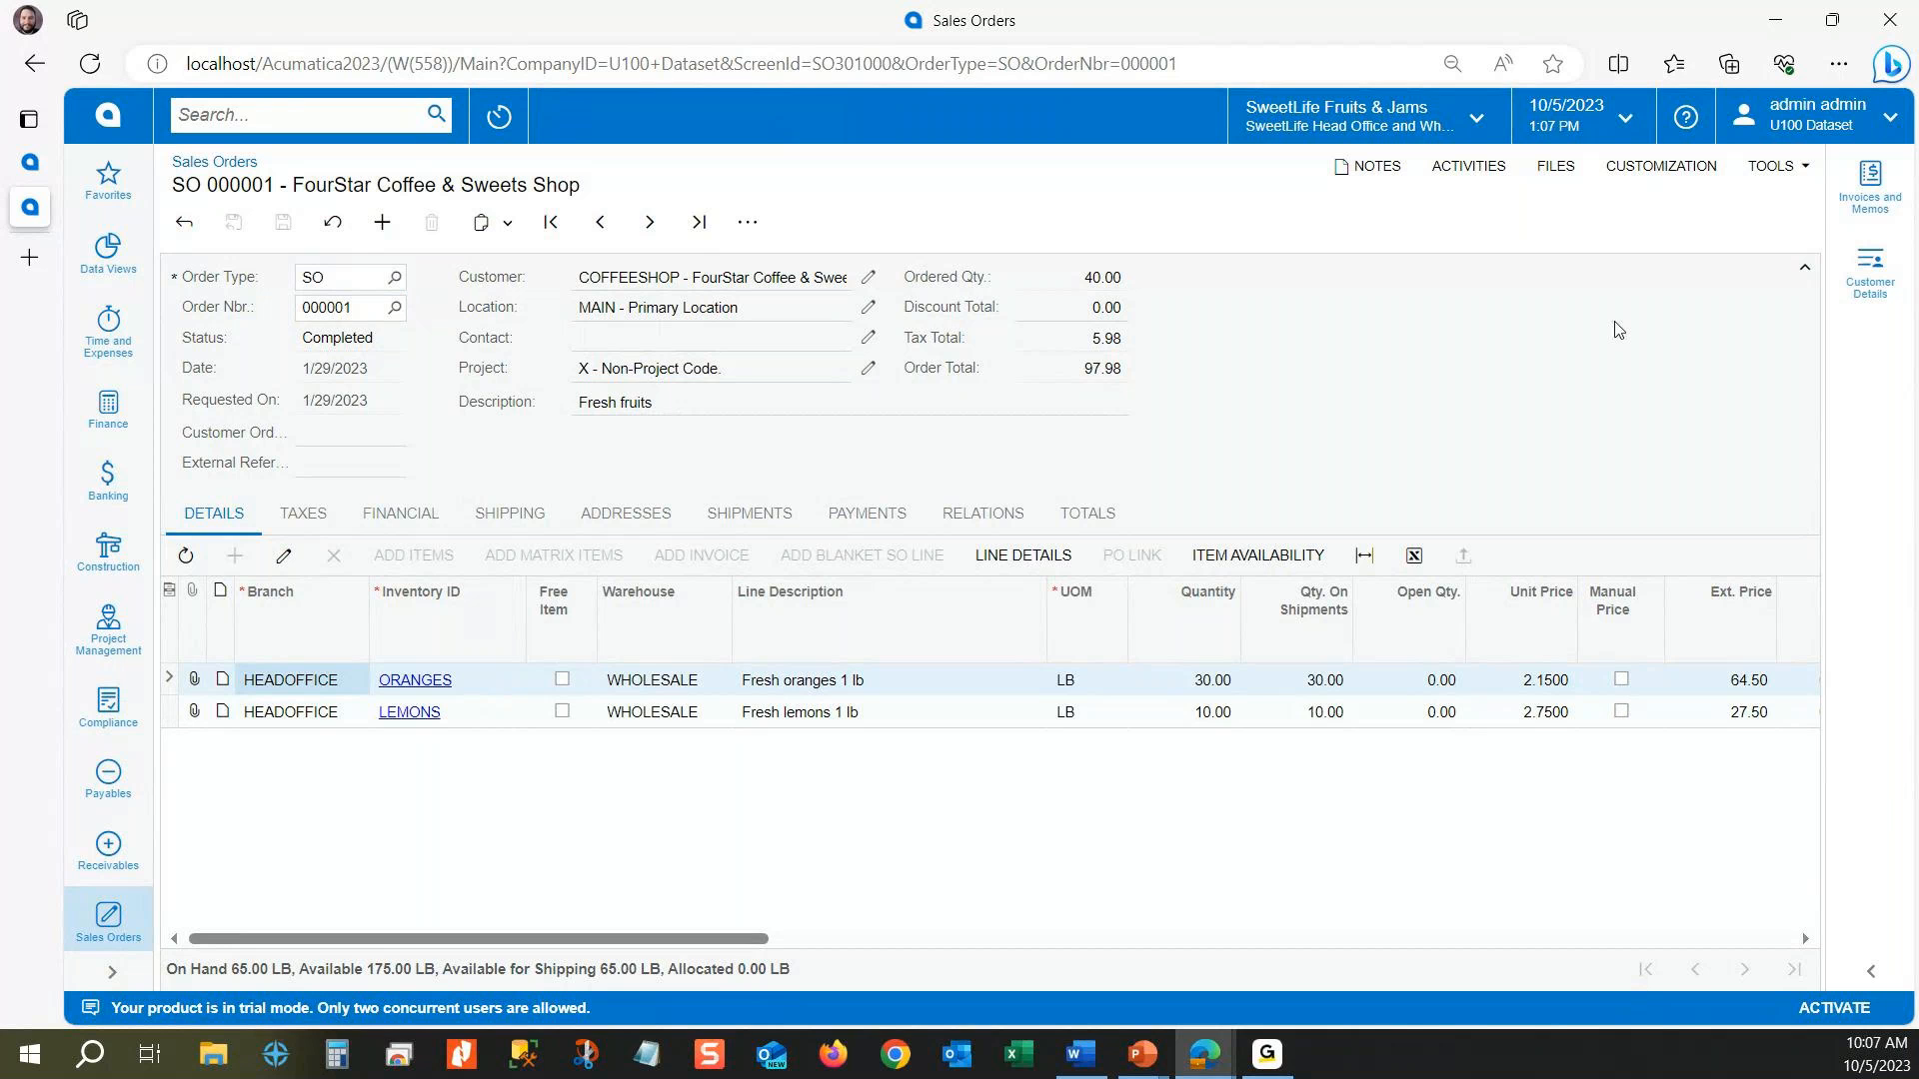
Step: Inspect the order's Status field and the Inventory ID column, opening their data classes SOOrder and SOLine in the schema browser
left_click(1654, 171)
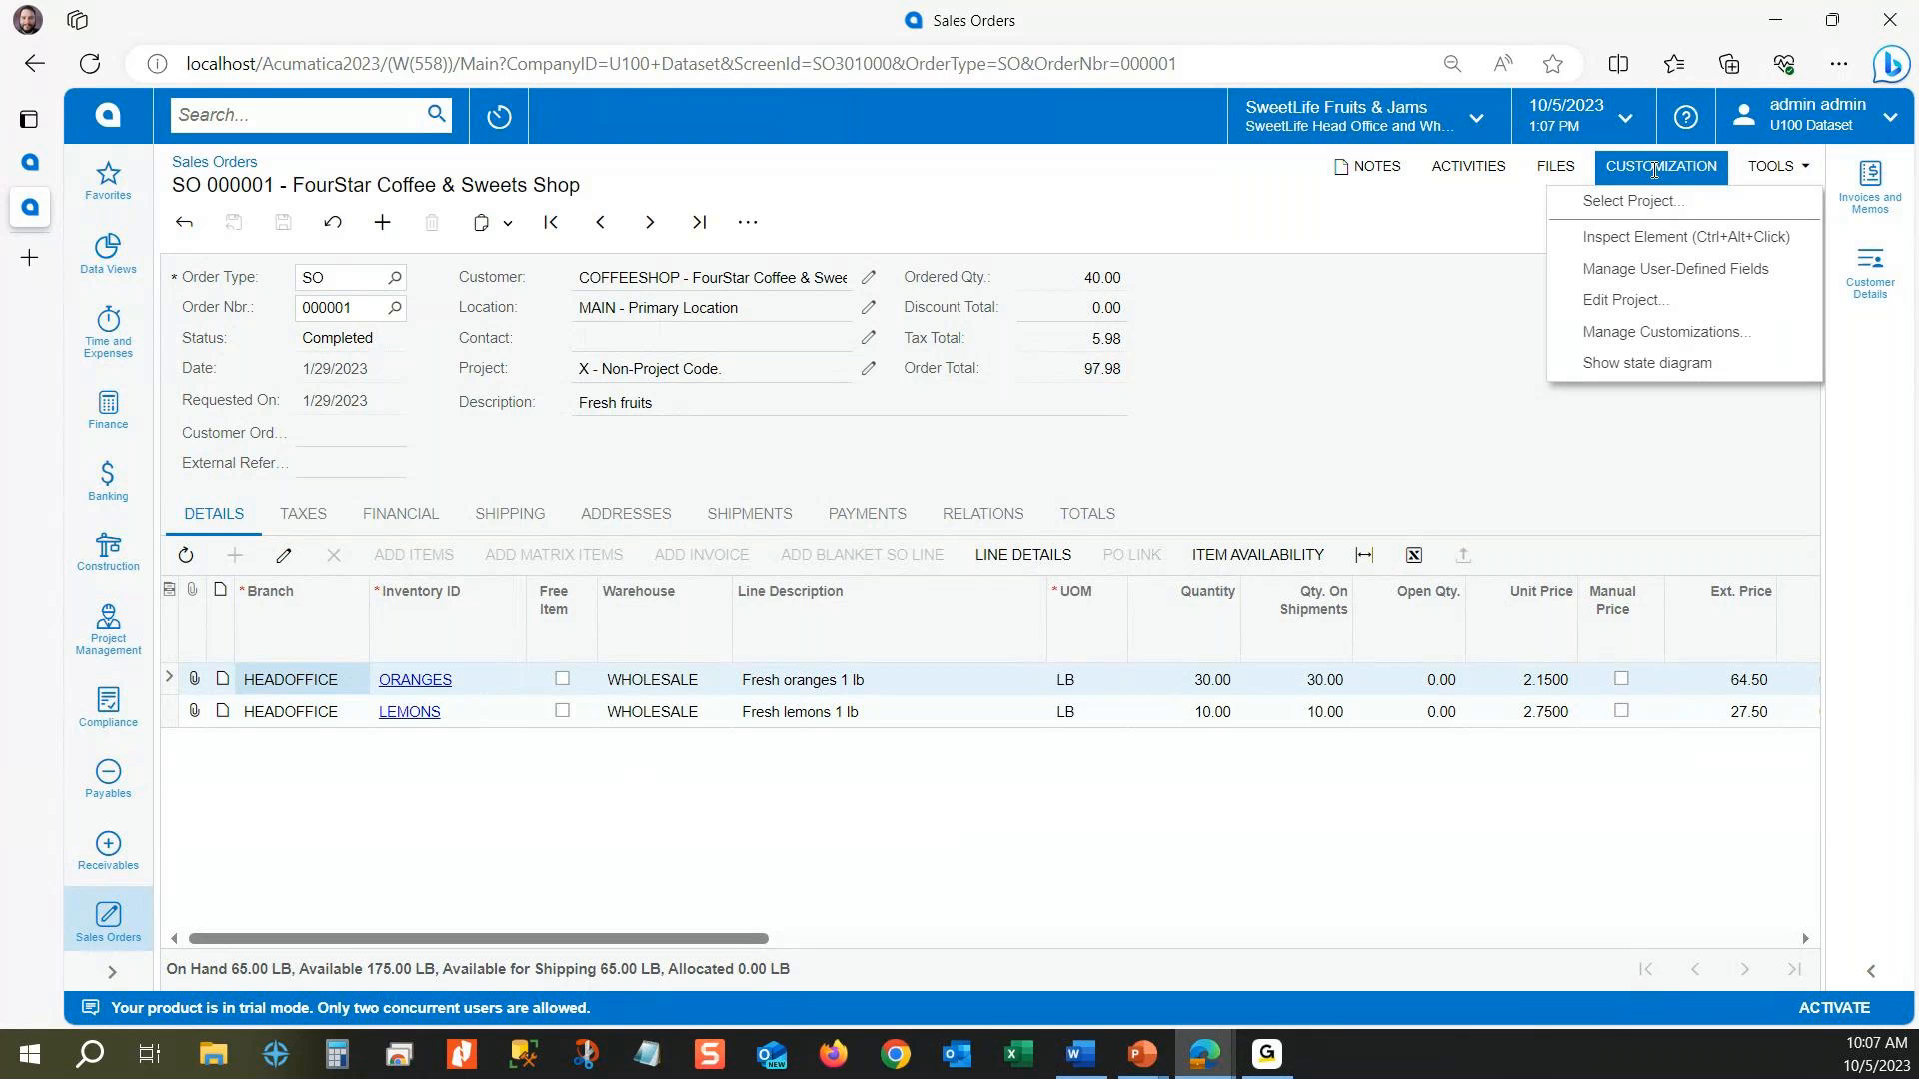
left_click(1639, 237)
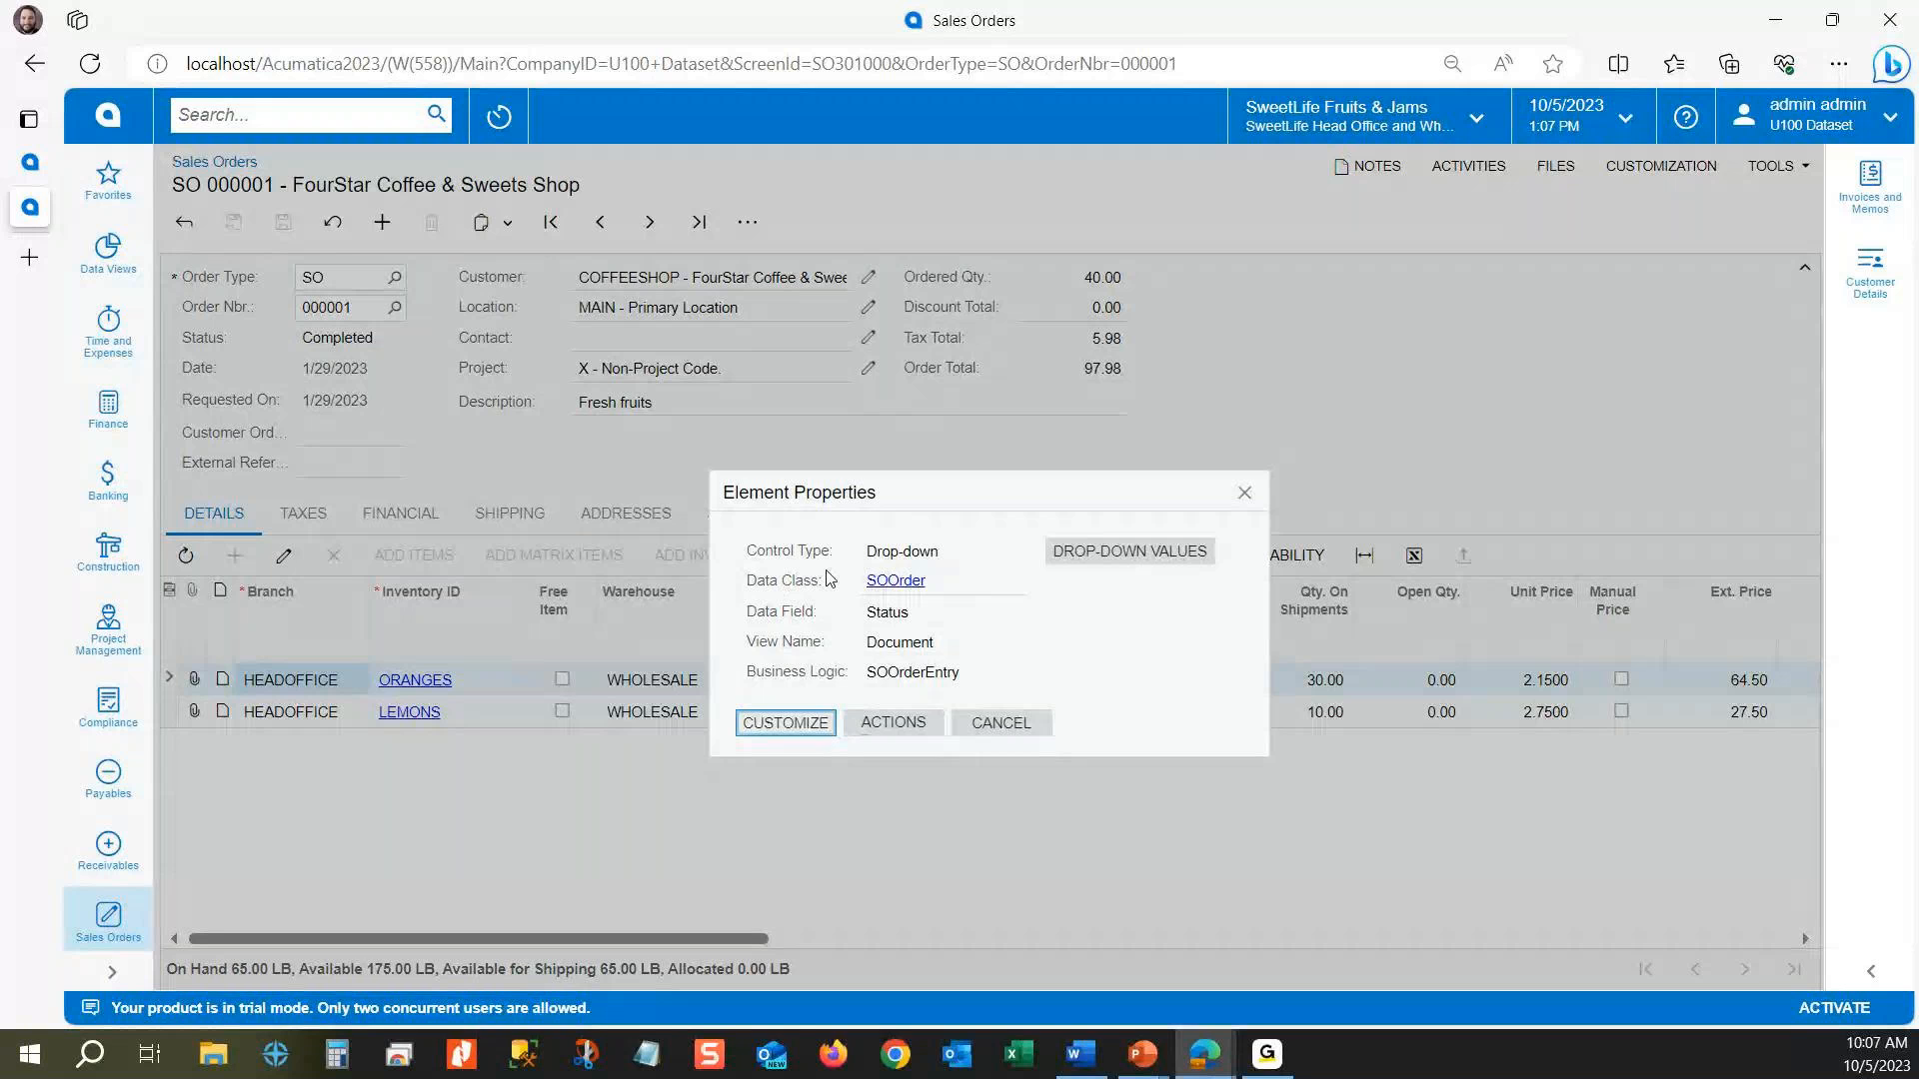
left_click(896, 583)
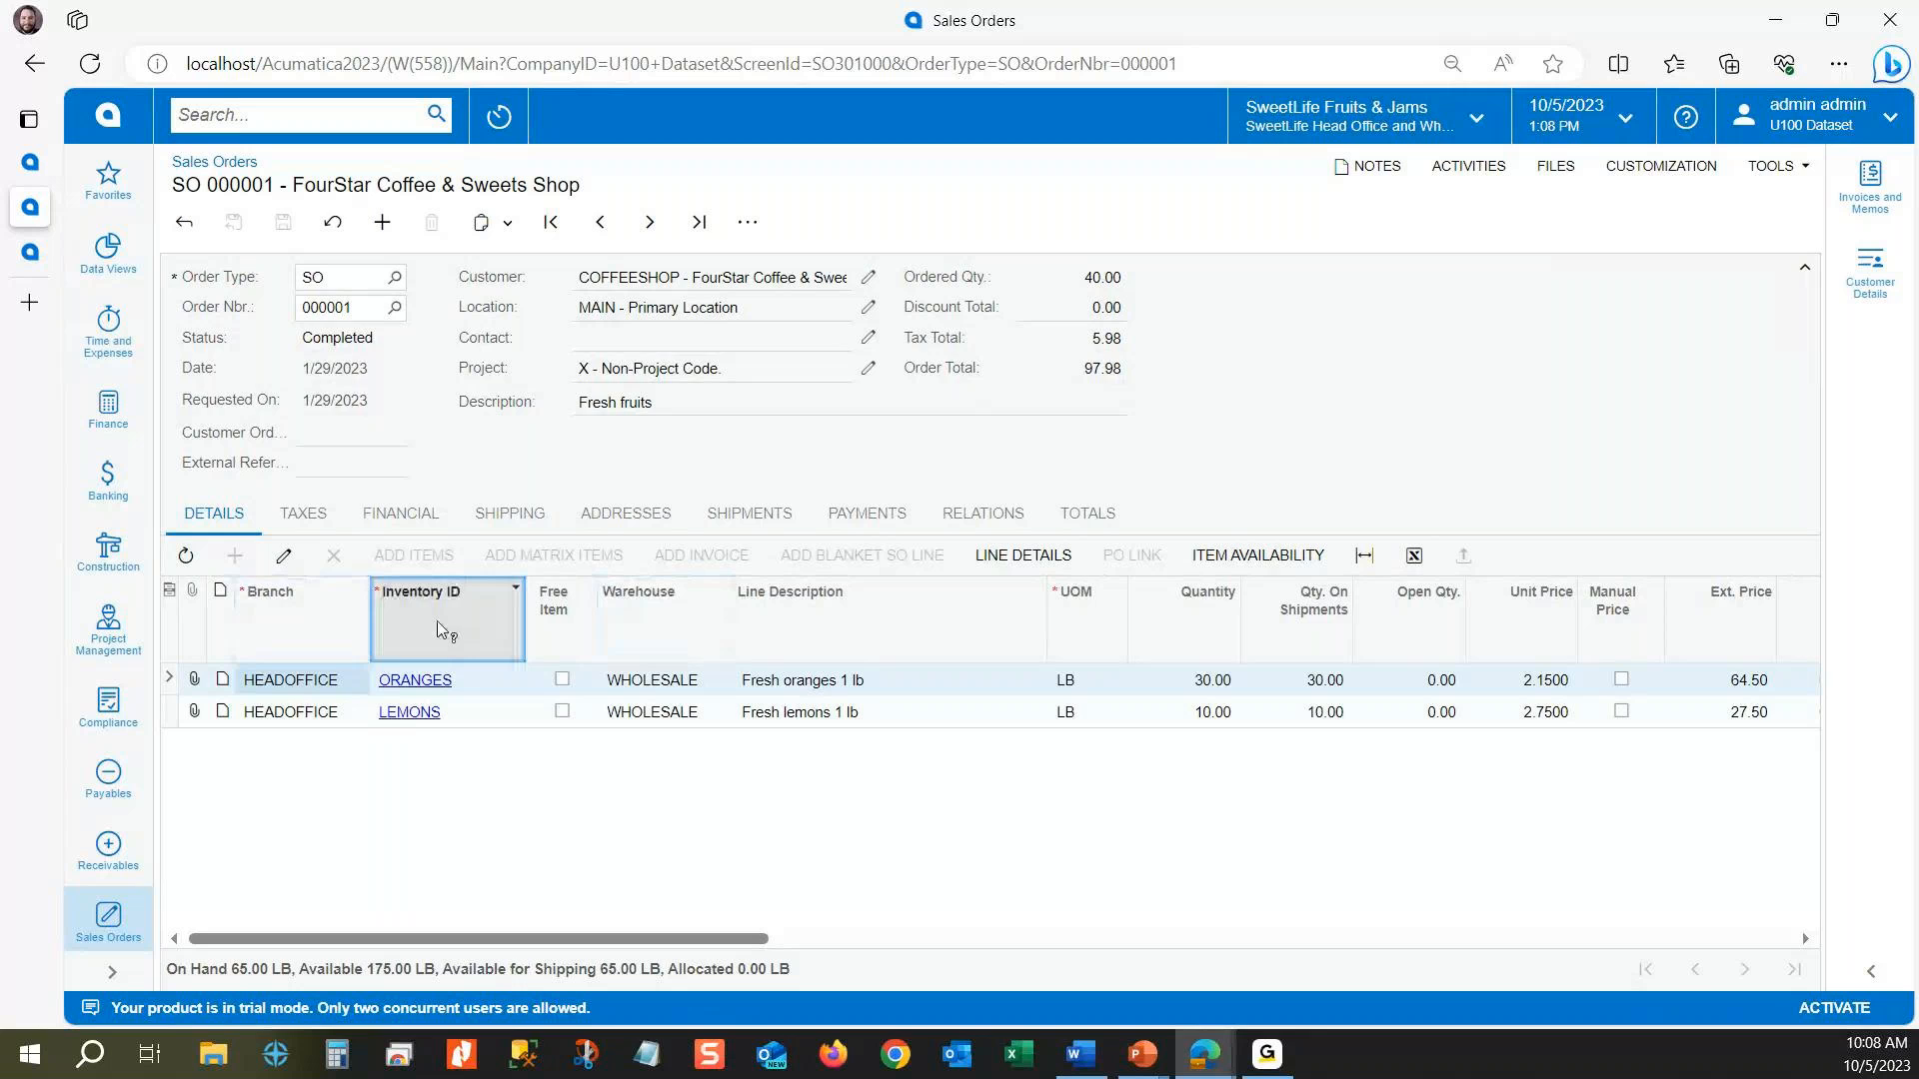
left_click(435, 620)
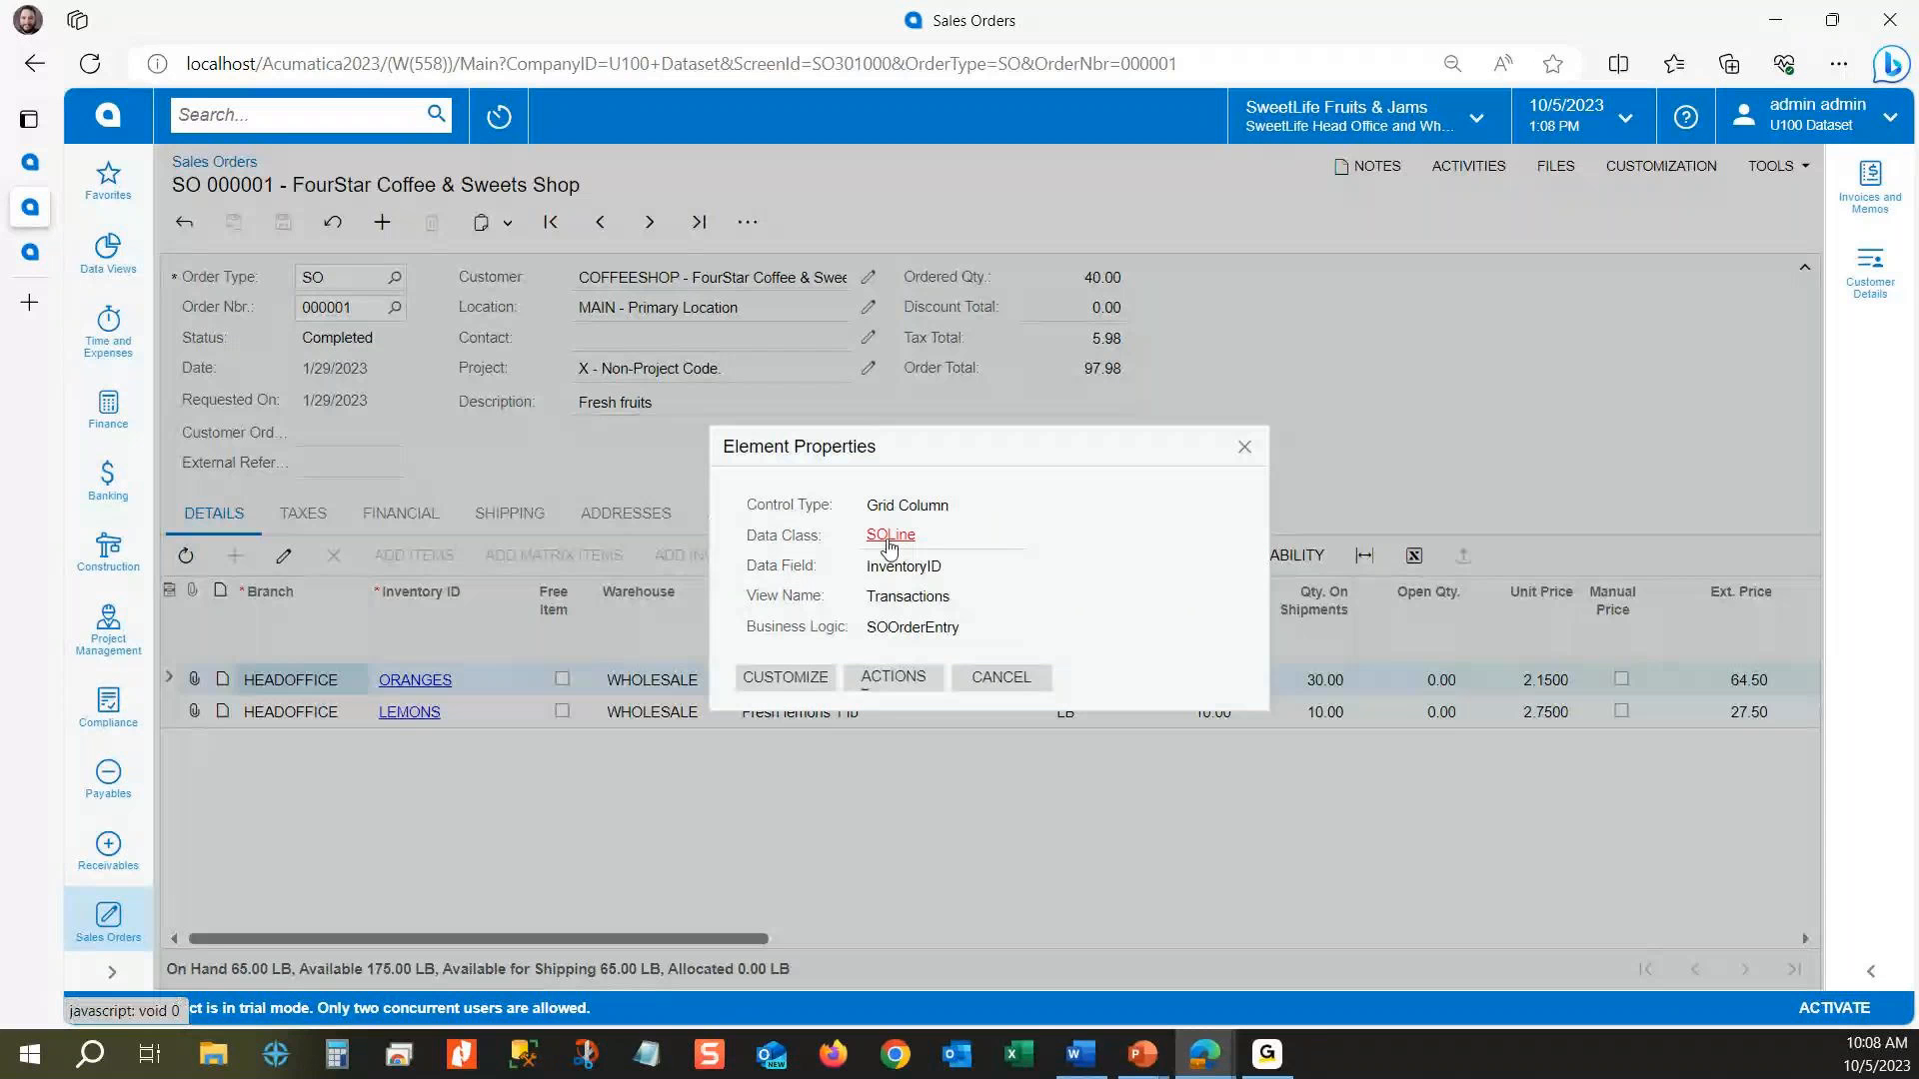
left_click(889, 536)
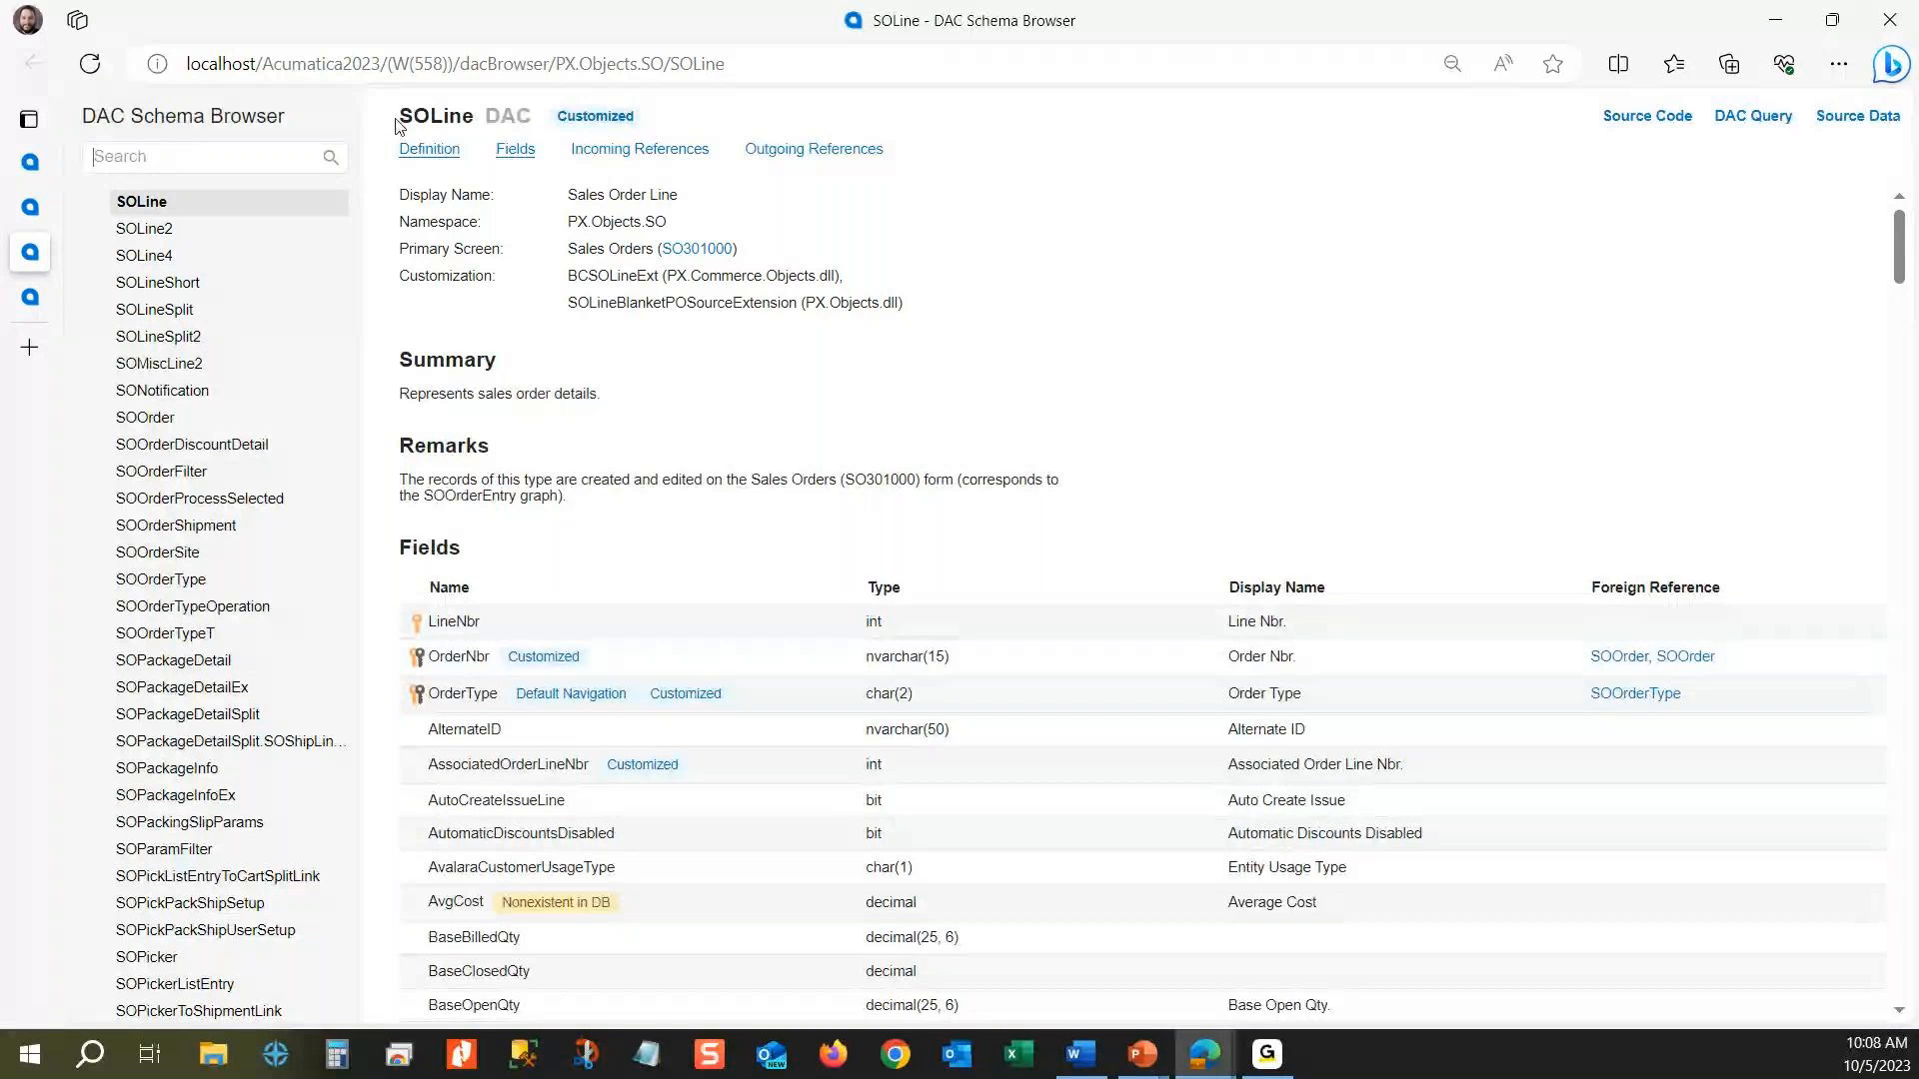
Step: Check the class name and namespace on the SOLine and SOOrder schema pages
left_click_drag(396, 118, 474, 118)
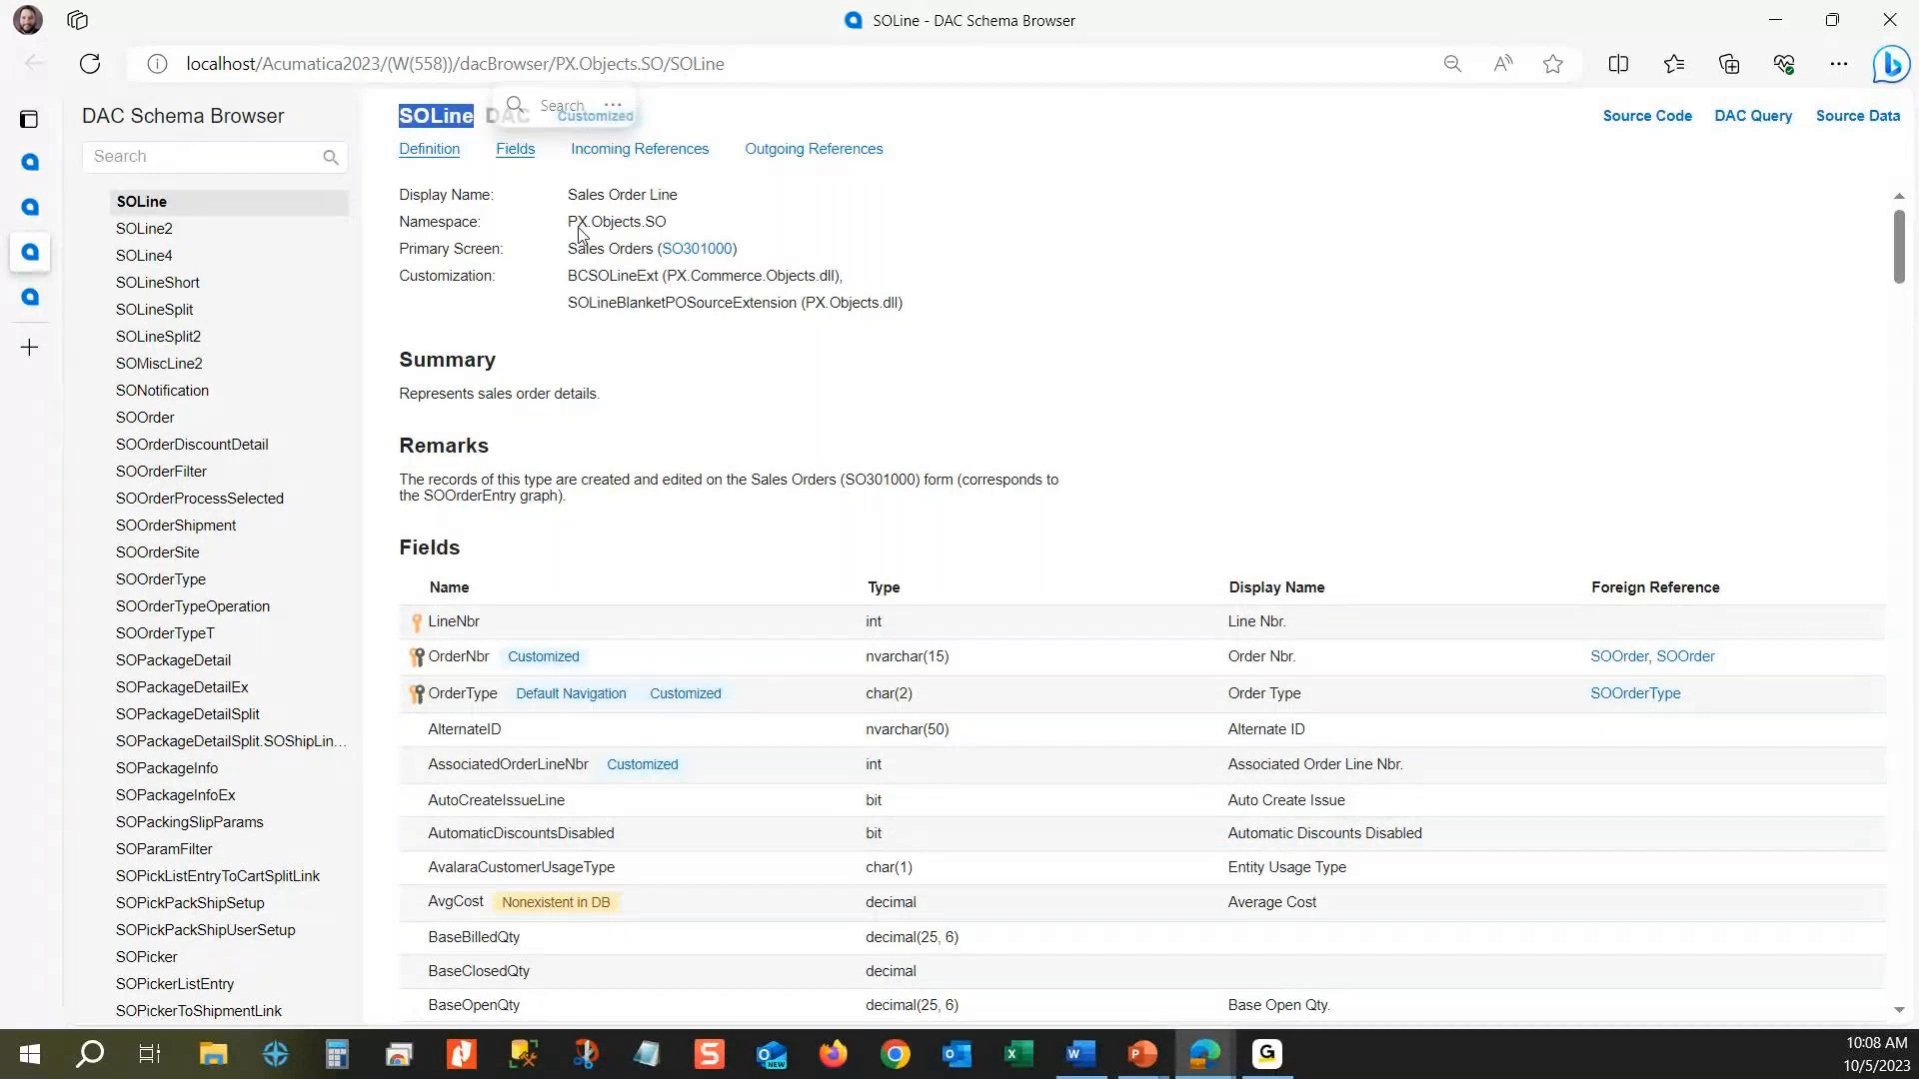
double_click(578, 225)
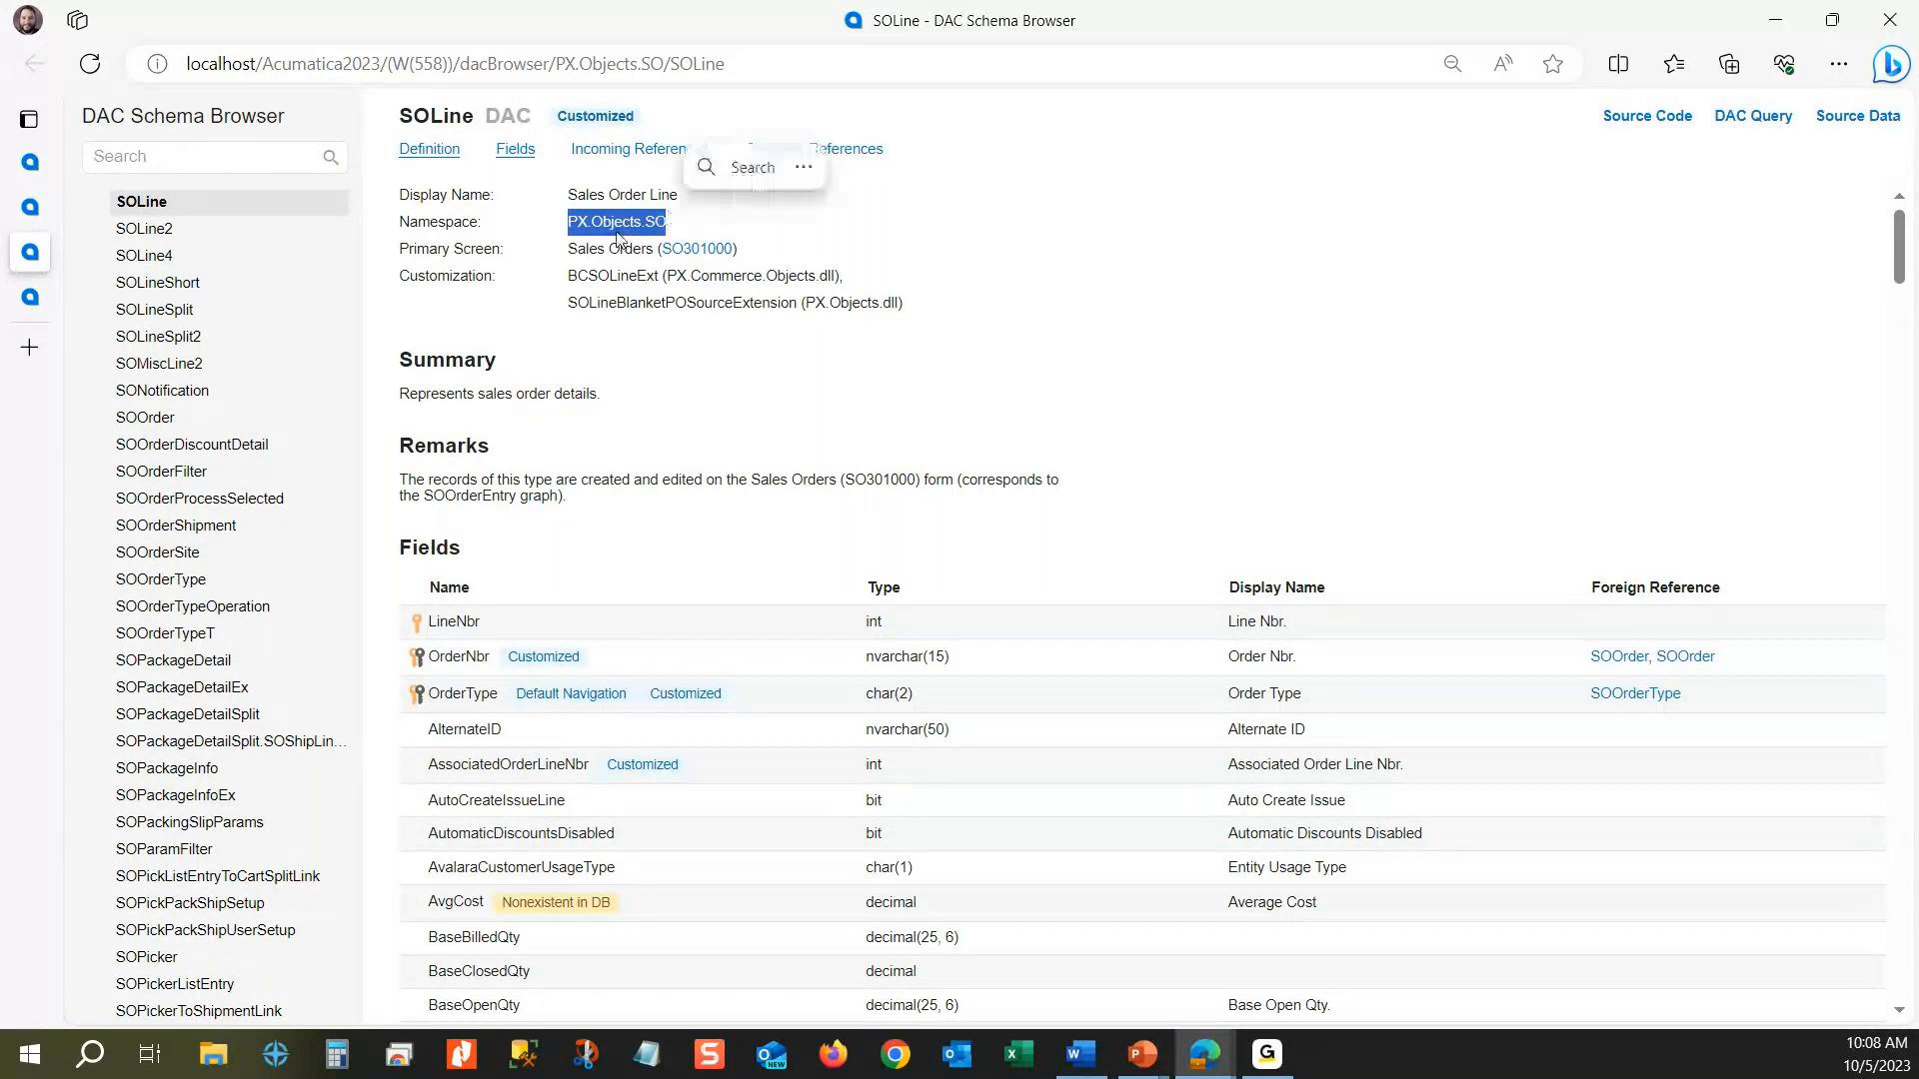
left_click(600, 246)
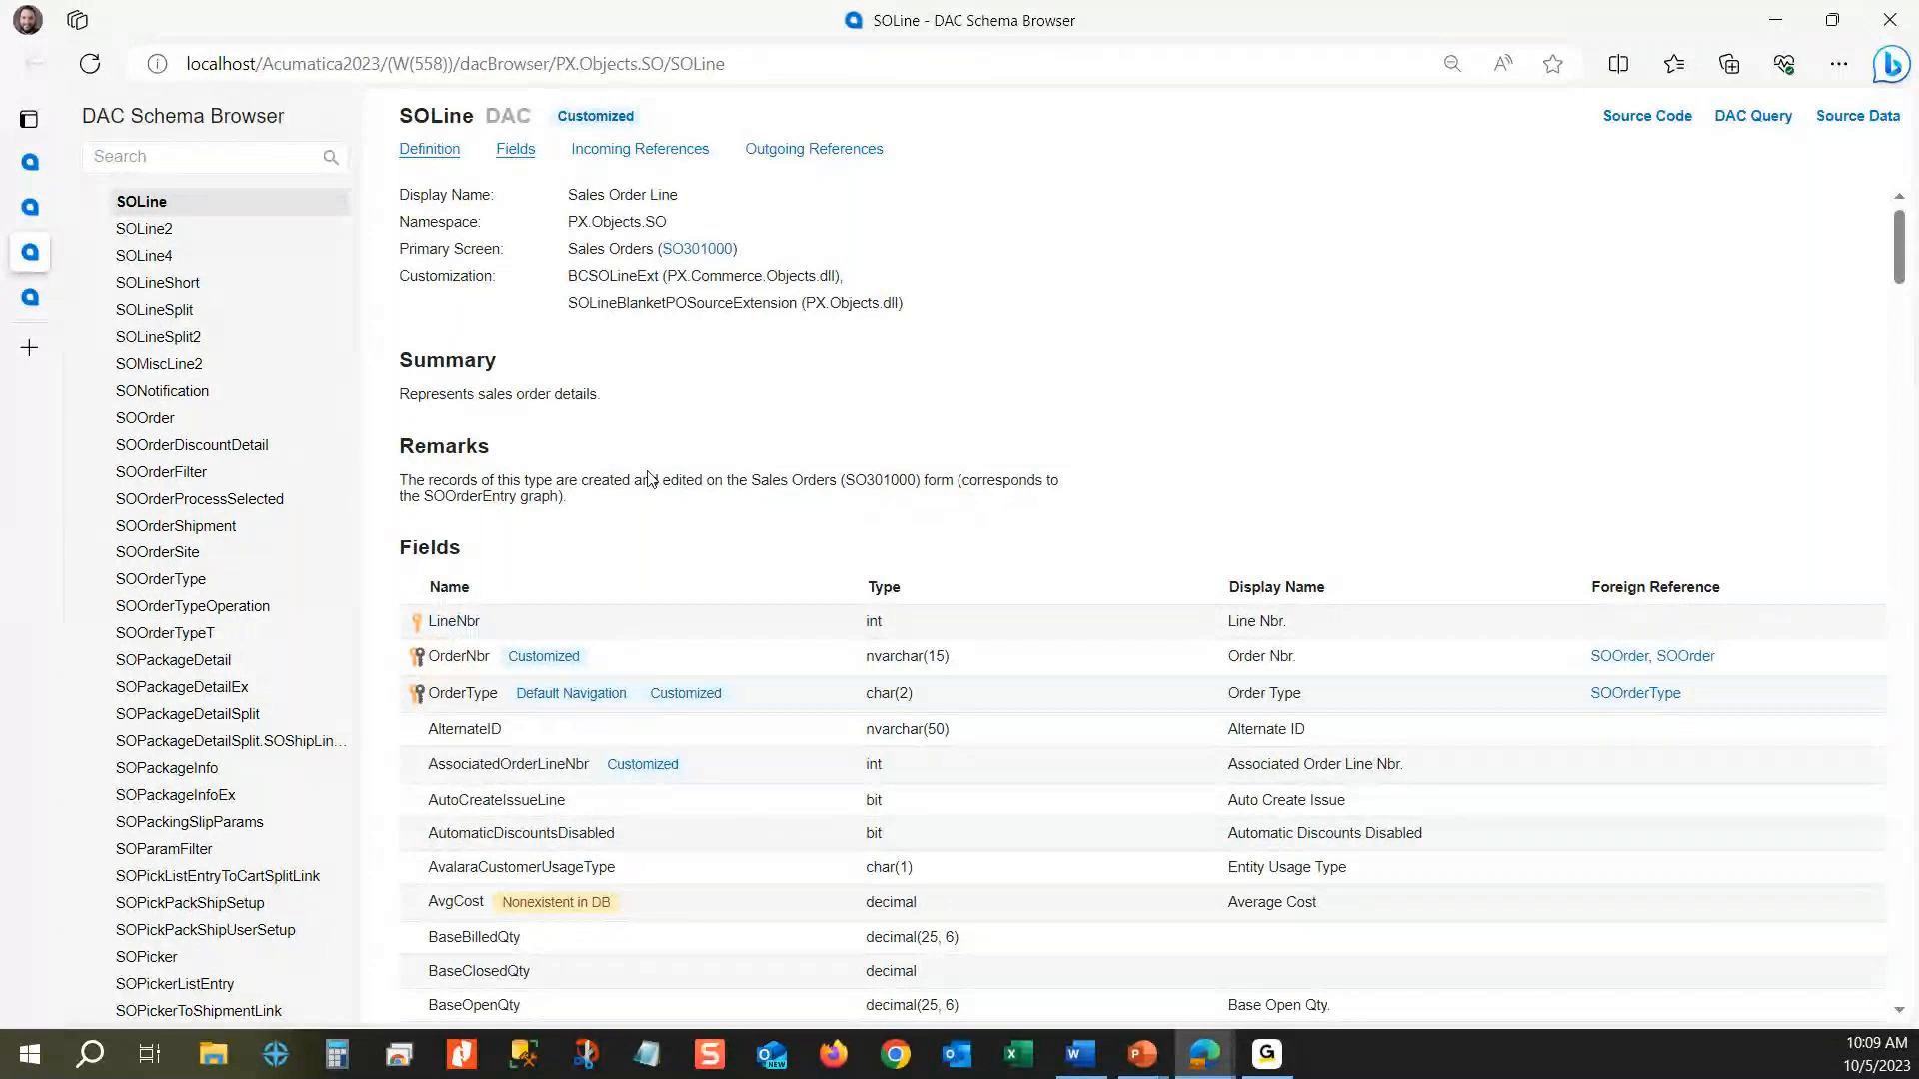
scroll(790, 514, "down", 7)
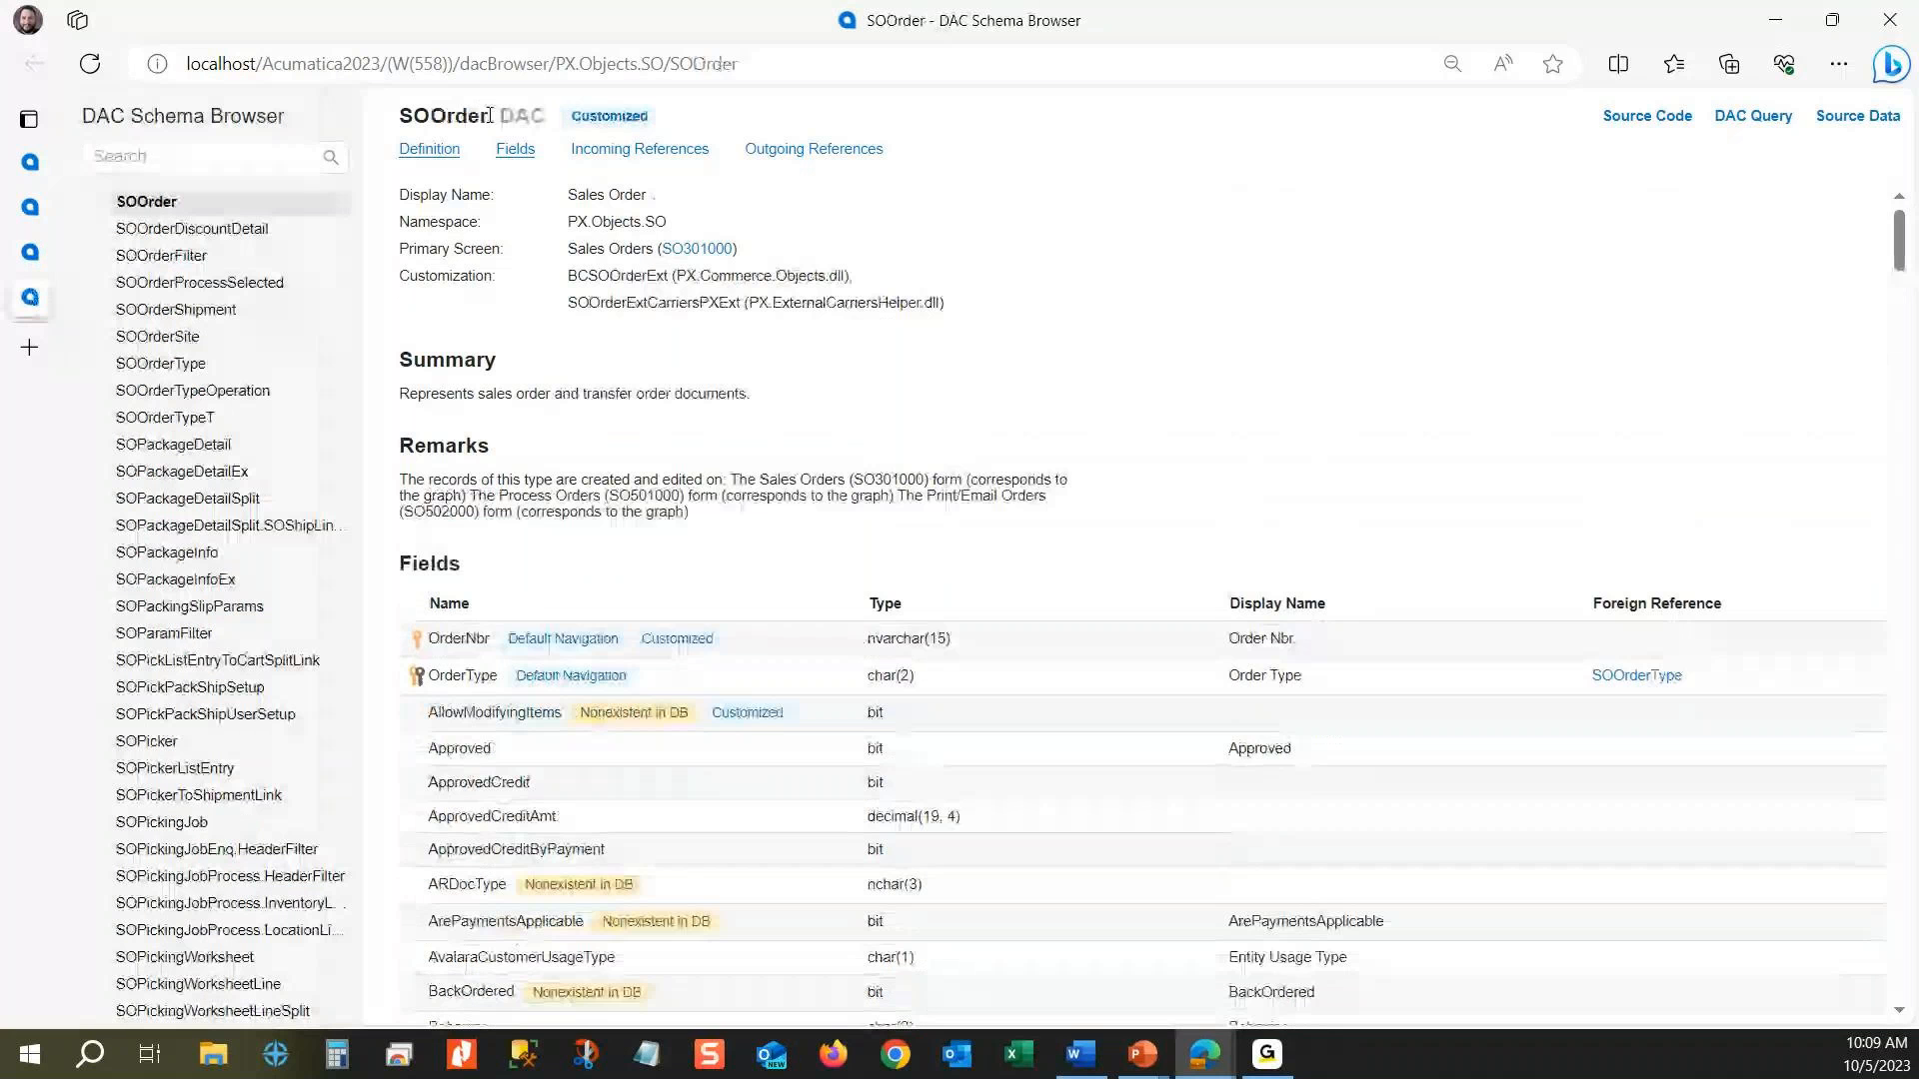
left_click_drag(568, 222, 668, 222)
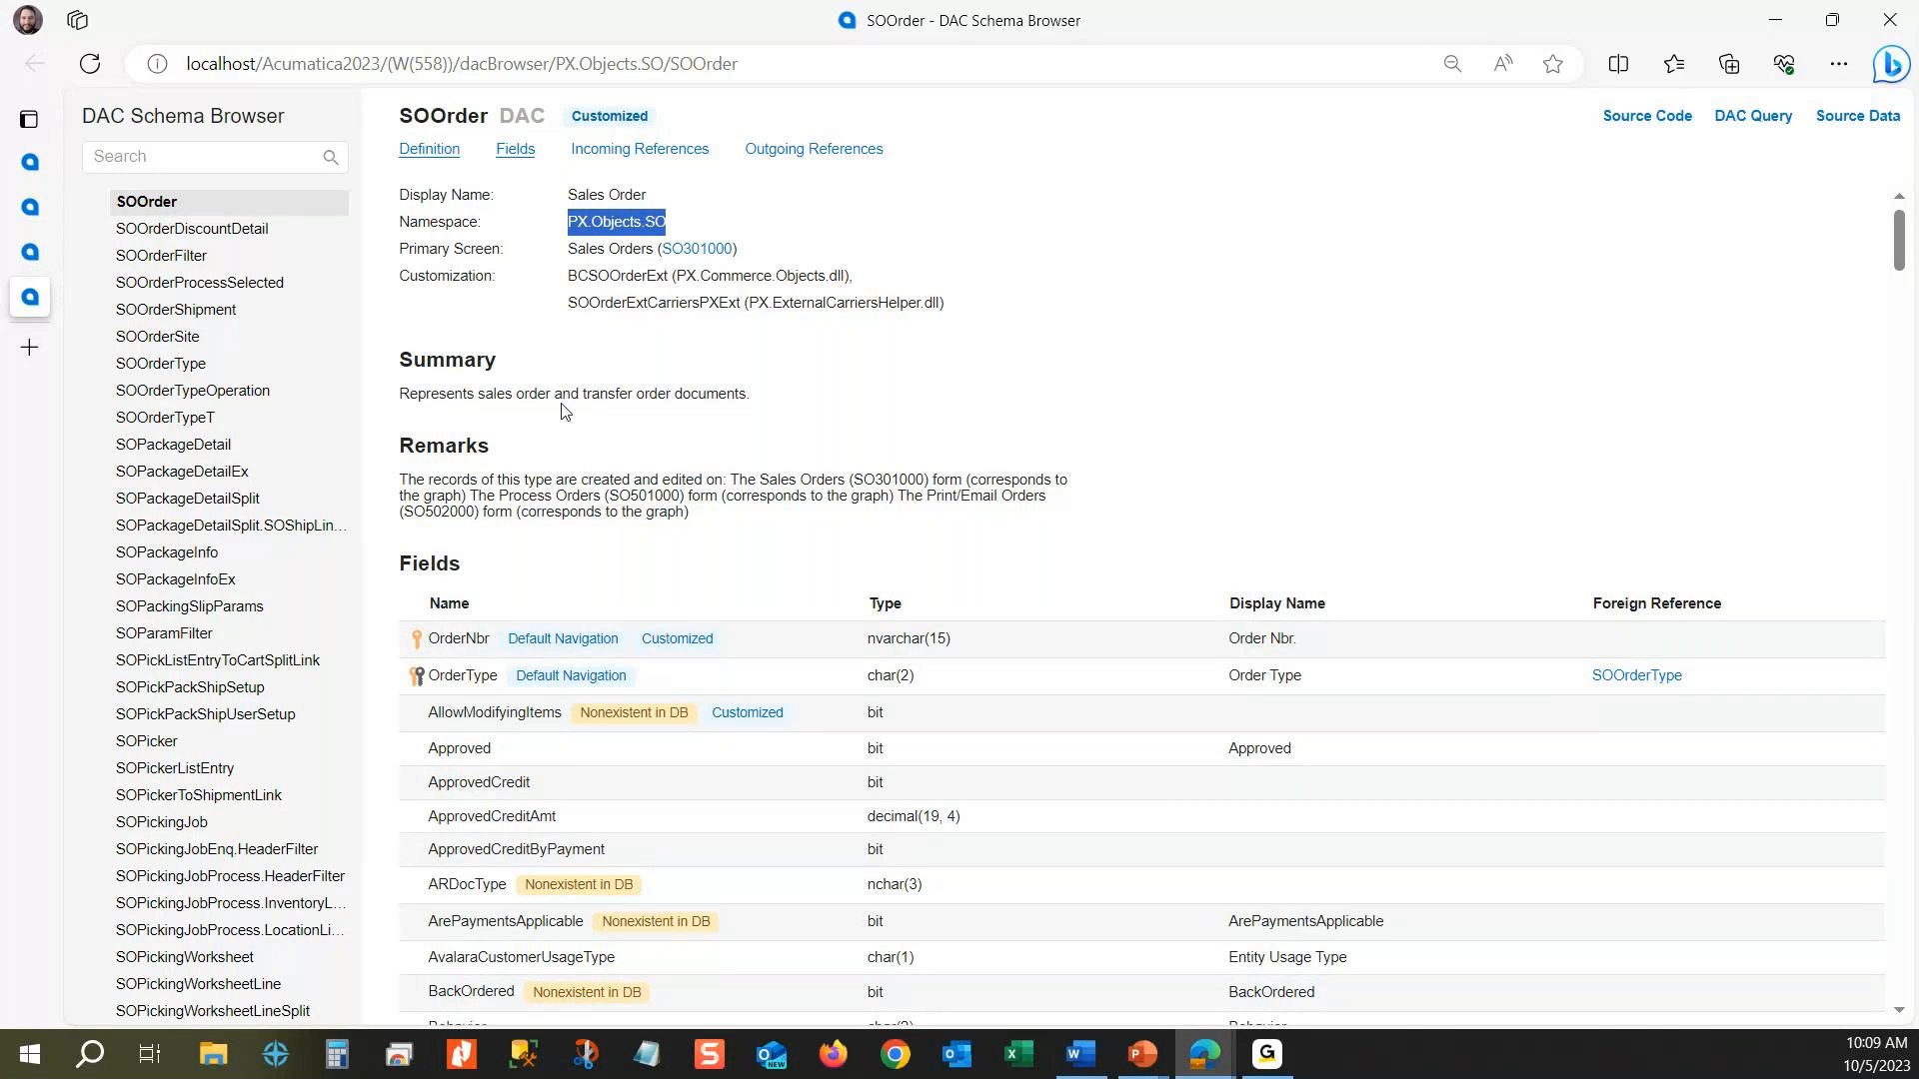
Step: Return to the Sales Orders page and search the application for "generic"
mouse_move(40, 204)
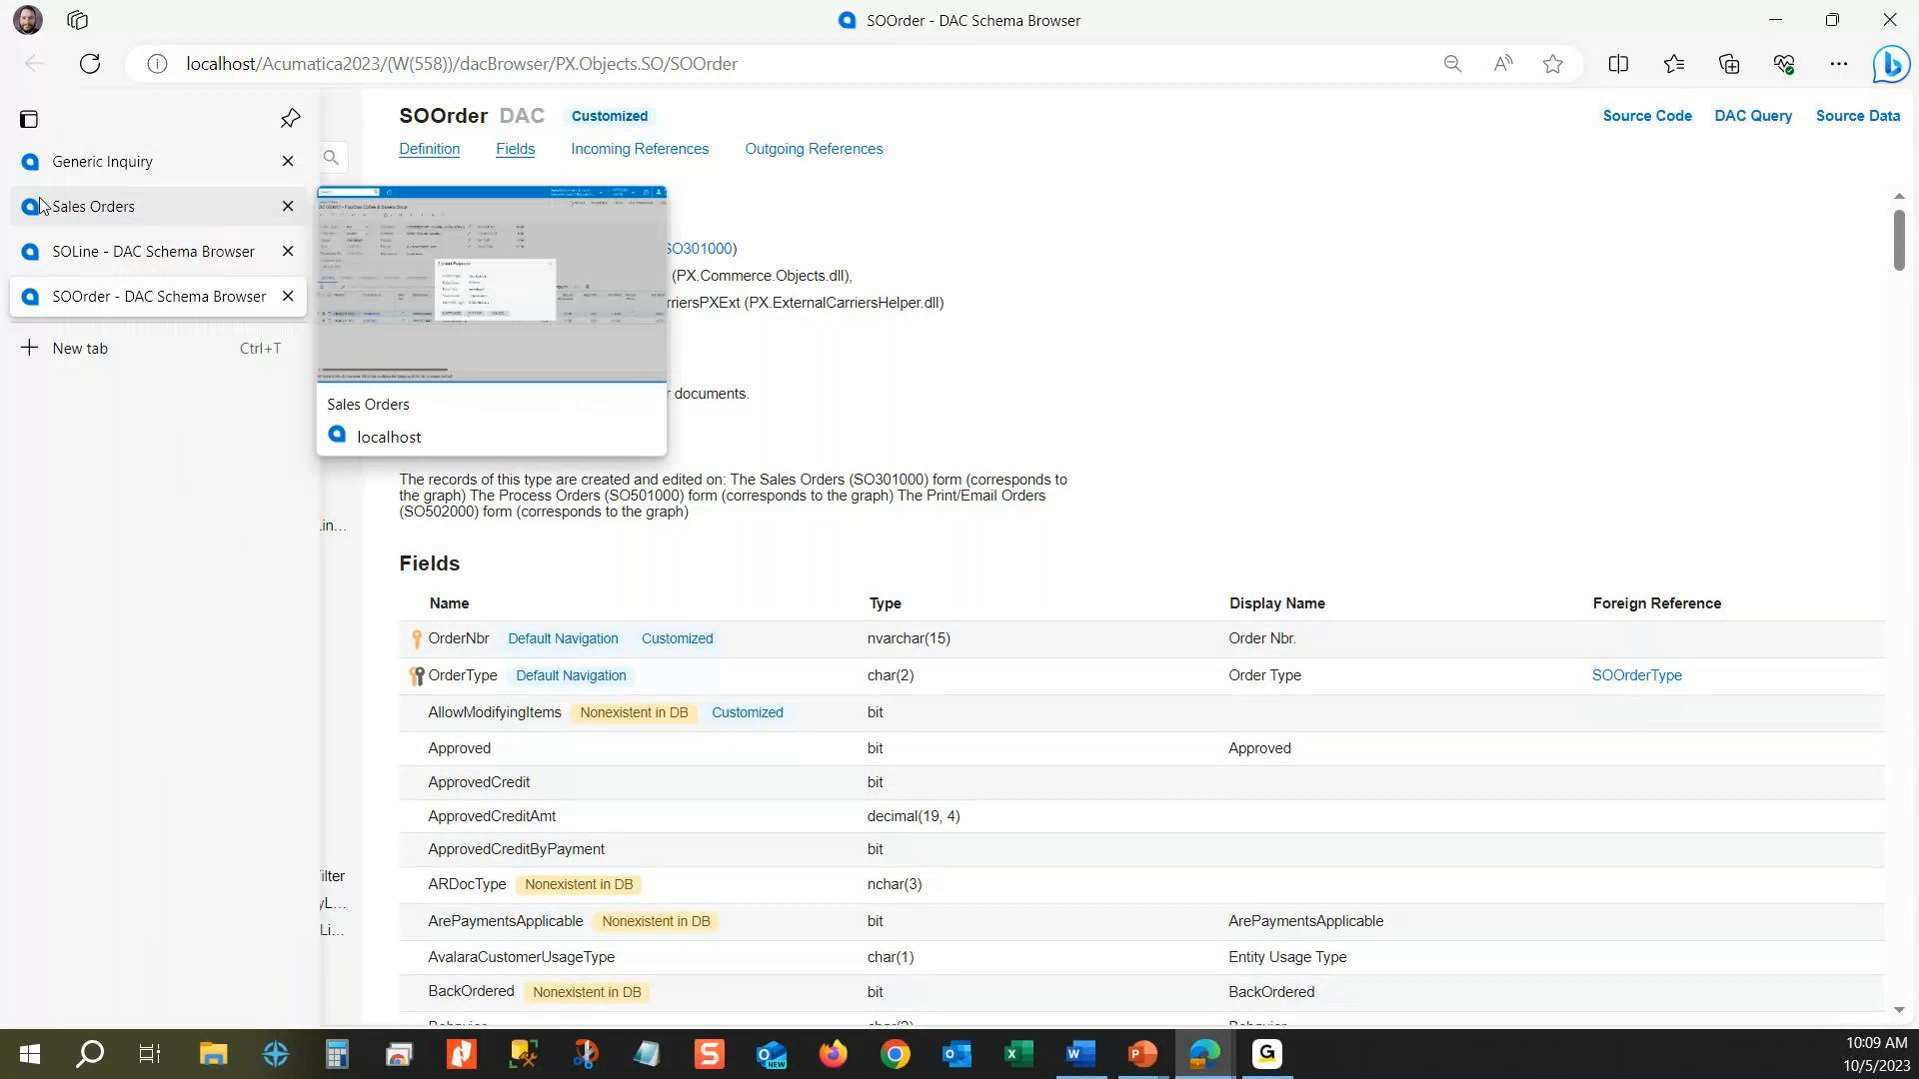
left_click(40, 204)
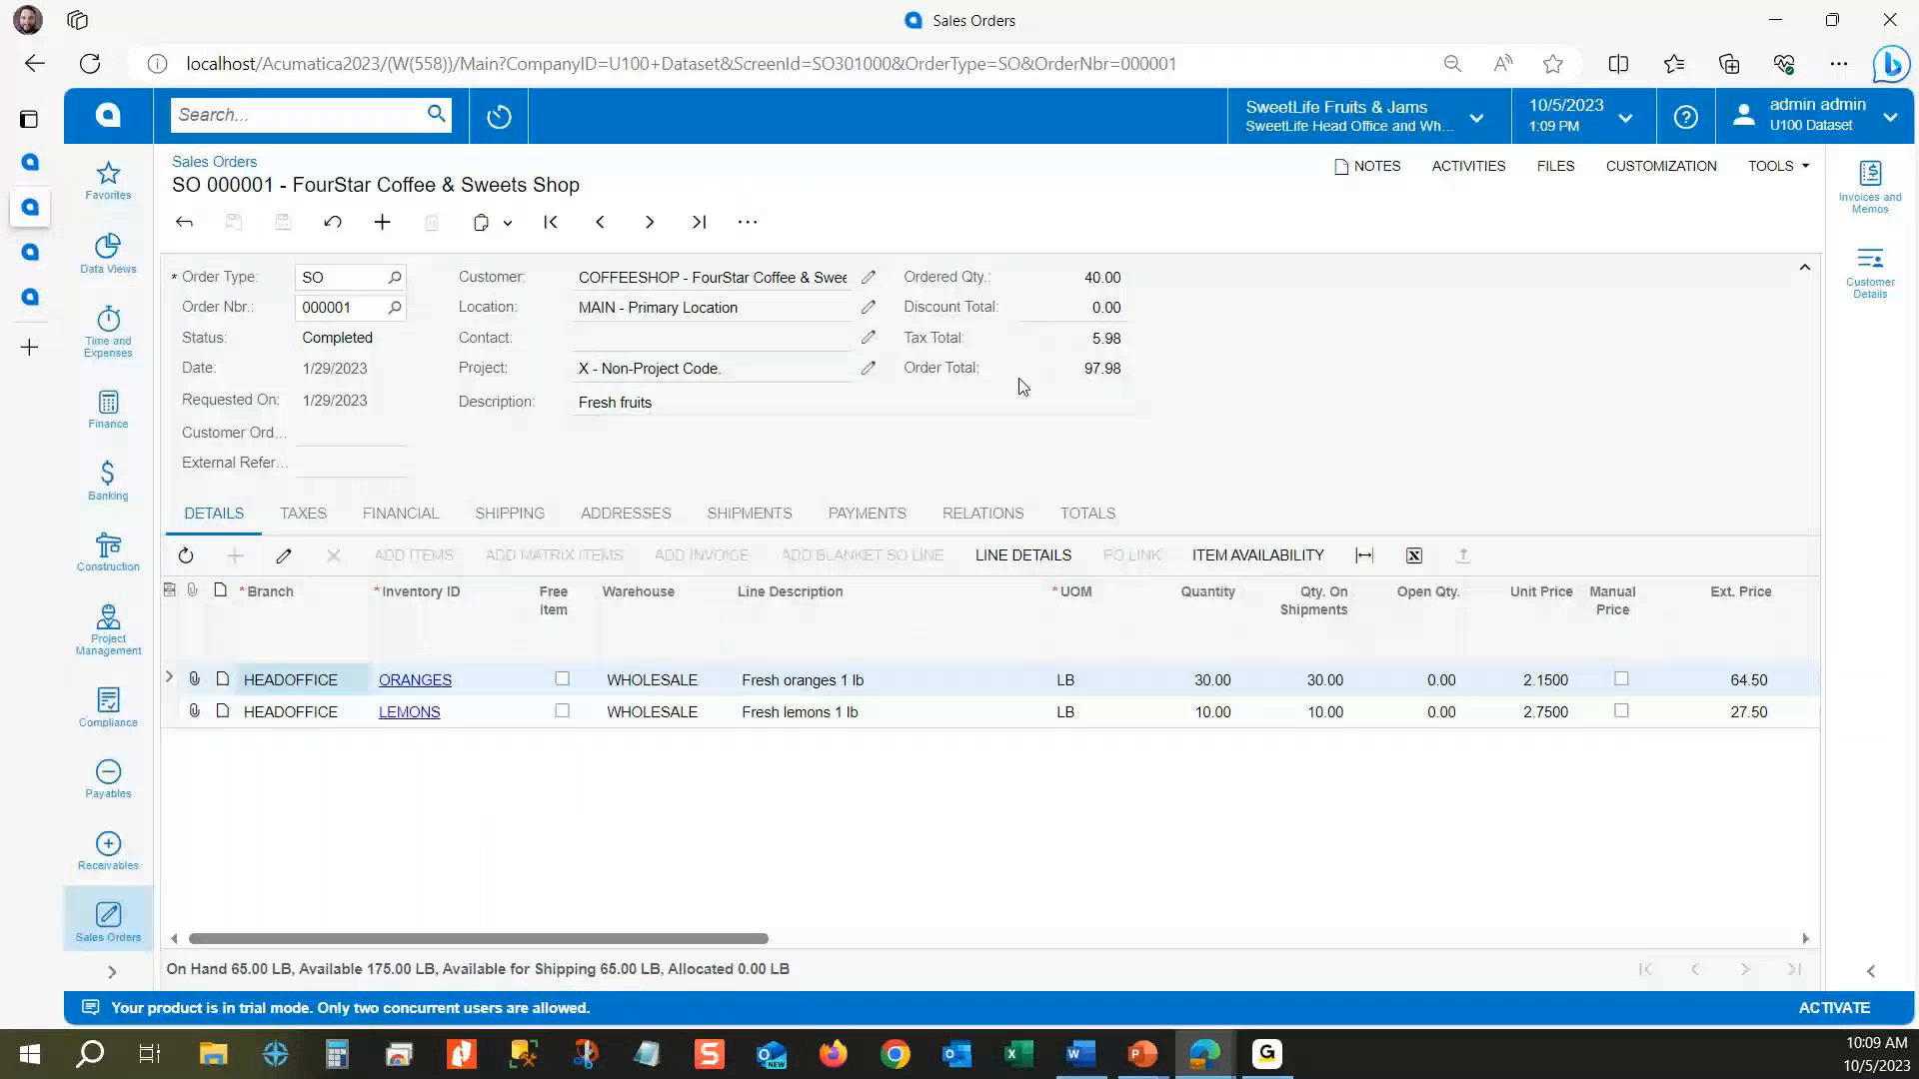
left_click(291, 117)
type("generic")
key("Return")
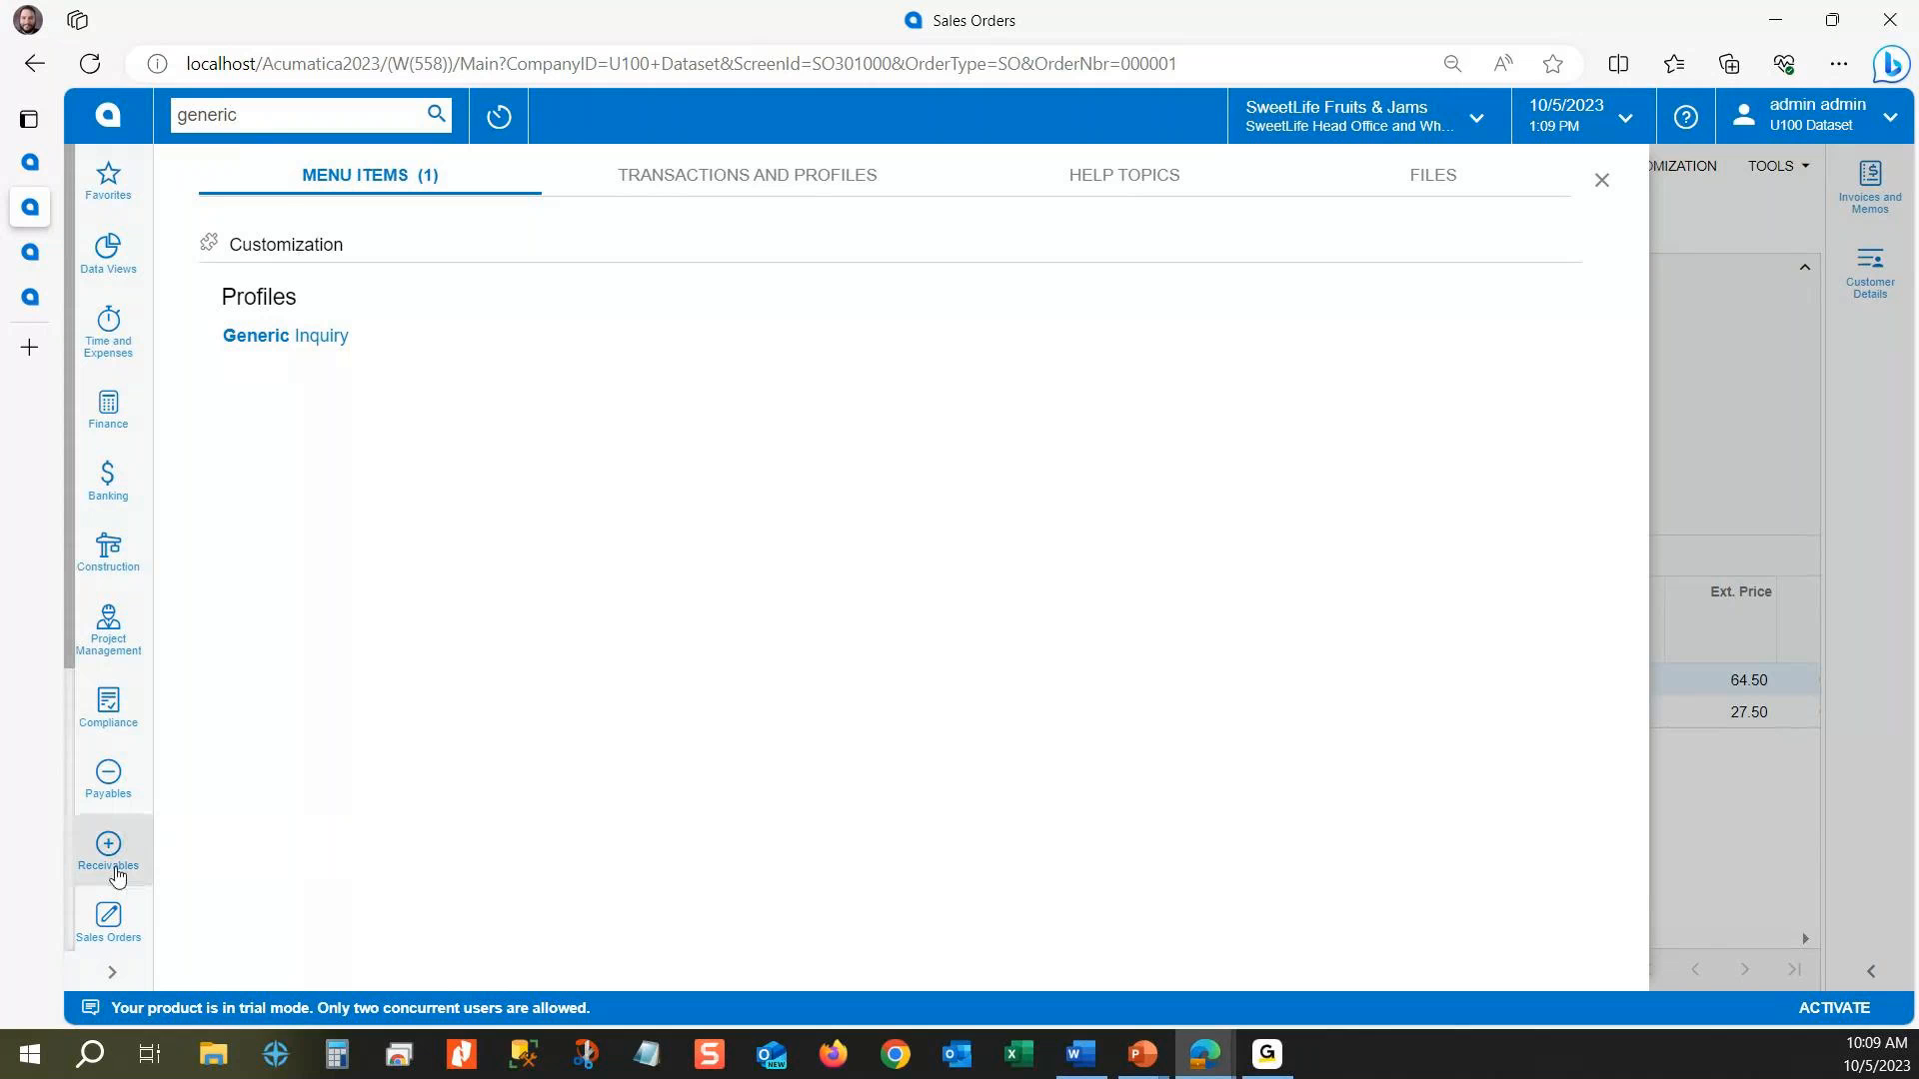
Step: Open the Generic Inquiry form from the Customization workspace and collapse the expanded navigation
left_click(112, 975)
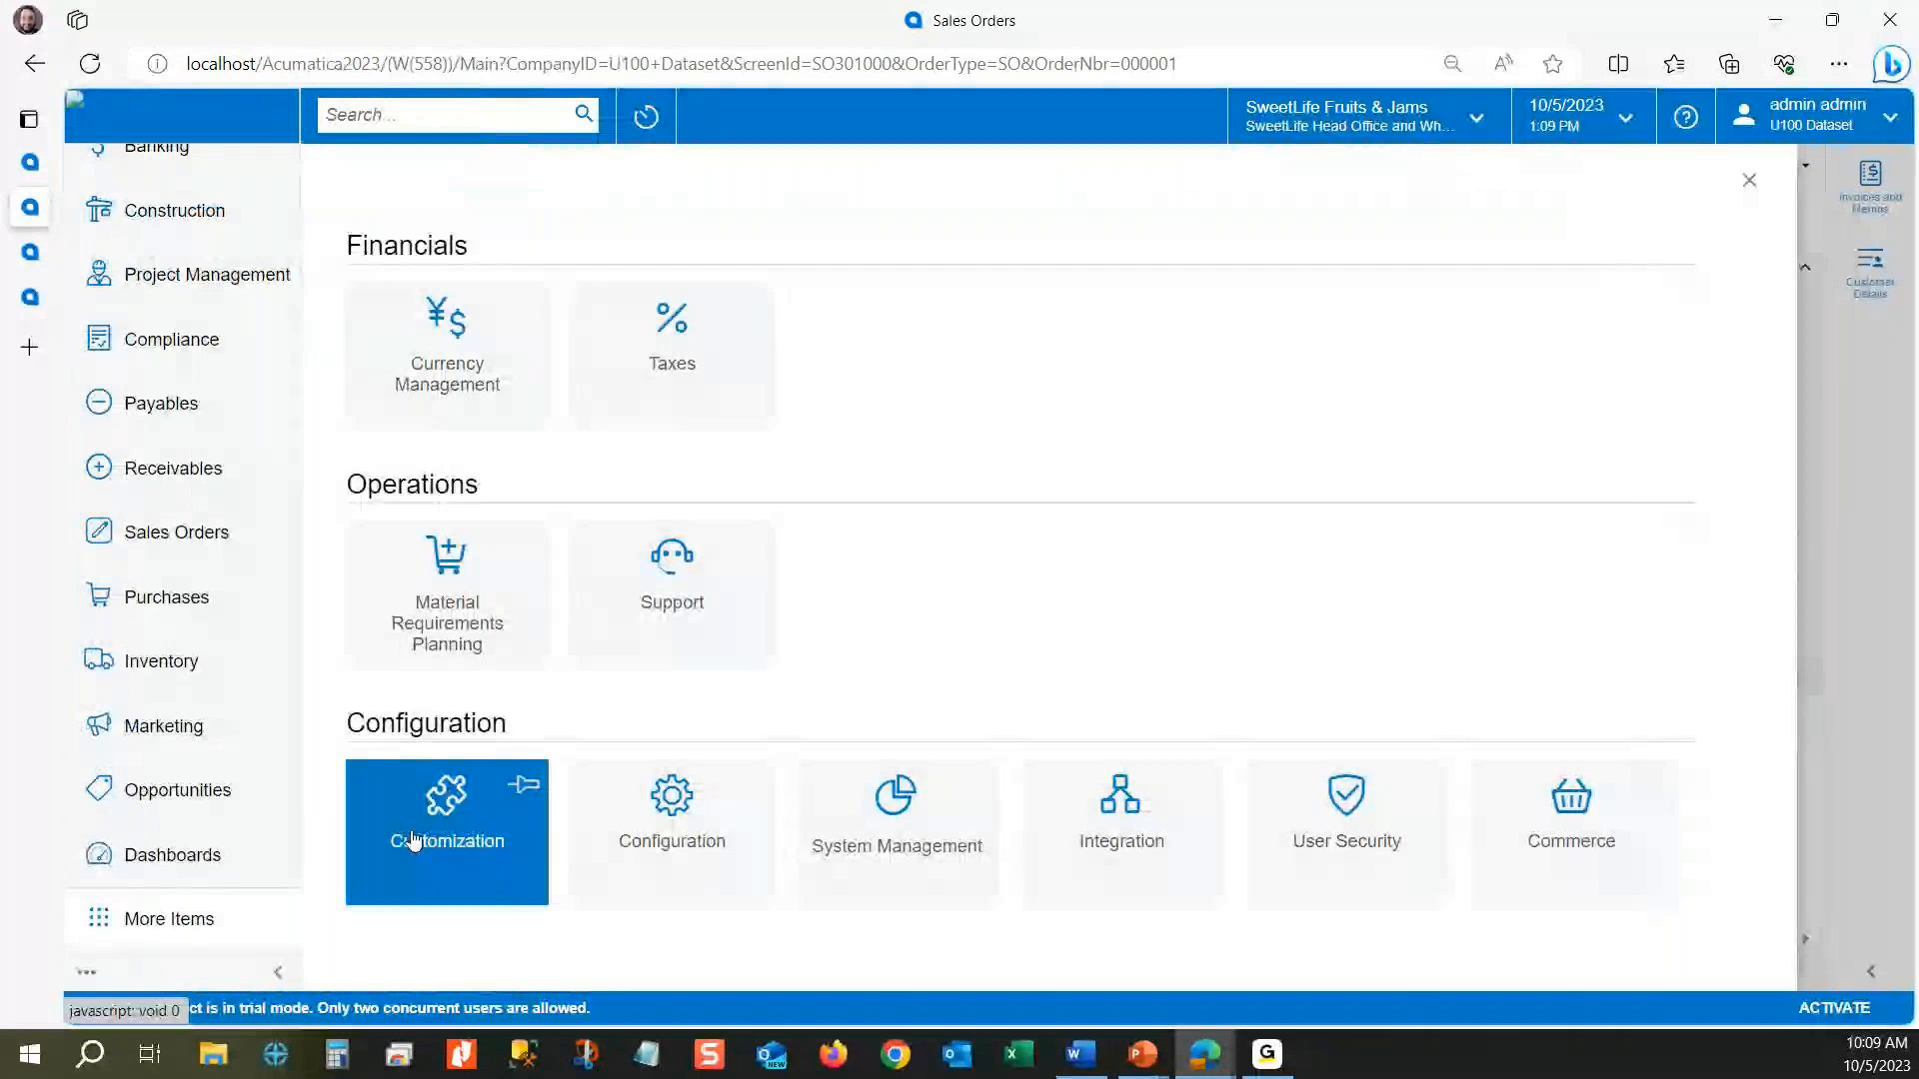
left_click(470, 860)
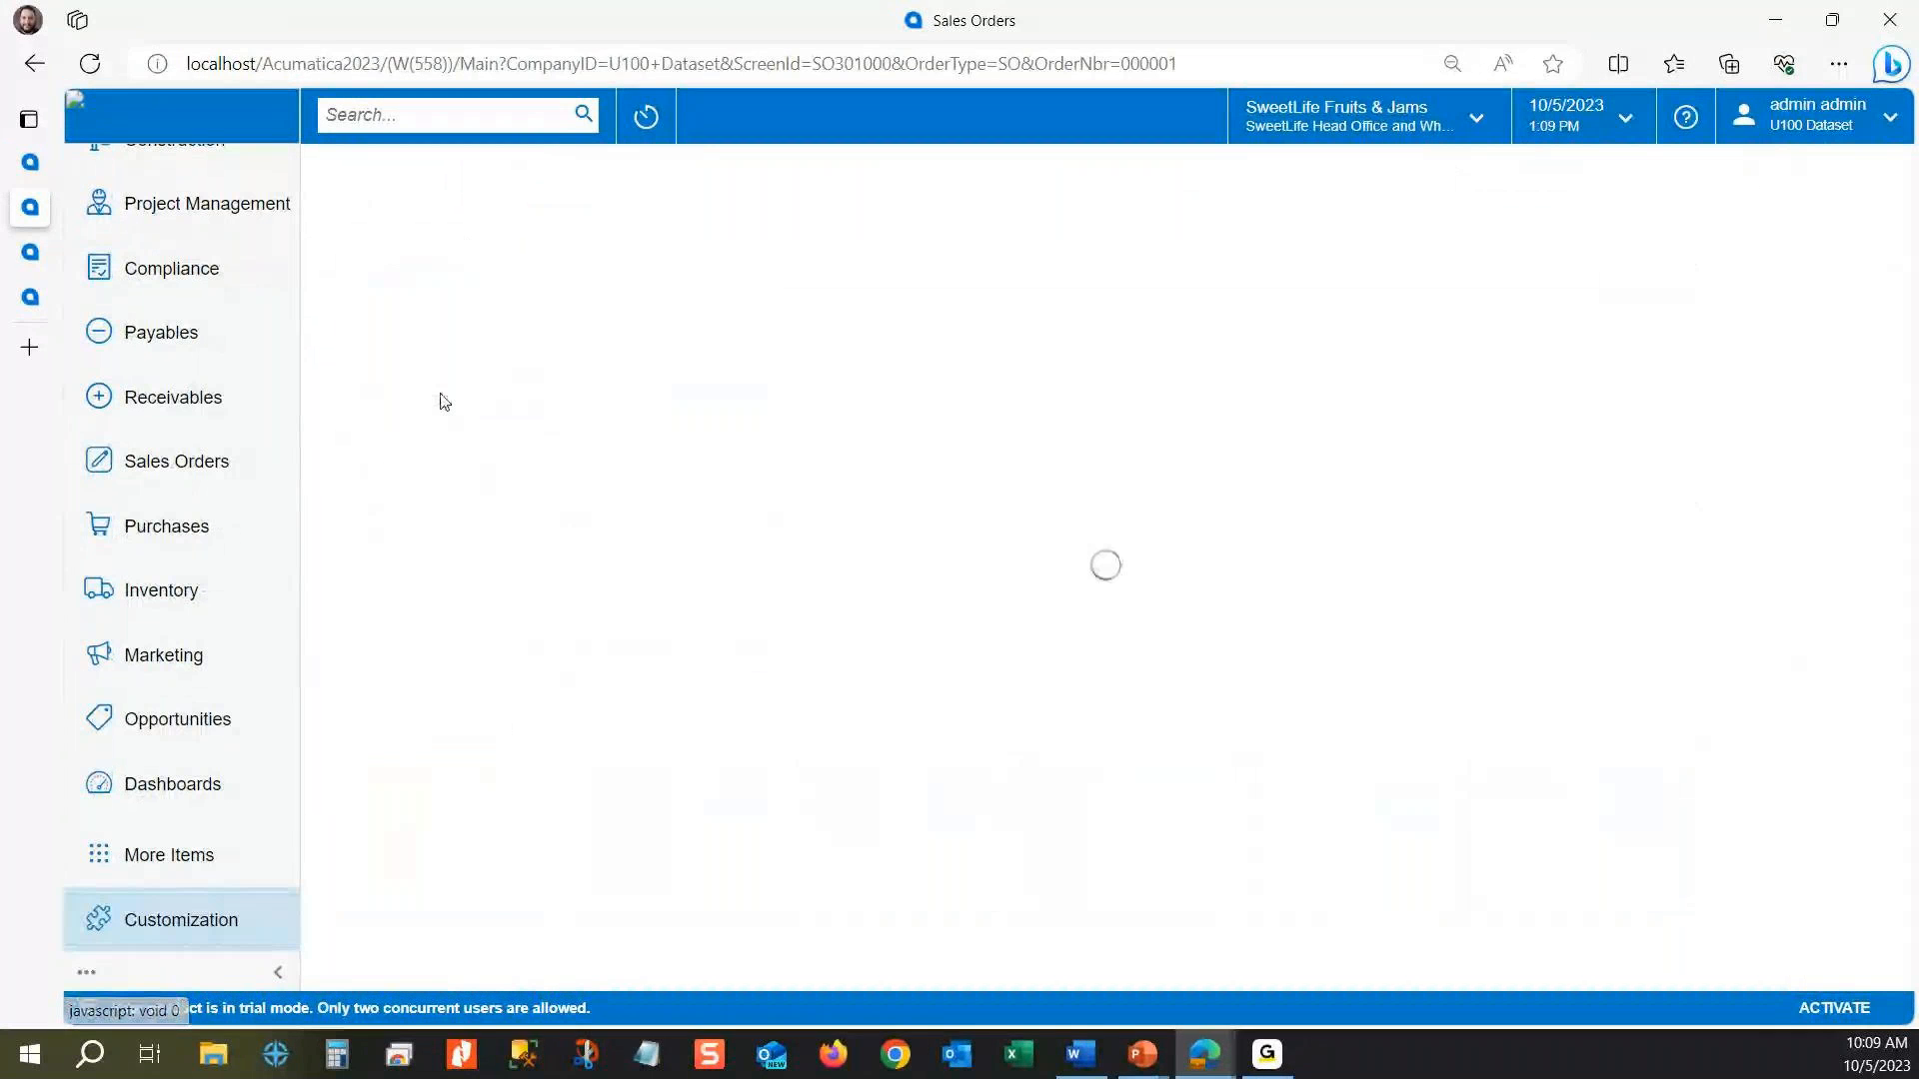
left_click(278, 974)
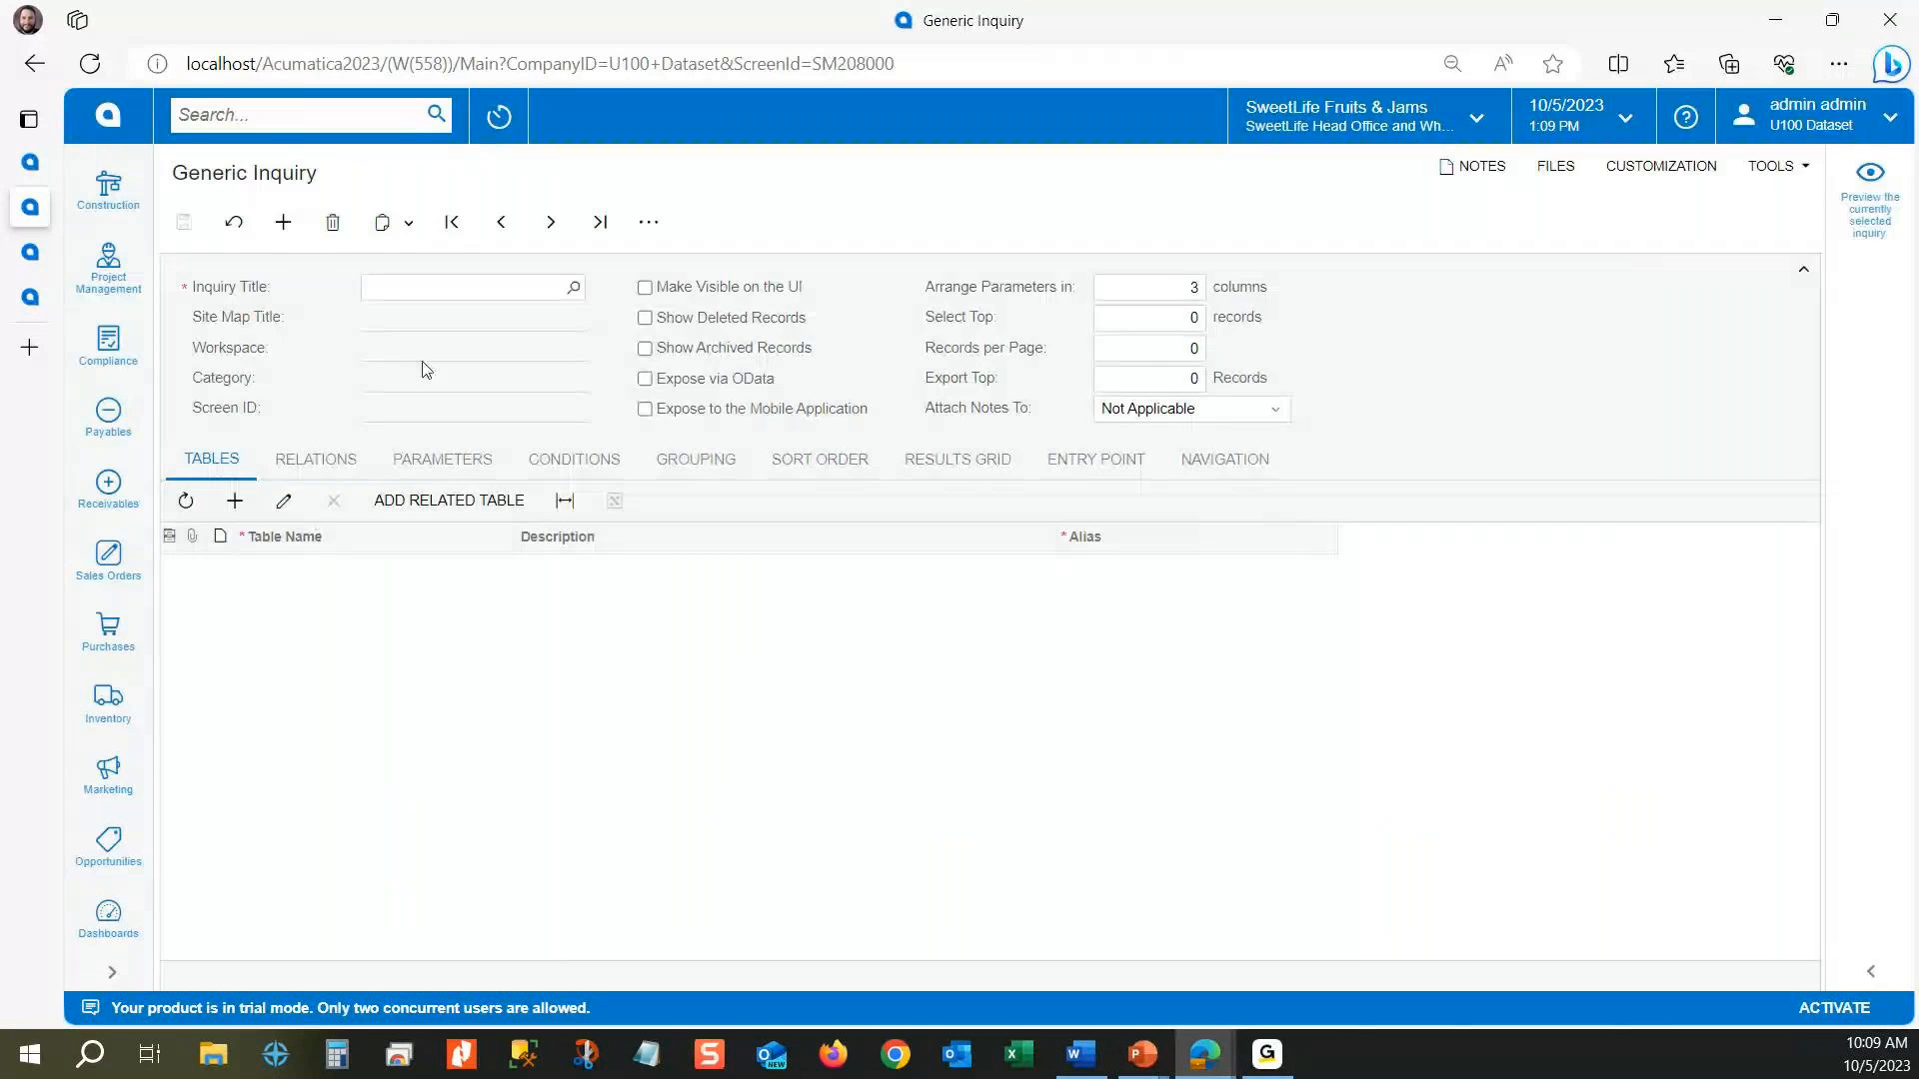
Step: Title the new inquiry "Sales Order Lines"
left_click(447, 285)
type("Sales Or")
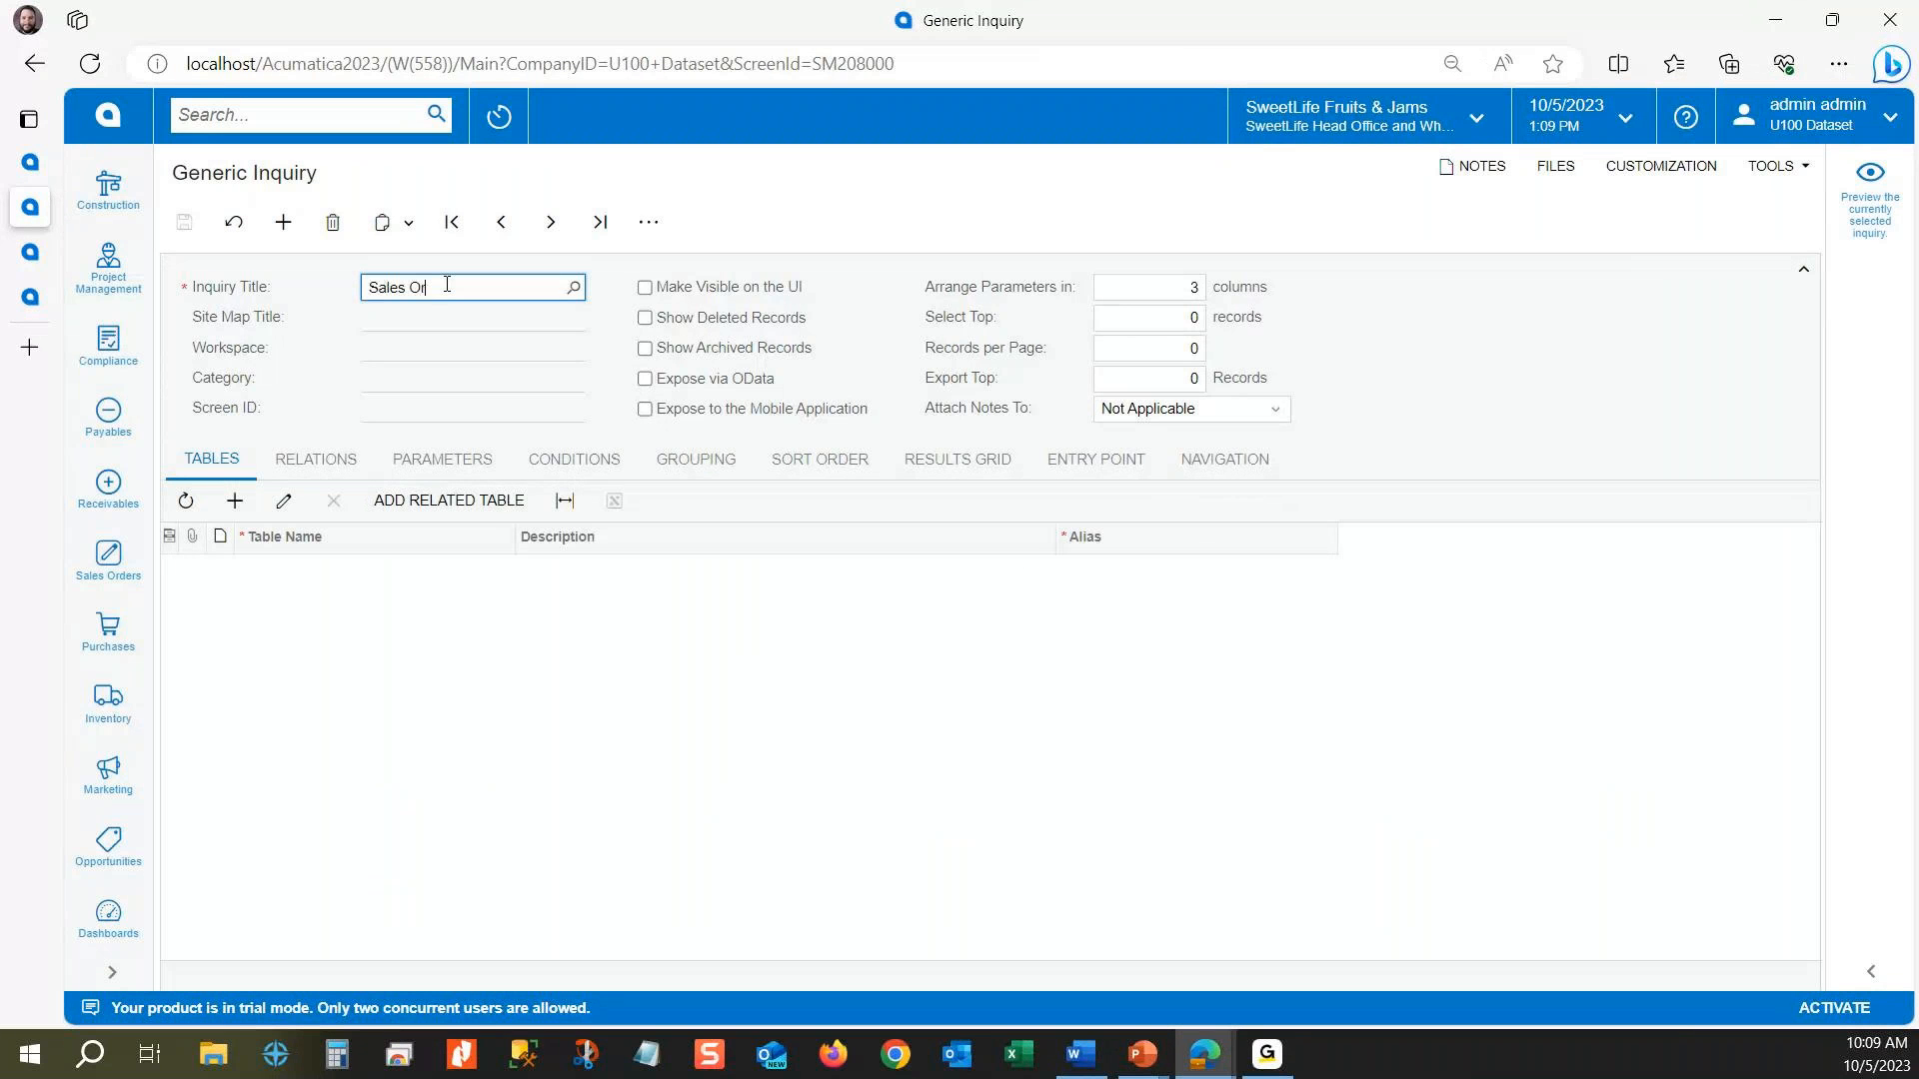
type("der Lines")
key("Tab")
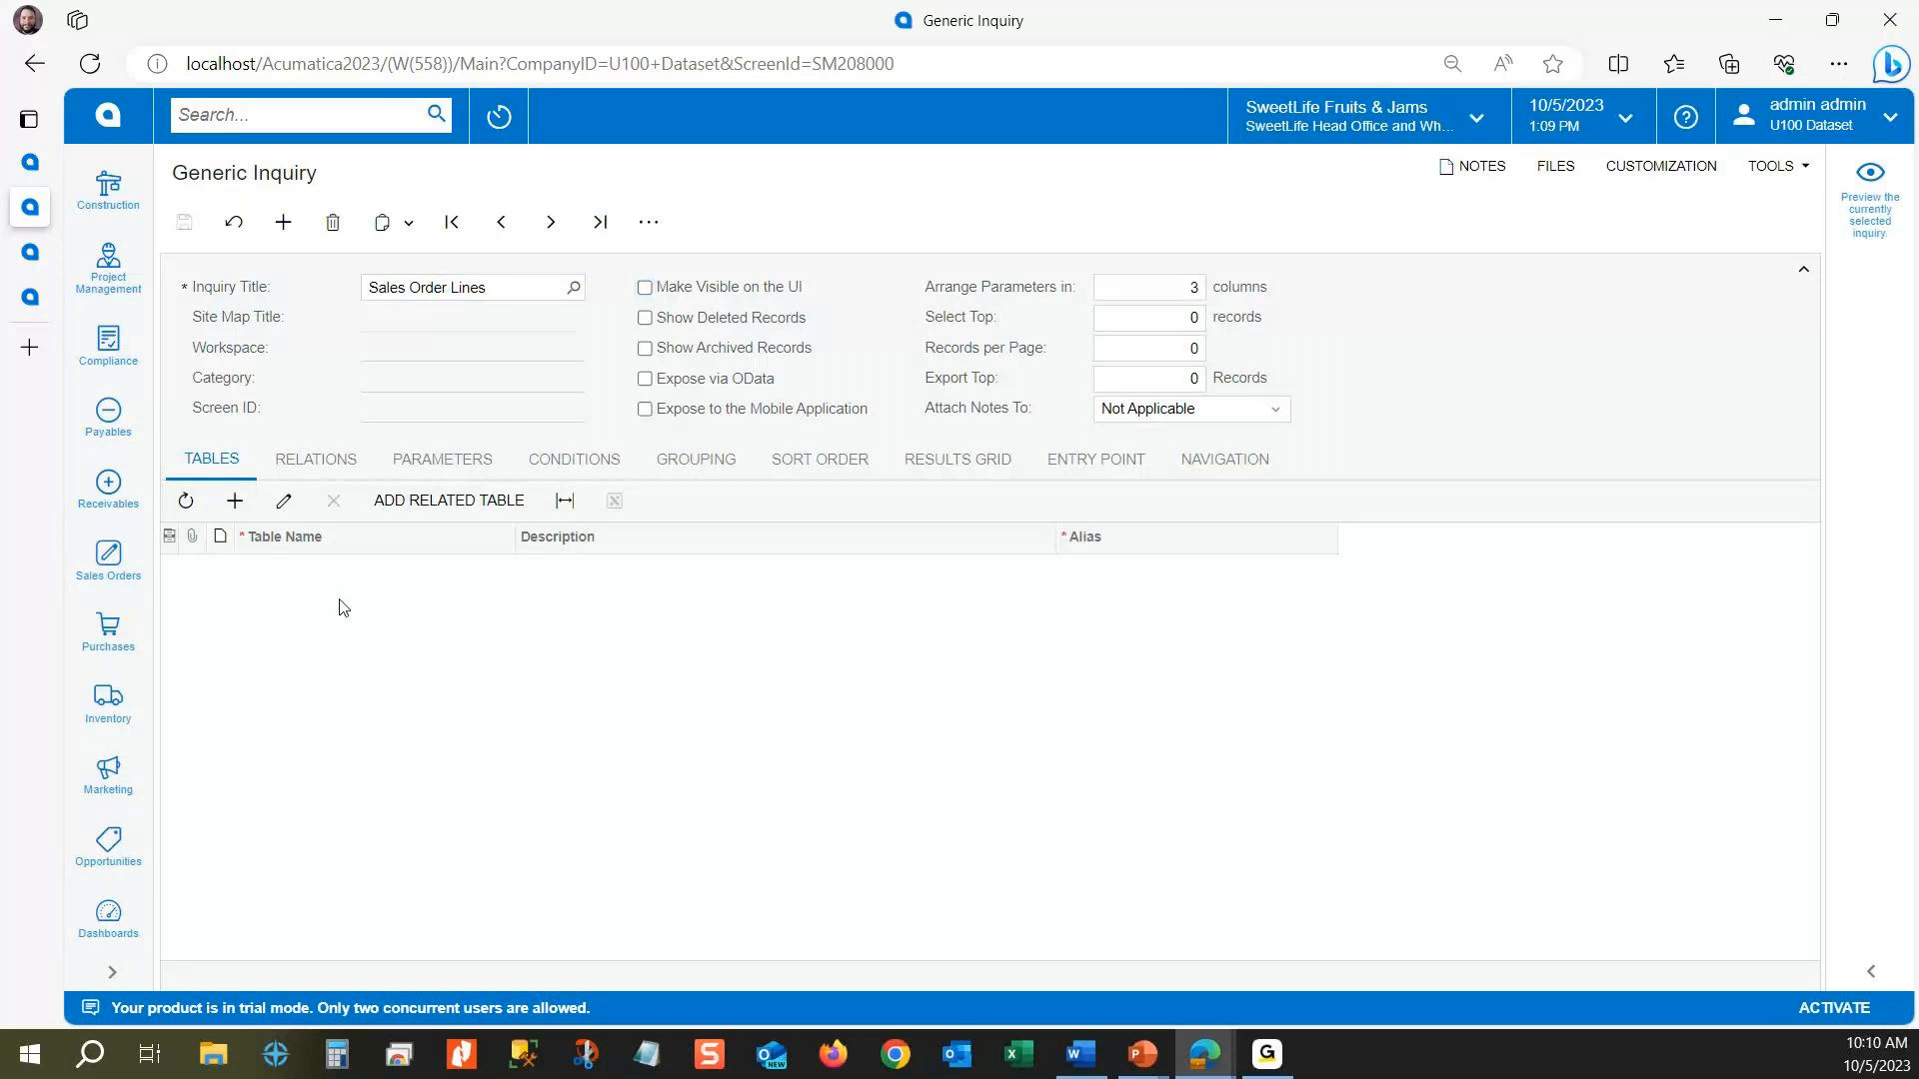
Step: Add PX.Objects.SO.SOLine as the first table of the inquiry
double_click(340, 601)
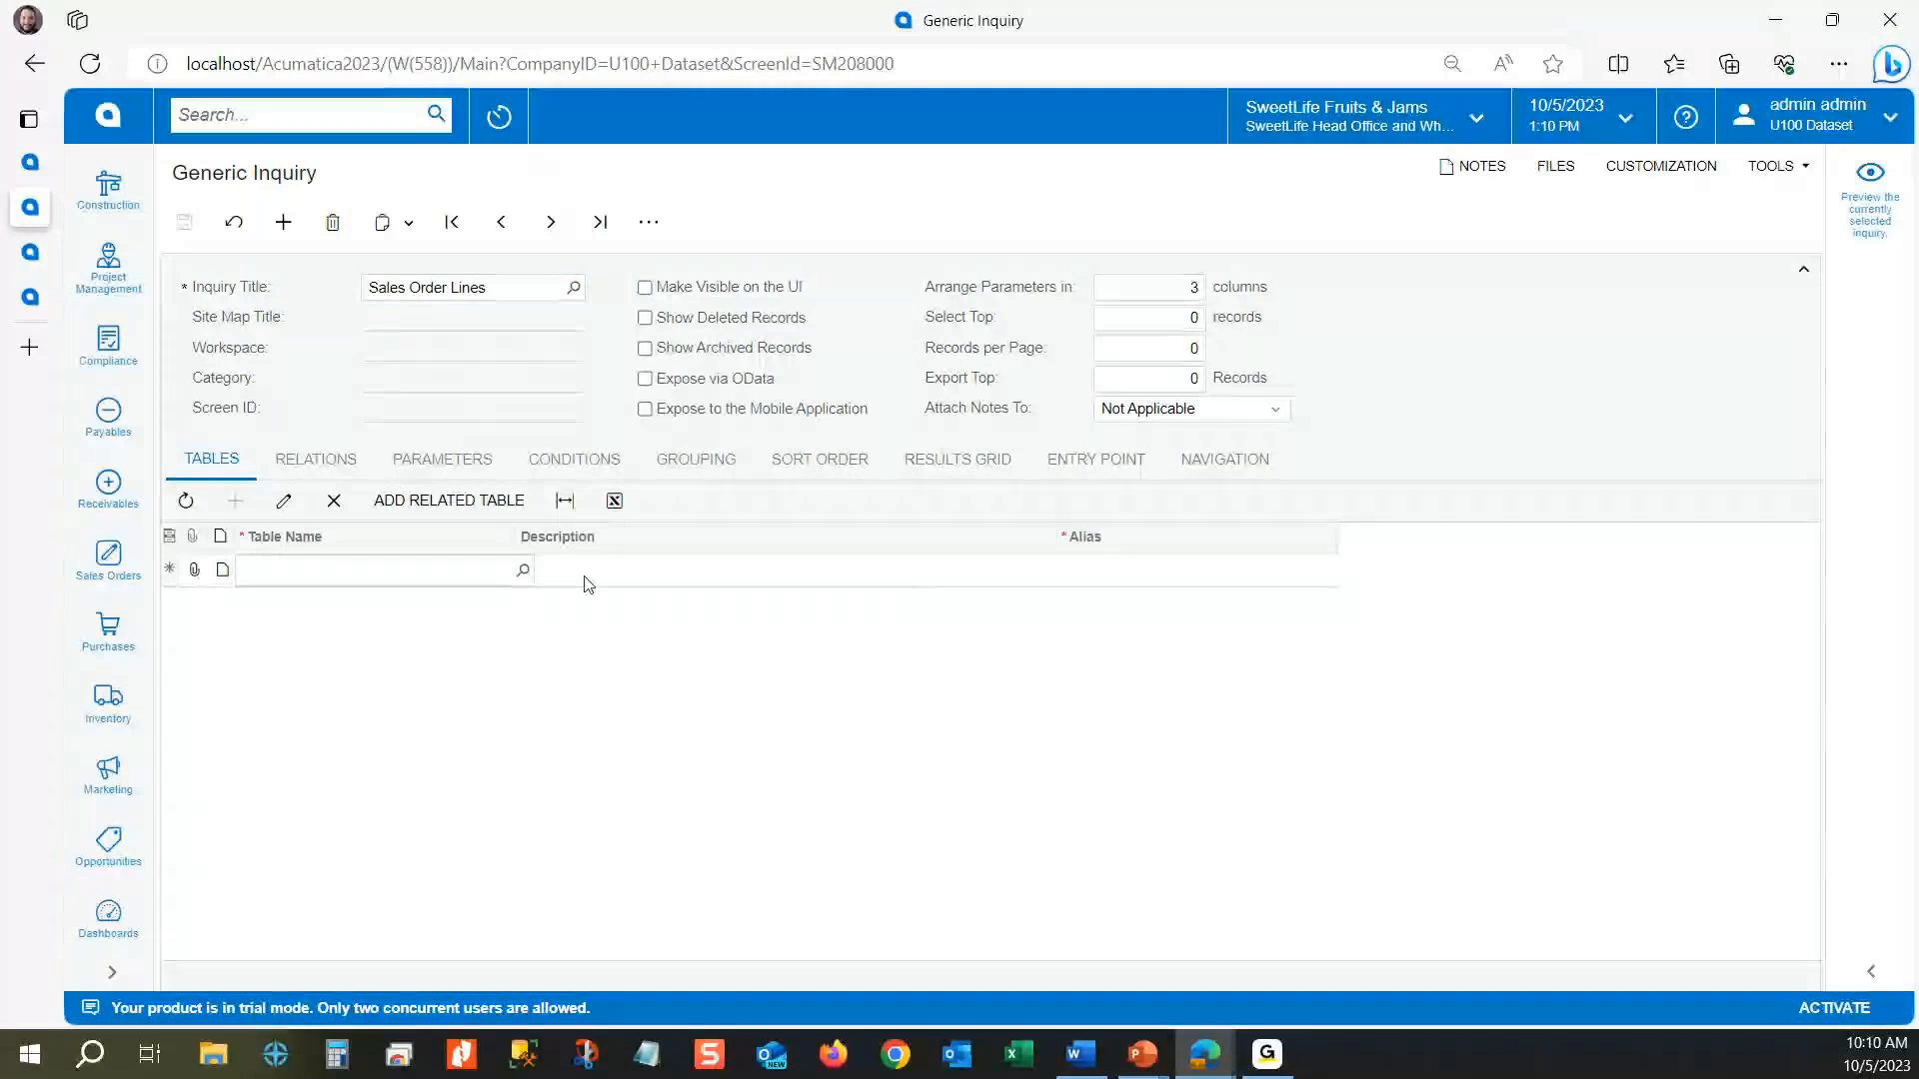
left_click(493, 572)
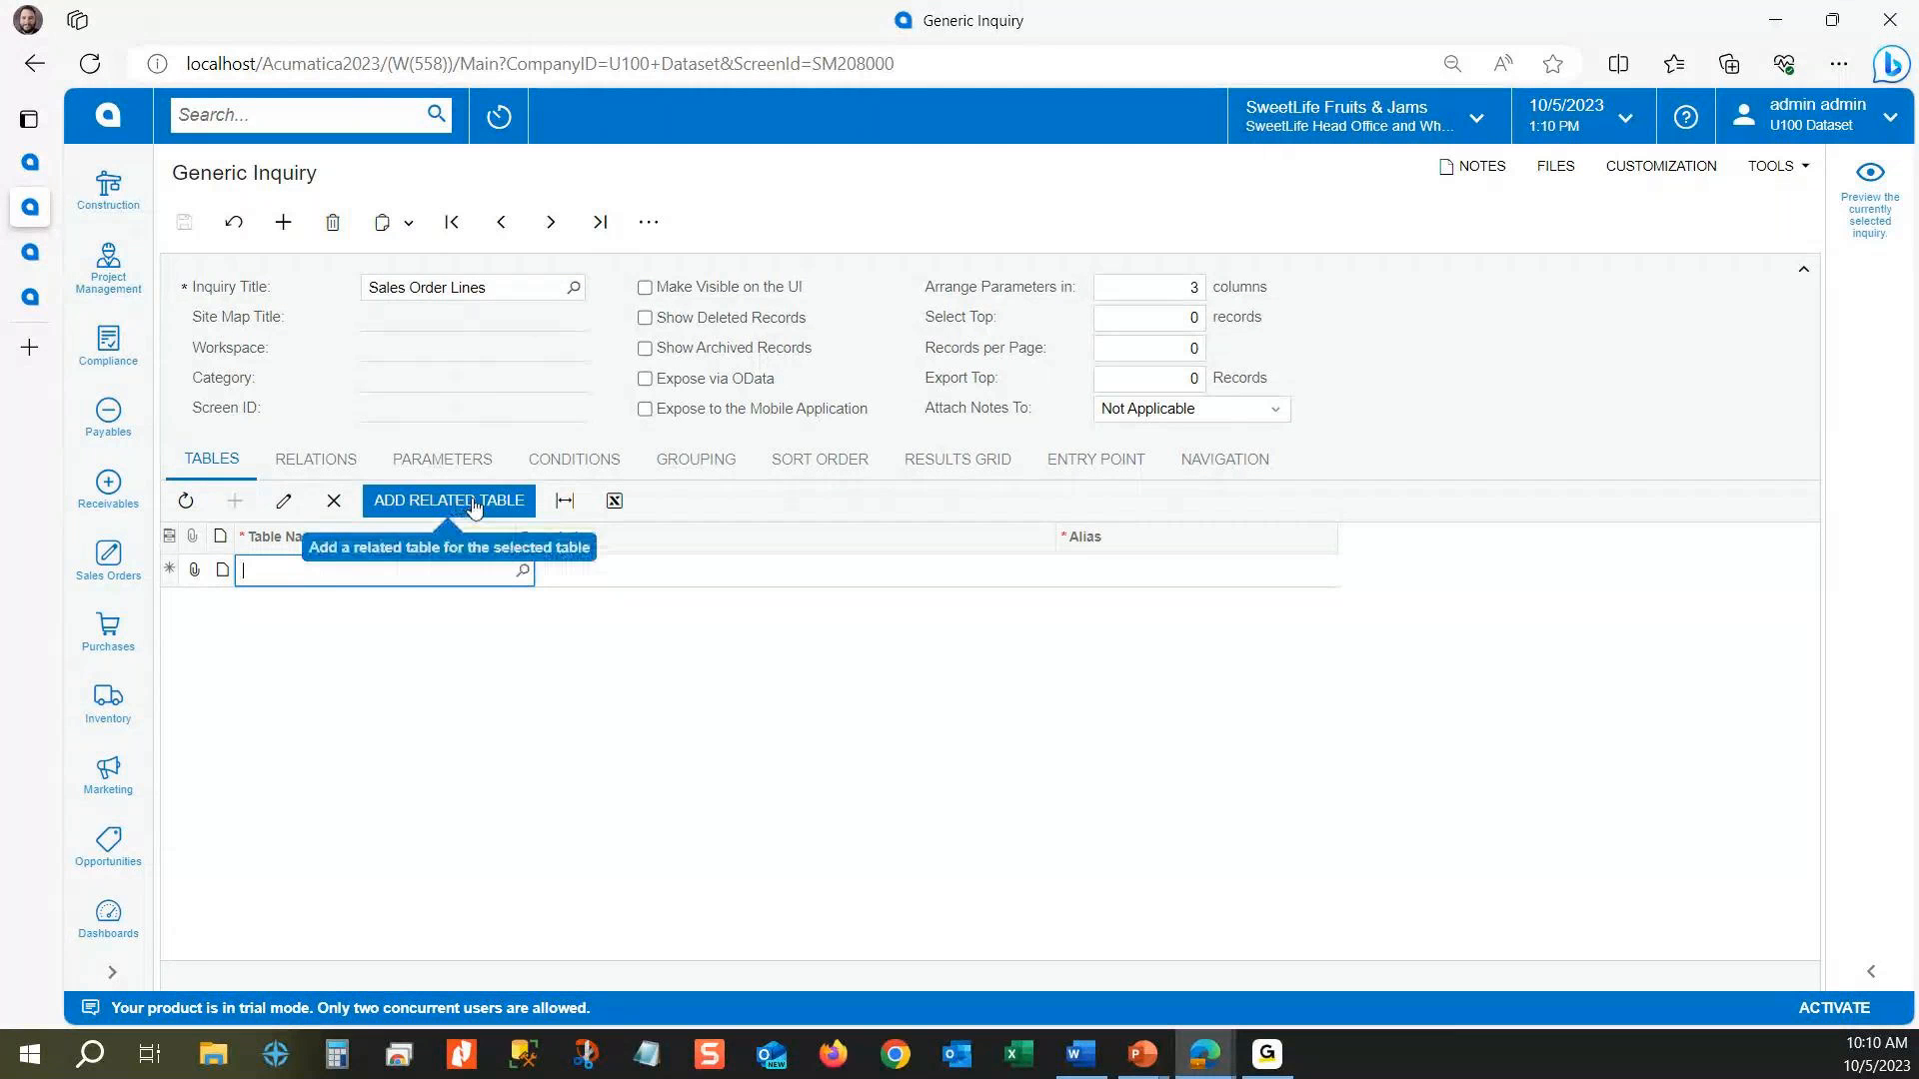
type("solin")
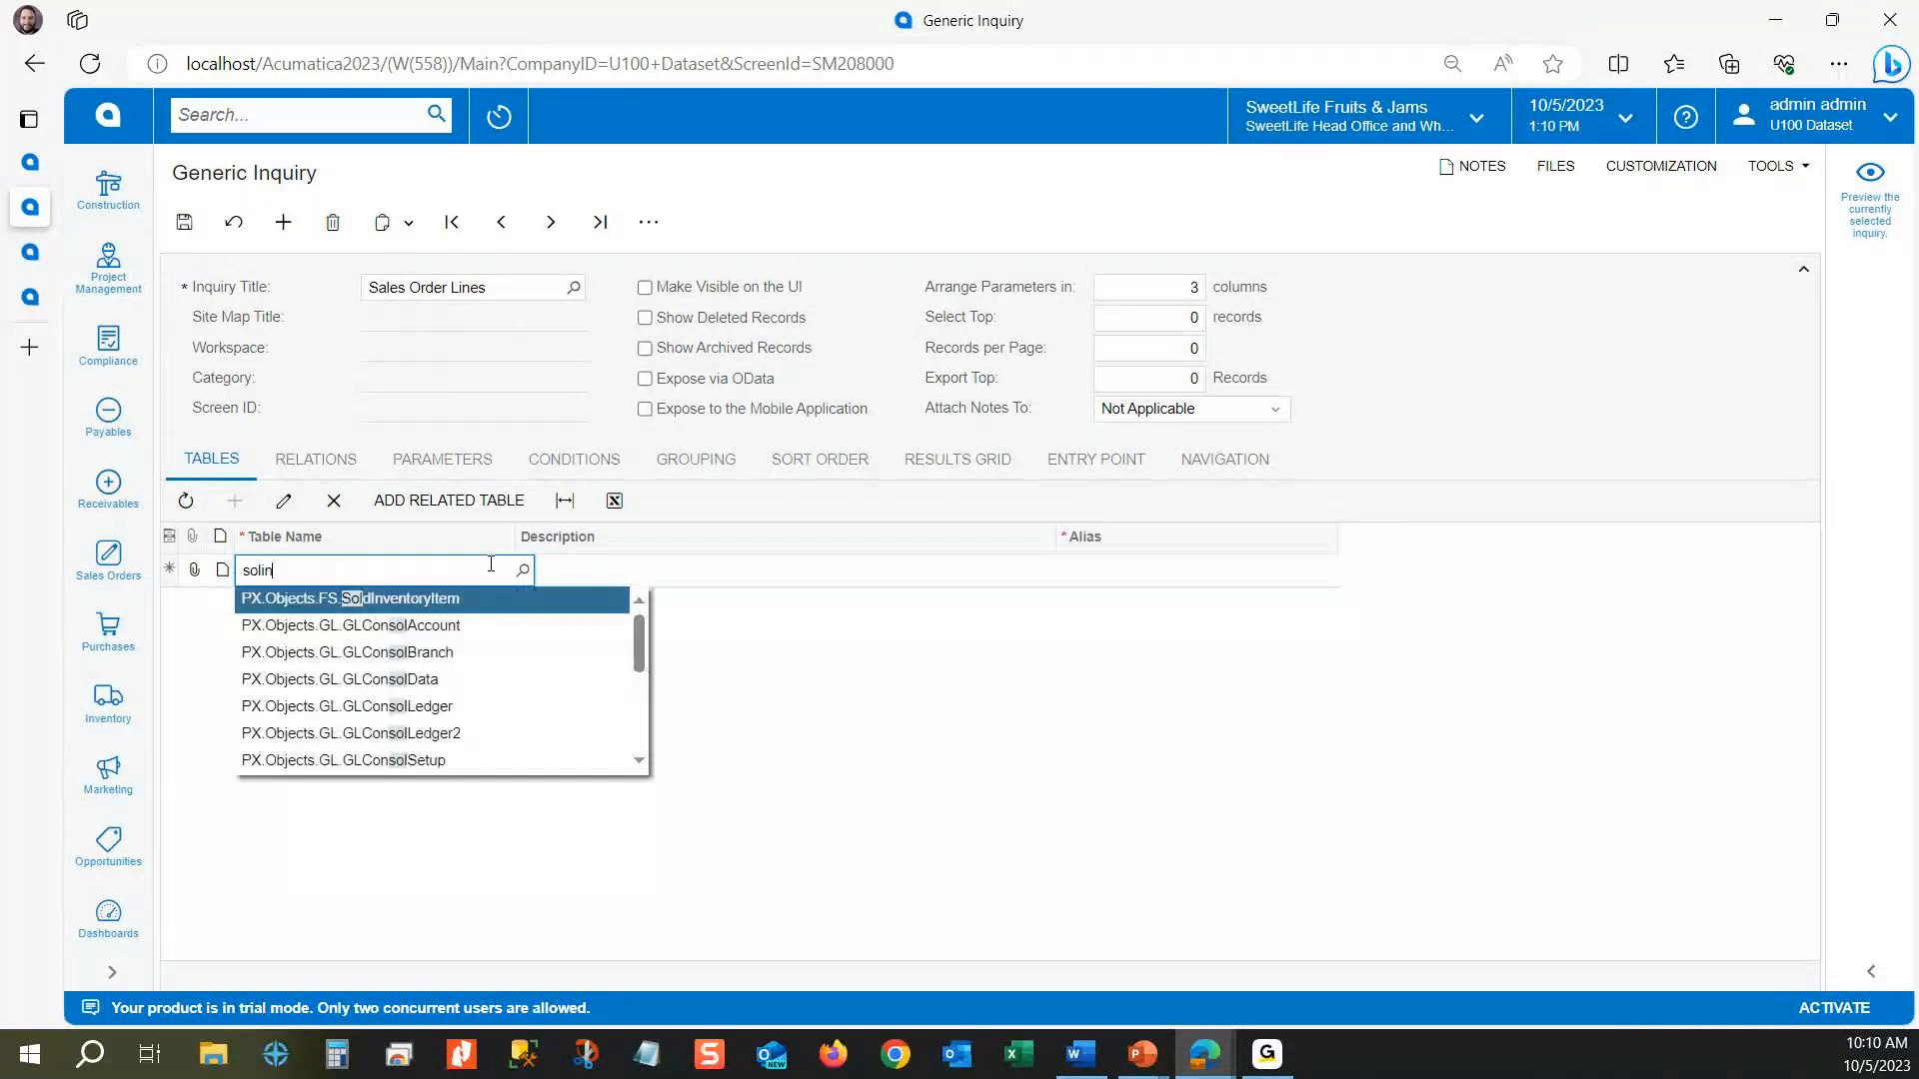
type("e")
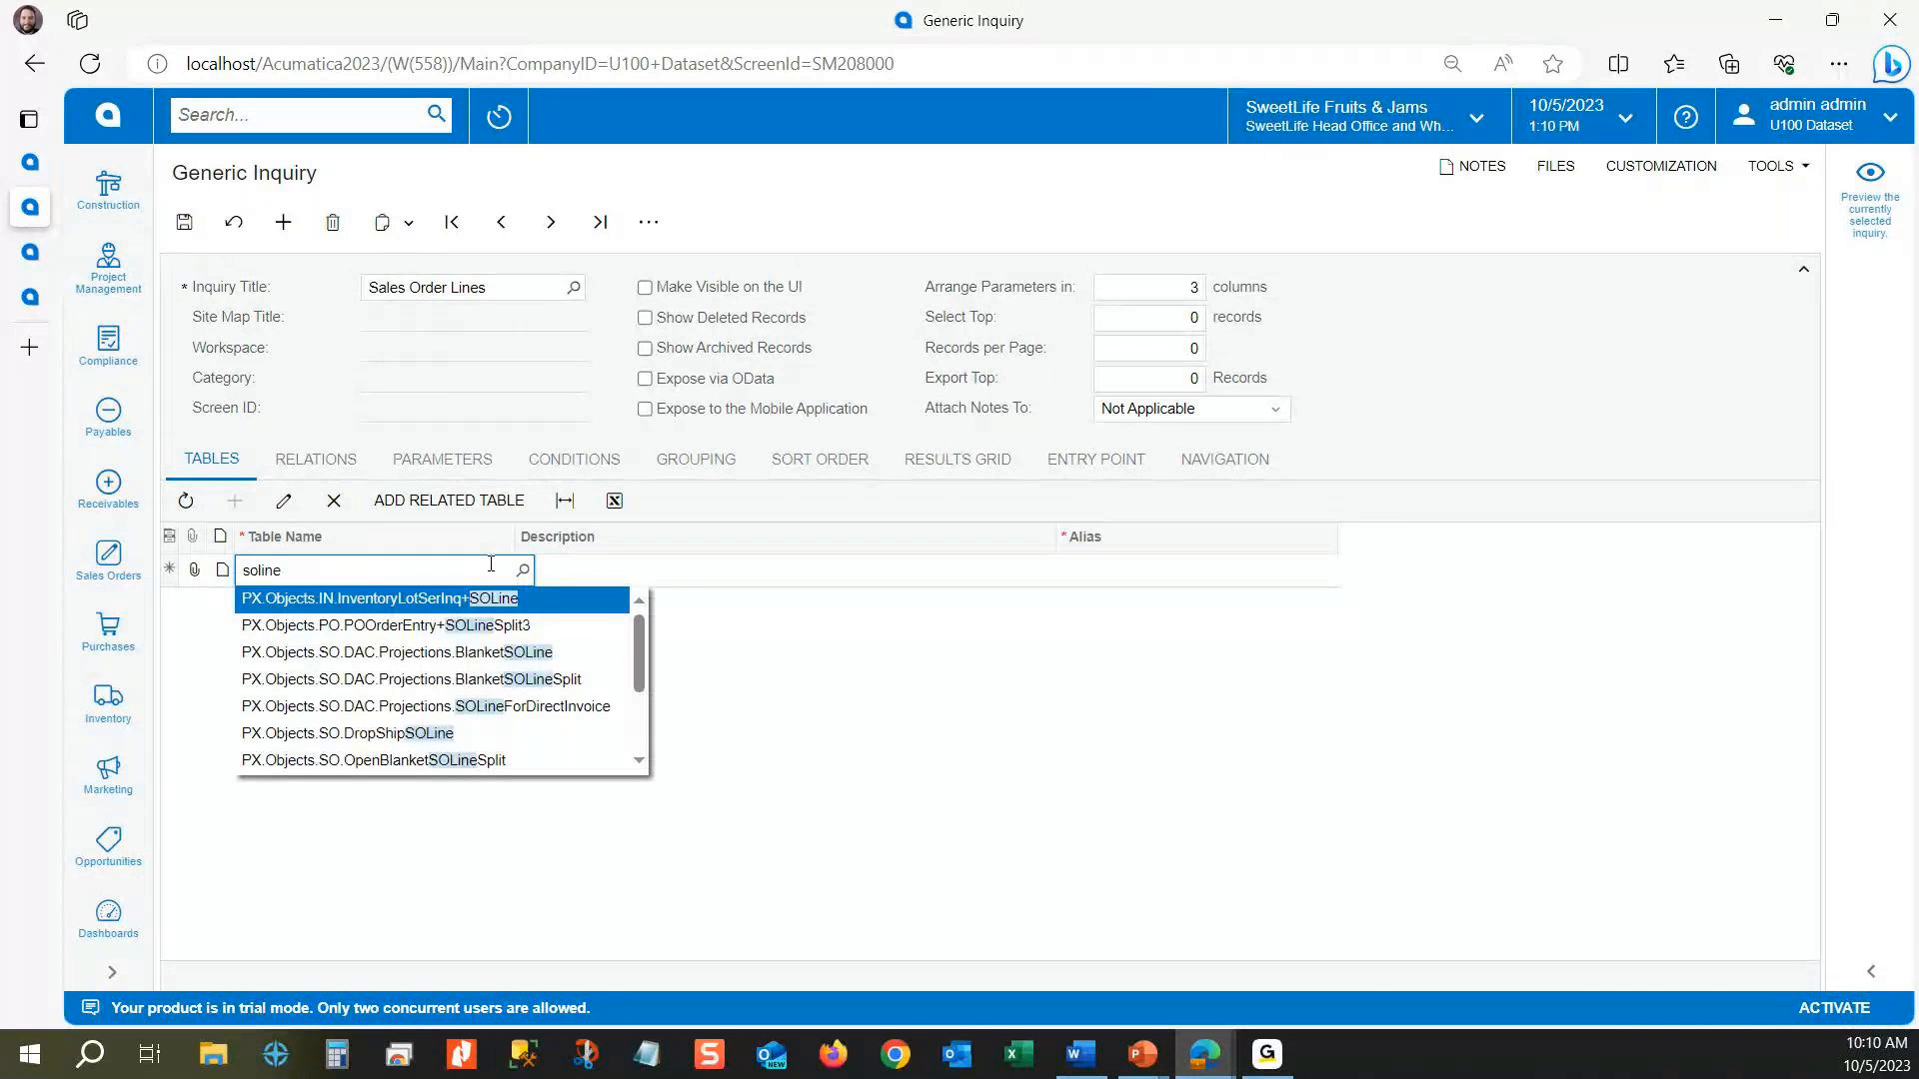
scroll(365, 679, "down", 1)
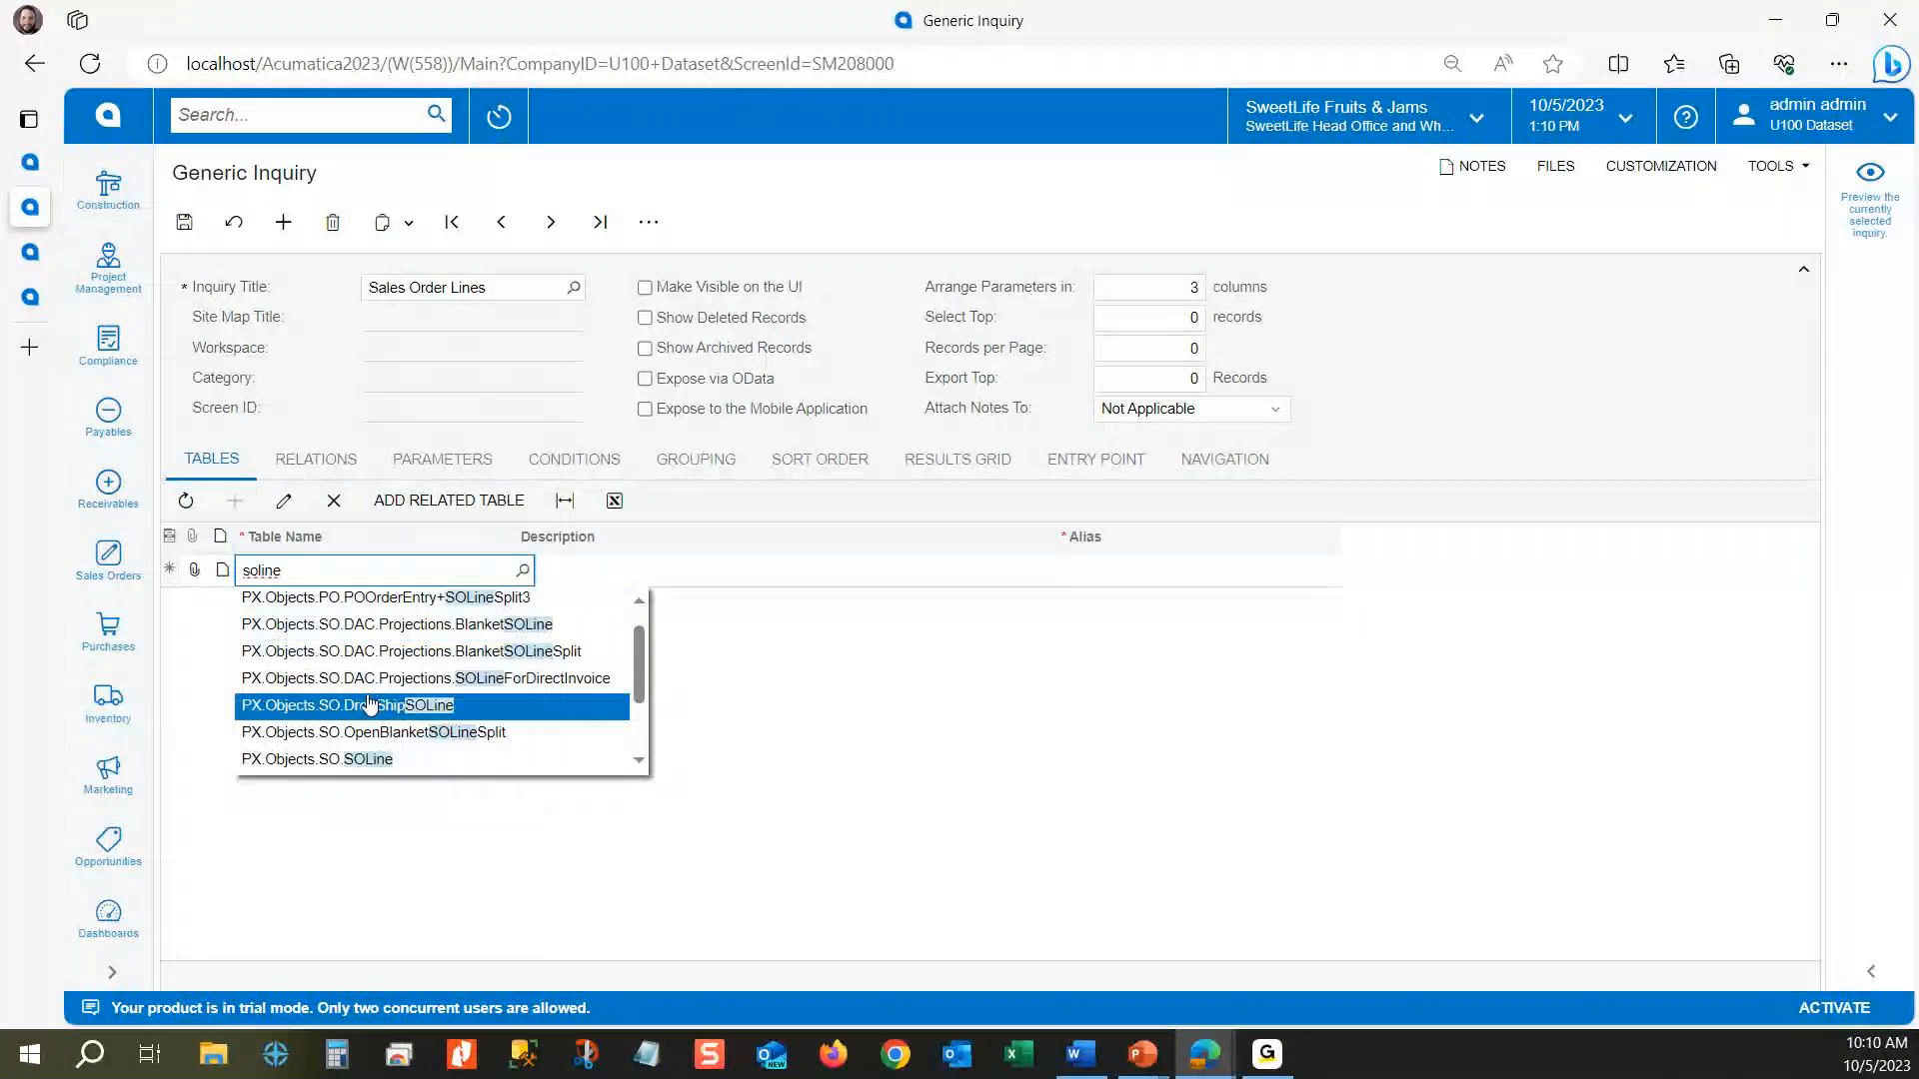
left_click(361, 762)
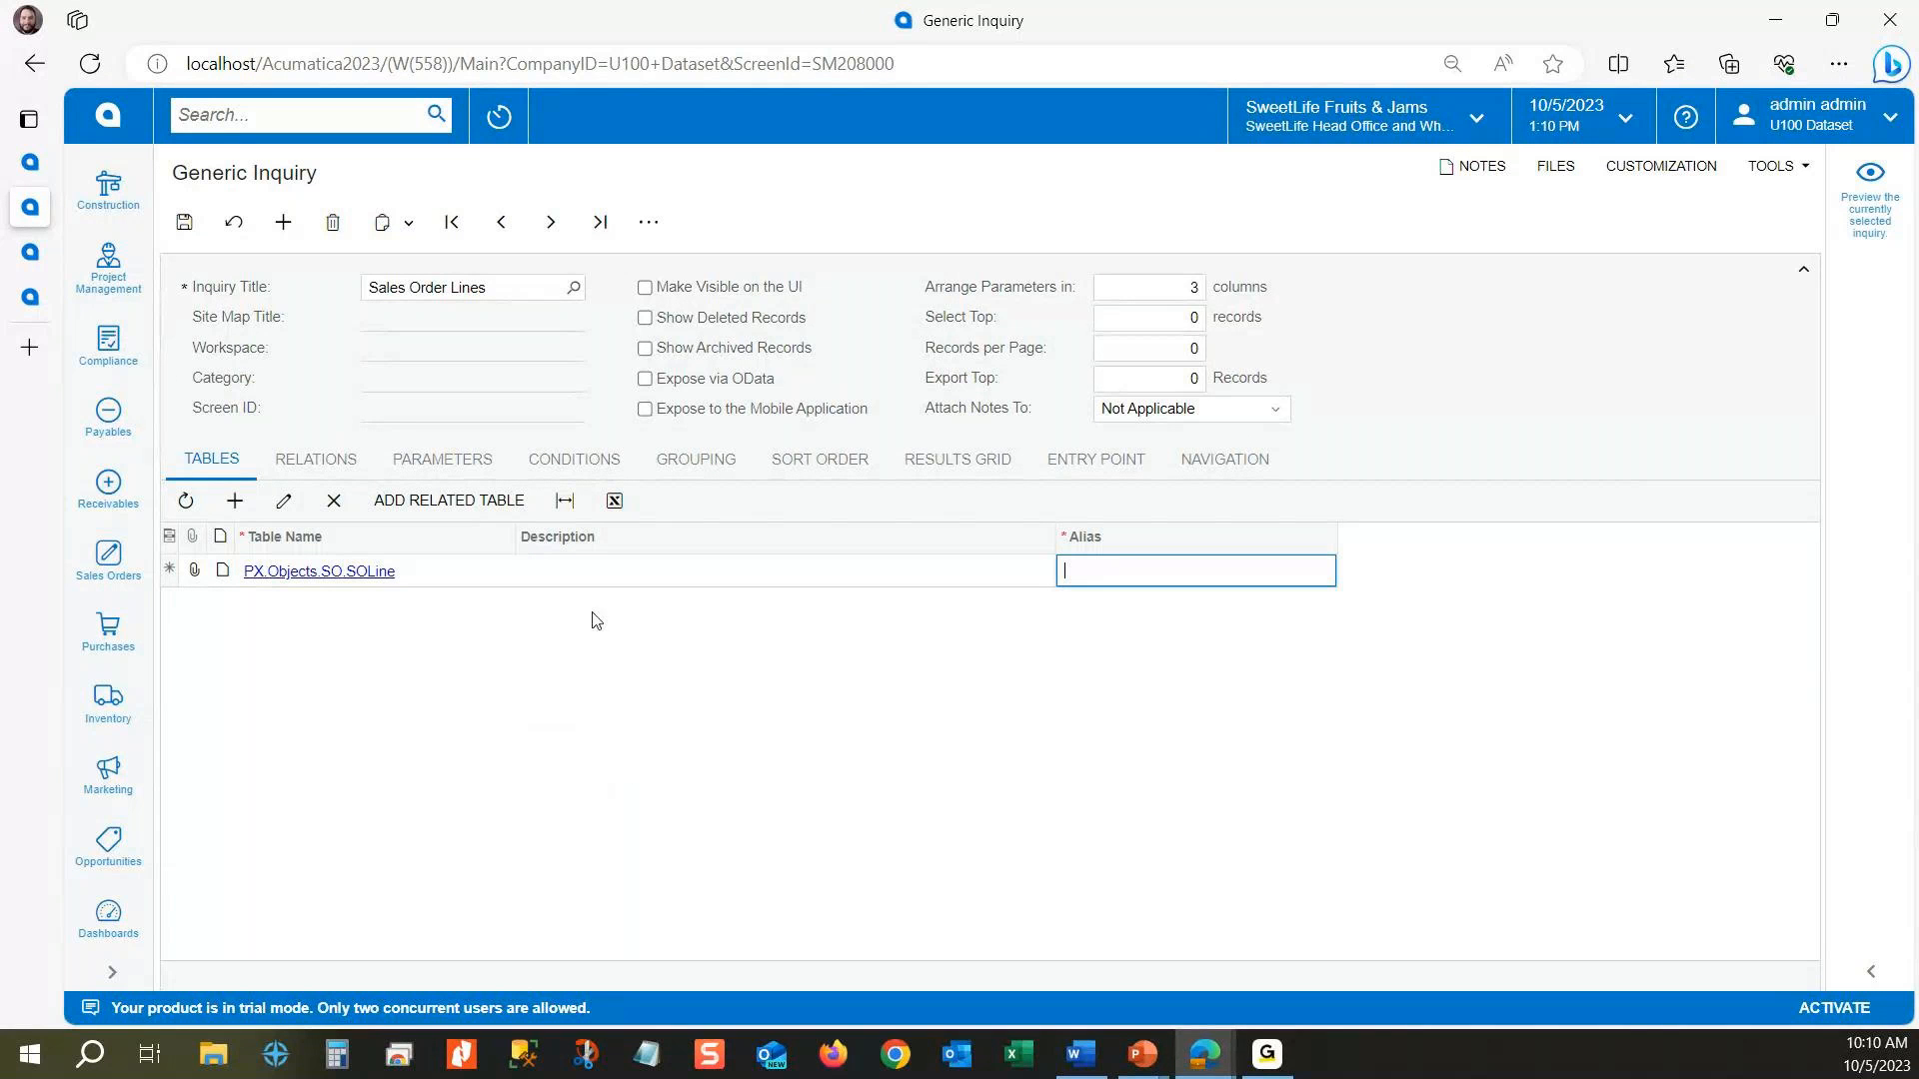
Step: Add PX.Objects.SO.SOOrder as the second table and save the inquiry
left_click(235, 500)
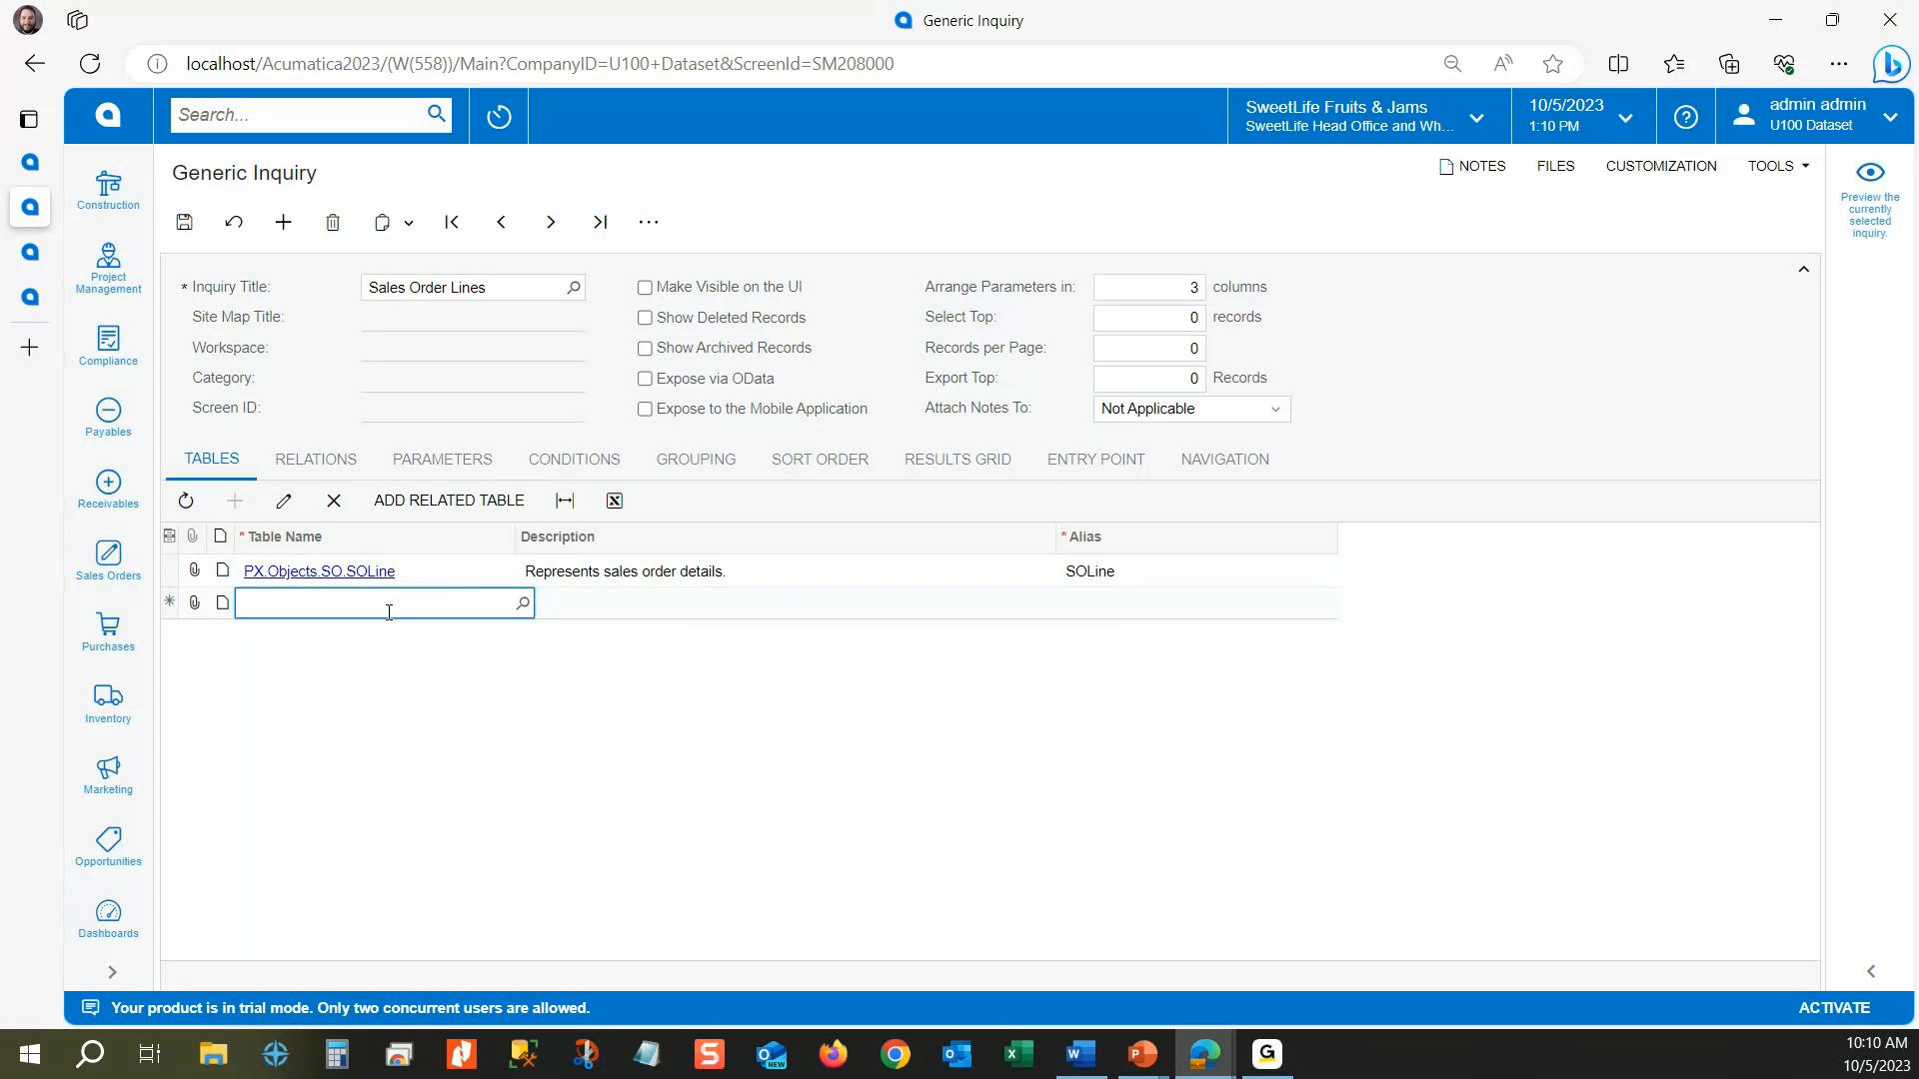
type("soorder")
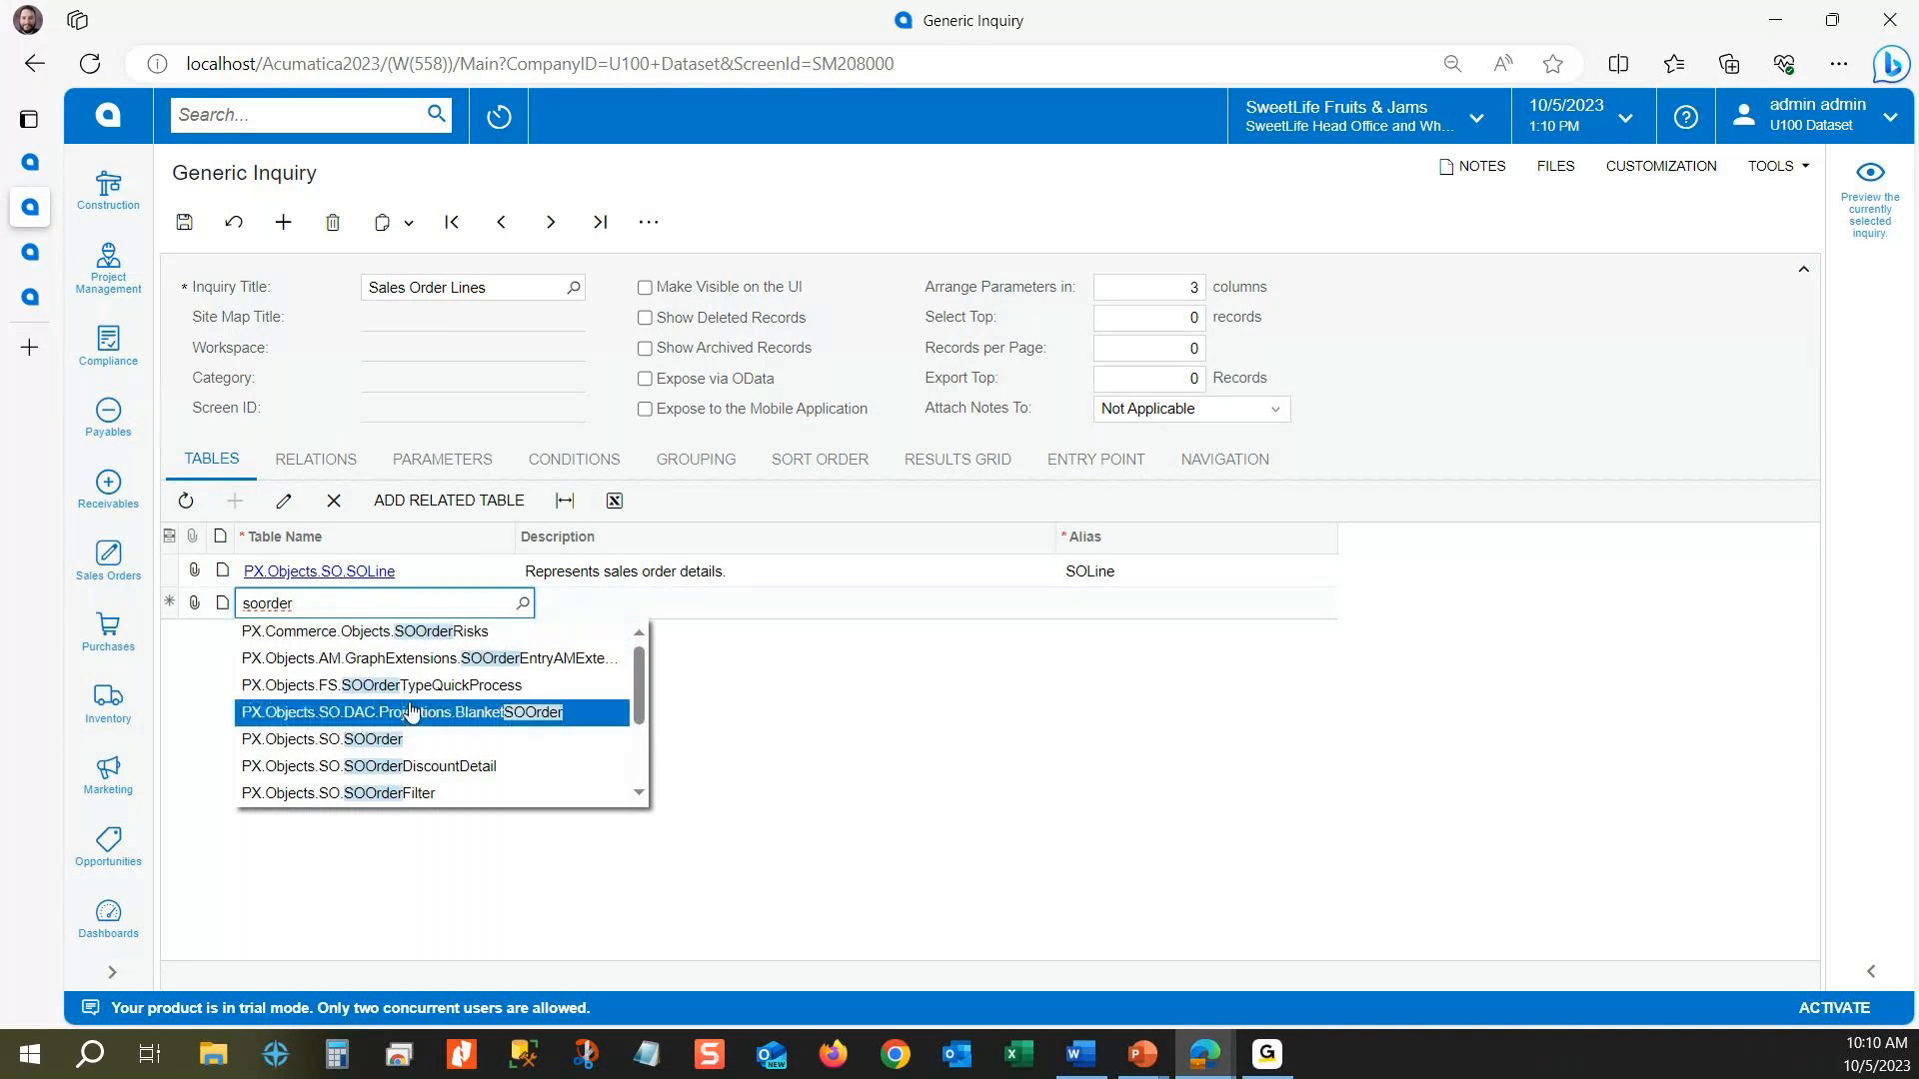
left_click(301, 744)
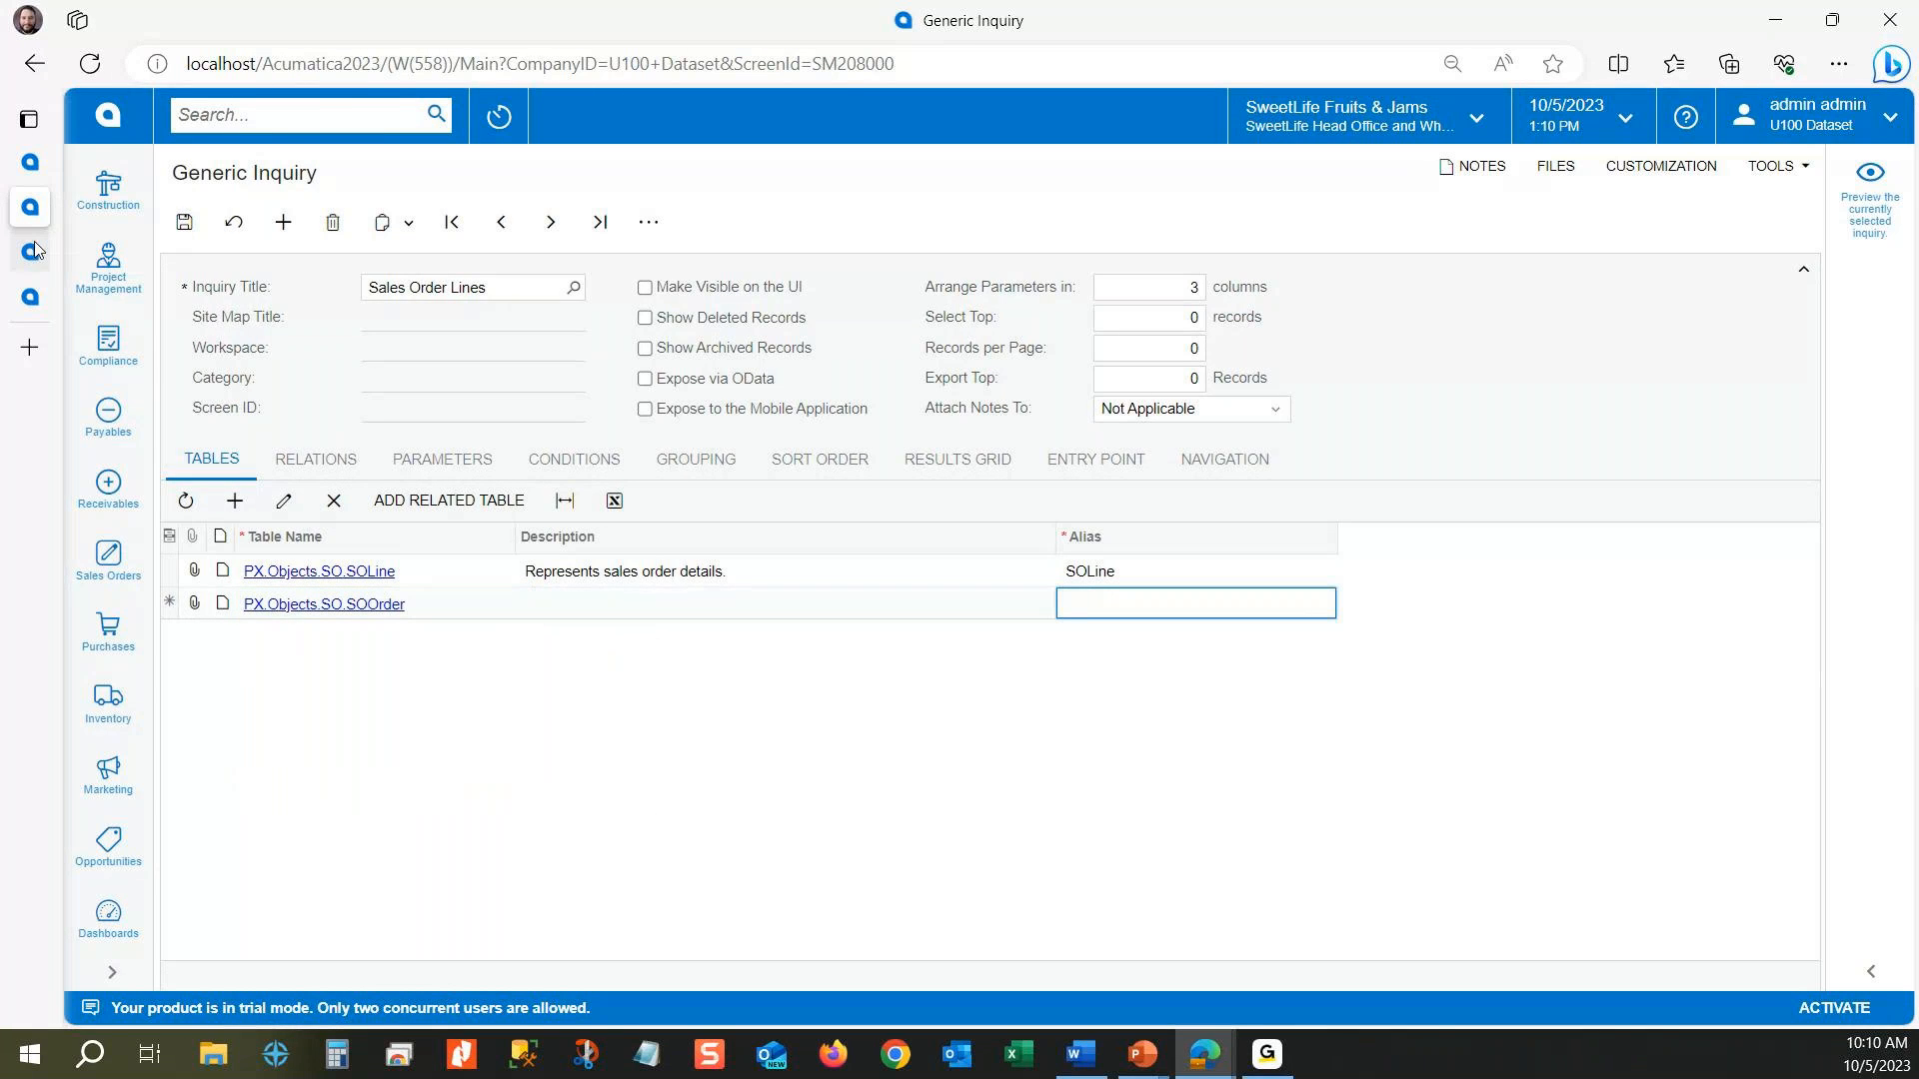
mouse_move(30, 250)
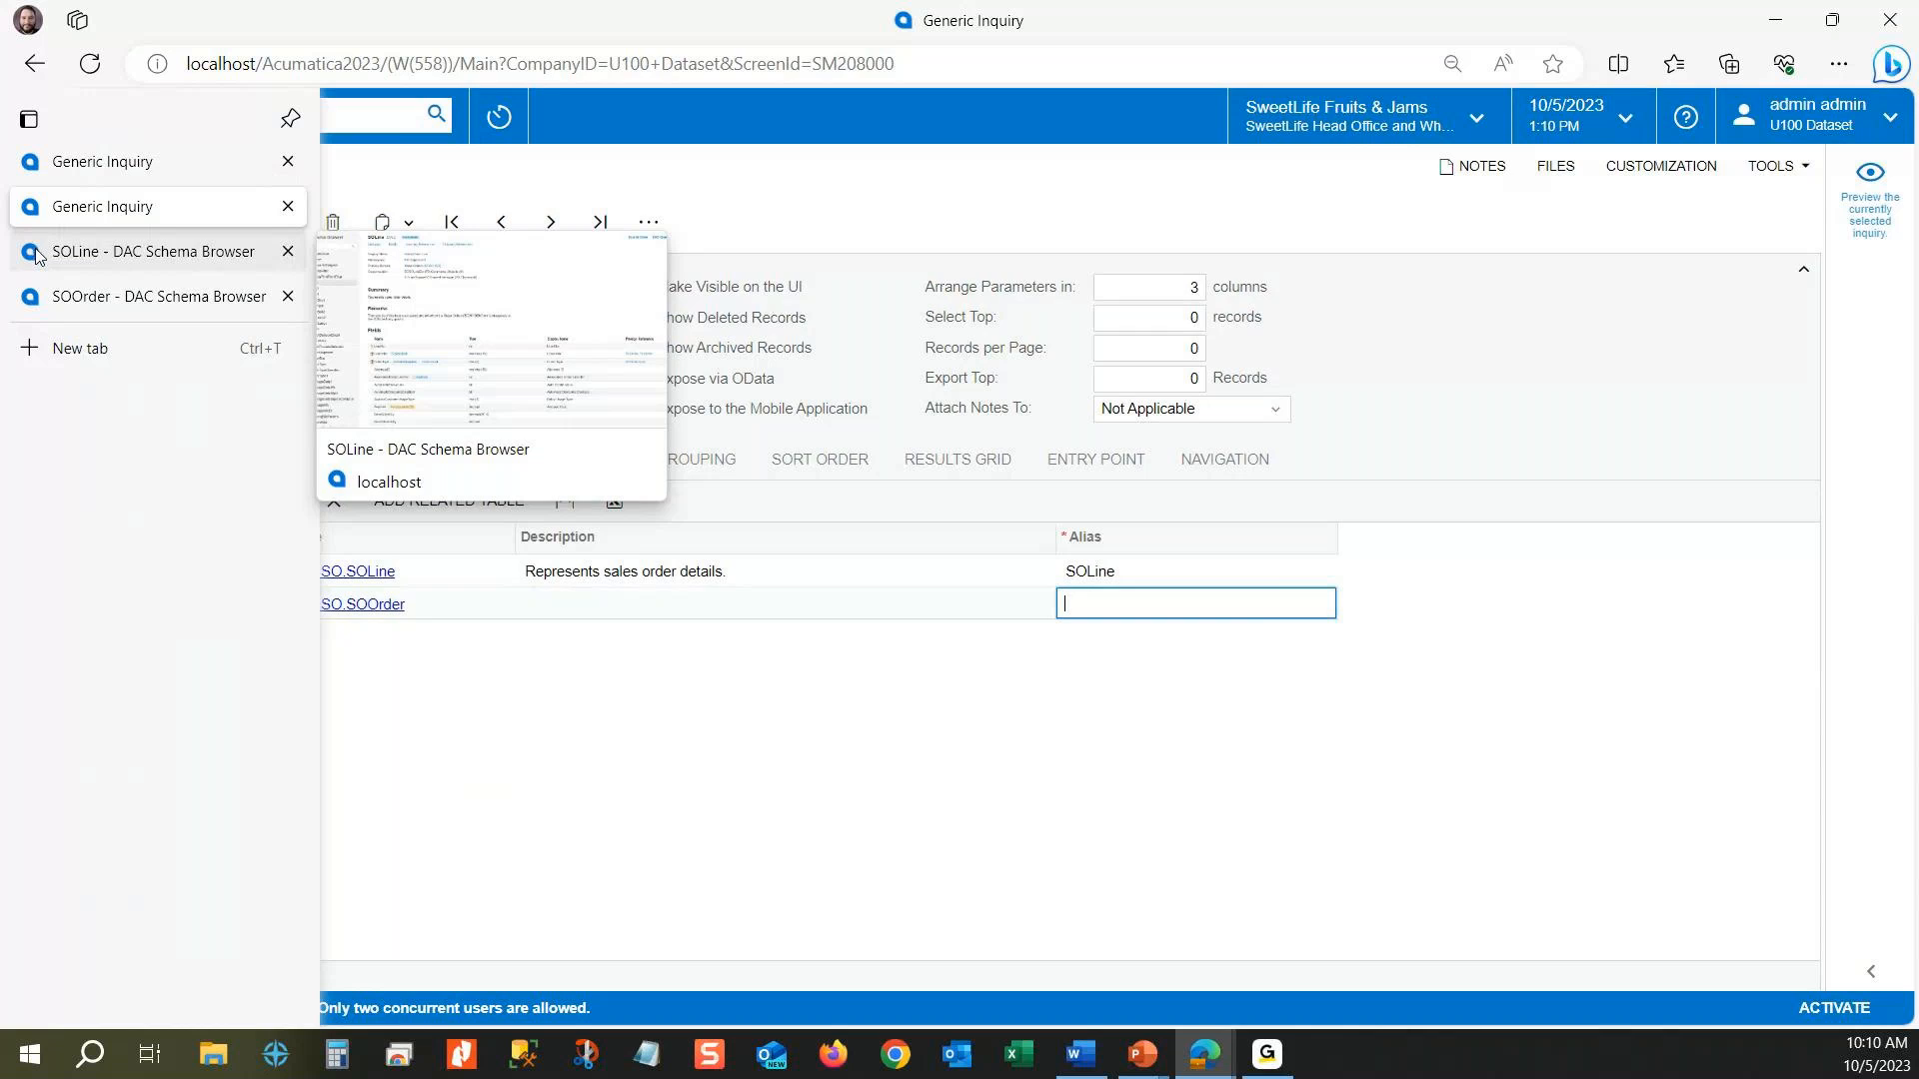
left_click(35, 252)
left_click(150, 296)
left_click(99, 206)
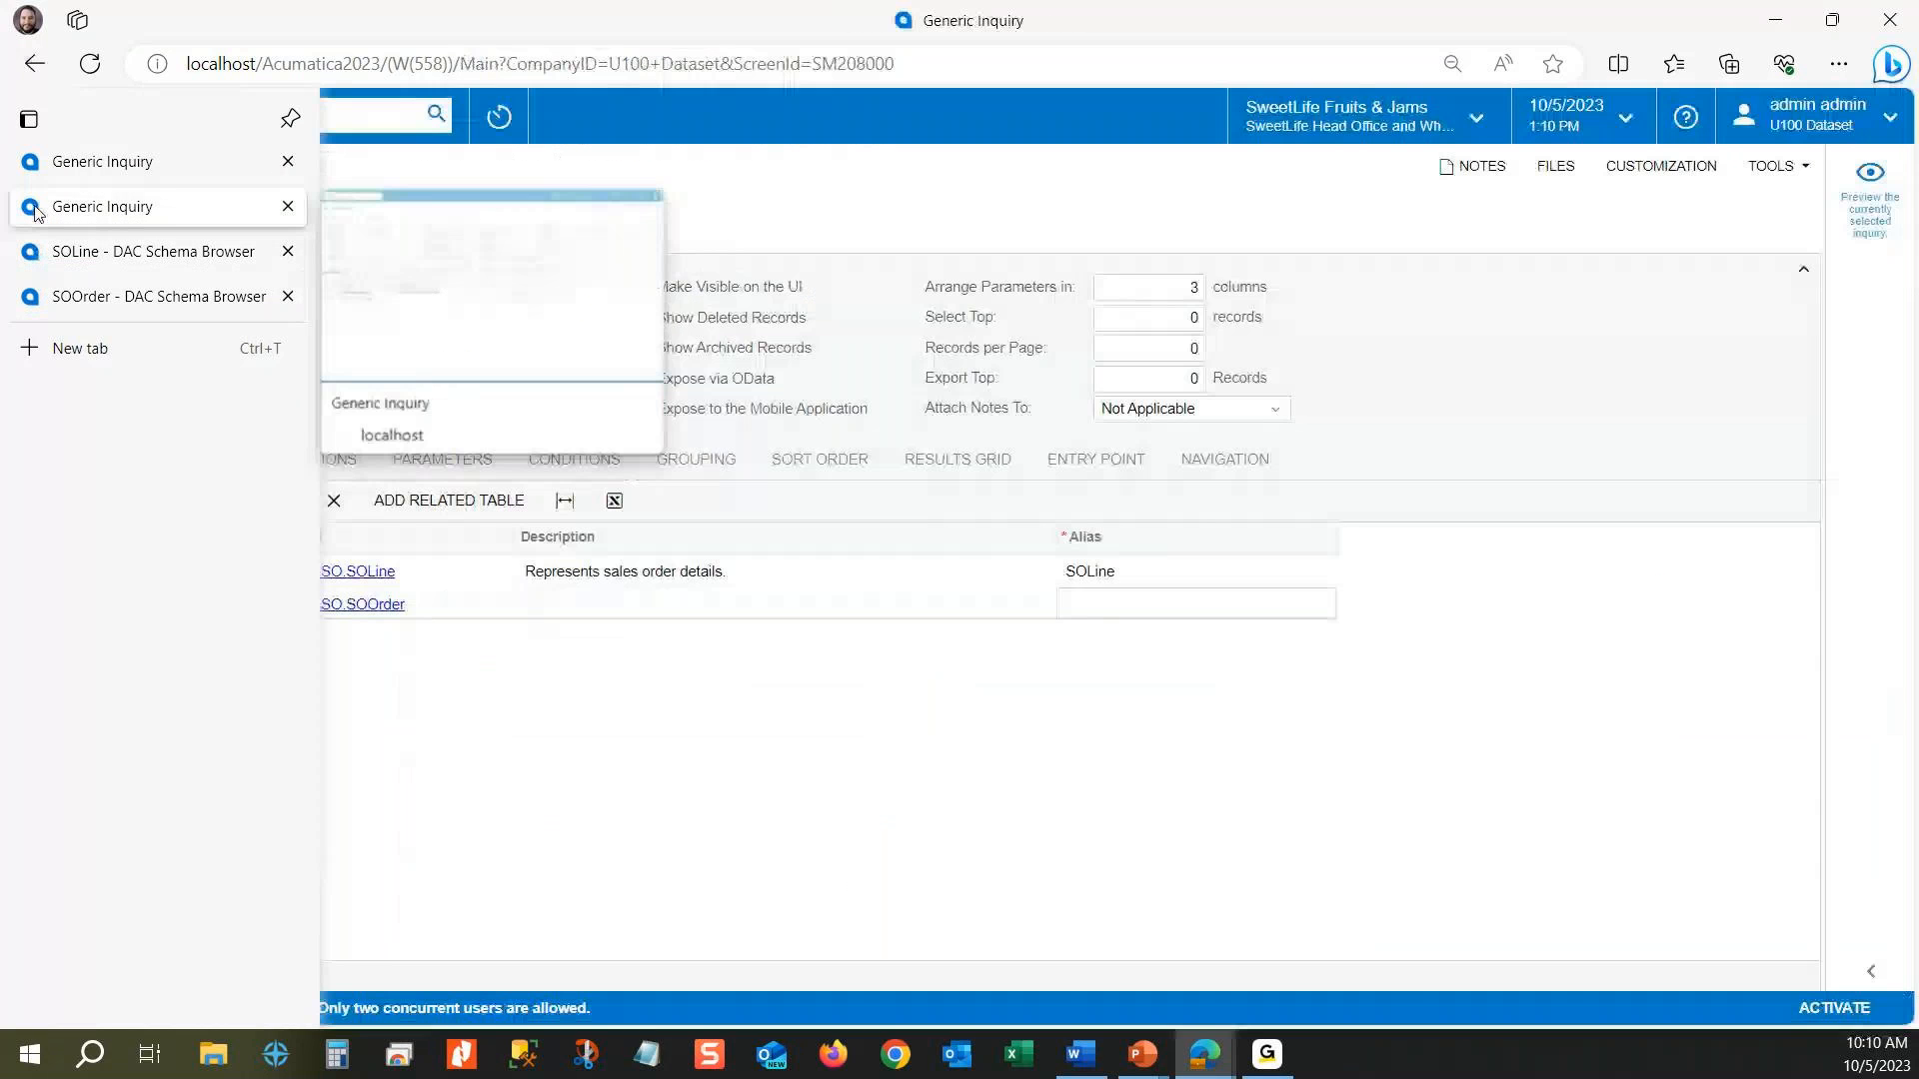
left_click(184, 225)
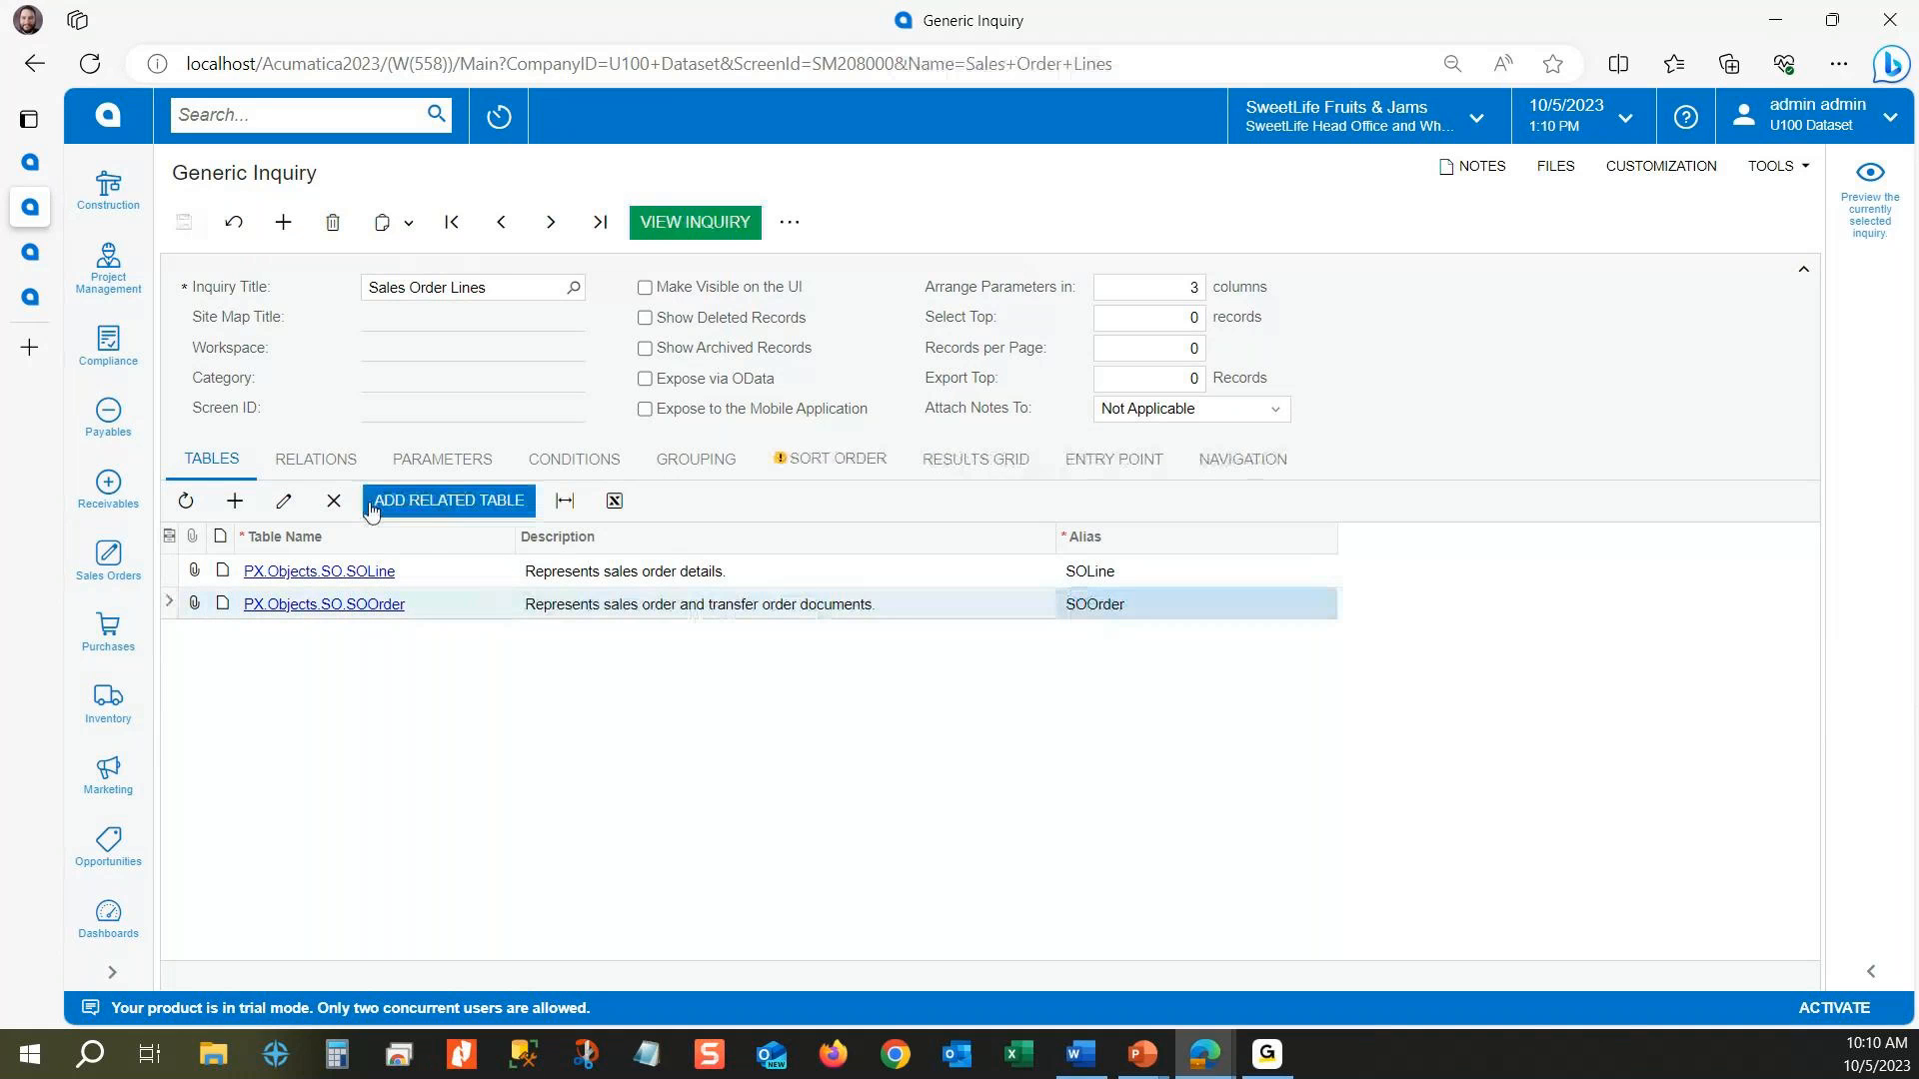
Step: Start a table relation using Add Related Table and set its parent table to PX.Objects.SO.SOLine
left_click(303, 458)
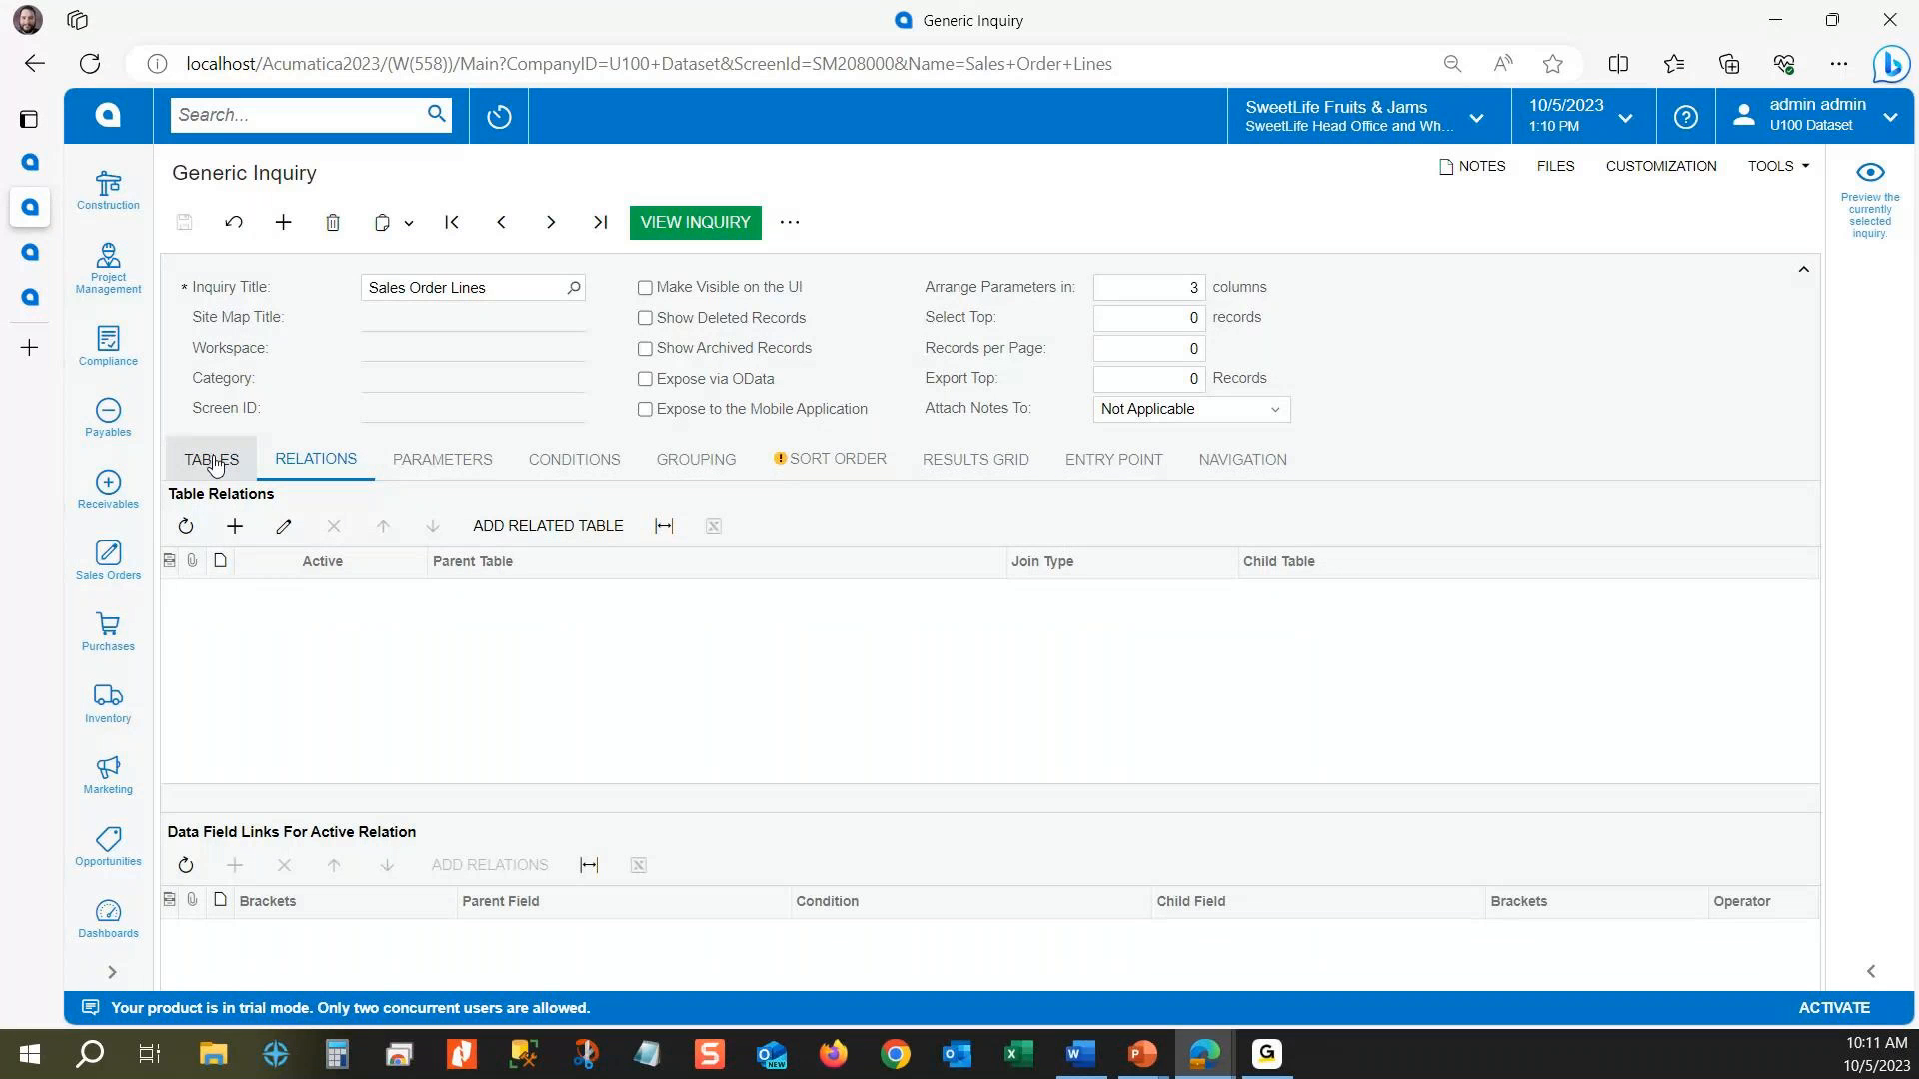
left_click(470, 604)
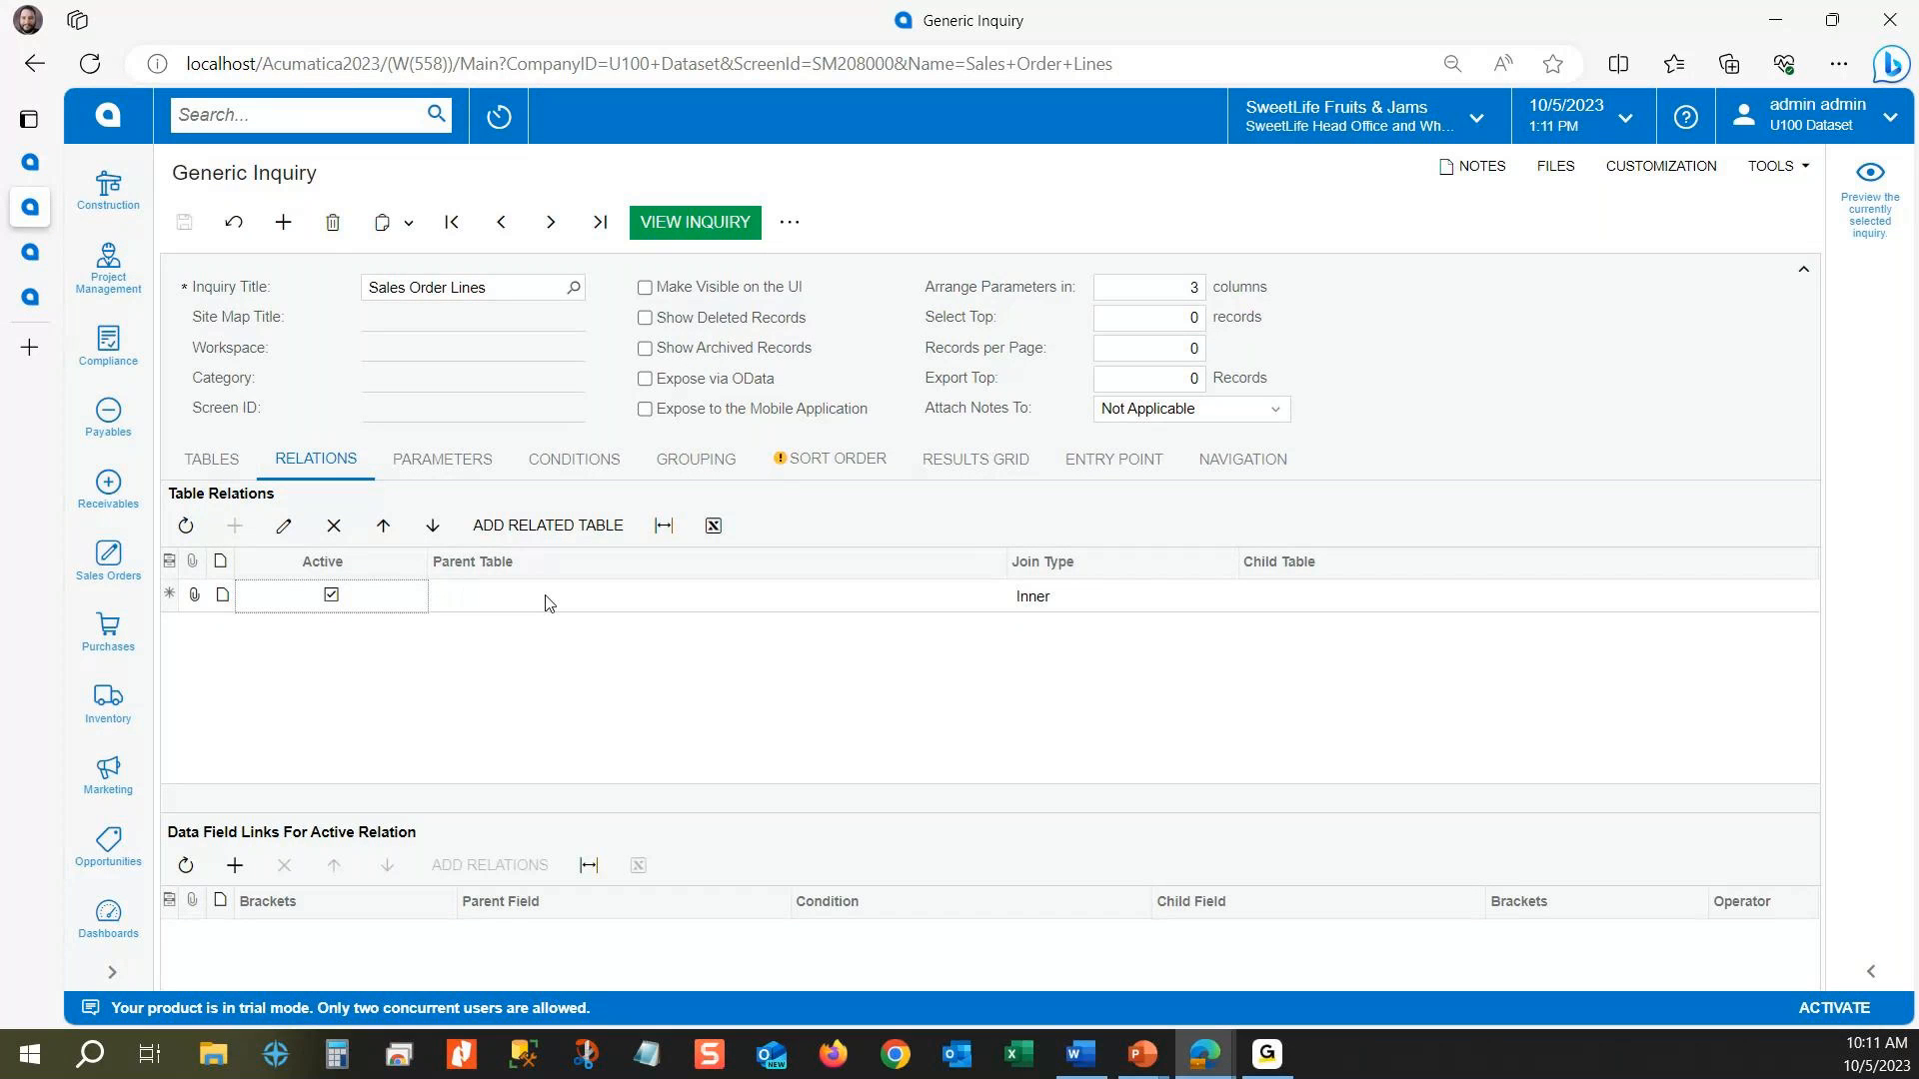
left_click(544, 527)
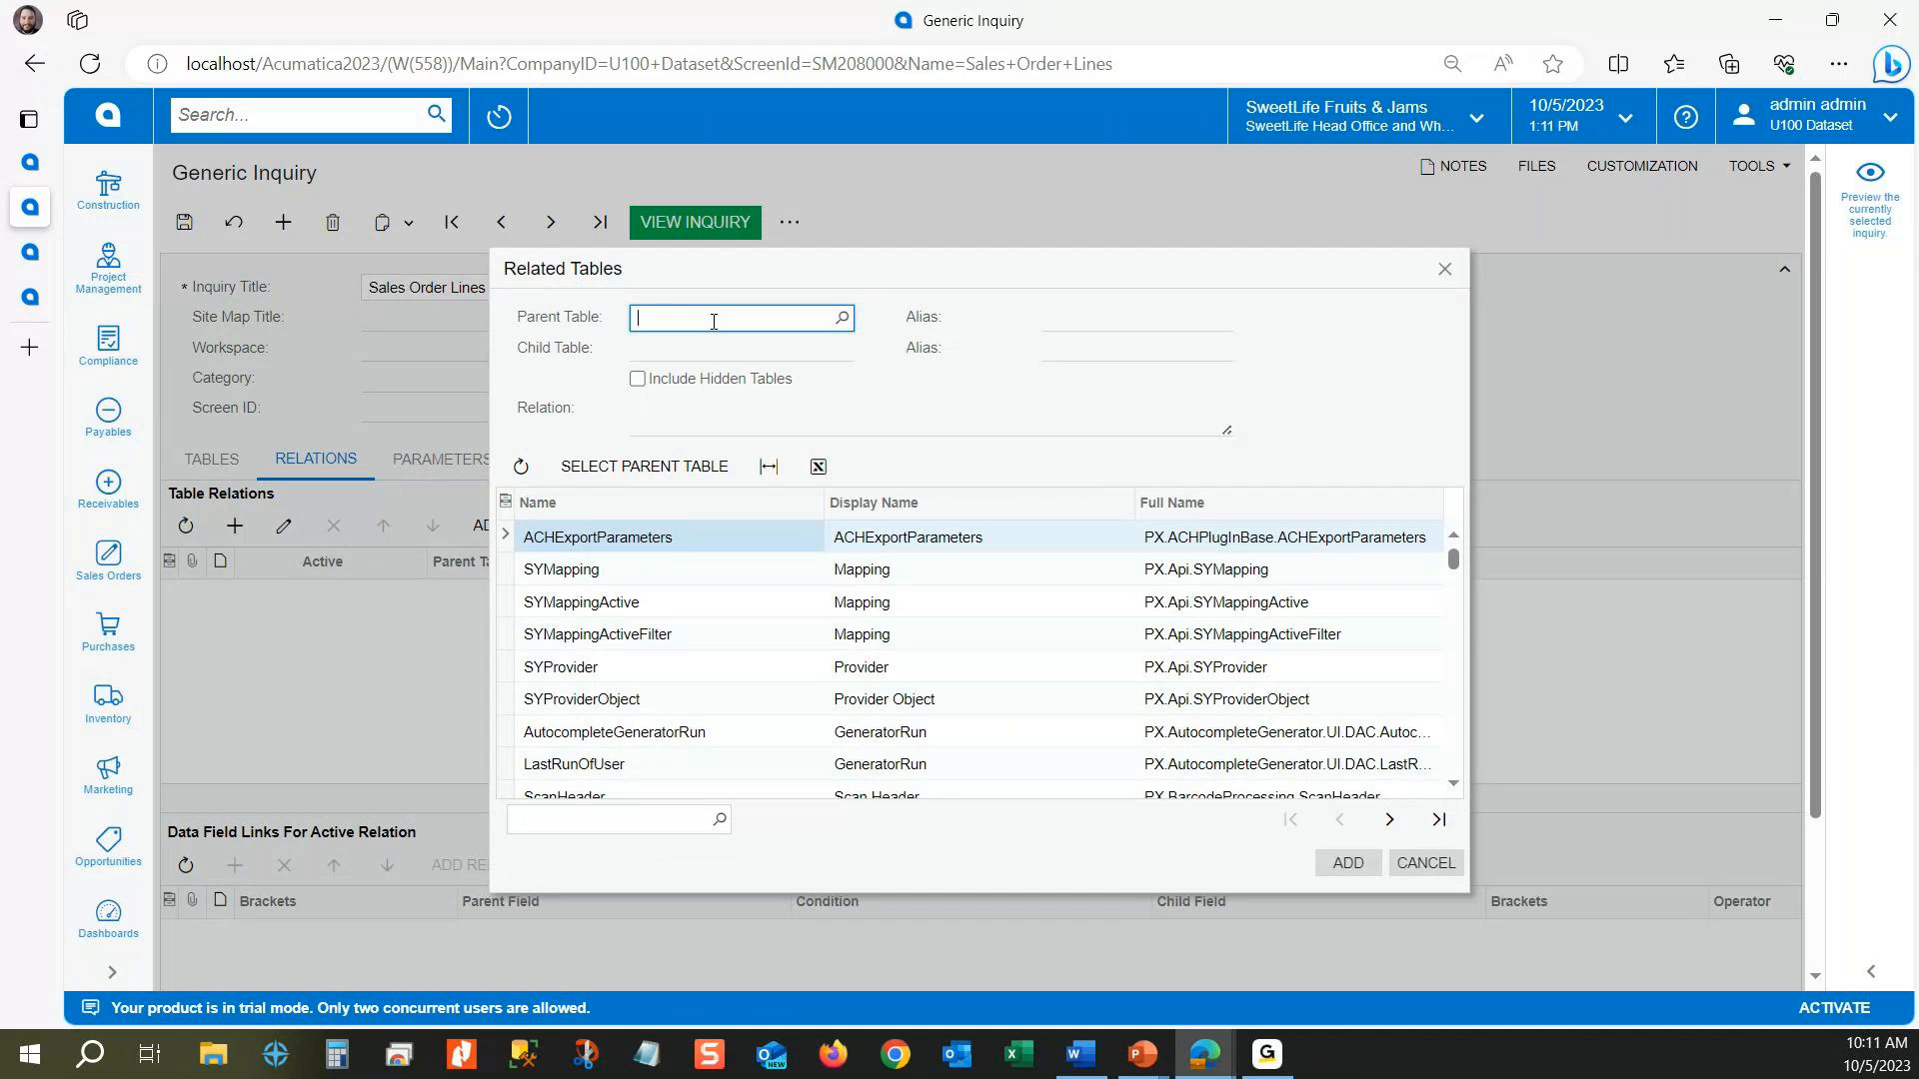
type("soline")
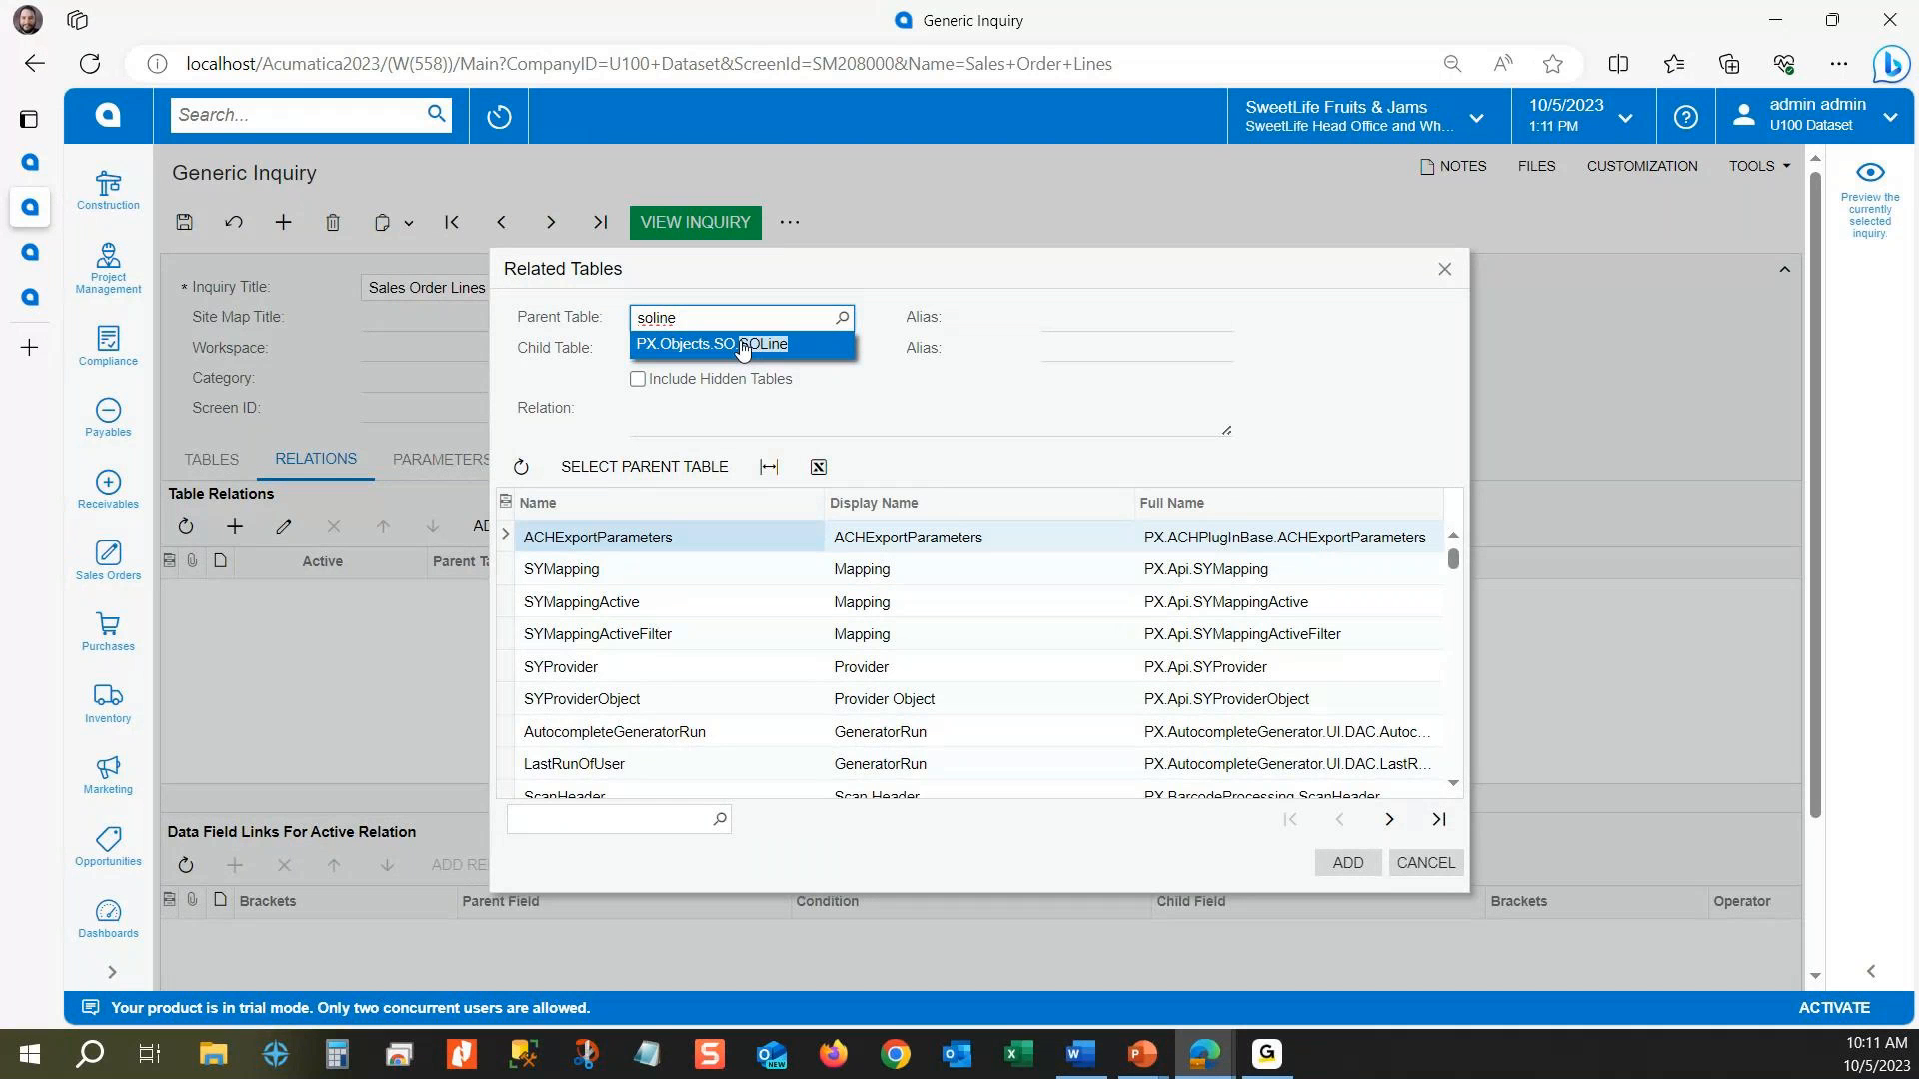
left_click(740, 345)
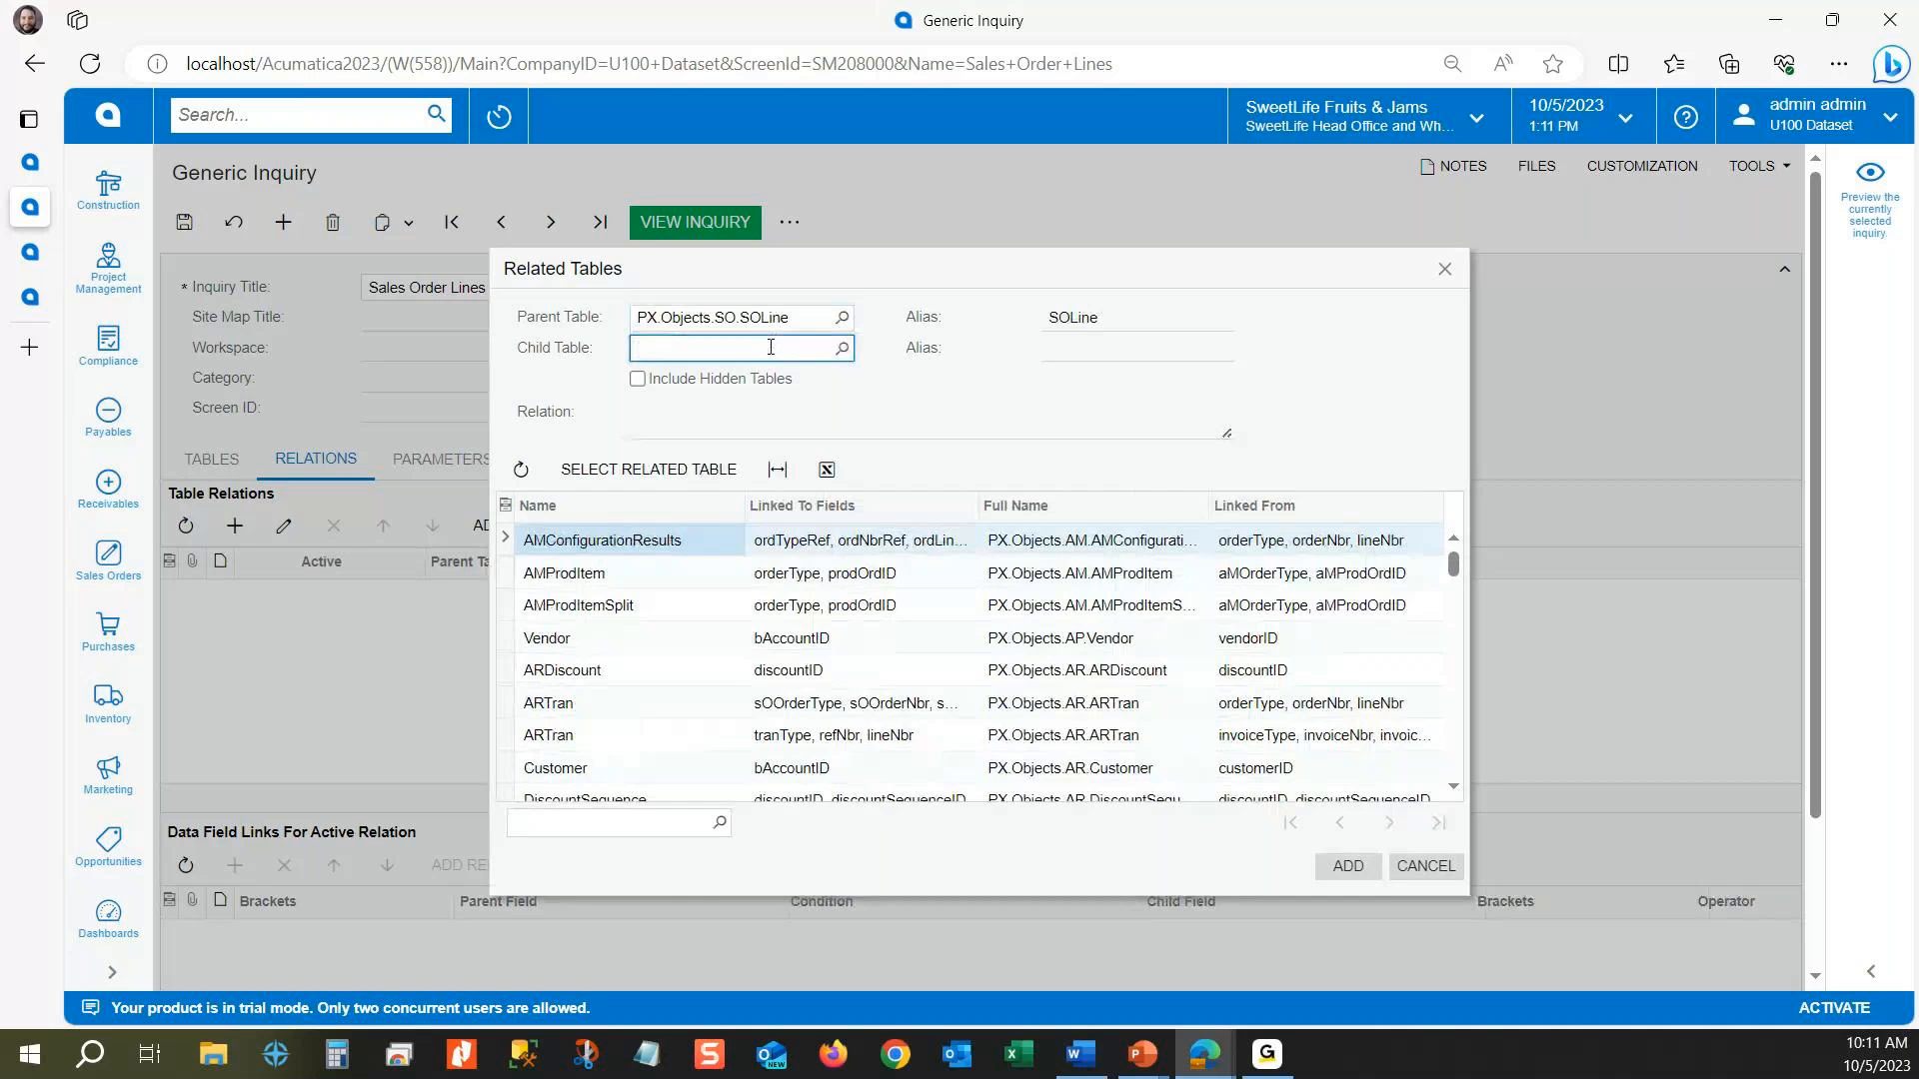
Step: Set the child table of the relation to PX.Objects.SO.SOOrder
double_click(771, 346)
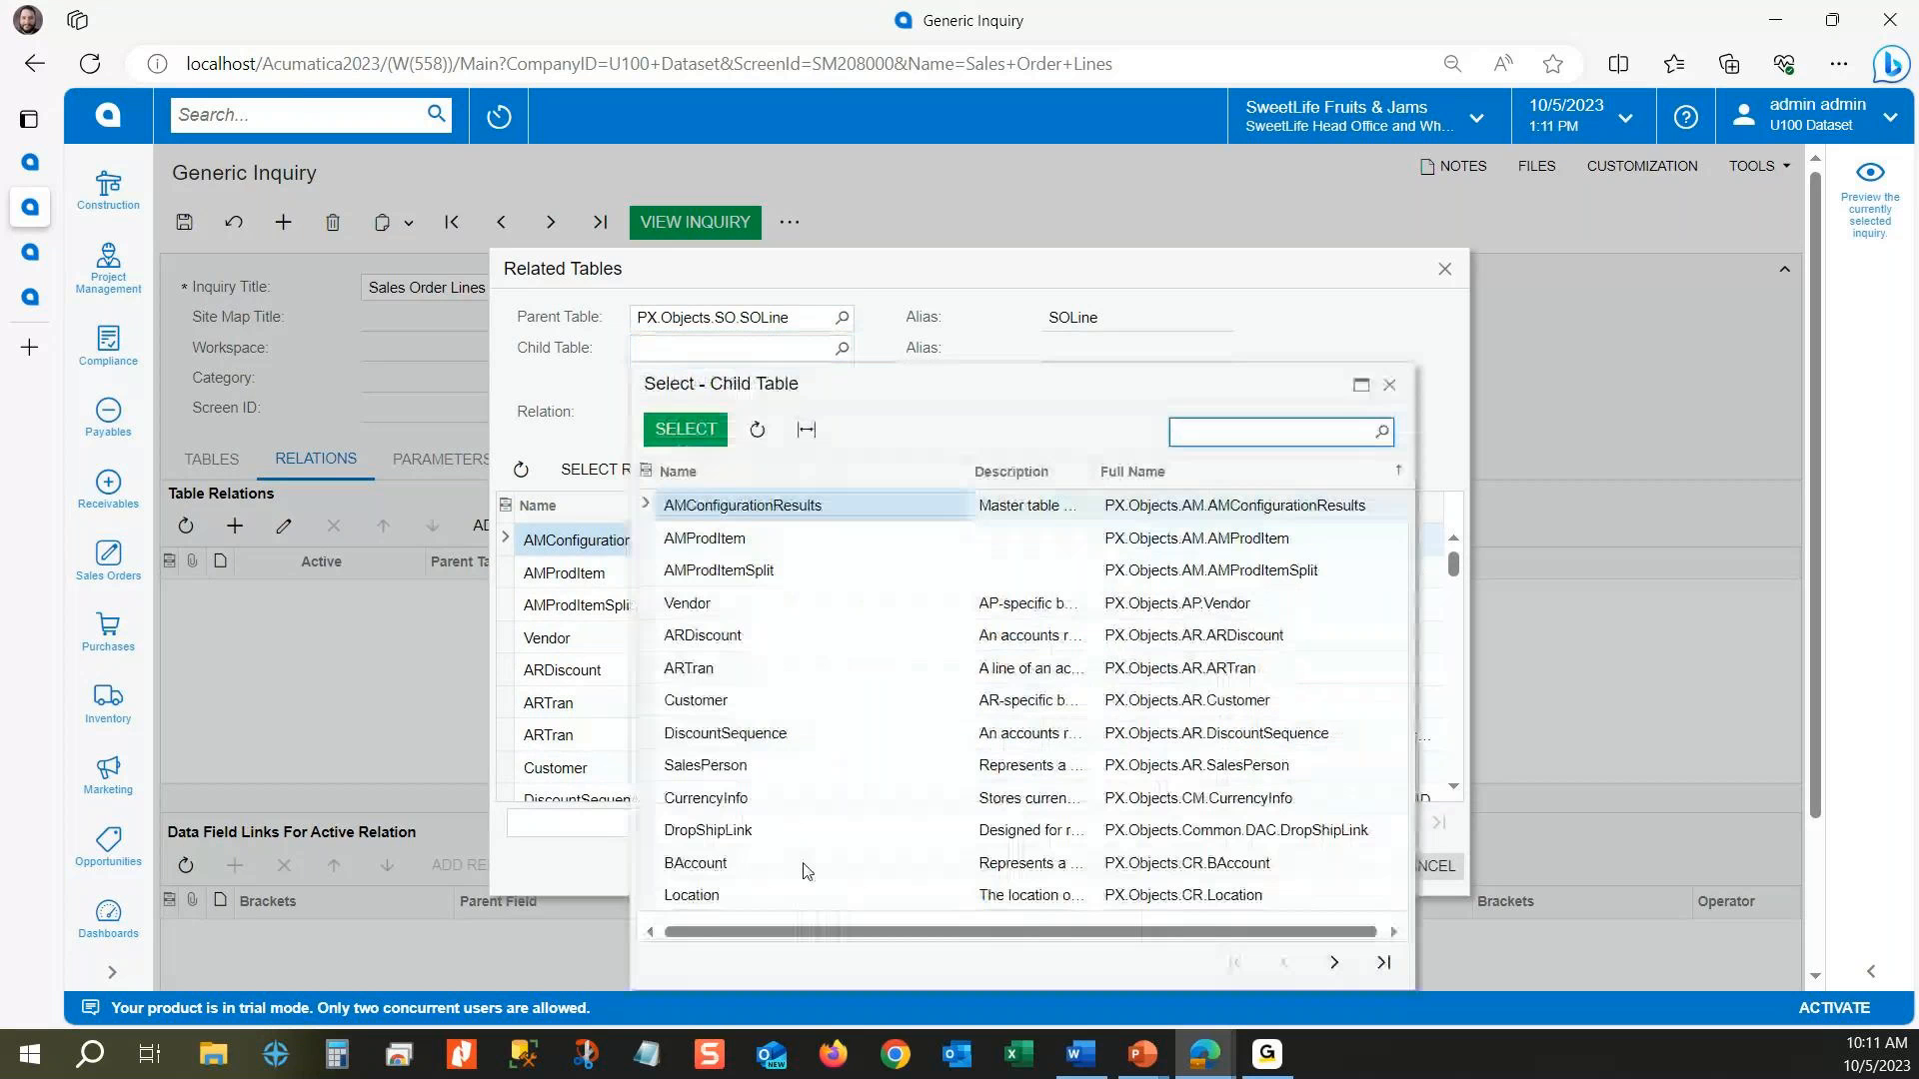
key("Escape")
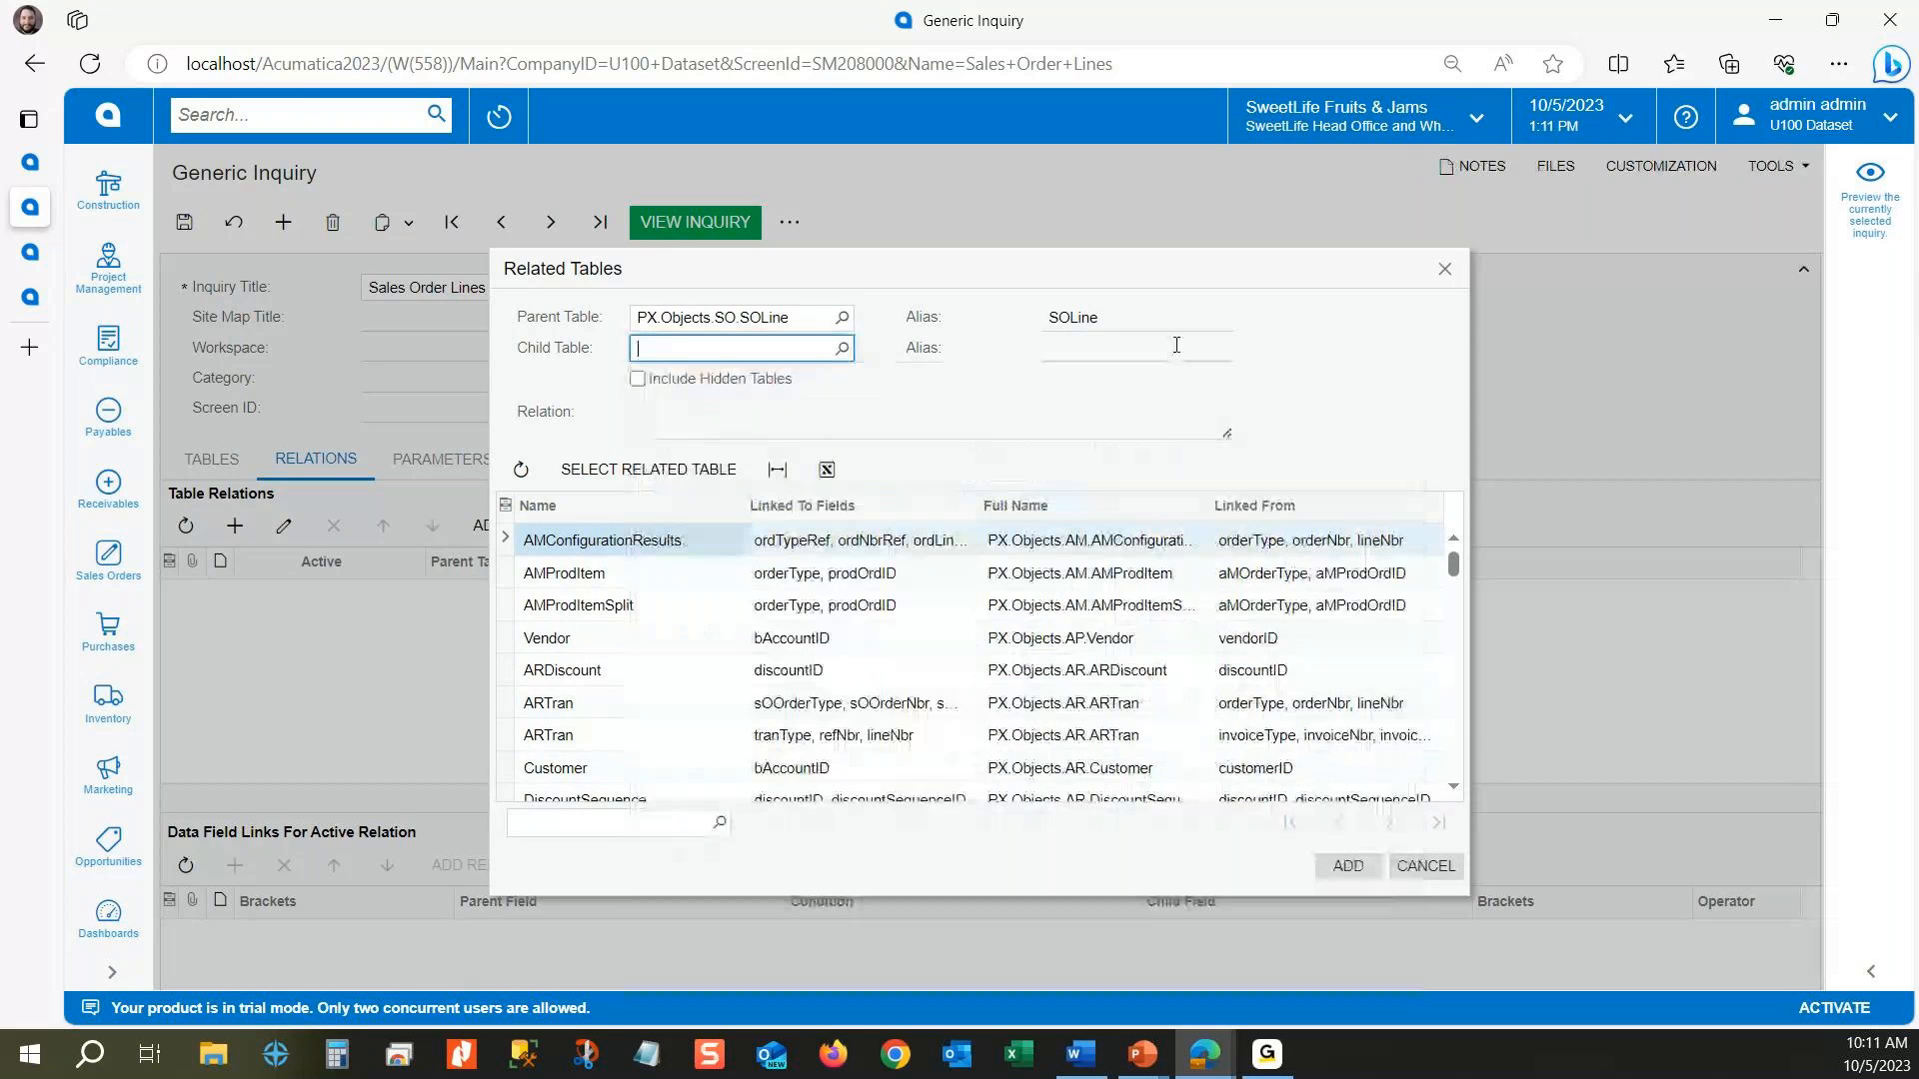
type("soorder")
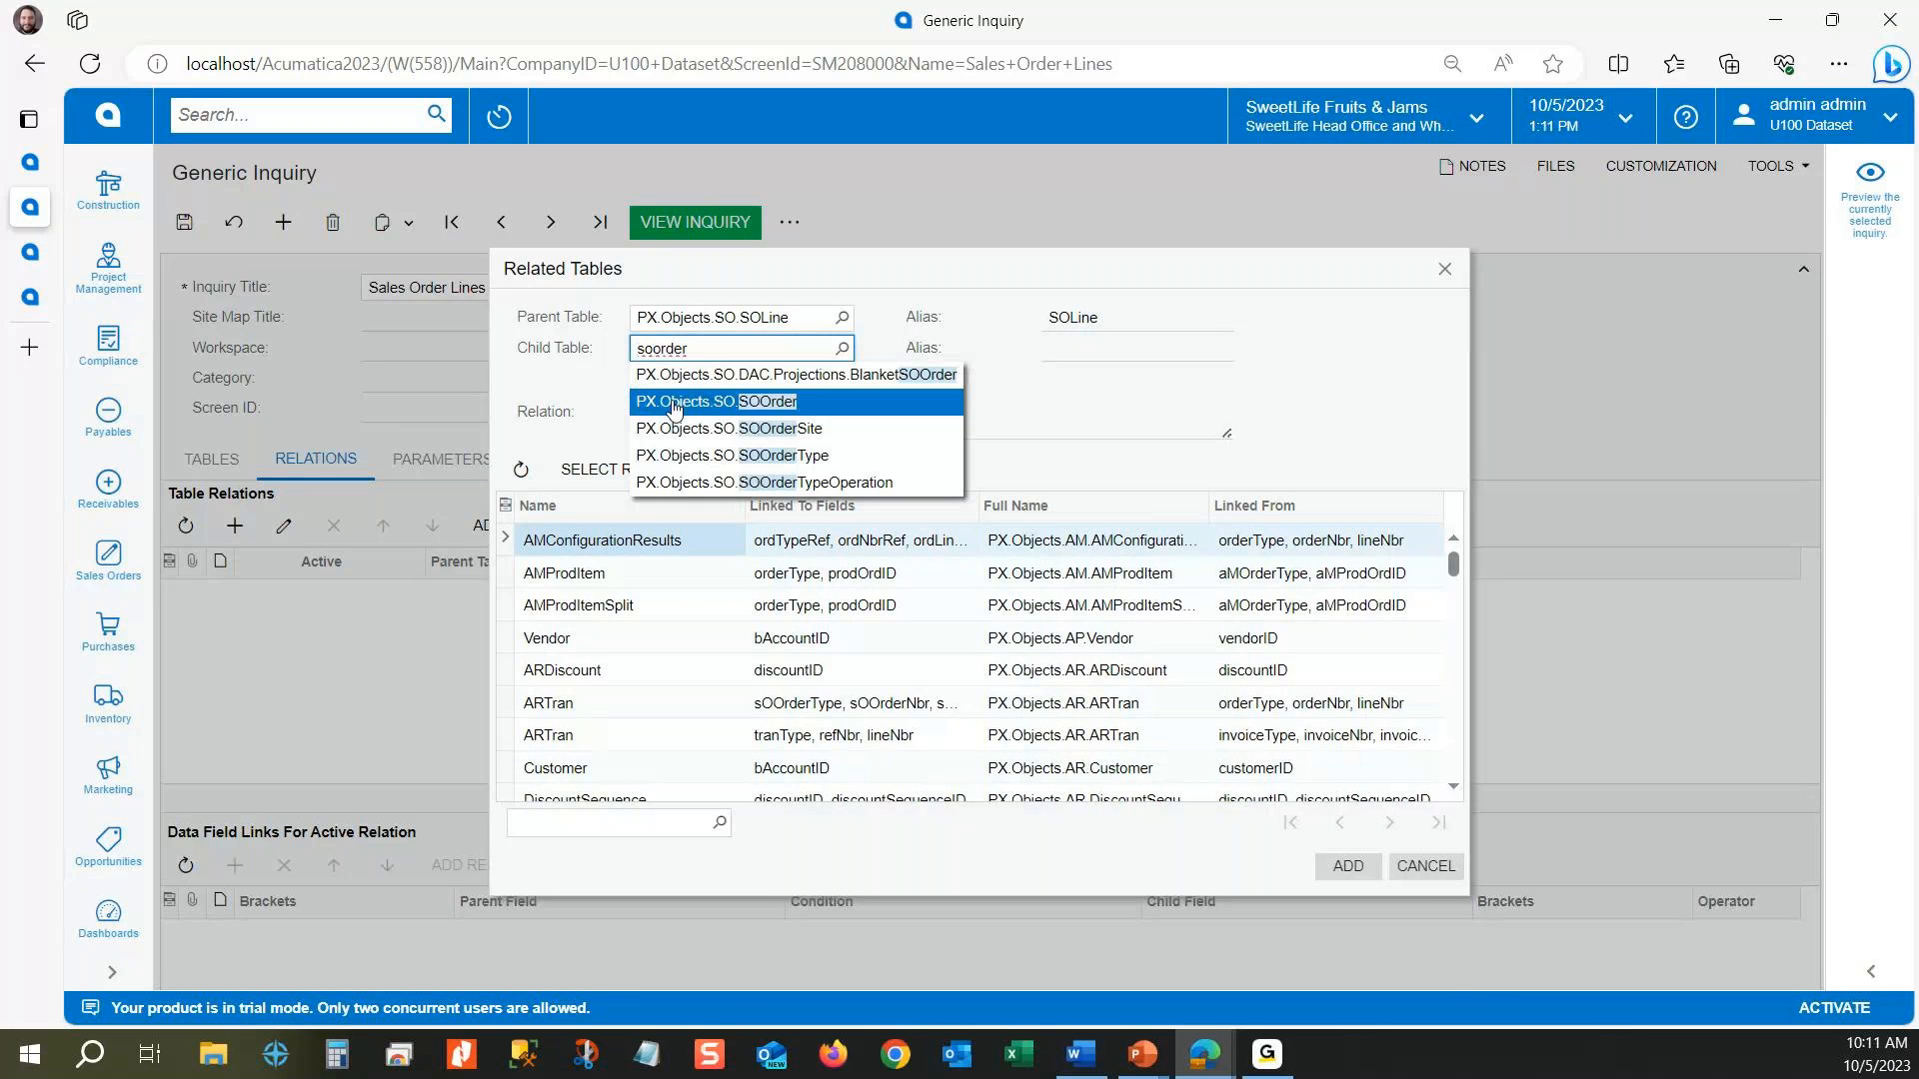
left_click(673, 403)
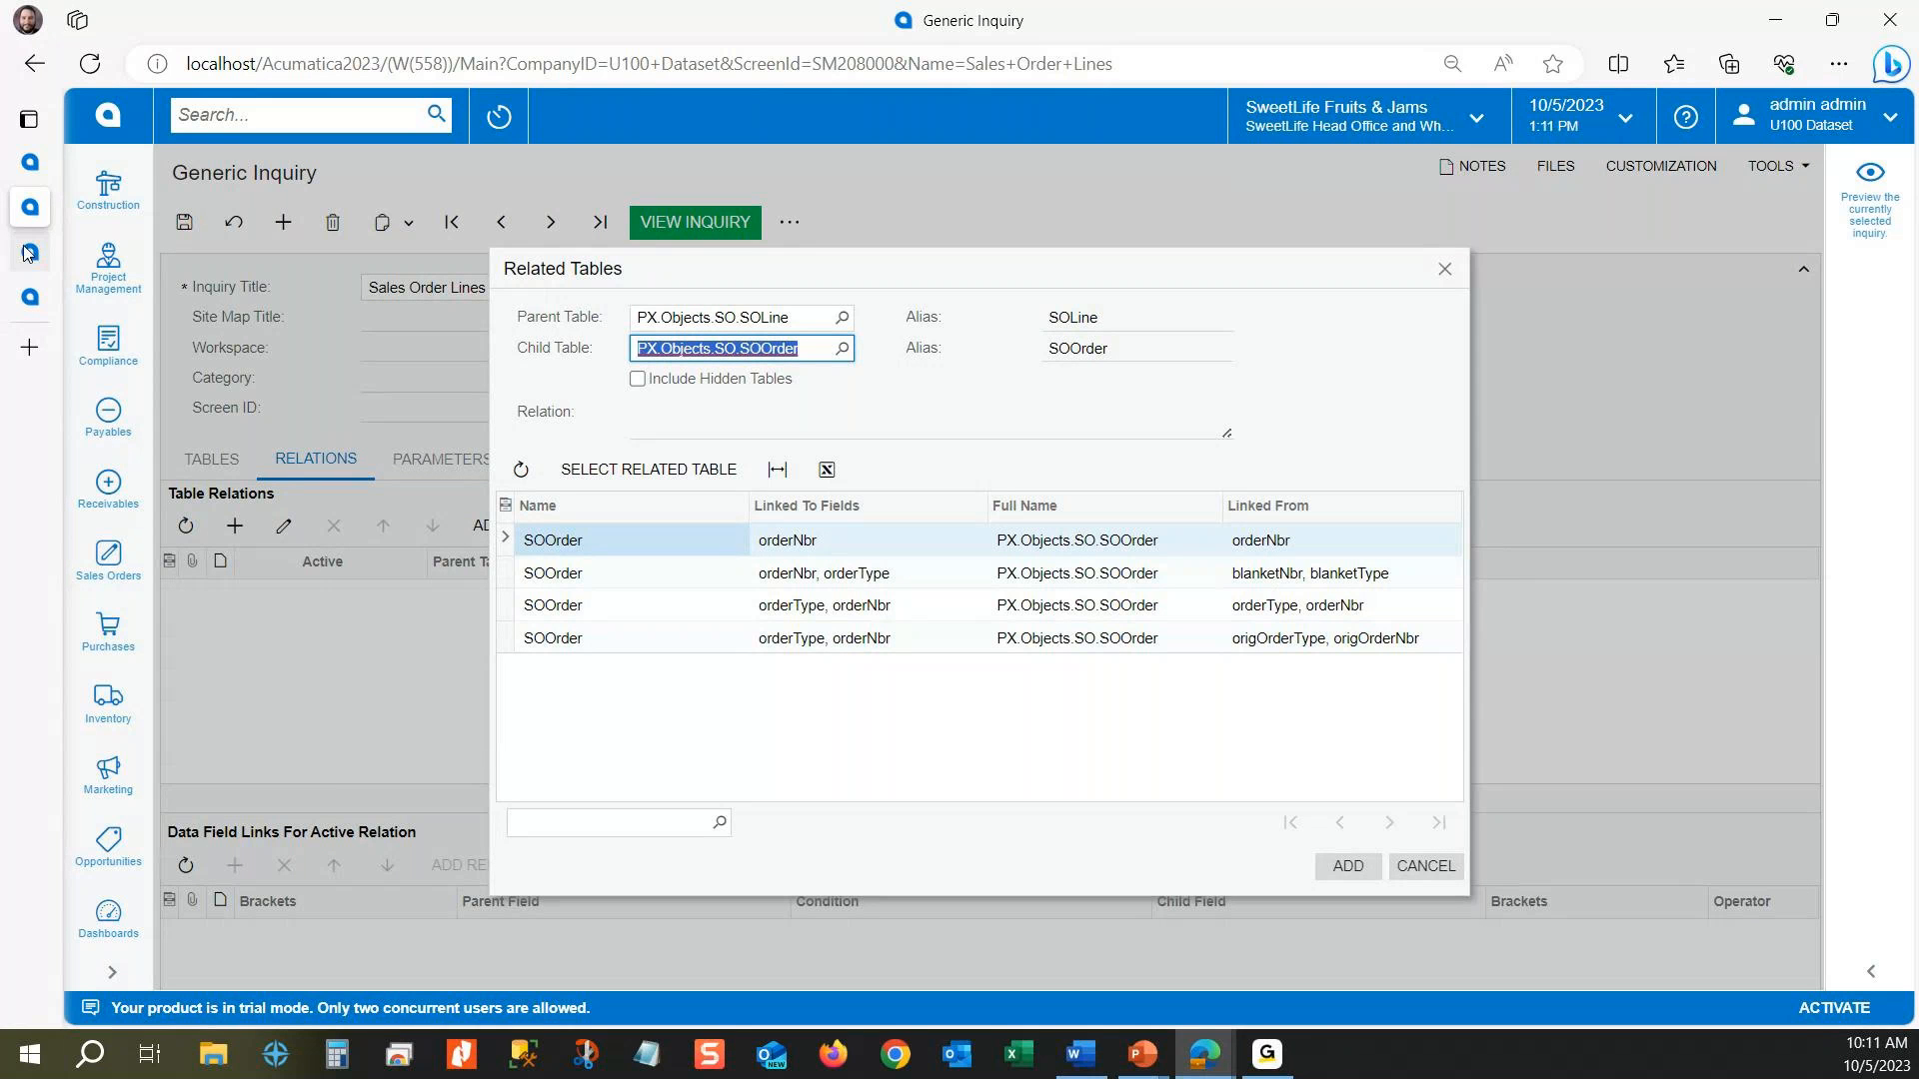
Step: Check the SOOrder key fields in the DAC Schema Browser and add the relation that links orderType and orderNbr in both tables
left_click(30, 297)
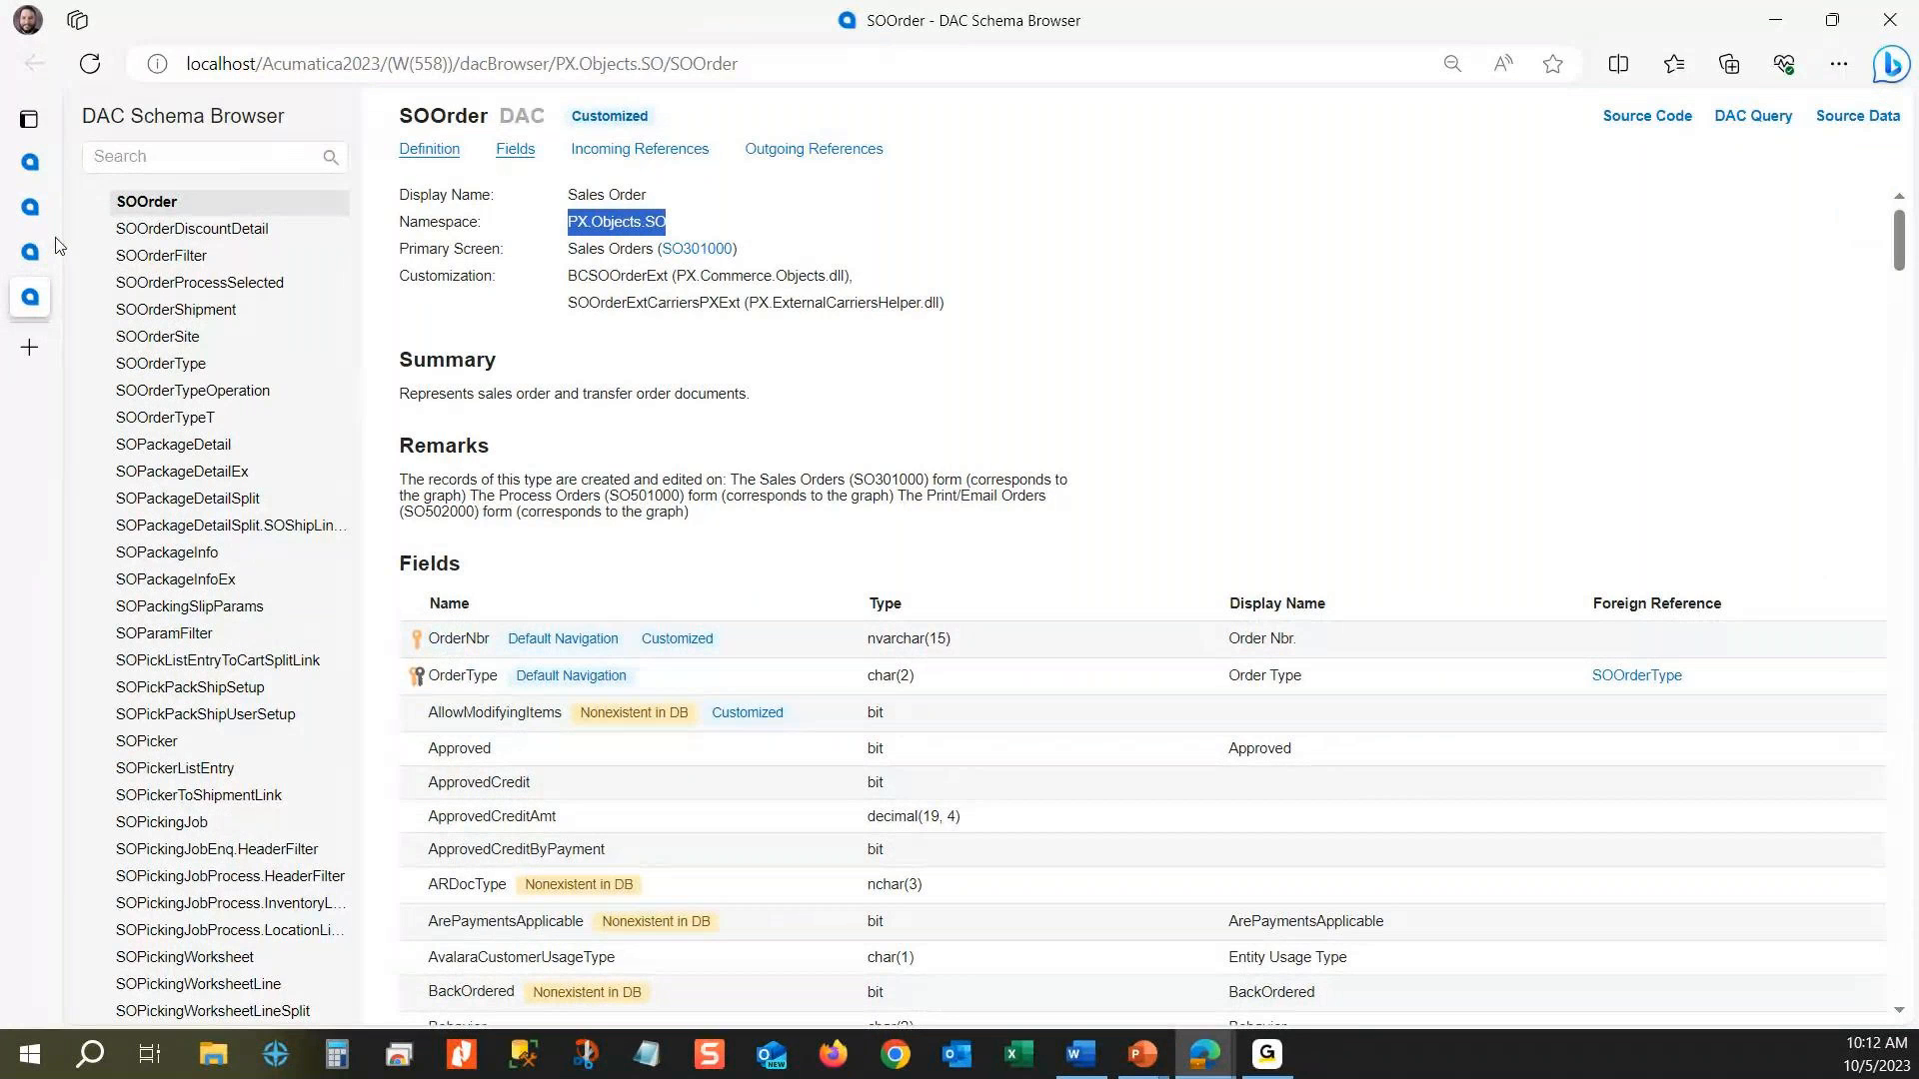
left_click(30, 207)
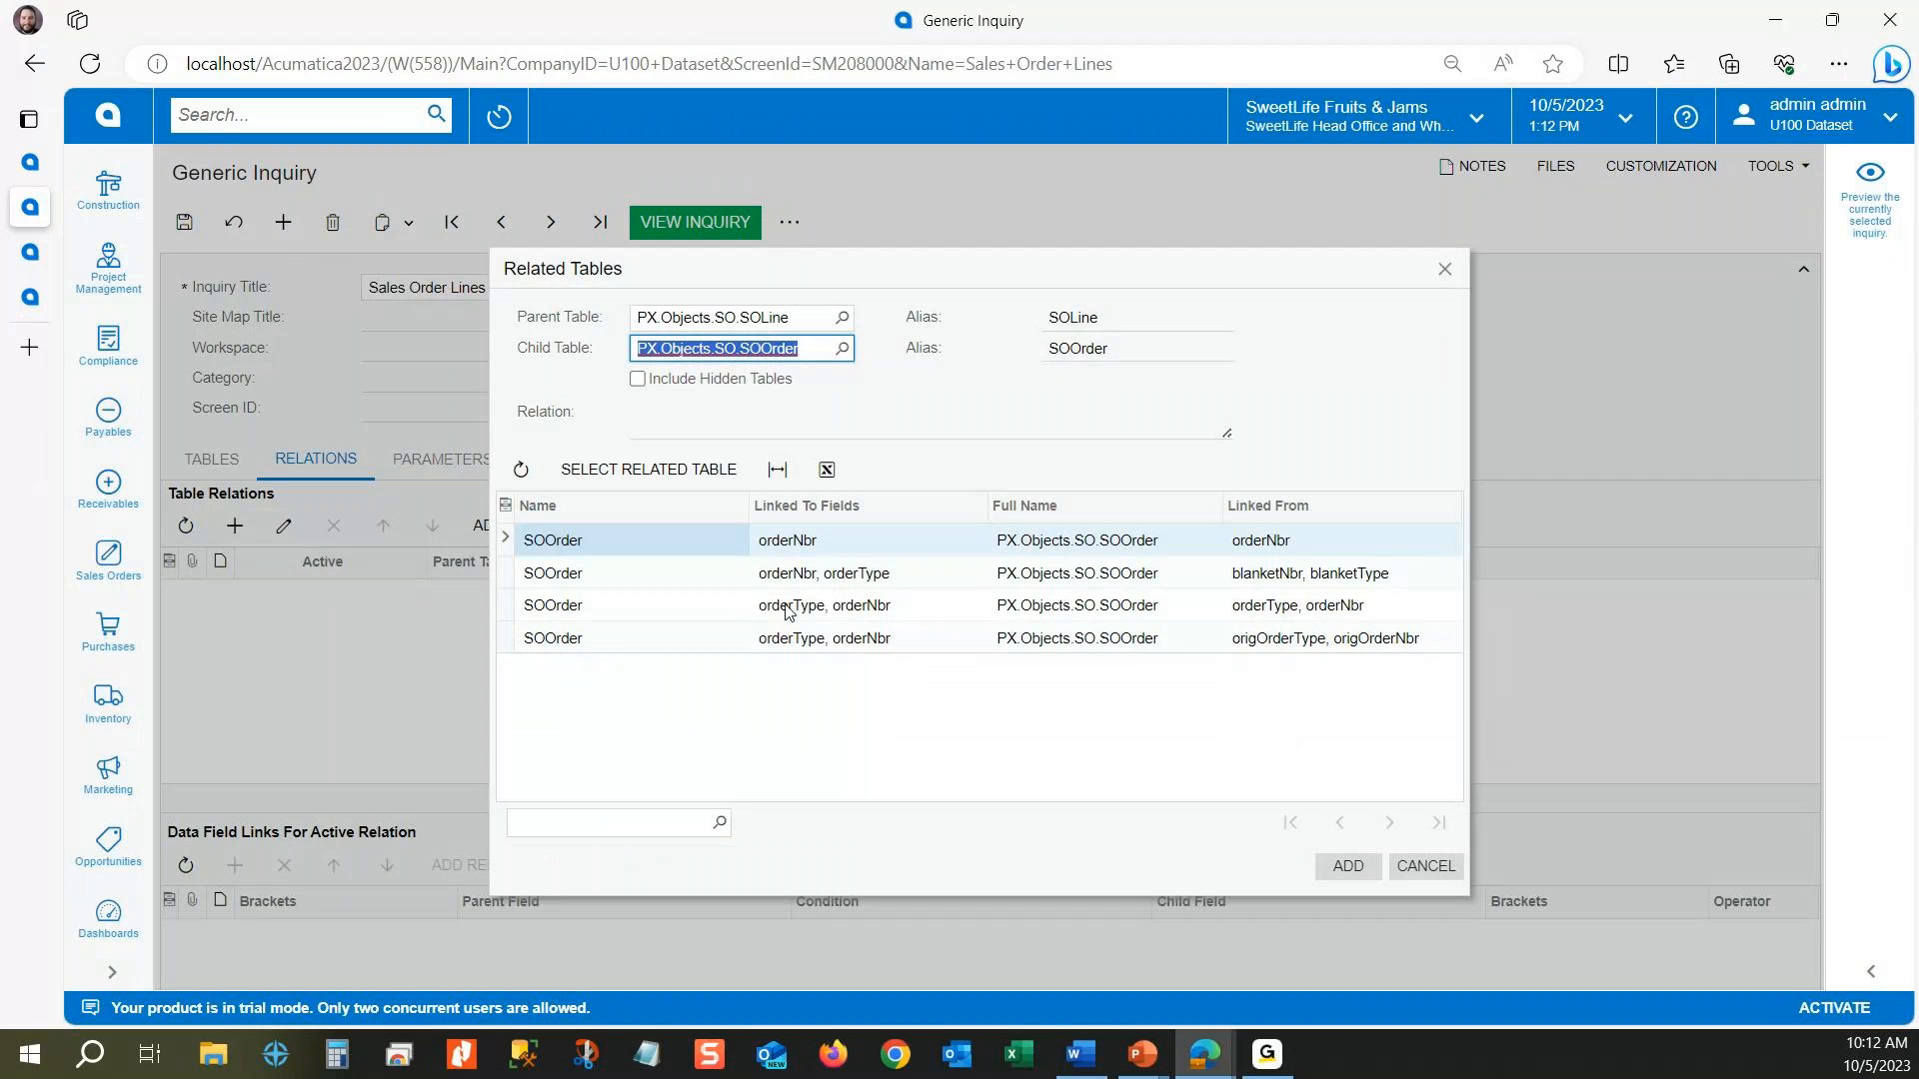
left_click(794, 612)
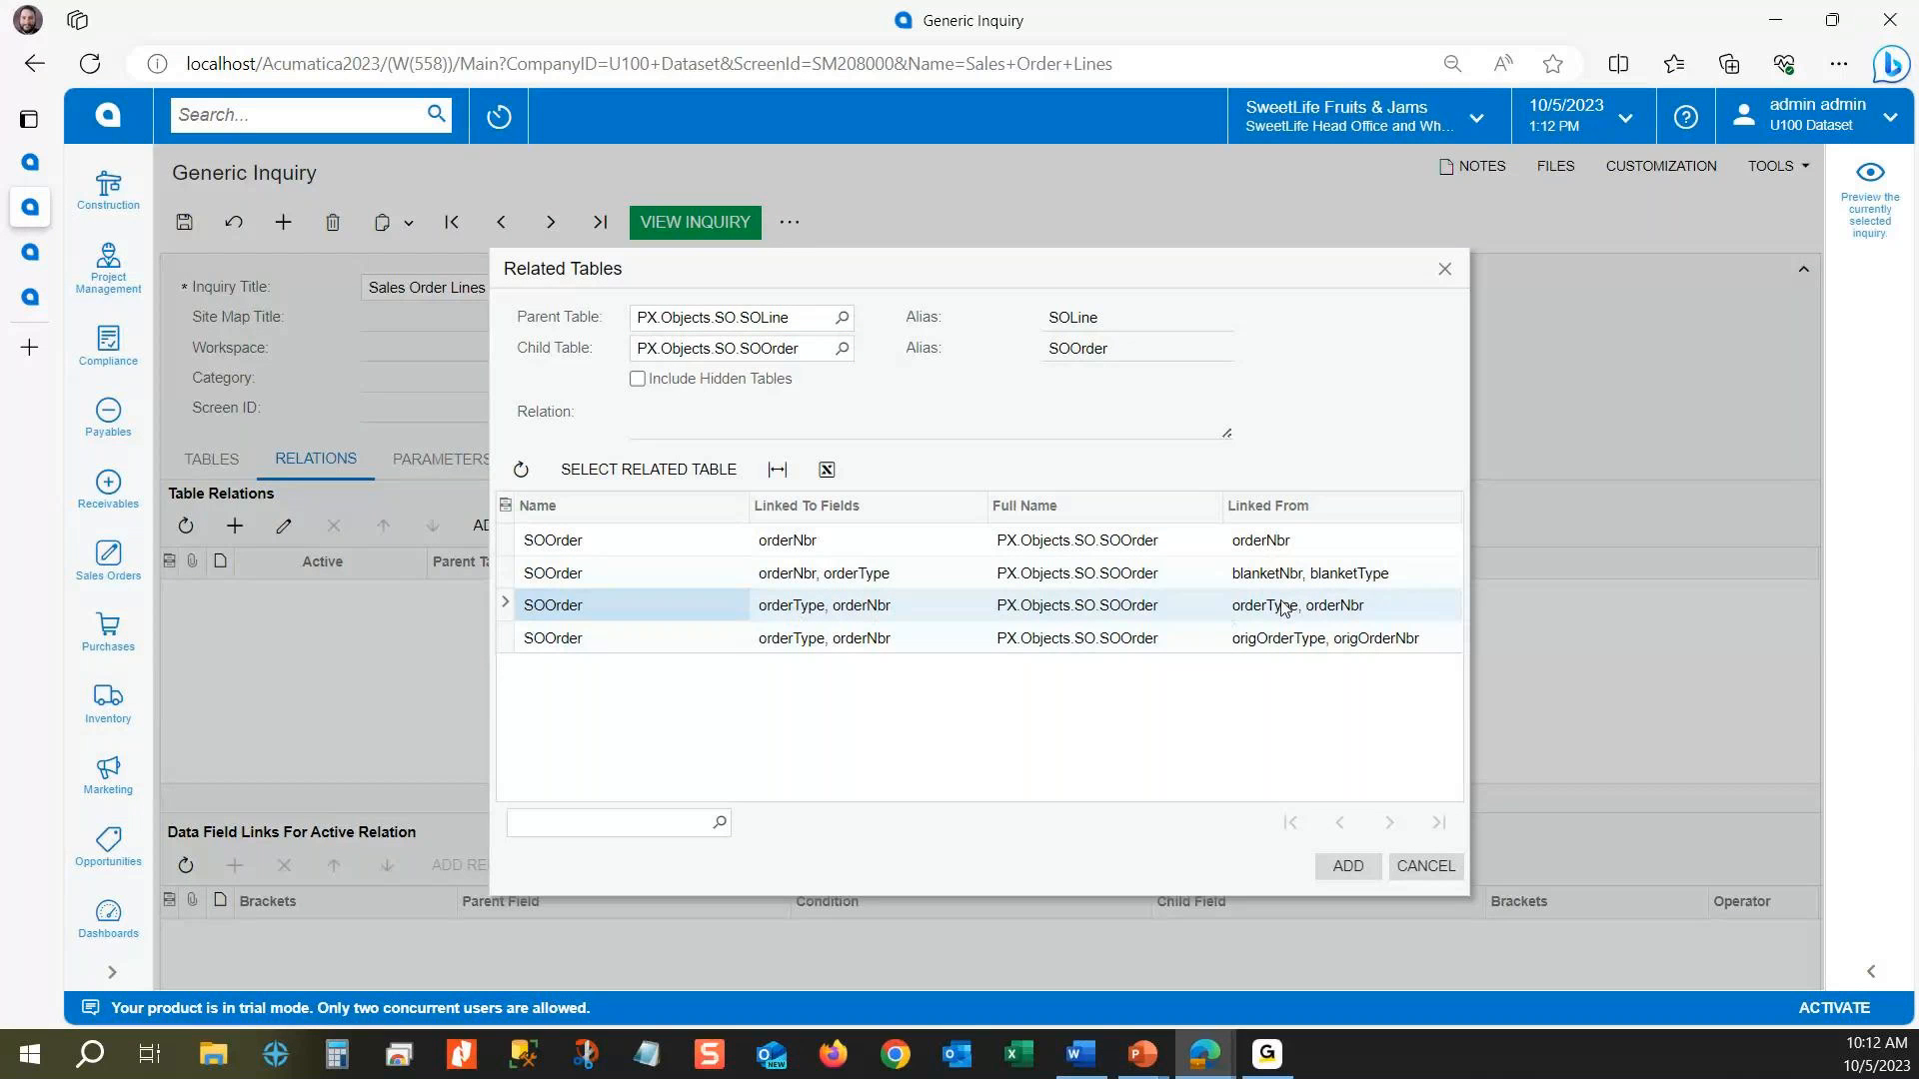
left_click(1362, 612)
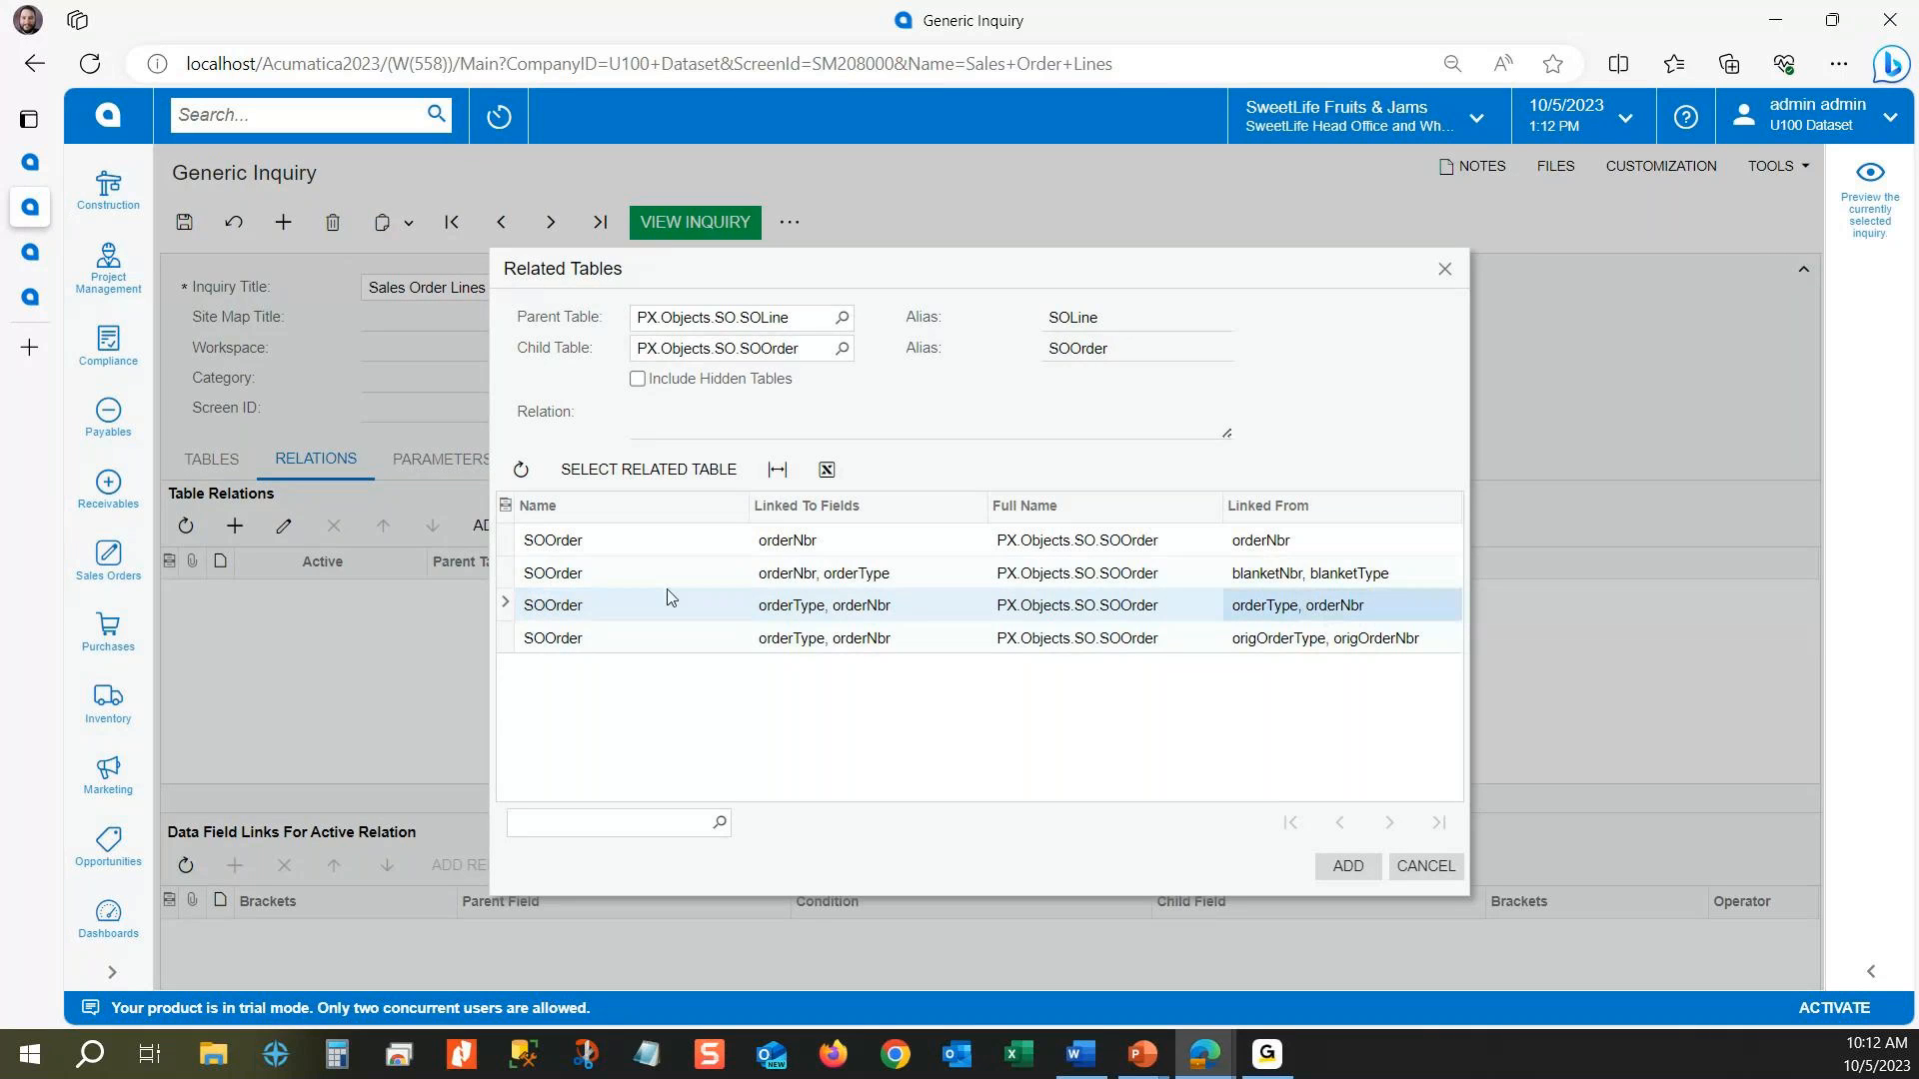
left_click(656, 605)
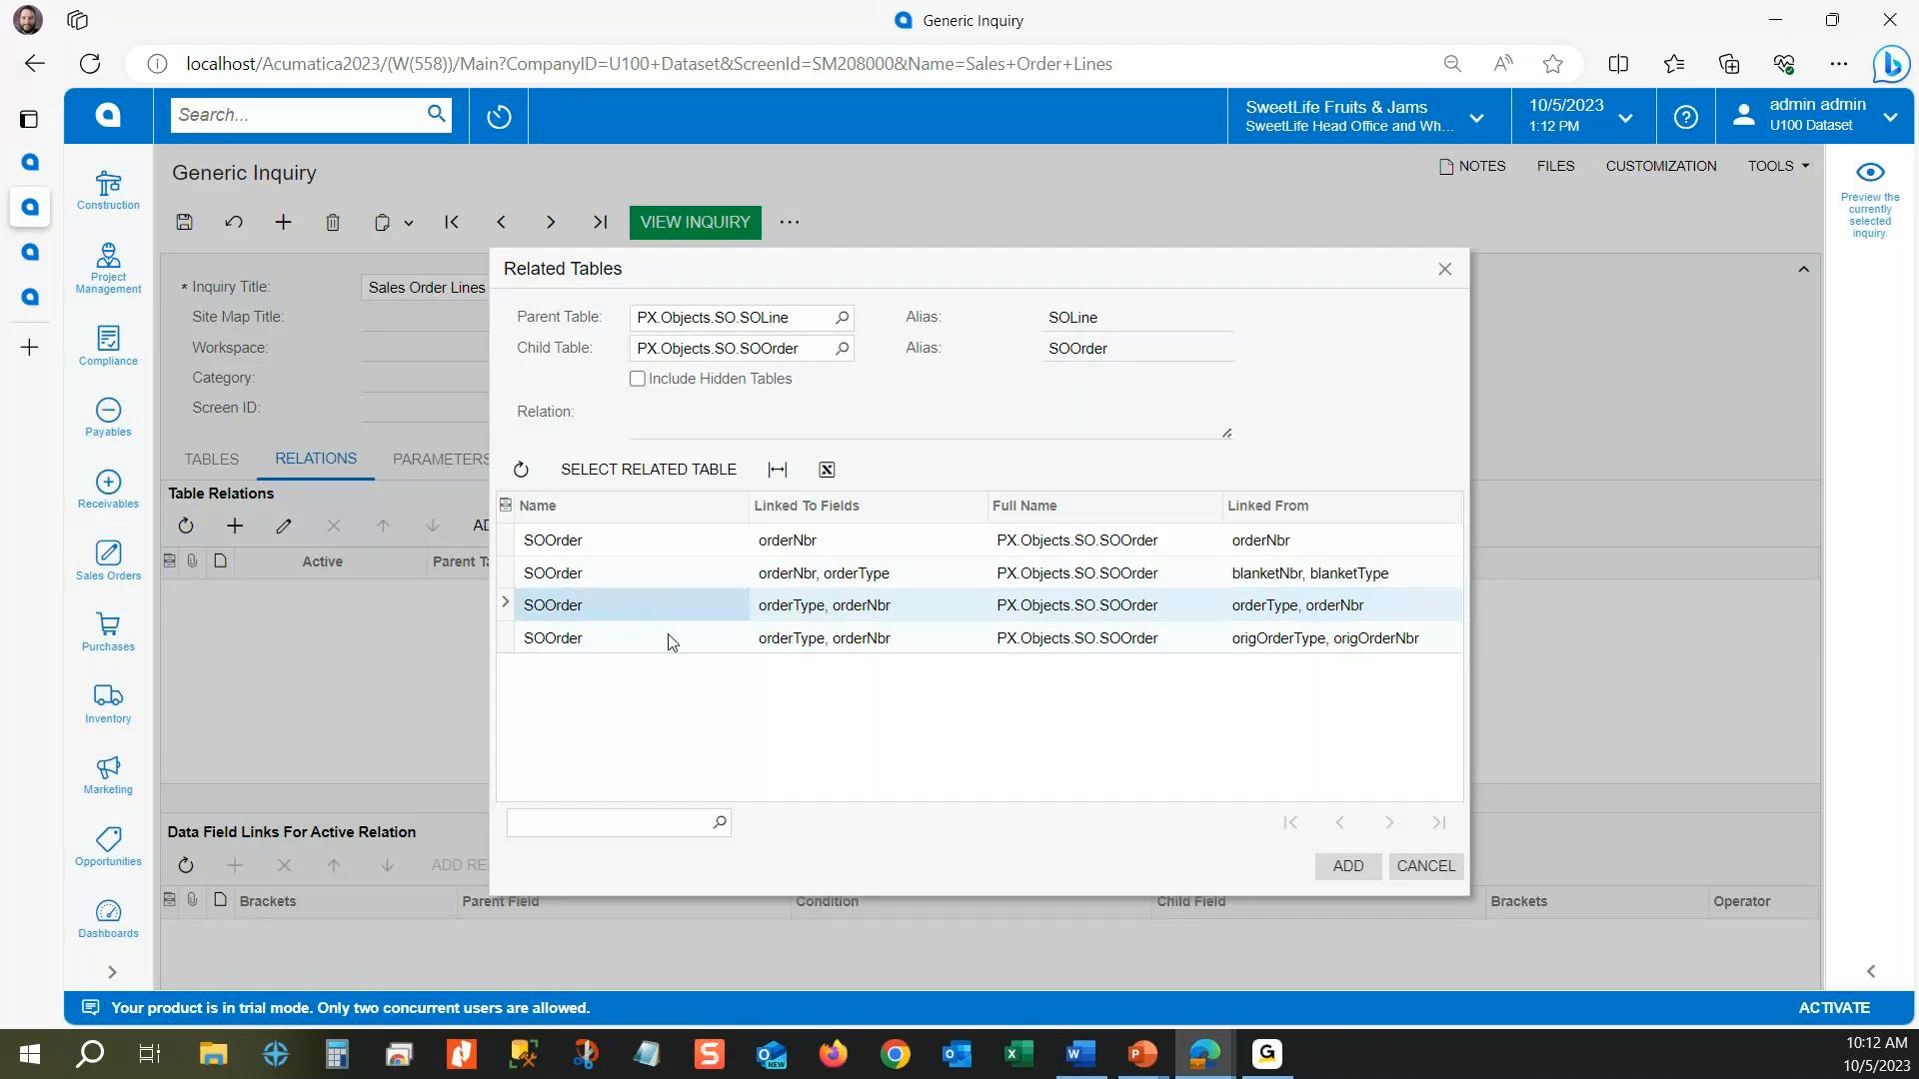
left_click(635, 472)
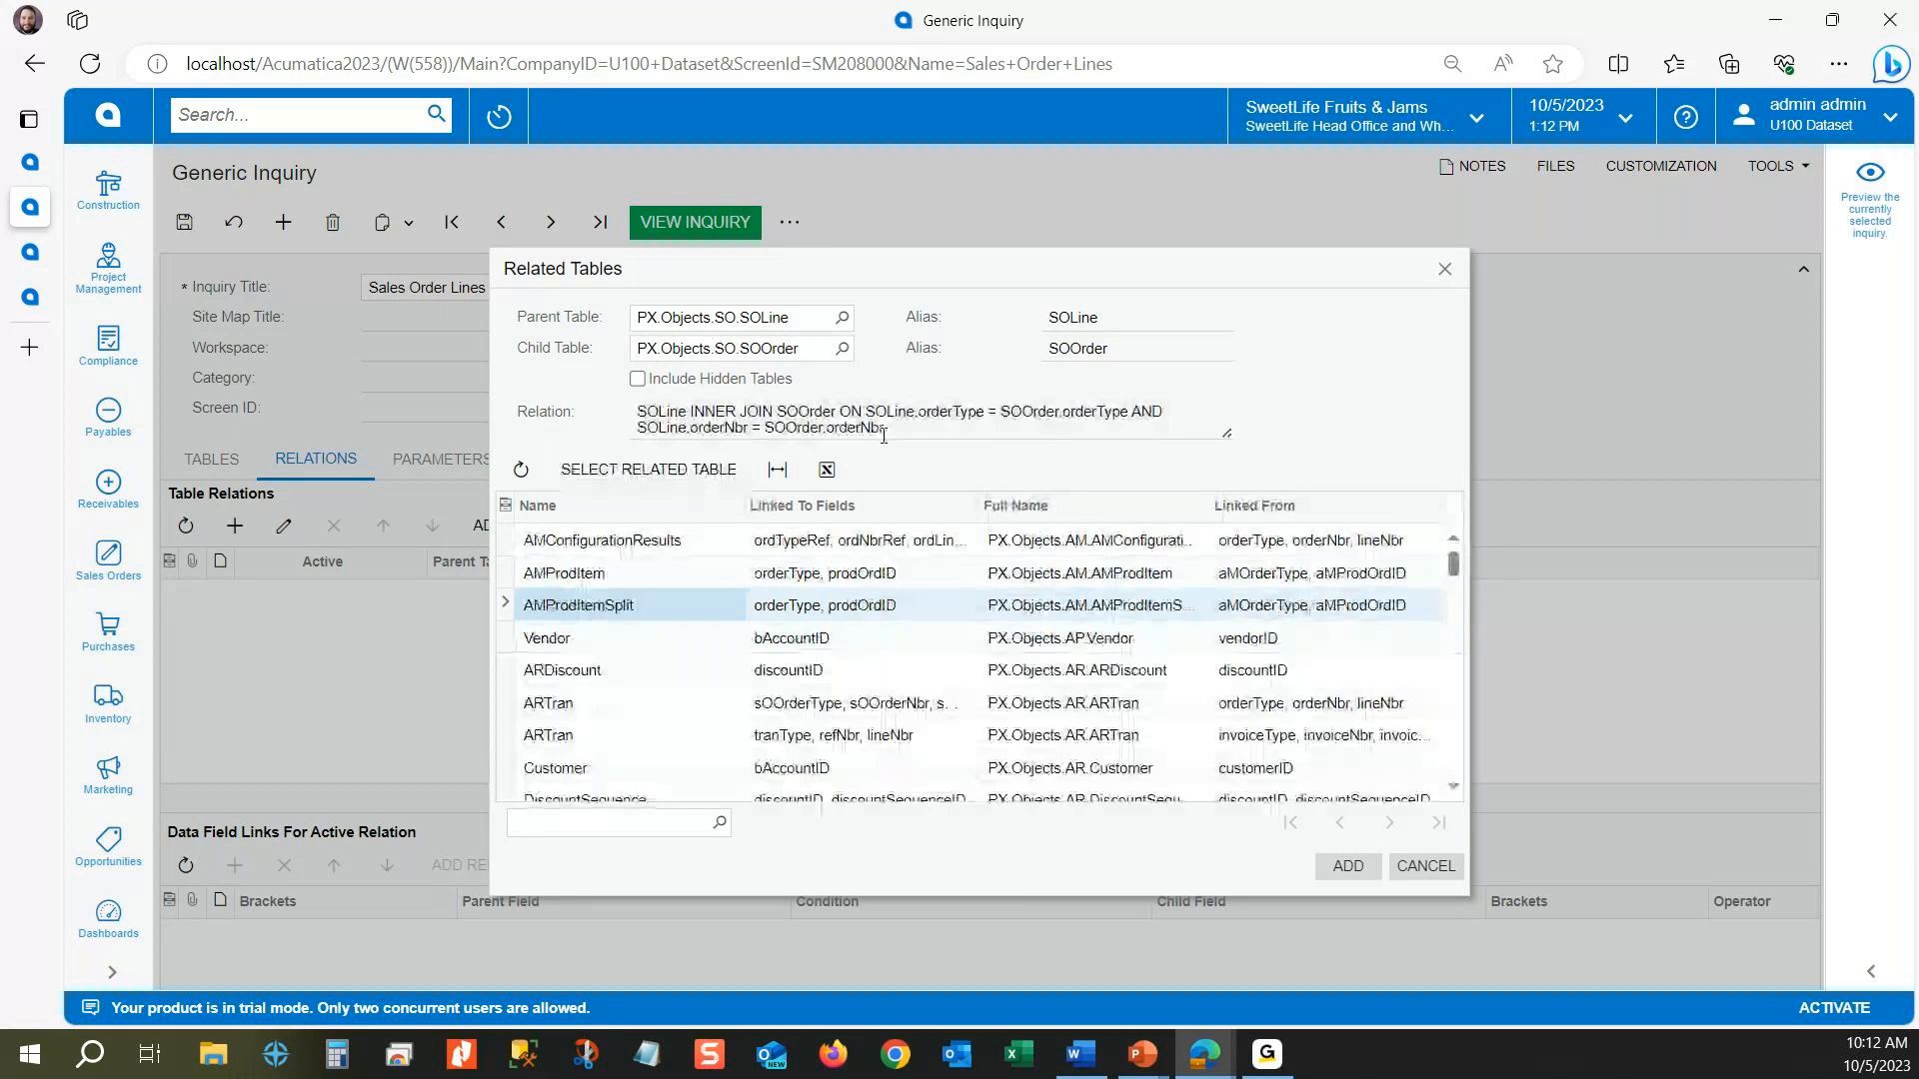
left_click(1346, 867)
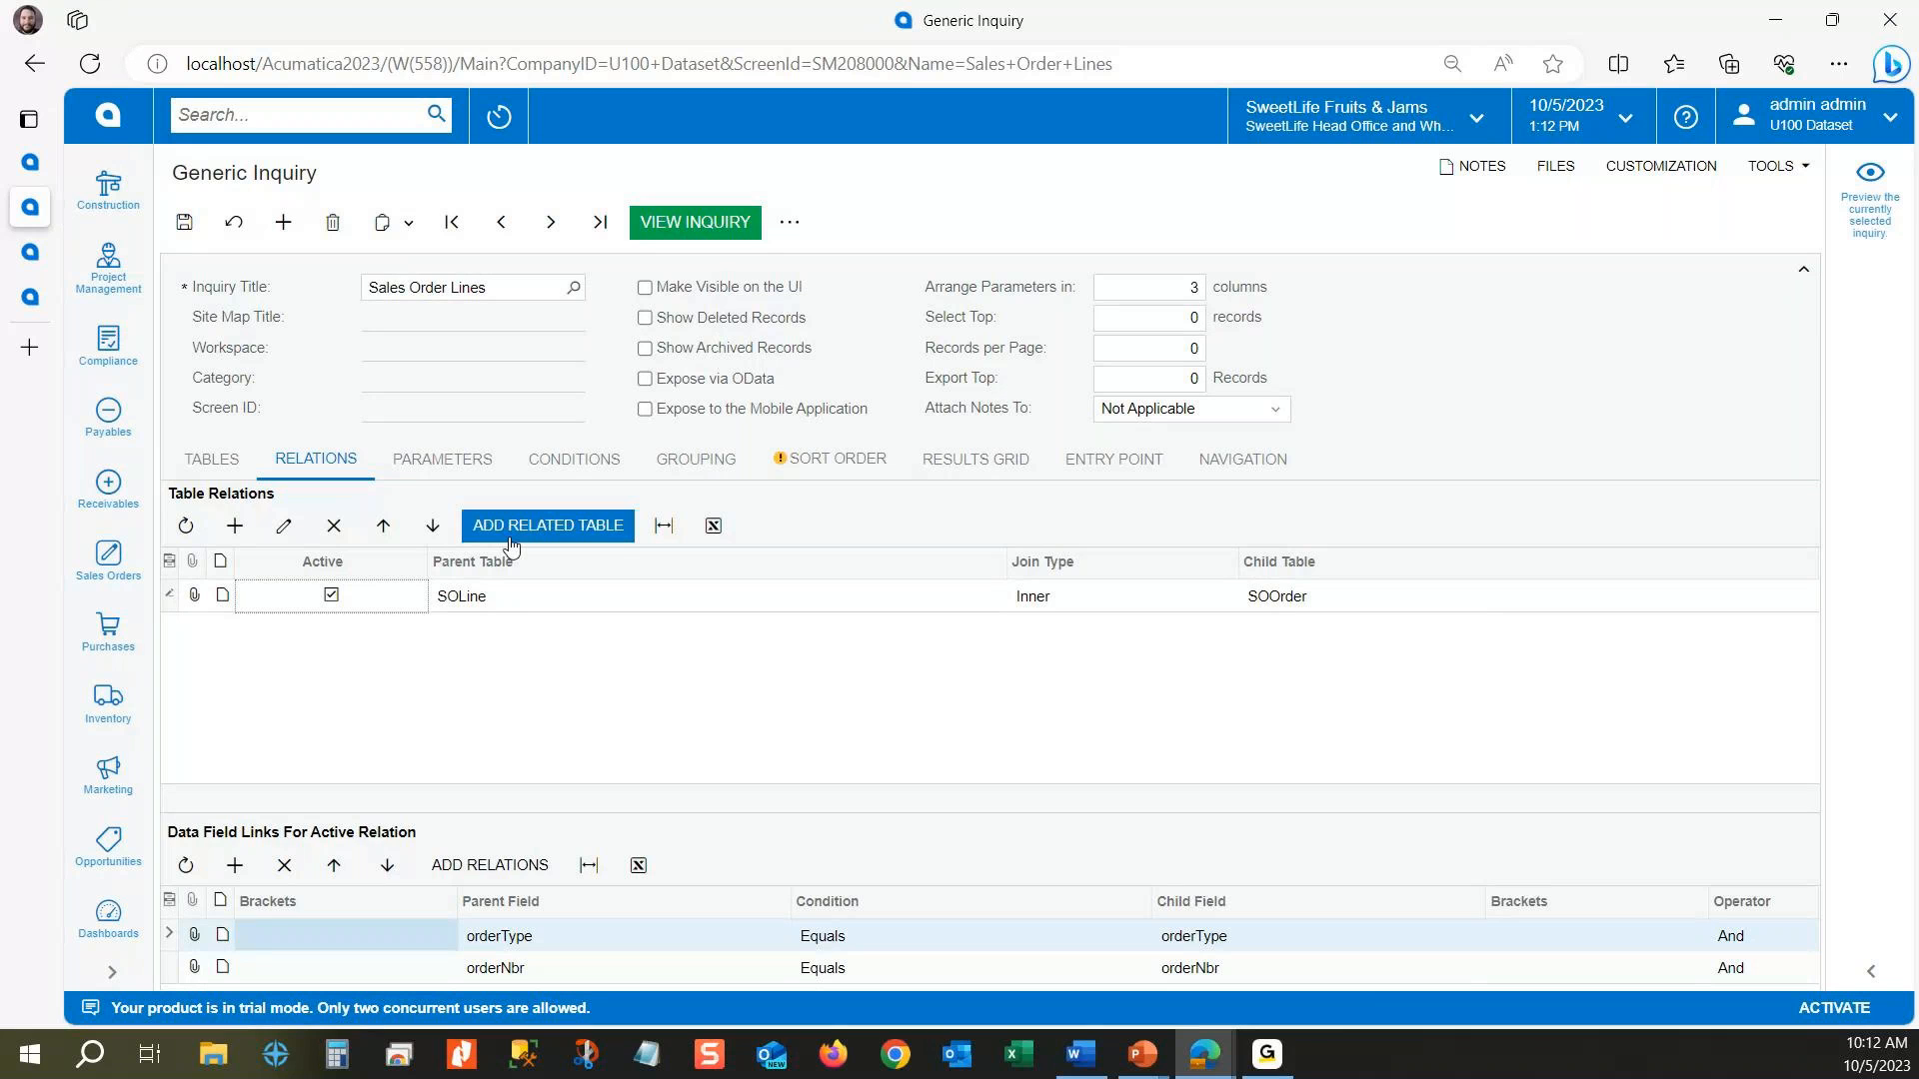
Step: Review the SOLine–SOOrder relation's parent and child tables, its data field links and the available join types
left_click(527, 602)
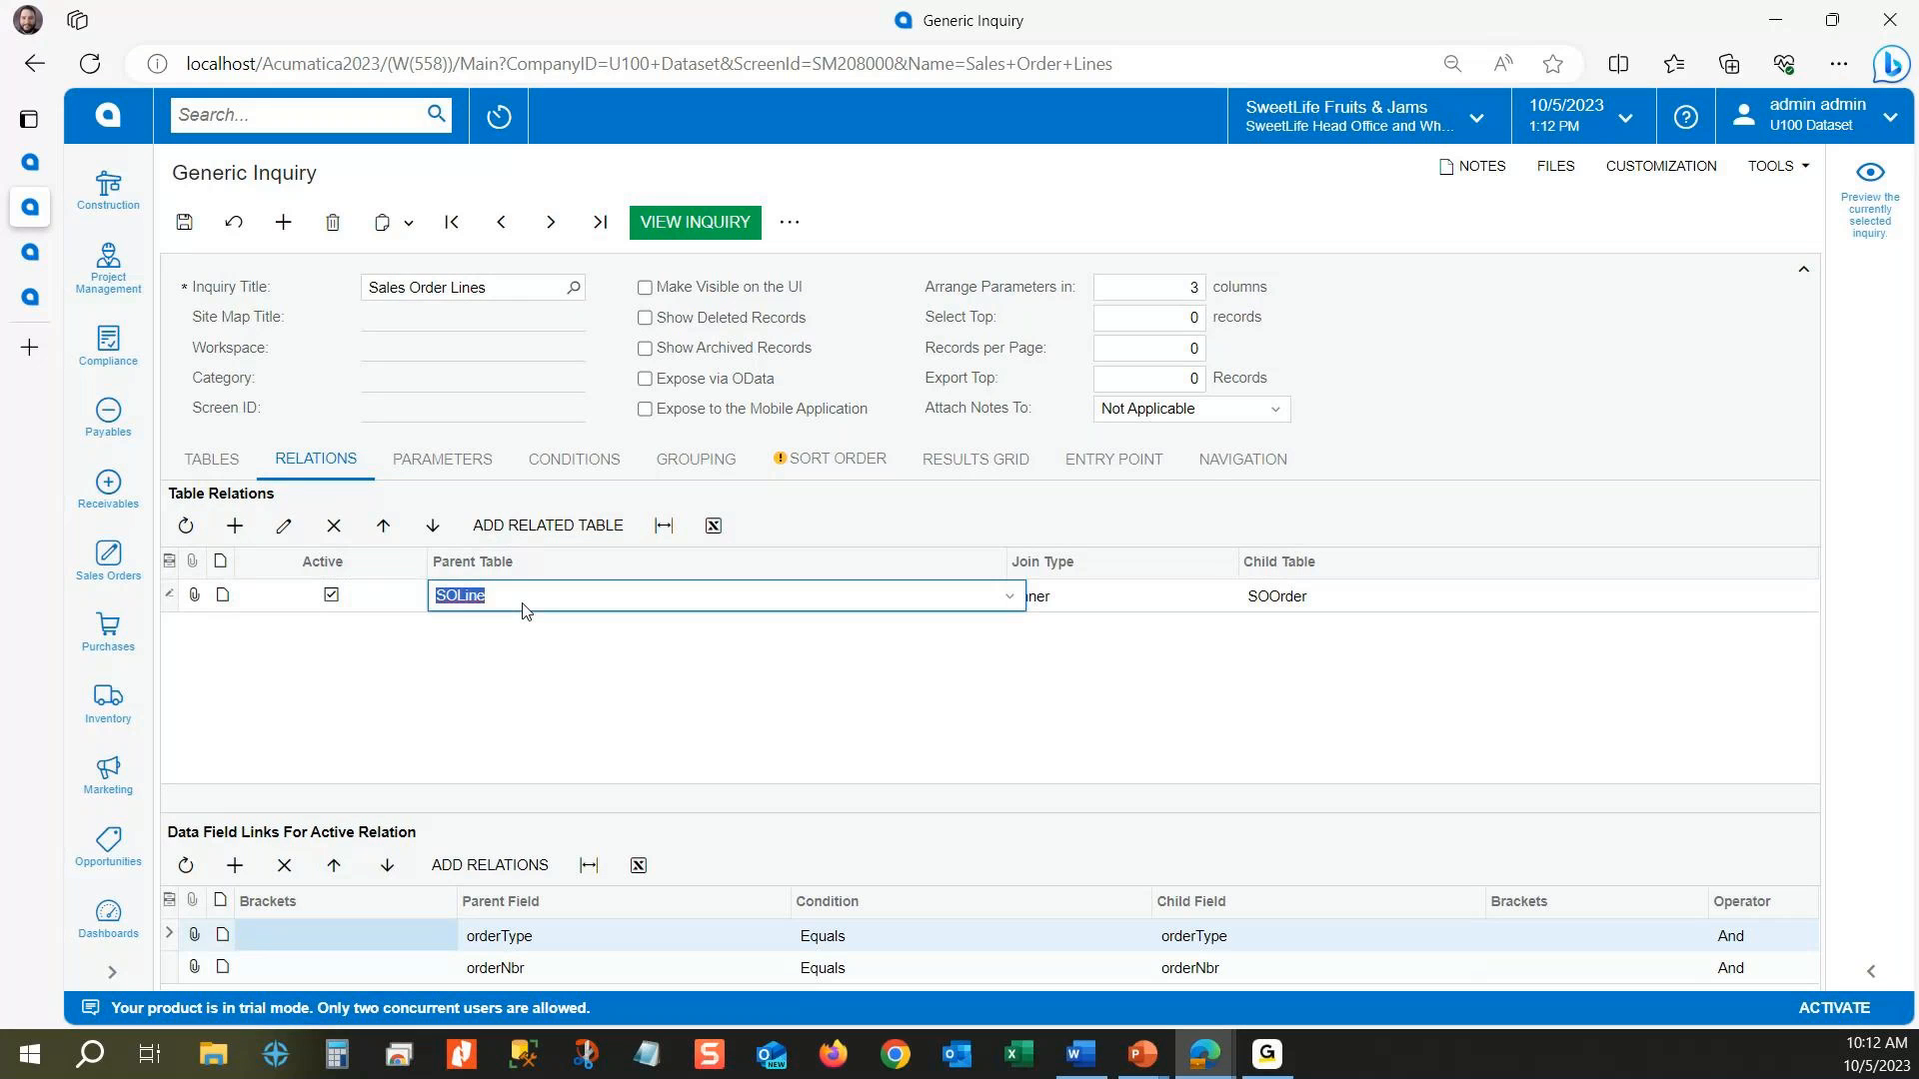
left_click(1349, 598)
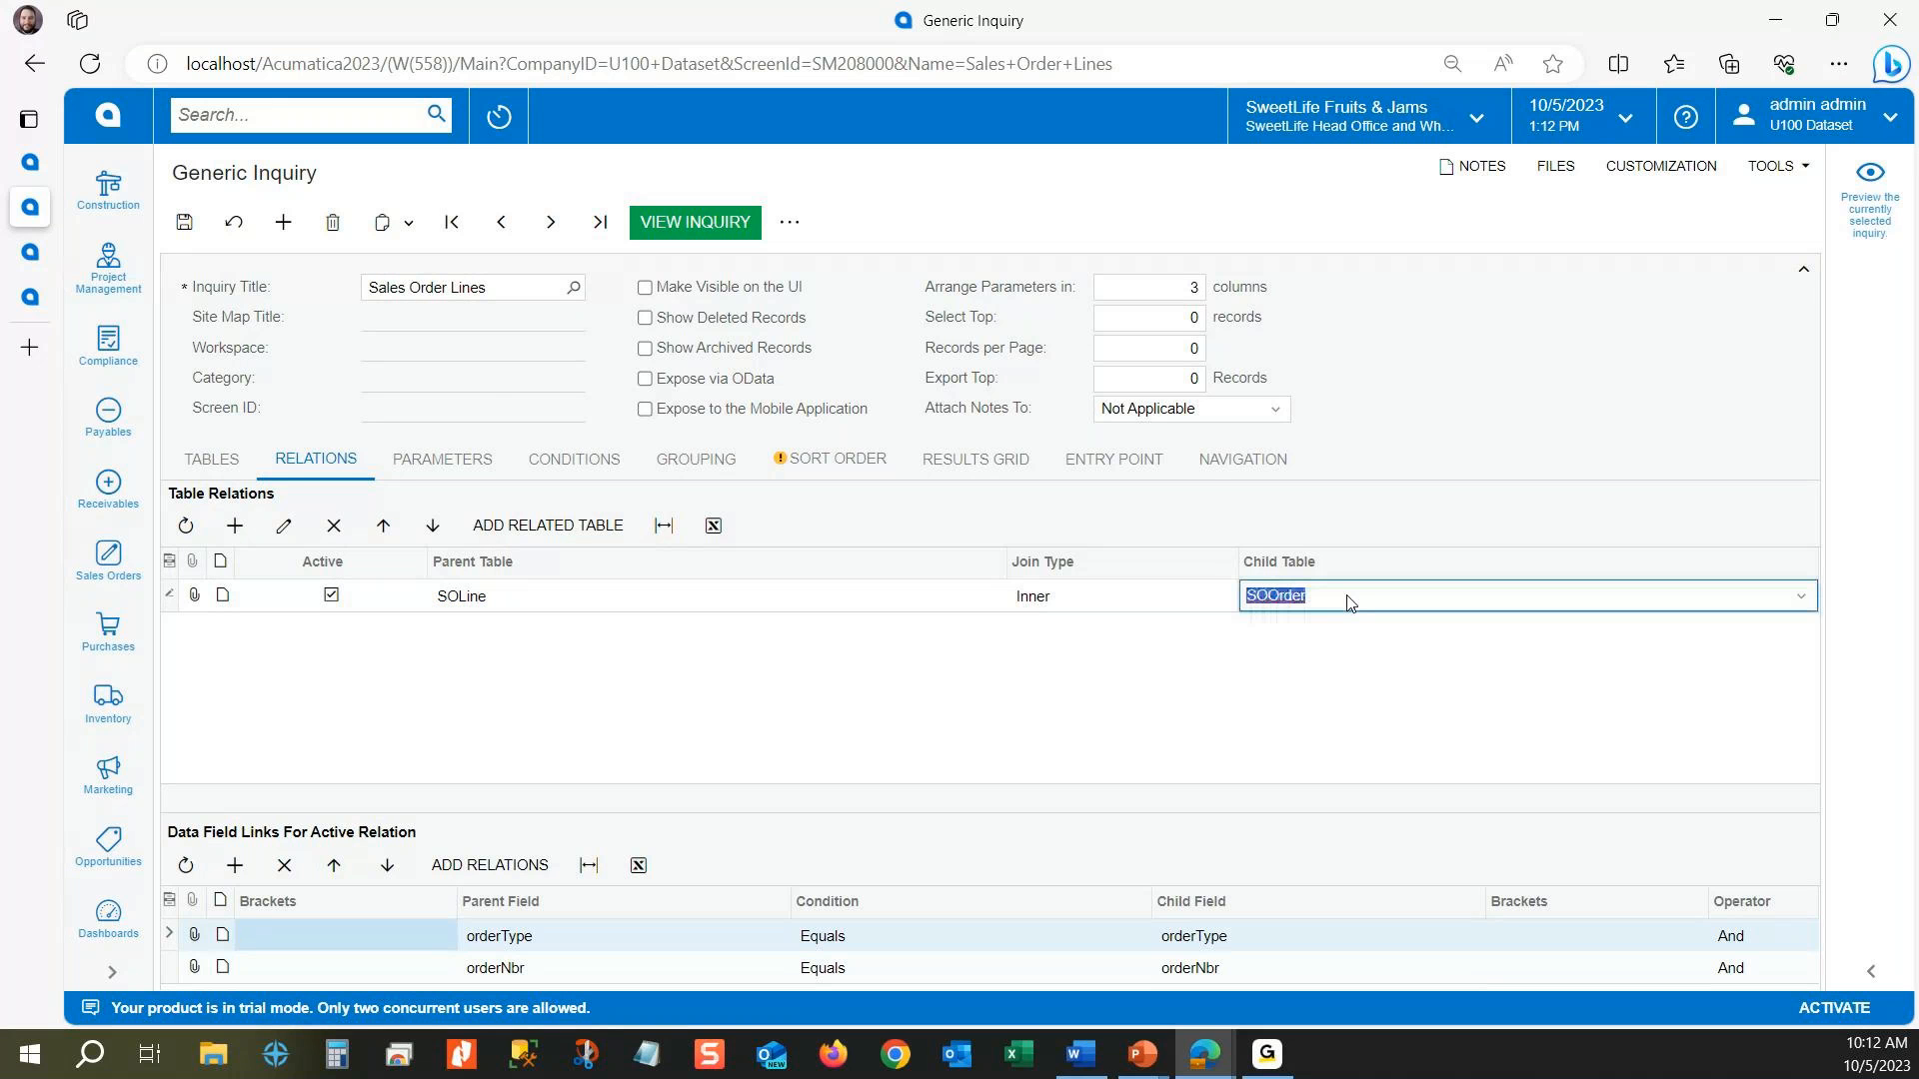
left_click(678, 943)
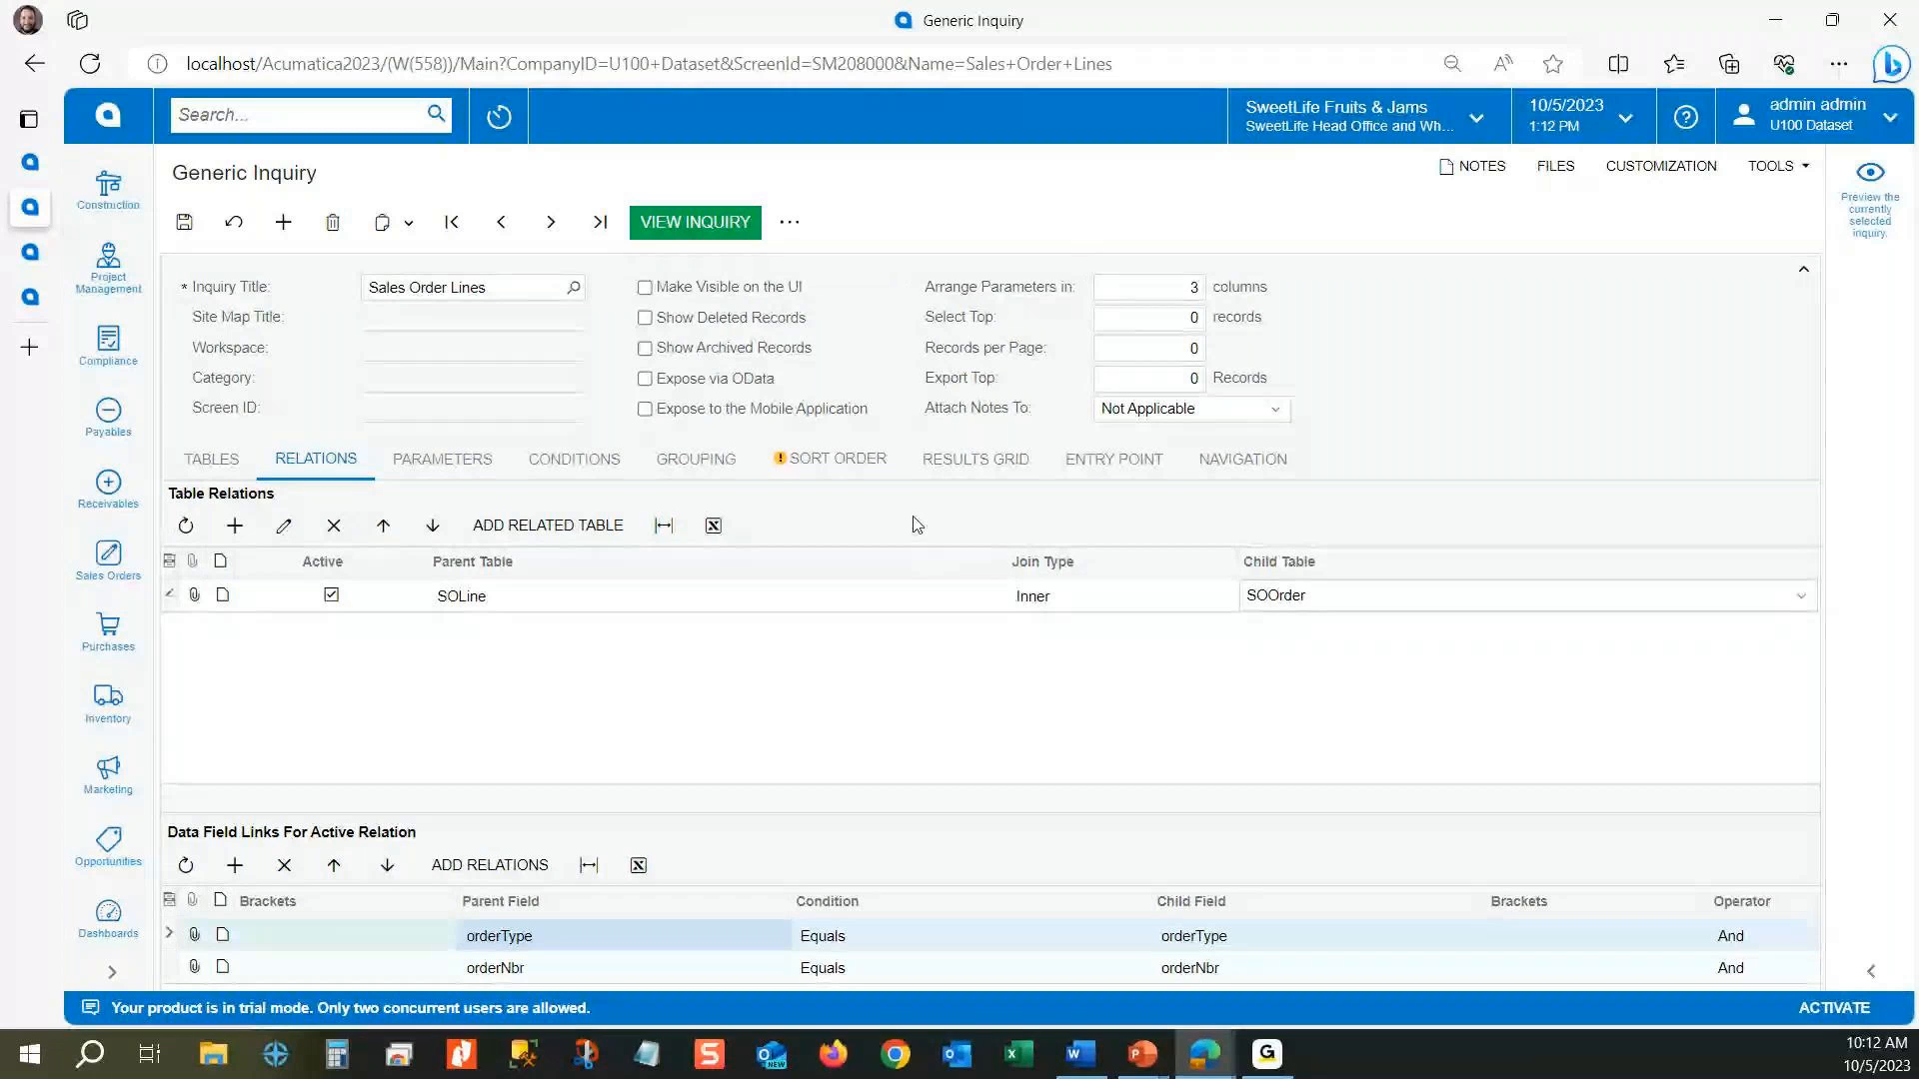
left_click(1079, 597)
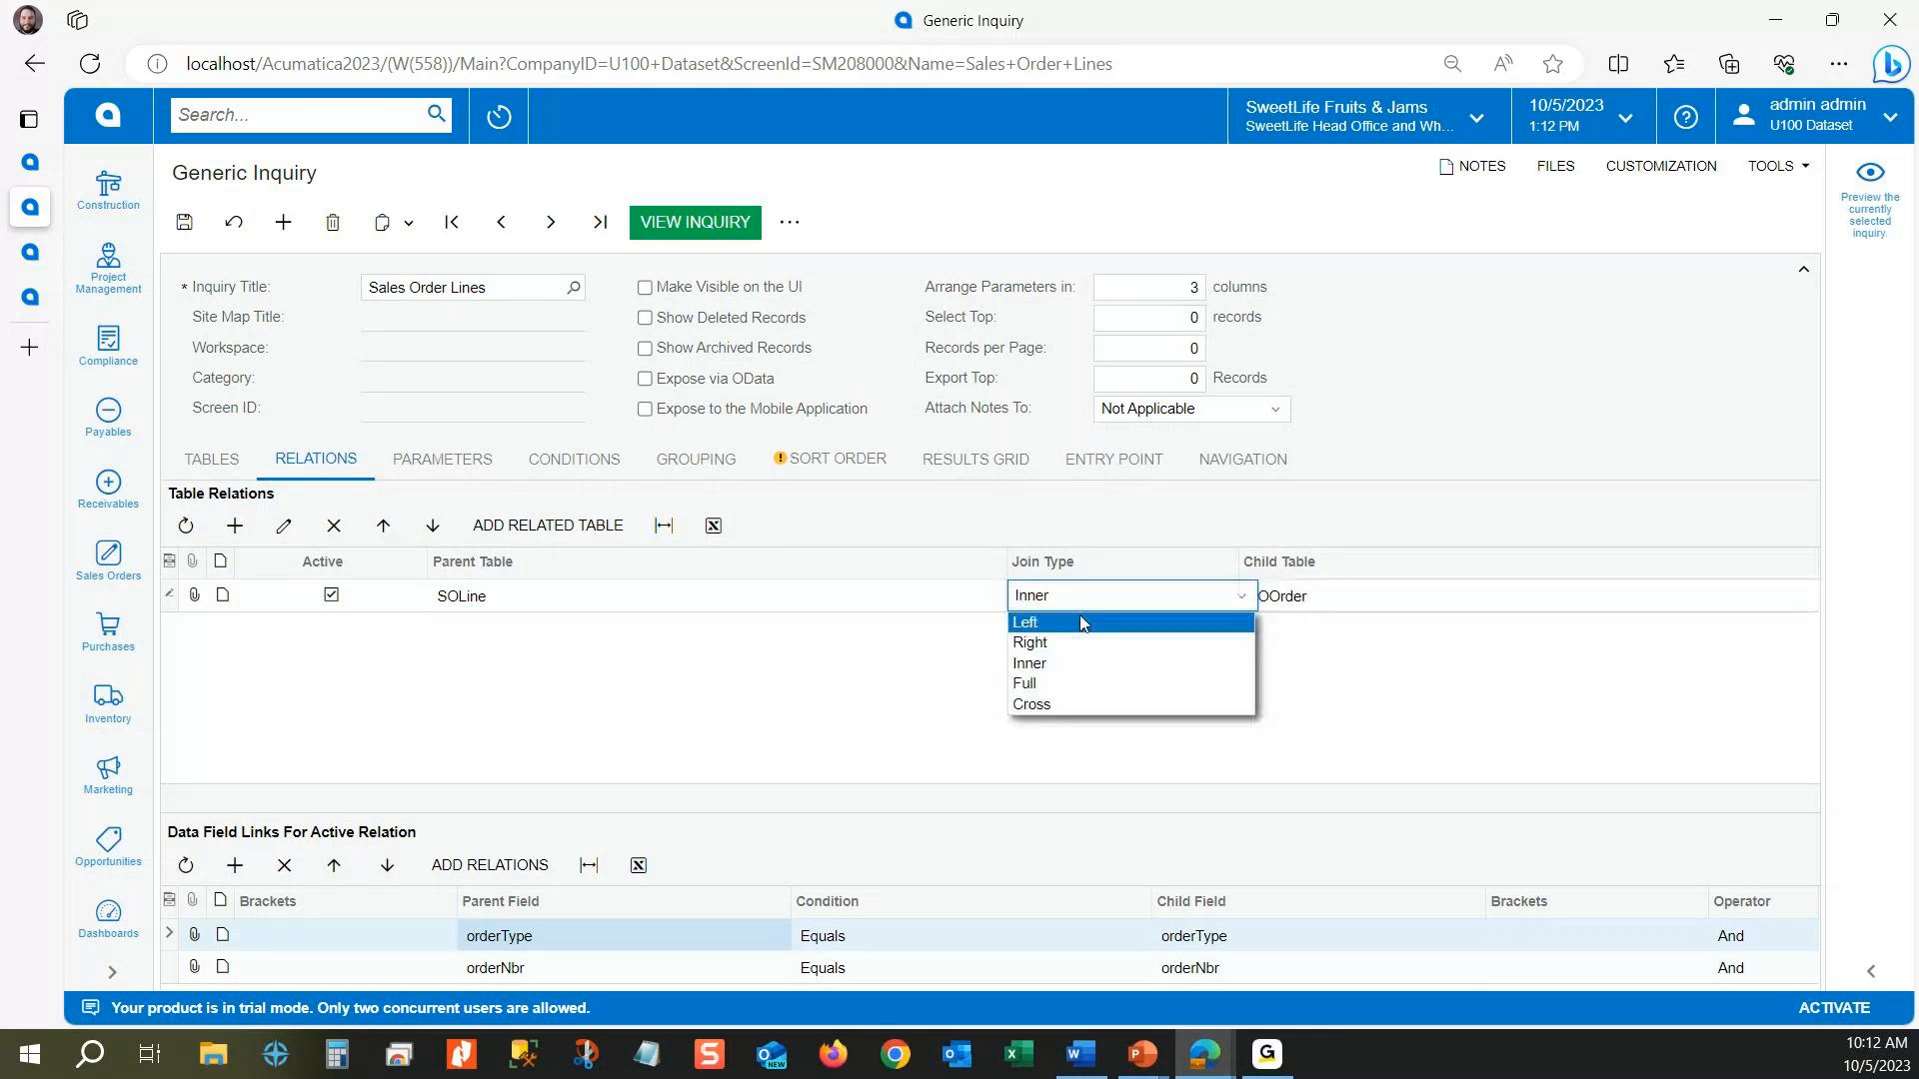
left_click(1121, 535)
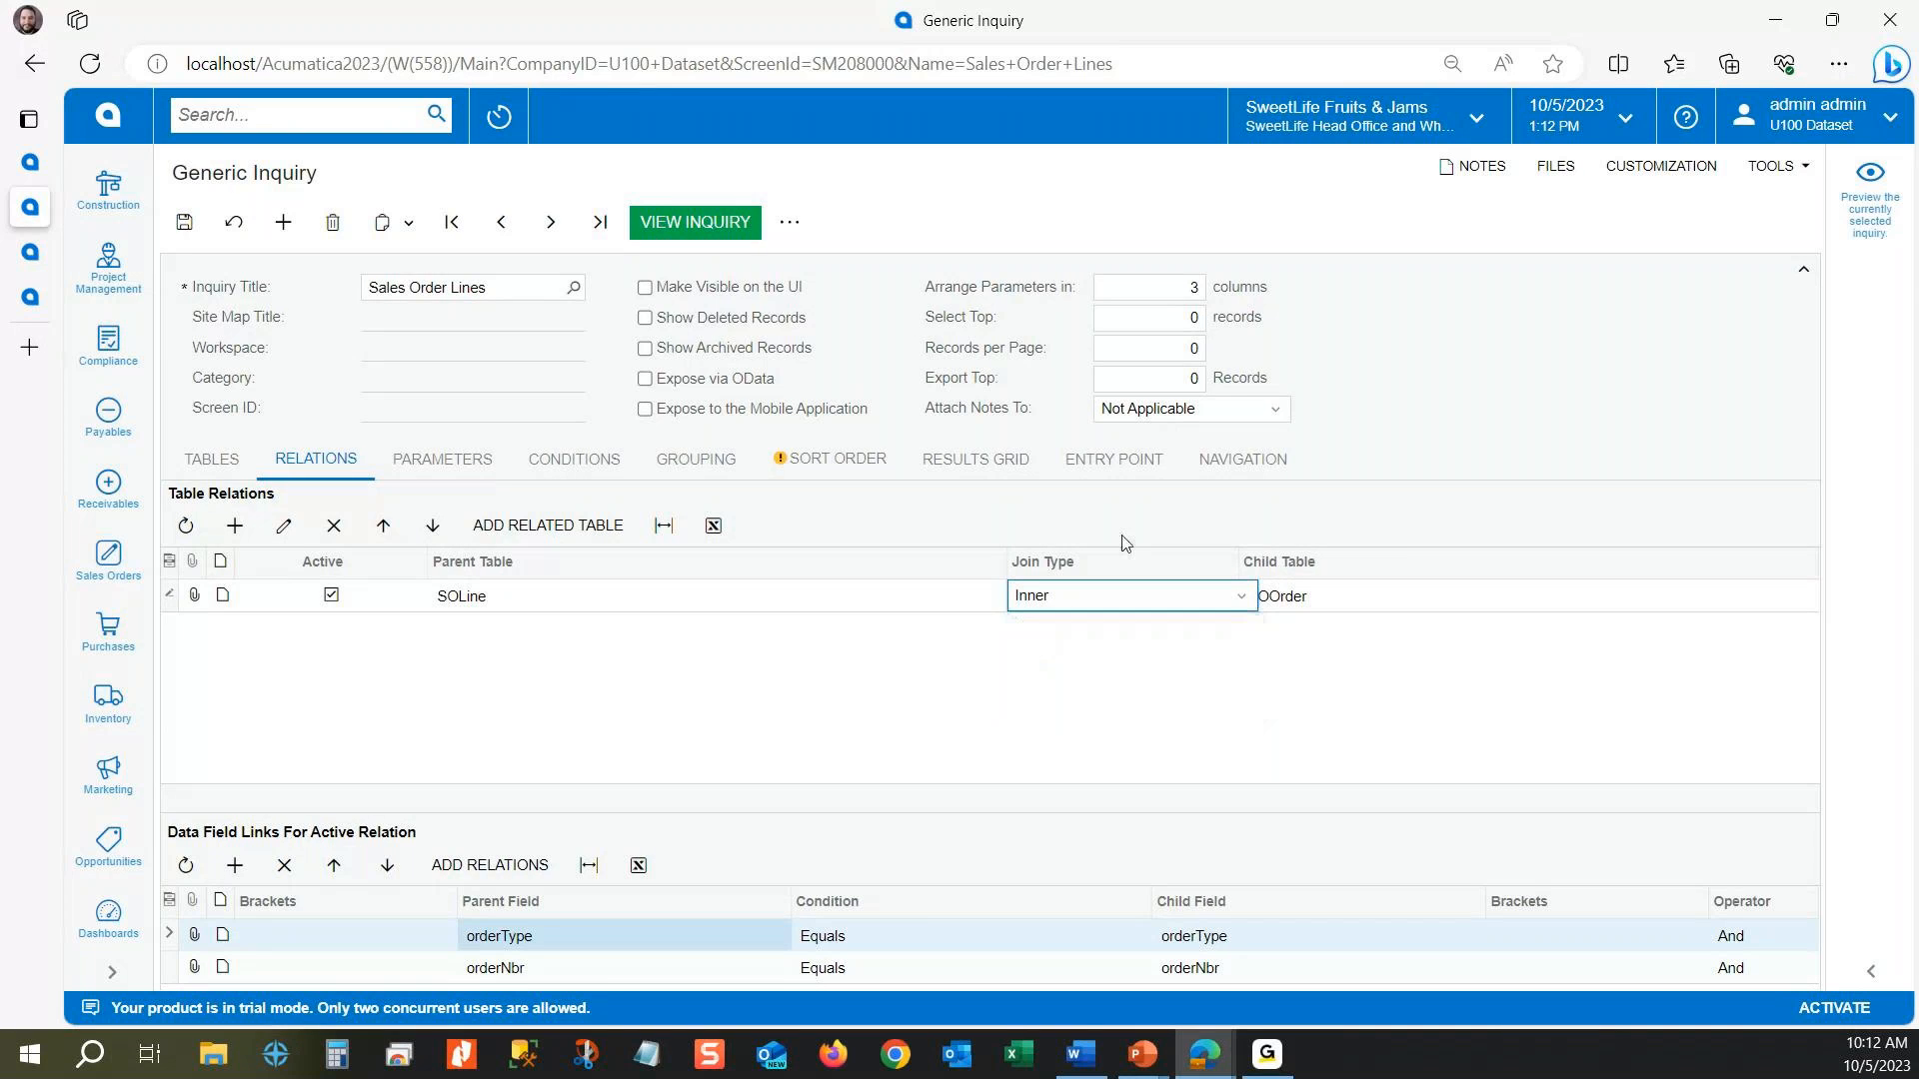
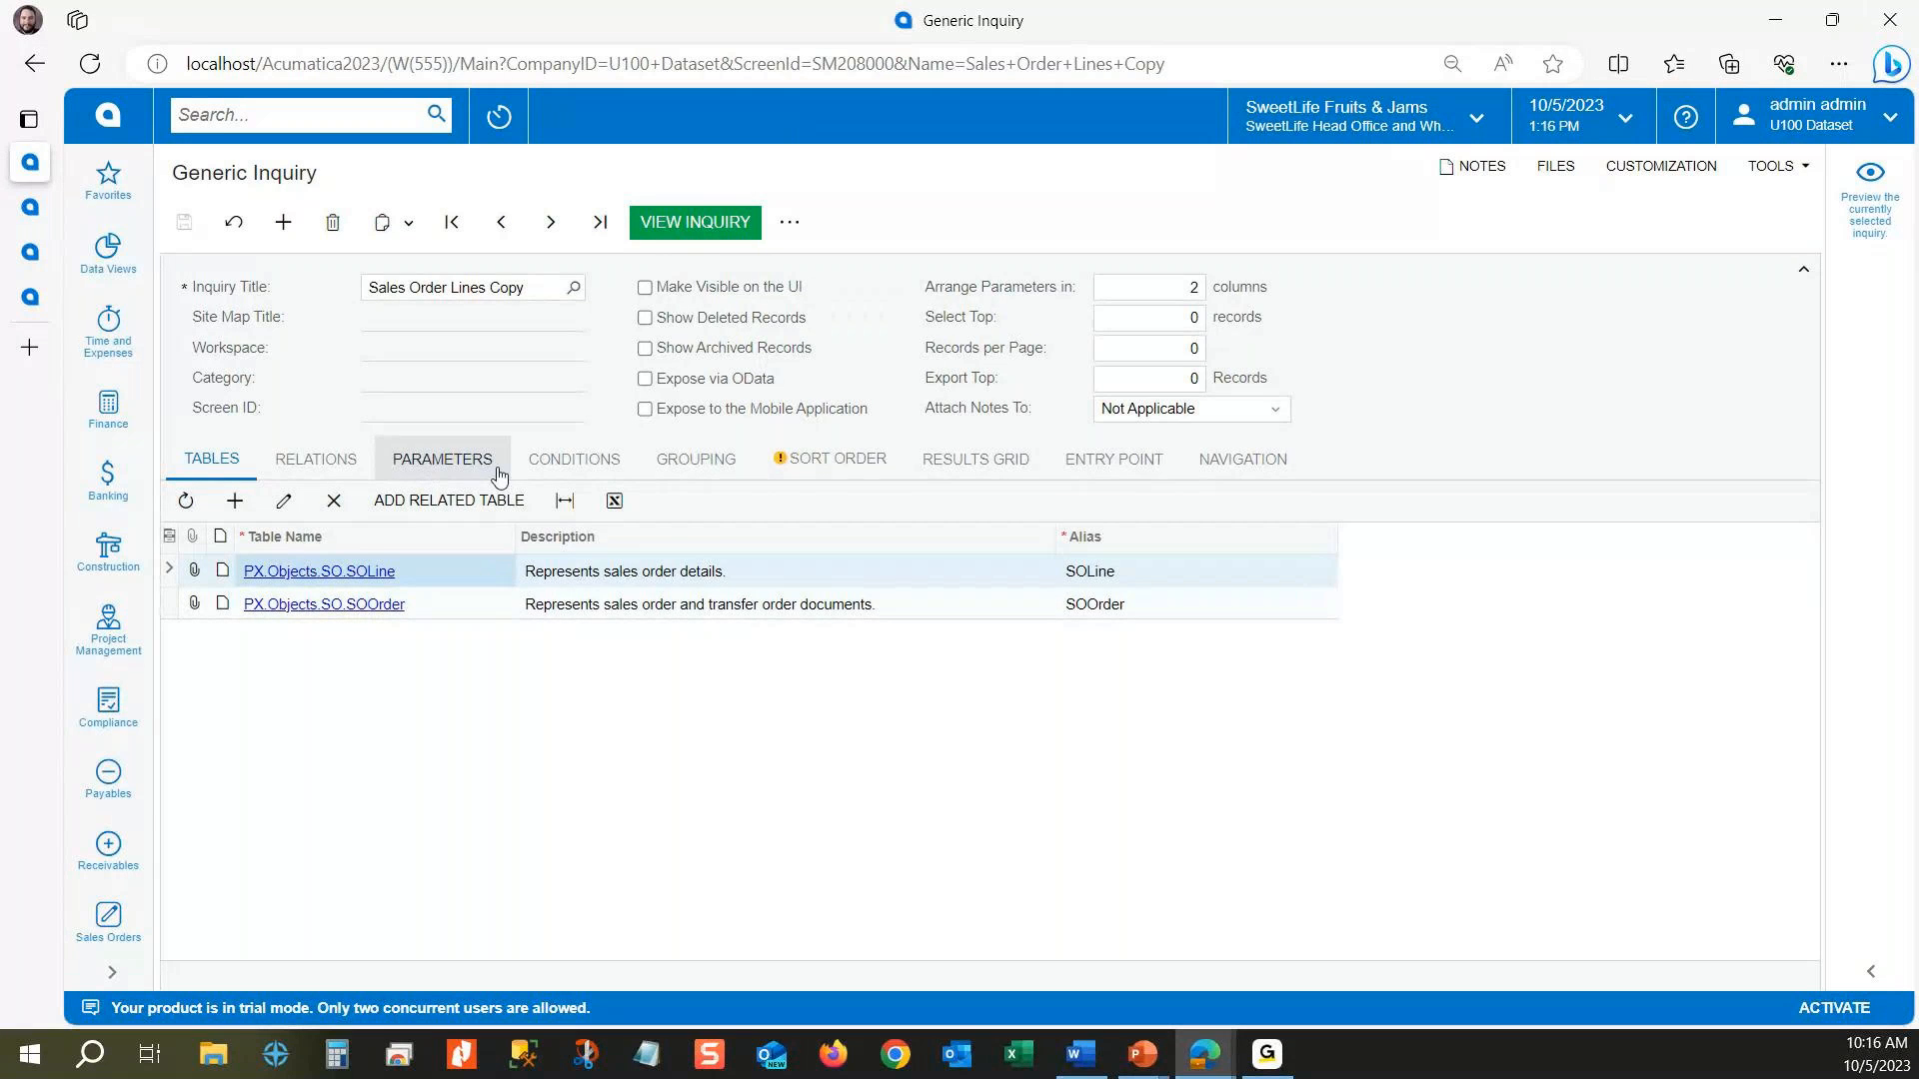
Step: Review the objects, data fields and captions defined in the inquiry's results grid
left_click(1017, 461)
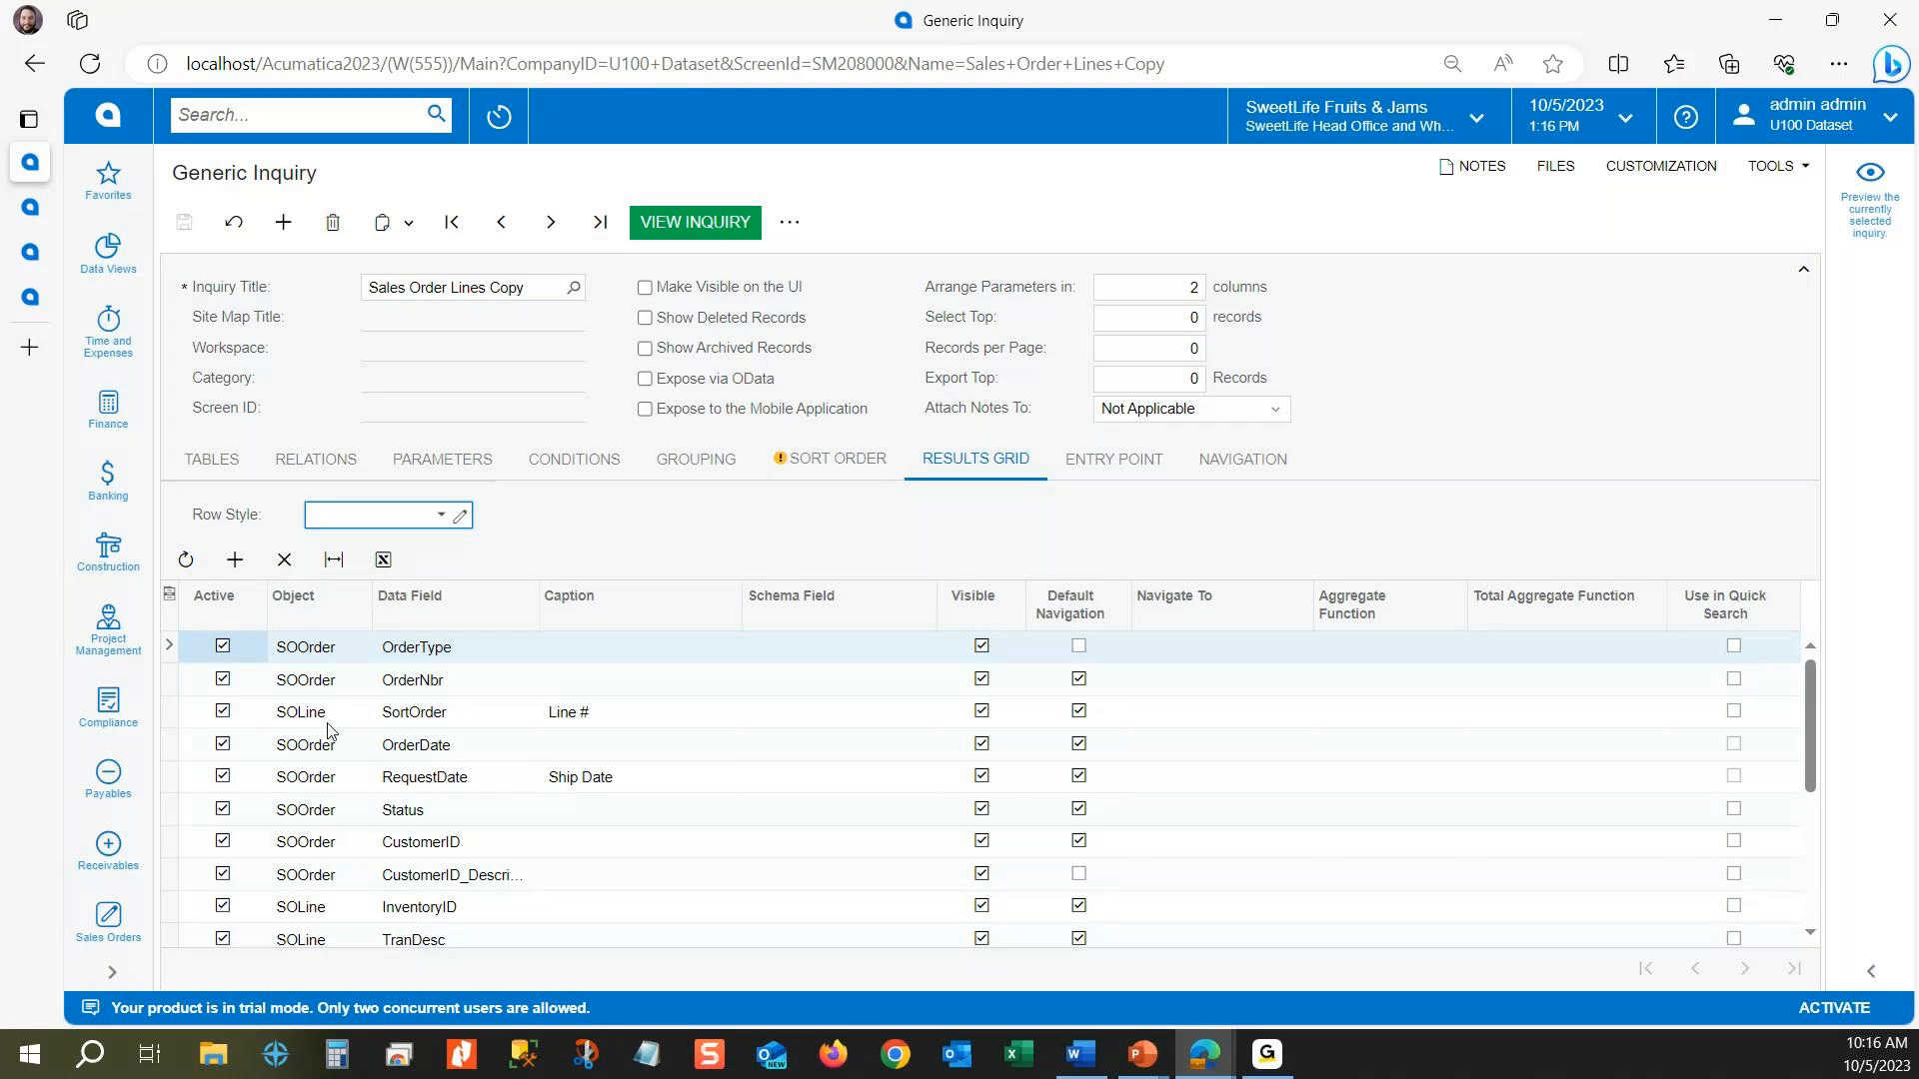
scroll(330, 728, "down", 3)
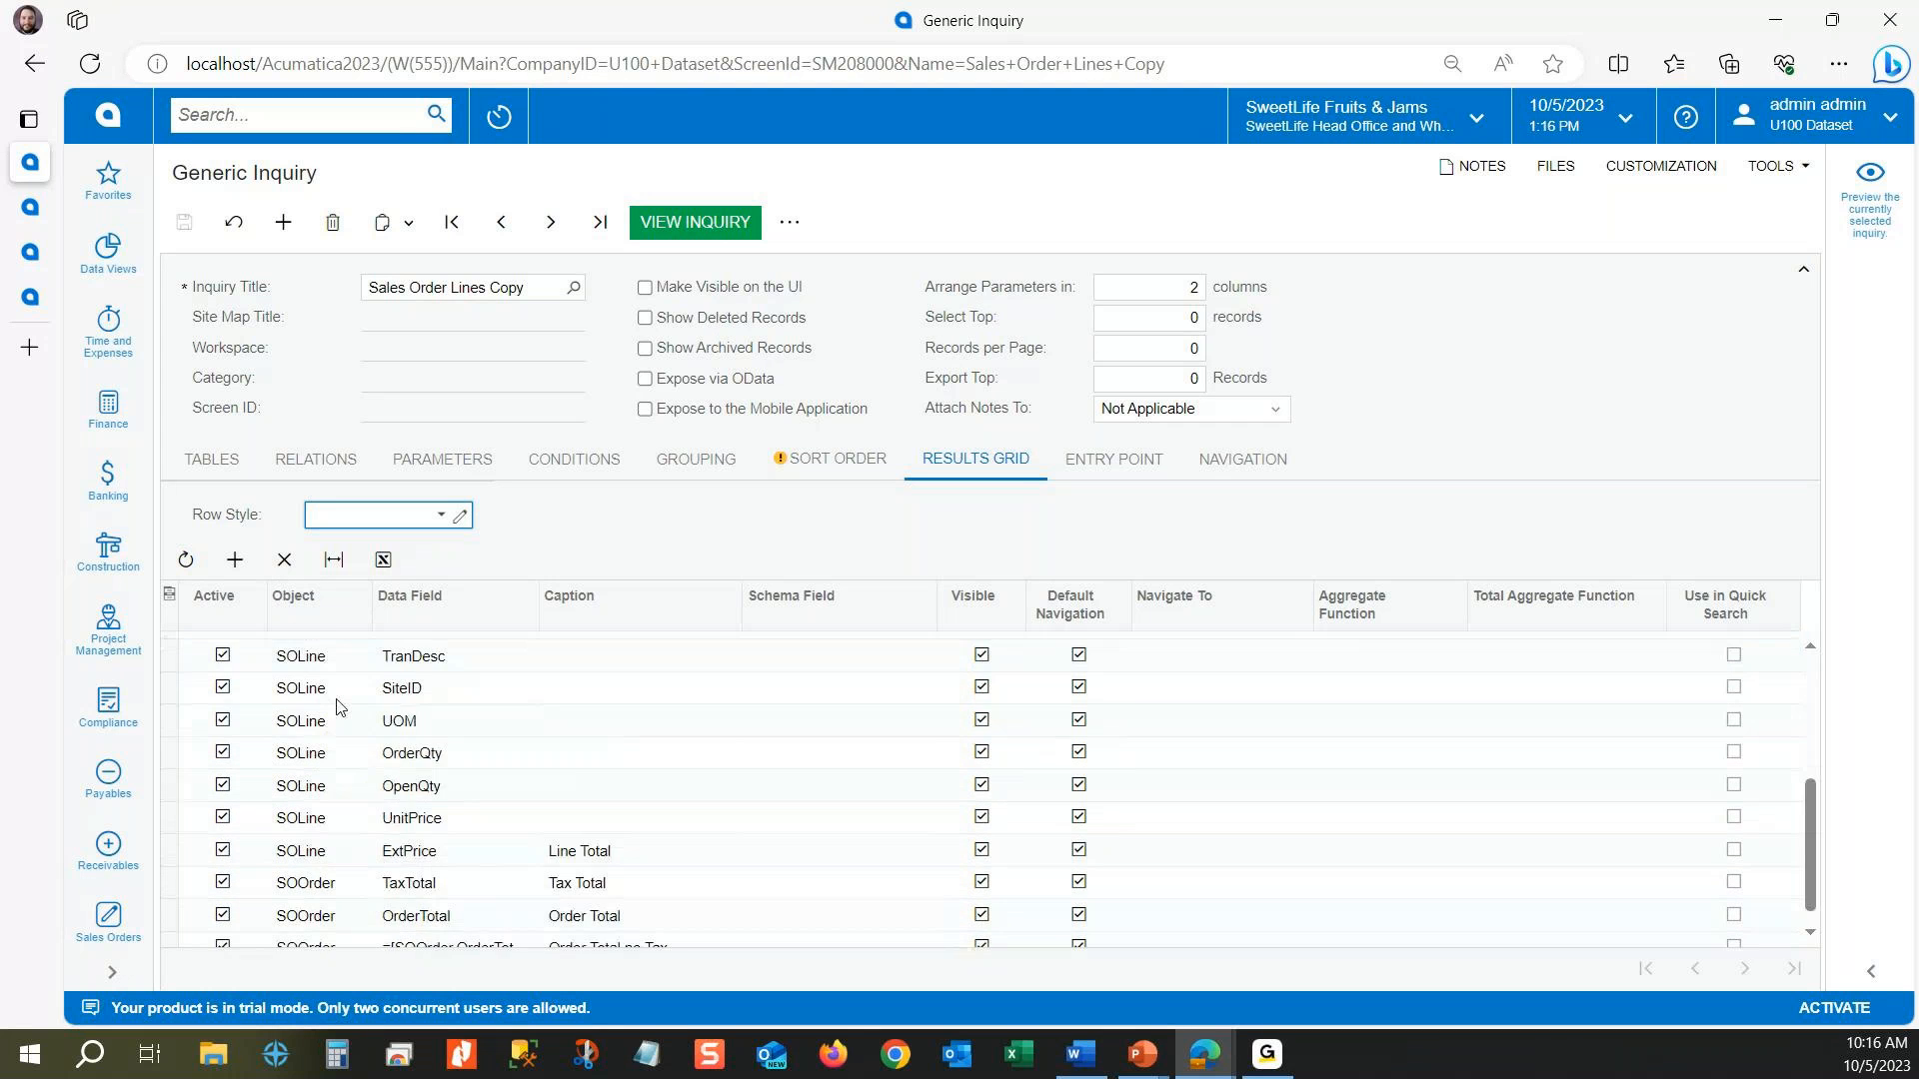
scroll(337, 706, "up", 3)
scroll(337, 705, "up", 1)
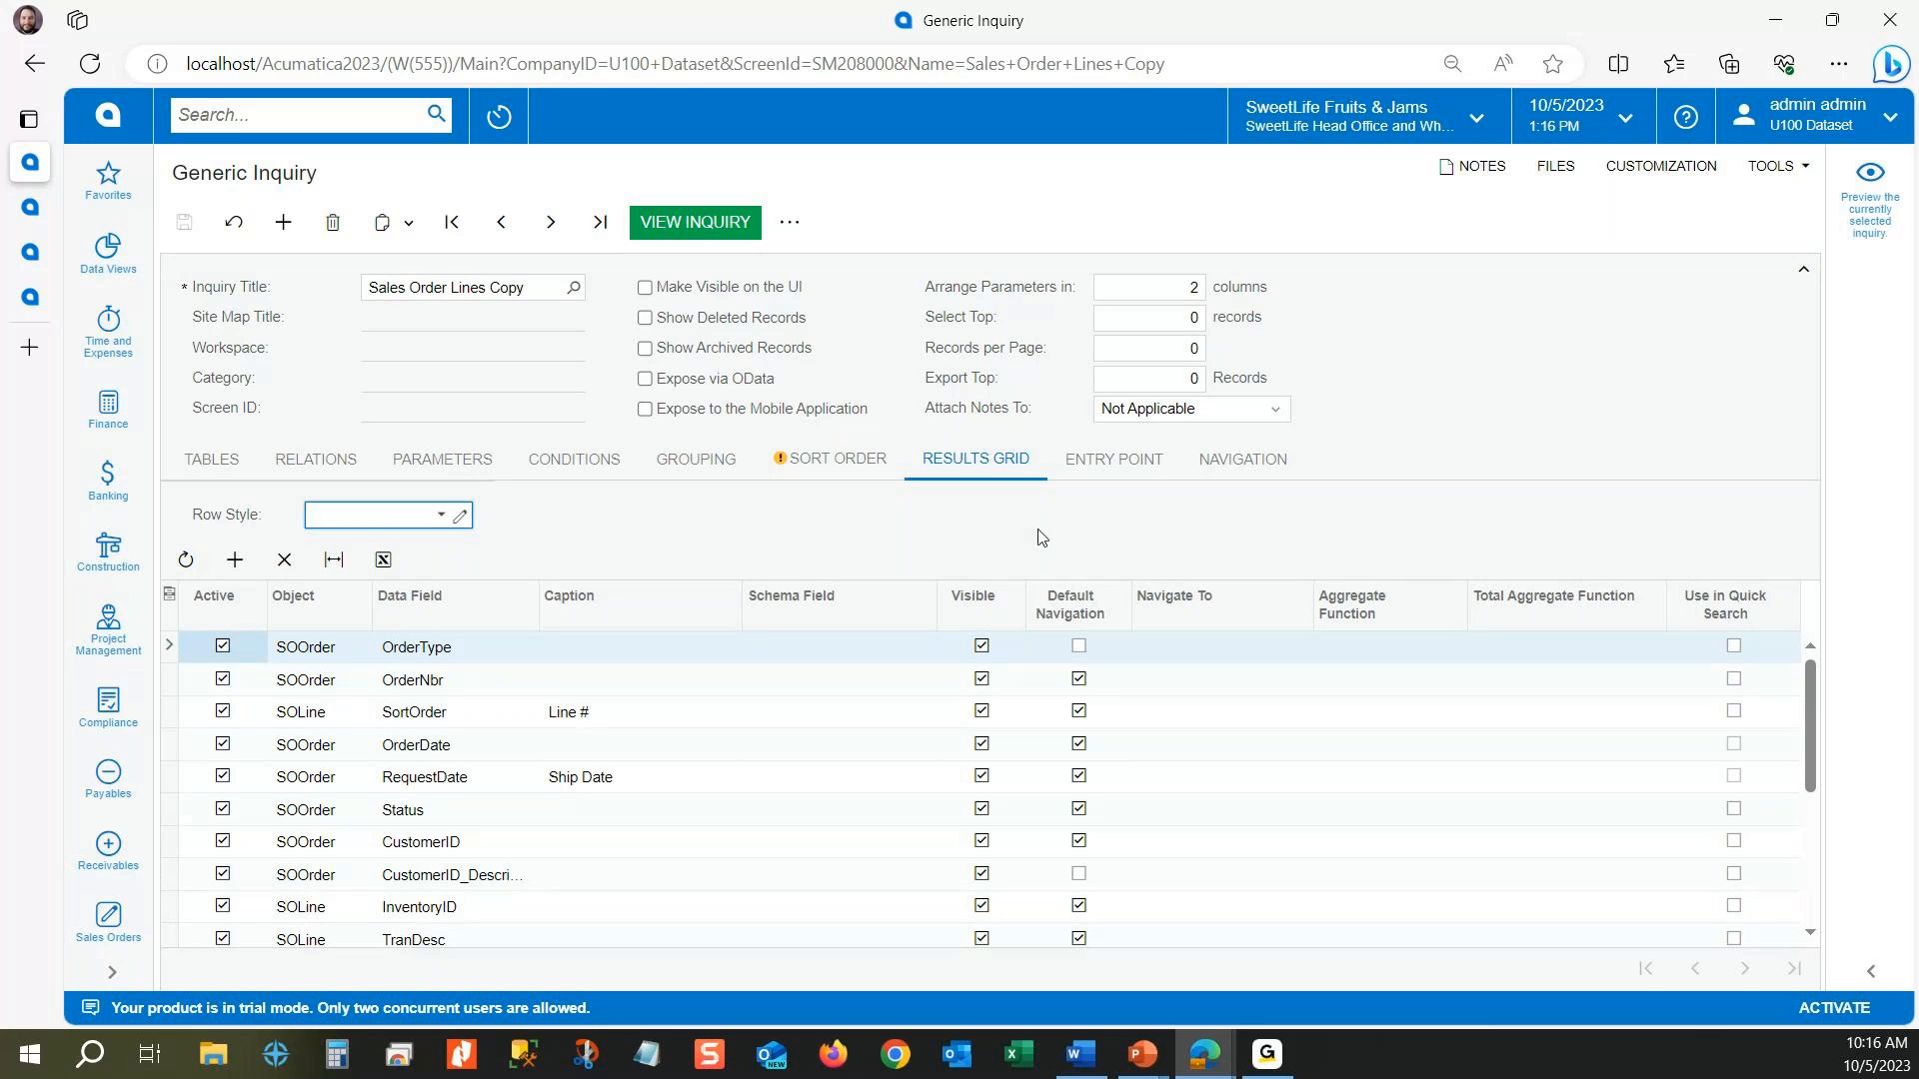
Step: Preview the selected inquiry beside the form and widen the preview pane to fit more columns
left_click(1864, 222)
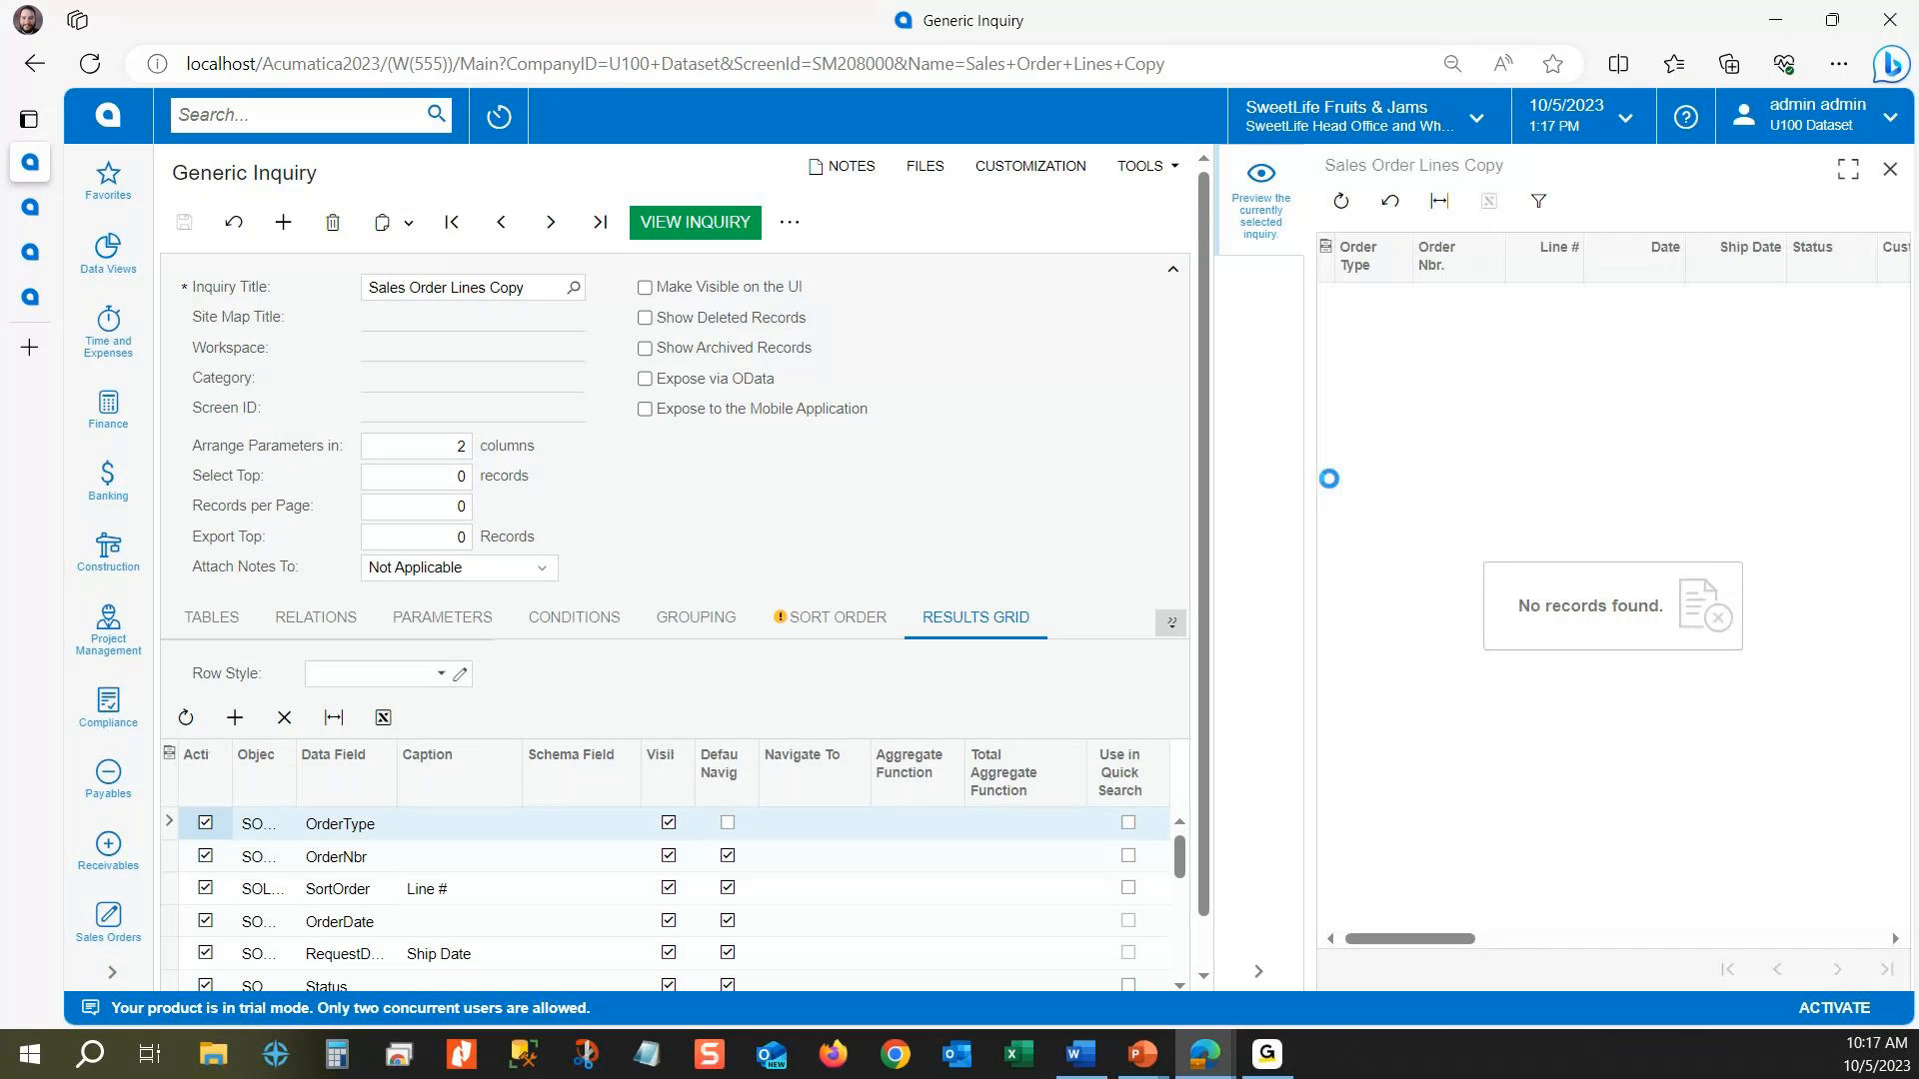
left_click_drag(1211, 470, 855, 412)
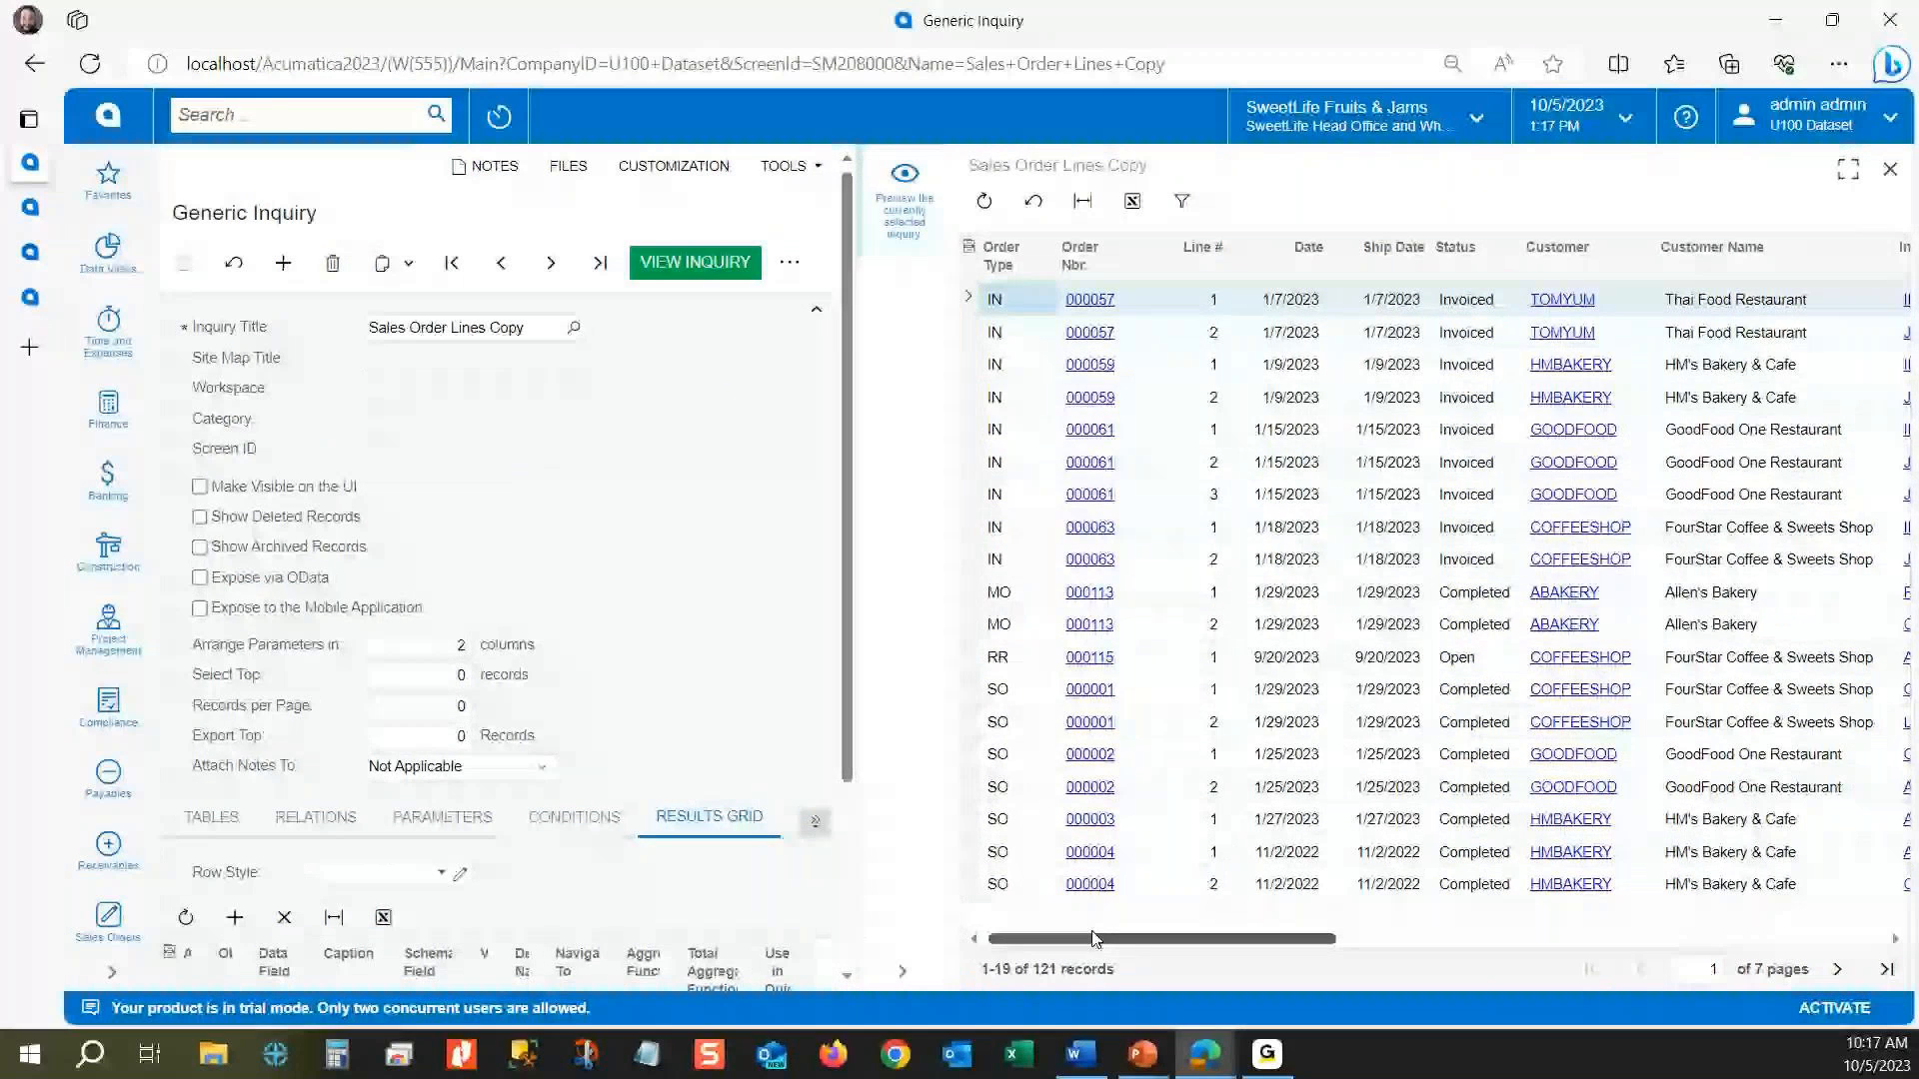
scroll(232, 590, "down", 3)
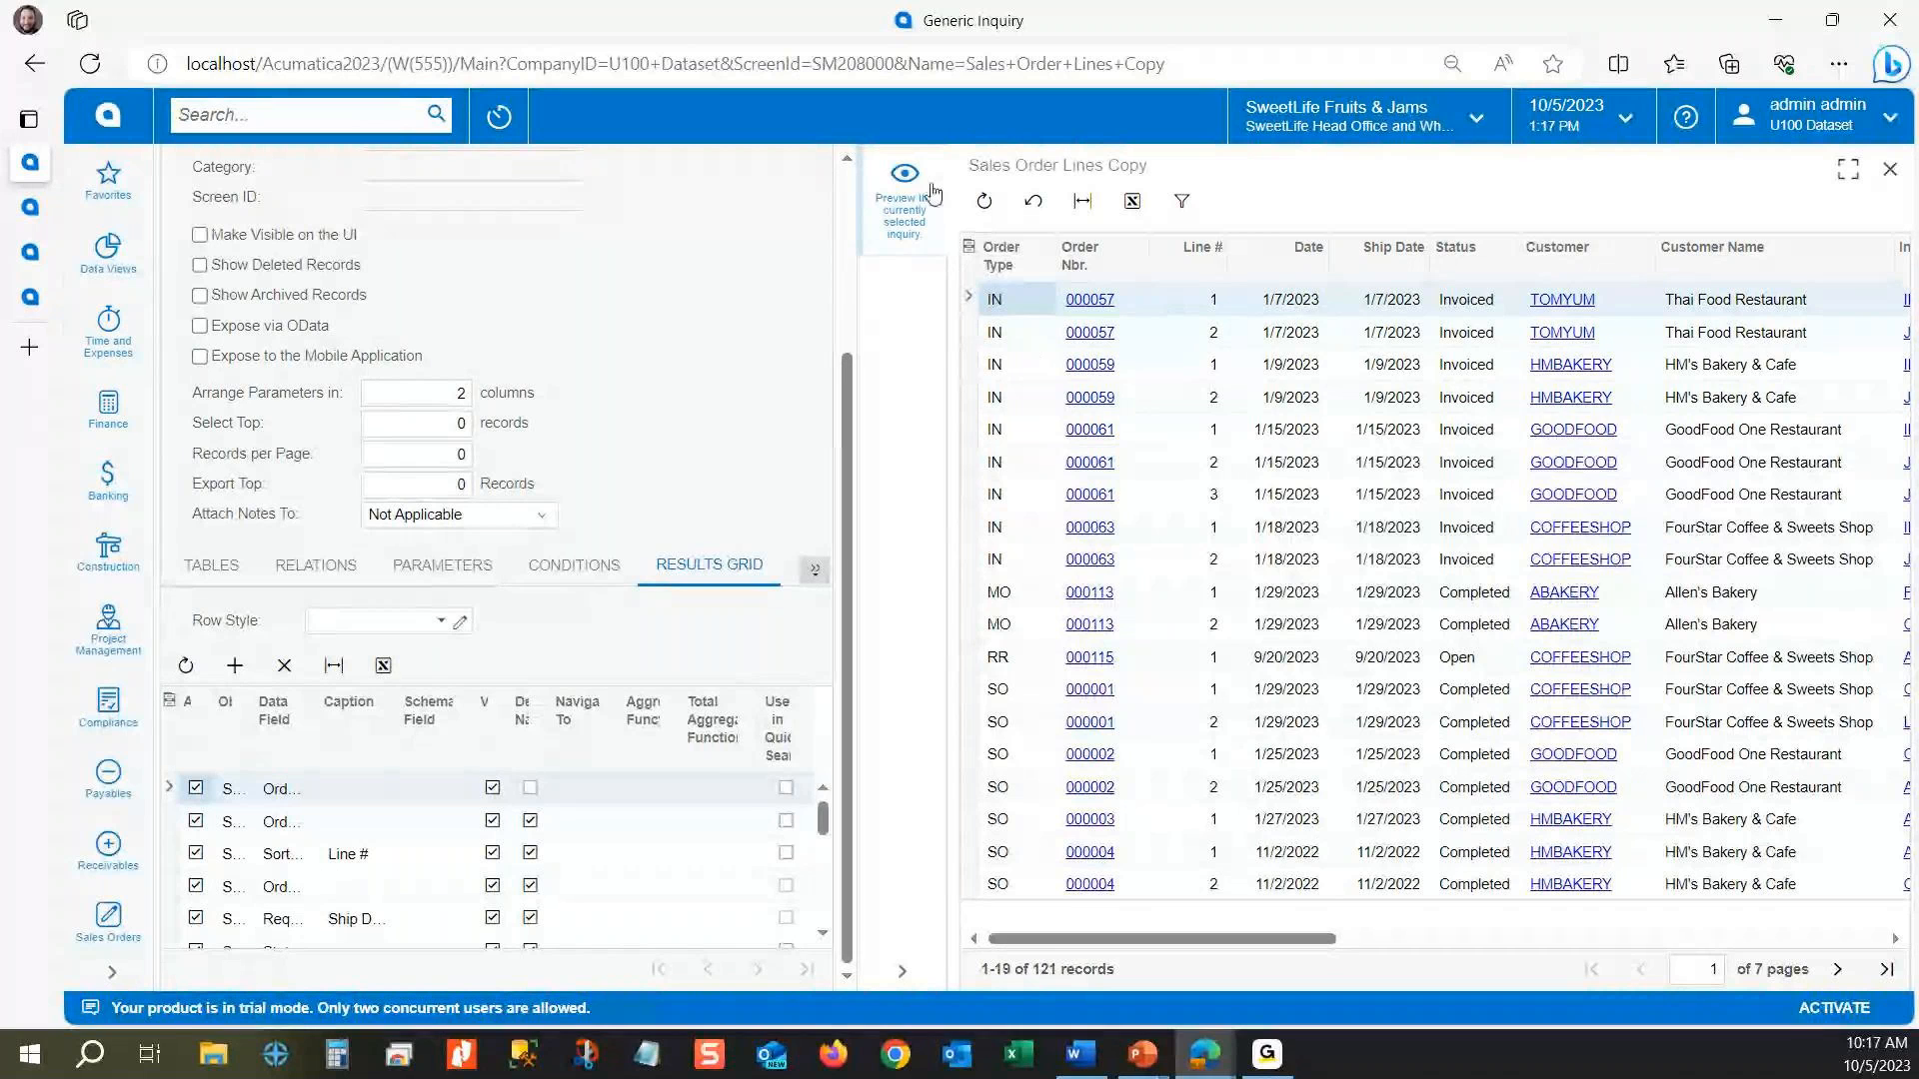
Step: Examine the previewed order lines, including line numbers, inventory and quantity columns, and the order statuses
left_click(1132, 307)
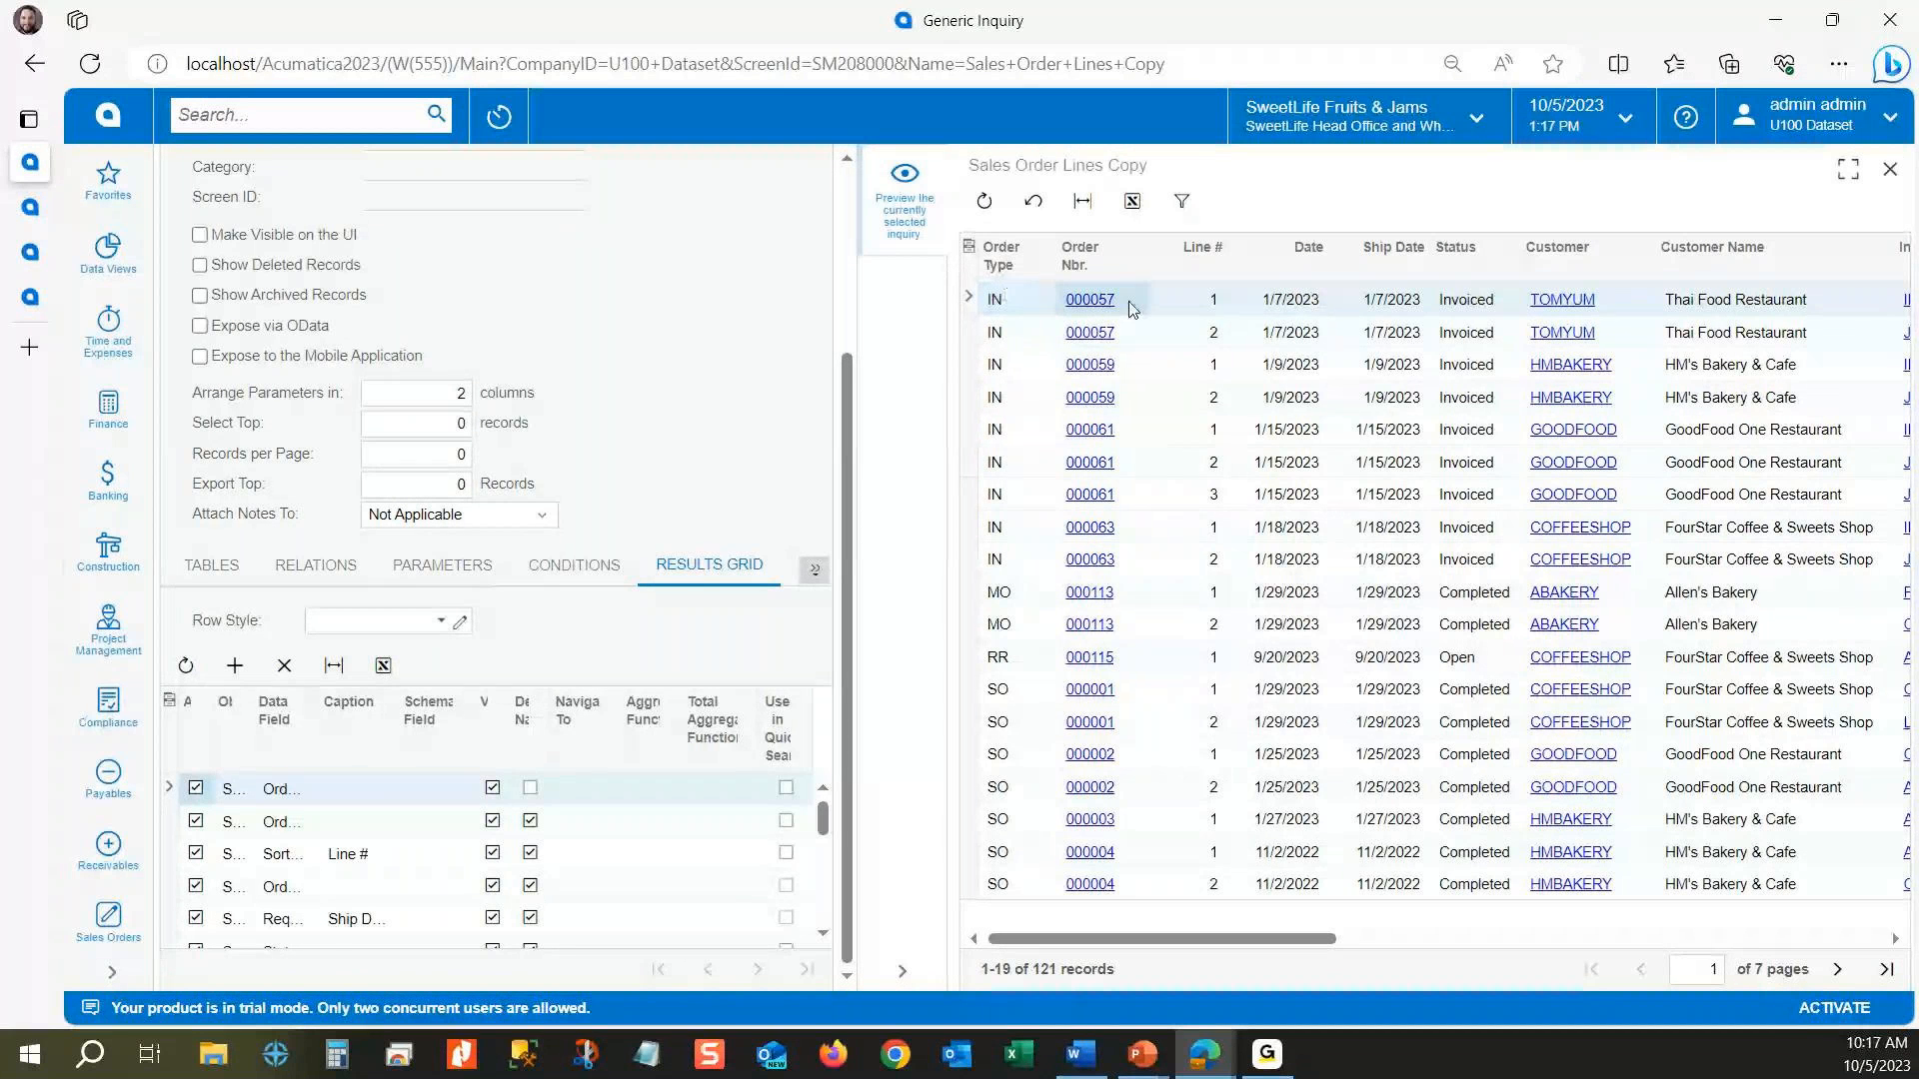
left_click(1139, 349)
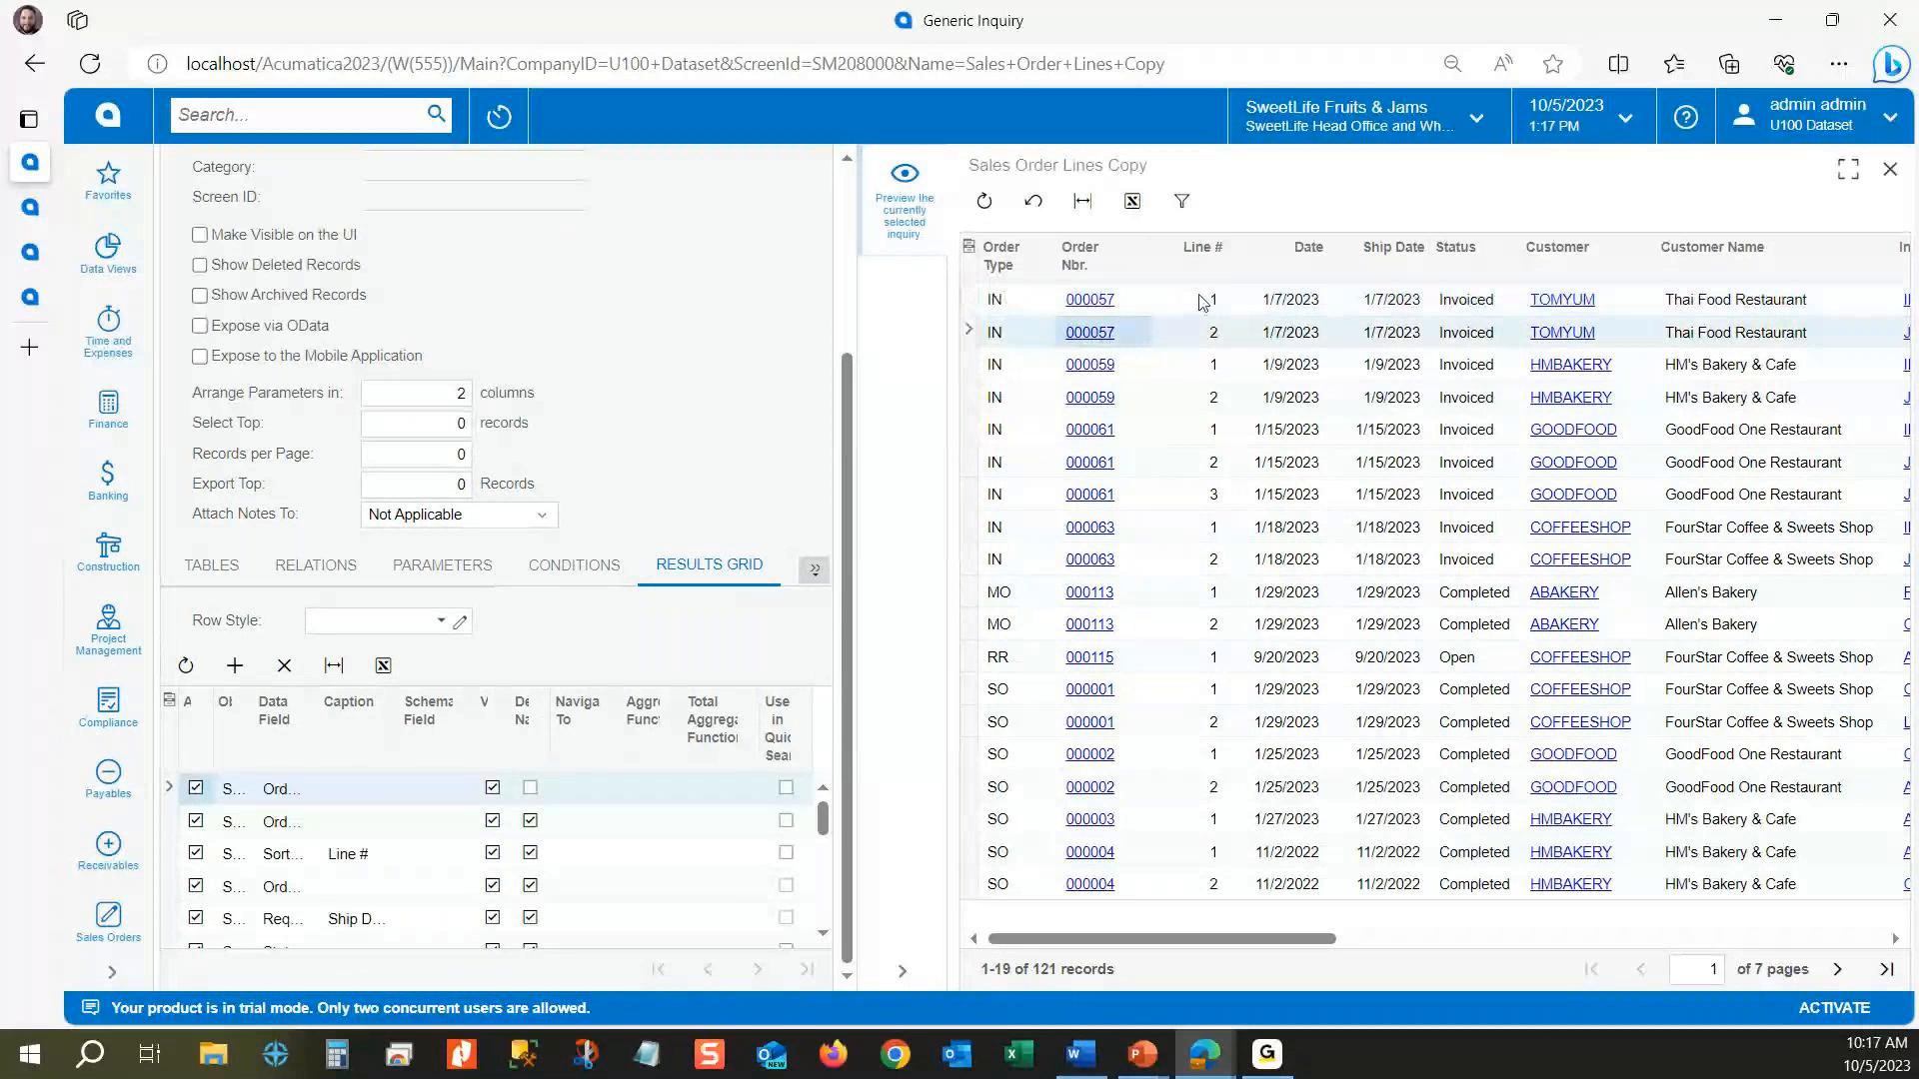
left_click(1204, 328)
left_click_drag(1187, 945, 1490, 965)
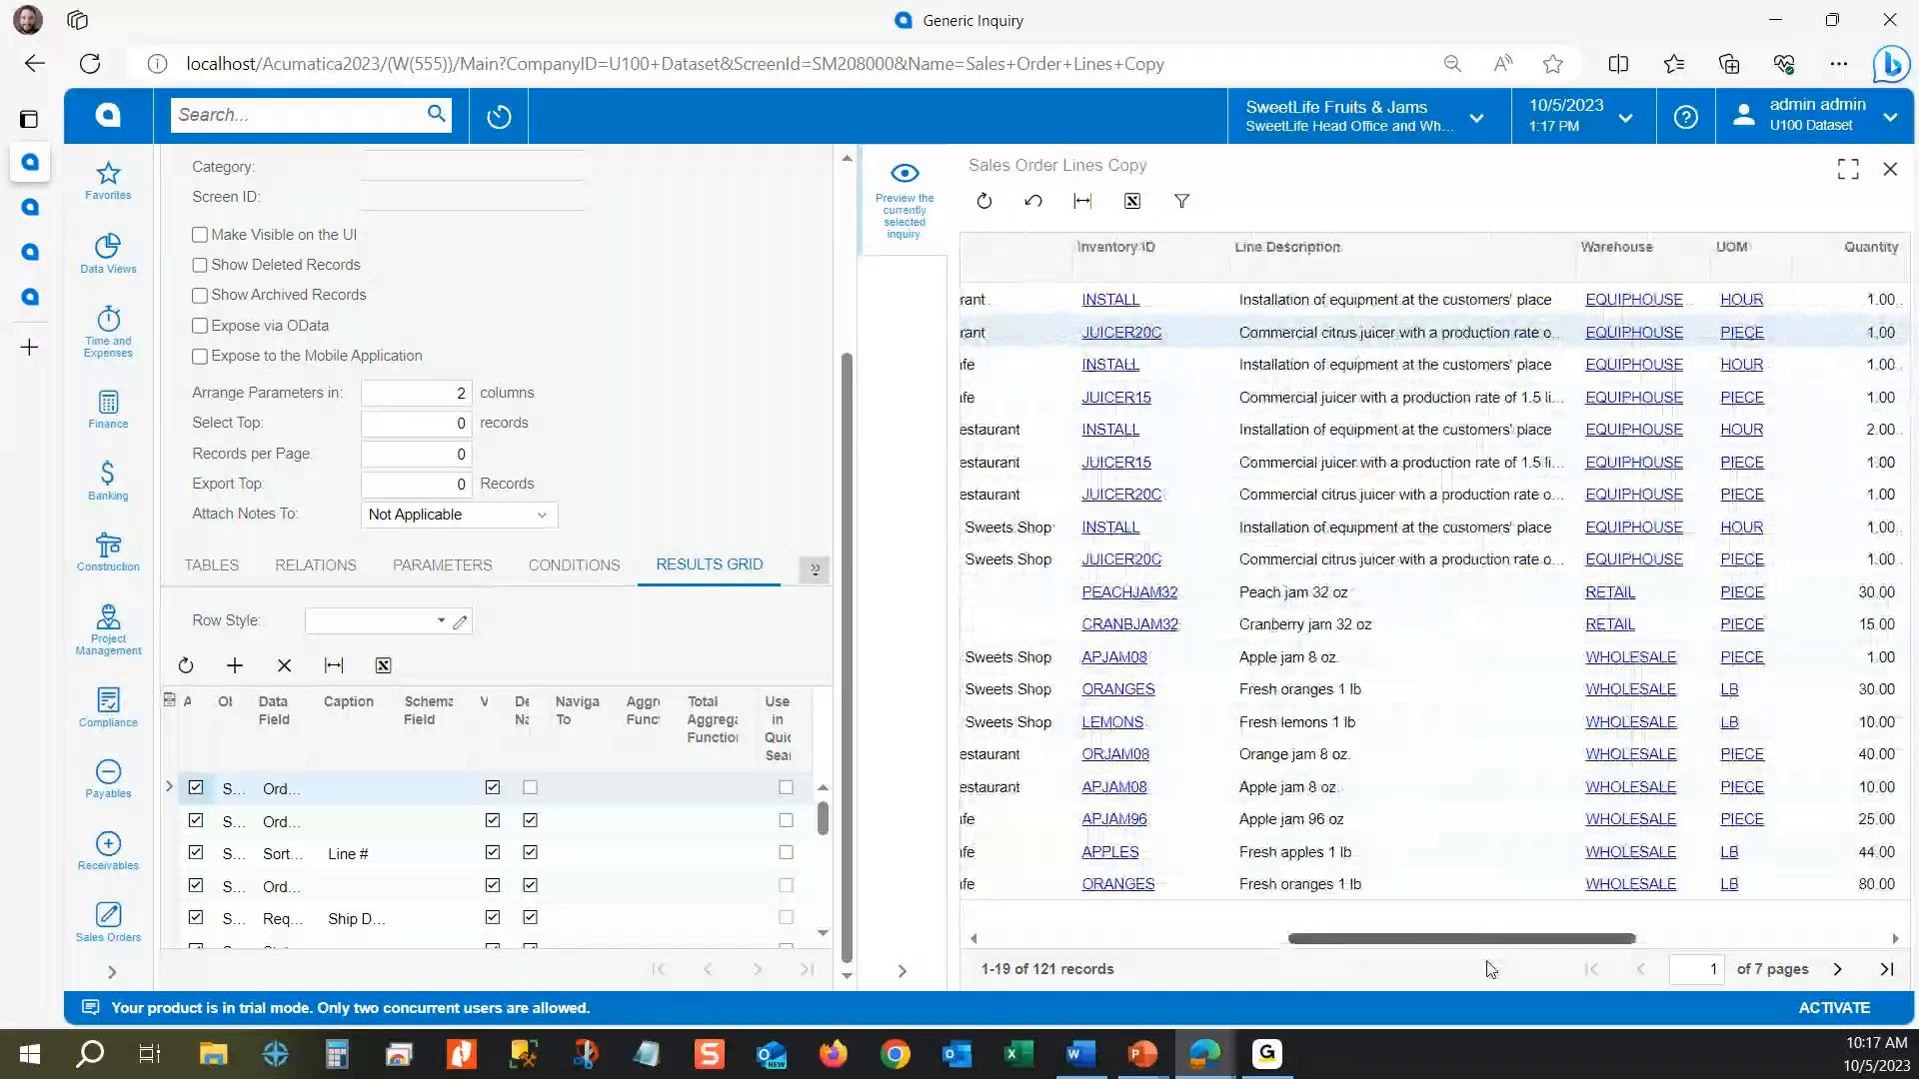
left_click_drag(1568, 939, 1220, 917)
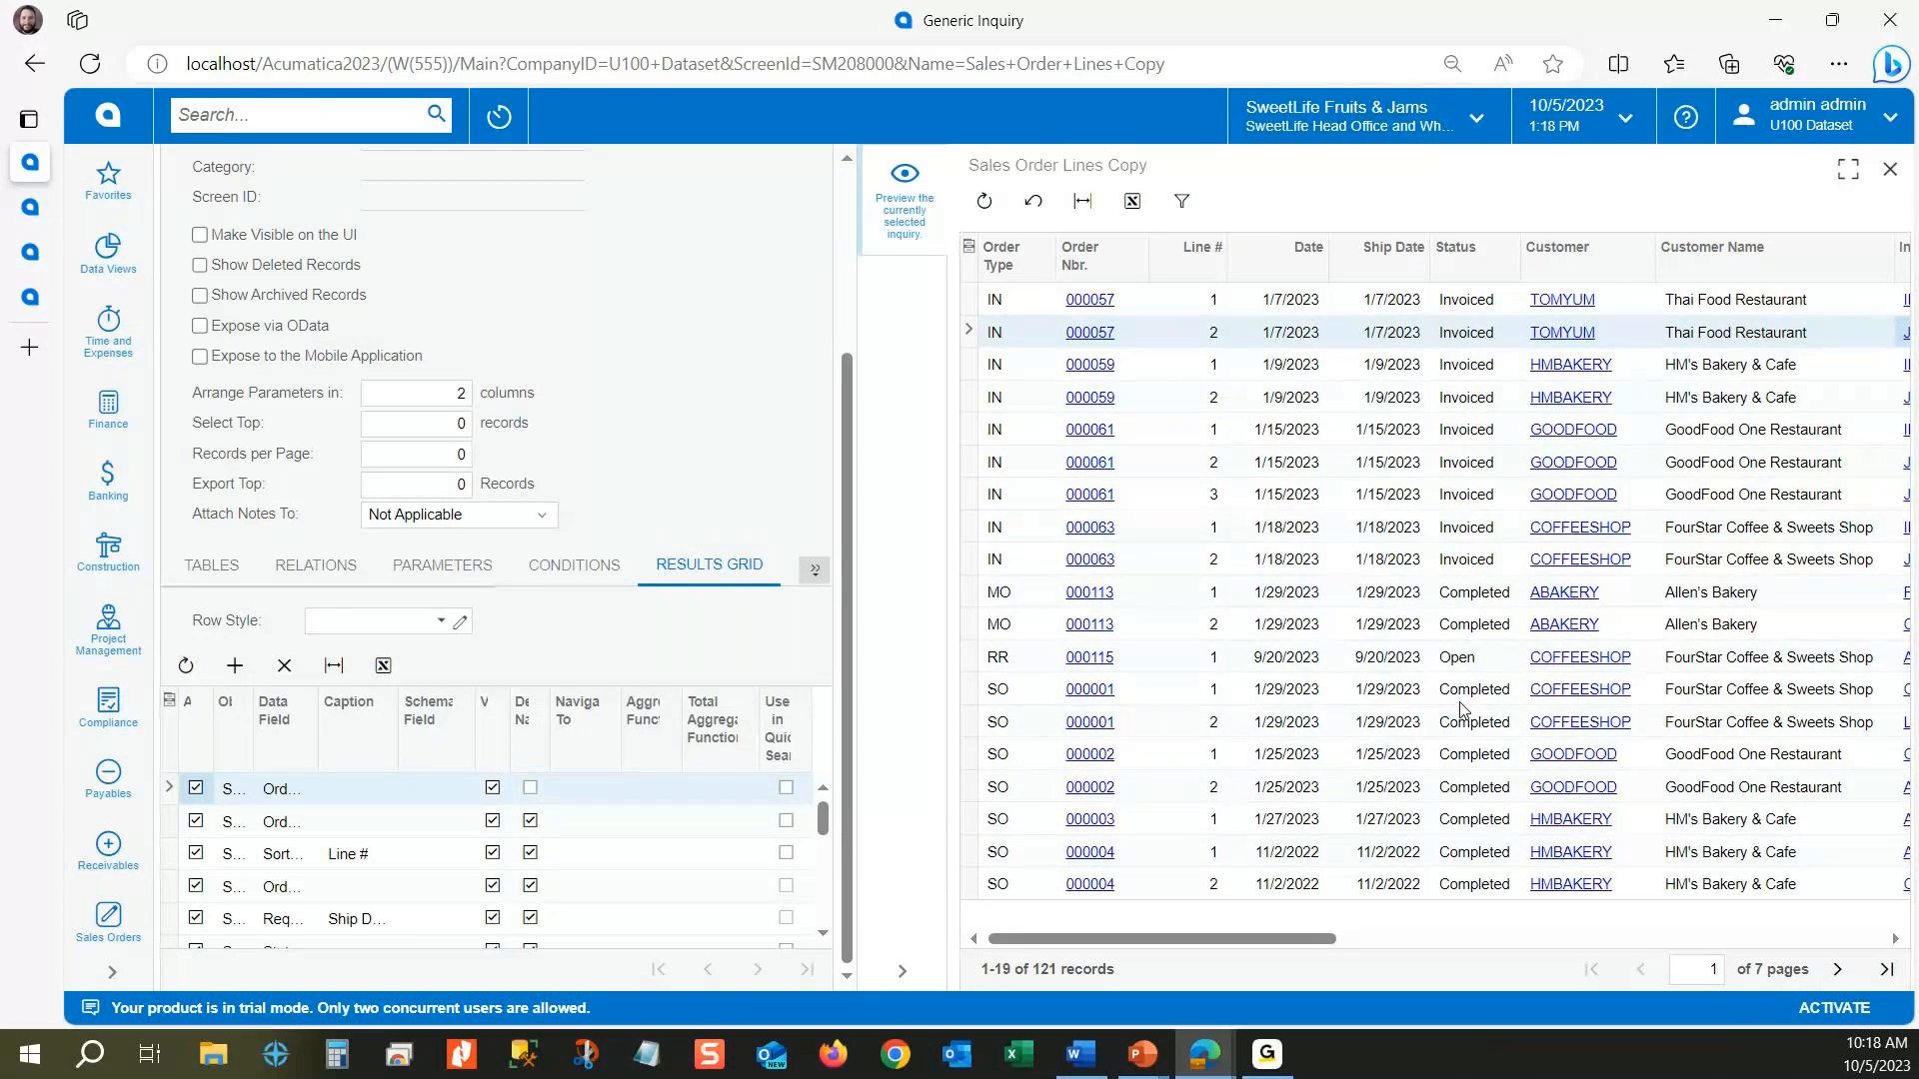
left_click(1464, 599)
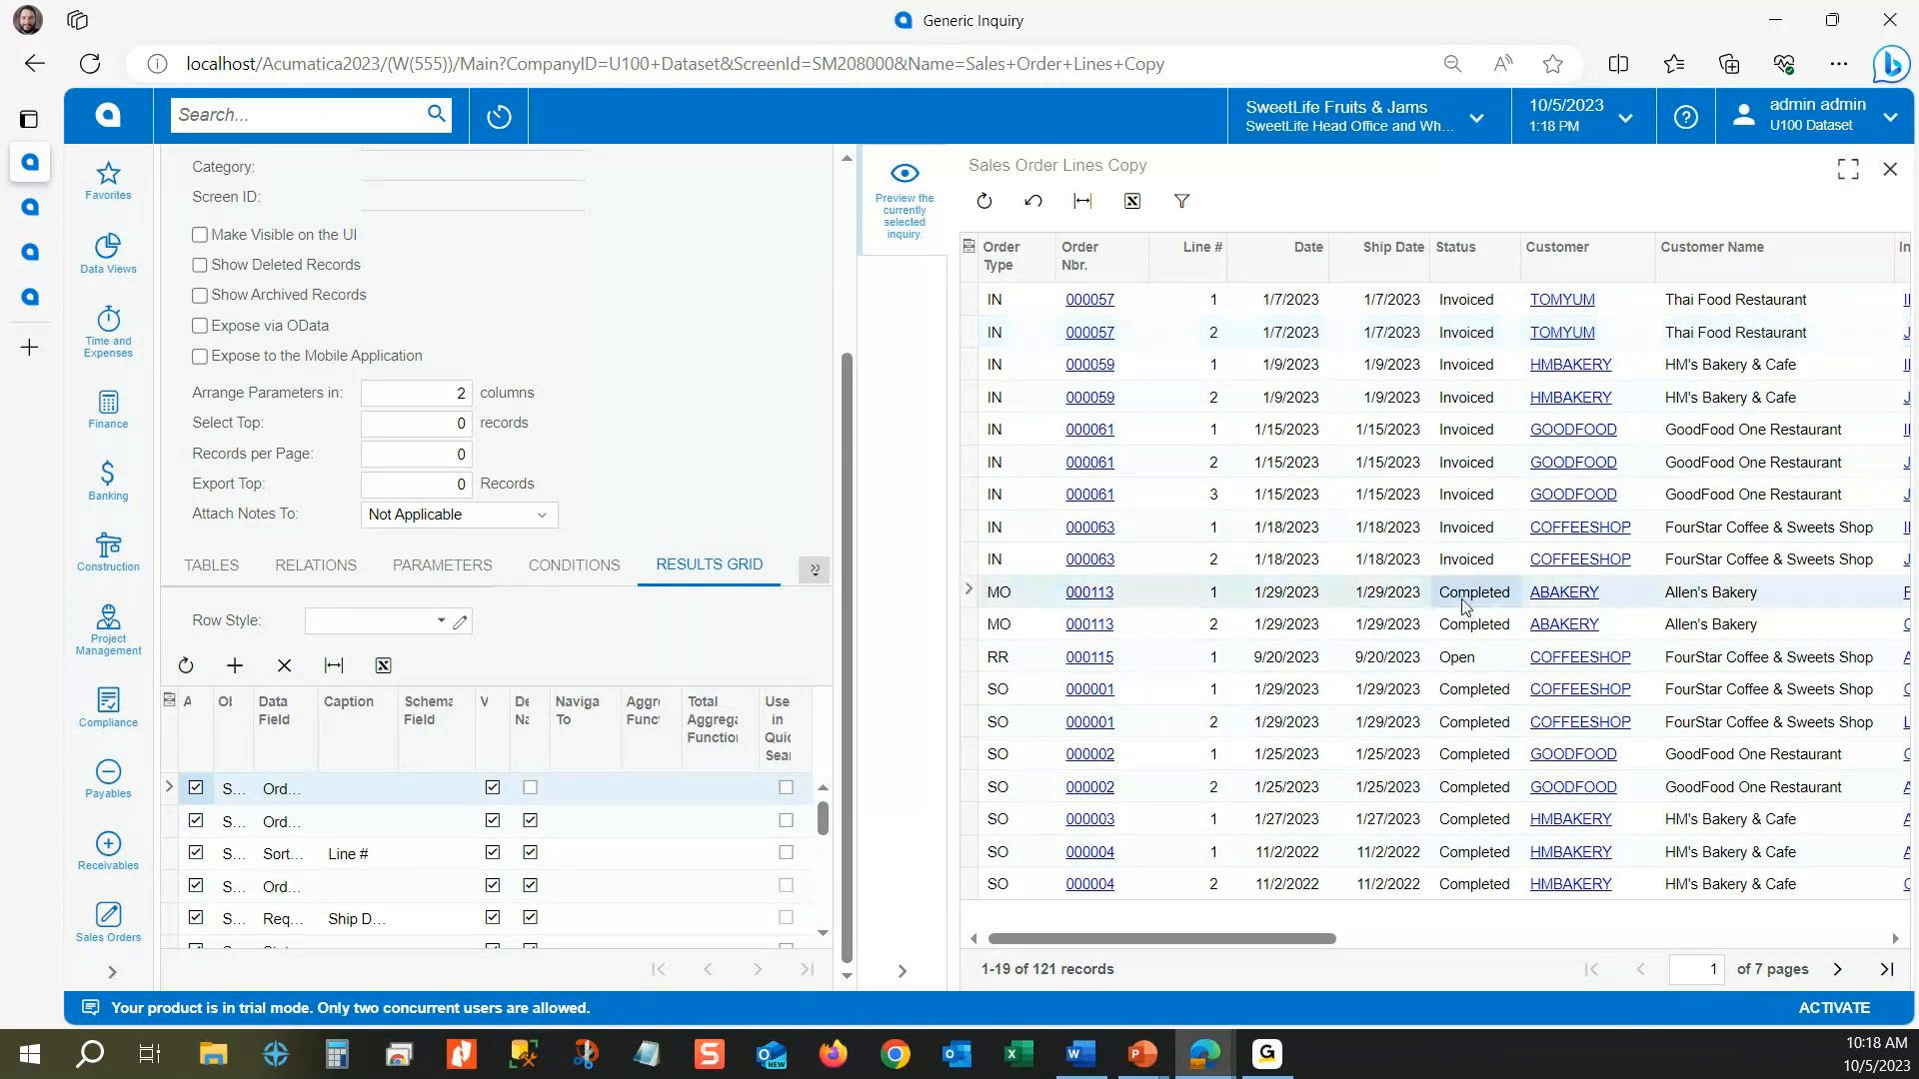
left_click(1457, 723)
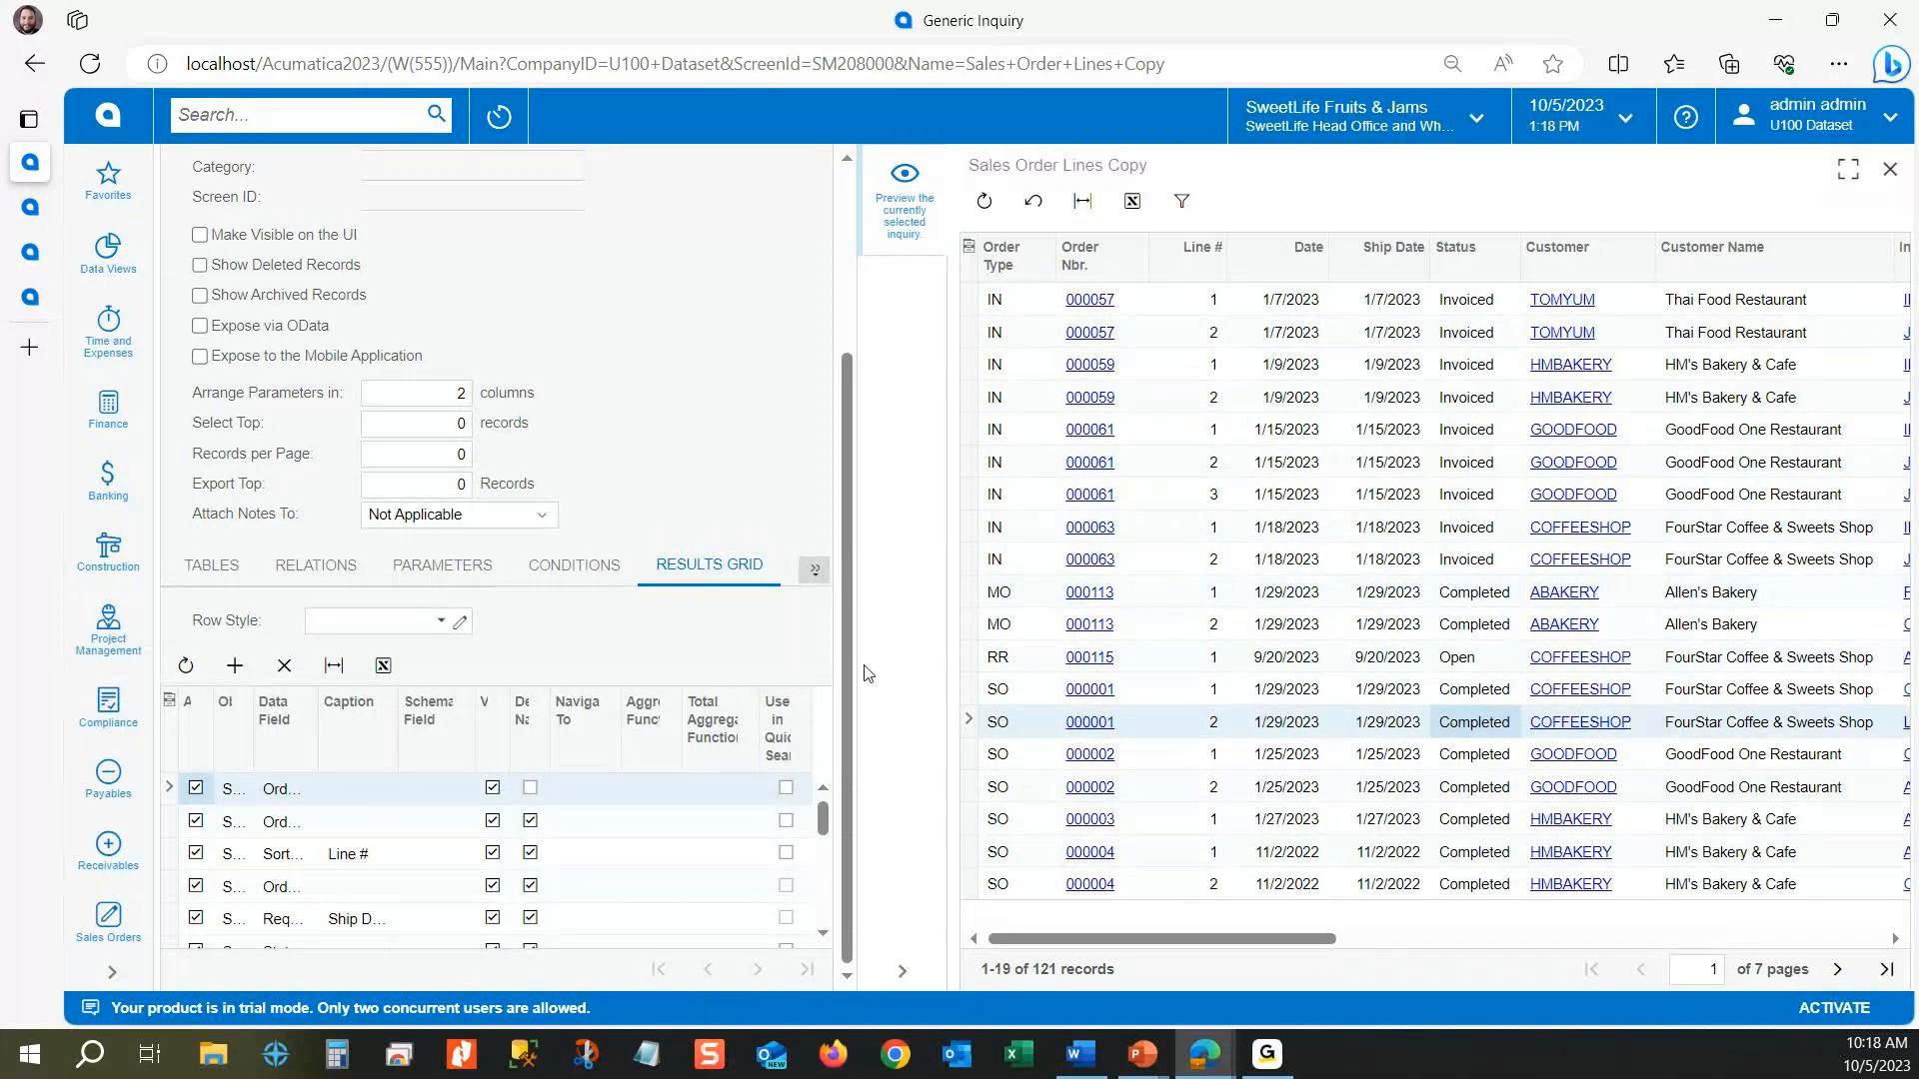
Step: Show the inquiry's conditions and narrow the preview pane so all condition columns fit
left_click(574, 566)
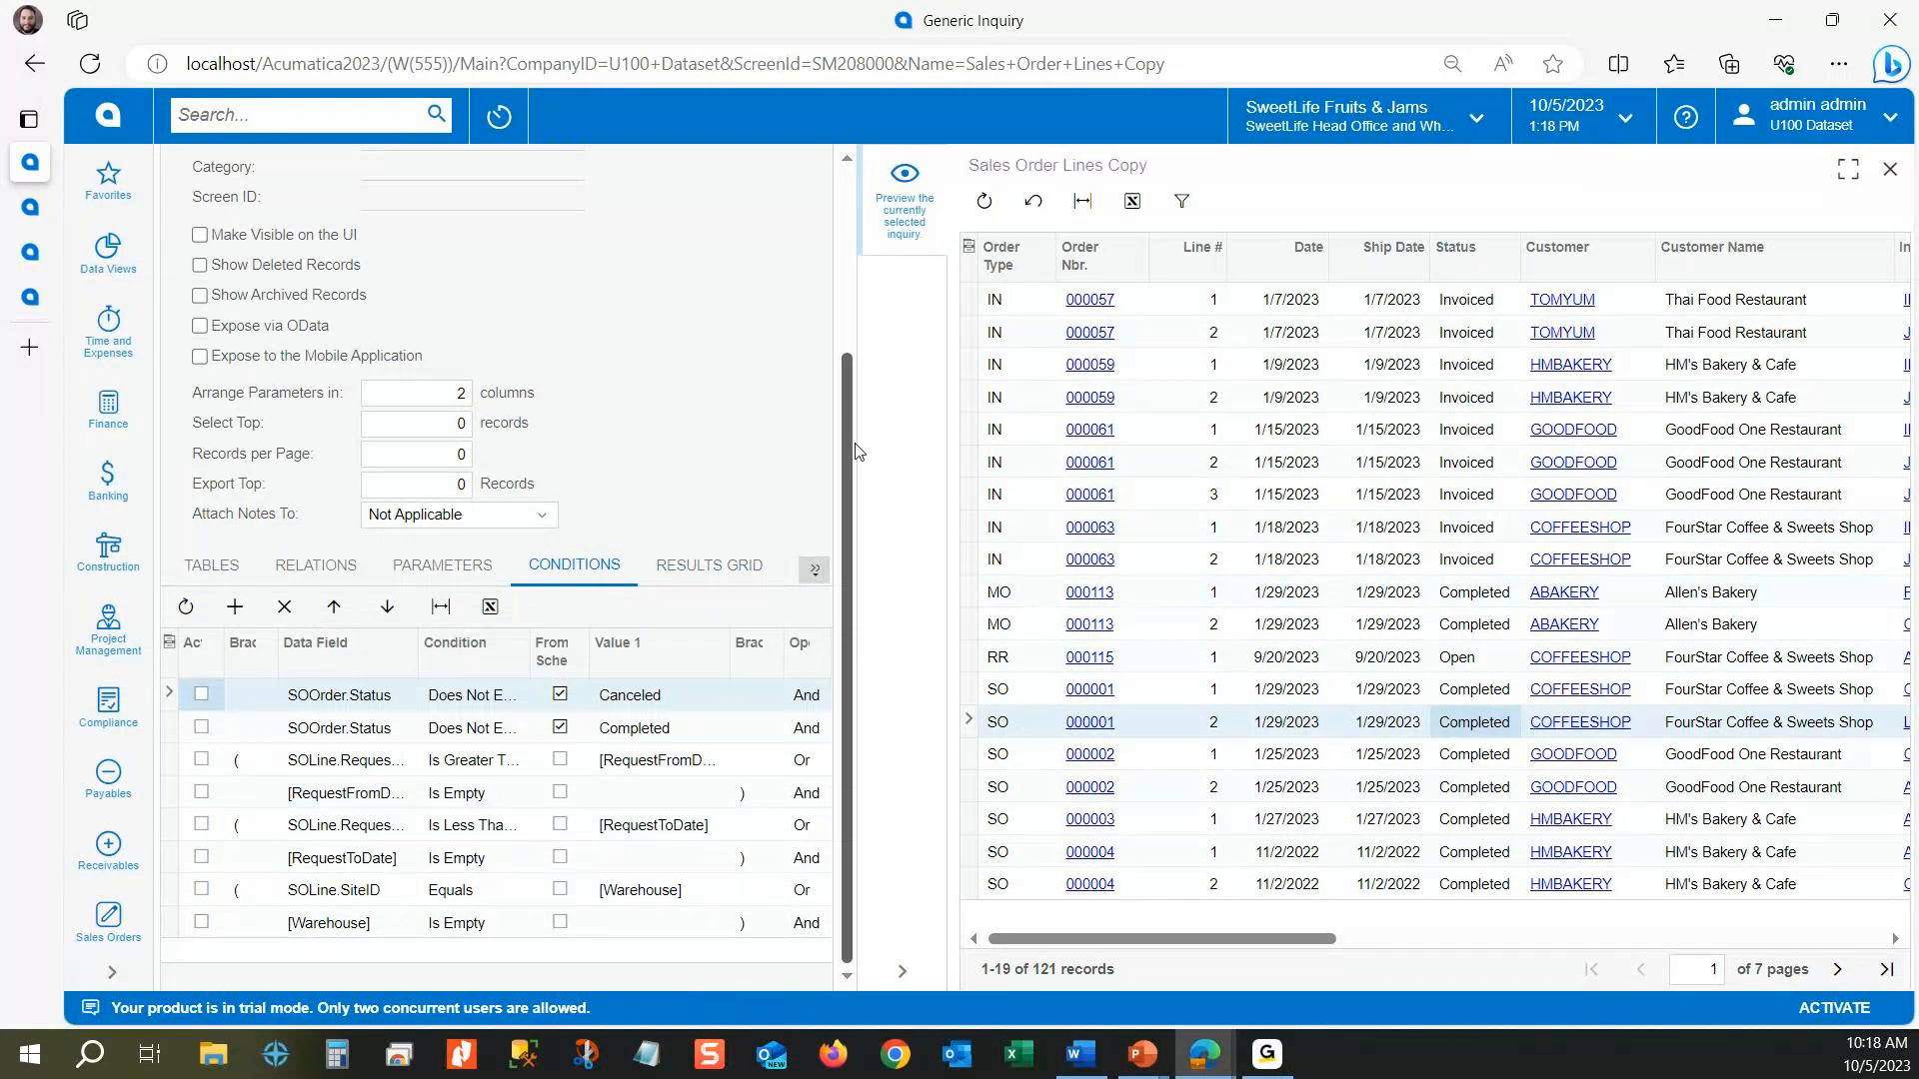
left_click_drag(863, 442, 1406, 483)
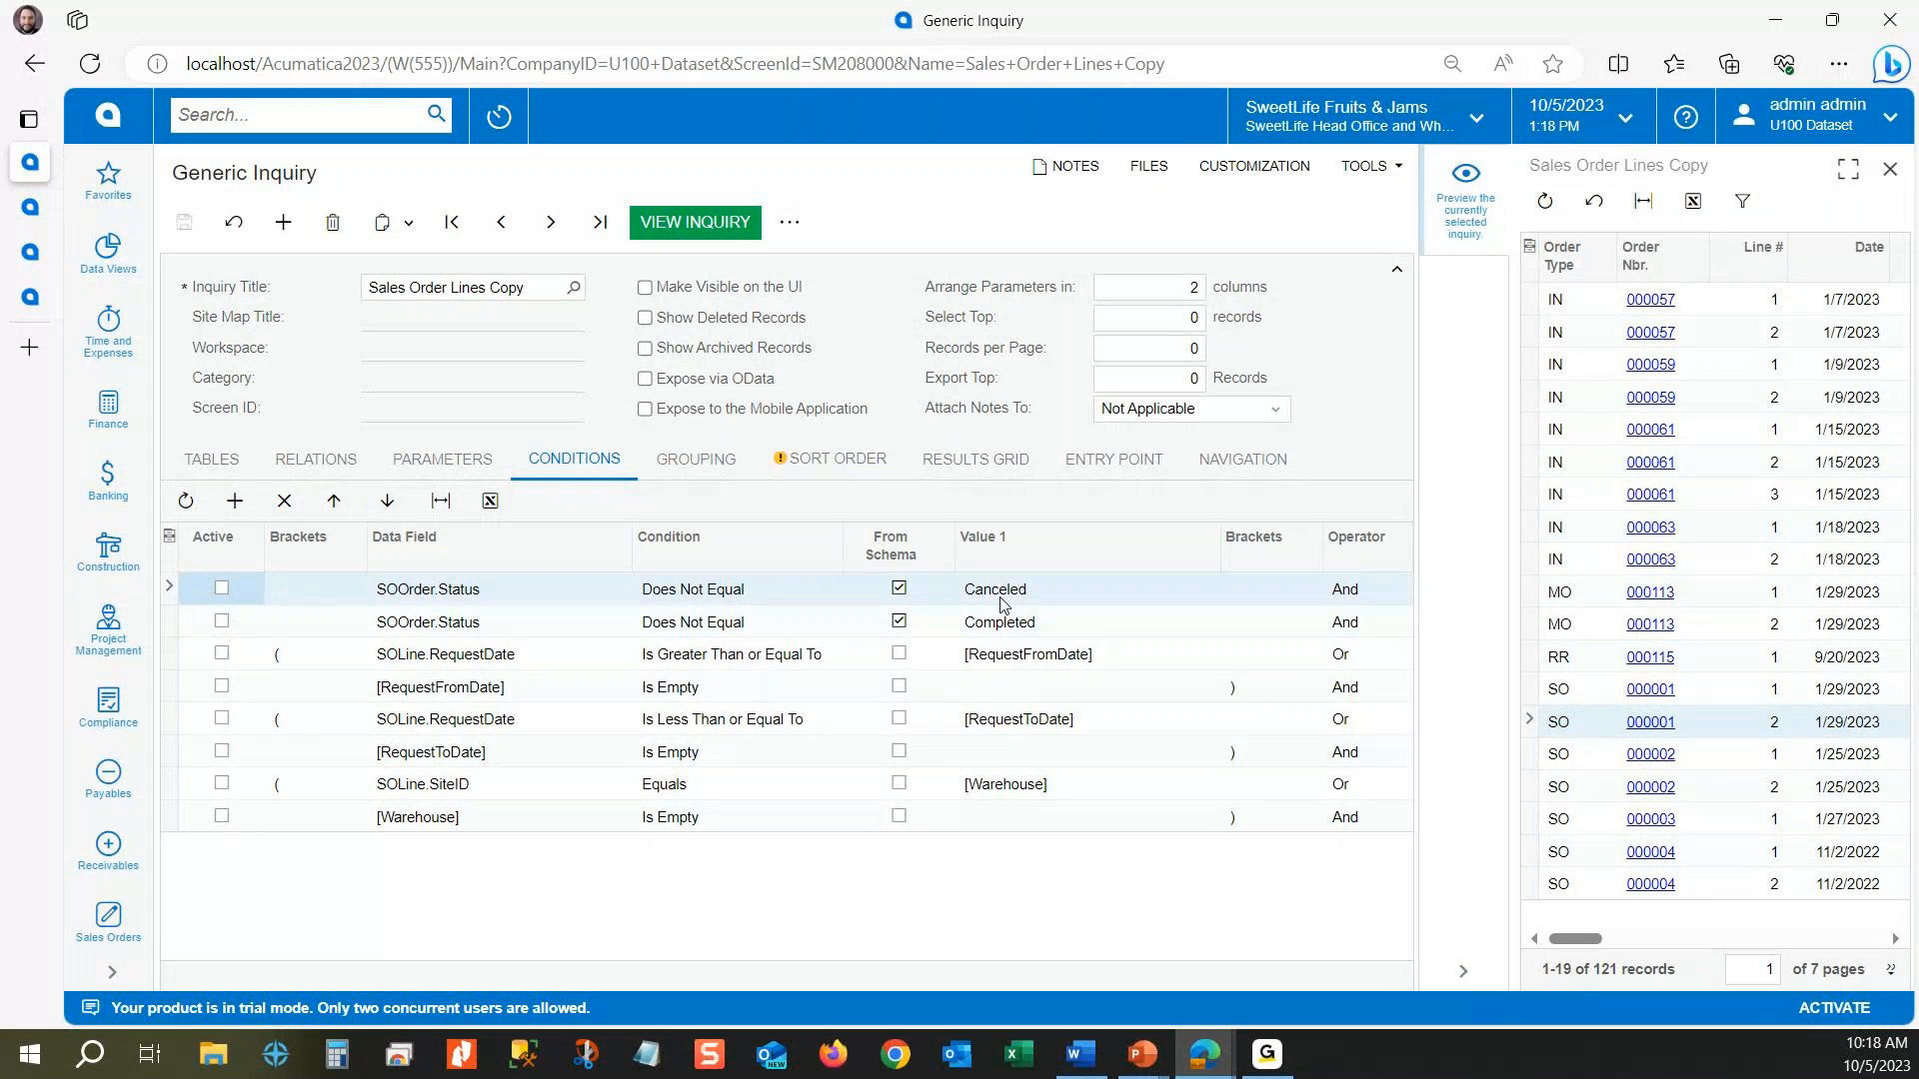
Step: Toggle From Schema off and on for the first SOOrder.Status condition, view the available statuses, and reselect Canceled
left_click(898, 588)
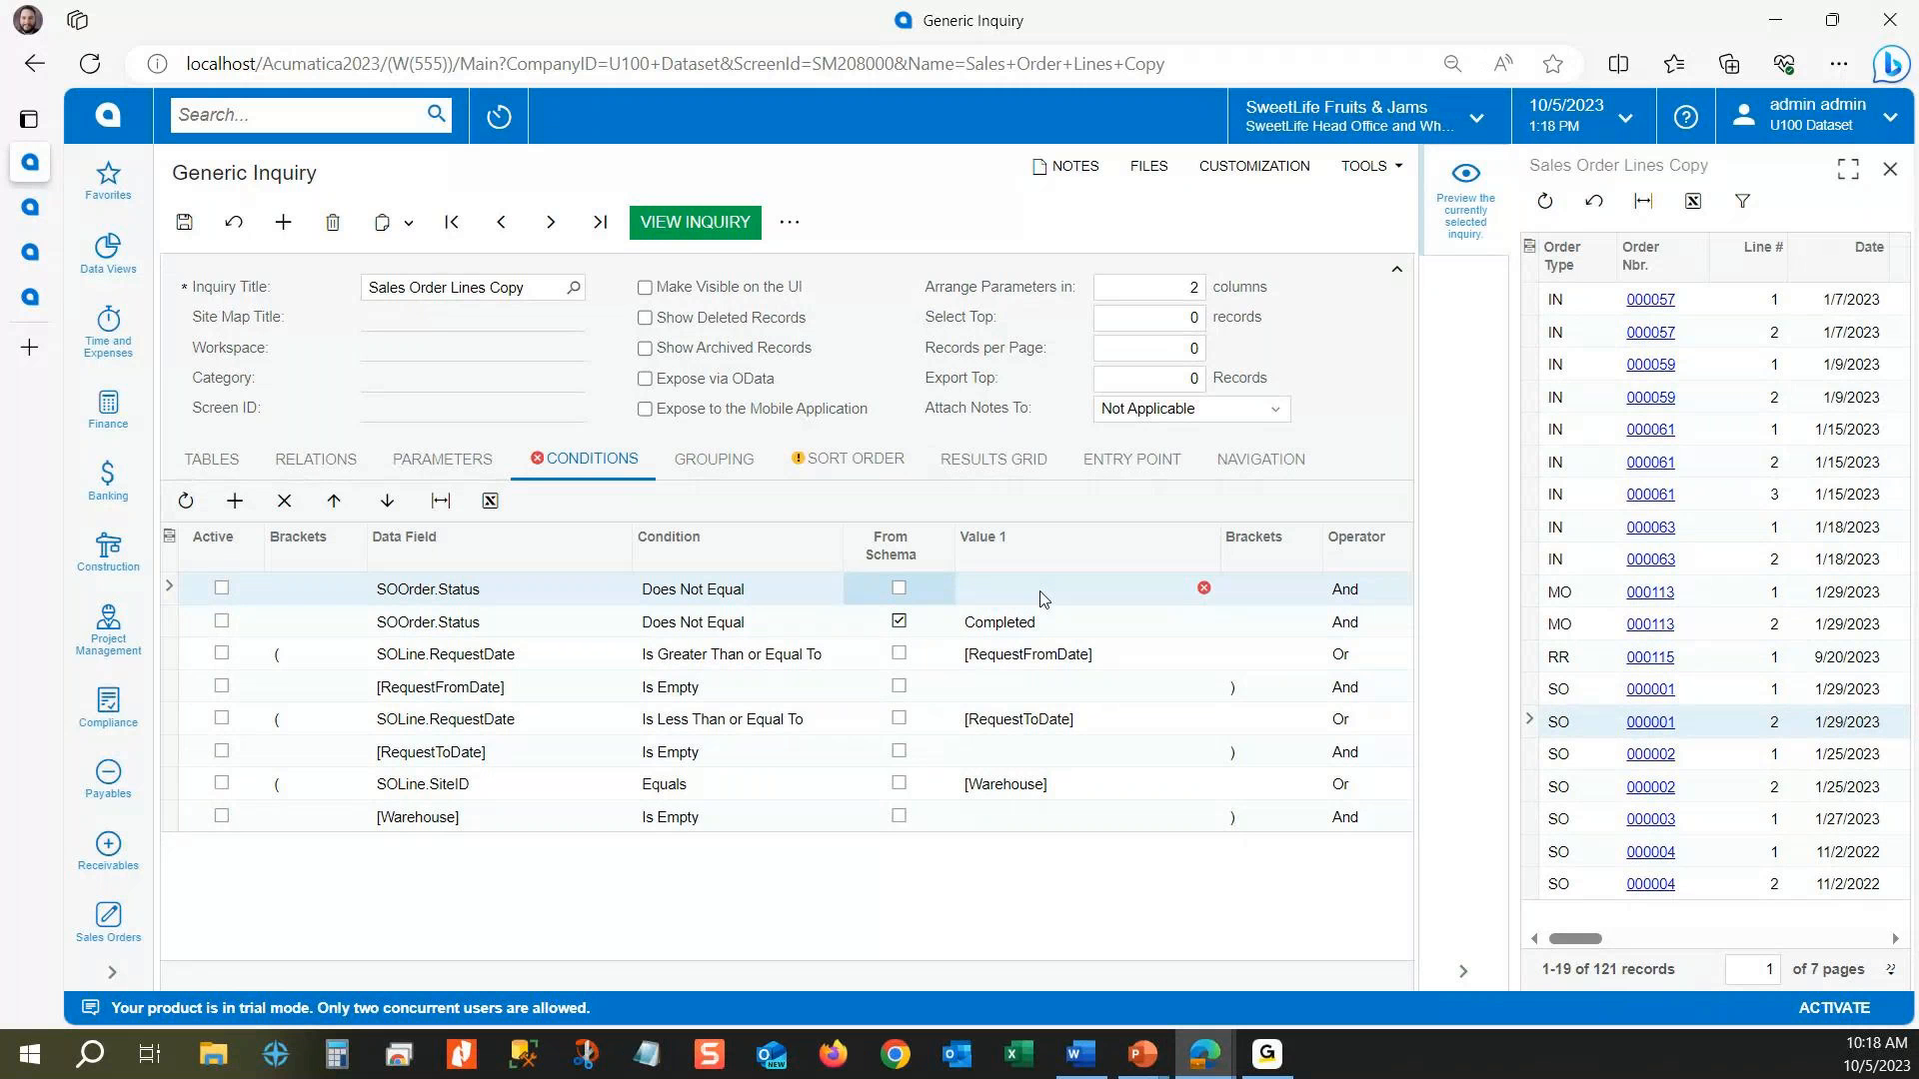
left_click(1041, 593)
left_click(899, 587)
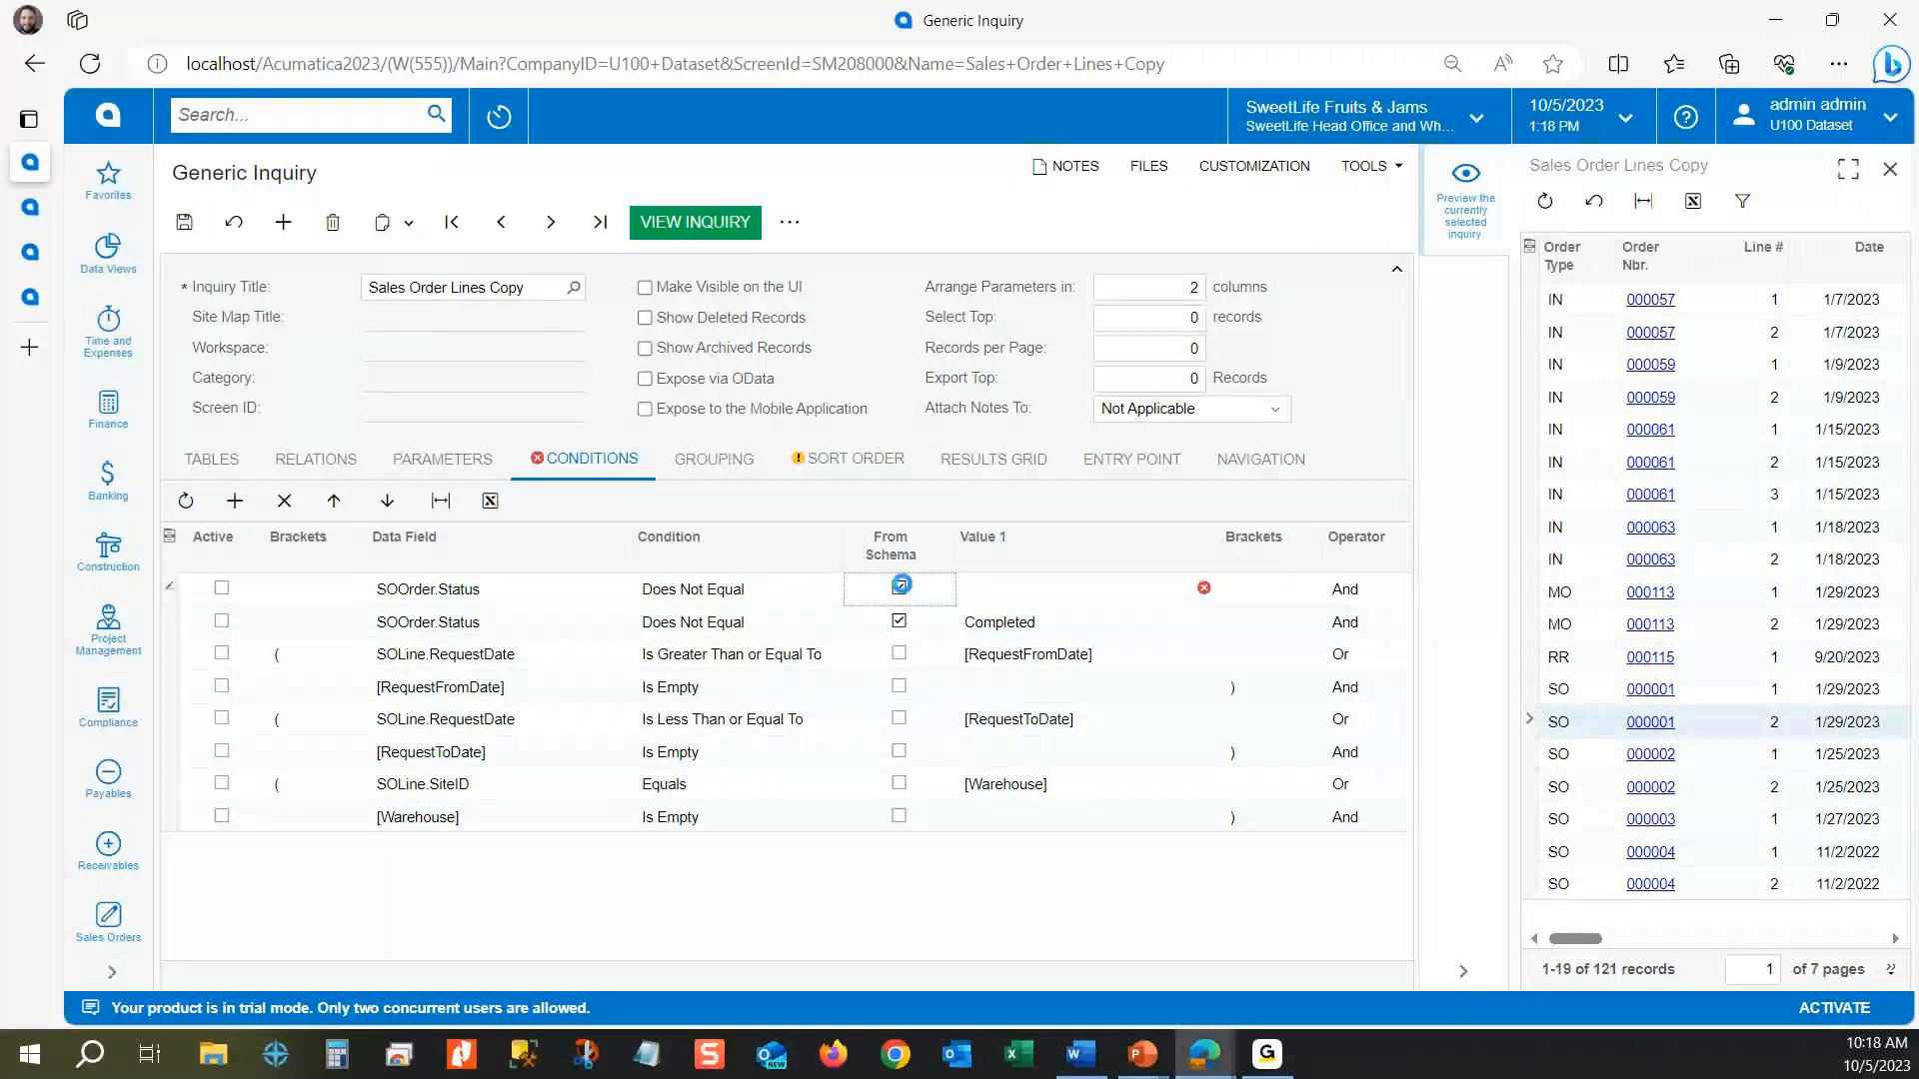
left_click(1150, 595)
left_click(1225, 590)
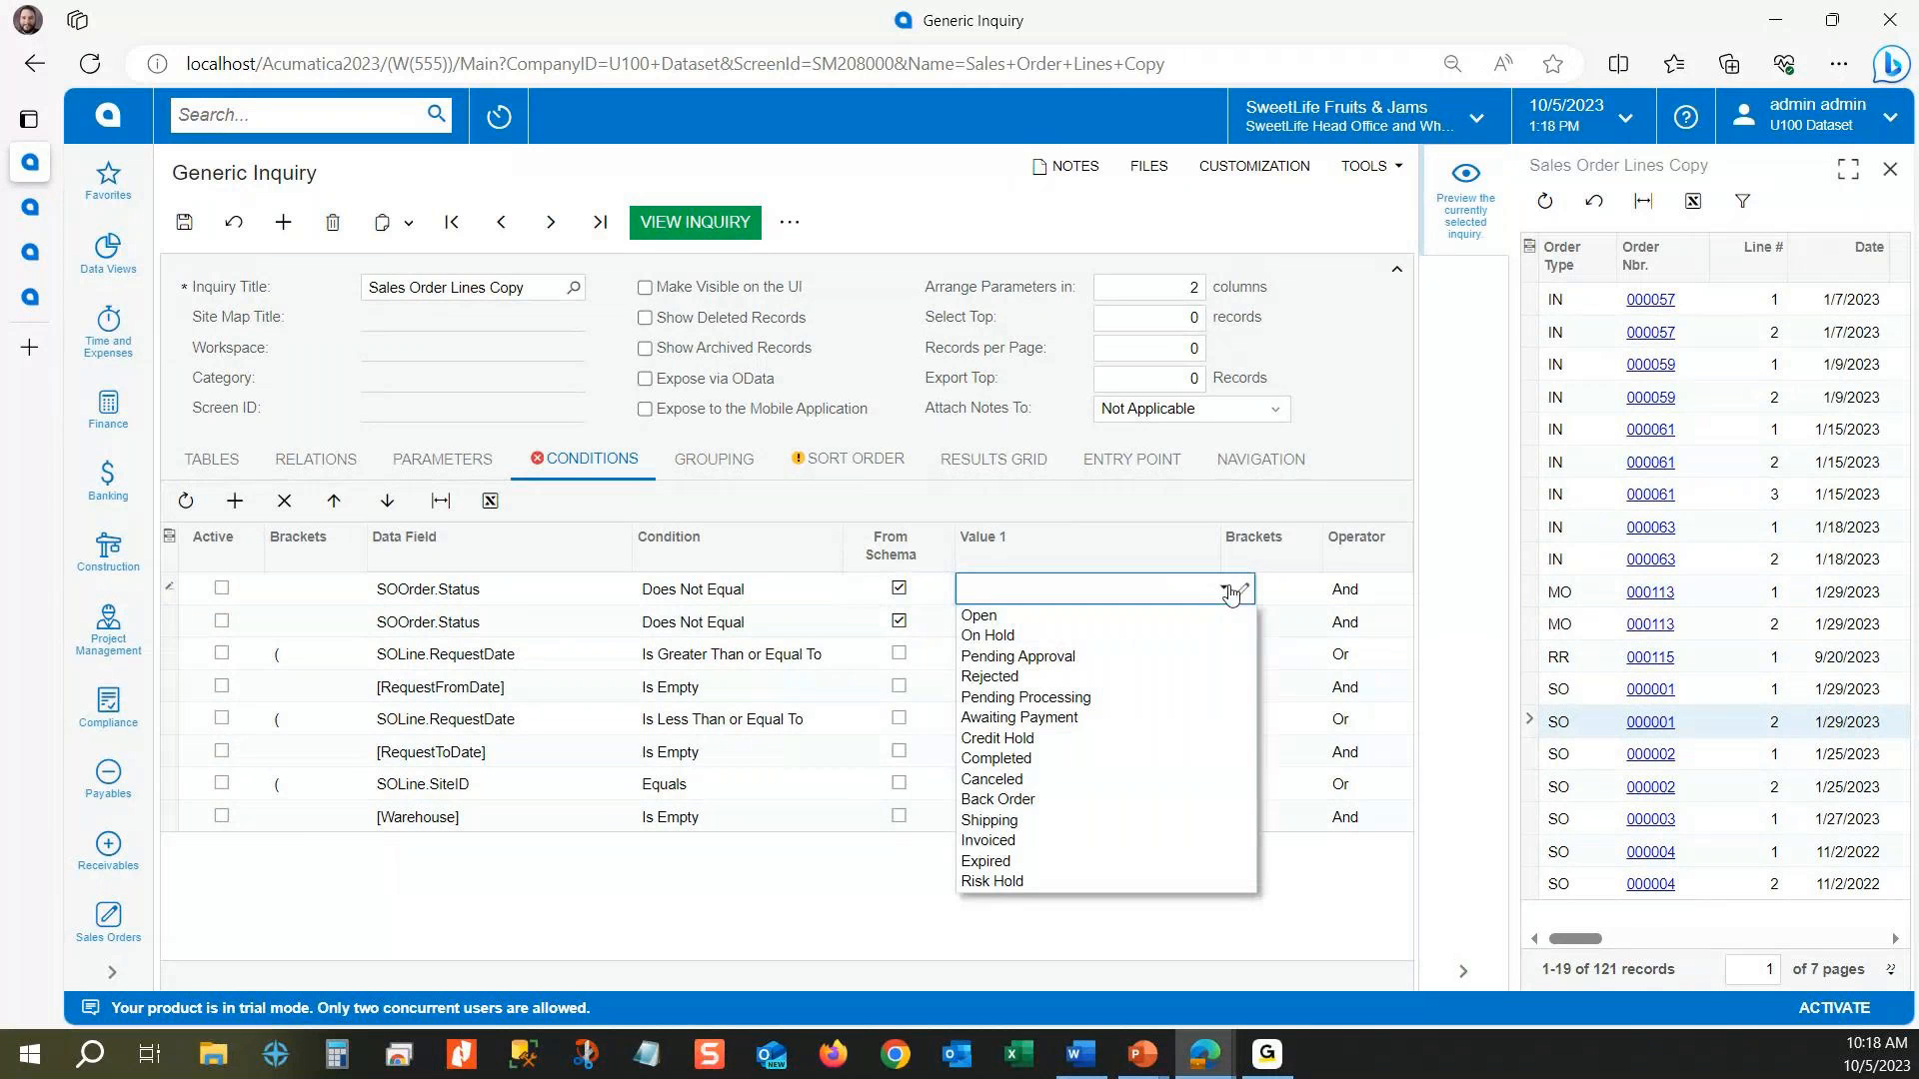
left_click(1020, 550)
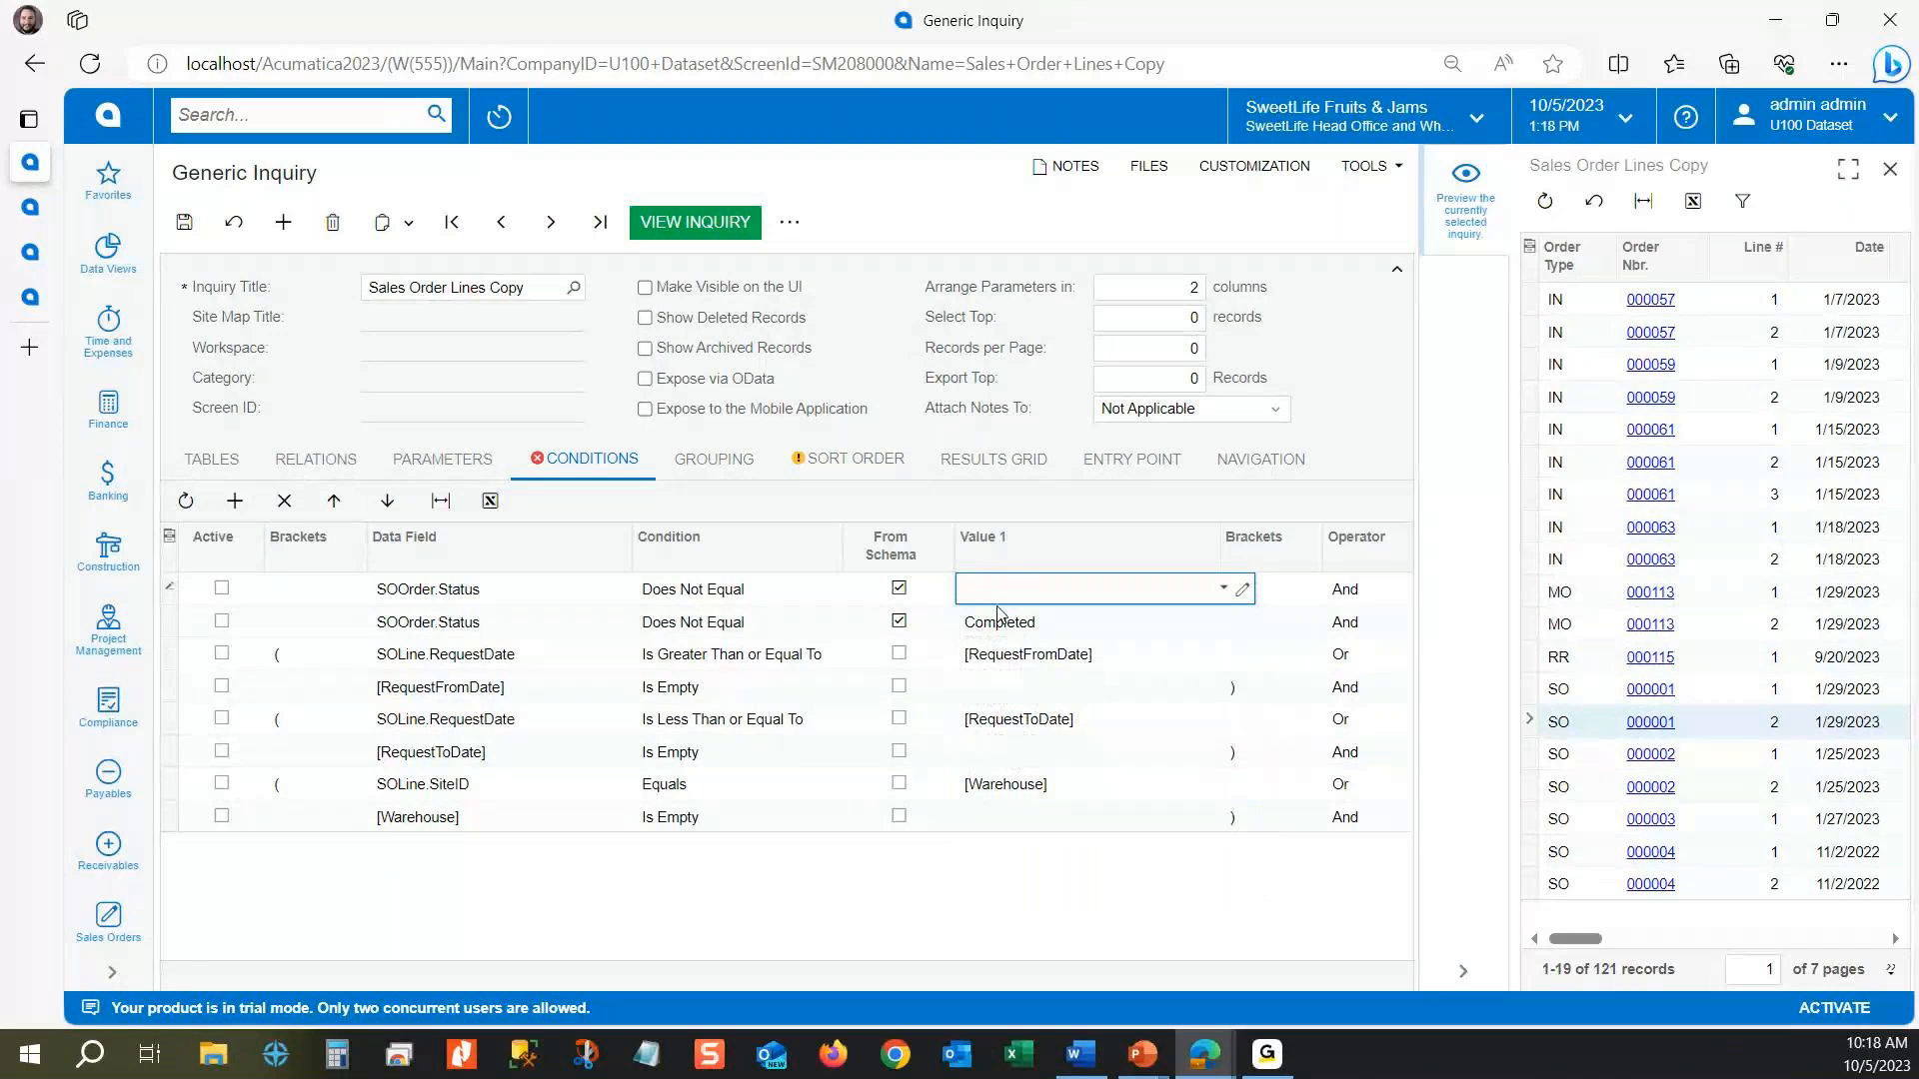
left_click(1223, 591)
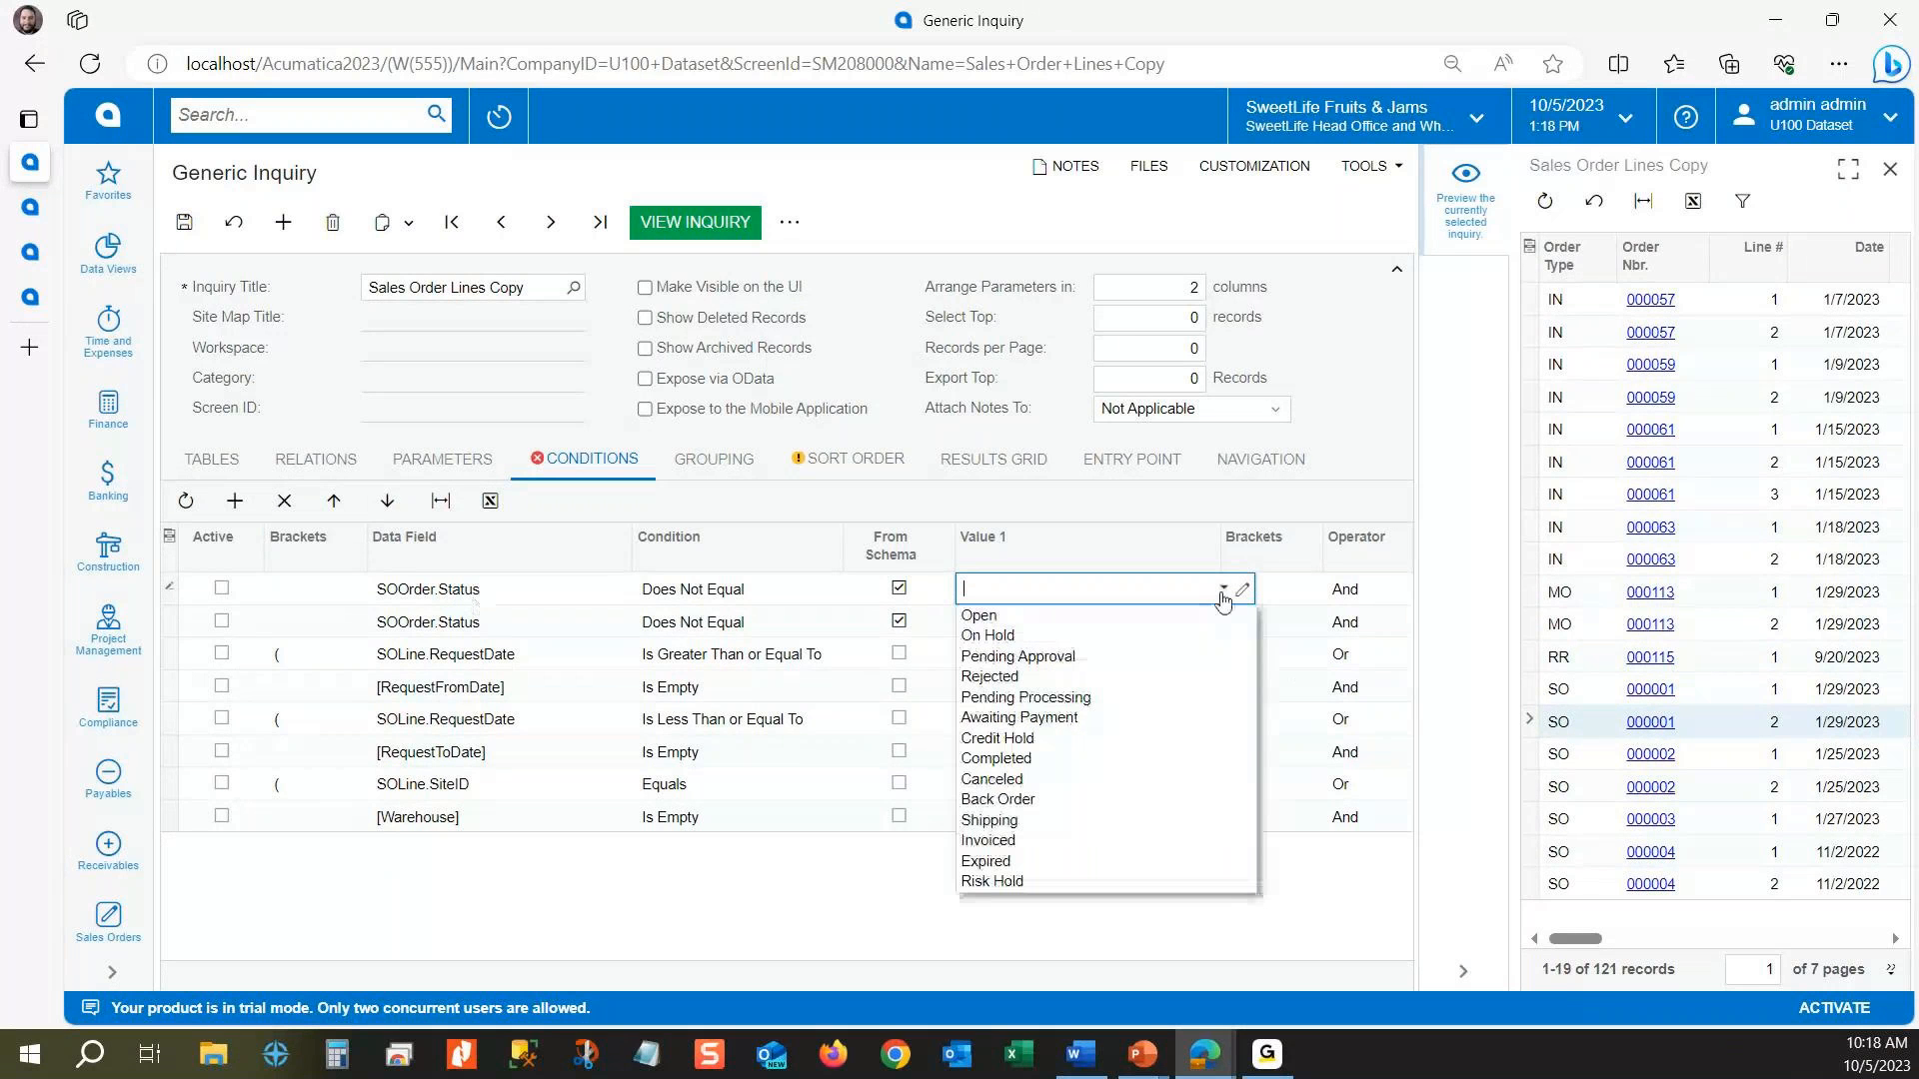
left_click(1080, 781)
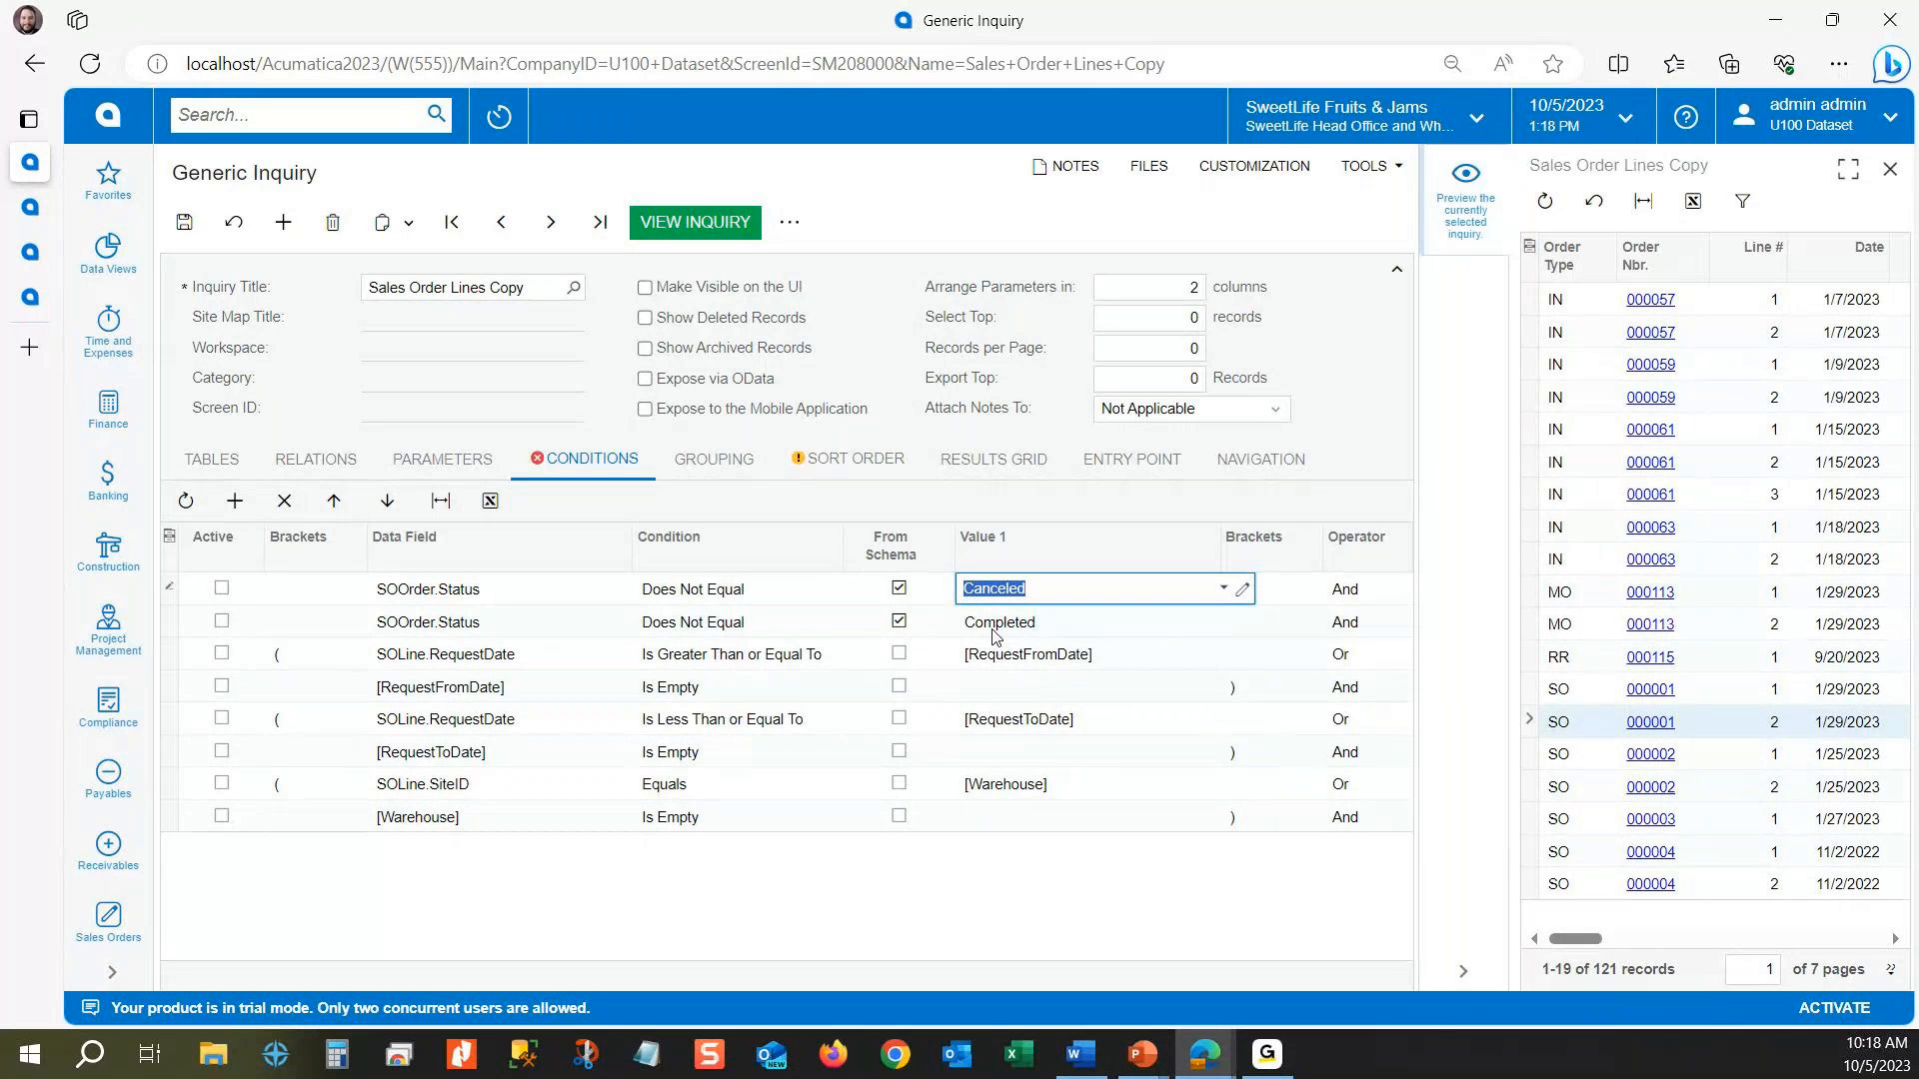
Step: Activate the two SOOrder.Status conditions that exclude Canceled and Completed orders, and save the inquiry
left_click(223, 590)
left_click(223, 620)
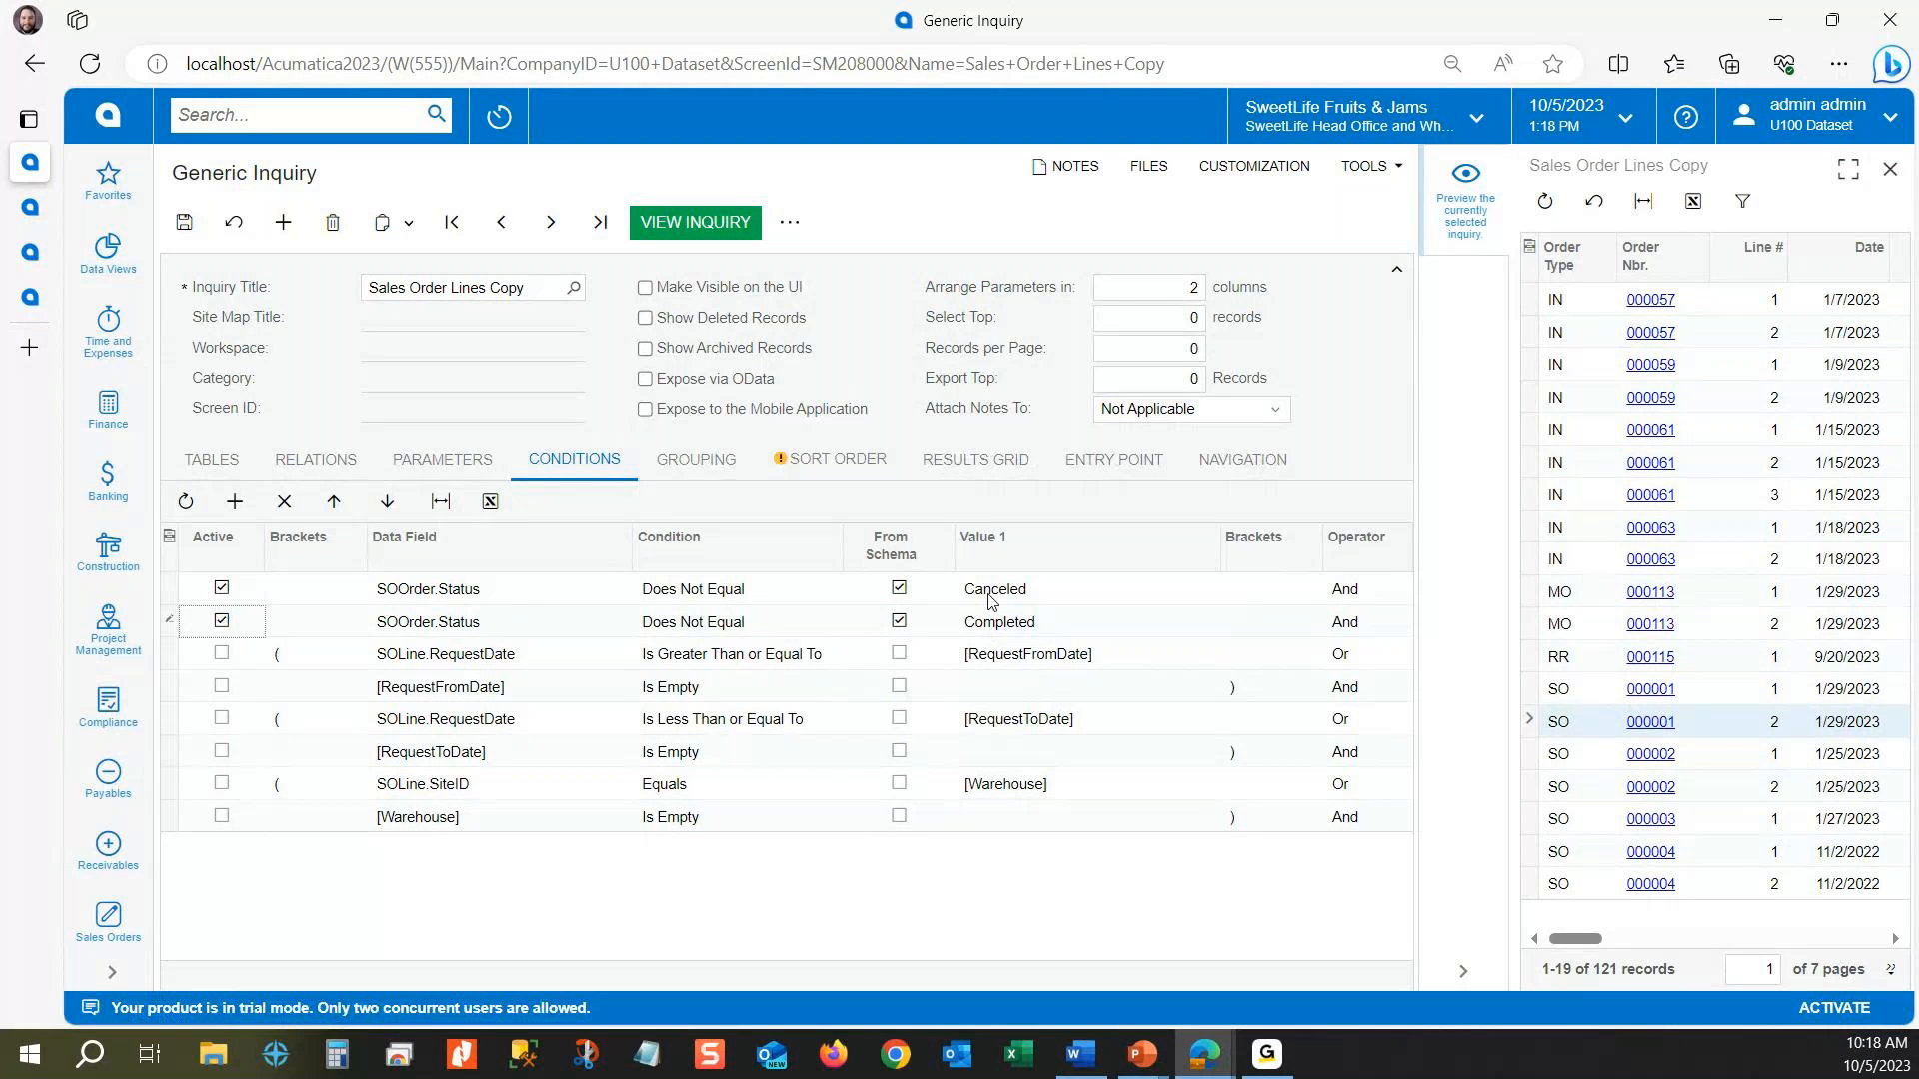
left_click_drag(1572, 943, 1614, 946)
left_click(1754, 719)
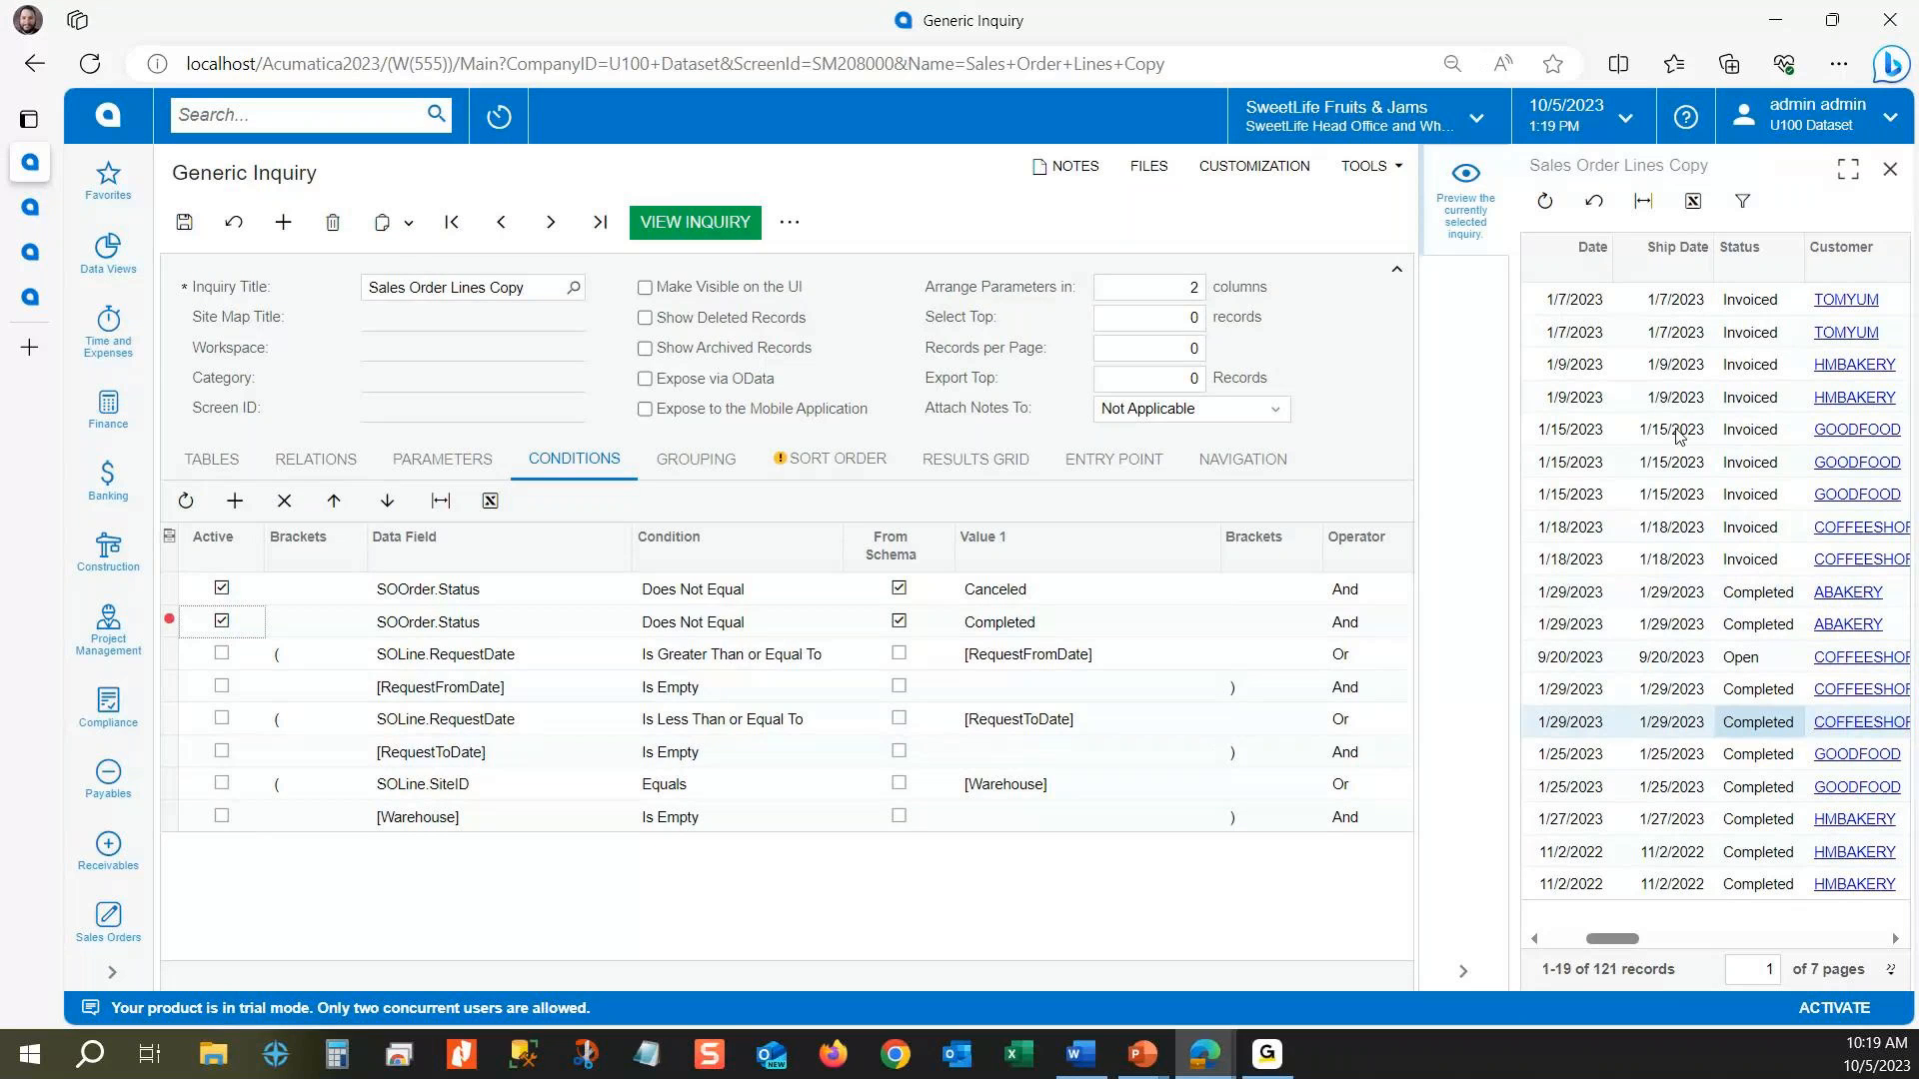
key("ctrl+s")
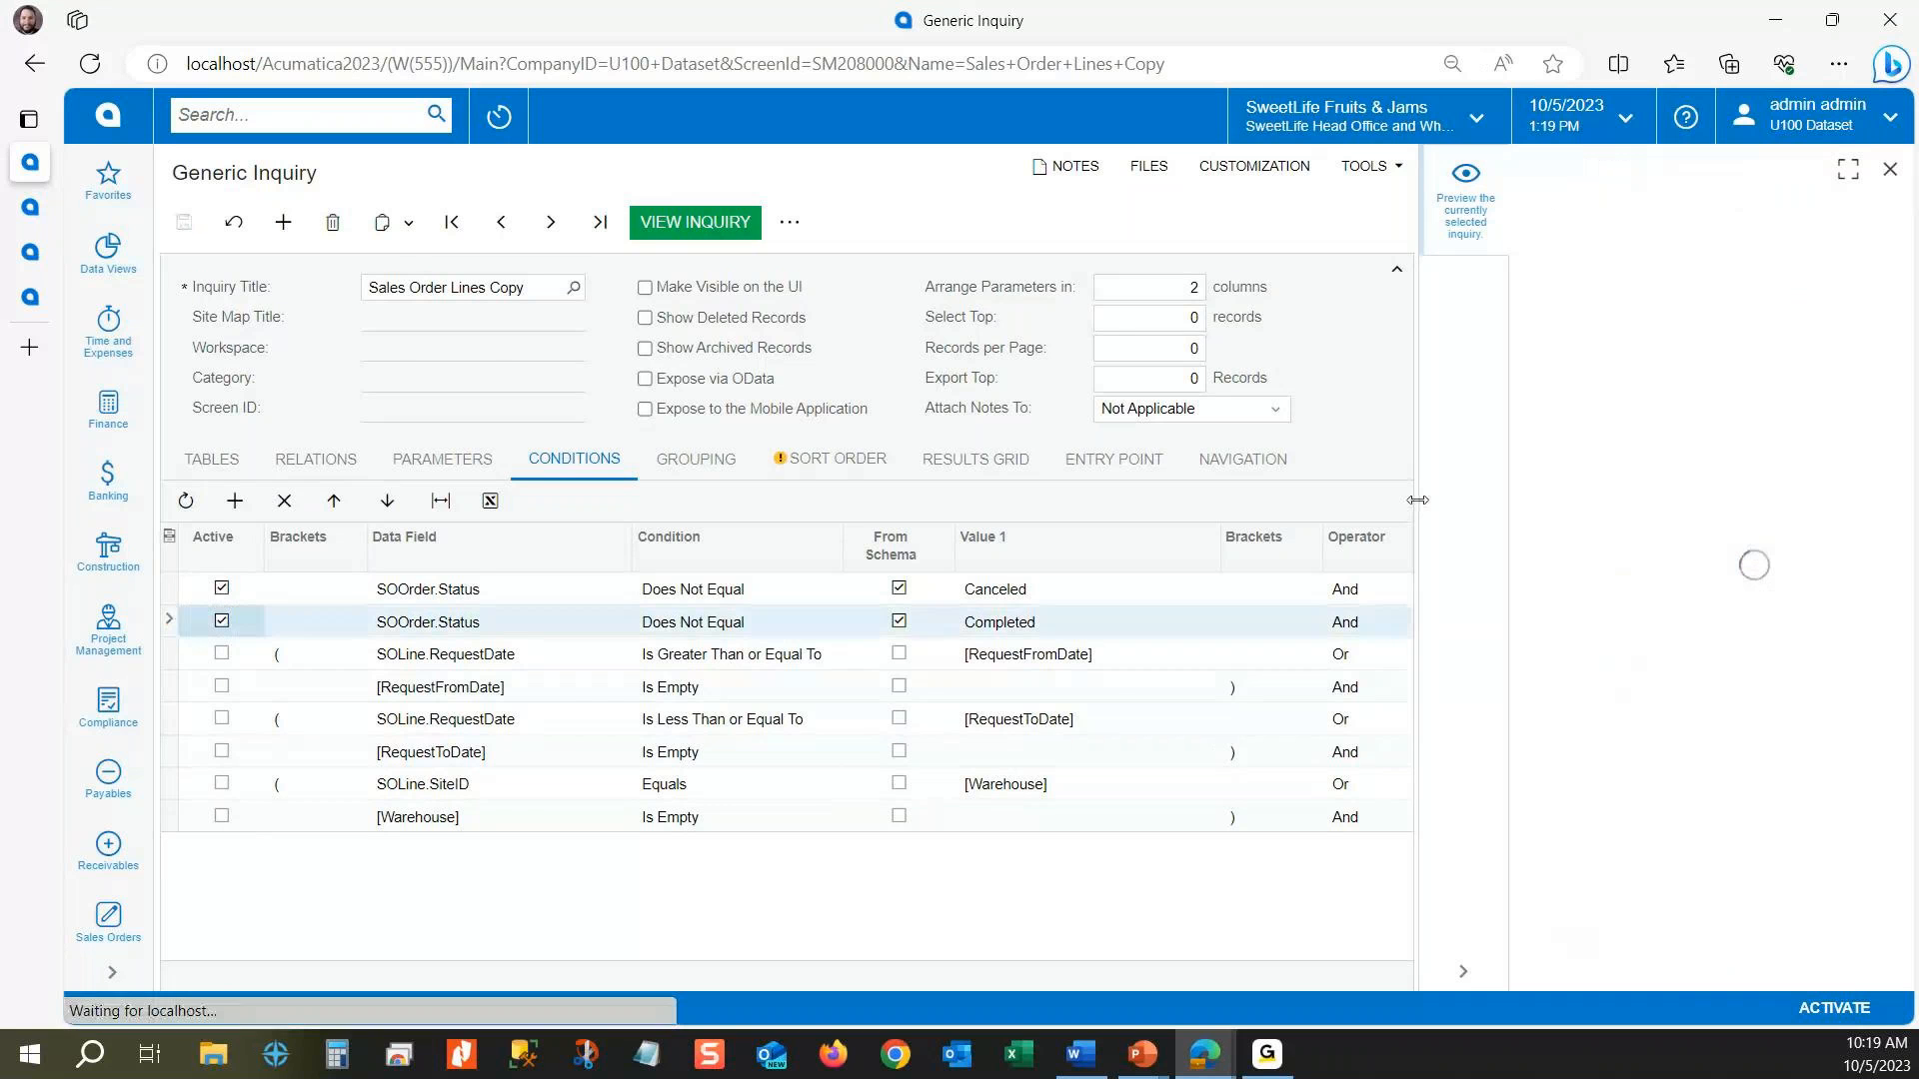
left_click_drag(1417, 500, 1343, 500)
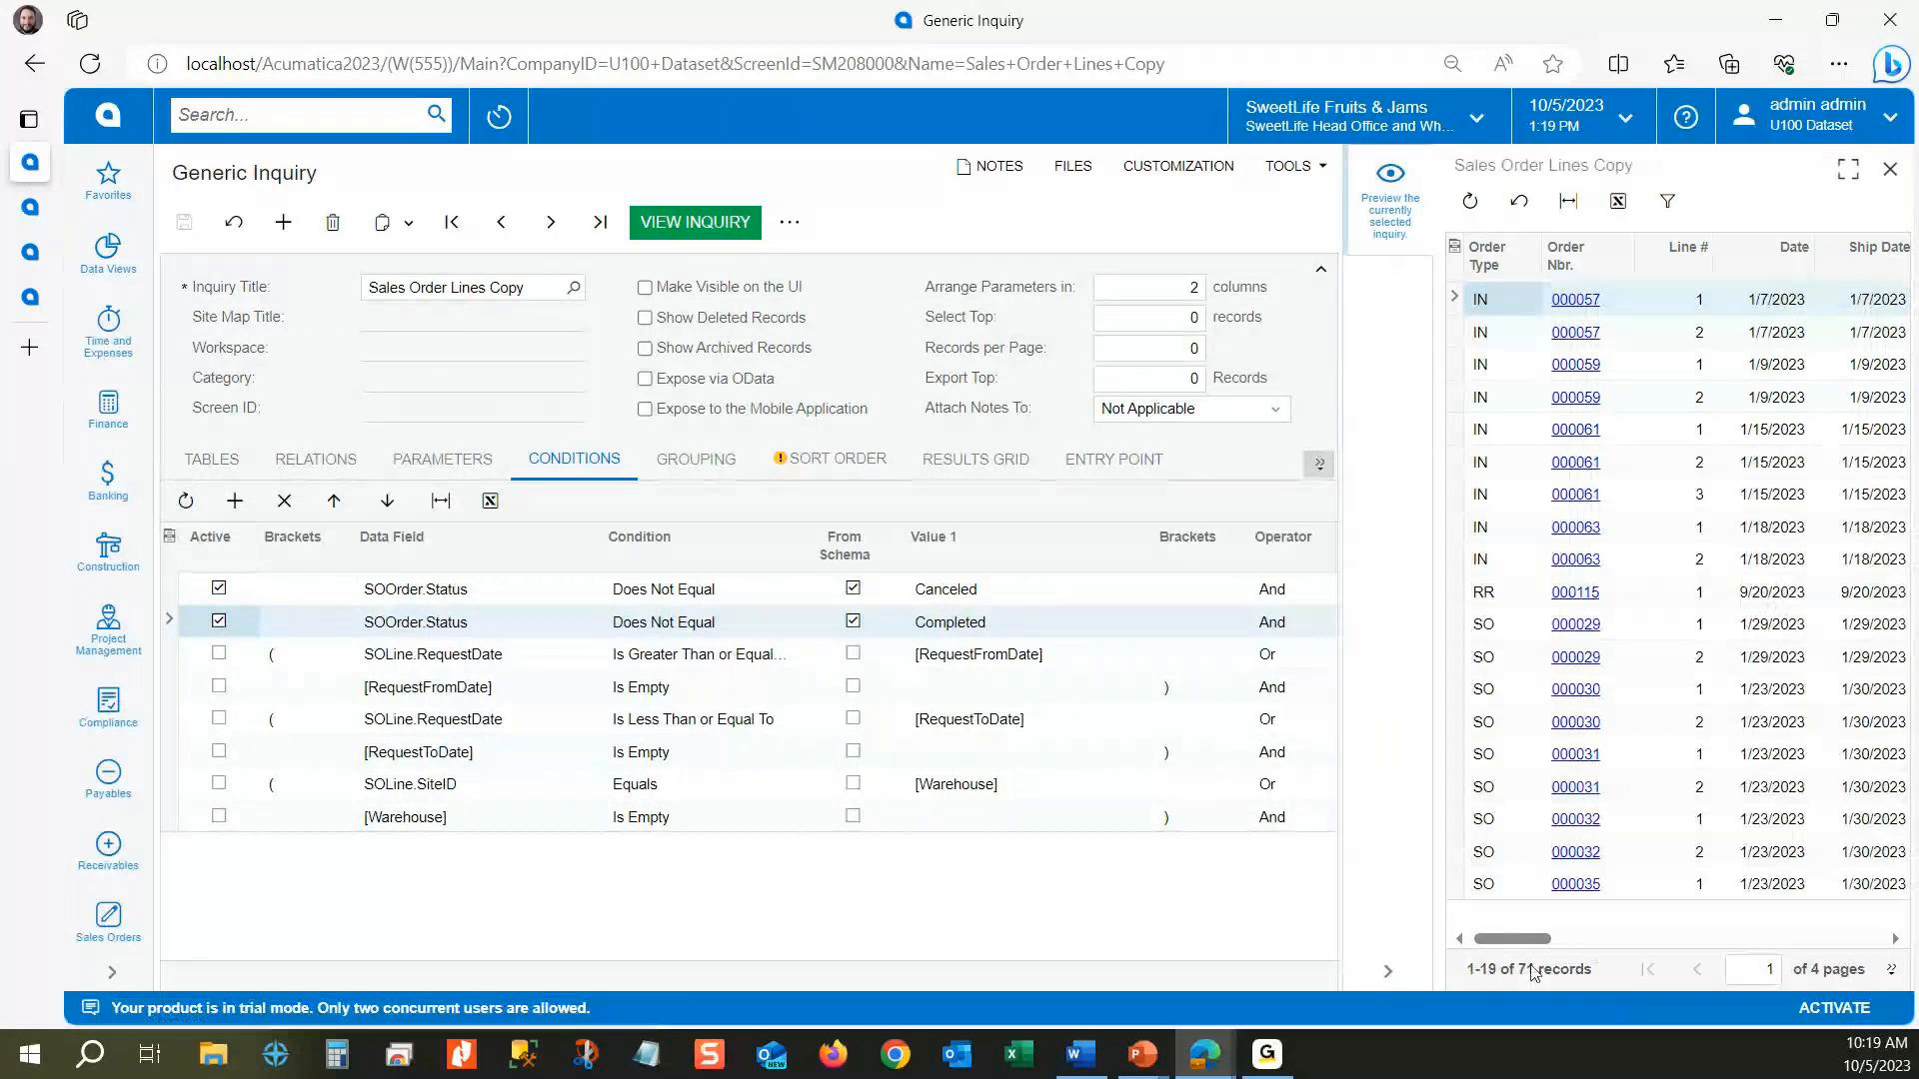
scroll(1731, 684, "right", 3)
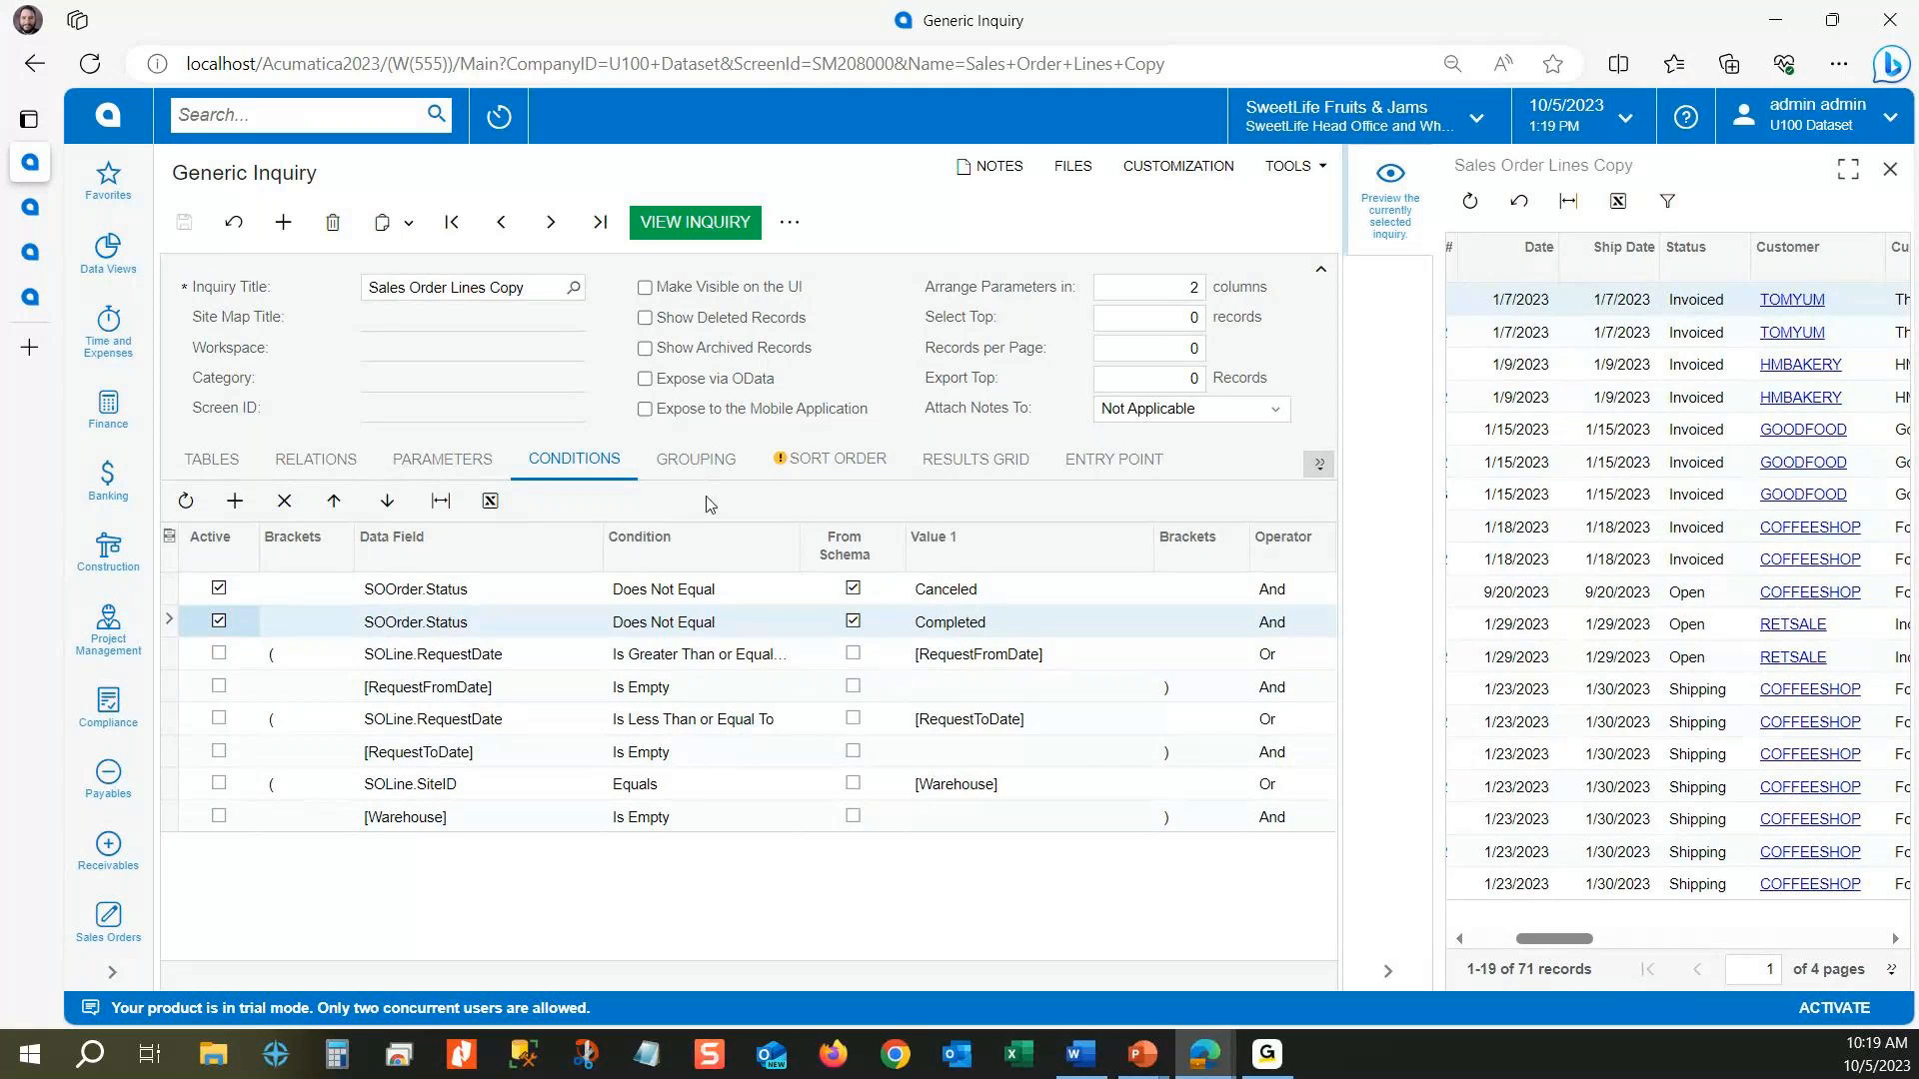
Step: Activate the RequestFromDate and RequestToDate parameters and check the default value of the Ship Date From parameter
left_click(469, 471)
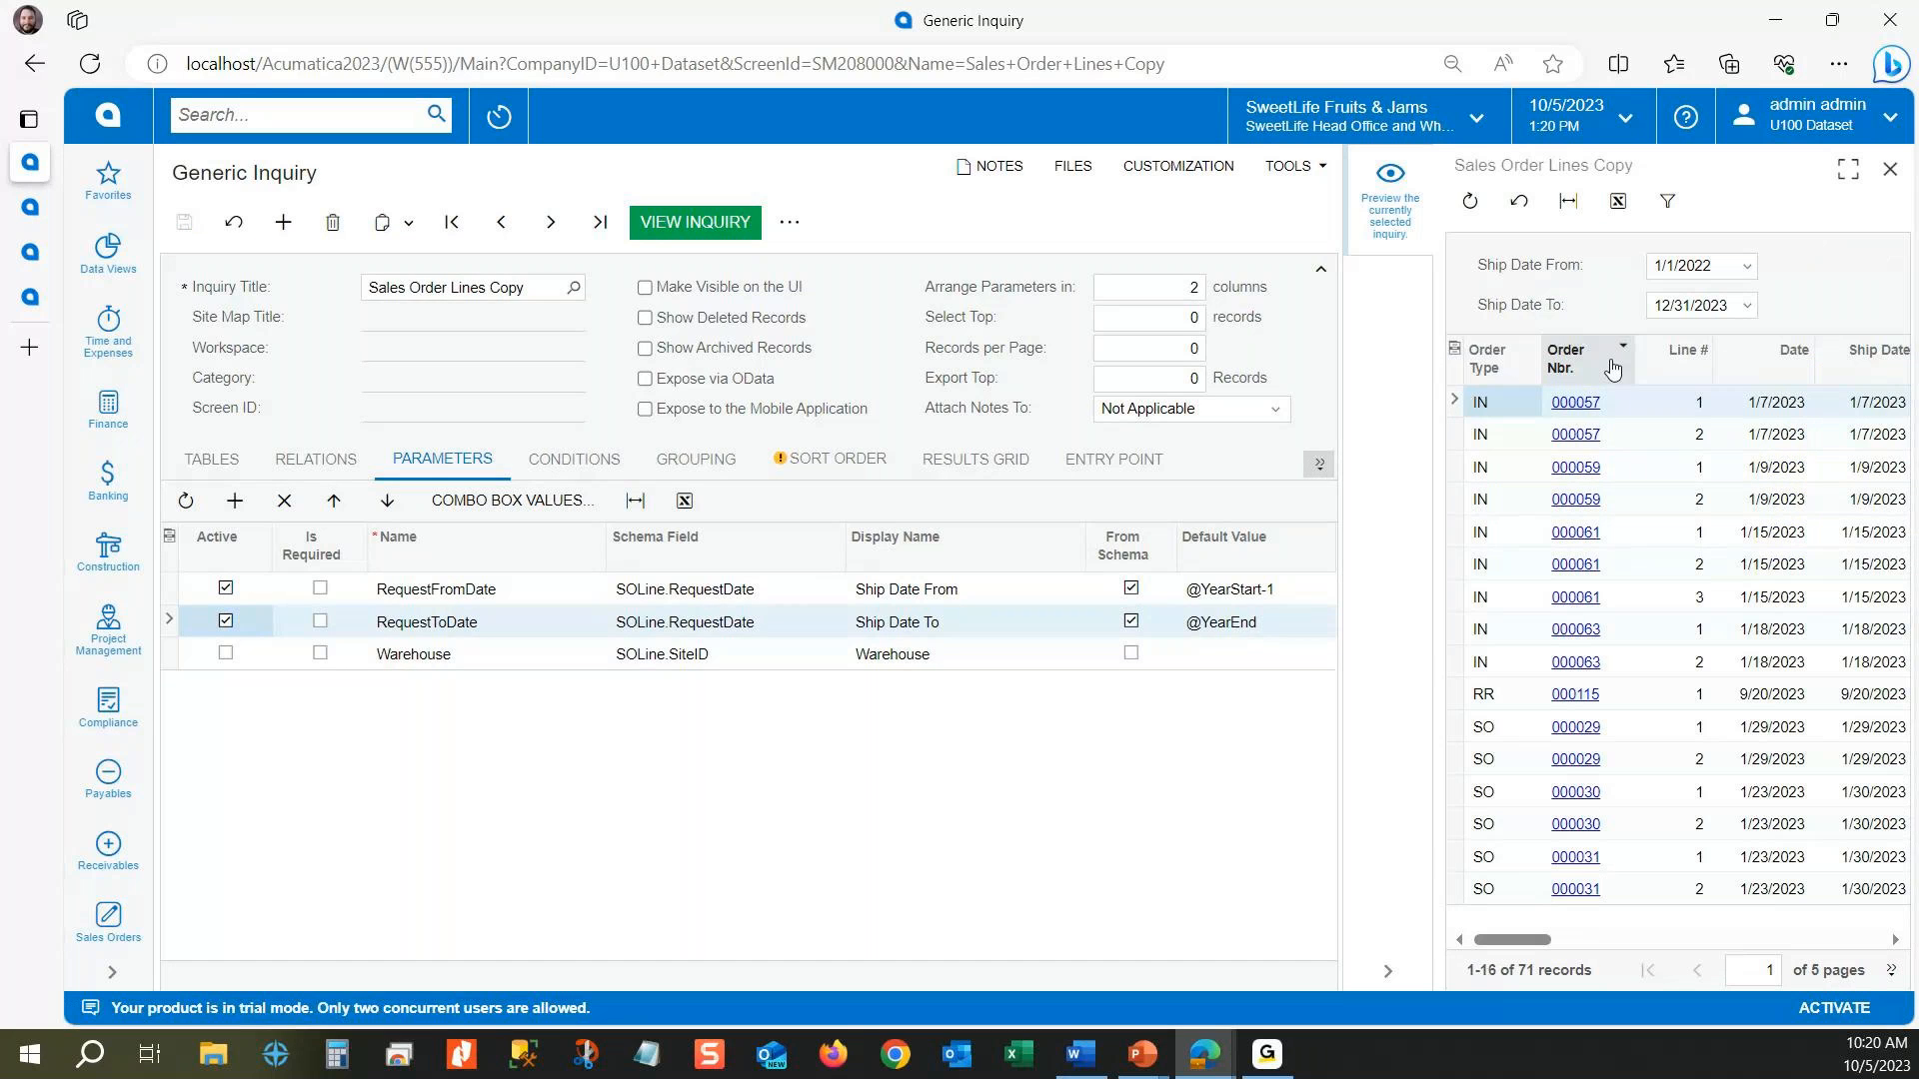
left_click(1747, 268)
left_click(1267, 591)
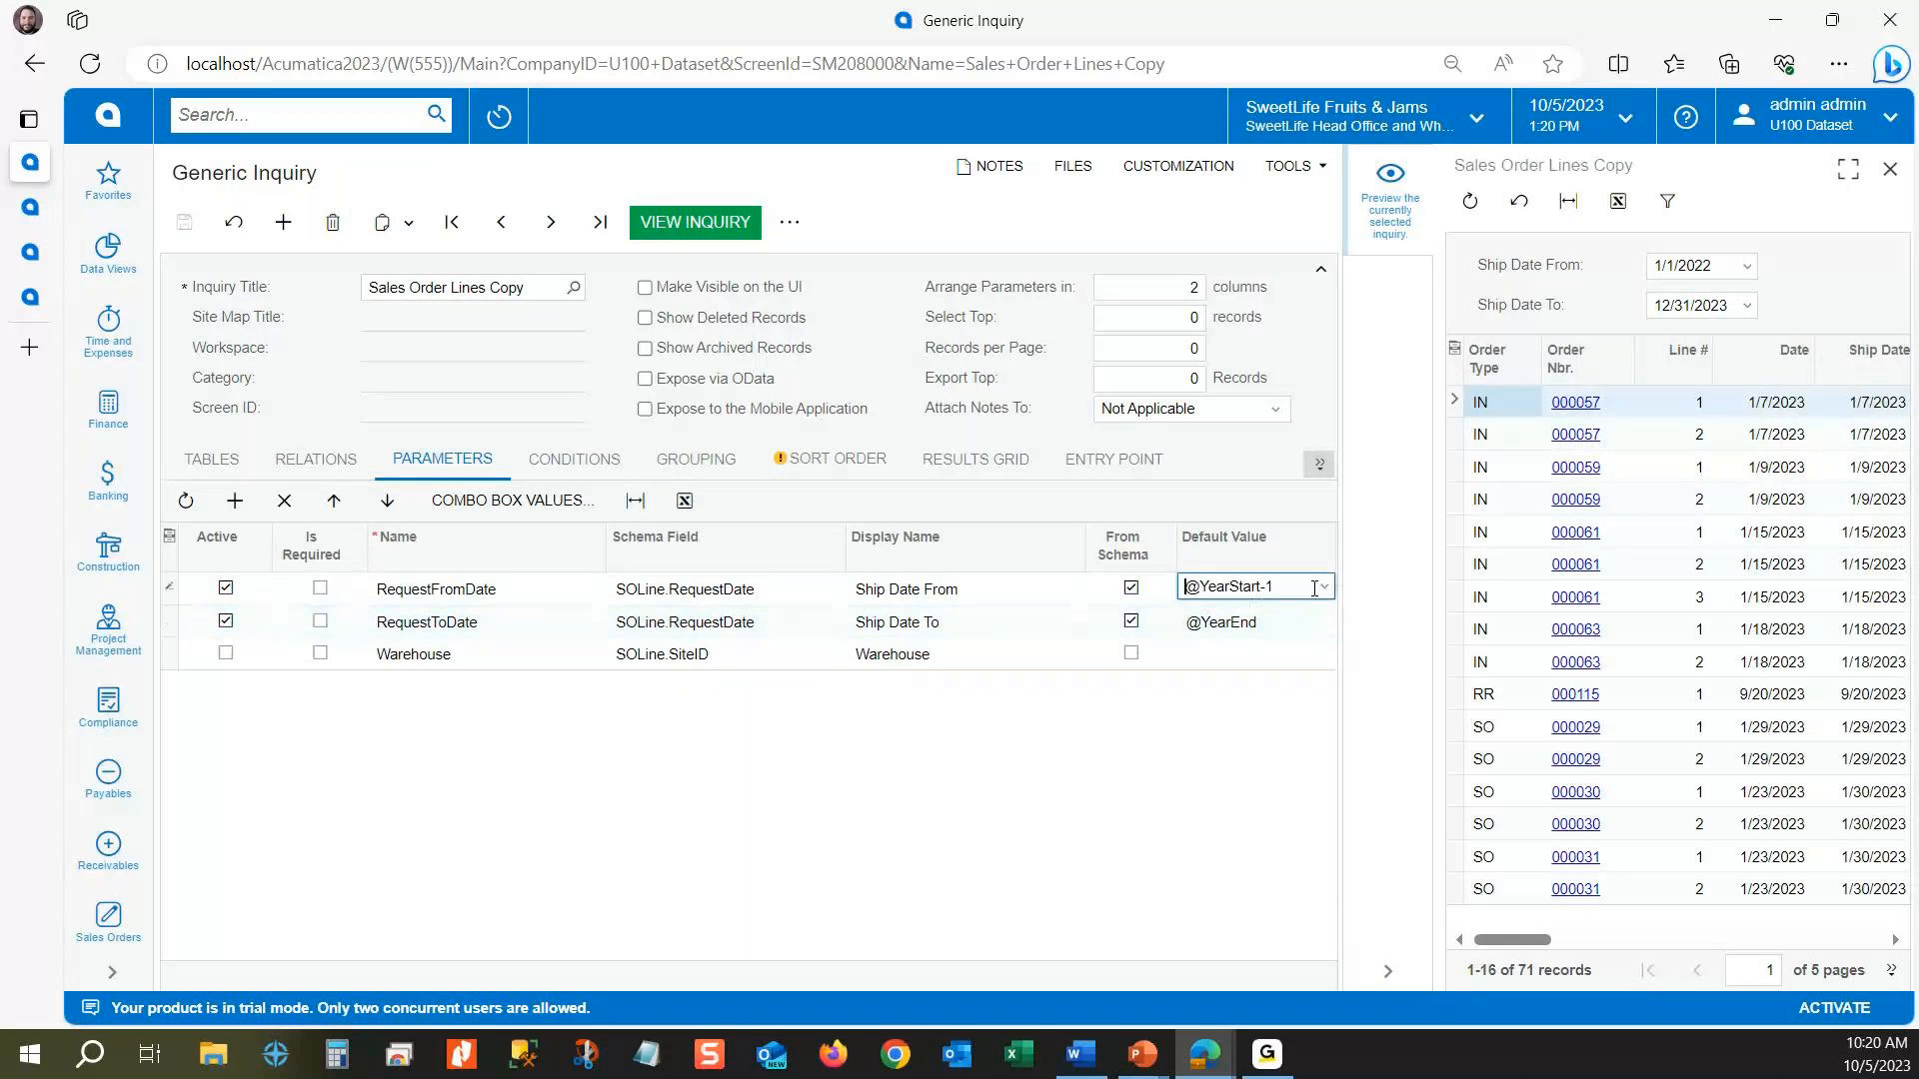
left_click(1325, 588)
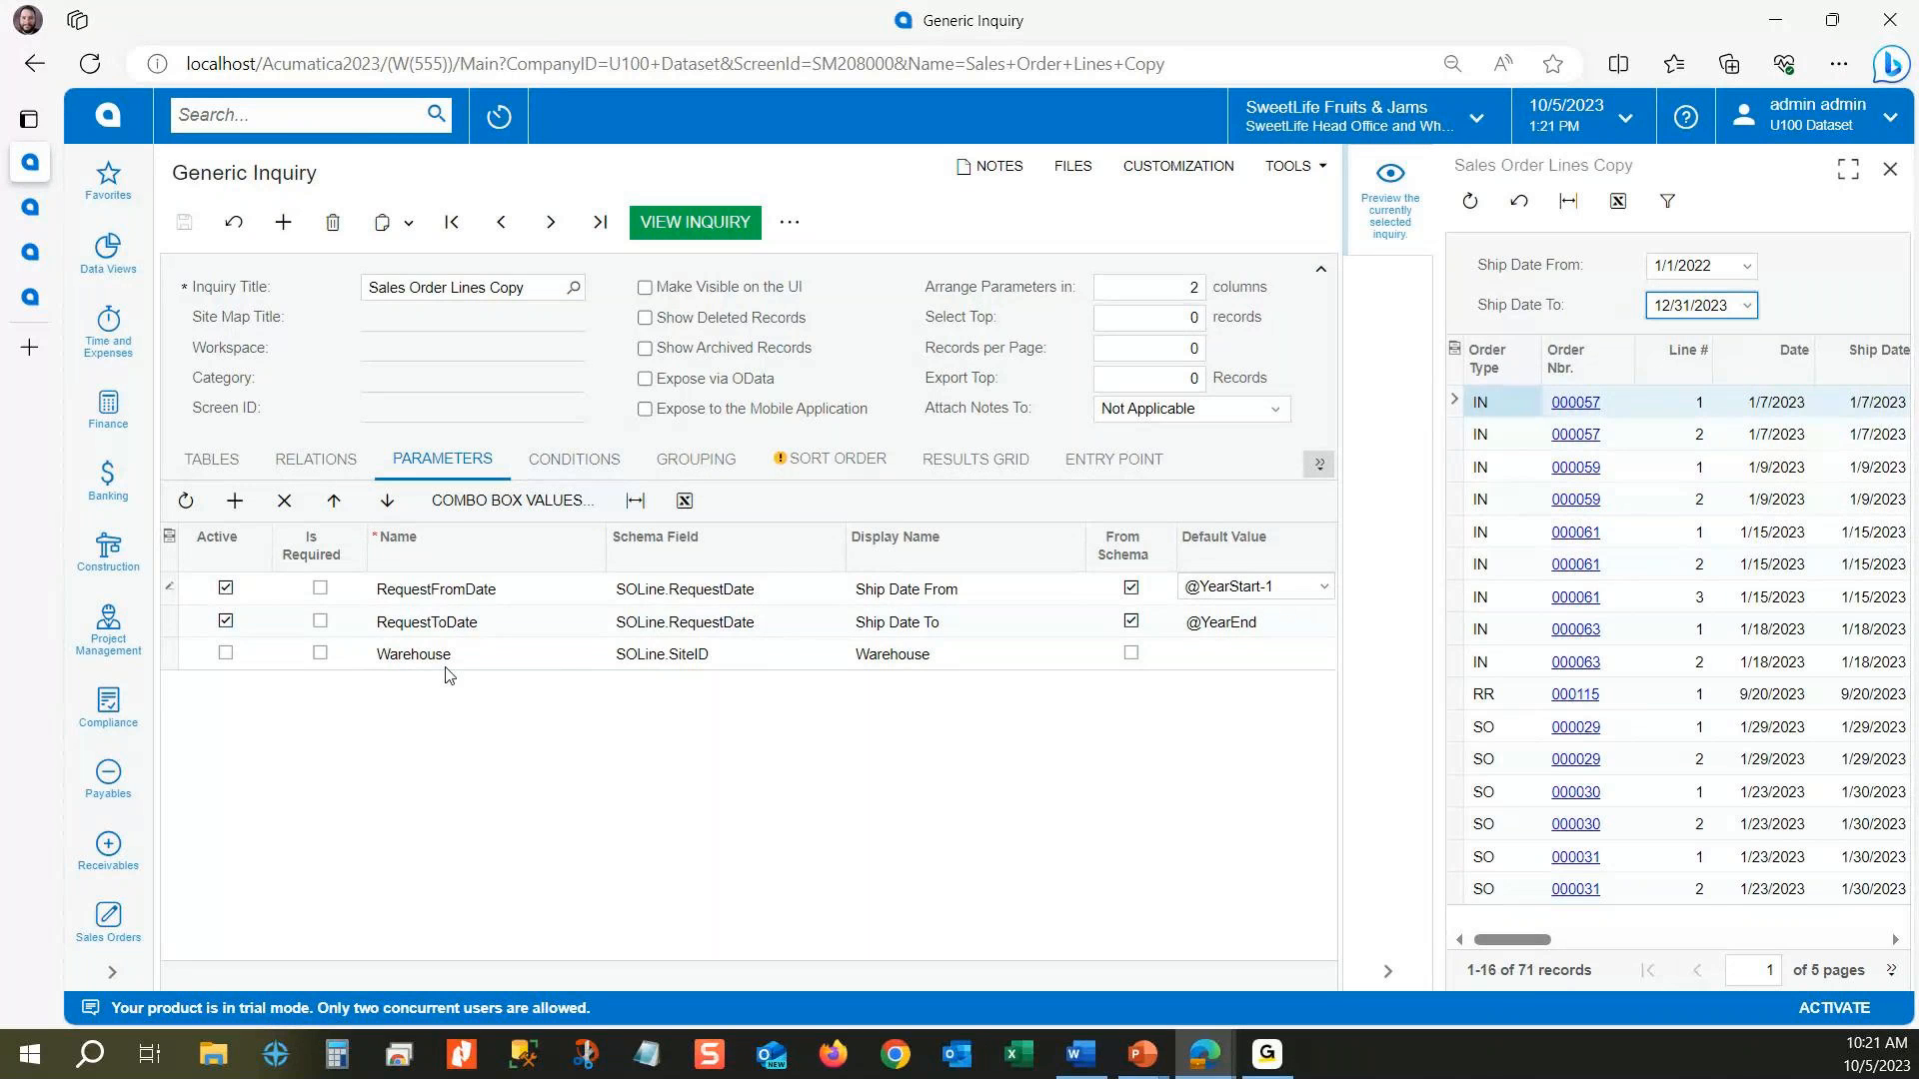
Step: Activate the Warehouse parameter and set the preview's Ship Date To filter to 1/15/2023
left_click(226, 653)
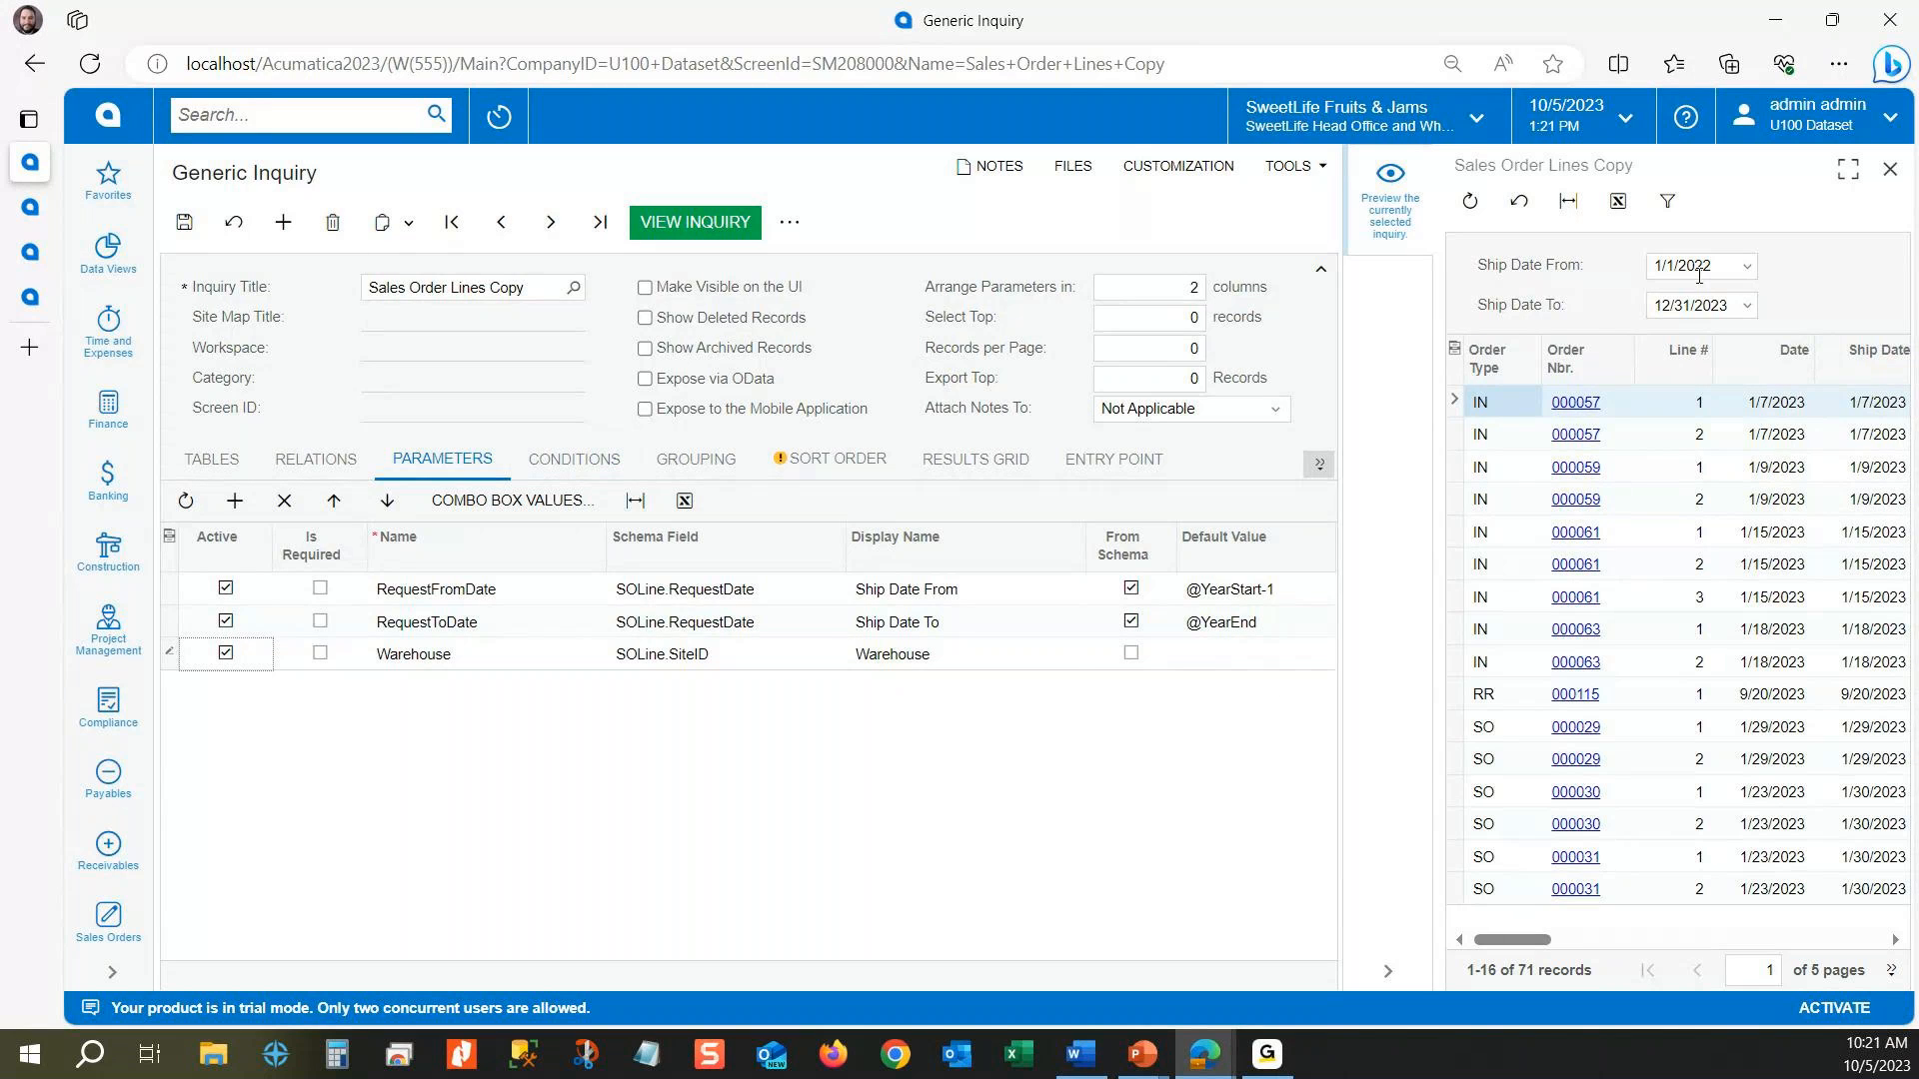
left_click(1747, 305)
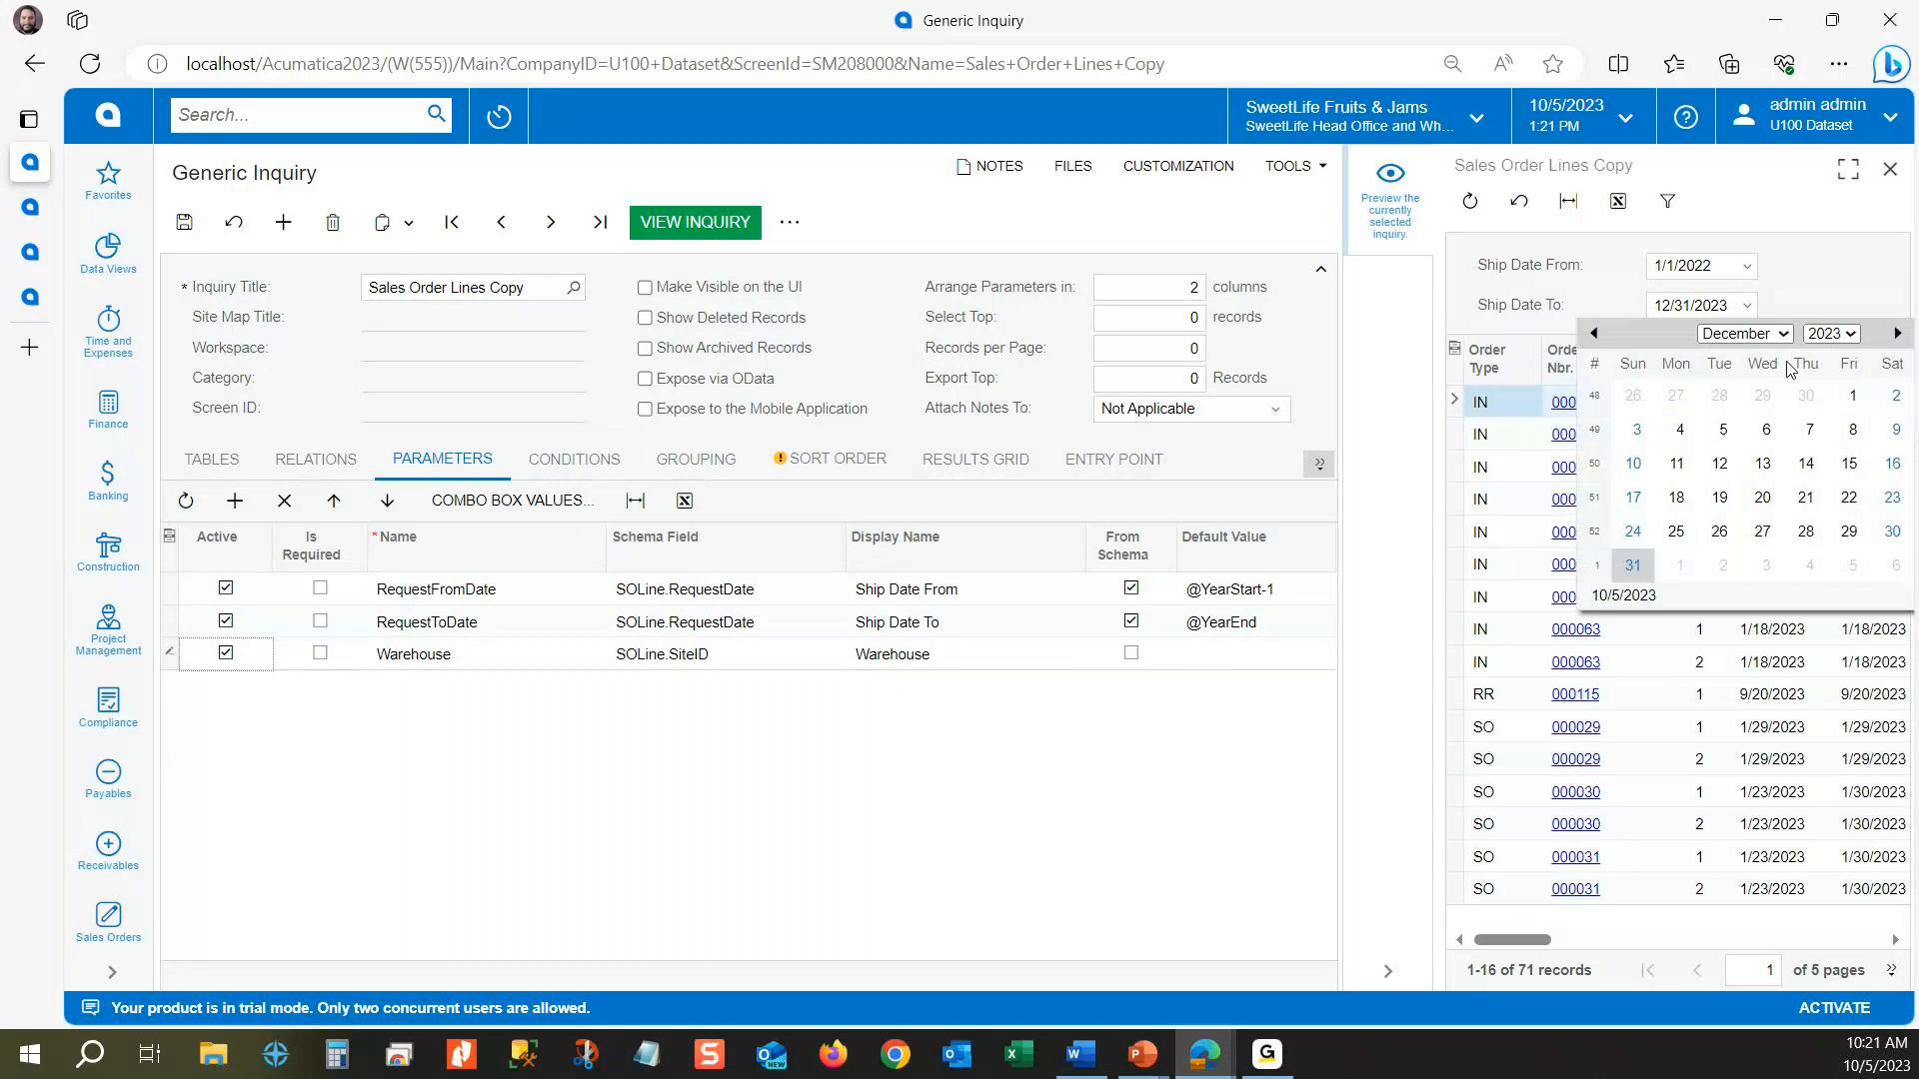
left_click(1786, 342)
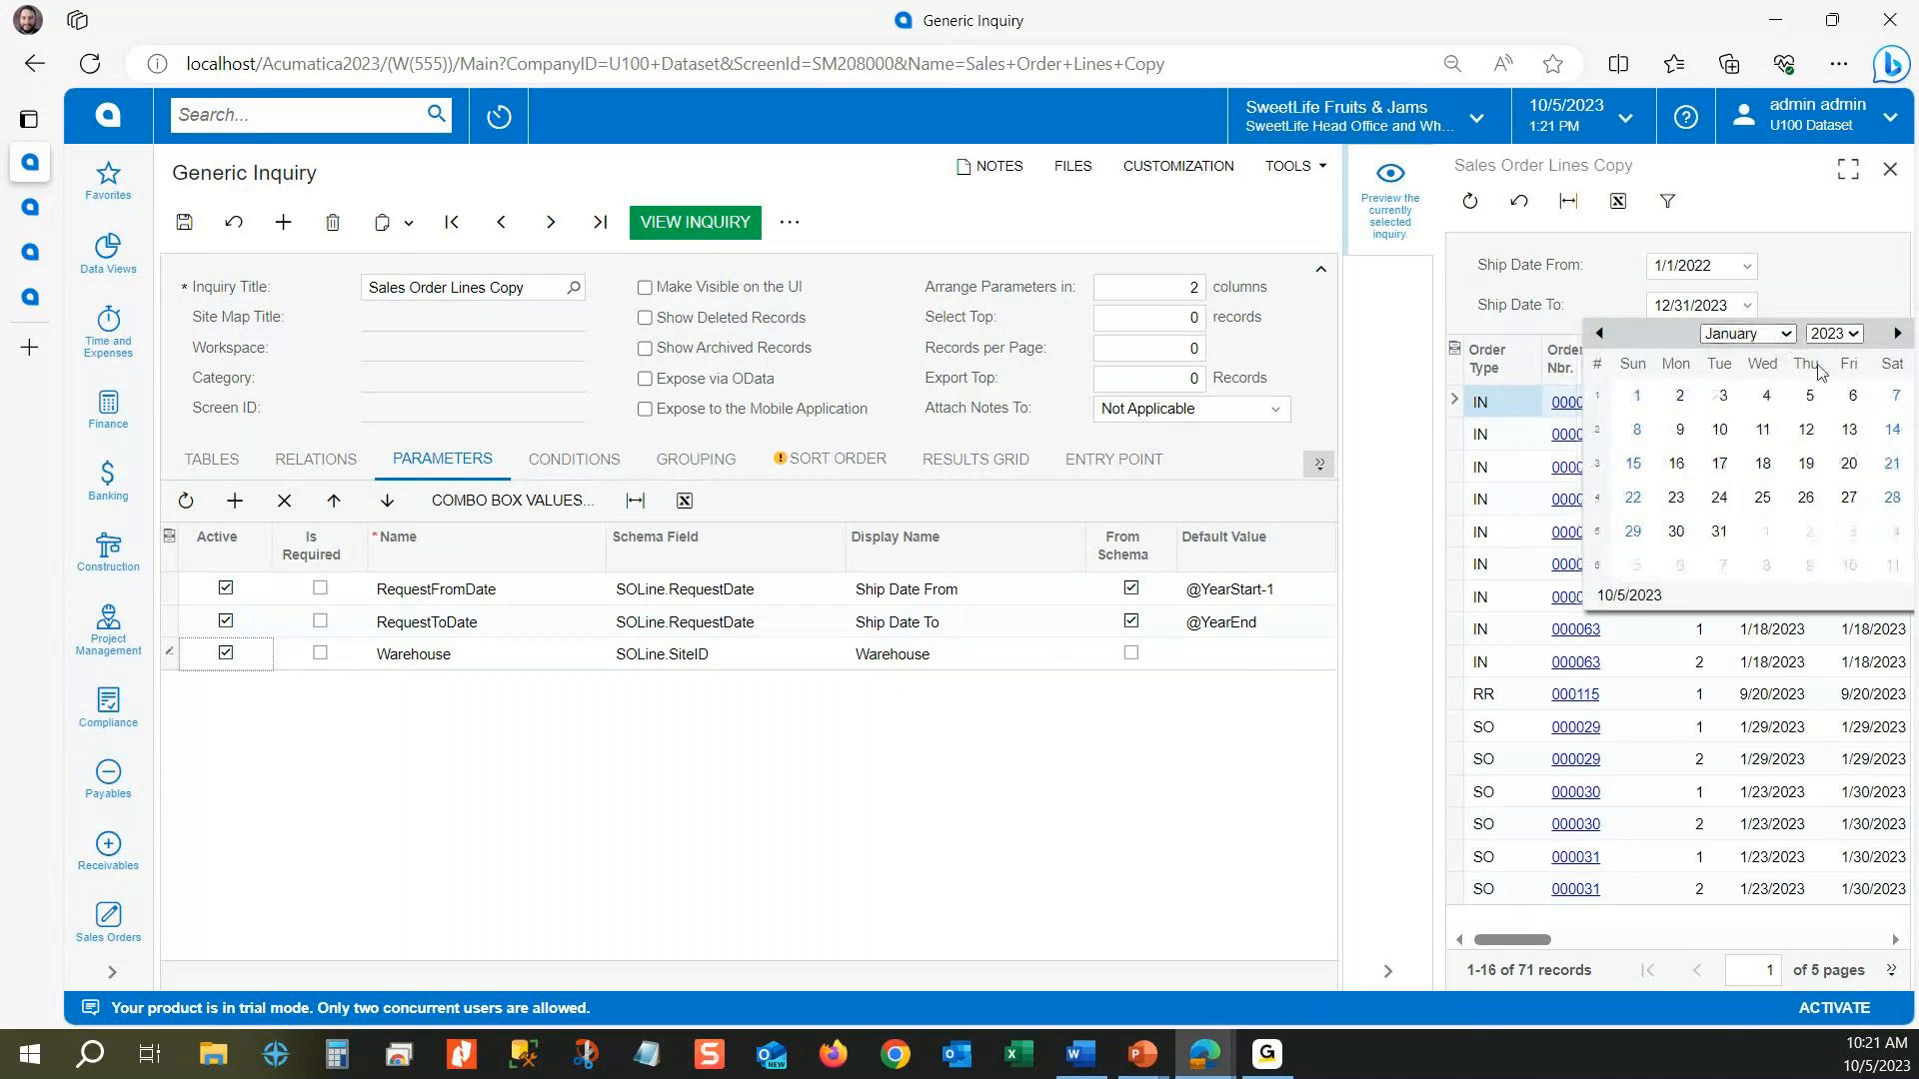
left_click(1635, 466)
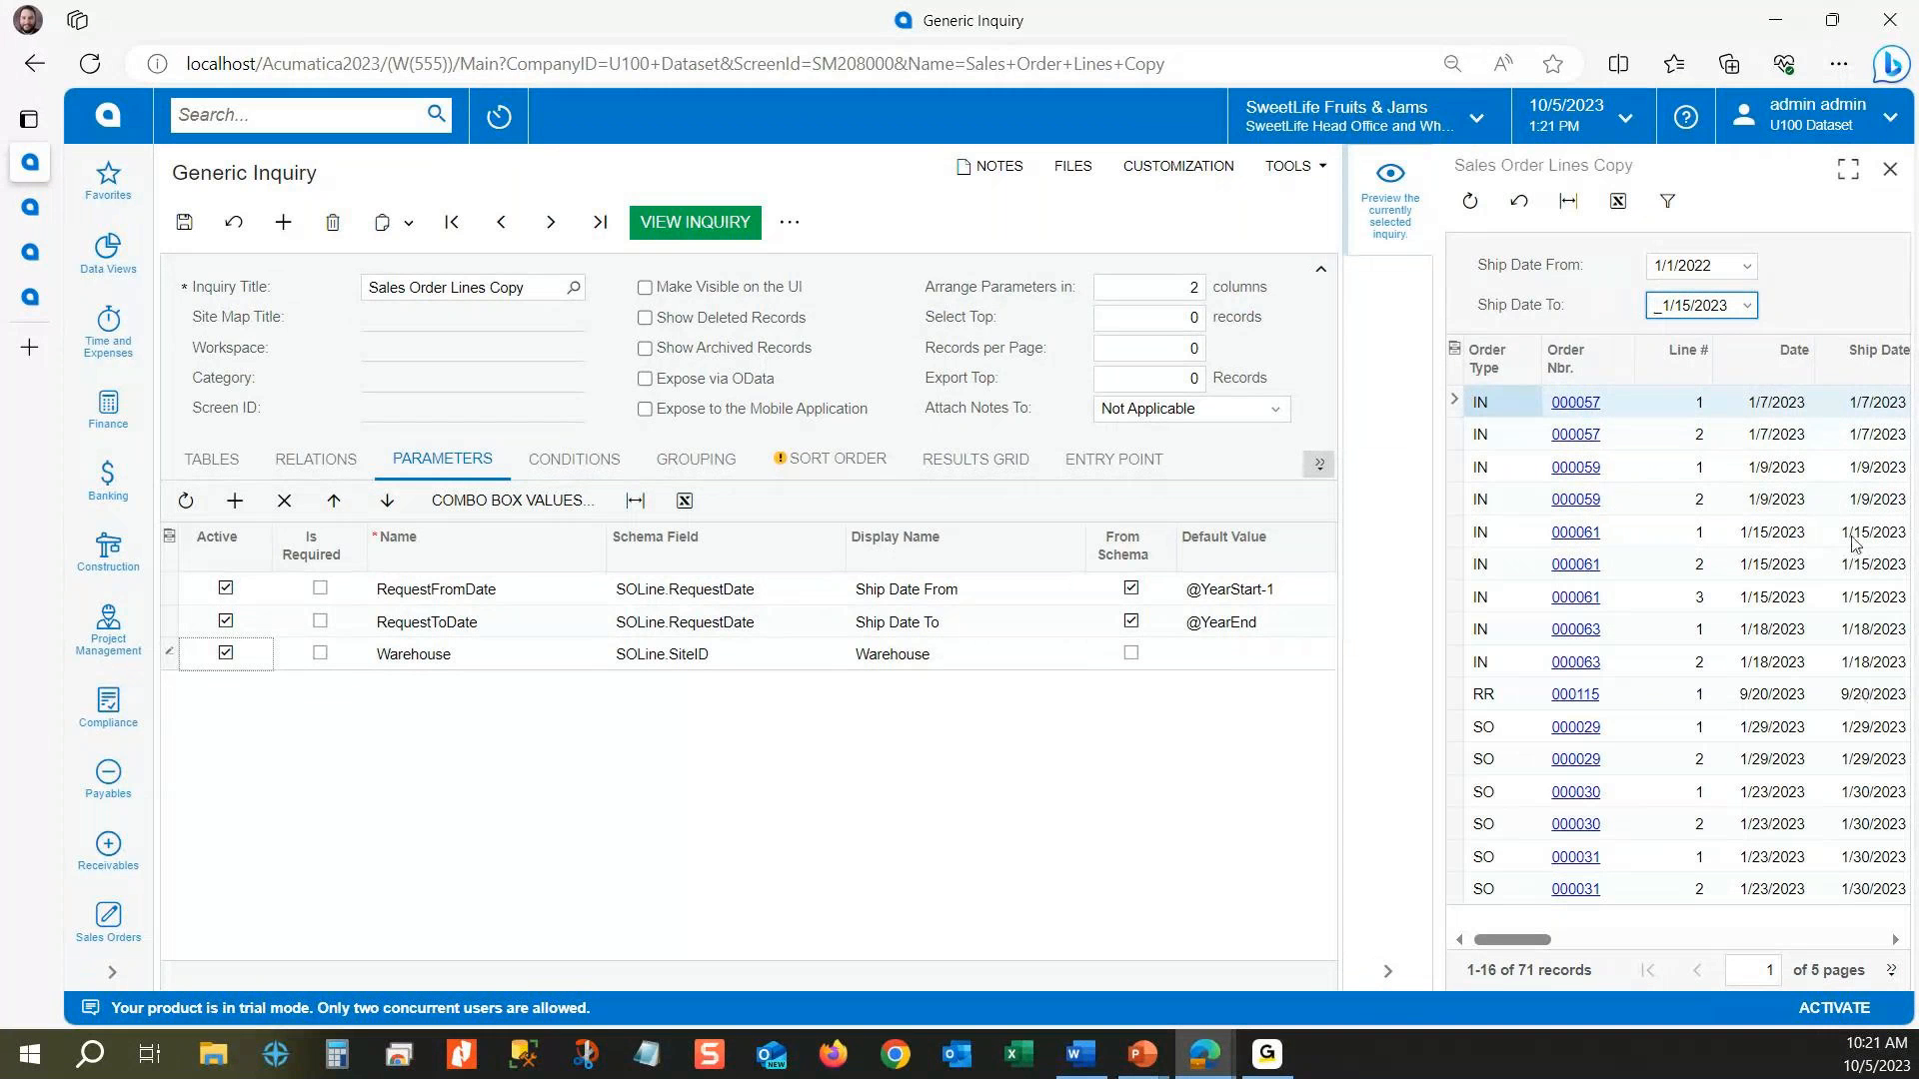
left_click(1857, 597)
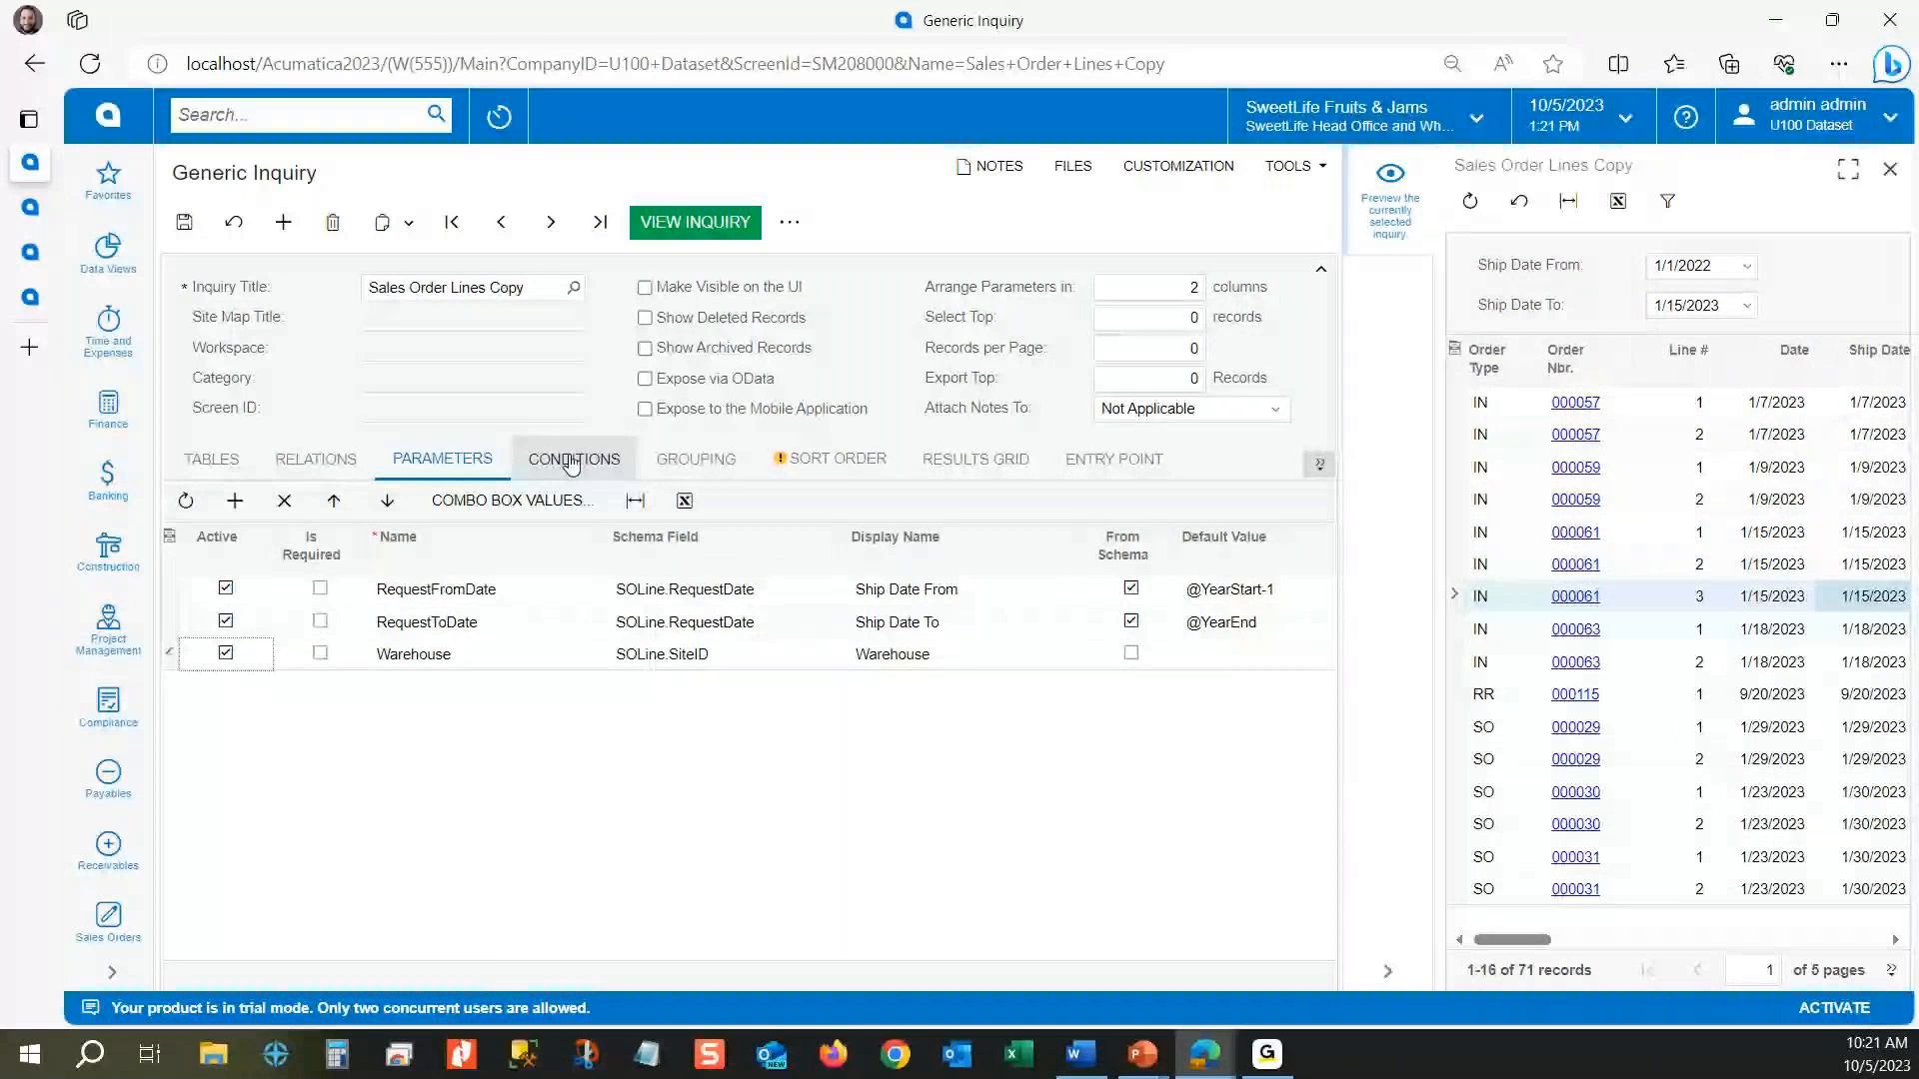
Step: Save the inquiry's parameter changes and widen the preview pane
left_click(180, 224)
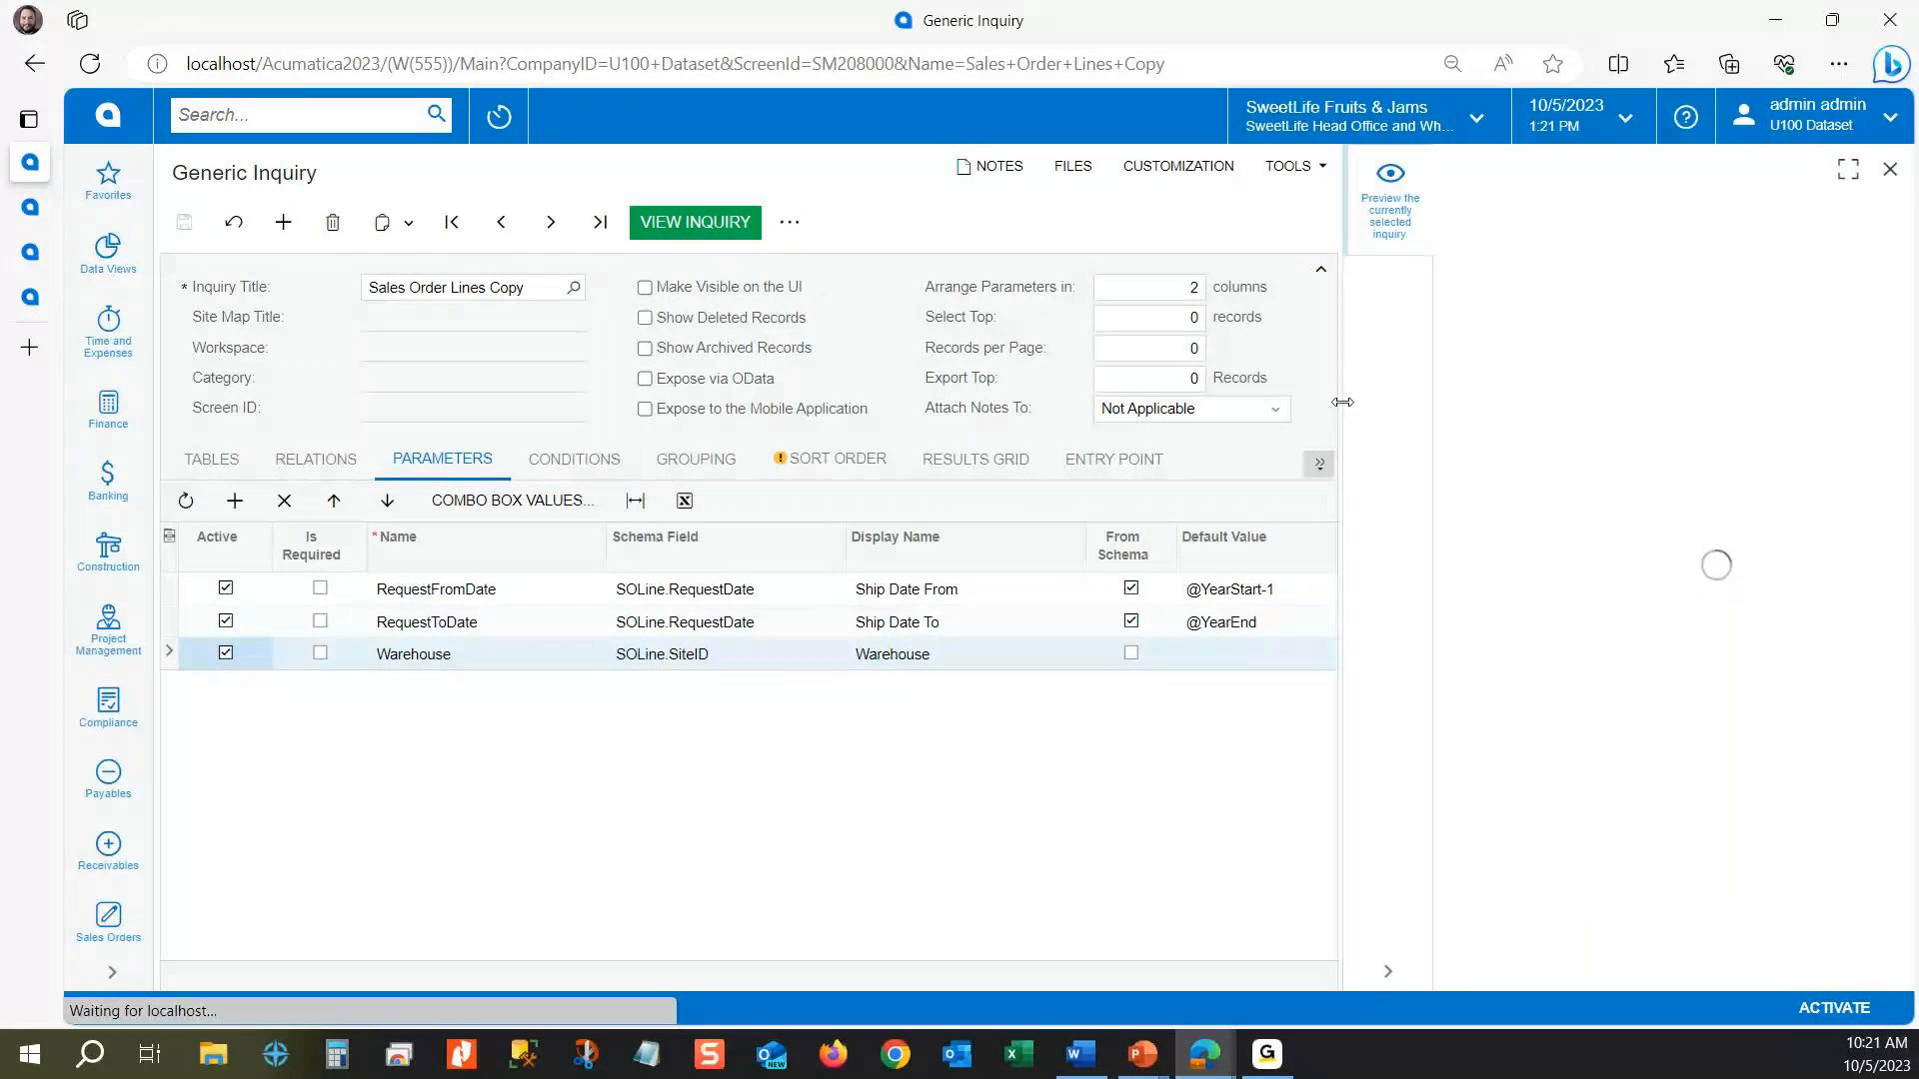
left_click_drag(1342, 401, 1067, 430)
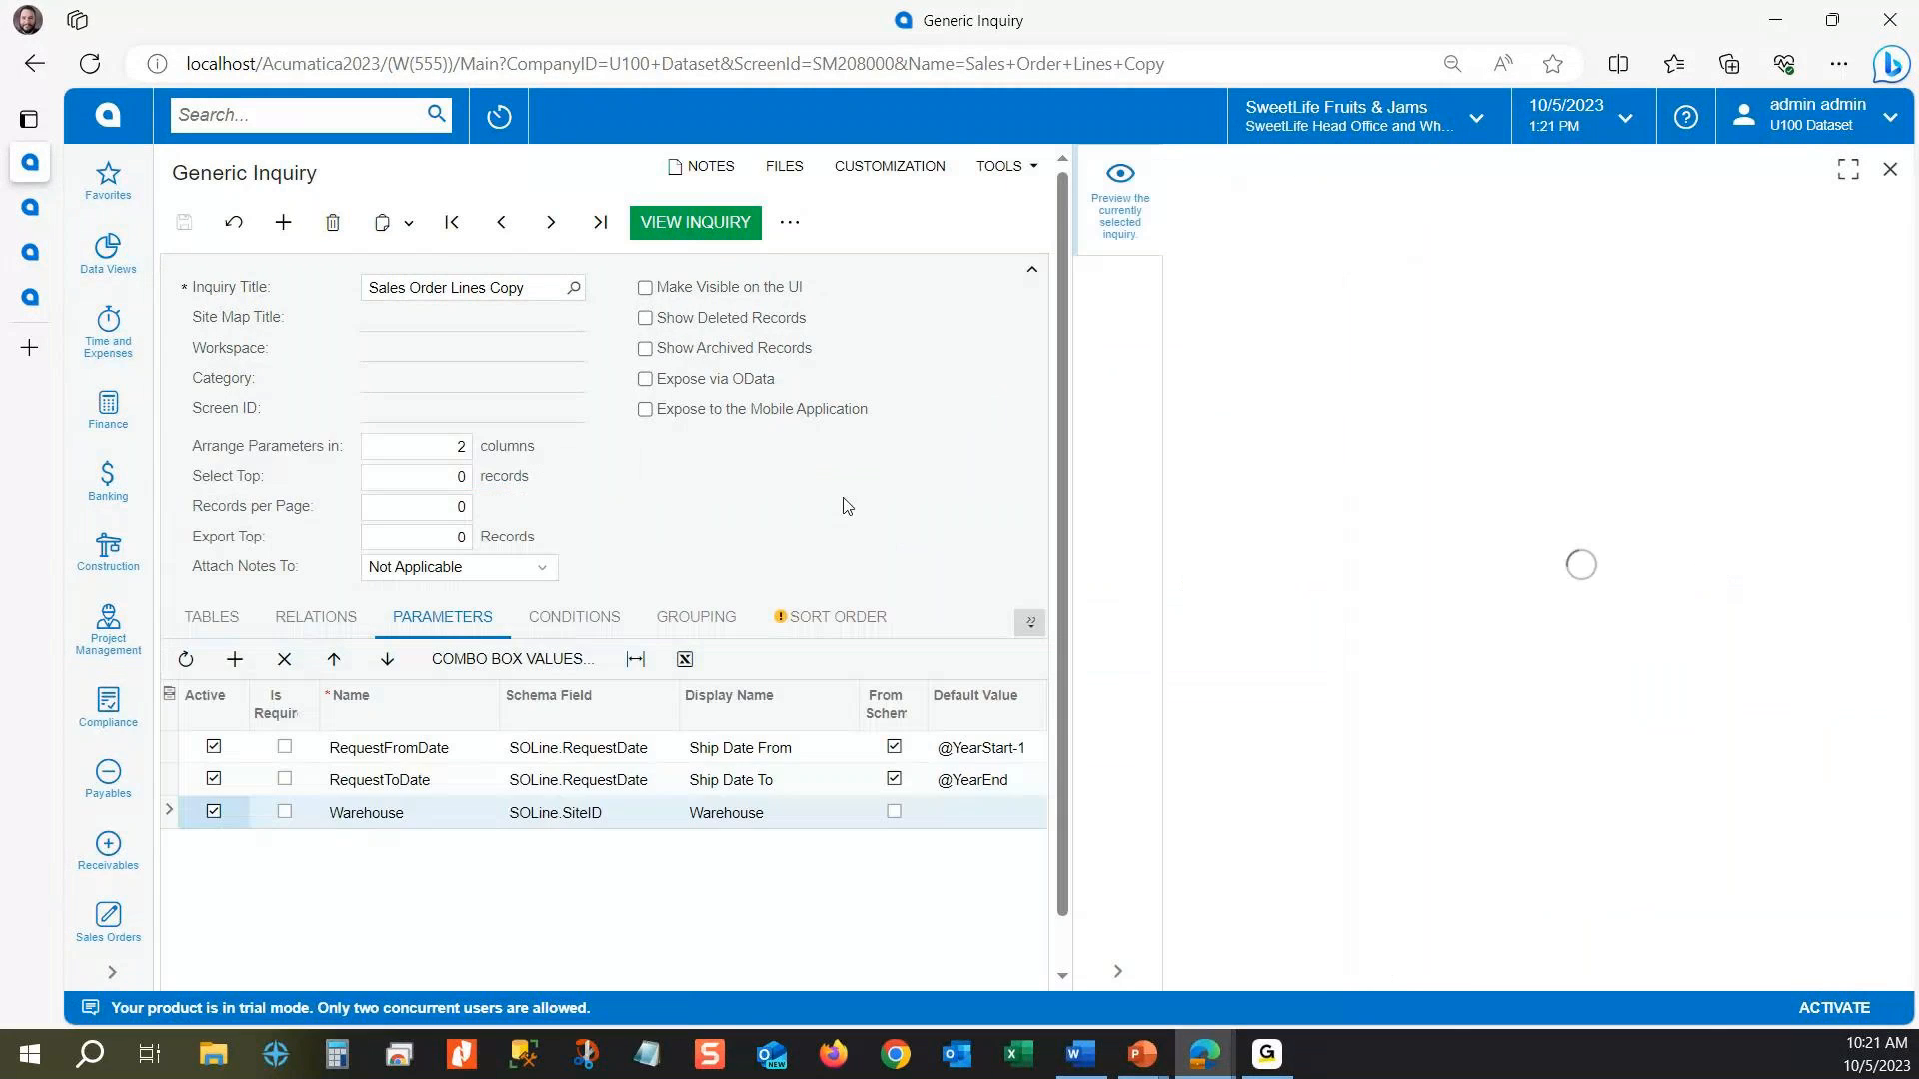
Step: Show the inquiry's conditions and widen the form to examine the request date and warehouse conditions
left_click(586, 617)
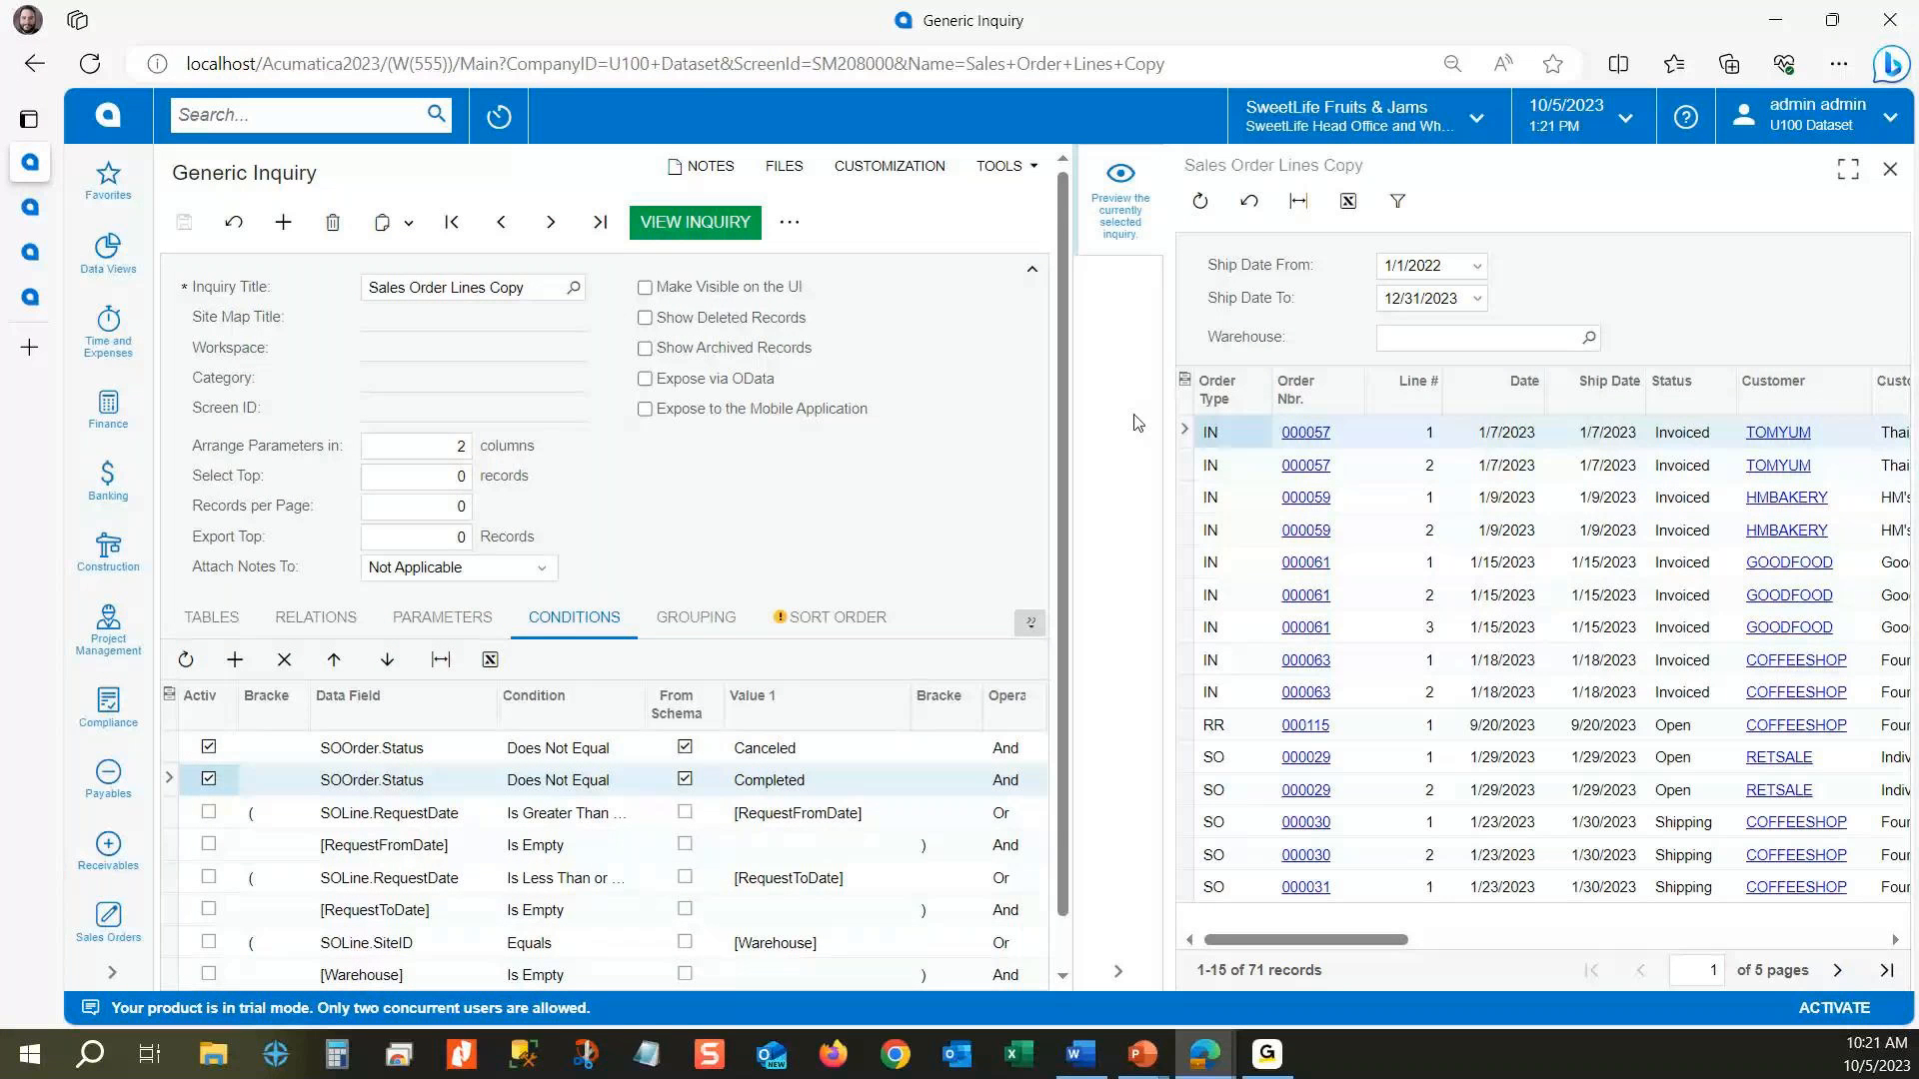
left_click_drag(1168, 419, 1461, 400)
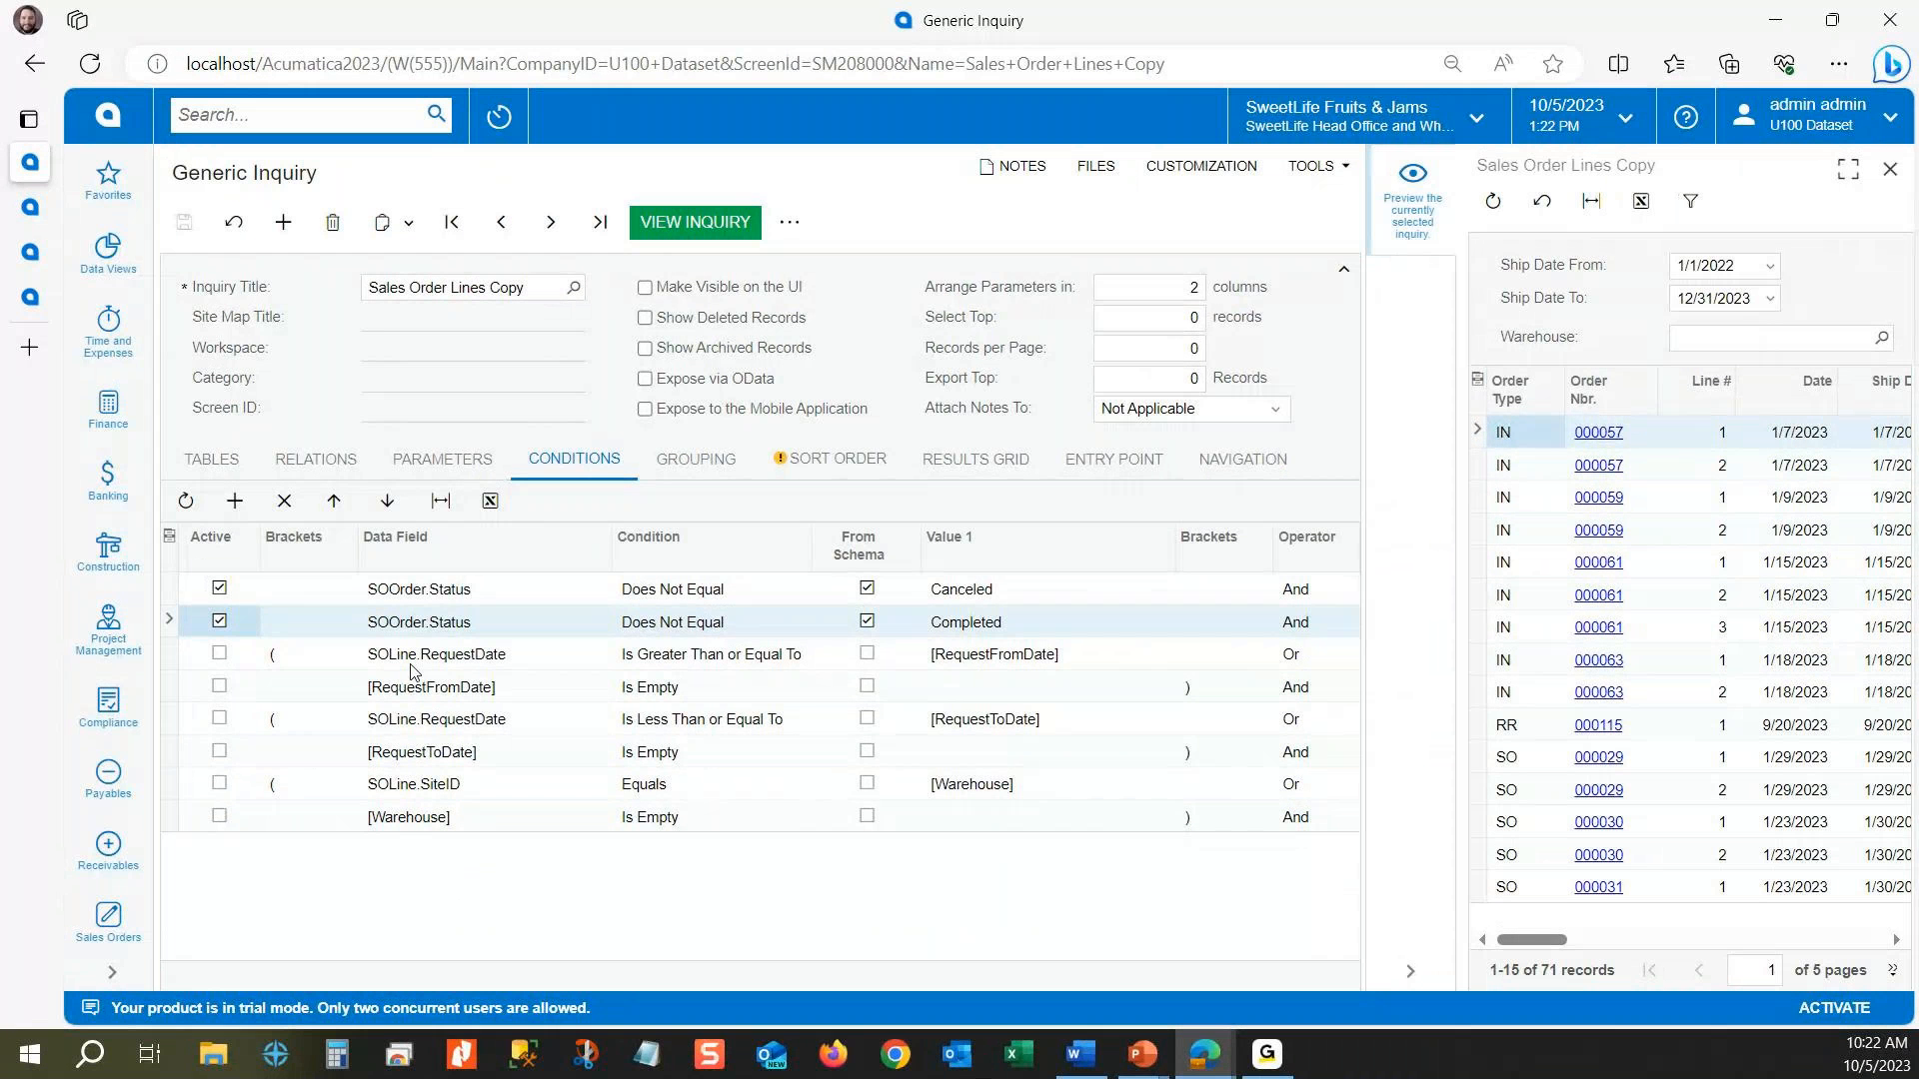
left_click(288, 664)
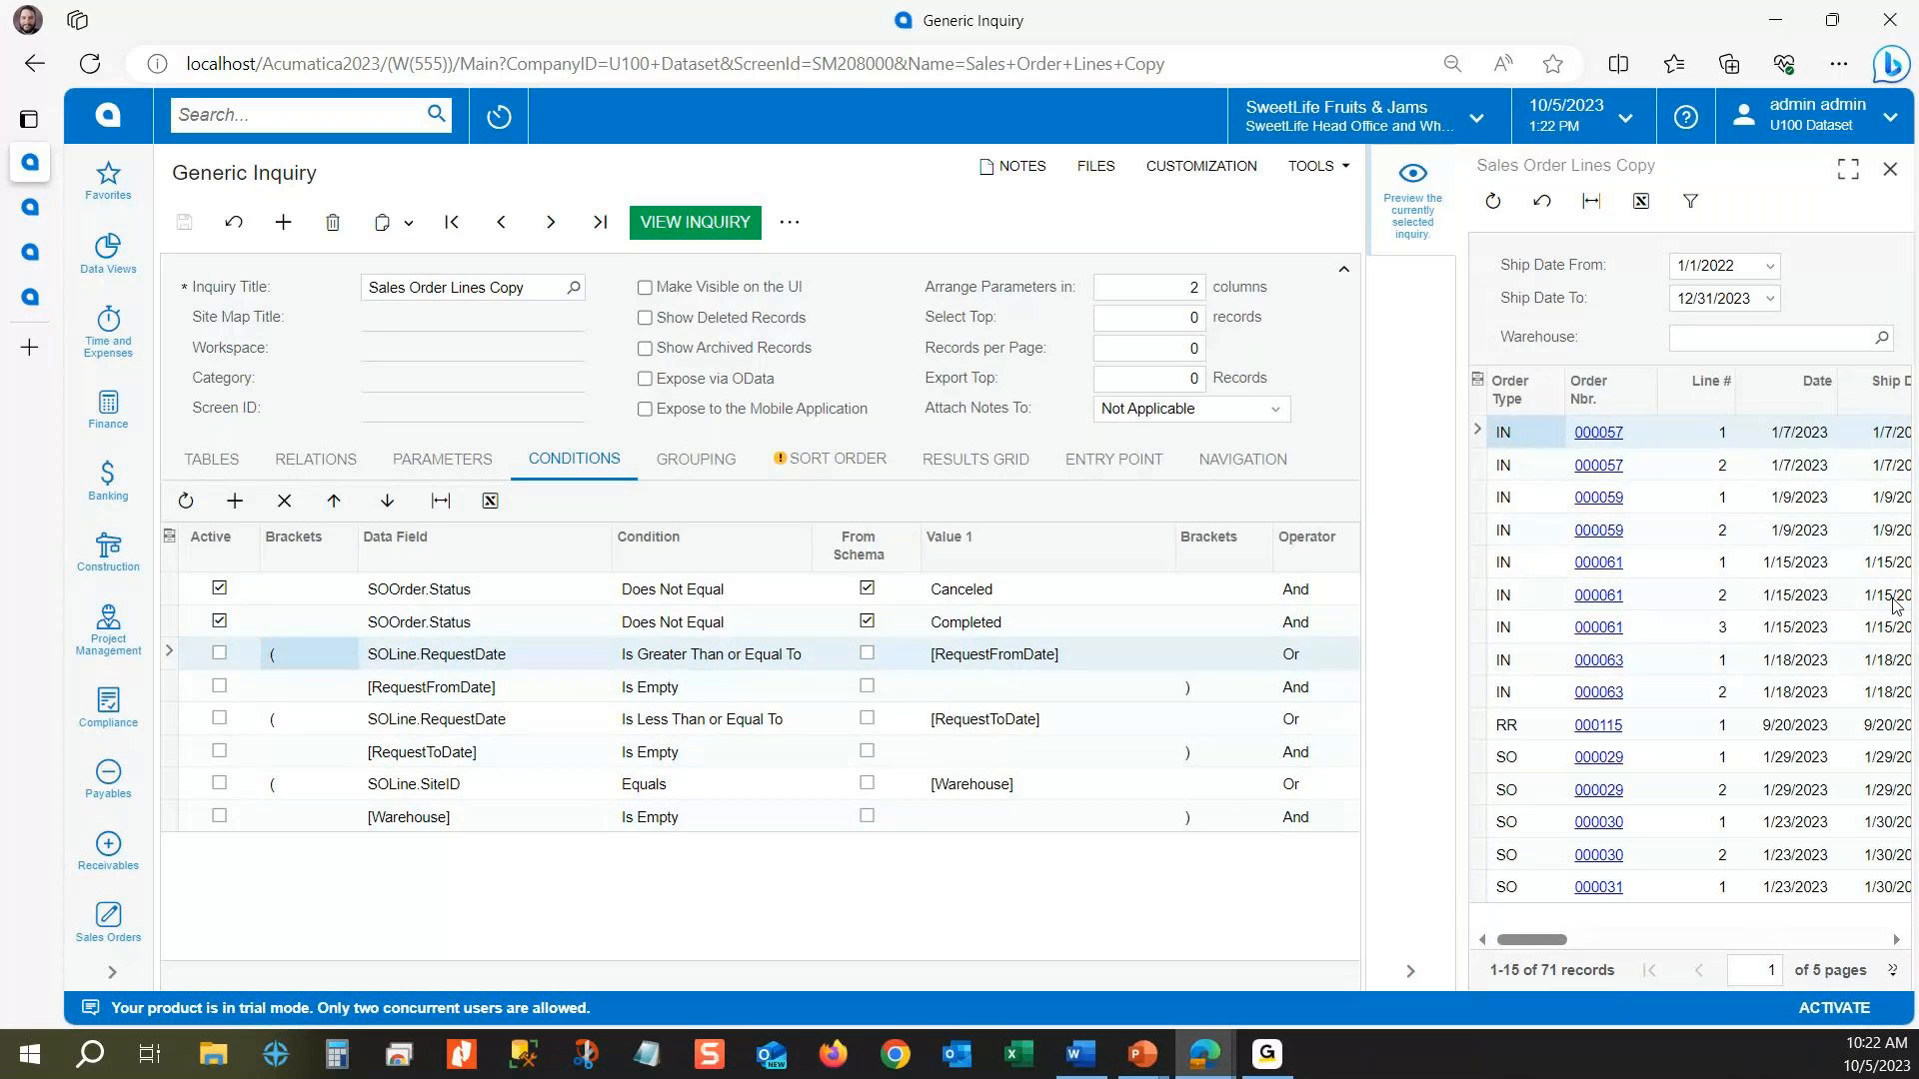
Step: Switch the value of the first SOLine.RequestDate condition to [Warehouse] and back to [RequestFromDate]
left_click(1059, 660)
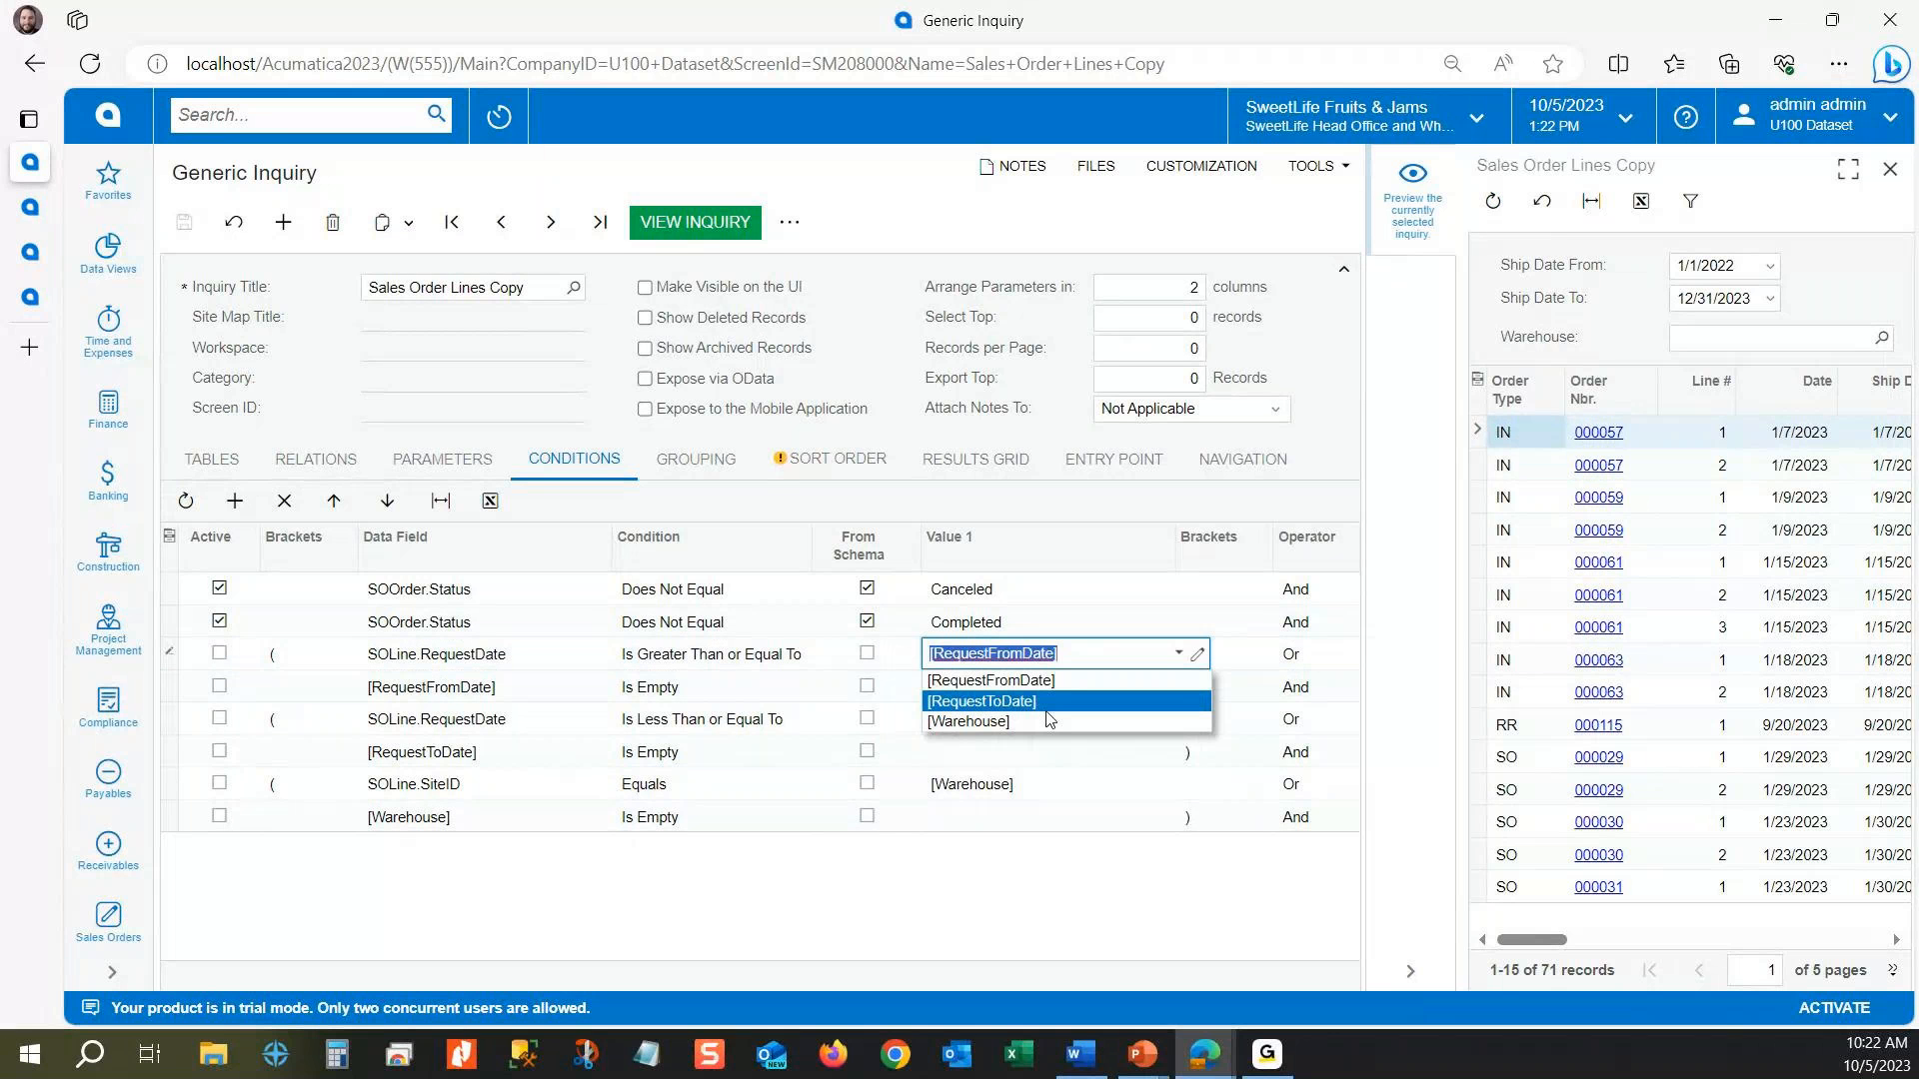
left_click(1047, 720)
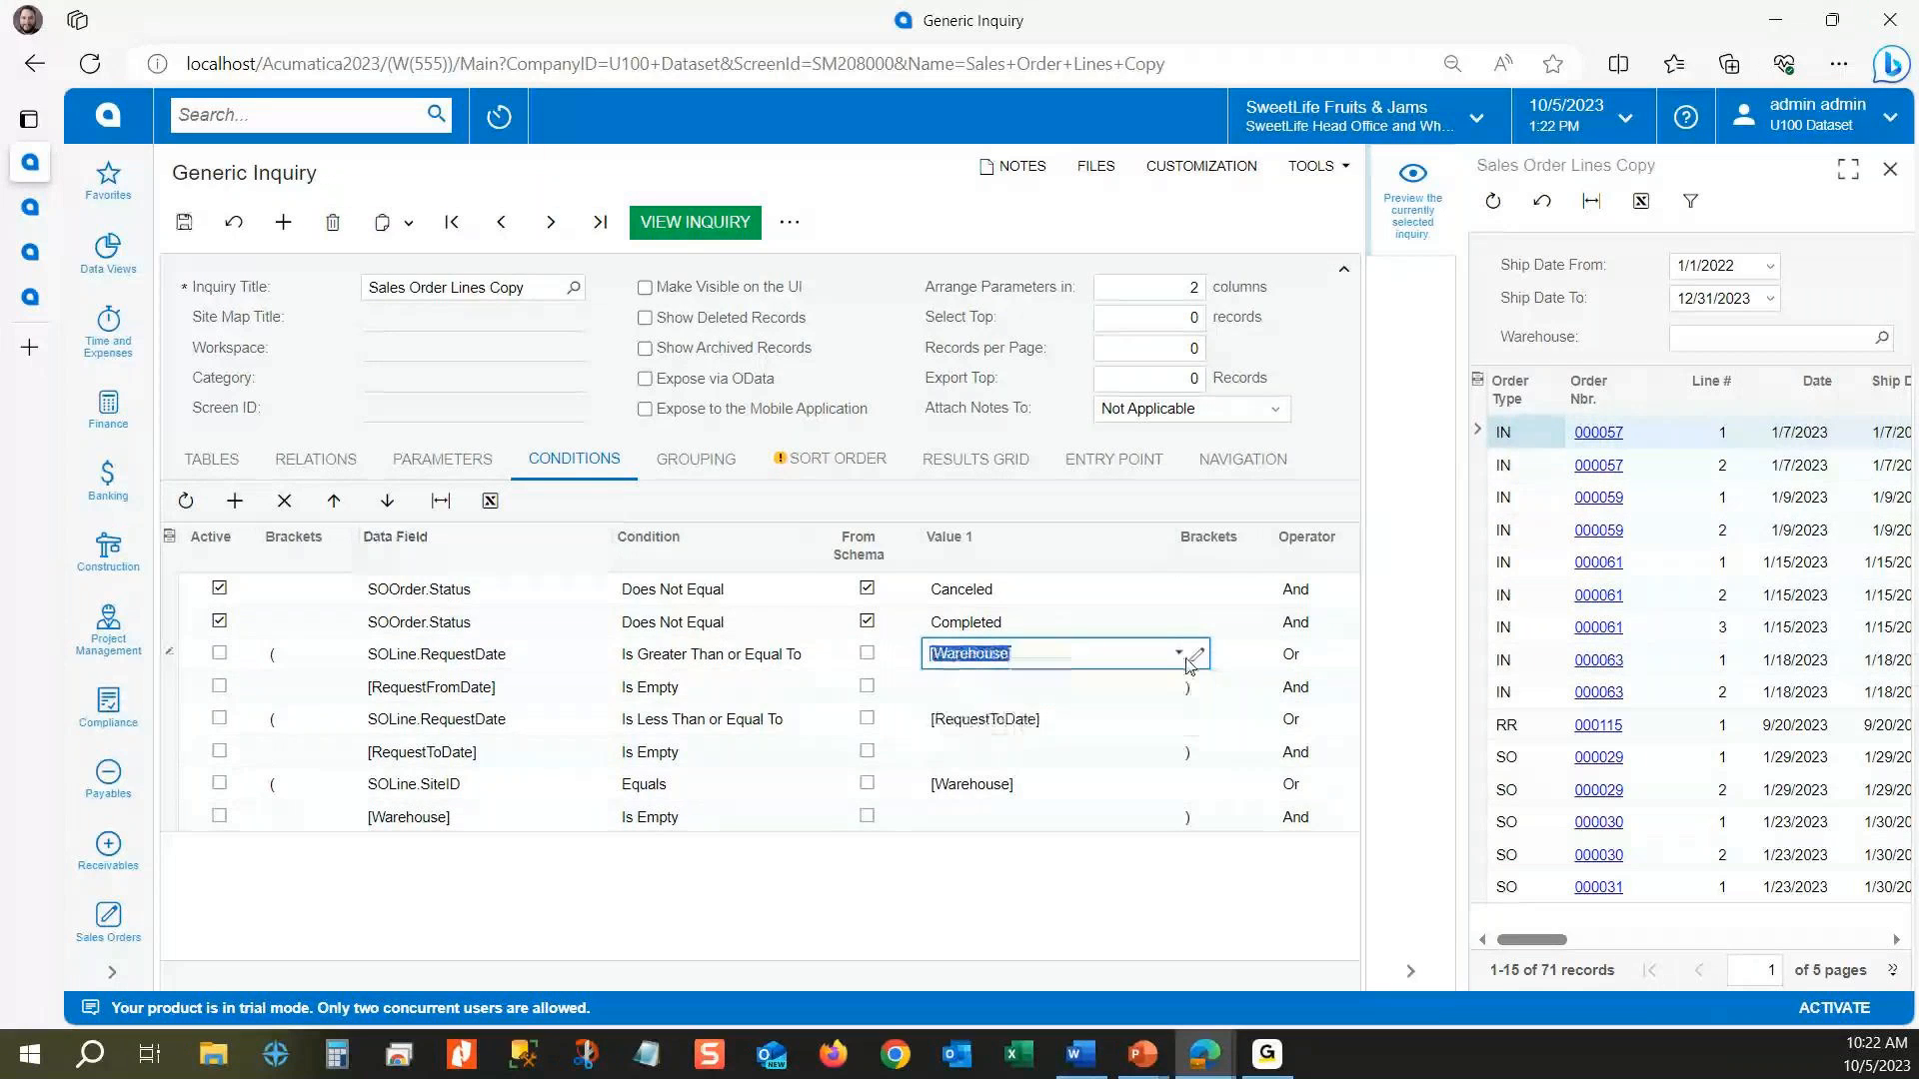
left_click(1181, 655)
left_click(1056, 685)
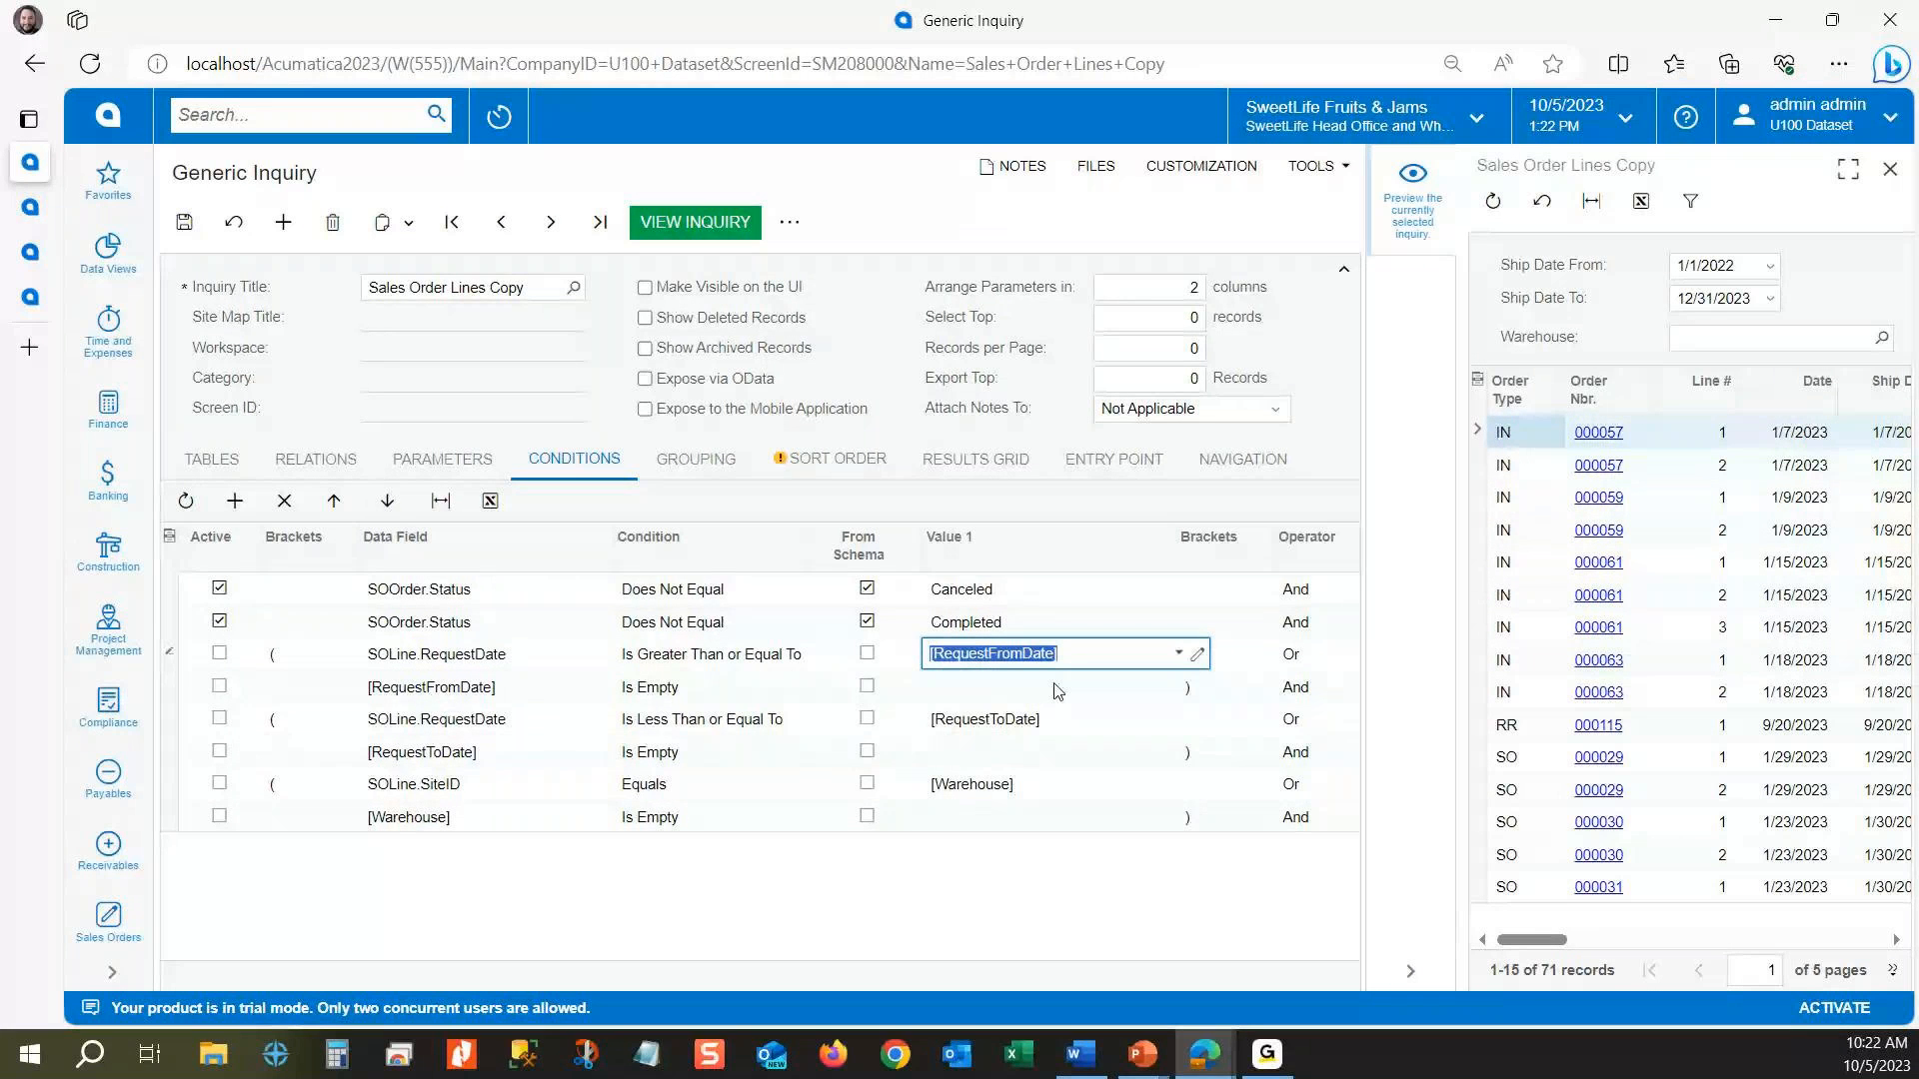
left_click(1305, 655)
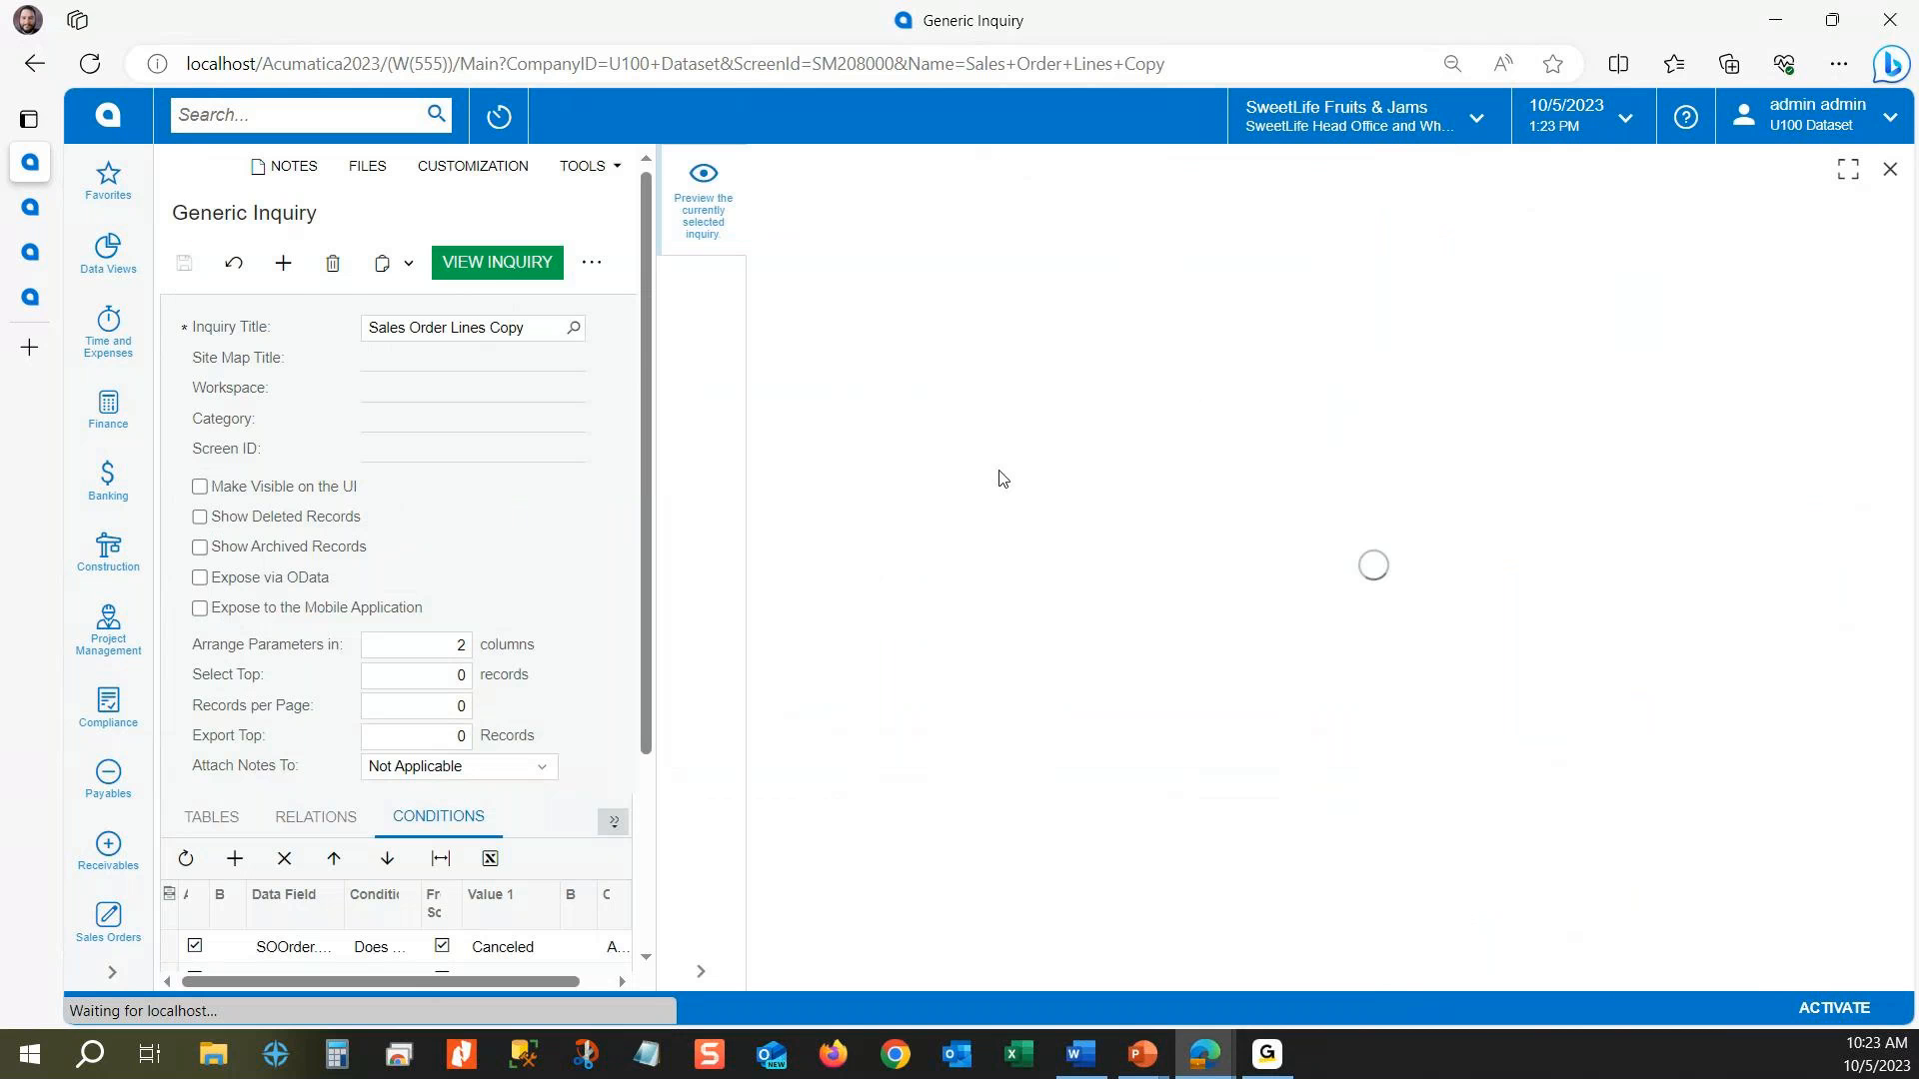
Step: Filter the preview by the RETAIL warehouse, check the Warehouse column of the listed lines, and clear the warehouse filter
scroll(459, 887, "down", 3)
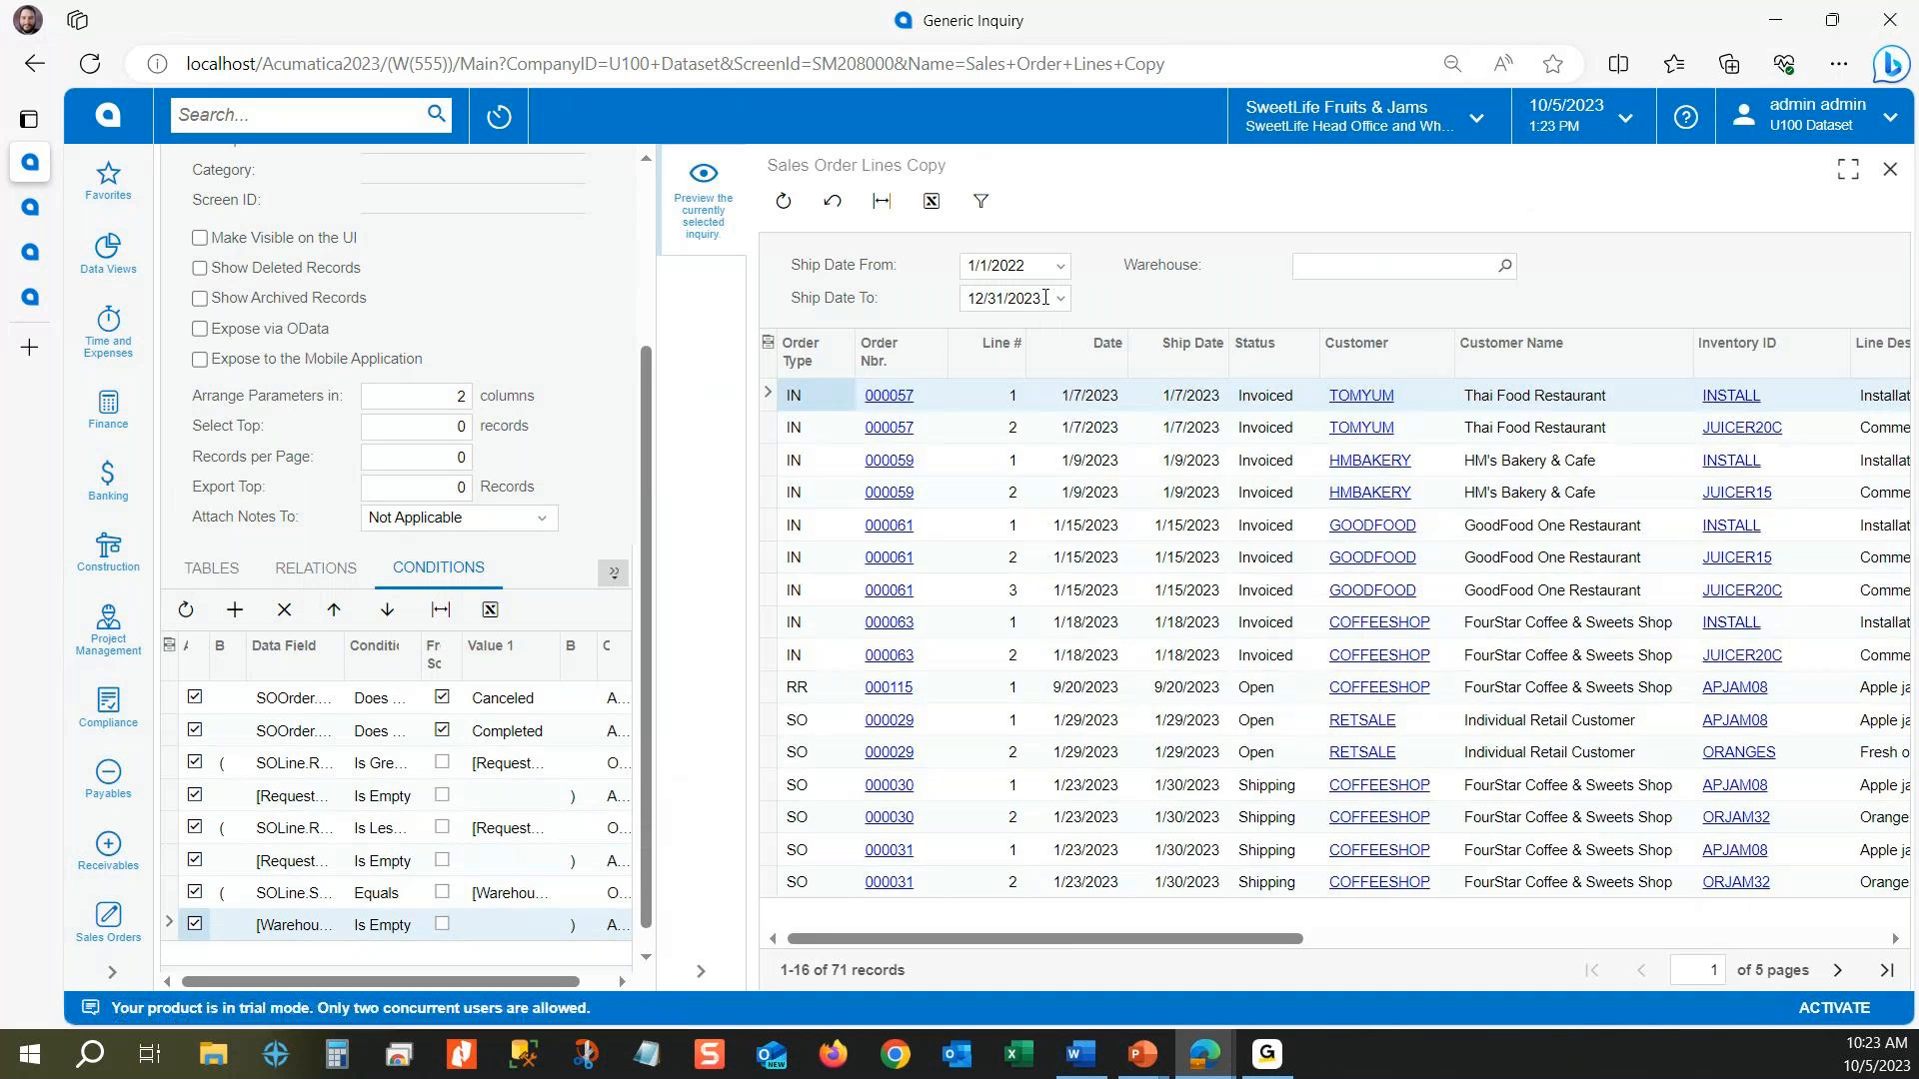
left_click_drag(1283, 939, 1577, 955)
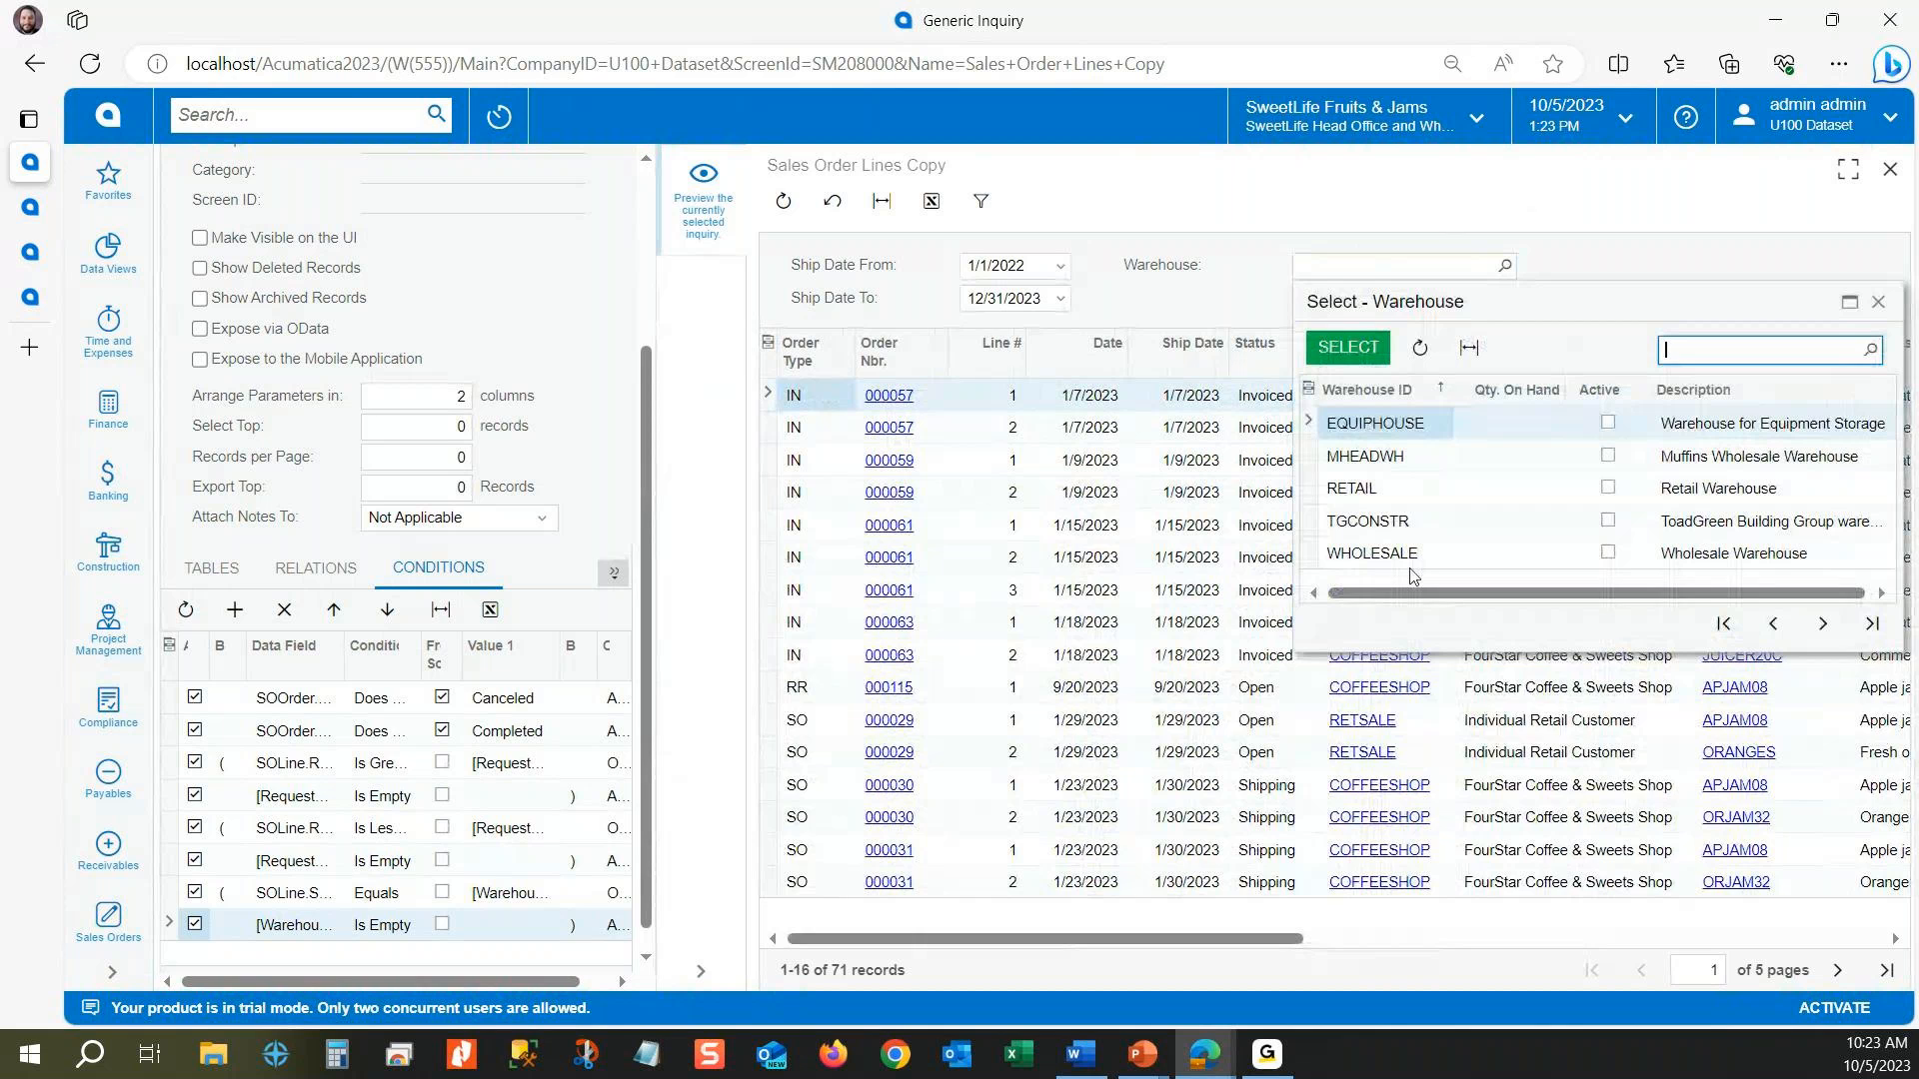
left_click(1387, 488)
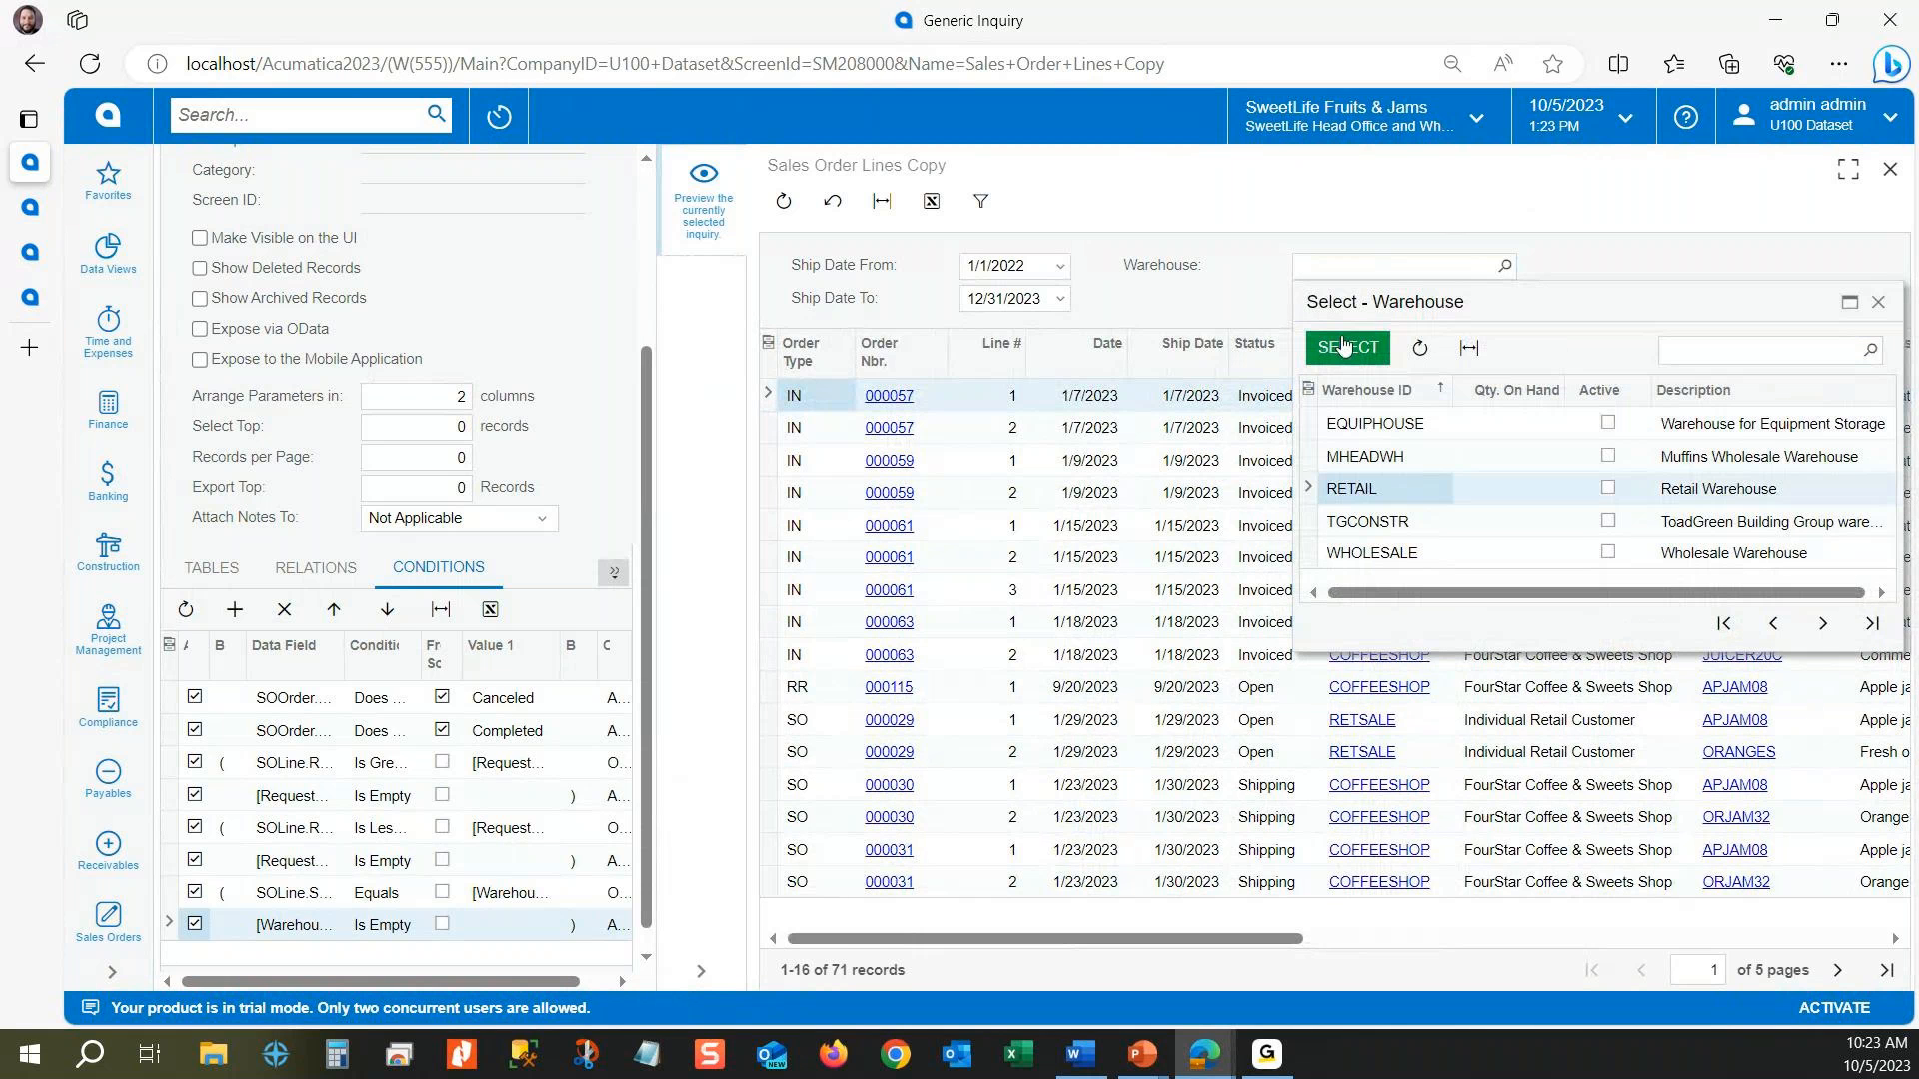
left_click(1344, 346)
left_click_drag(1297, 938, 1515, 936)
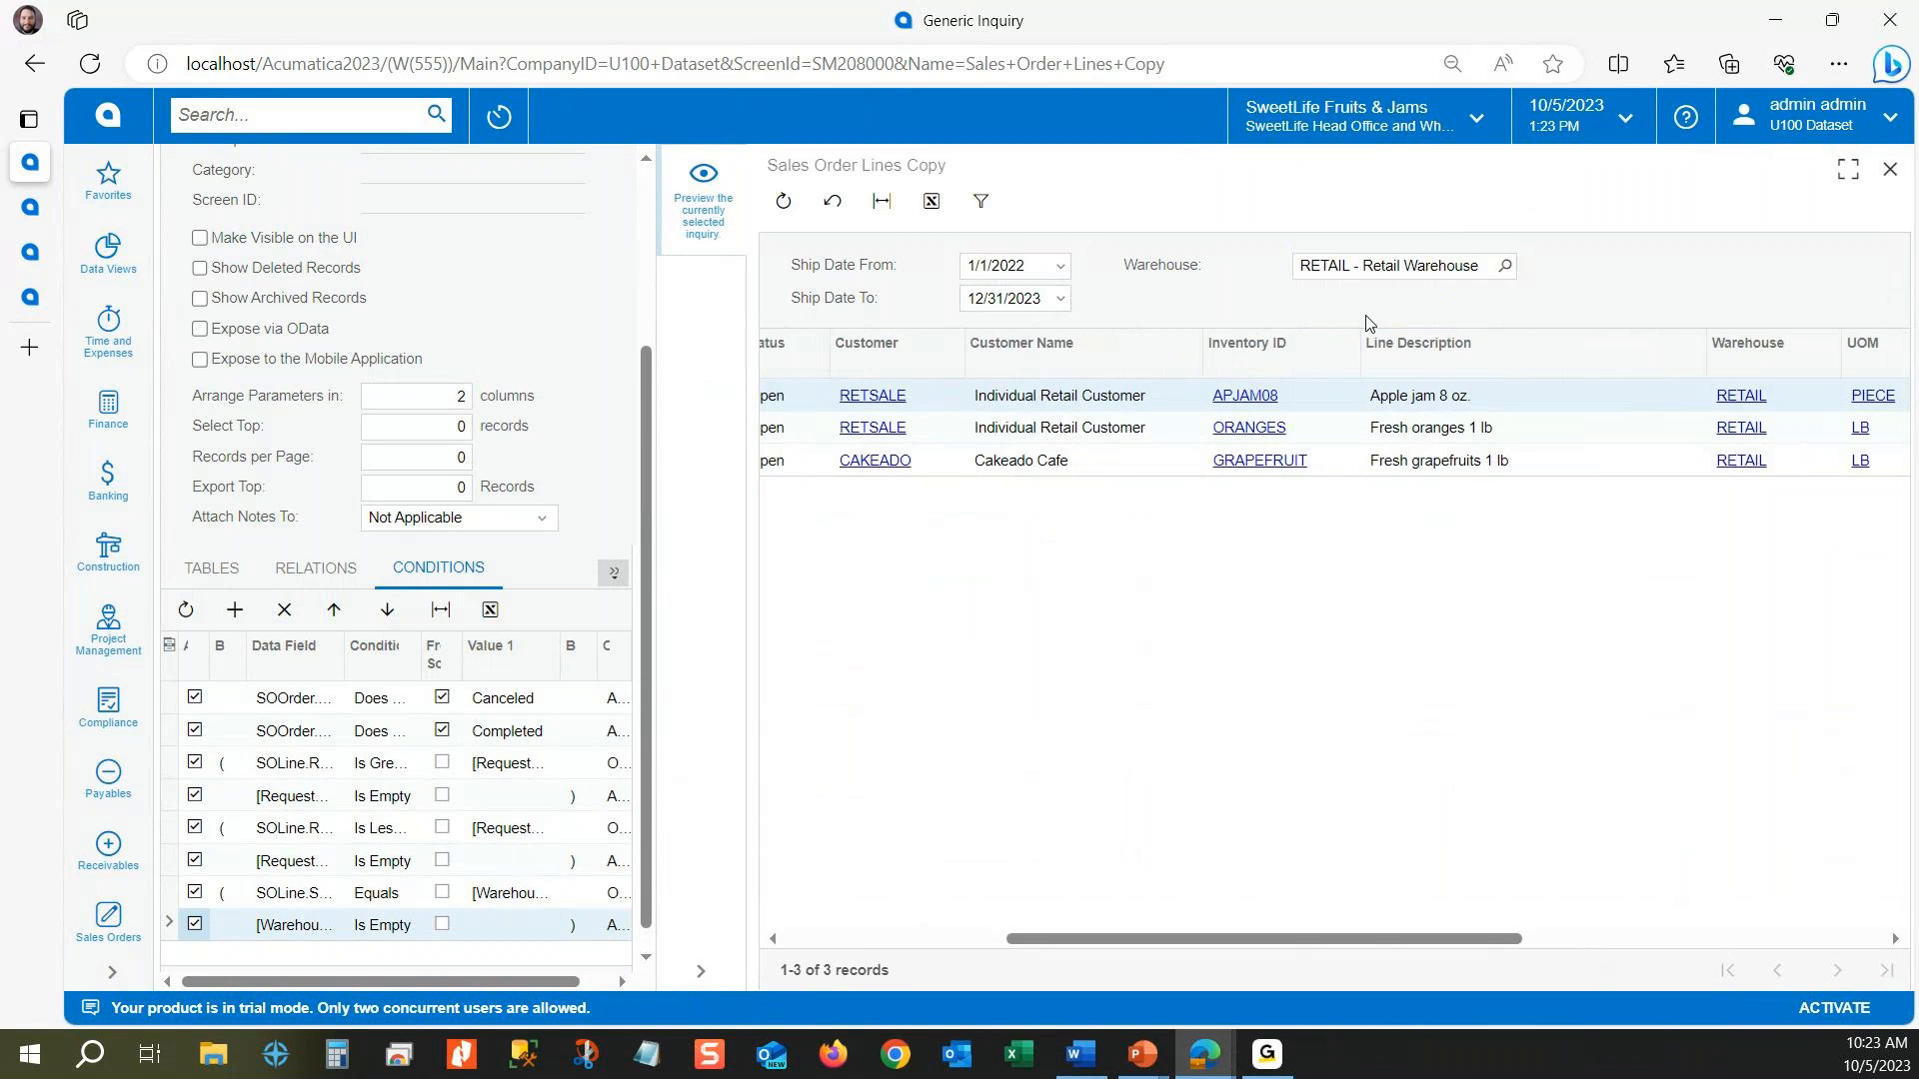
left_click_drag(1297, 939, 782, 953)
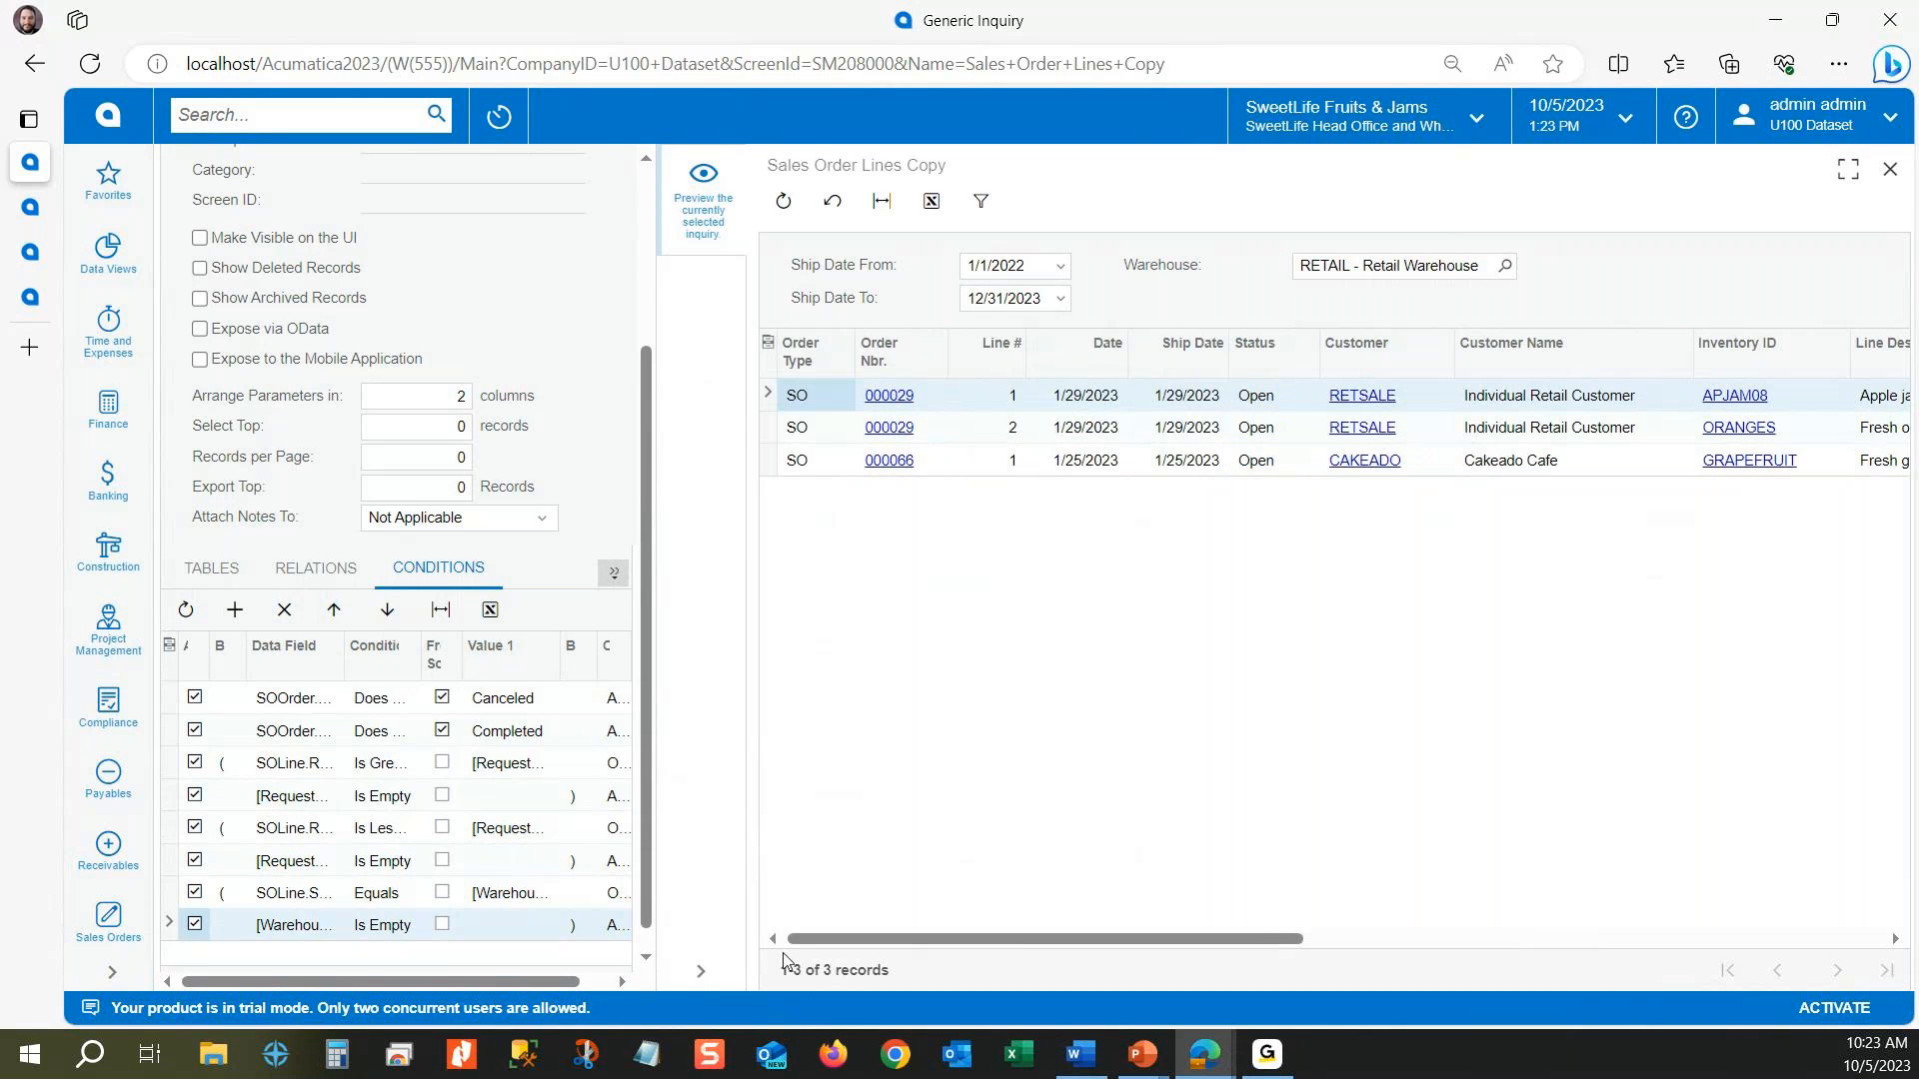
left_click(1413, 262)
key("BackSpace")
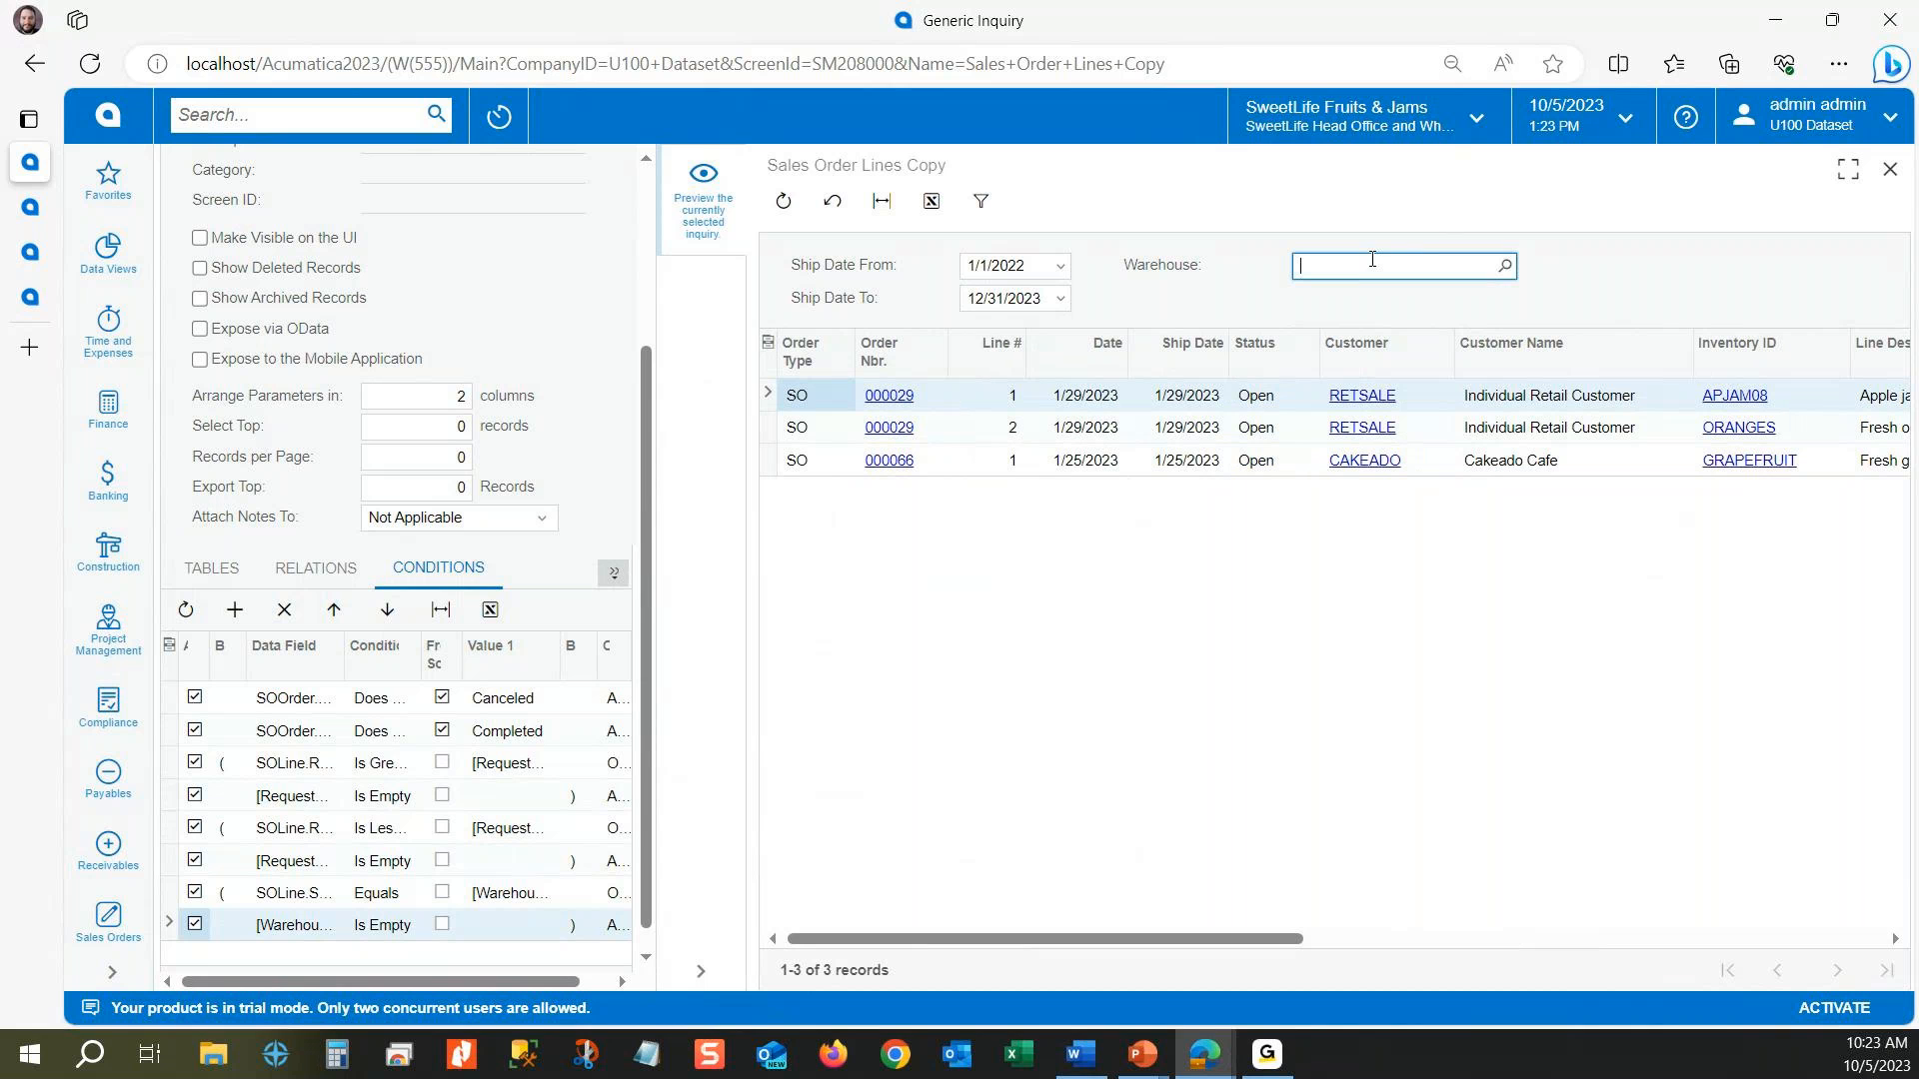
left_click(1619, 268)
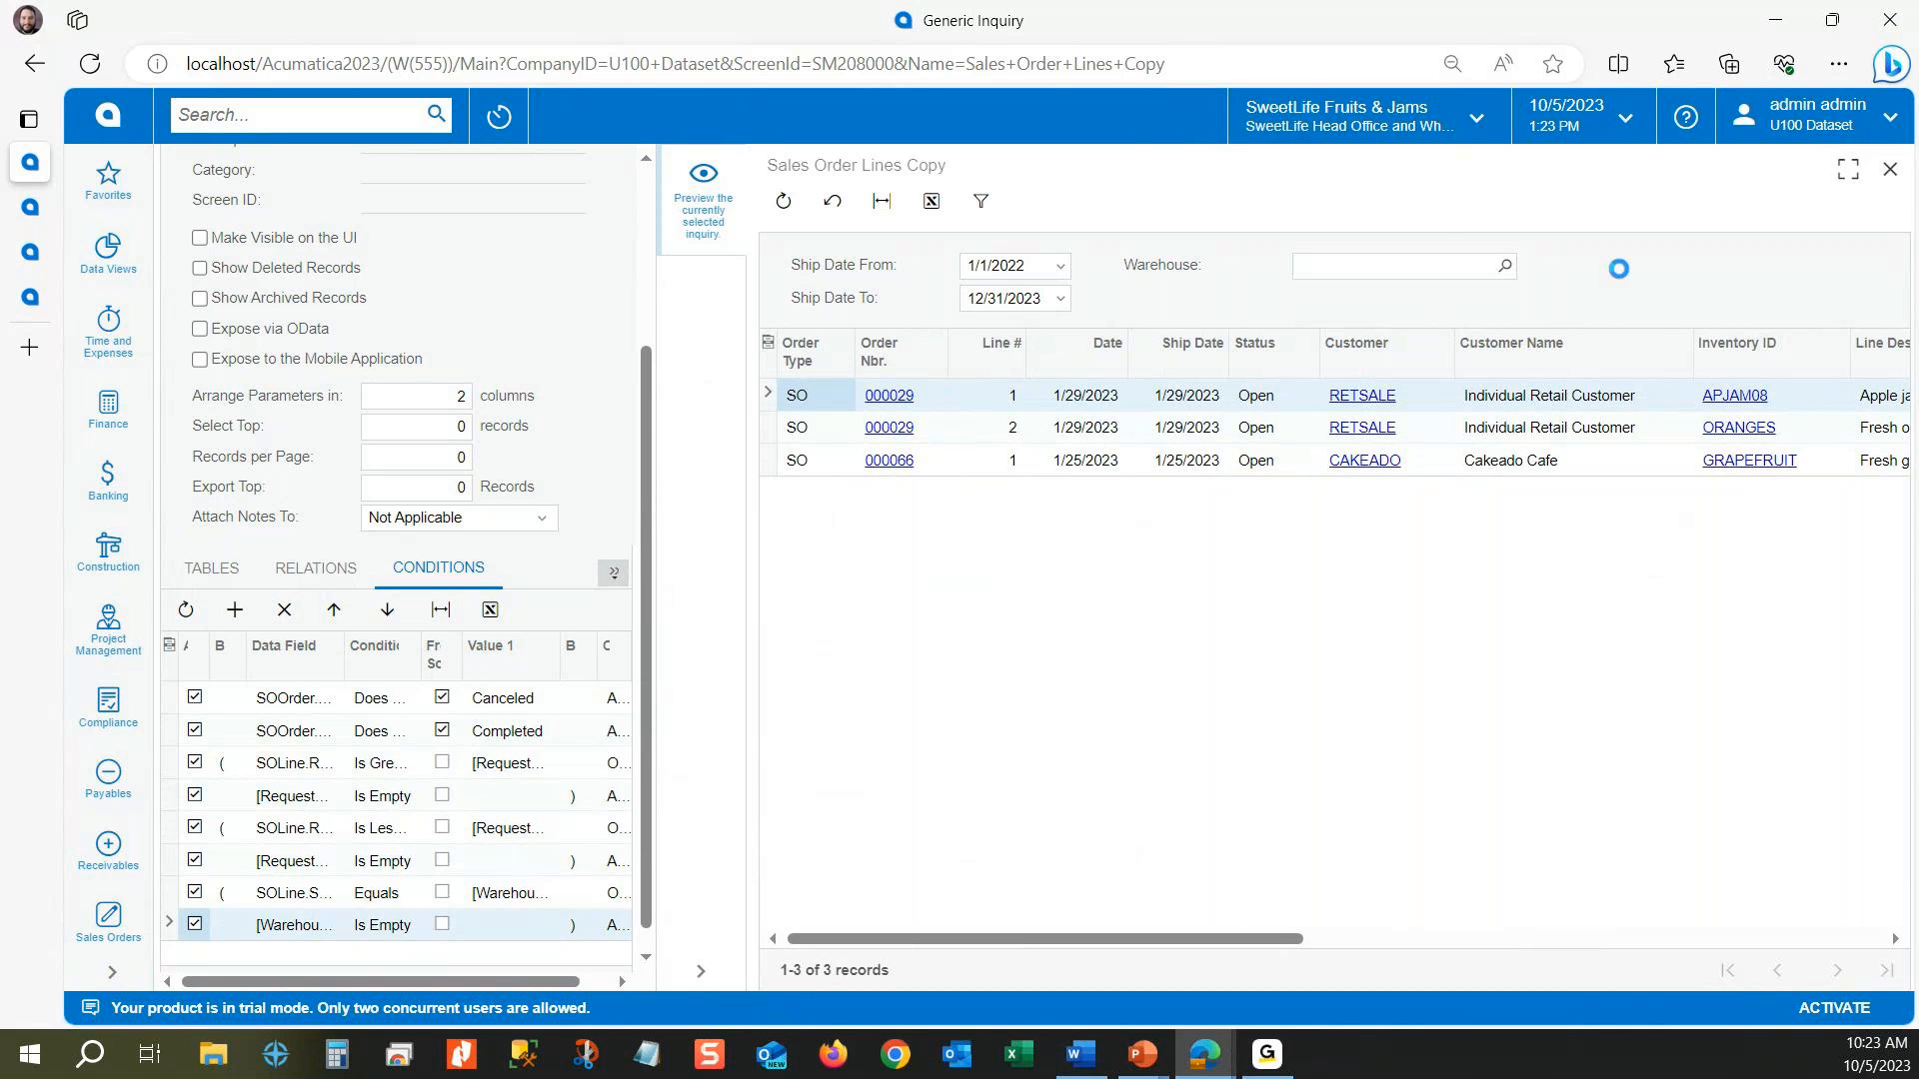
Step: Set the preview's Ship Date To filter to 1/15/2023
left_click(1061, 299)
left_click(1149, 327)
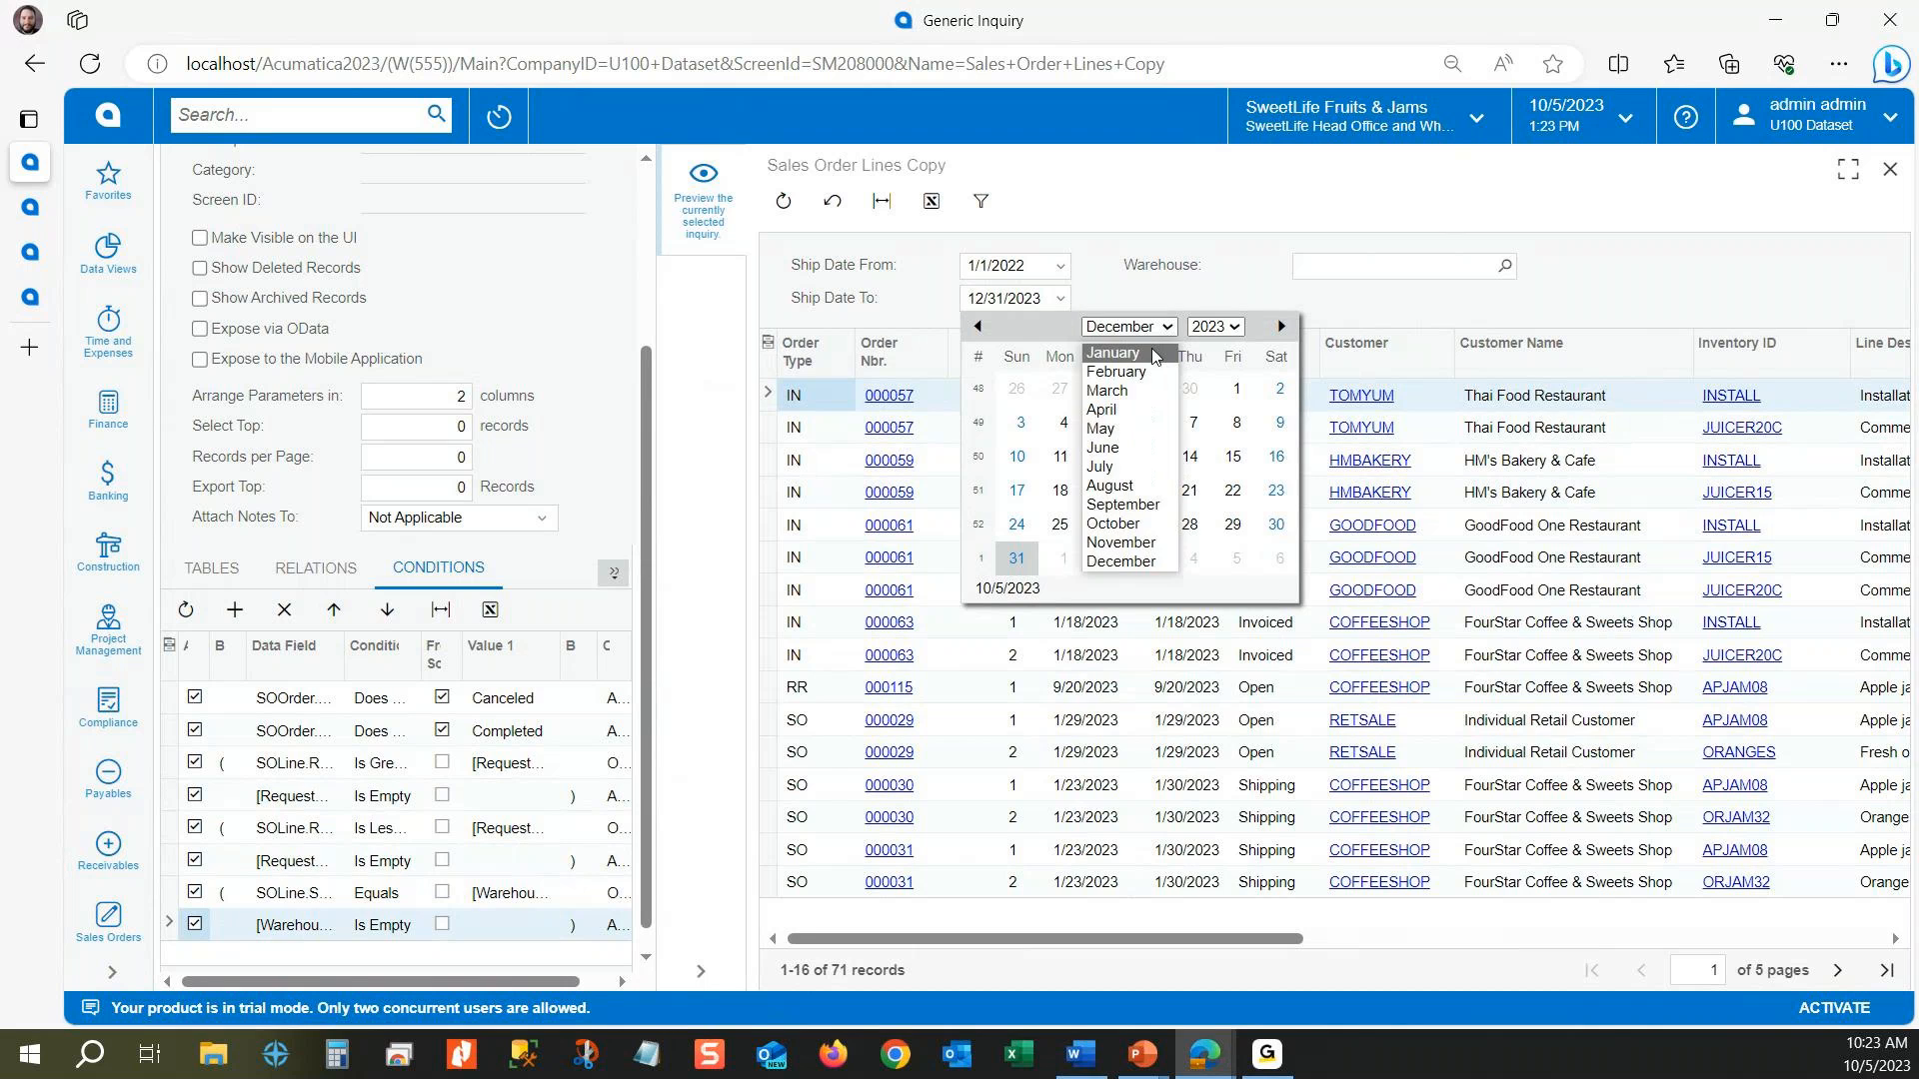
left_click(1156, 353)
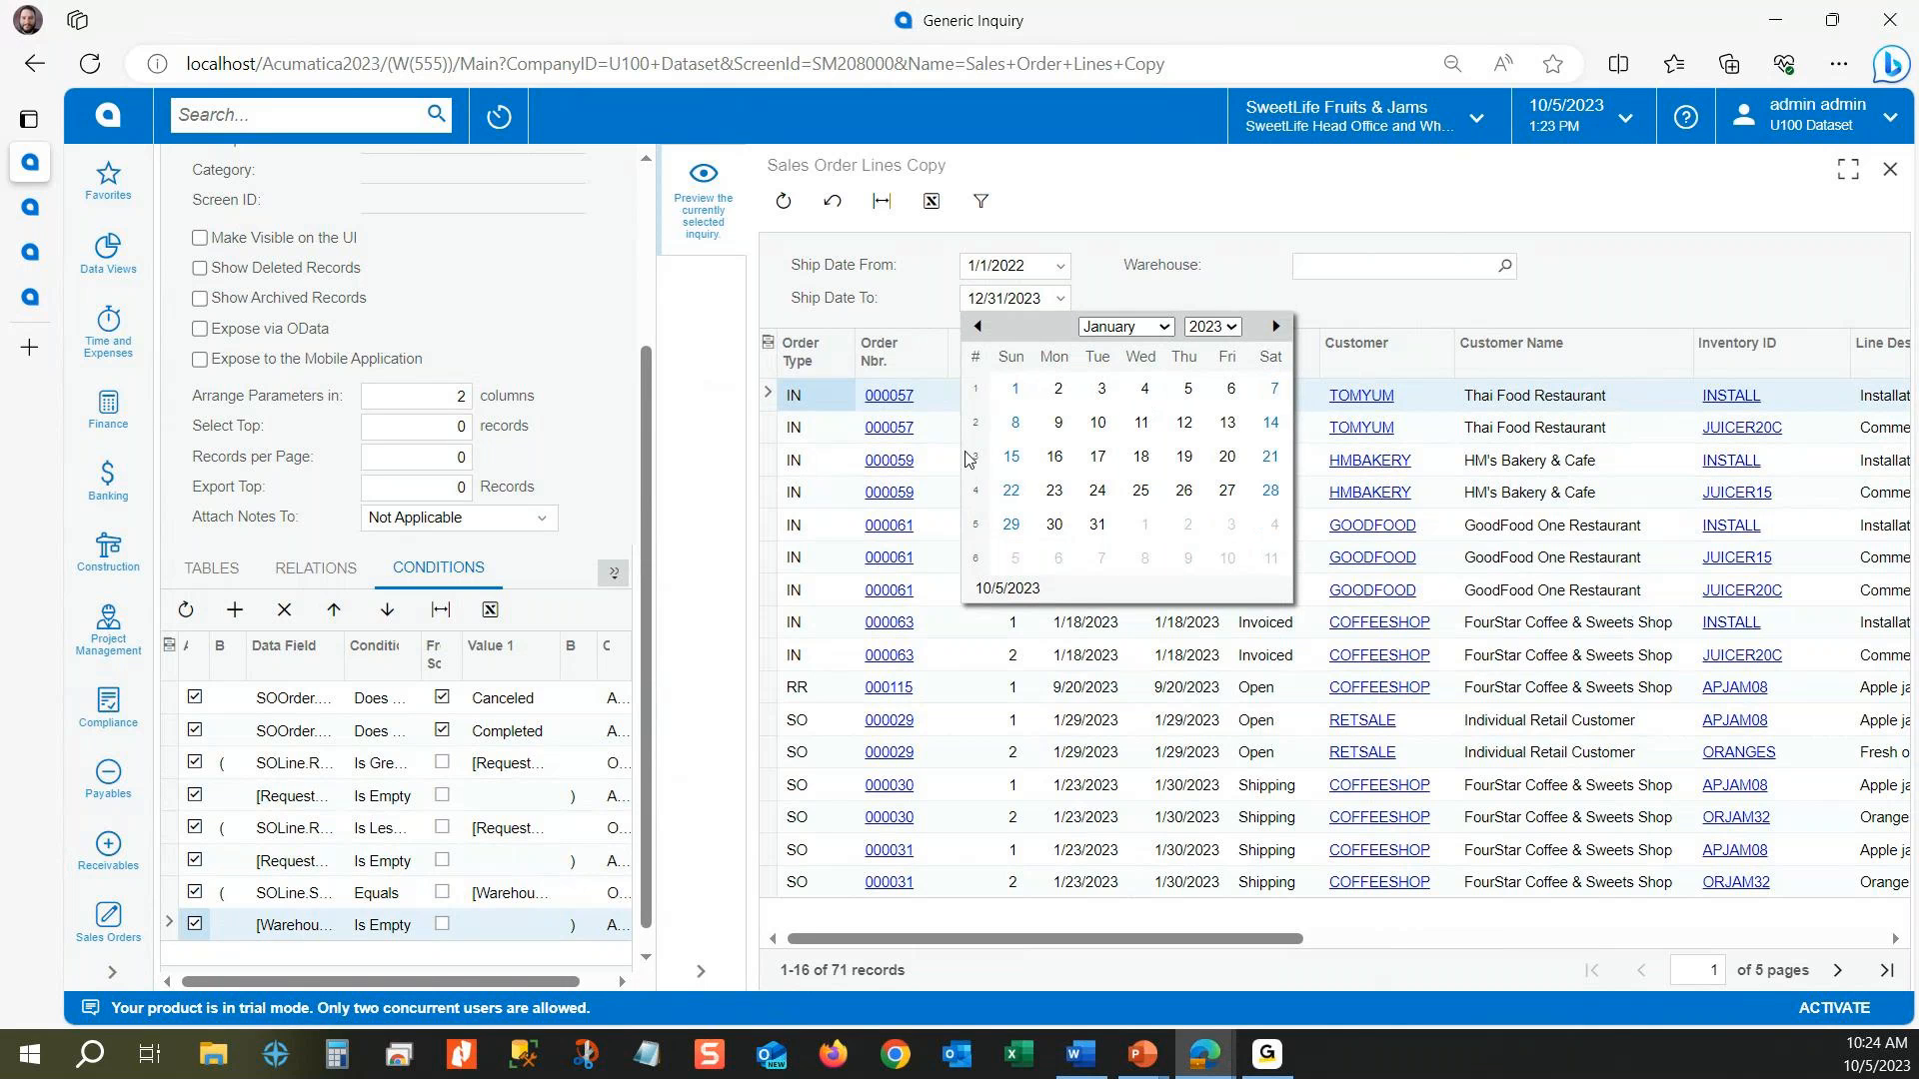
left_click(1011, 457)
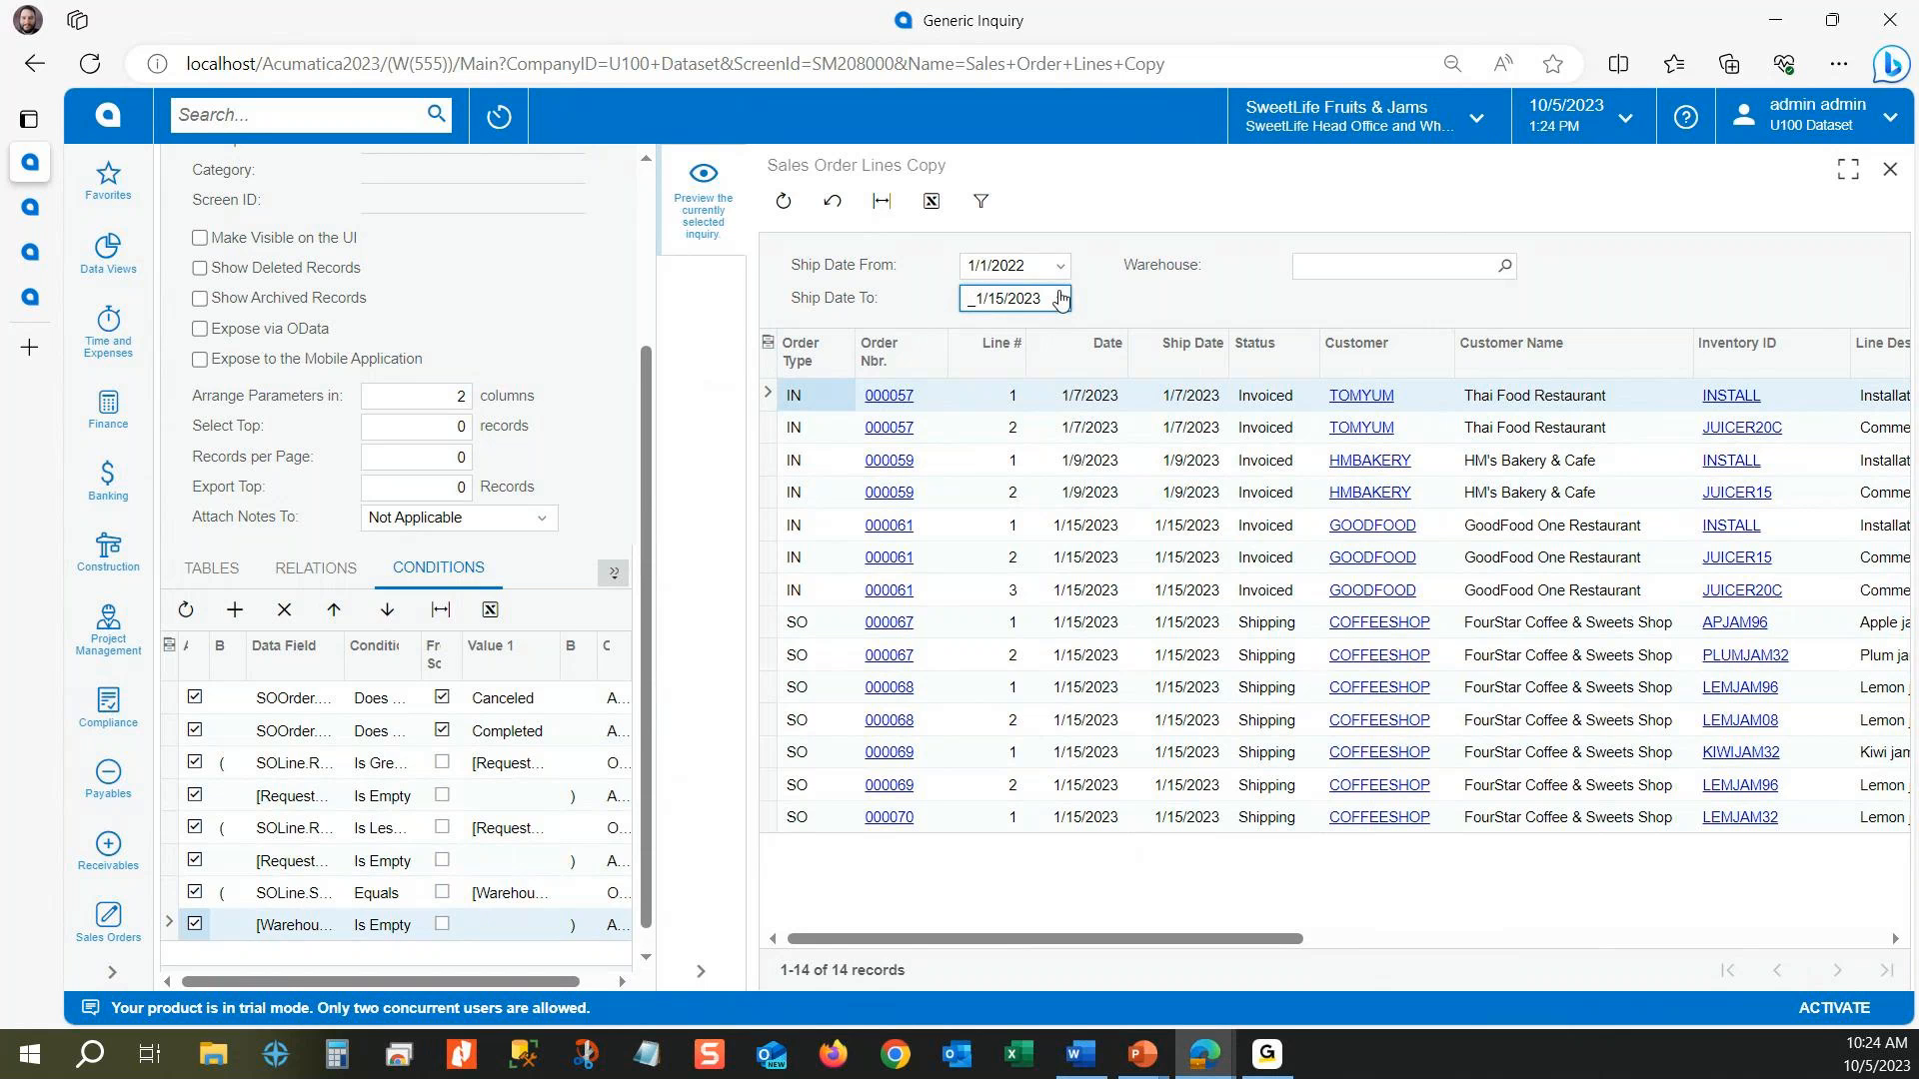
Step: Clear the preview's Ship Date To filter so no end date limits the listed lines
left_click_drag(1045, 300, 809, 307)
key("Delete")
left_click(661, 623)
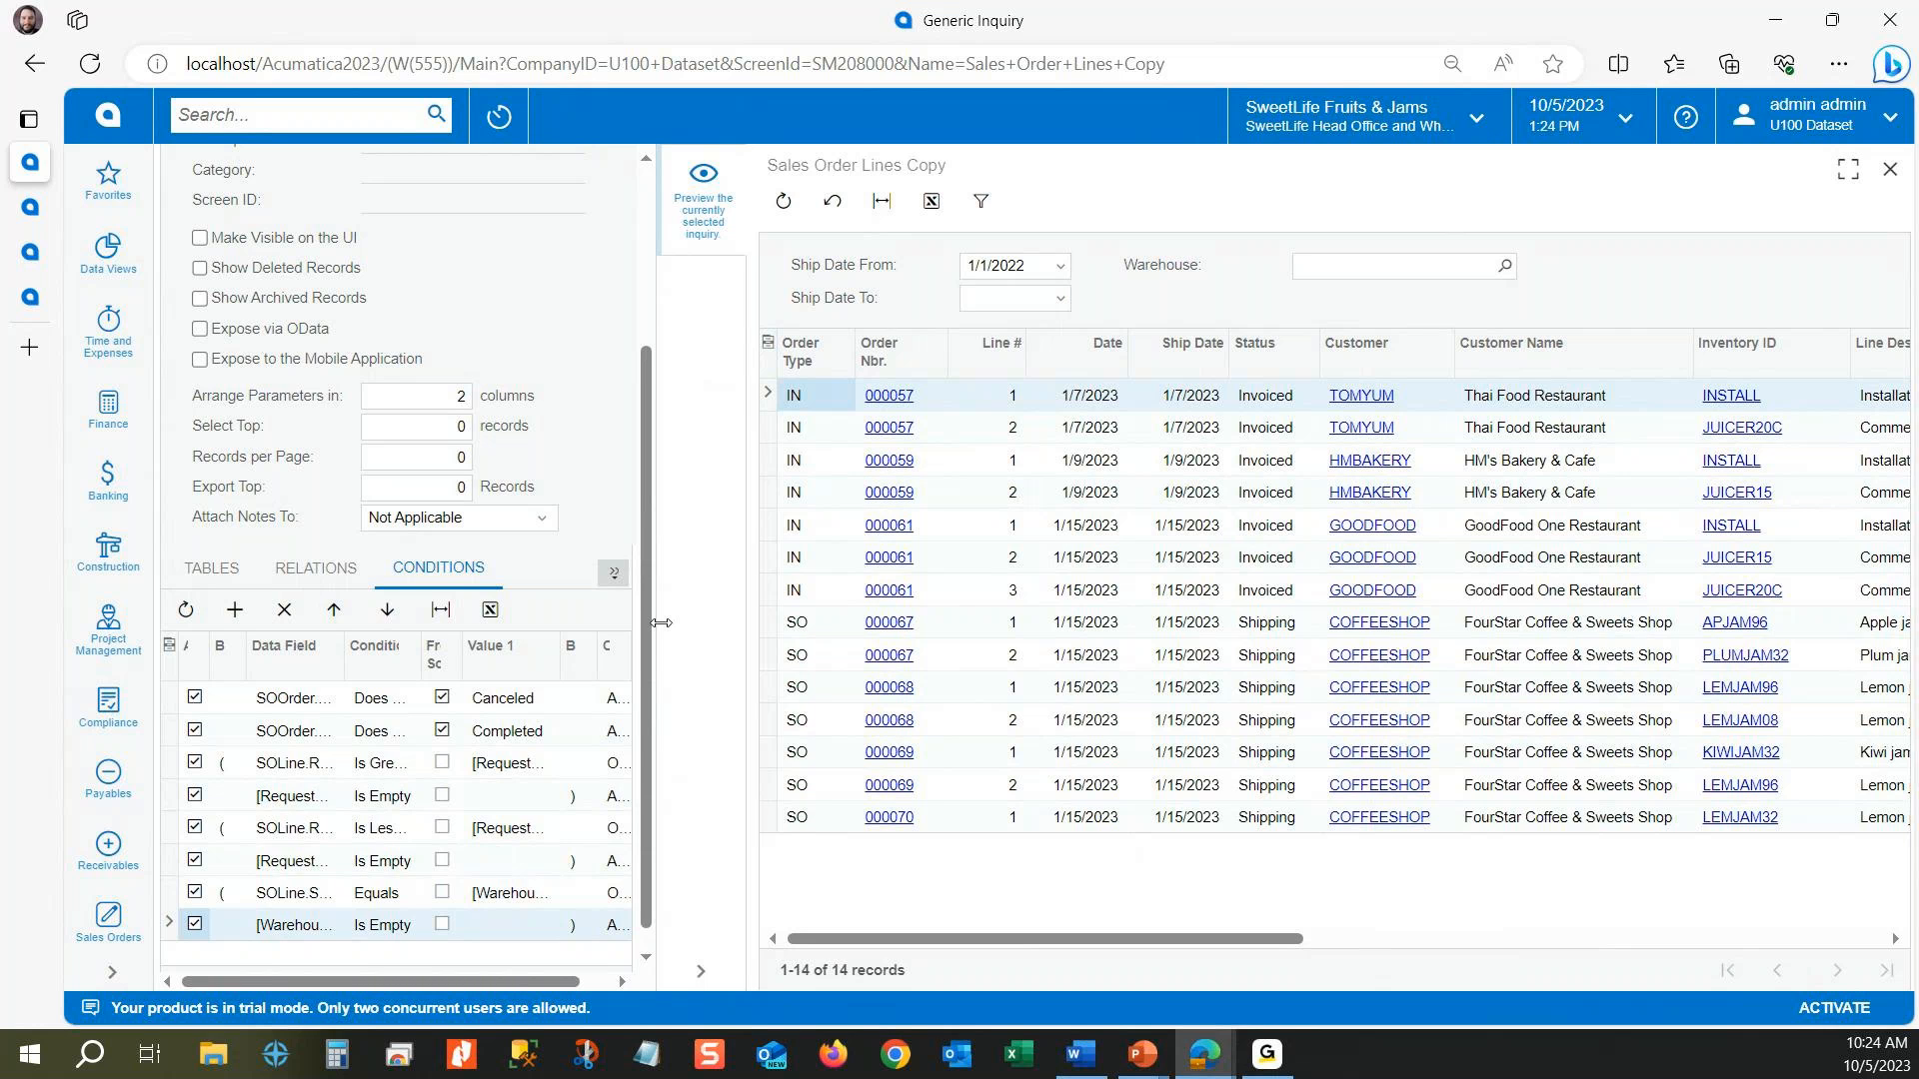
Step: Widen the inquiry form, activate the descending SOOrder.OrderType sort, and save the inquiry
left_click_drag(661, 623, 957, 600)
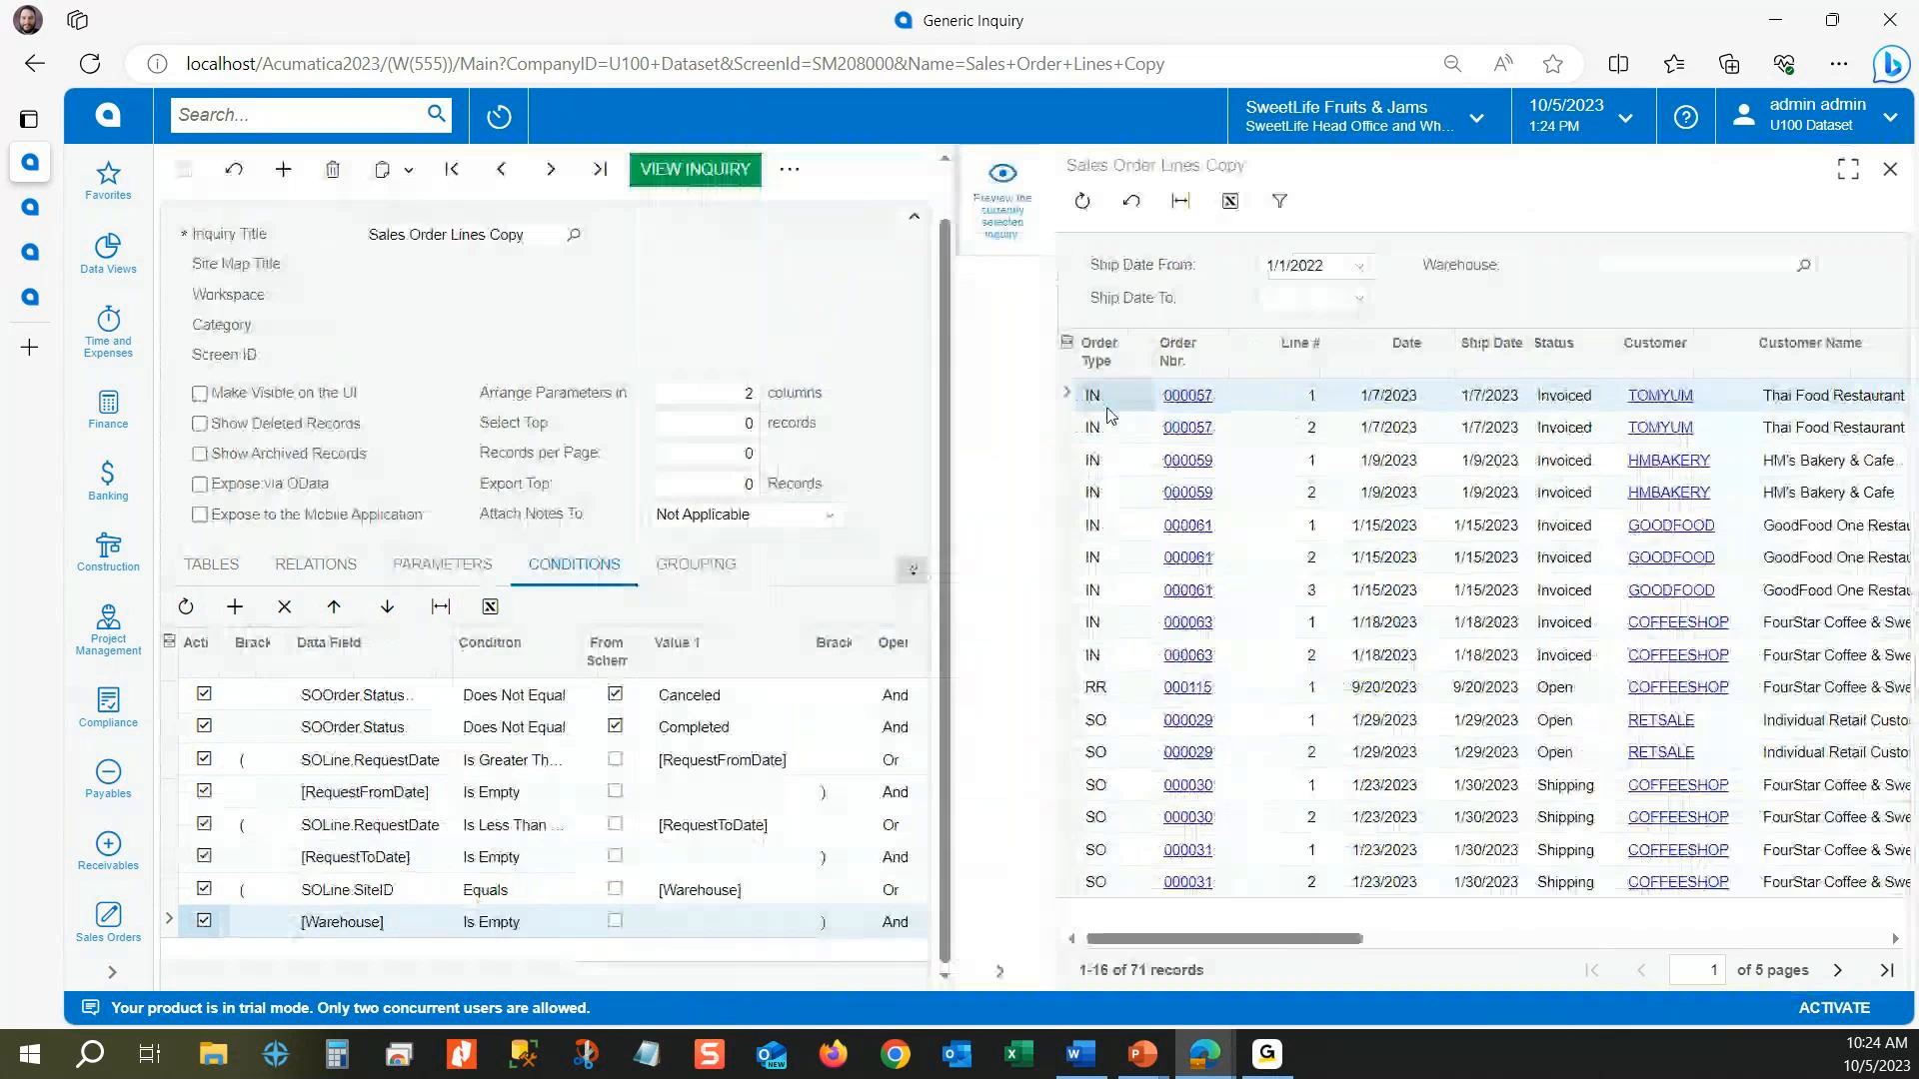
left_click_drag(954, 520, 1155, 540)
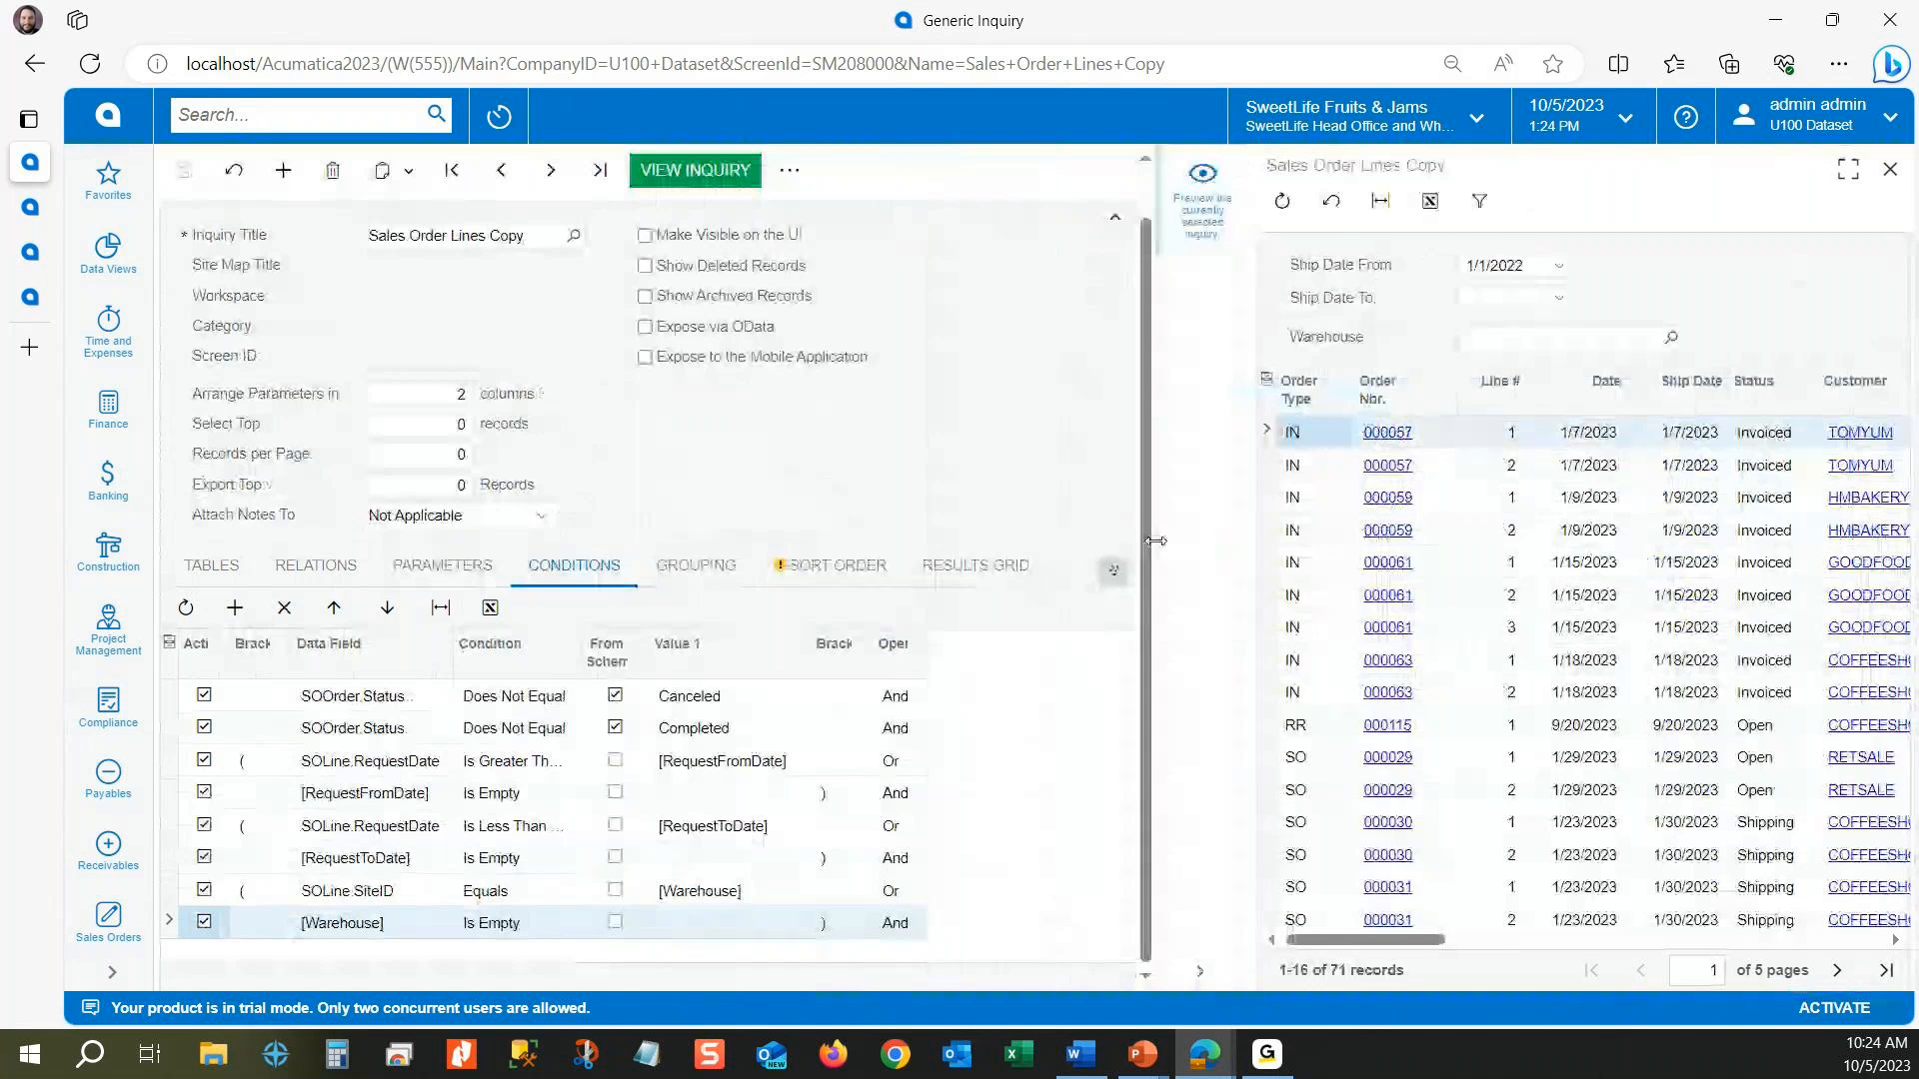
left_click(835, 564)
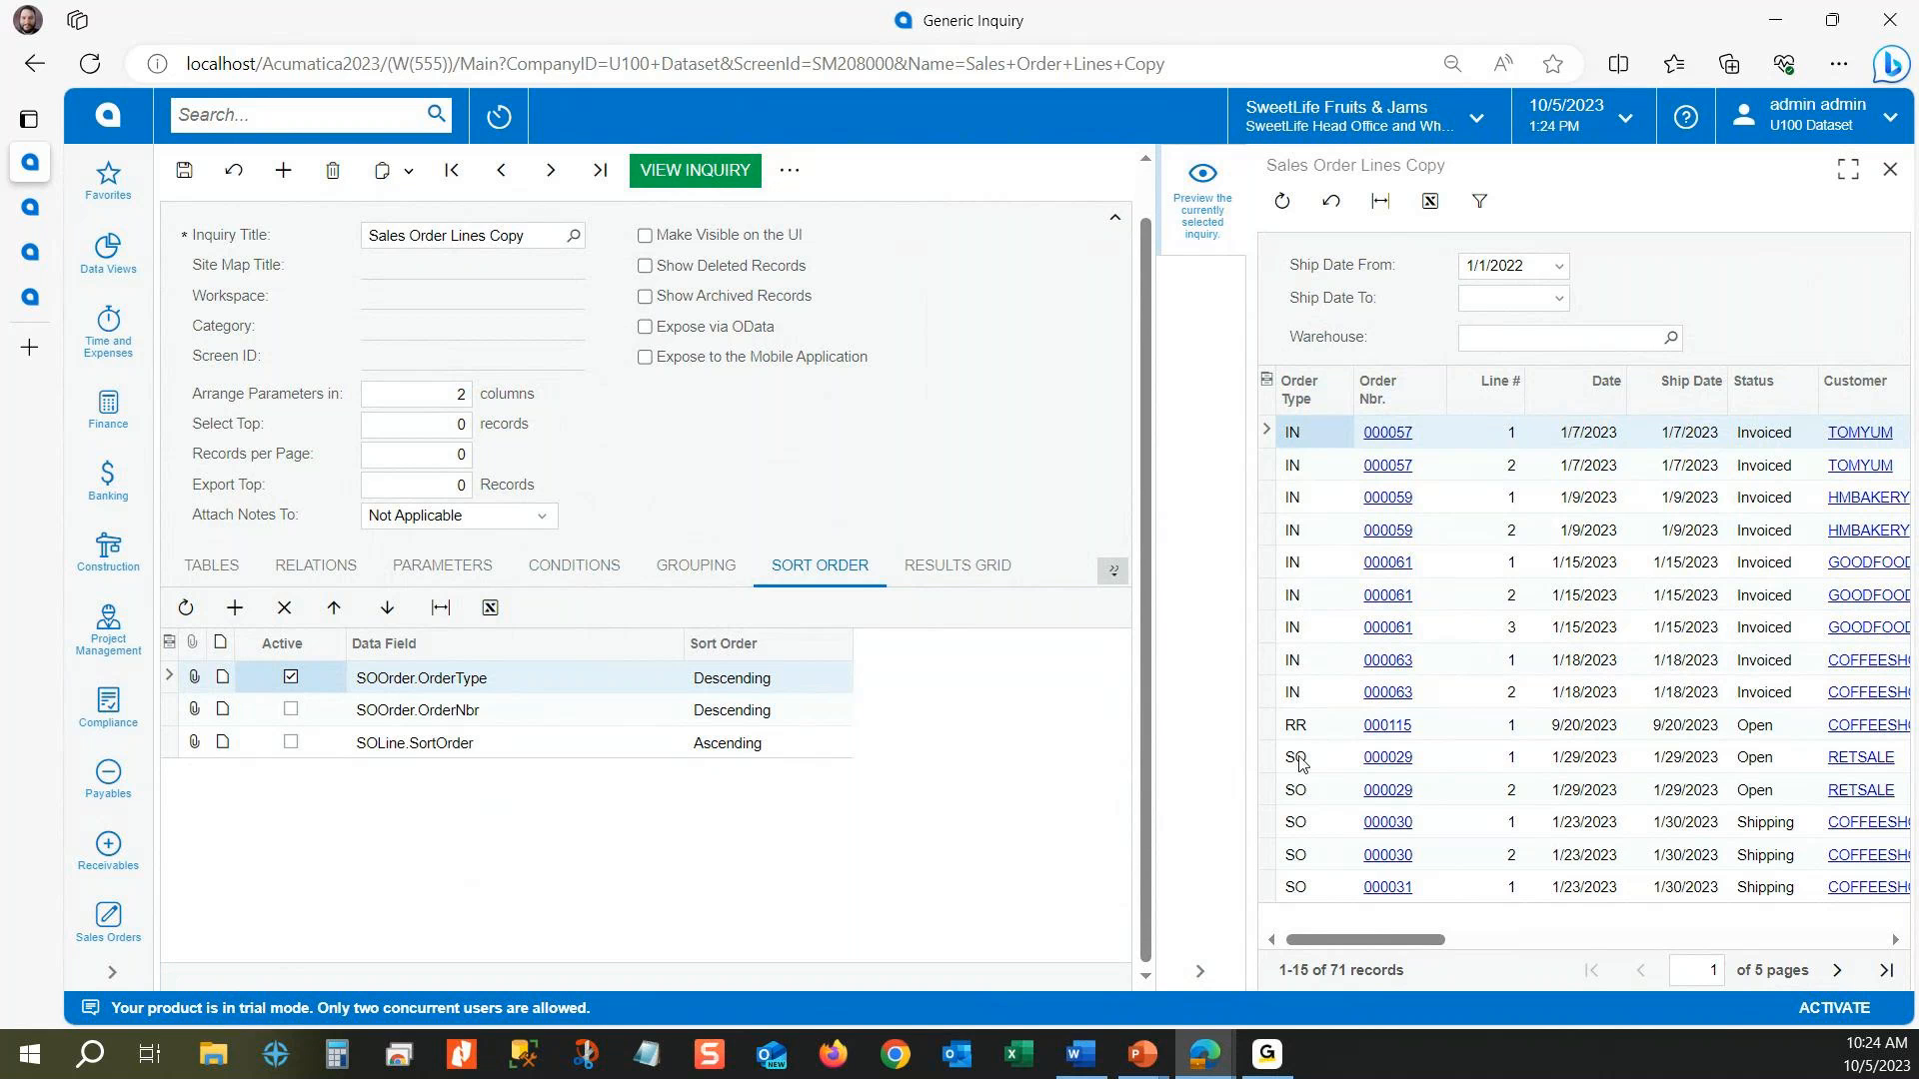
left_click(182, 163)
left_click(183, 168)
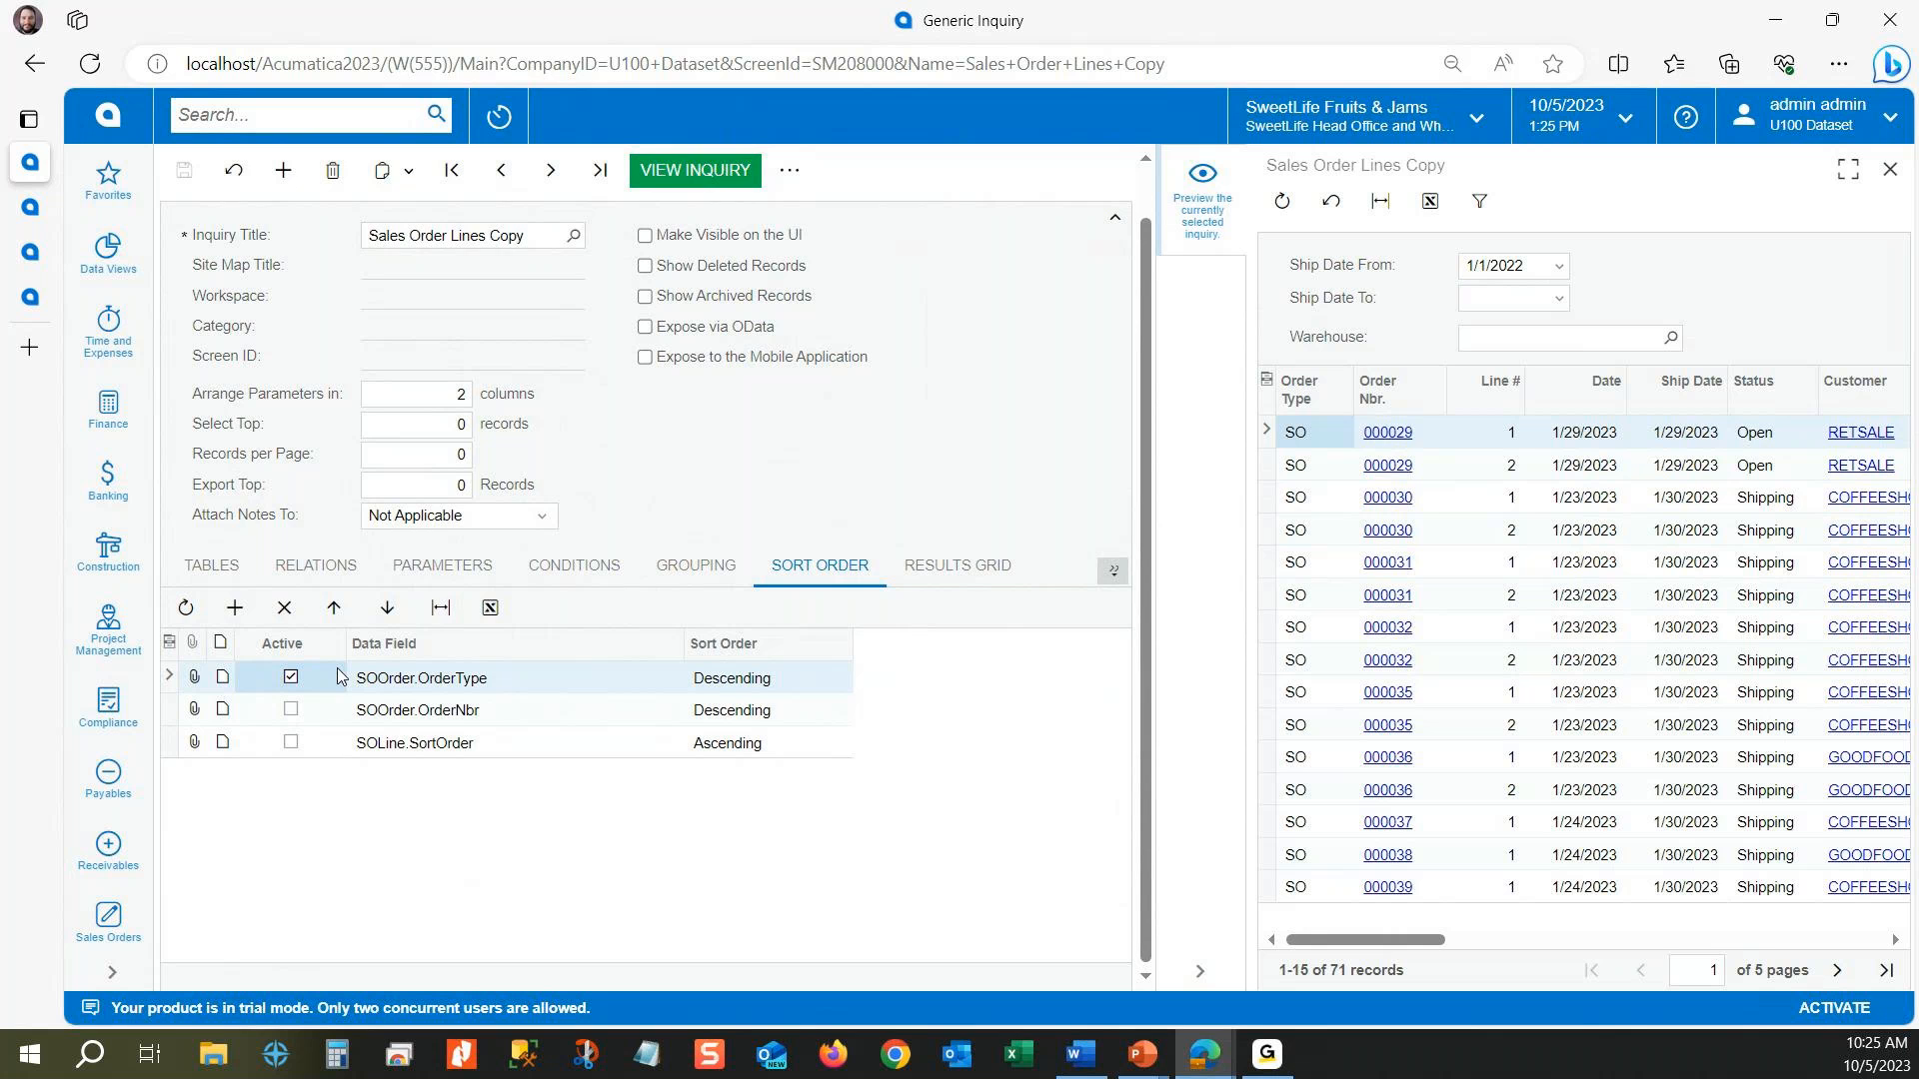
Step: Activate the SOOrder.OrderNbr and SOLine.SortOrder sorts, save the inquiry, and check the line order in the preview
left_click(291, 710)
left_click(291, 743)
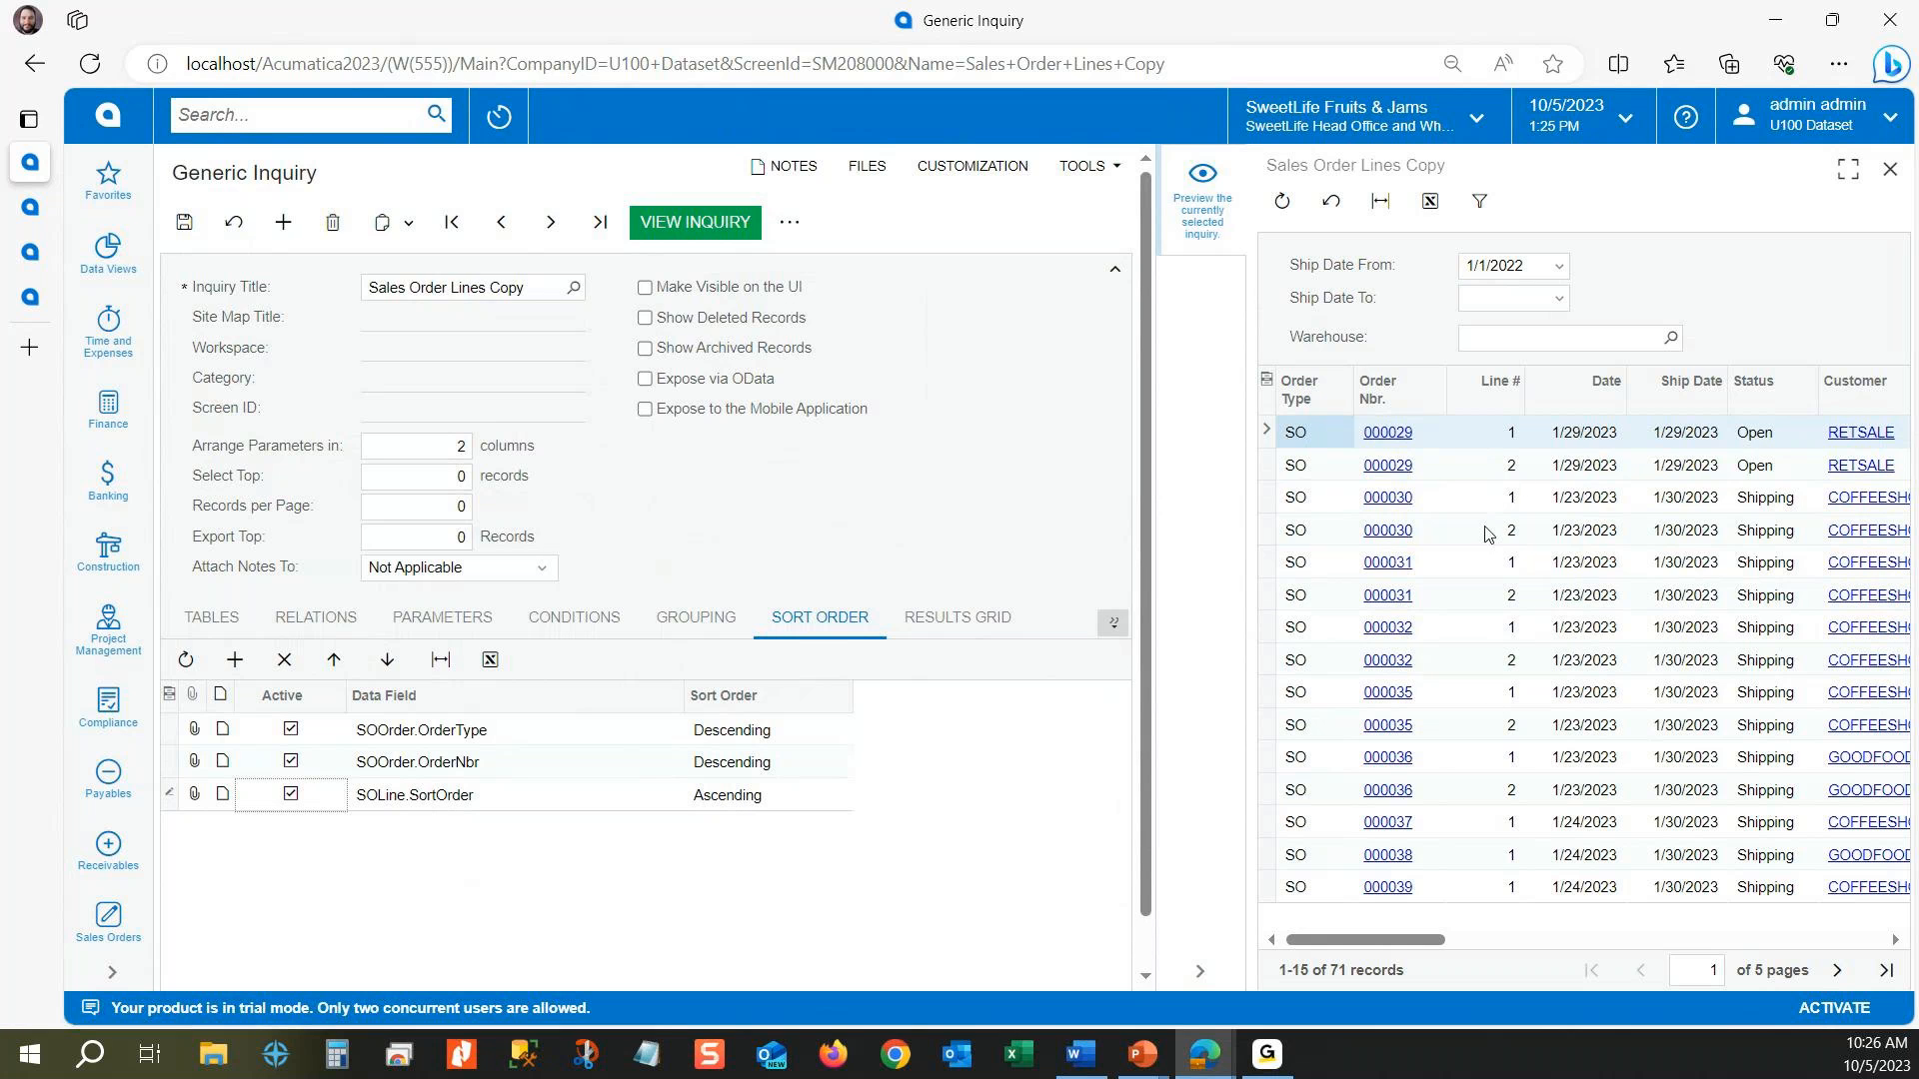
left_click(186, 226)
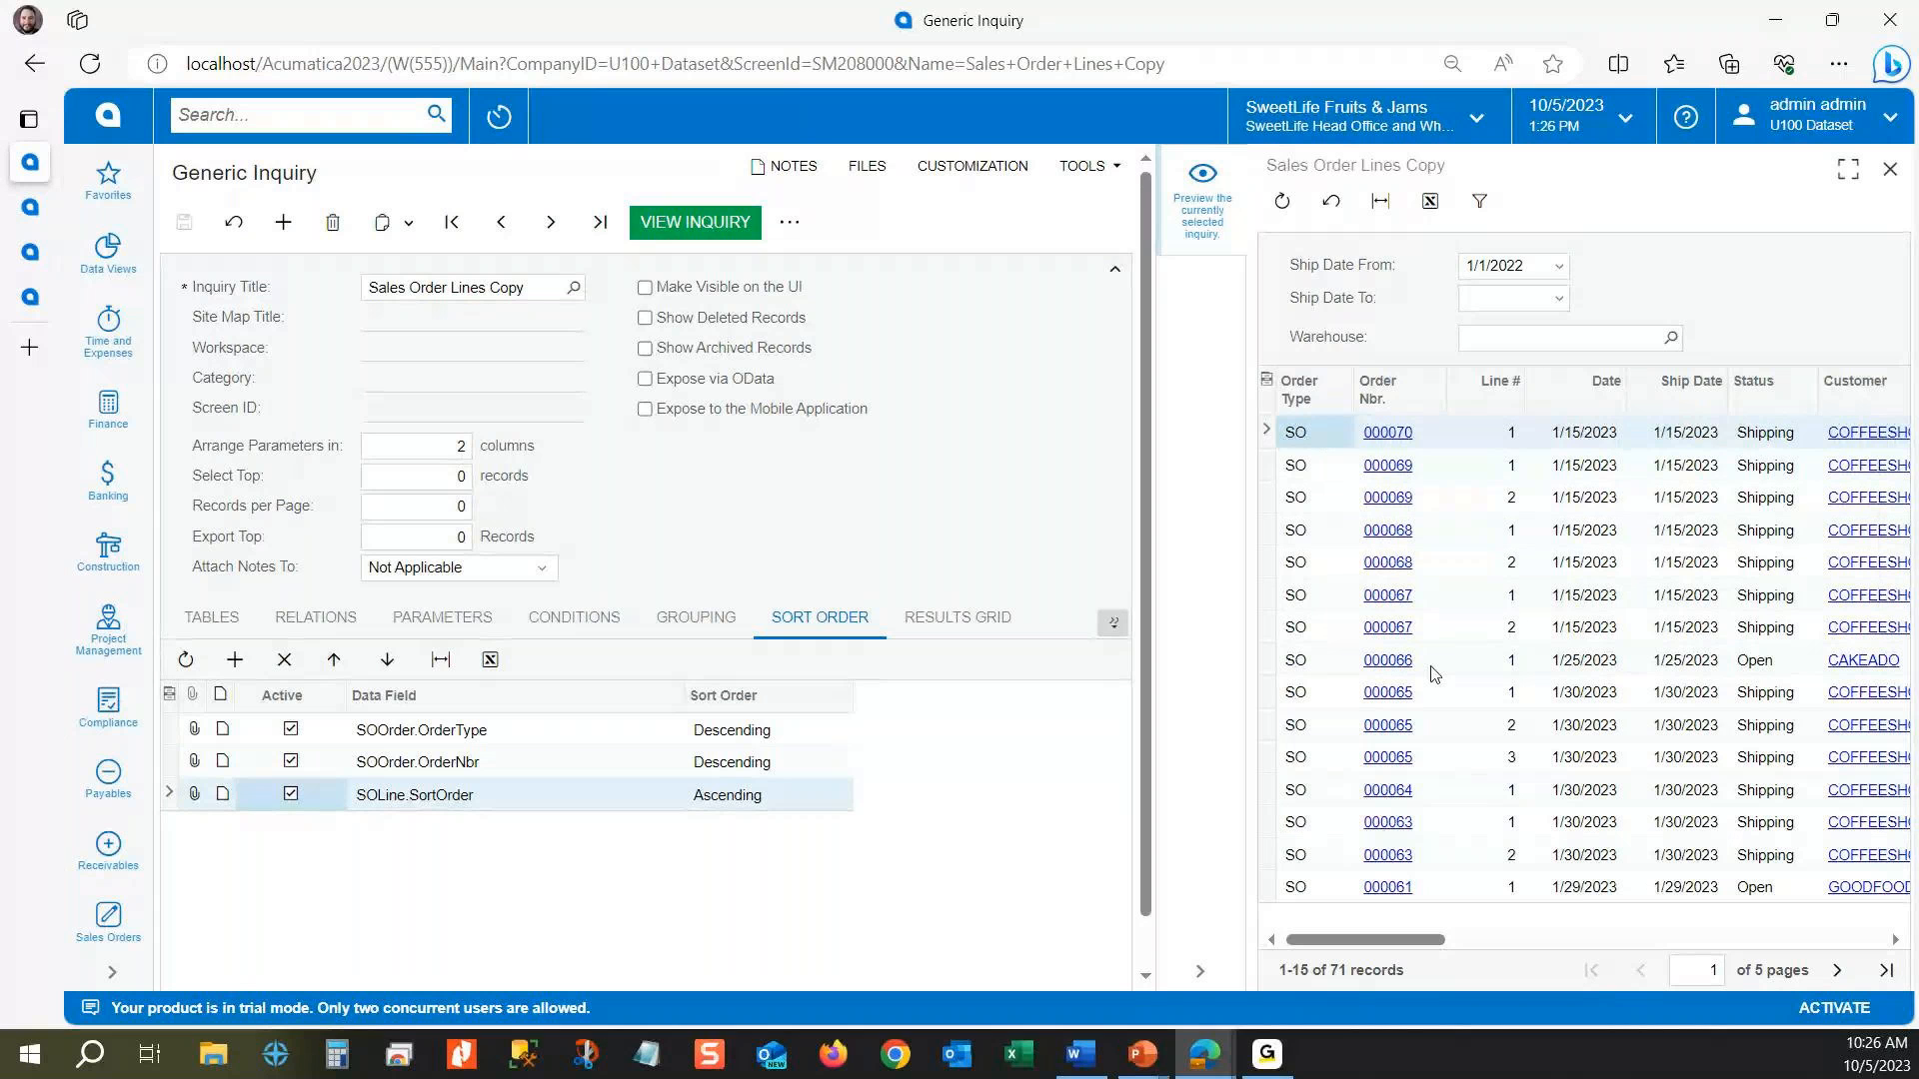
left_click(1509, 562)
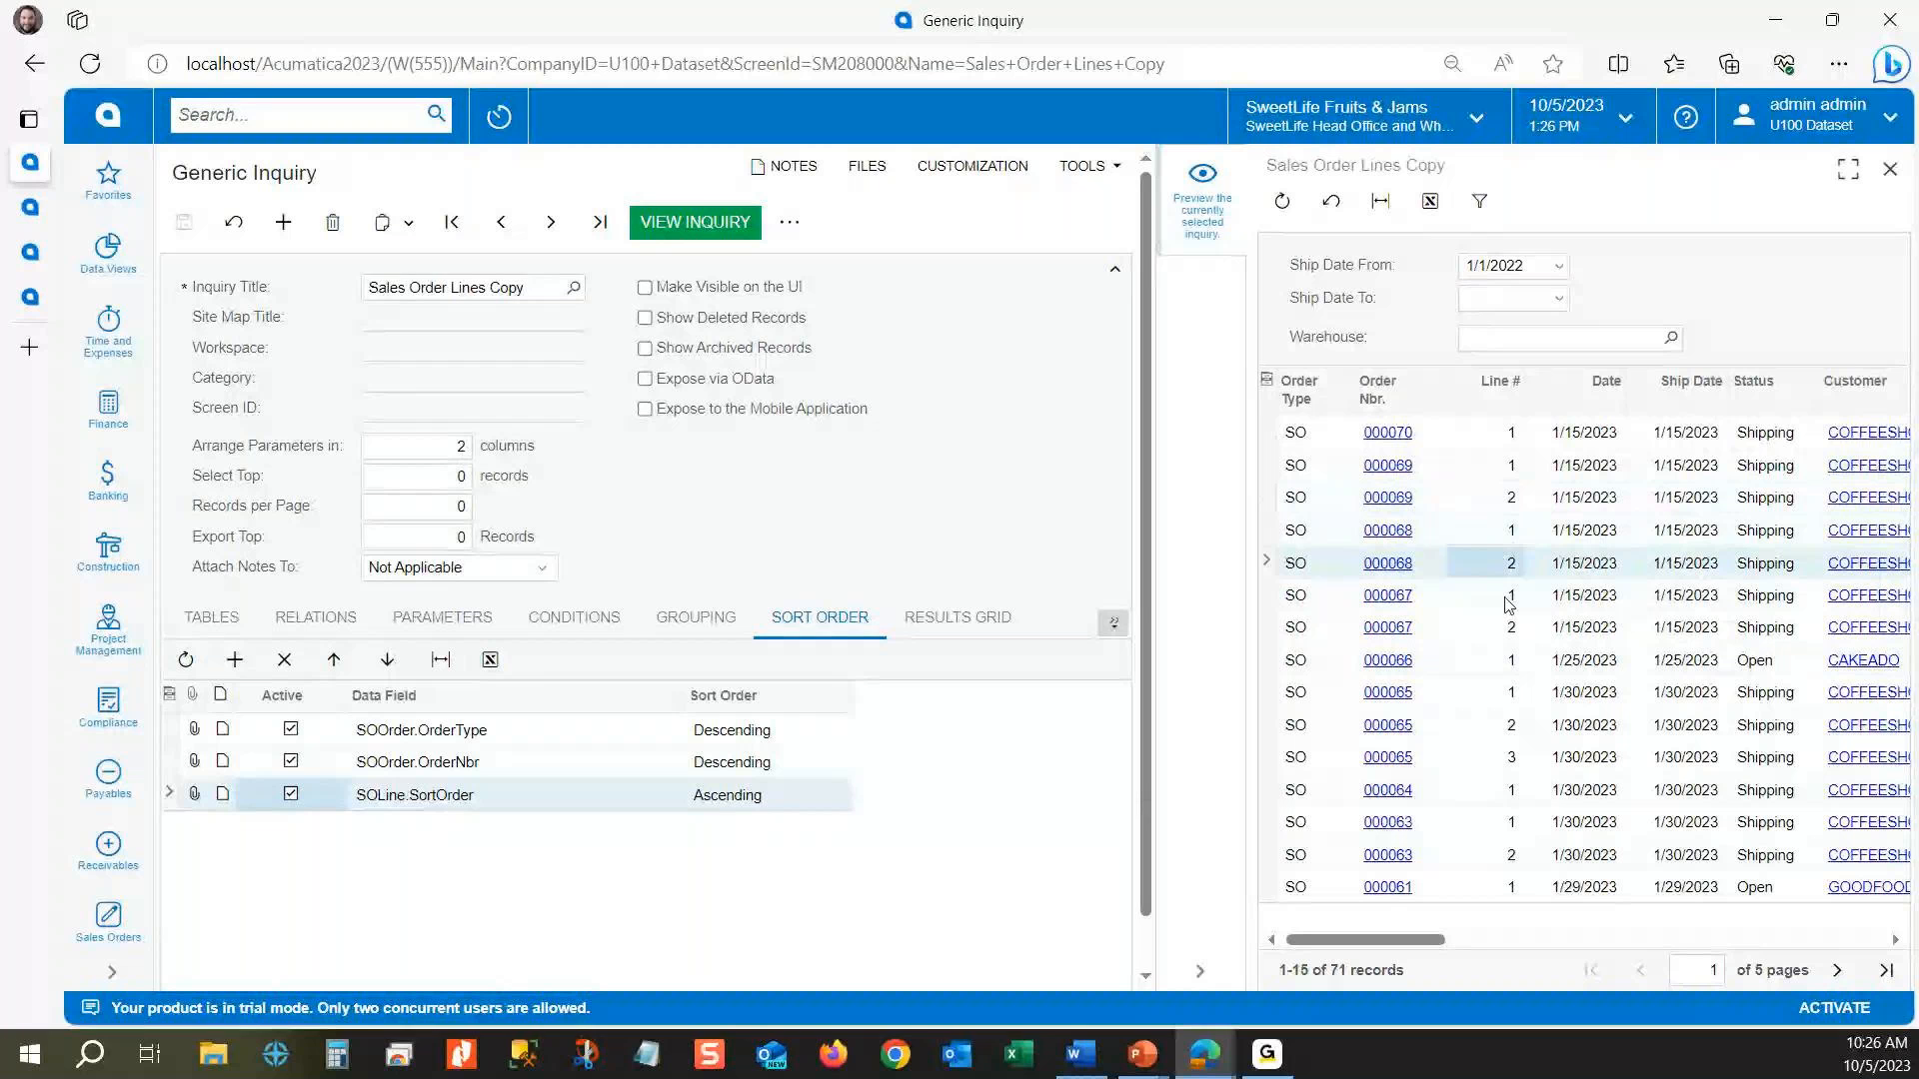
left_click(1512, 627)
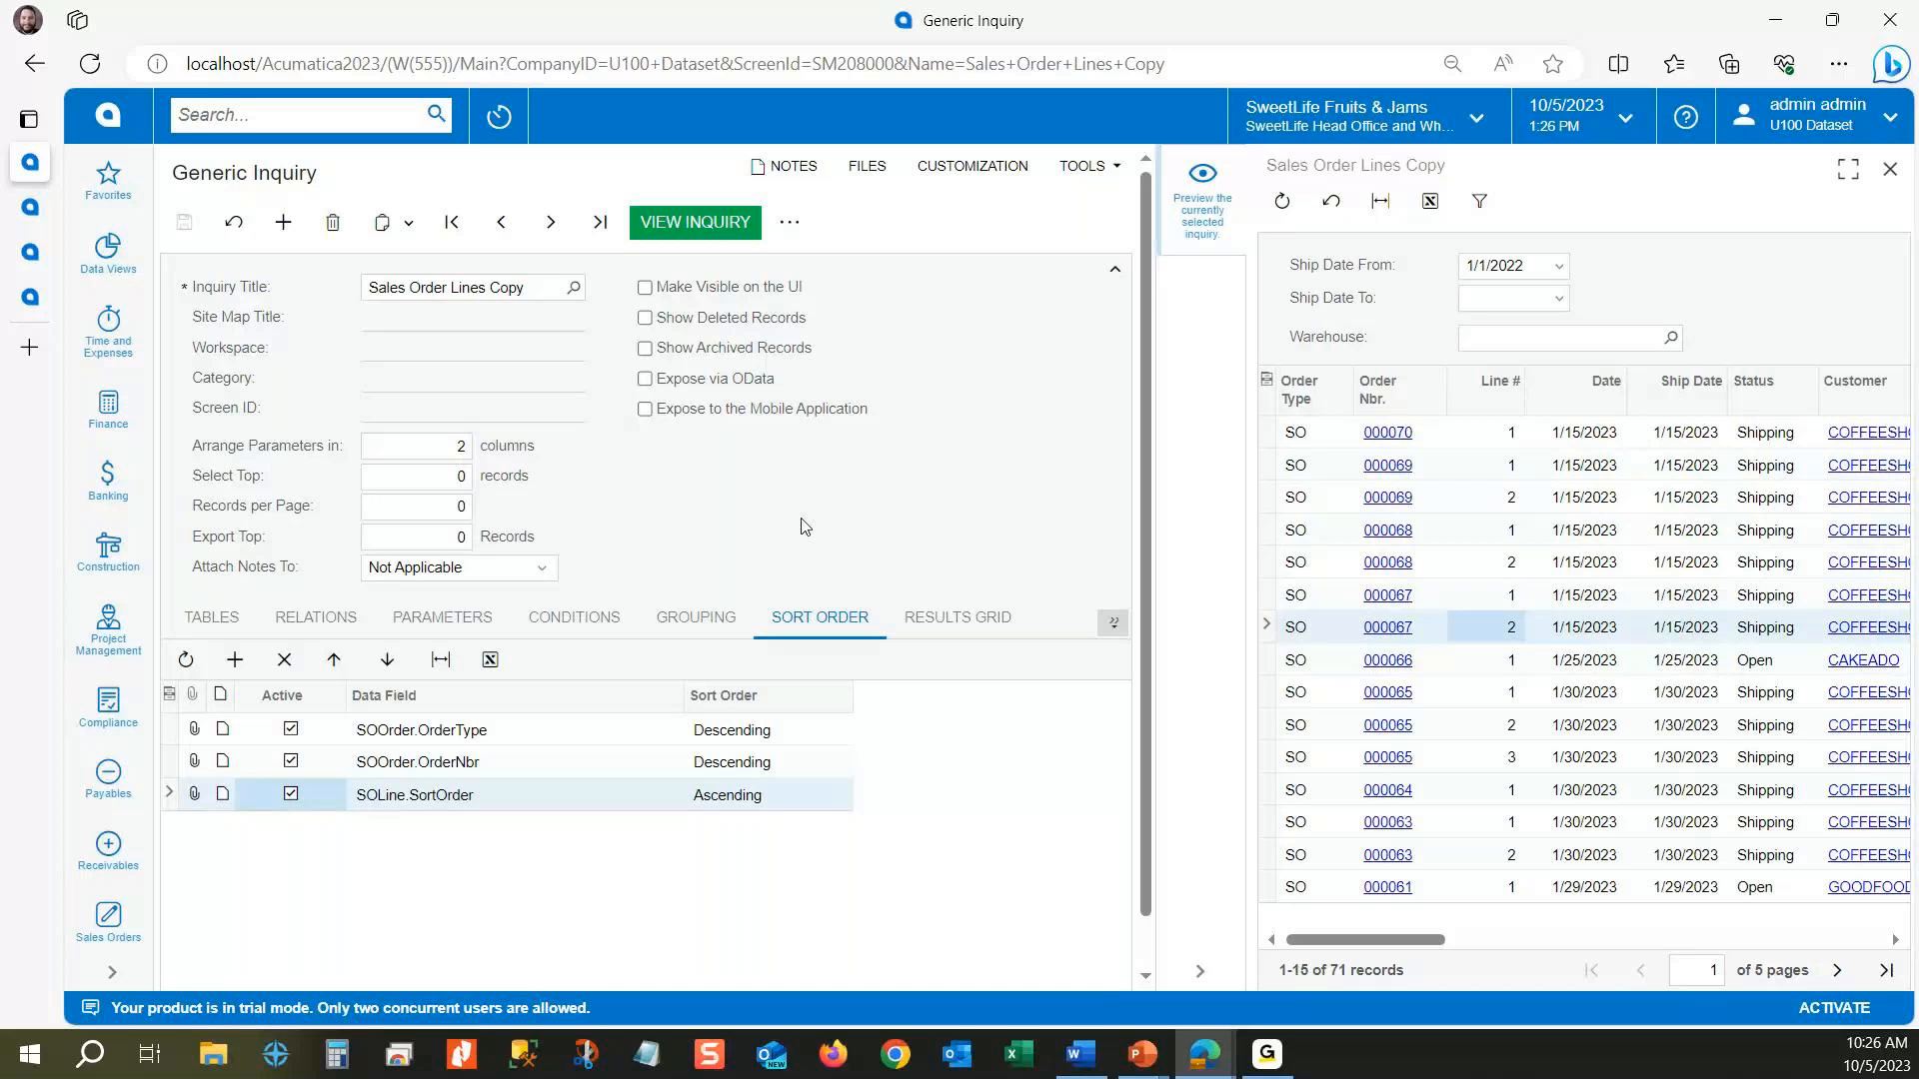
Step: Show the inquiry's grouping fields and narrow the preview to a single order number shared by SO and IN orders
left_click(711, 625)
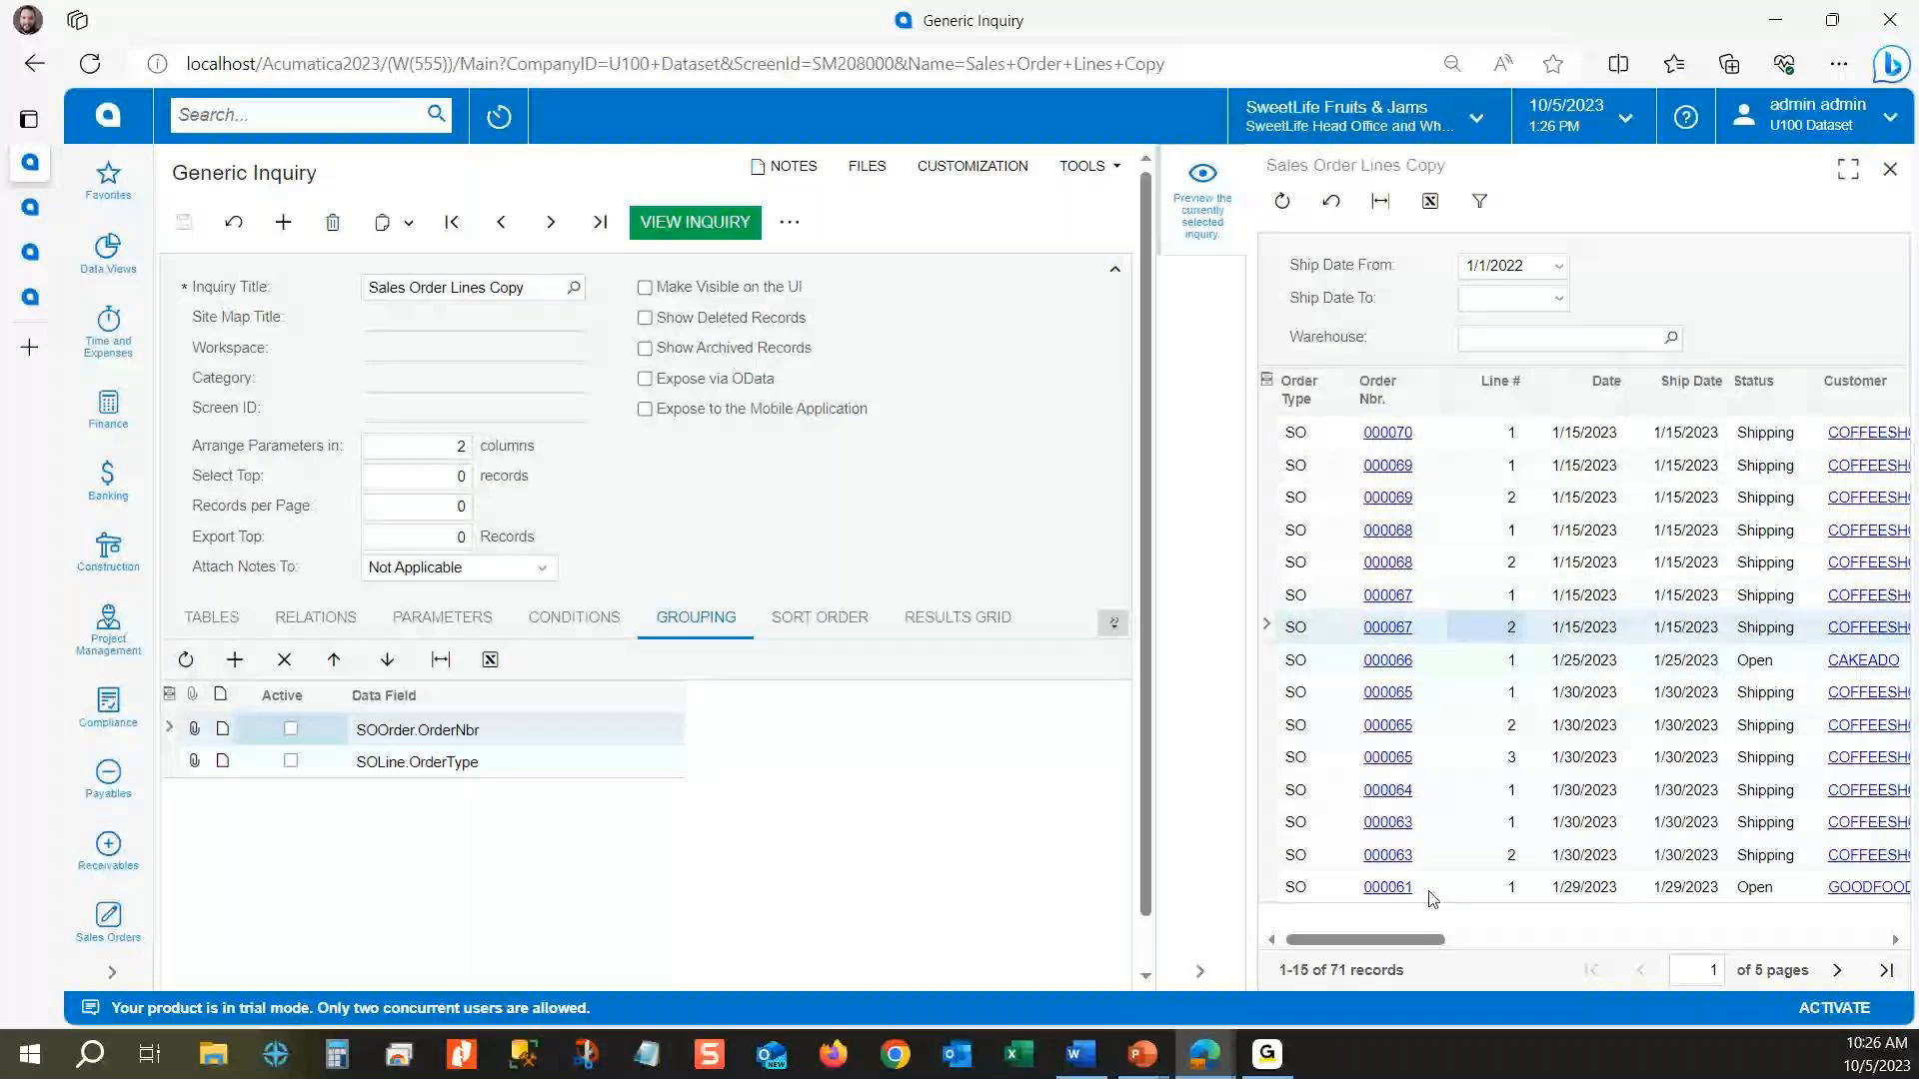
left_click(1282, 201)
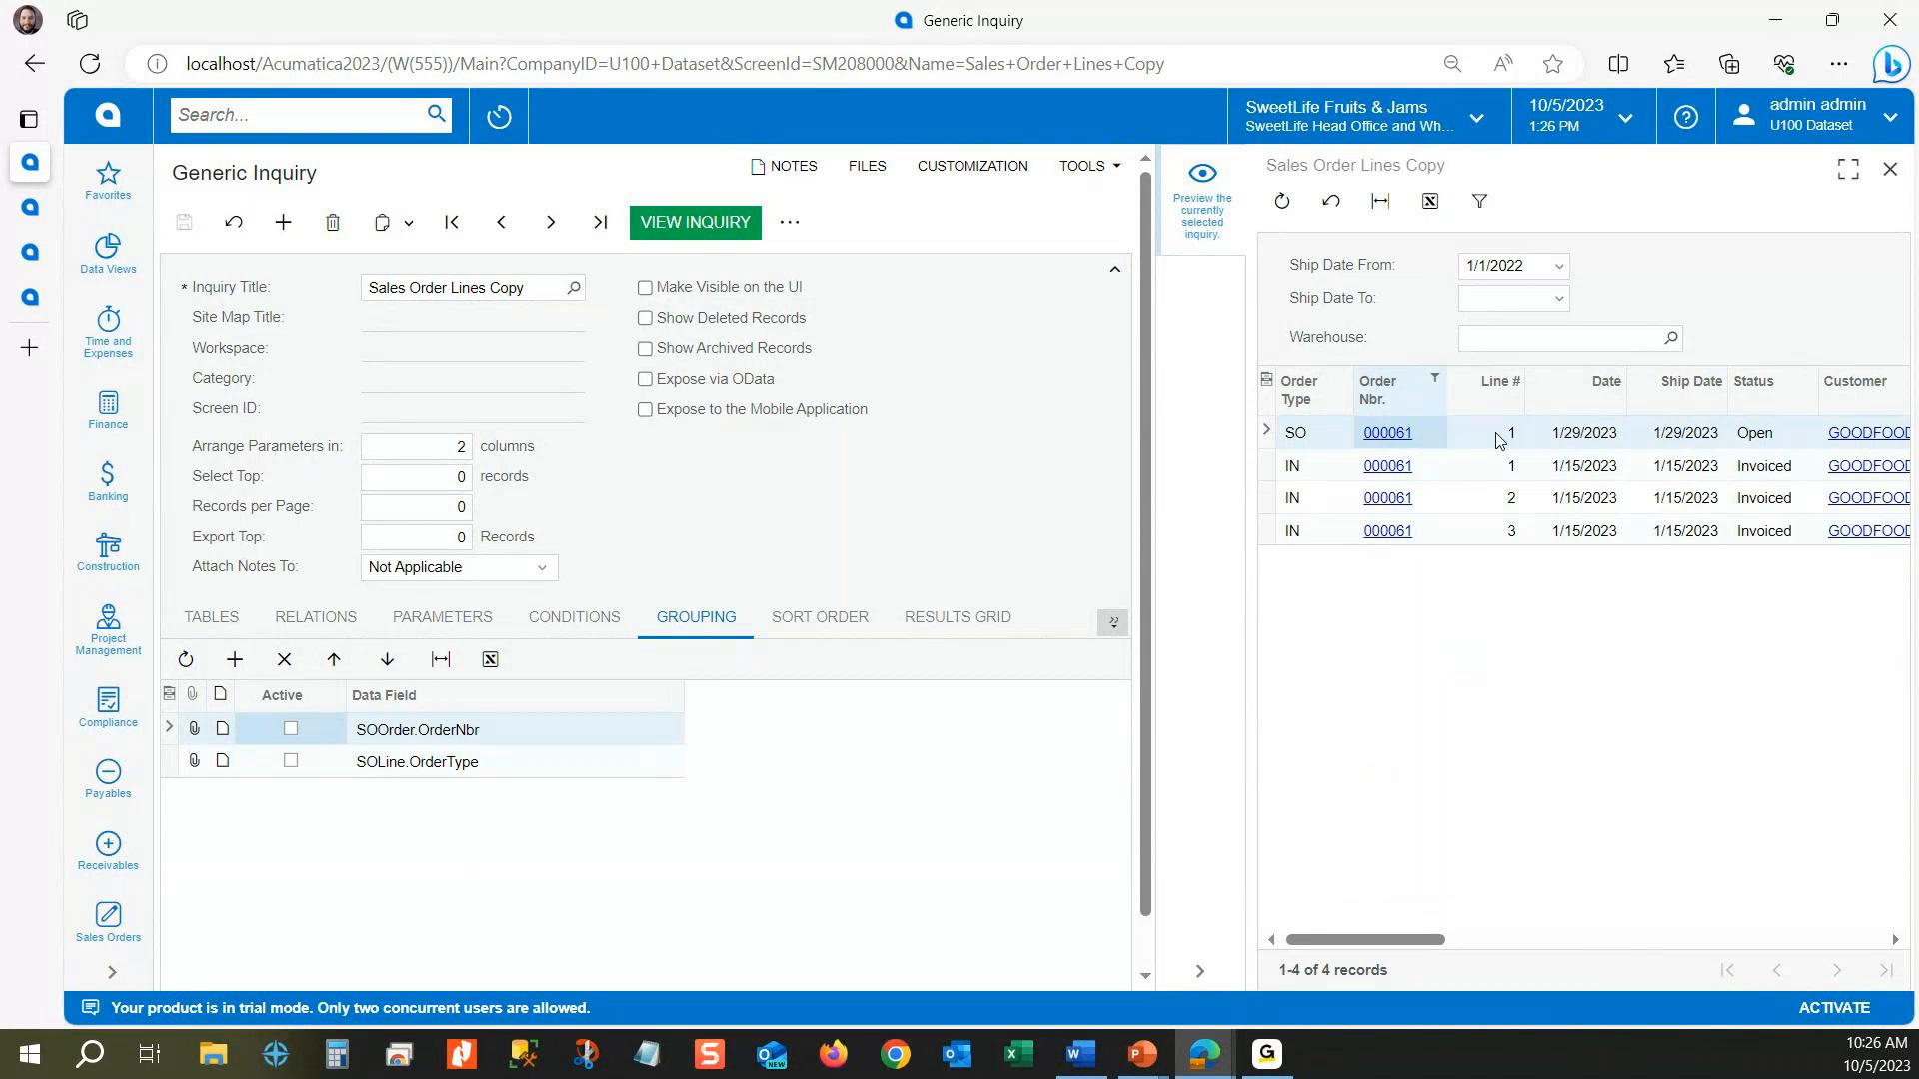
left_click(1424, 508)
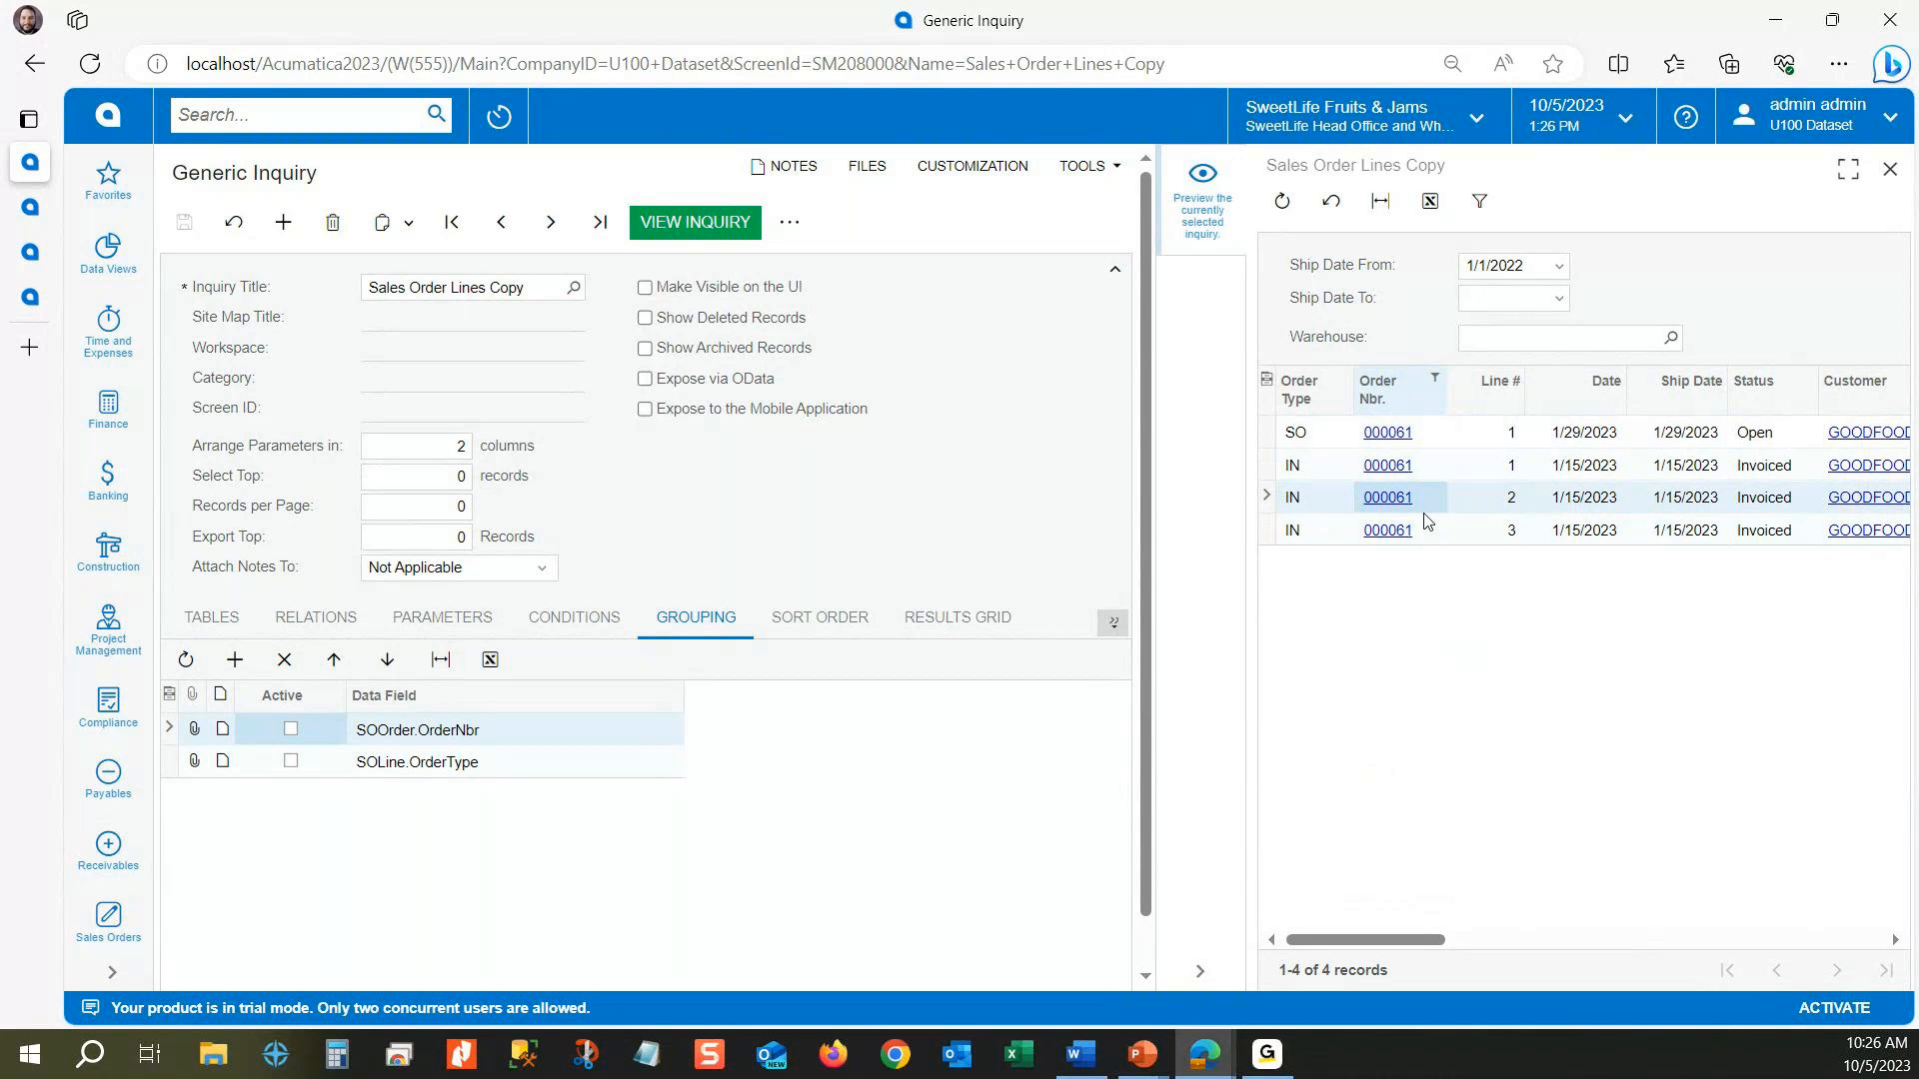
left_click(1426, 524)
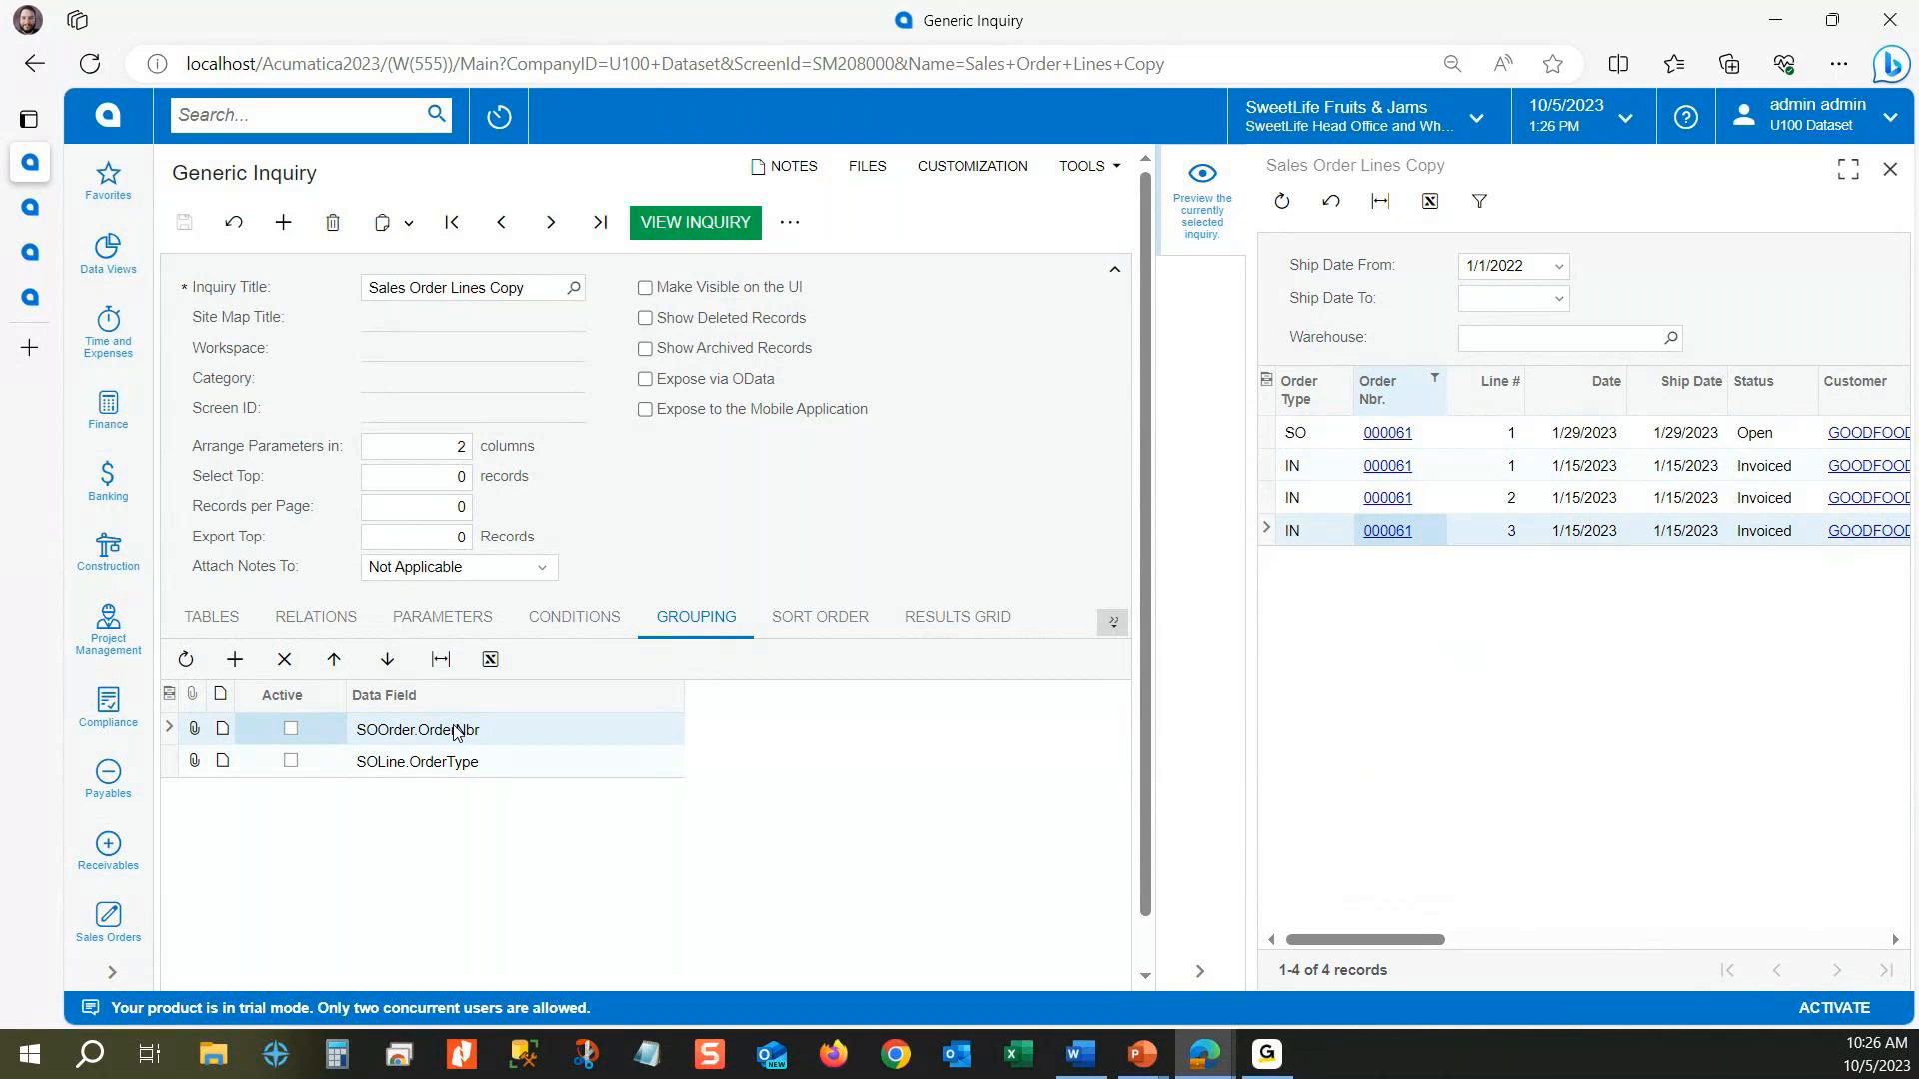
Step: Activate grouping by SOOrder.OrderNbr and SOLine.OrderType, save the inquiry, and examine the grouped rows in the preview
left_click(291, 731)
key("ctrl+s")
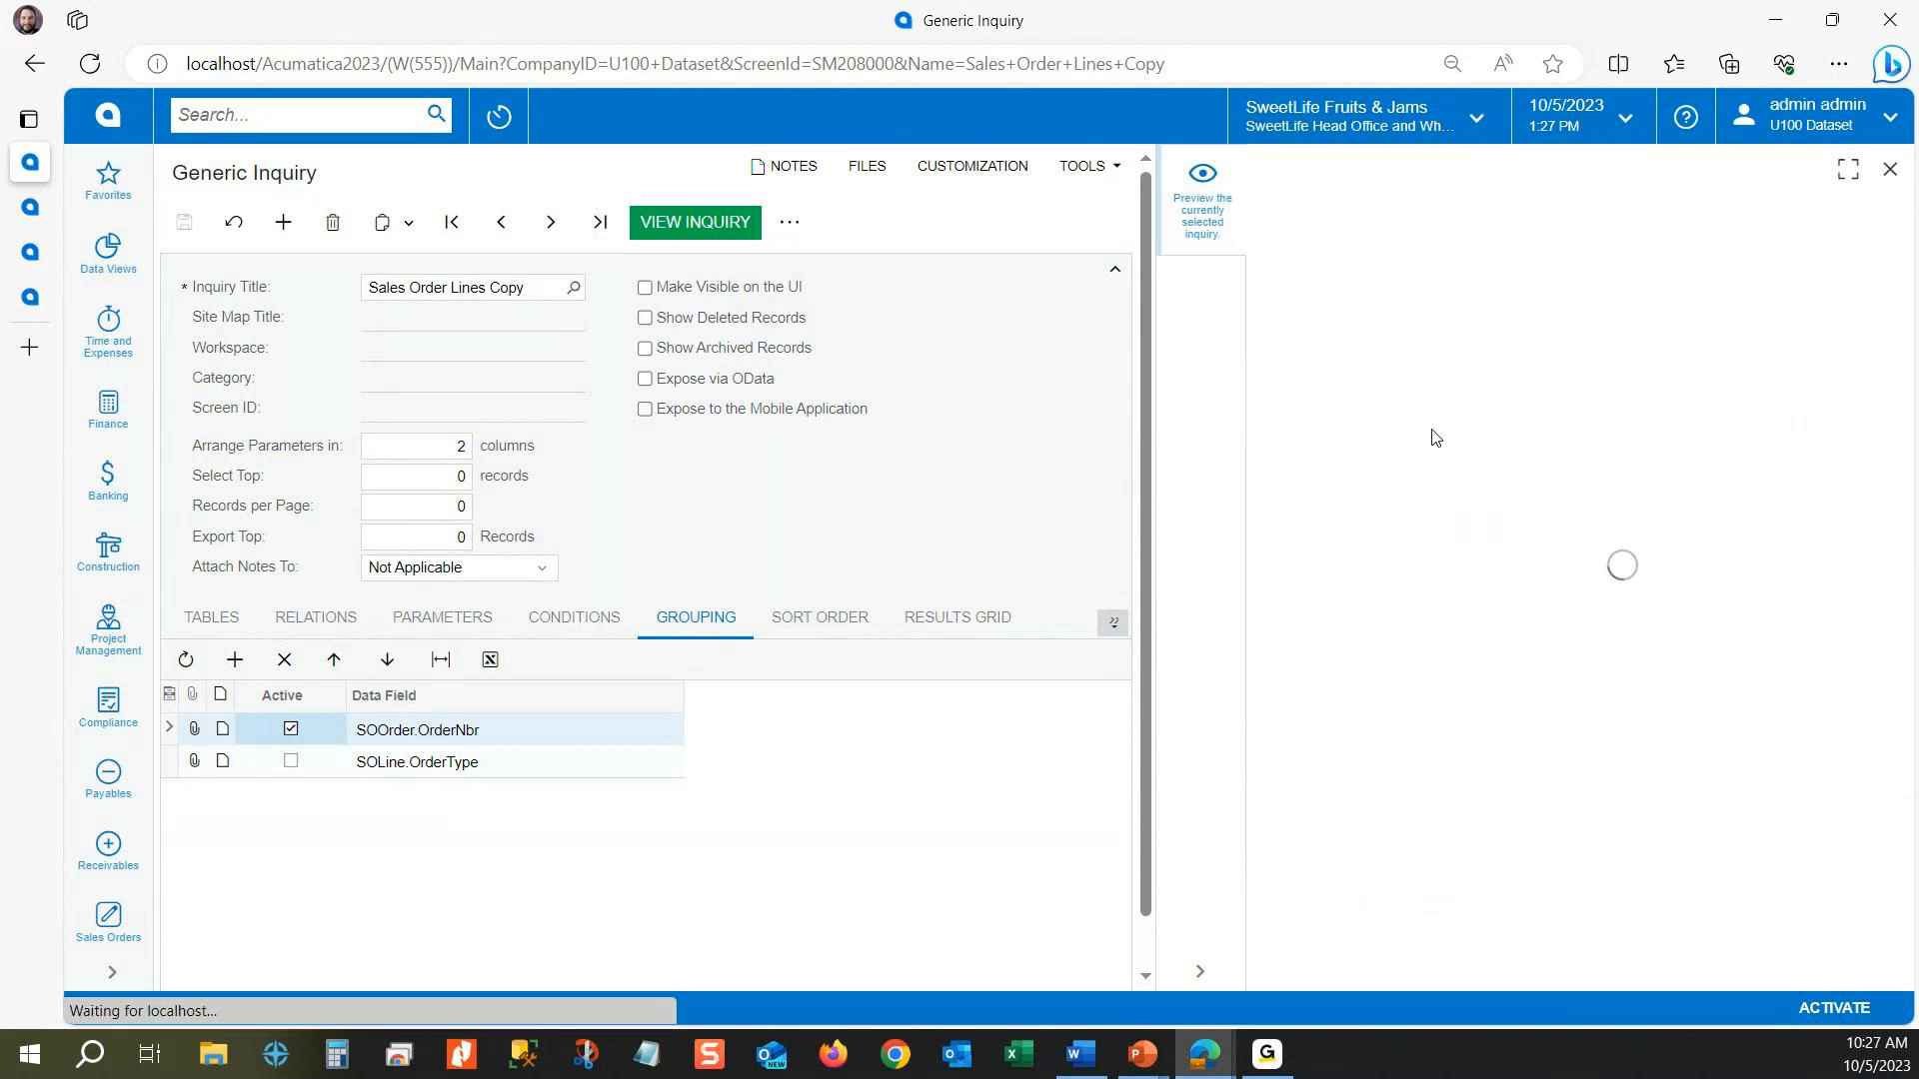
left_click(291, 764)
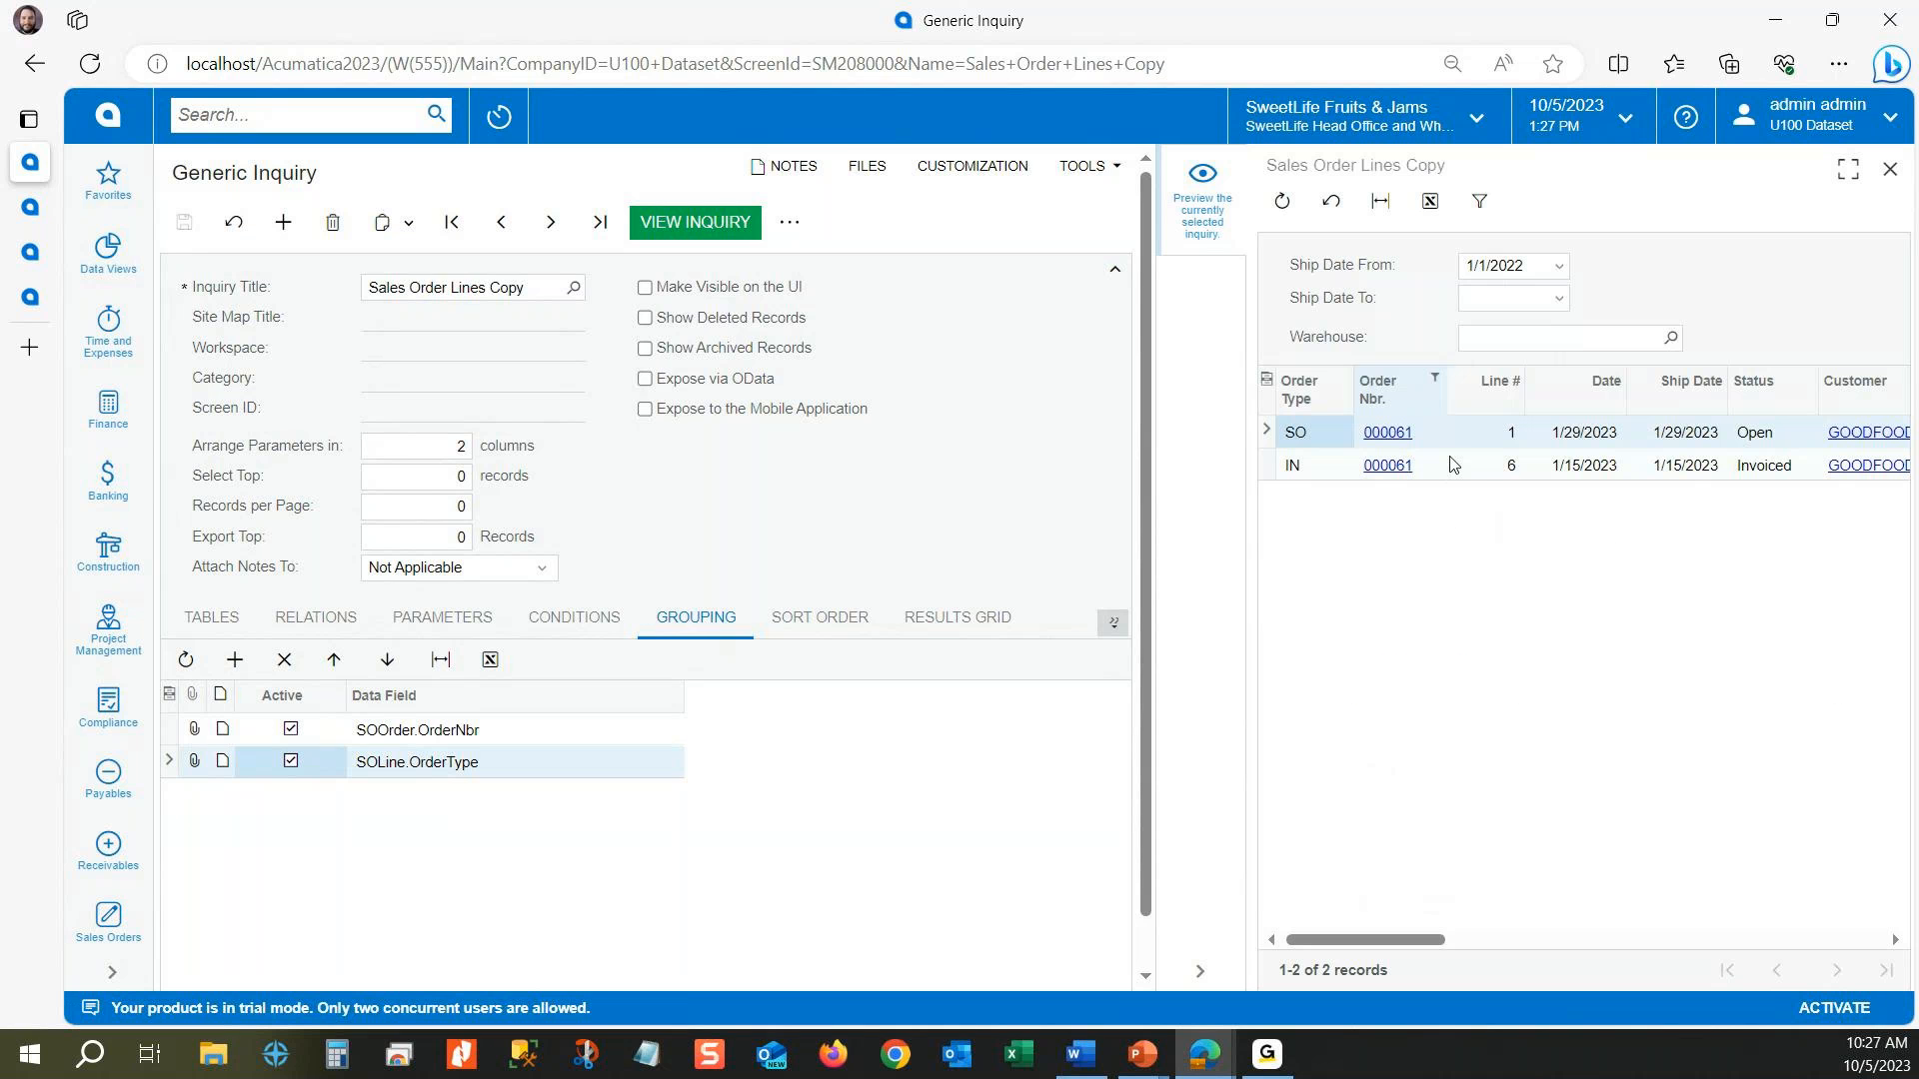
left_click(1331, 470)
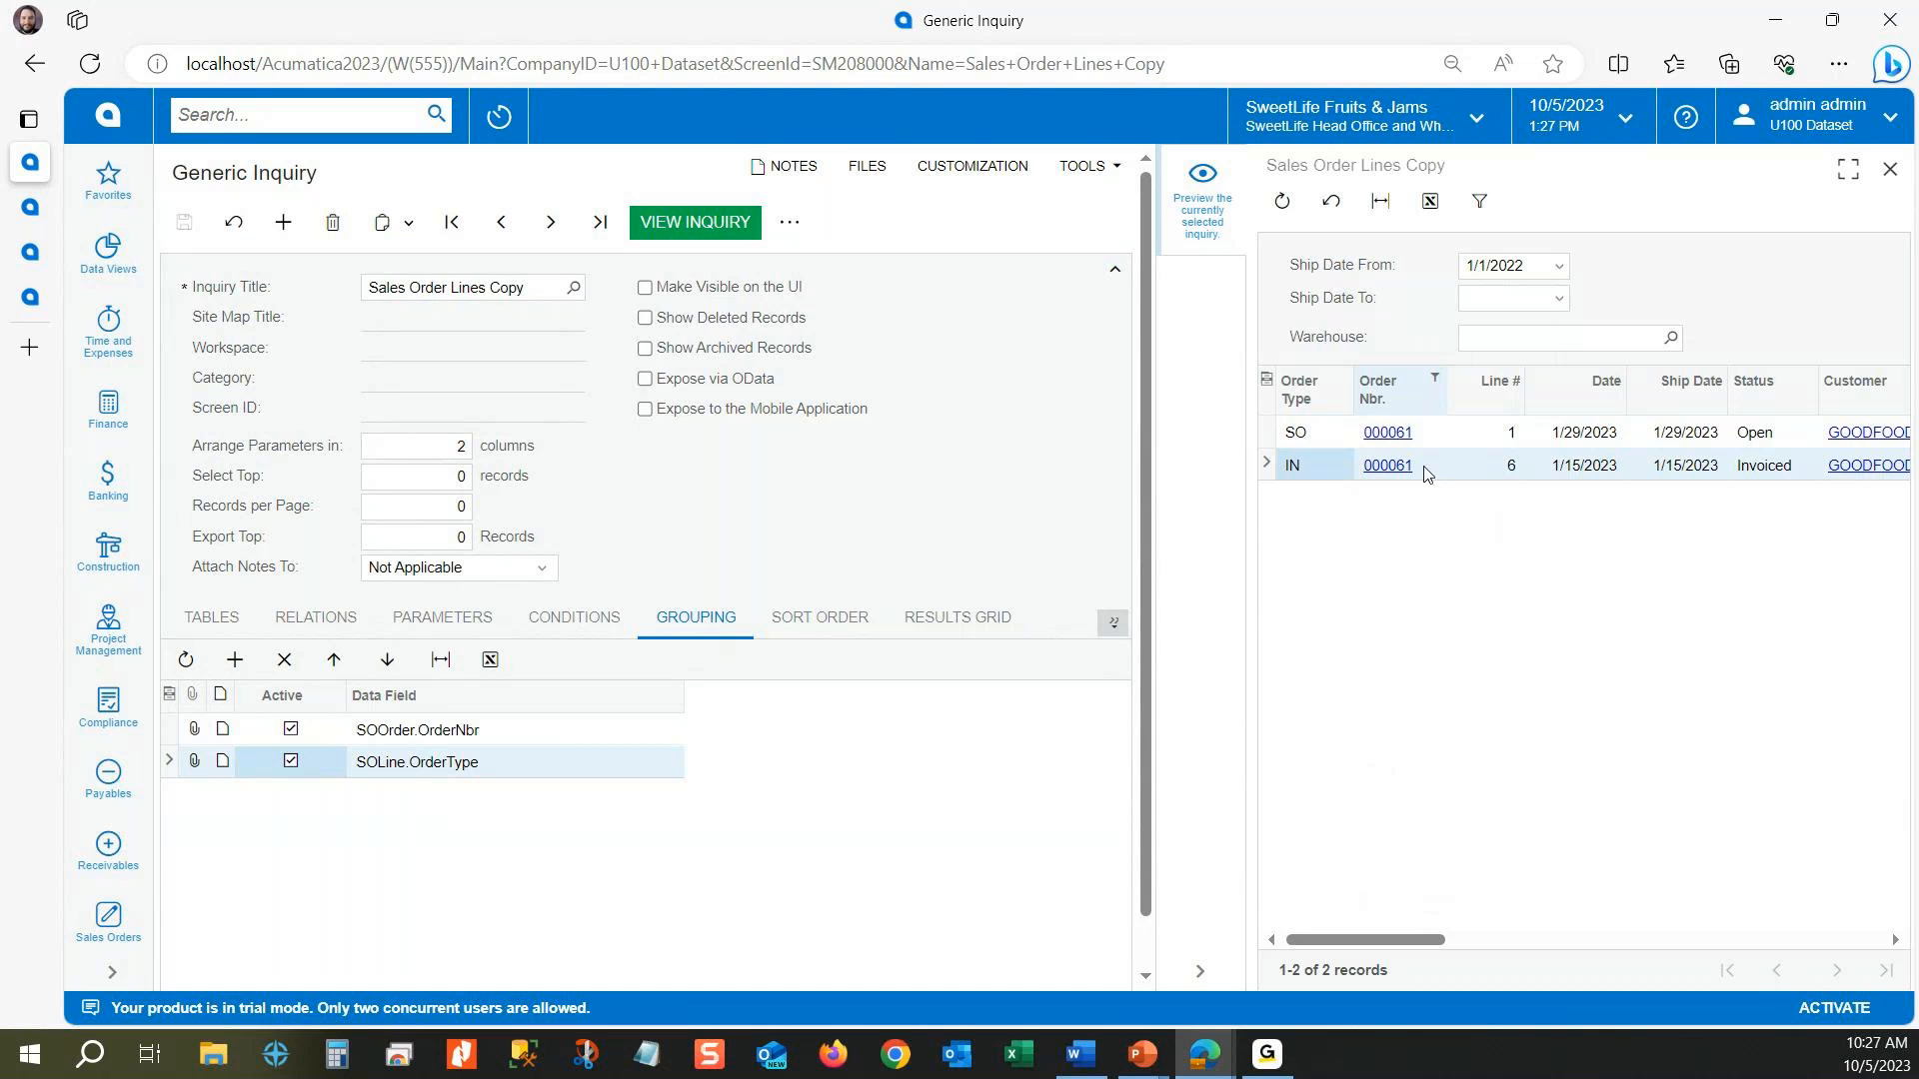
left_click(1515, 472)
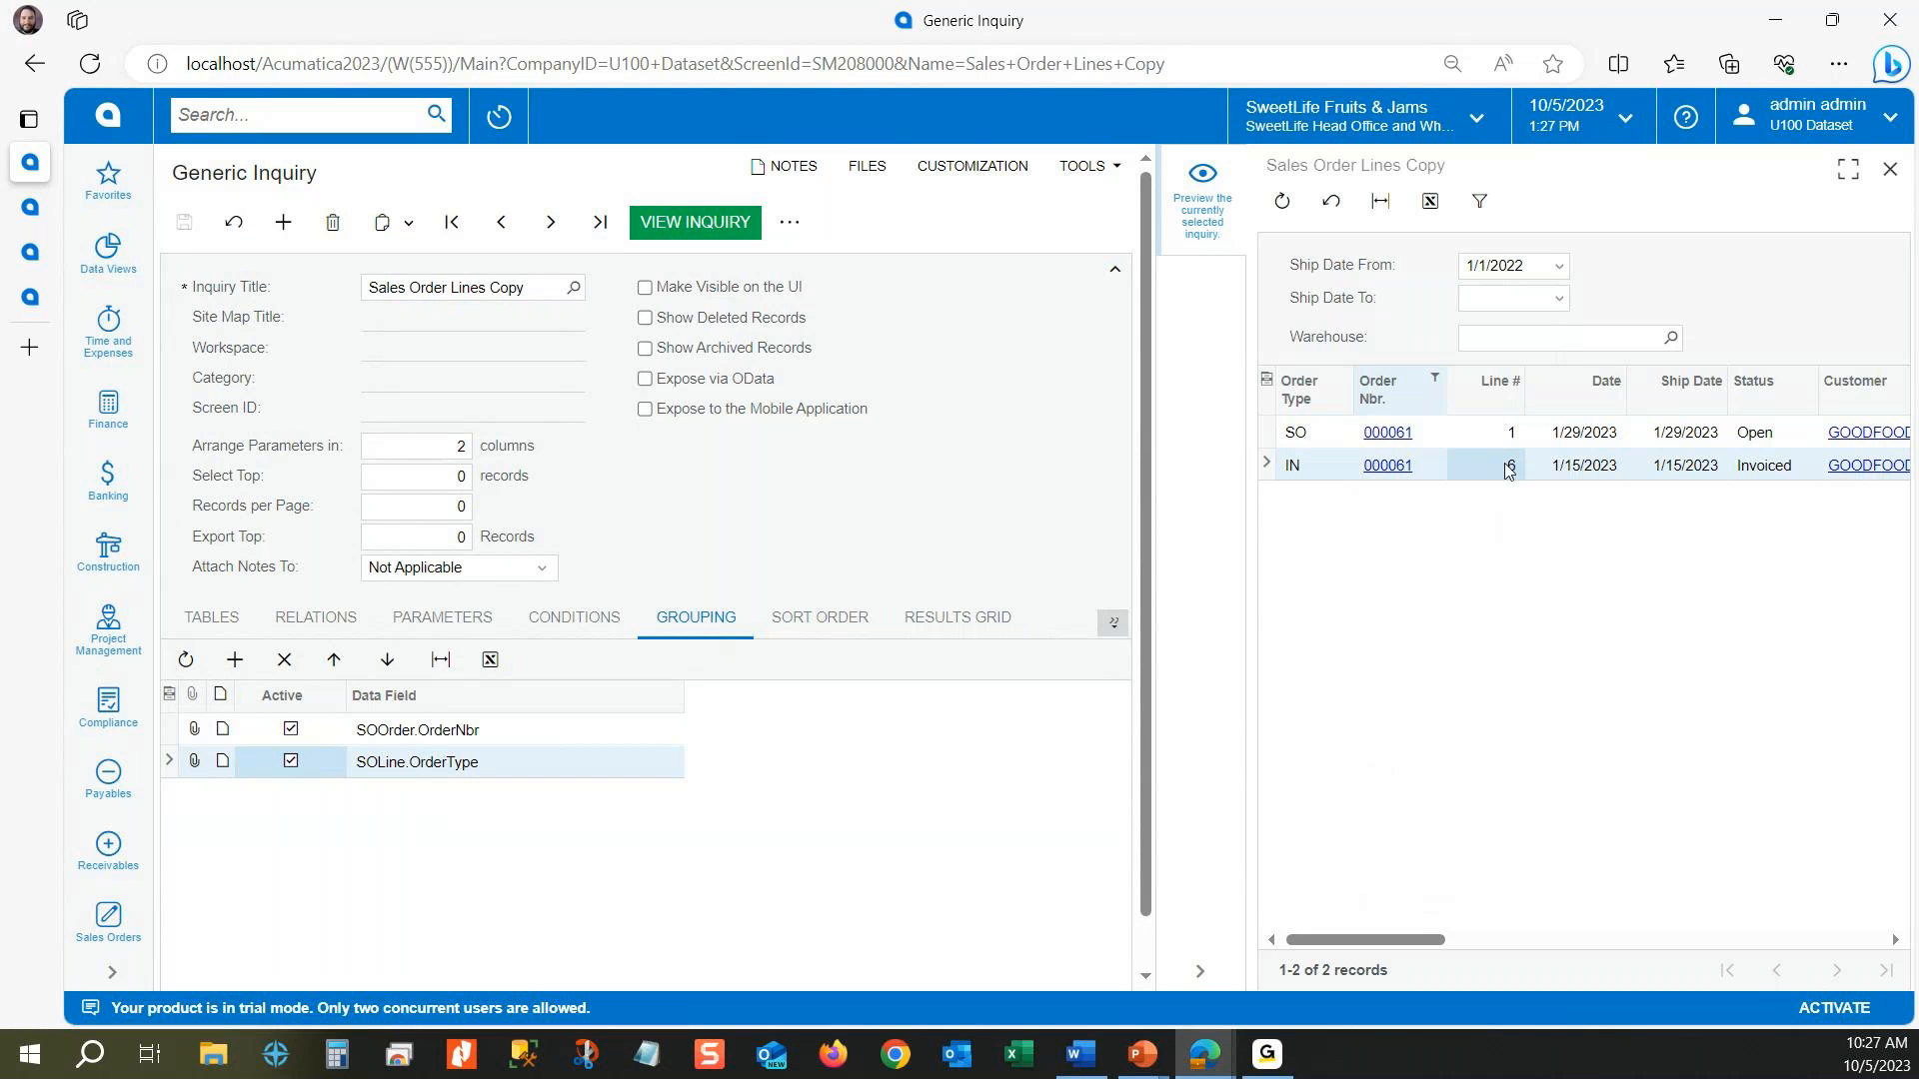
left_click(1293, 473)
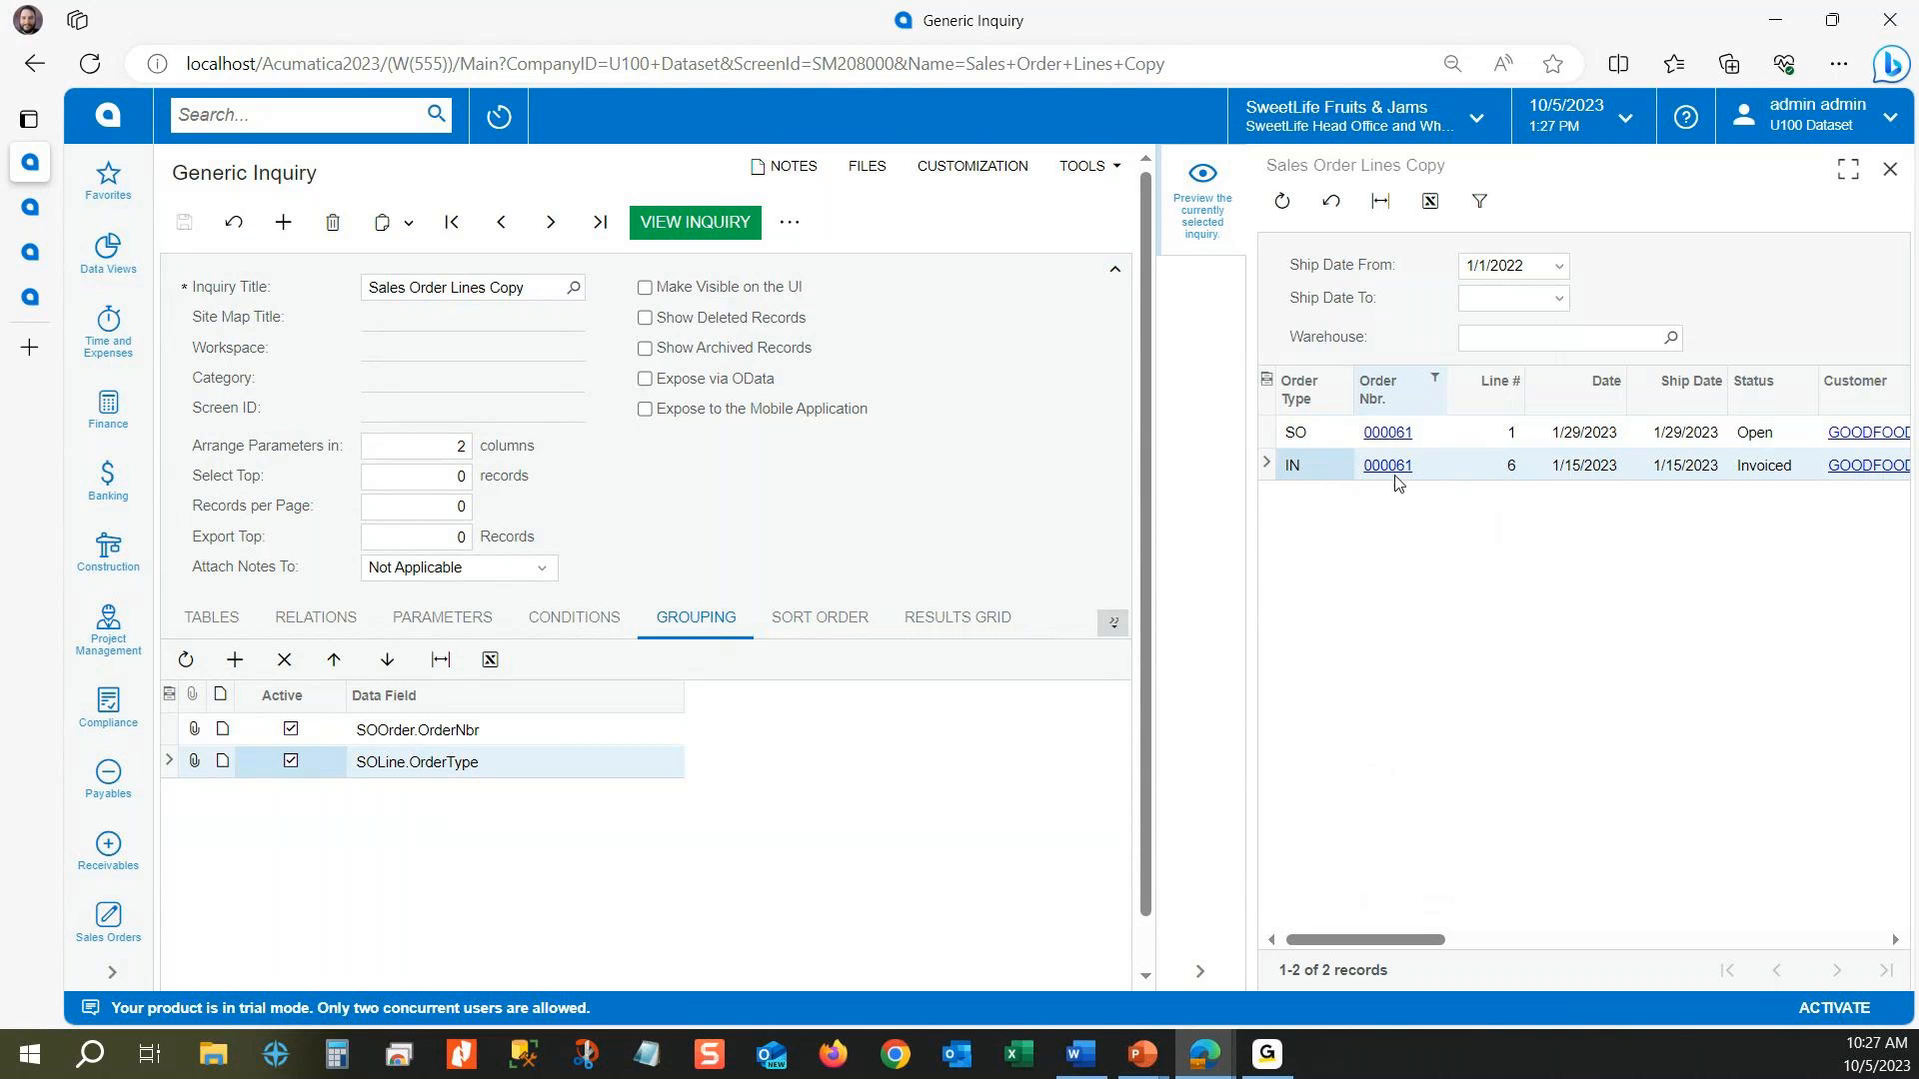
Step: Set the aggregate function of the SortOrder (Line #) result column to COUNT, save the inquiry, and check the line counts in the preview
left_click(1502, 472)
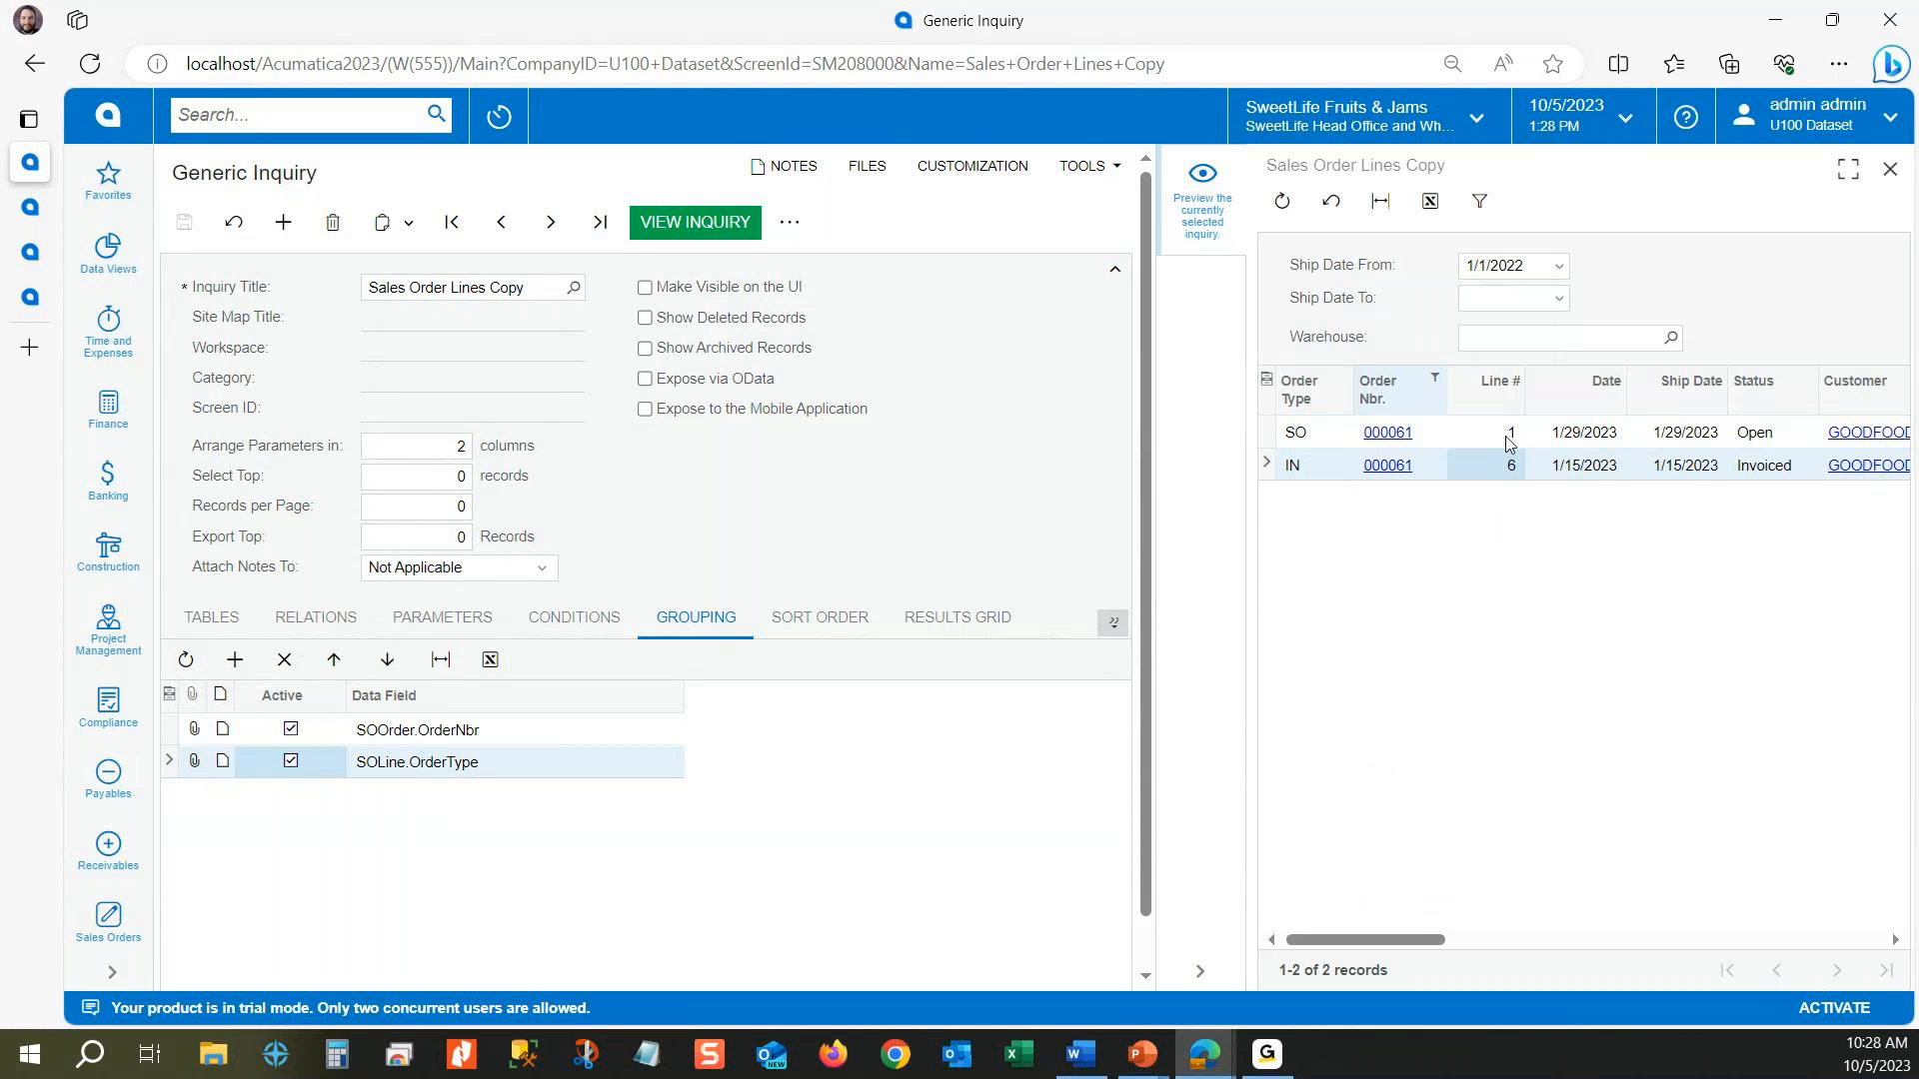
left_click(1510, 436)
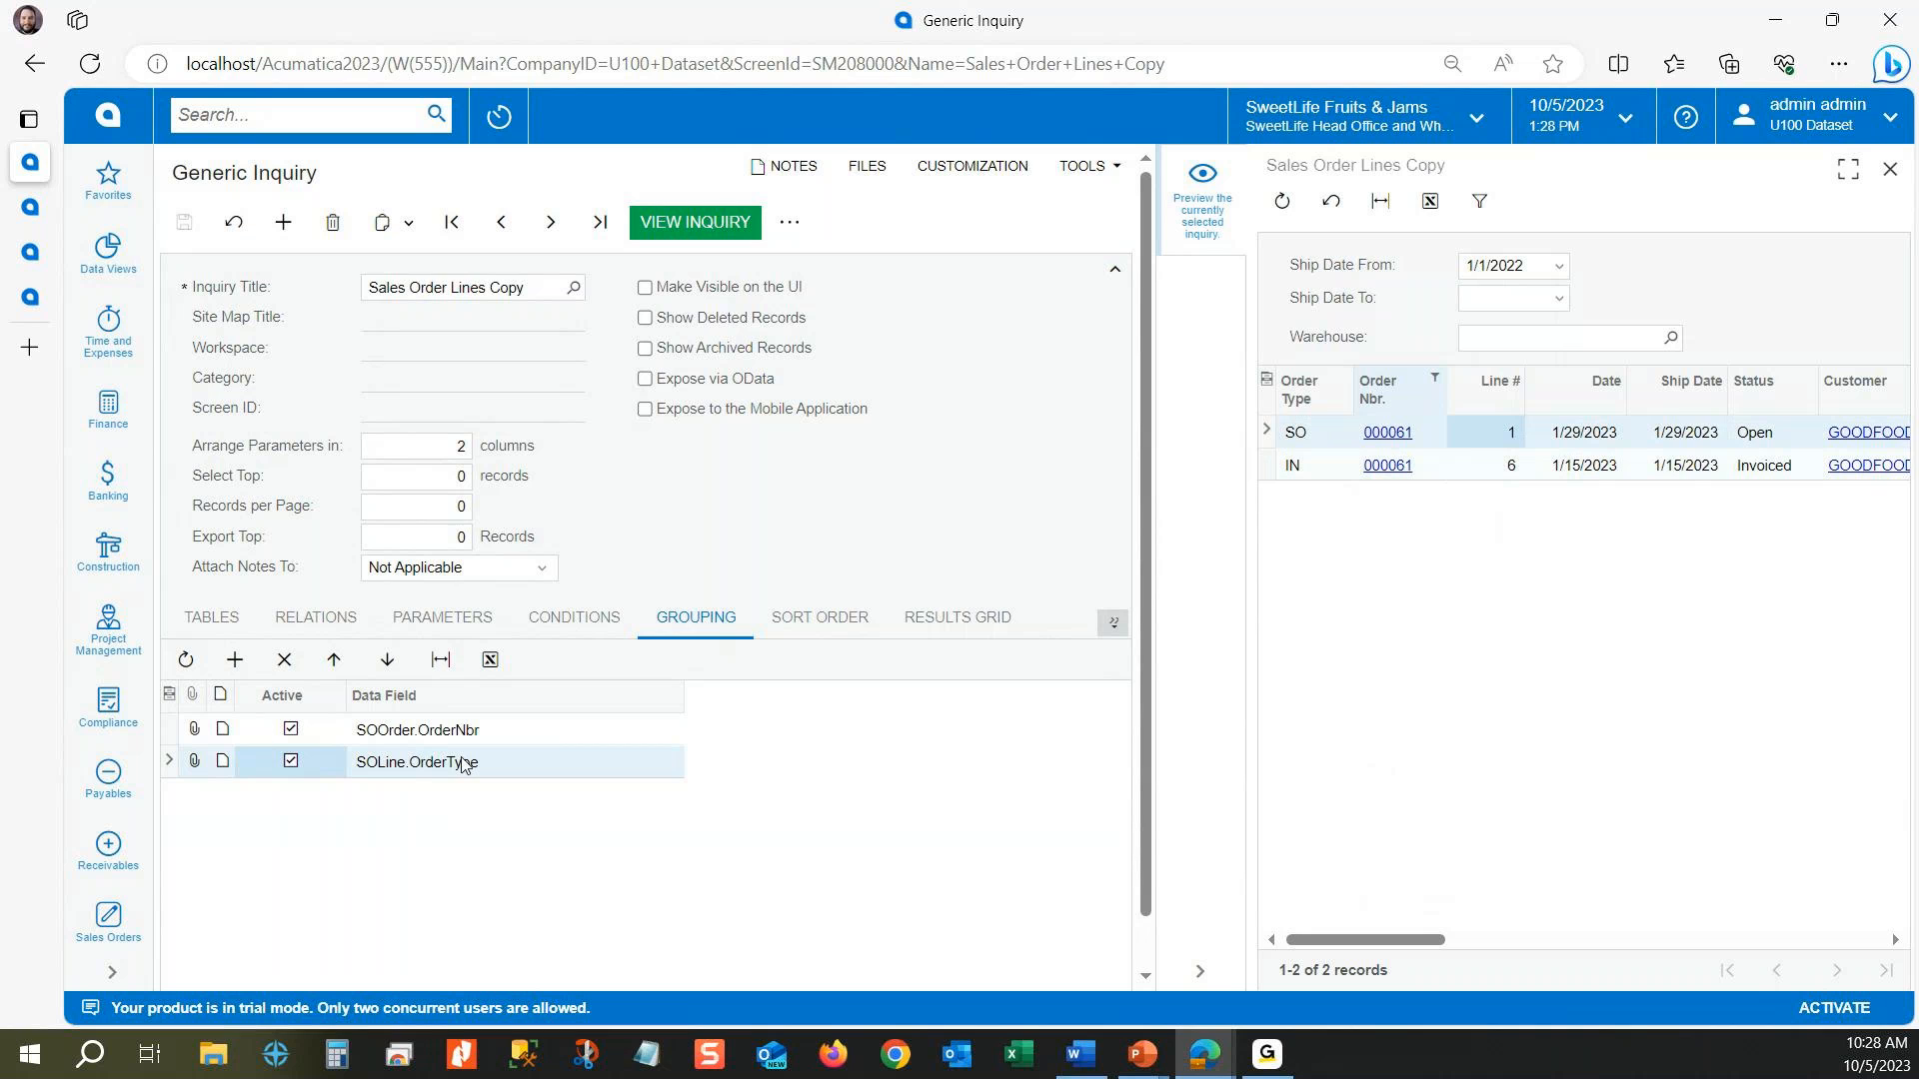
left_click(957, 619)
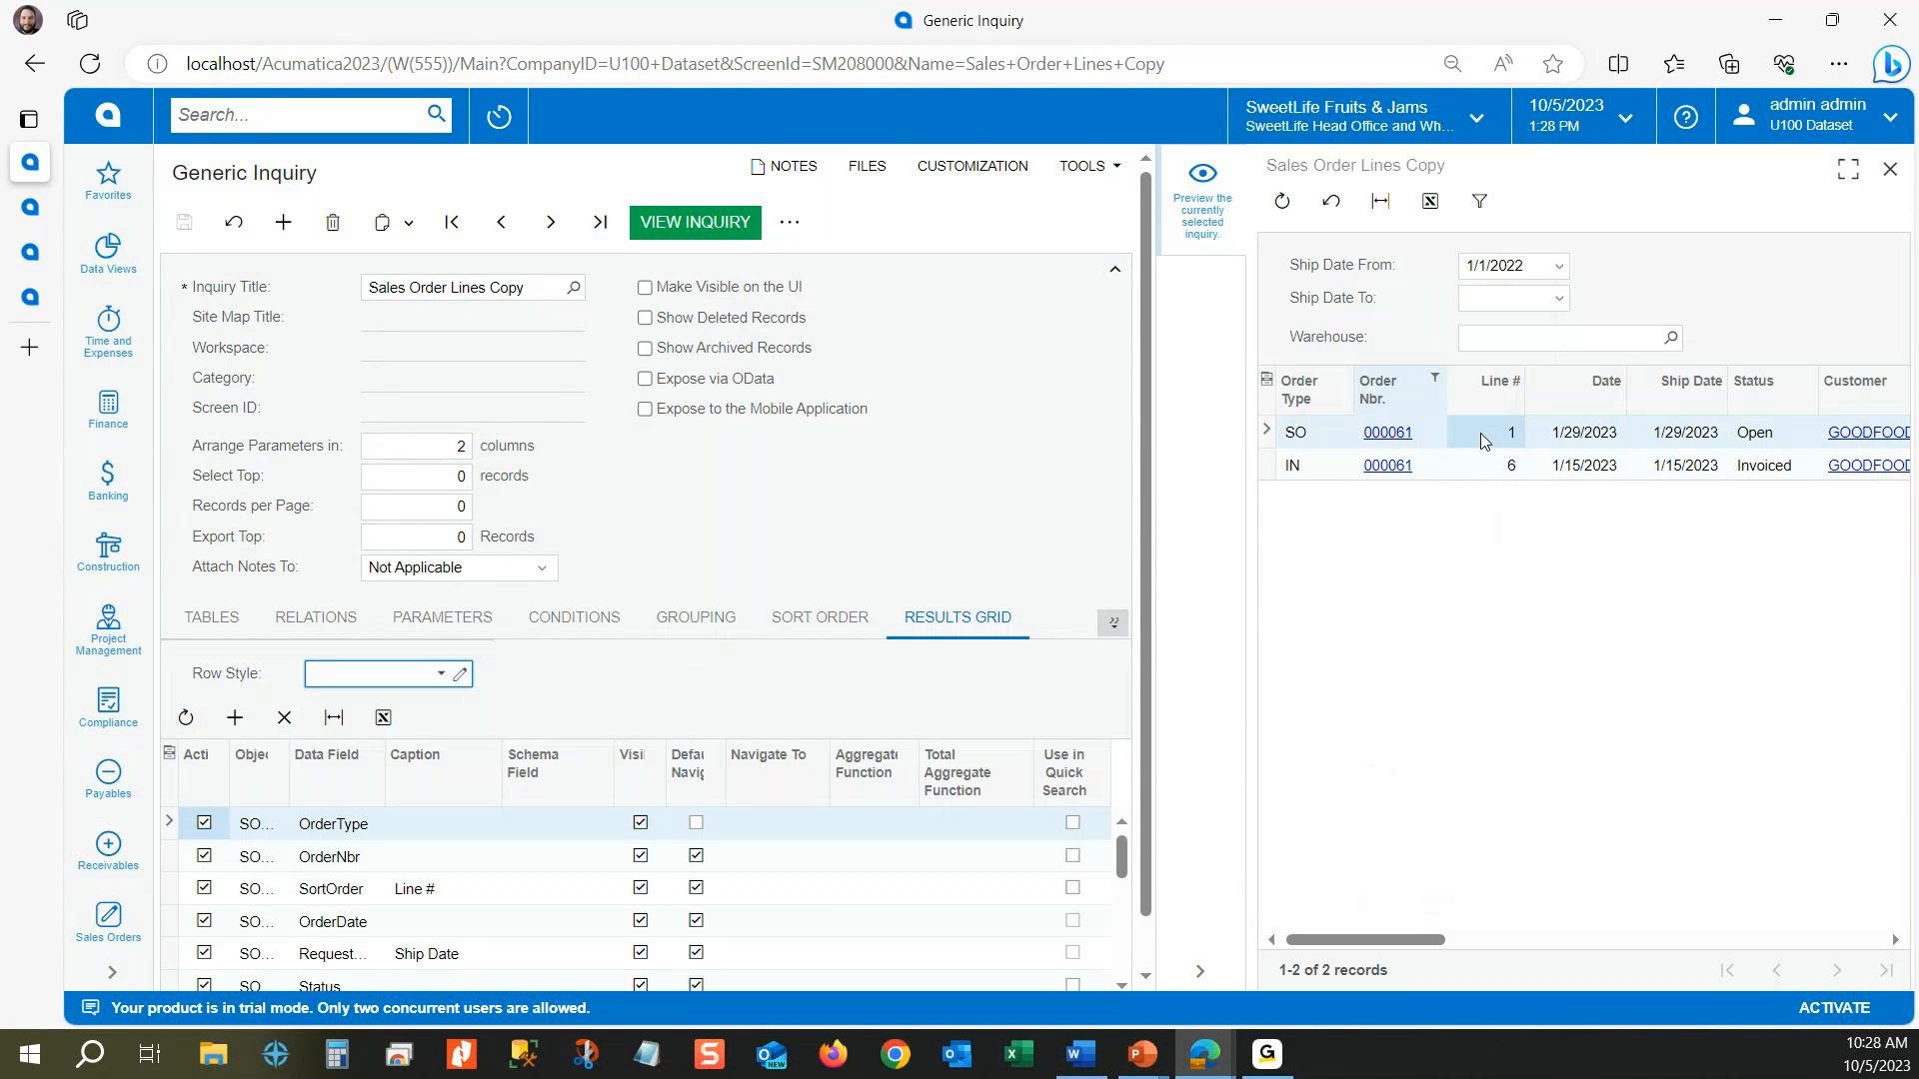
left_click(949, 887)
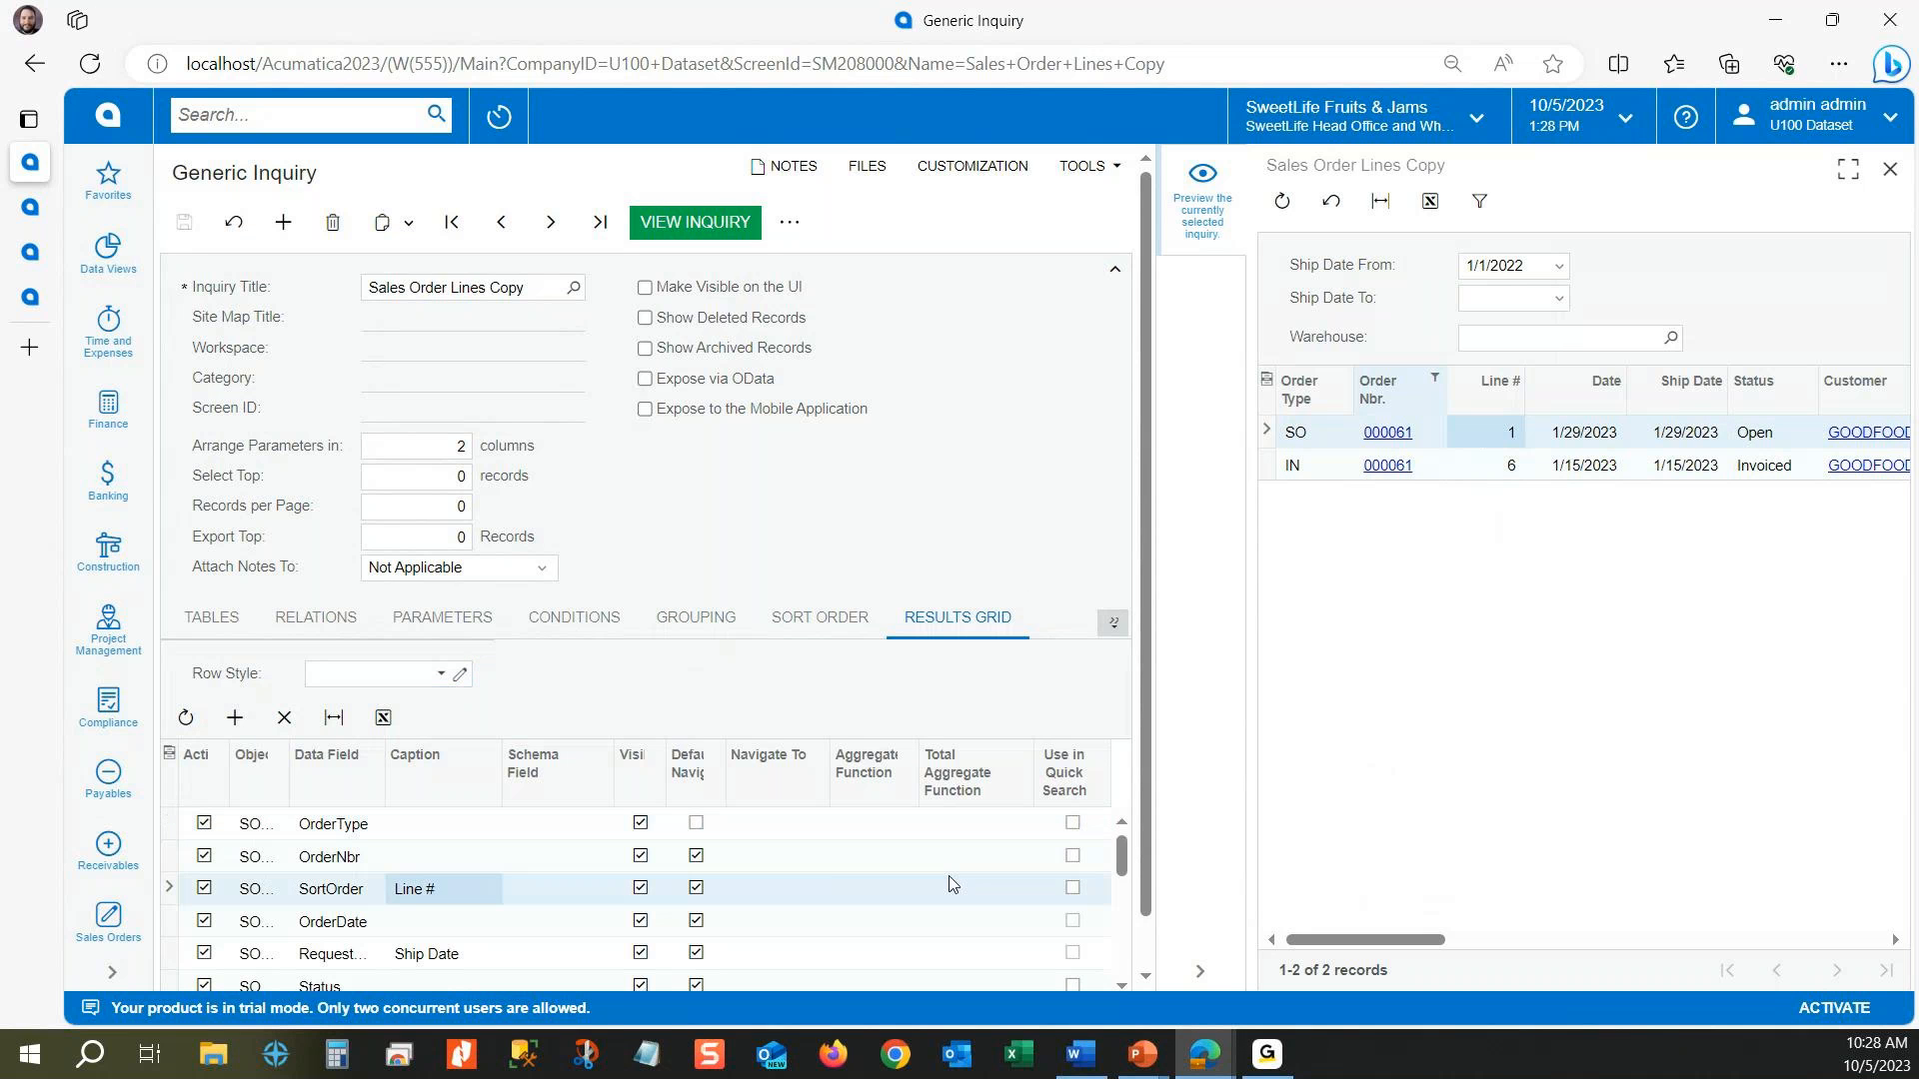
left_click(880, 892)
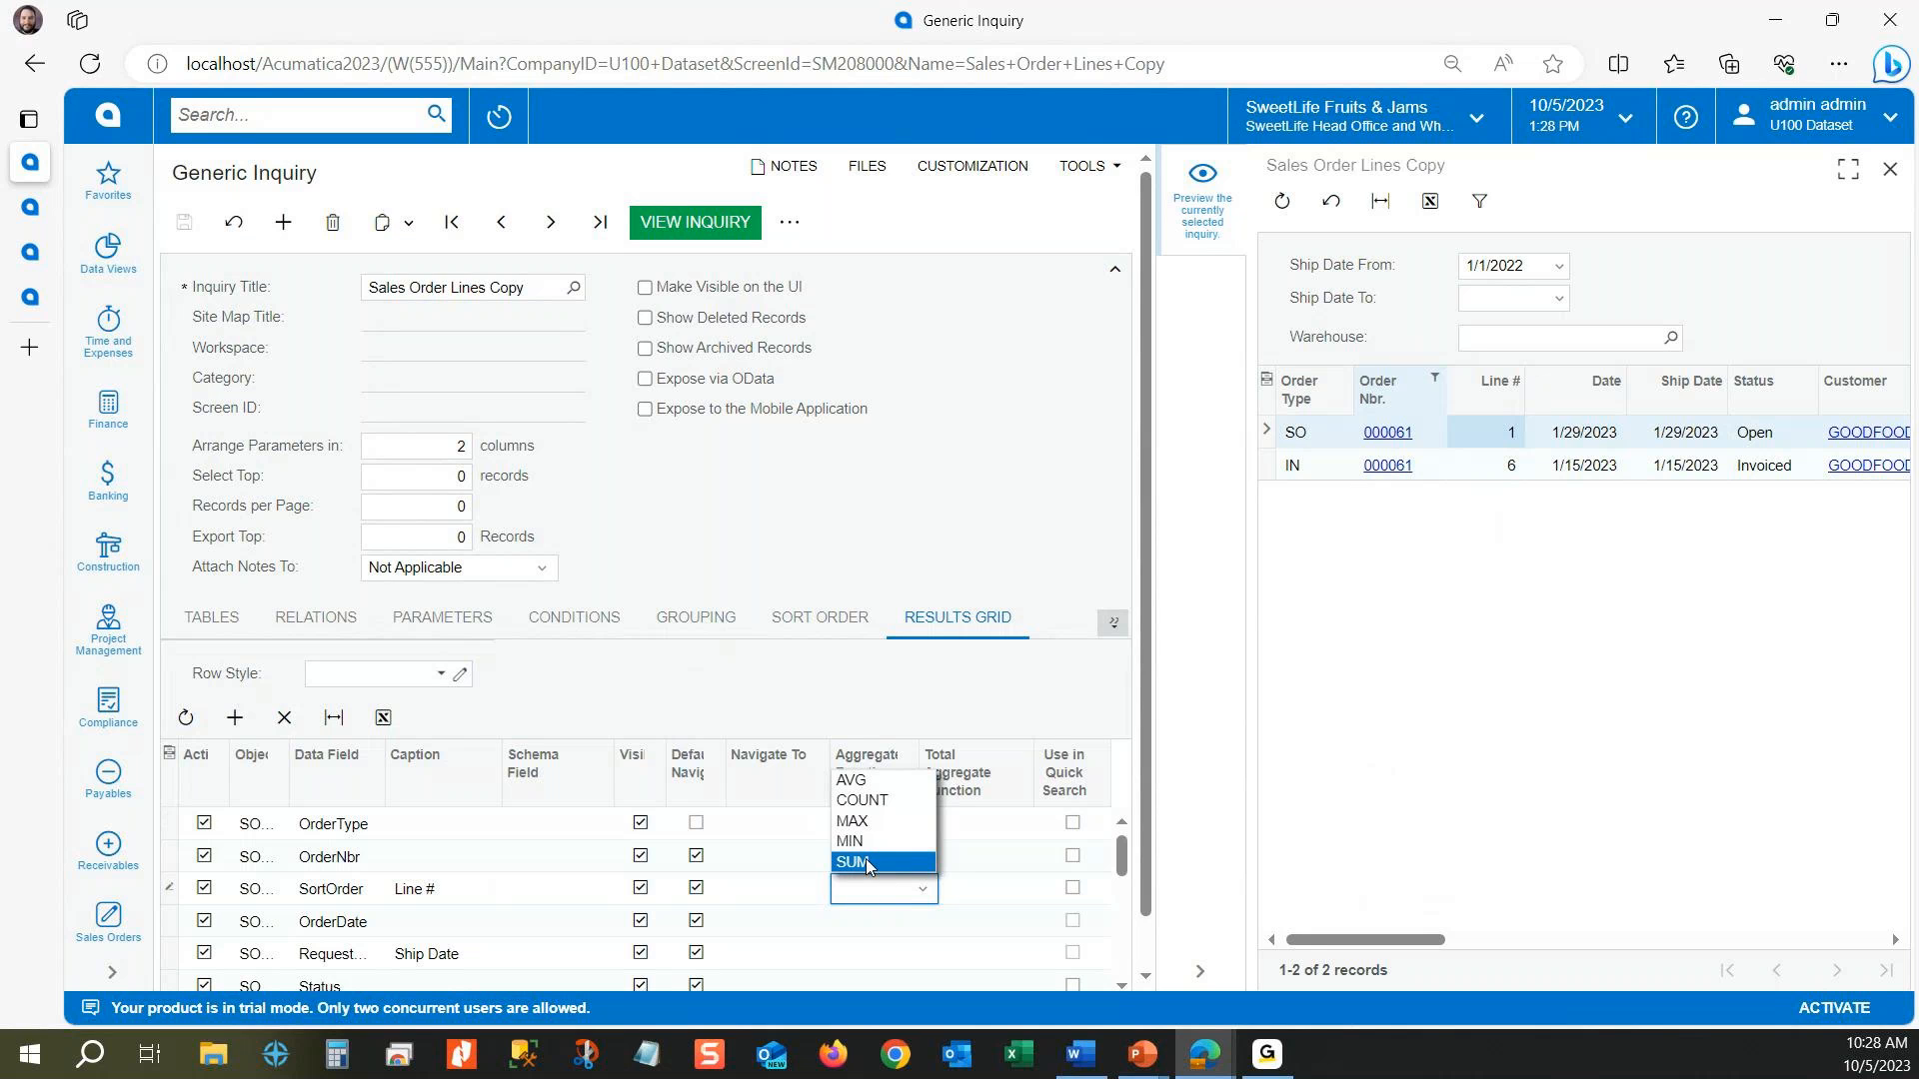
left_click(887, 800)
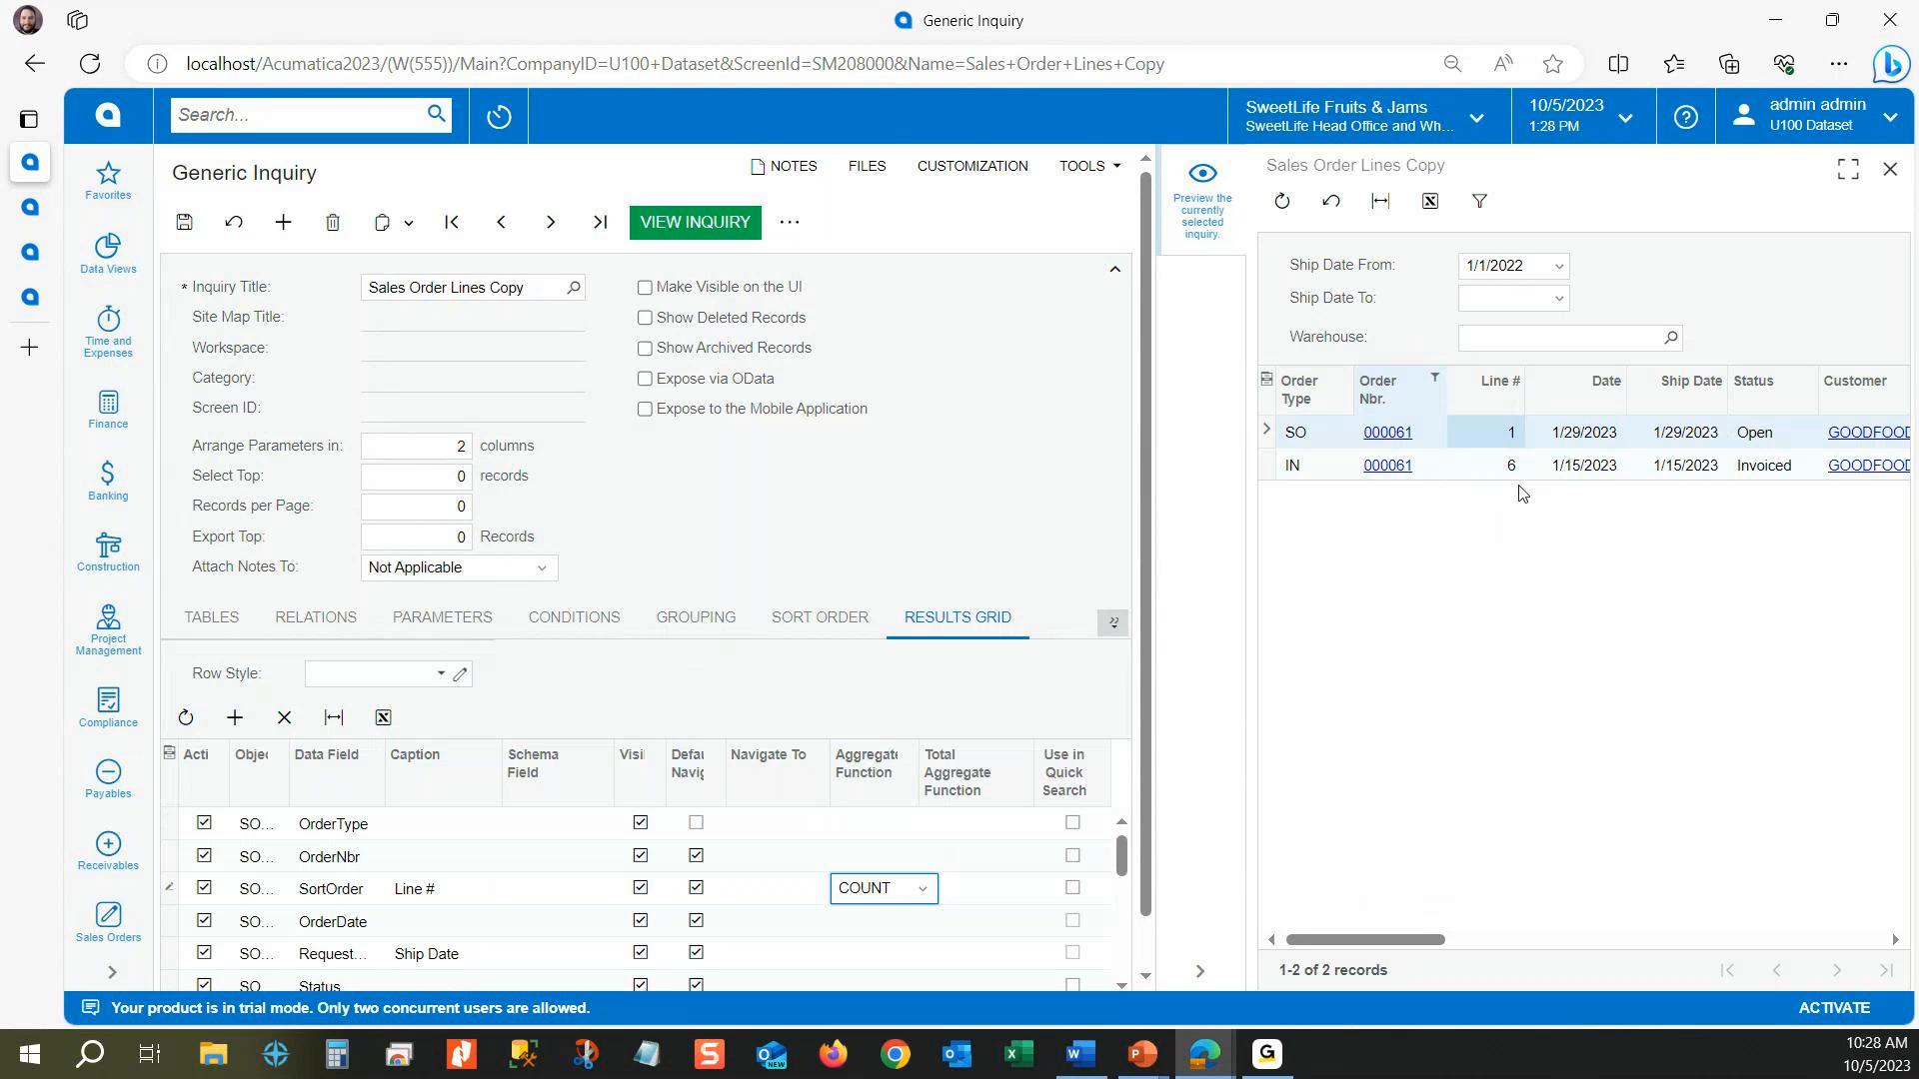
left_click(185, 222)
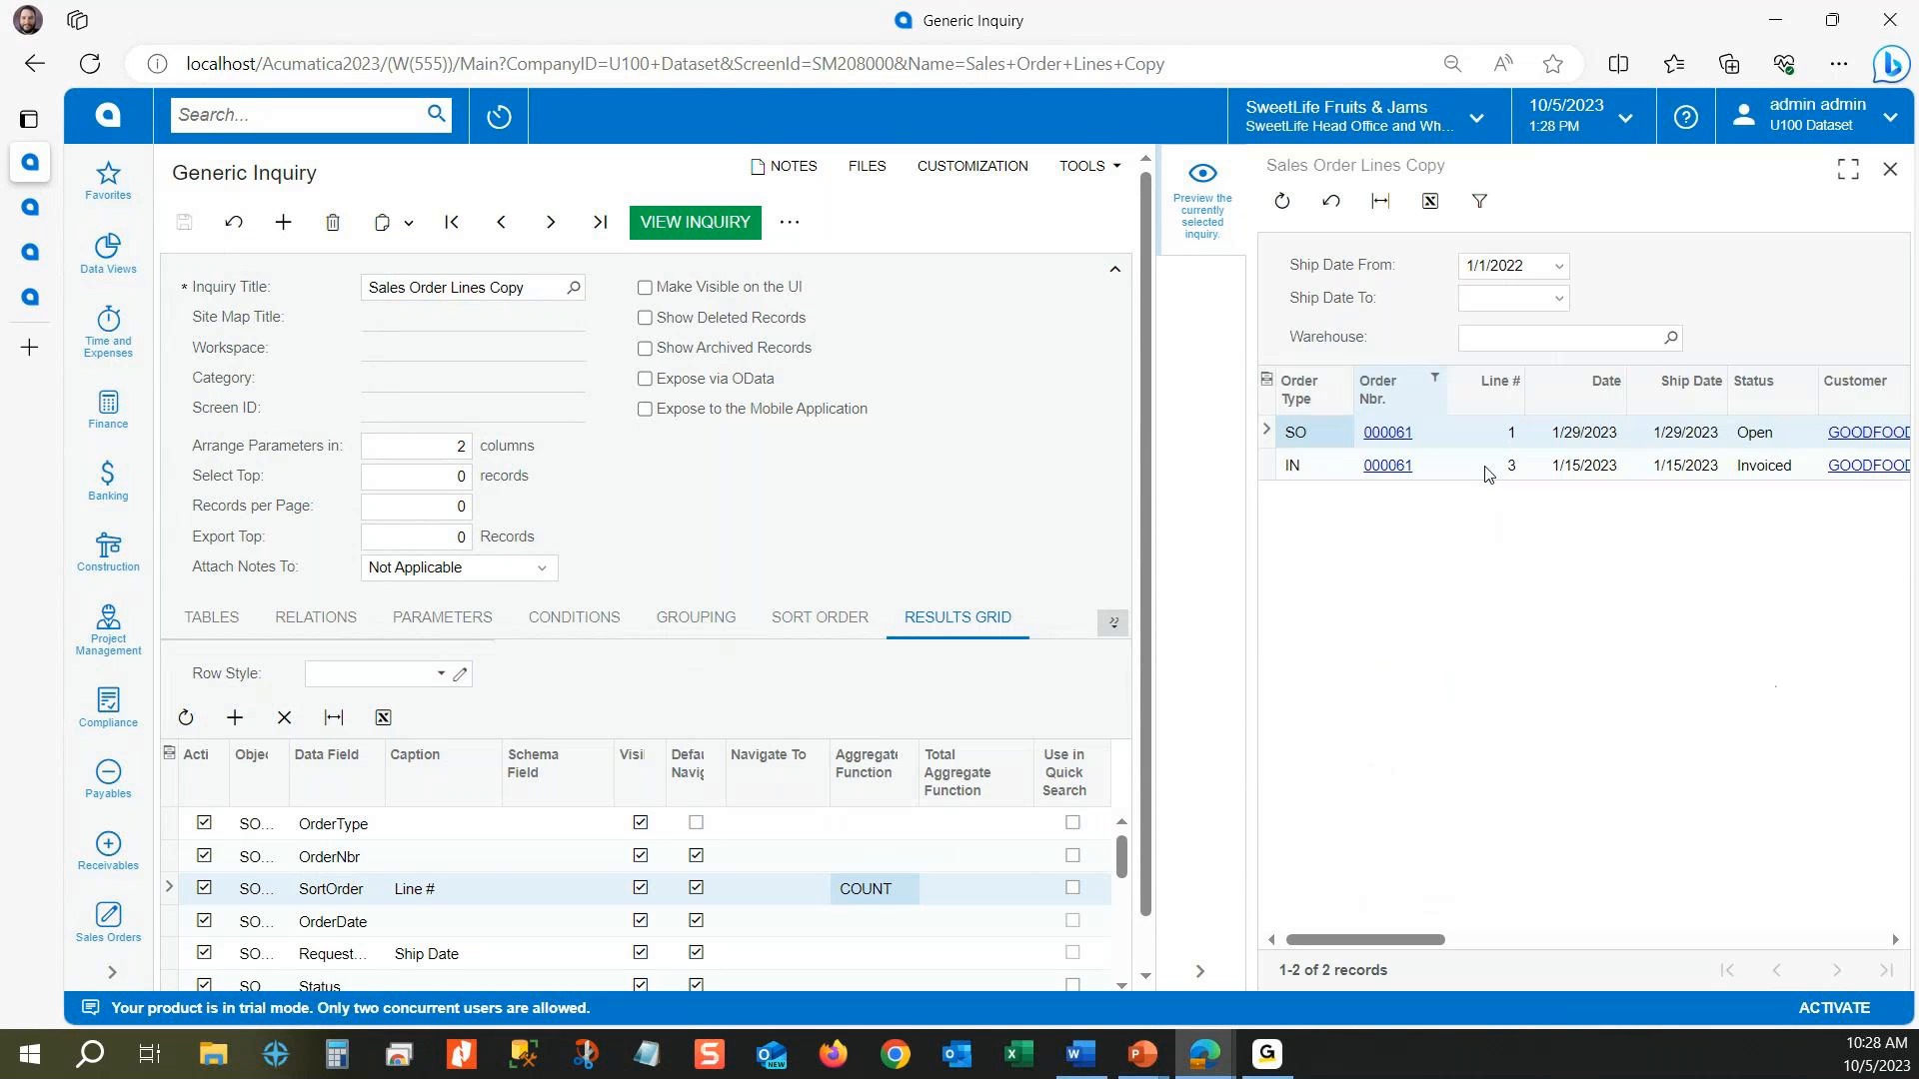
left_click(1505, 466)
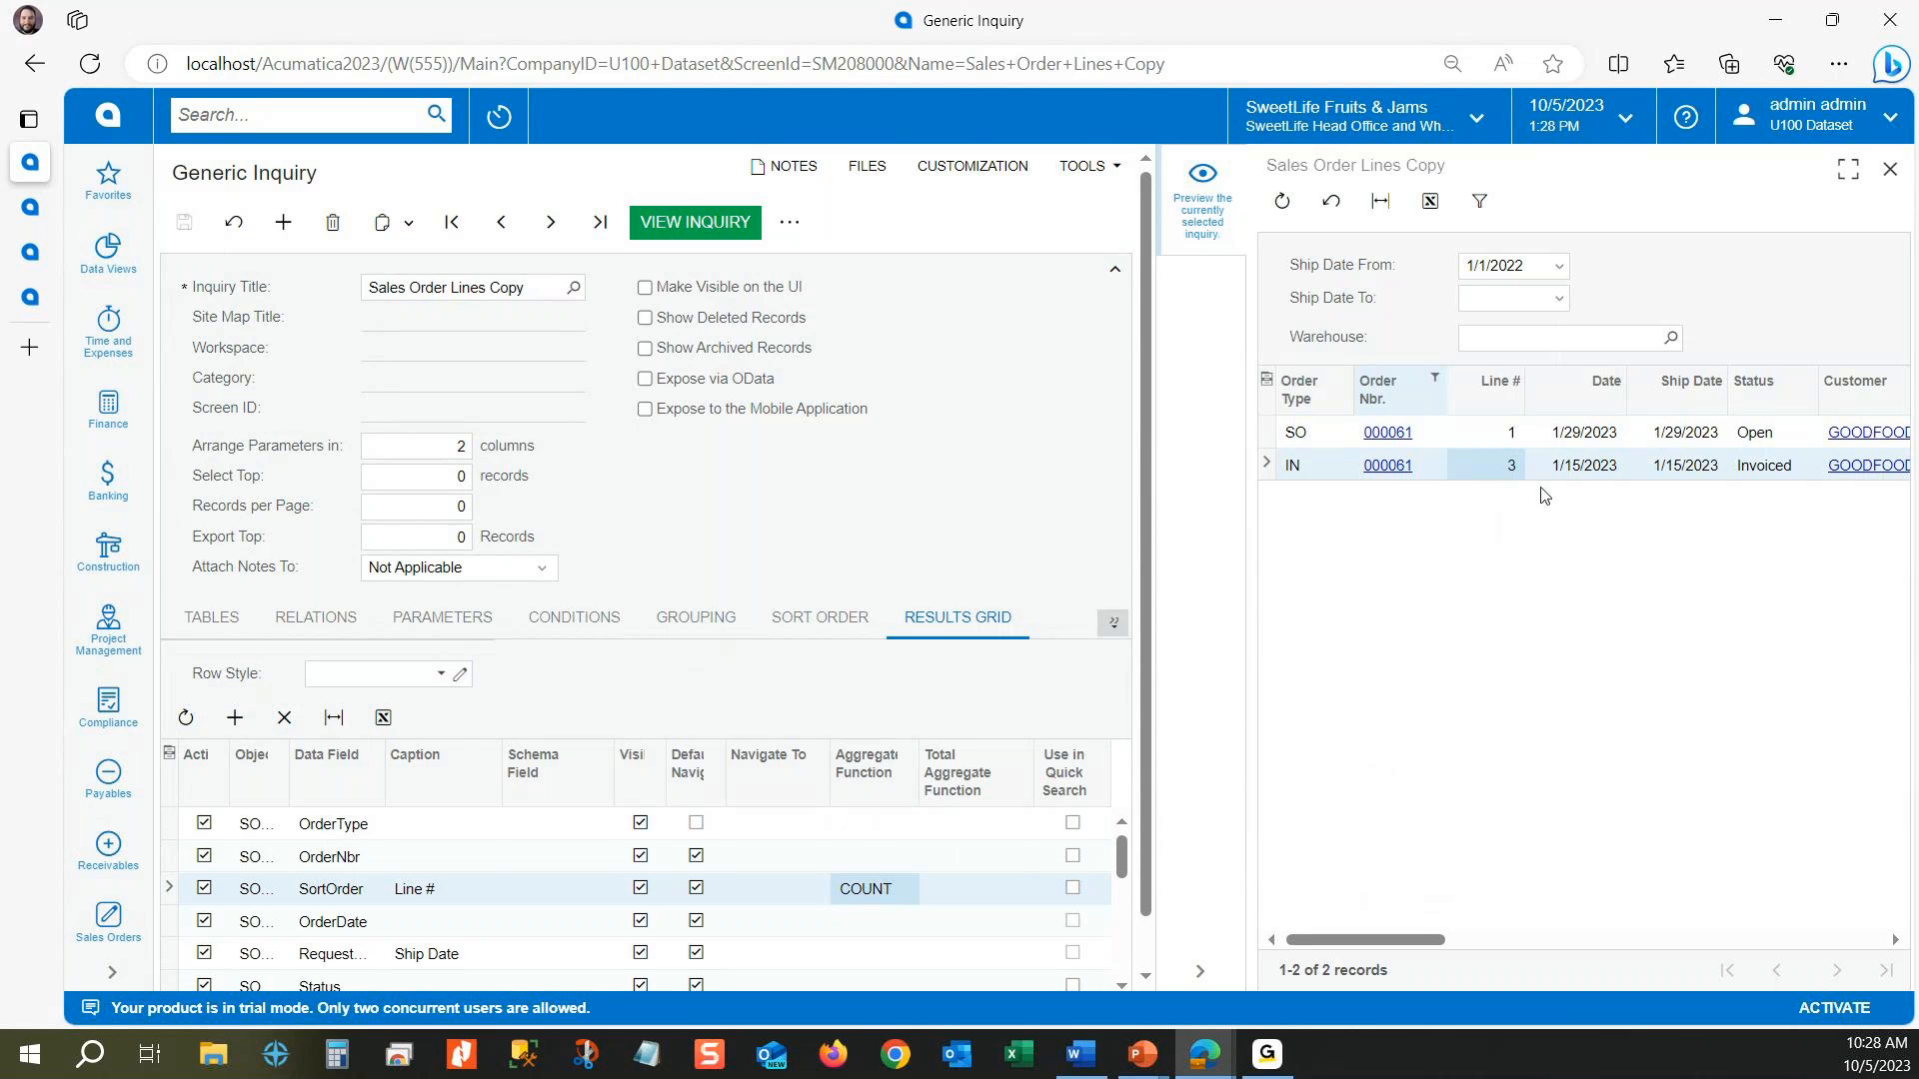
Step: Deactivate grouping by SOOrder.OrderNbr and SOLine.OrderType, and save the inquiry
left_click(713, 618)
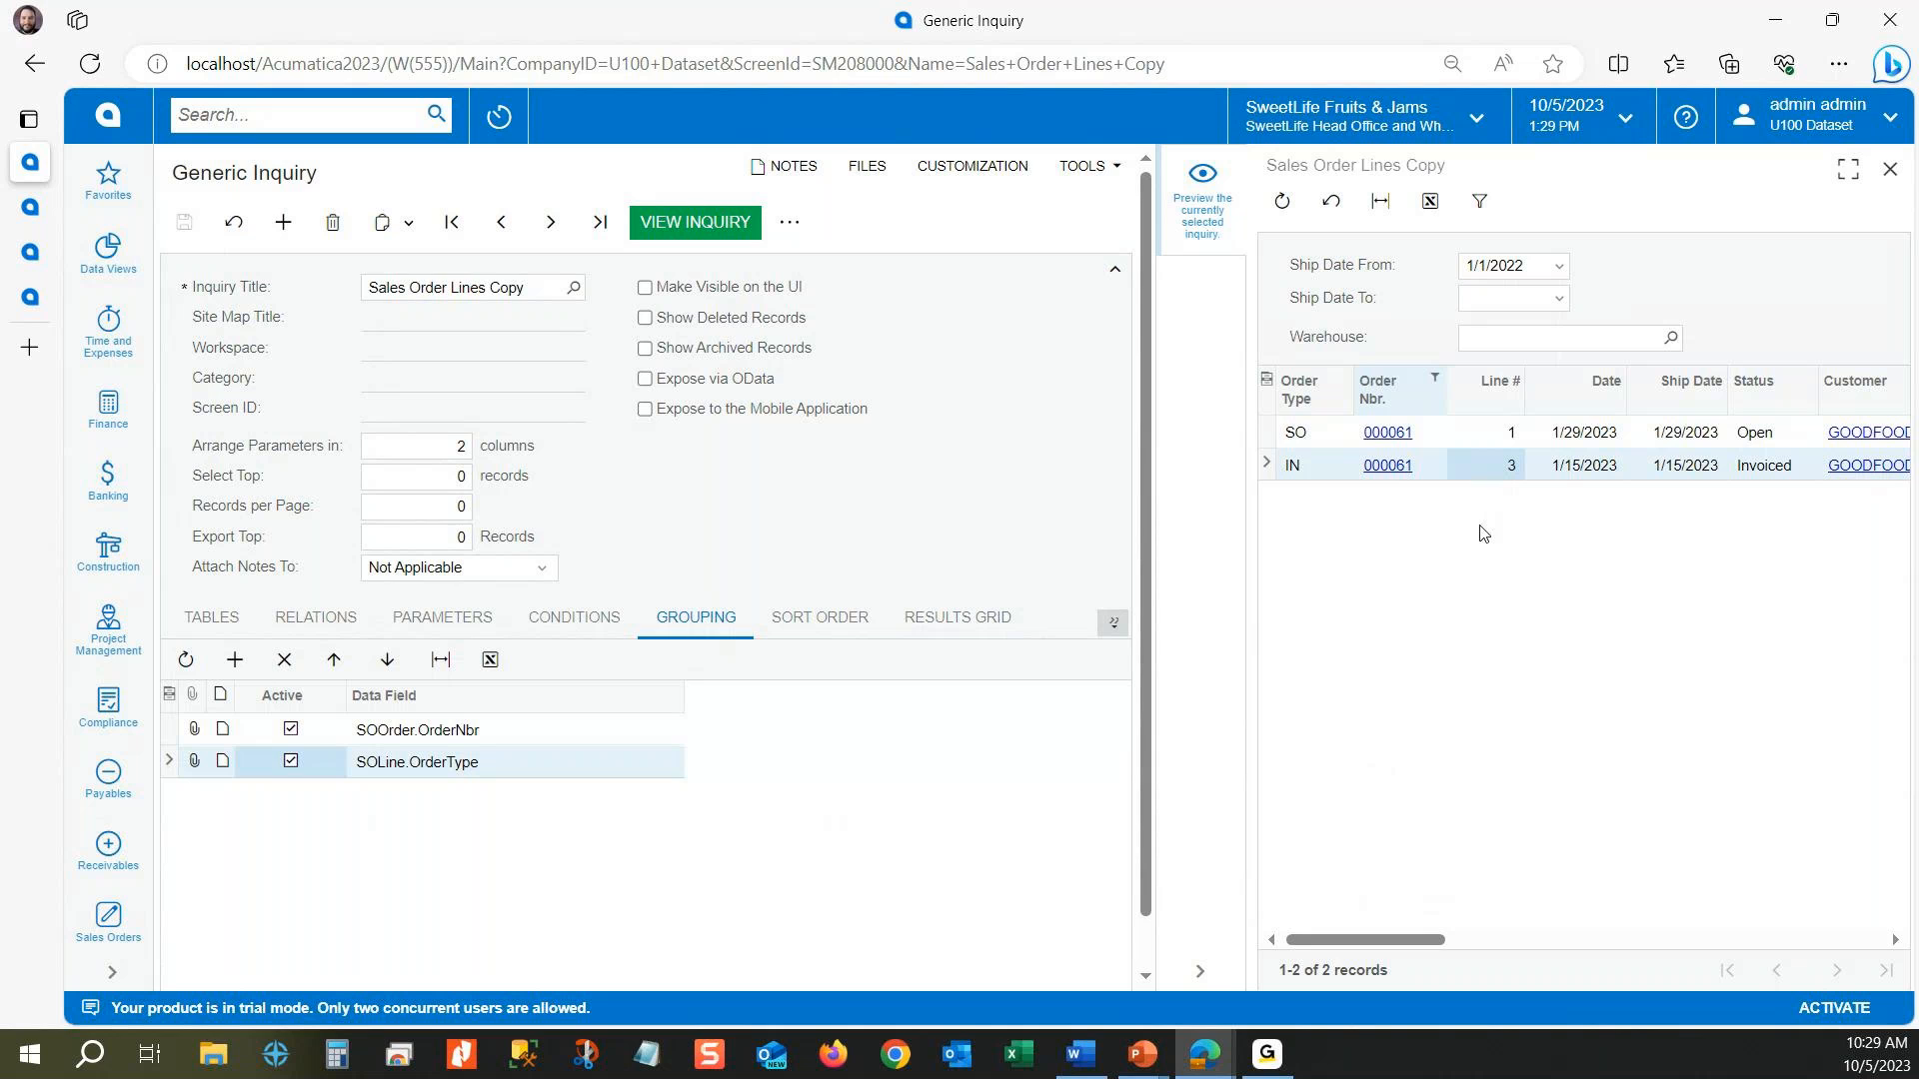
left_click(295, 728)
left_click(292, 762)
left_click(188, 222)
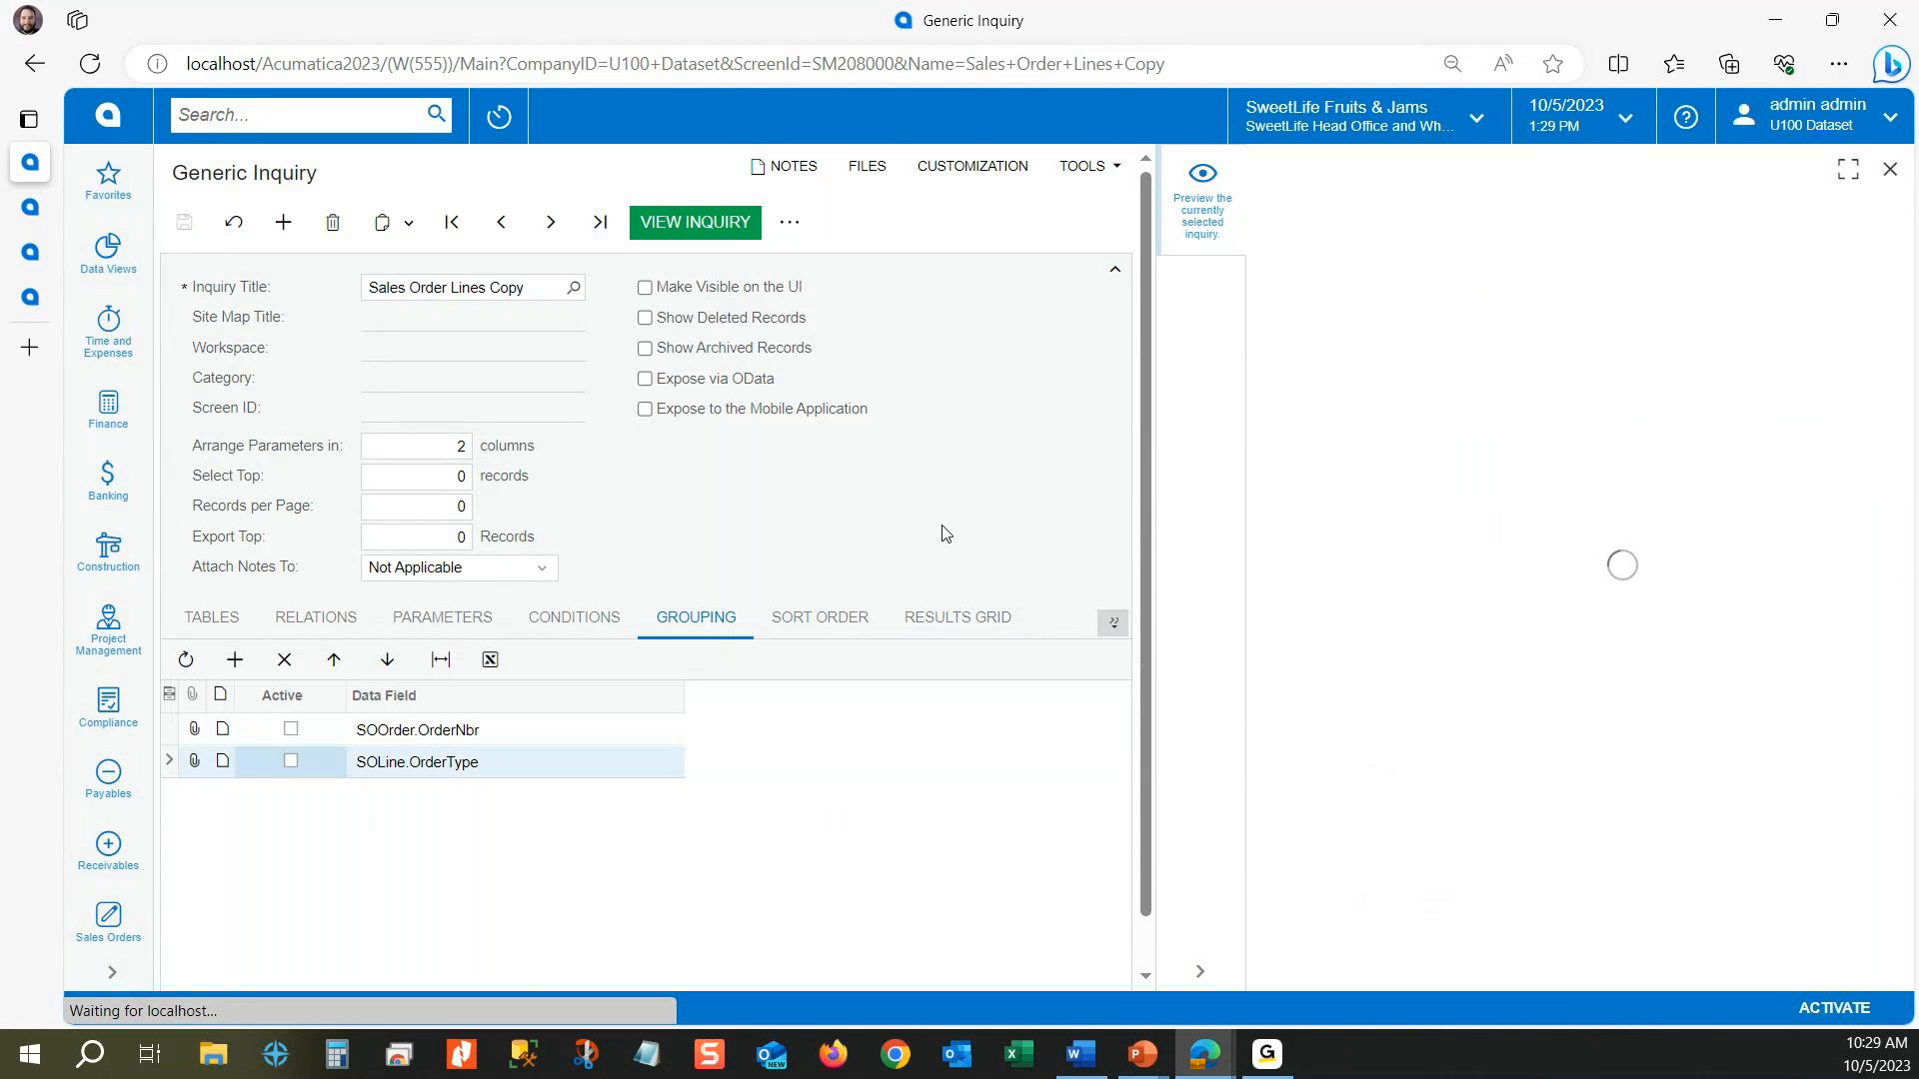
Step: Widen the preview and examine the formula behind the Order Total no Tax result column and its number format in the preview
left_click(943, 612)
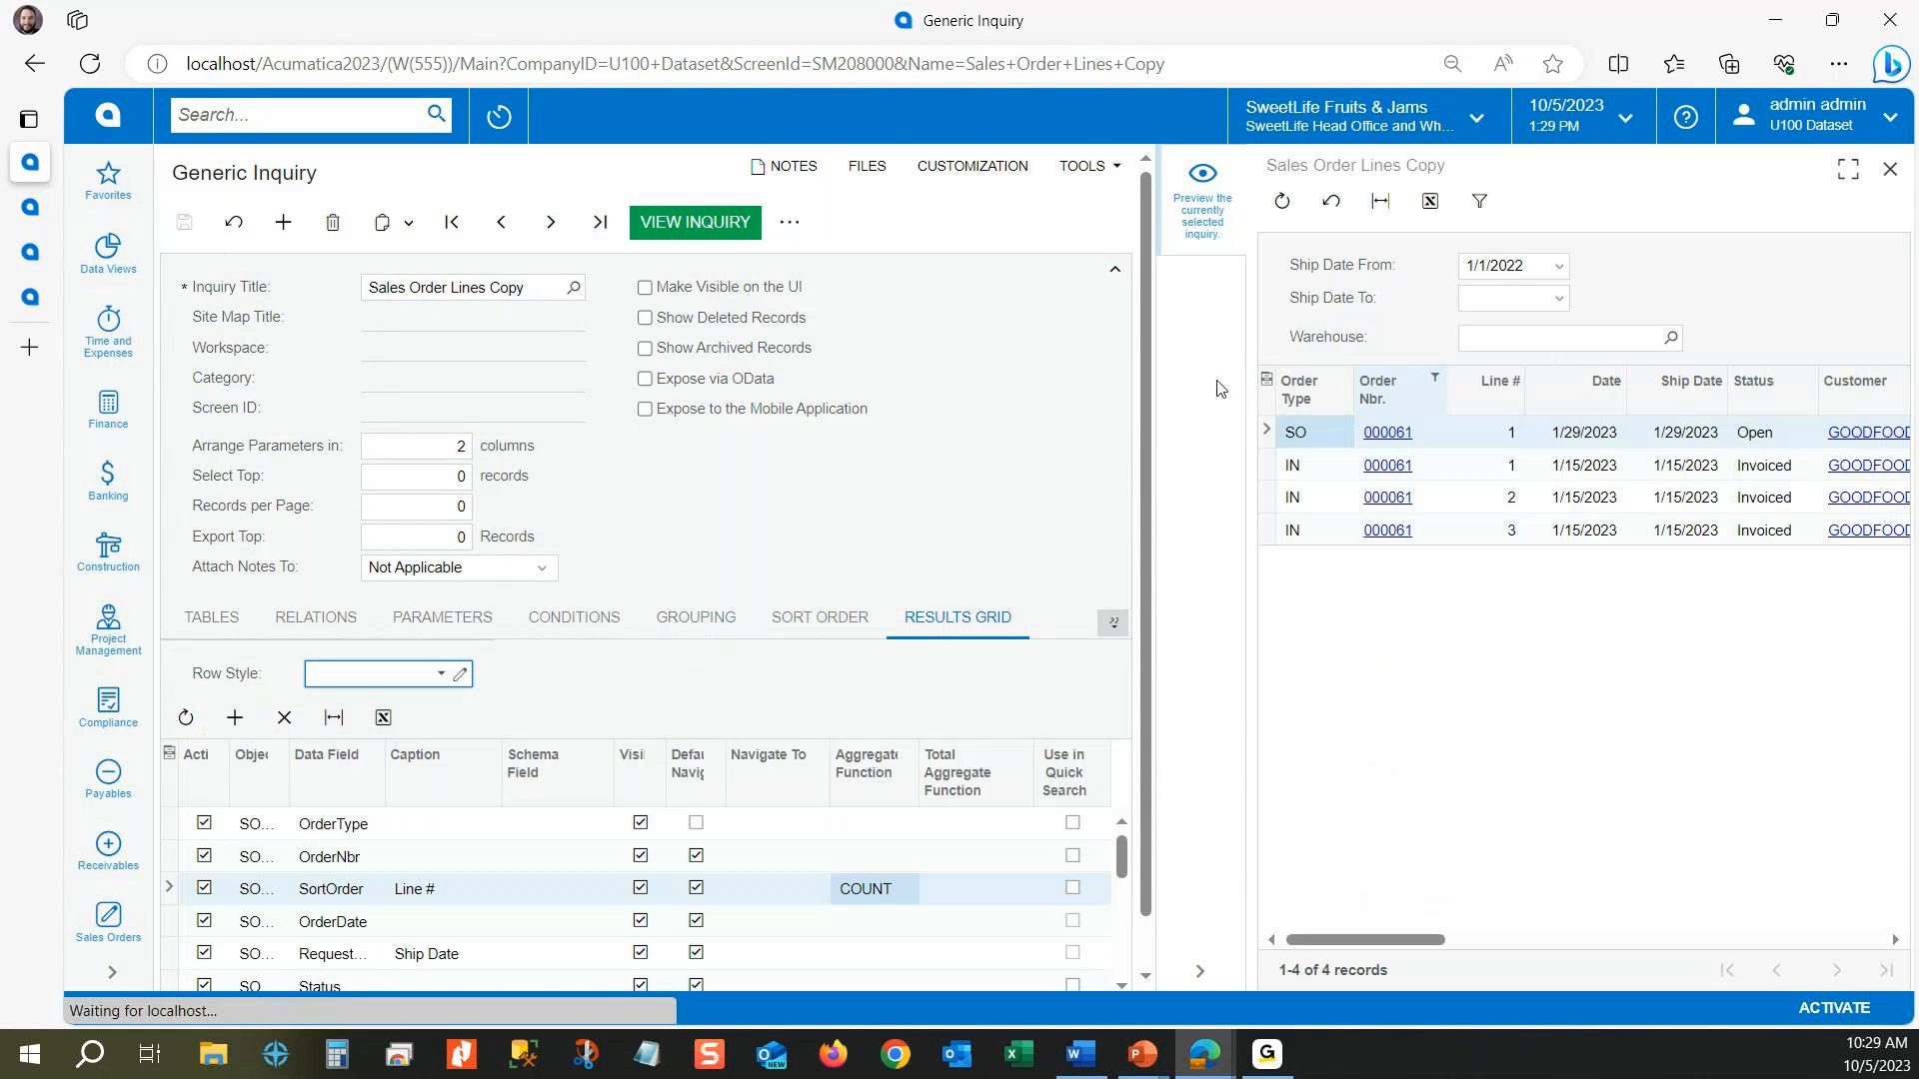
left_click_drag(1154, 391, 1020, 394)
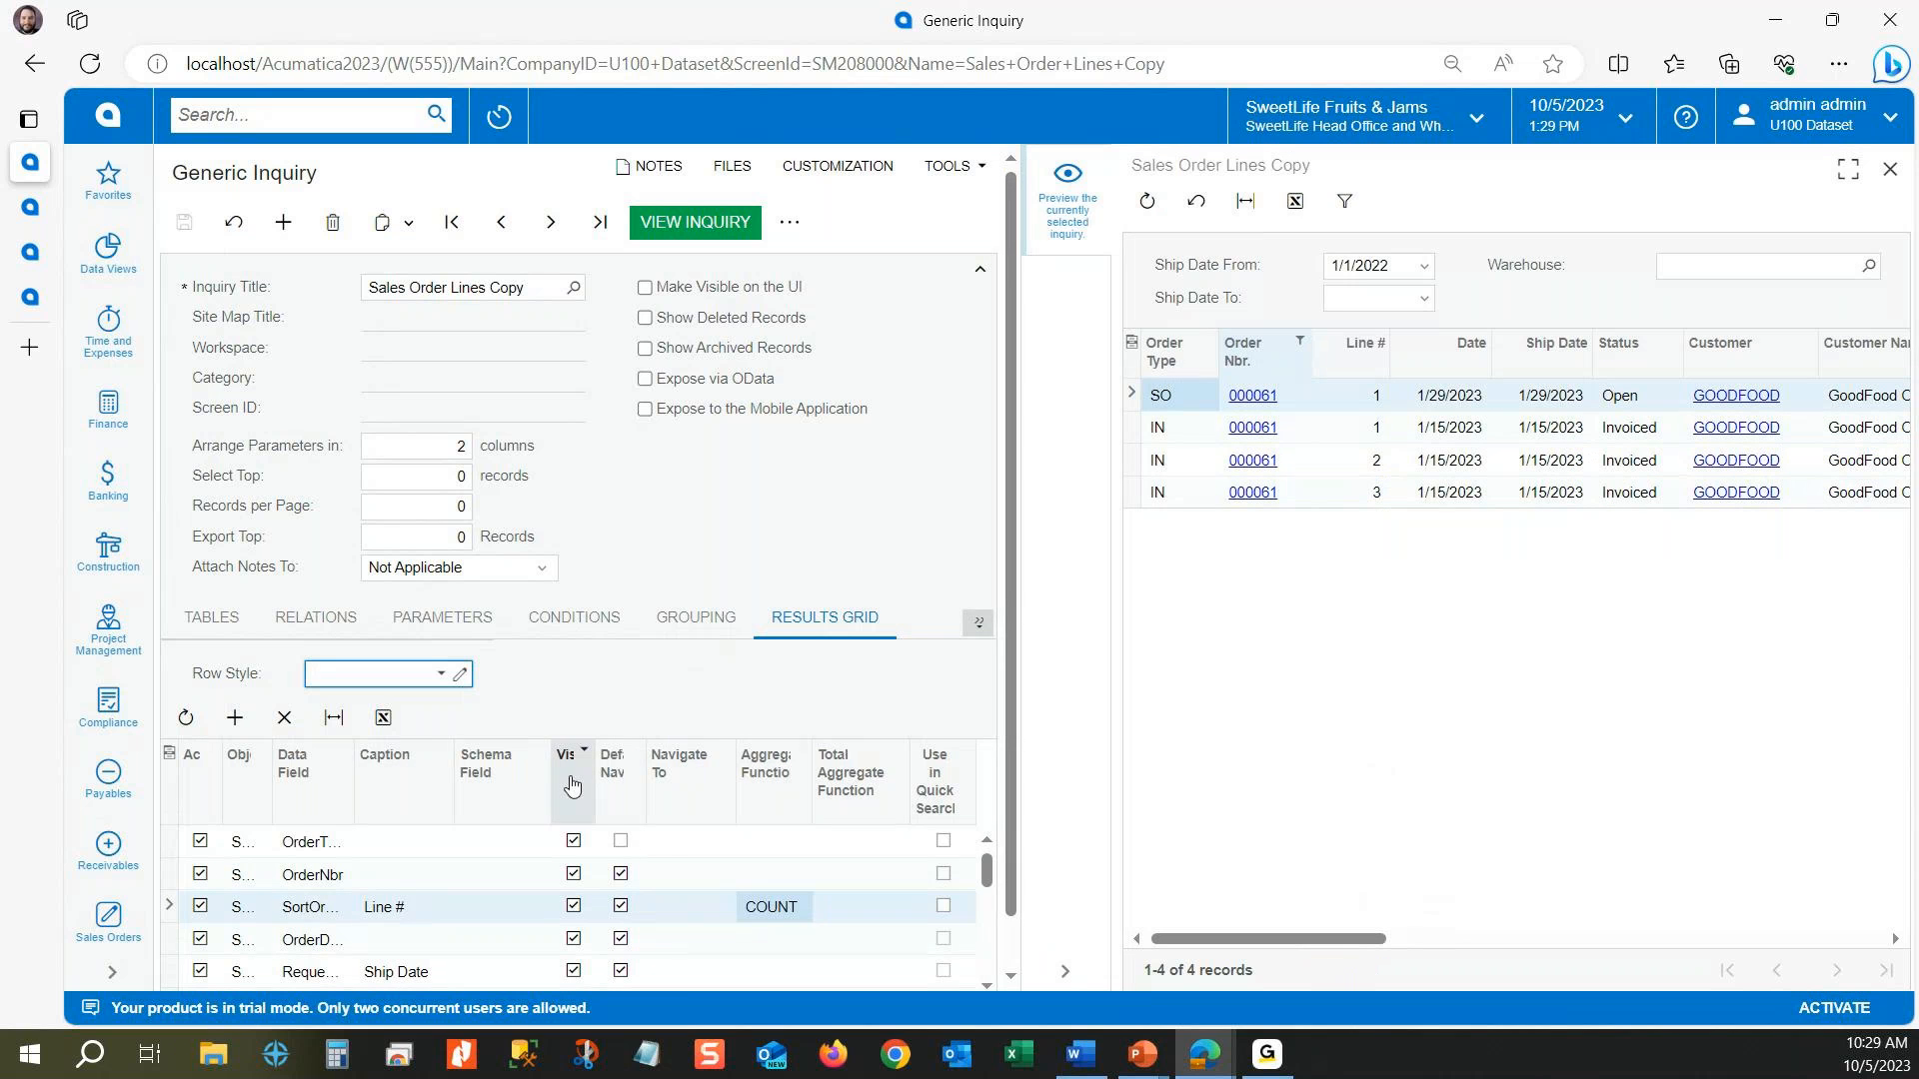
scroll(663, 829, "down", 1)
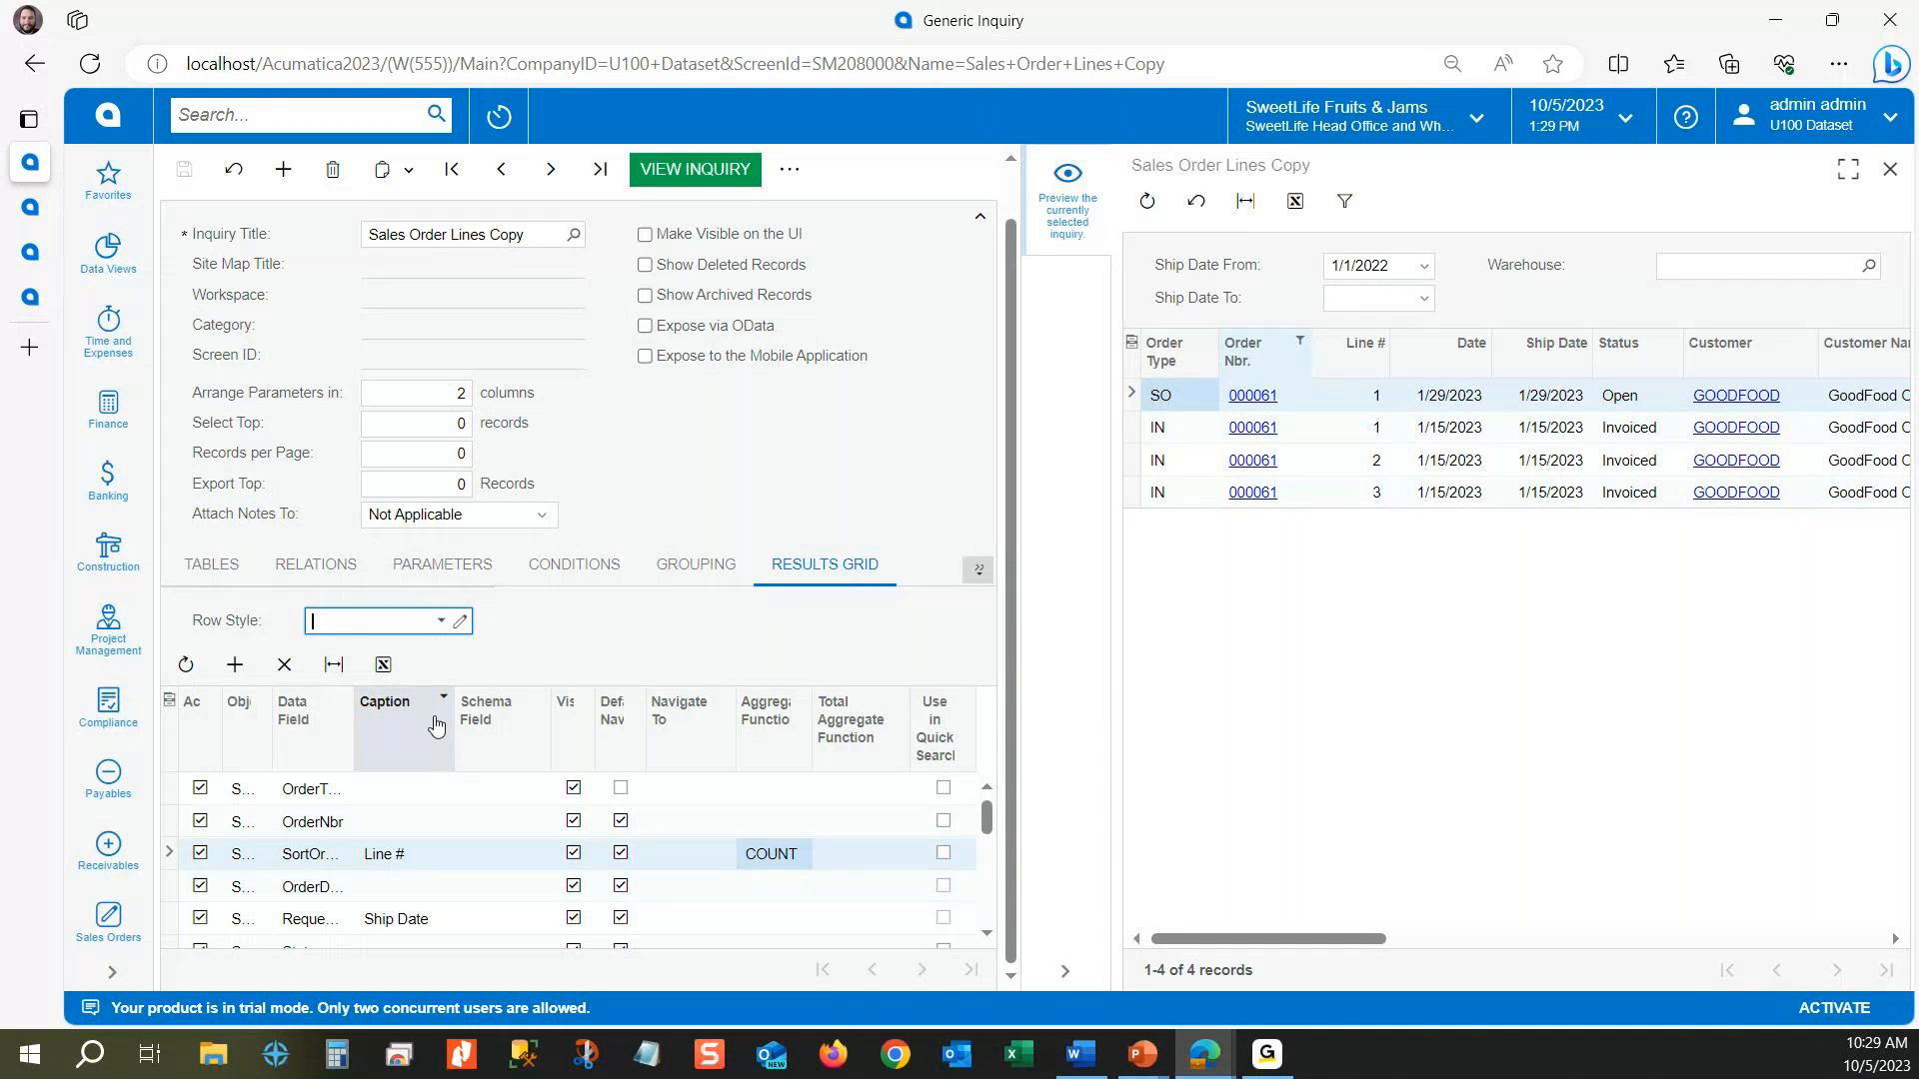
scroll(621, 905, "down", 3)
left_click(338, 927)
left_click(376, 931)
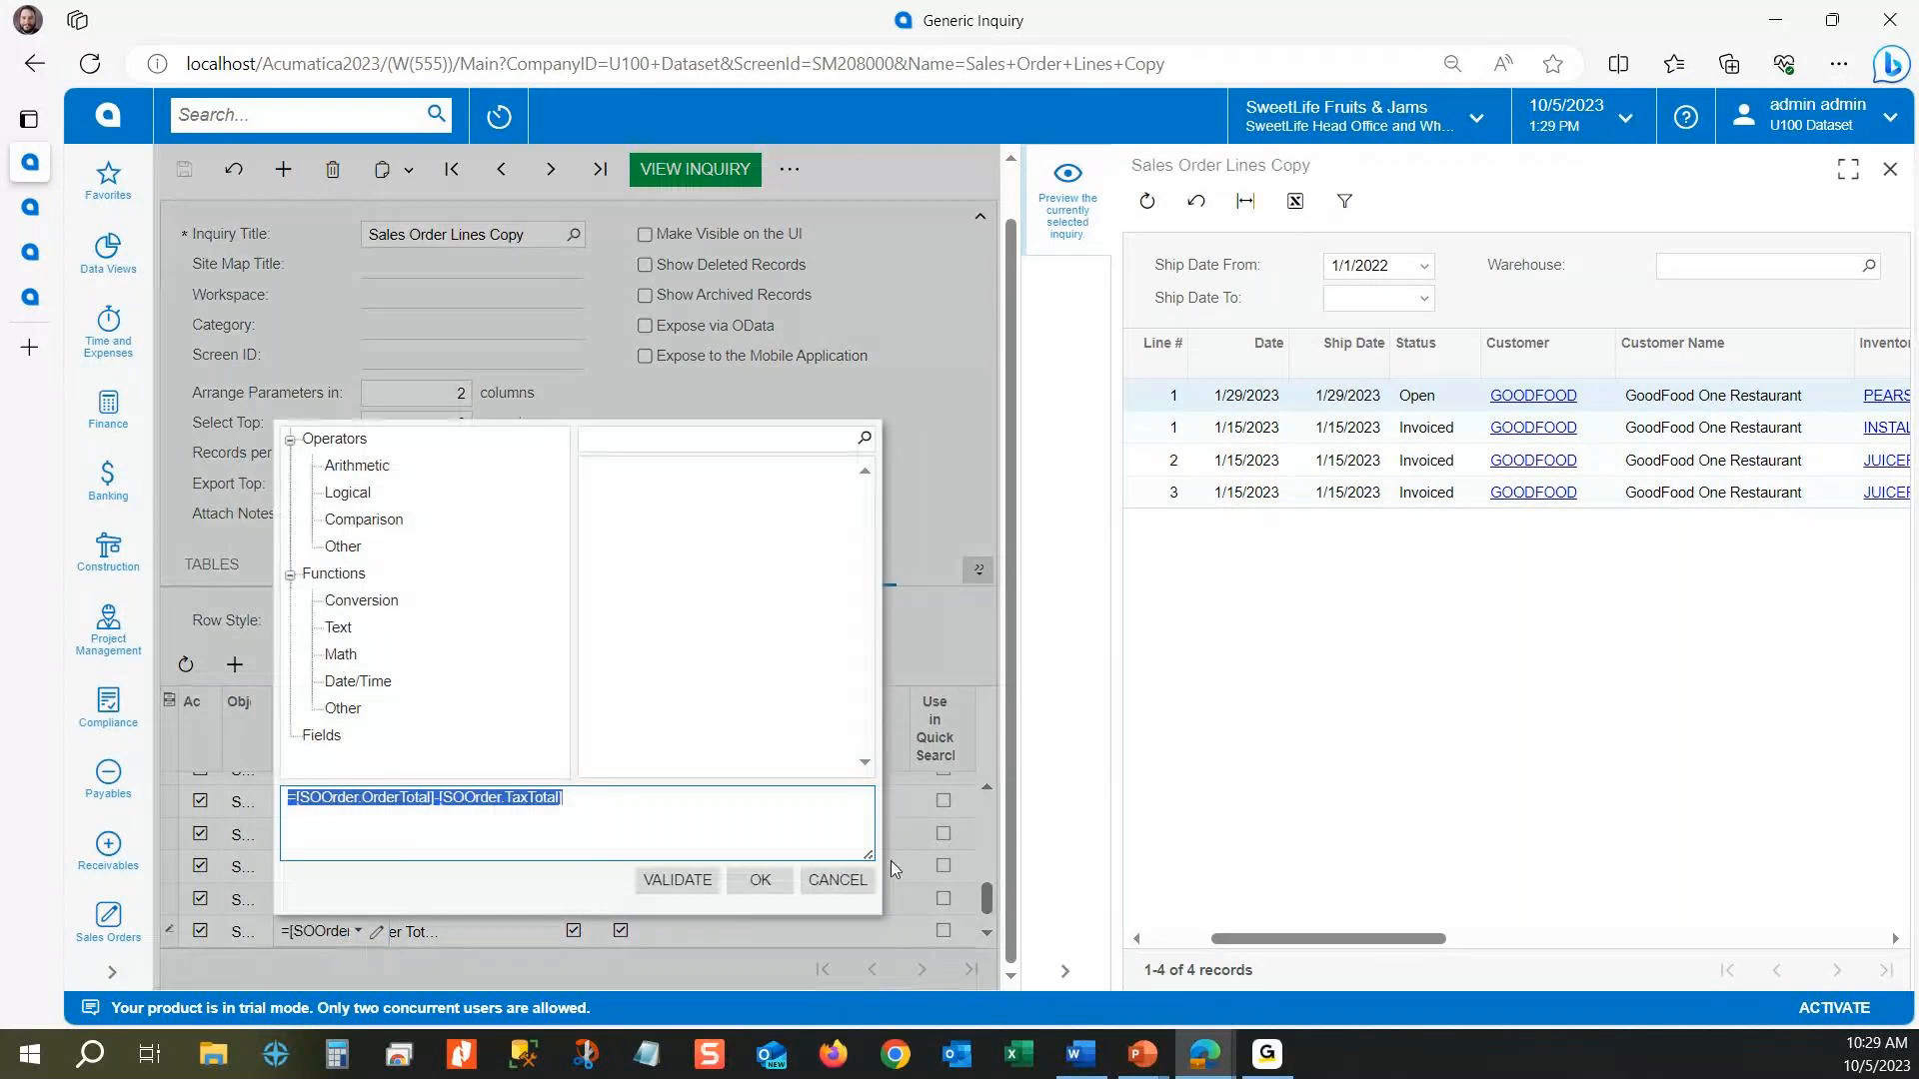
left_click(850, 880)
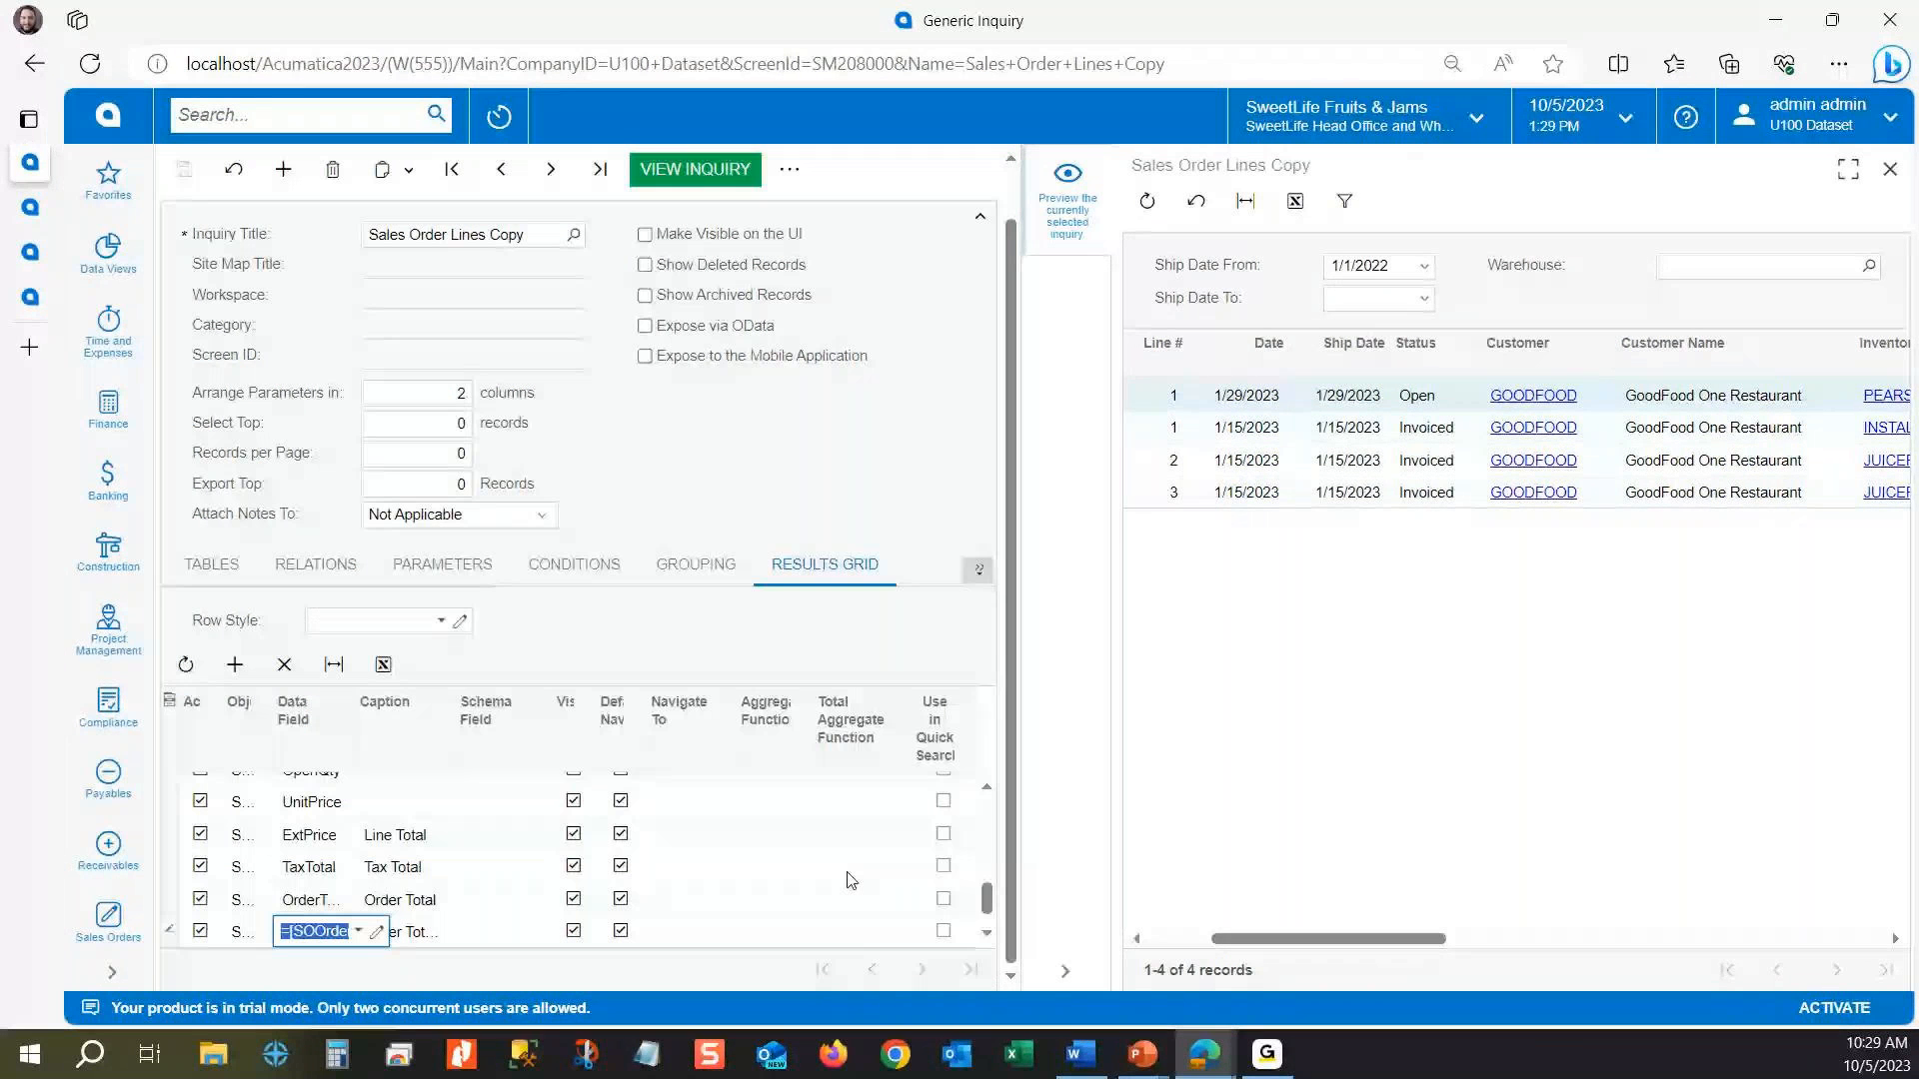
left_click(378, 932)
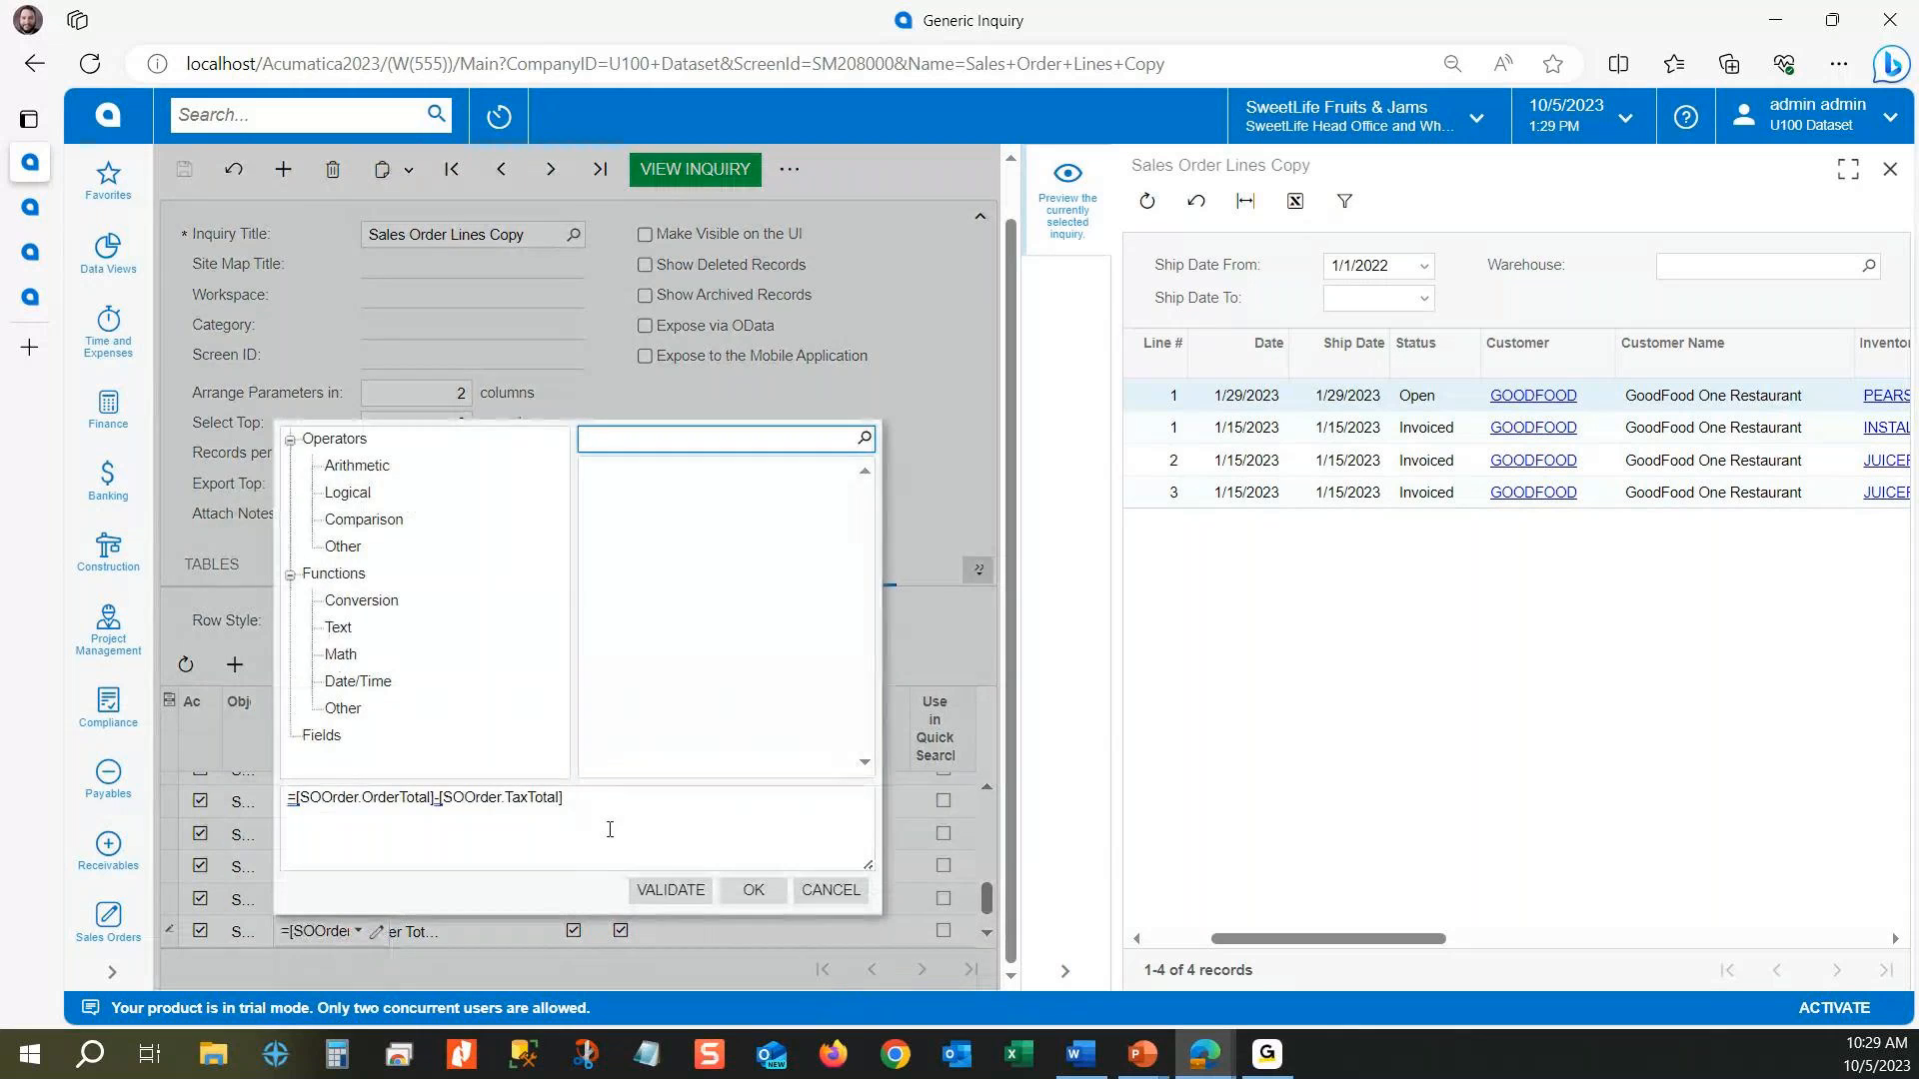
triple_click(300, 796)
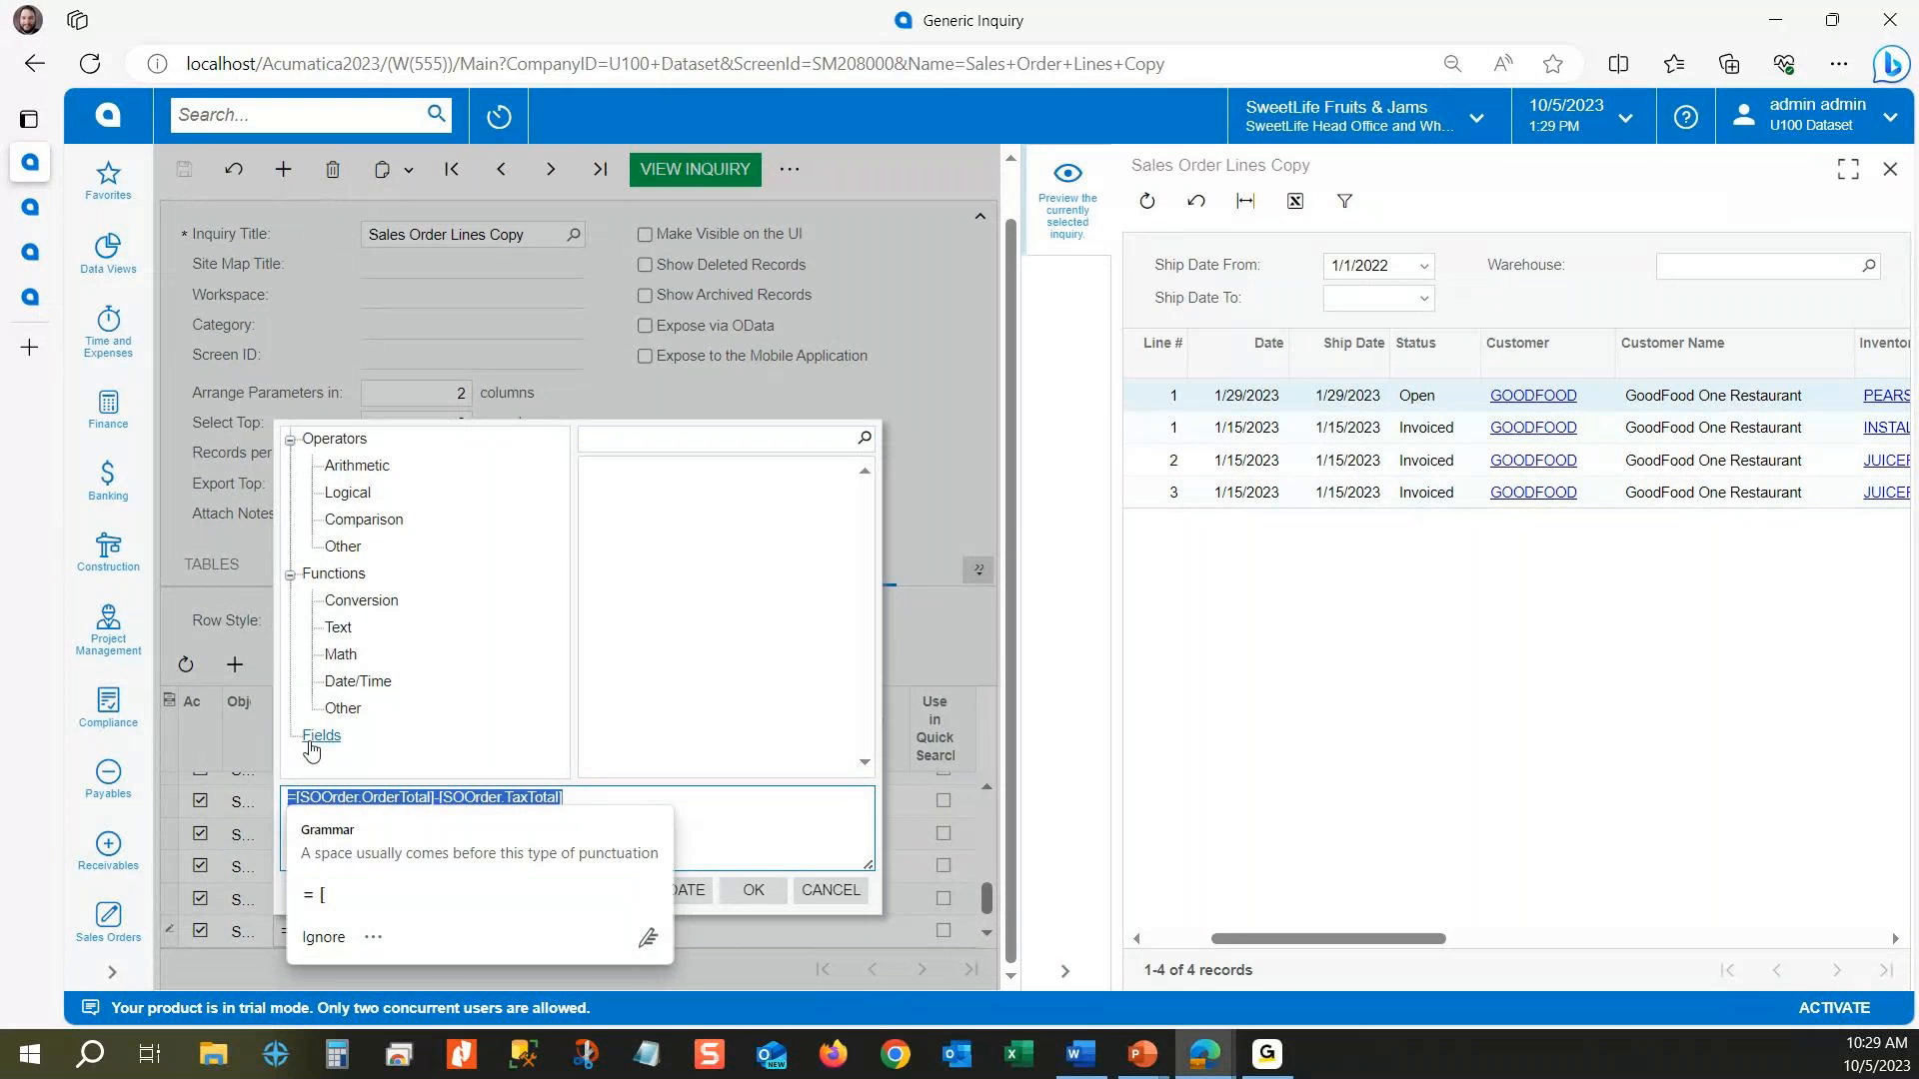
left_click(757, 810)
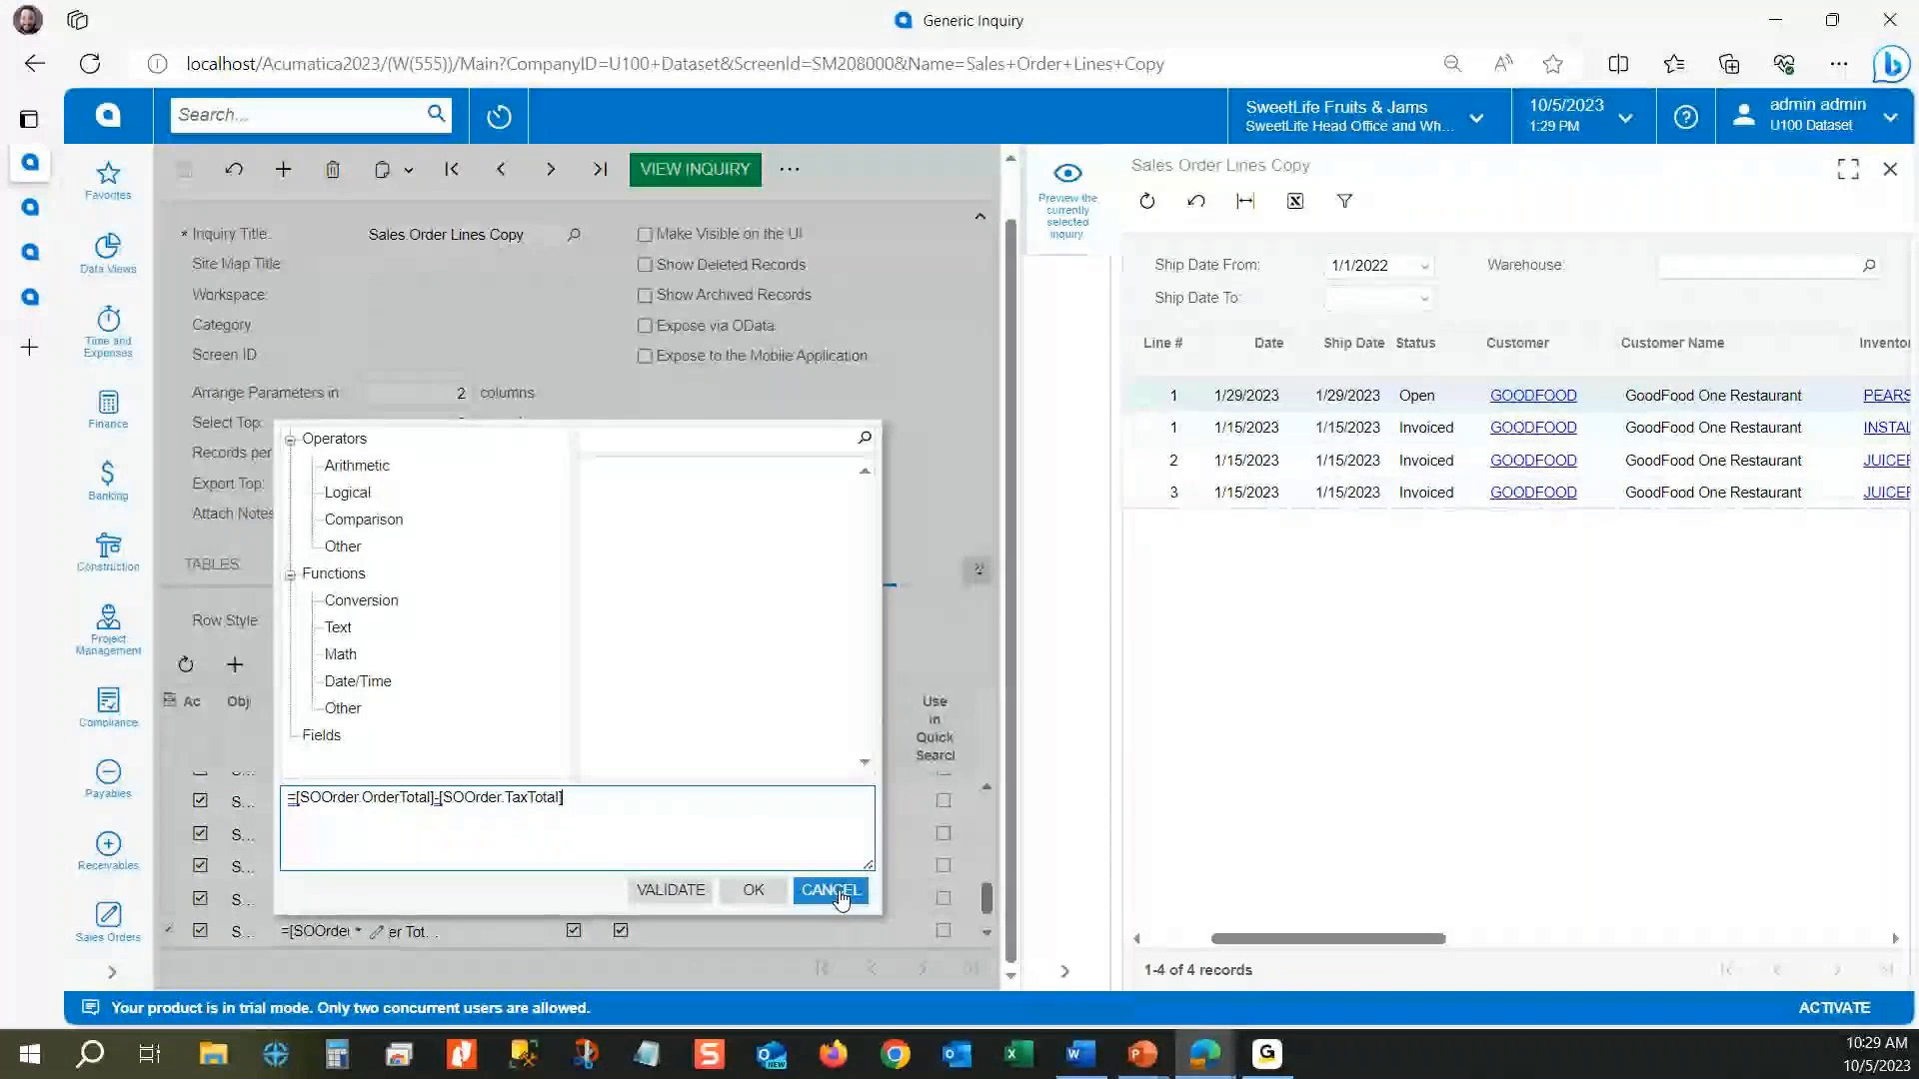
left_click(840, 898)
left_click_drag(1296, 940, 1829, 950)
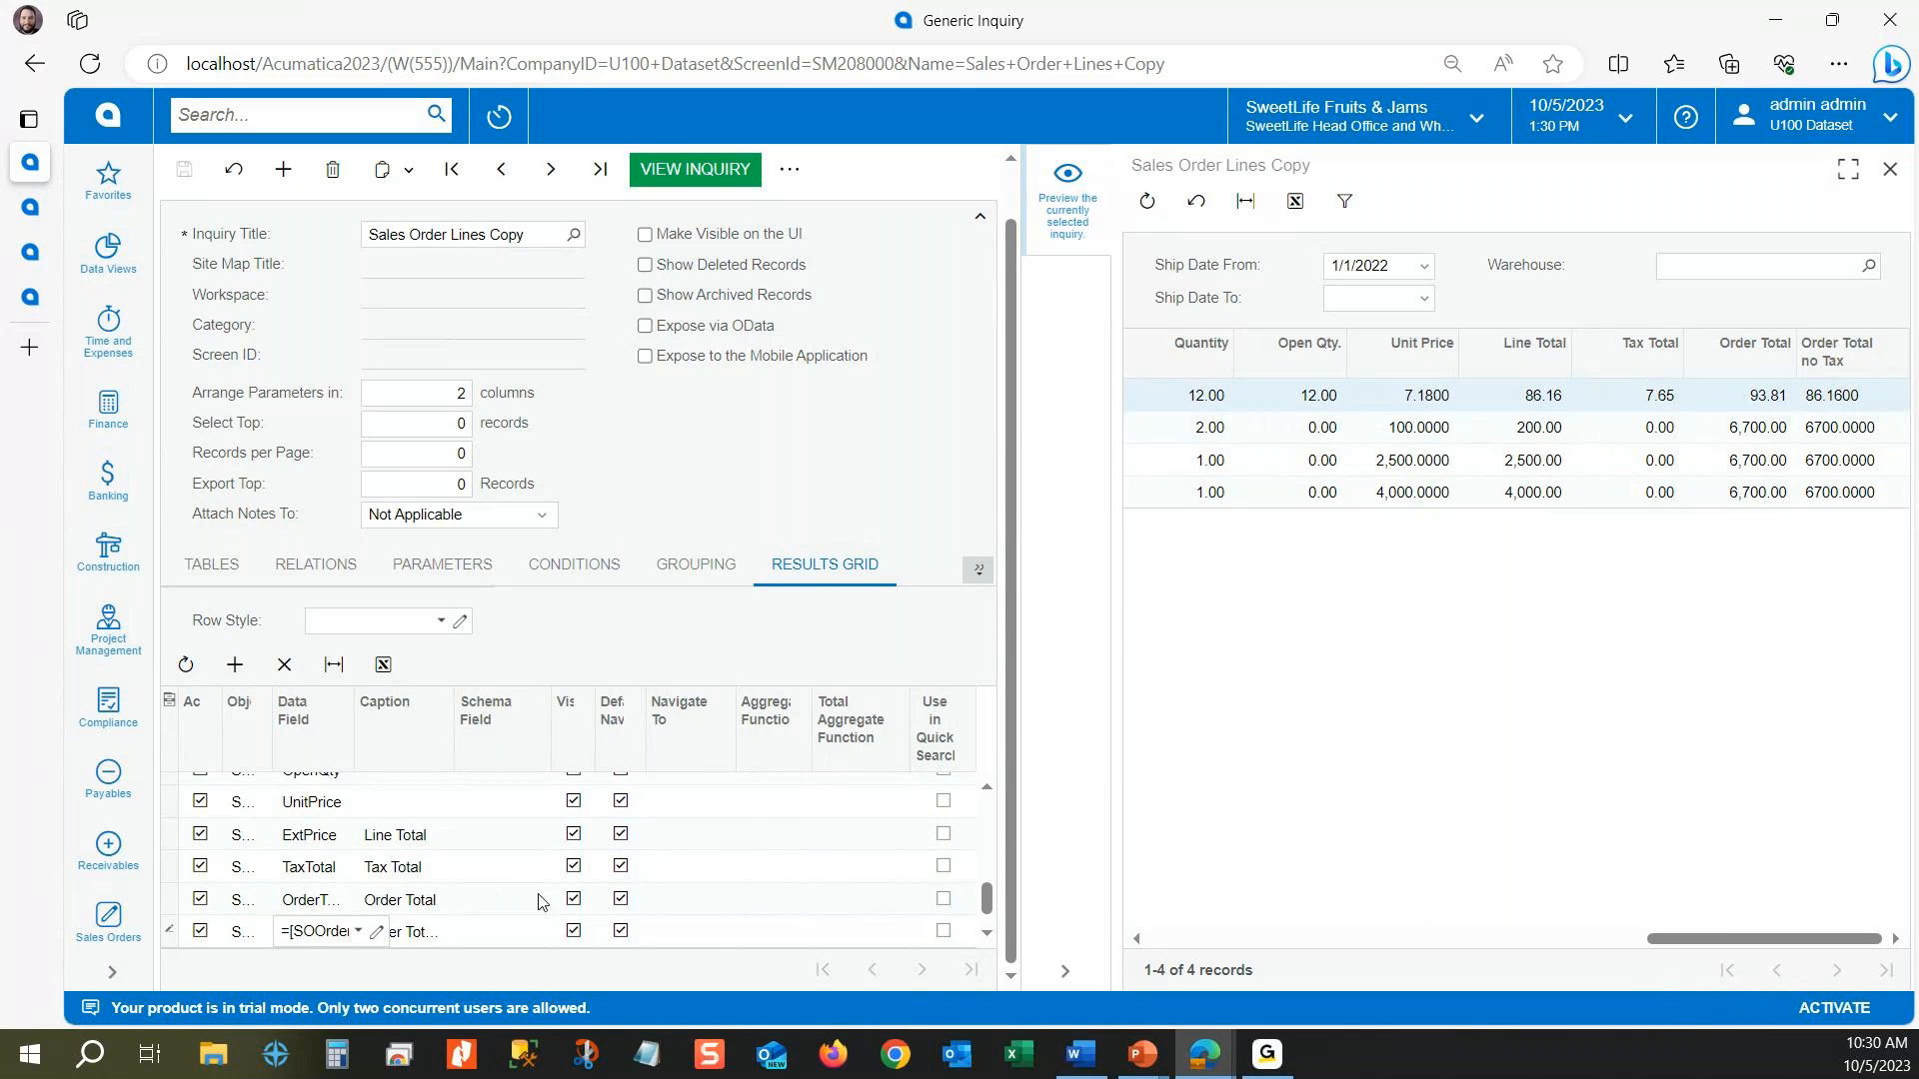
Step: Set the schema field of the Order Total no Tax column to SOOrder.OrderTotal, save the inquiry, and compare its amounts with Order Total
left_click(505, 935)
type("ord")
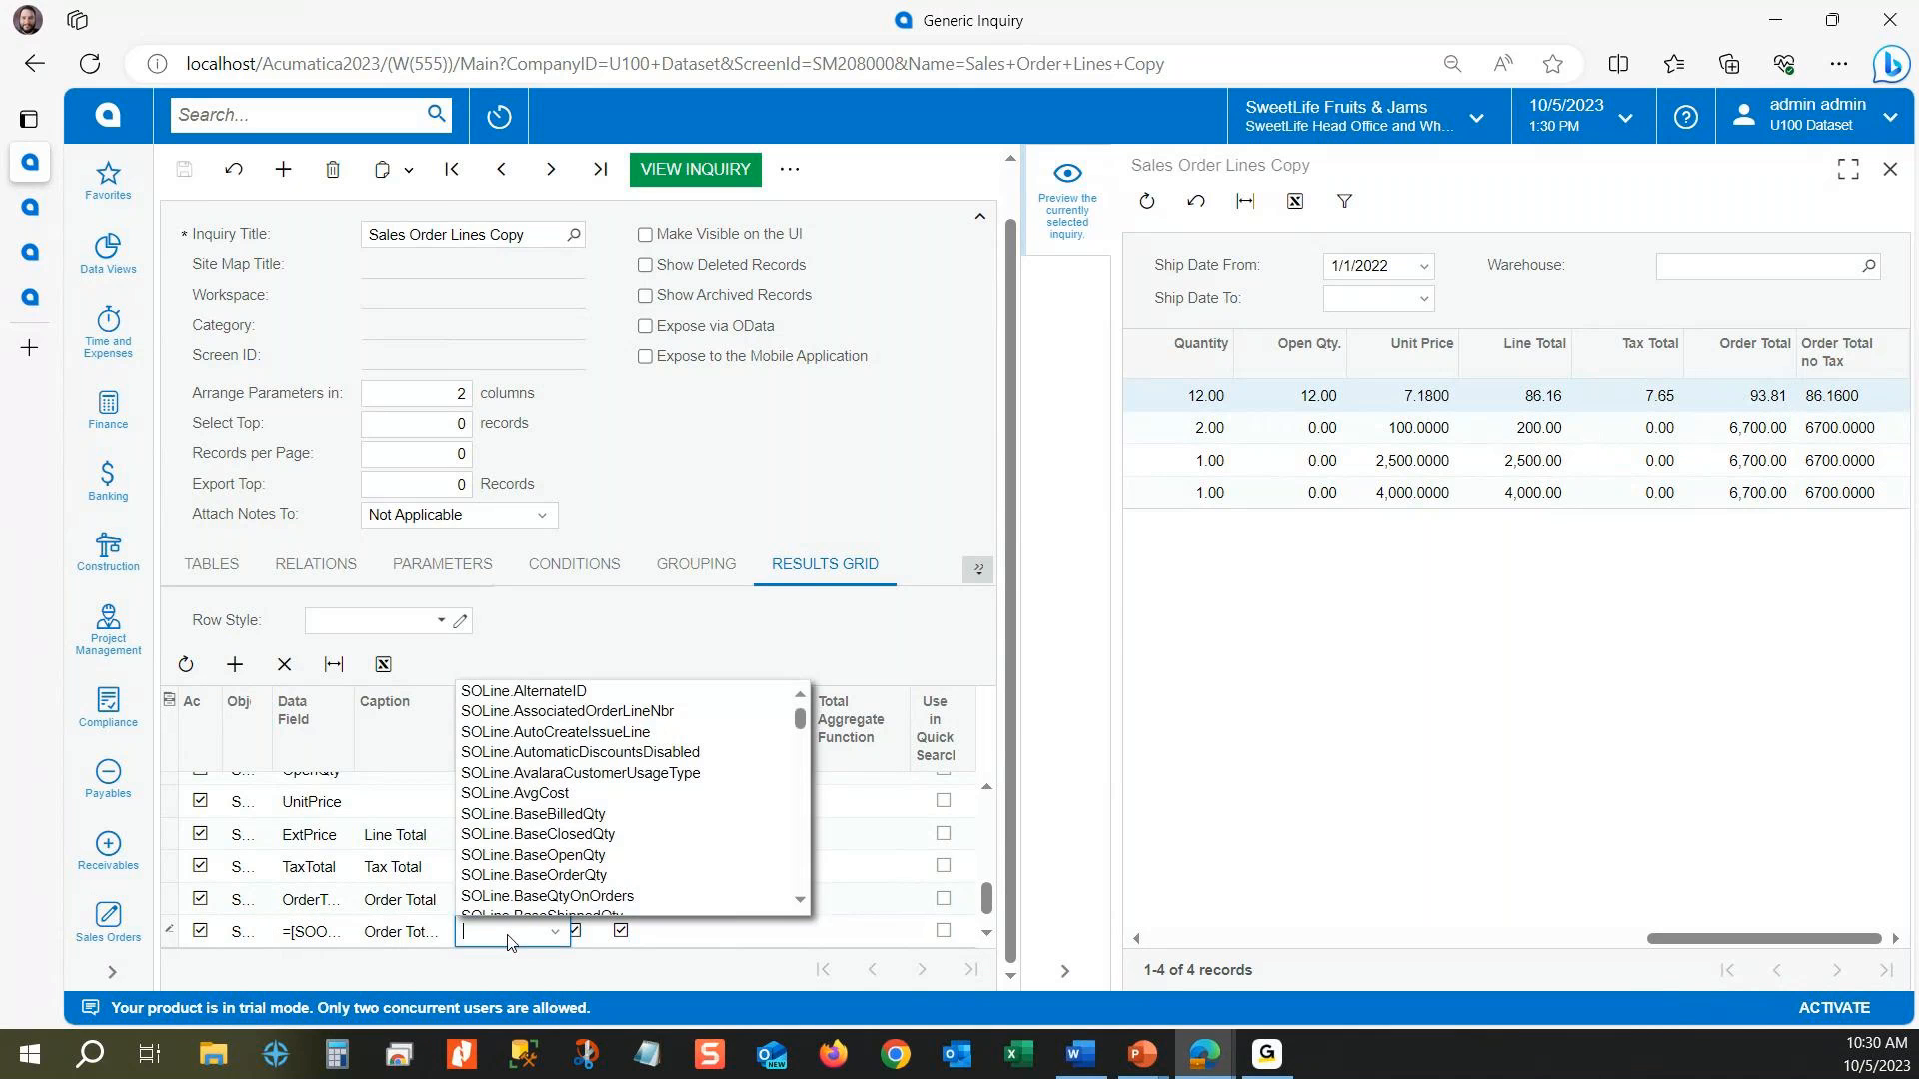
type("ertot")
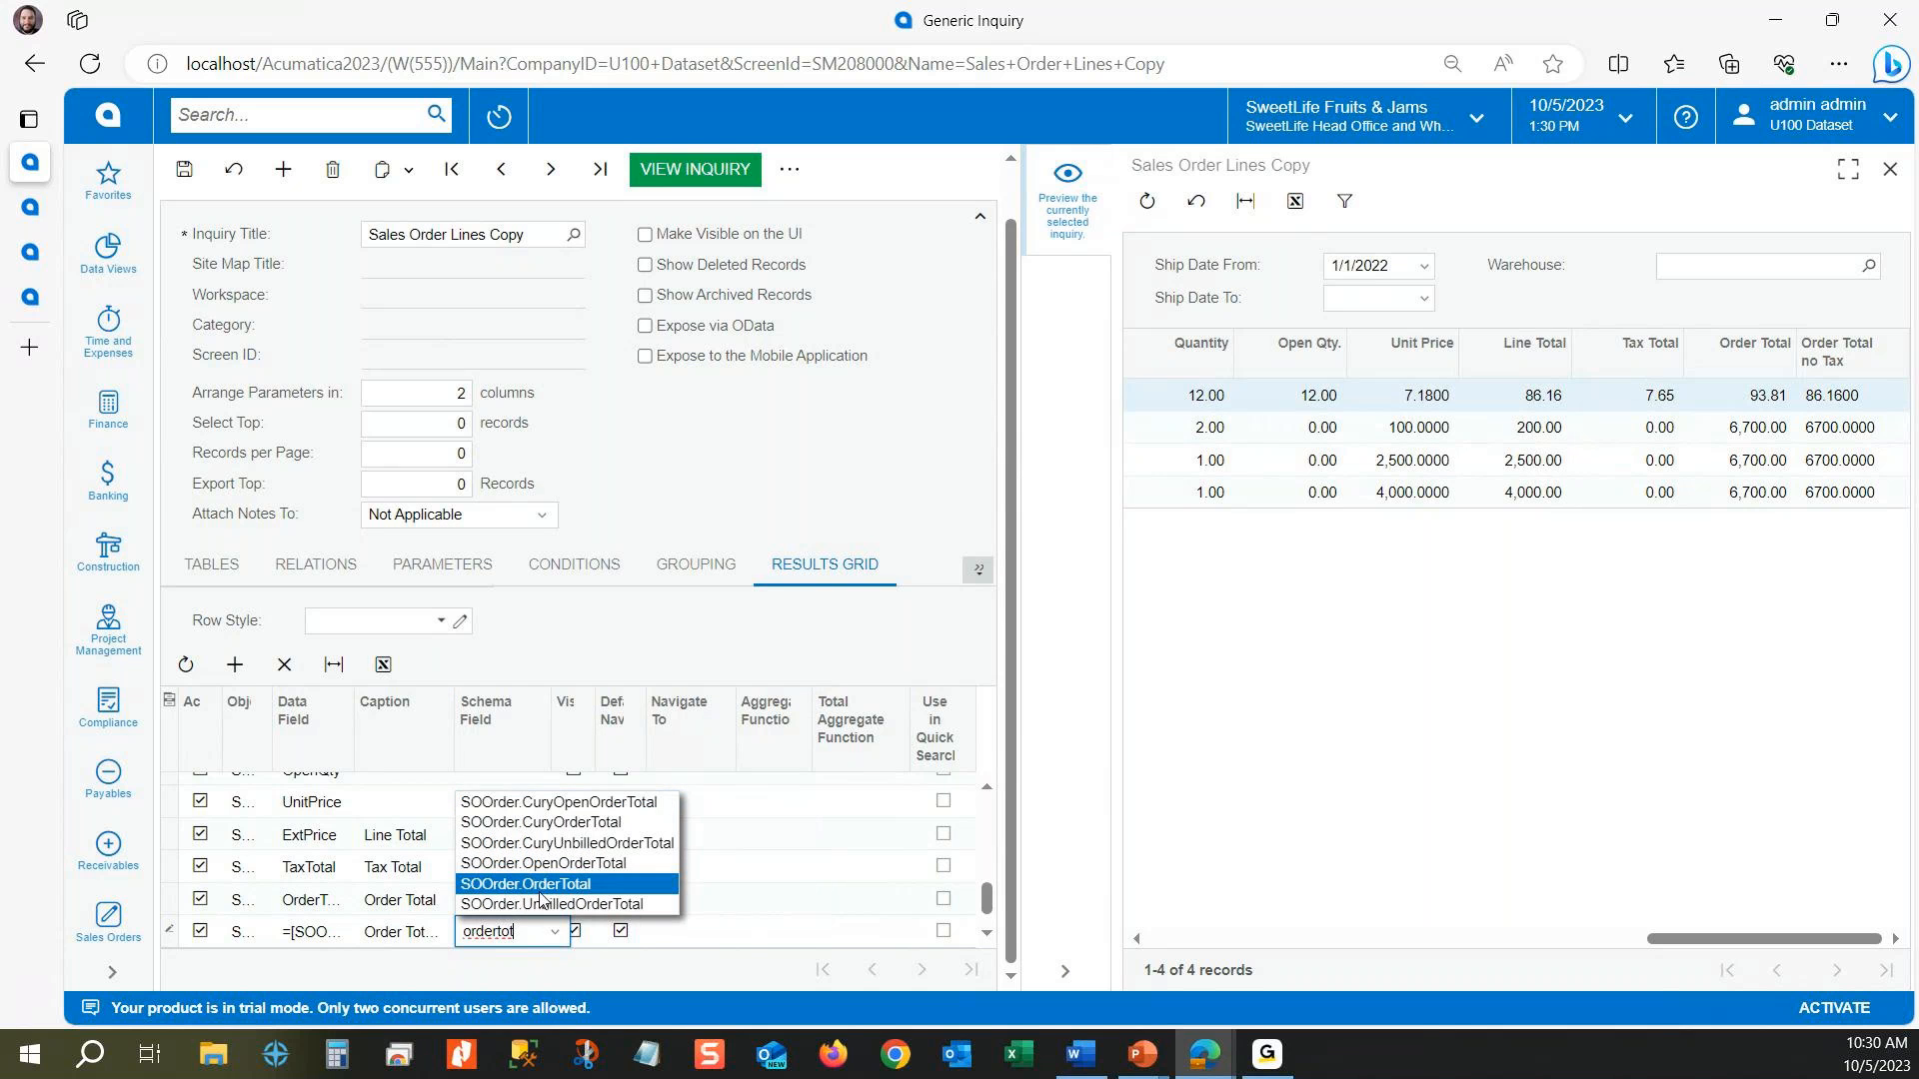
left_click(540, 884)
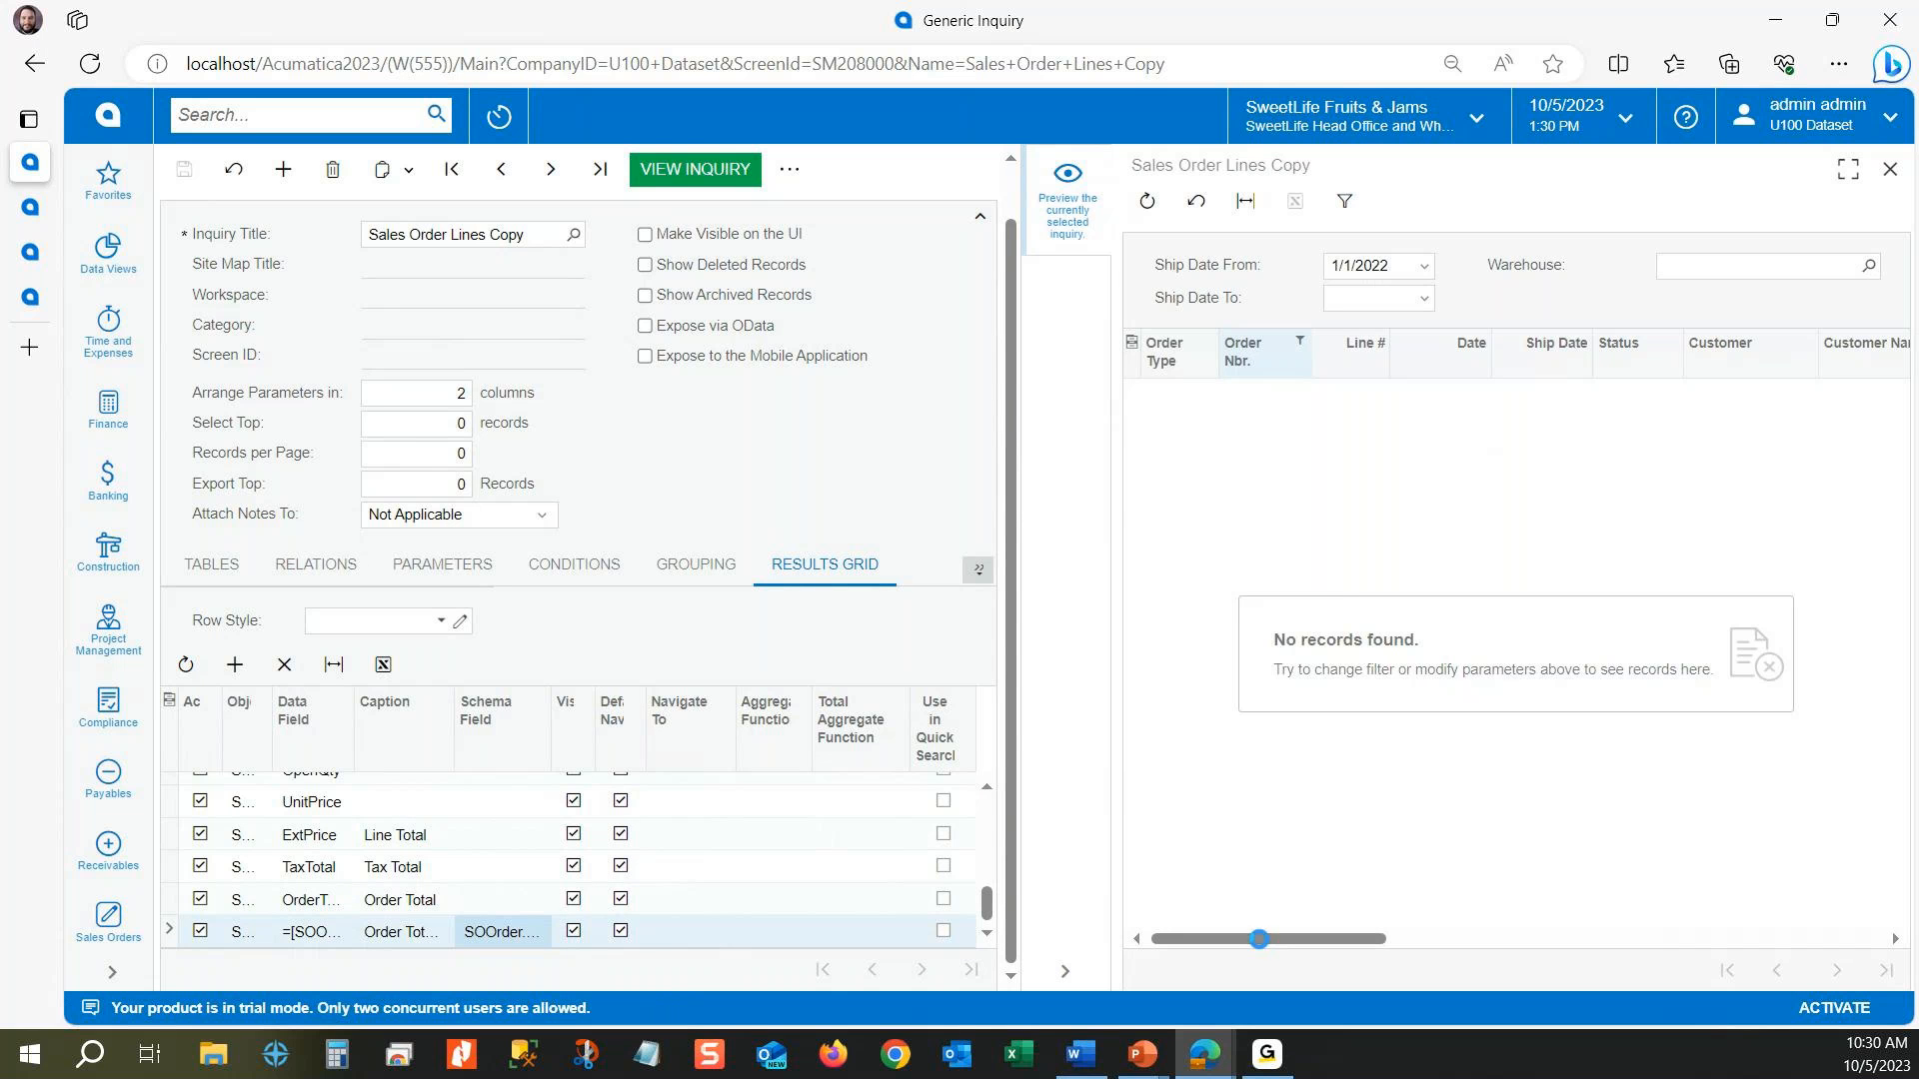
left_click_drag(1262, 947, 1858, 944)
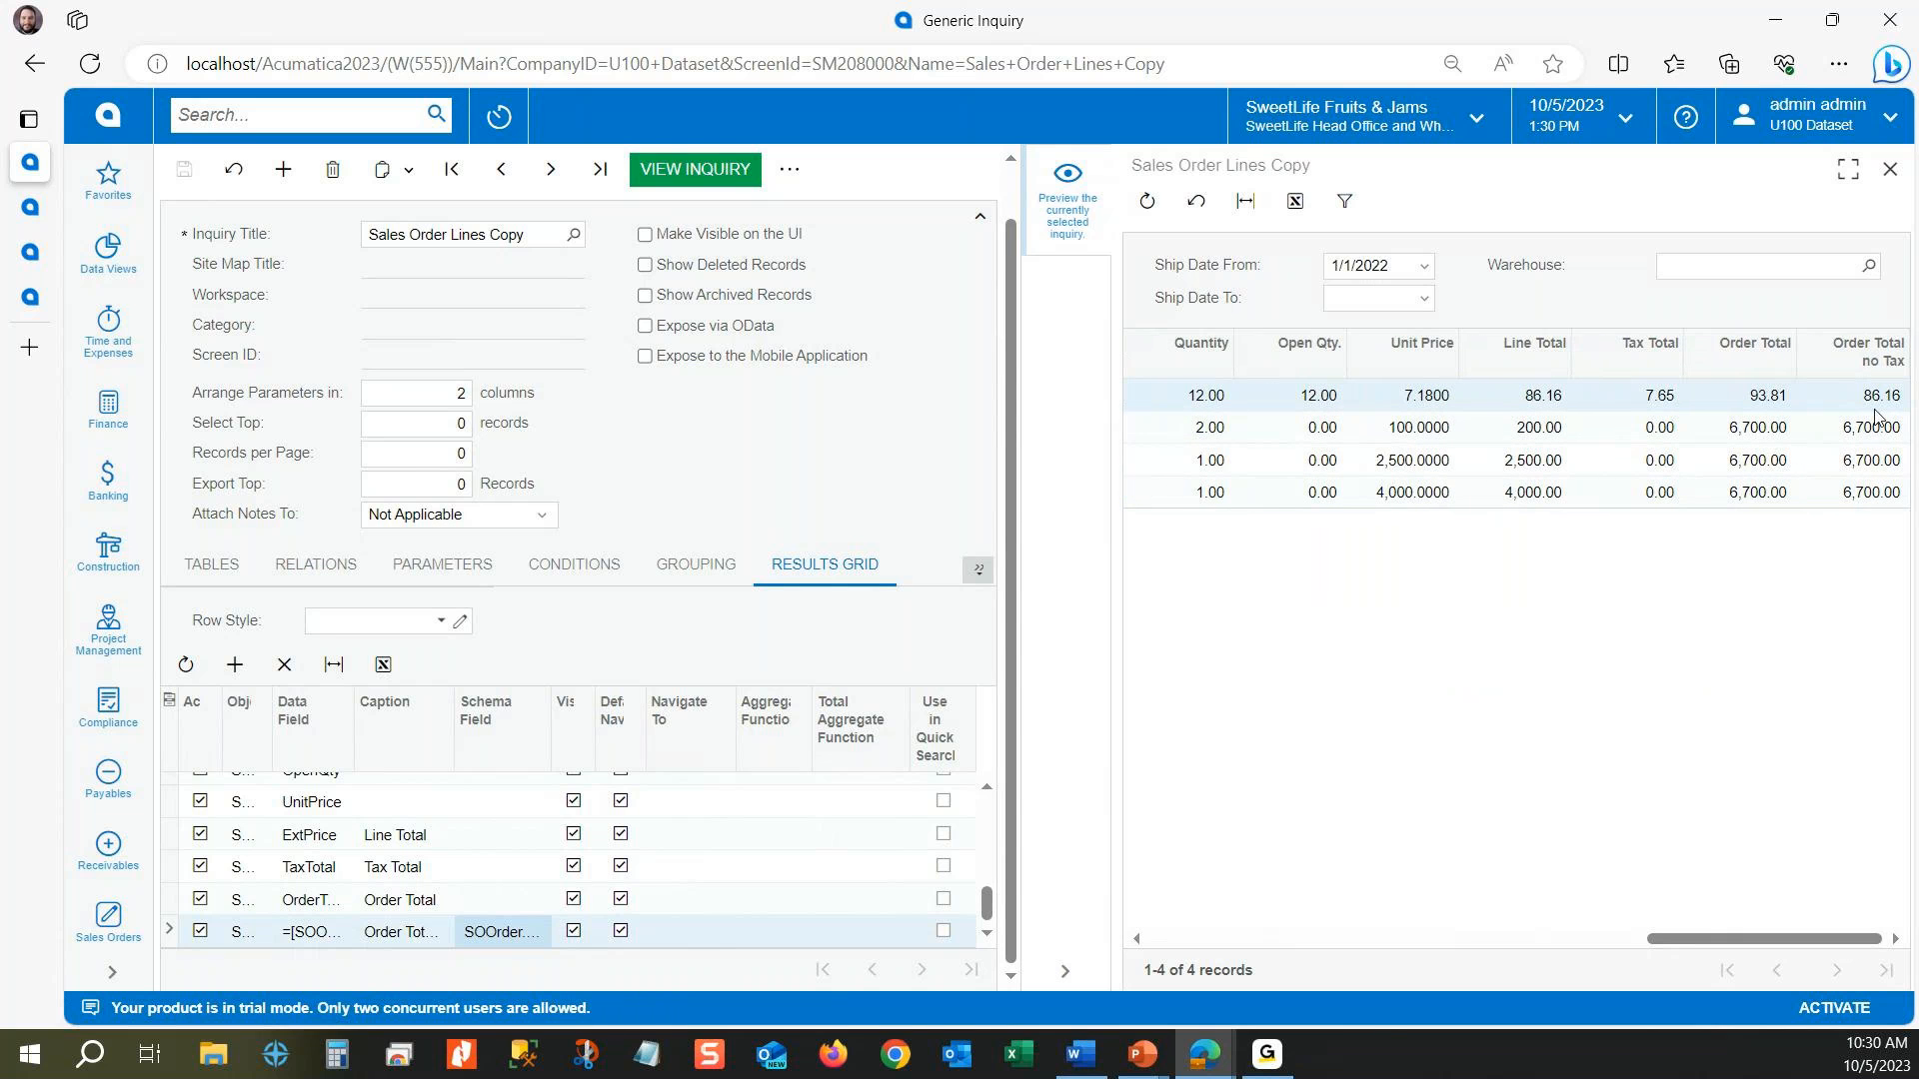
left_click(1875, 398)
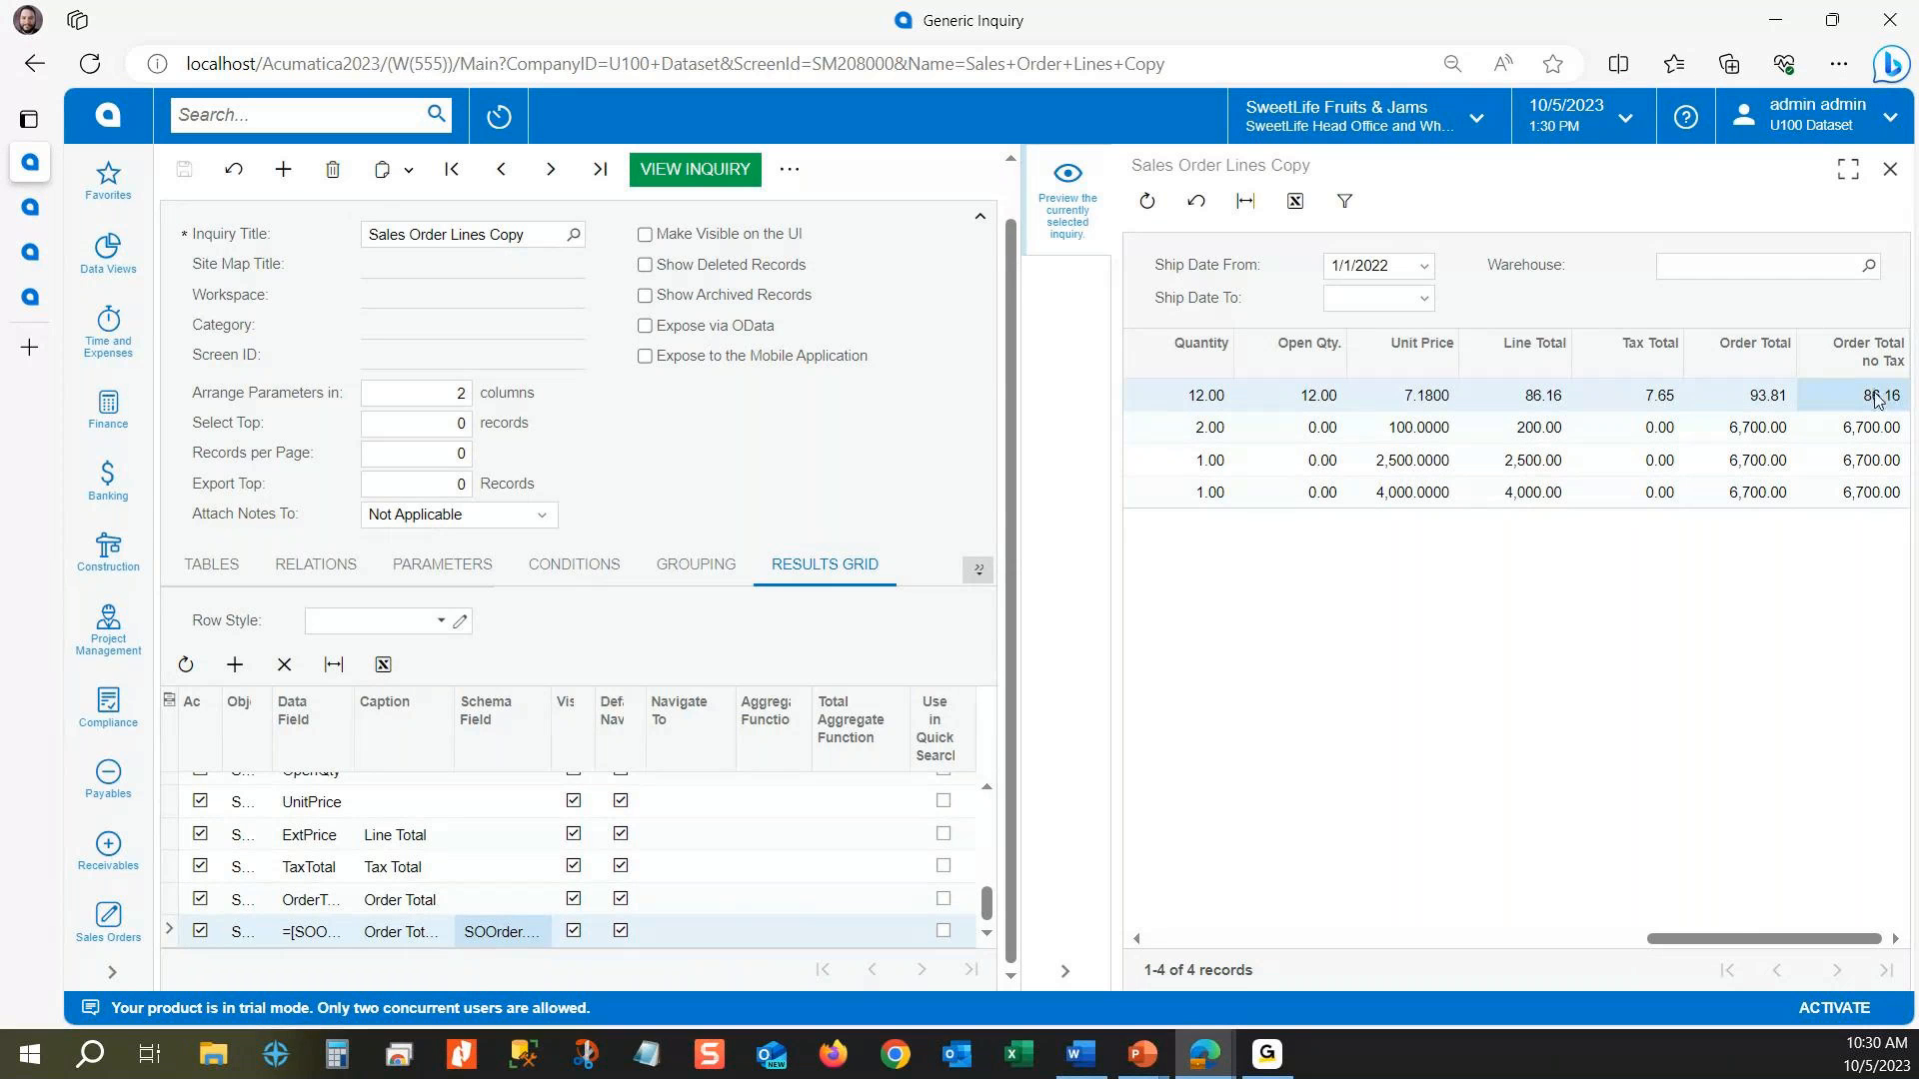
left_click(1762, 391)
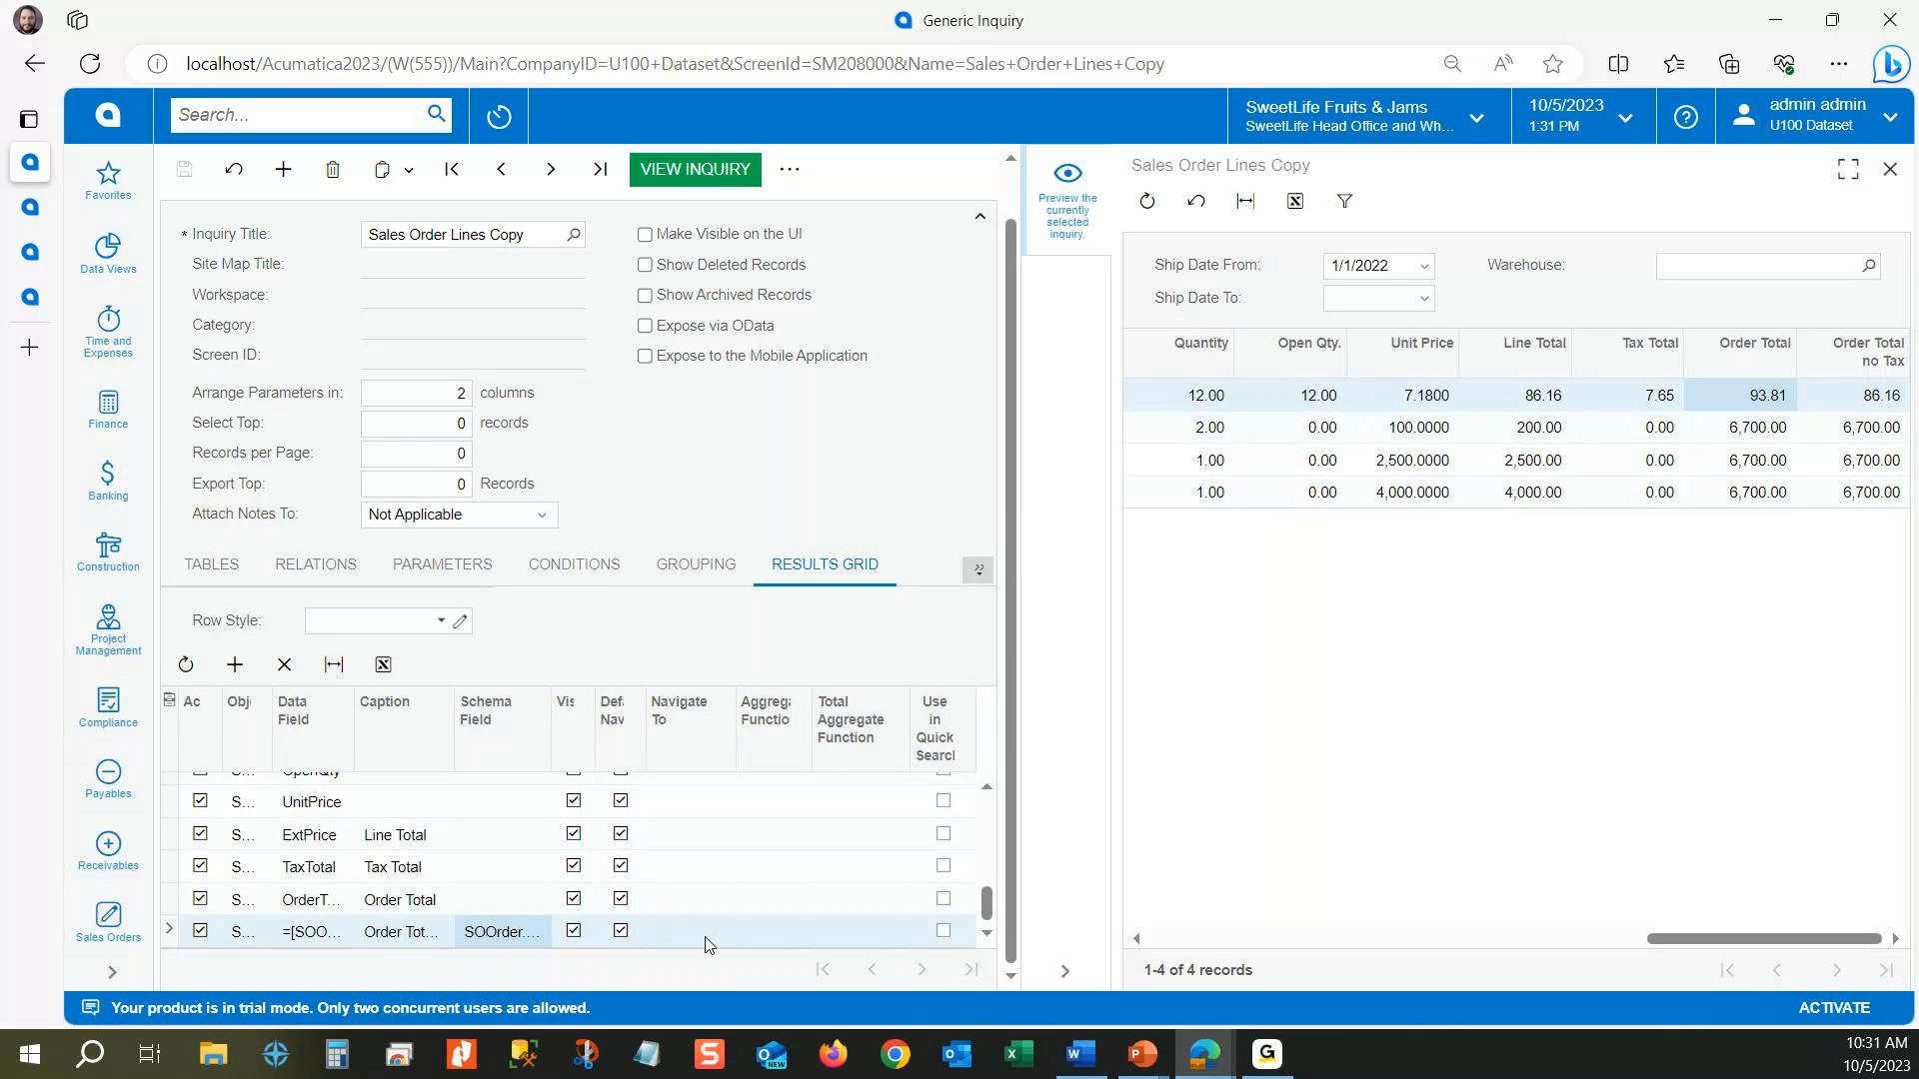
Step: Set the total aggregate function of the ExtPrice (Line Total) column to SUM, save the inquiry, and check the preview's footer total
left_click(857, 737)
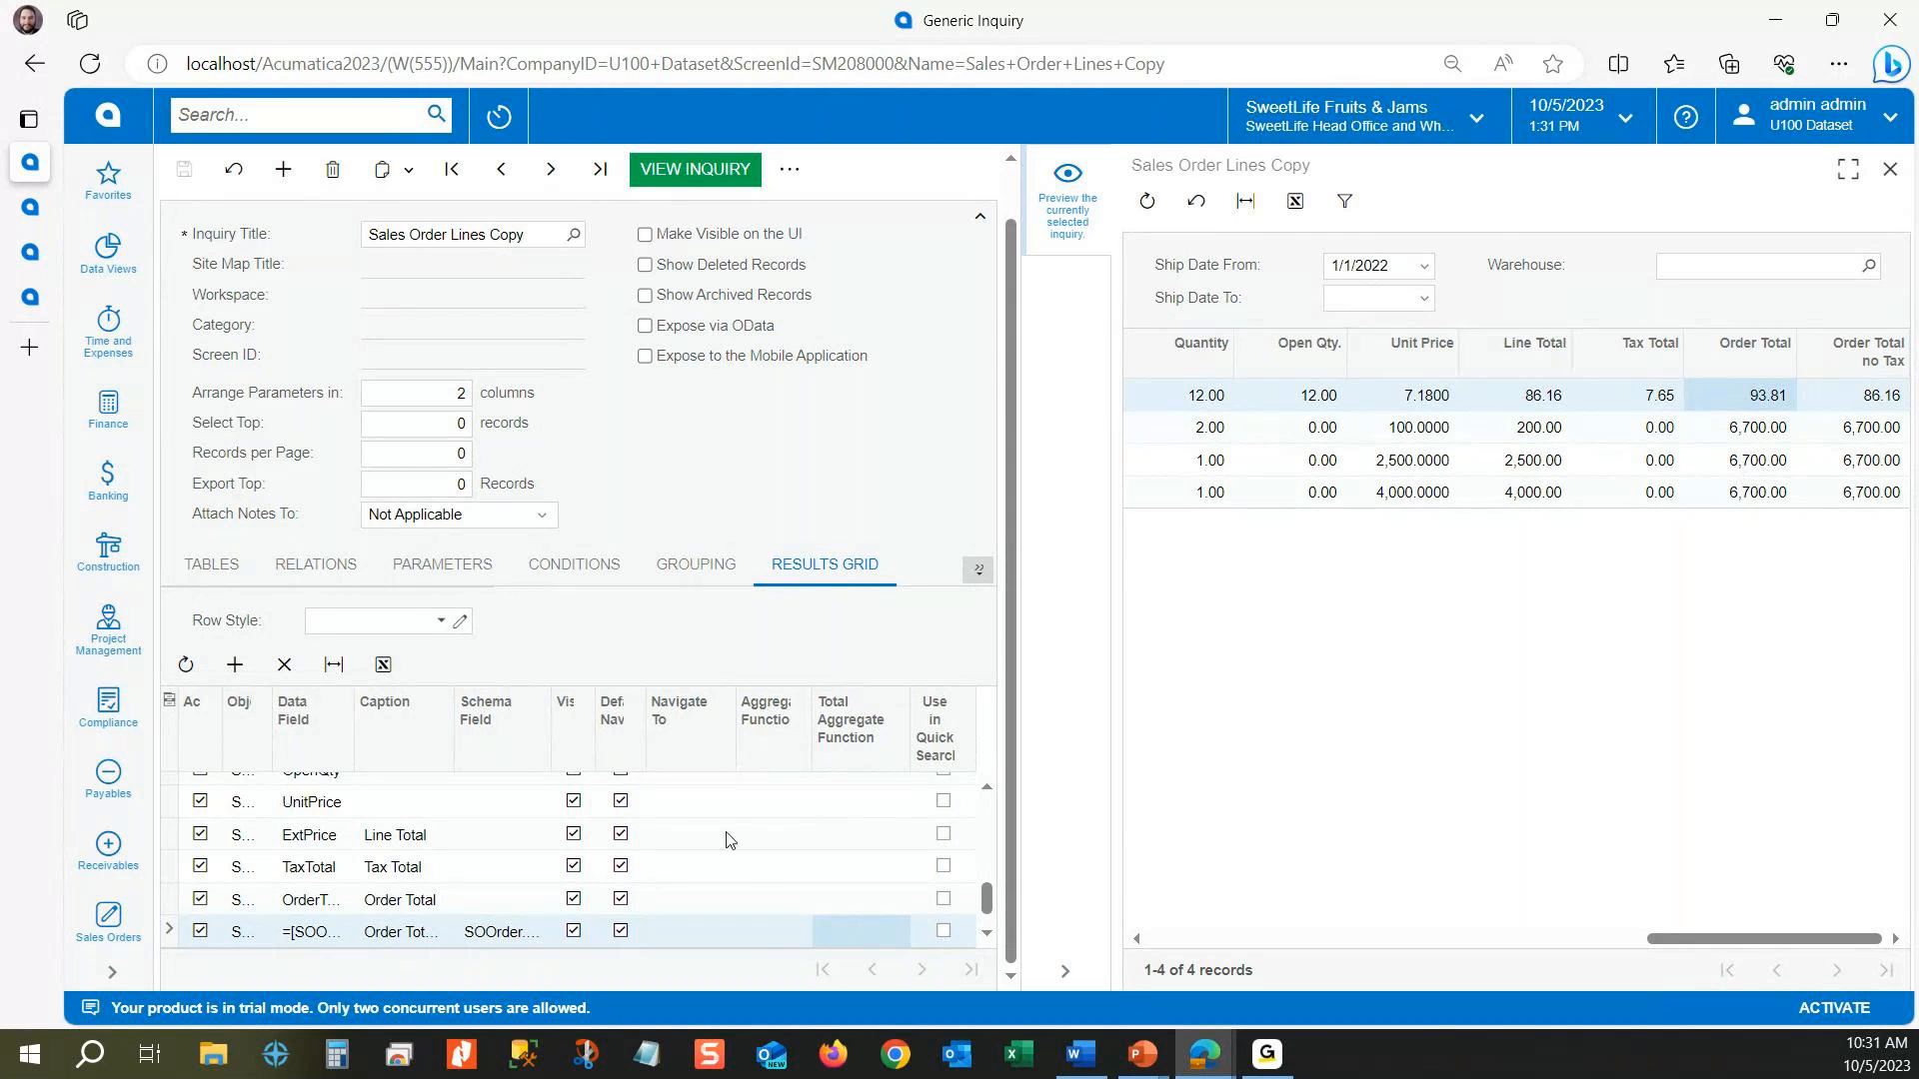
left_click(848, 830)
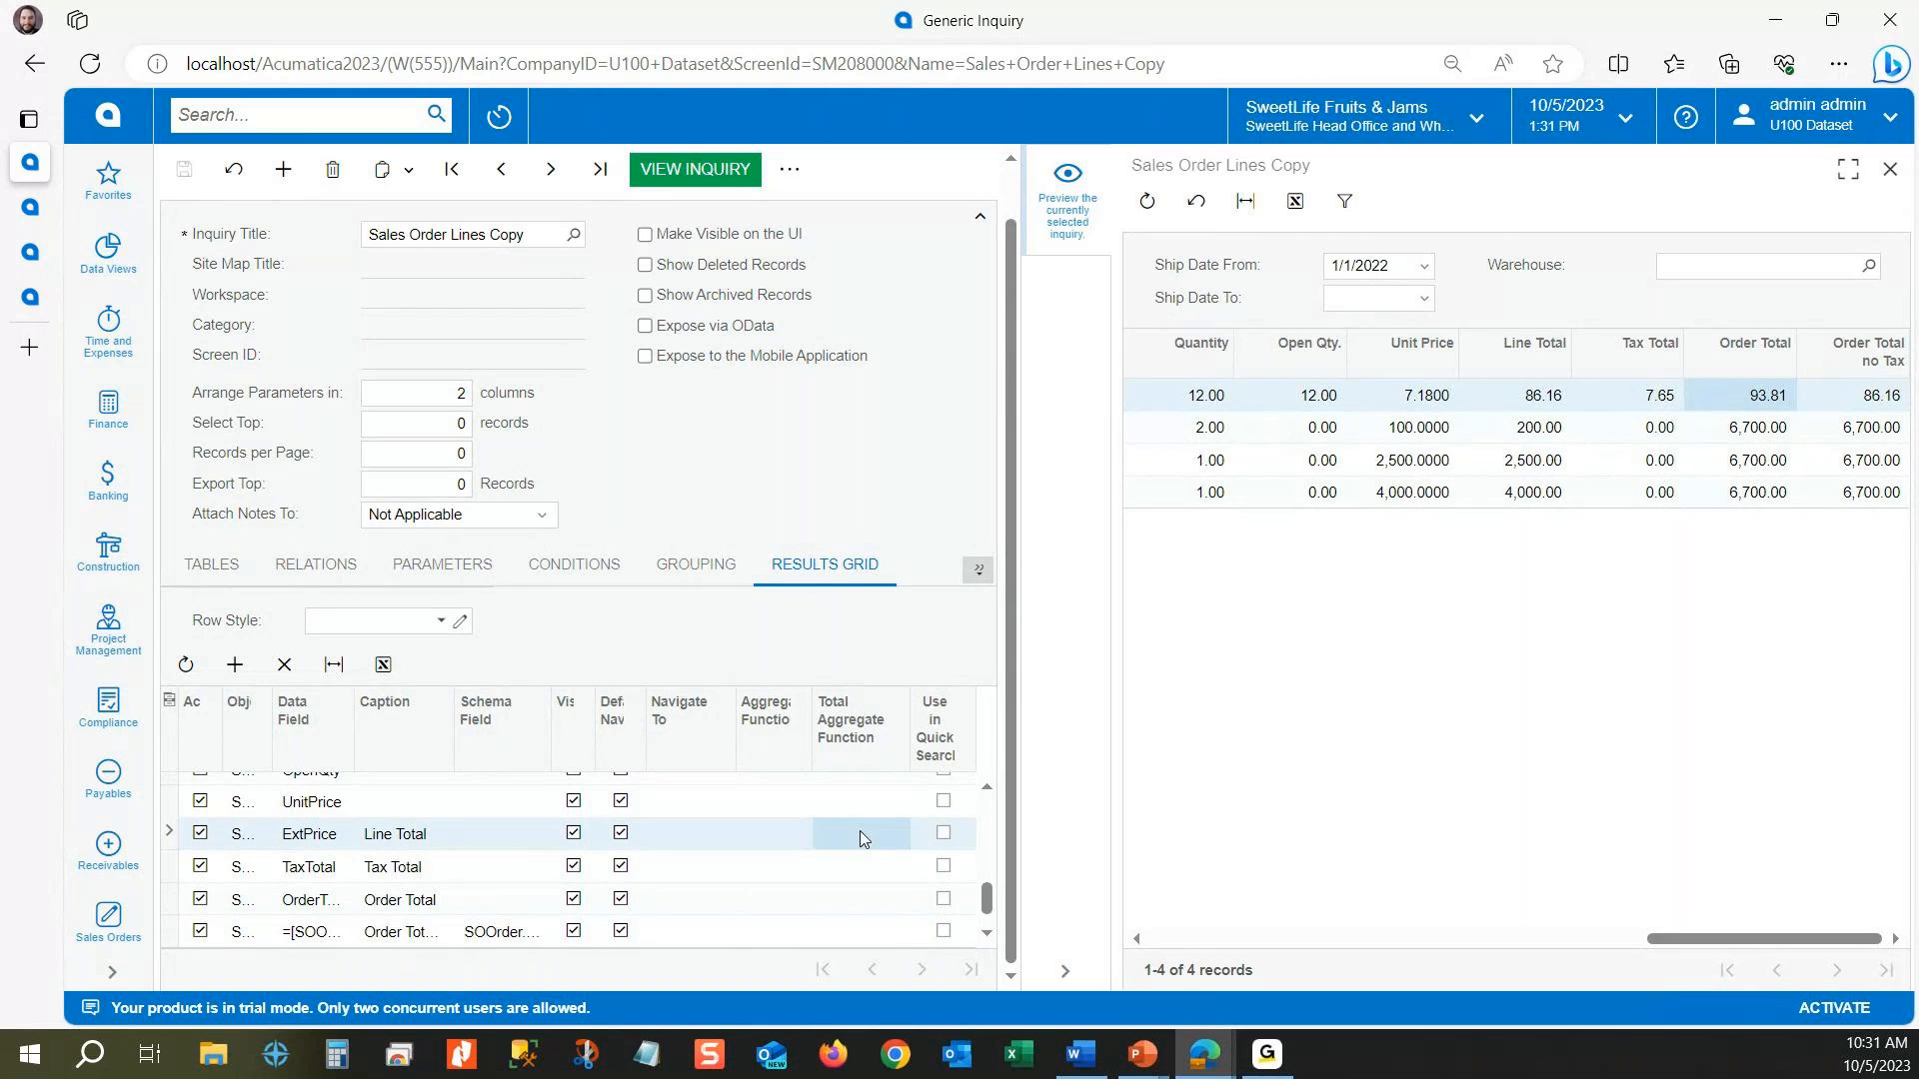
left_click(856, 835)
left_click(894, 832)
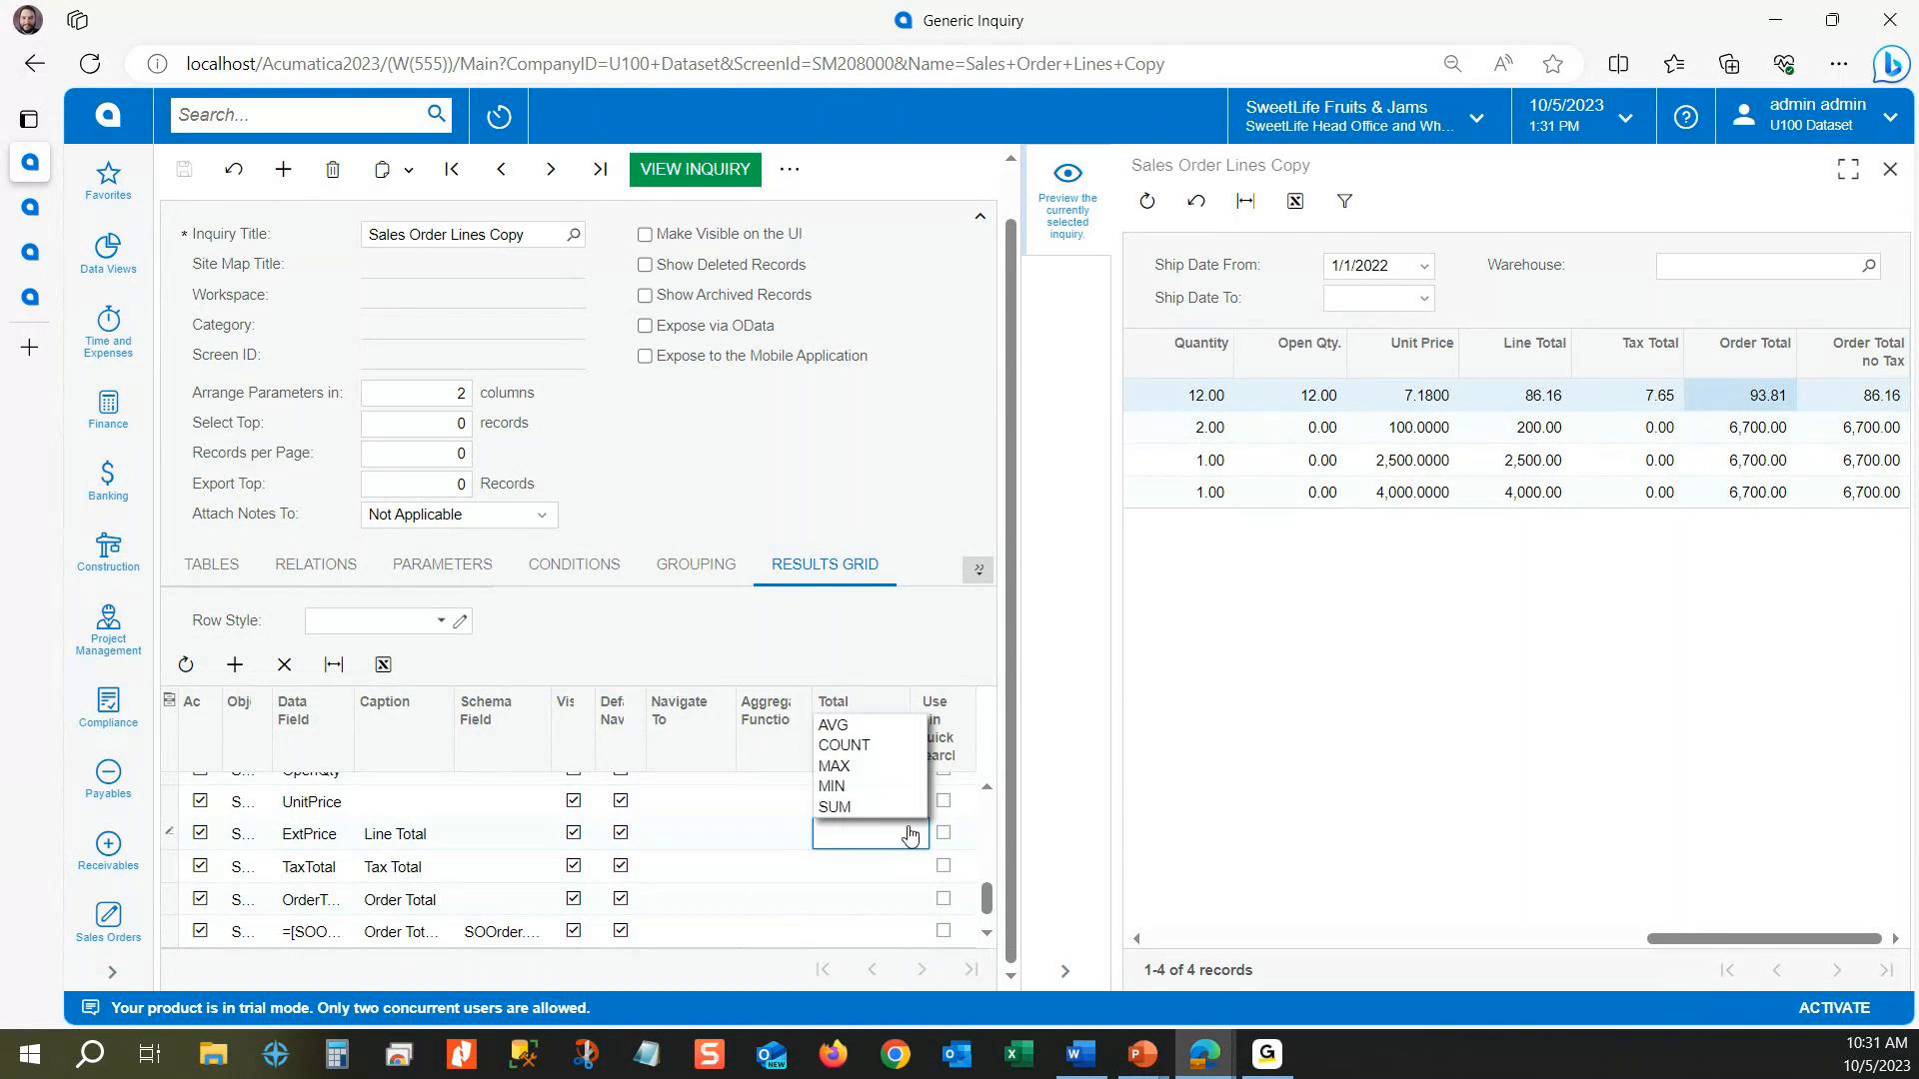
left_click(862, 808)
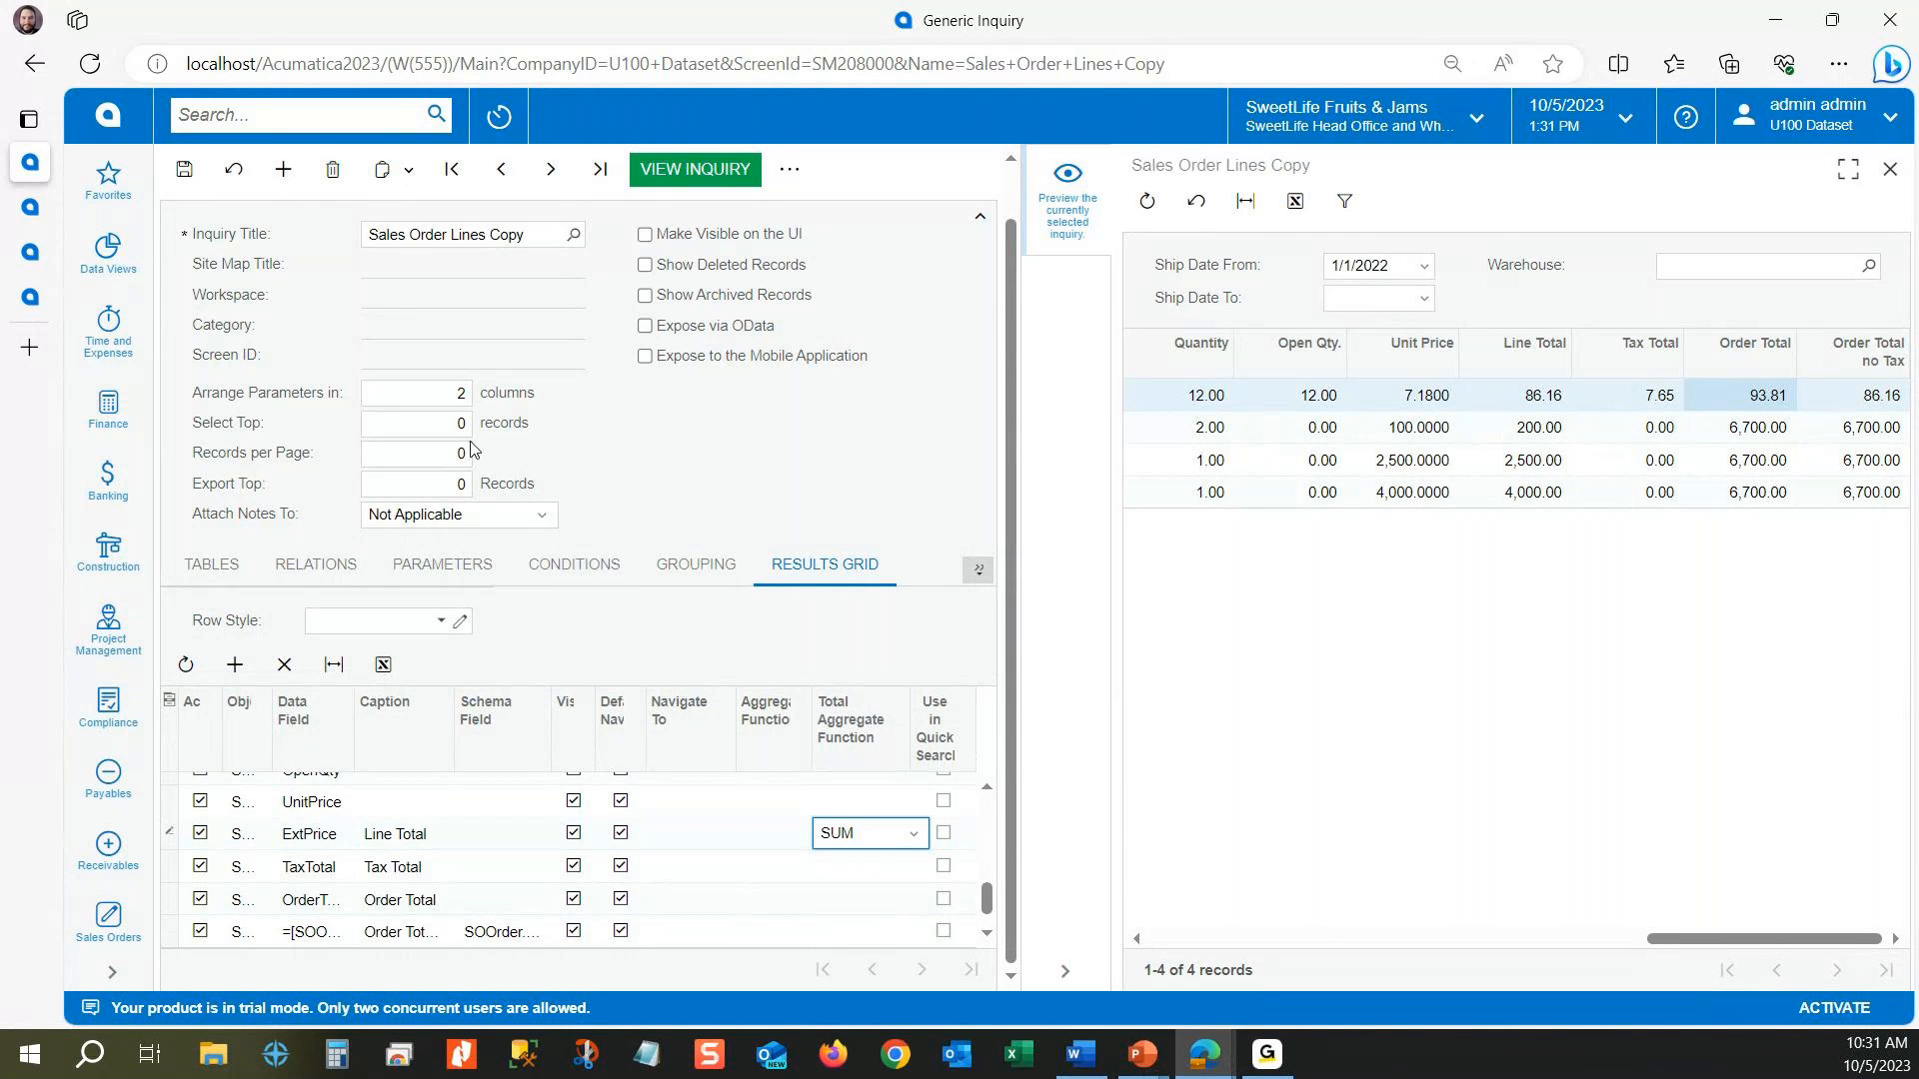
left_click(185, 169)
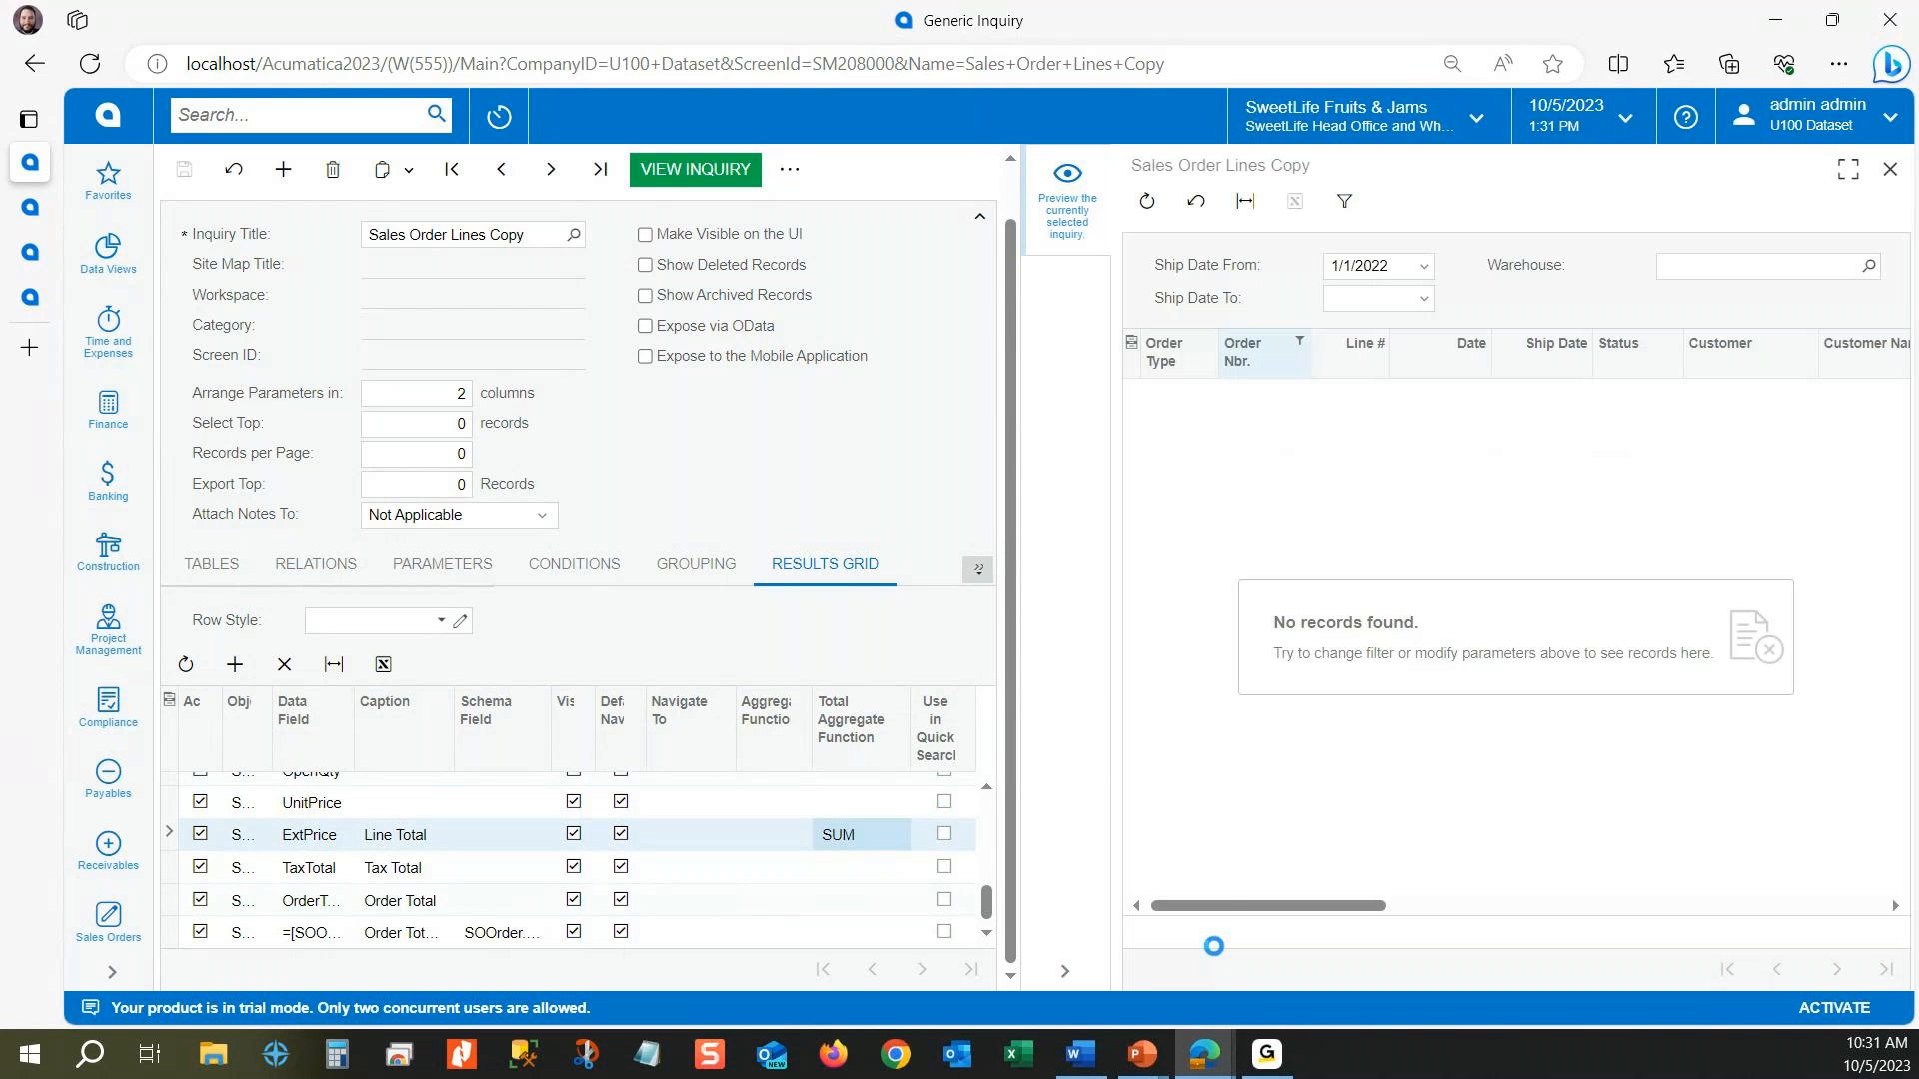
left_click_drag(1236, 905, 1705, 916)
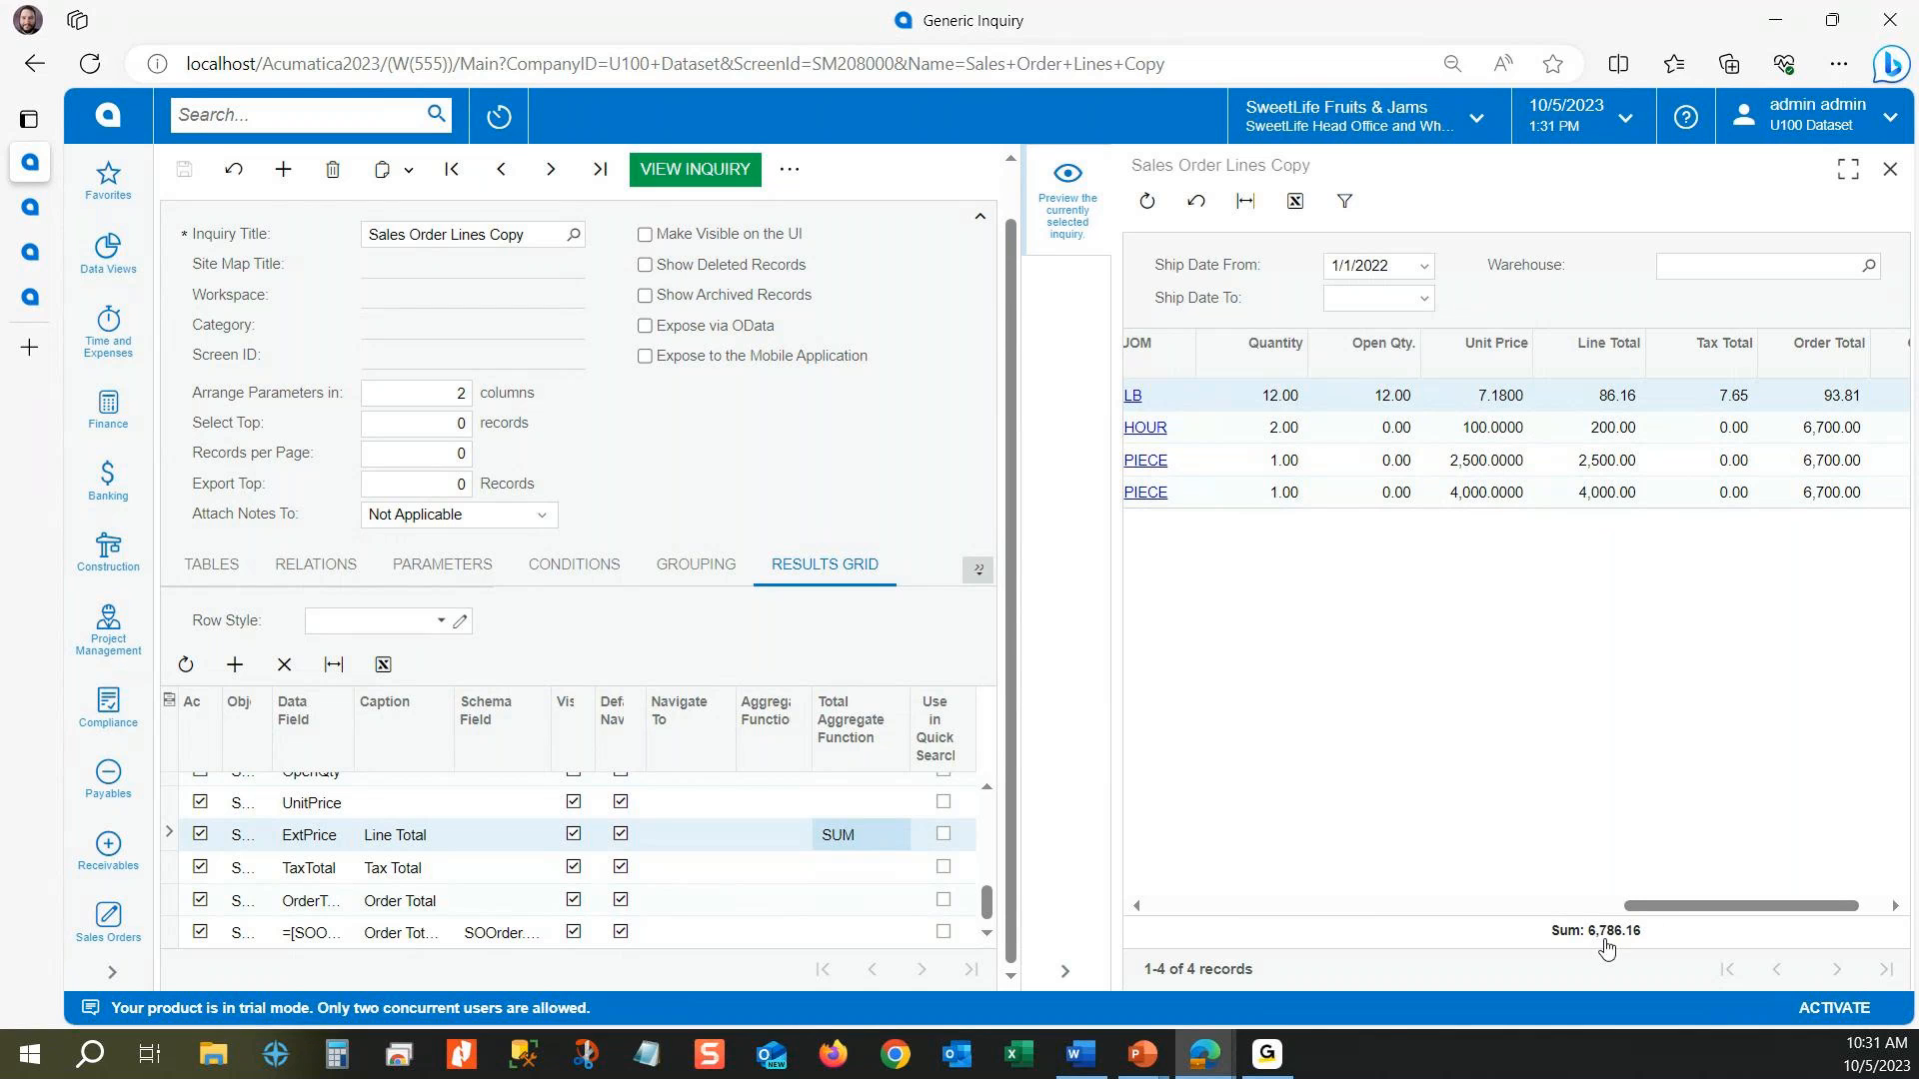
Step: Clear the order number filter in the preview and view the full list of order lines
left_click_drag(1743, 907, 1261, 909)
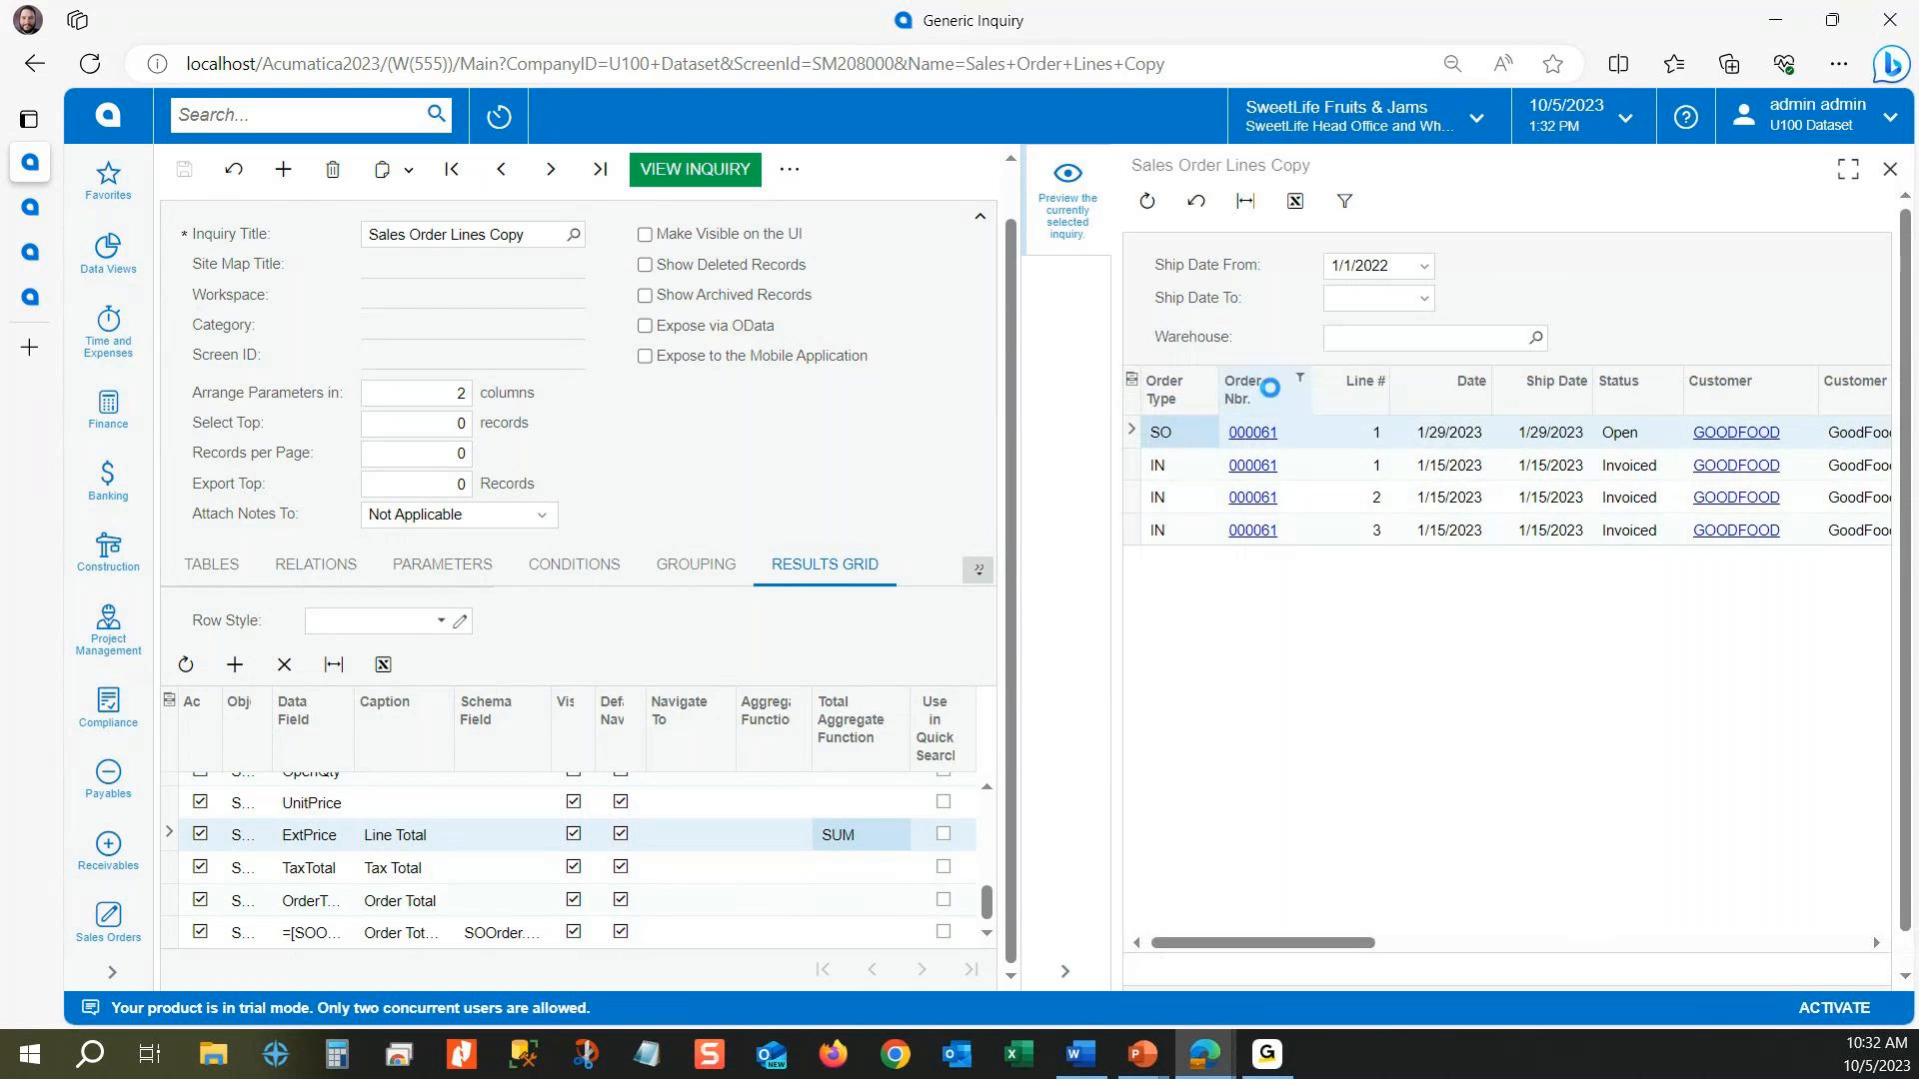
left_click(1276, 395)
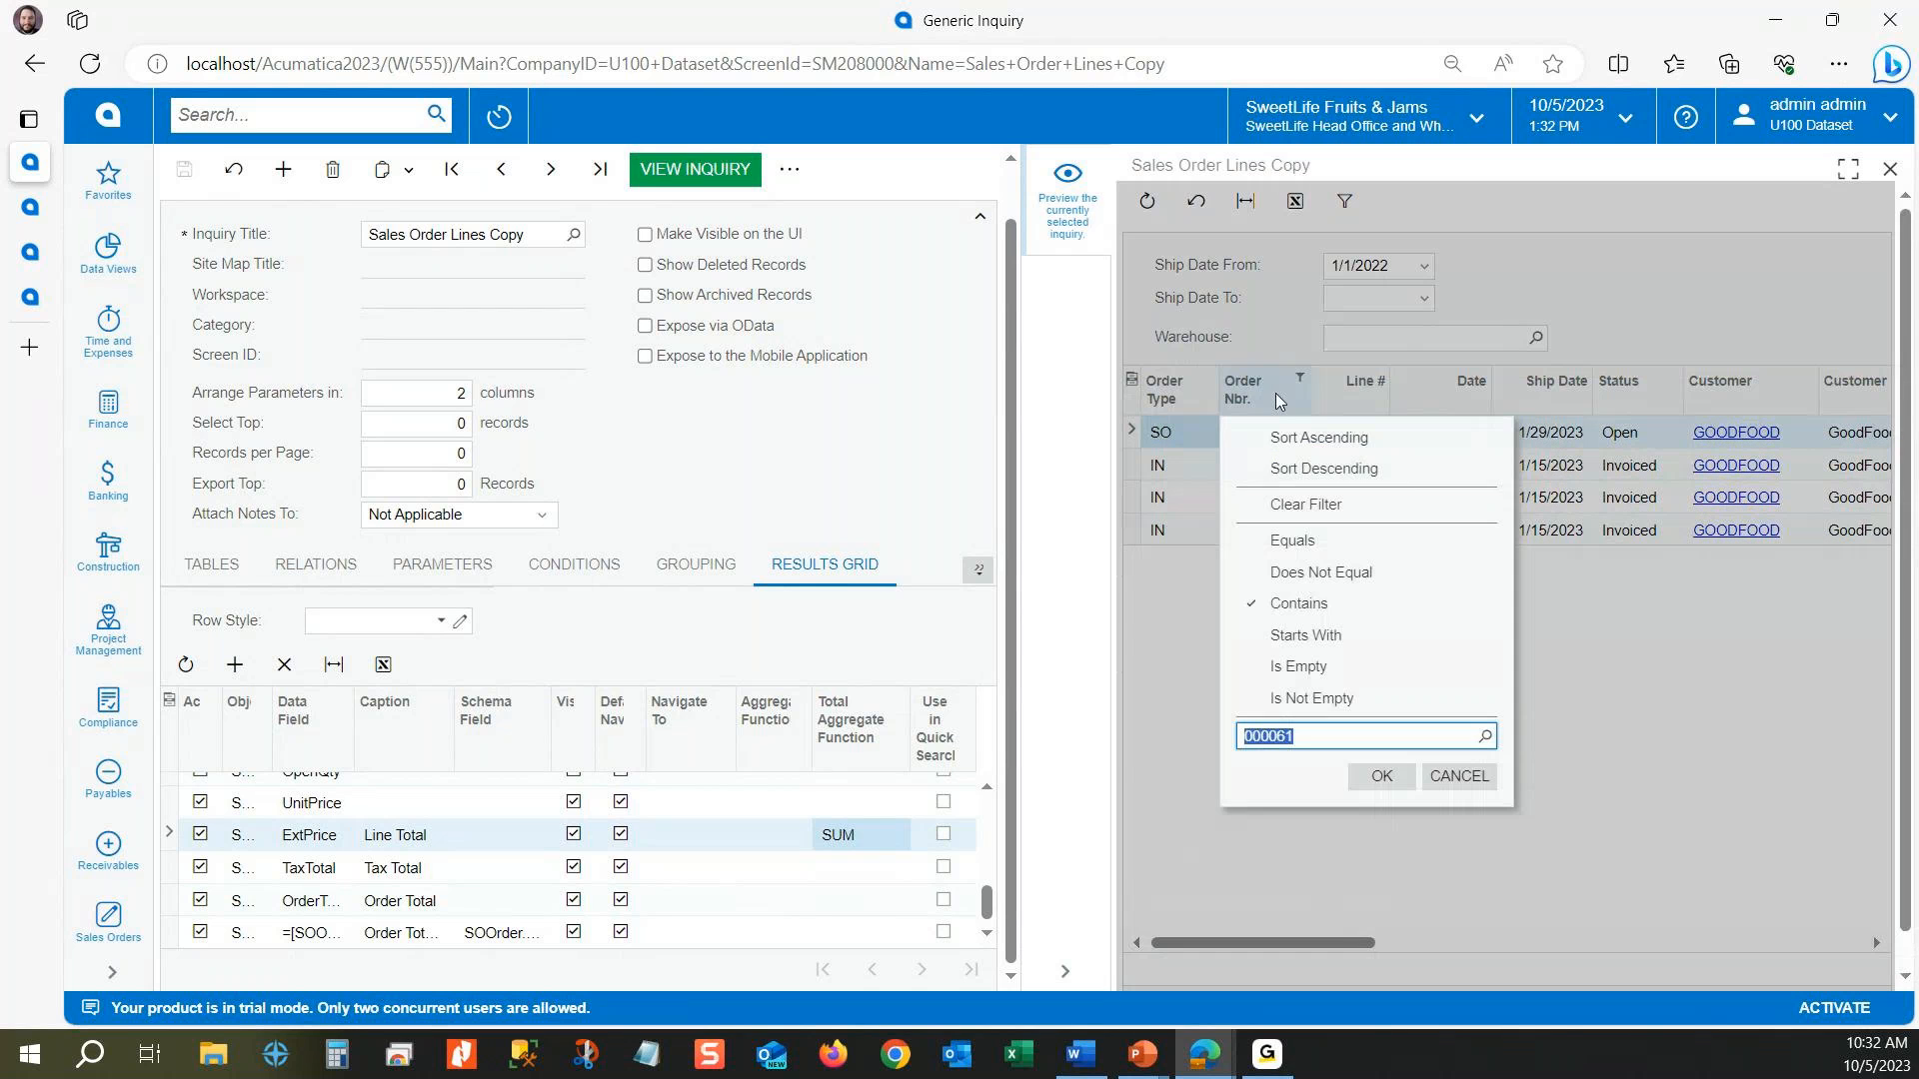
left_click(1315, 502)
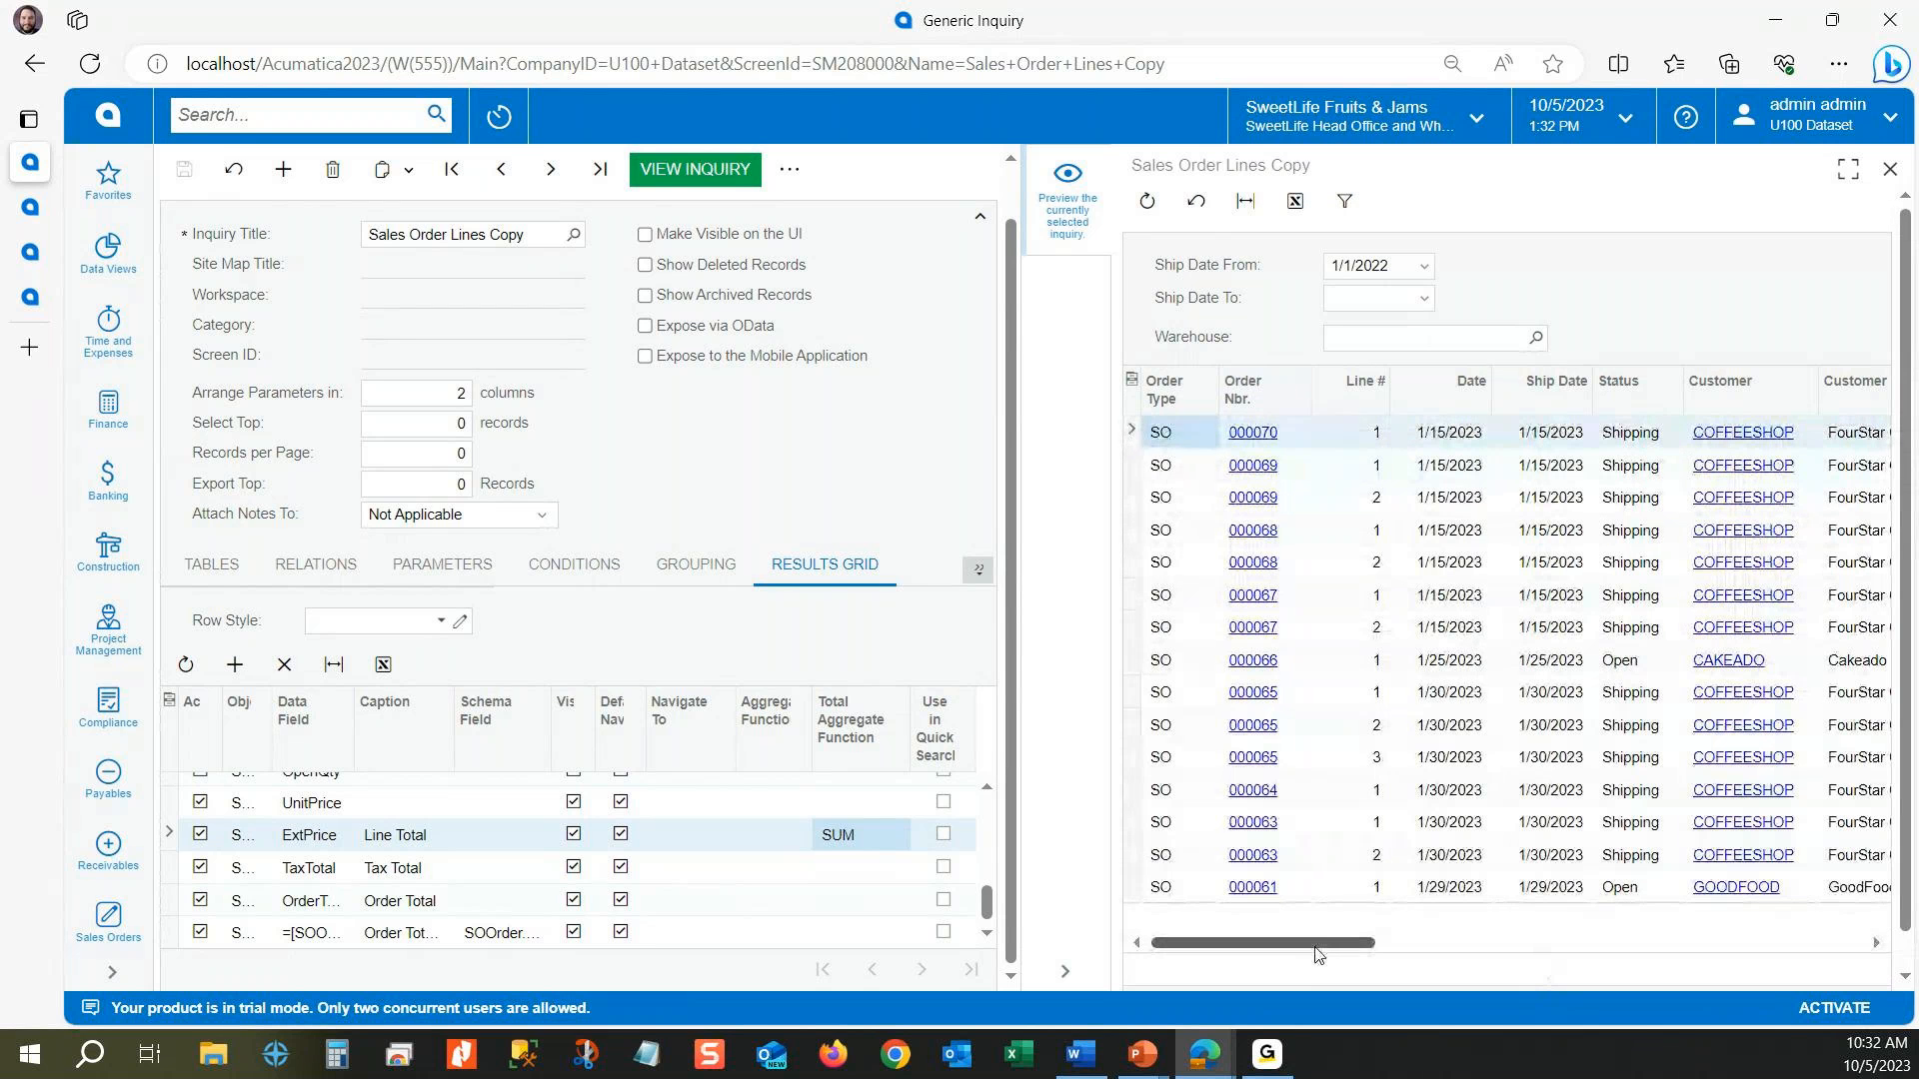
scroll(1318, 943, "down", 1)
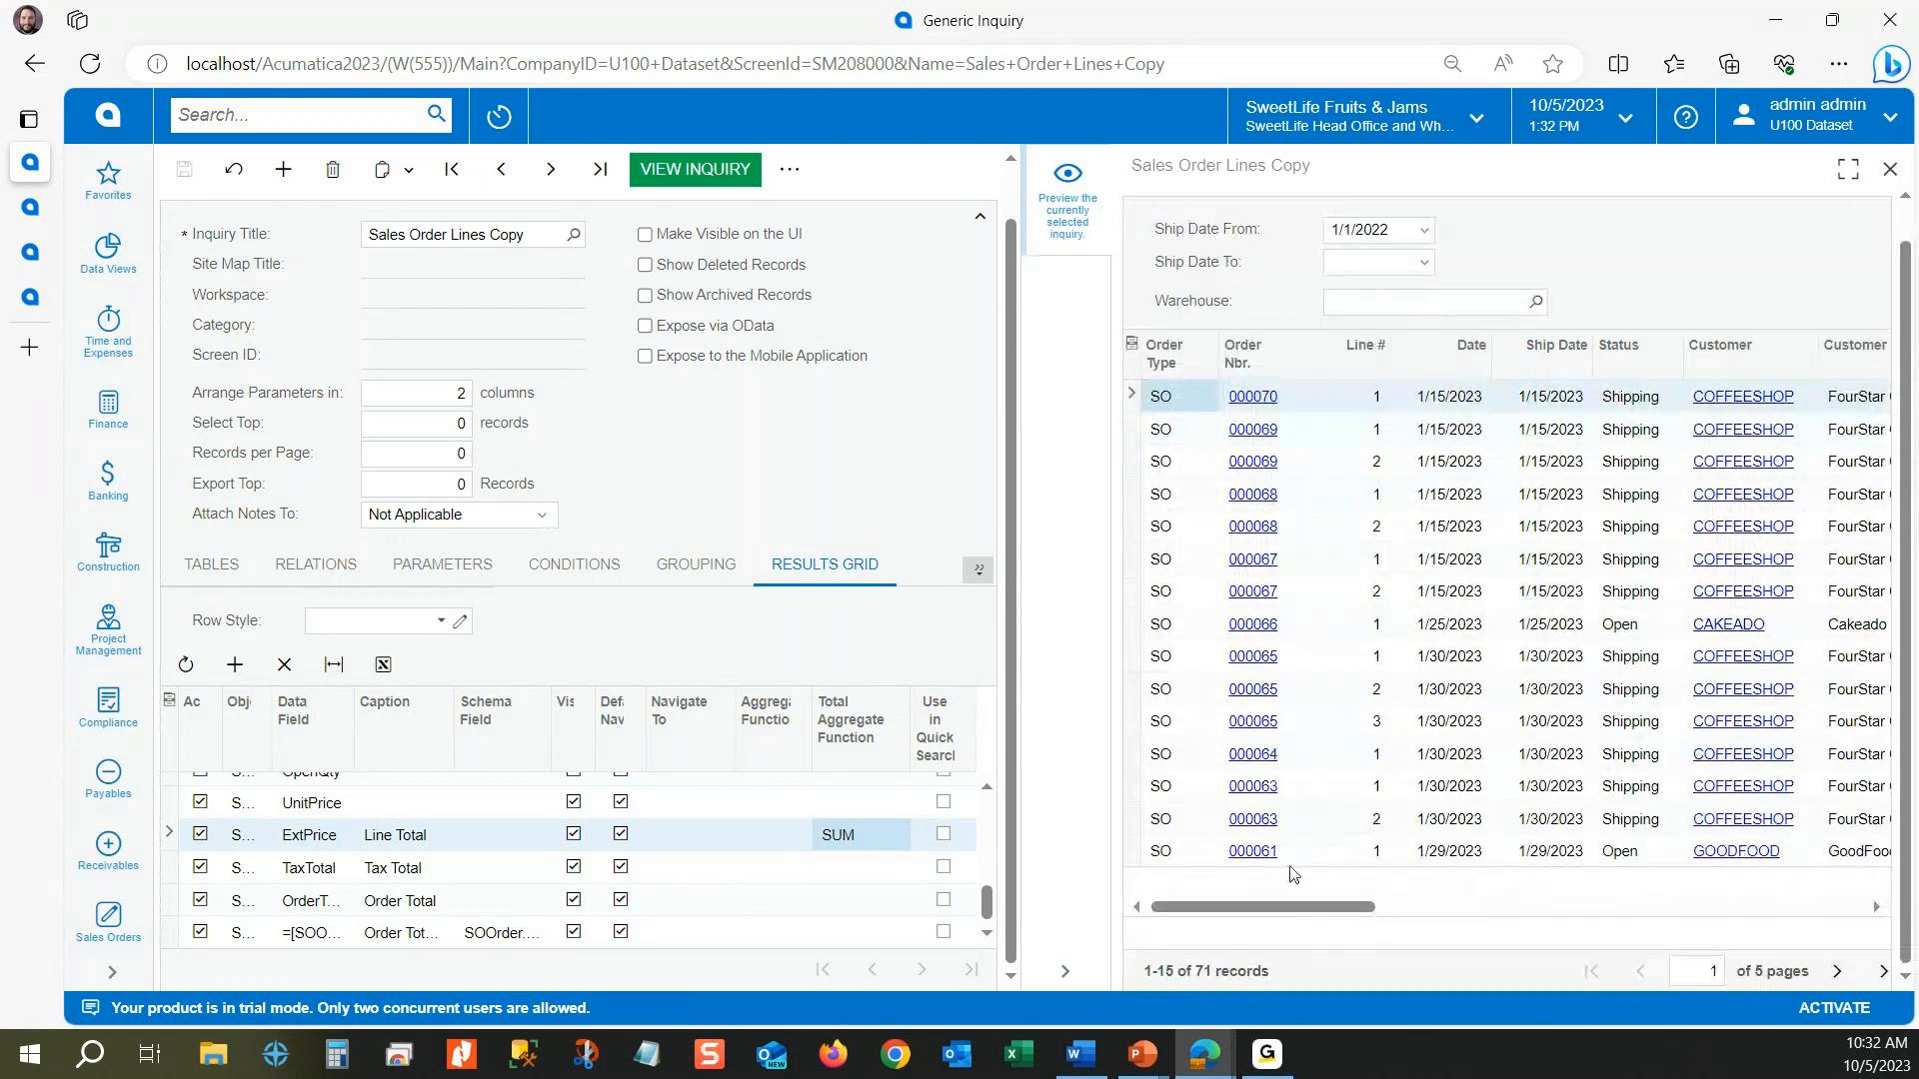
Step: Check the Line Total footer sum for the full list, test an order number link in the preview, and close the opened sales order
left_click_drag(1292, 910, 1745, 909)
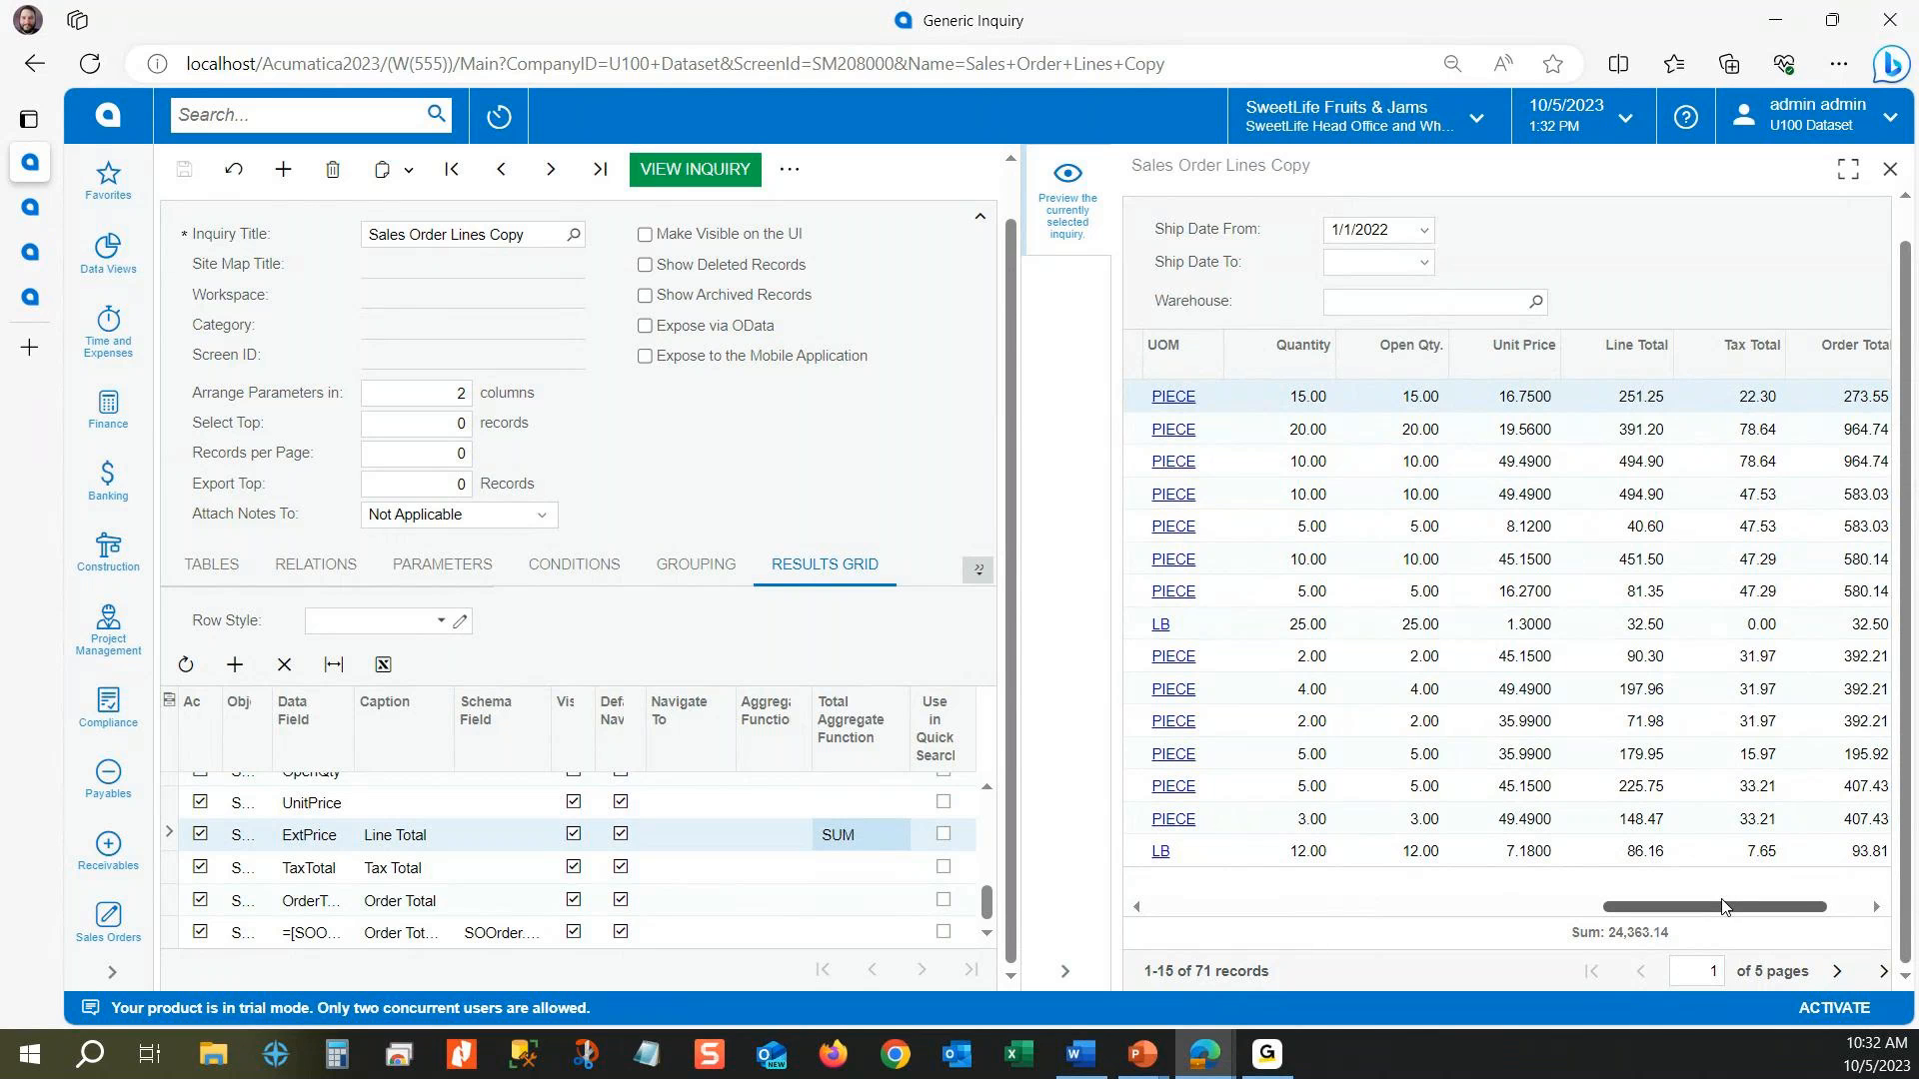
left_click_drag(1709, 909, 1224, 907)
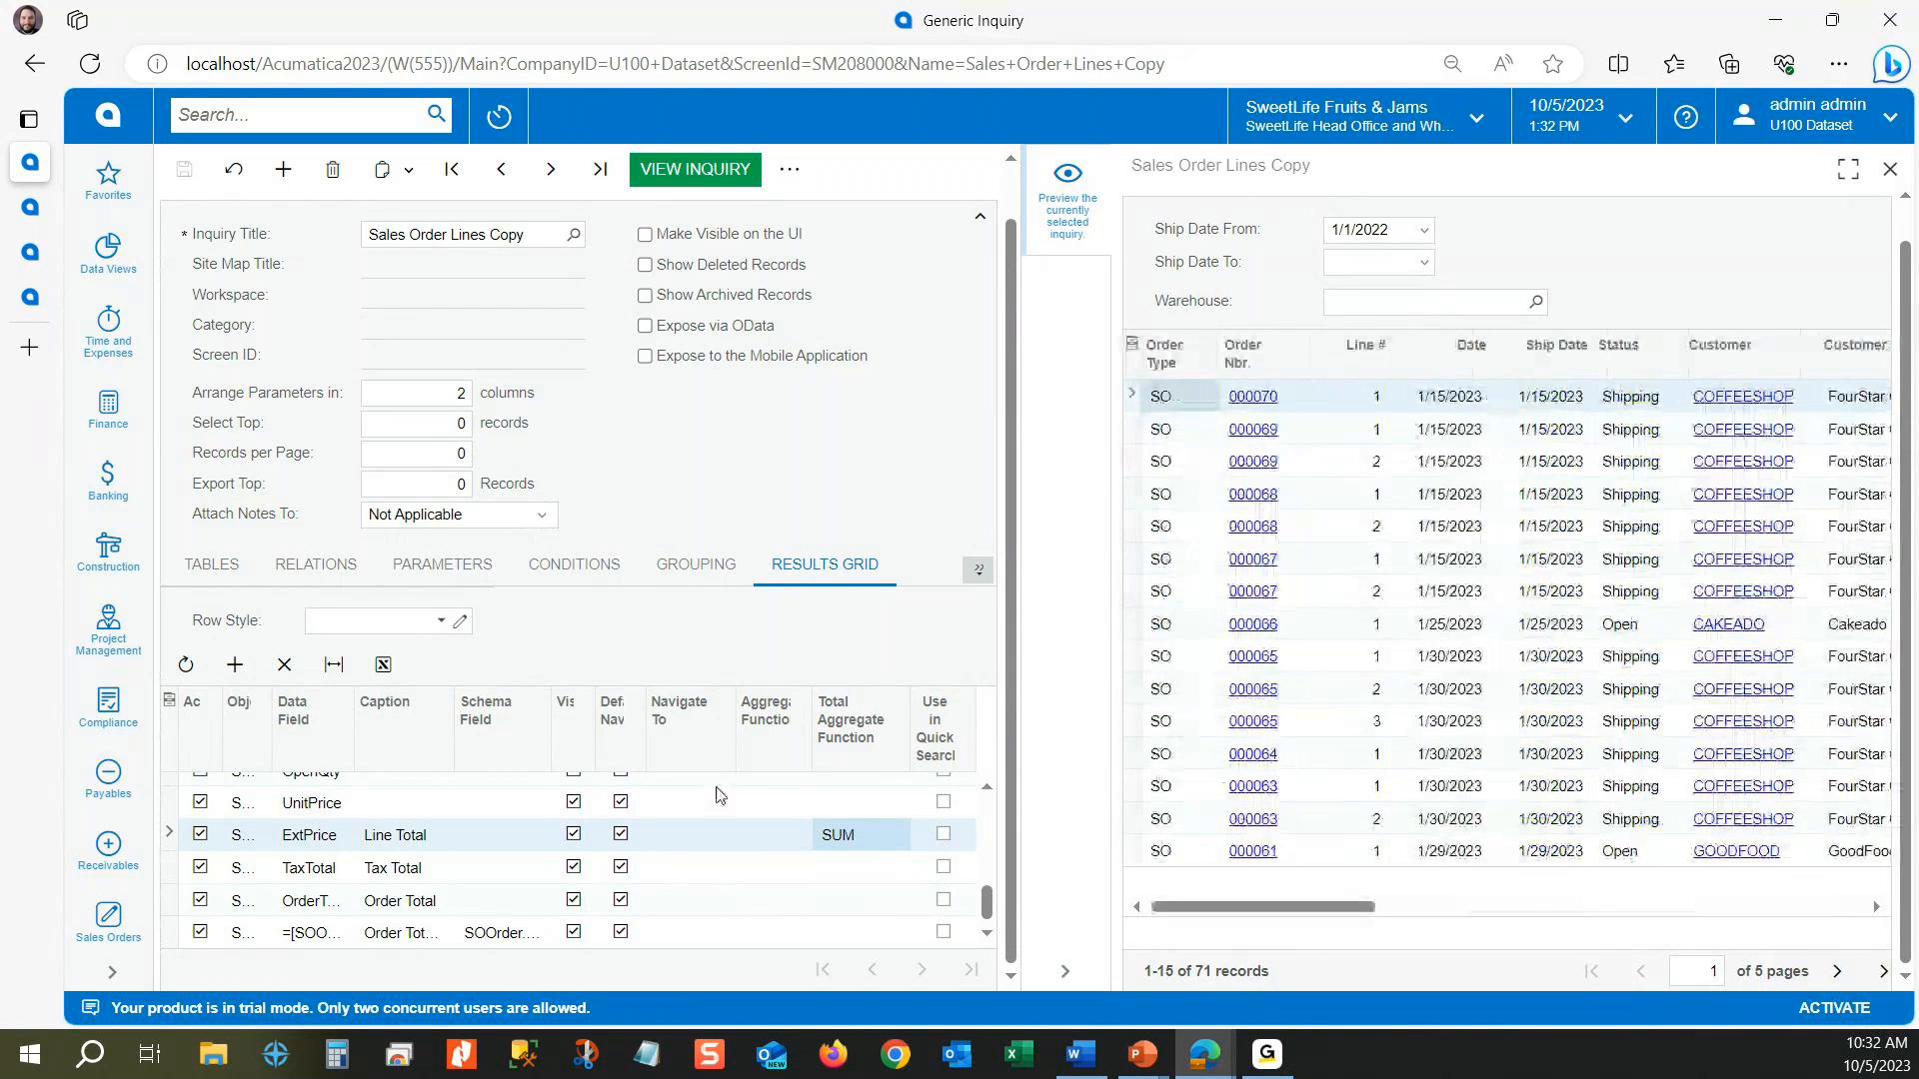
scroll(695, 844, "up", 3)
scroll(694, 845, "up", 1)
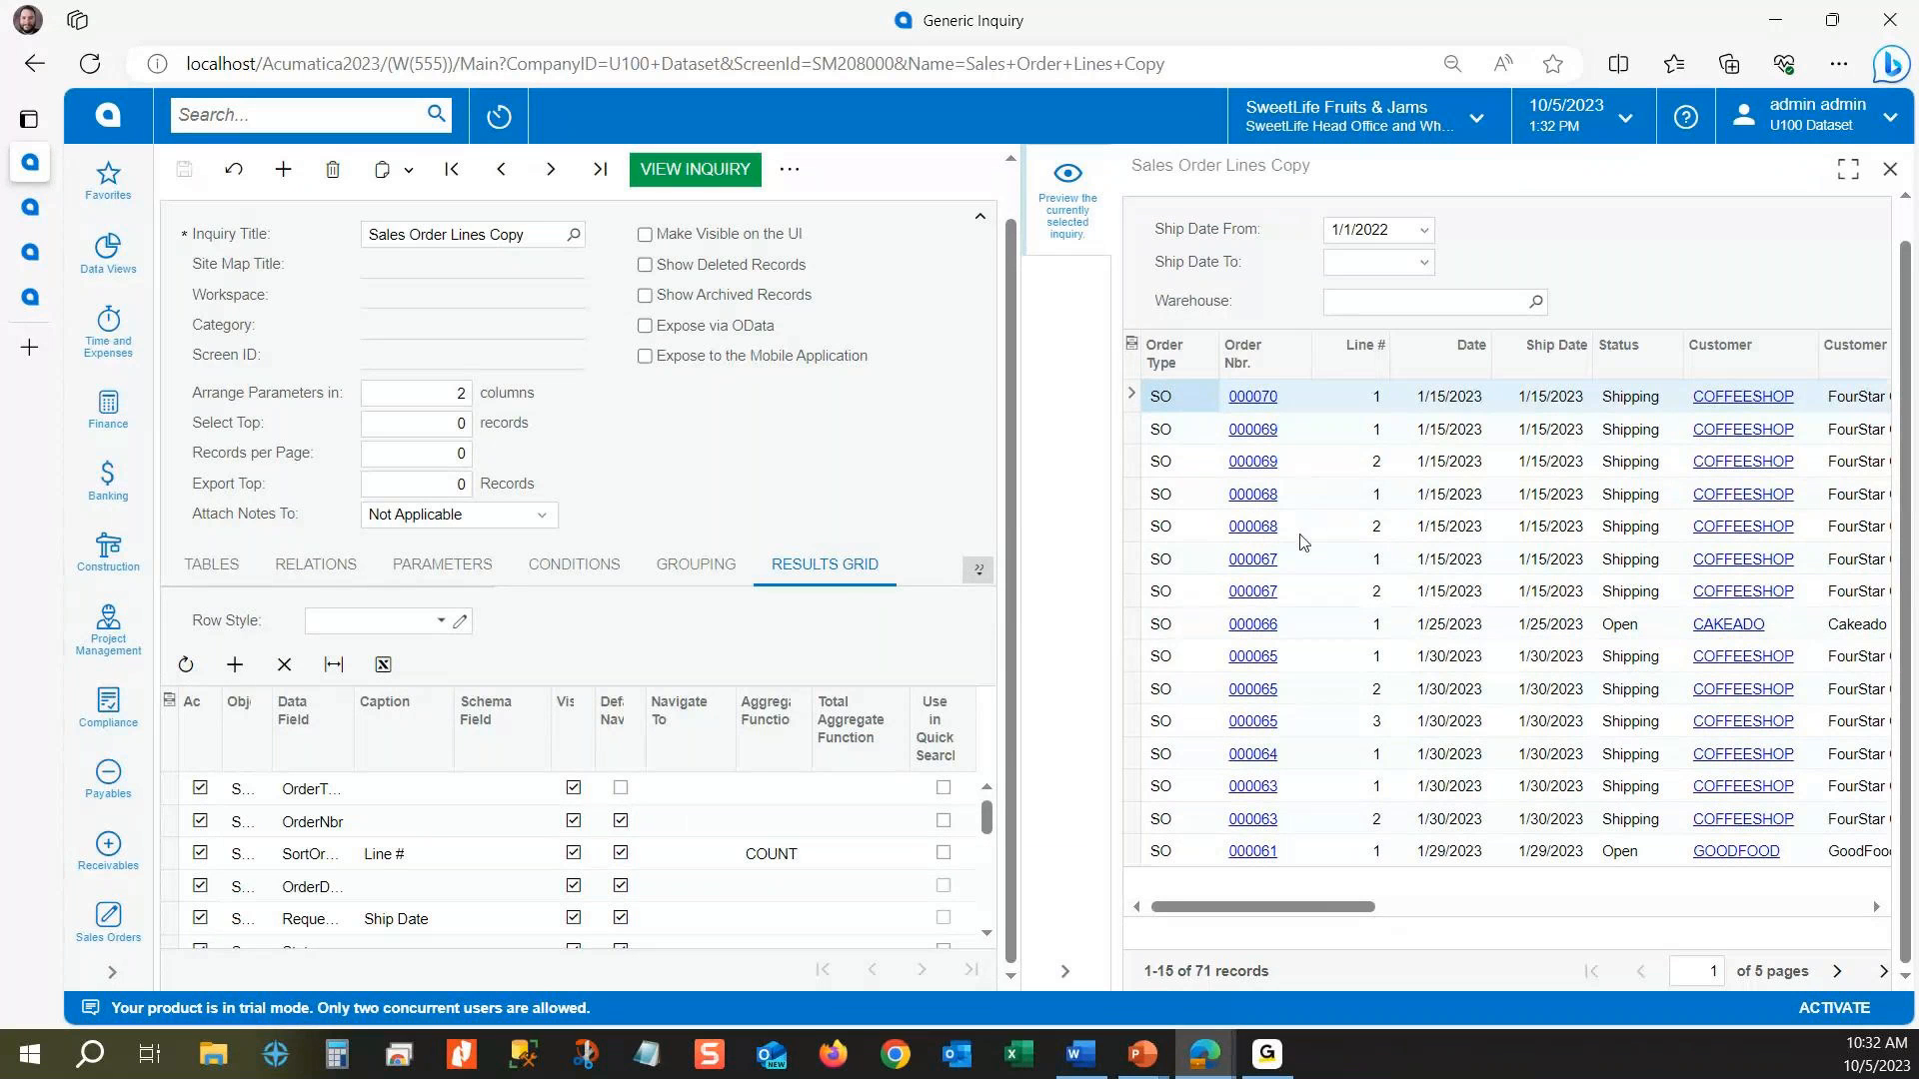
left_click(1256, 430)
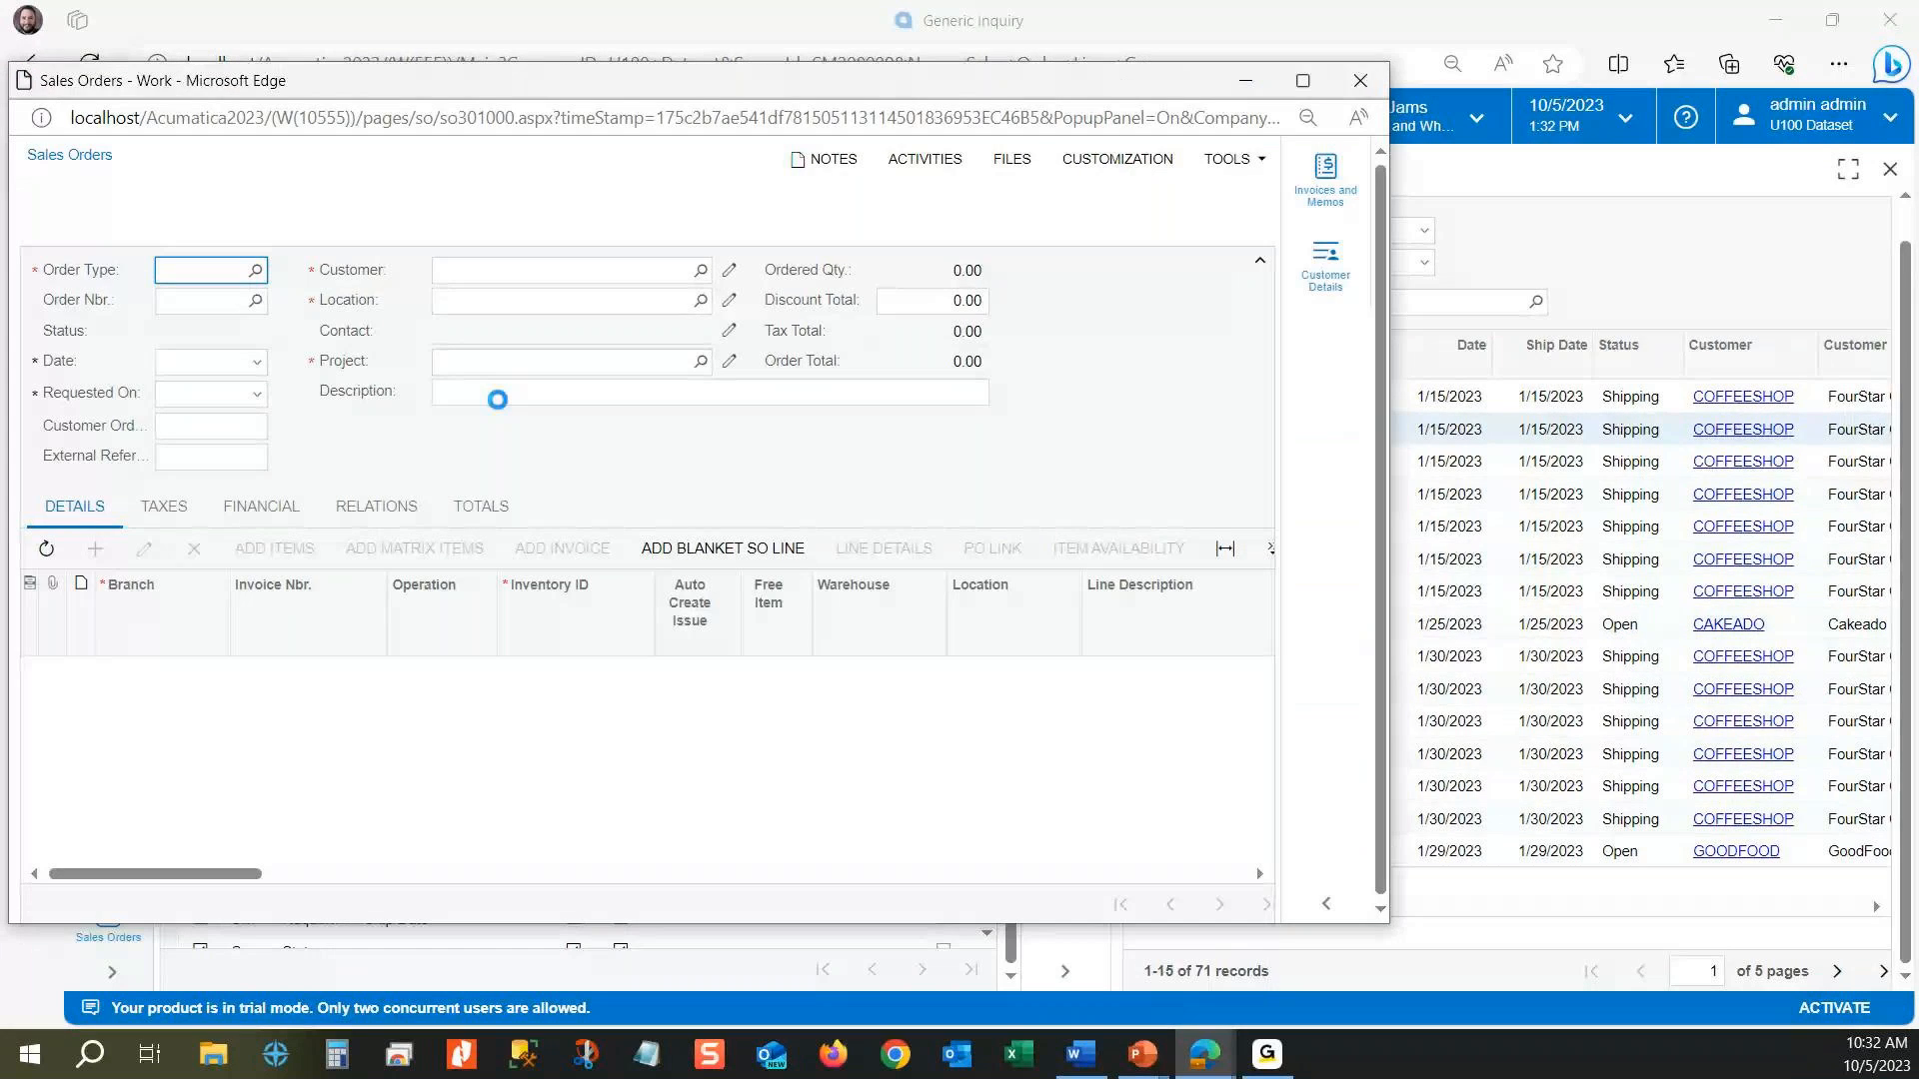
left_click(1361, 80)
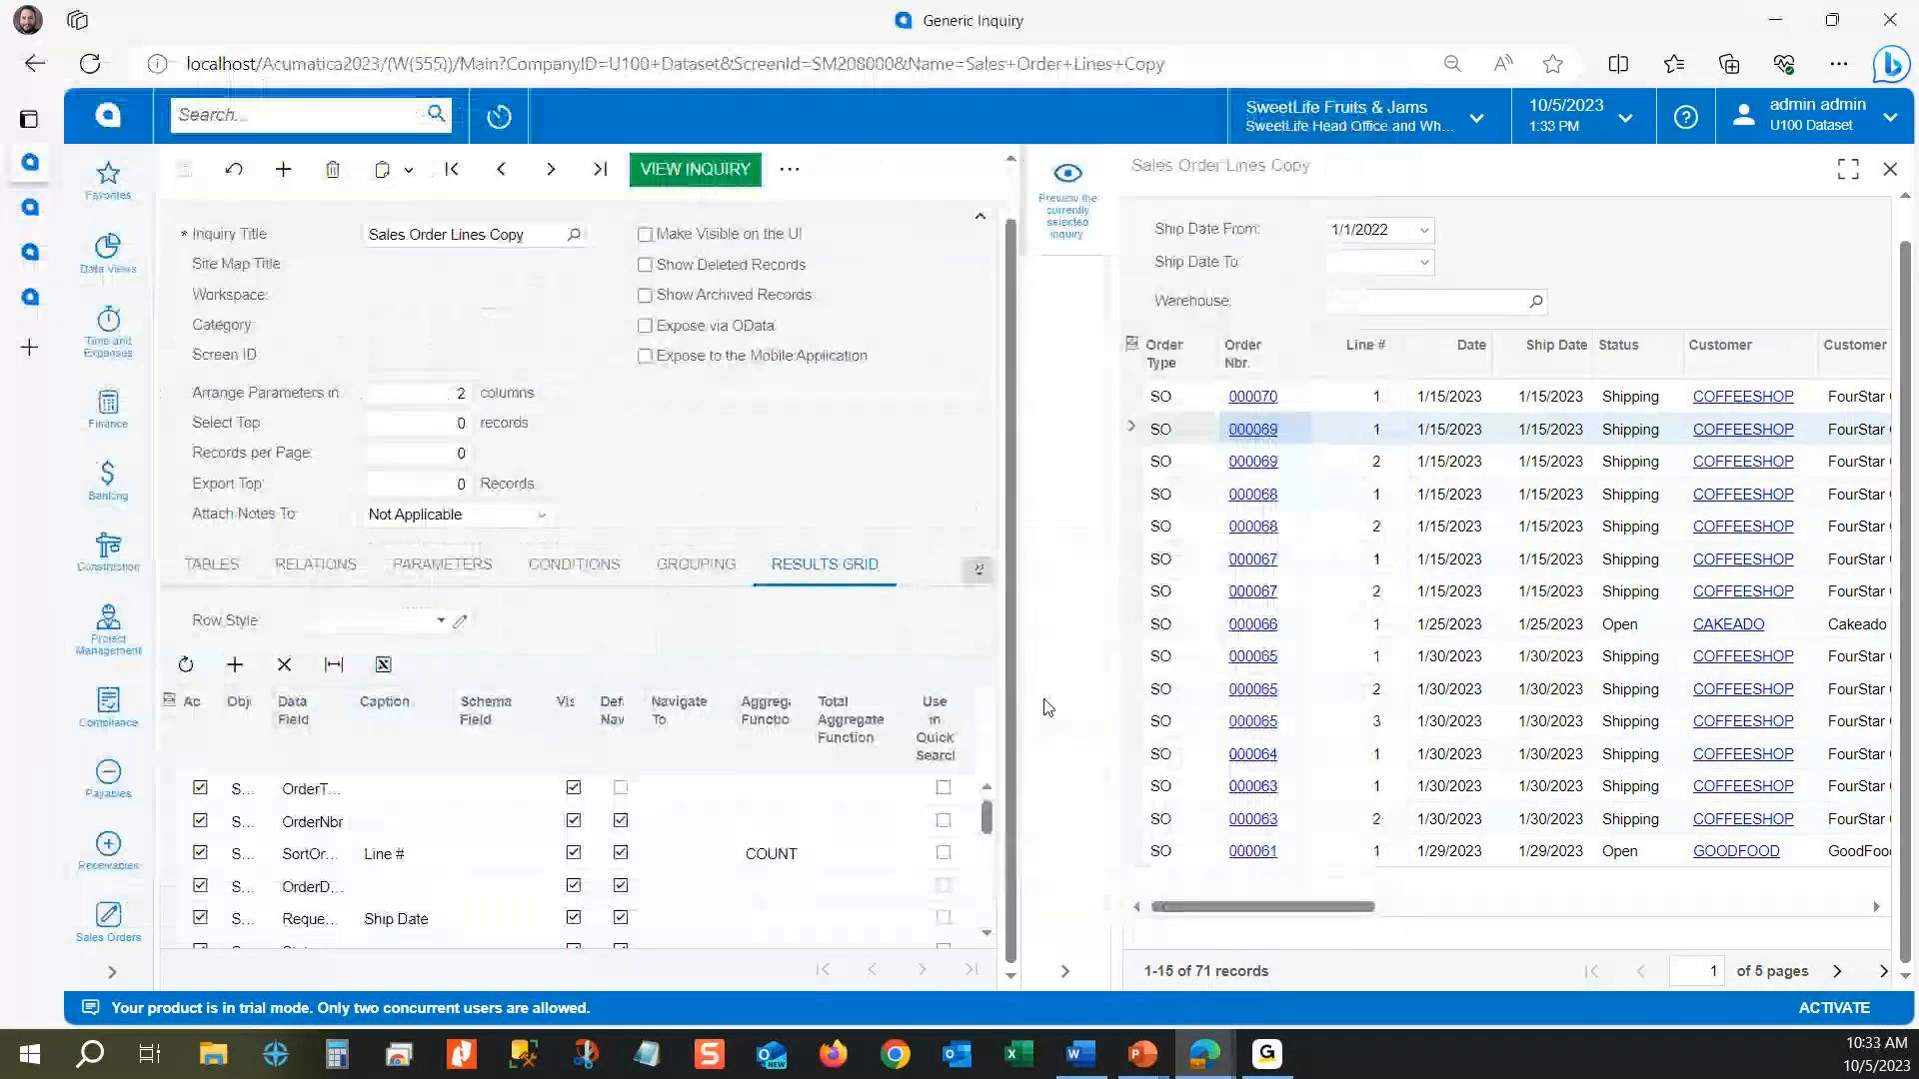
Step: Examine the Google search navigation target and how its ((CustomerName)) field maps to =[SOOrder.CustomerID_description]
left_click(977, 574)
left_click(921, 664)
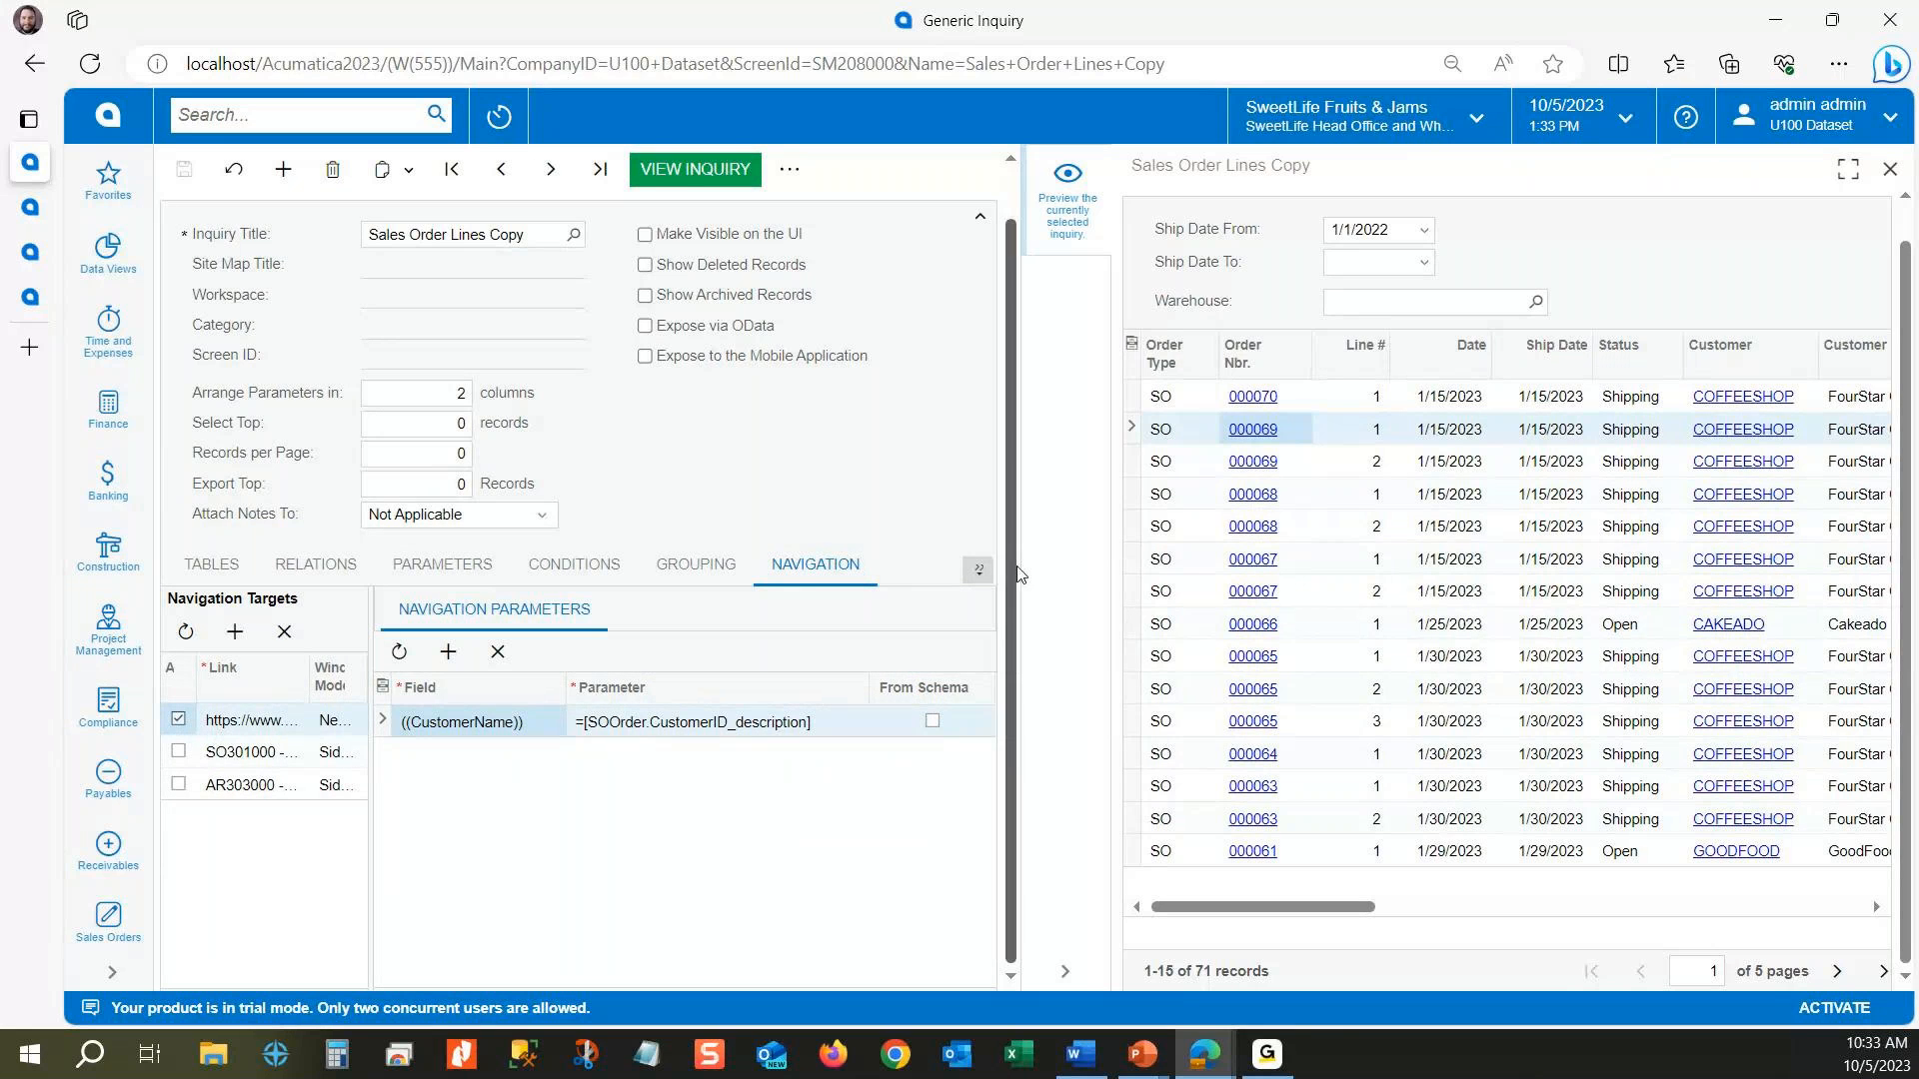
left_click_drag(1018, 573, 1574, 575)
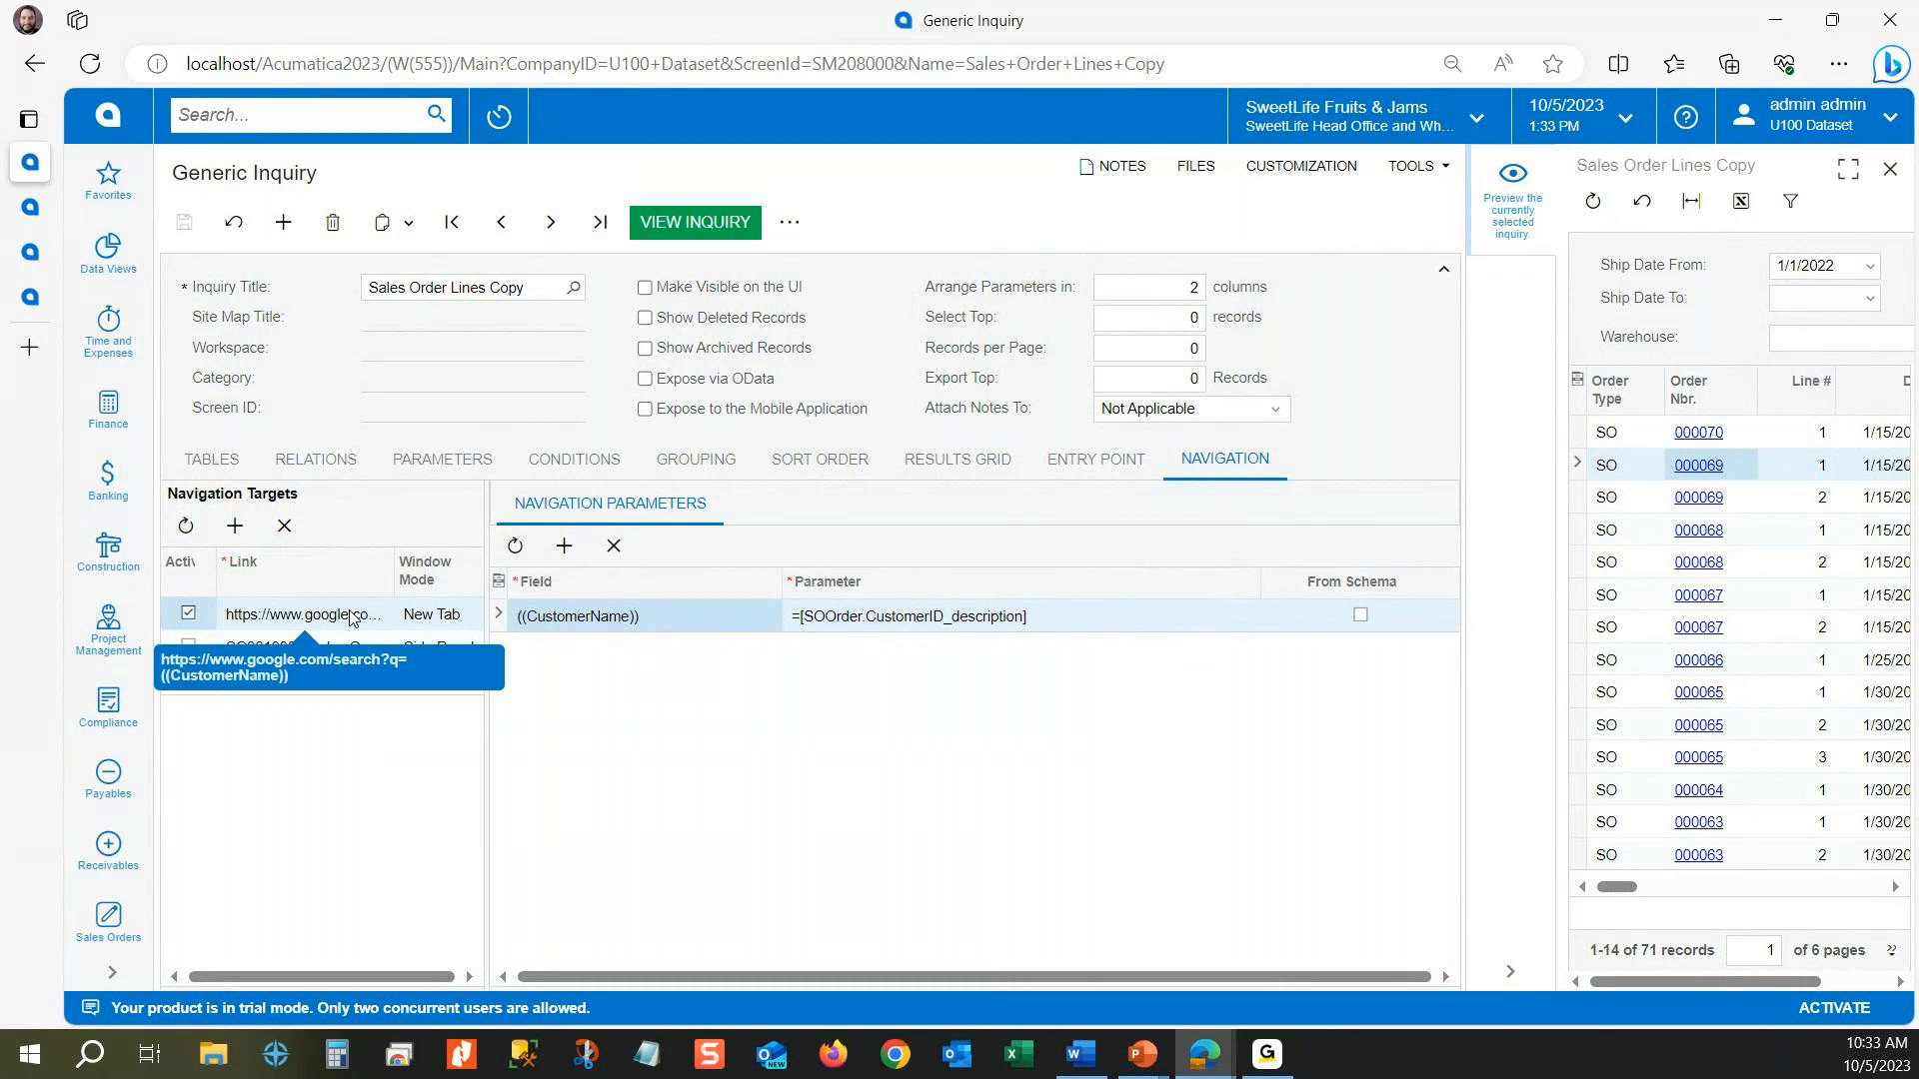
left_click(590, 617)
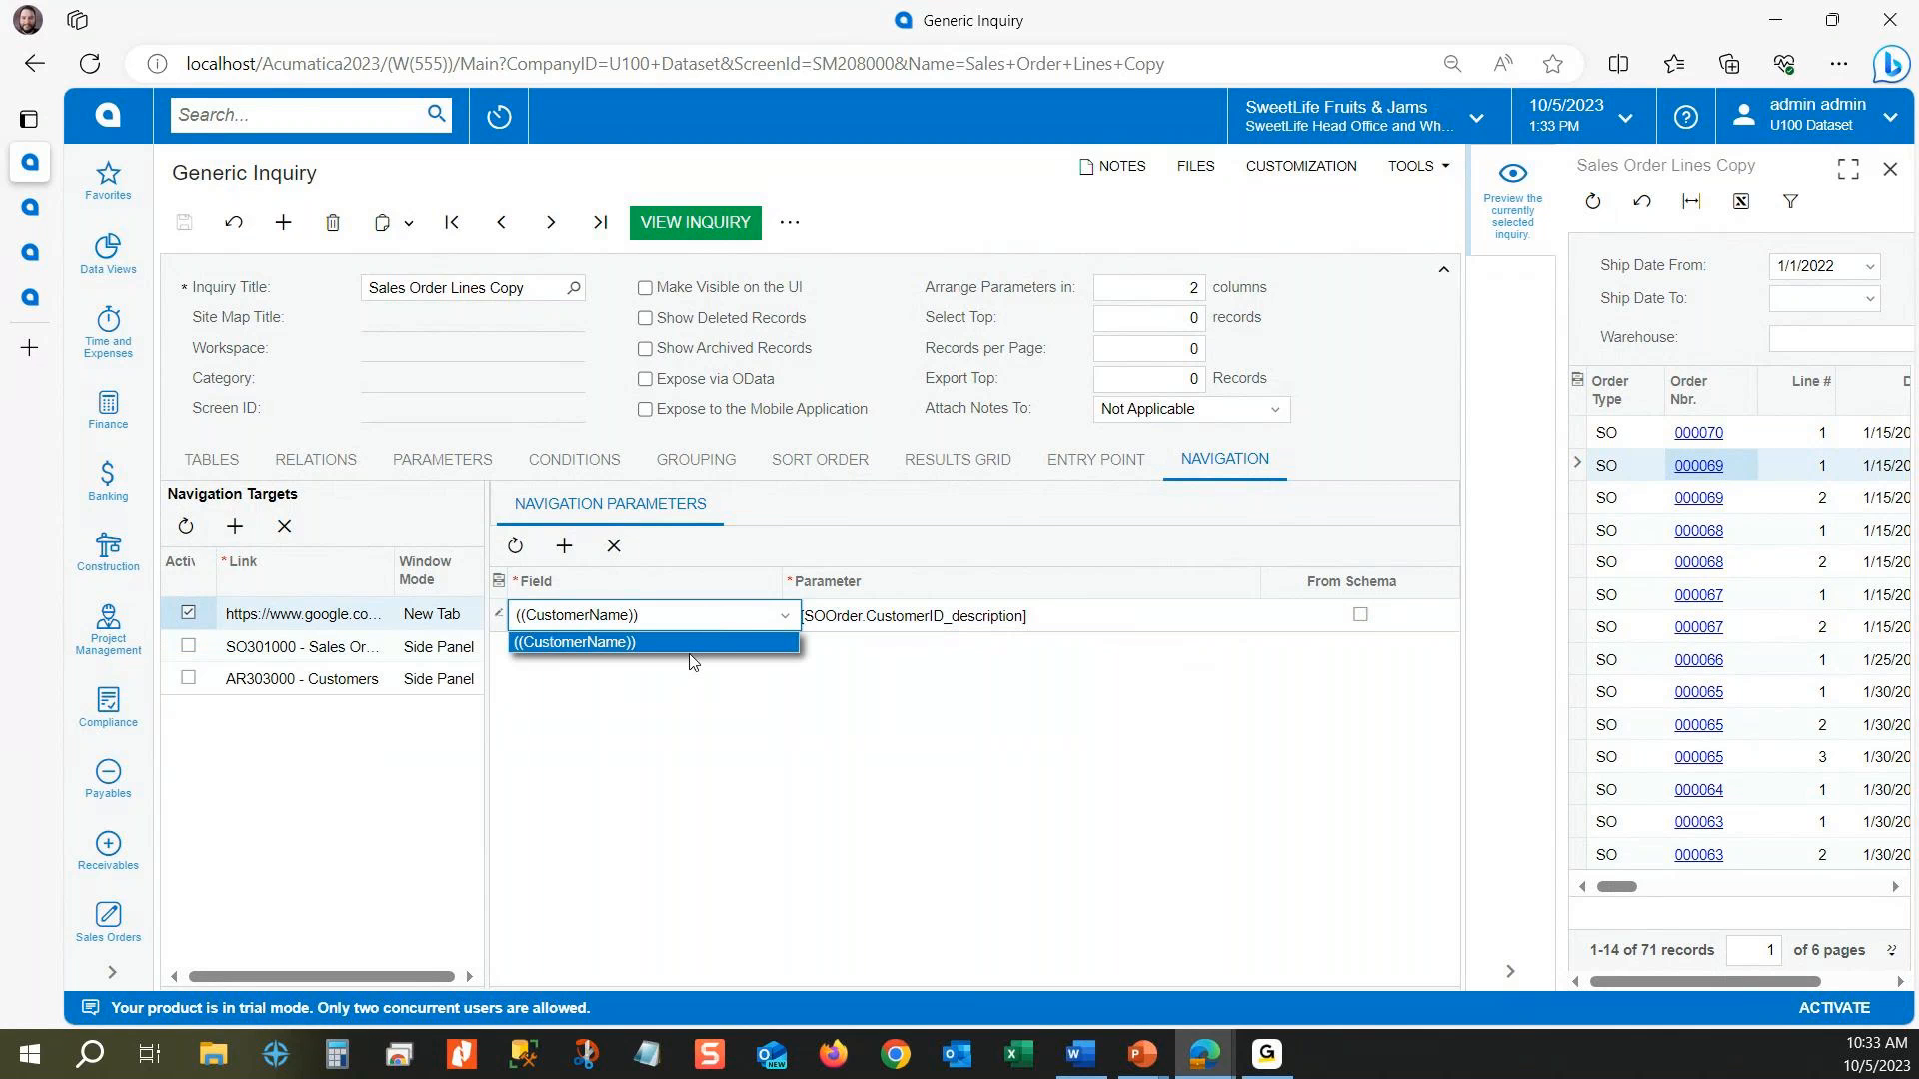
left_click(700, 646)
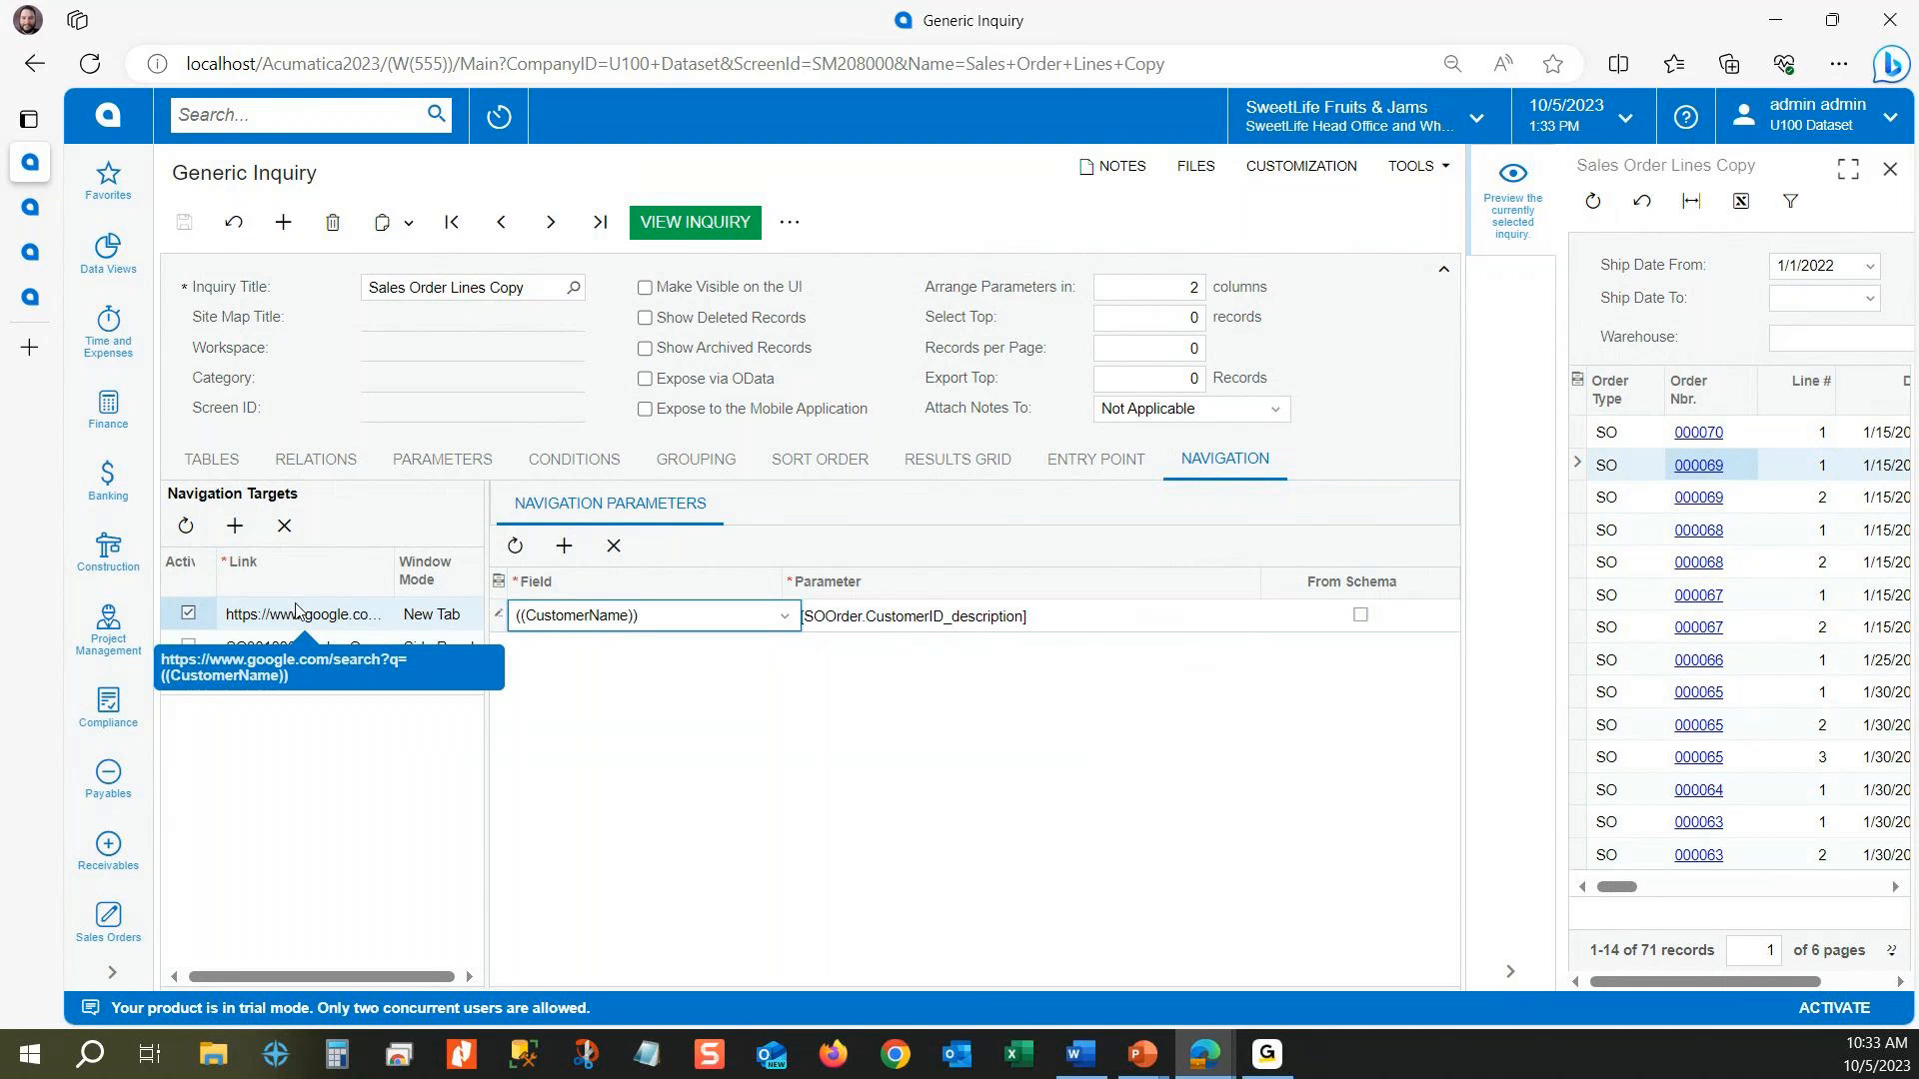
left_click(925, 616)
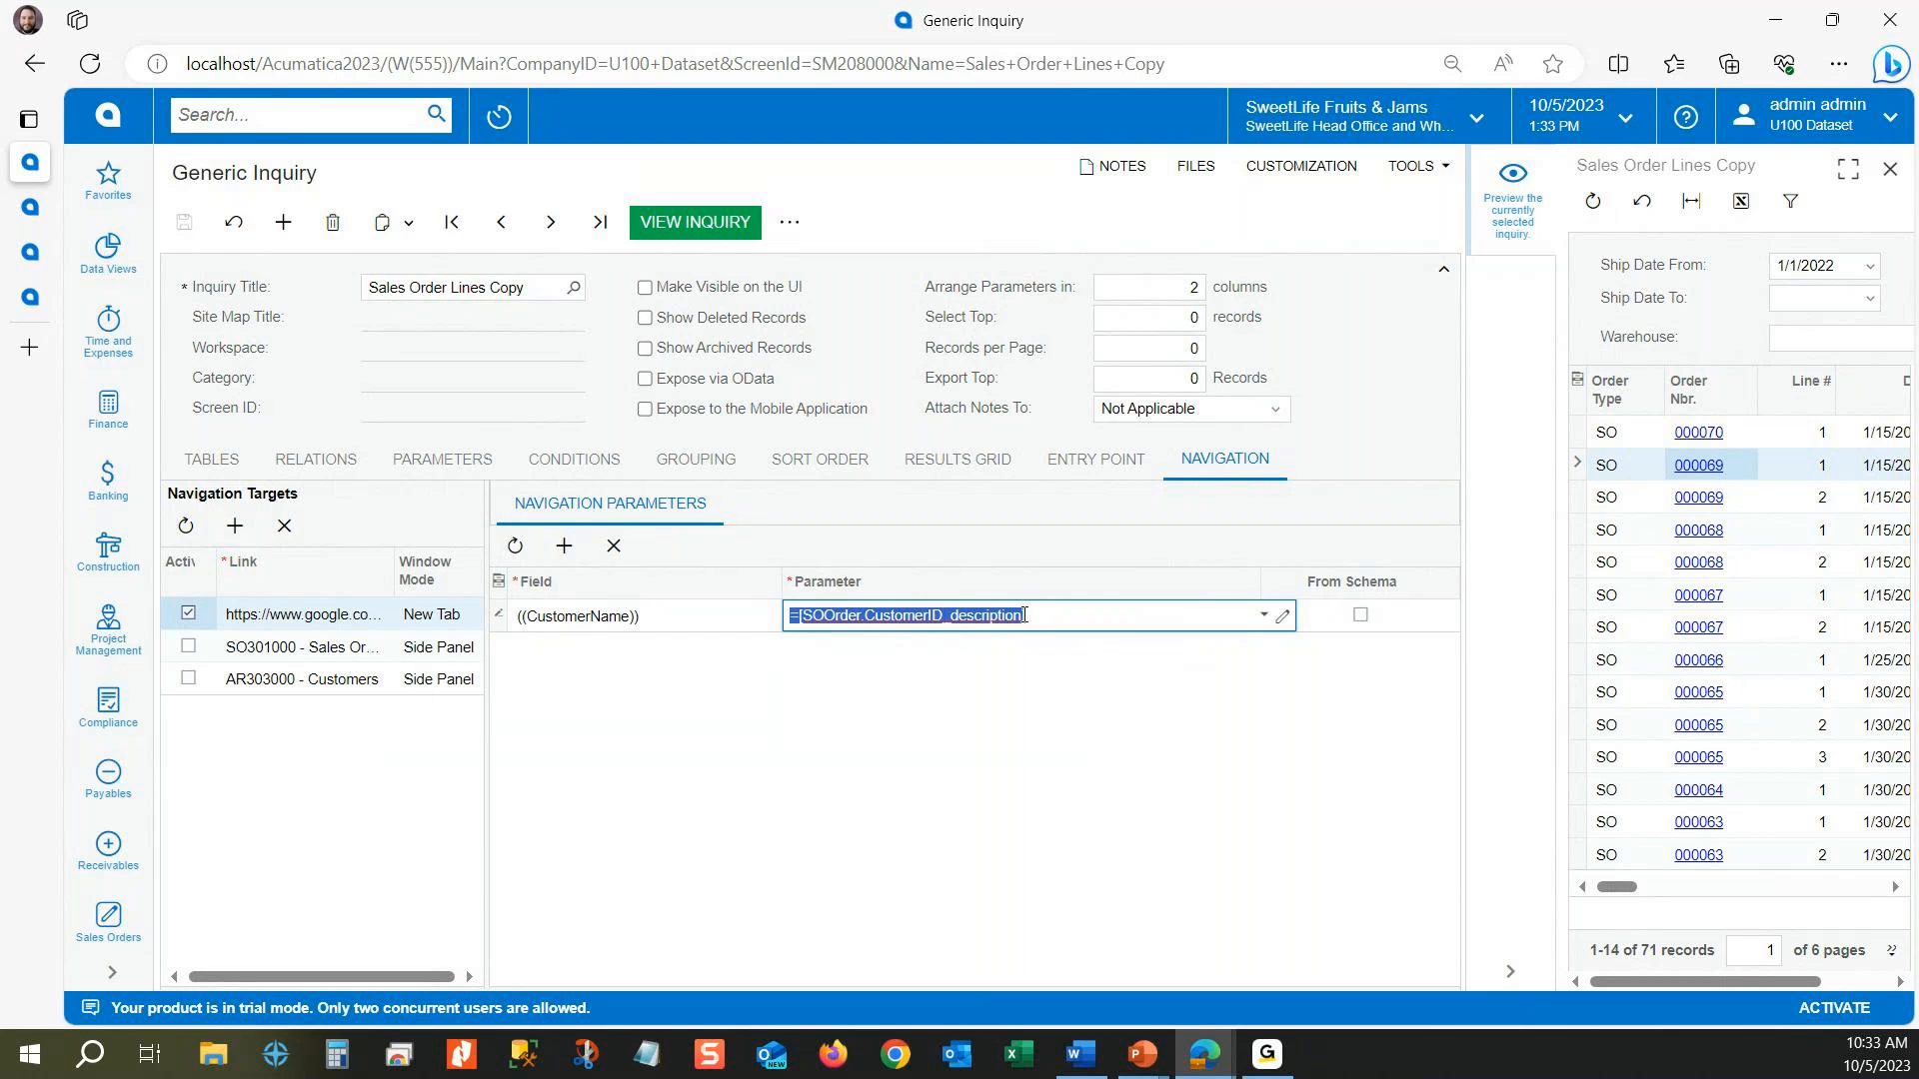
Step: Close the inquiry preview and activate the SO301000 - Sales Orders and AR303000 - Customers navigation targets
mouse_move(1677, 981)
left_mouse_down()
mouse_move(1745, 992)
mouse_move(1654, 985)
left_mouse_up()
left_click(1890, 169)
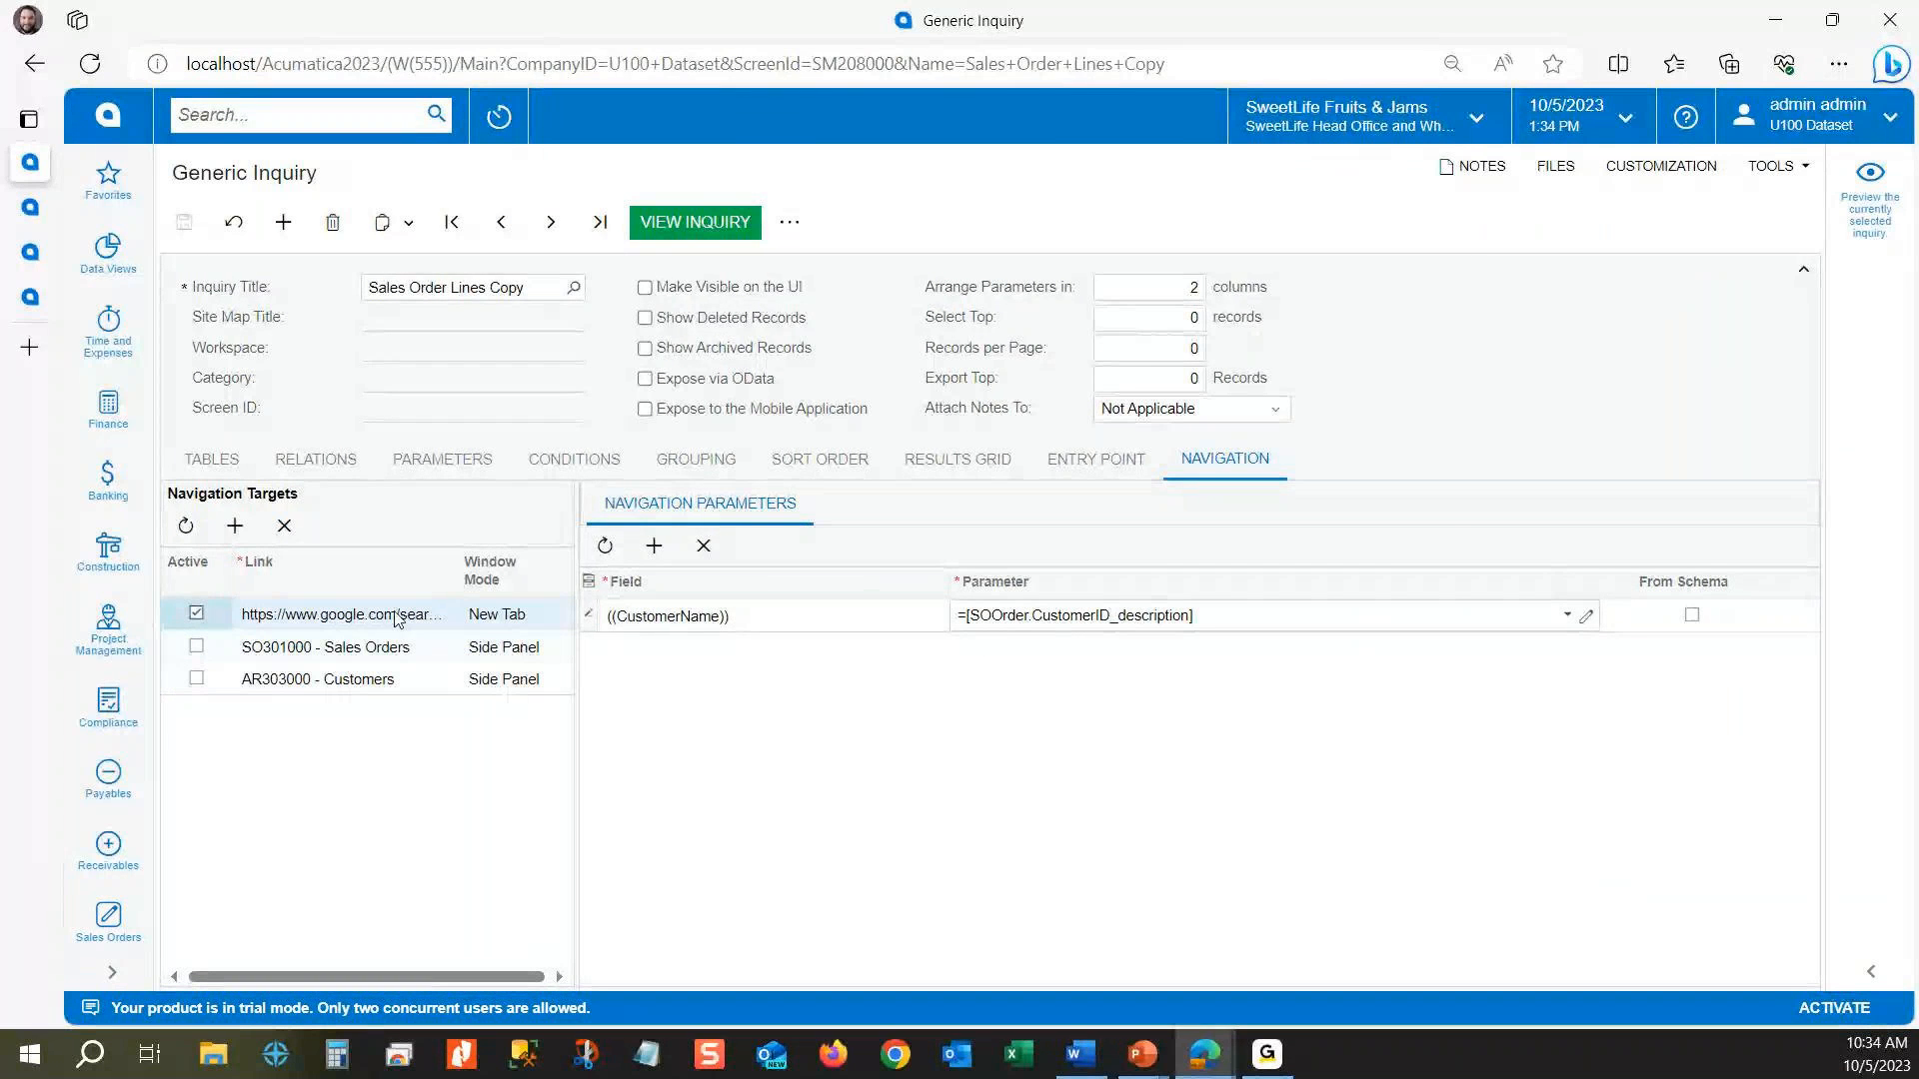
left_click(196, 646)
left_click(196, 679)
Step: Review the Sales Orders navigation target's screen choices and its OrderType and OrderNbr parameters, and return to the Google search target
left_click(313, 652)
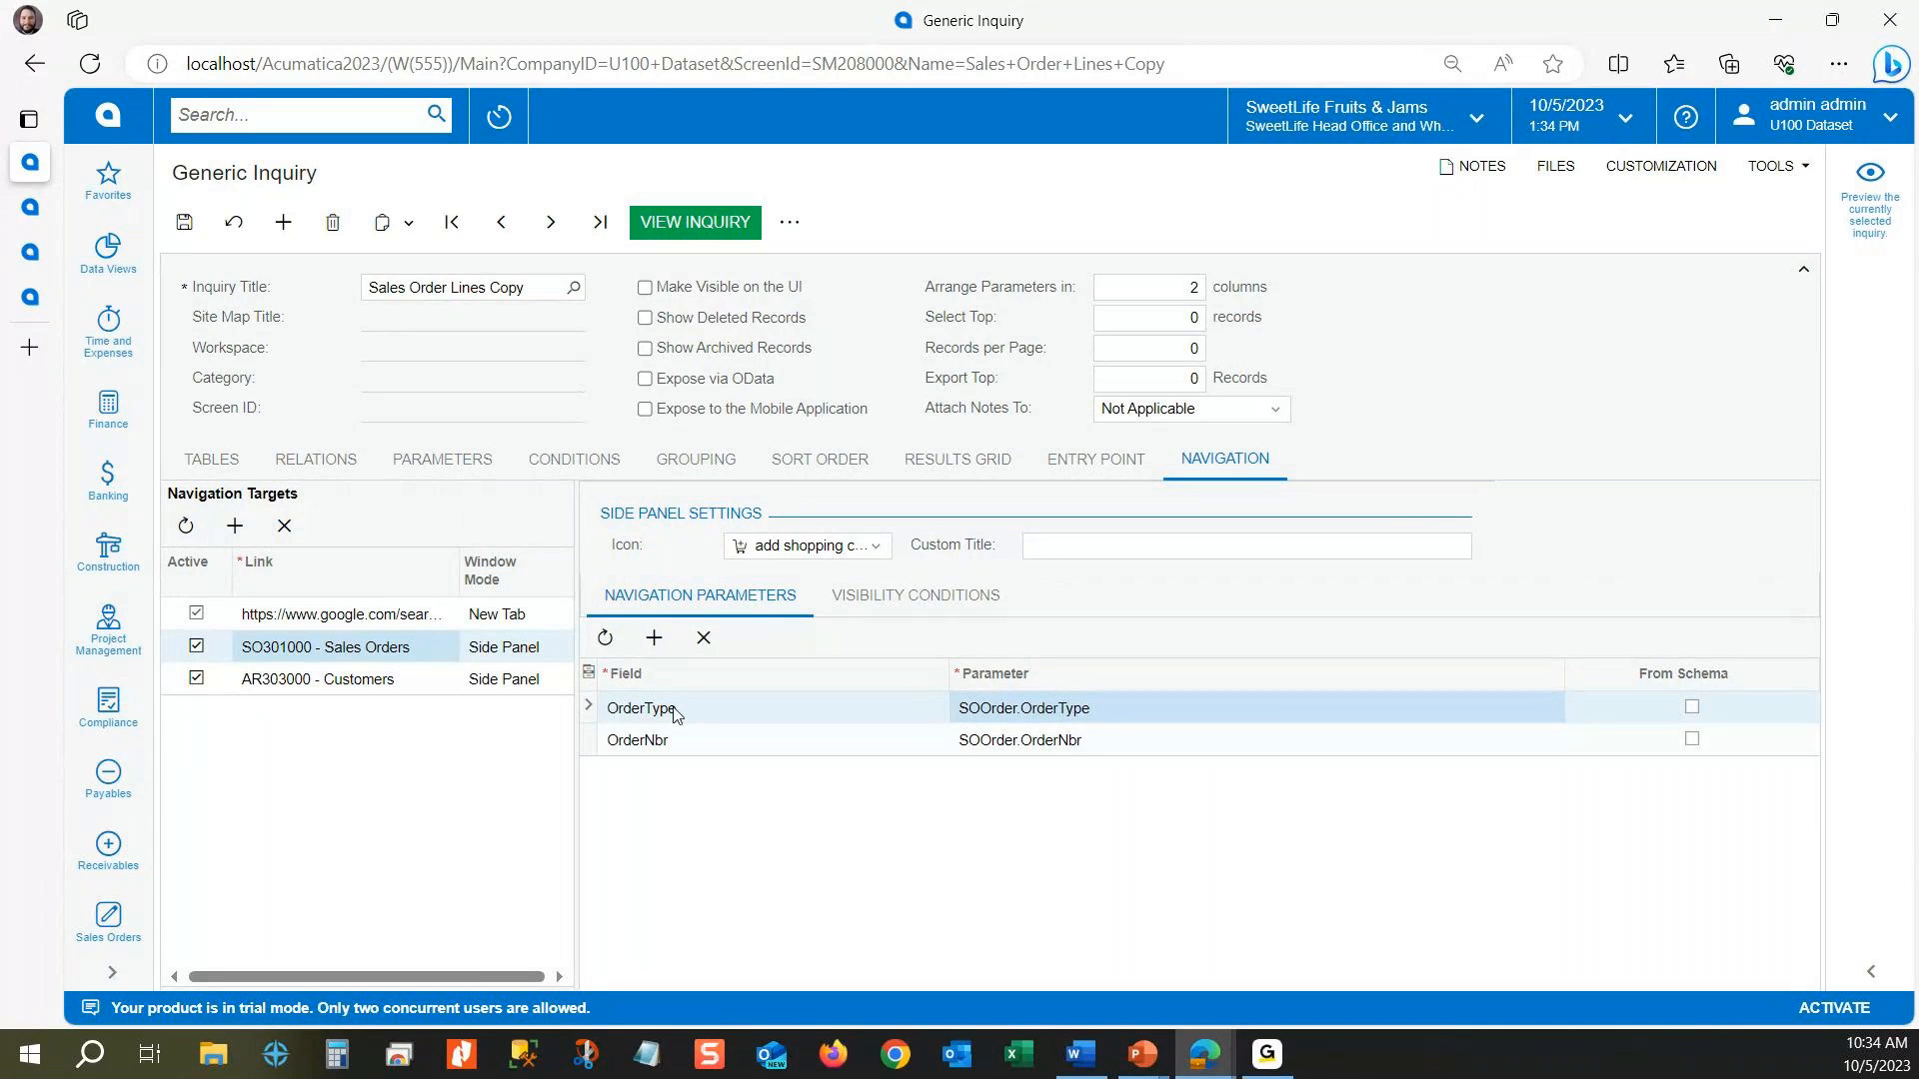
left_click(446, 654)
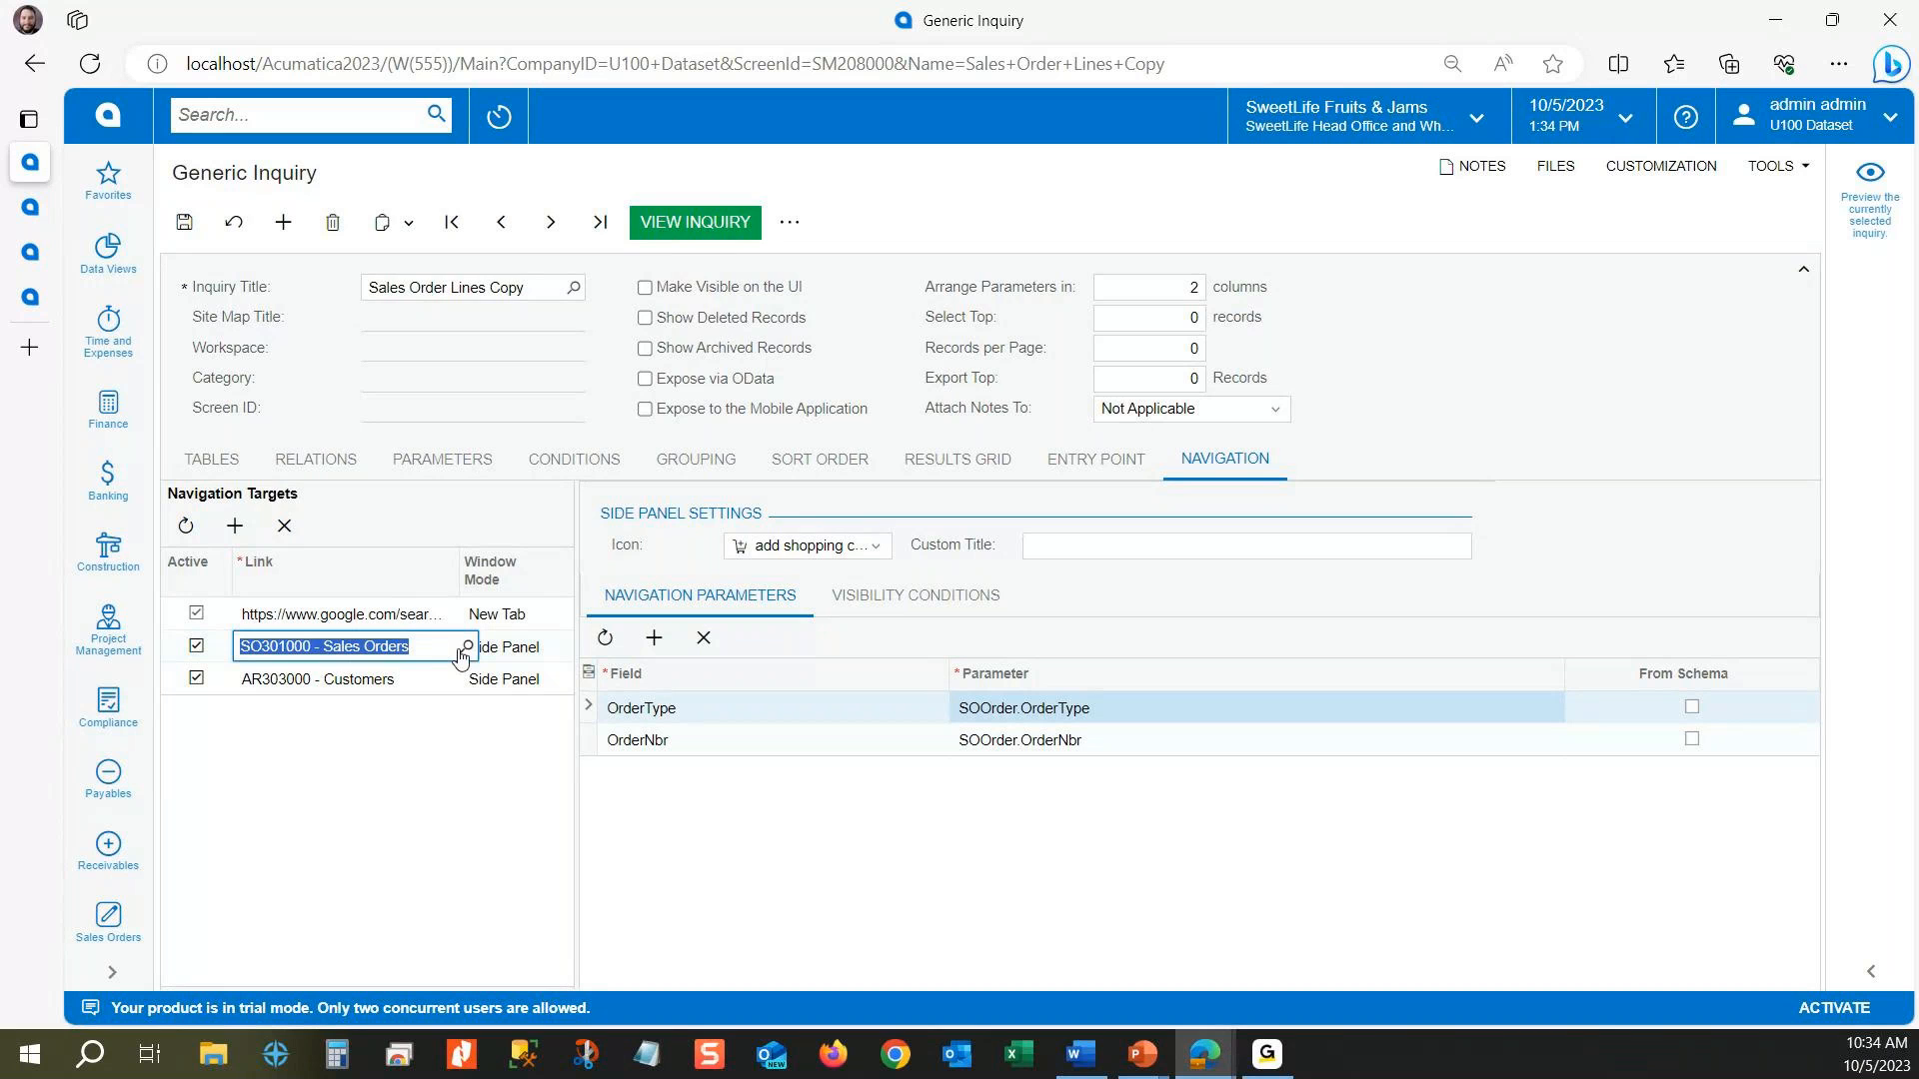
left_click(465, 646)
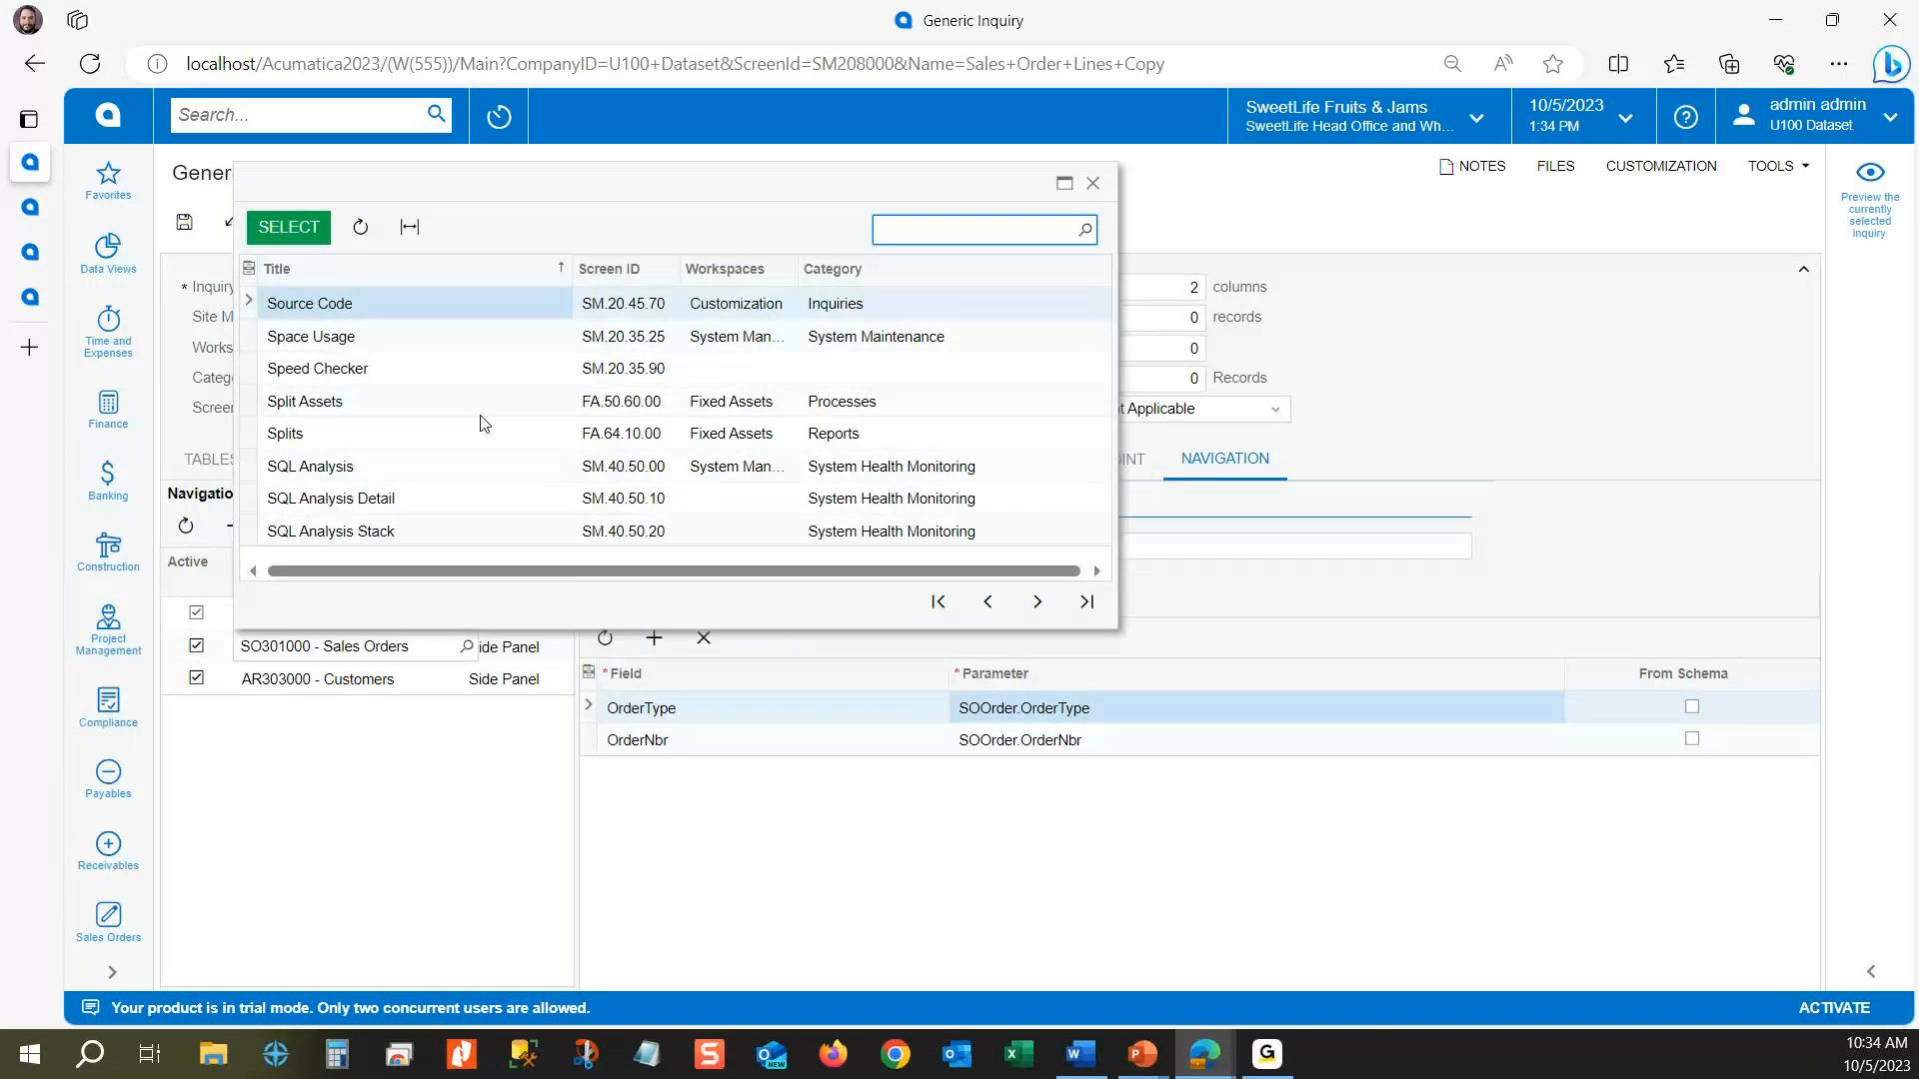
left_click(1093, 183)
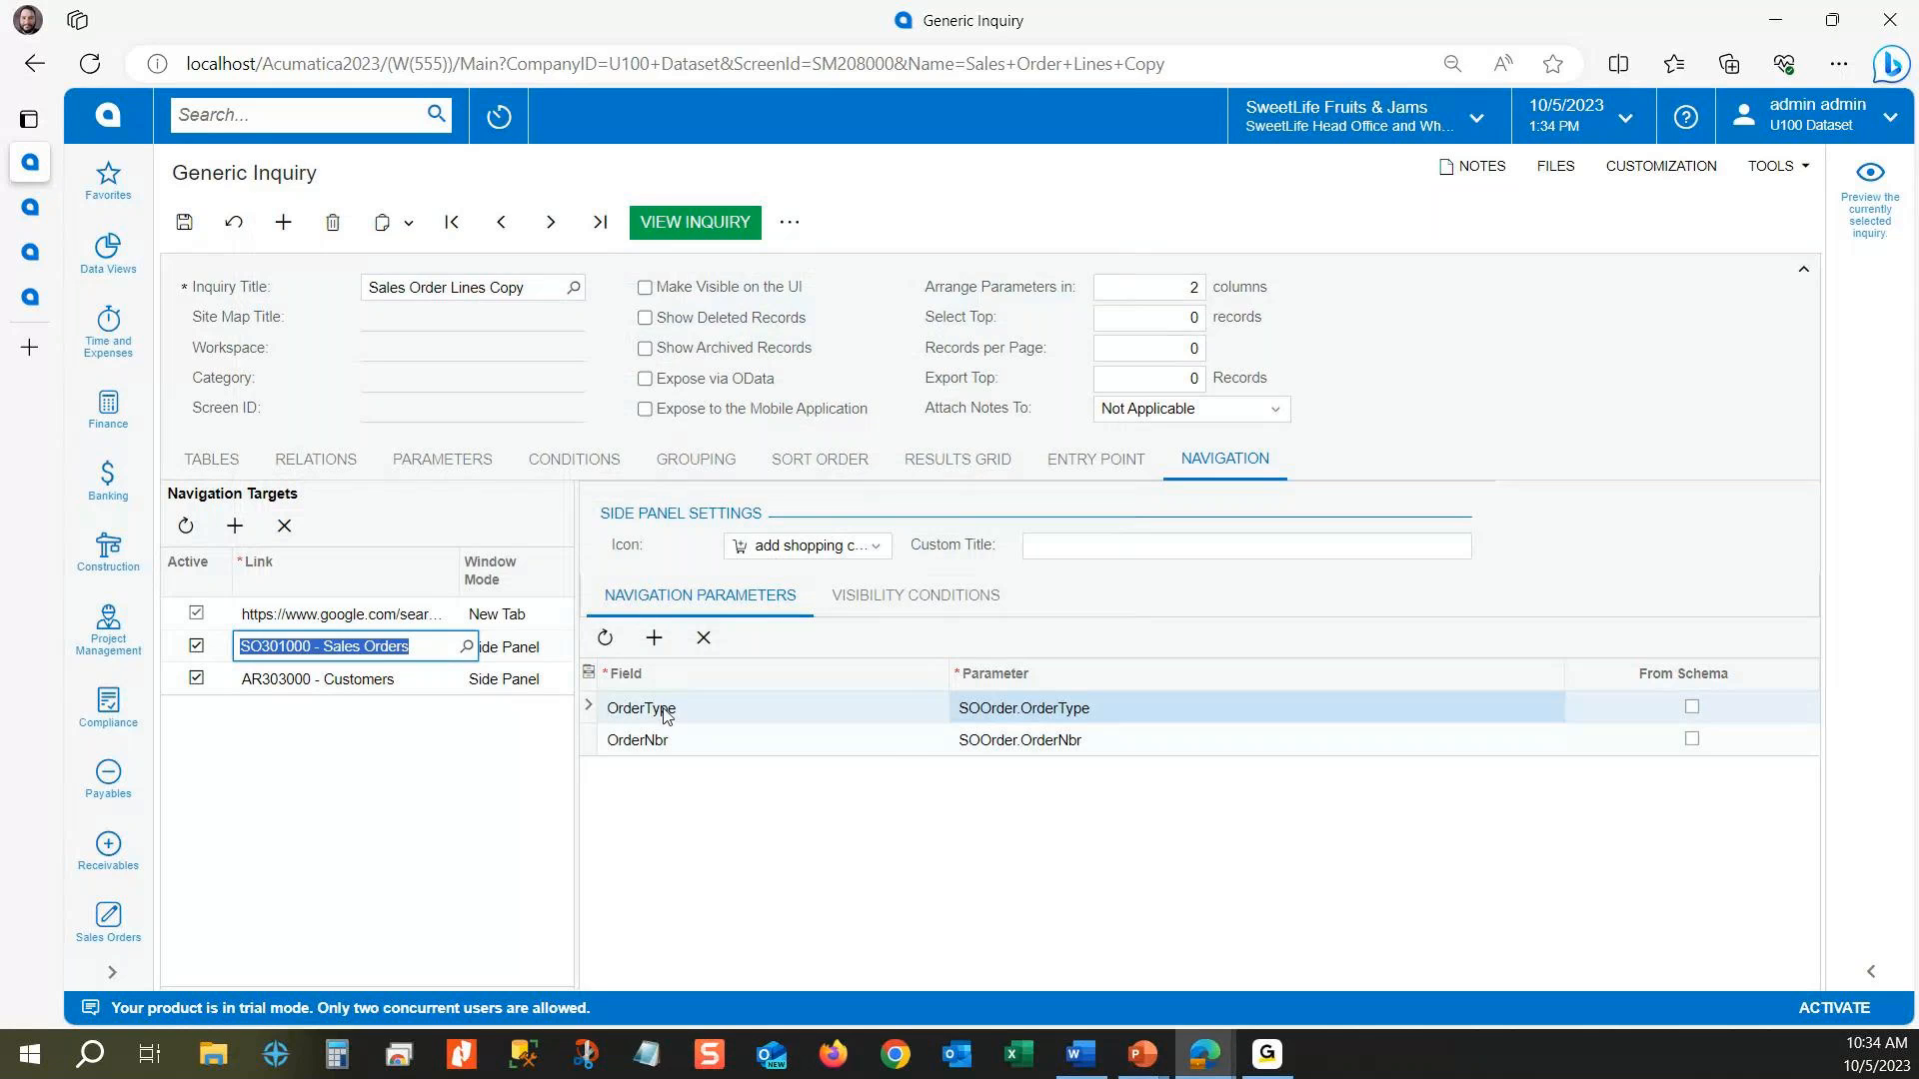
left_click(930, 739)
left_click(951, 739)
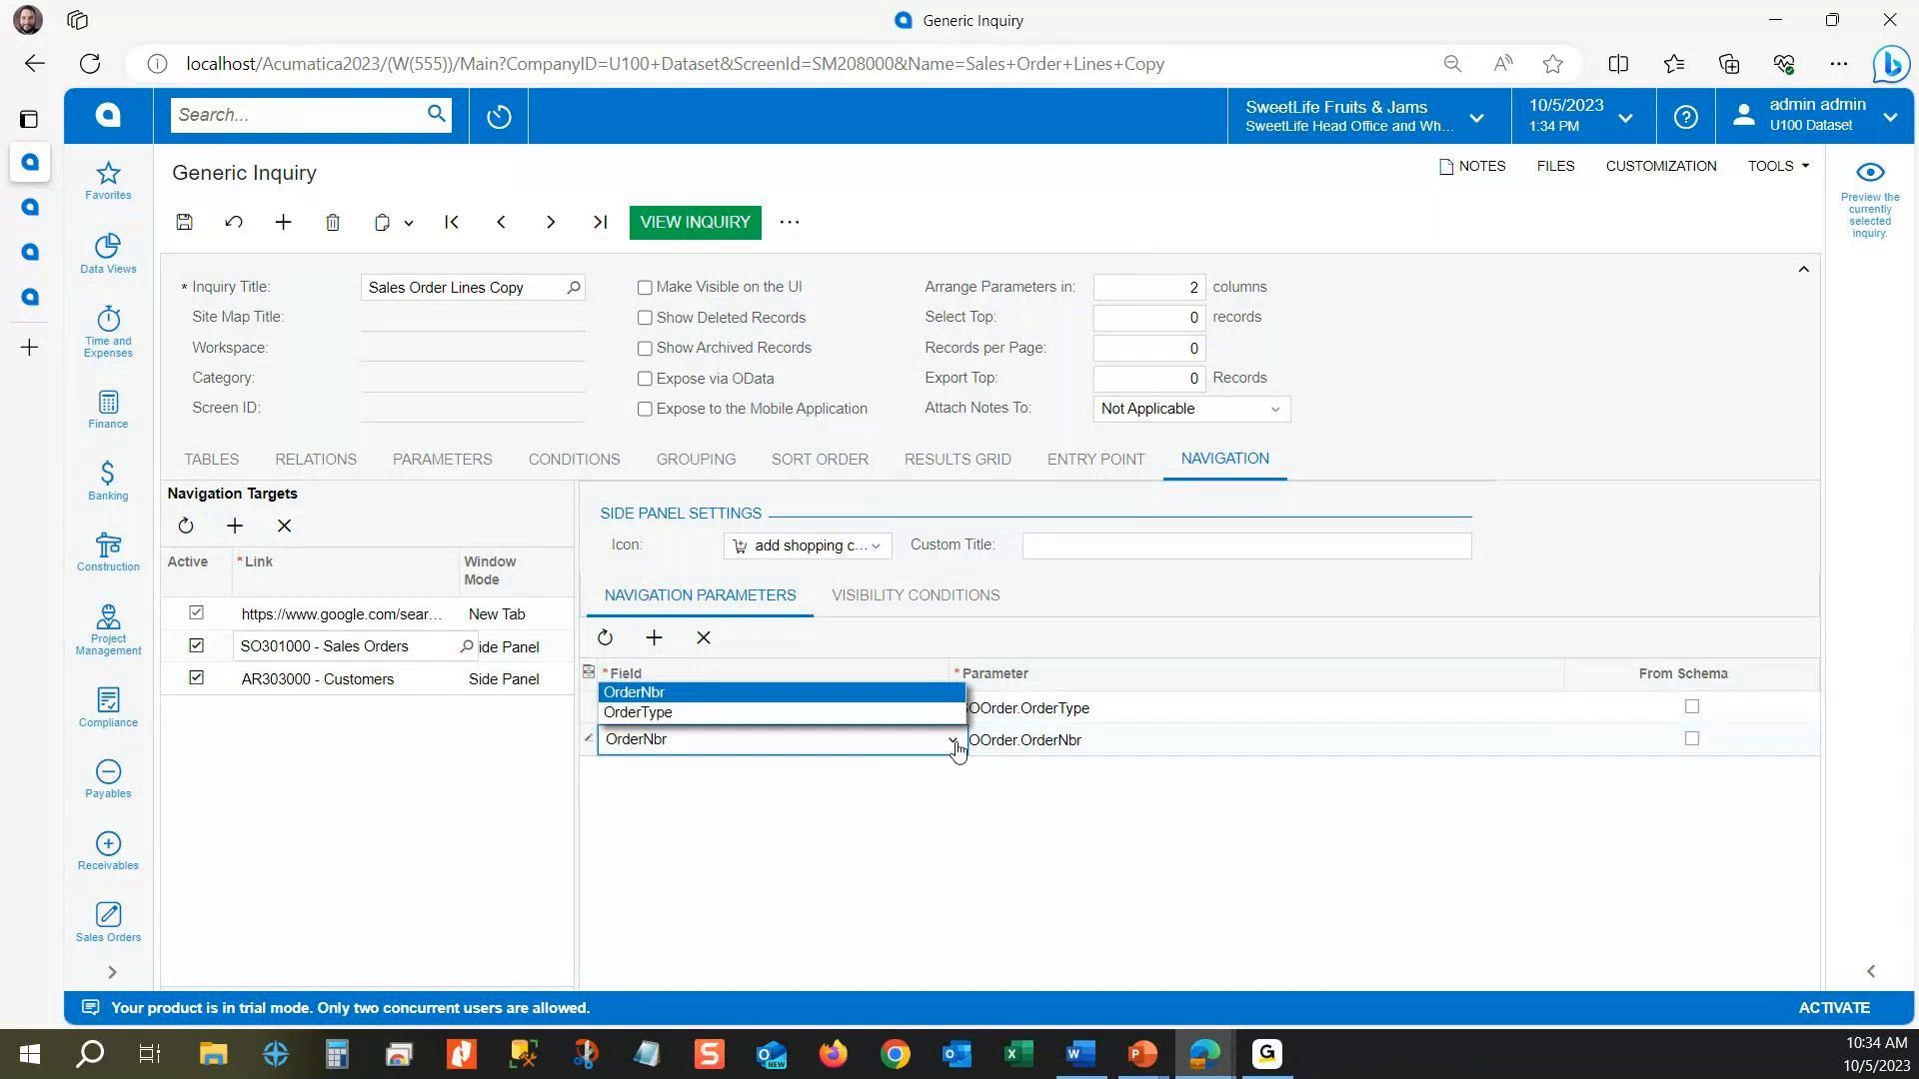
left_click(819, 694)
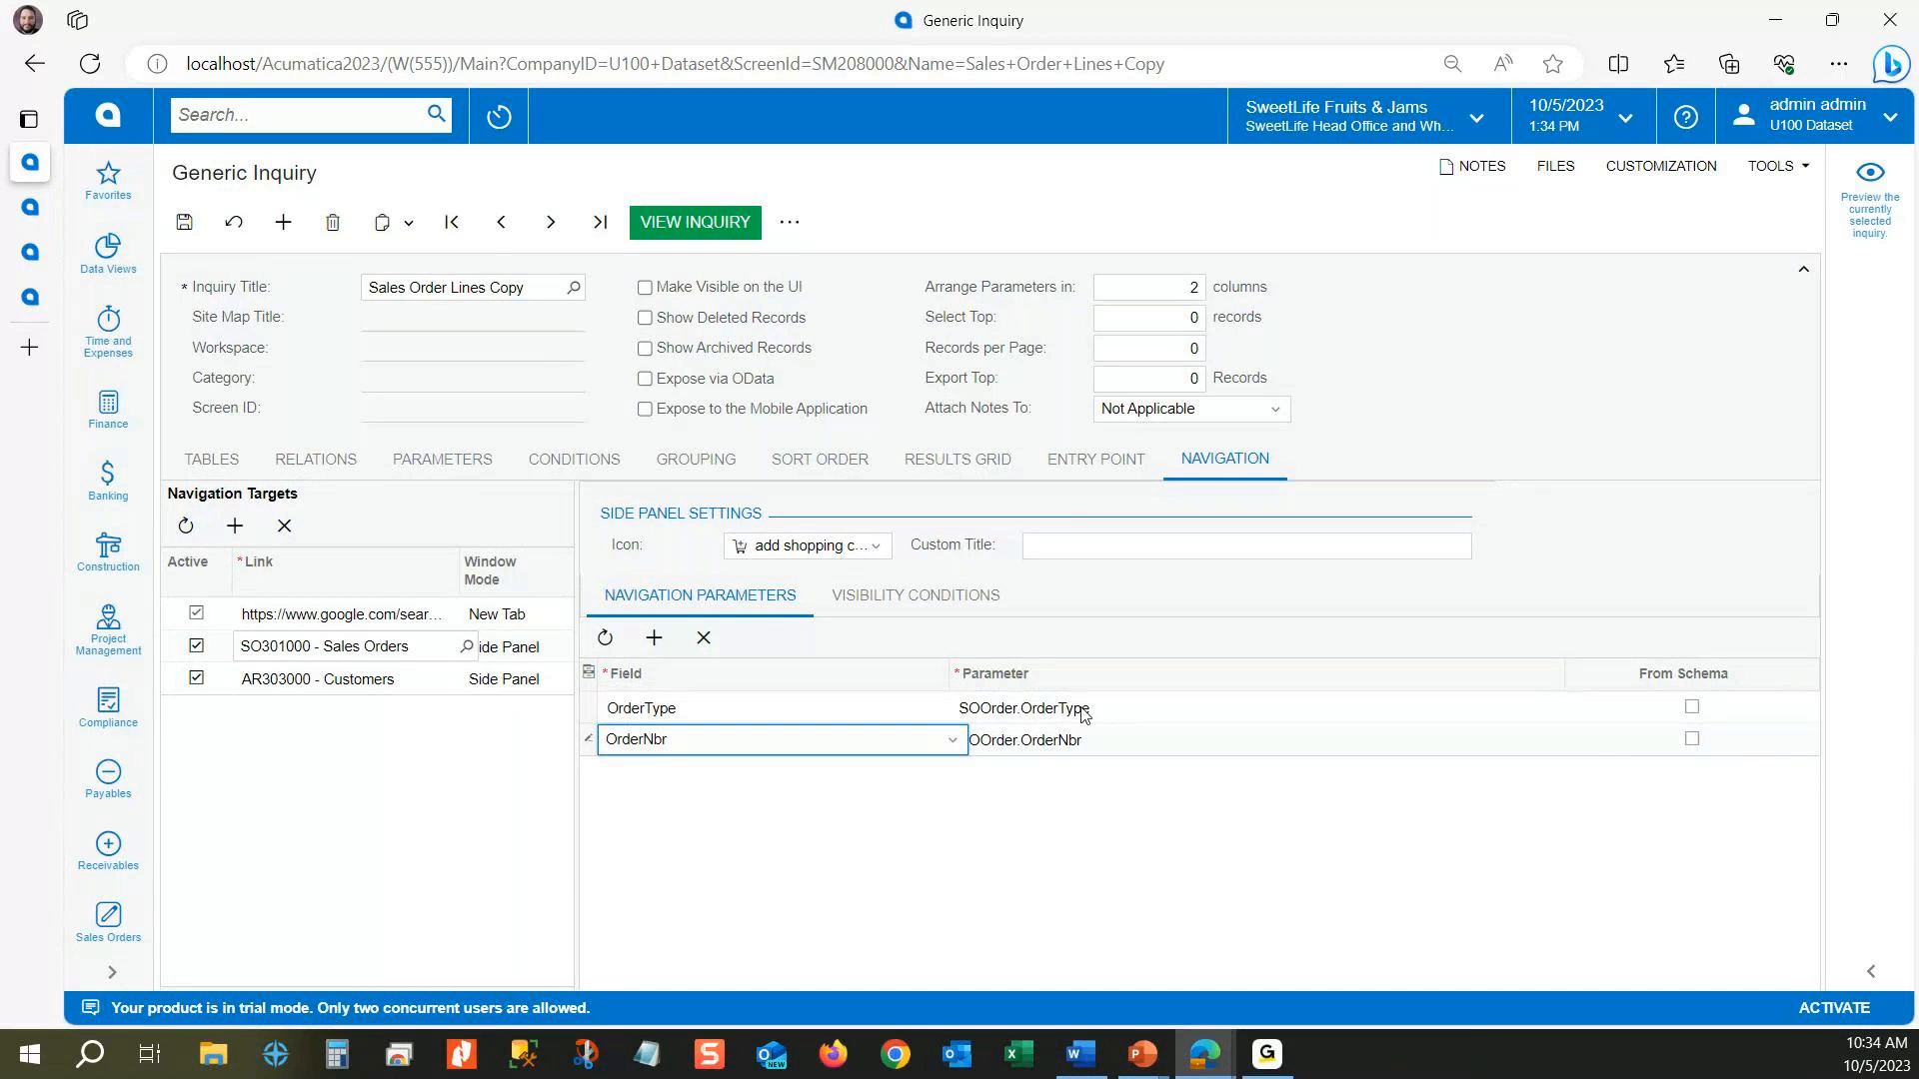
left_click(1033, 710)
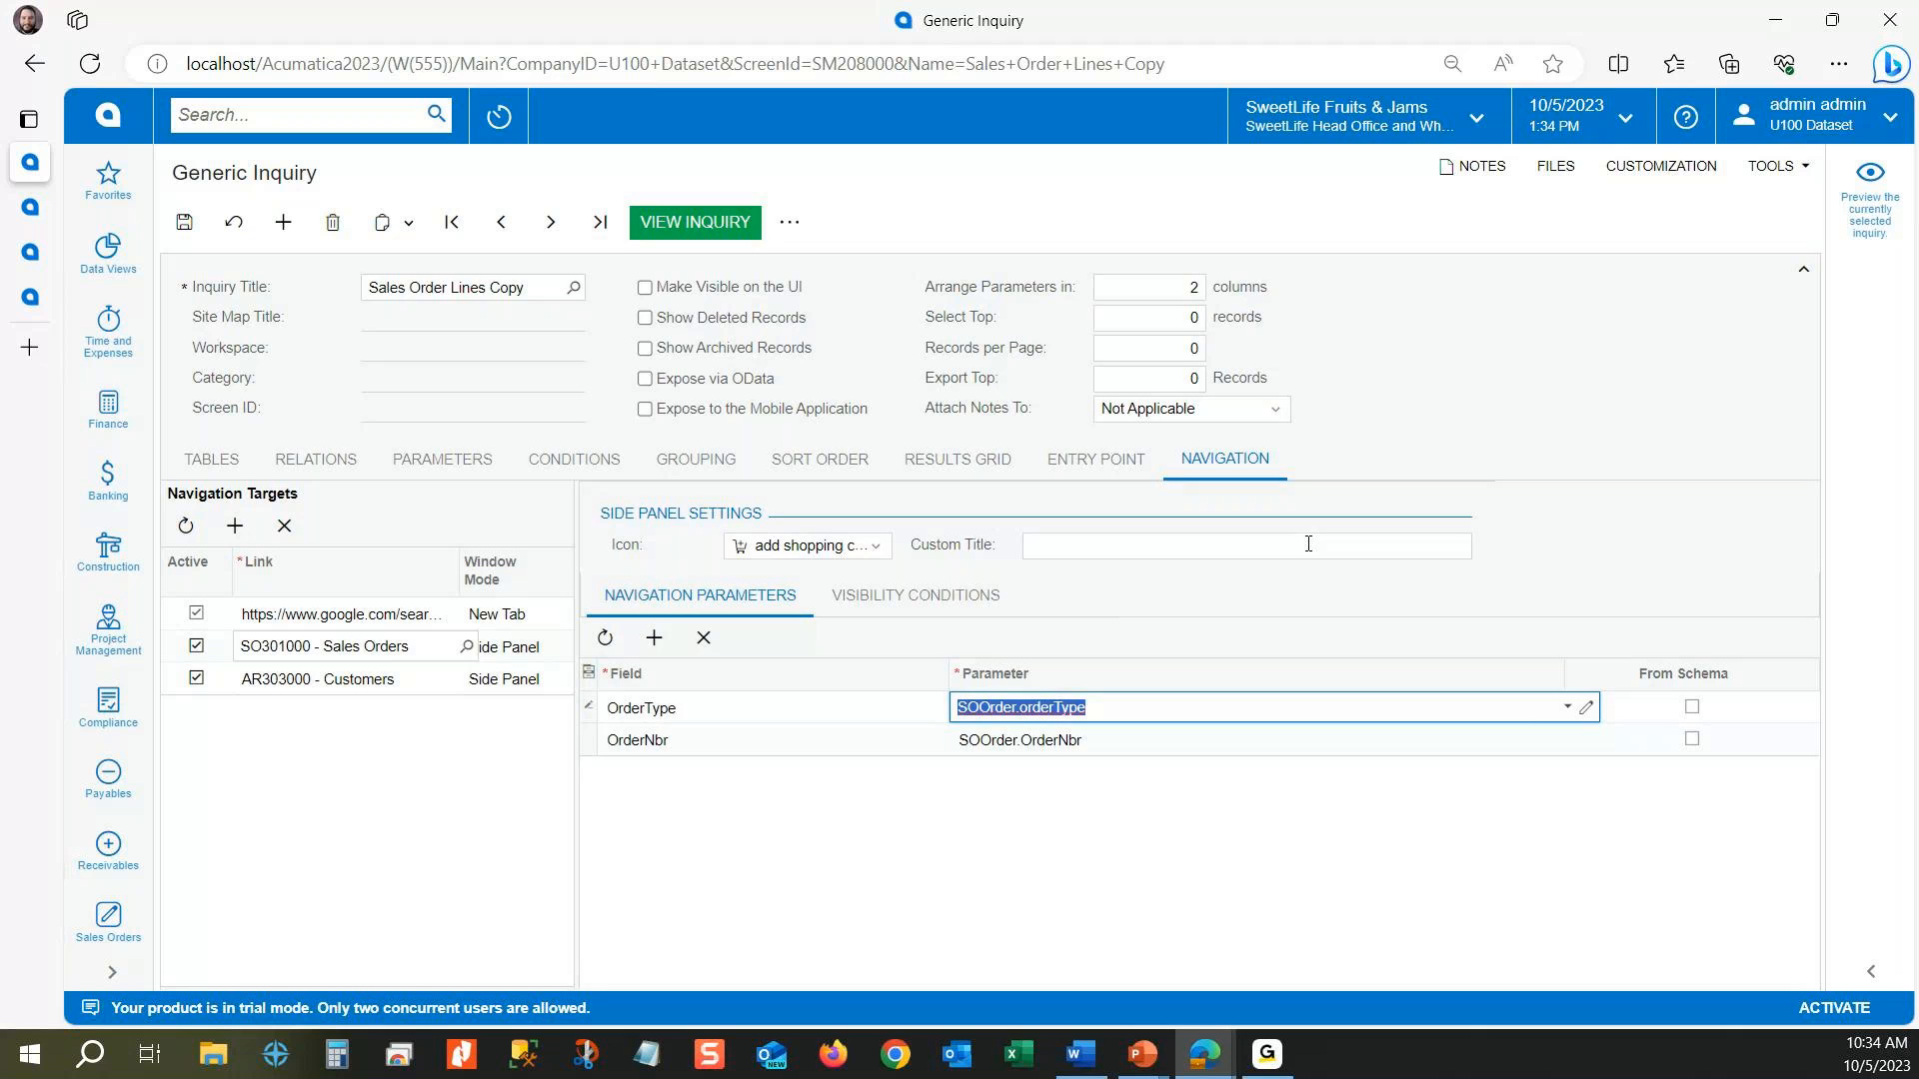
left_click(374, 685)
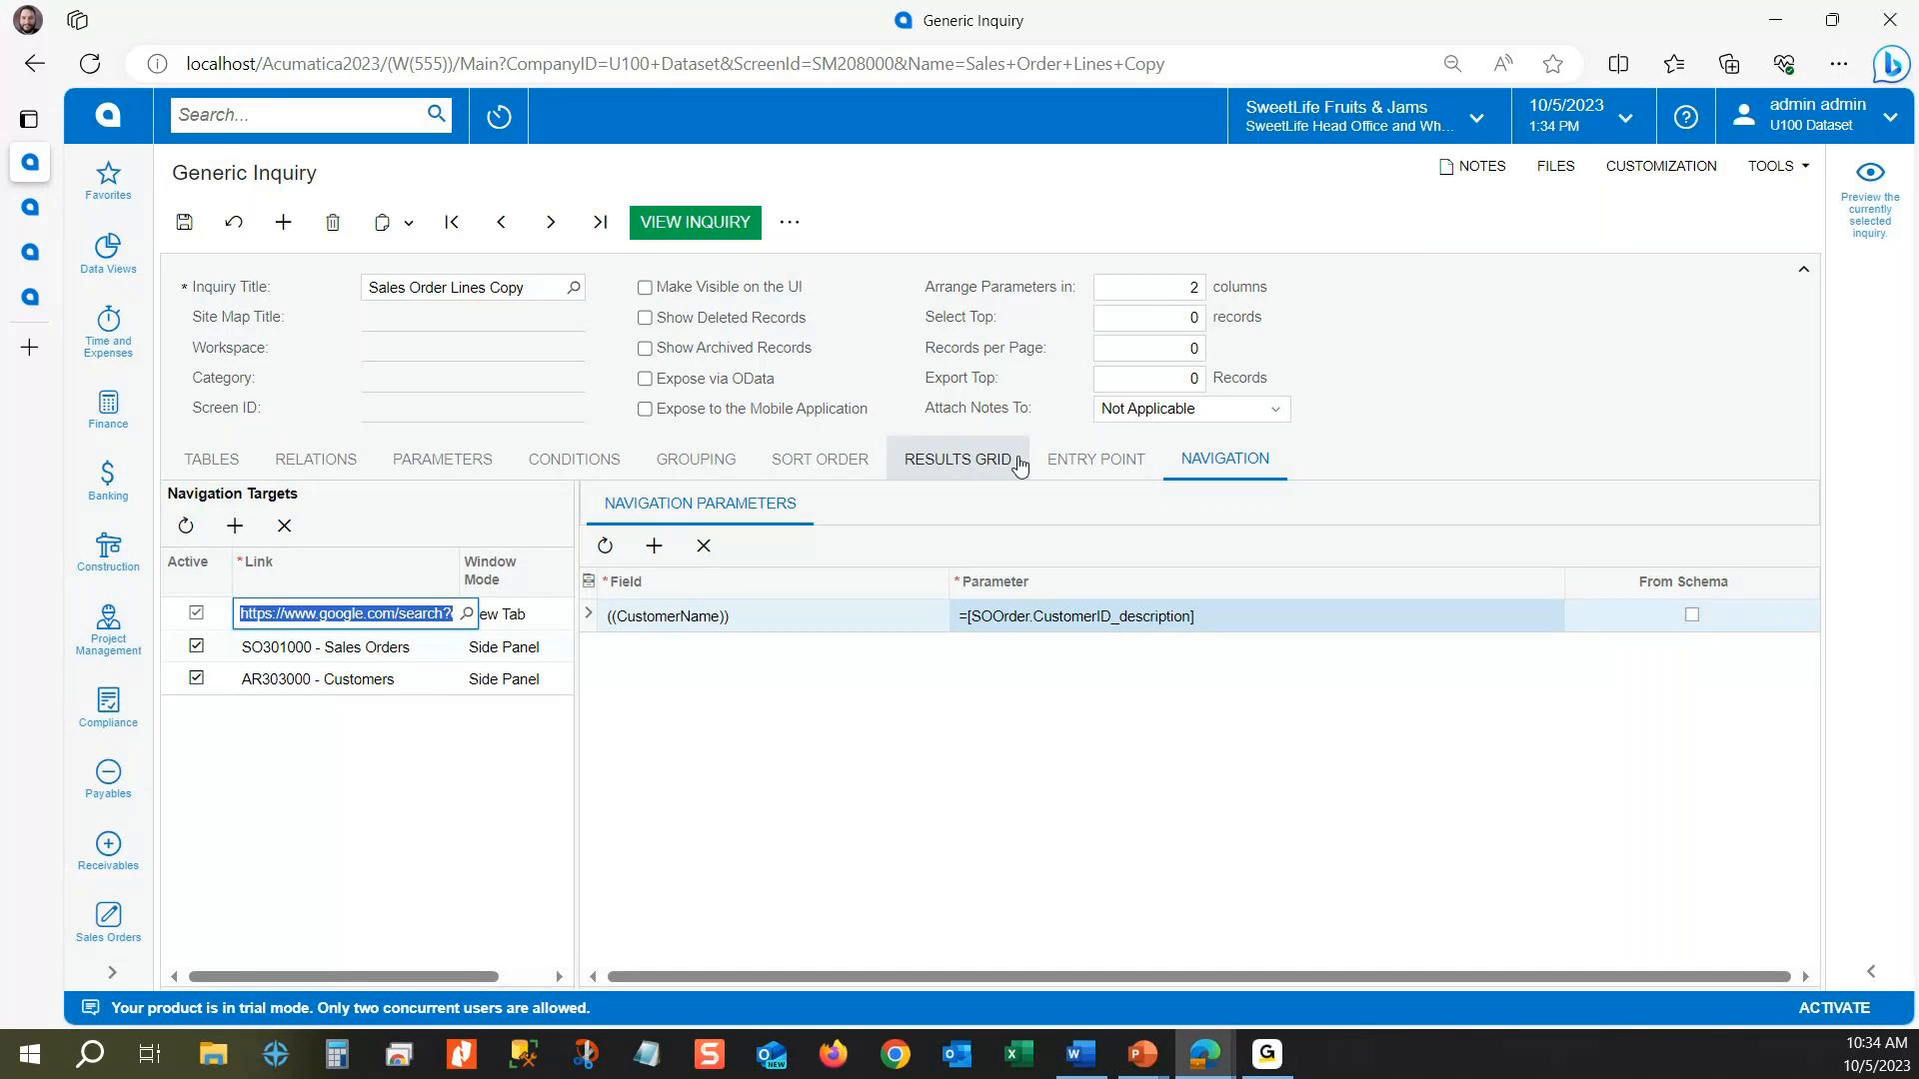
left_click(935, 461)
scroll(463, 744, "up", 2)
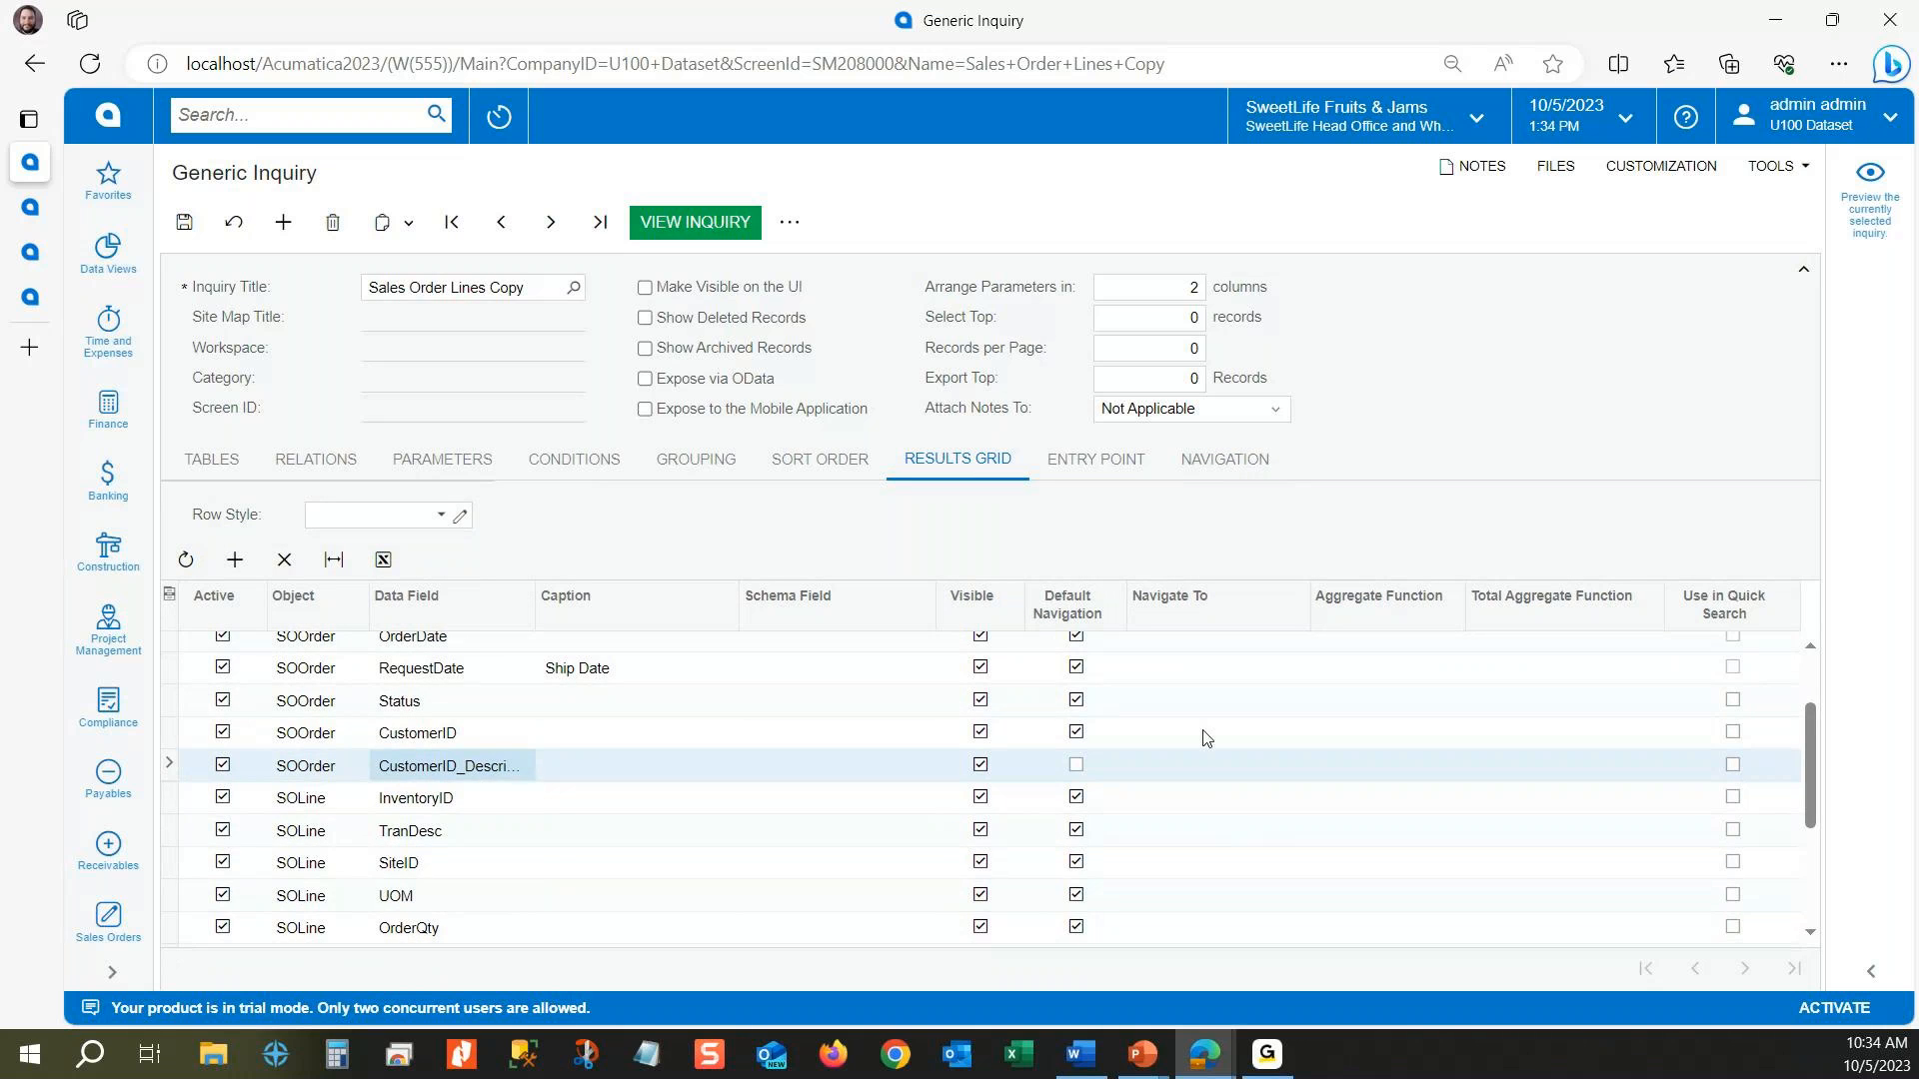
left_click(1202, 778)
left_click(1203, 778)
left_click(1315, 775)
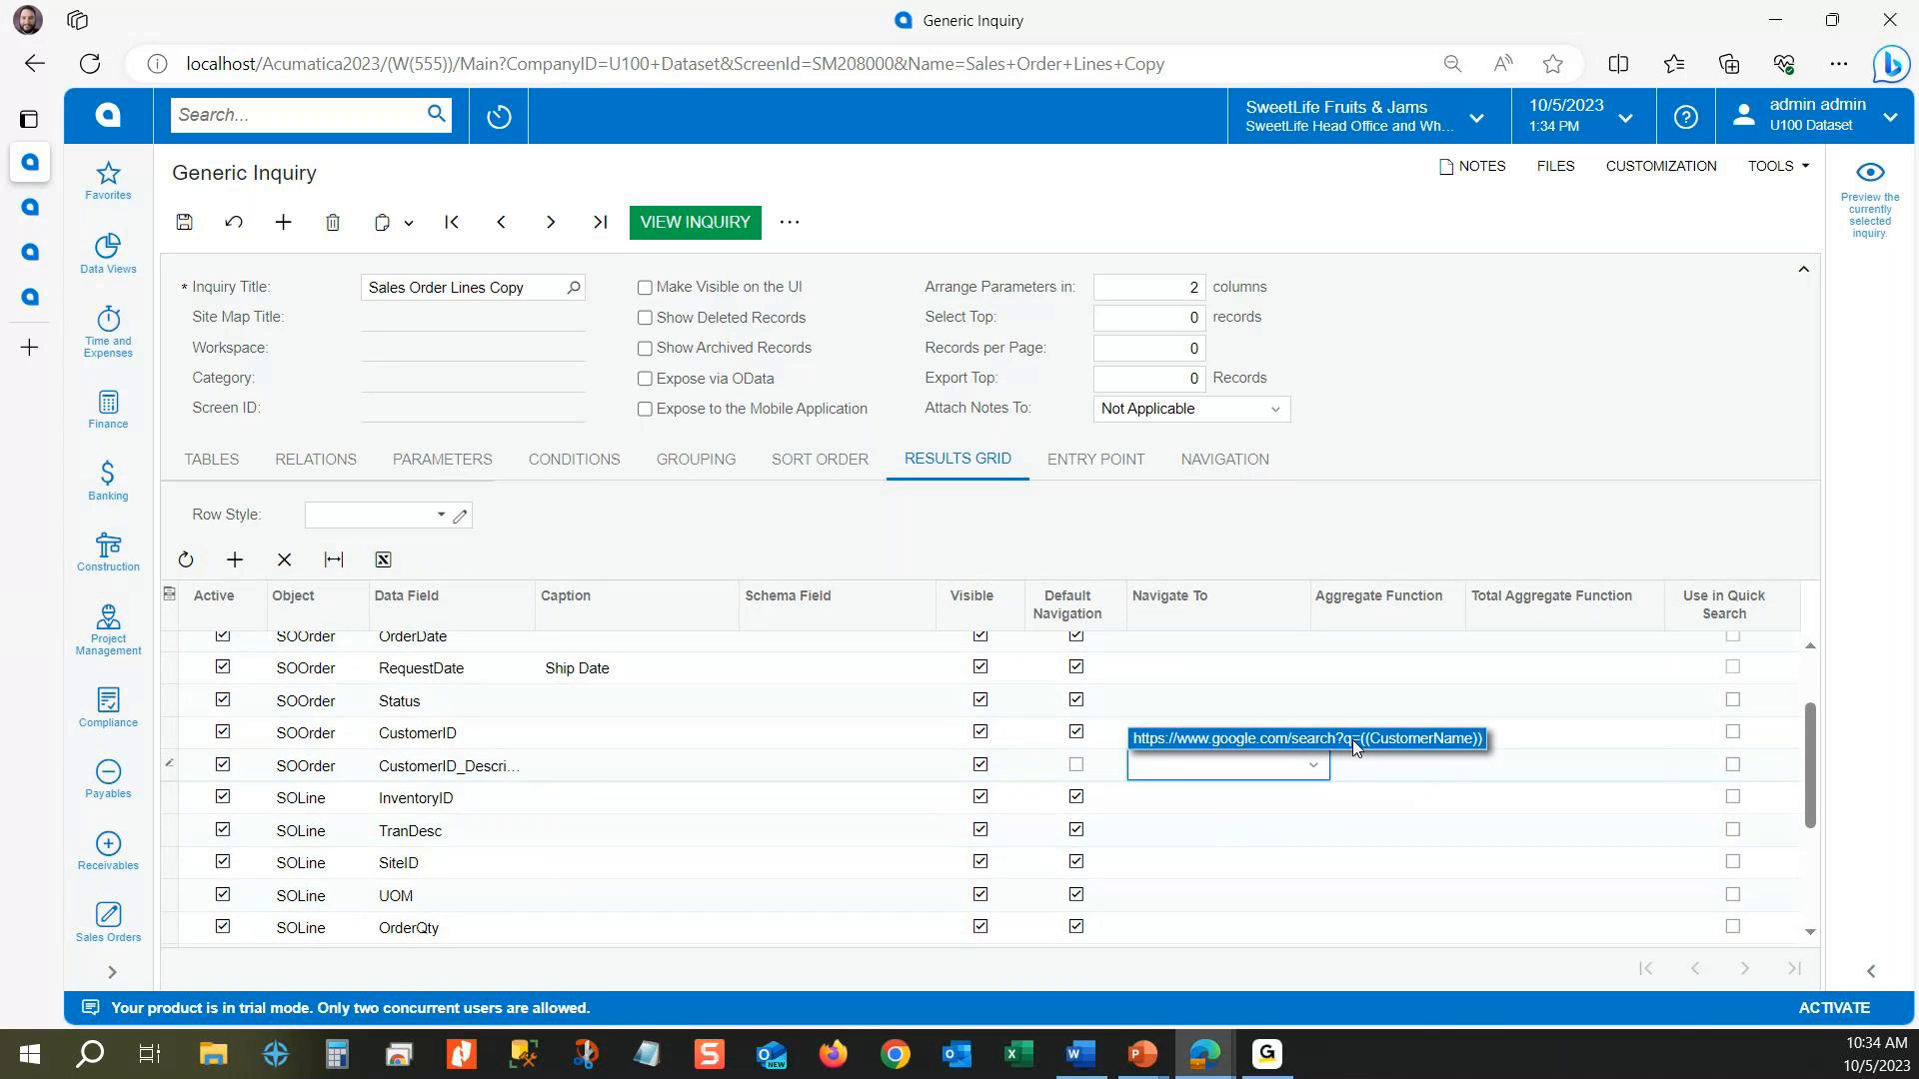
left_click(1352, 740)
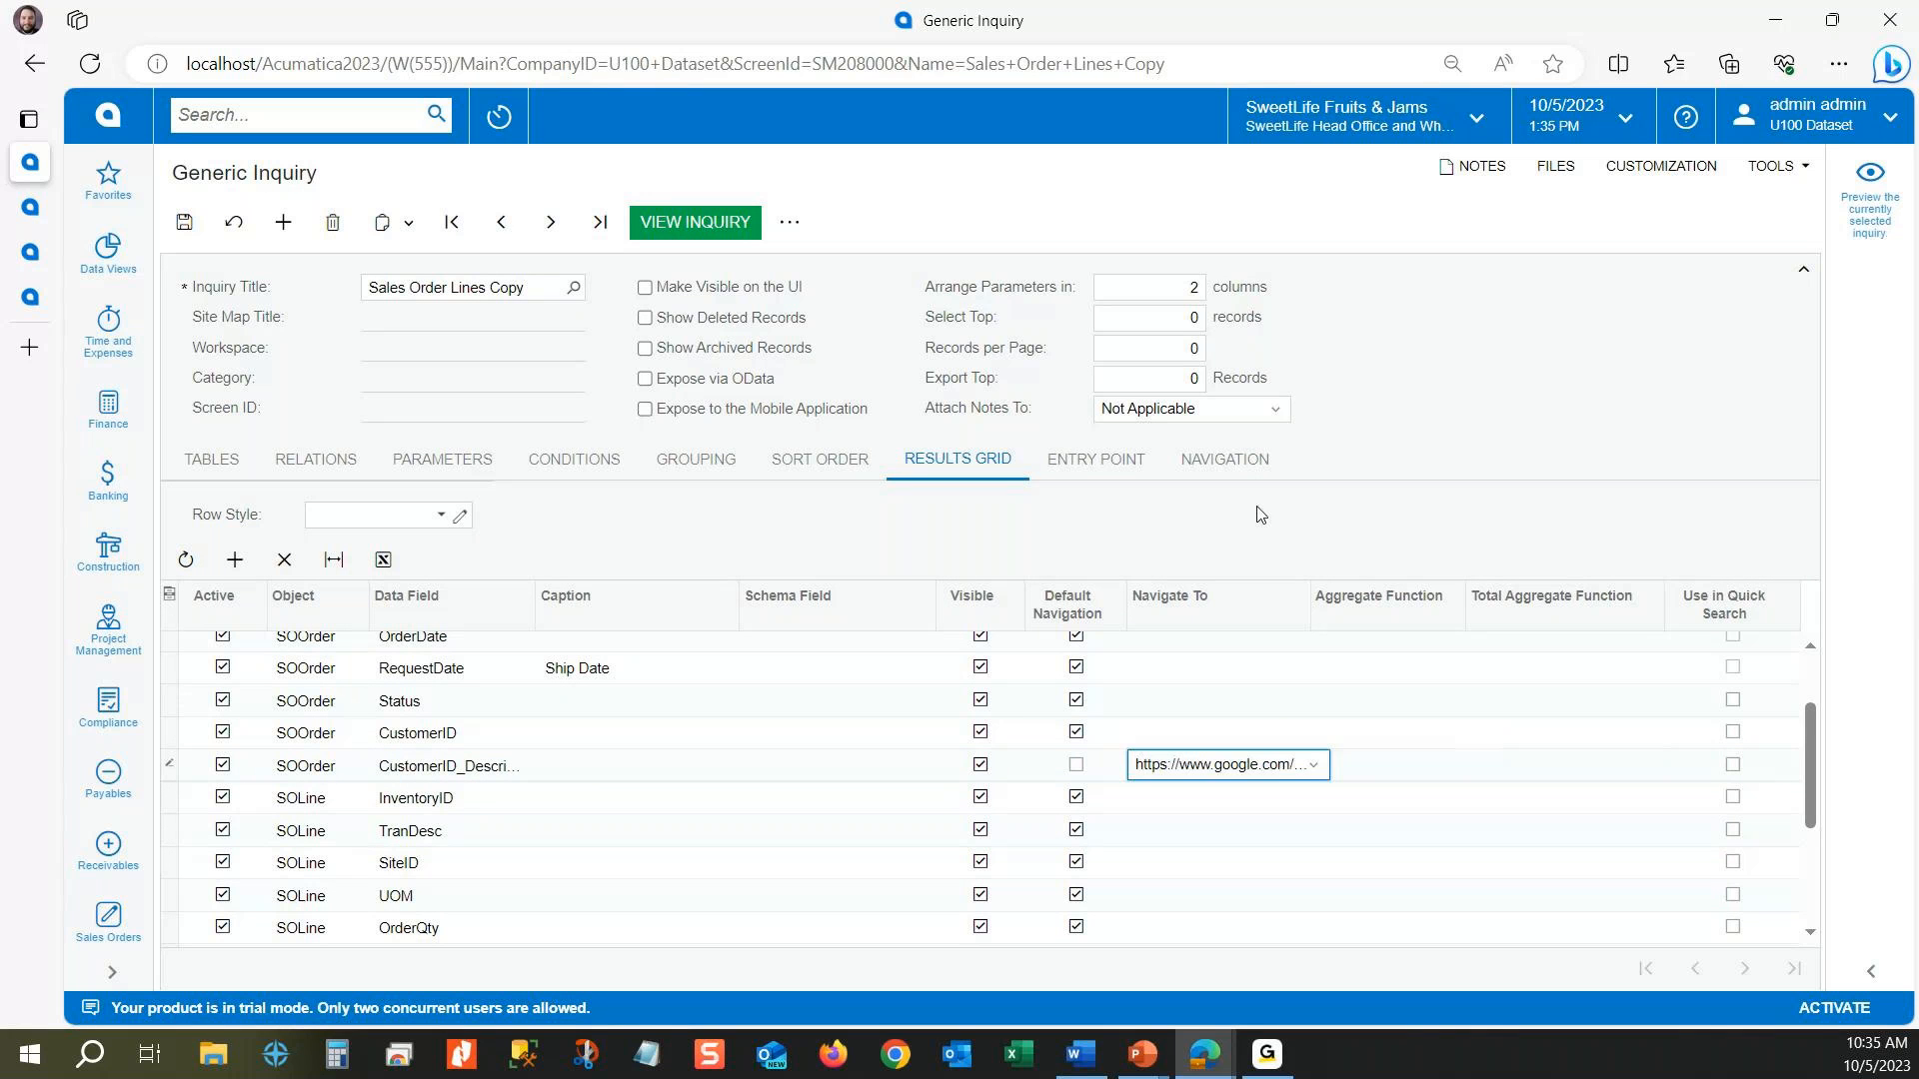
left_click(196, 242)
Step: Reopen and widen the preview, and test the Customer Name links for Cakeado Cafe and FourStar Coffee & Sweets Shop, returning to the inquiry each time
left_click(1868, 195)
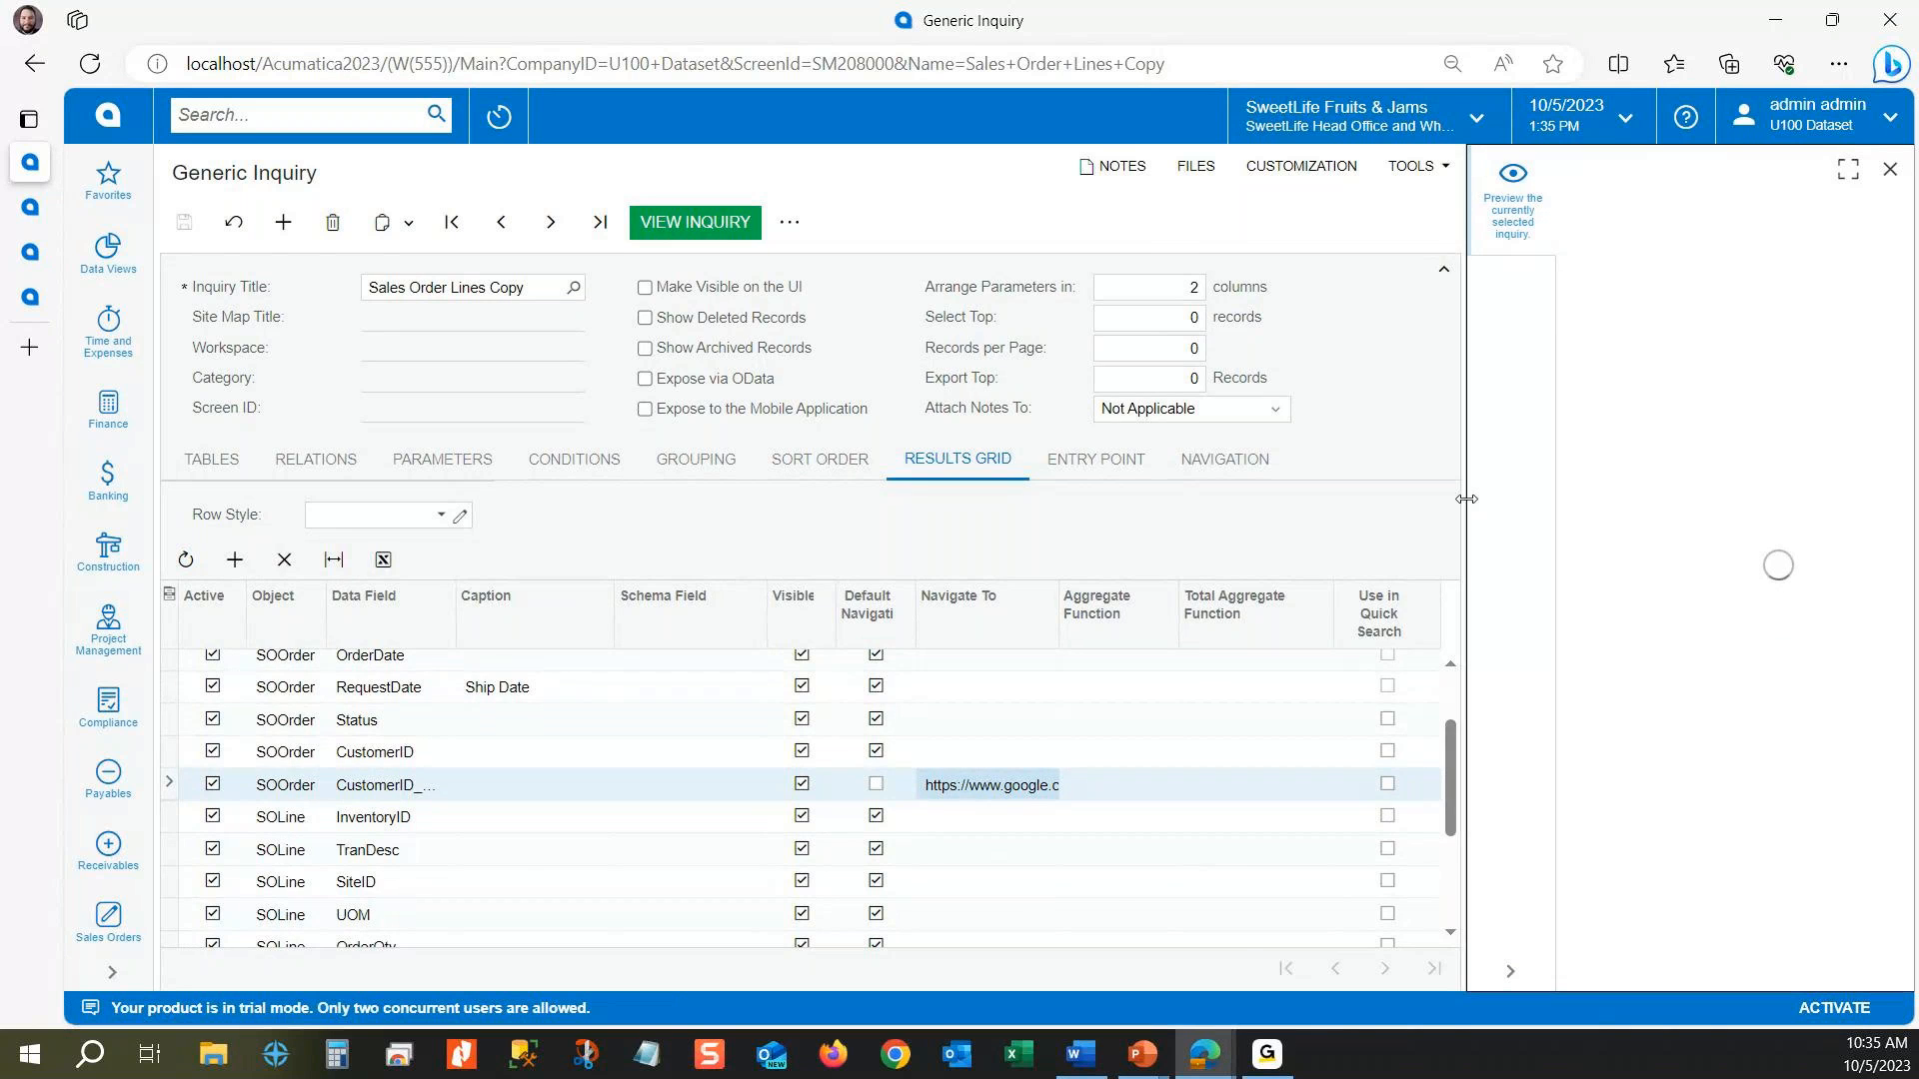
left_click_drag(1467, 499, 1142, 498)
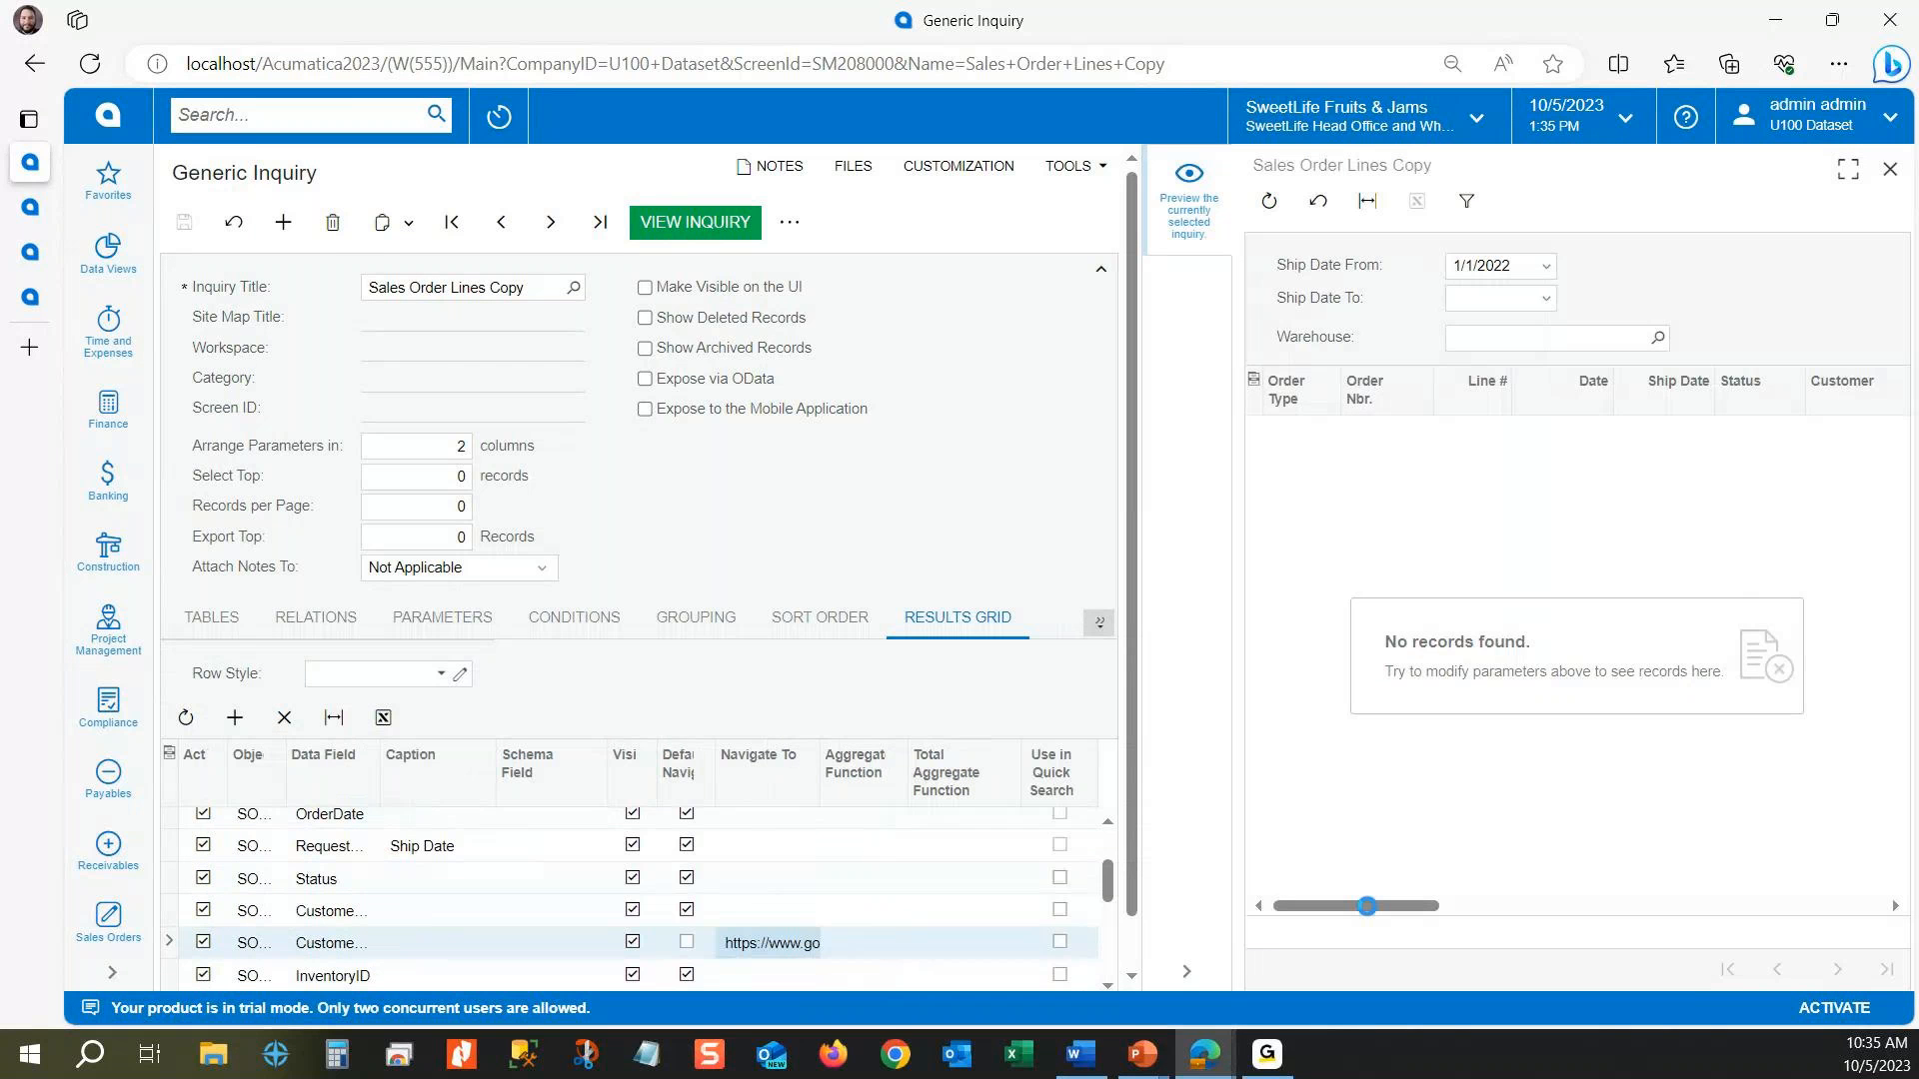
left_click_drag(1366, 906, 1529, 918)
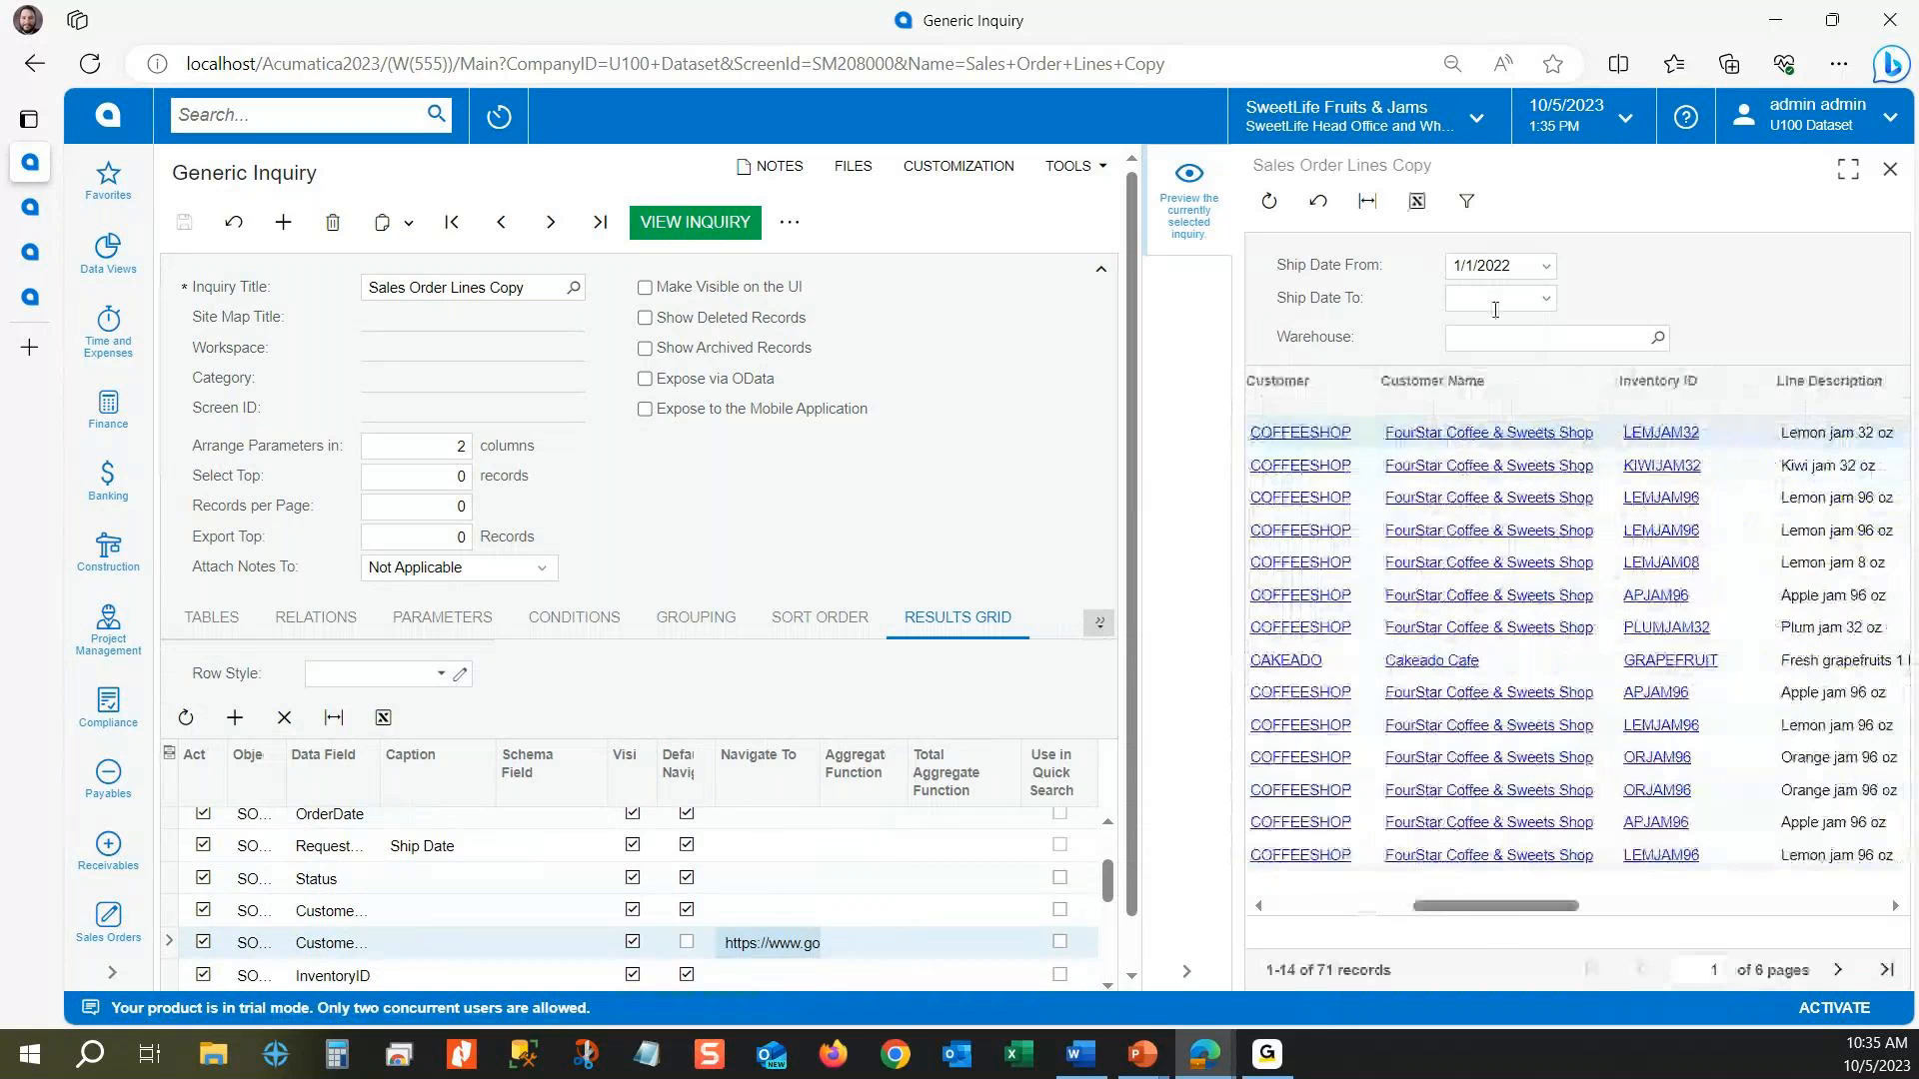
left_click(1426, 657)
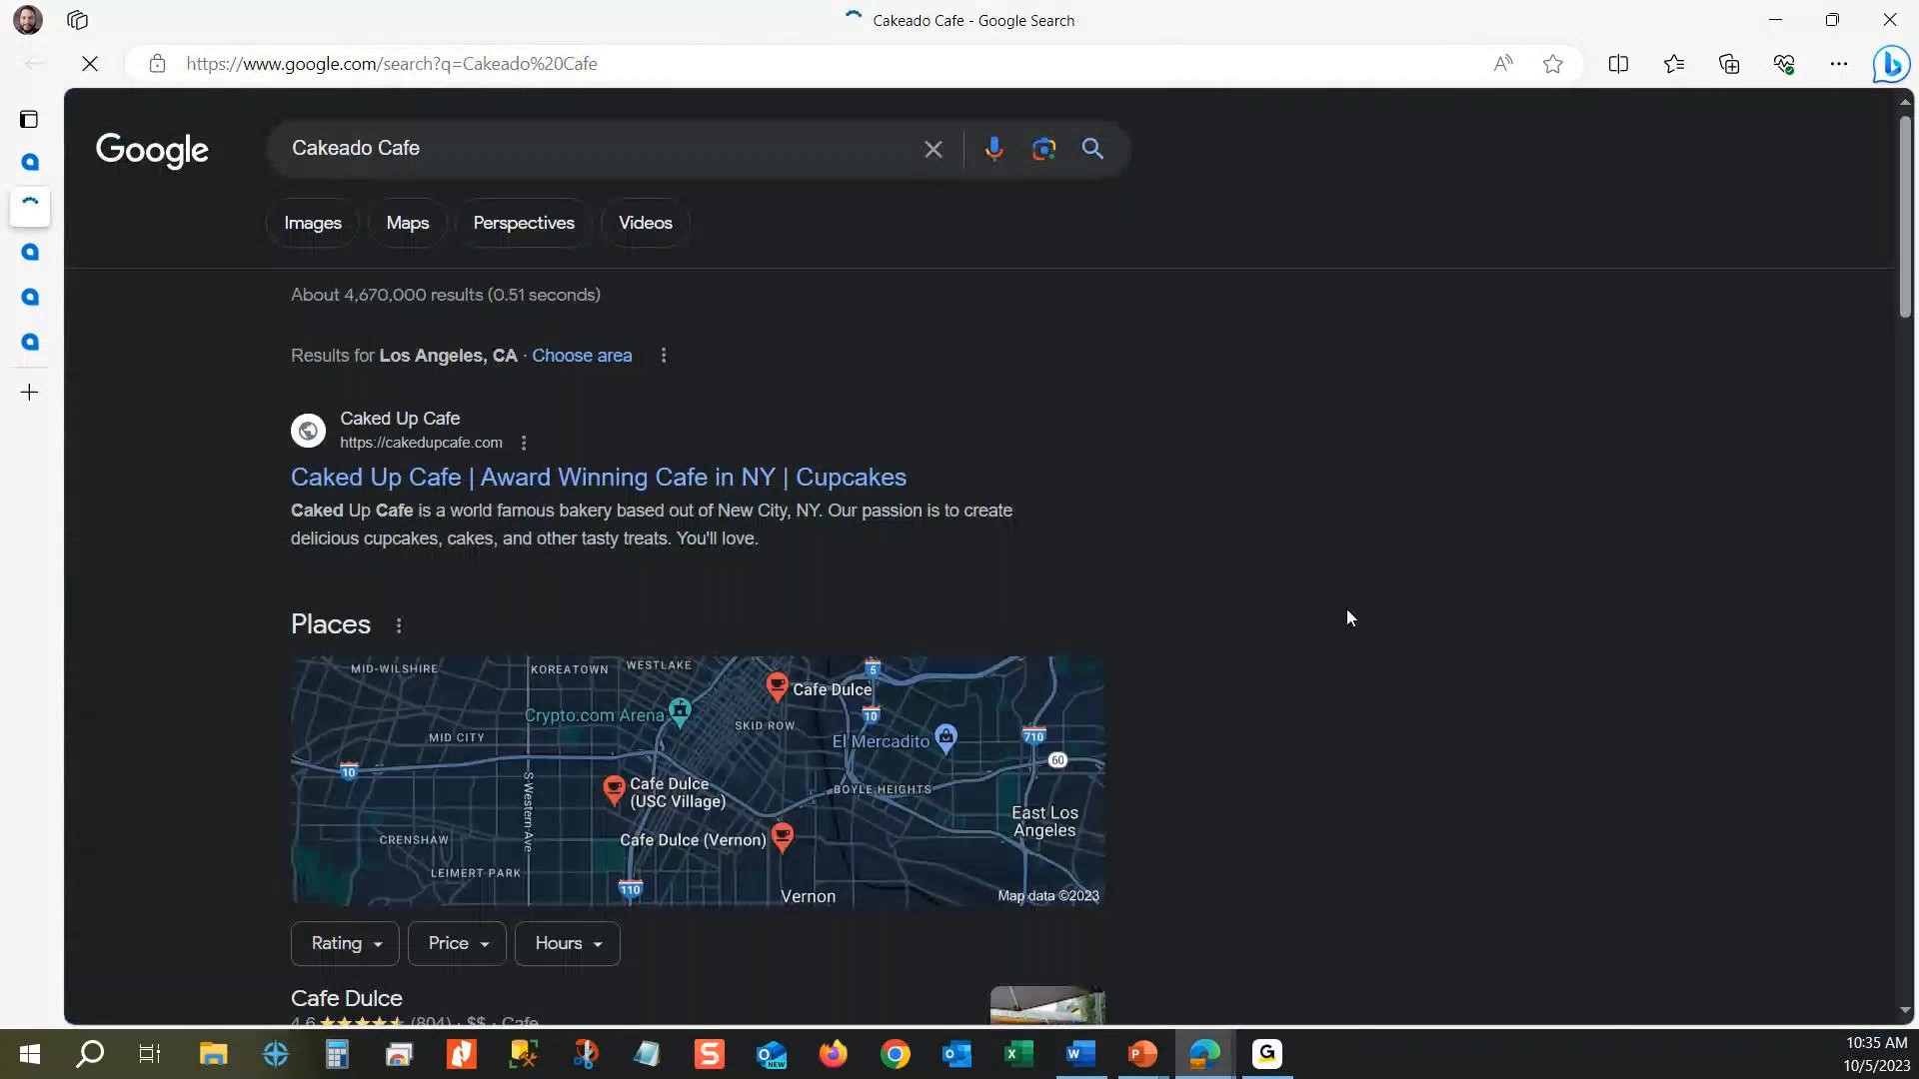
mouse_move(28, 178)
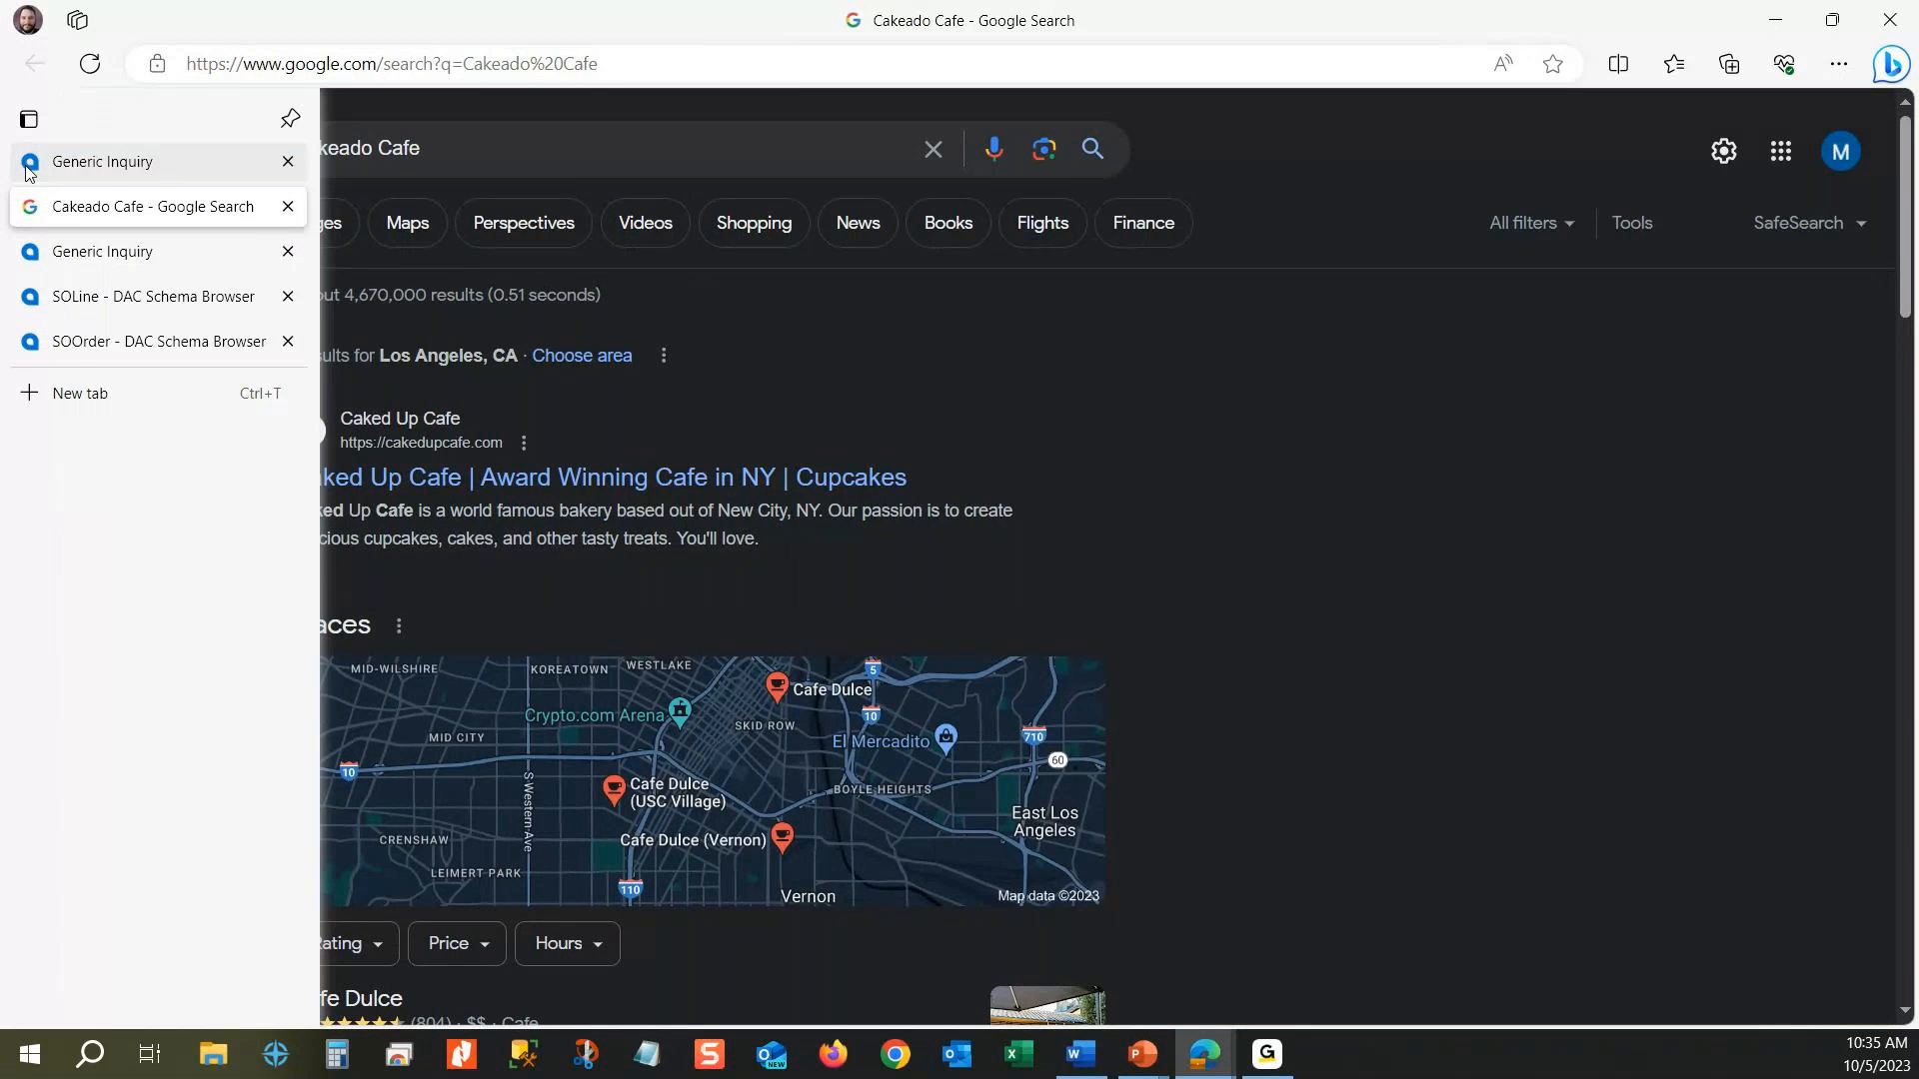
left_click(30, 170)
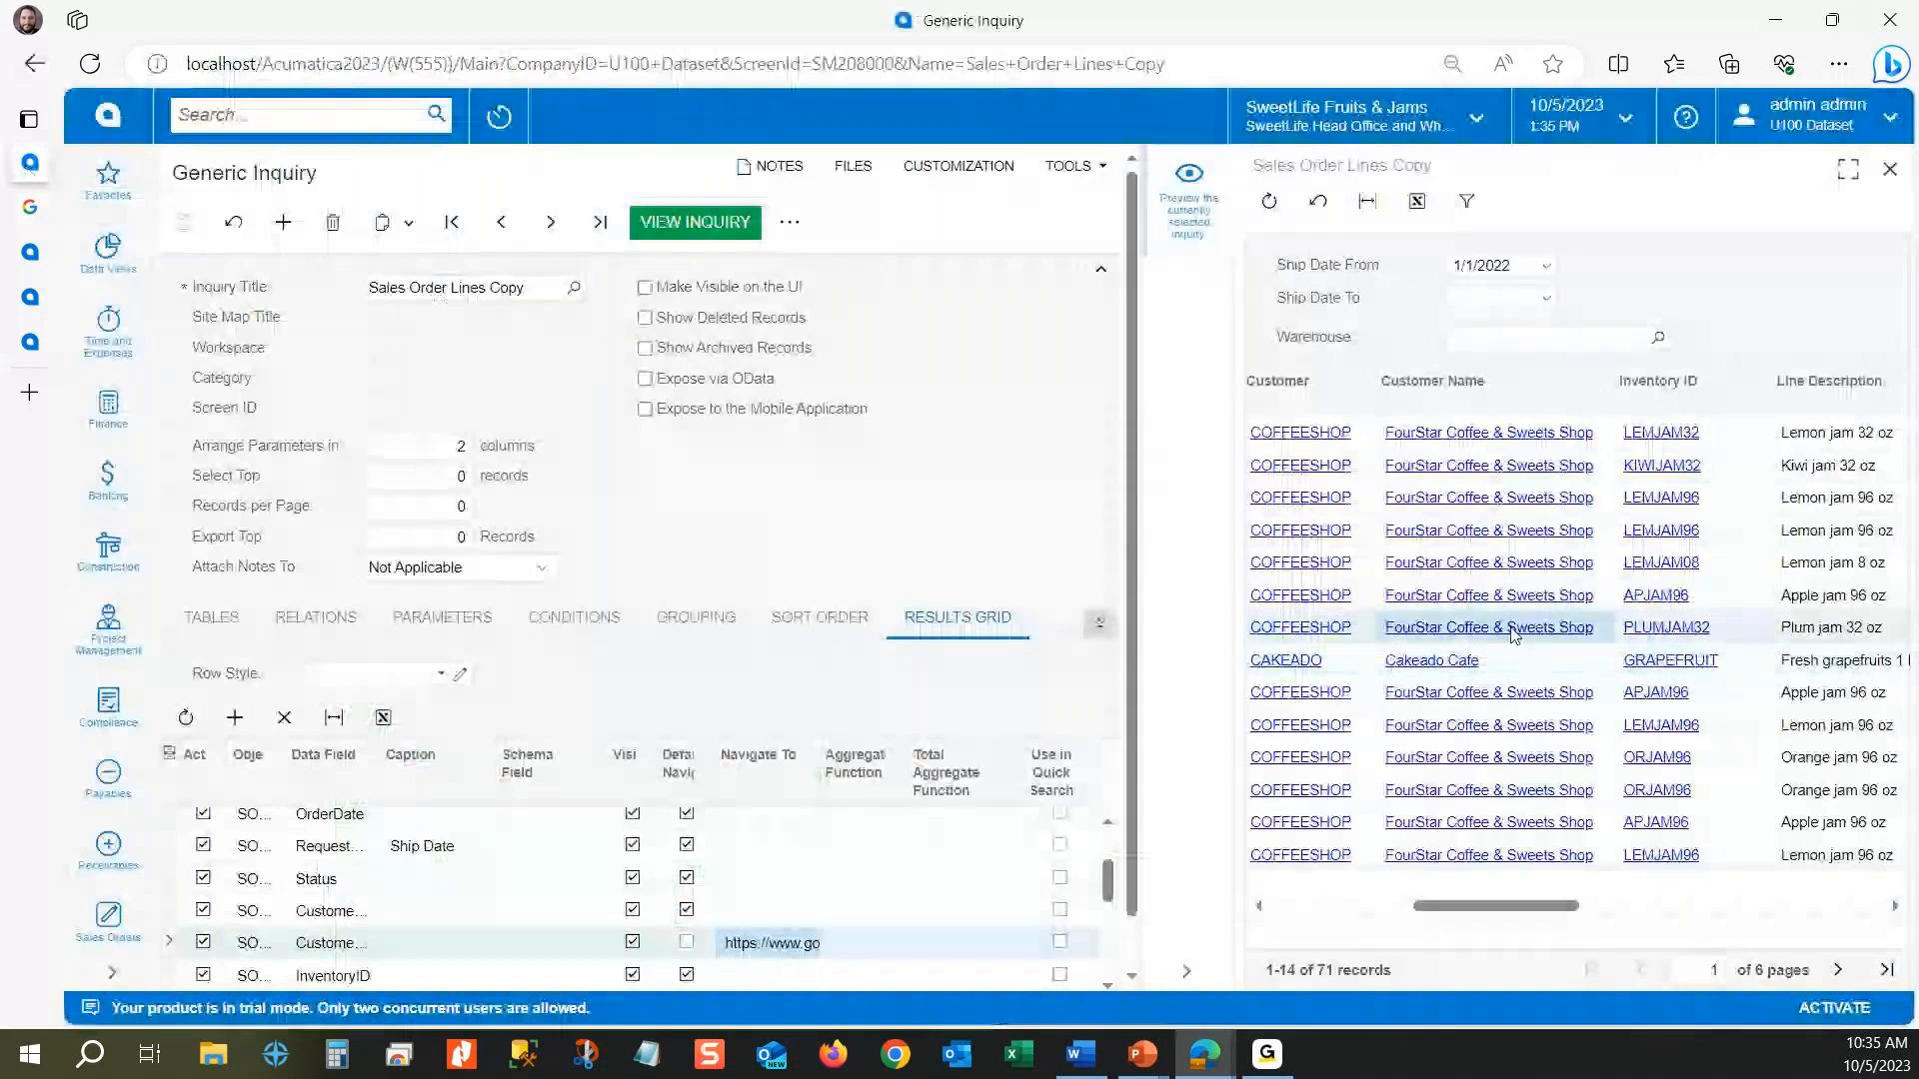
left_click(1512, 629)
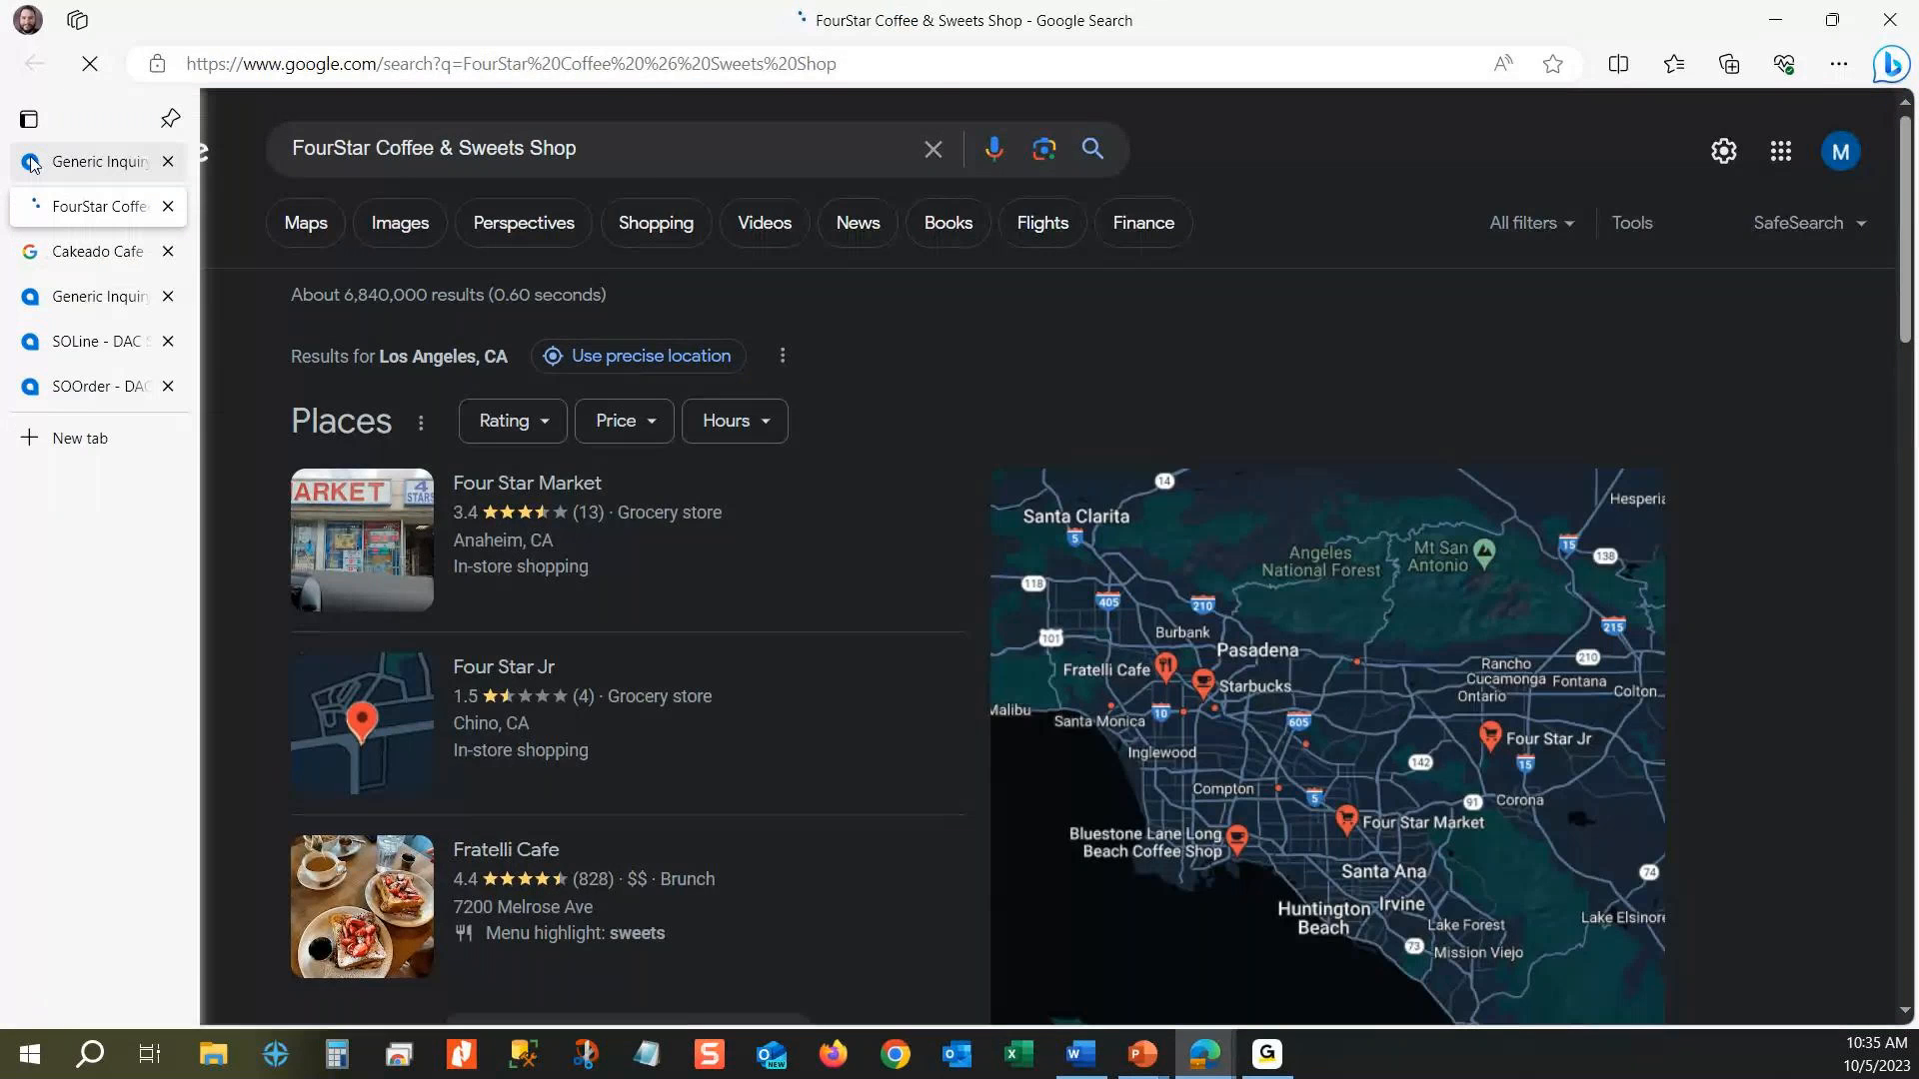
left_click(31, 163)
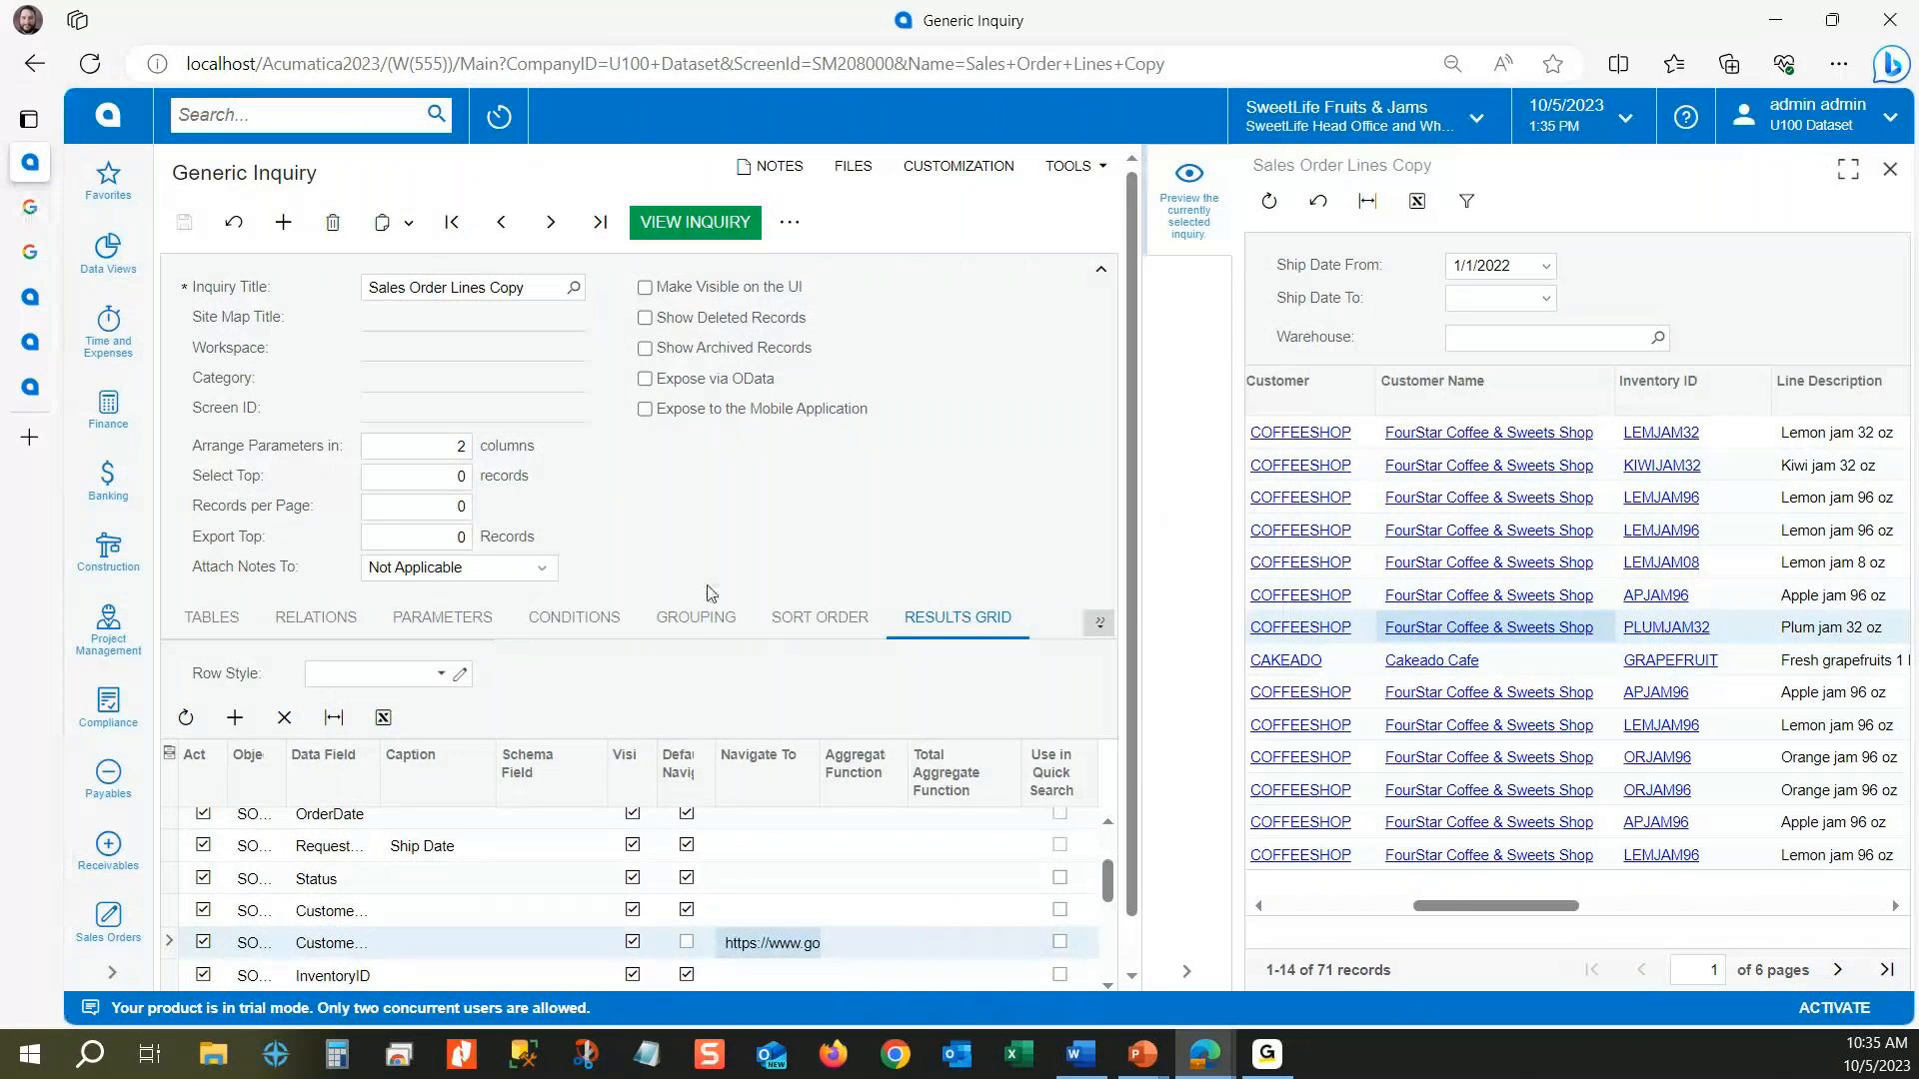
Step: Examine the window mode options of the Google search navigation target without changing it, and view the preview's first columns
left_click(1103, 627)
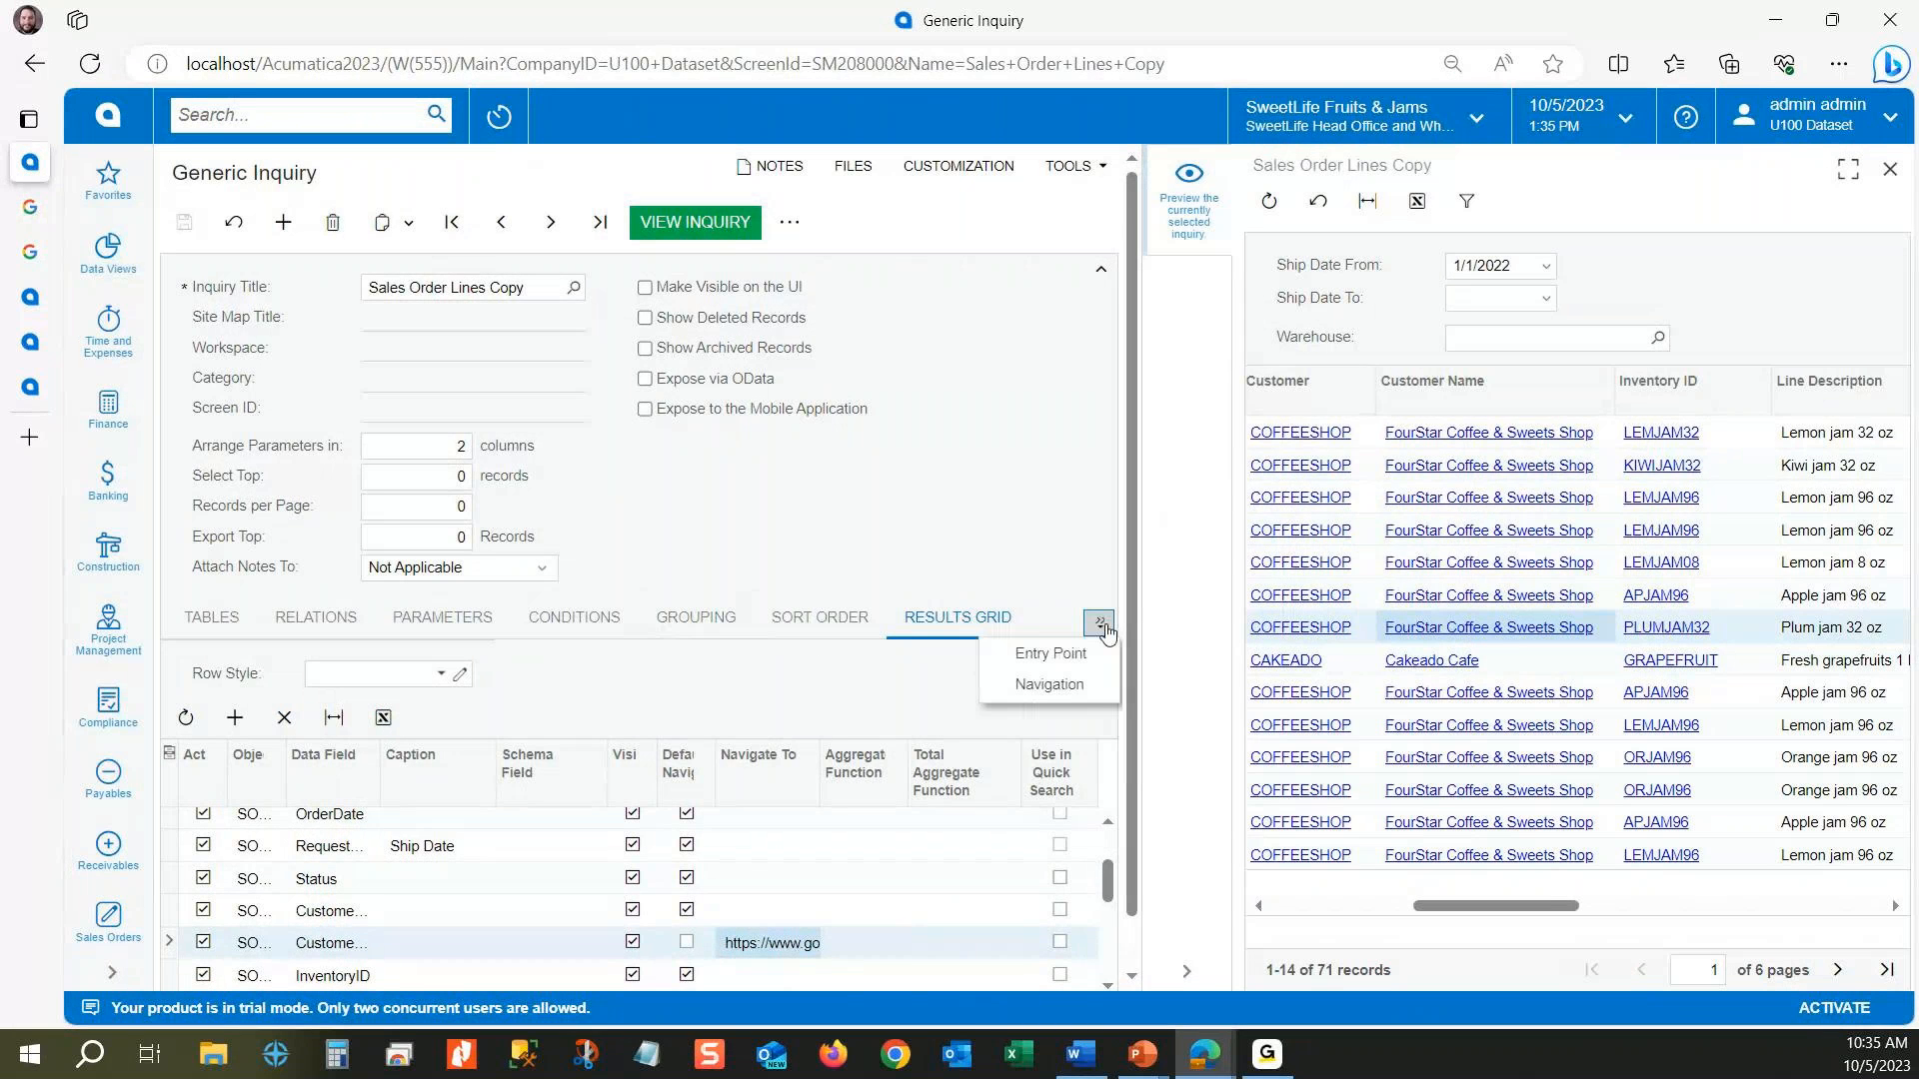
left_click(1061, 686)
left_click_drag(484, 810, 495, 810)
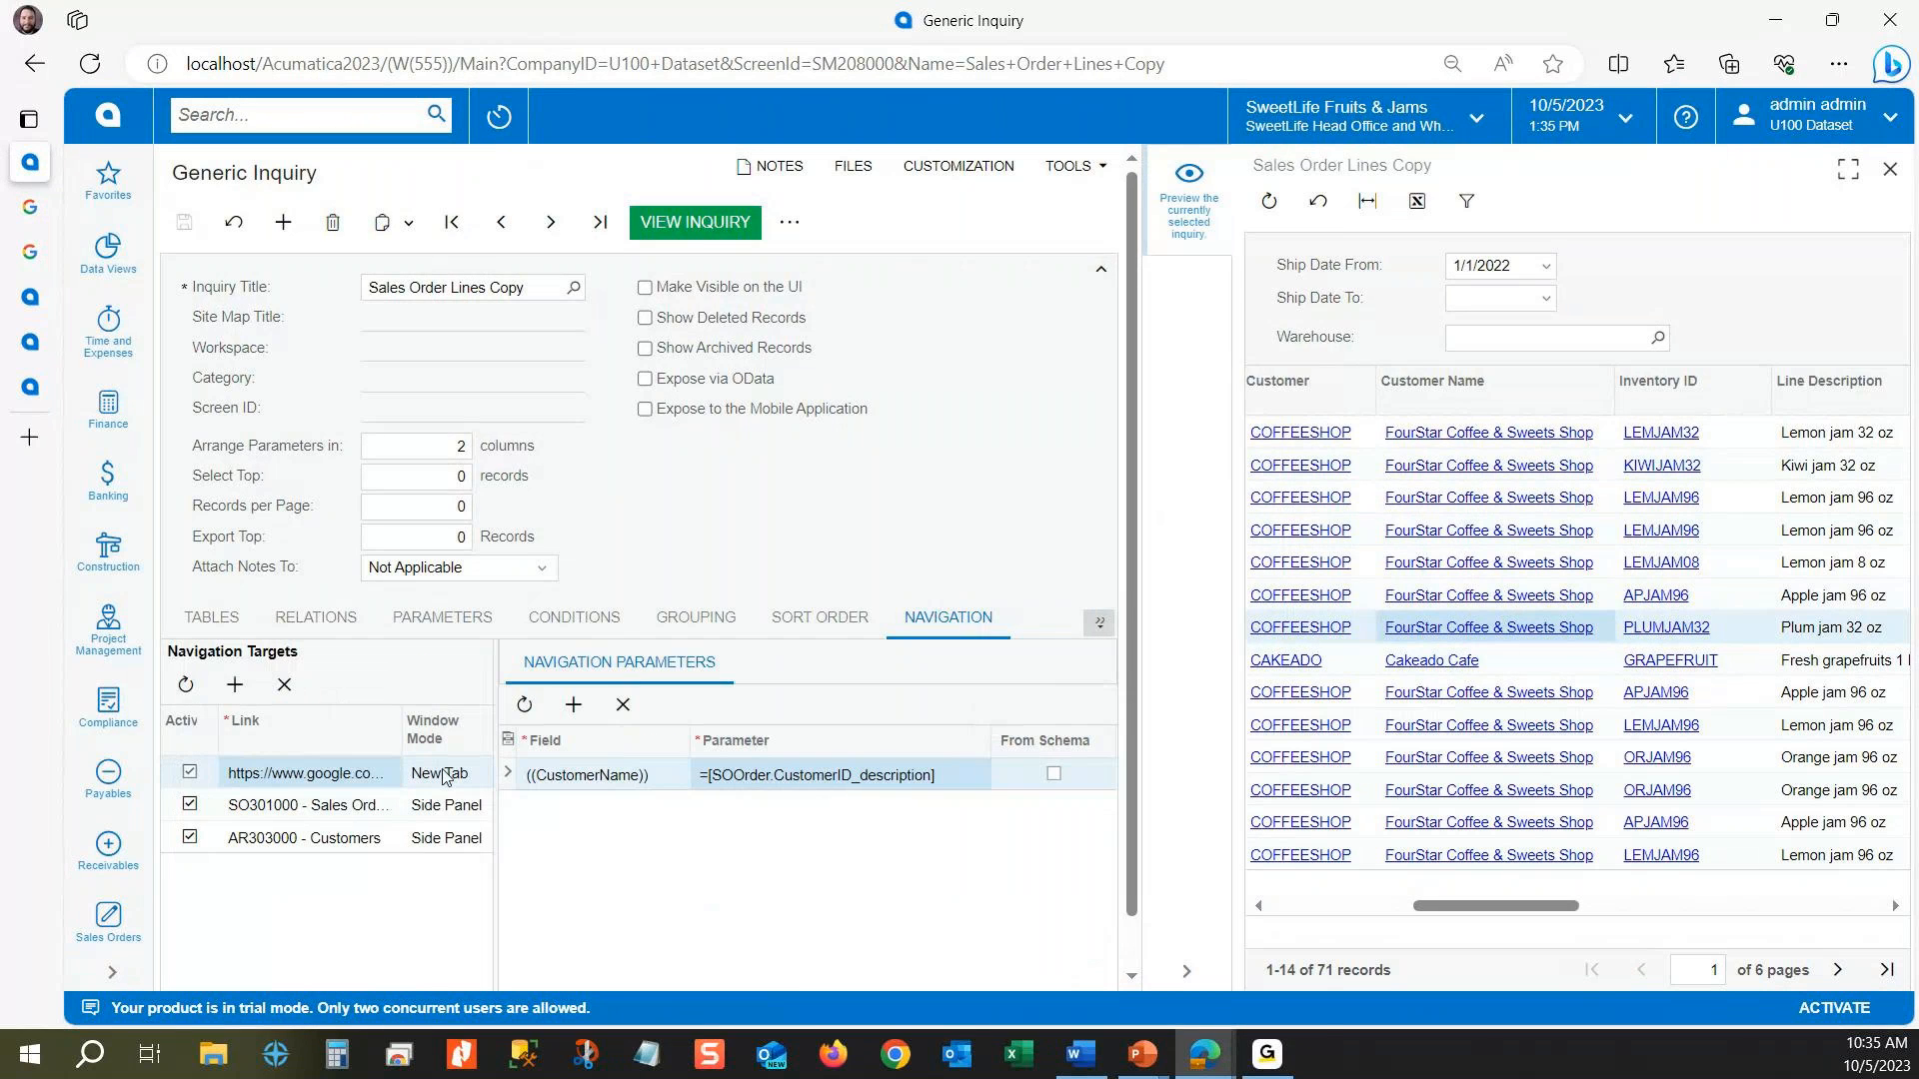
left_click(443, 776)
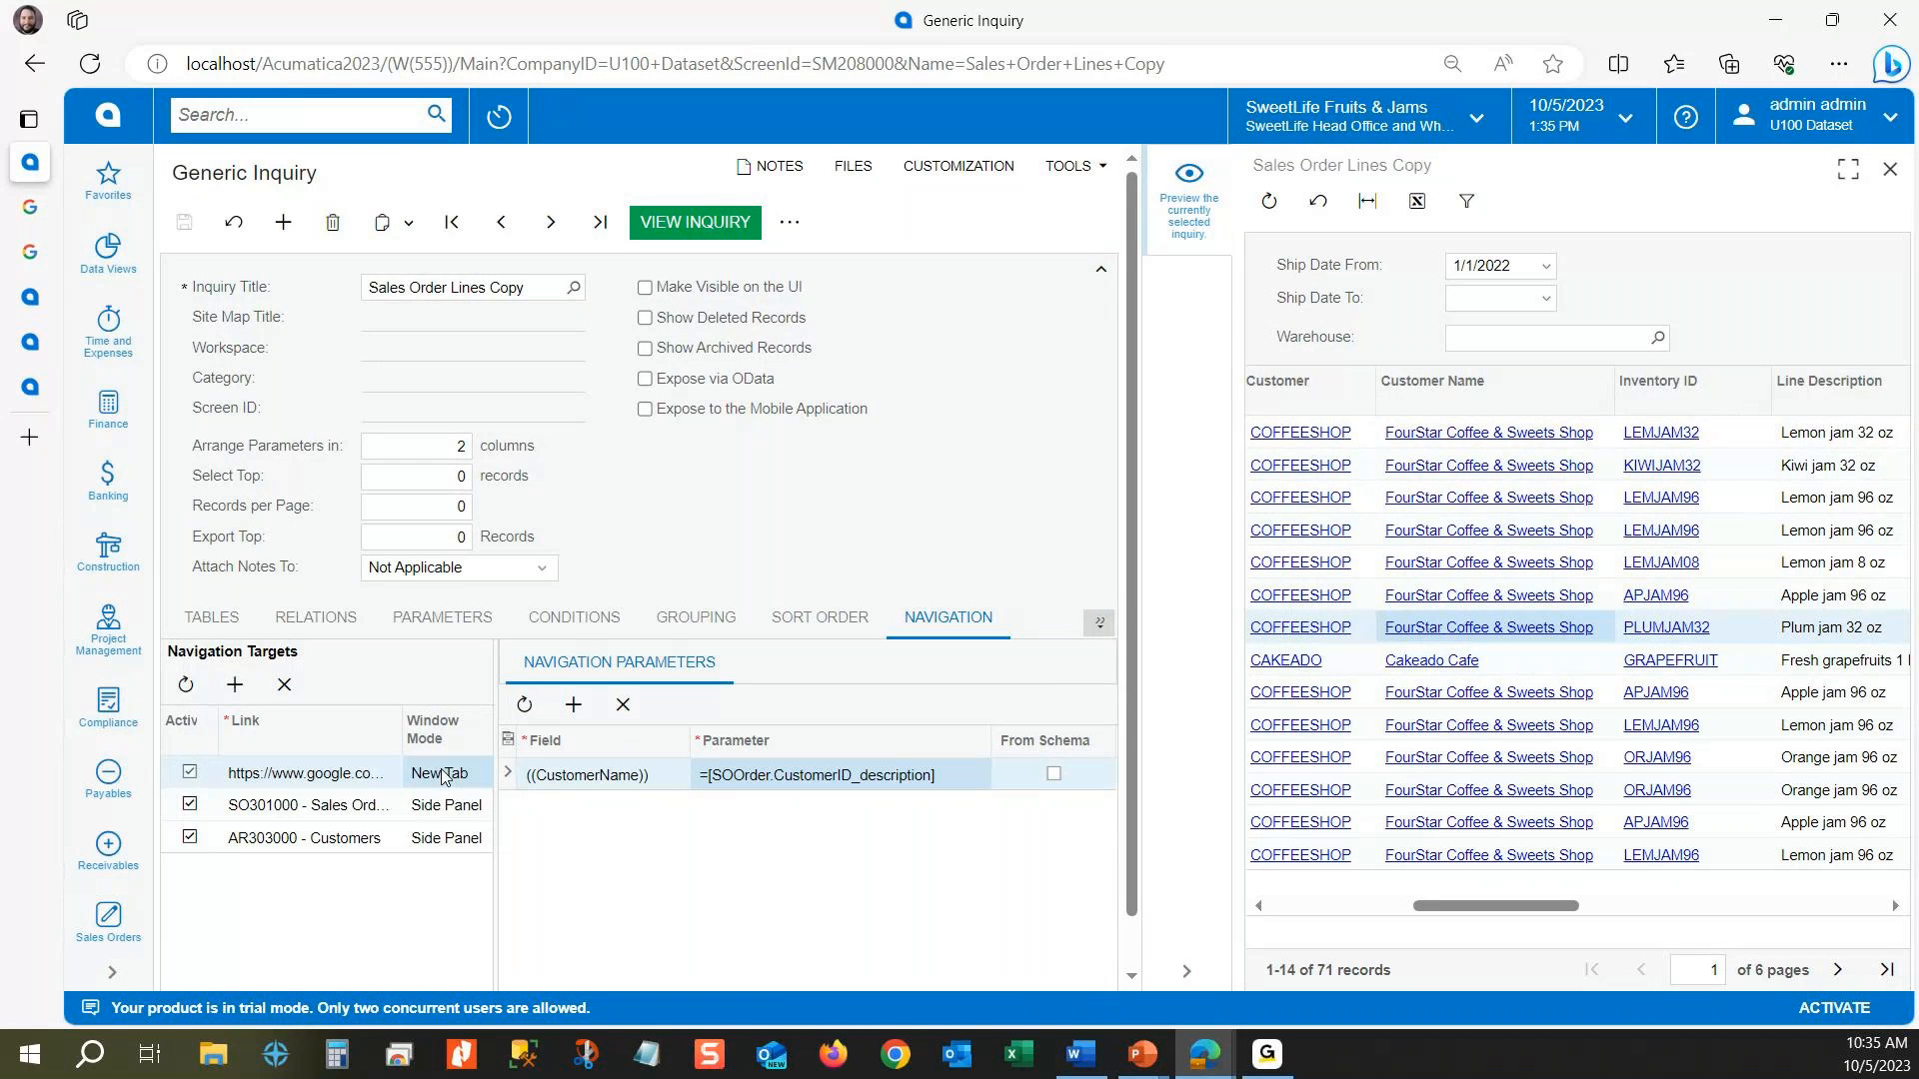
left_click(444, 776)
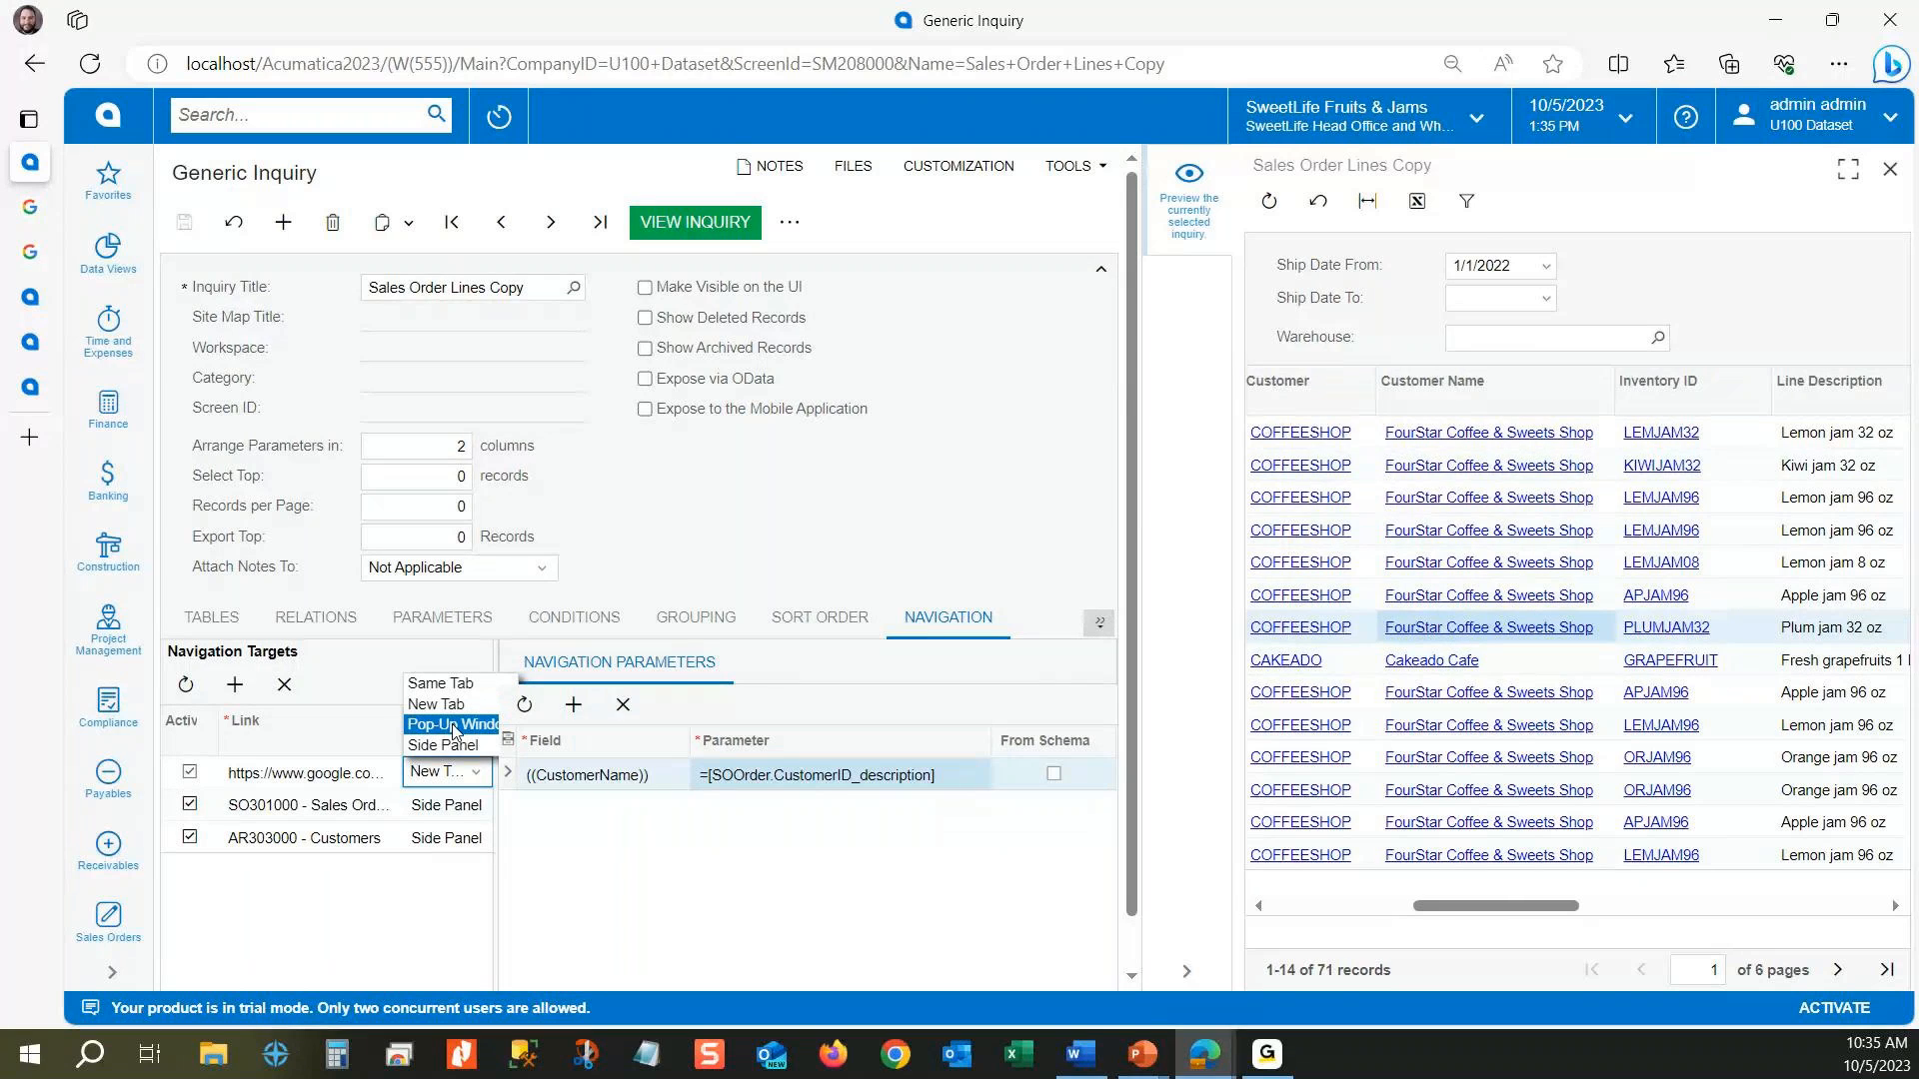
left_click_drag(1455, 907, 1317, 909)
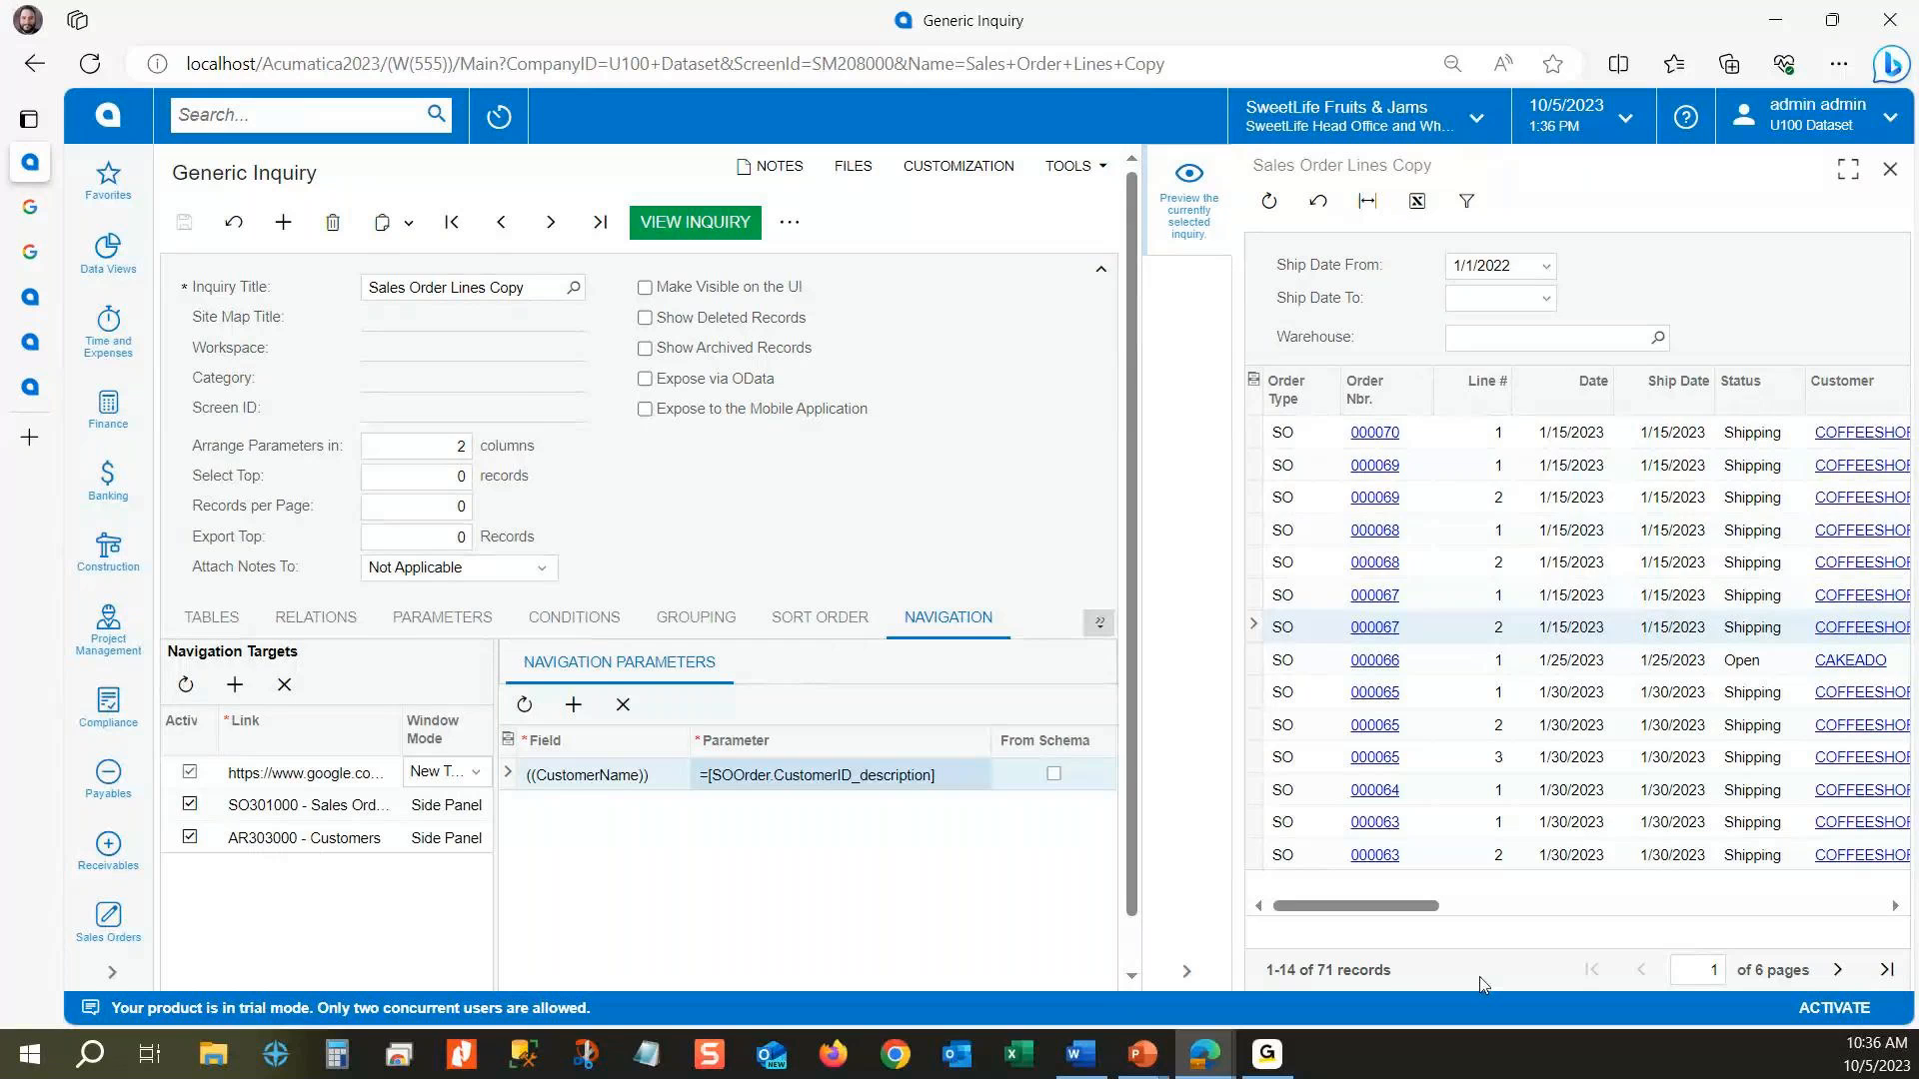
Step: Close the preview, make the inquiry visible on the UI with the site map title Sales Order Lines, and save it
left_click(1186, 970)
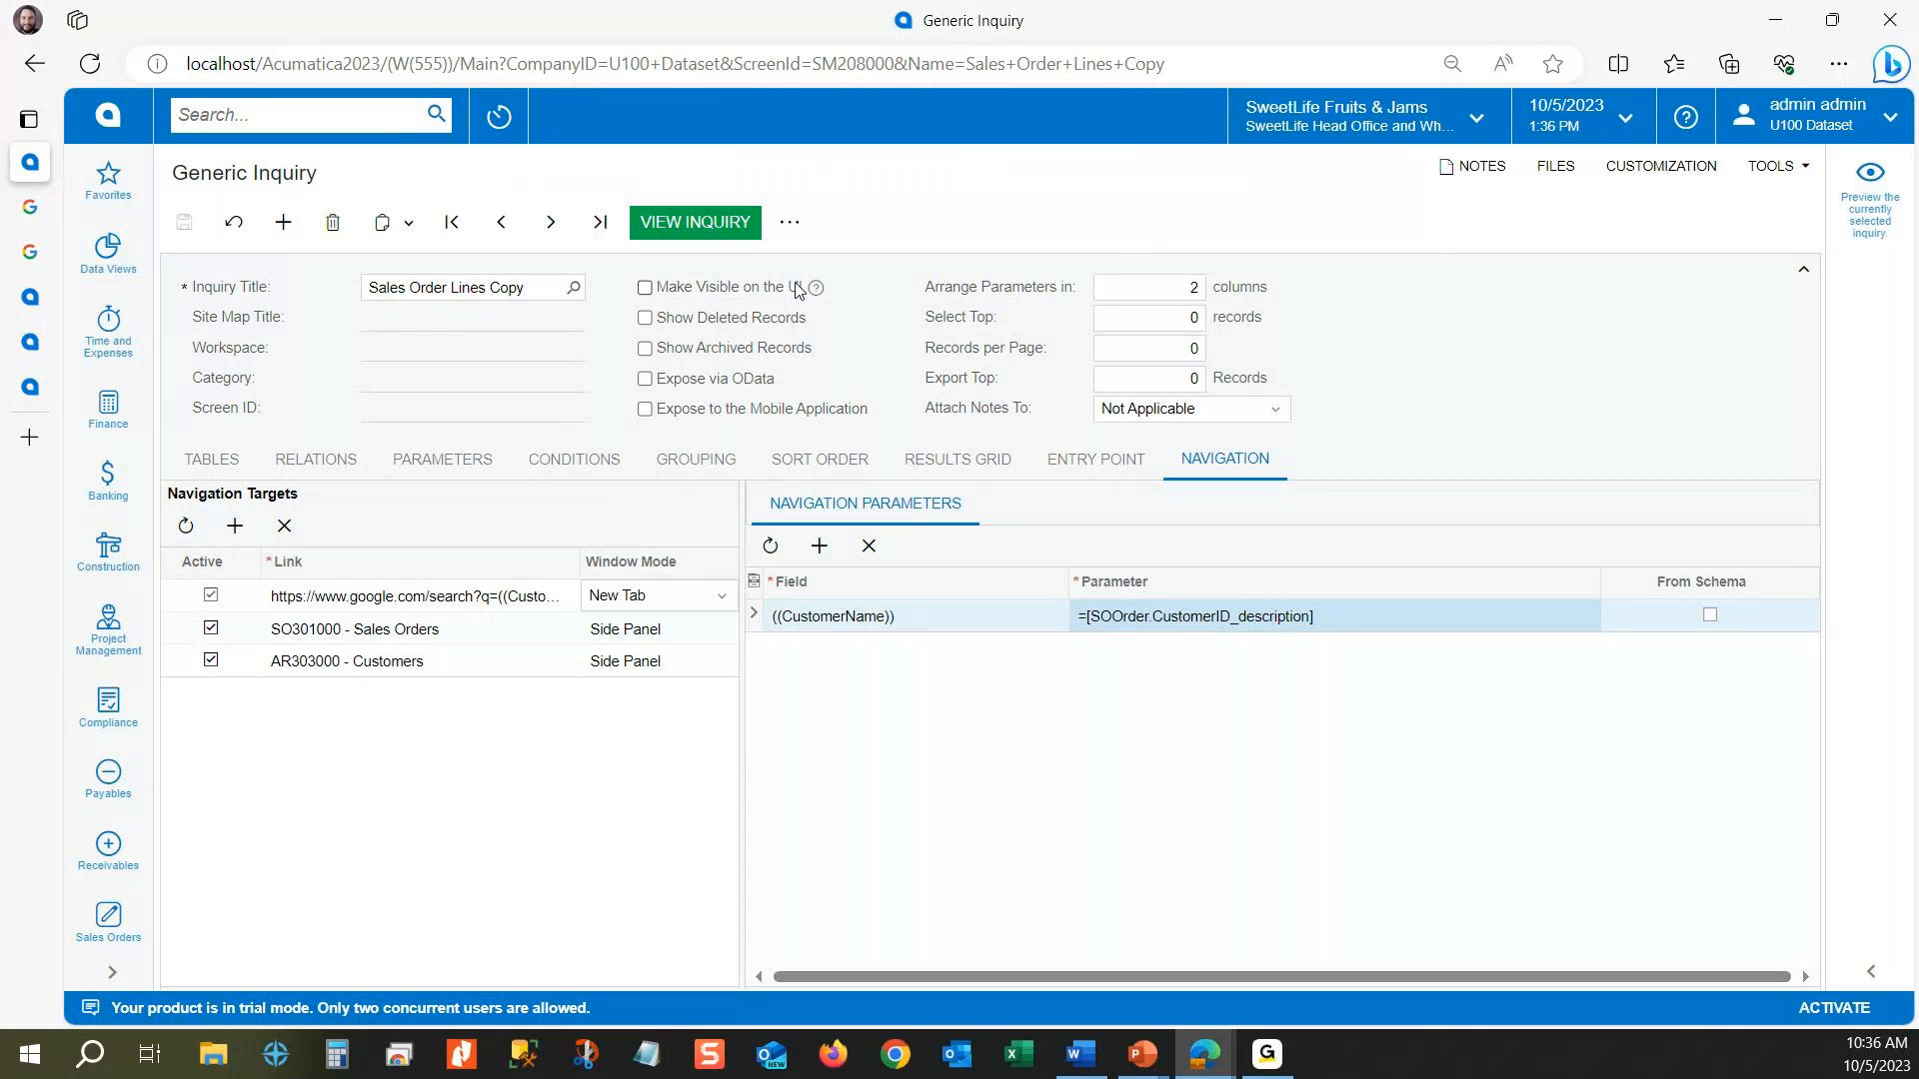
left_click(645, 289)
left_click(556, 319)
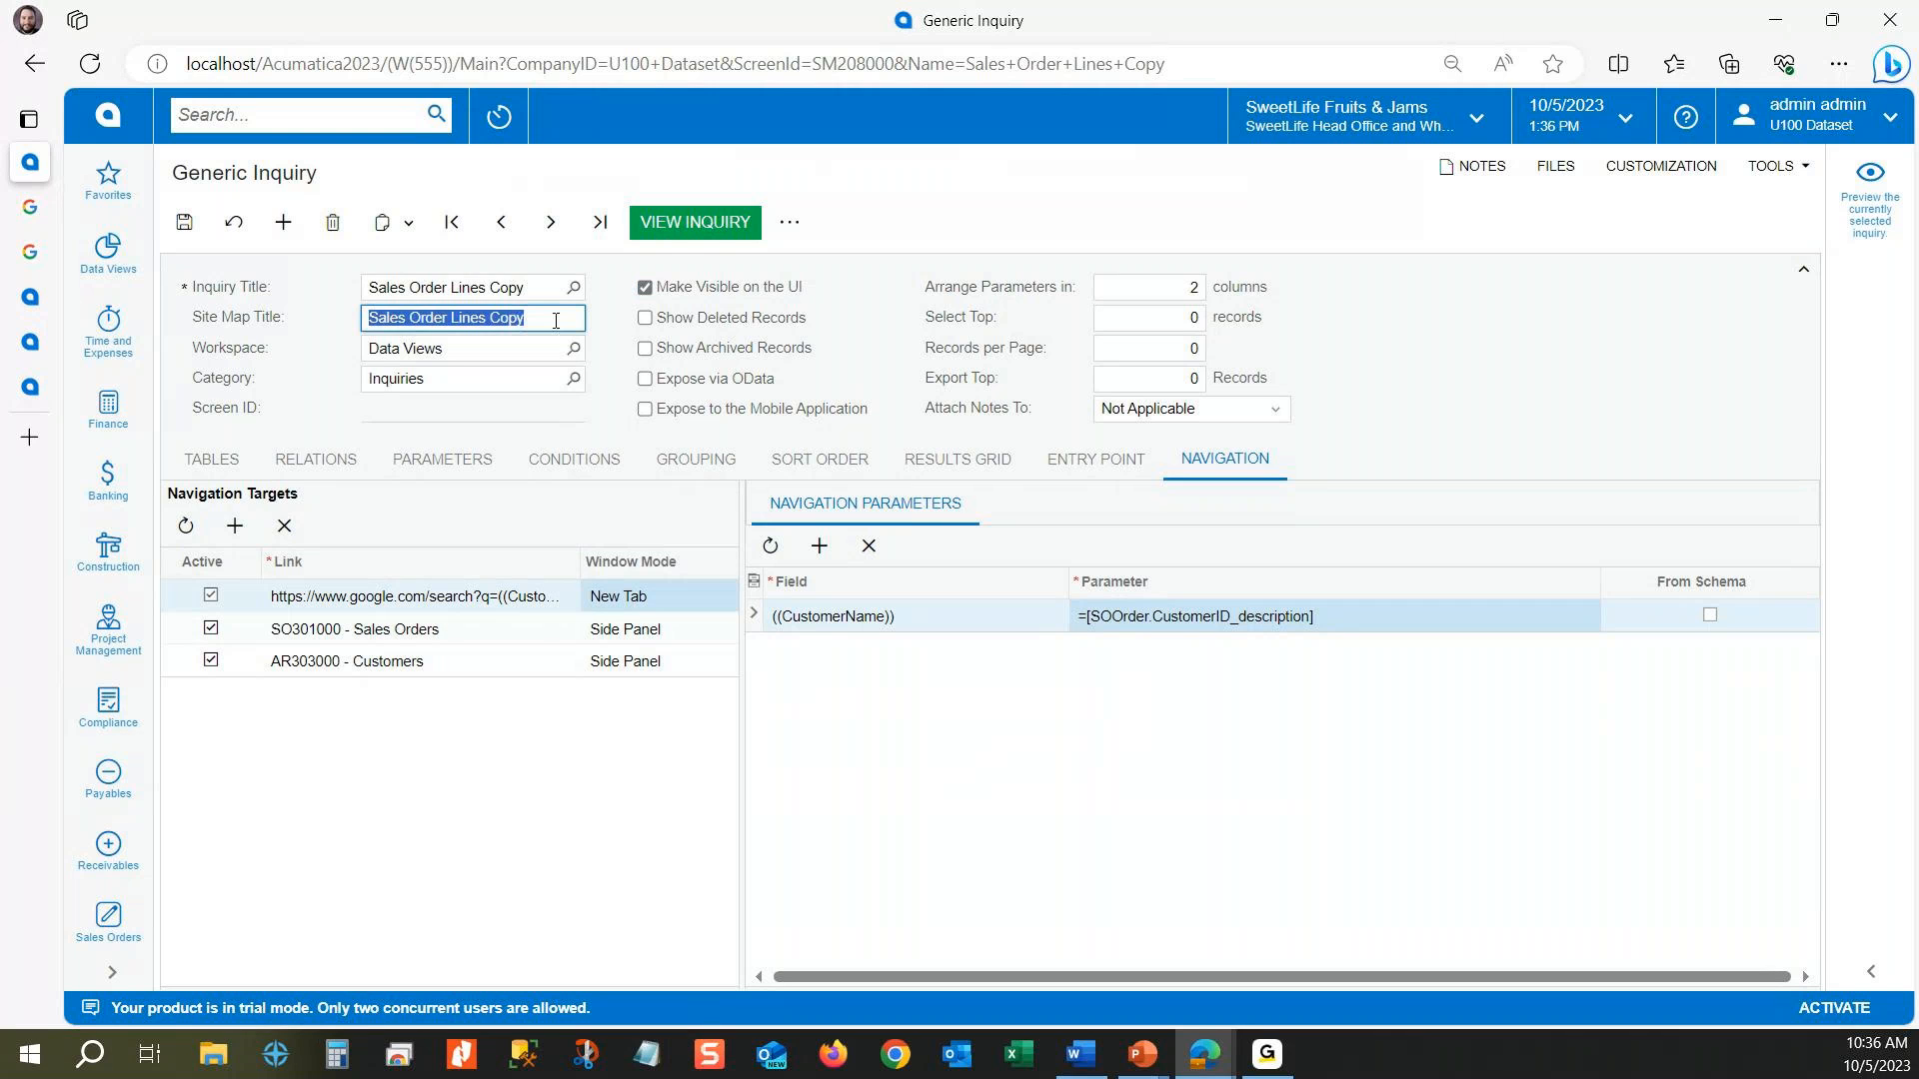
left_click(540, 323)
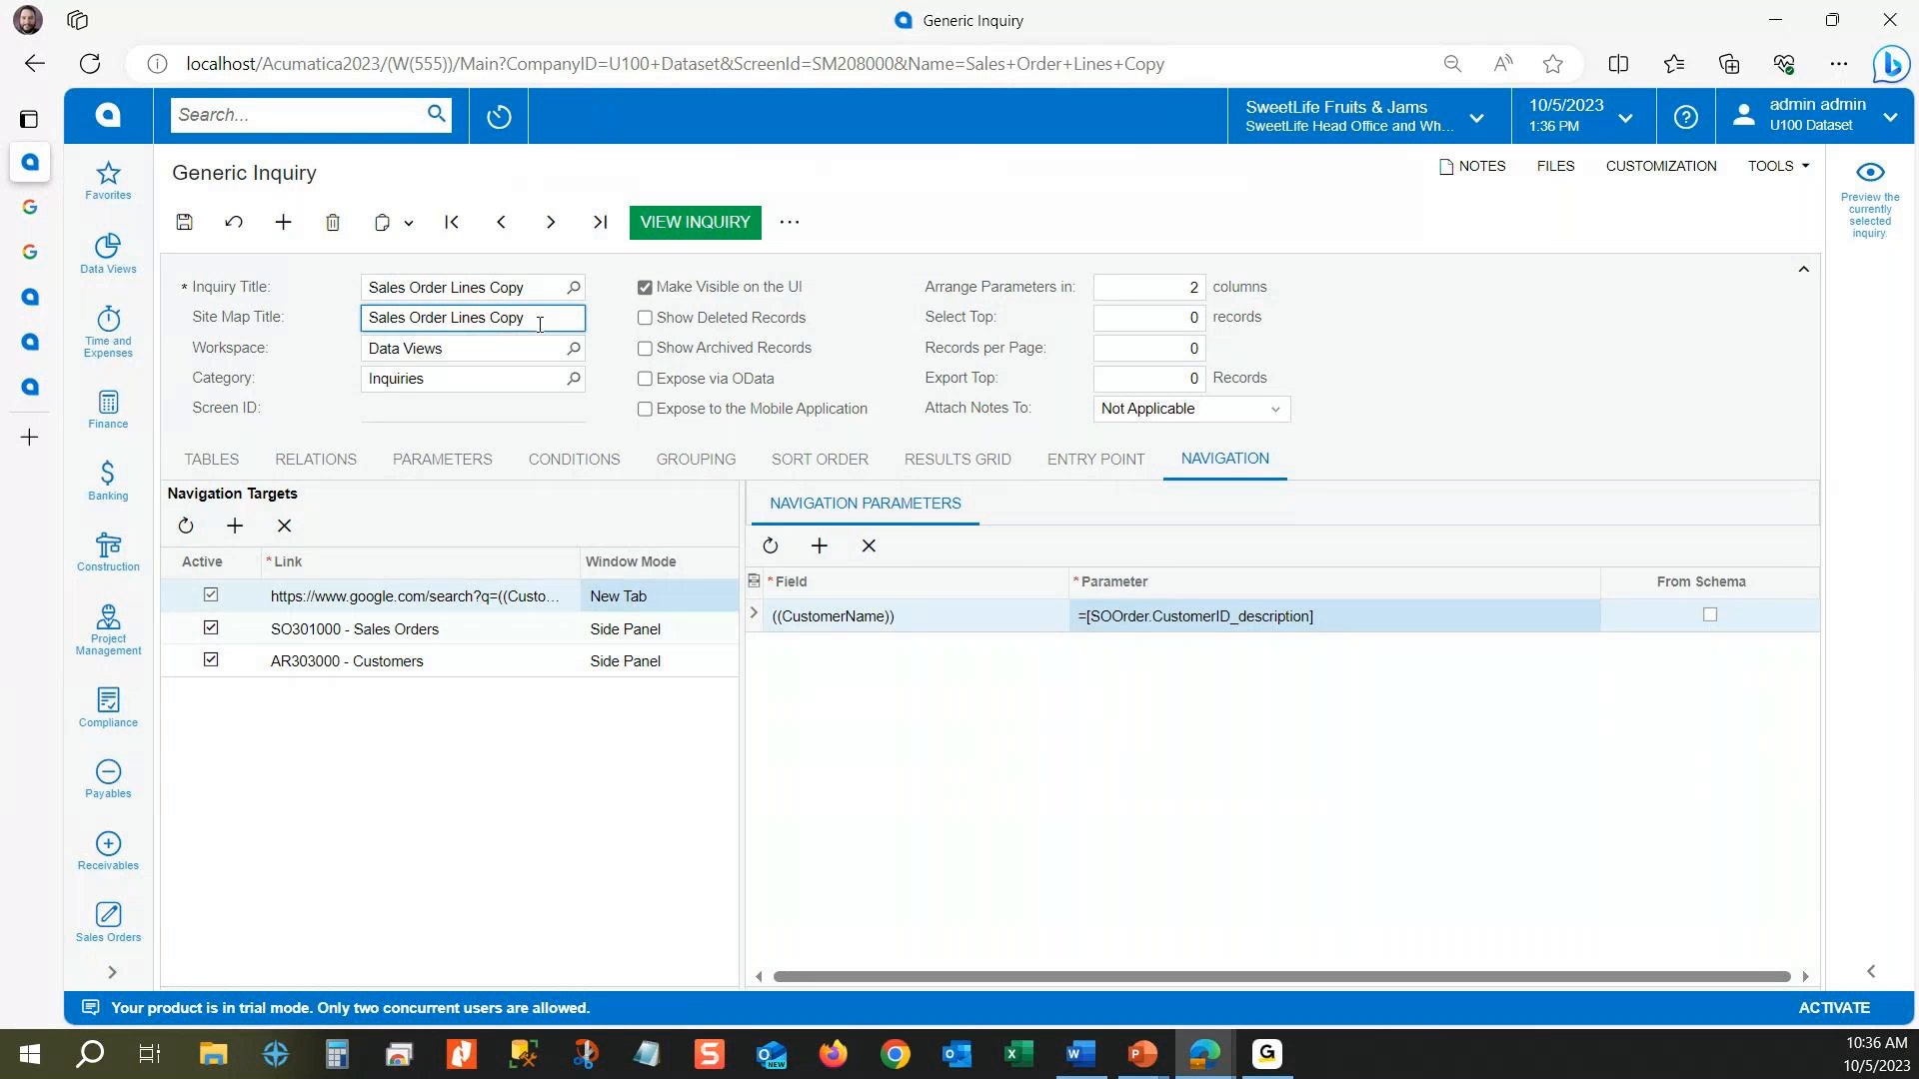
key("BackSpace")
key("BackSpace")
key("BackSpace")
key("BackSpace")
key("BackSpace")
left_click(192, 230)
Step: Find the published Sales Order Lines inquiry among the Data Views inquiries and open it in a new browser tab
left_click(112, 245)
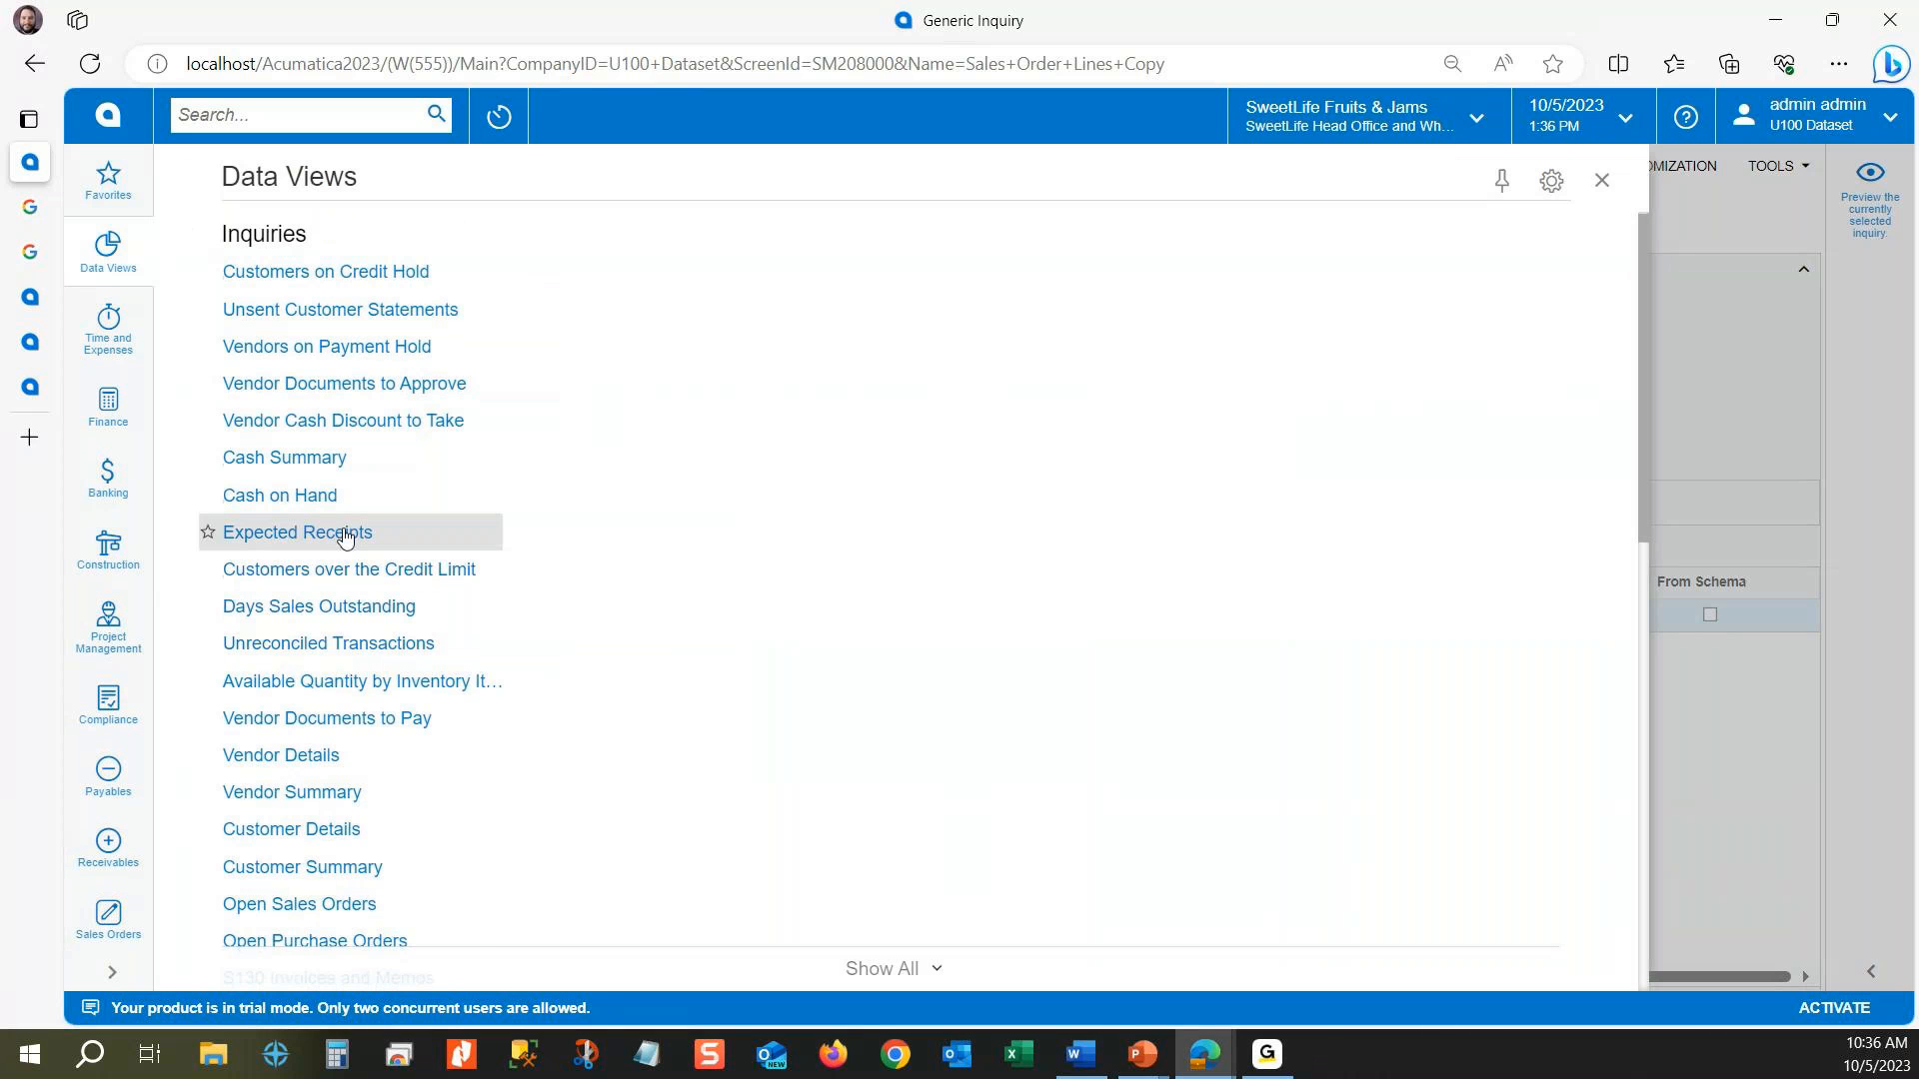
scroll(344, 537, "down", 10)
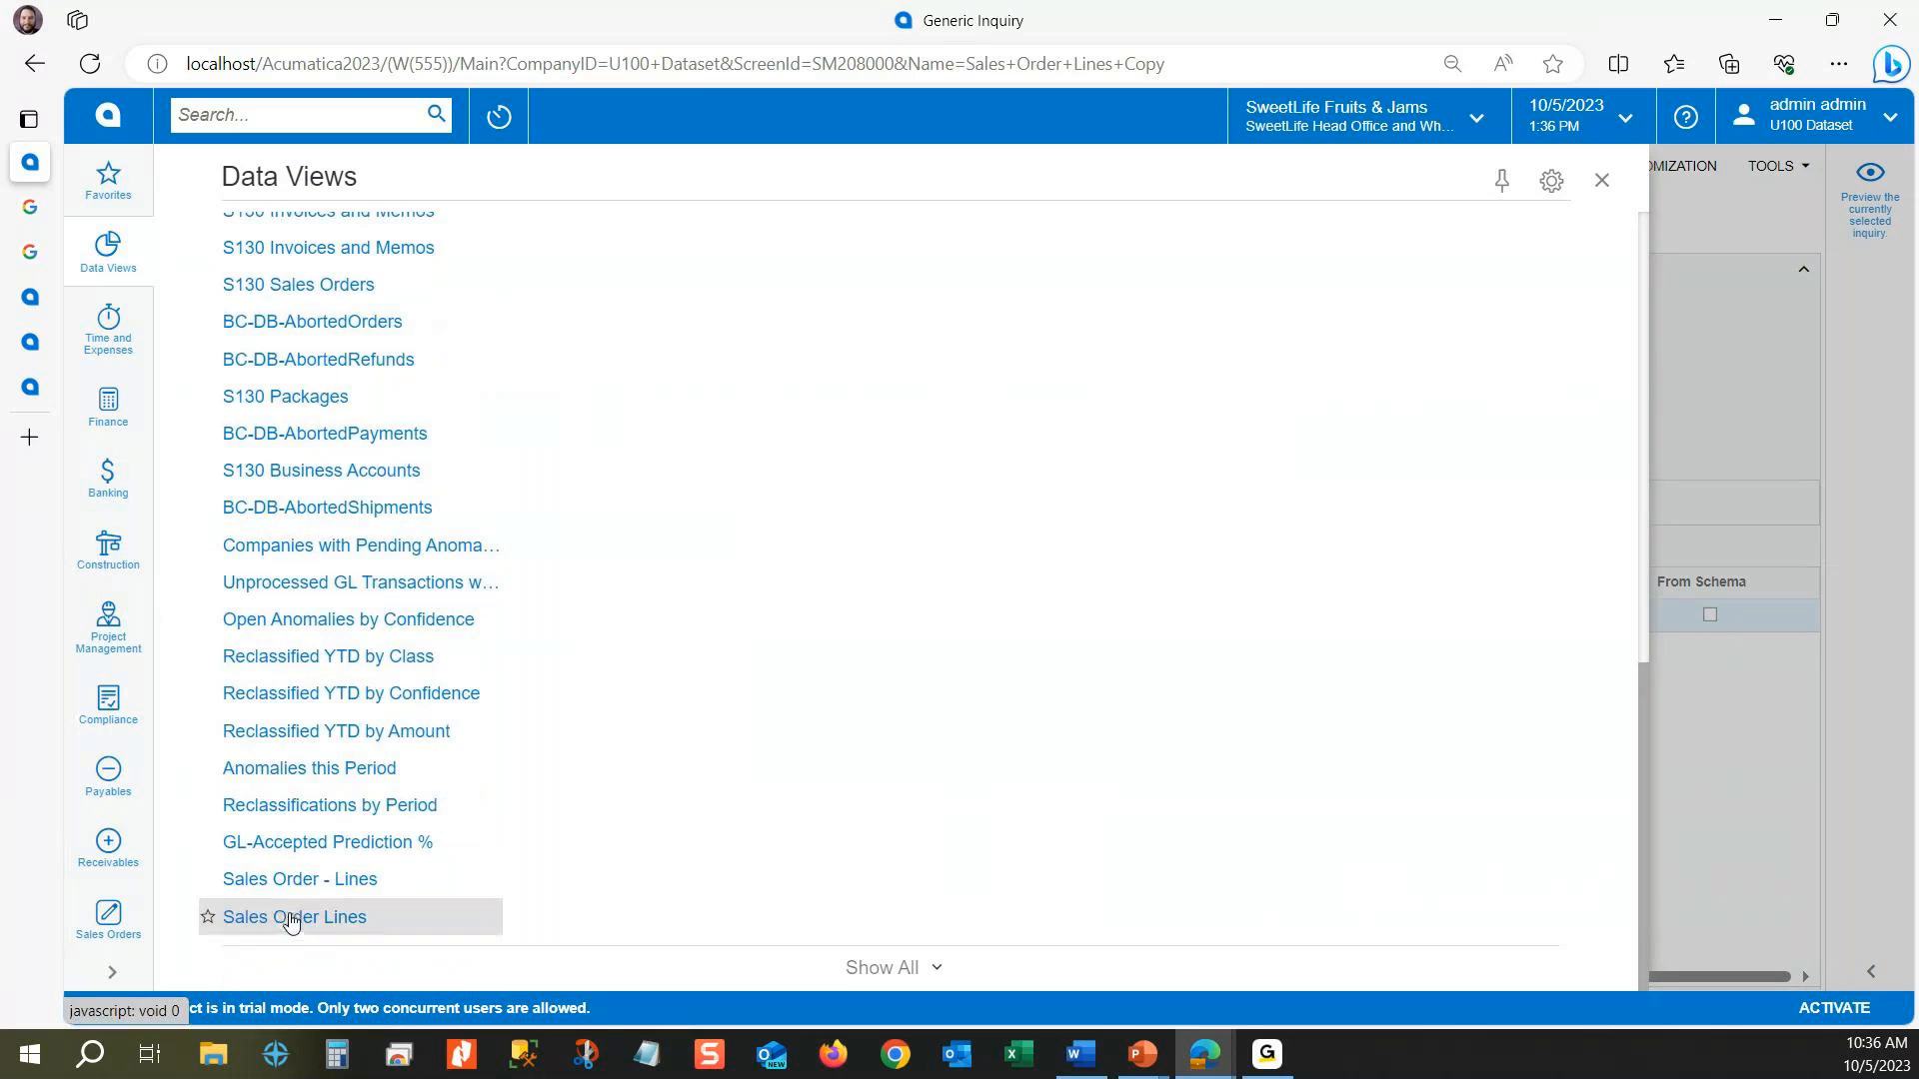
left_click(1755, 490)
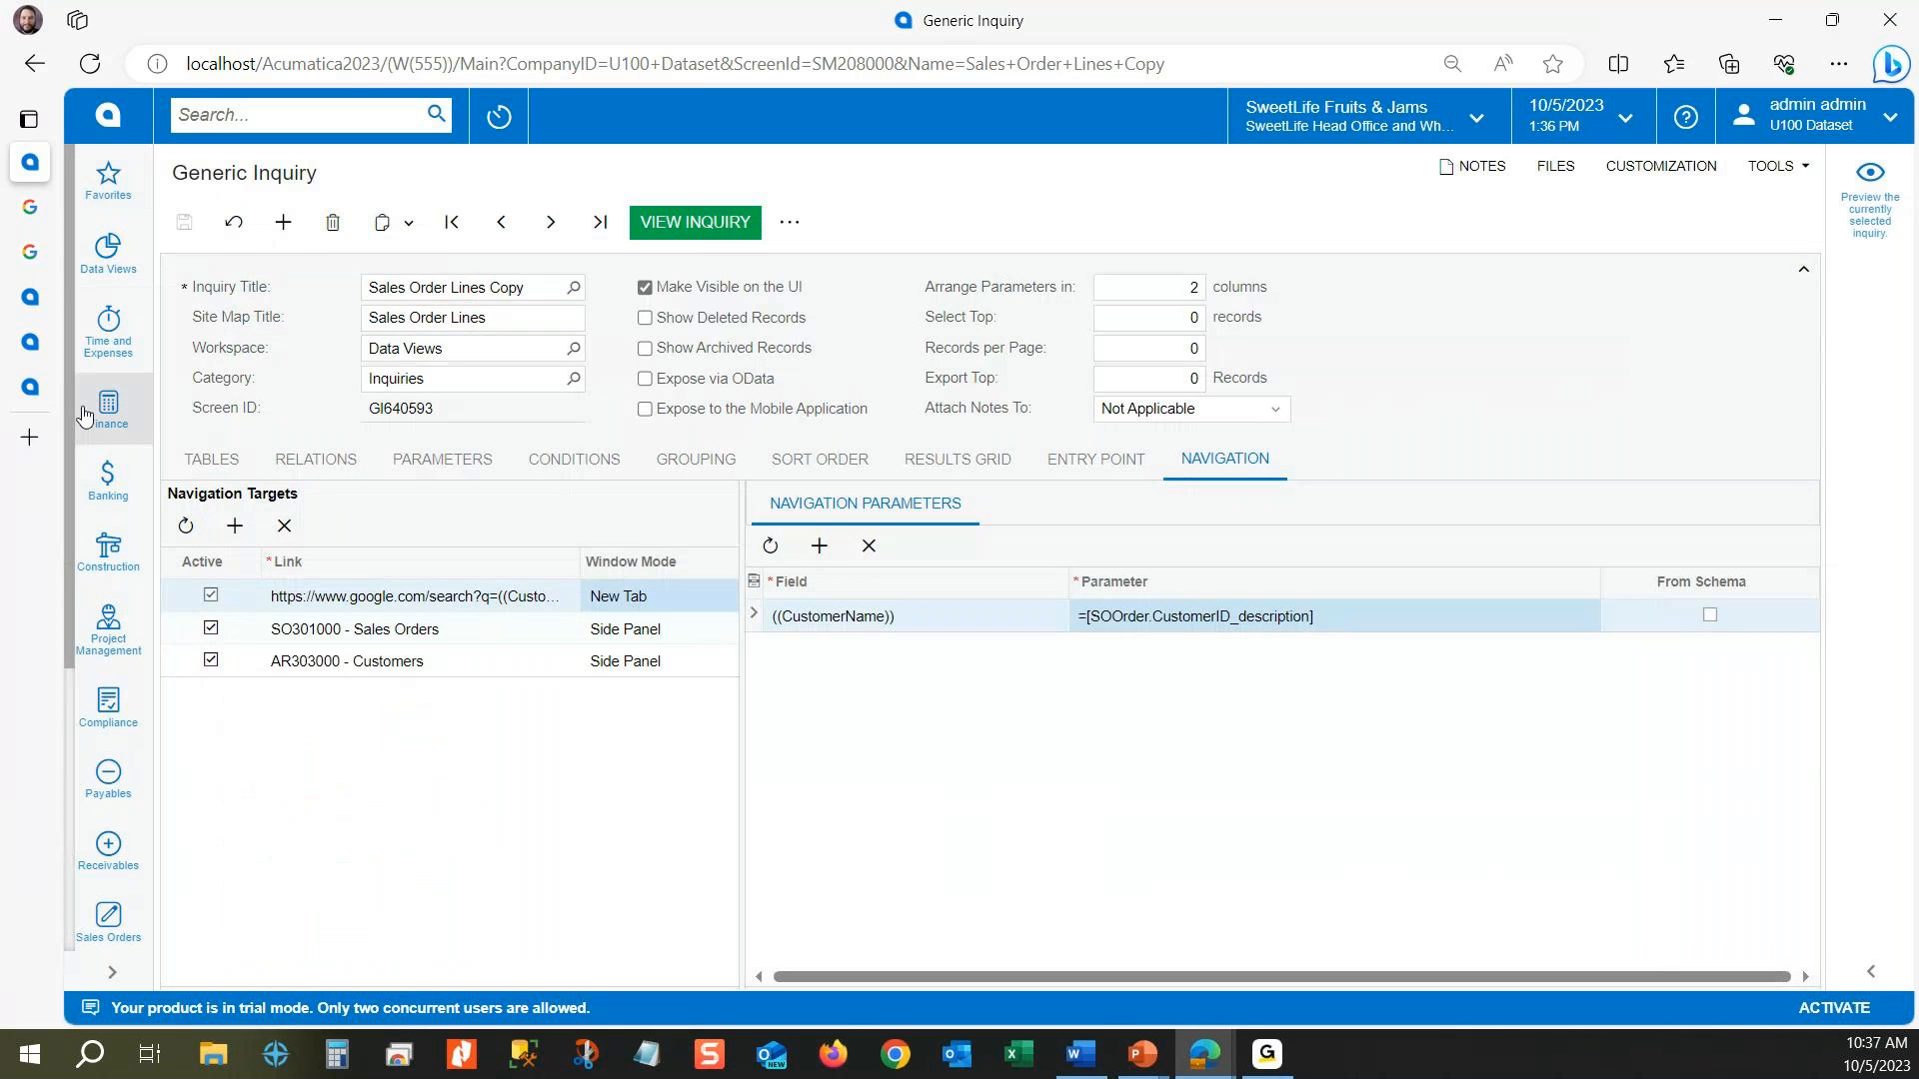
left_click(121, 255)
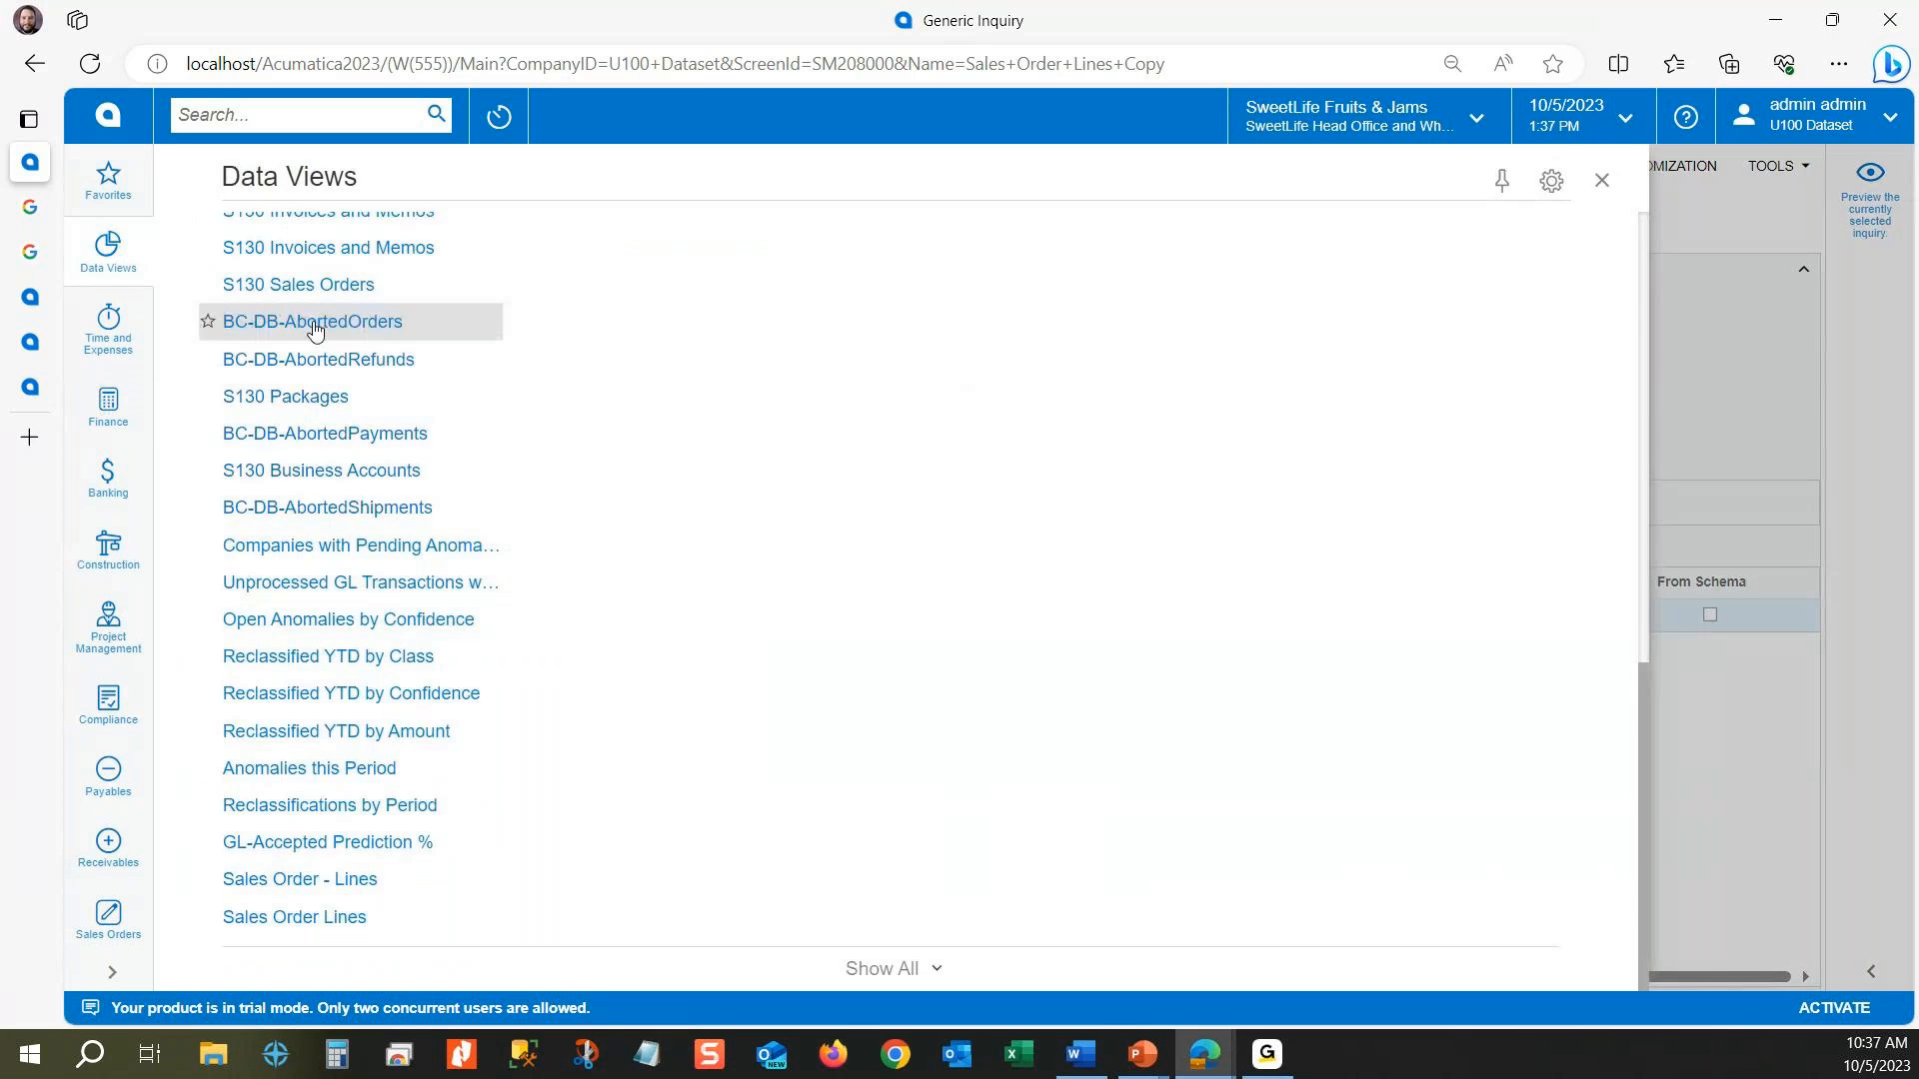
left_click(294, 916)
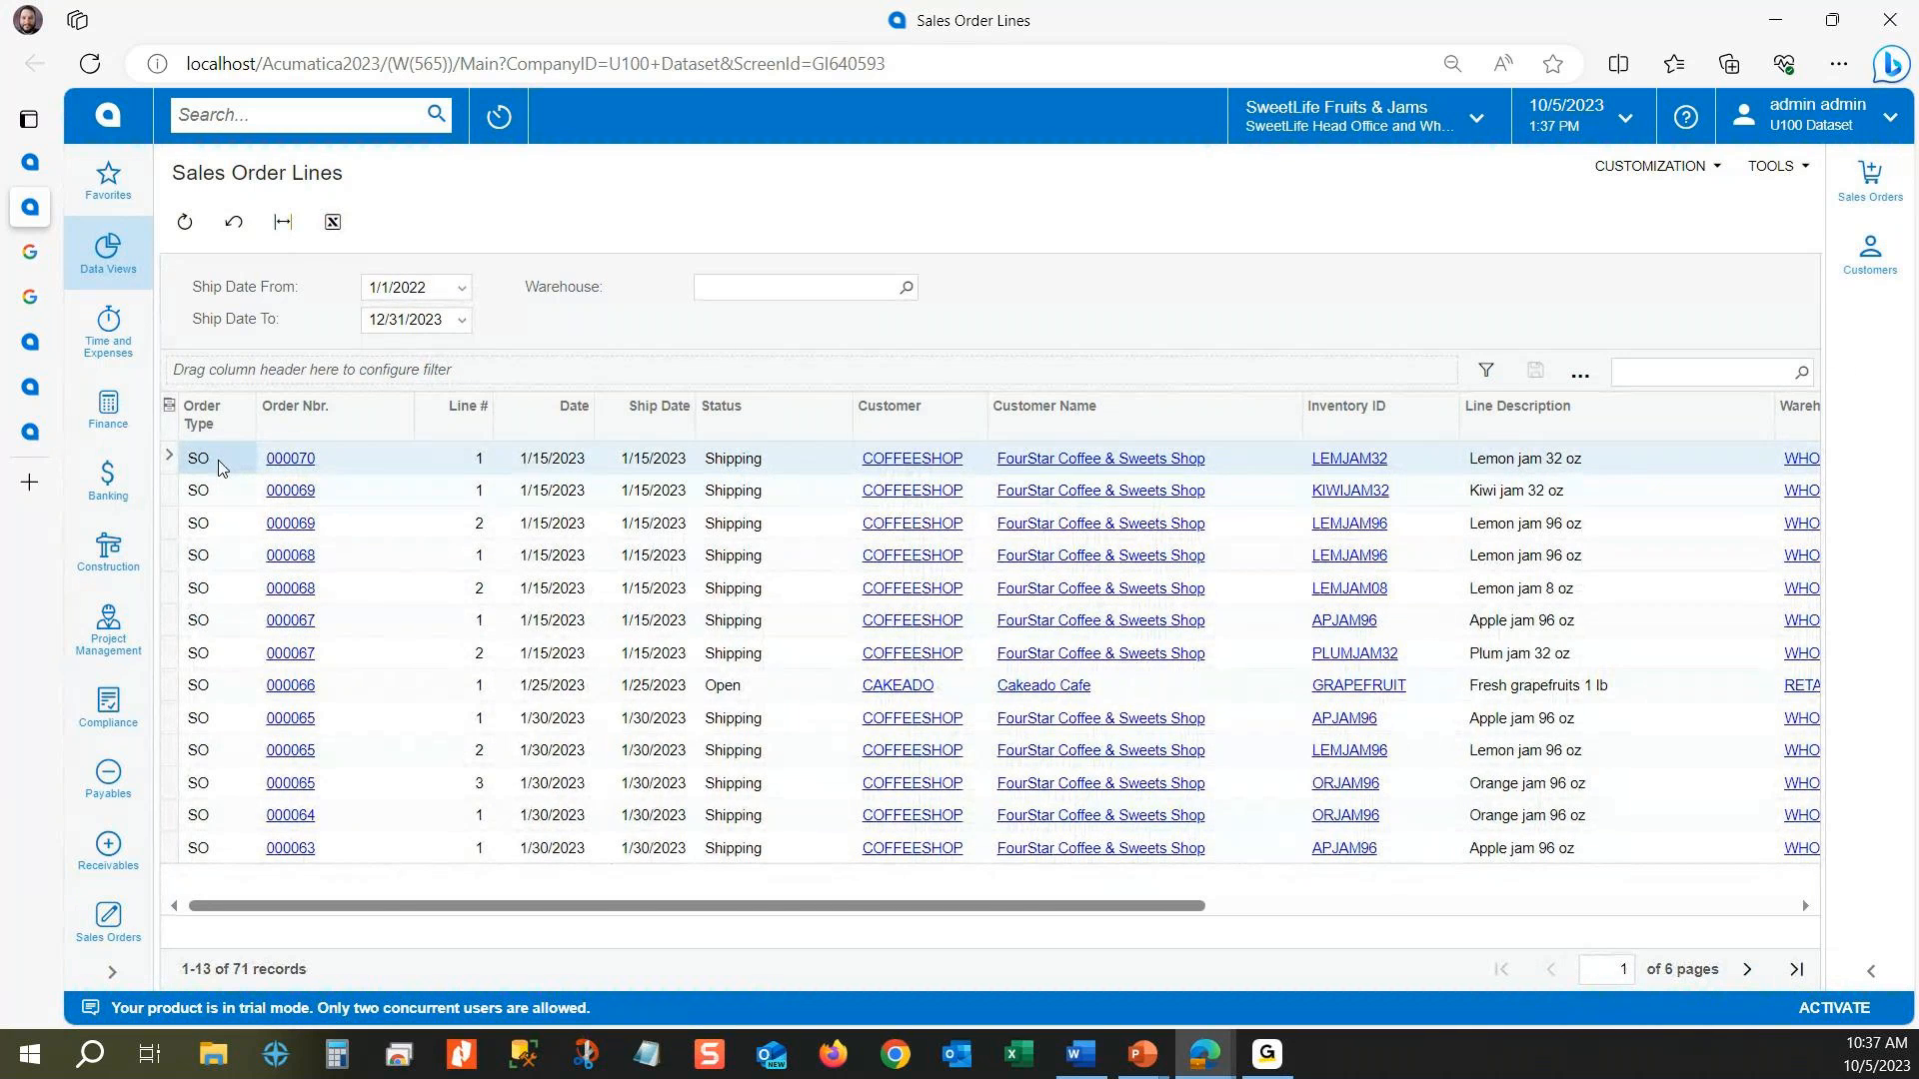
Step: Test the Sales Orders and Customers side panels on several order lines, including the Cakeado Cafe line, and close the side panel
left_click(349, 467)
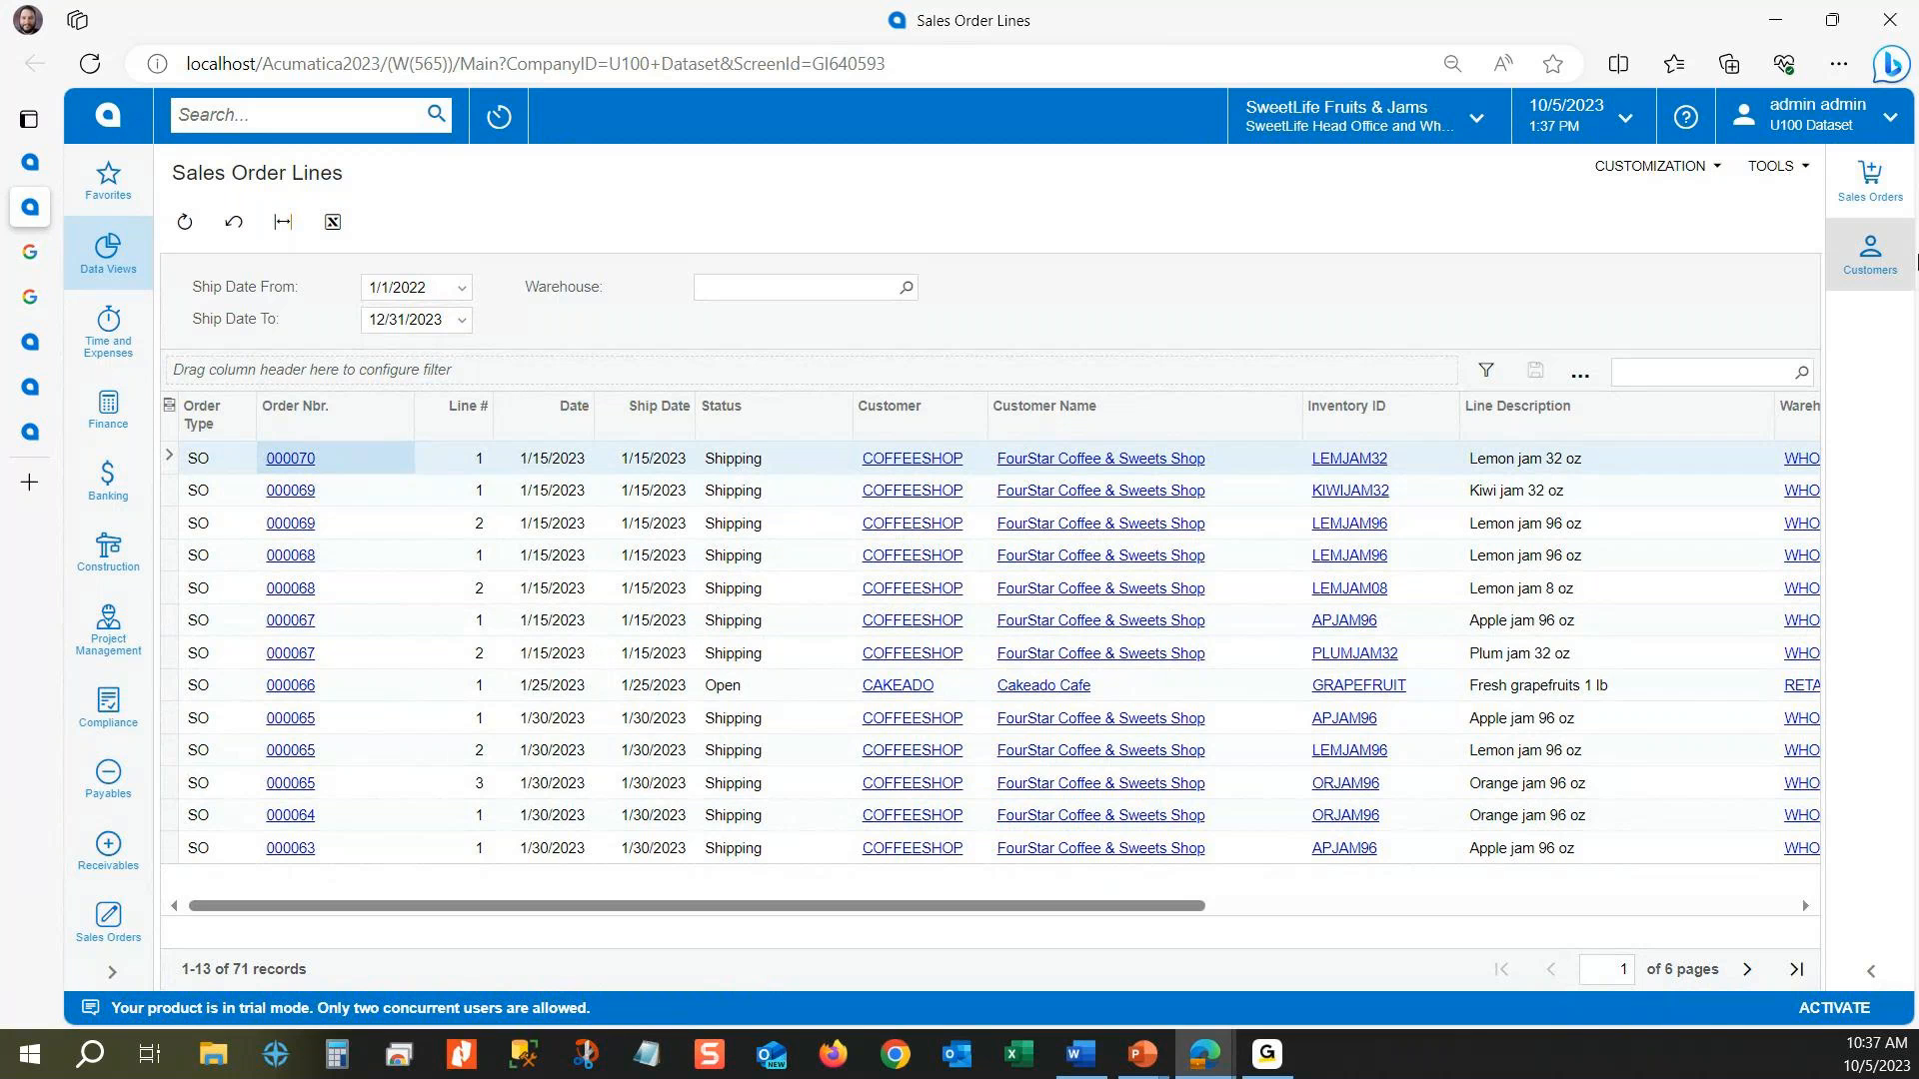
left_click(1899, 256)
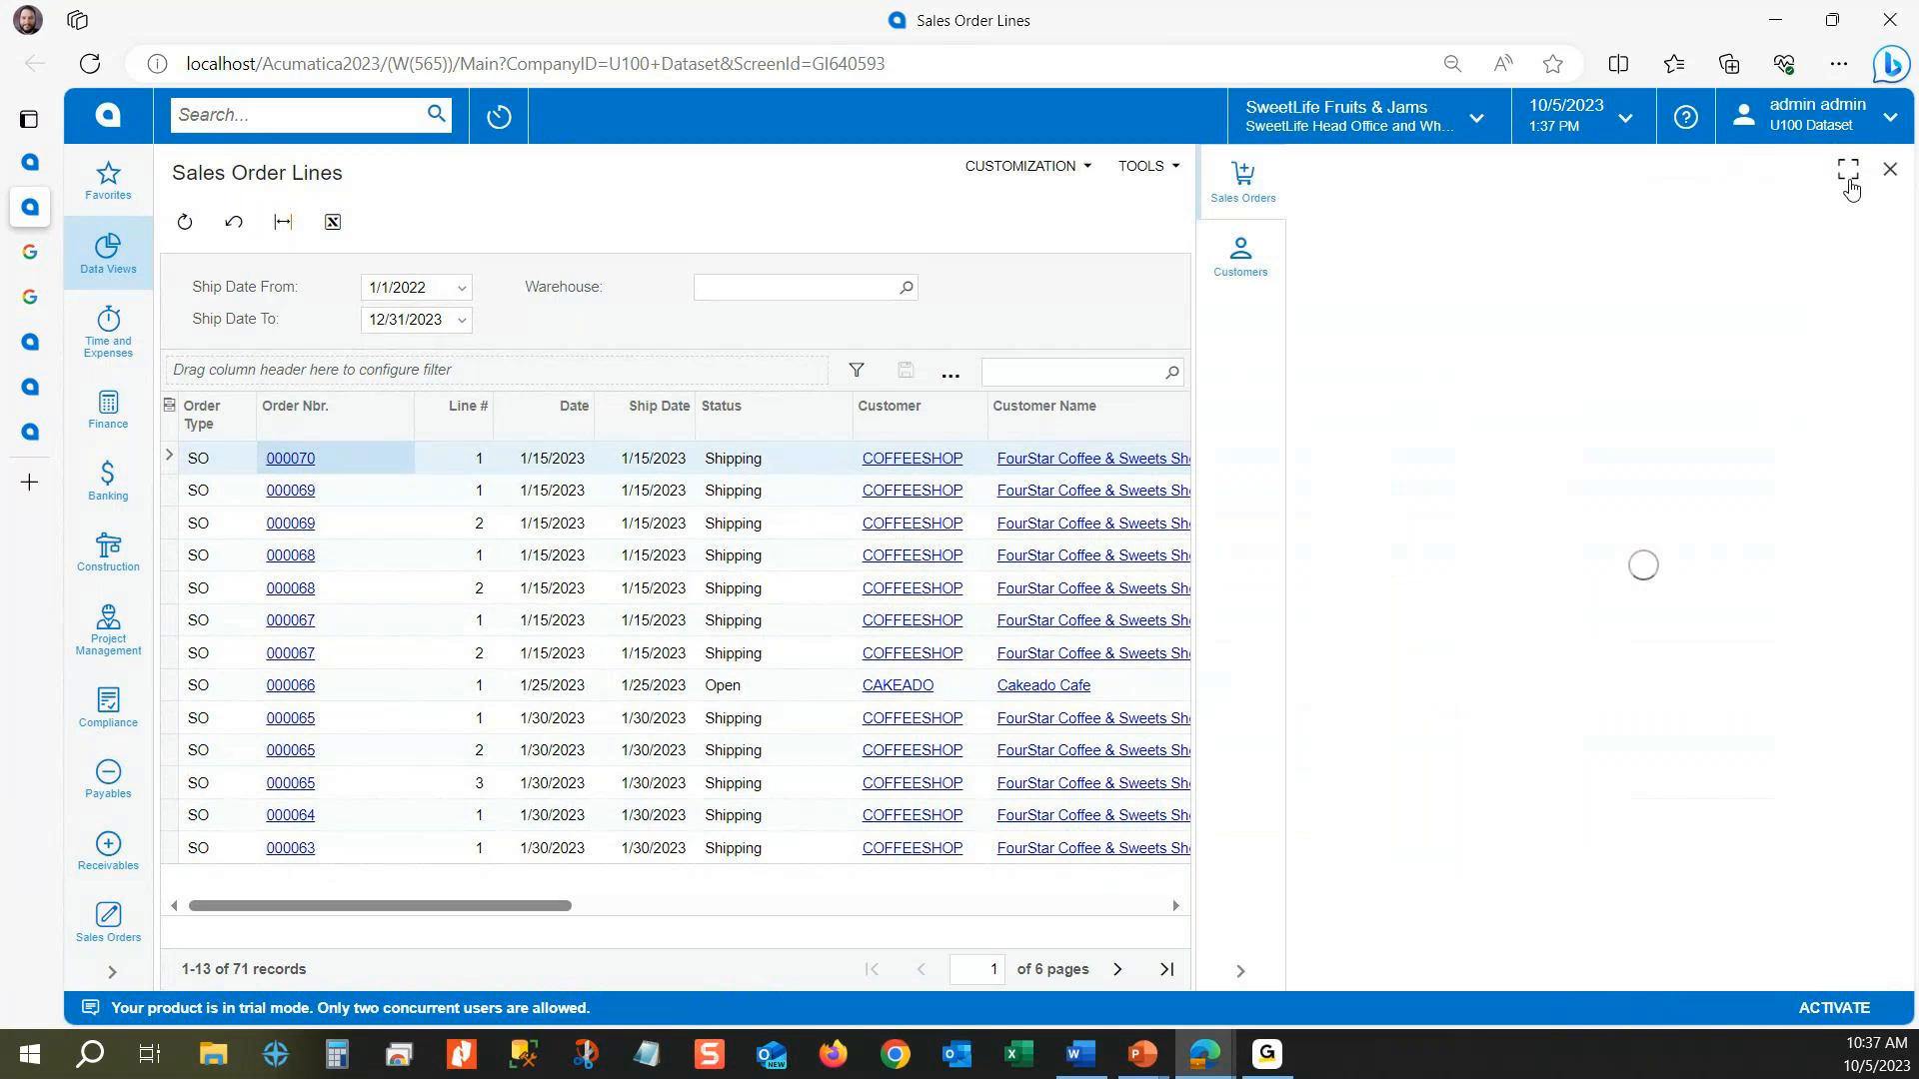
left_click(390, 493)
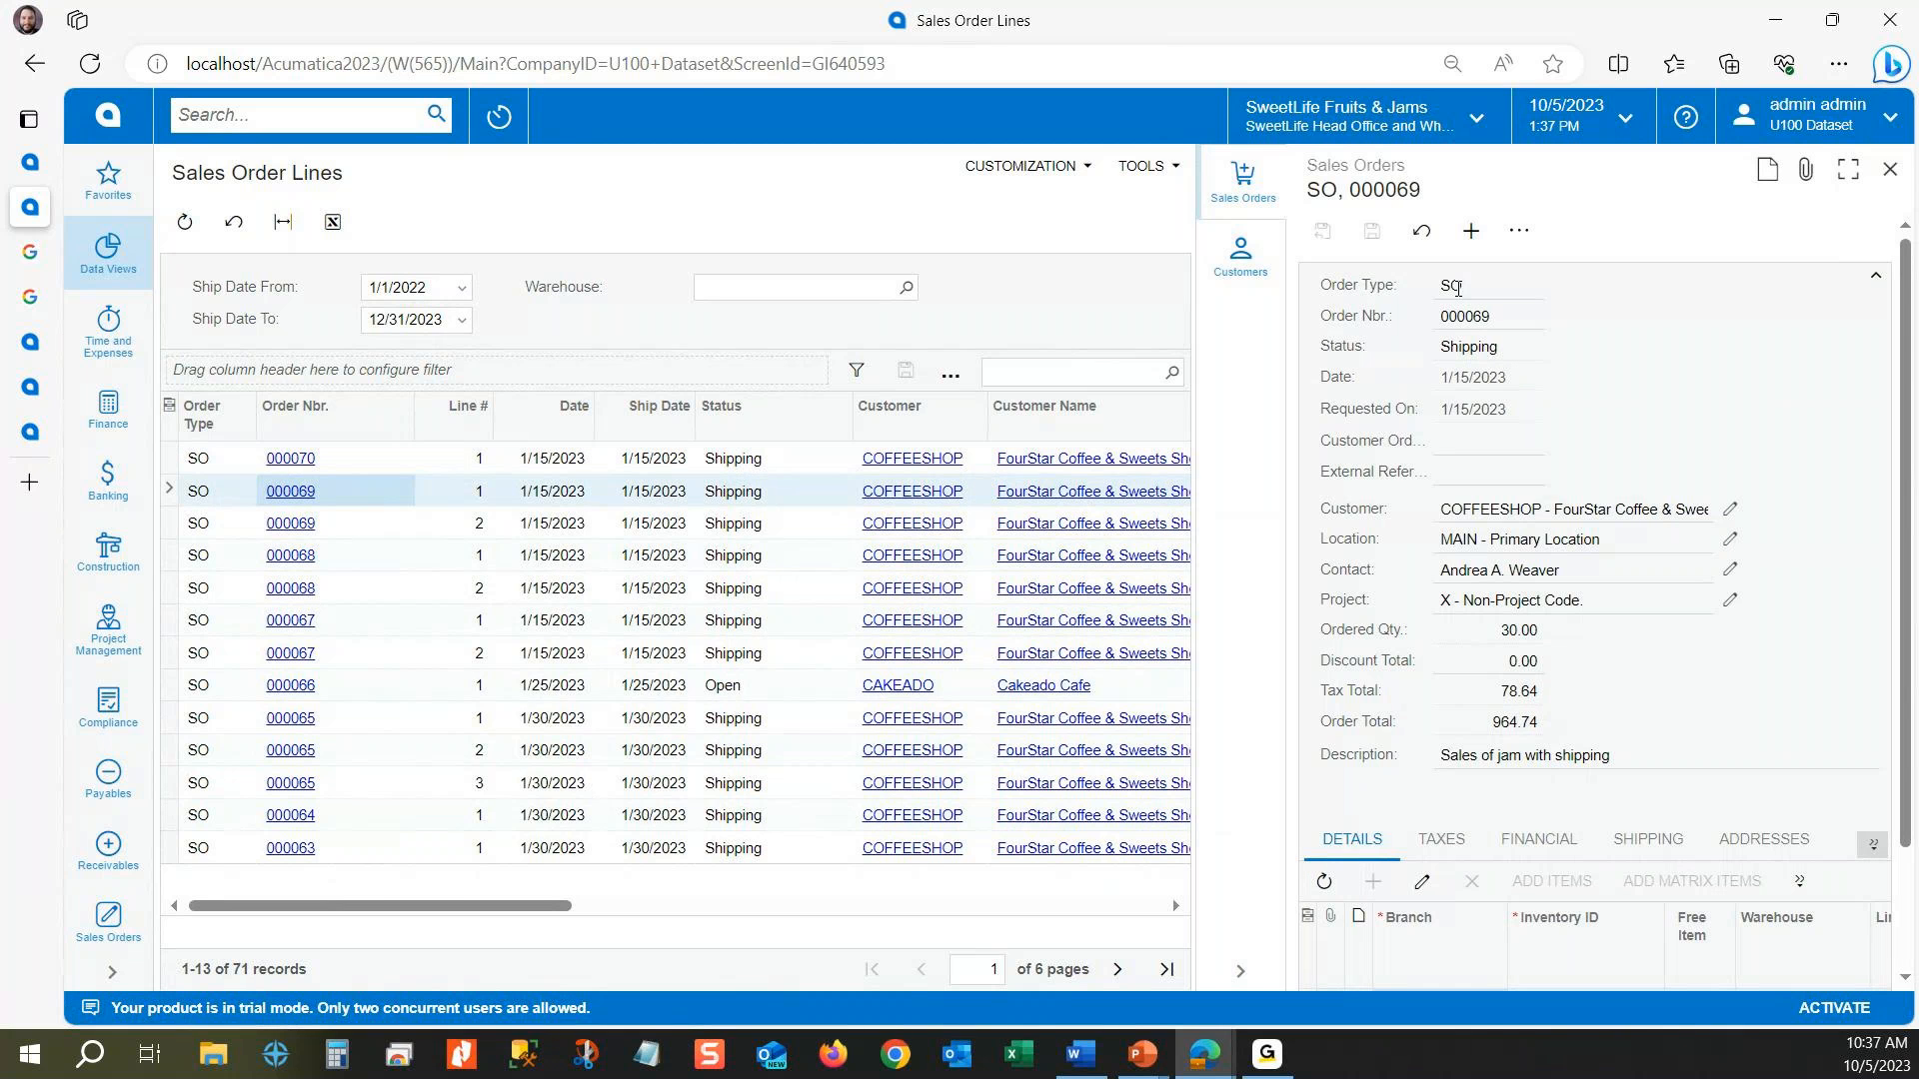
left_click(335, 557)
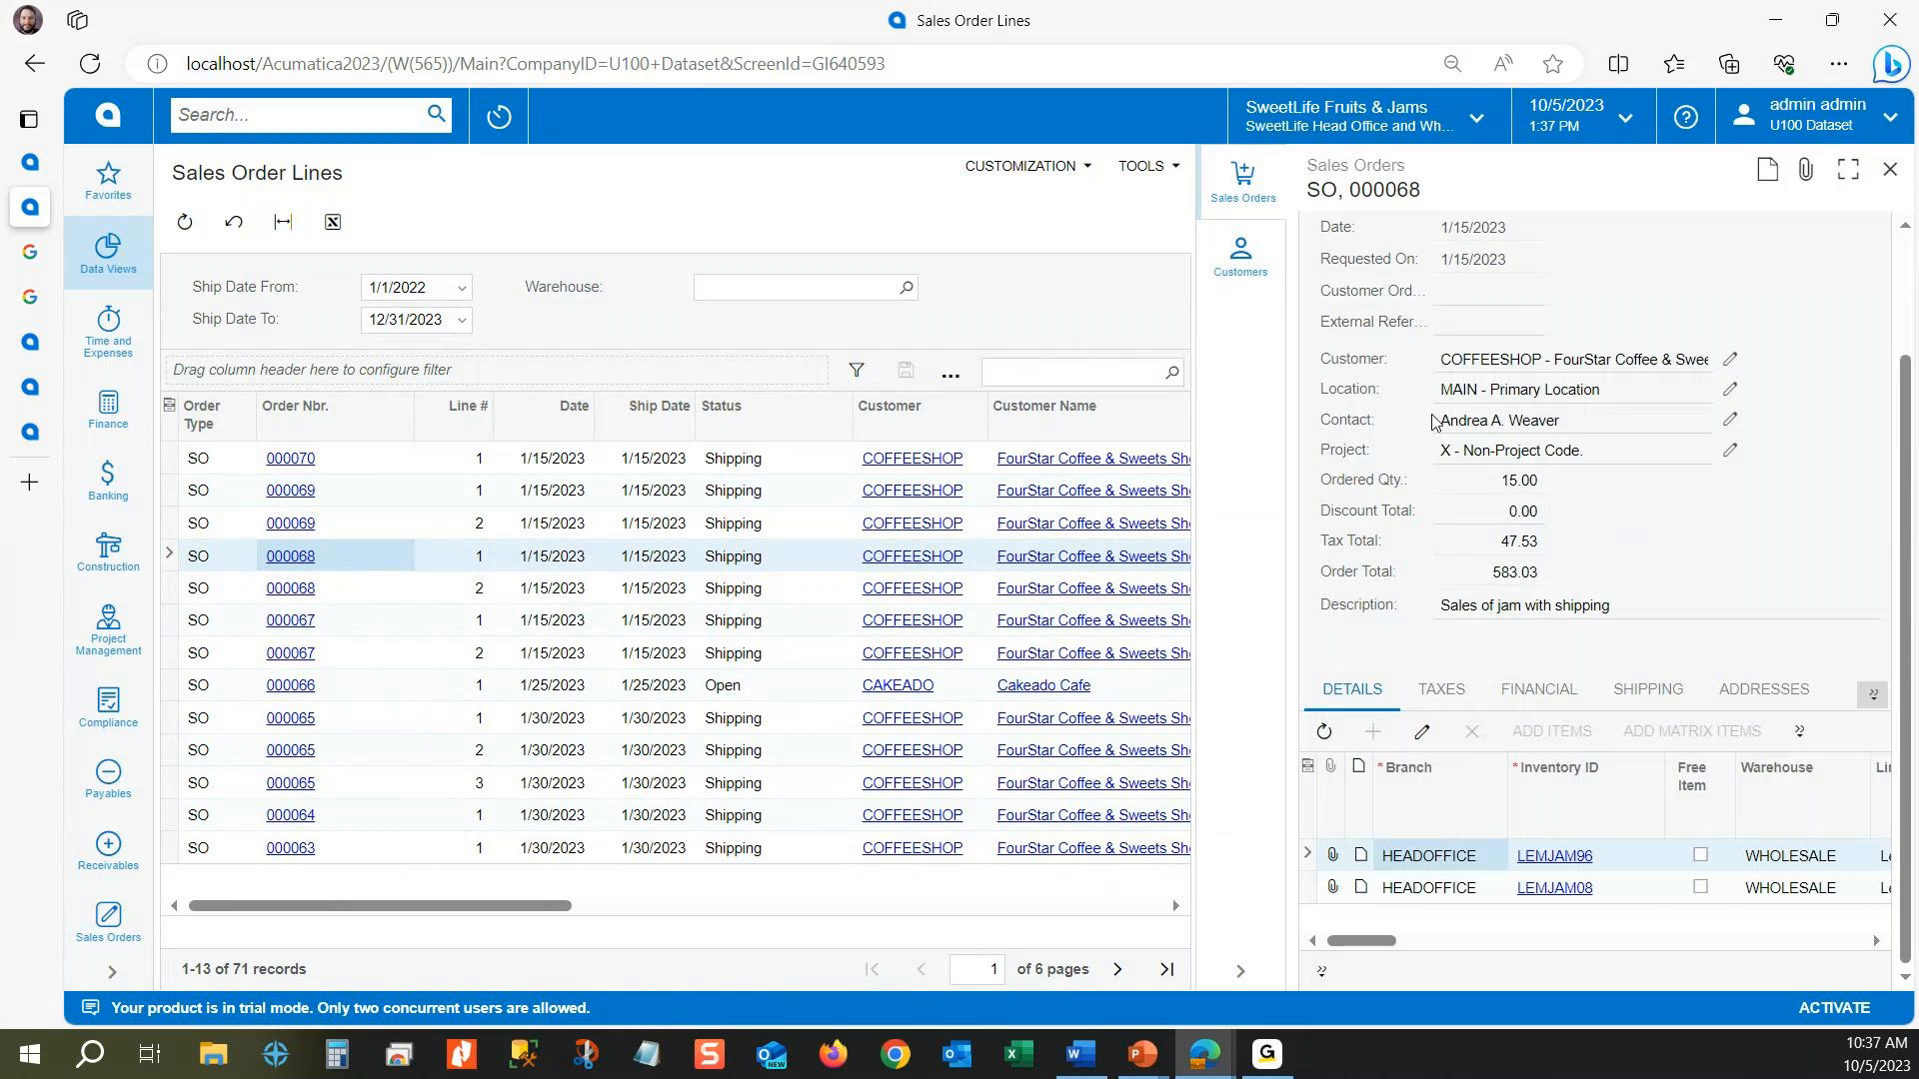
left_click(1265, 287)
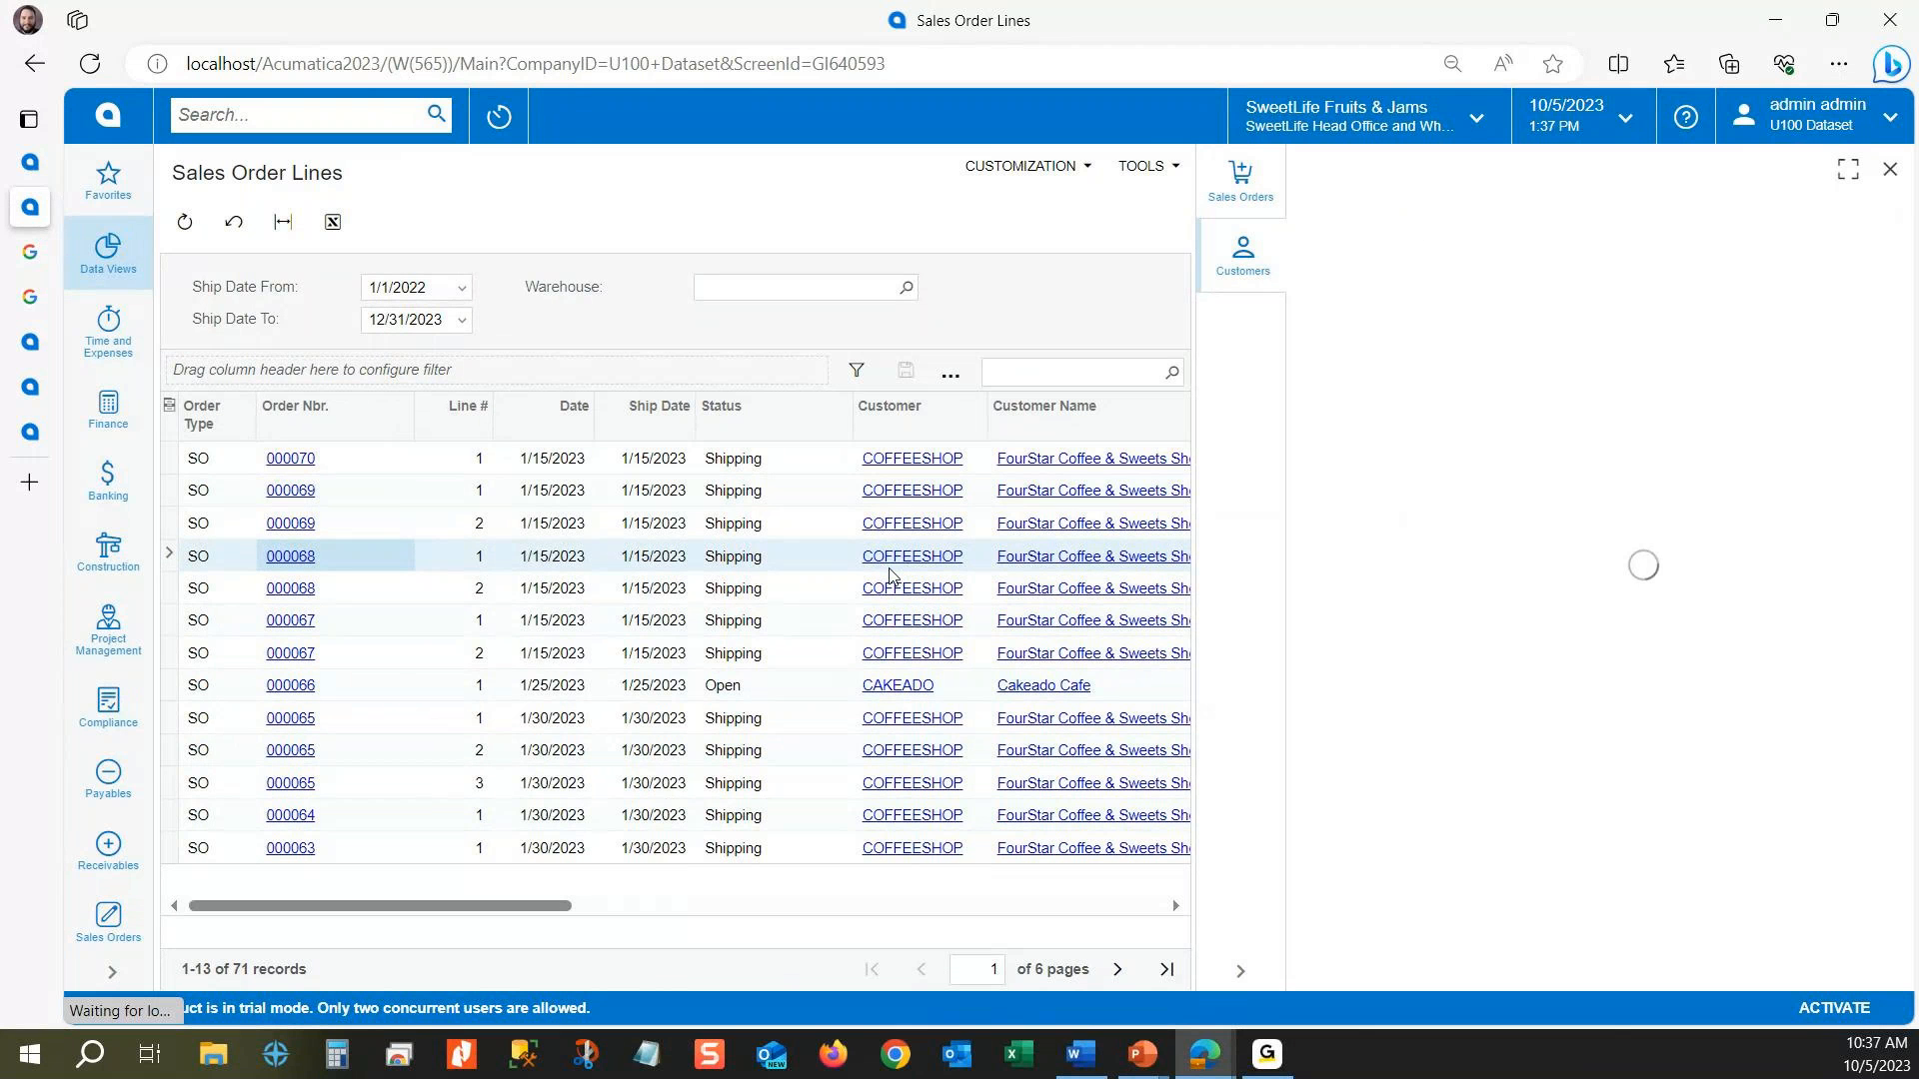
left_click(747, 685)
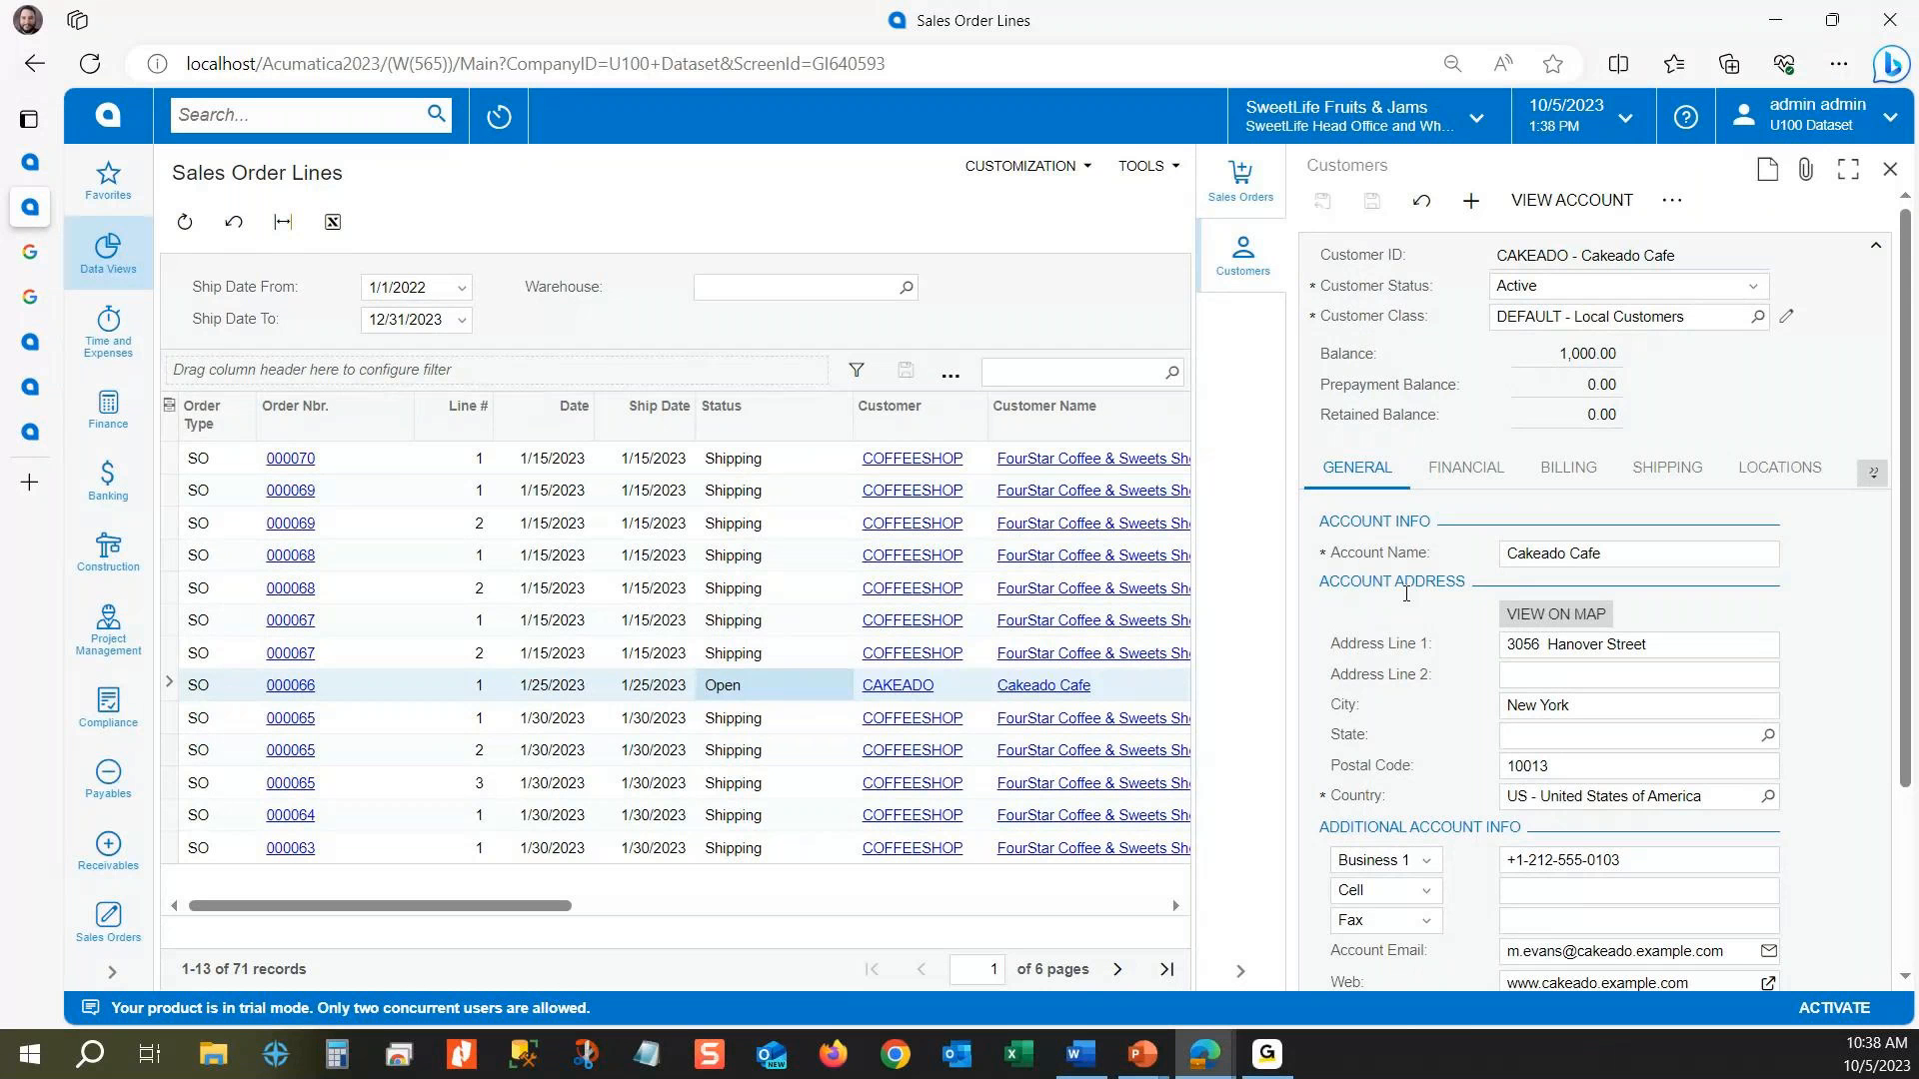
left_click(1891, 170)
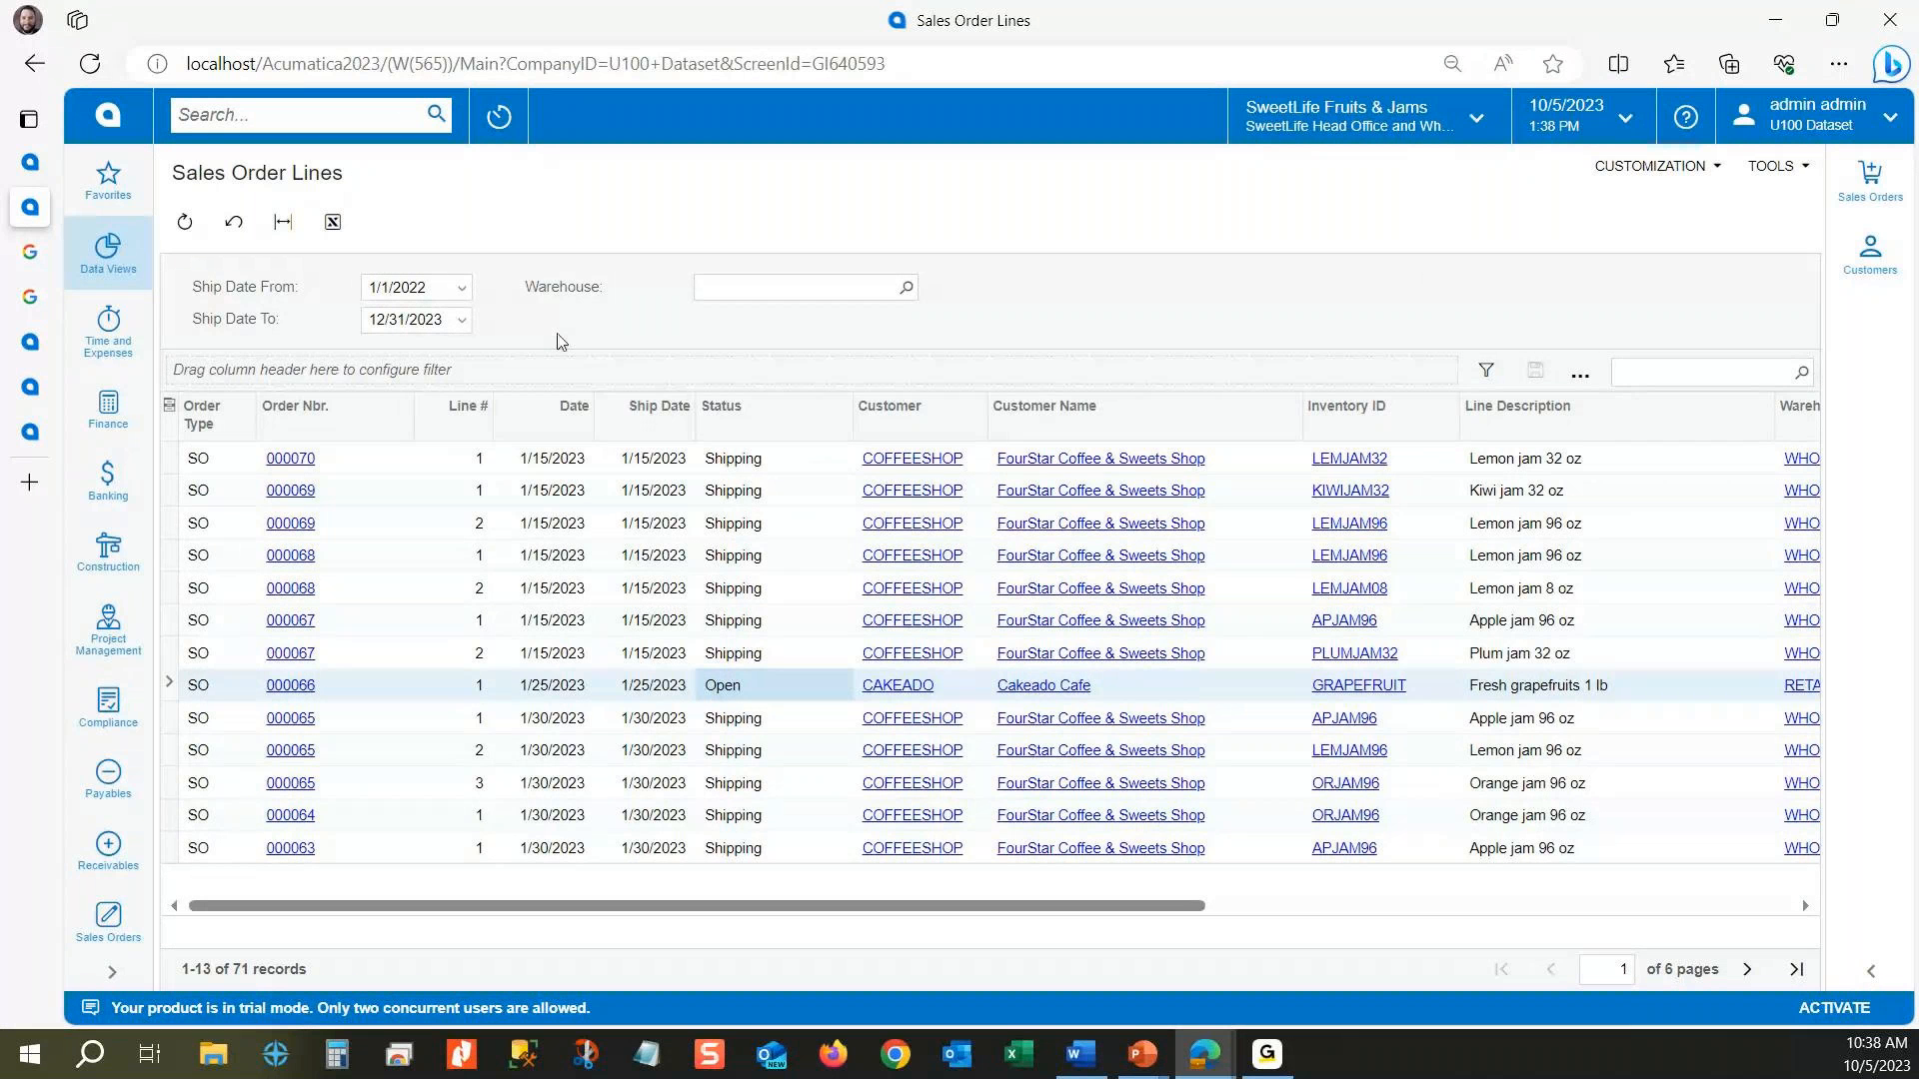
Step: Filter the Sales Order Lines results by Status Equals Open and apply the filter
left_click(1488, 371)
left_click(1359, 384)
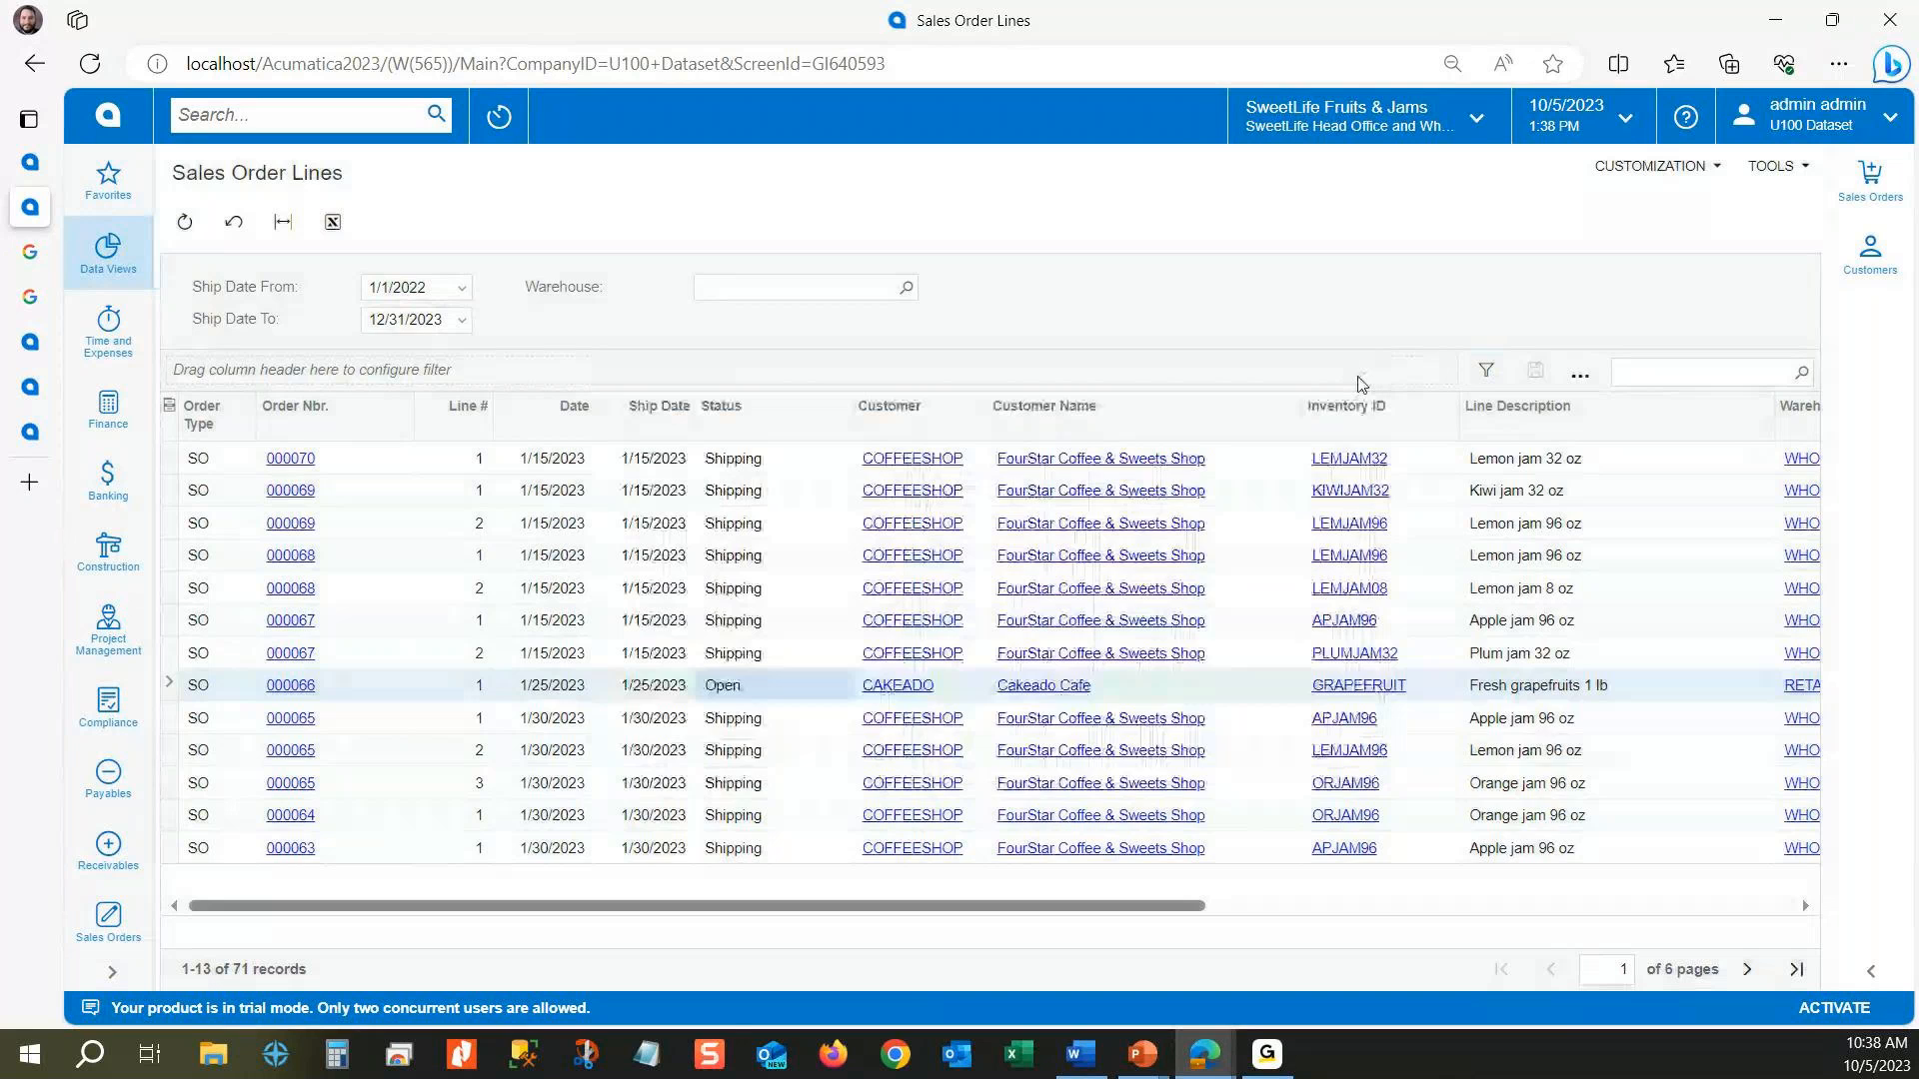
left_click(1487, 371)
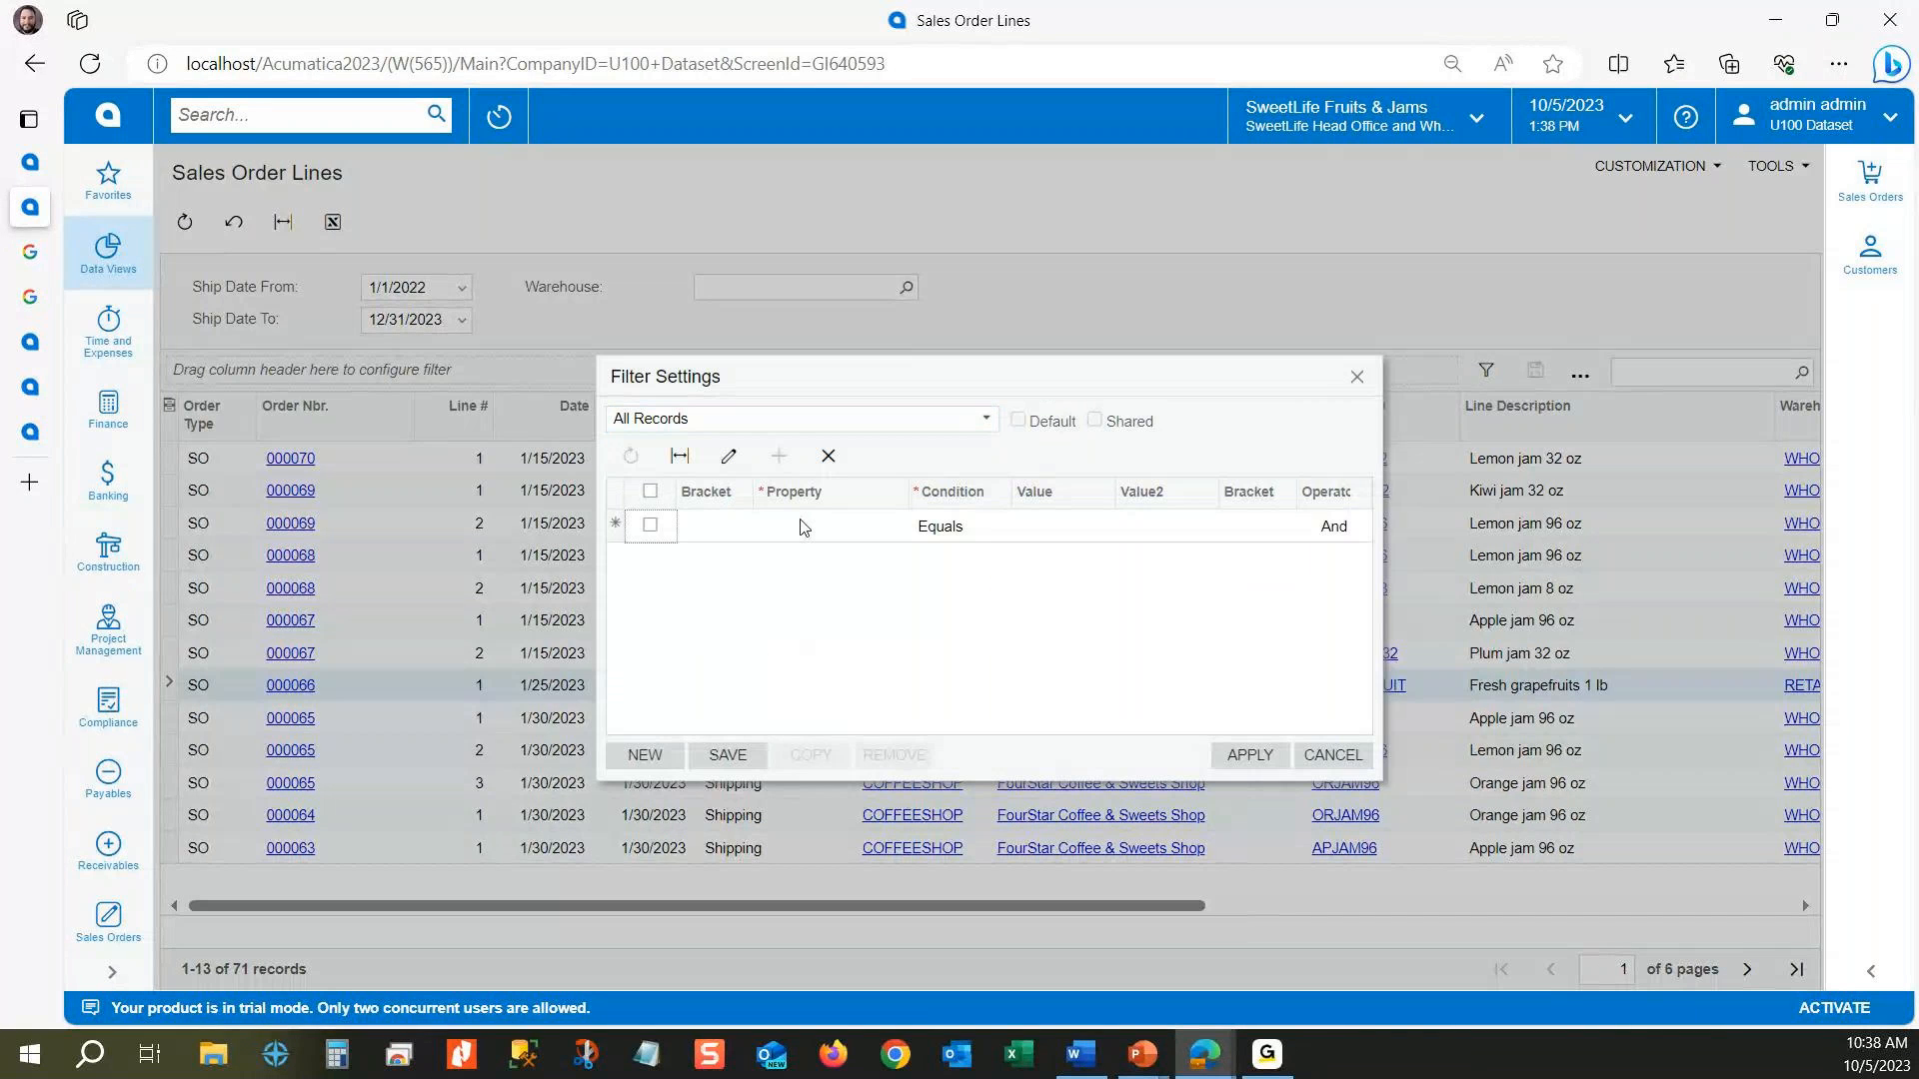
left_click_drag(1076, 380, 778, 766)
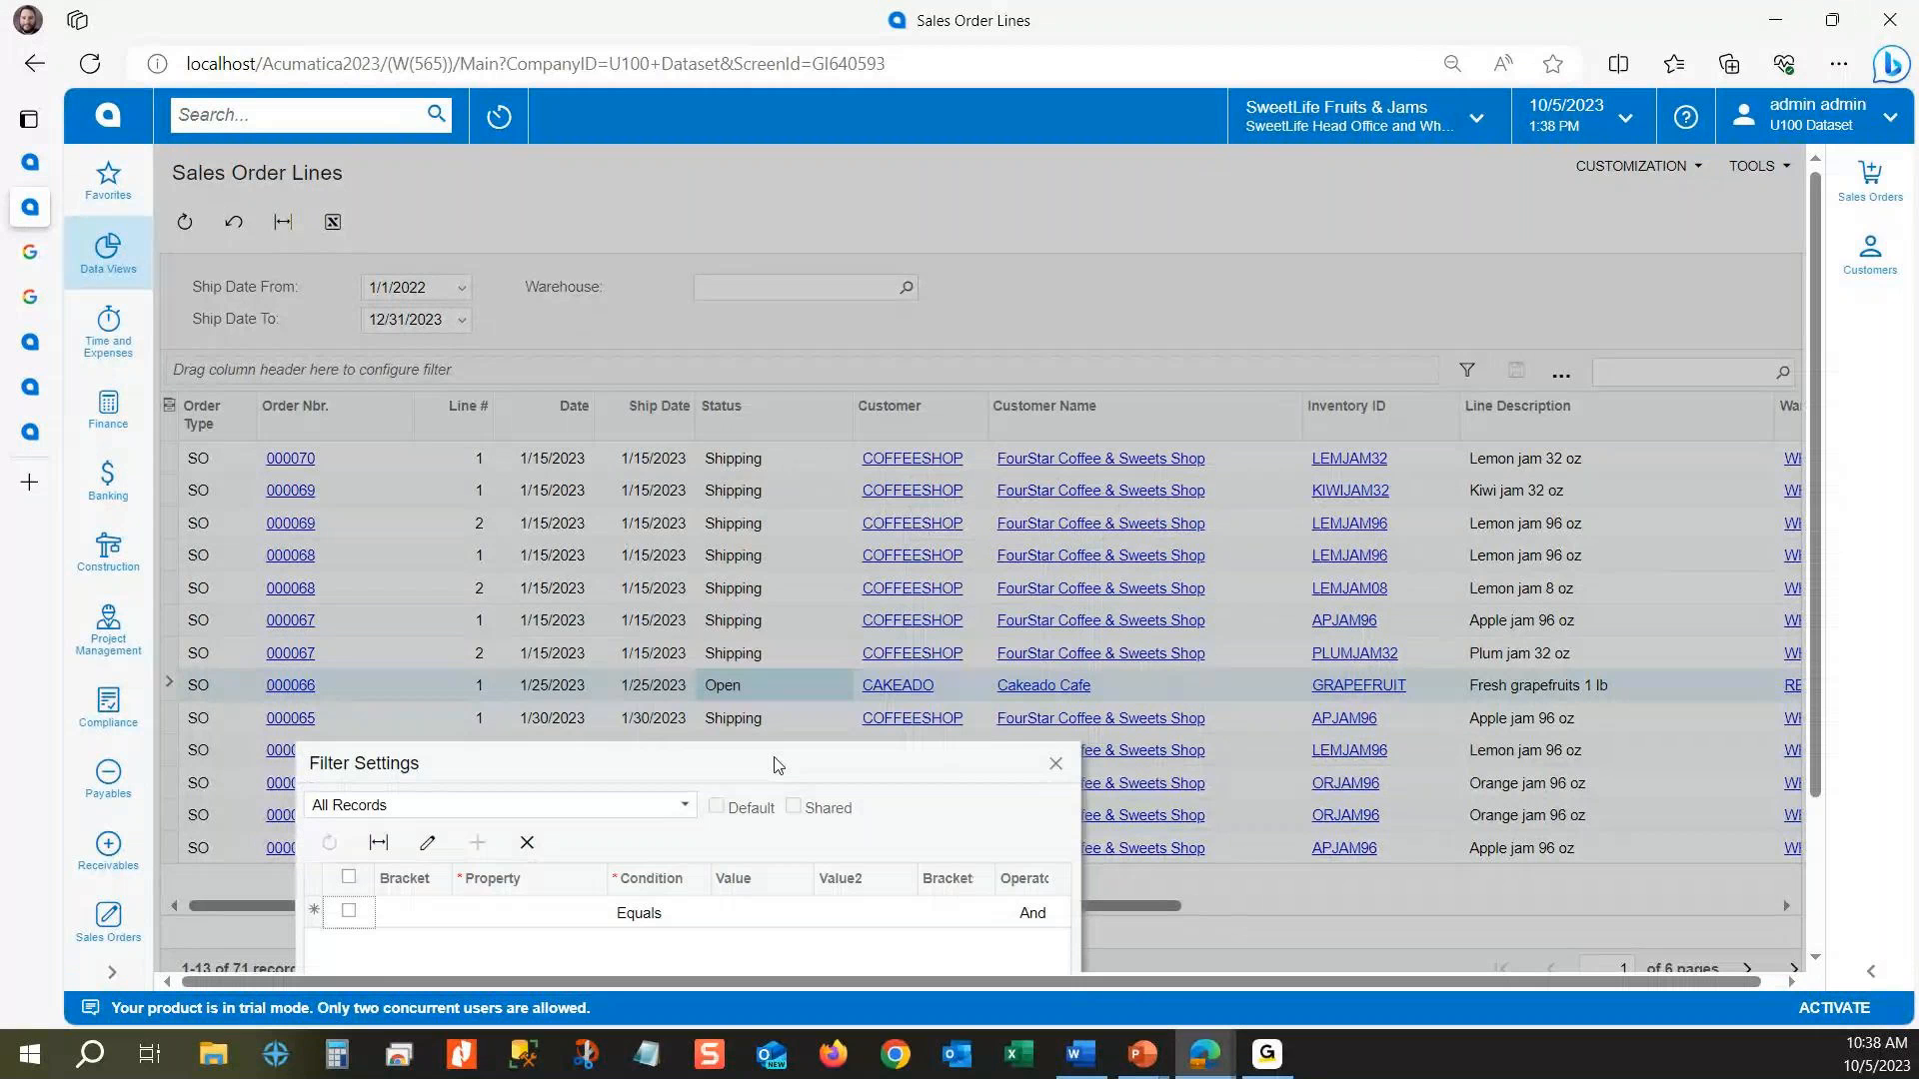
left_click(792, 435)
type("statu")
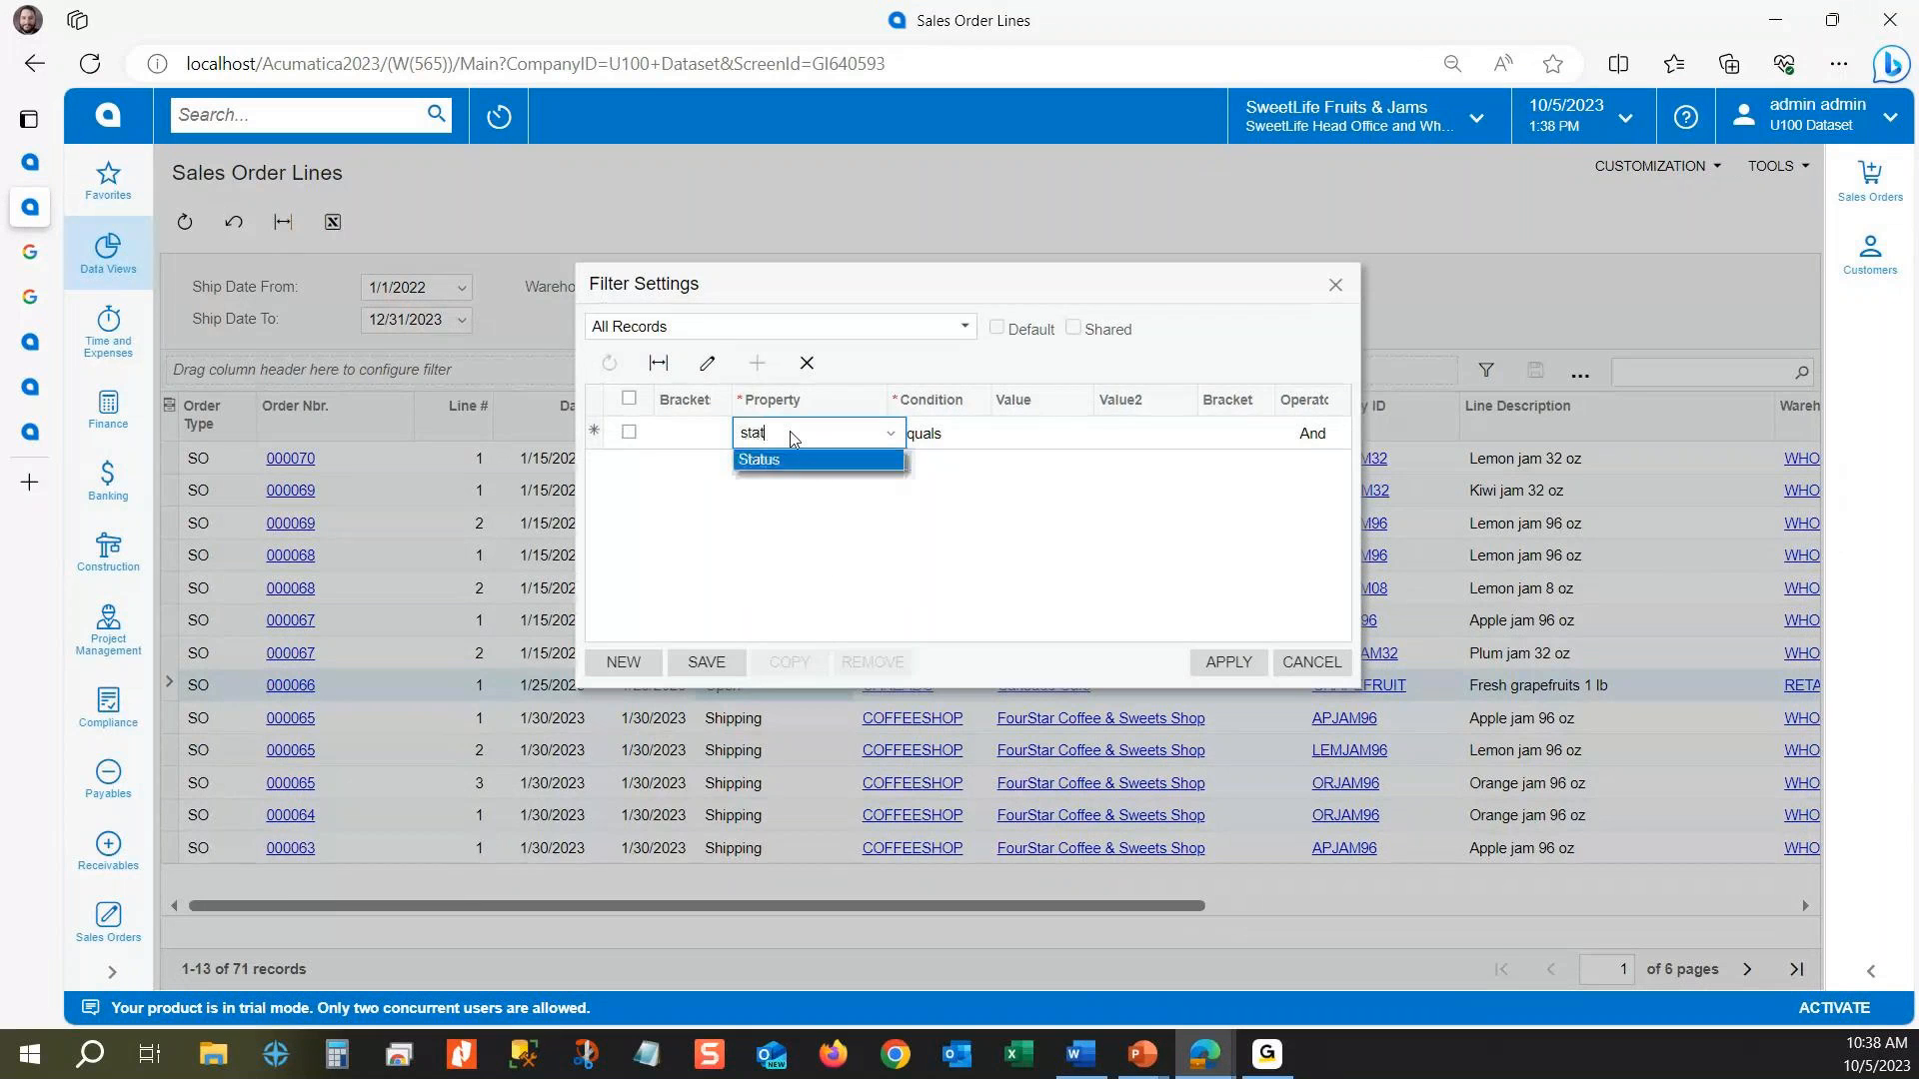
left_click(787, 460)
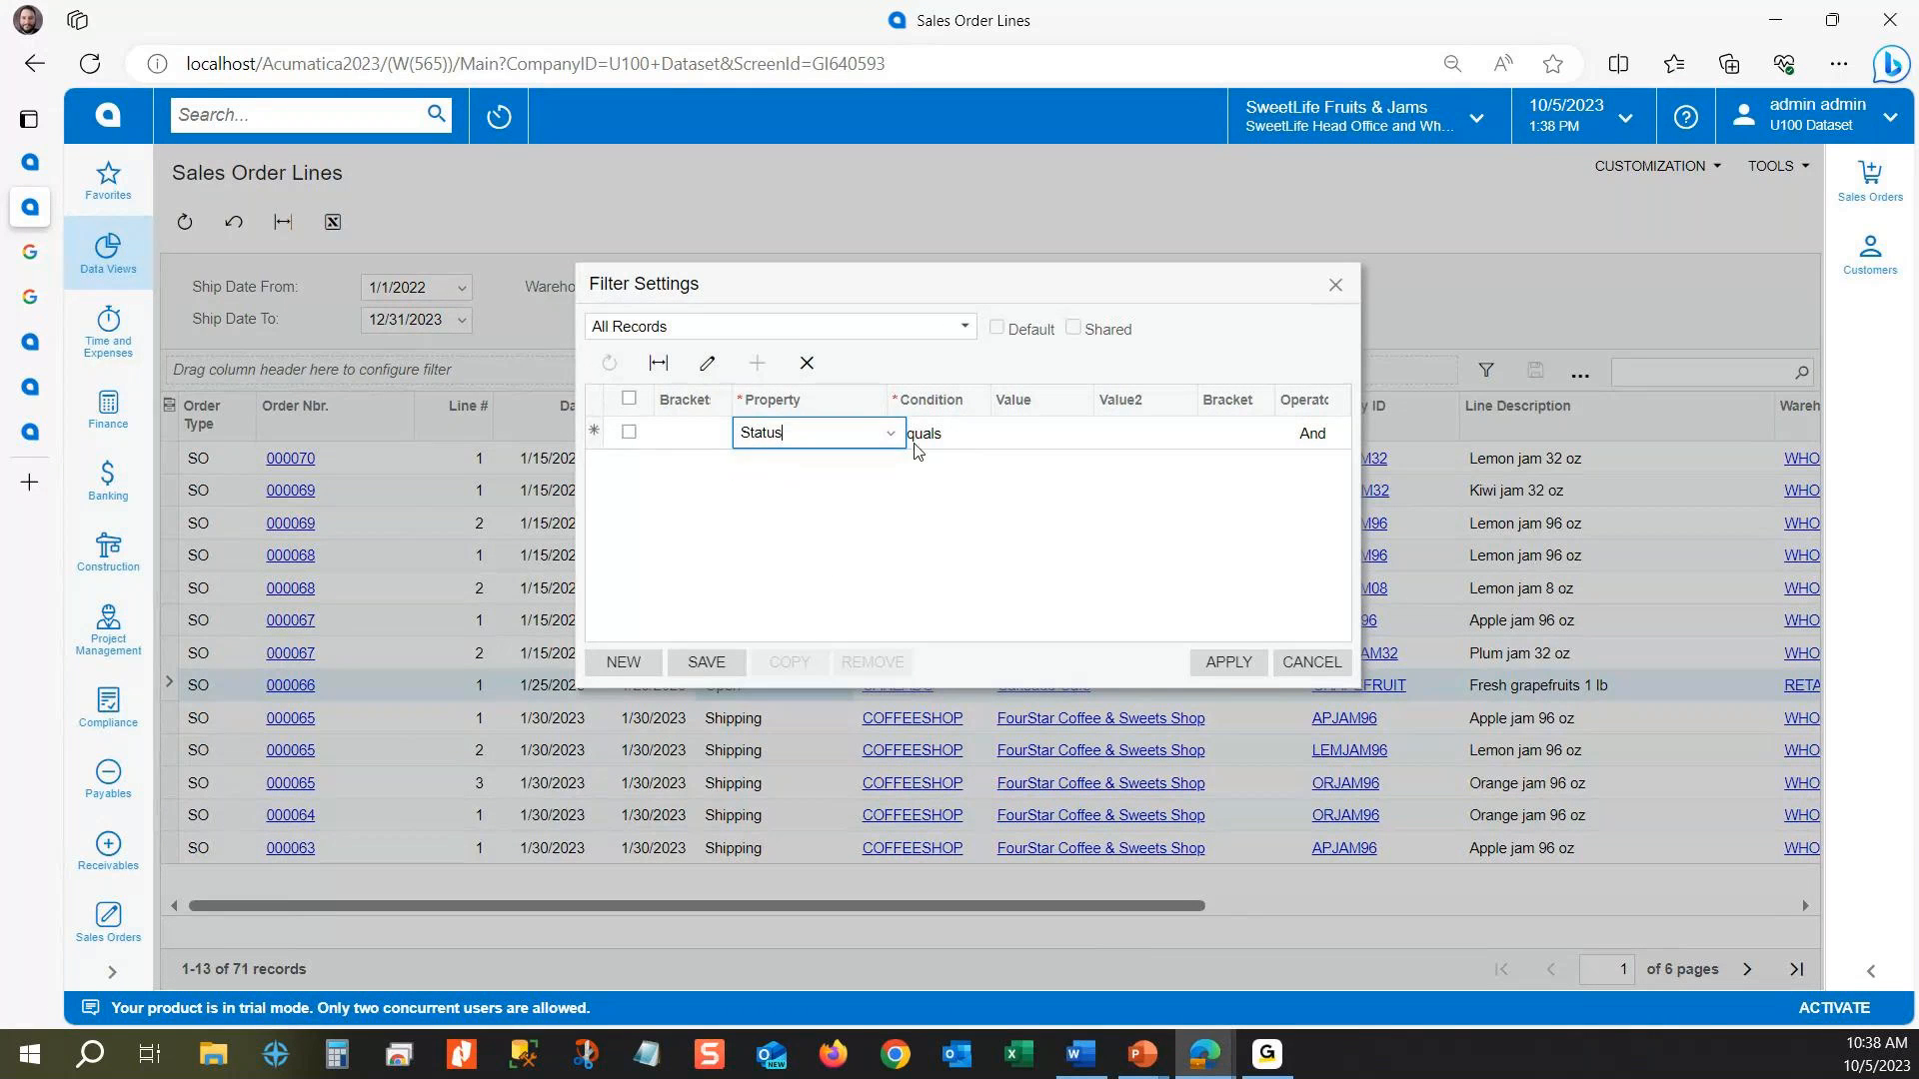
left_click(1045, 432)
left_click(1096, 433)
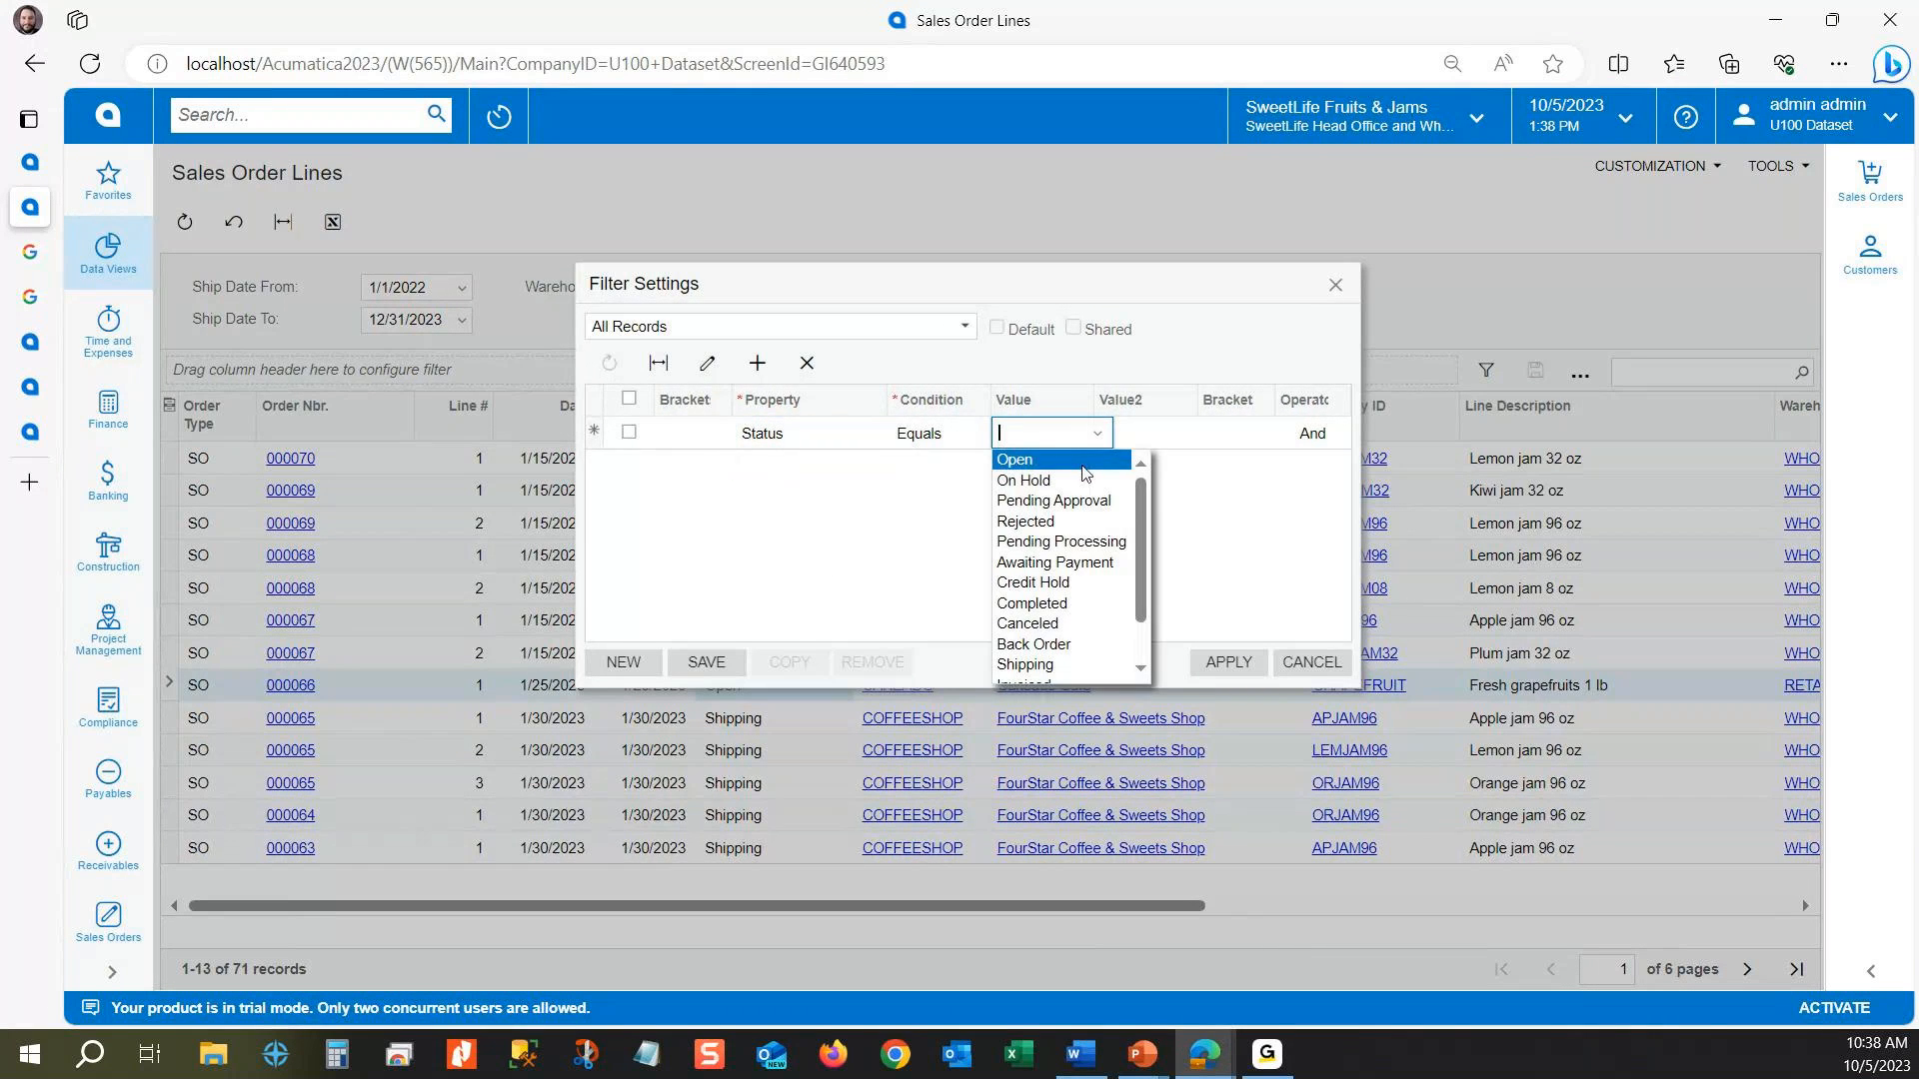
left_click(1069, 467)
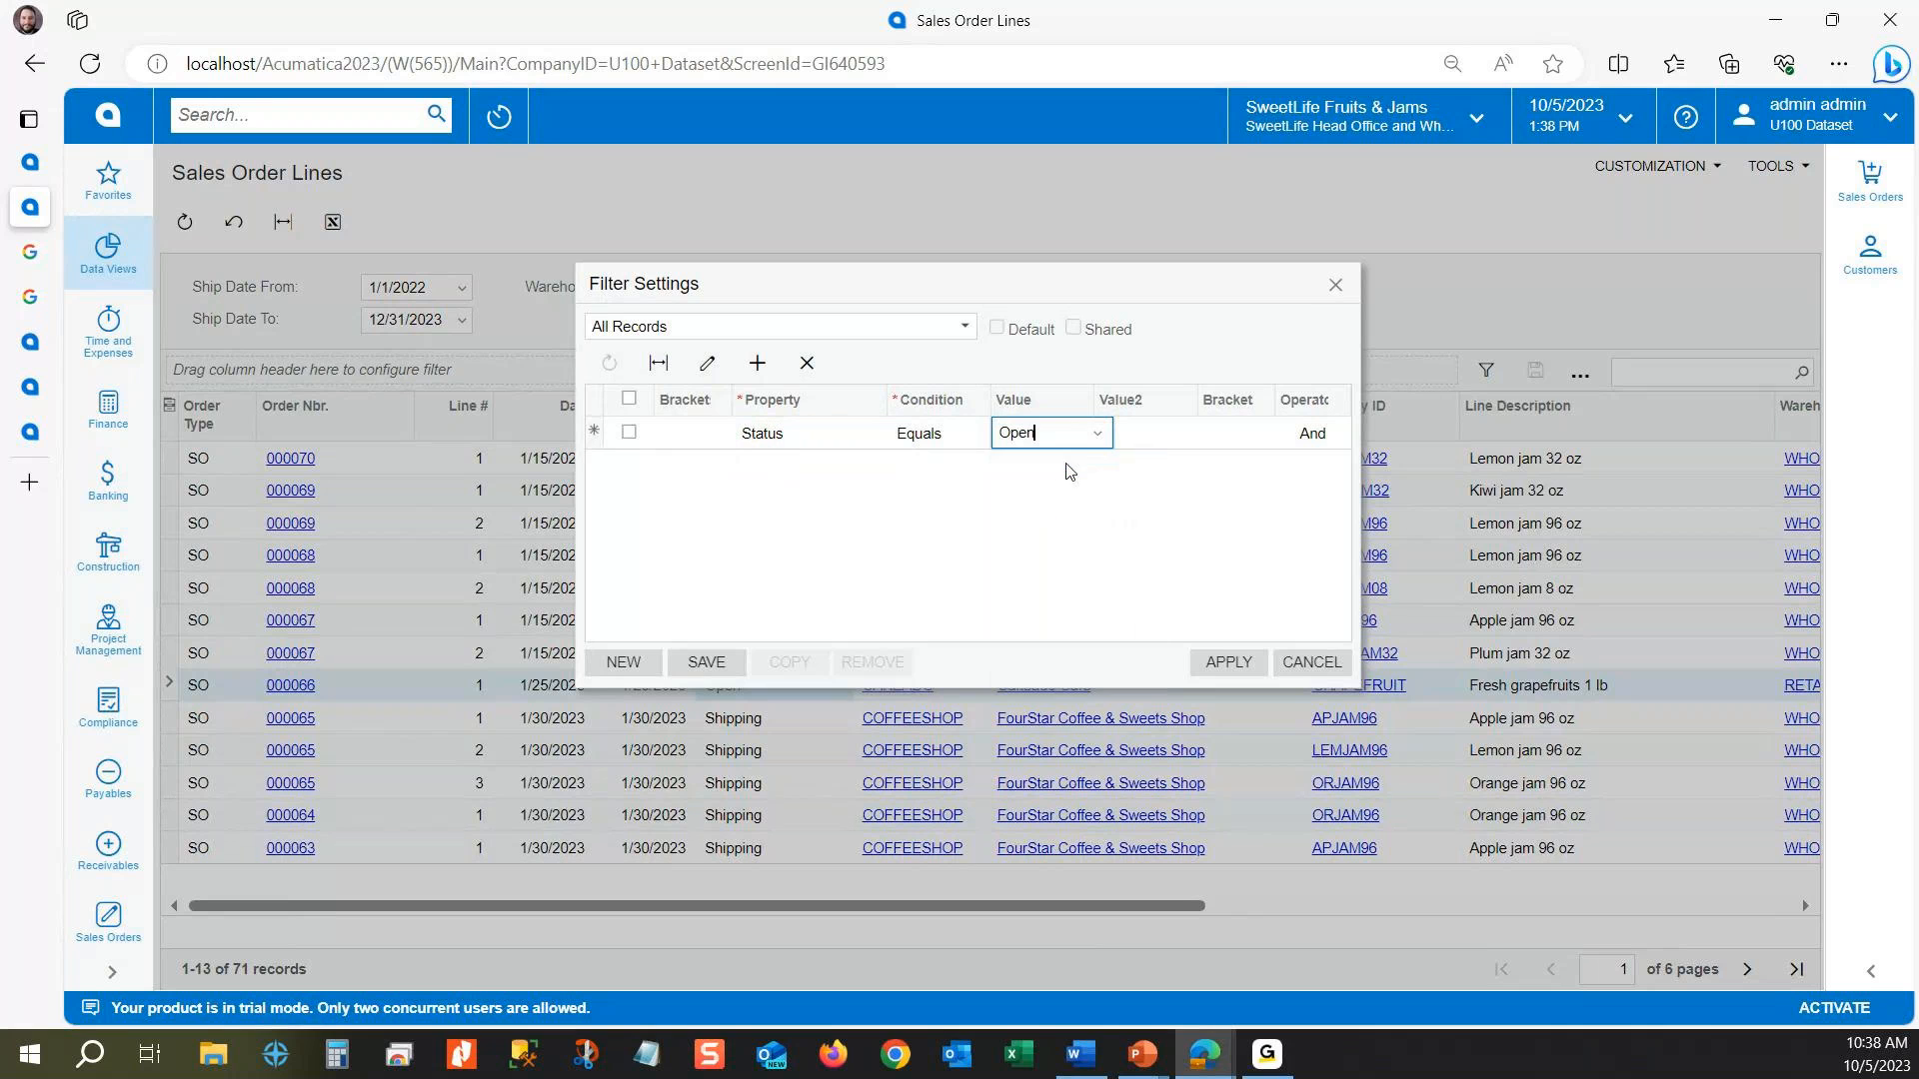
left_click(1220, 667)
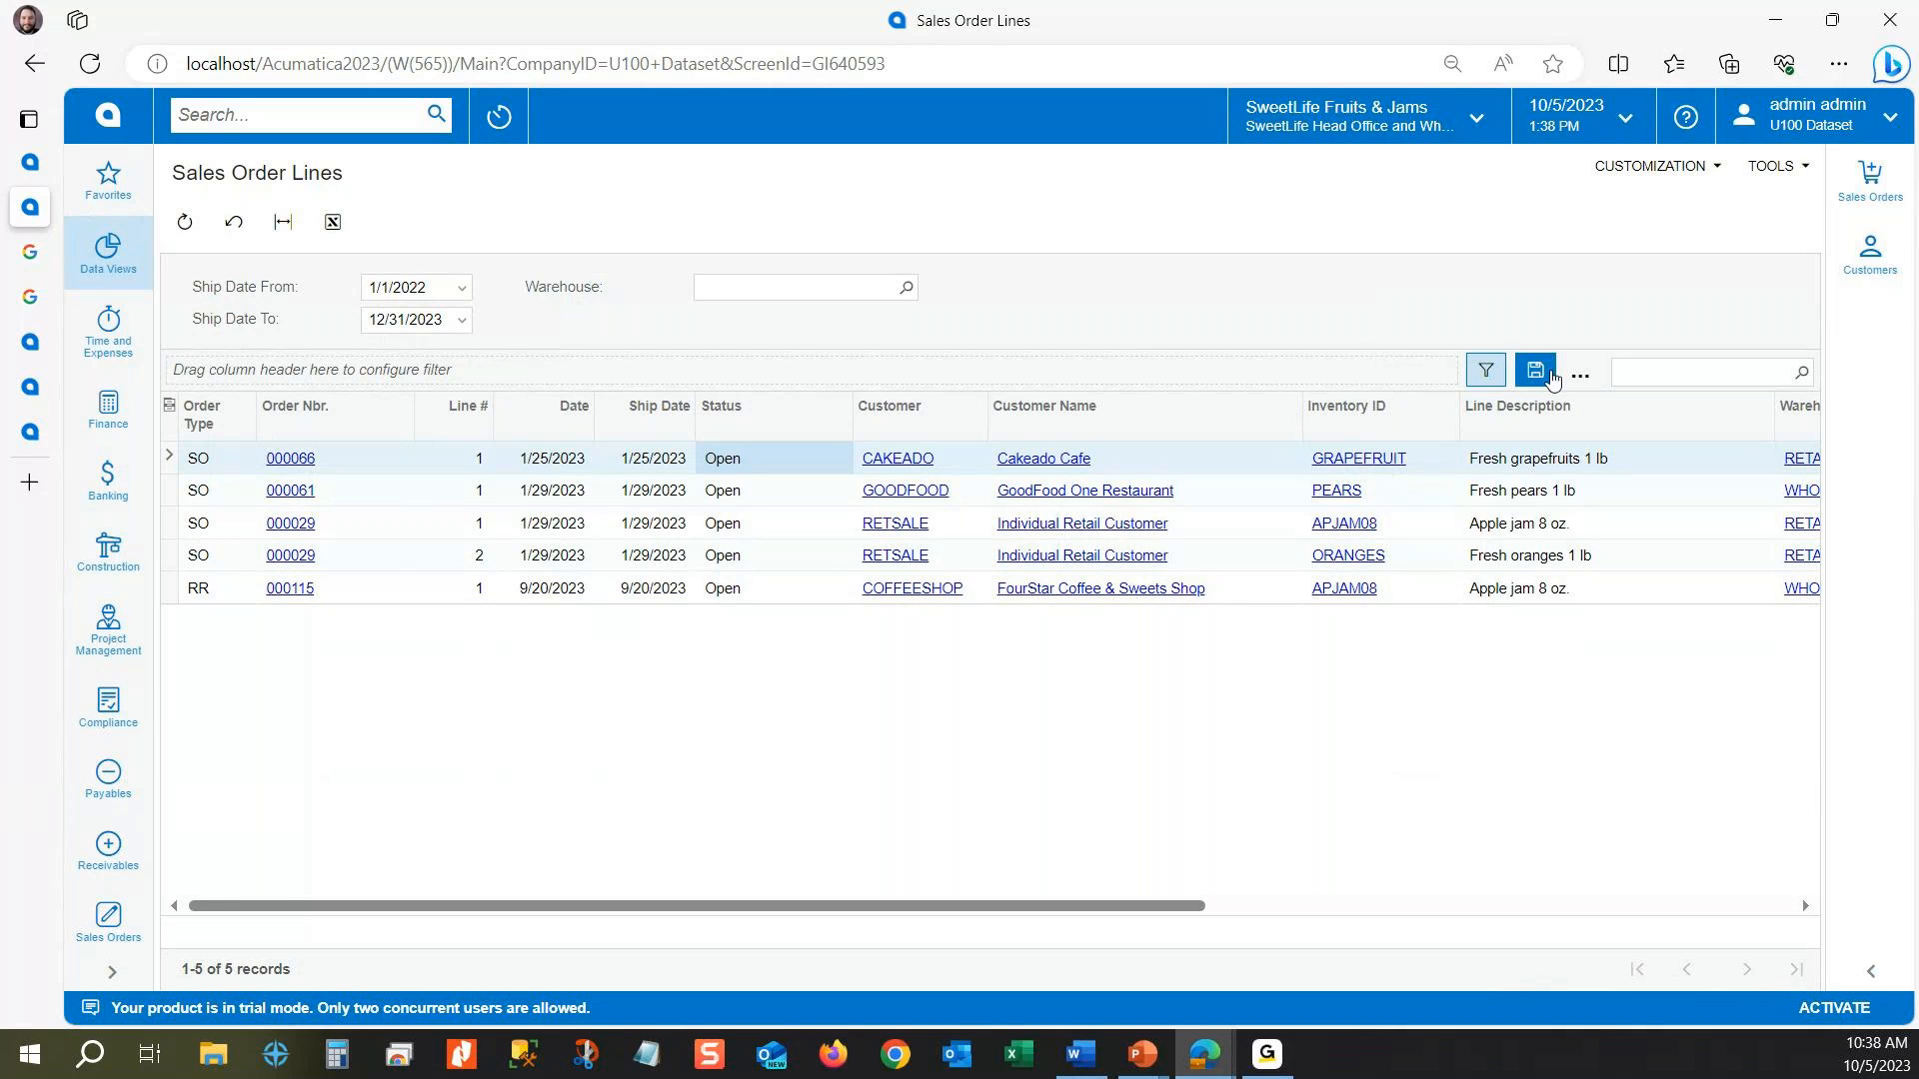
Step: Check the applied filter's settings and save it as a shared filter named Open Orders
left_click(1486, 370)
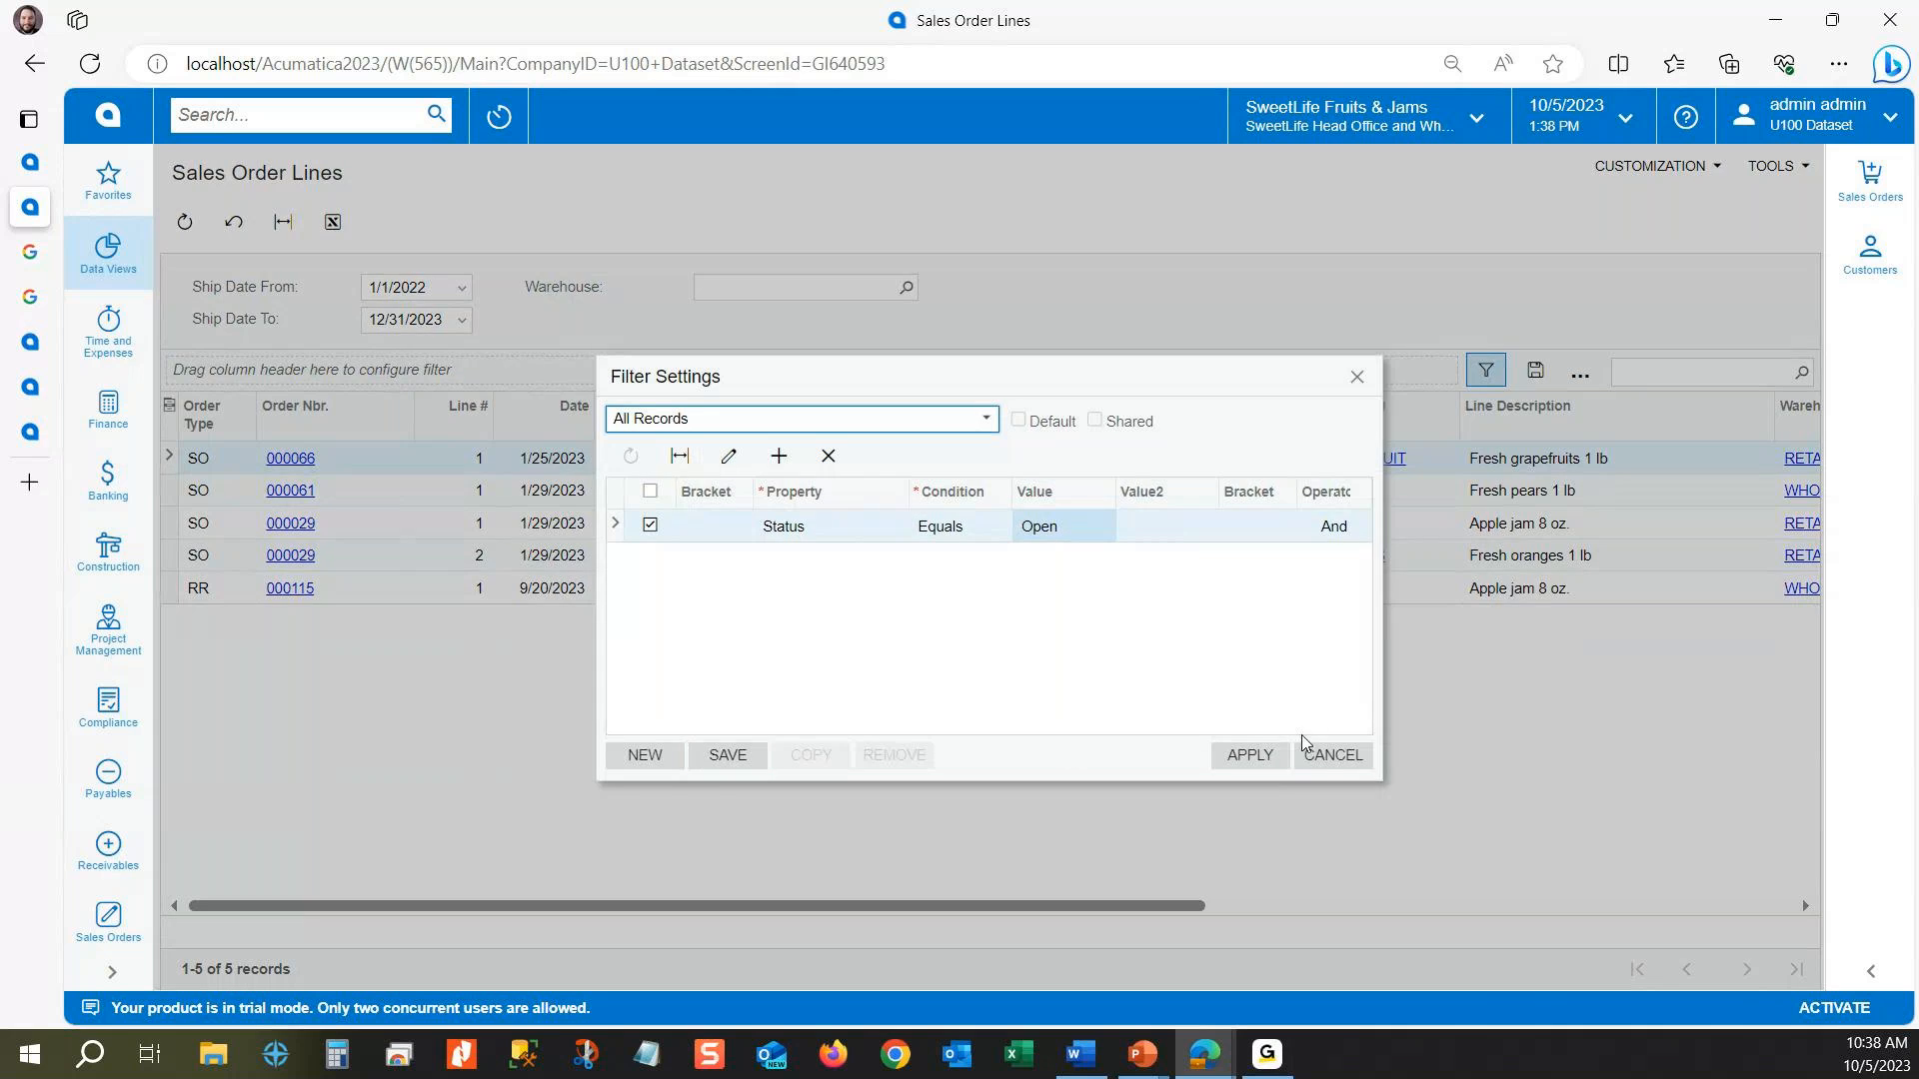
left_click(1337, 756)
left_click(1535, 371)
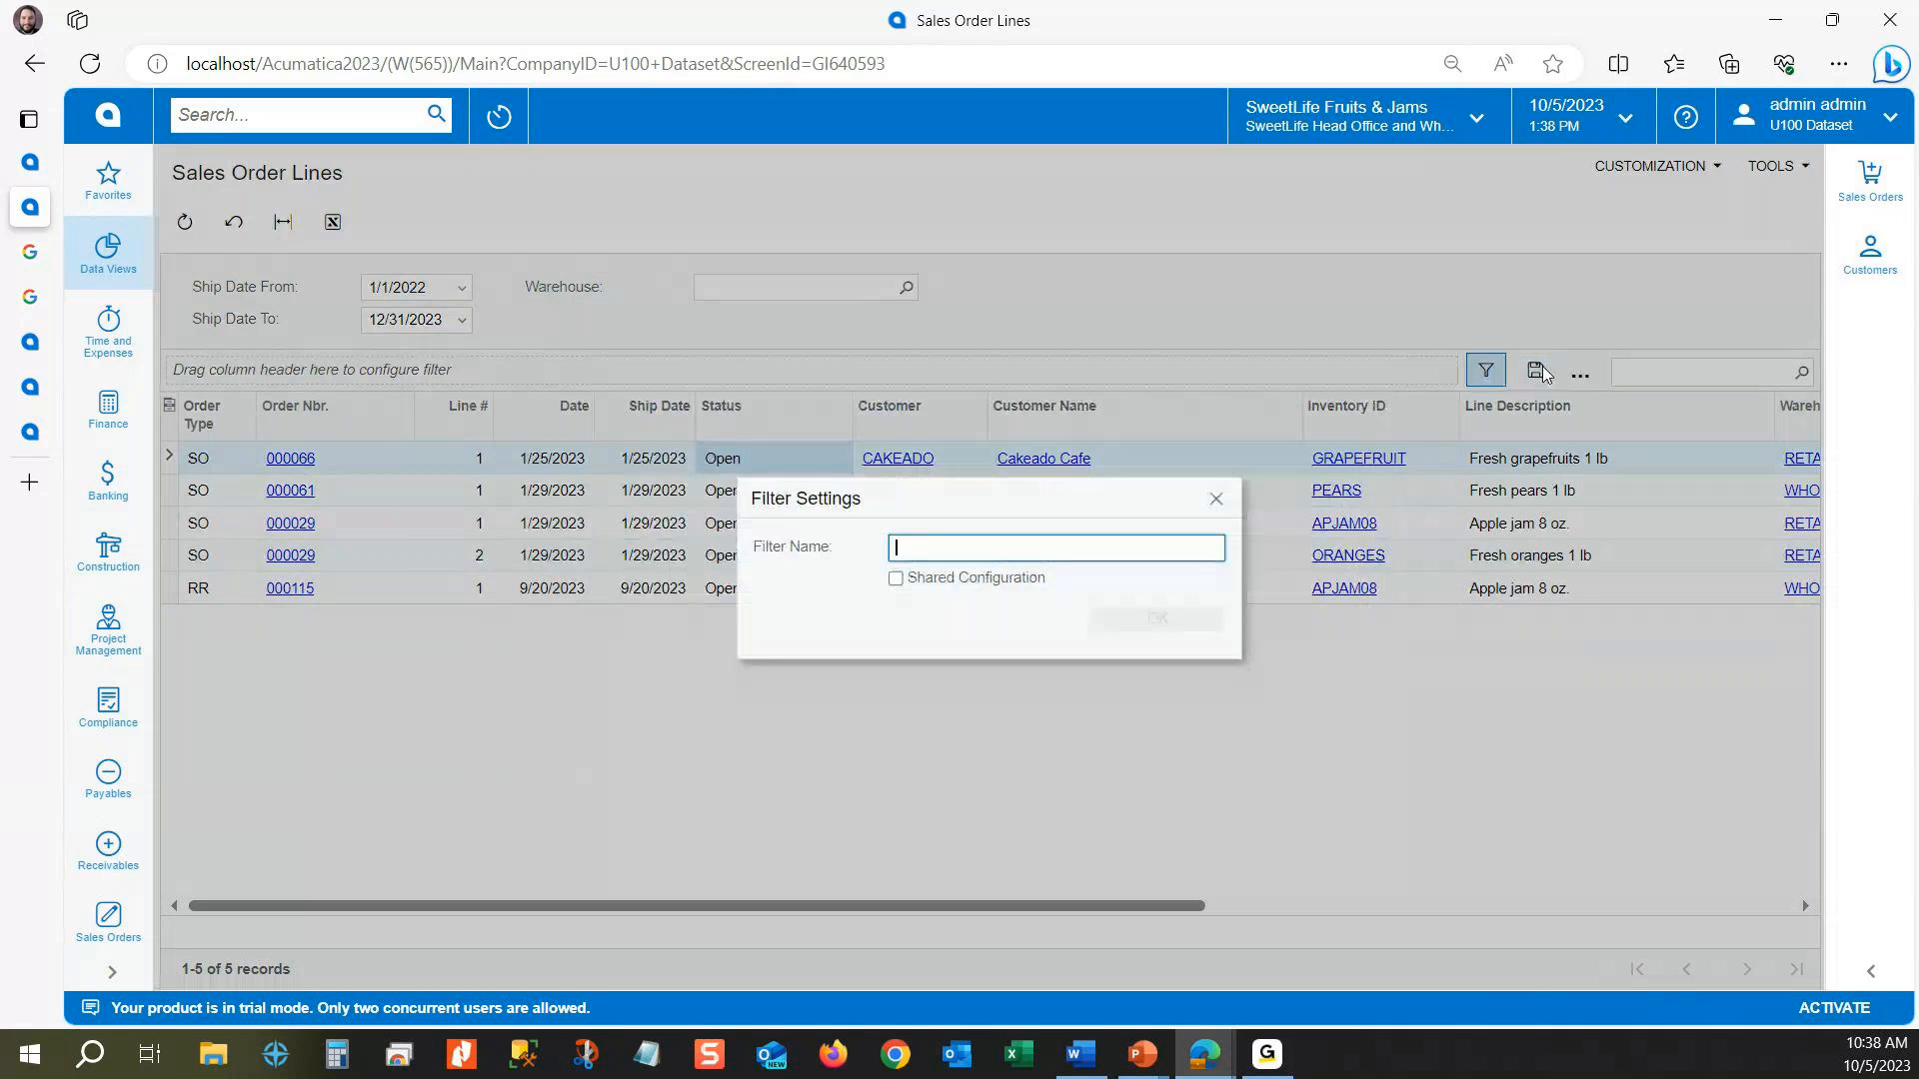
type("O")
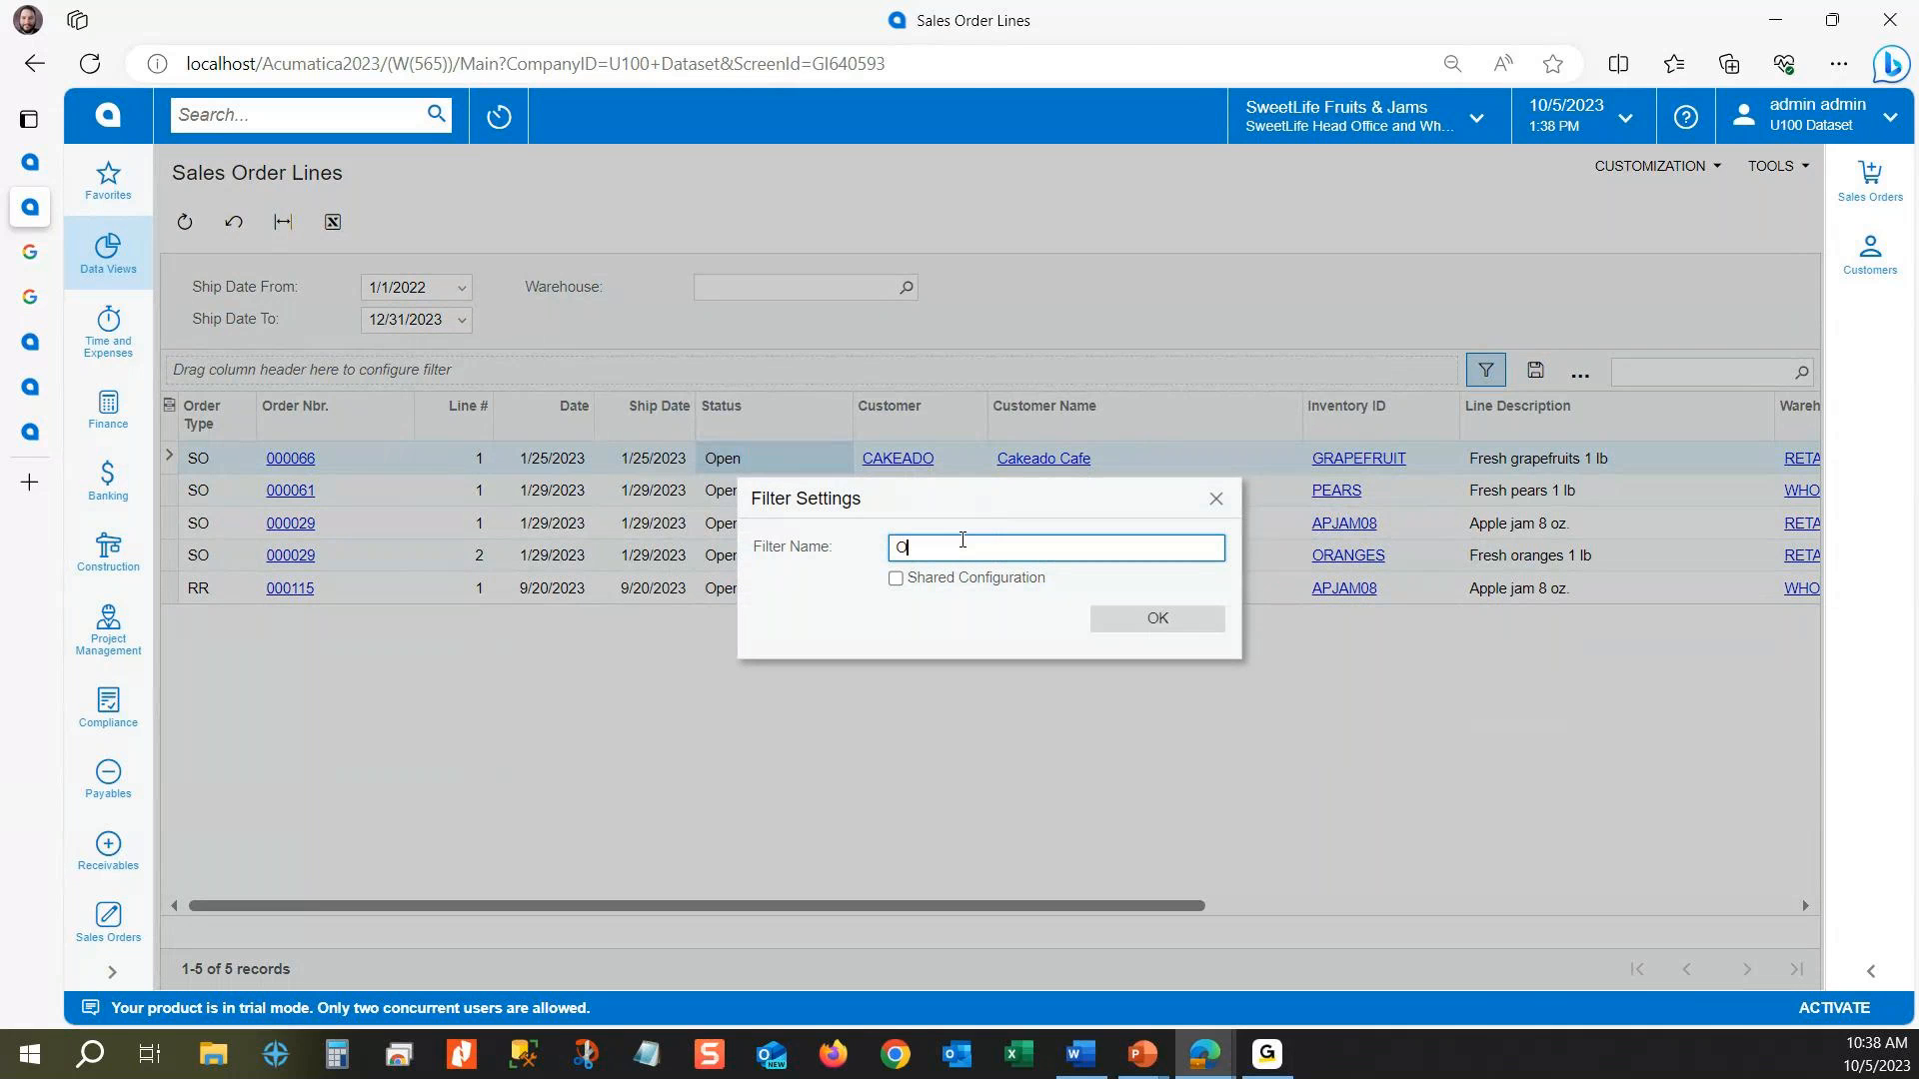
type("pen Orders")
left_click(896, 578)
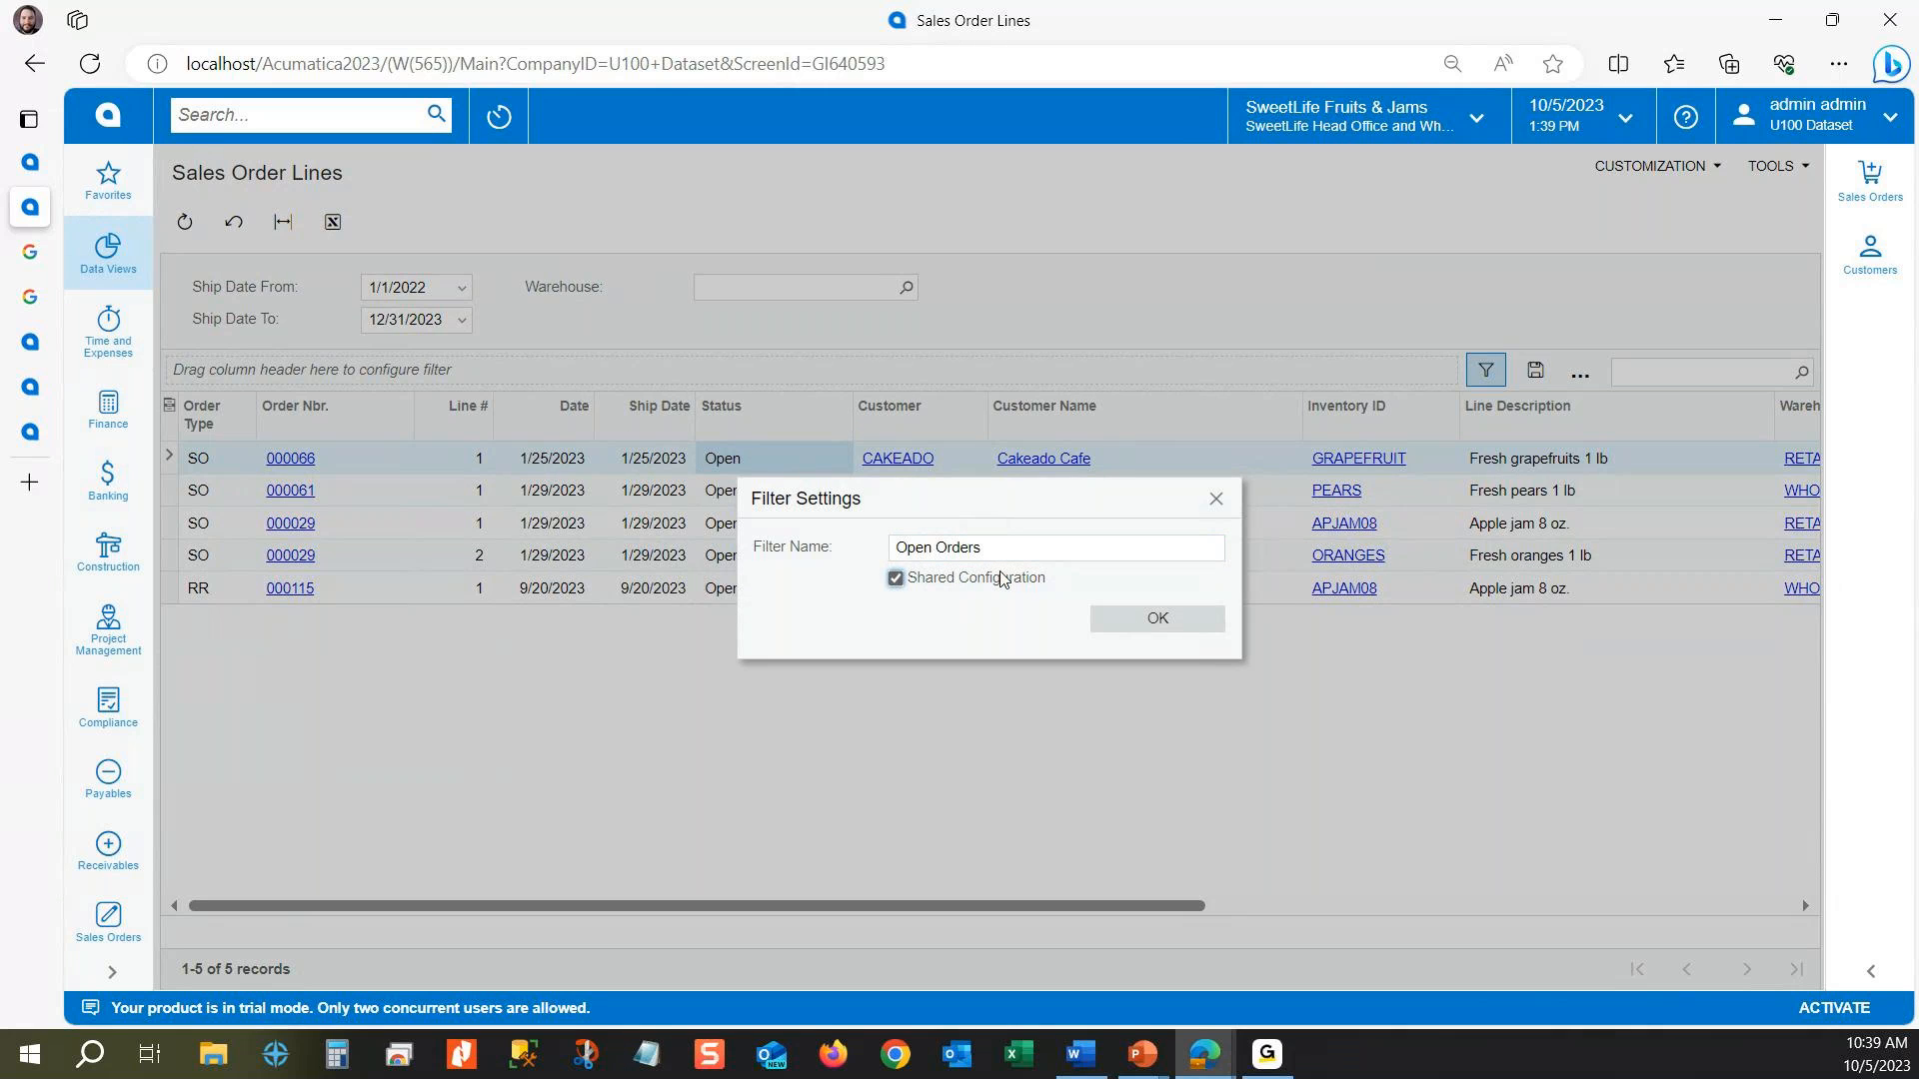
left_click(972, 553)
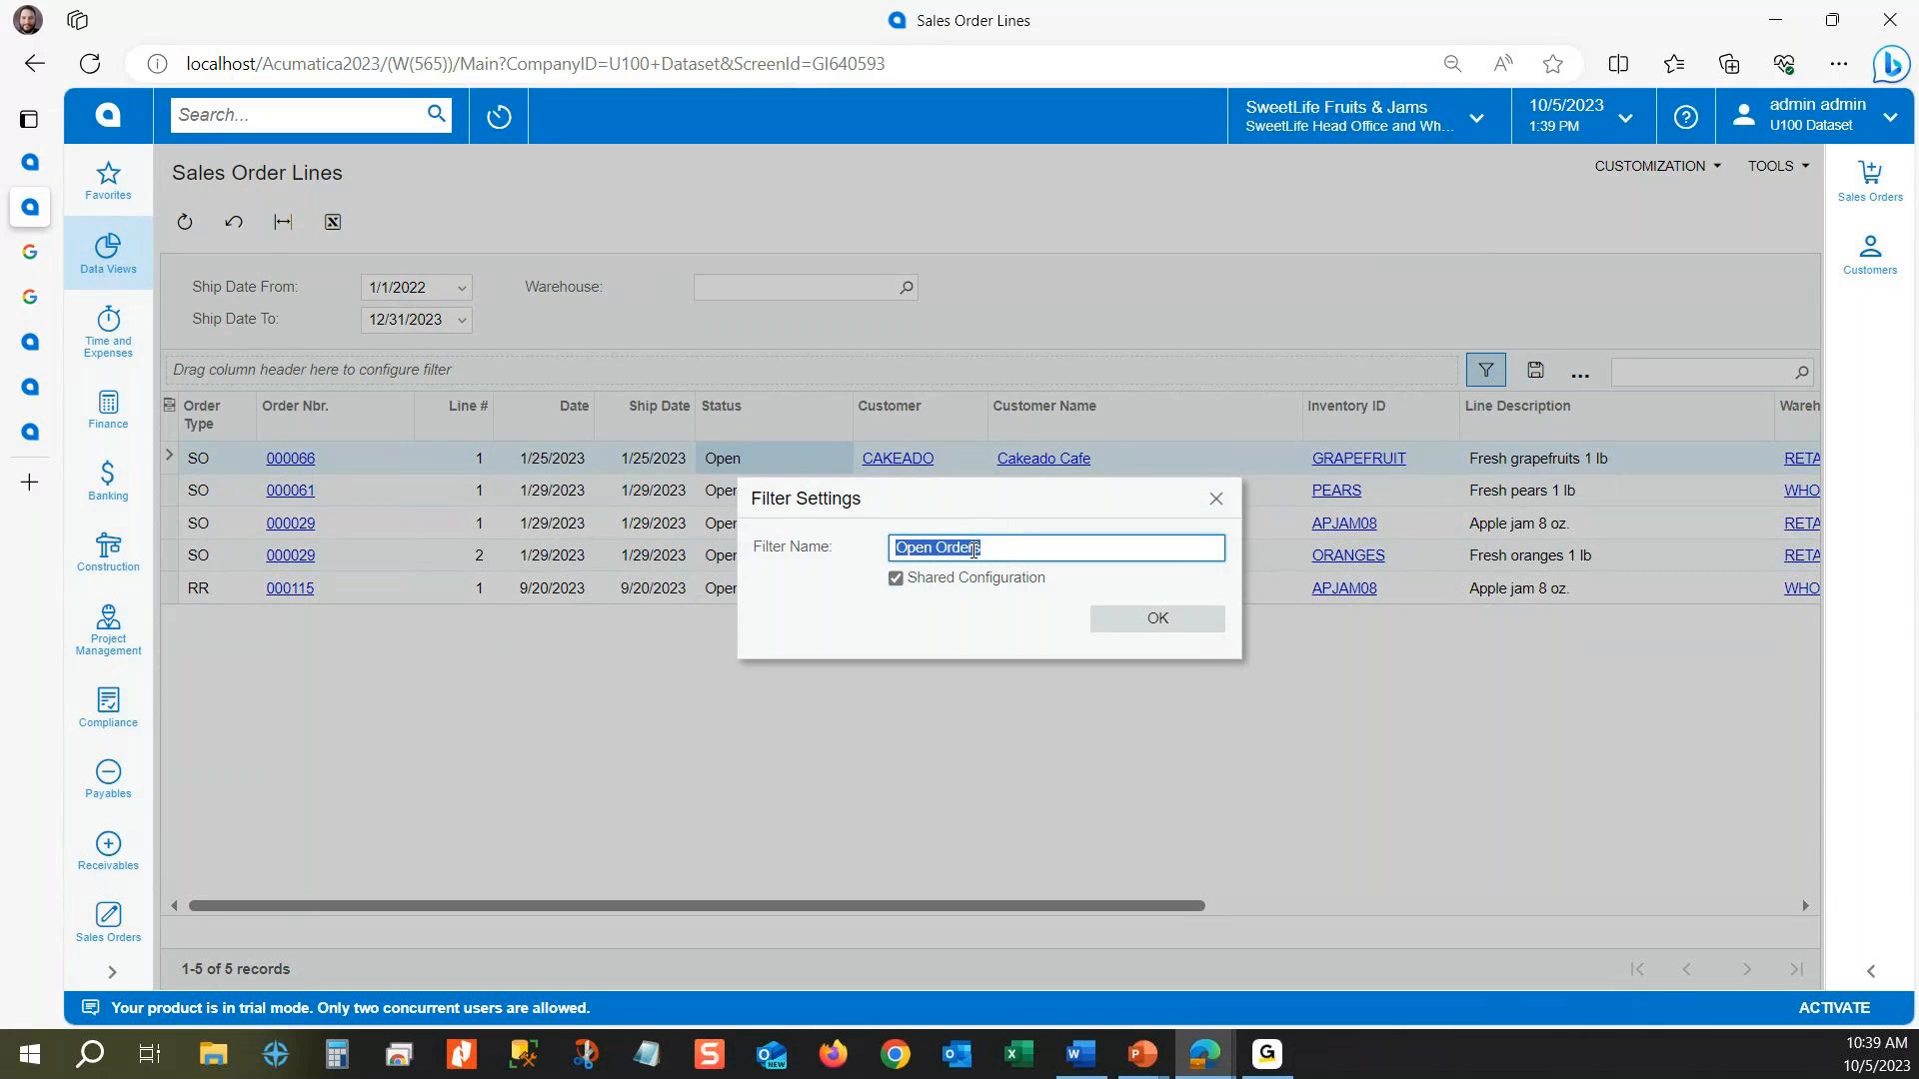
left_click(1126, 621)
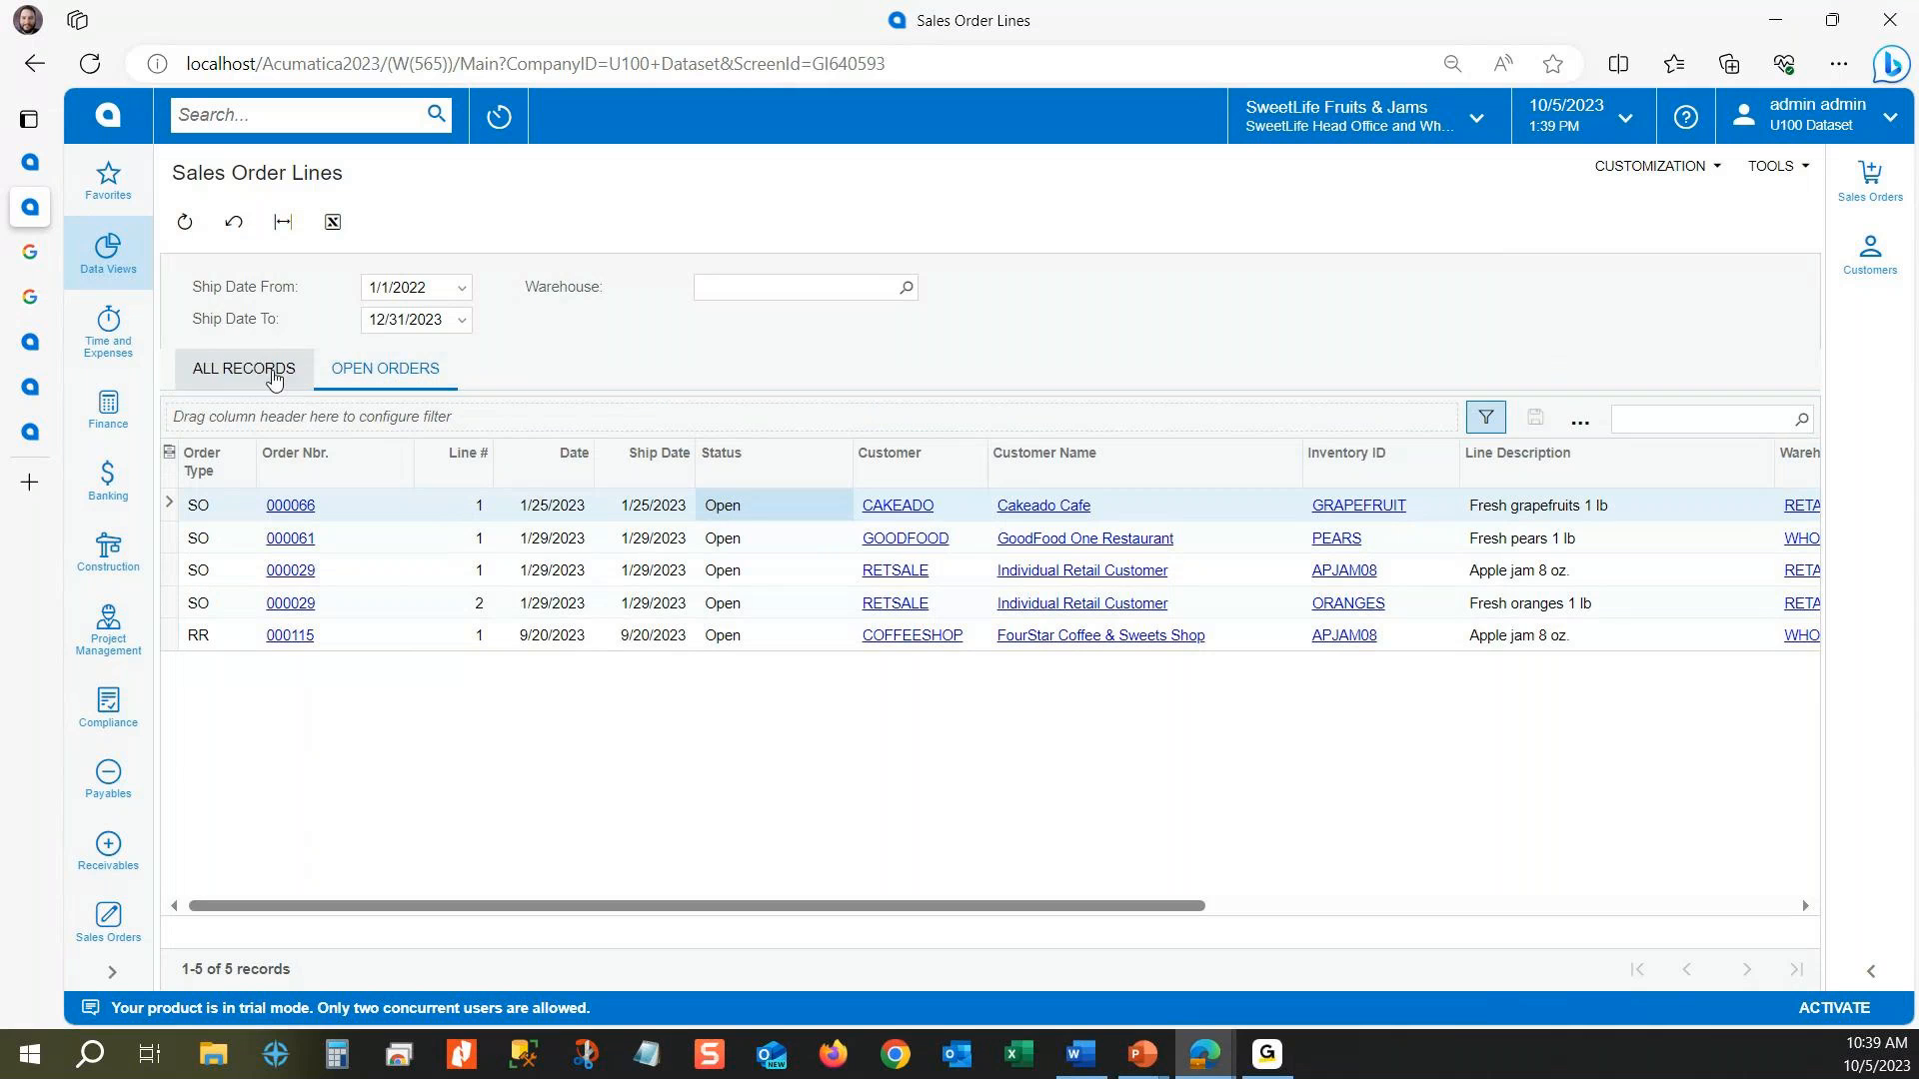
Step: Switch between all records and the Open Orders view, and review the saved filter's settings without changing them
left_click(258, 377)
left_click(389, 367)
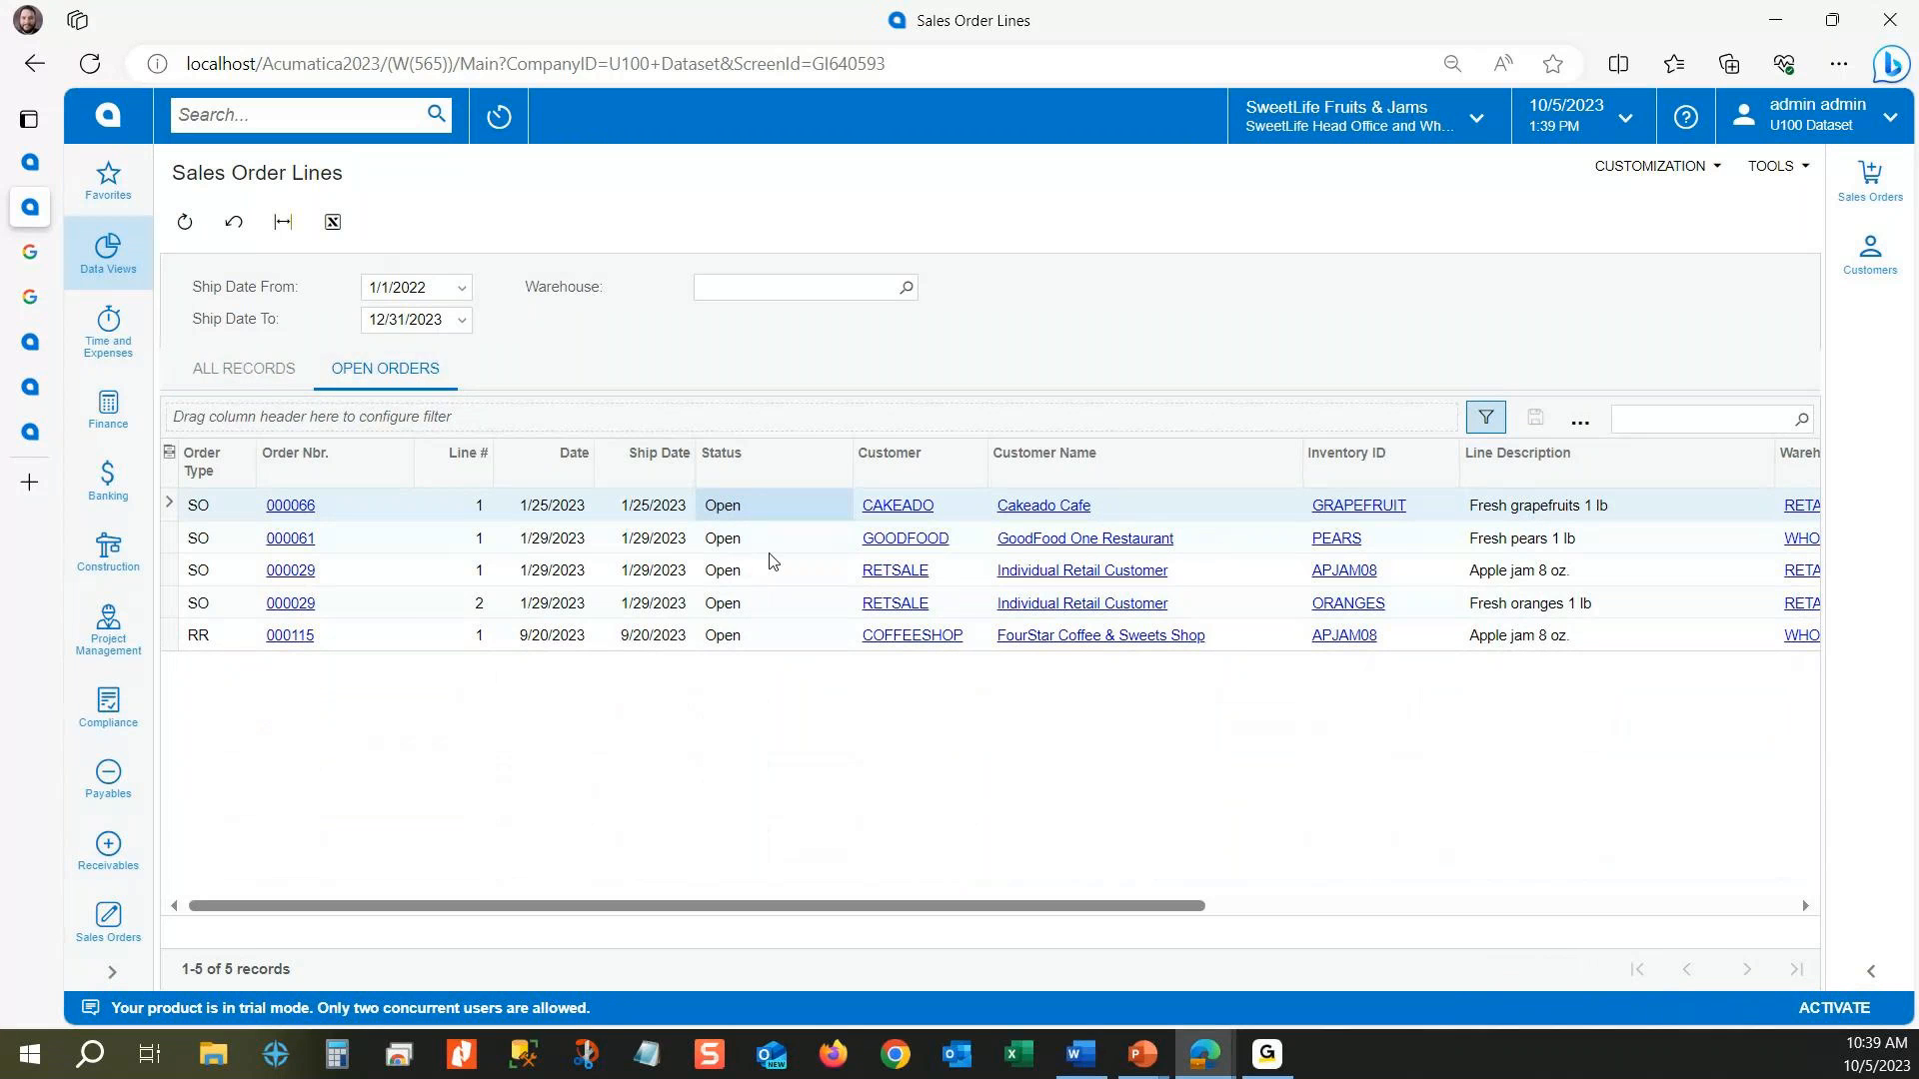
left_click(1486, 417)
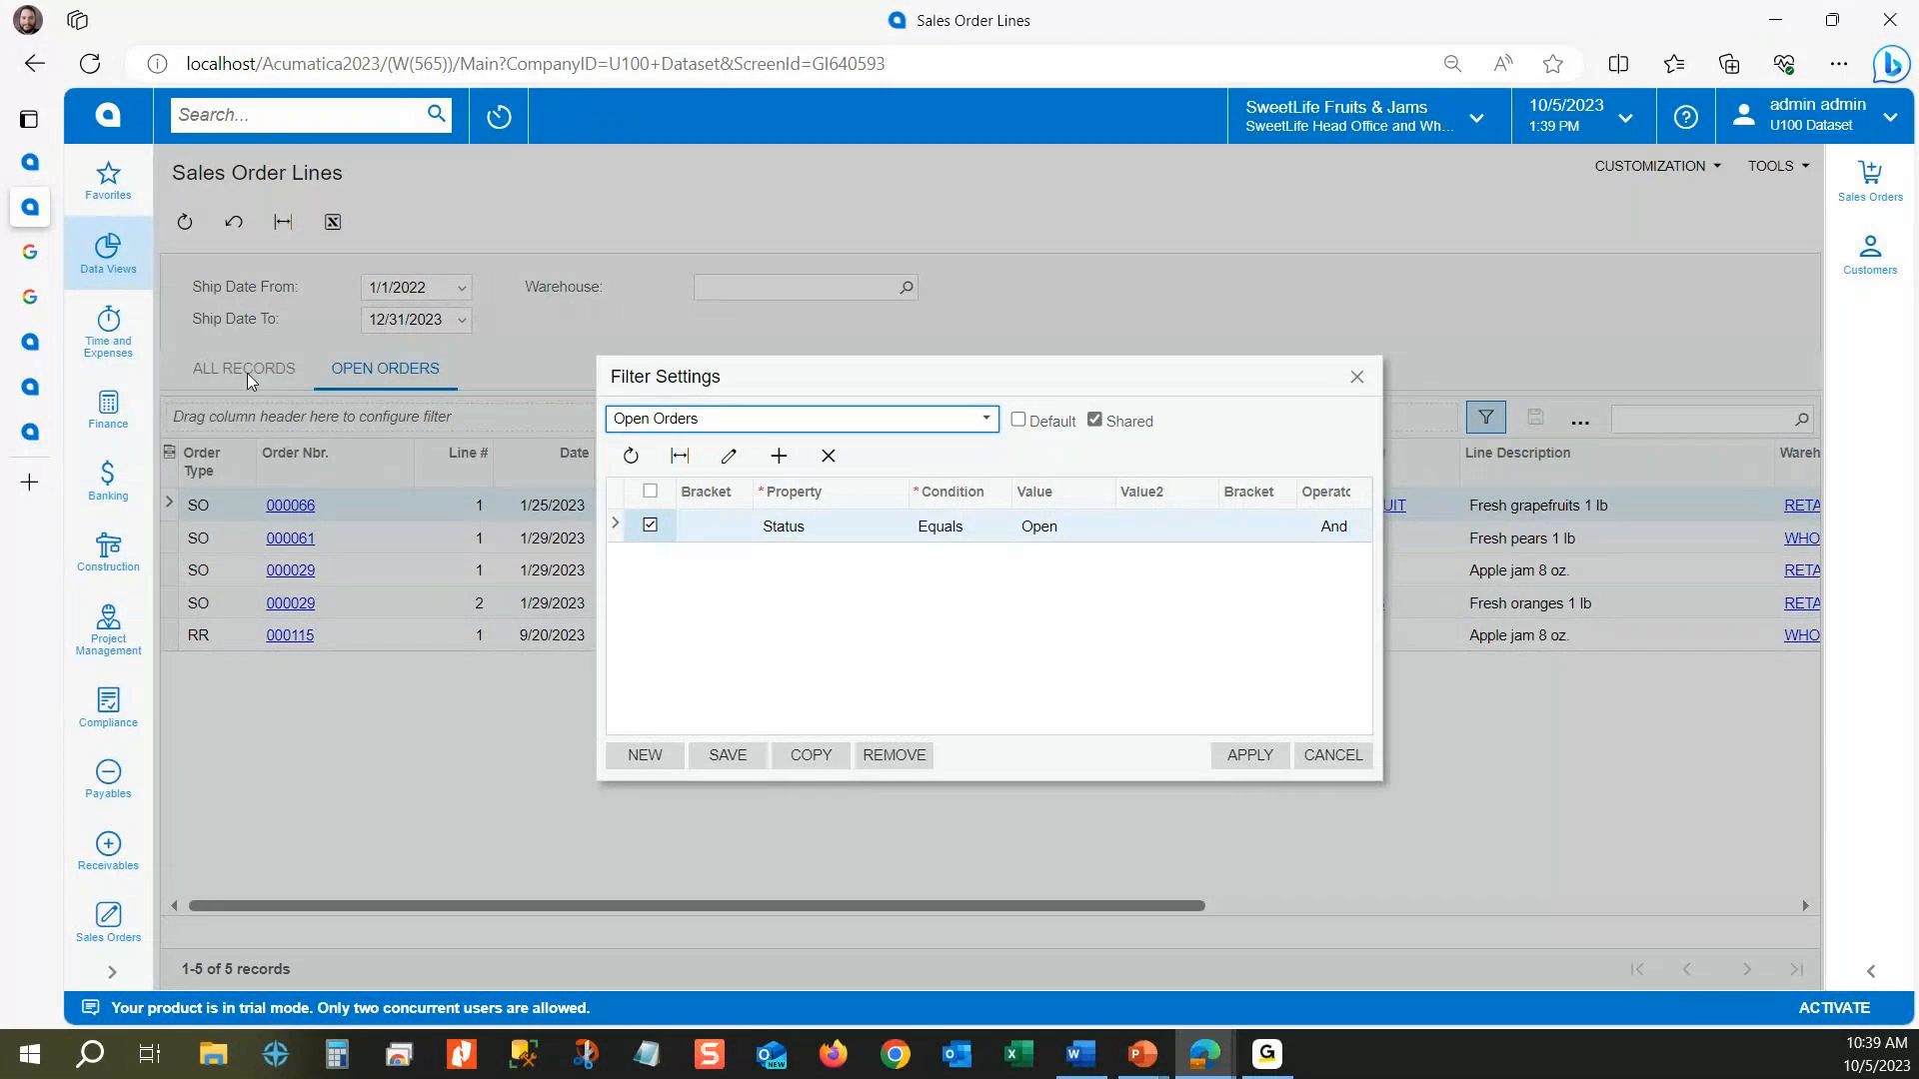
left_click(1356, 376)
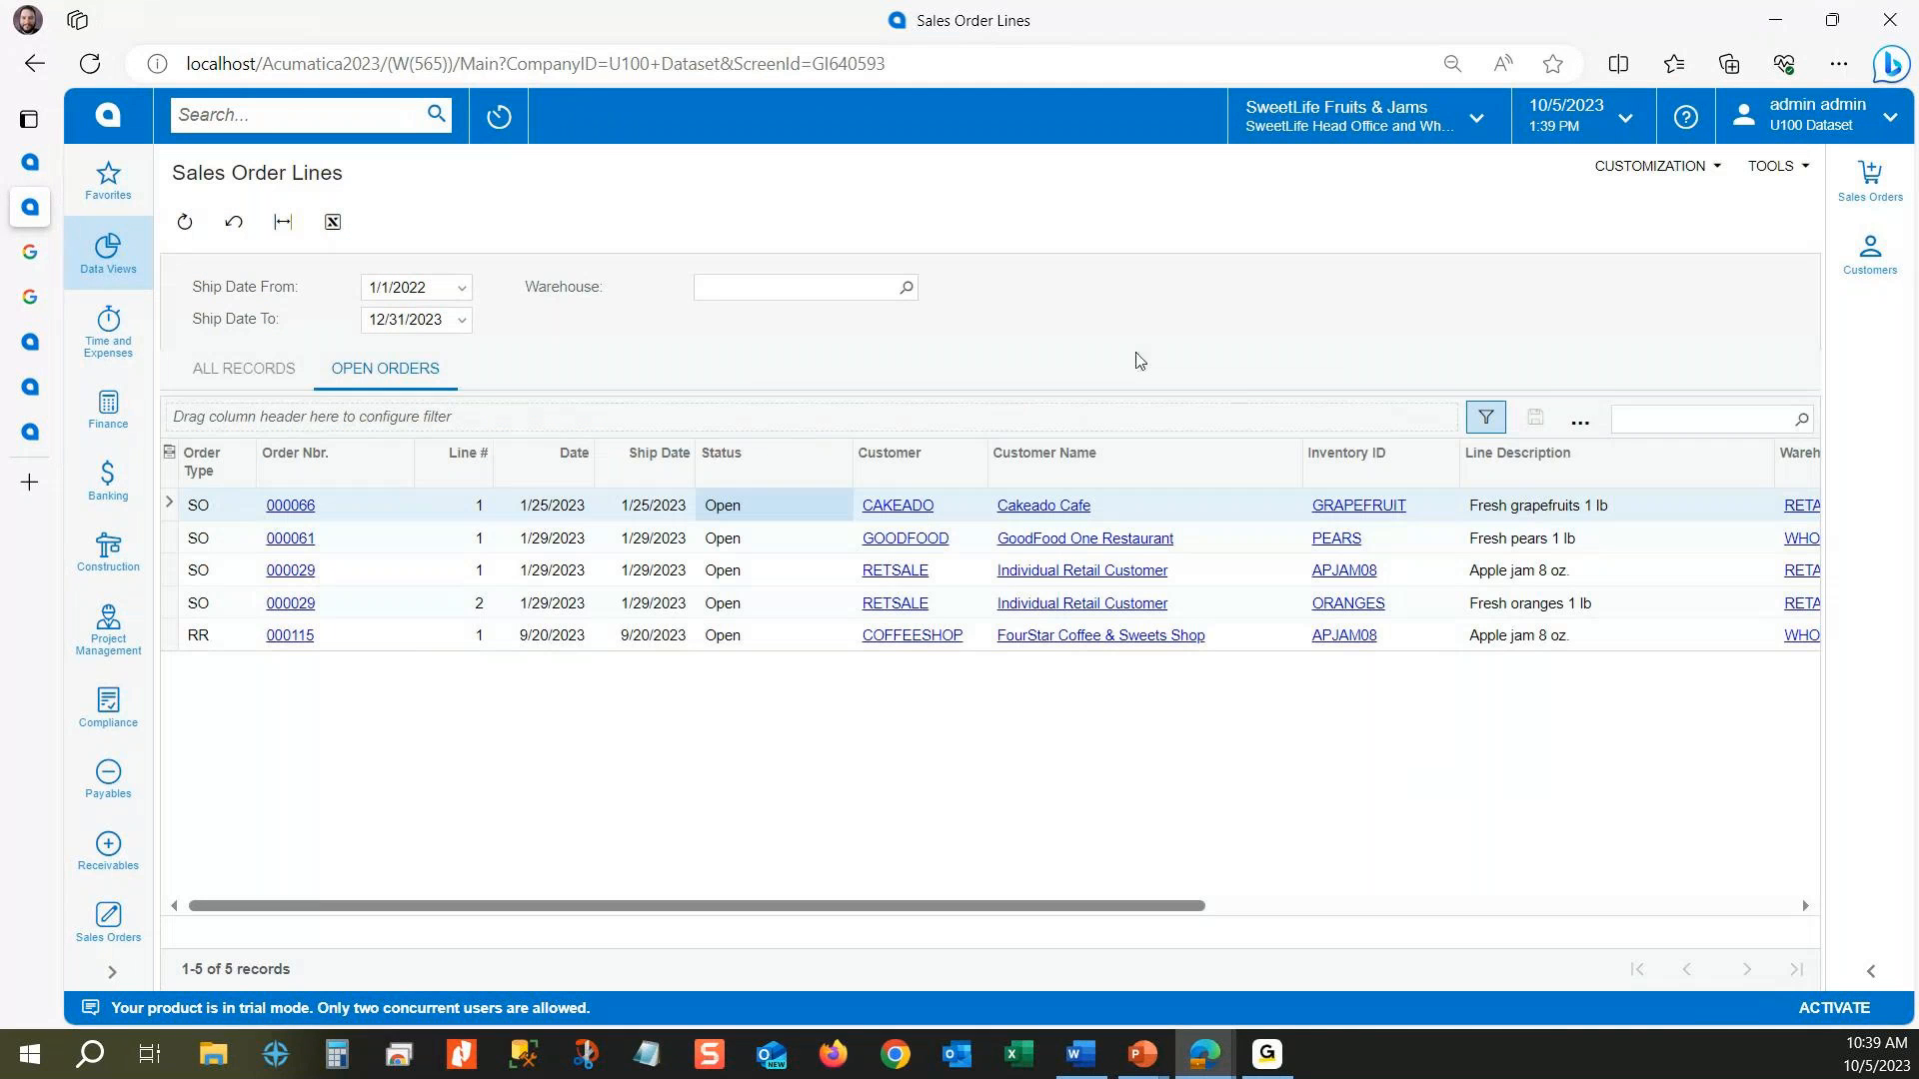
Step: Save the All Records view of the Sales Order Lines results as a shared pivot table named Item Summary
left_click(278, 368)
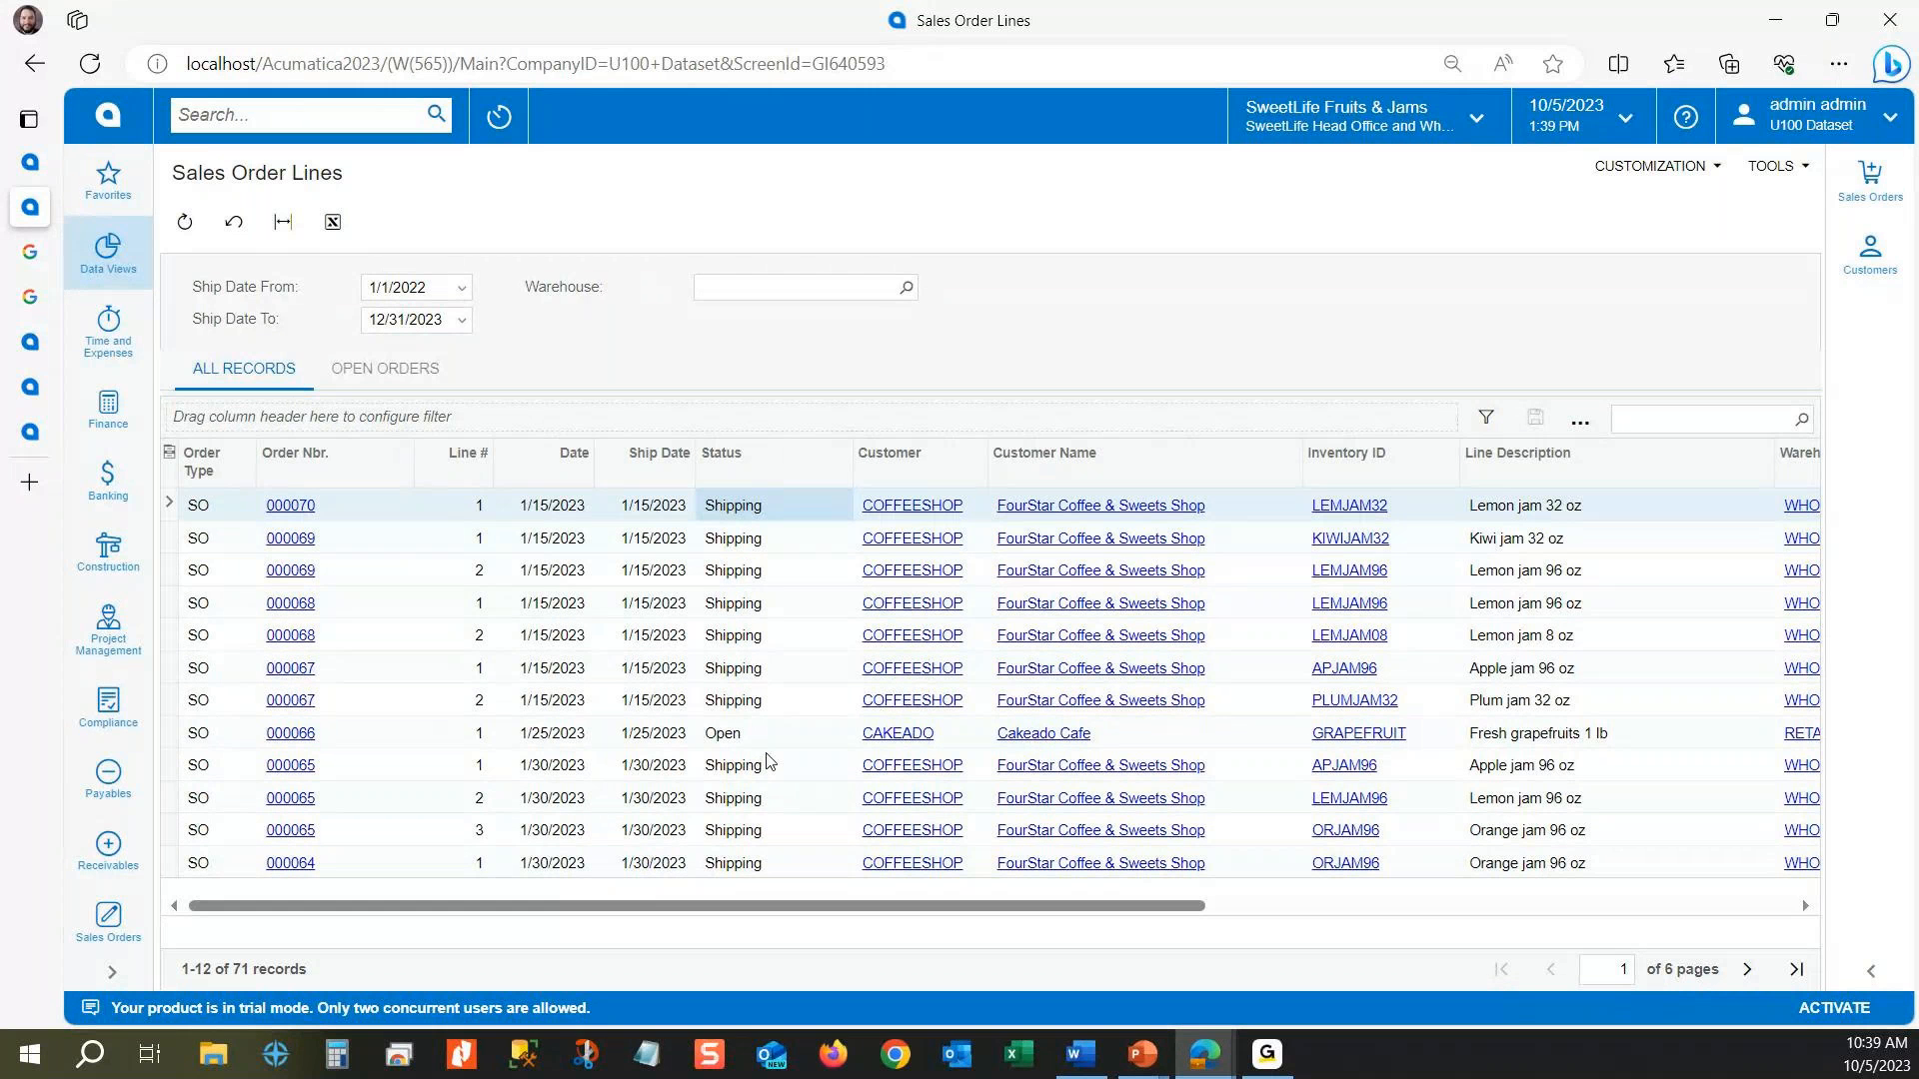
left_click(1581, 424)
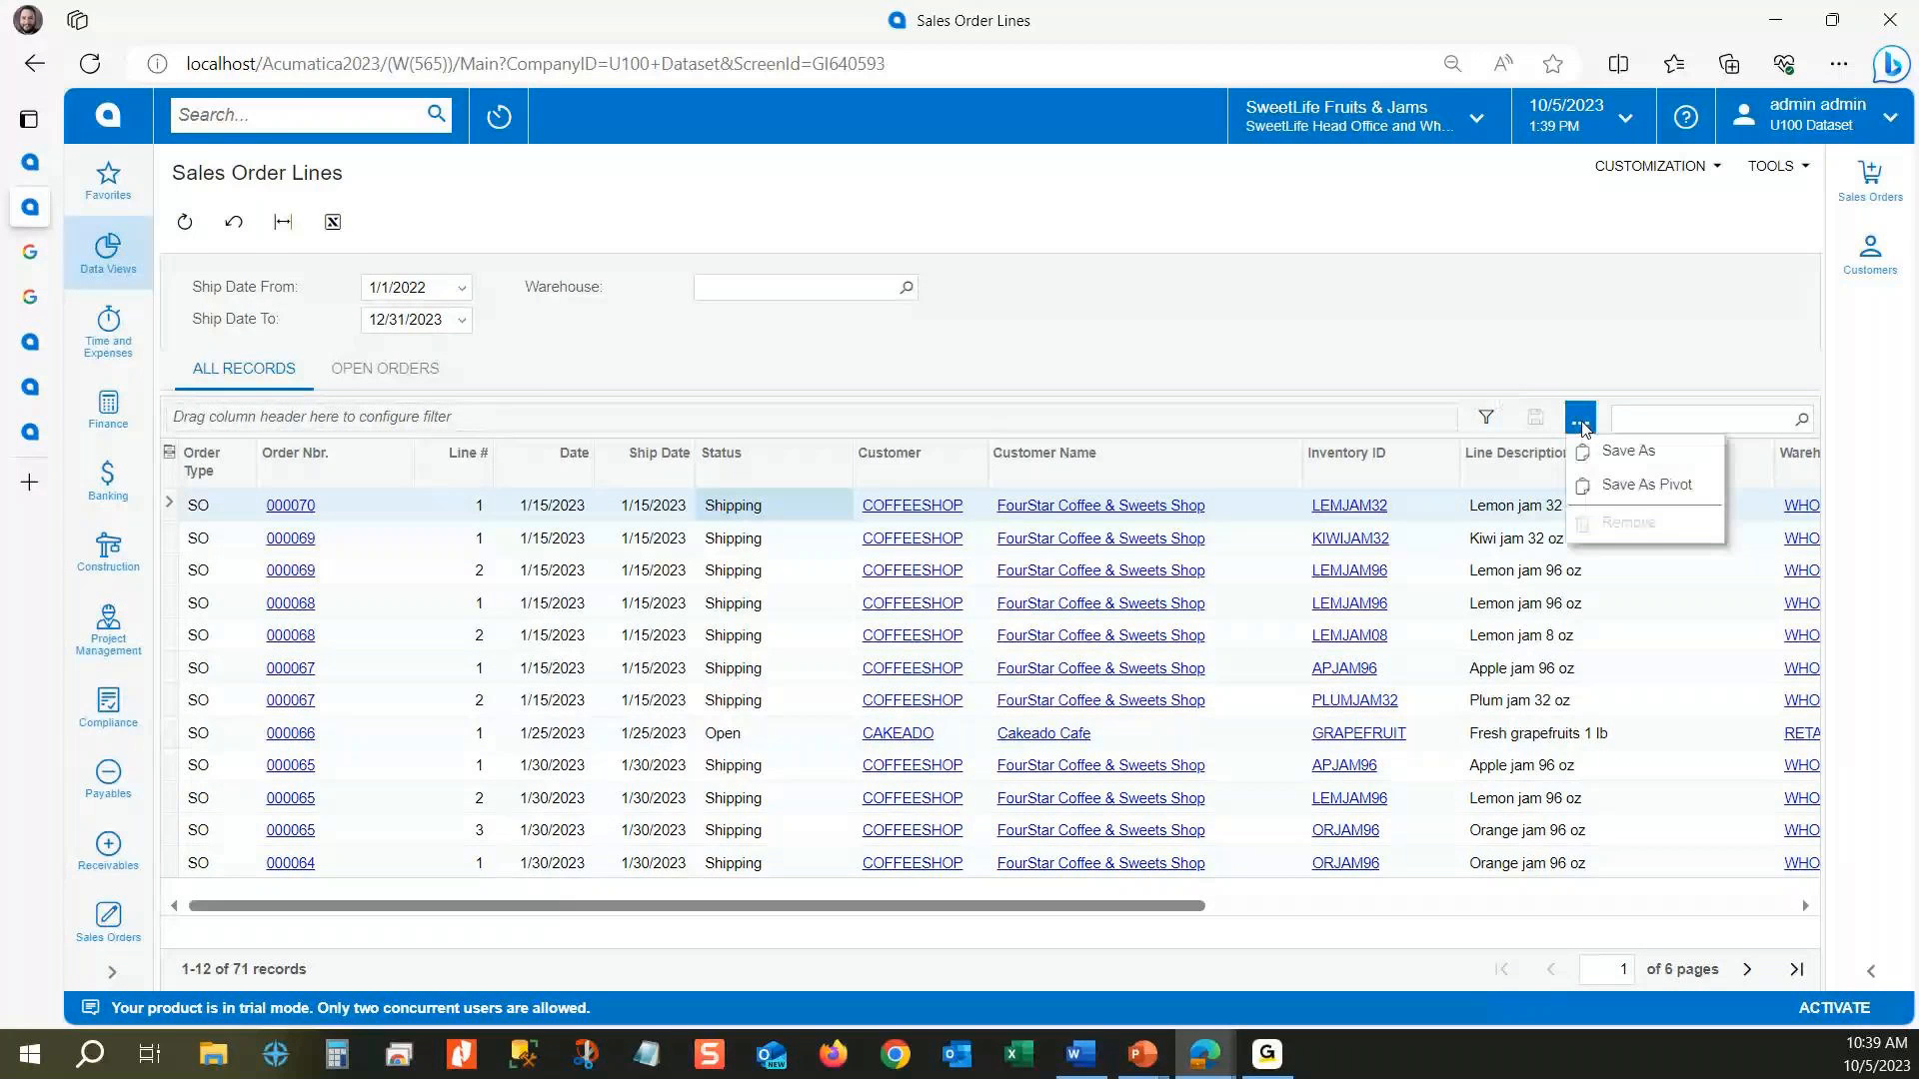
left_click(1624, 451)
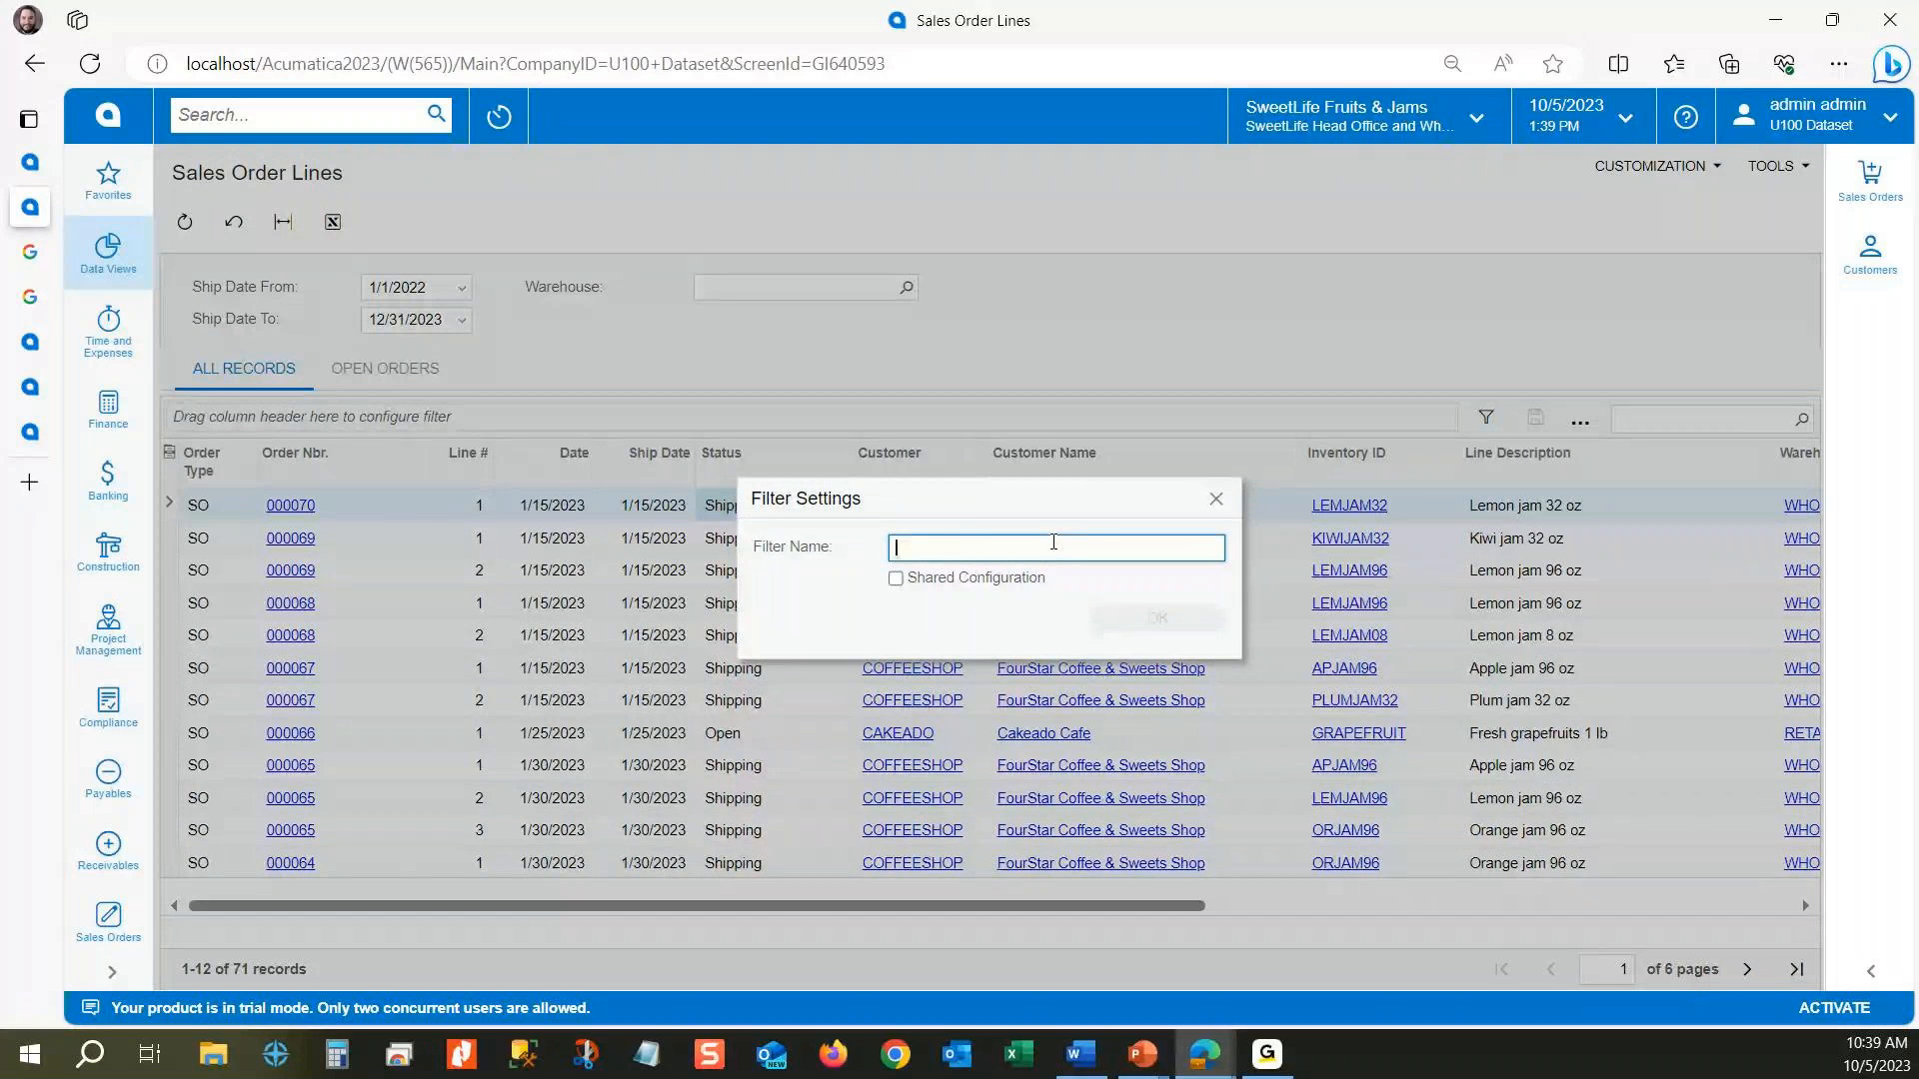
type("Item Summary")
left_click(895, 579)
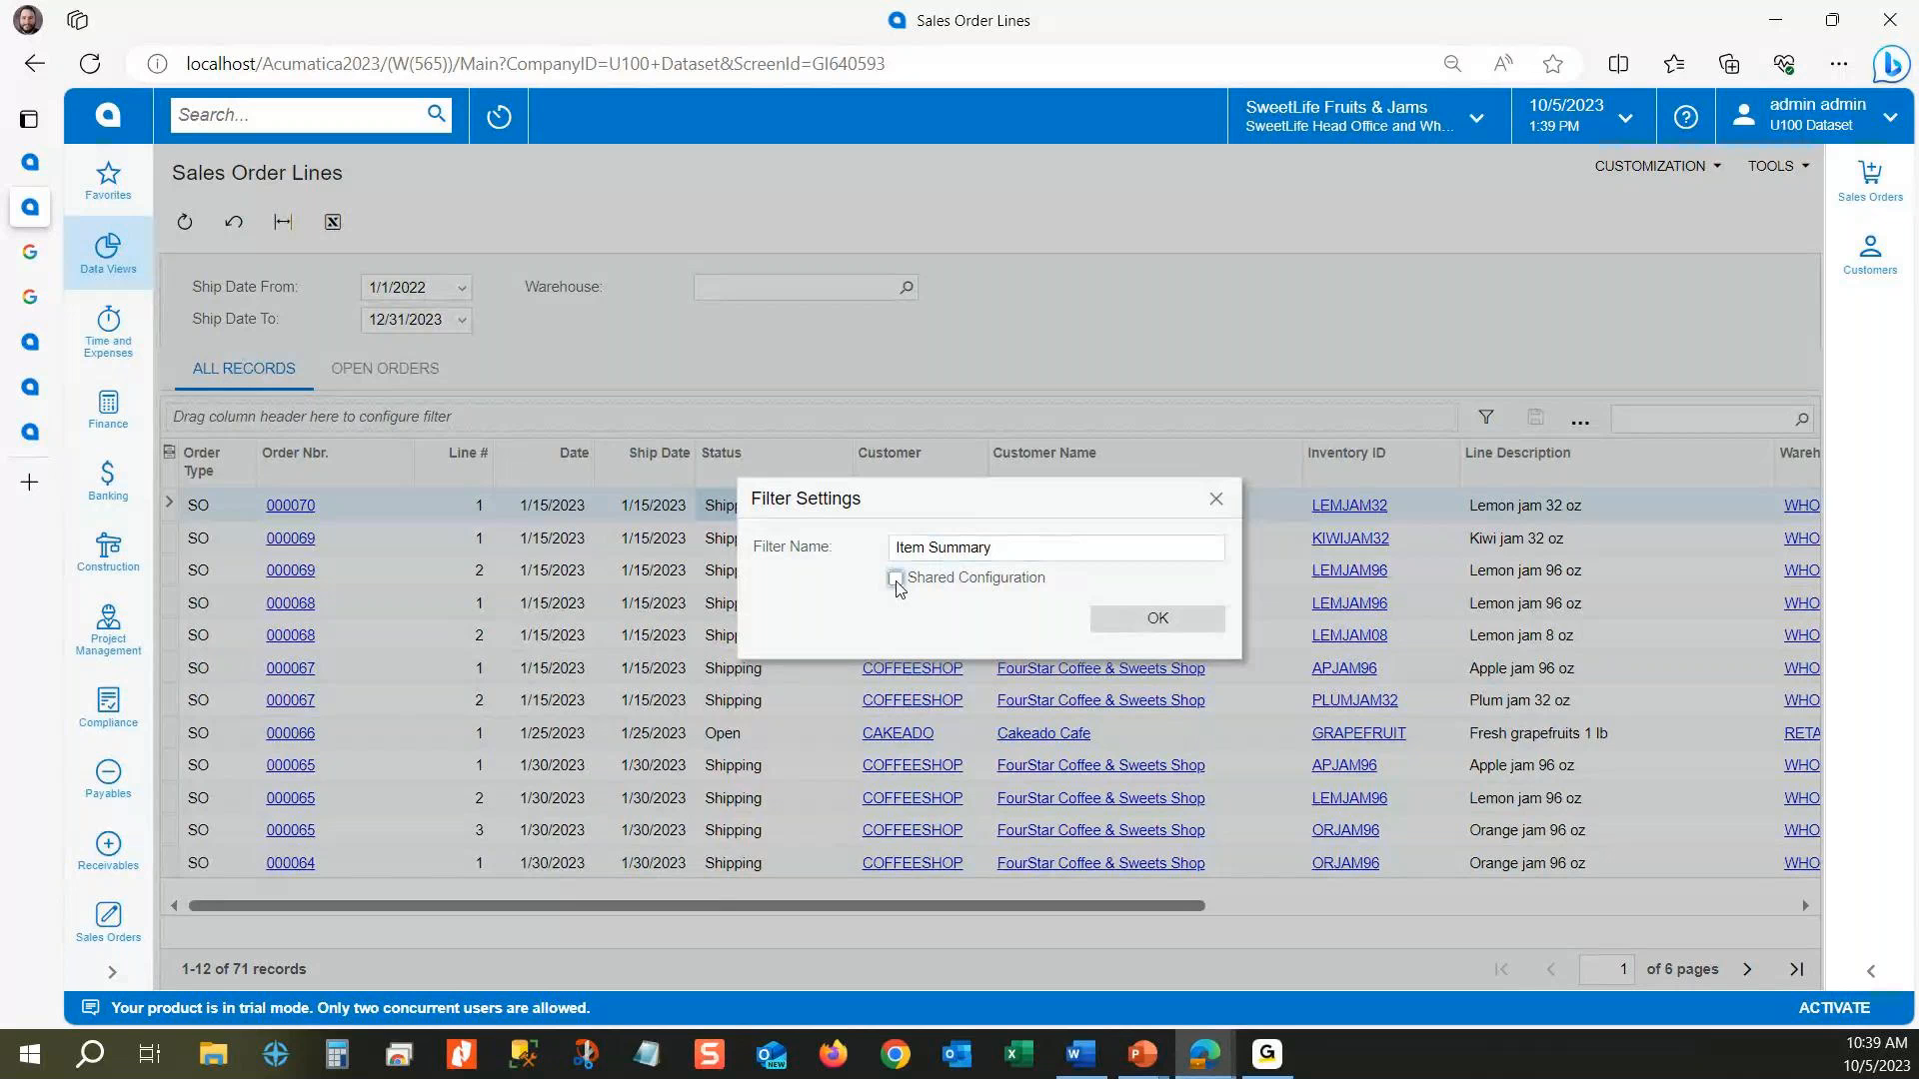
left_click(896, 582)
left_click(1150, 617)
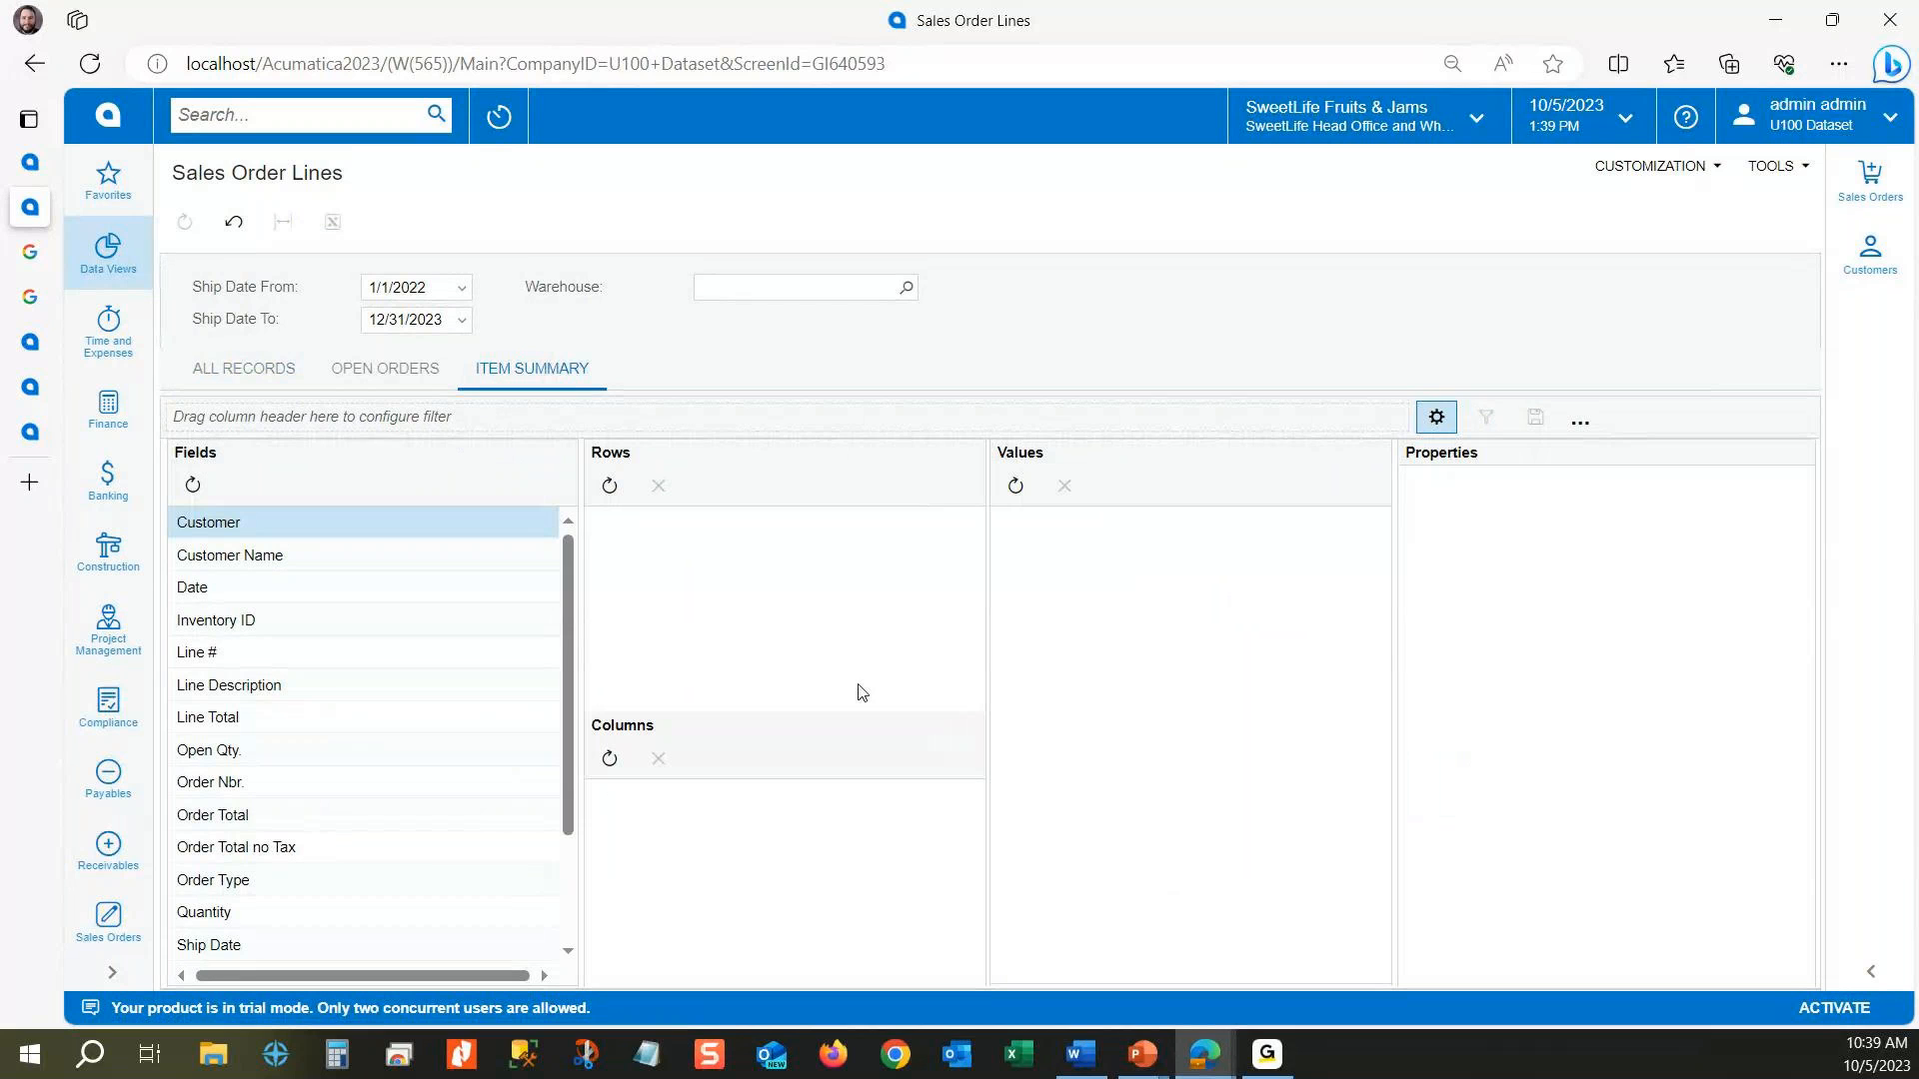
Step: Build the Item Summary pivot with Inventory ID rows, Warehouse columns and Line Total values, display it and widen its value columns
left_click_drag(563, 585, 563, 792)
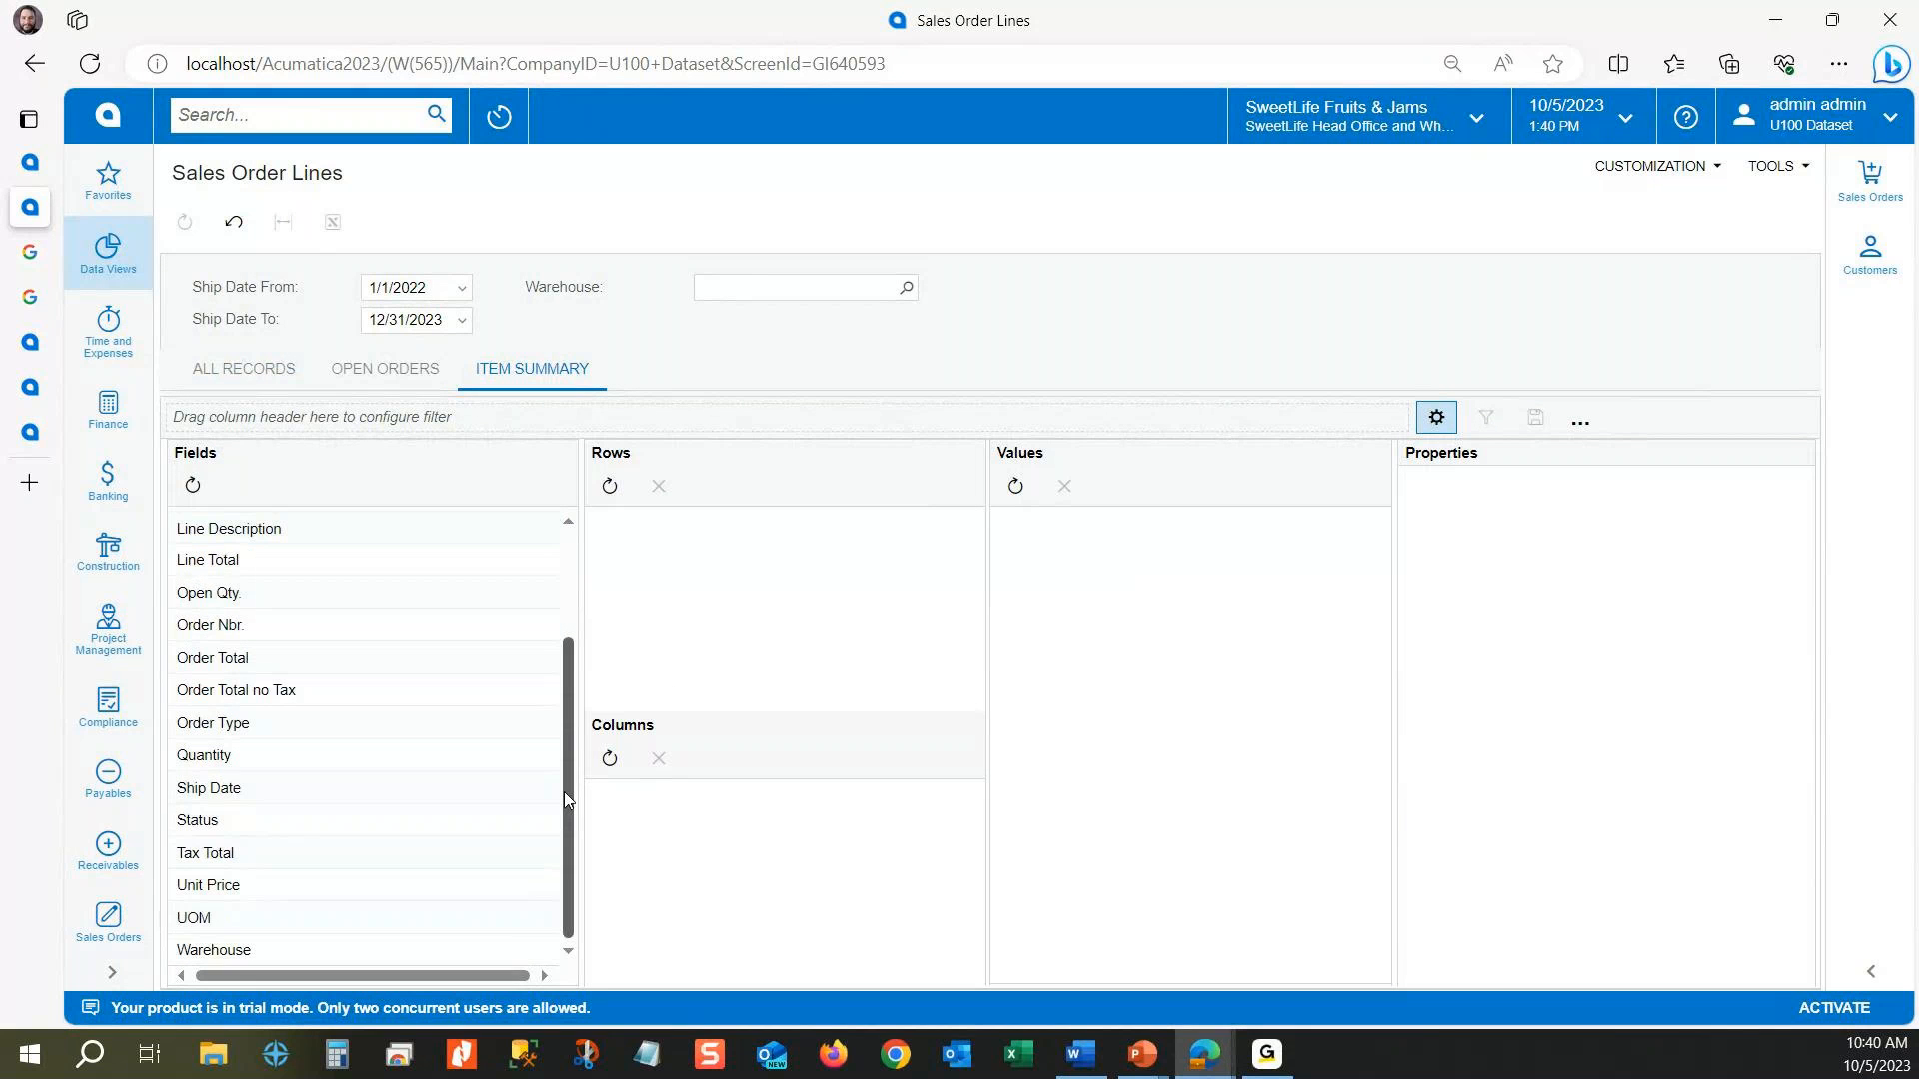
scroll(292, 649, "up", 3)
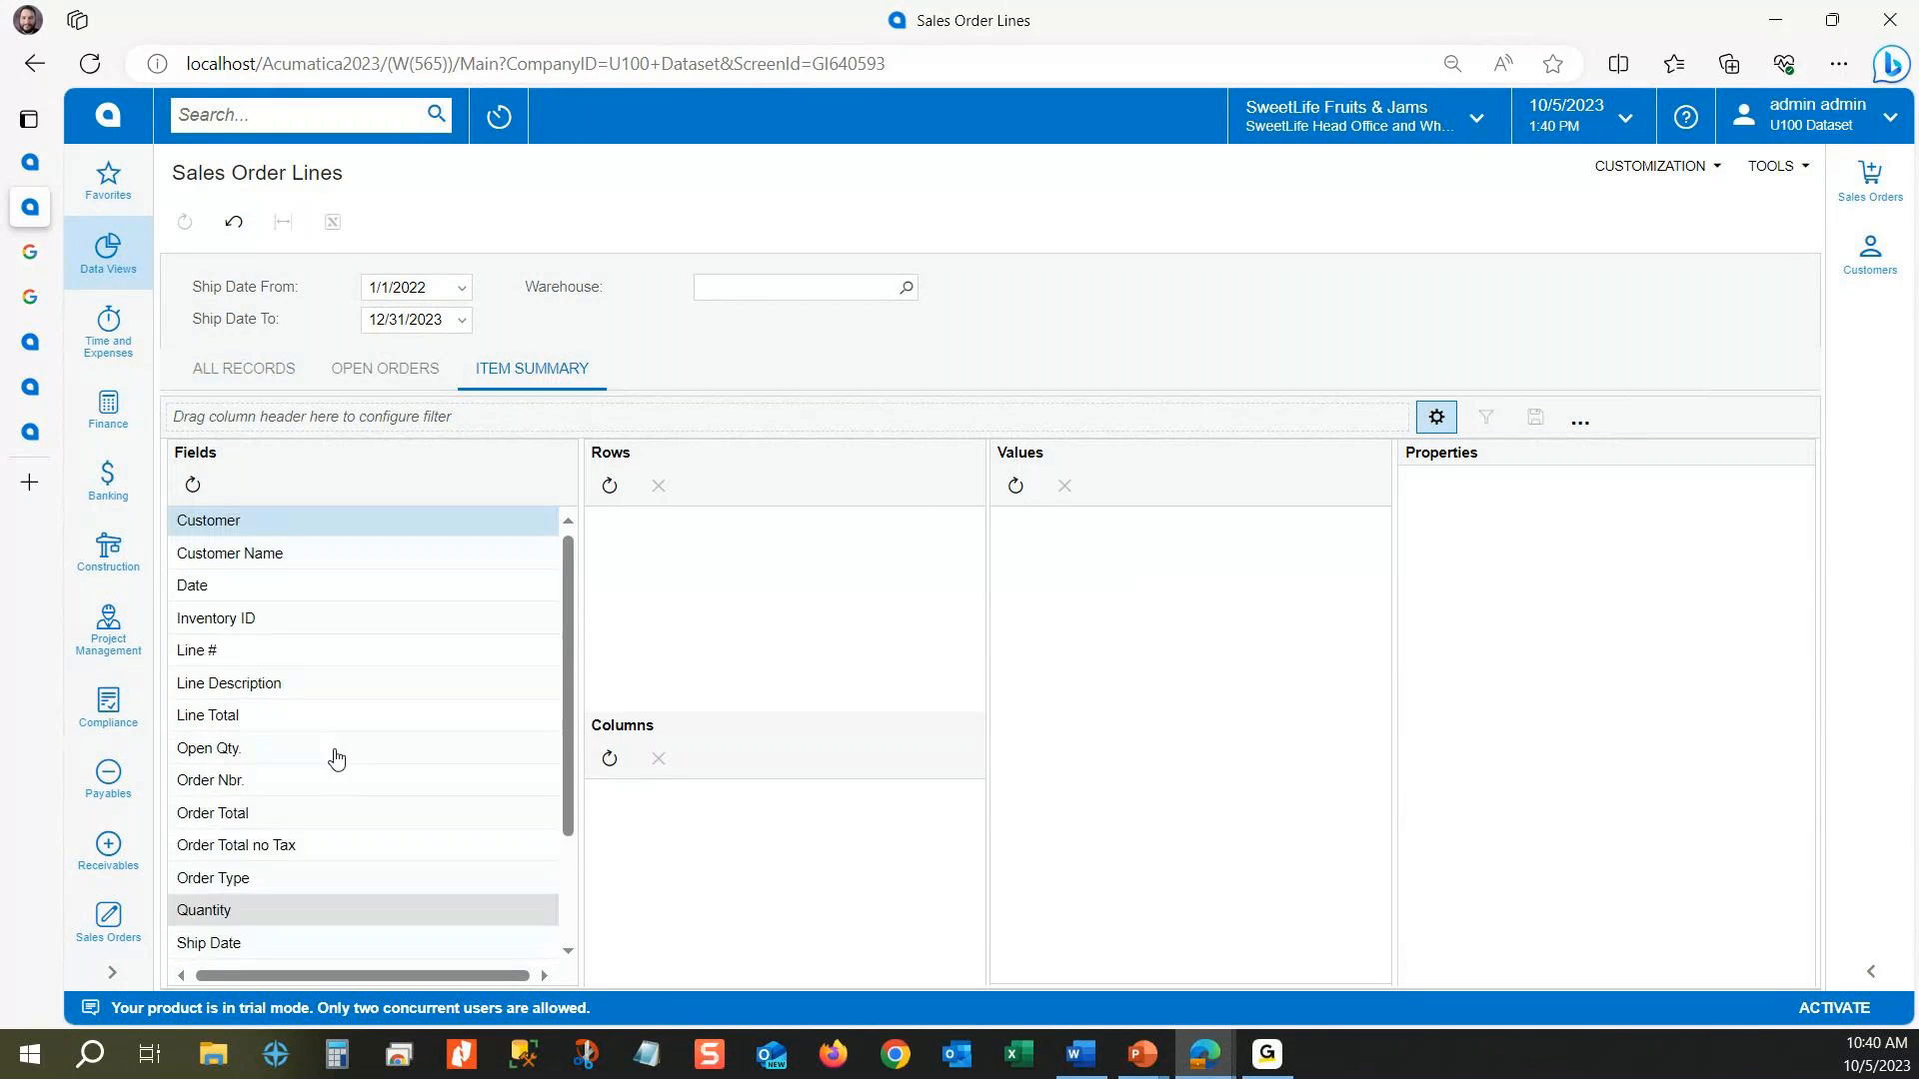
left_click_drag(244, 622, 745, 570)
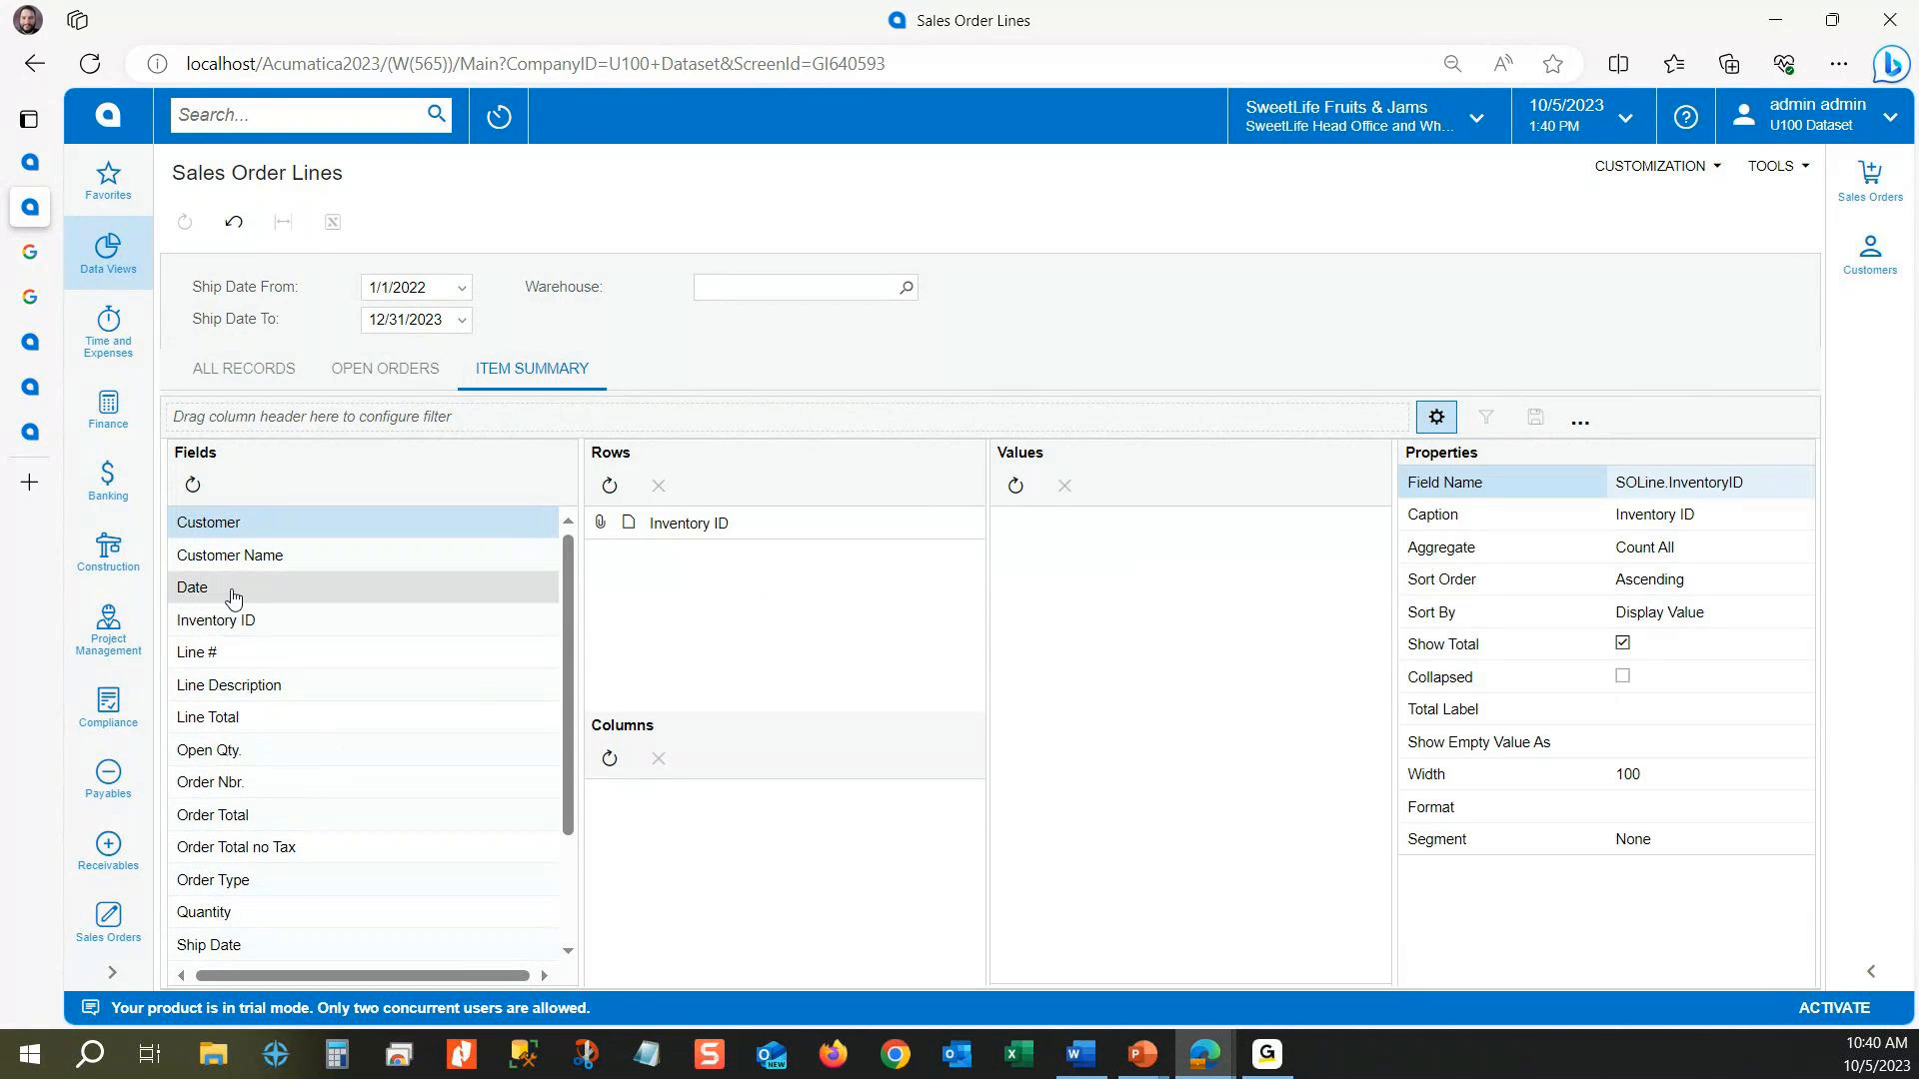
scroll(298, 883, "down", 3)
left_click_drag(258, 950, 717, 858)
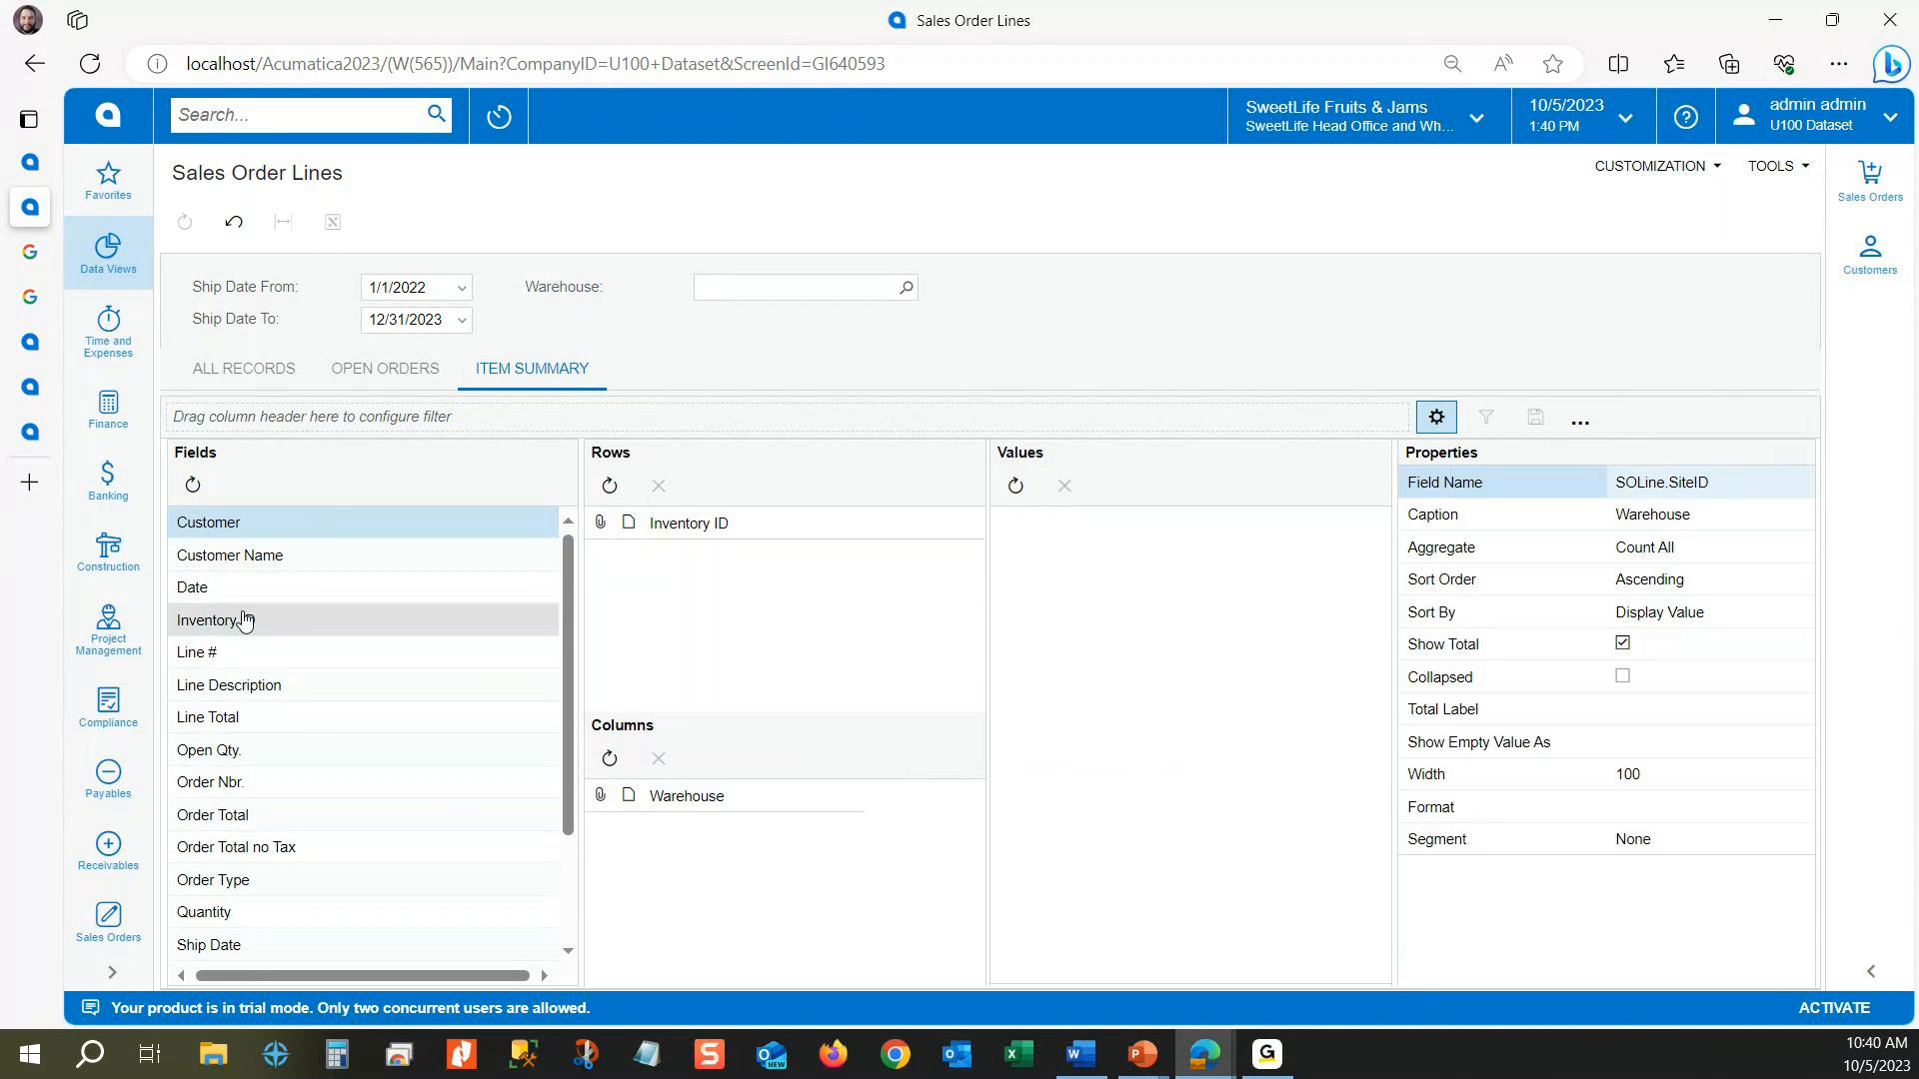
left_click_drag(246, 734, 1126, 569)
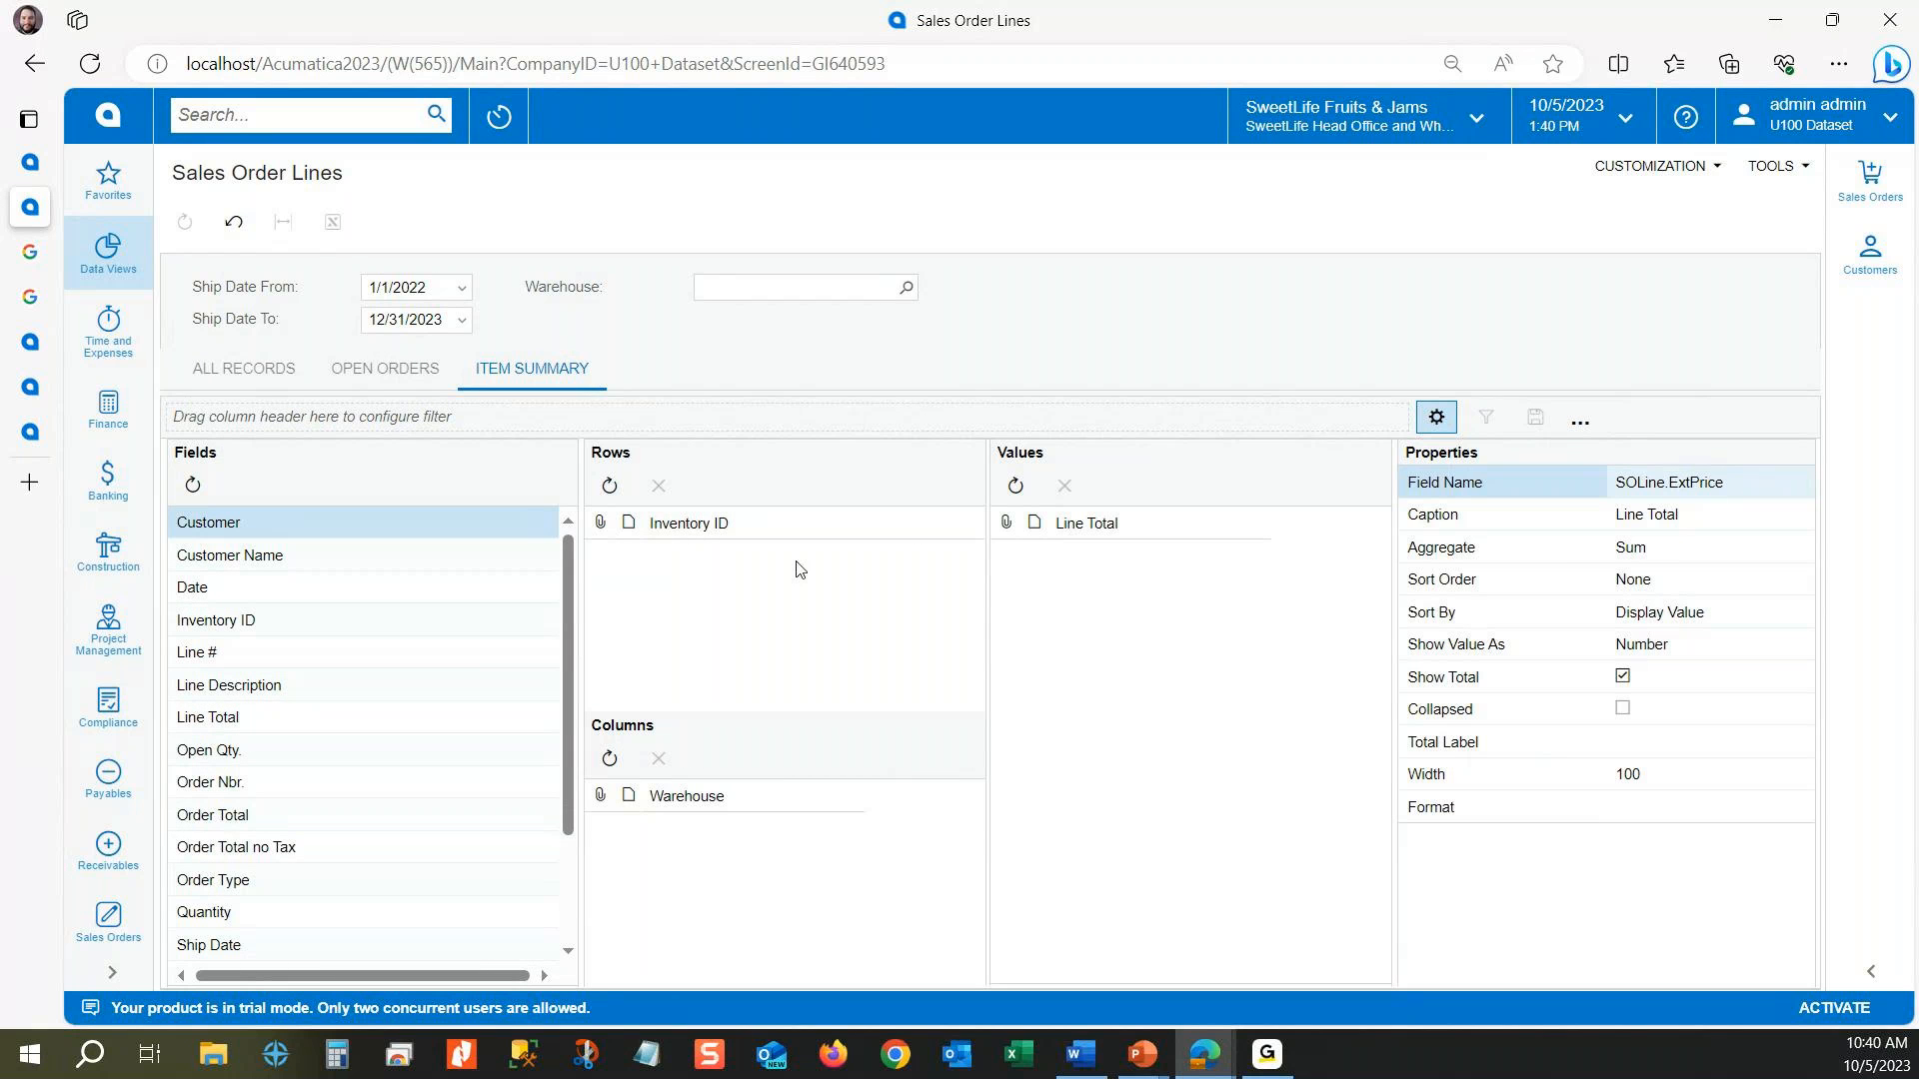
left_click(1446, 428)
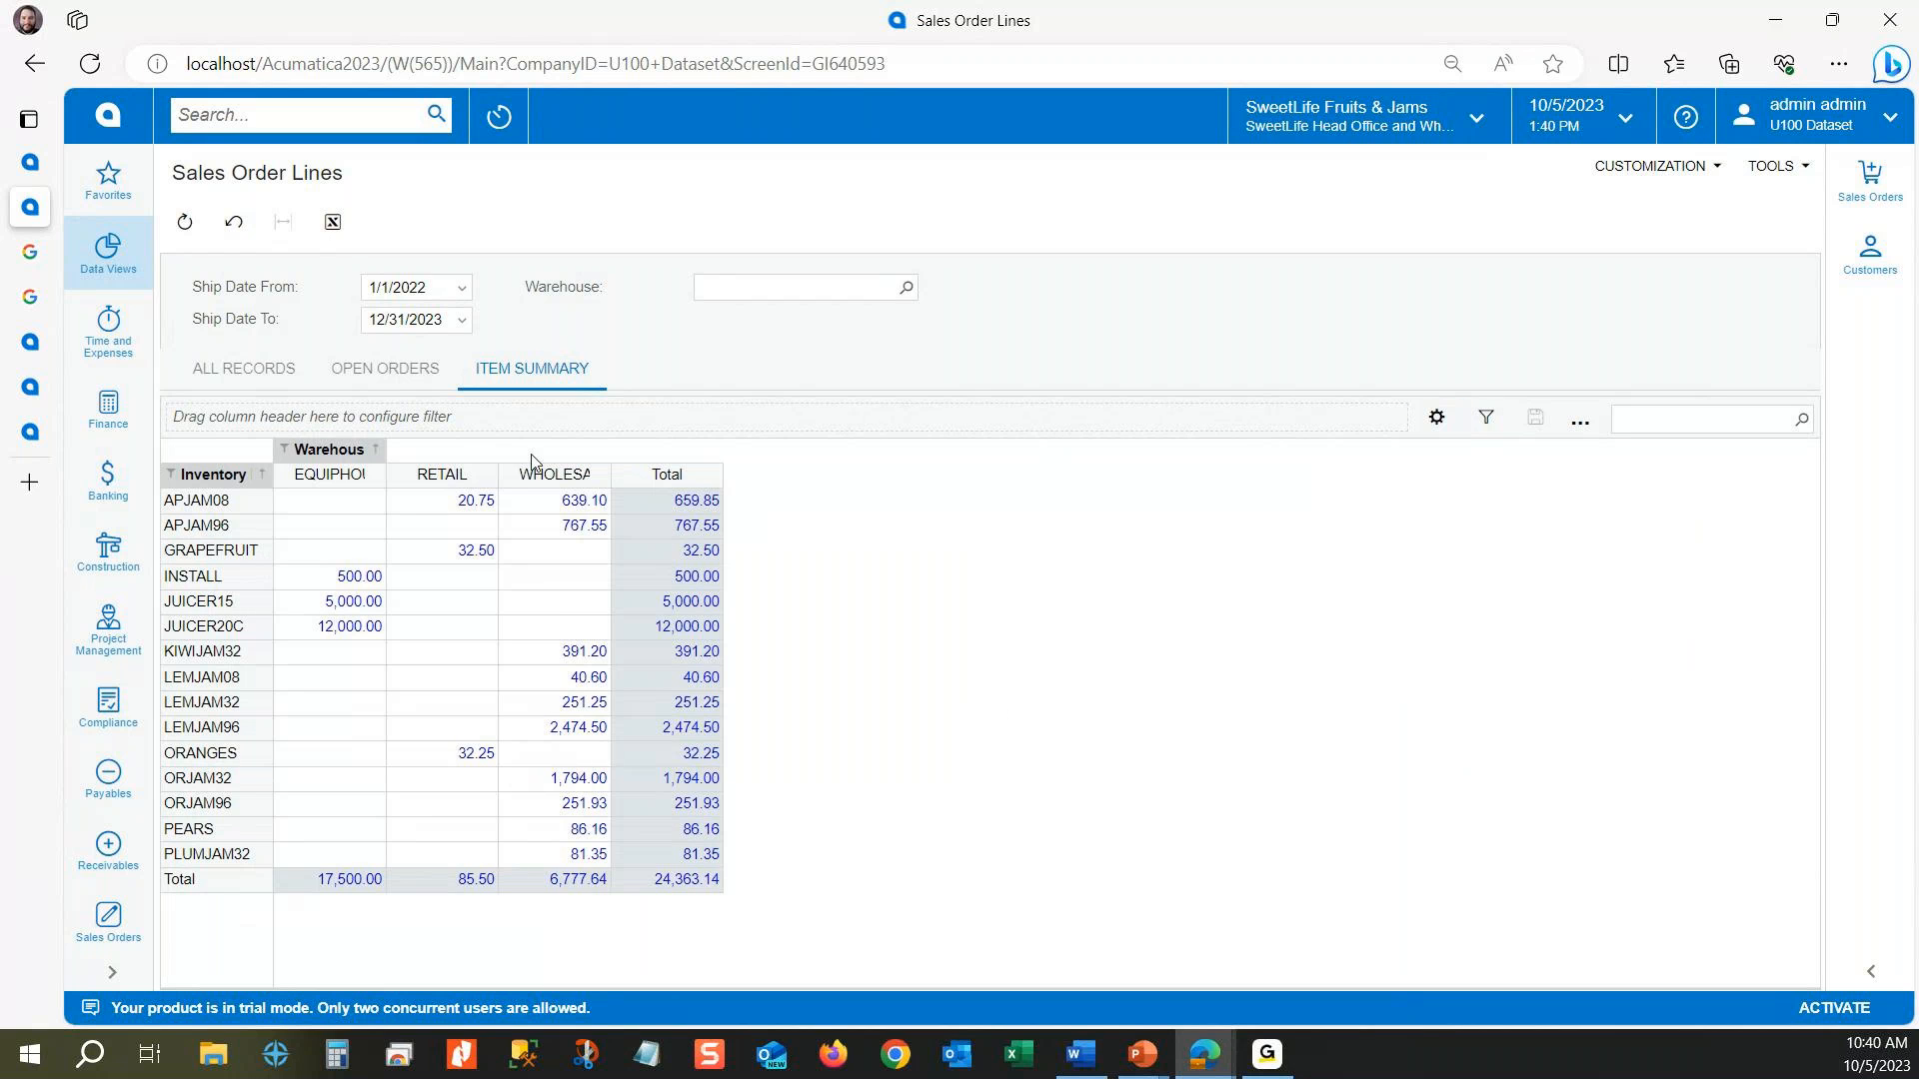
left_click_drag(606, 468, 657, 467)
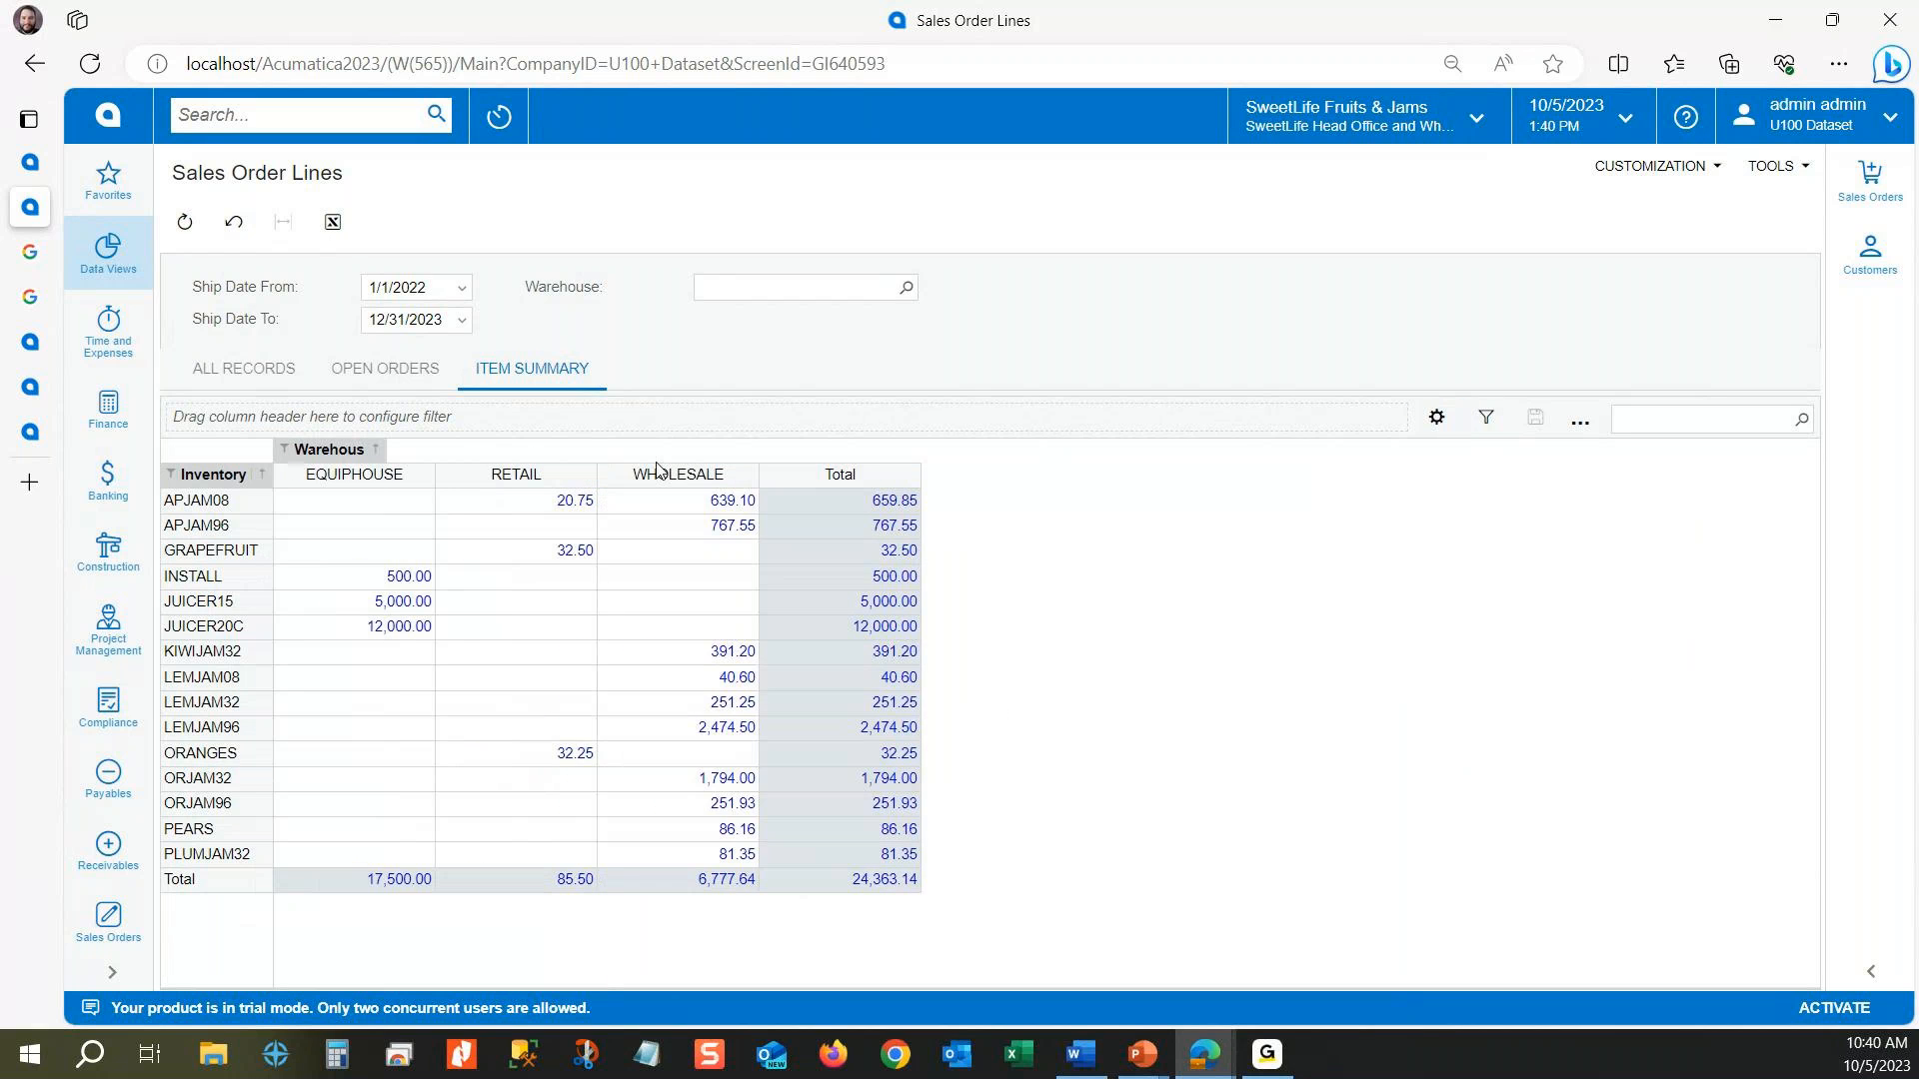
Step: Compare all records with the Item Summary pivot, drill into the LEMJAM96 WHOLESALE amount and return to the pivot
left_click(243, 368)
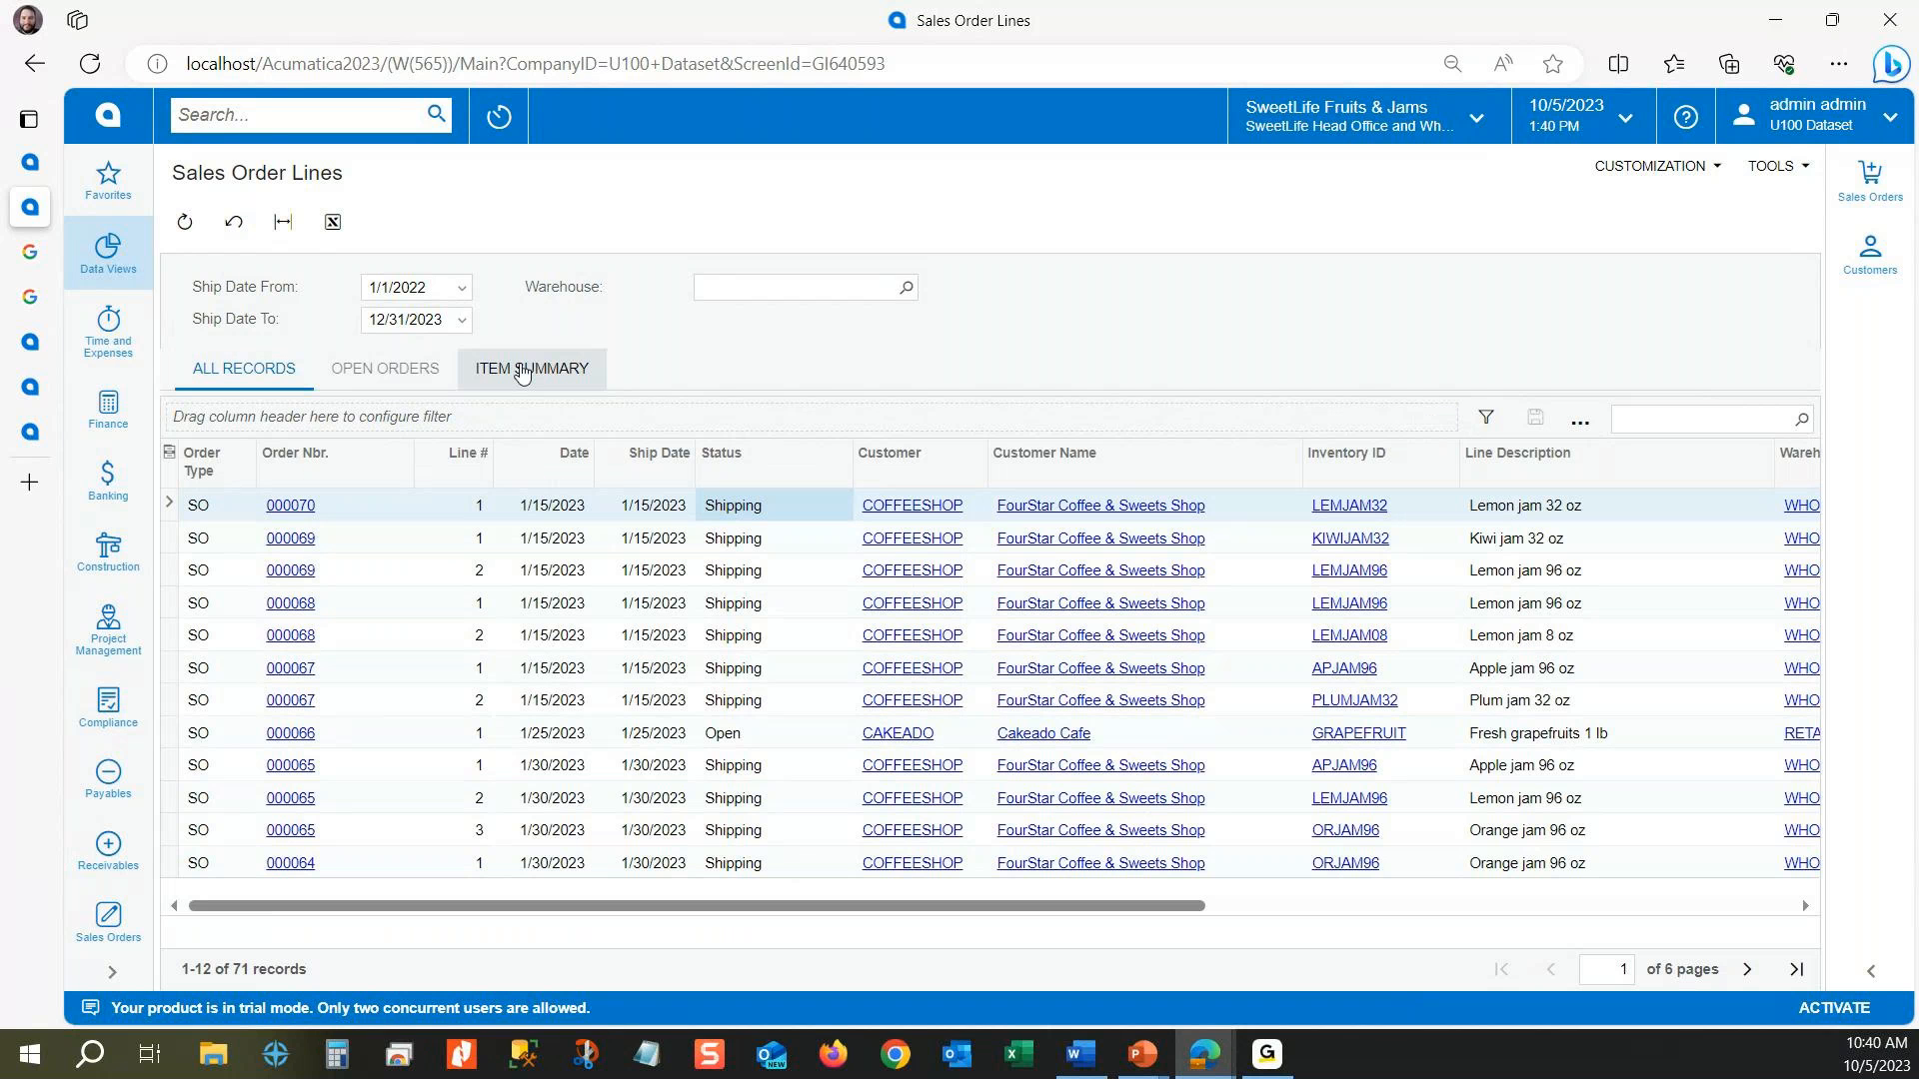
left_click(522, 372)
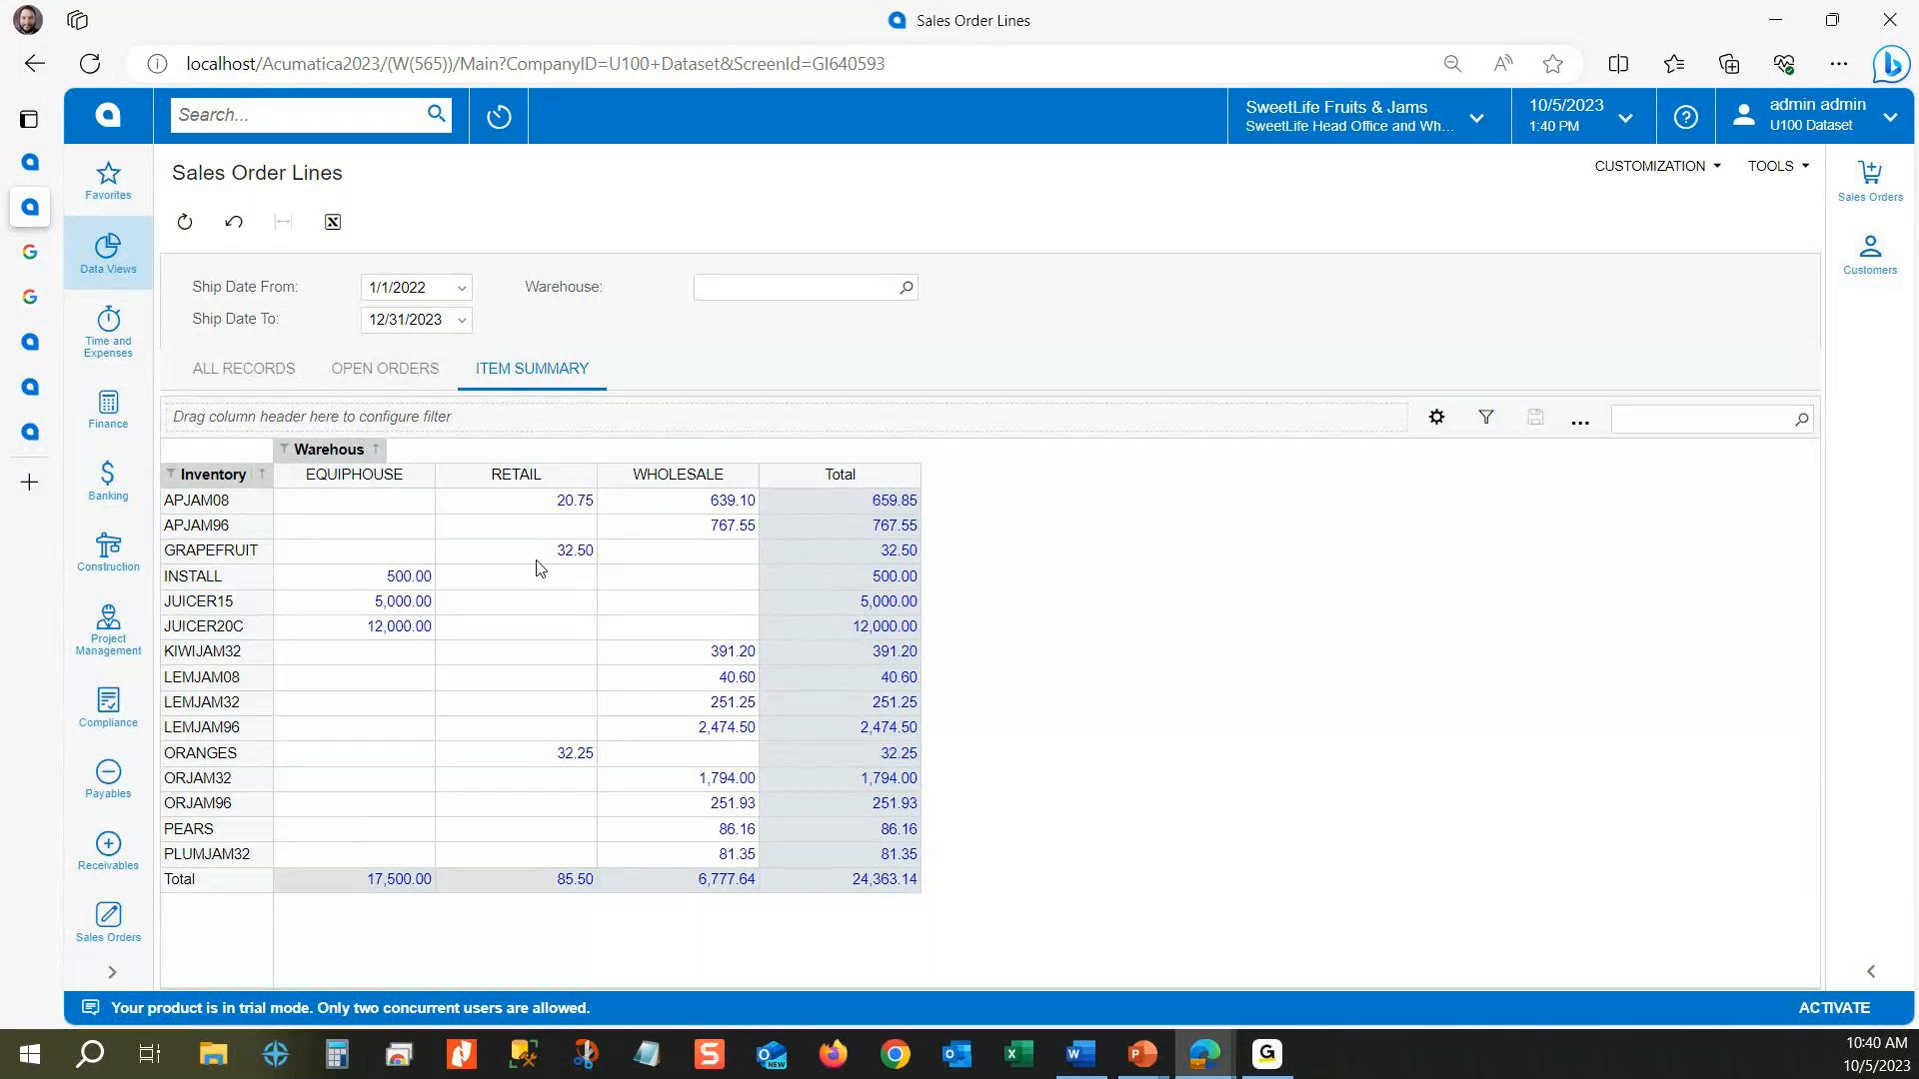
left_click(730, 726)
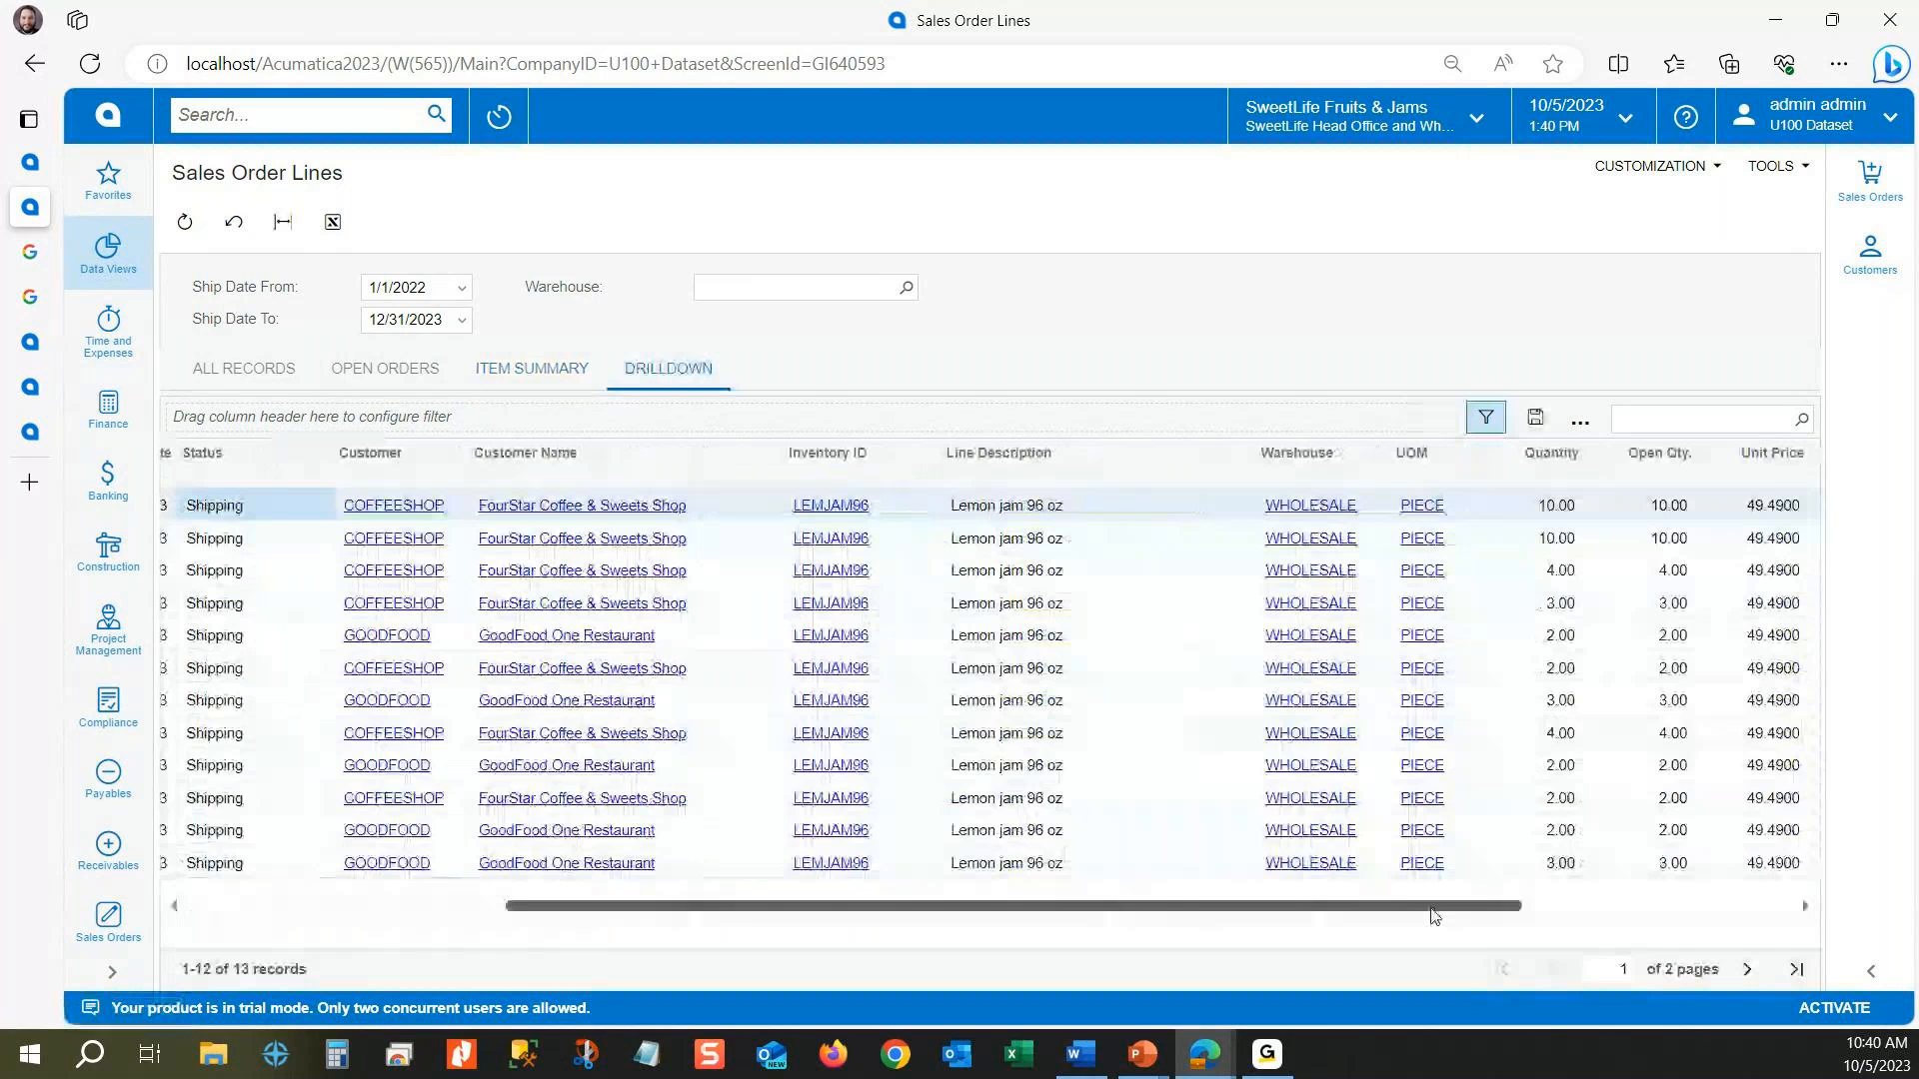
left_click(532, 369)
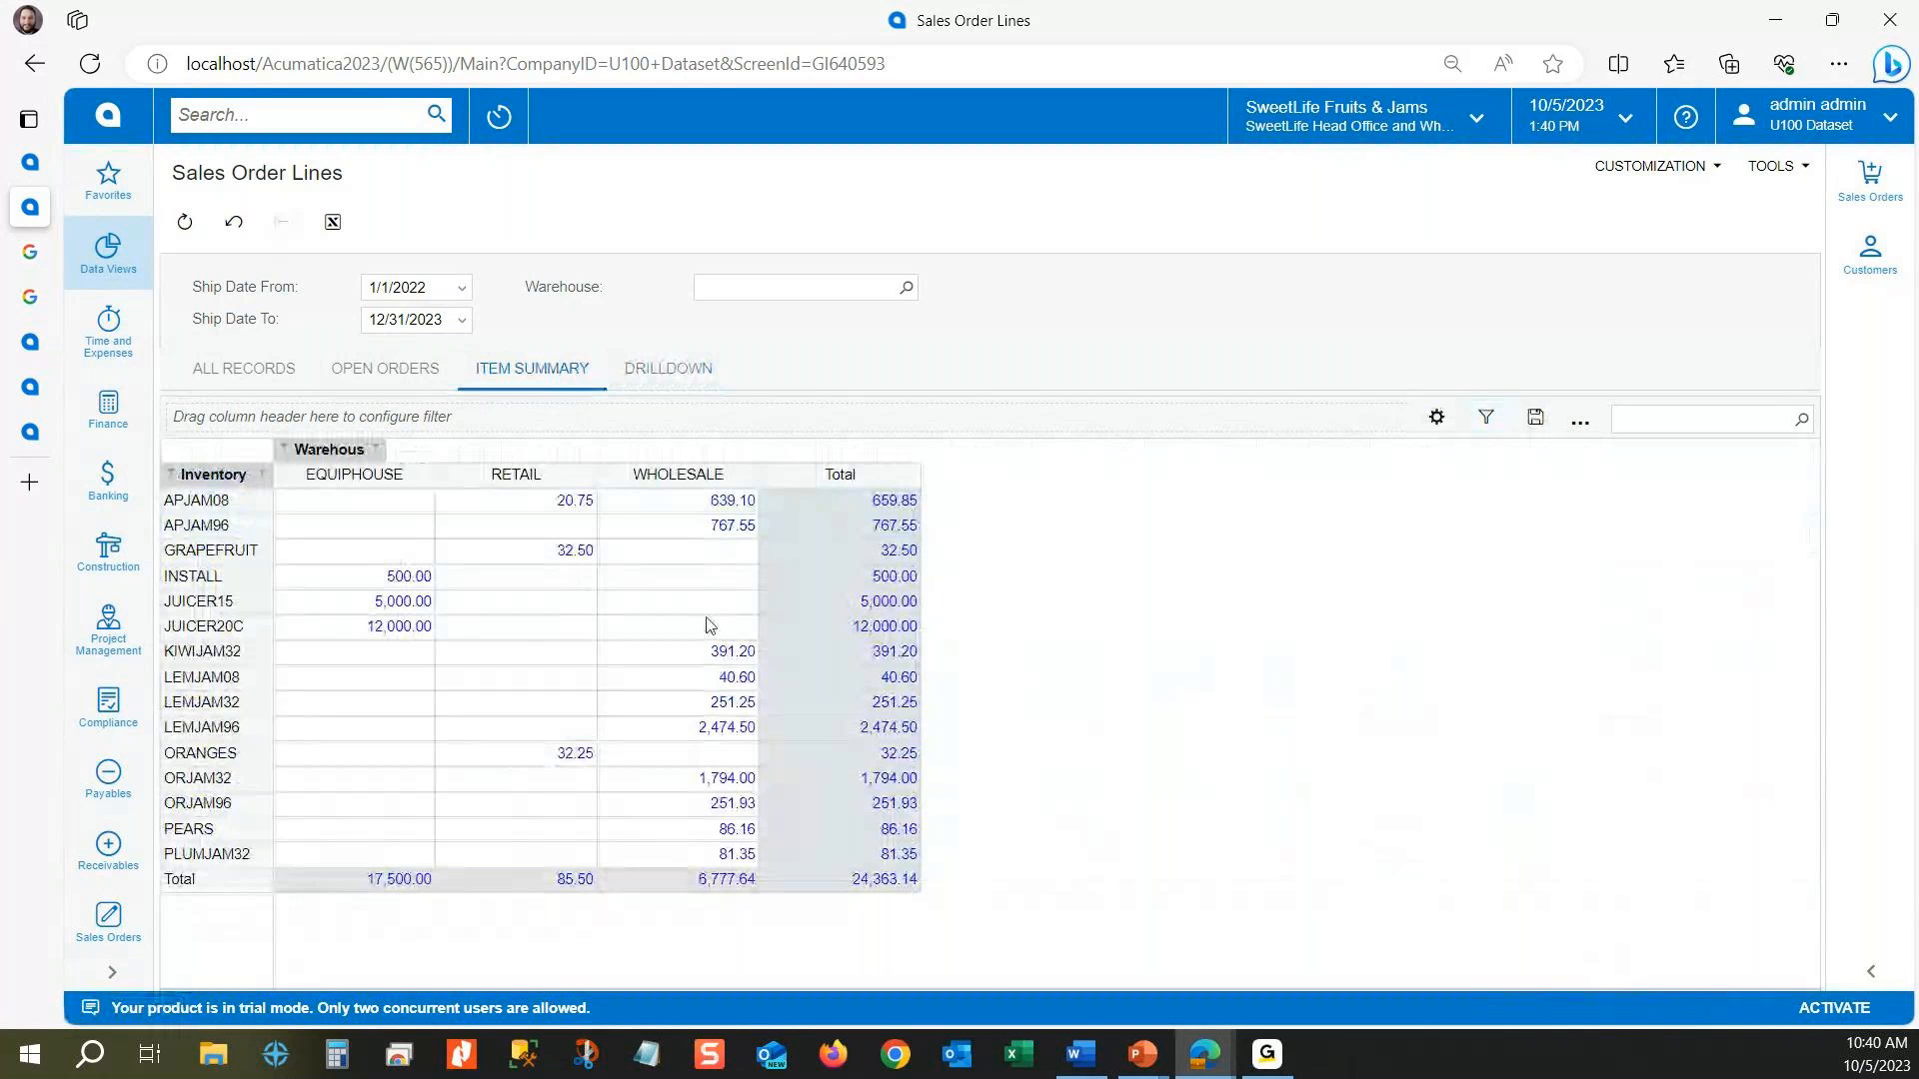
Step: Add Customer above Inventory ID in the pivot's rows, fit the Customer column's width and expand COFFEESHOP in the displayed pivot
left_click(1437, 419)
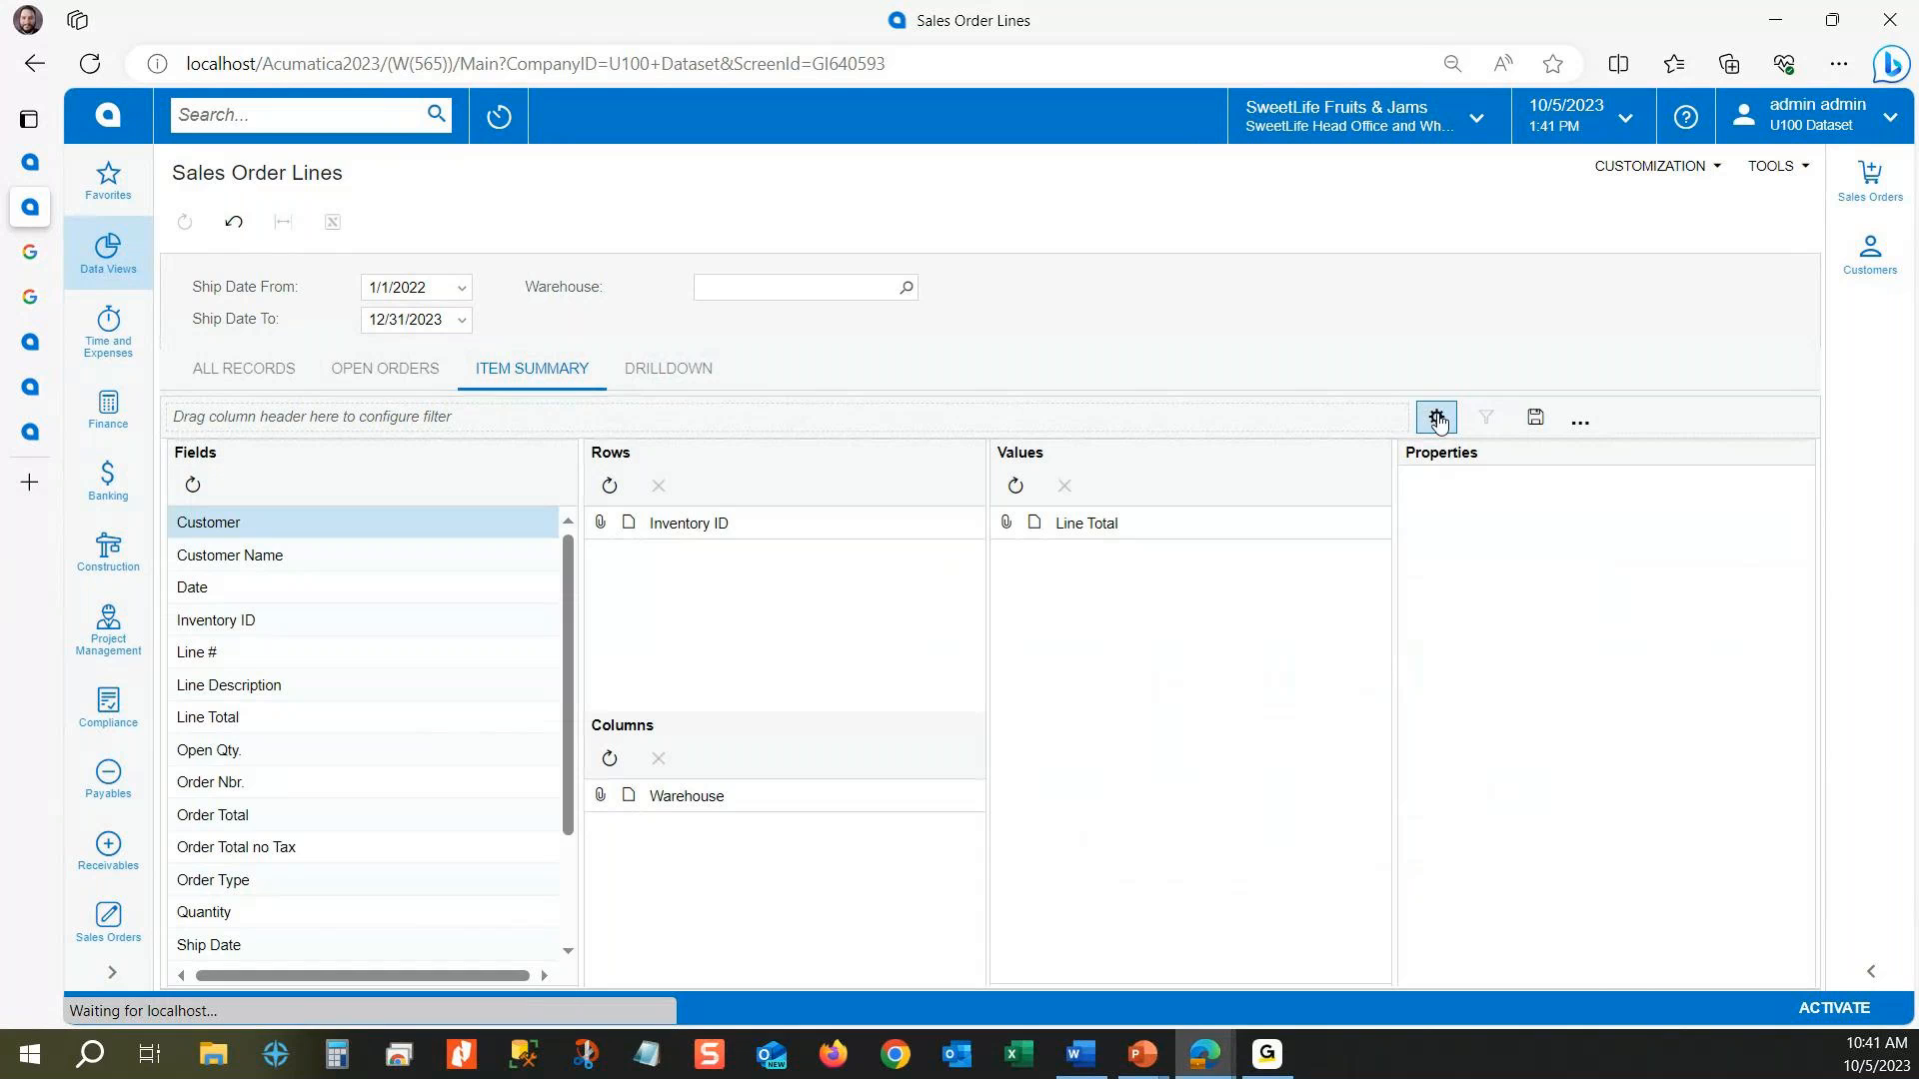
left_click_drag(208, 522, 732, 535)
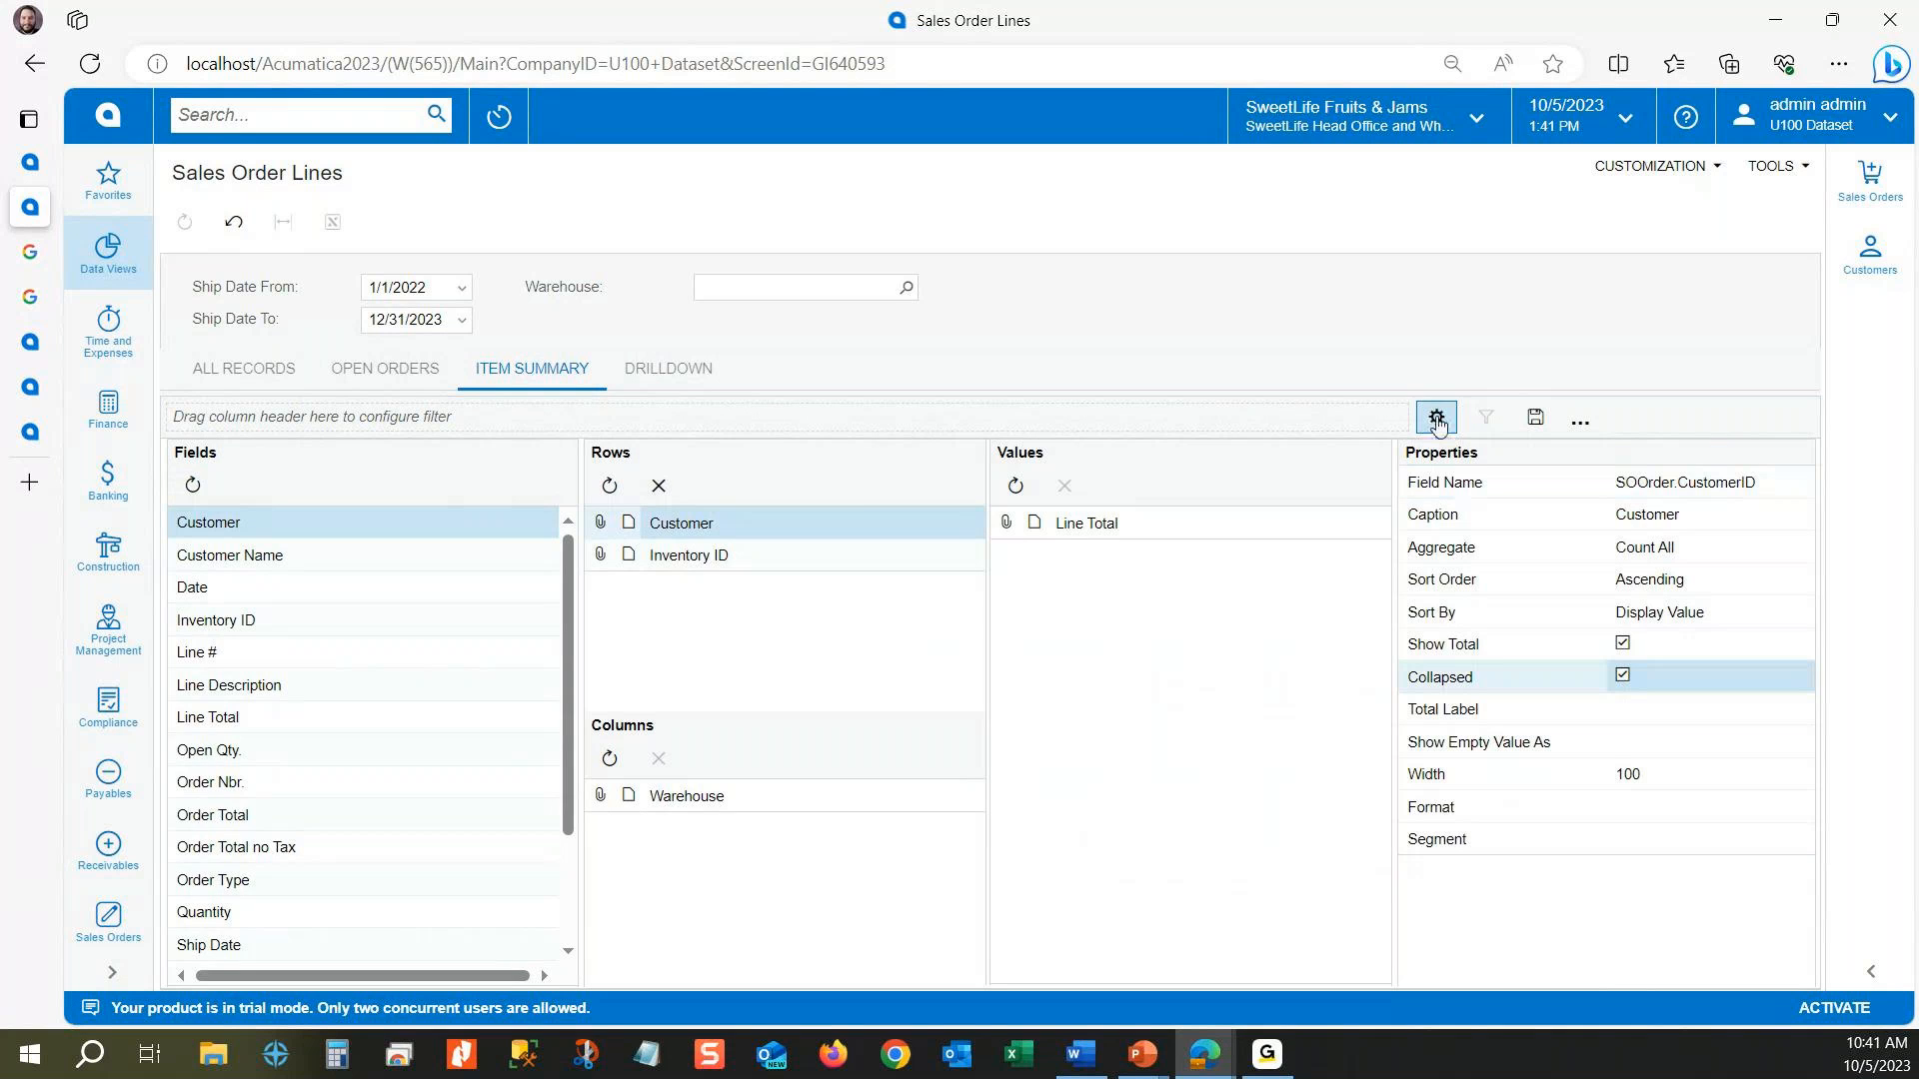
left_click(1436, 420)
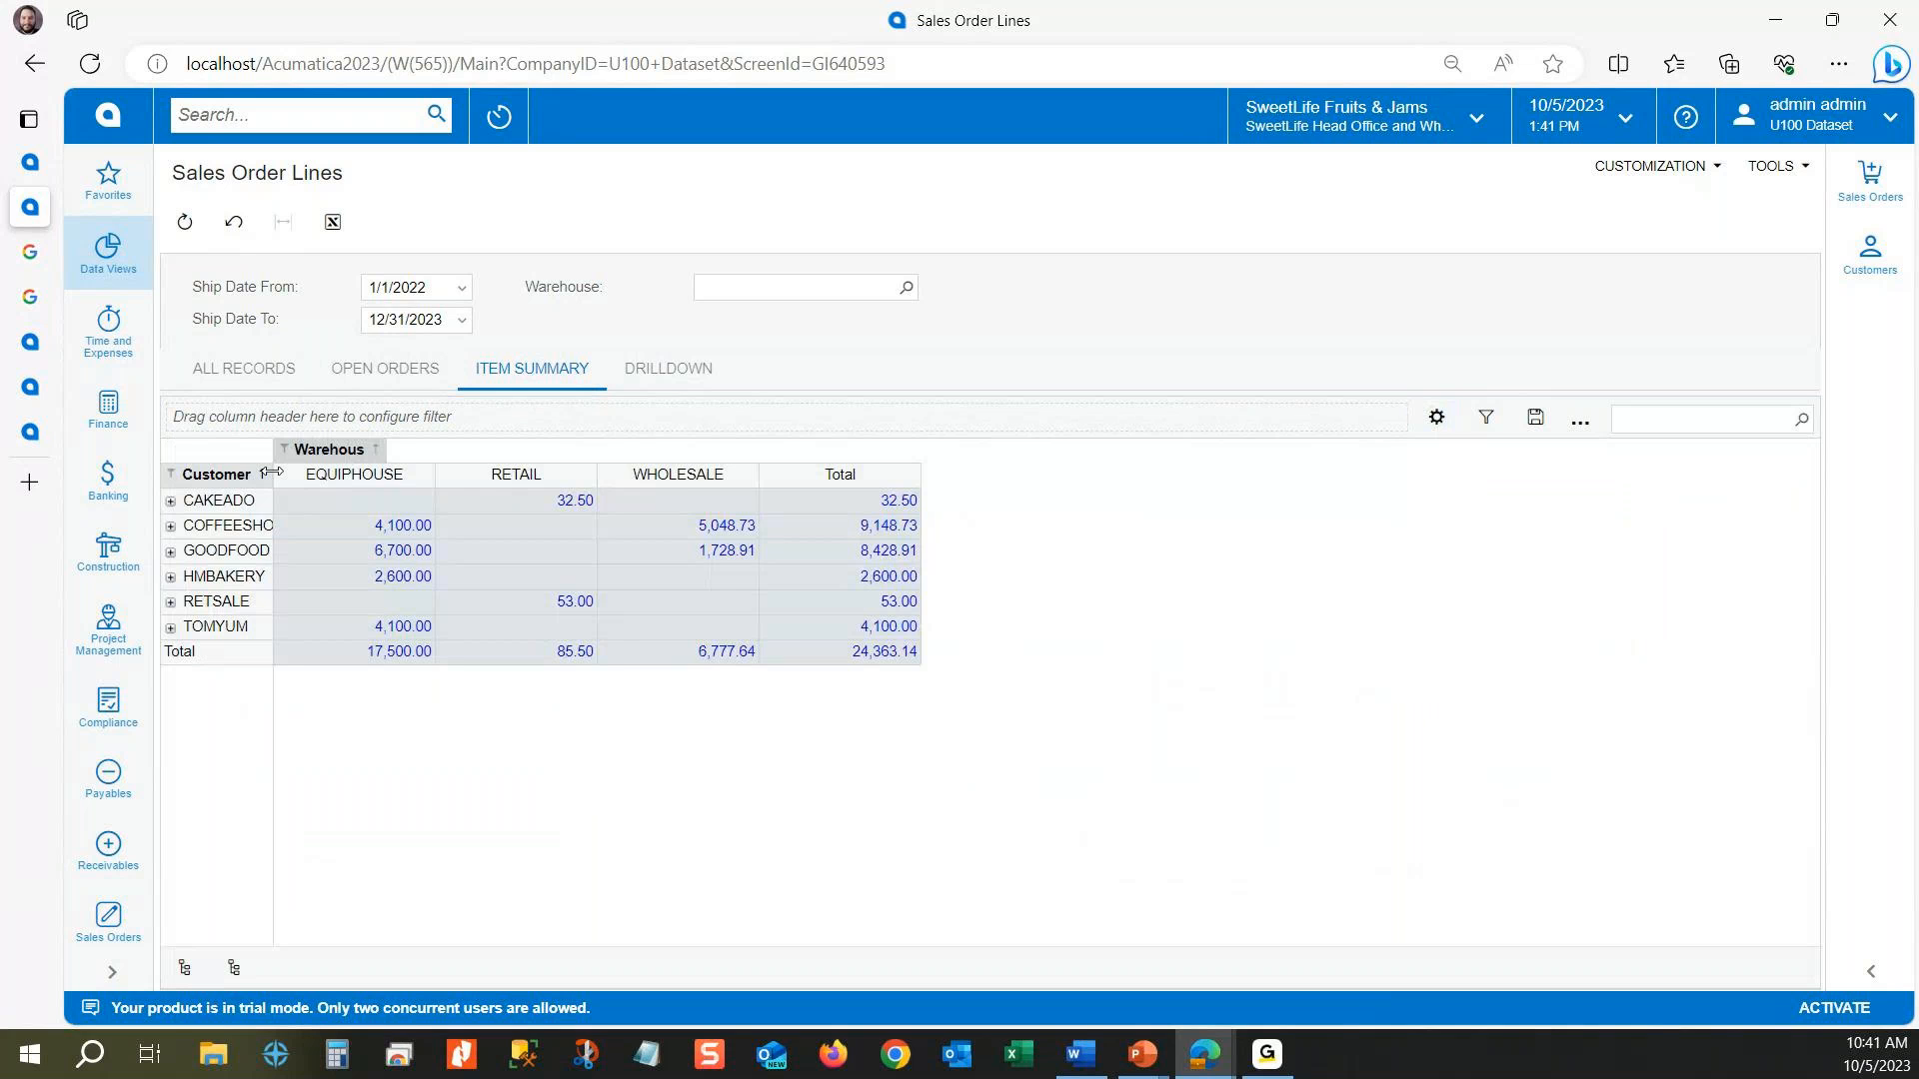
double_click(271, 472)
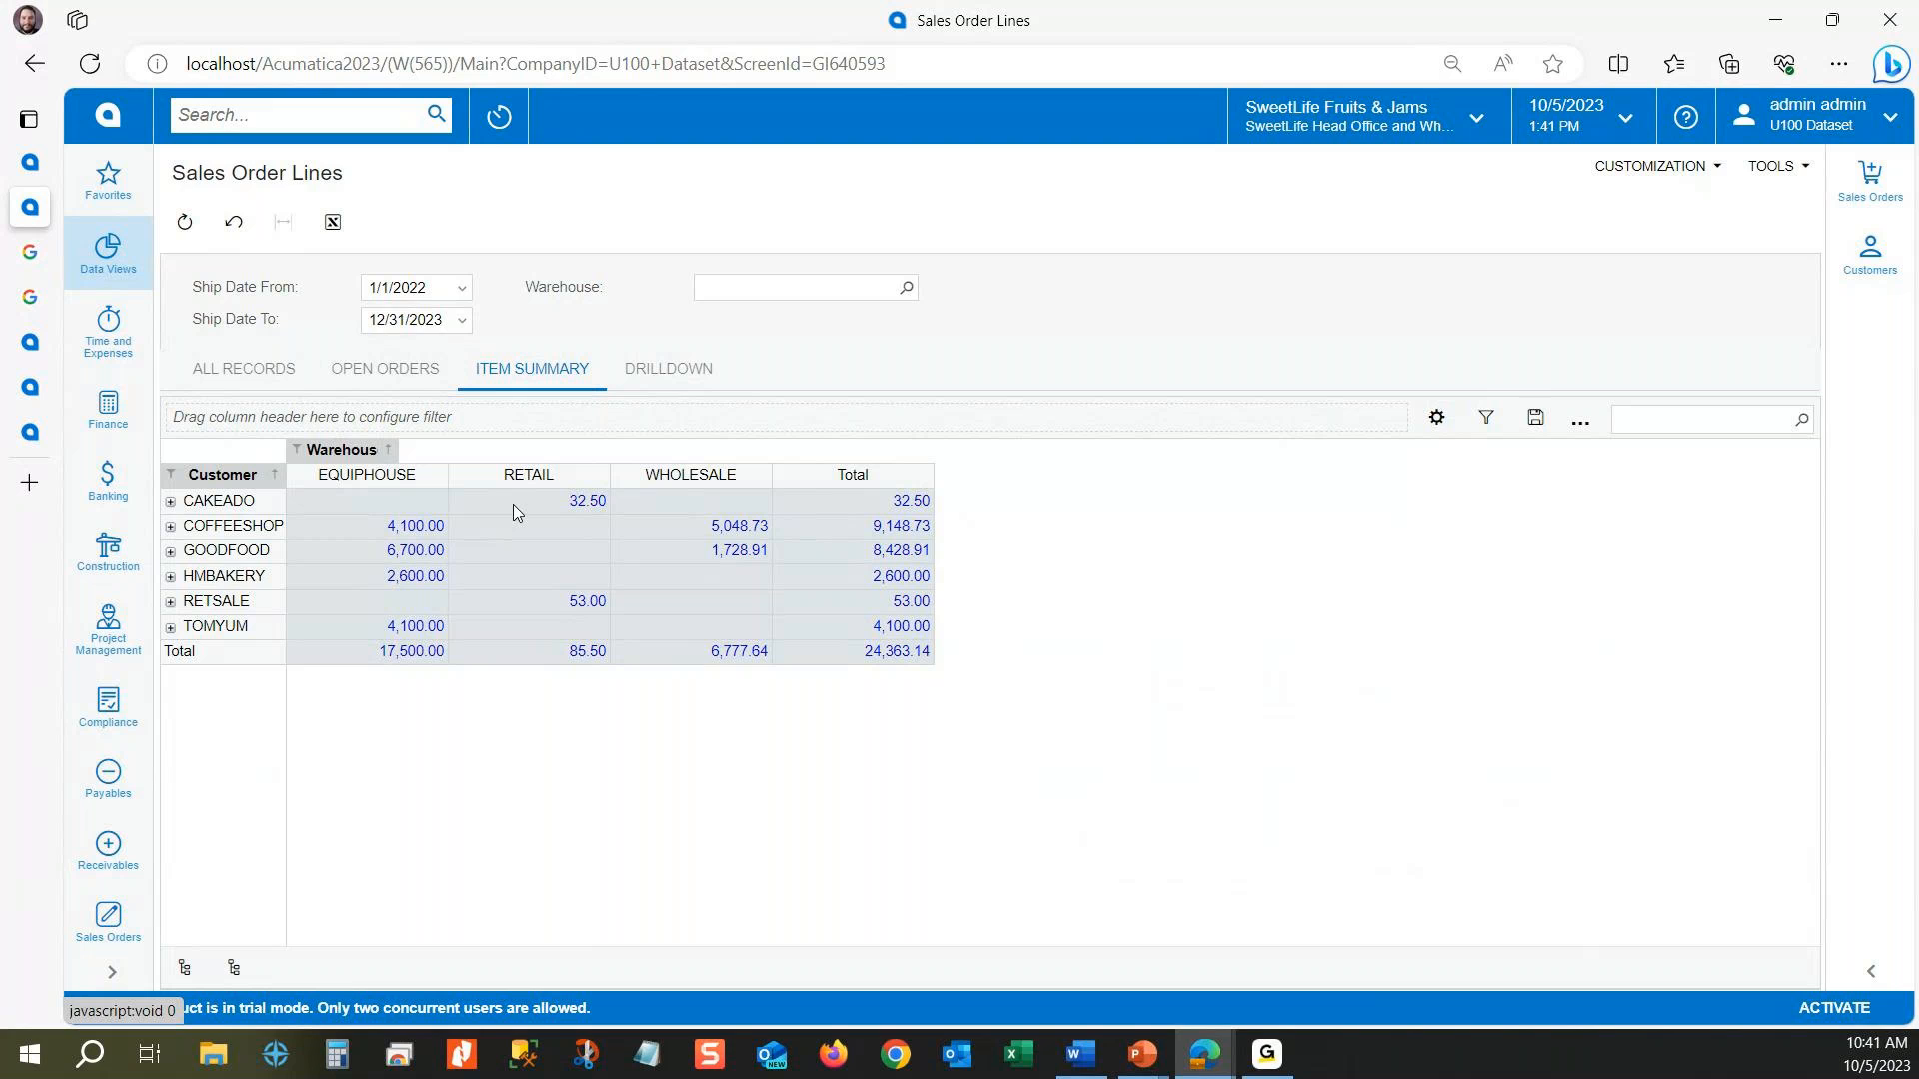
left_click(170, 526)
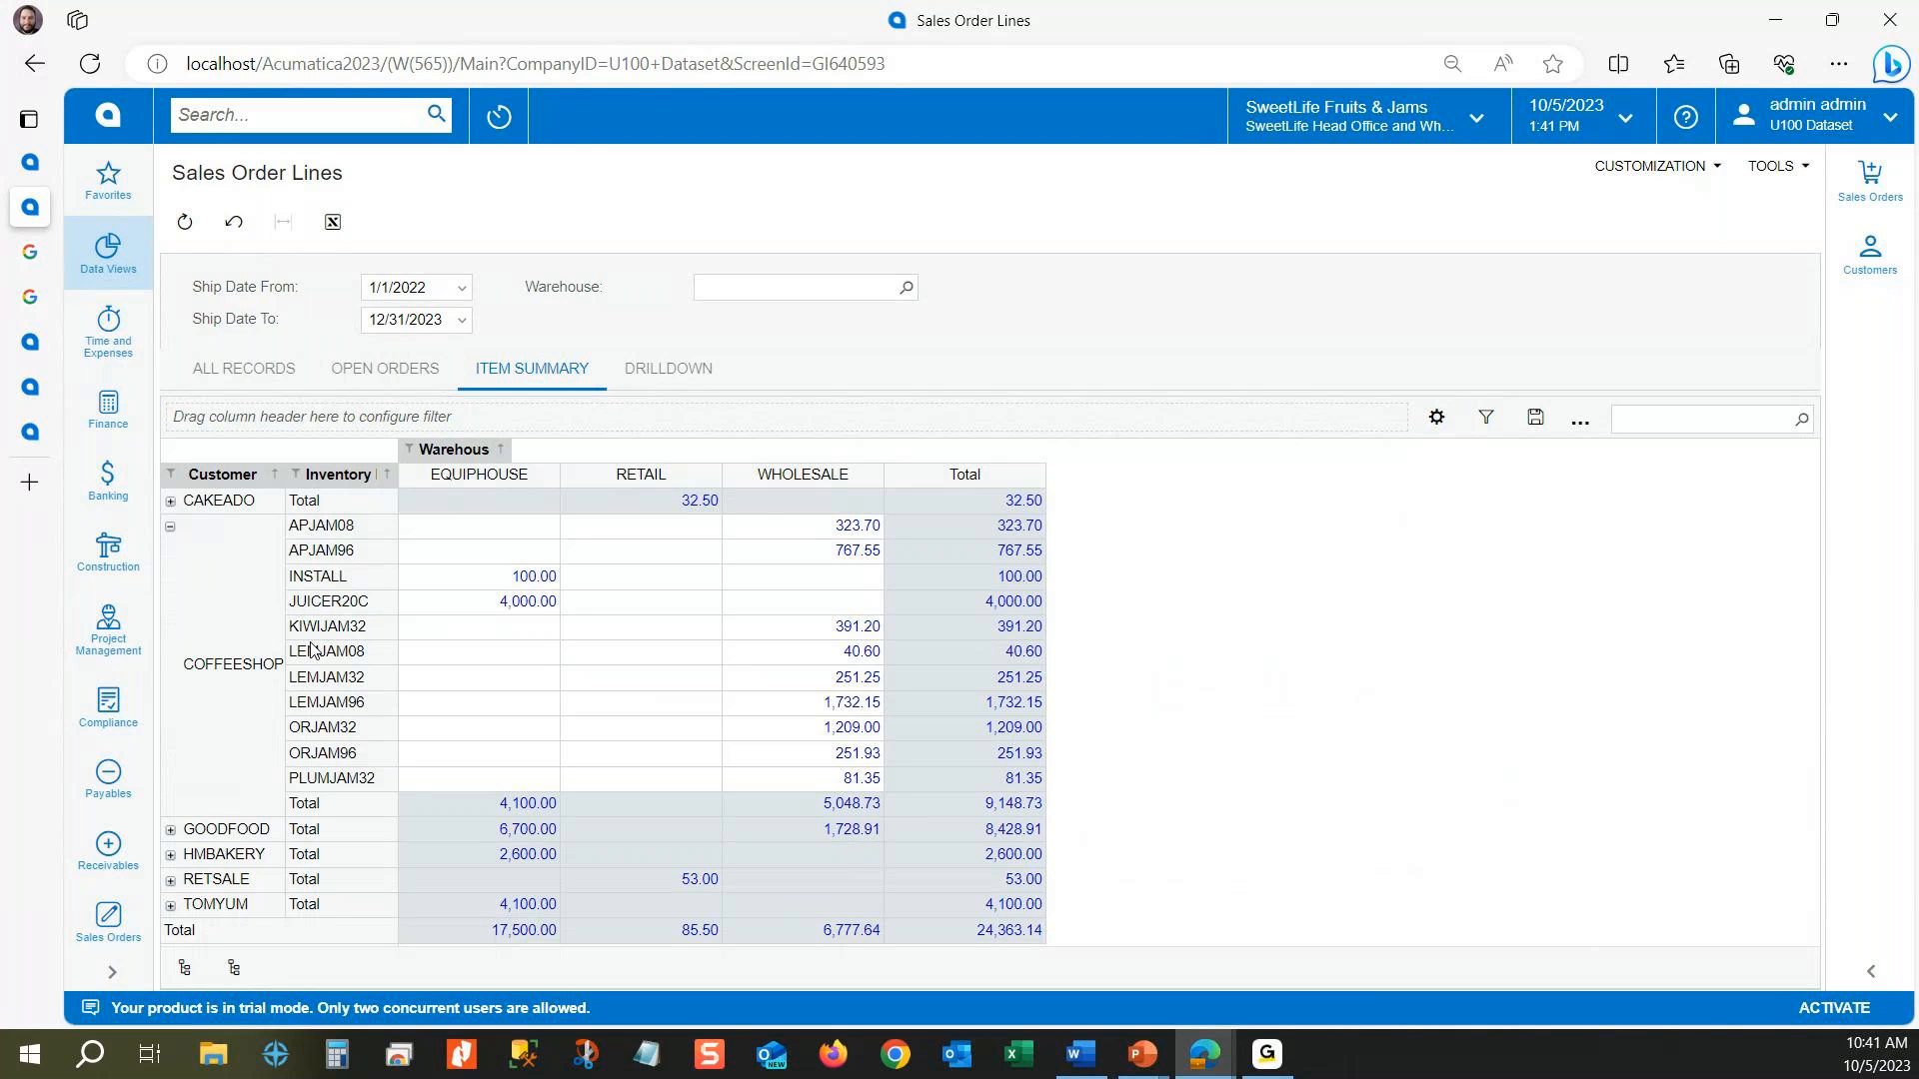
Step: Review the Item Summary pivot's field layout and the Generic Inquiry's Results Grid settings
left_click(1436, 417)
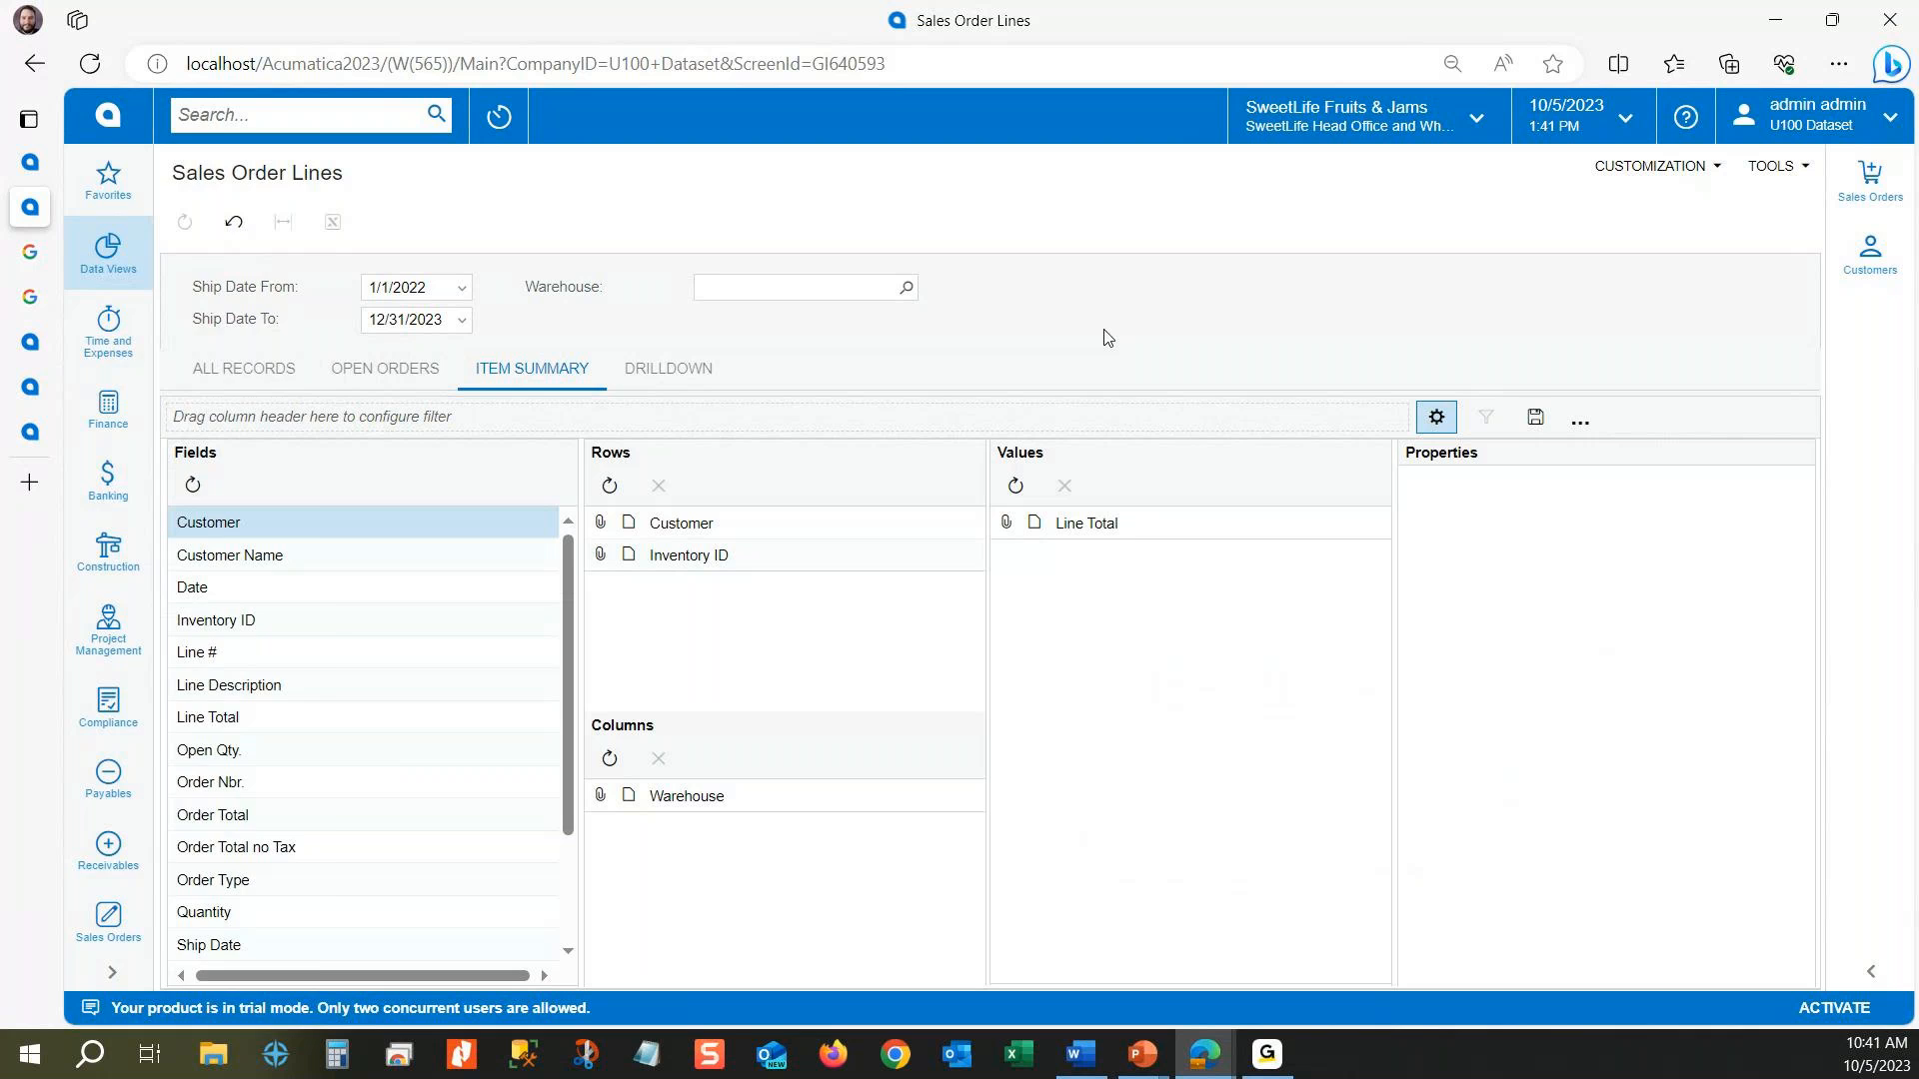
left_click(40, 162)
left_click(958, 459)
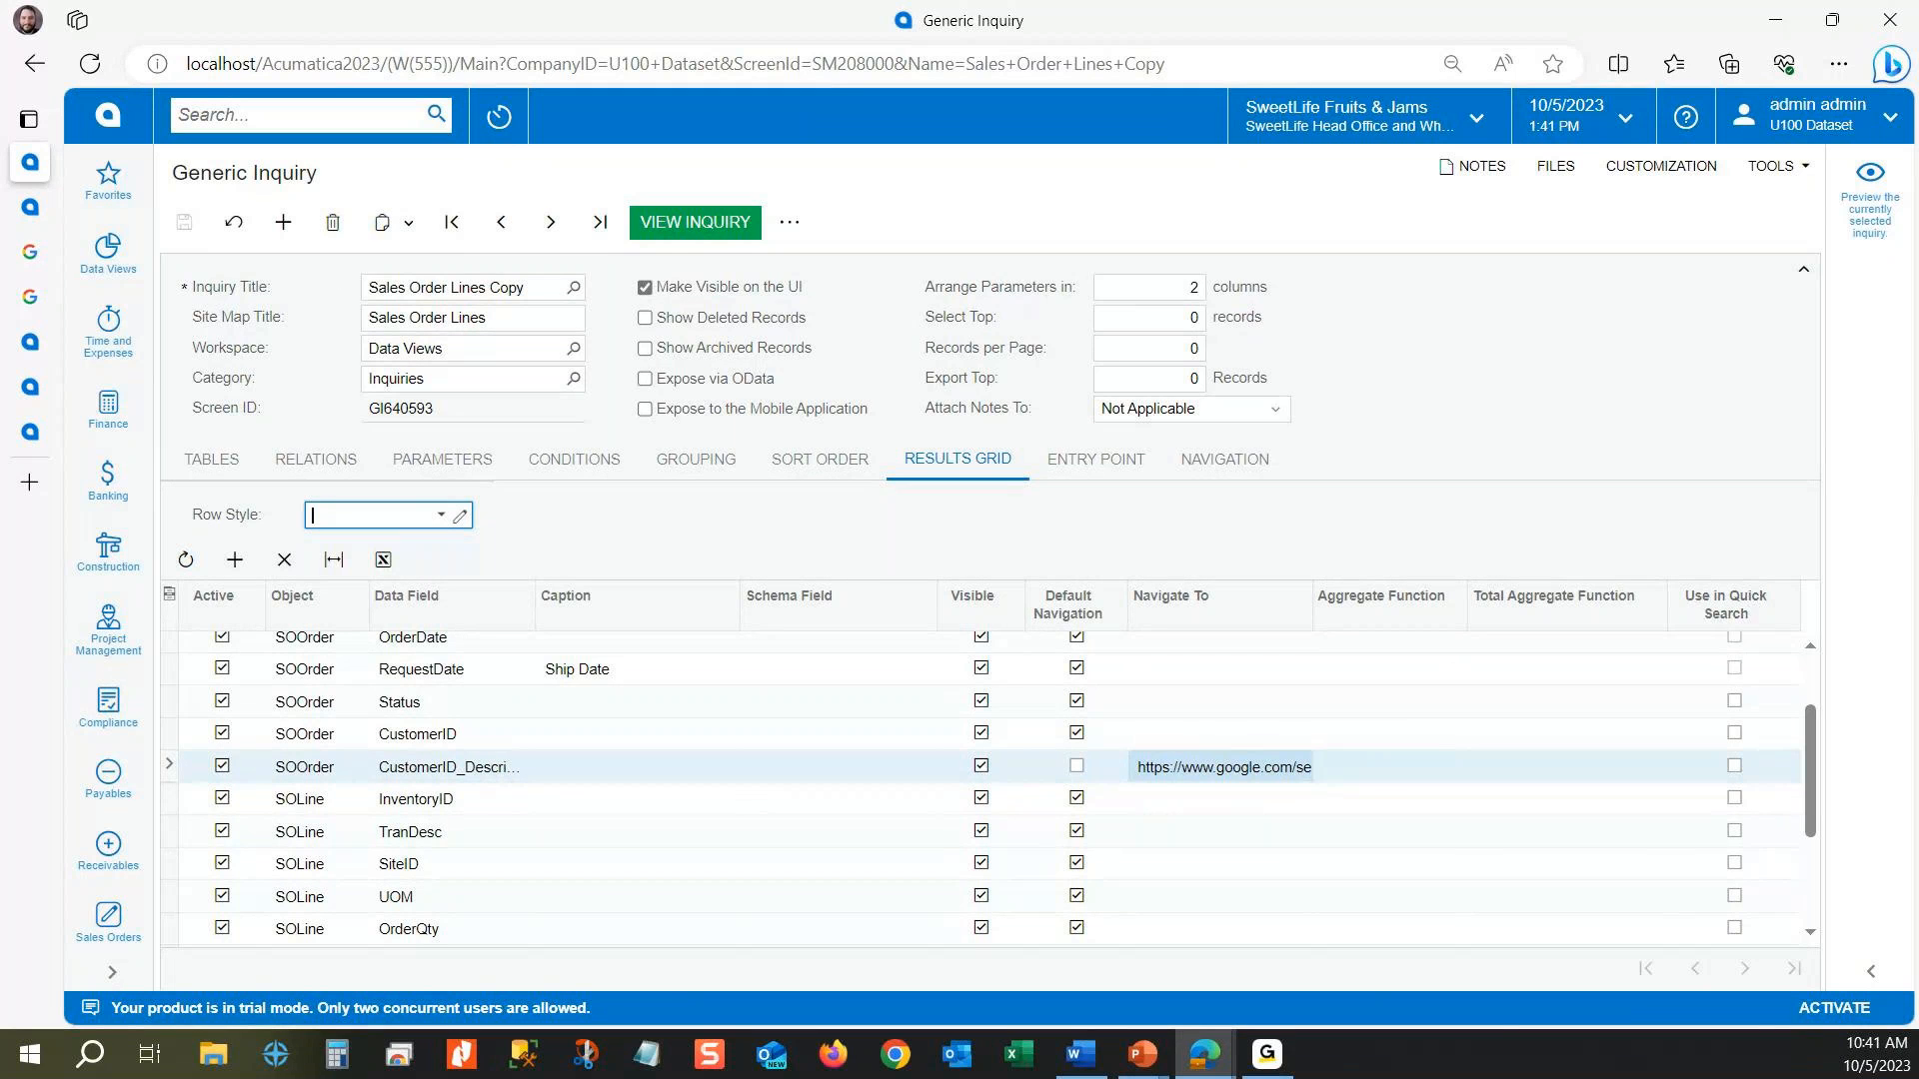
Step: Go back to all records of Sales Order Lines and try a quick search for "lem"
left_click(34, 219)
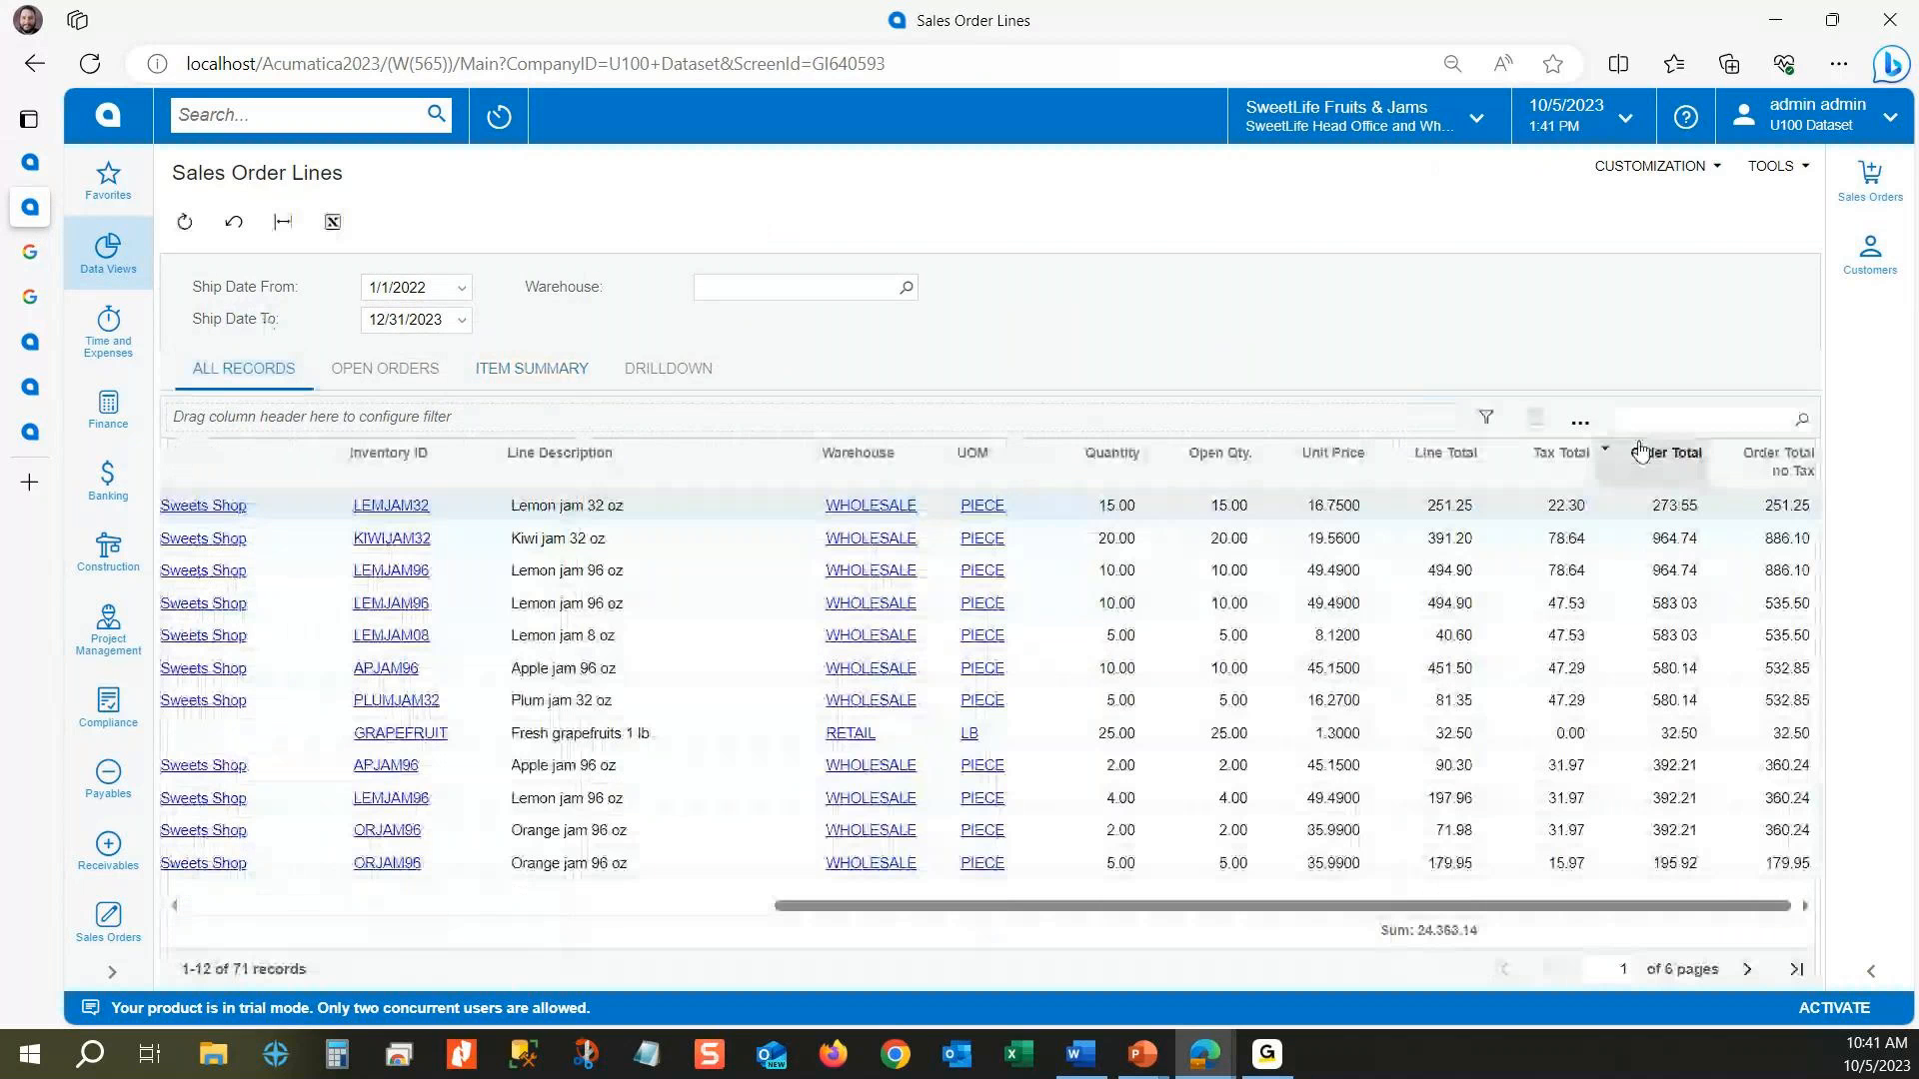
left_click(1694, 414)
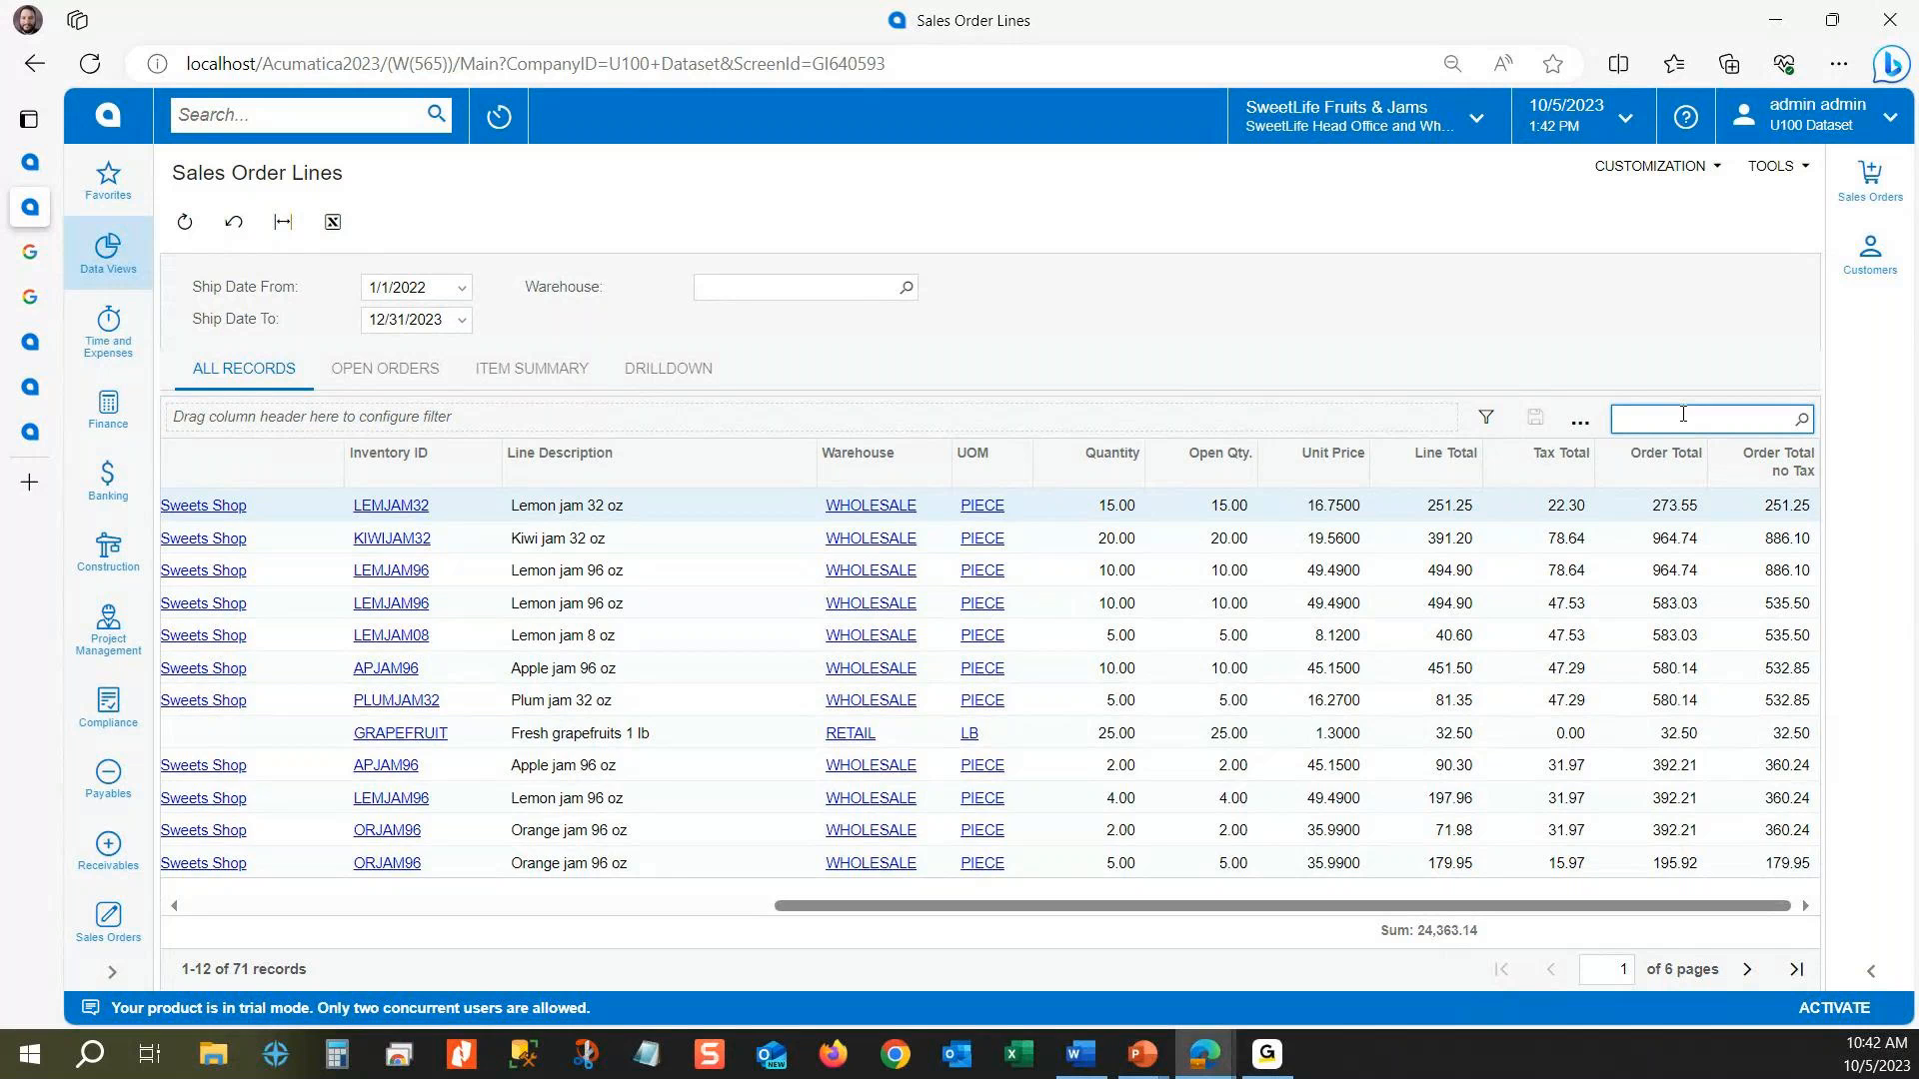
type("lem")
Step: Enable Use in Quick Search for the SOLine InventoryID and TranDesc fields in the Generic Inquiry and save it
left_click(31, 163)
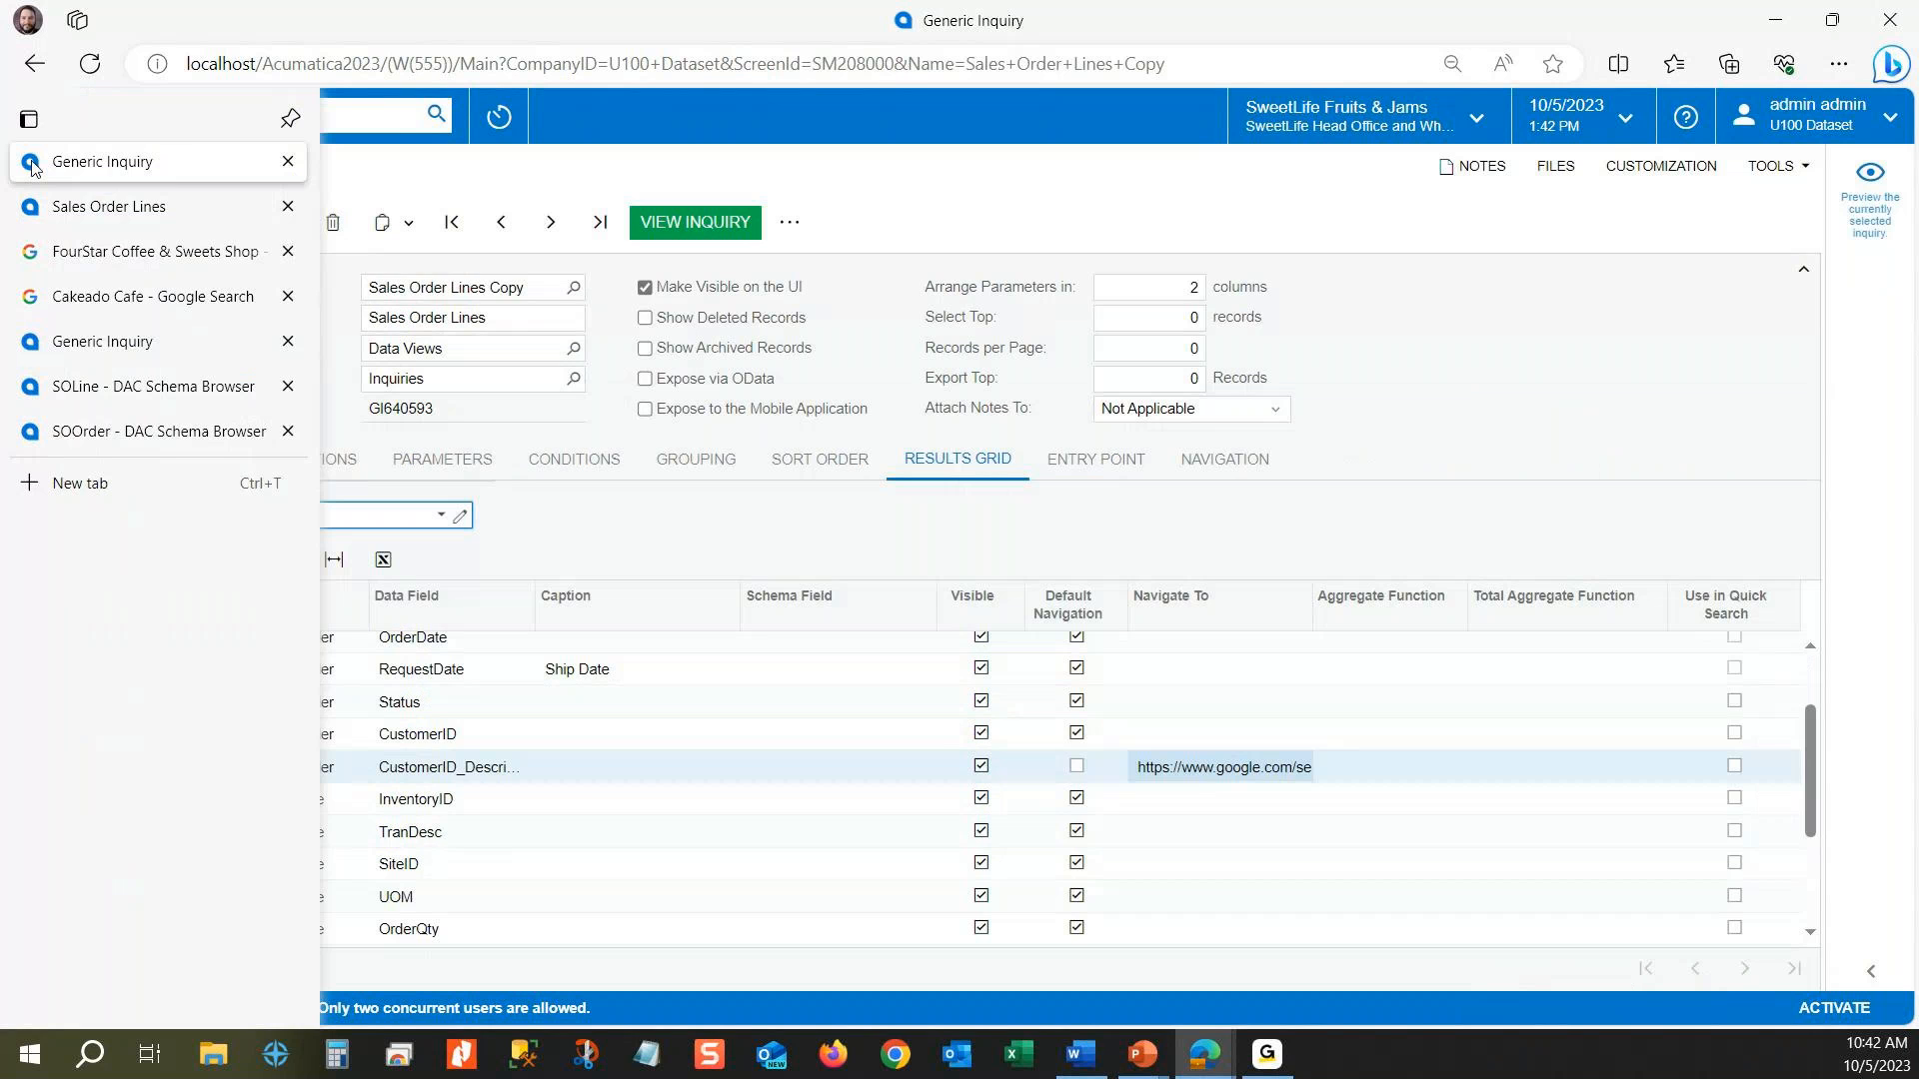
left_click(1734, 800)
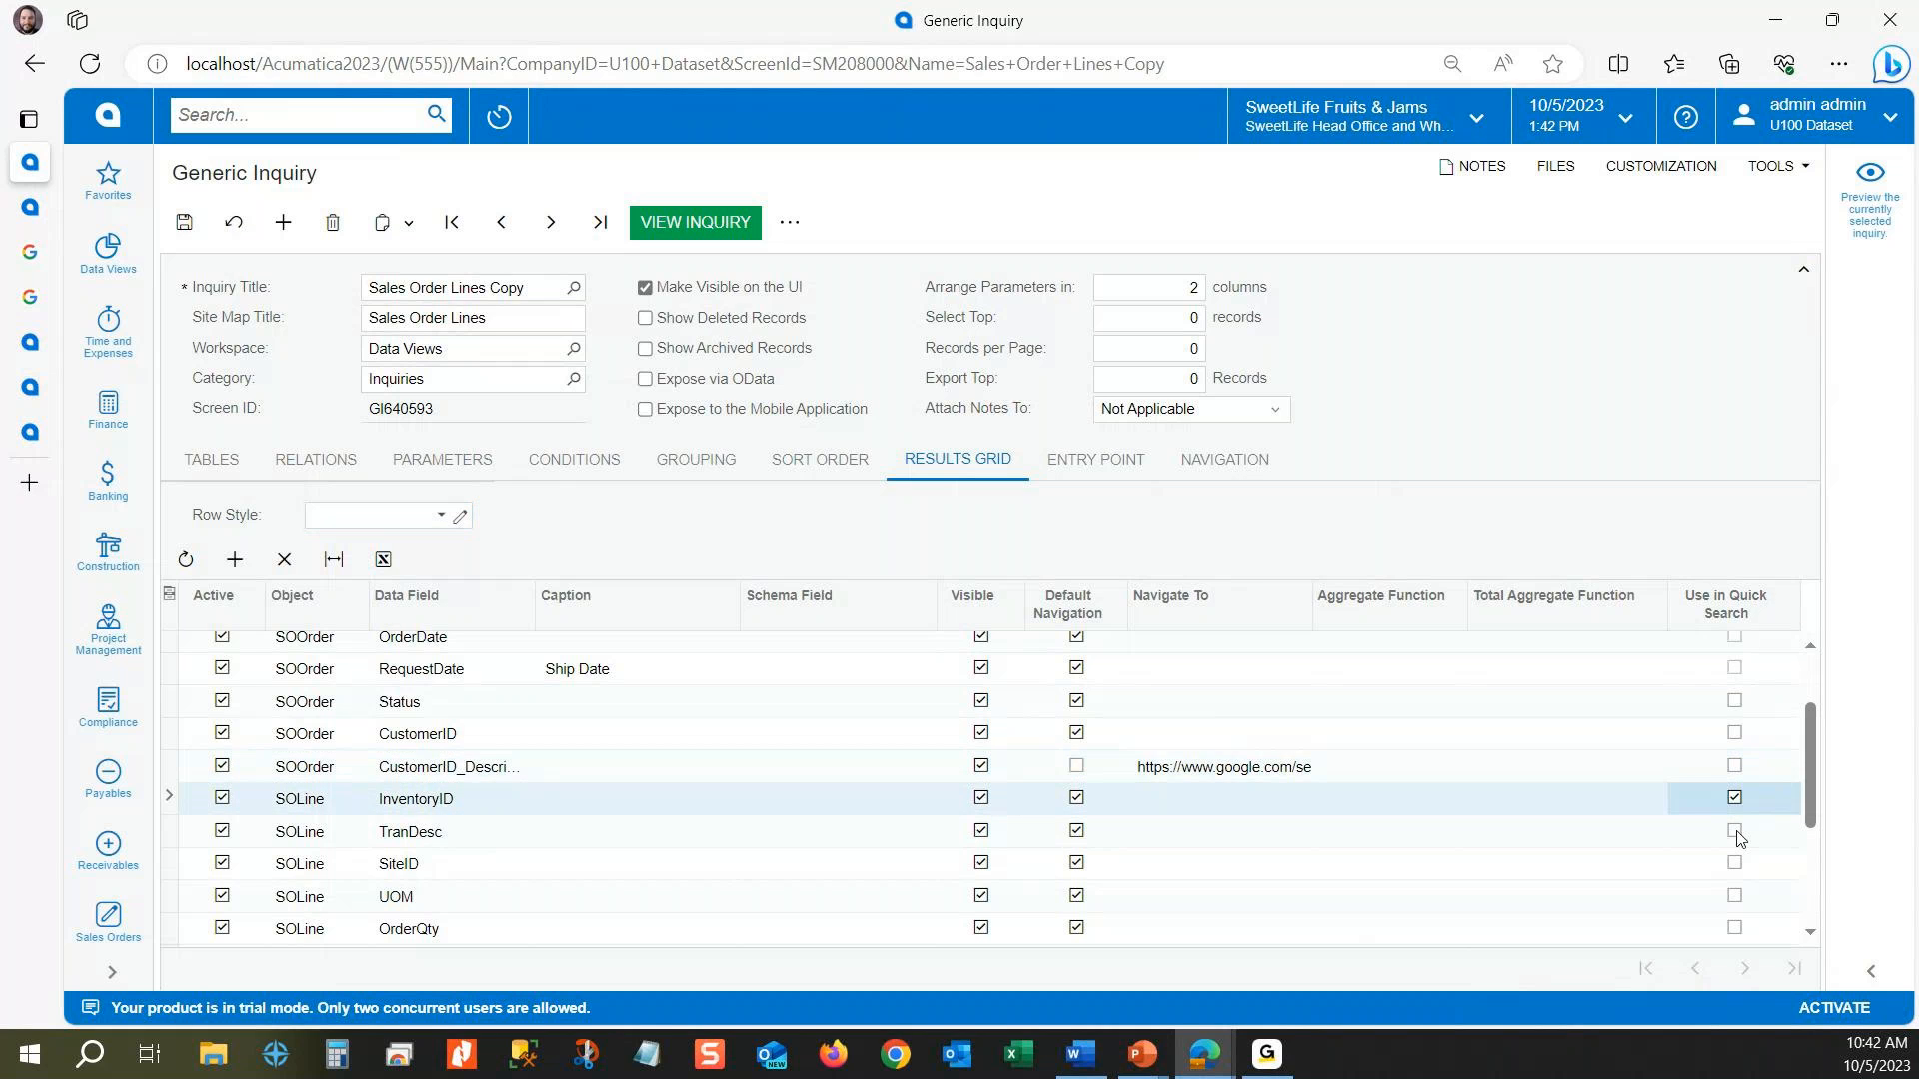
left_click(1737, 832)
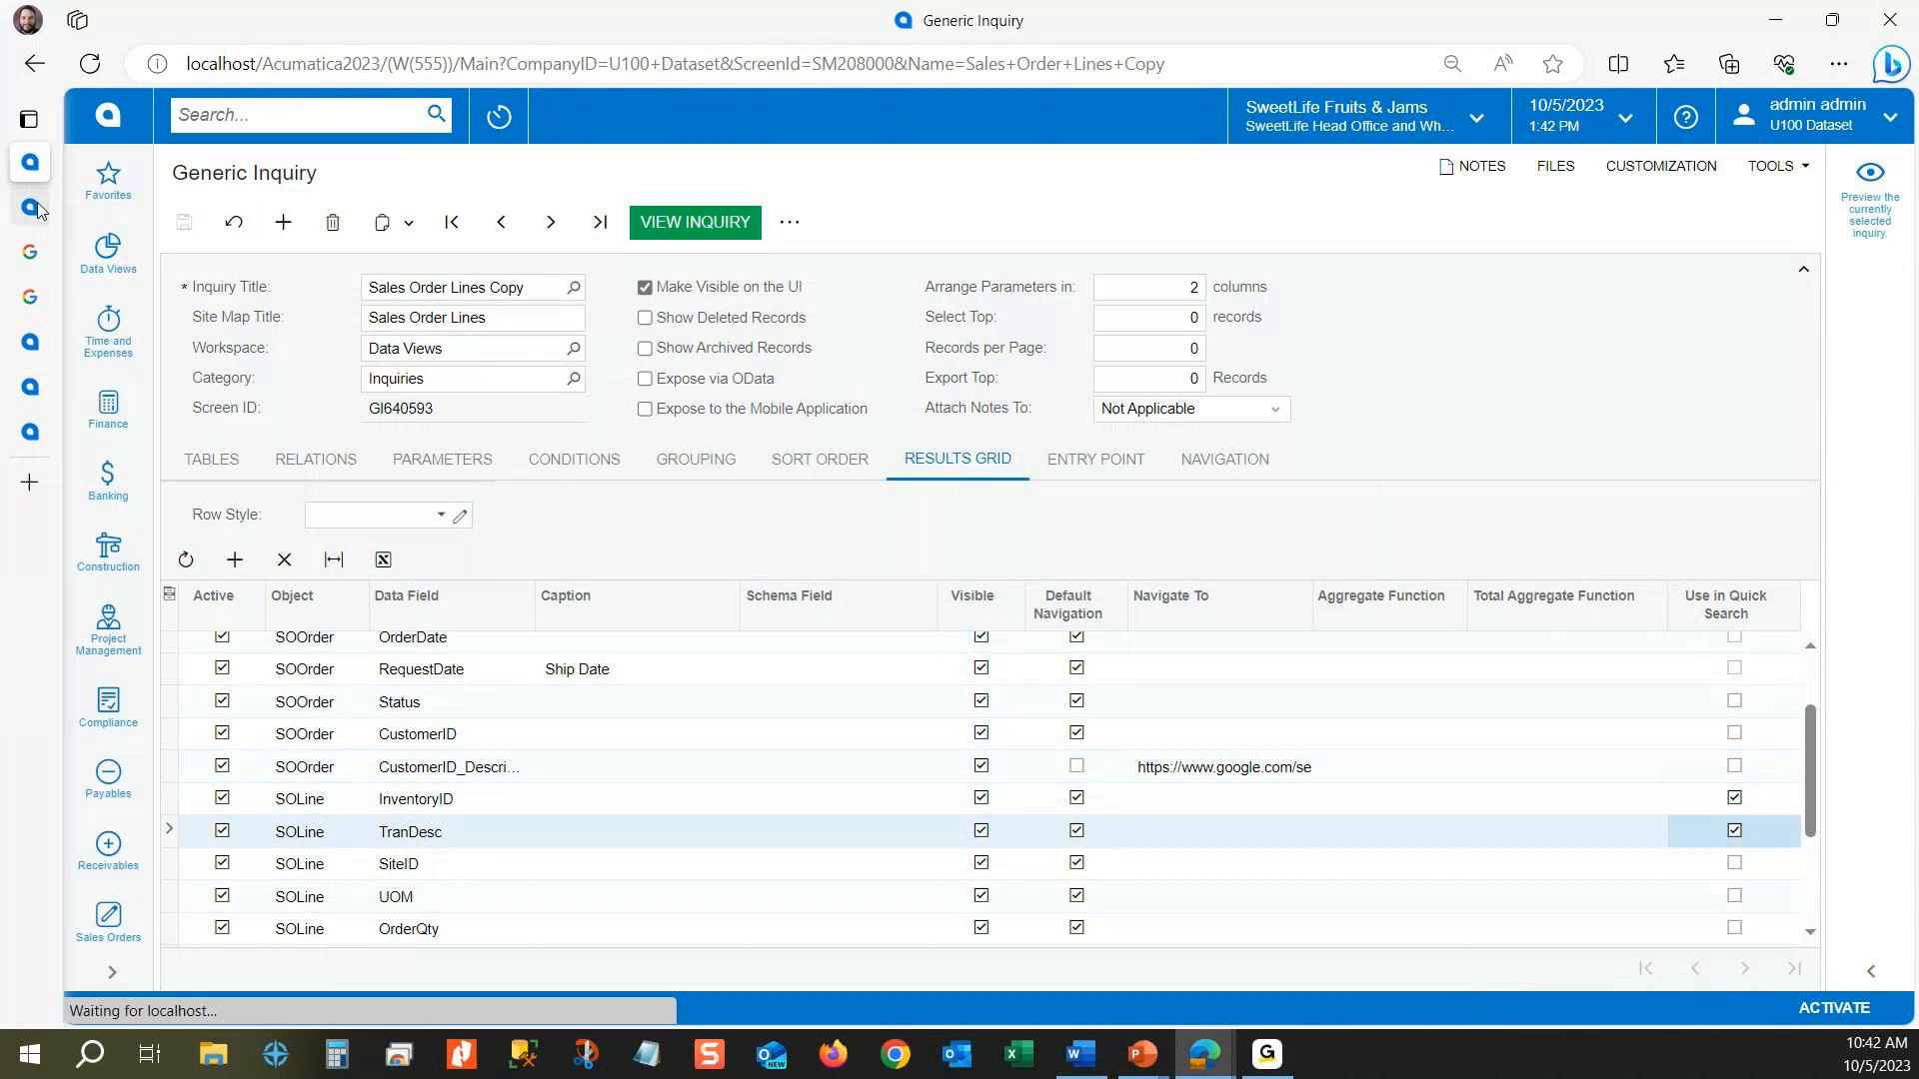
Step: Reload the Sales Order Lines results and quick-search them for "lem", checking the Inventory ID and Line Description columns
left_click(34, 208)
key("F5")
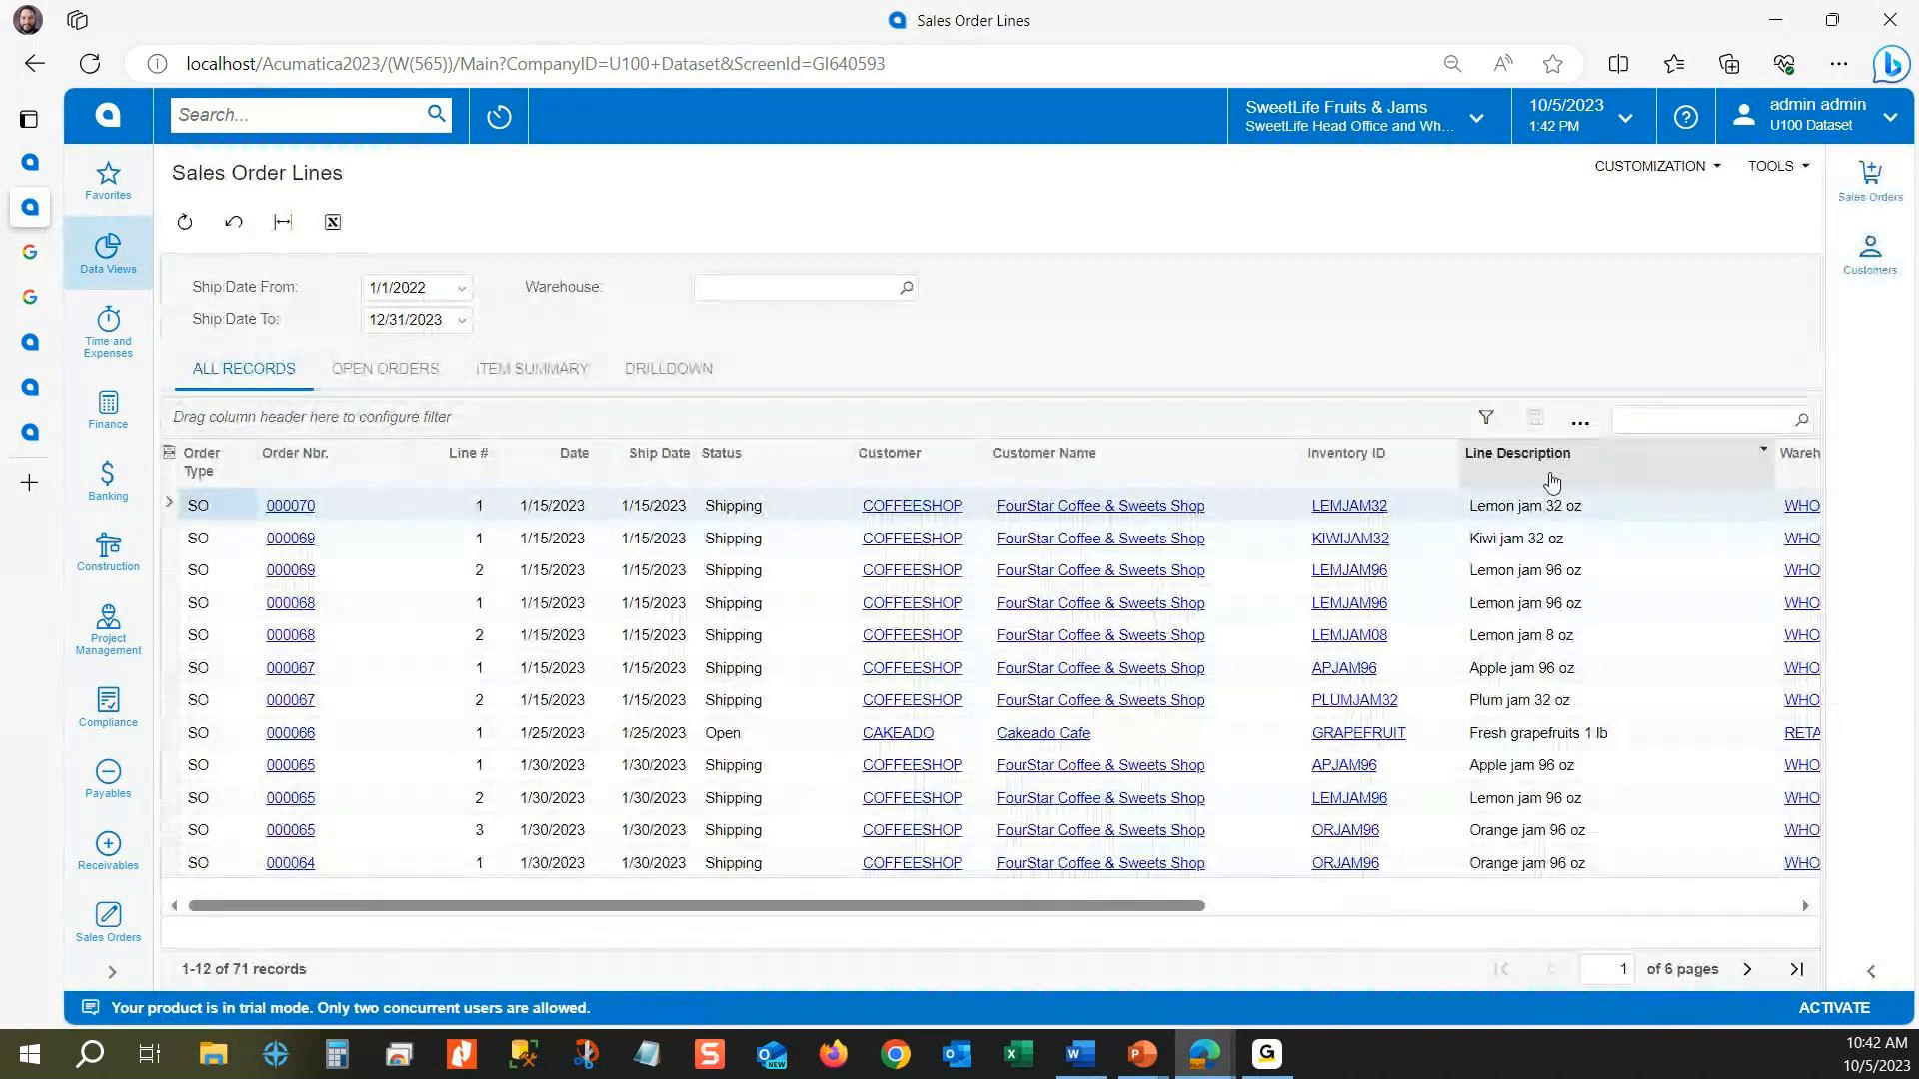
left_click(1645, 419)
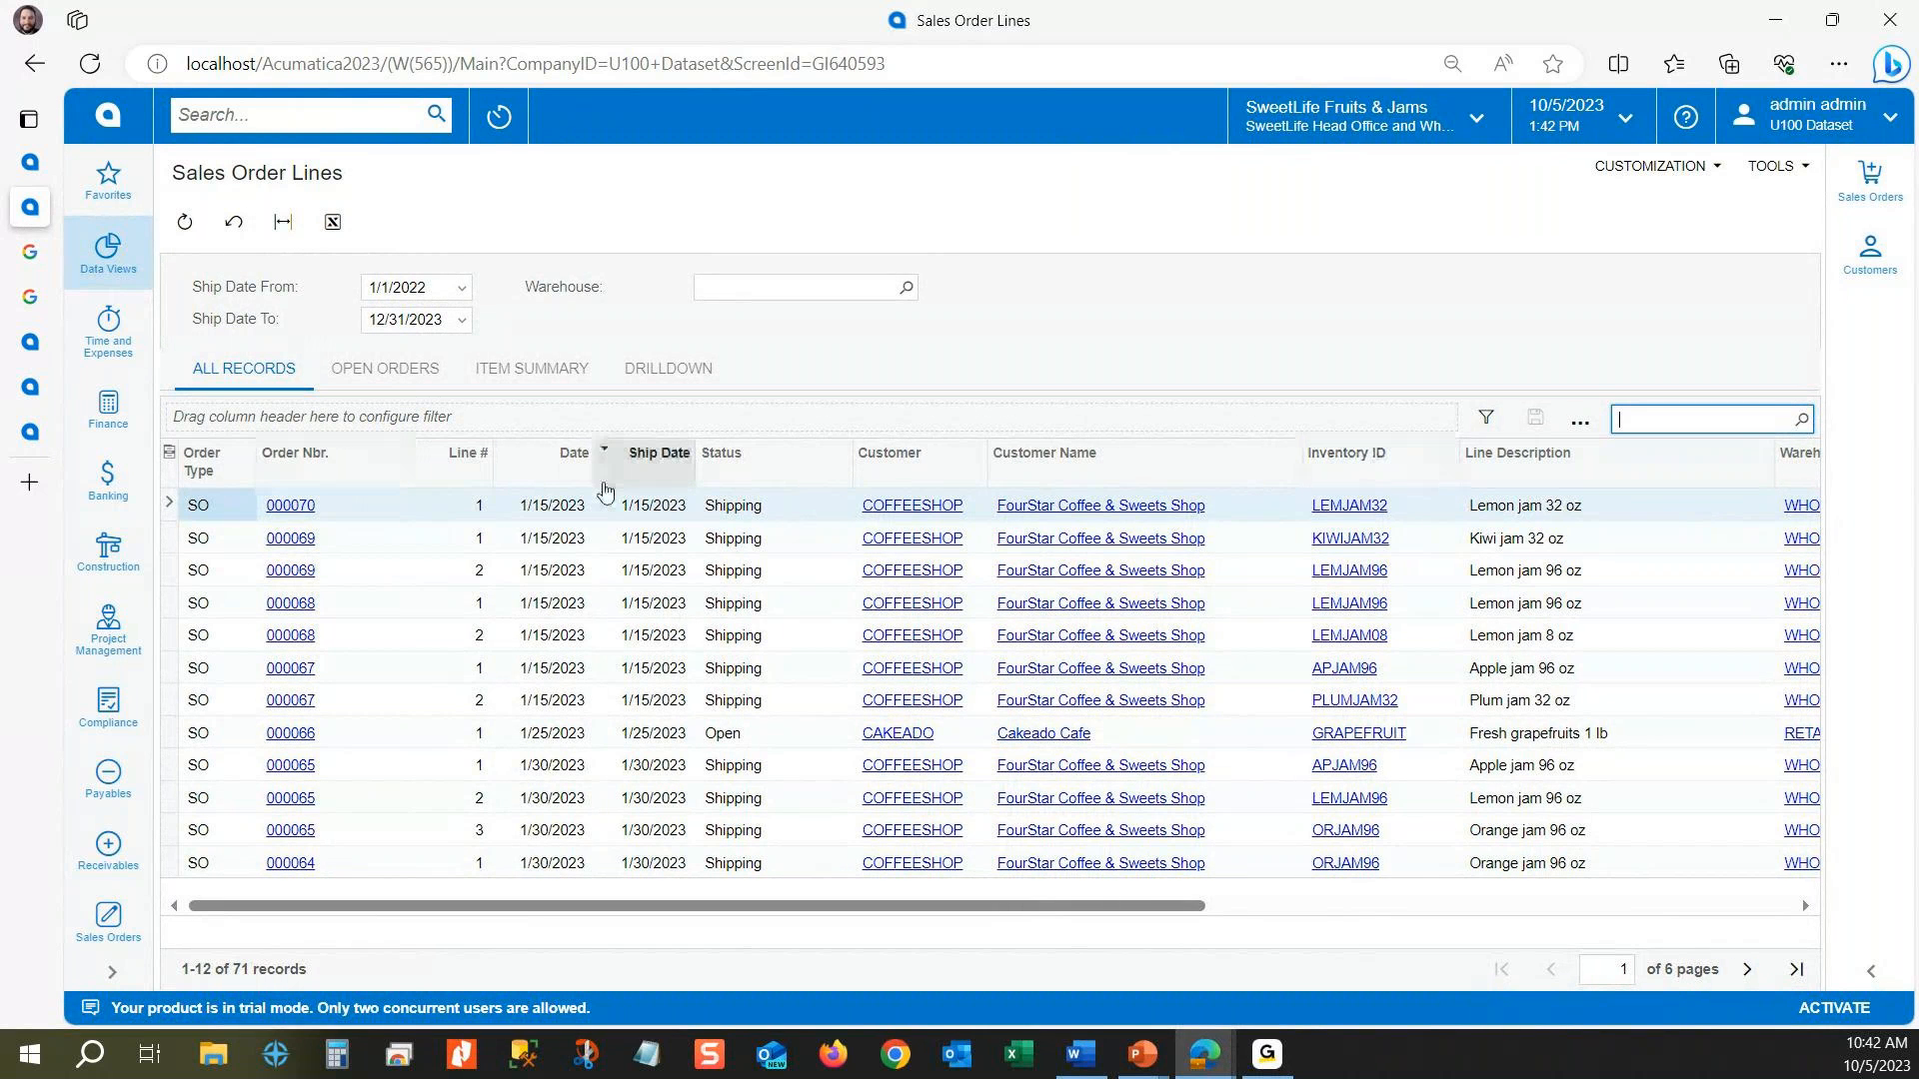
type("lem")
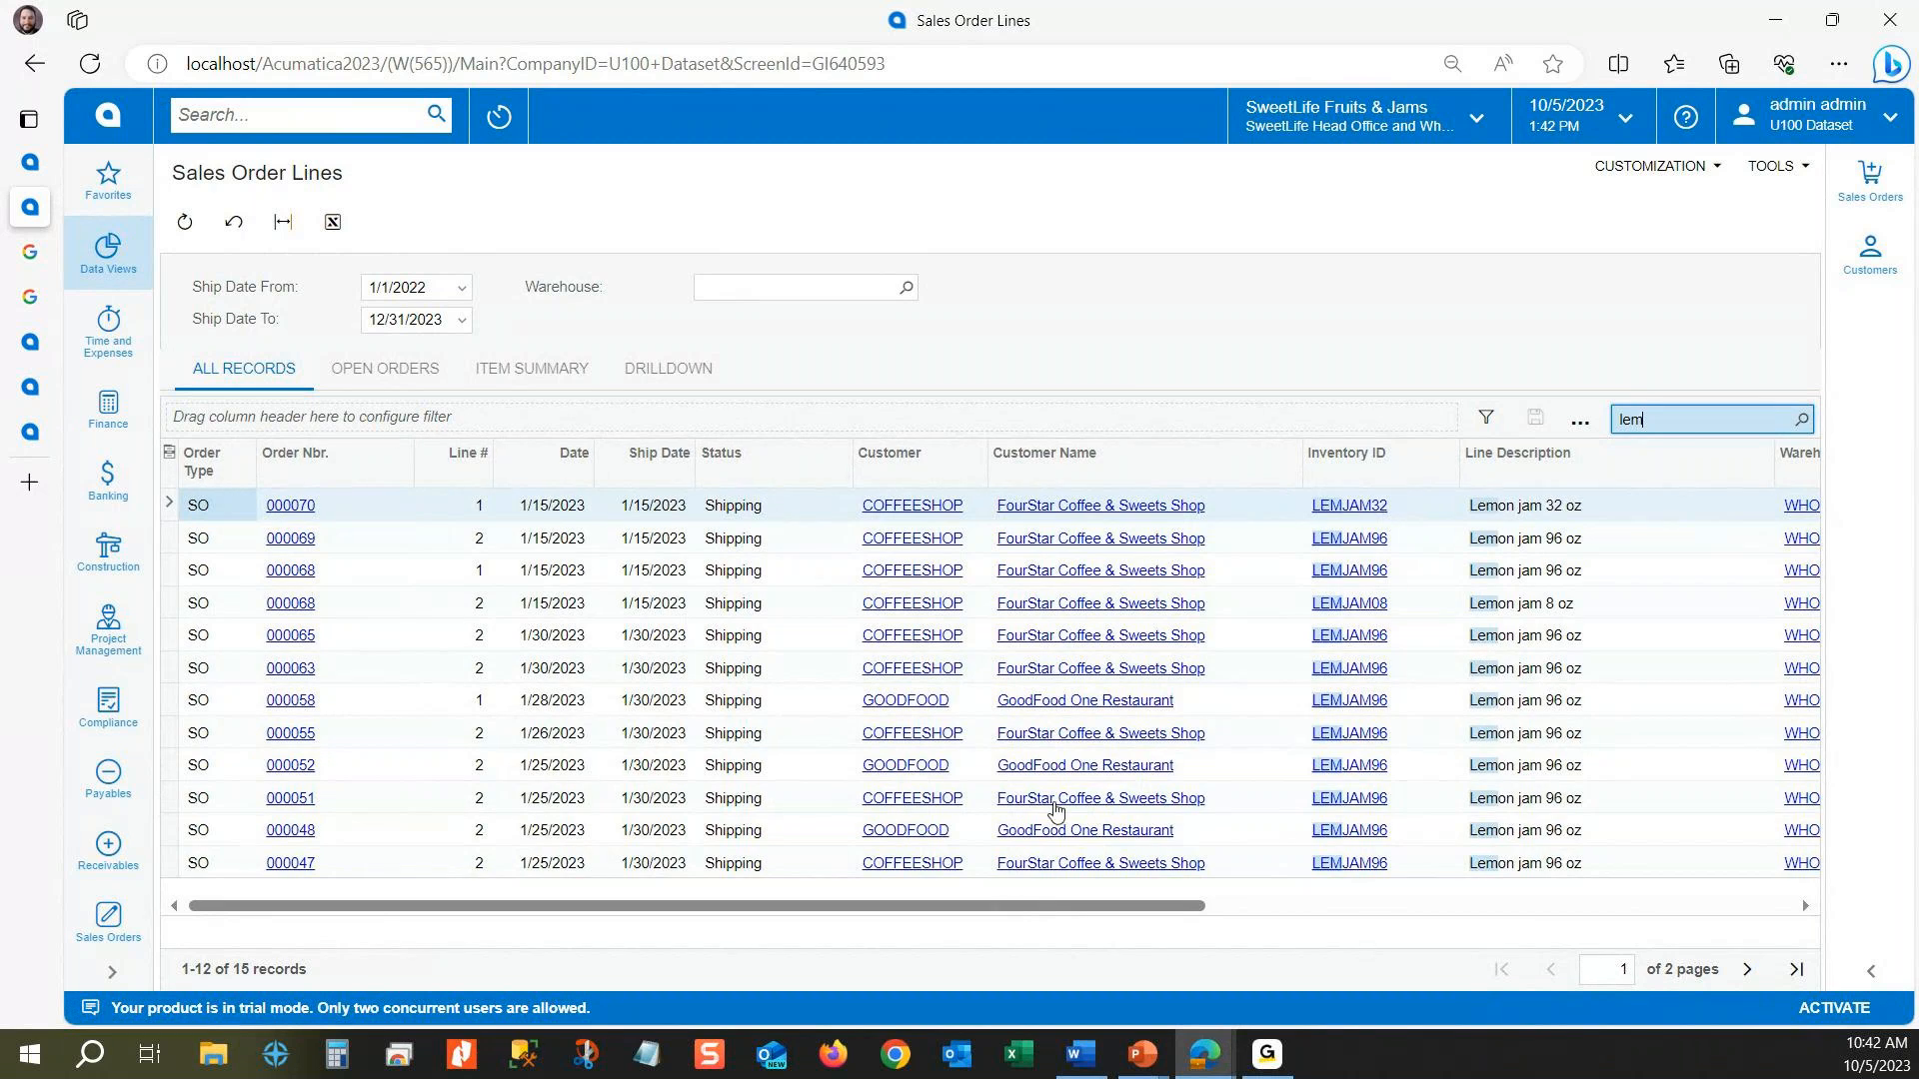
mouse_move(1013, 906)
left_mouse_down()
mouse_move(1630, 909)
mouse_move(1009, 888)
left_mouse_up()
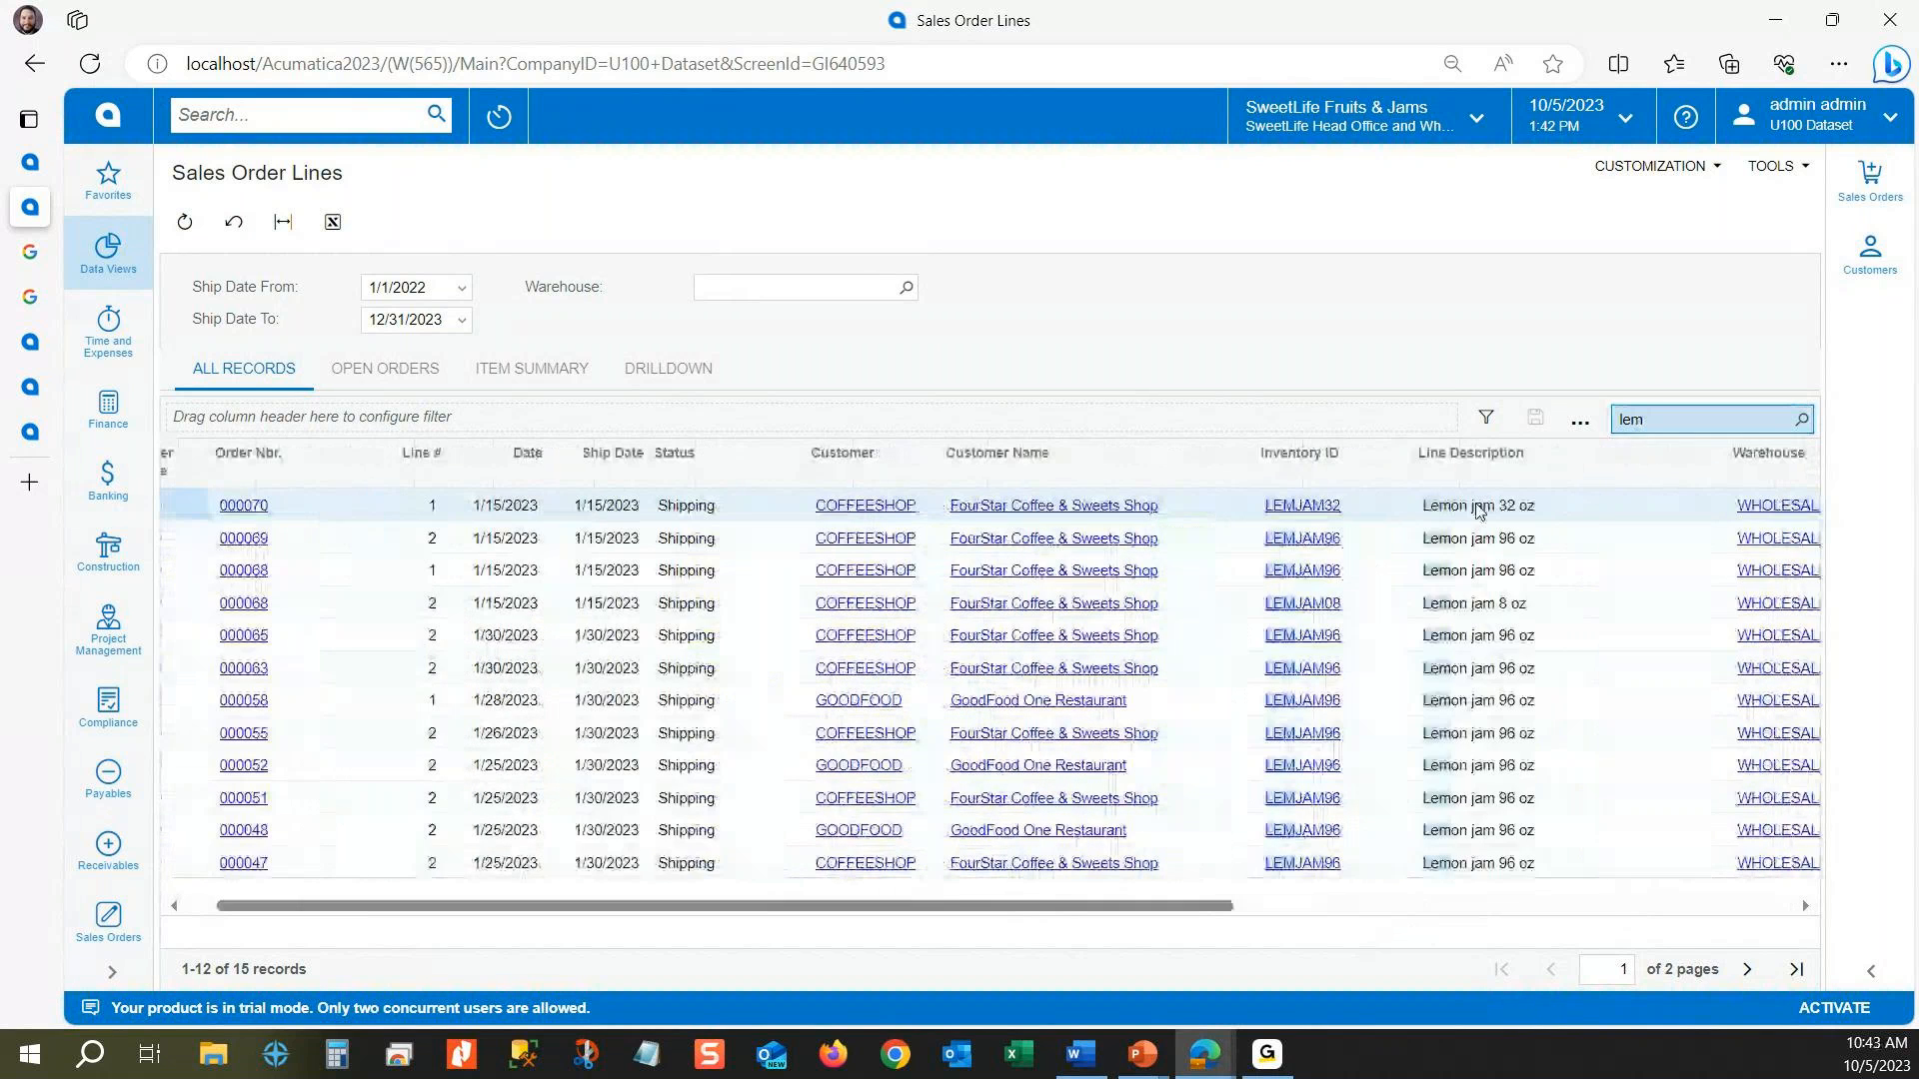
Step: Clear the quick search on the results and return to the Generic Inquiry's Results Grid setup
key("ctrl+a")
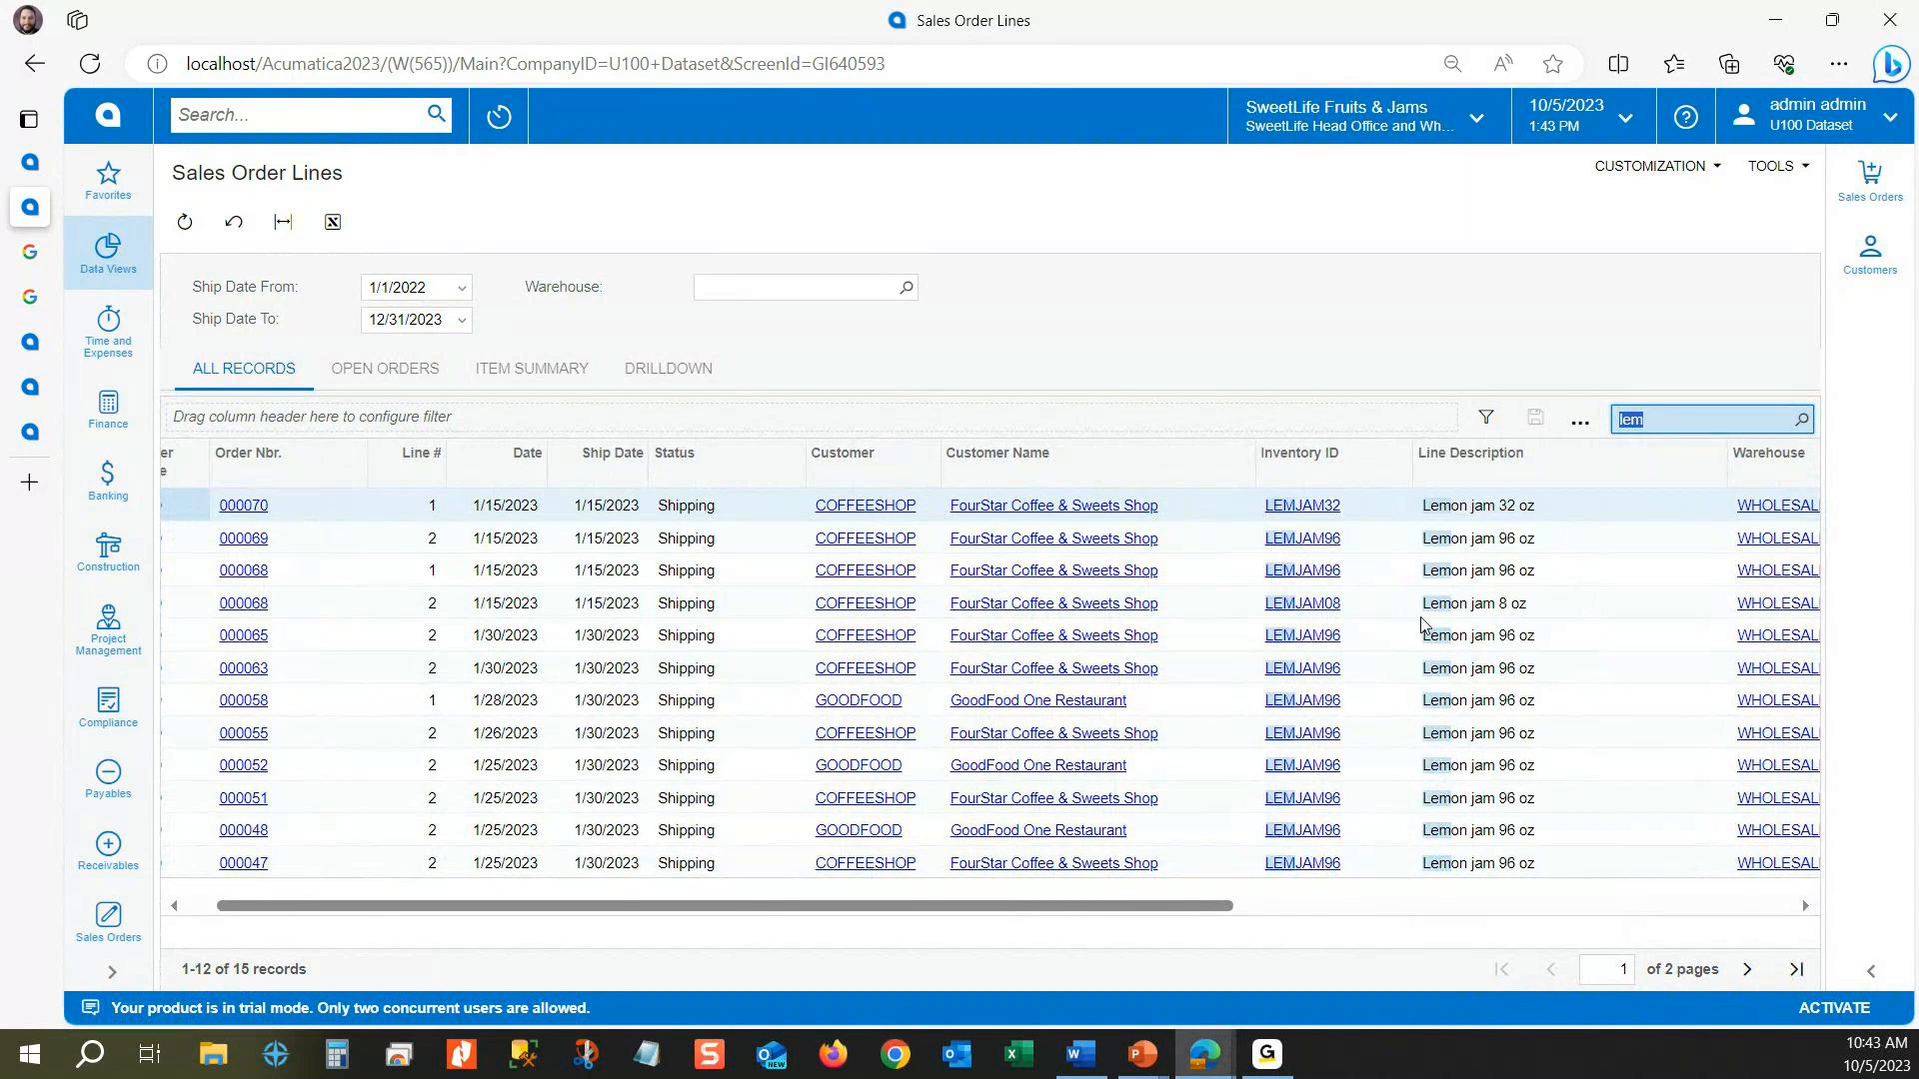
key("BackSpace")
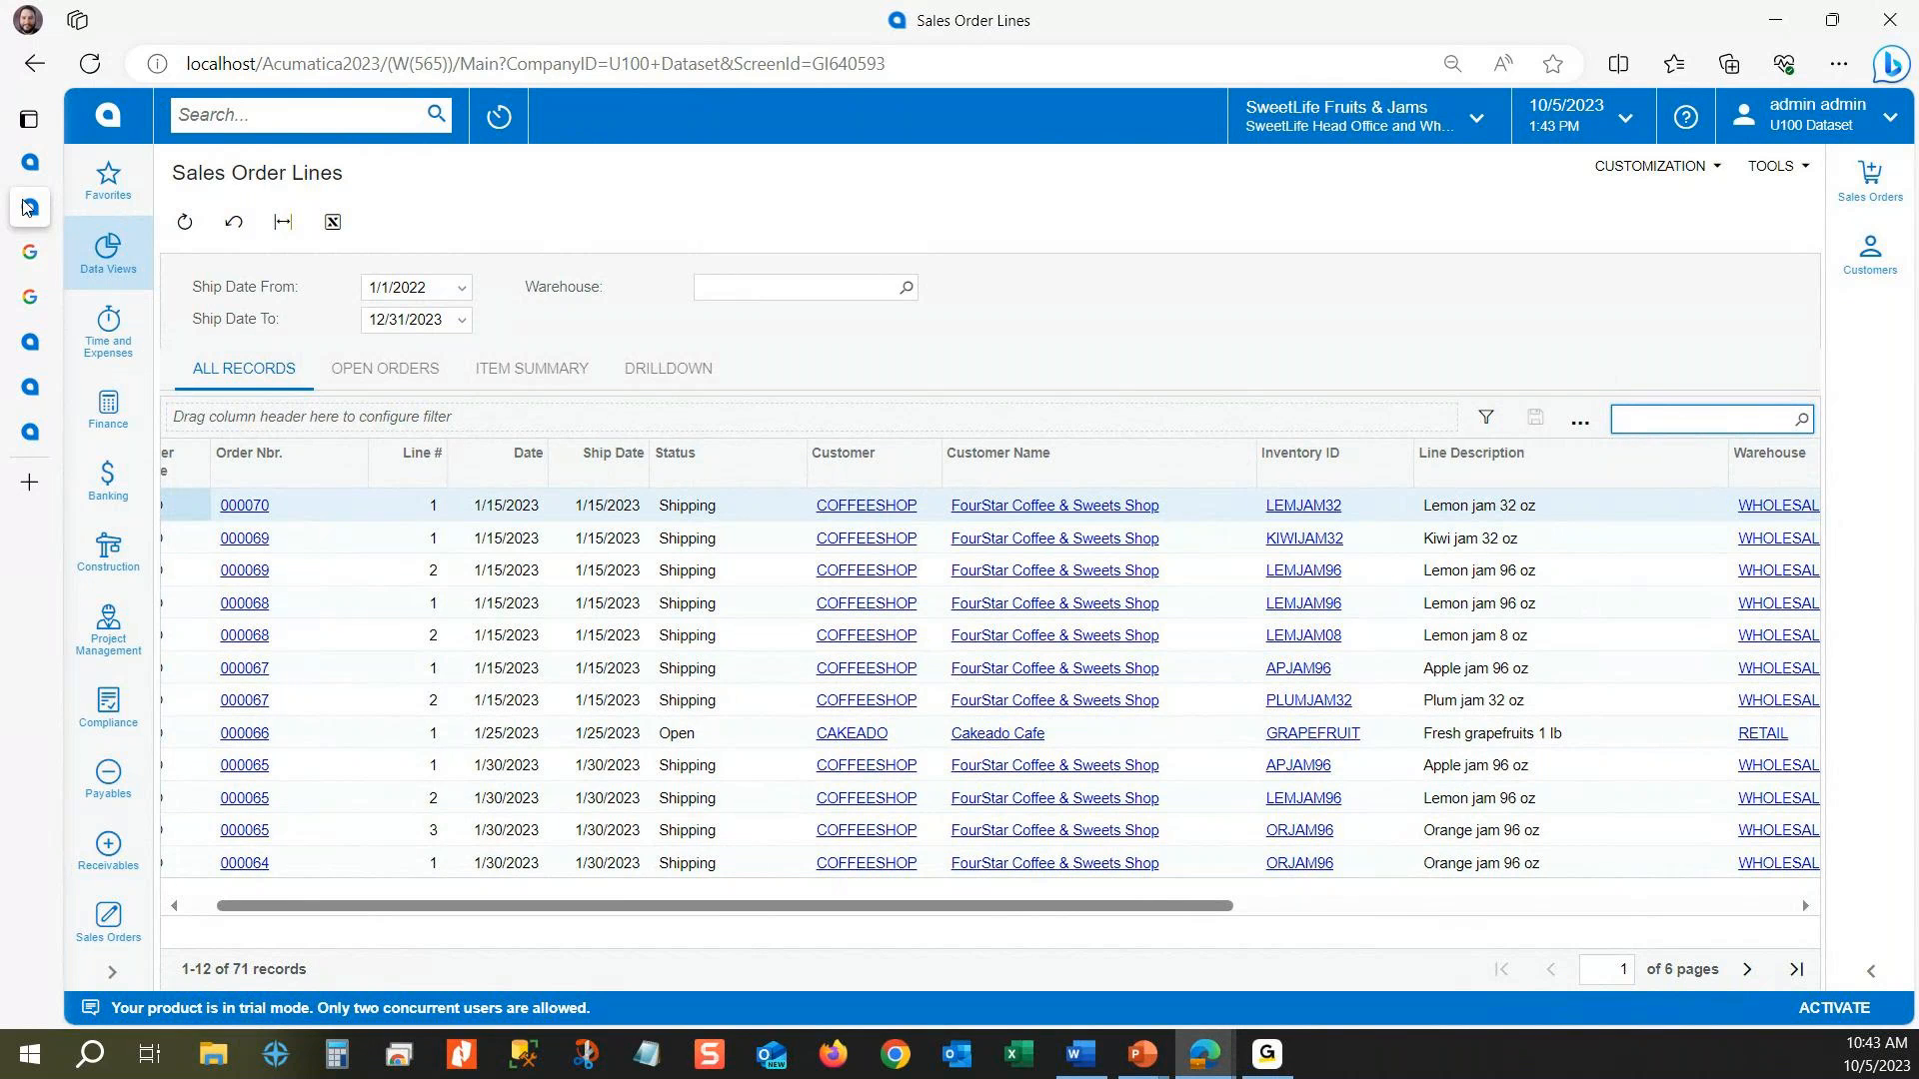
mouse_move(30, 208)
left_click(93, 175)
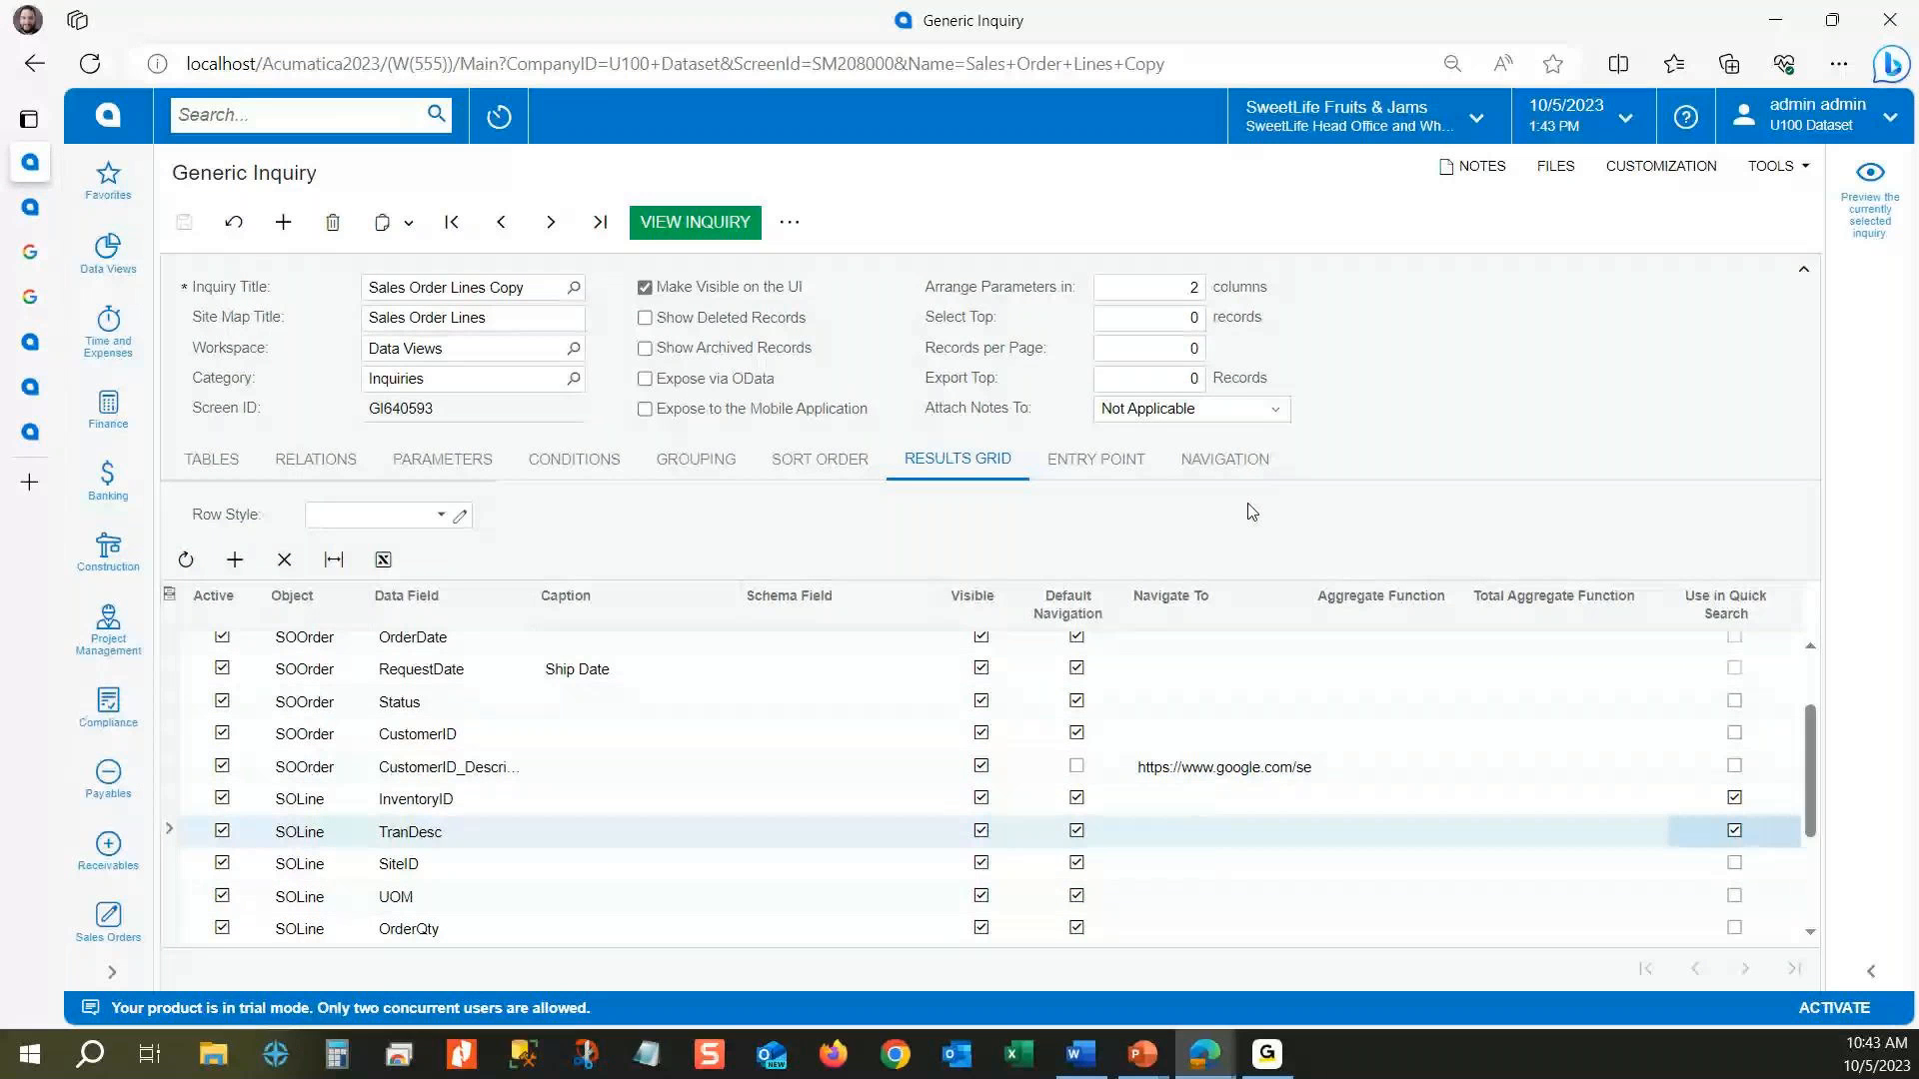
Step: Return to the Sales Order Lines results and move the cell selection among the first few rows
left_click(443, 460)
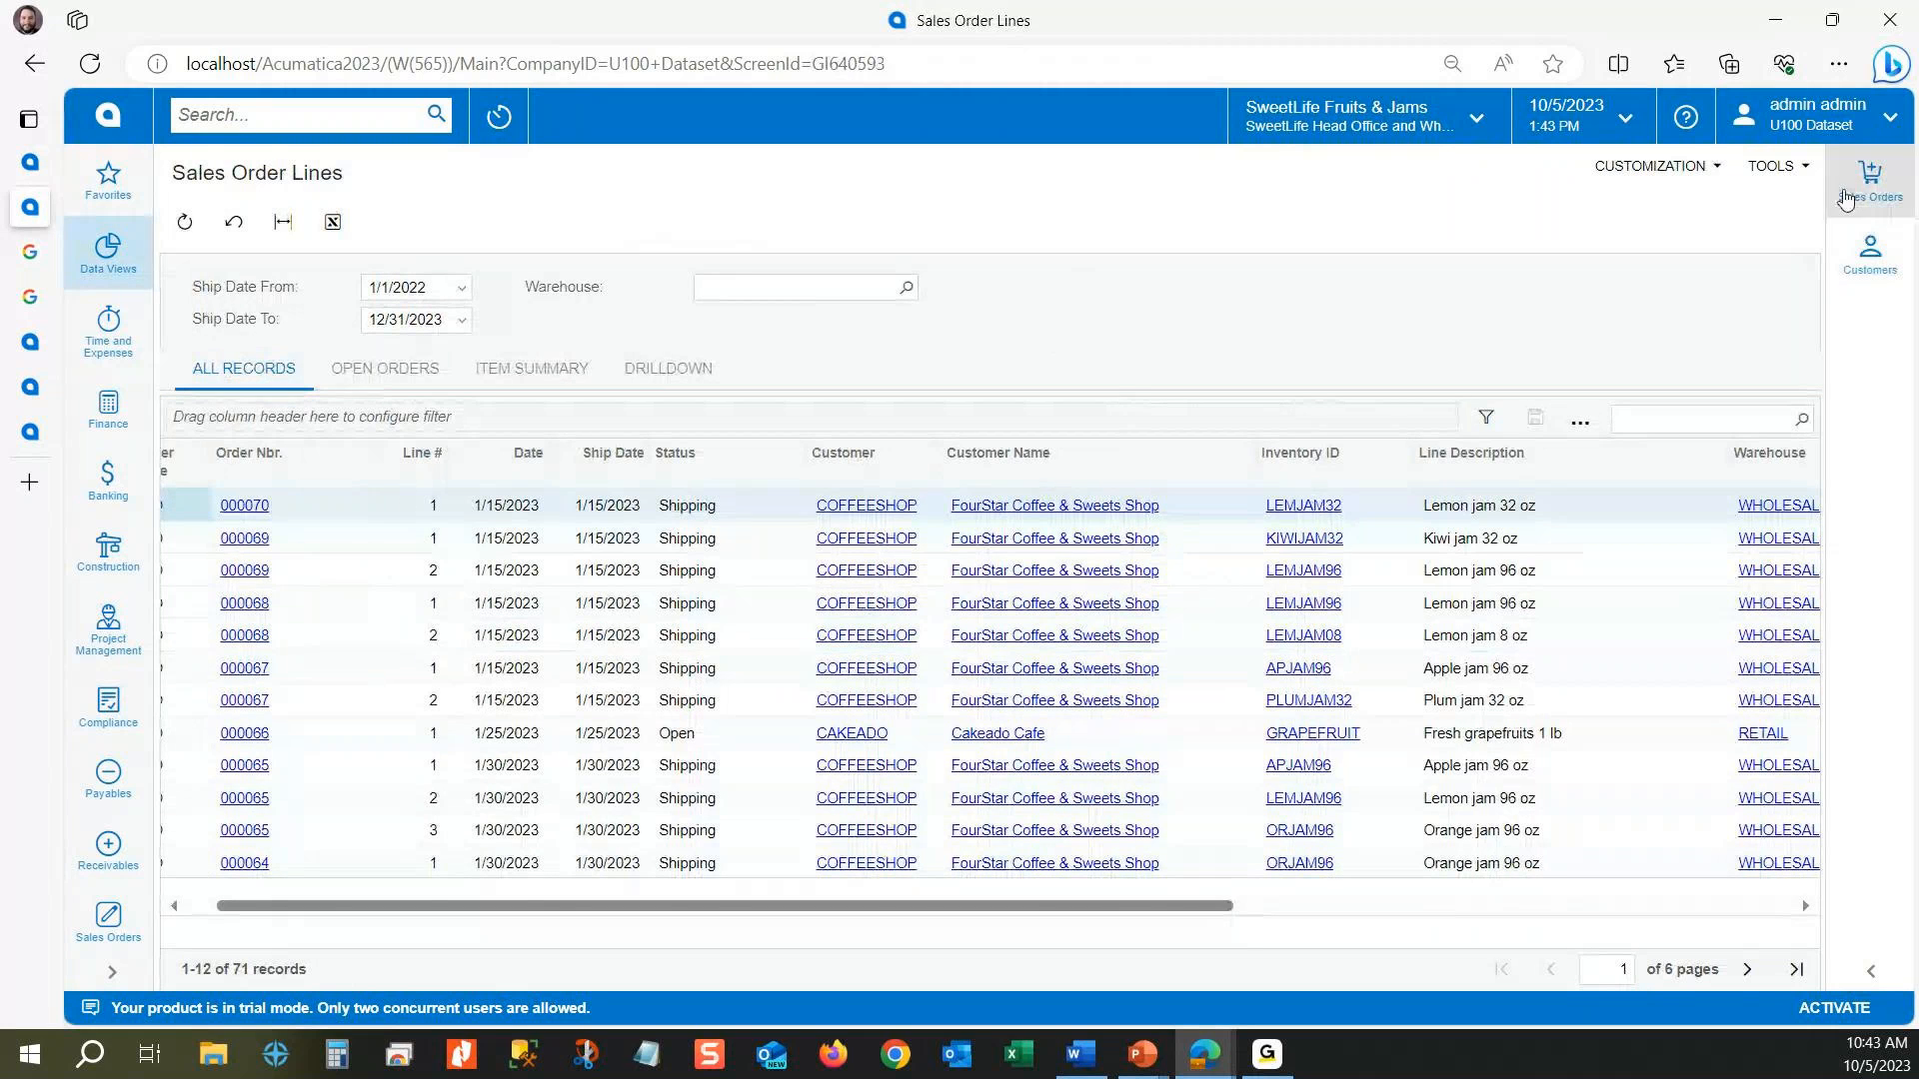
left_click(410, 502)
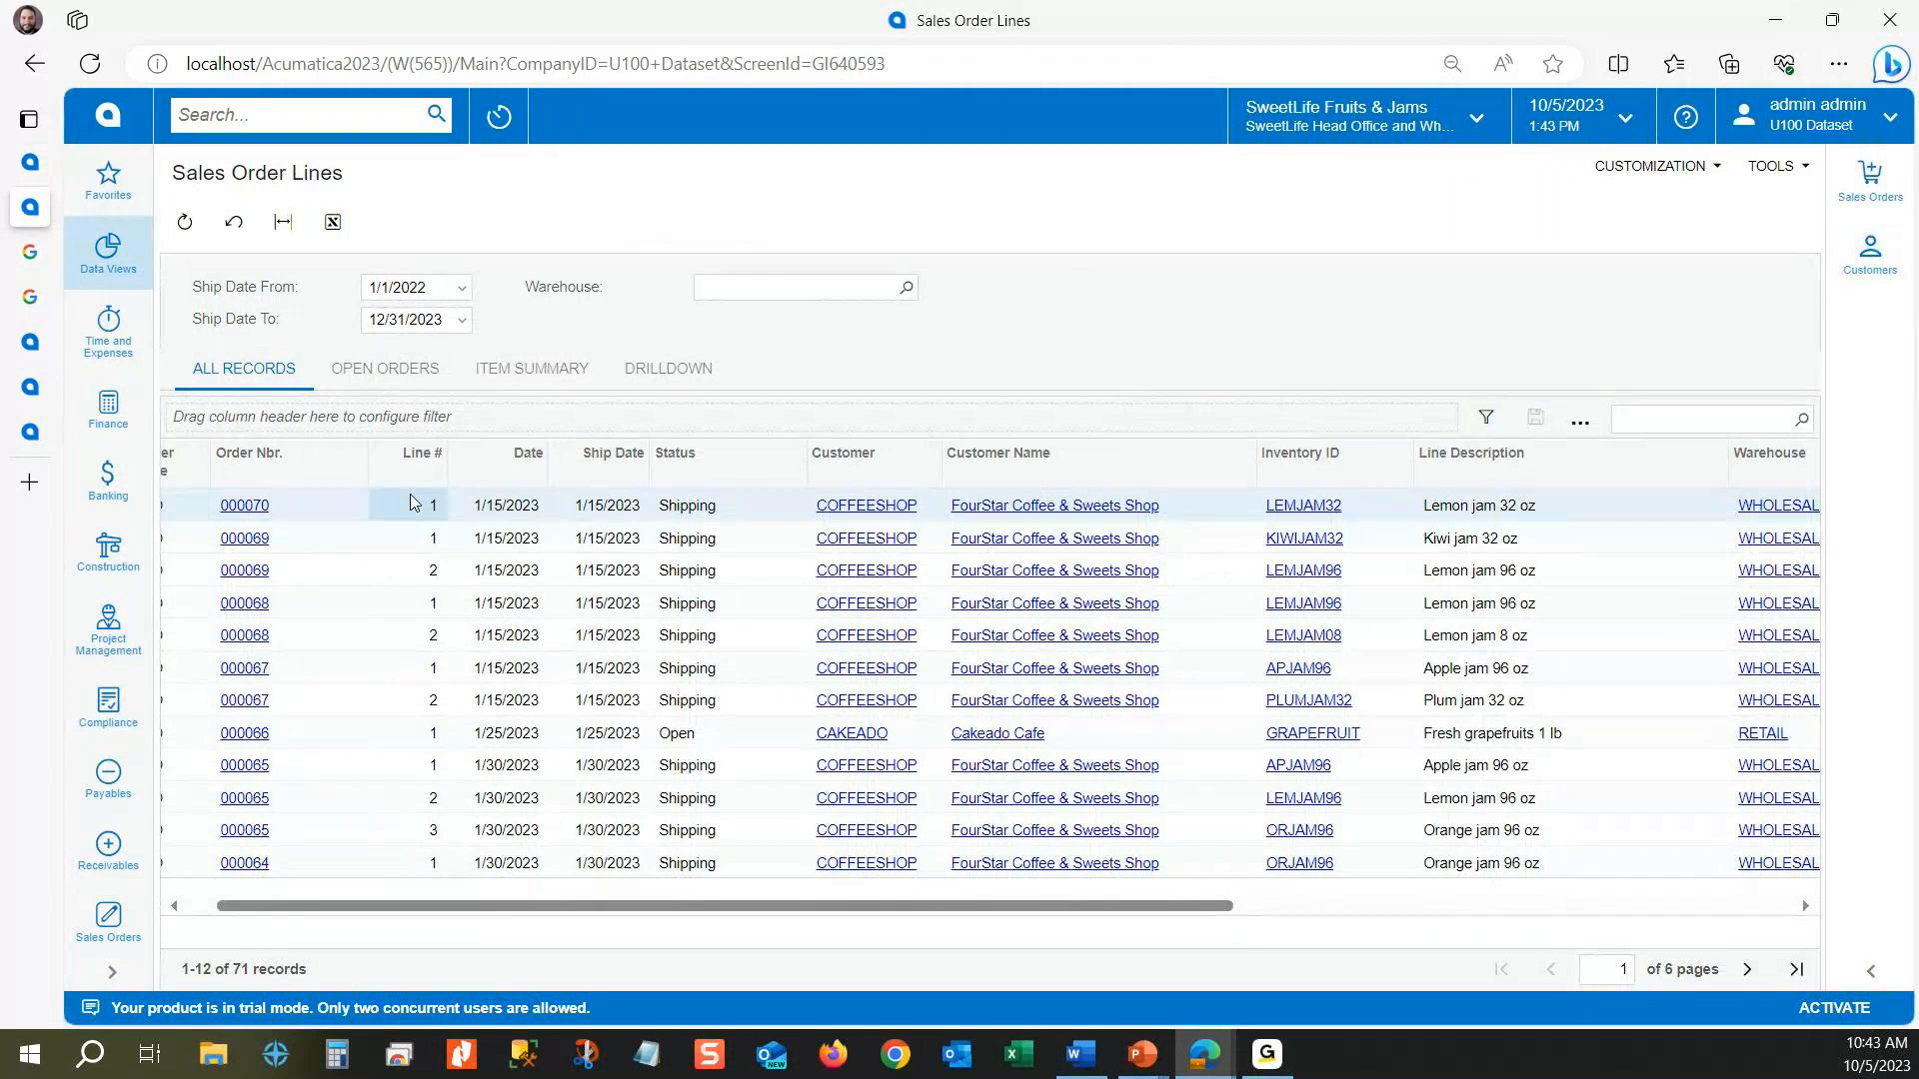
key("Down")
key("Down")
key("Down")
key("Down")
key("Down")
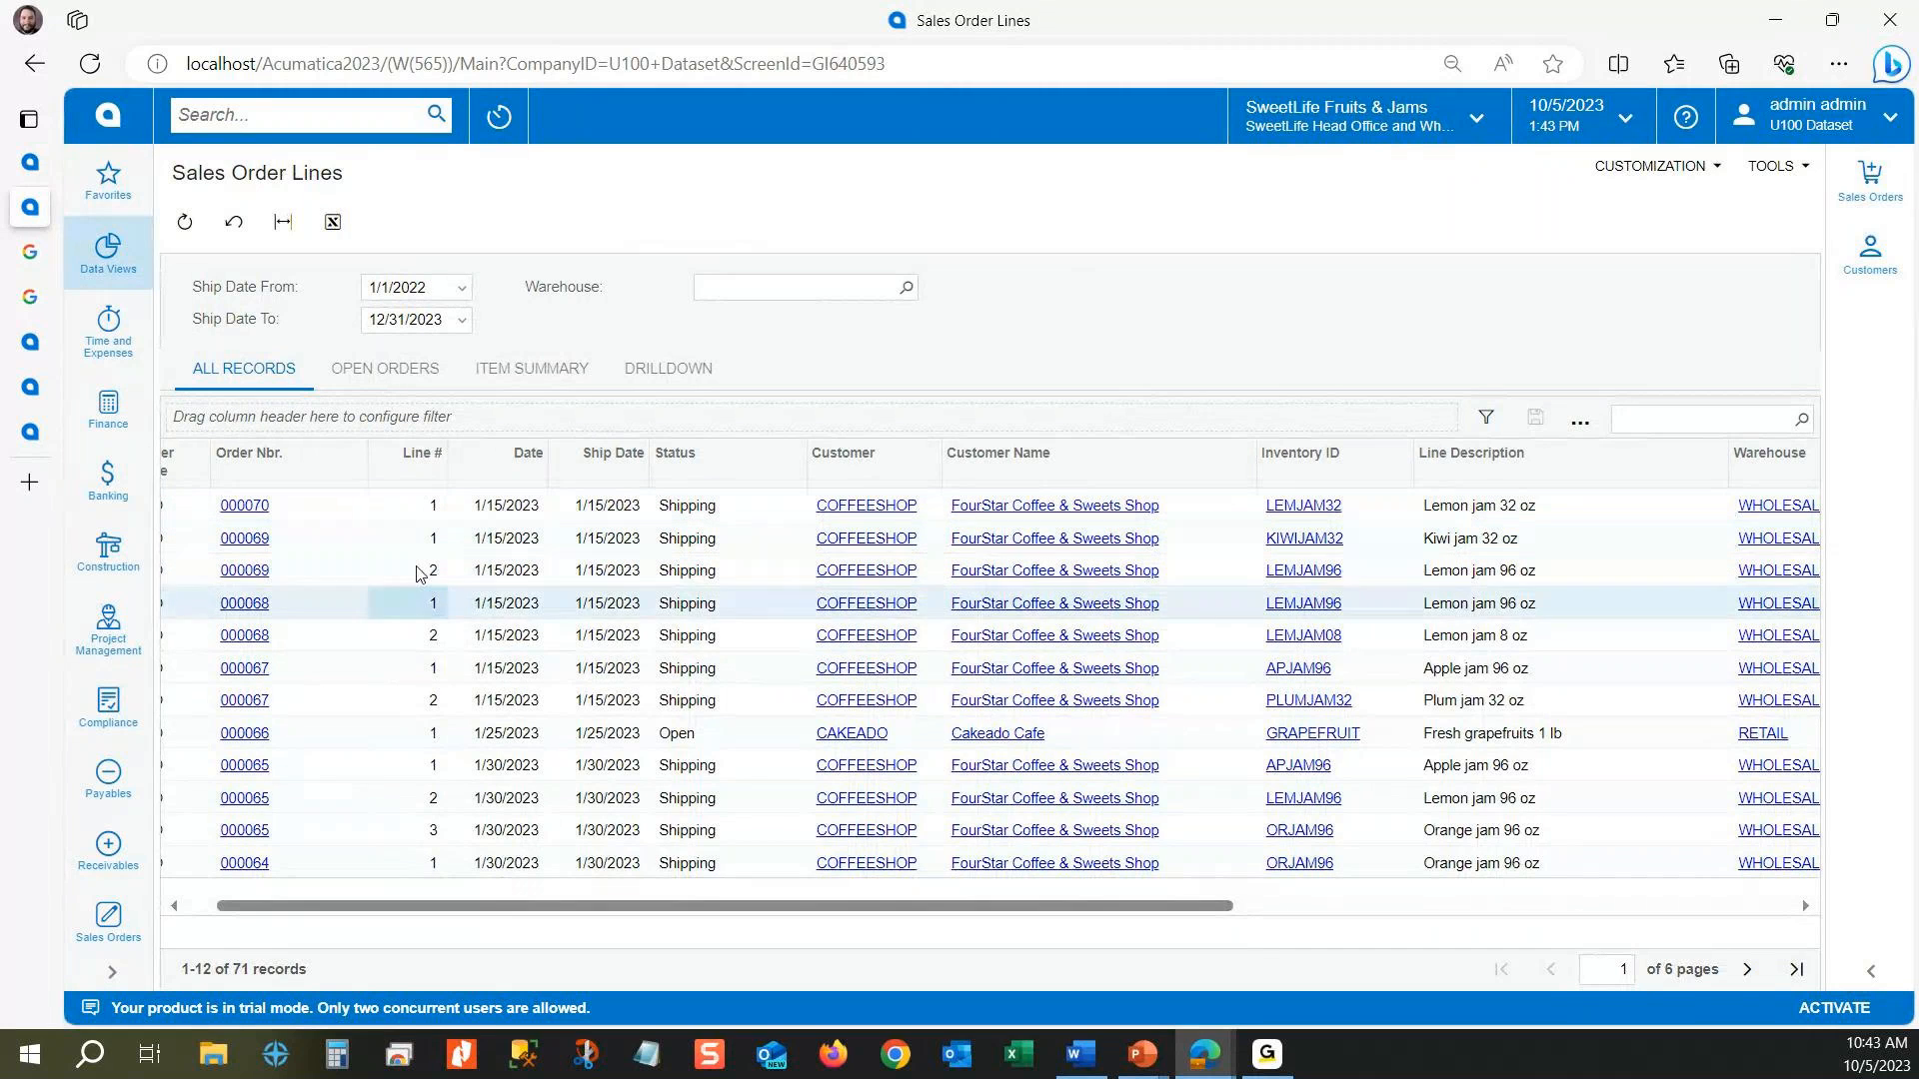
key("Right")
key("Right")
key("Up")
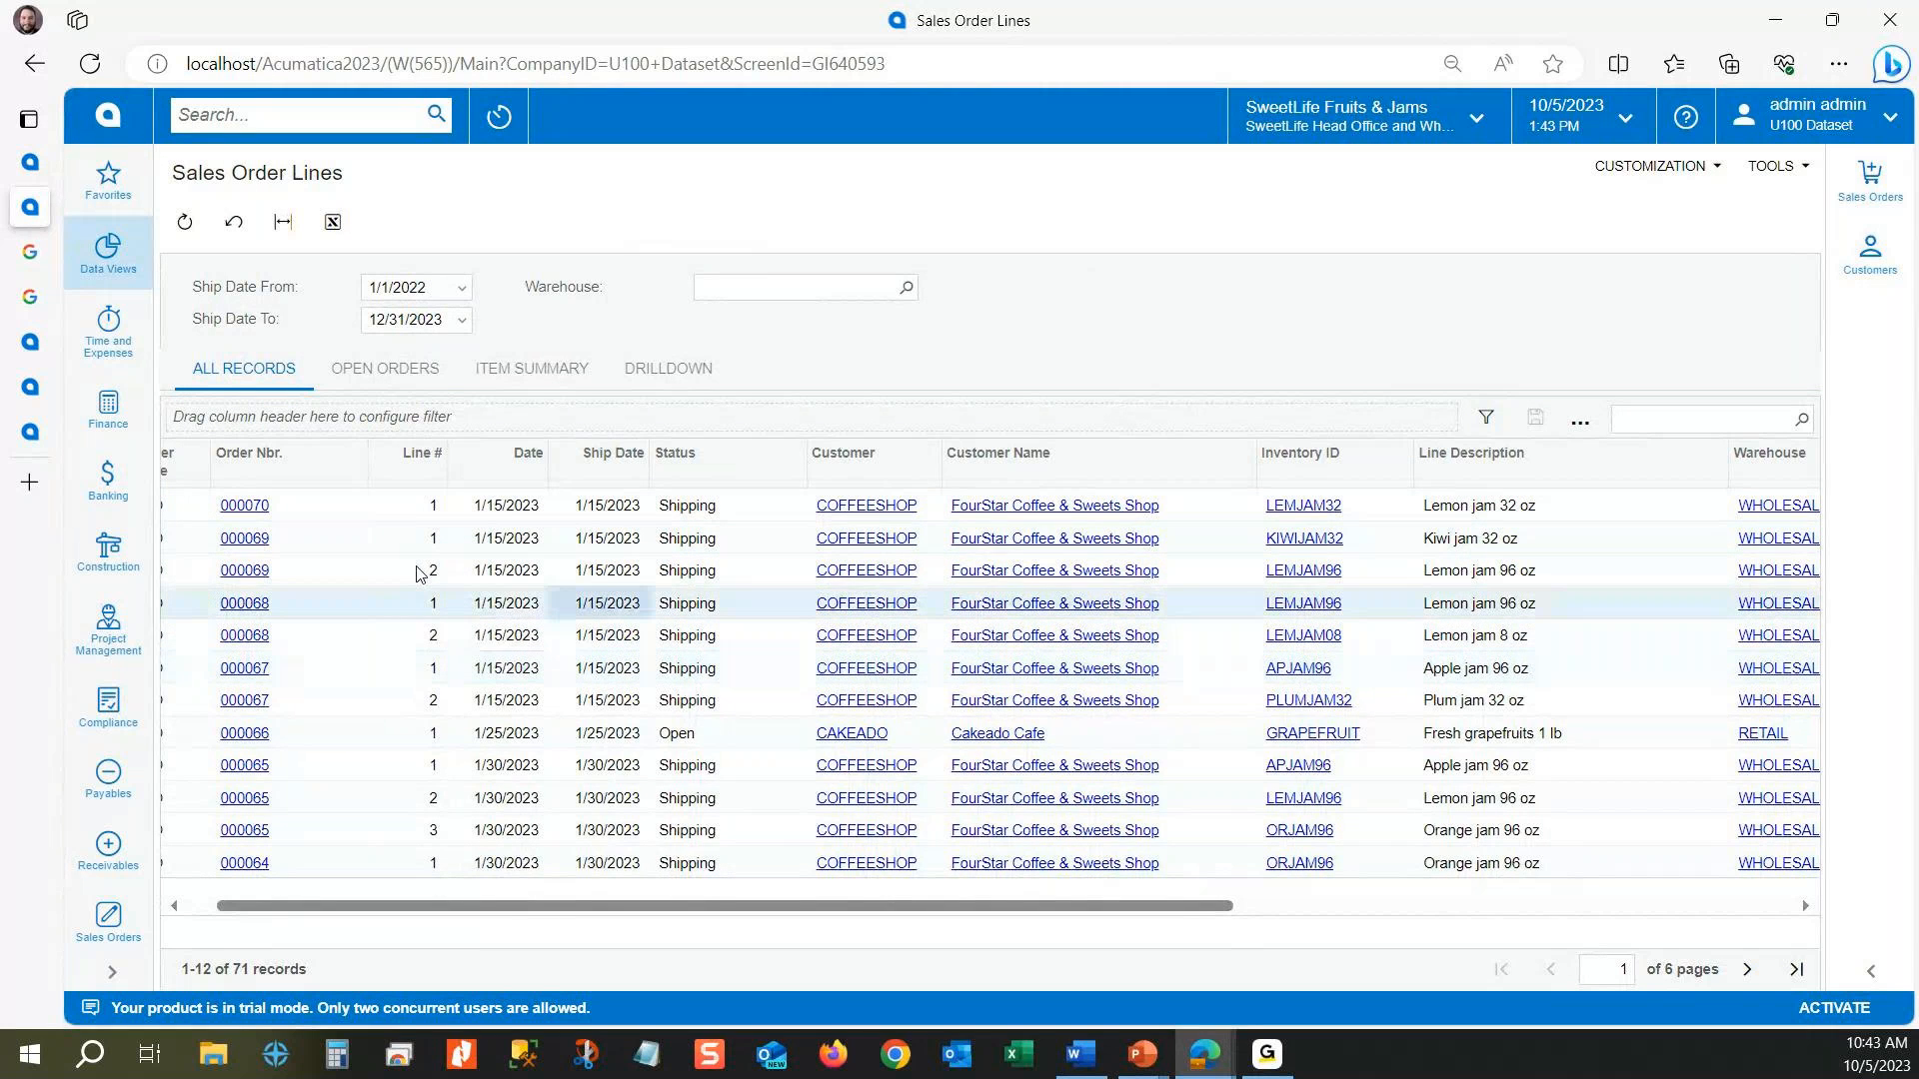
key("Up")
key("Left")
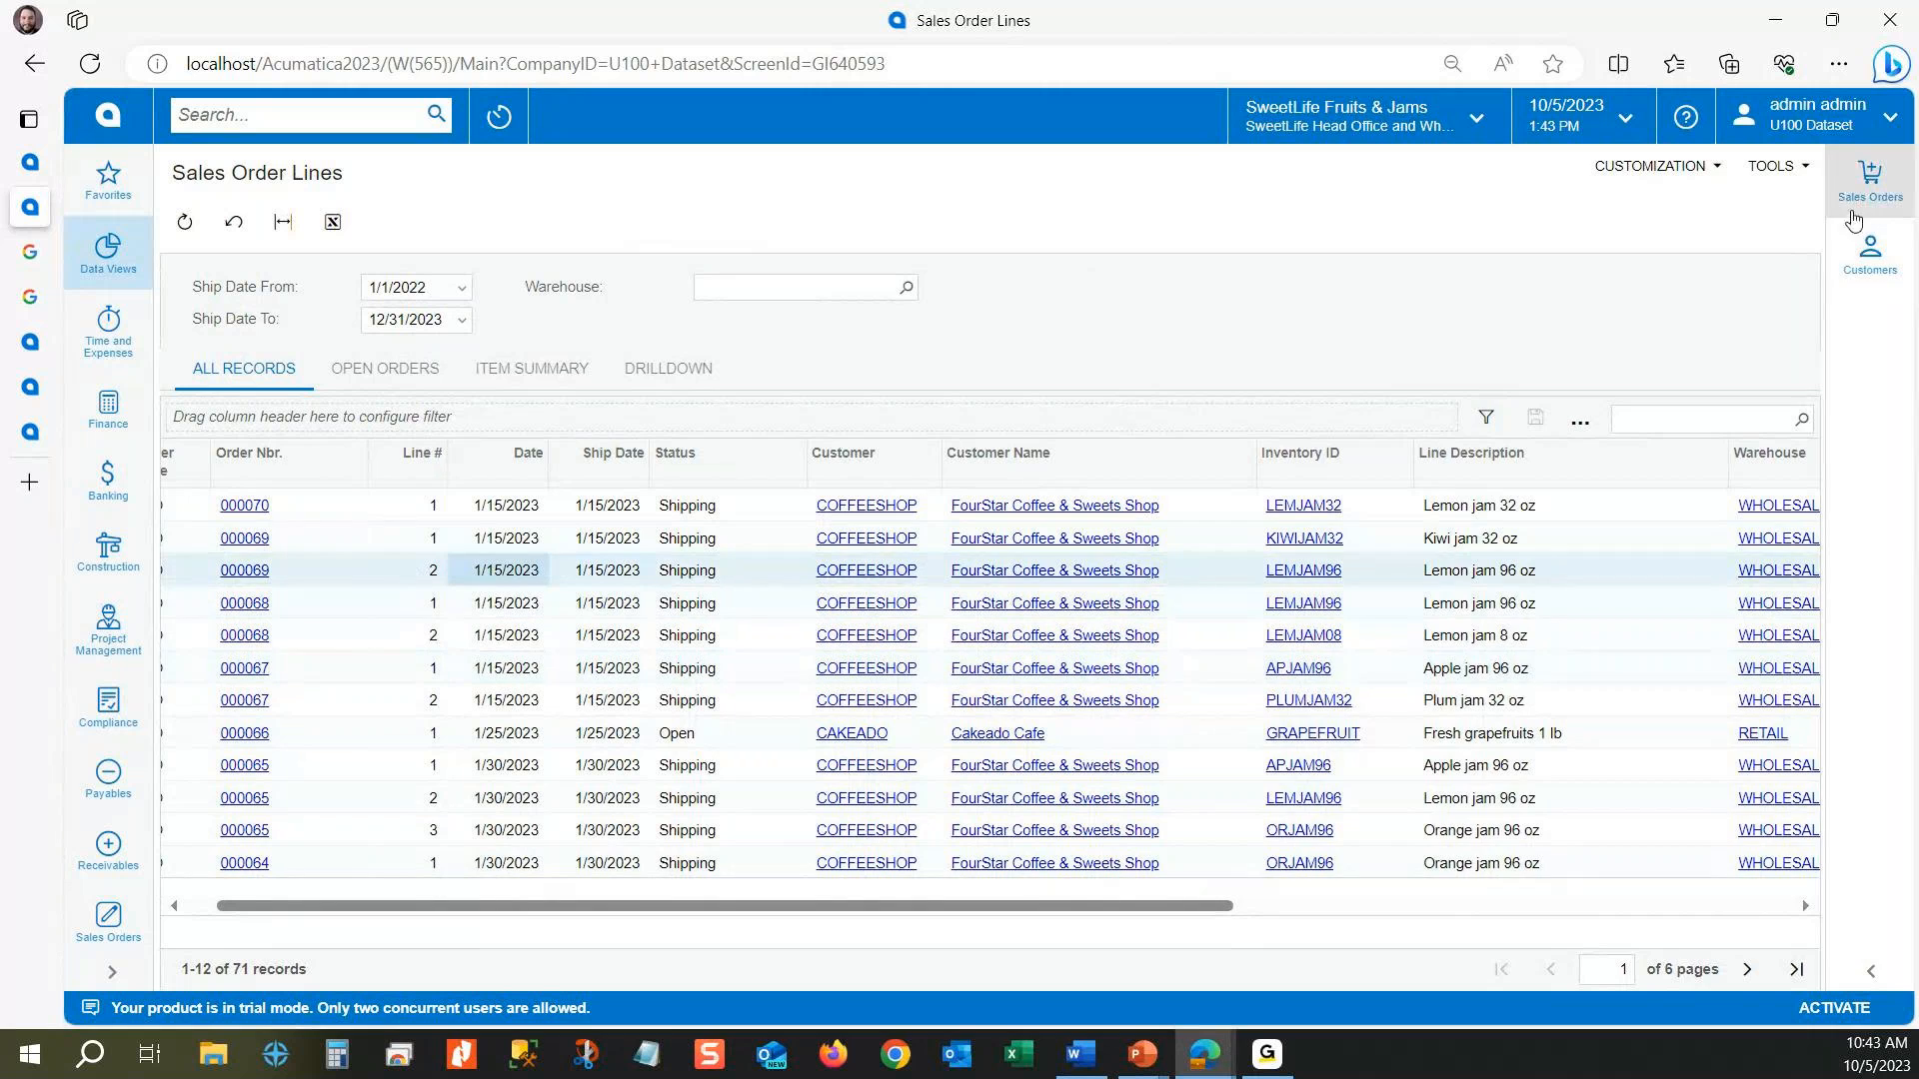
Step: Open the Sales Orders side panel and preview orders 000068, 000066 and 000067 by selecting their lines in the results
left_click(1855, 198)
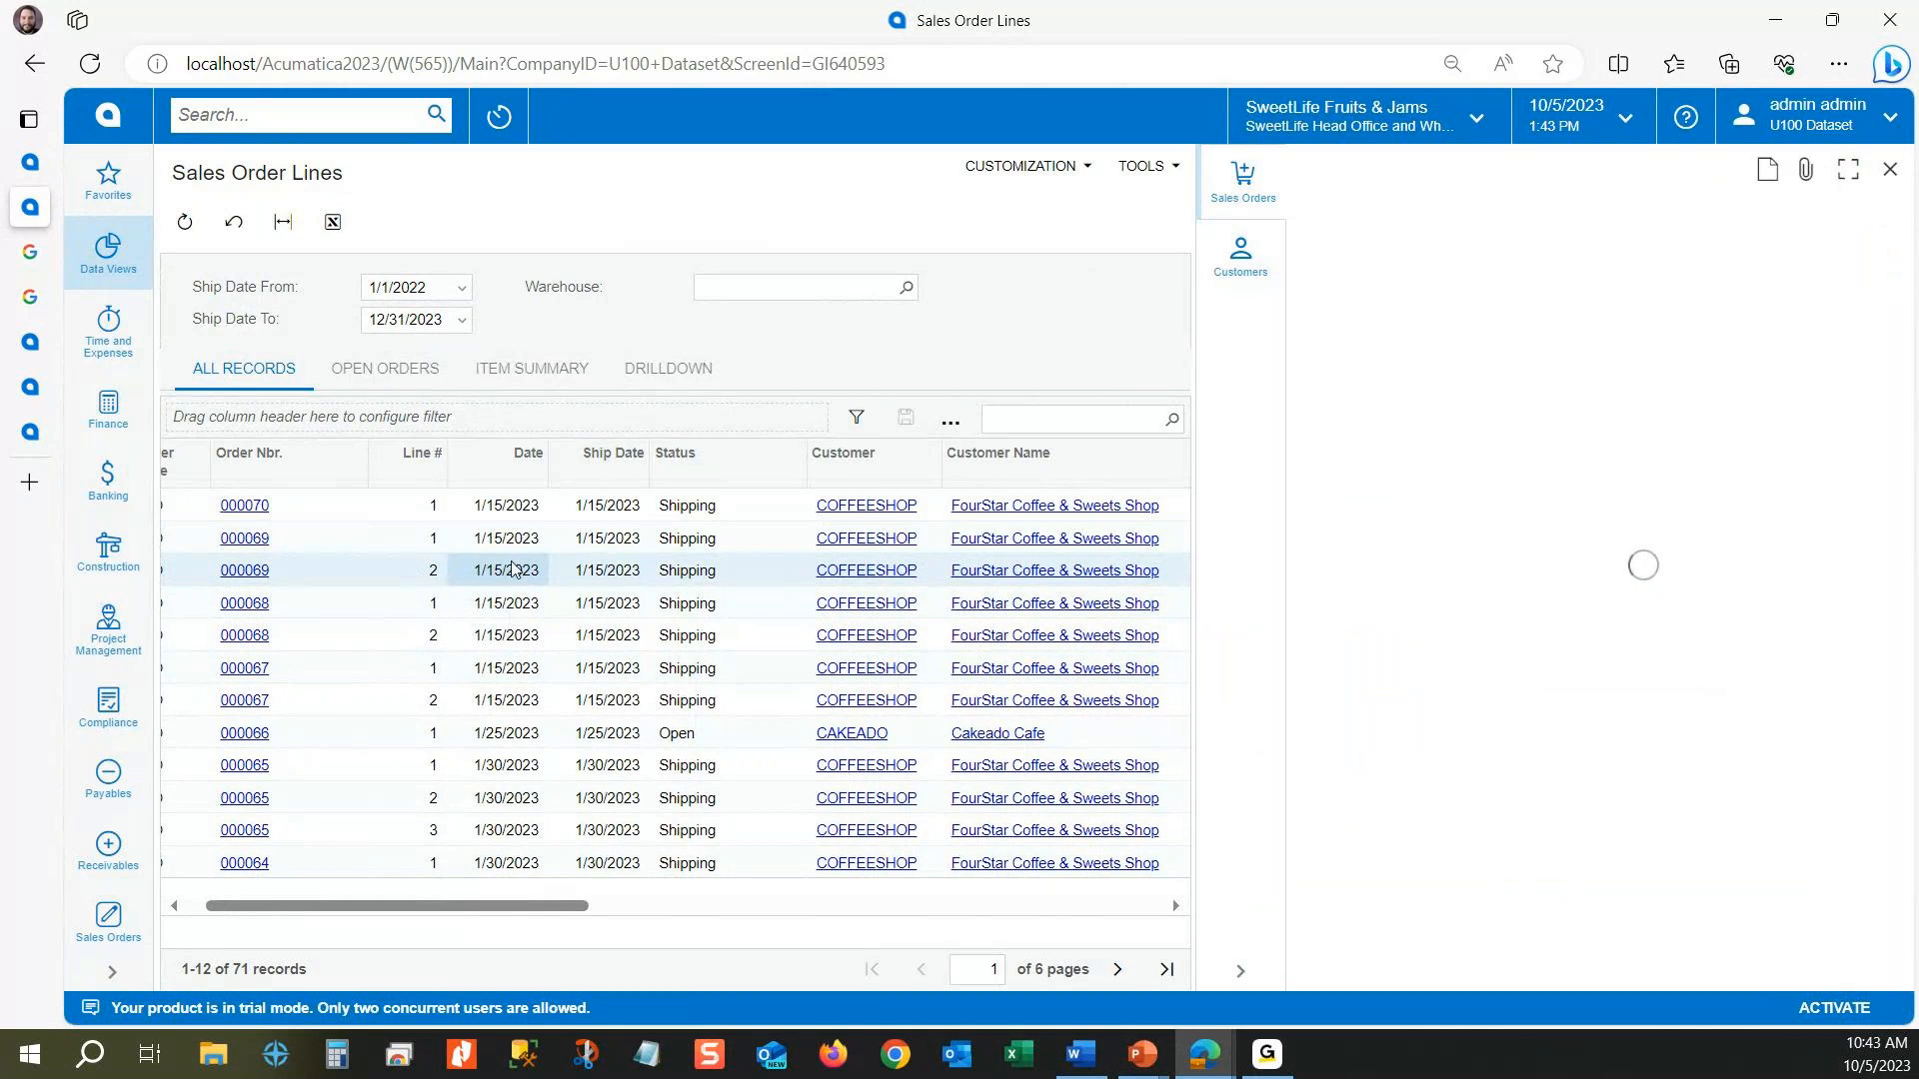
key("Down")
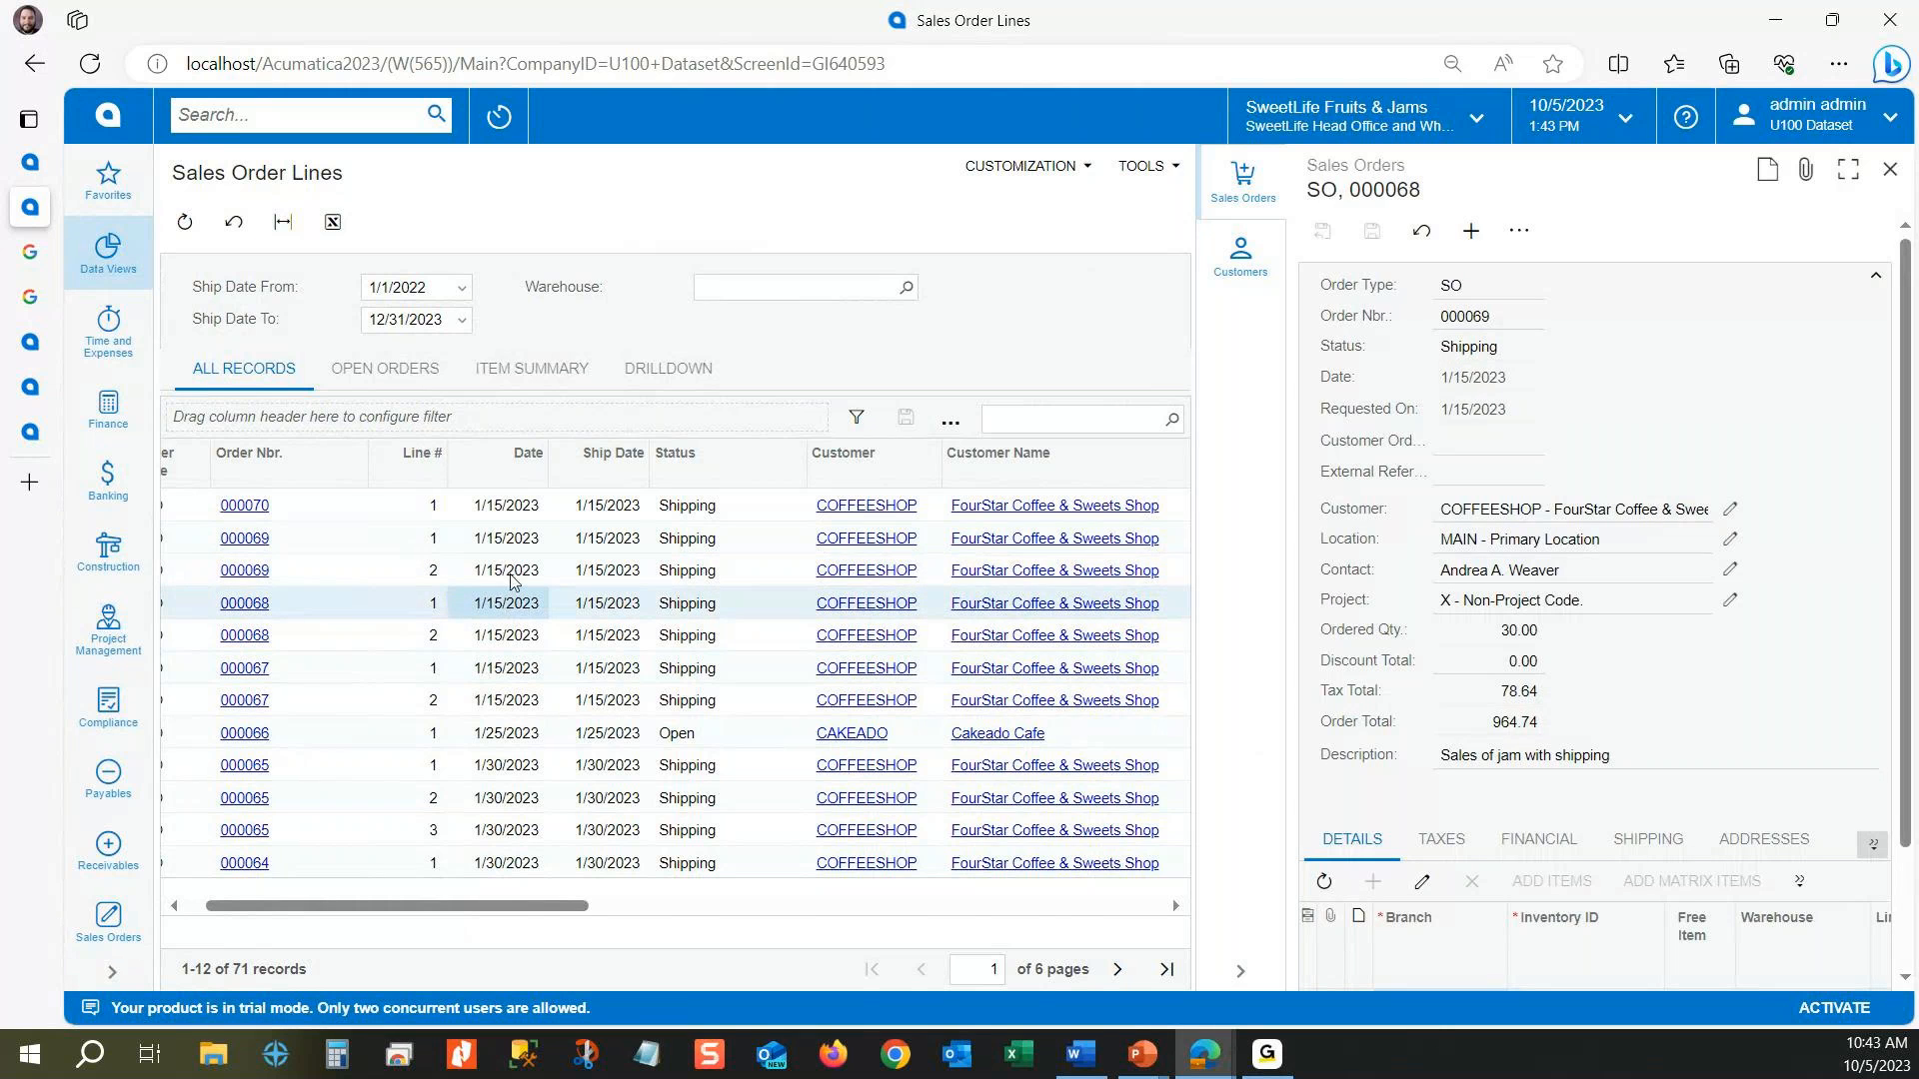
key("Down")
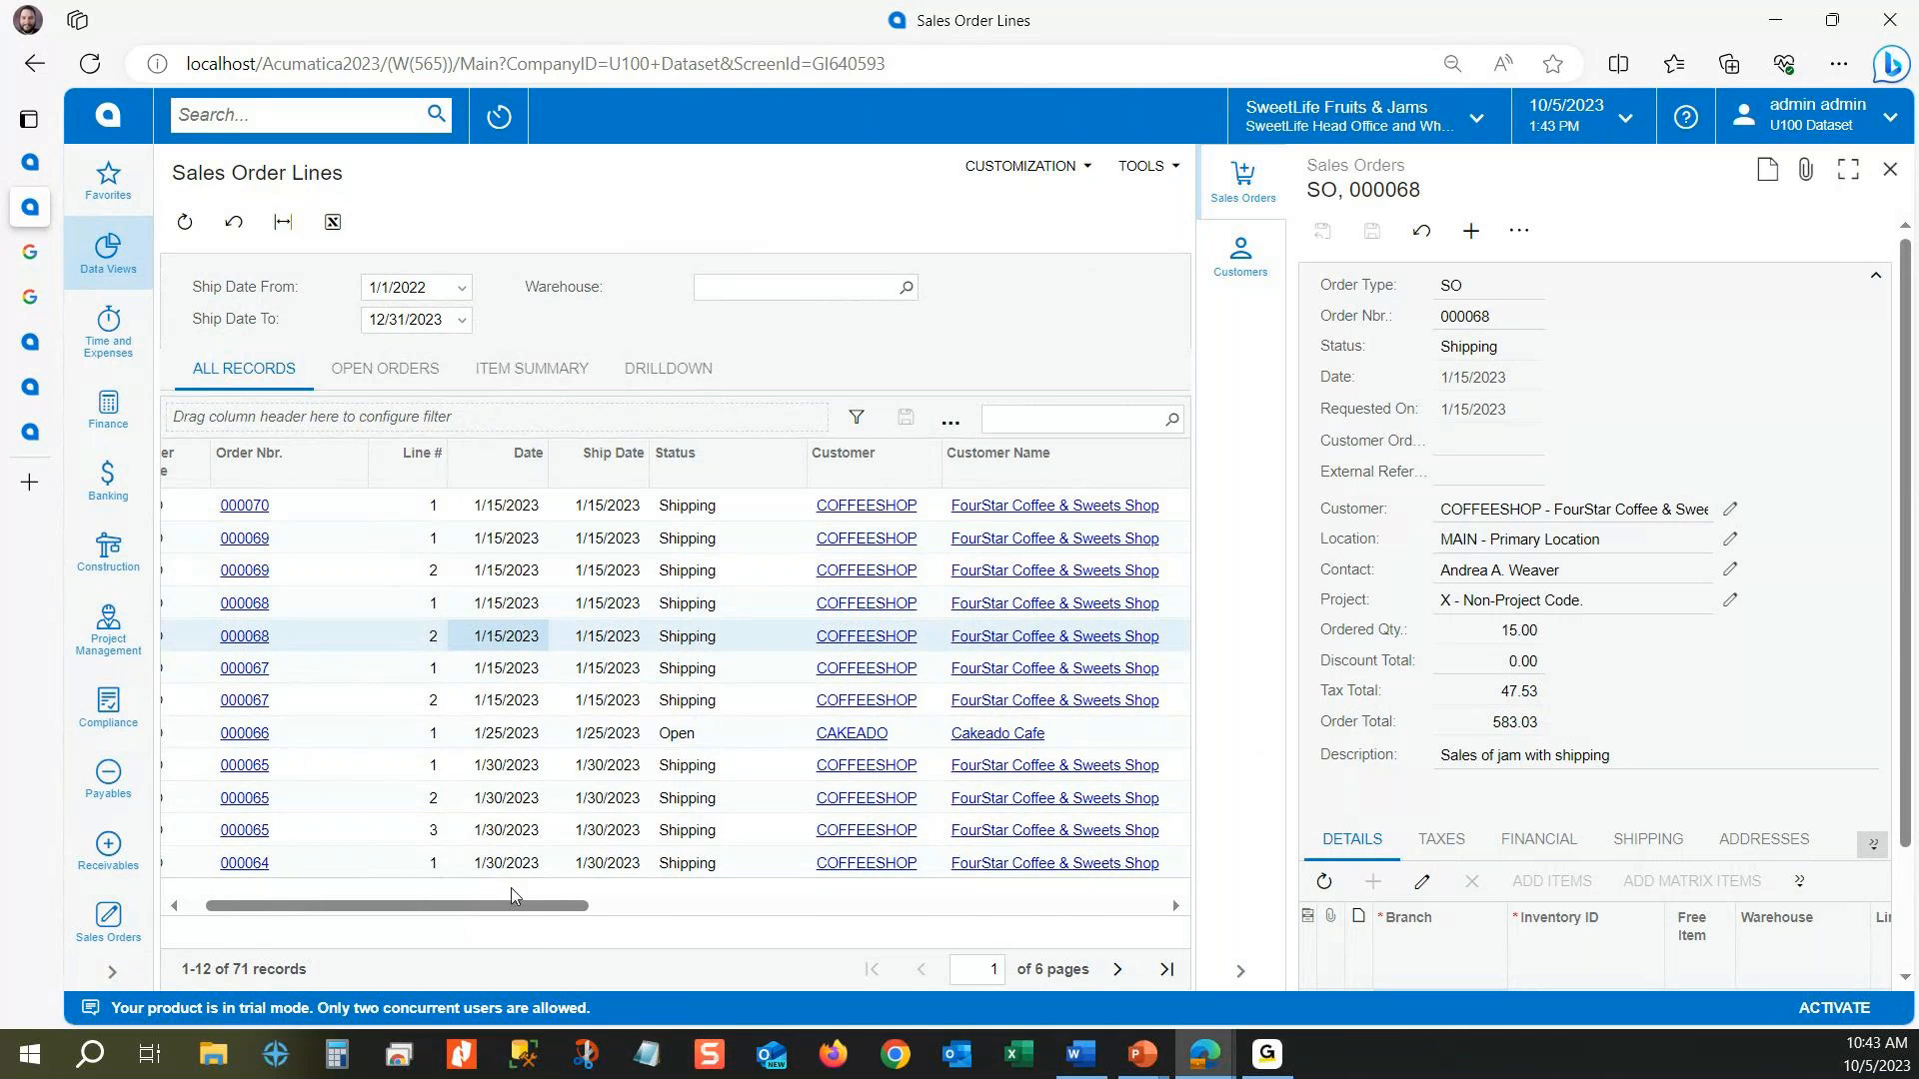
left_click_drag(557, 908, 420, 909)
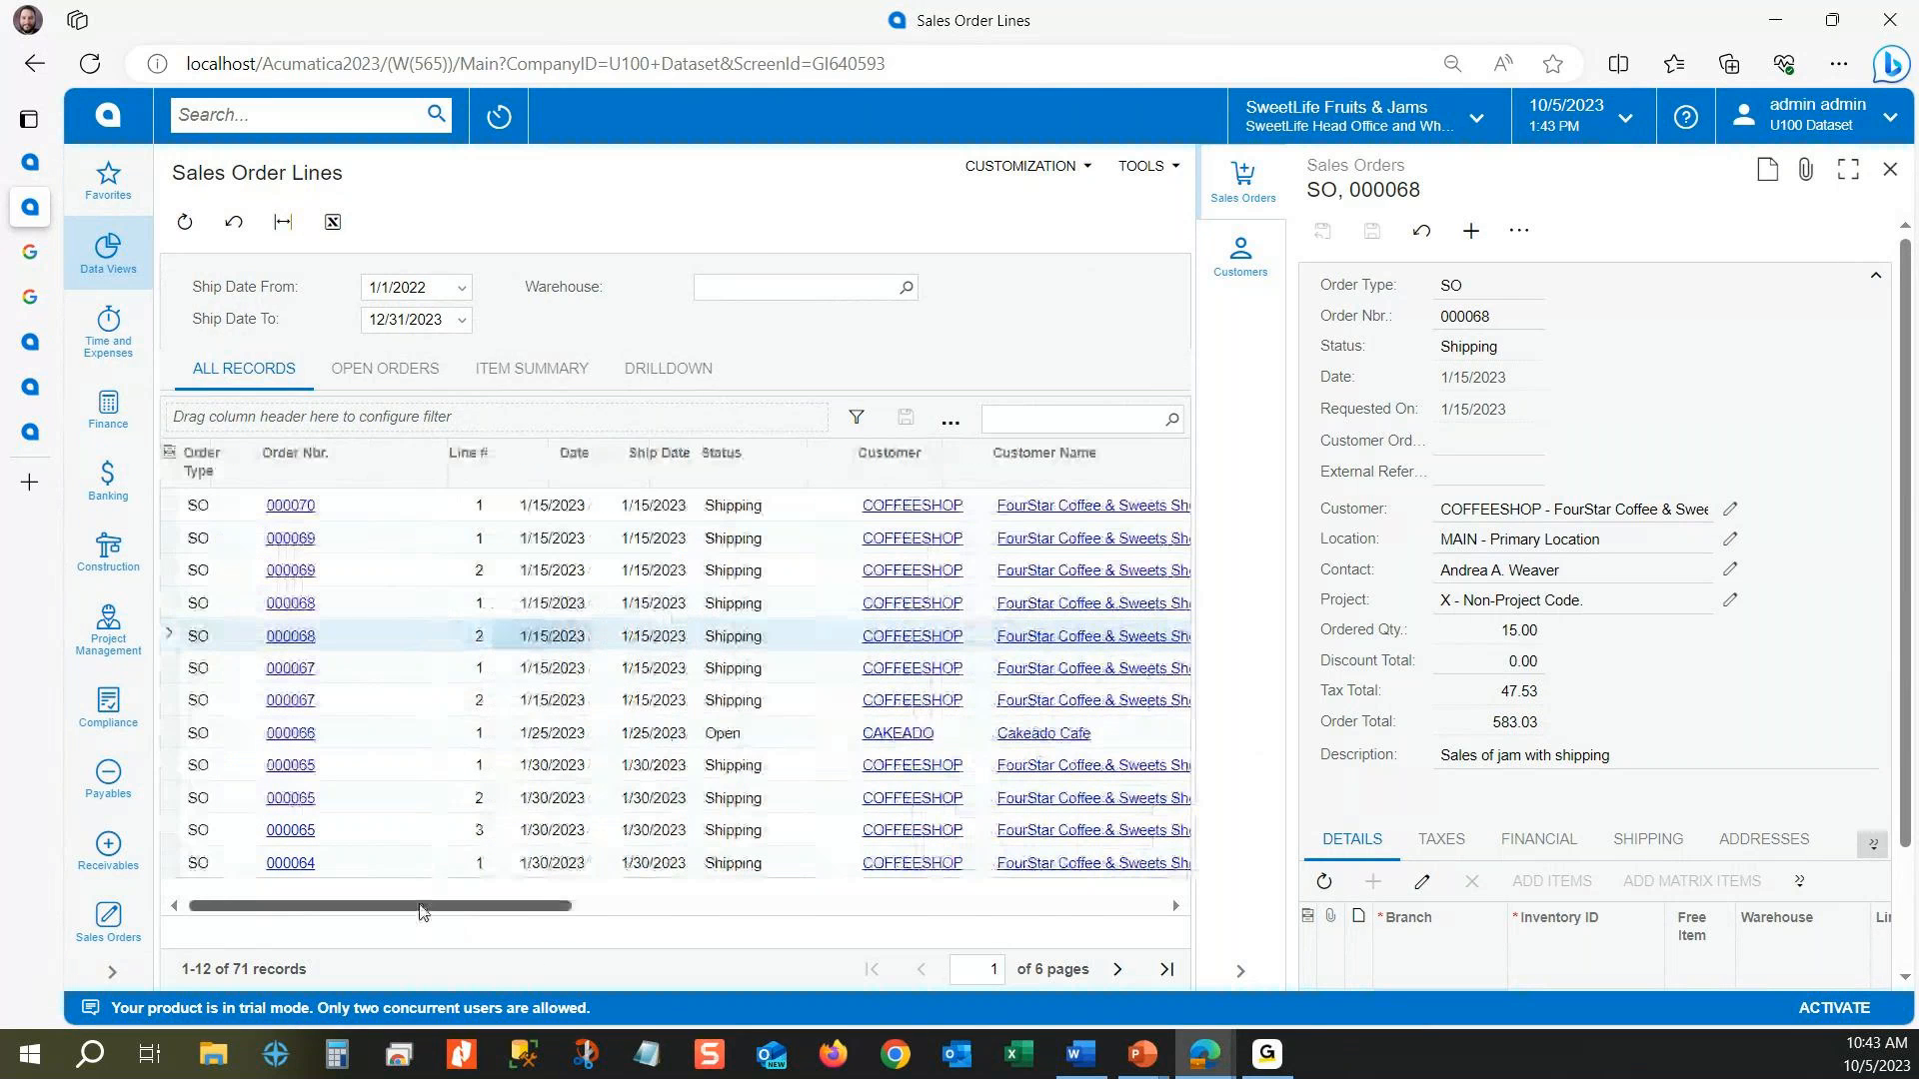
left_click(745, 733)
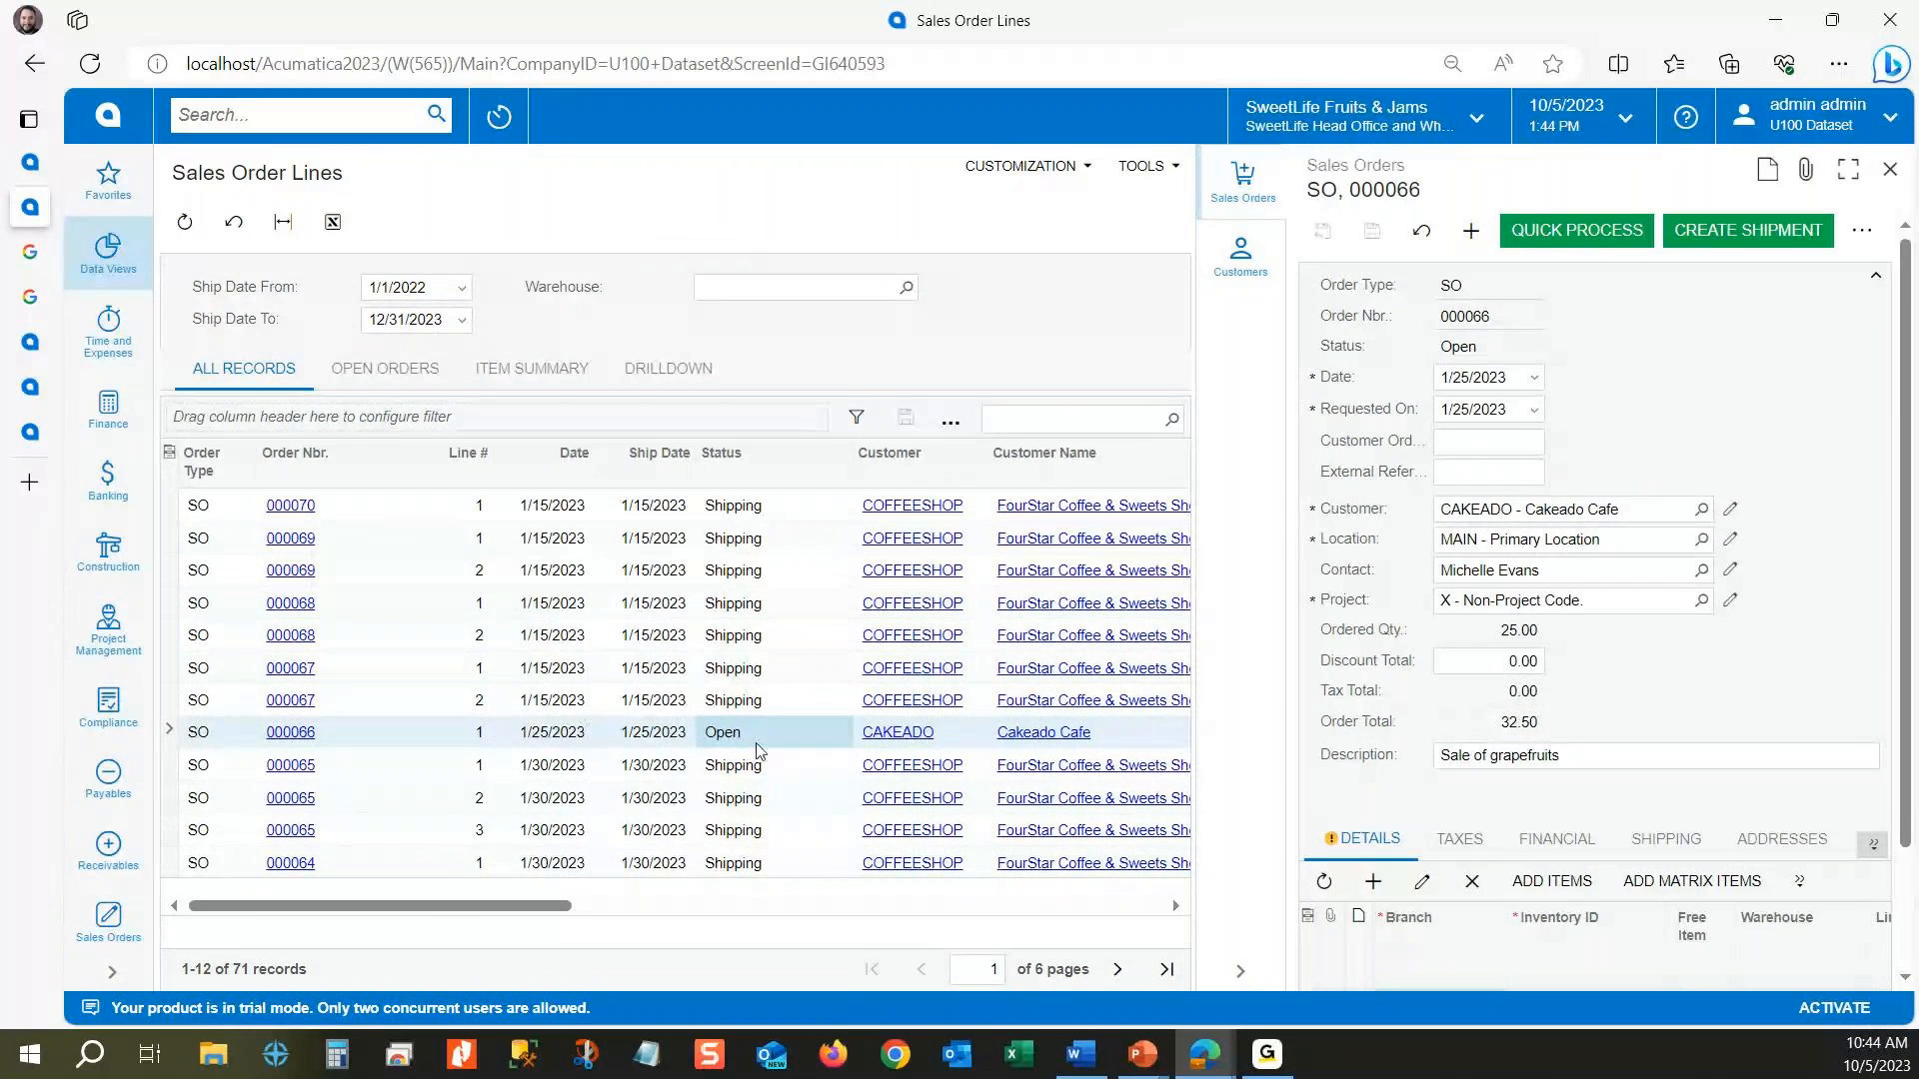
left_click(745, 701)
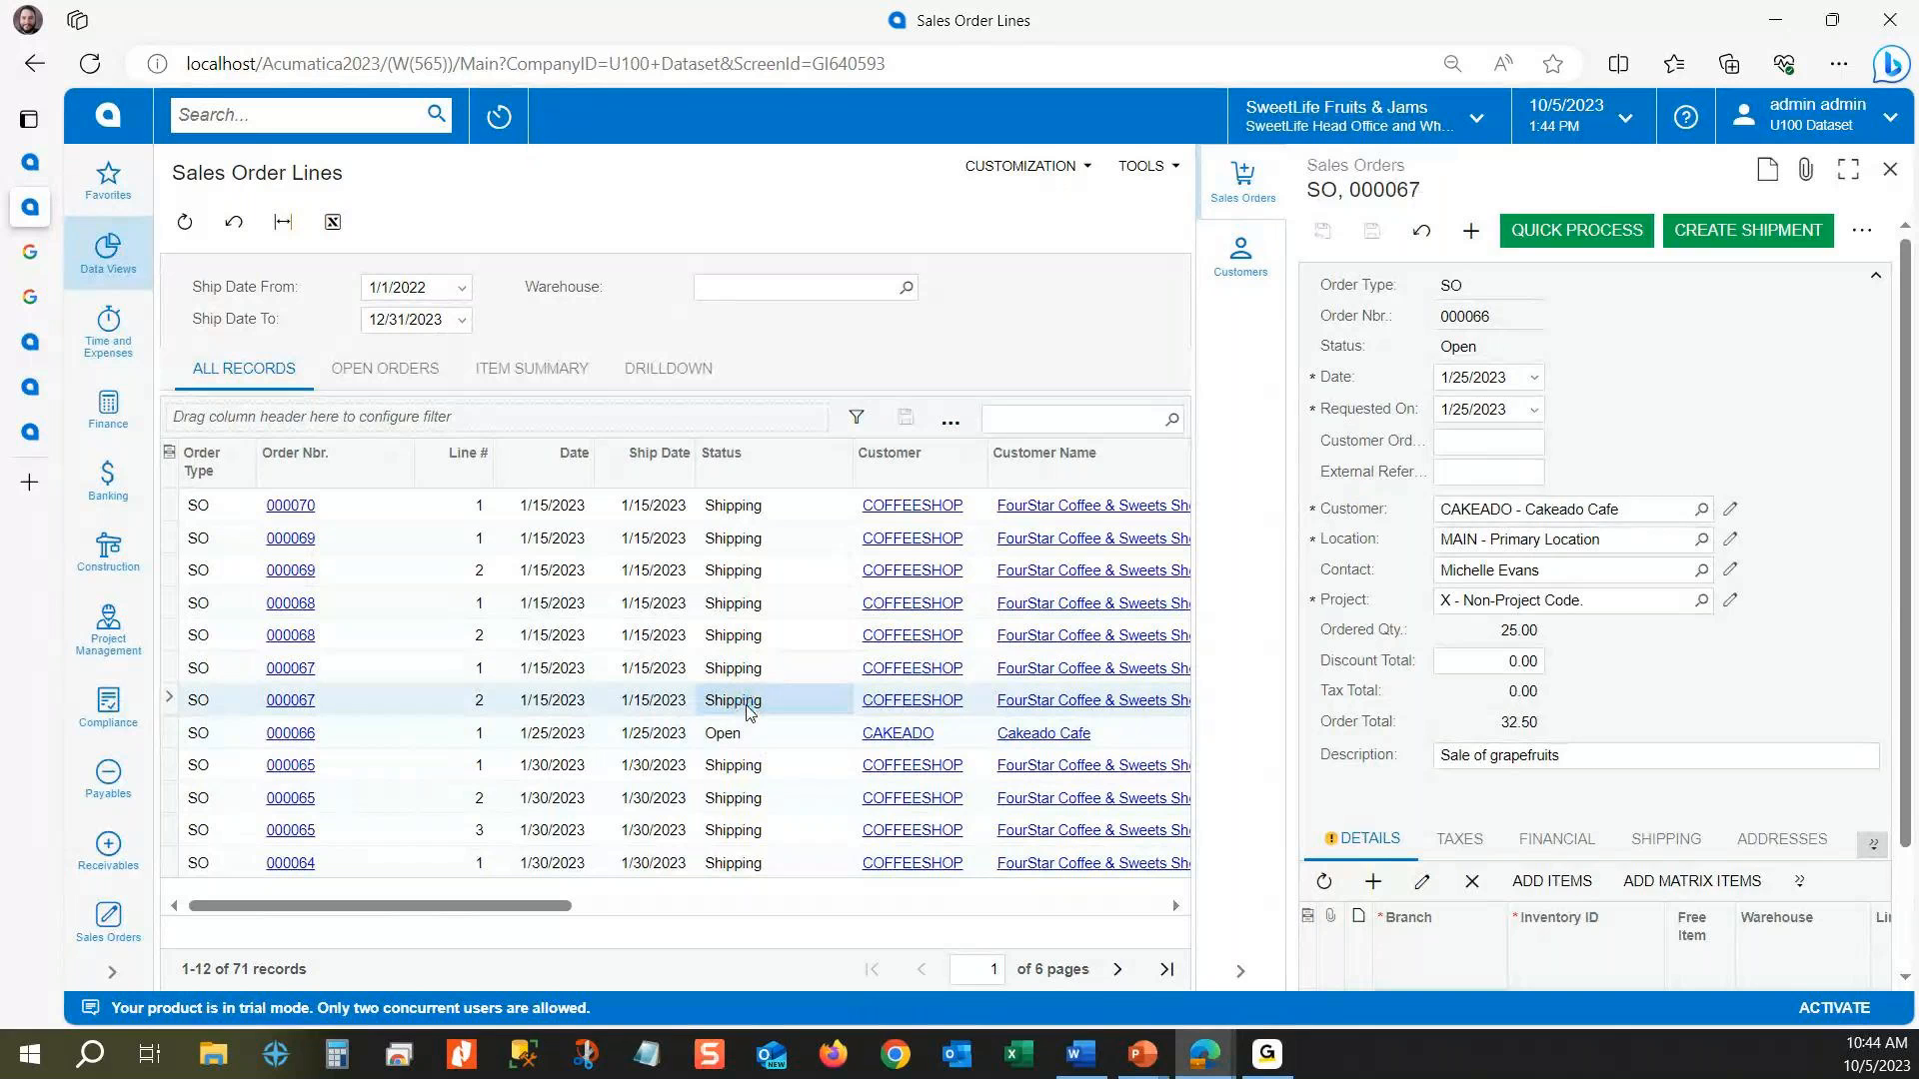
Step: Filter the results by cell value to Status Shipping and Ship Date 1/15/2023
right_click(766, 702)
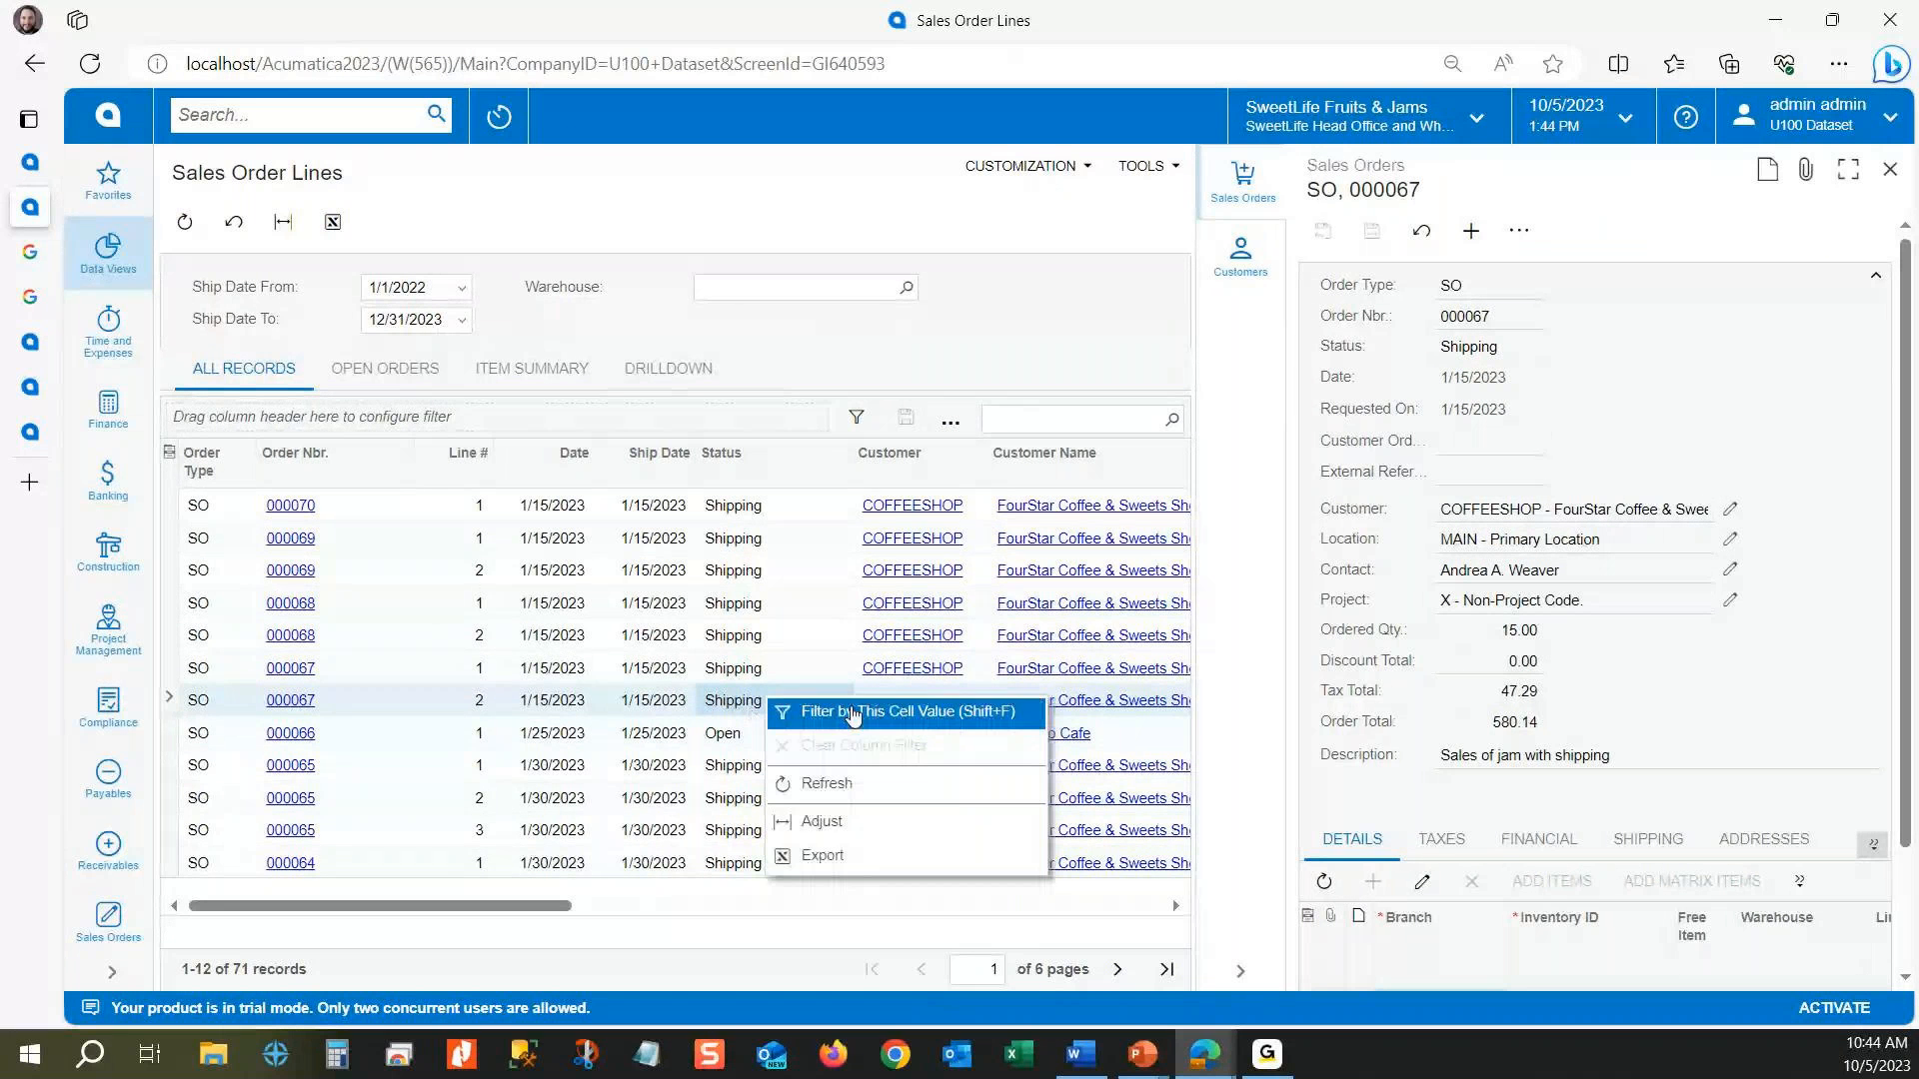
left_click(730, 703)
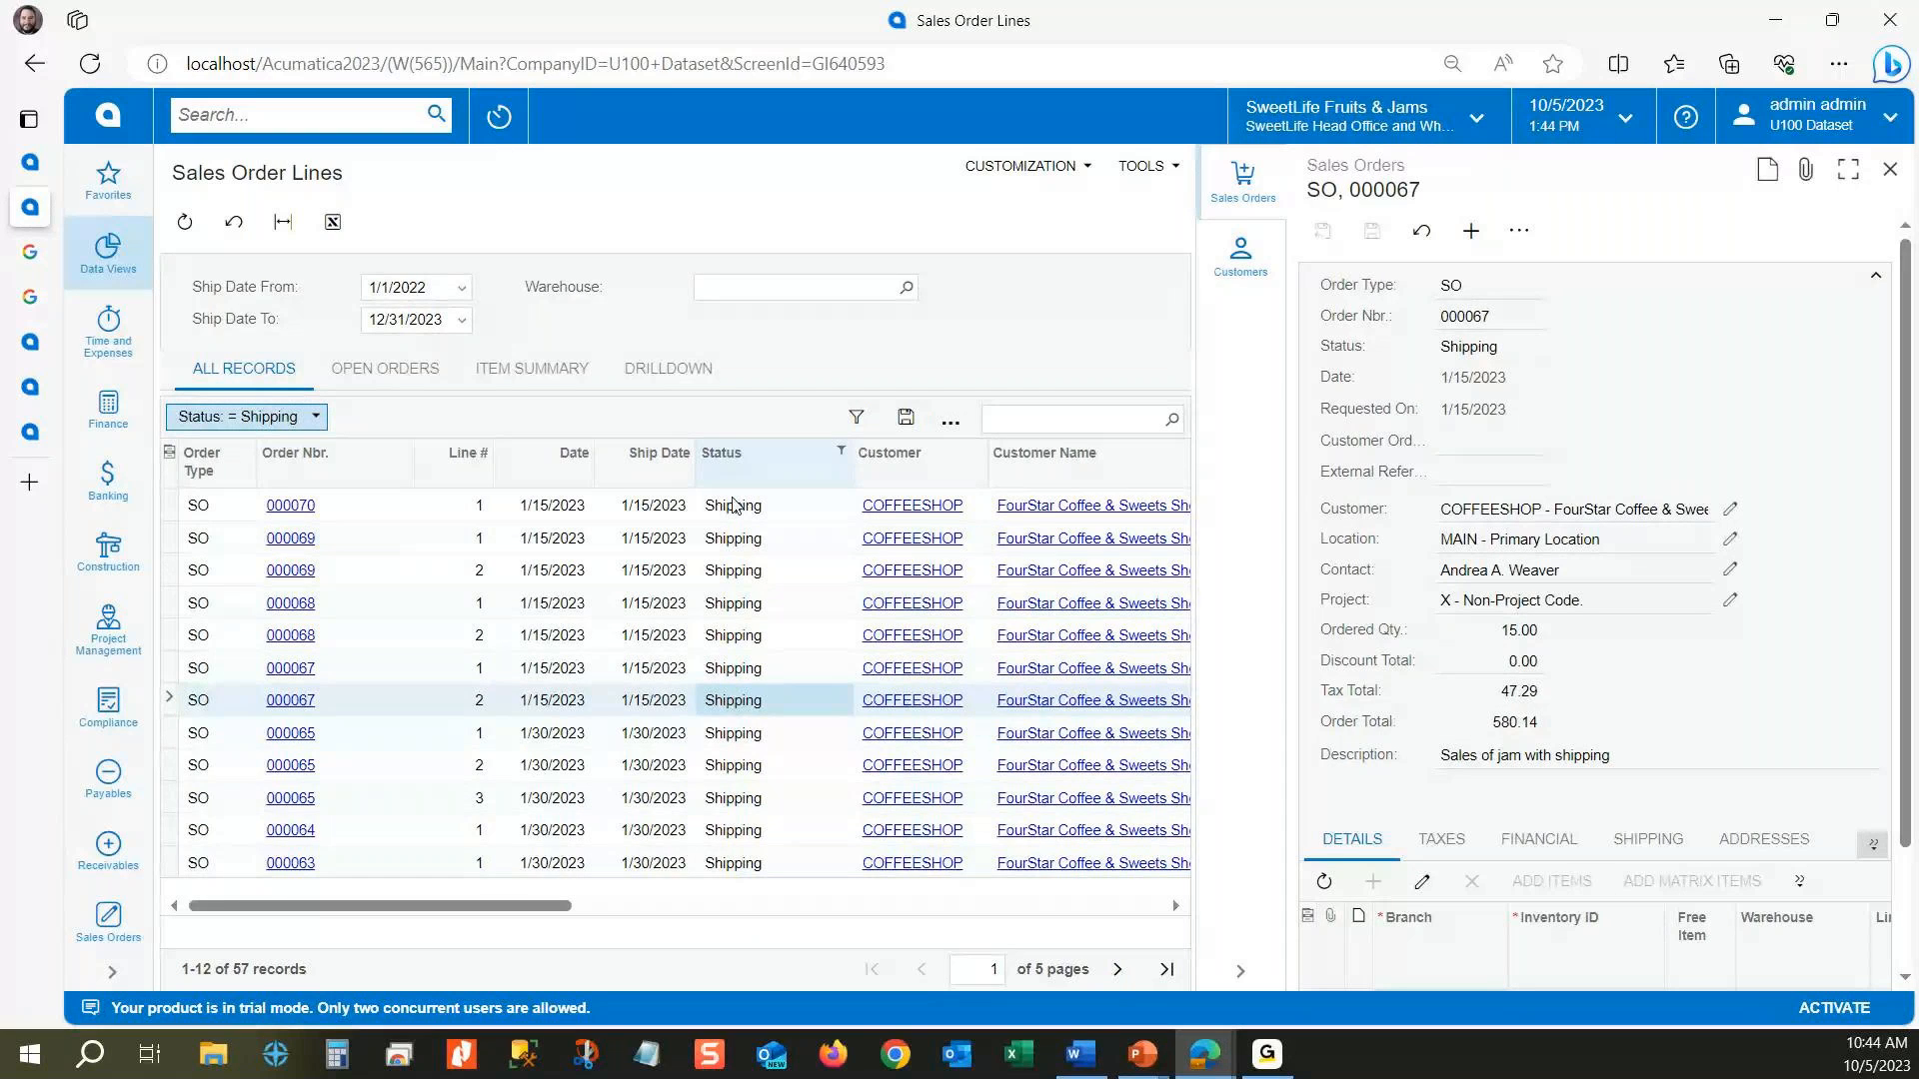
left_click(645, 698)
key("shift+f")
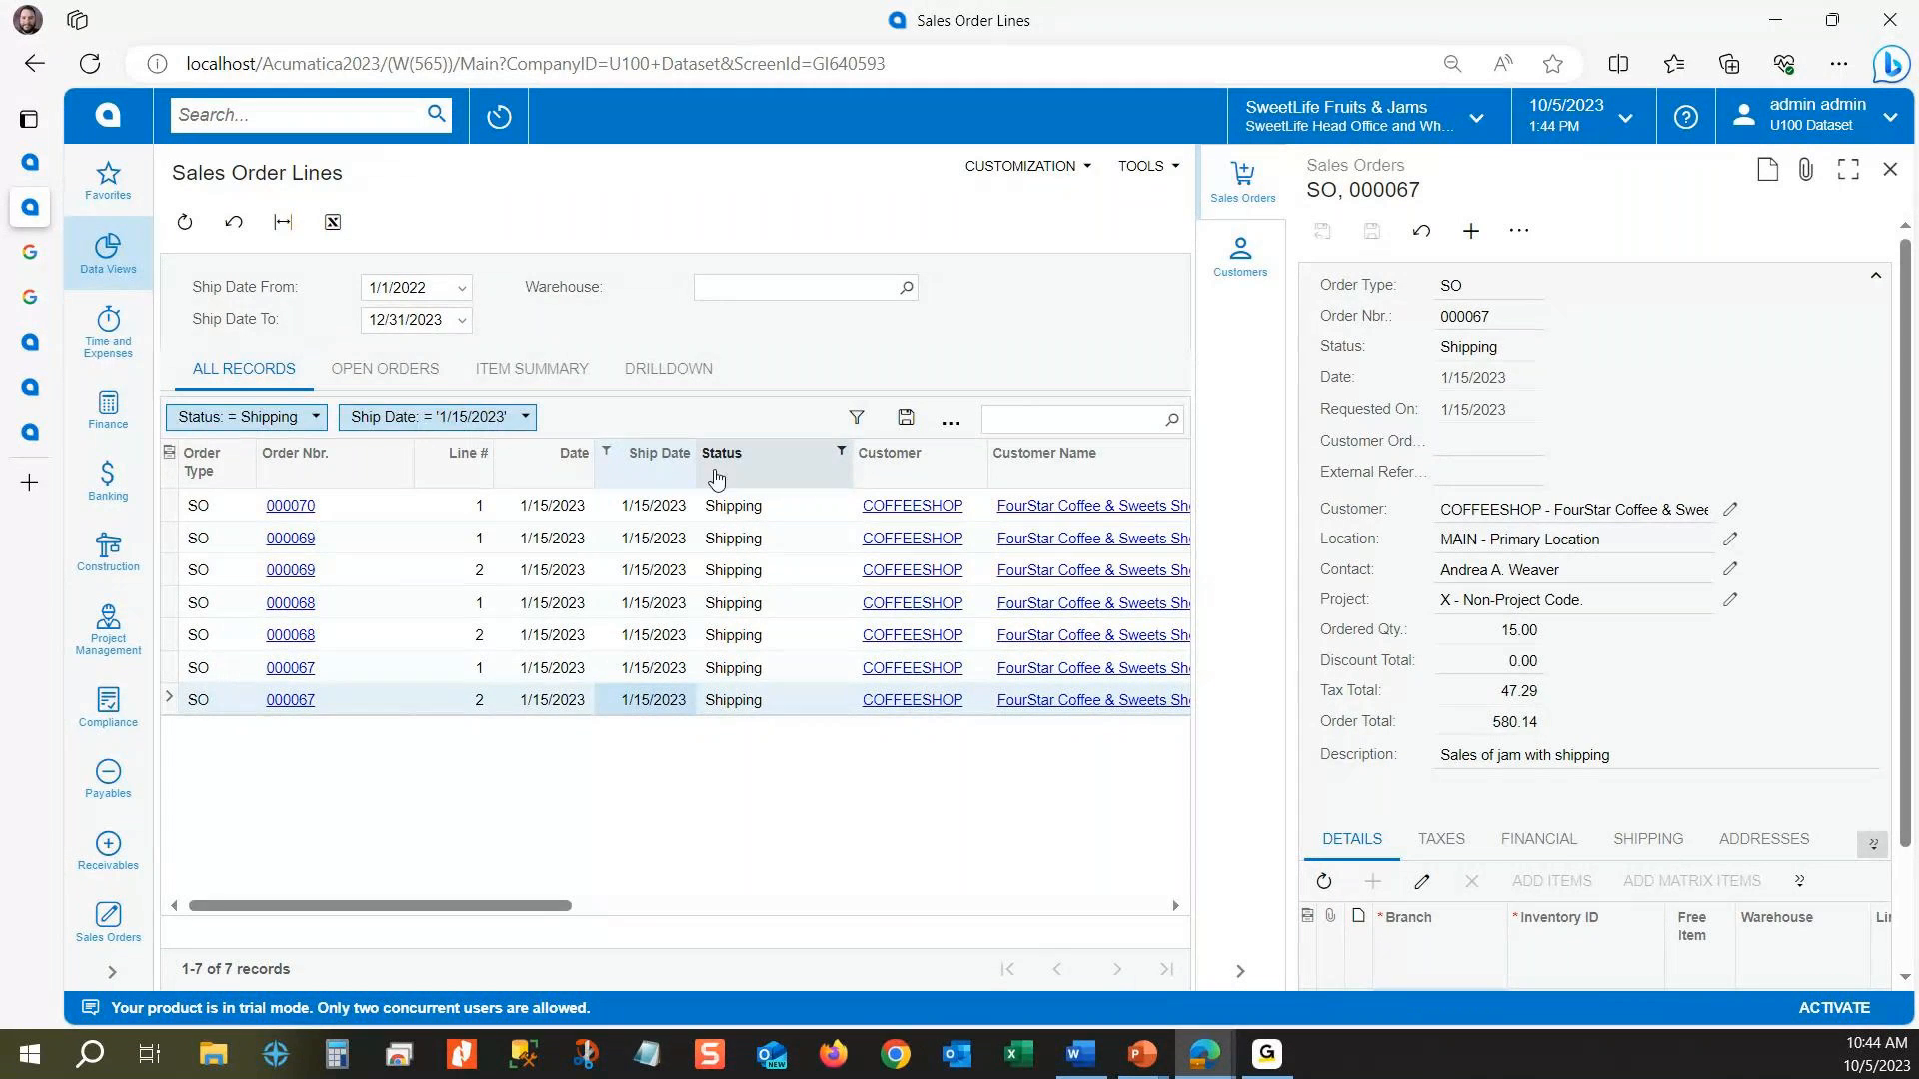
Step: Remove the Ship Date and Status filters from the results and close the Sales Orders side panel
left_click_drag(639, 474, 590, 232)
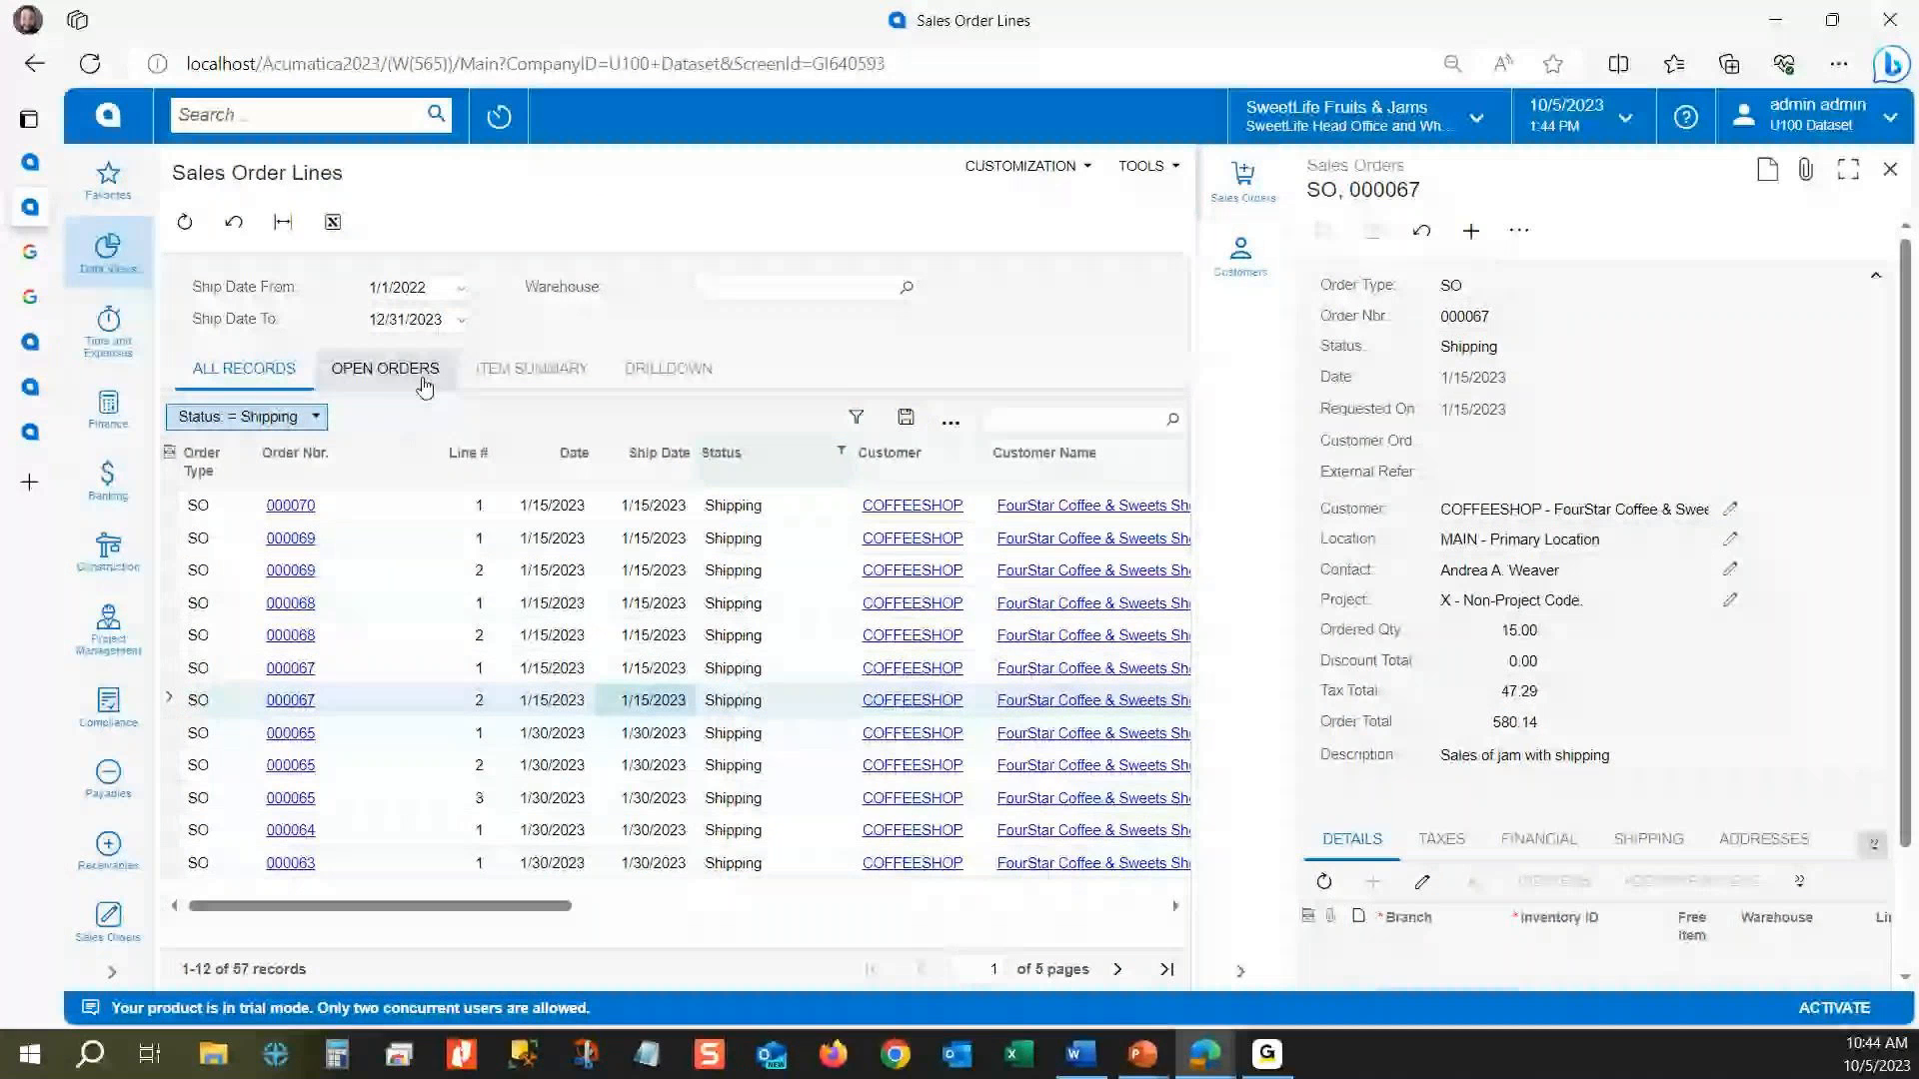
left_click_drag(259, 416, 664, 227)
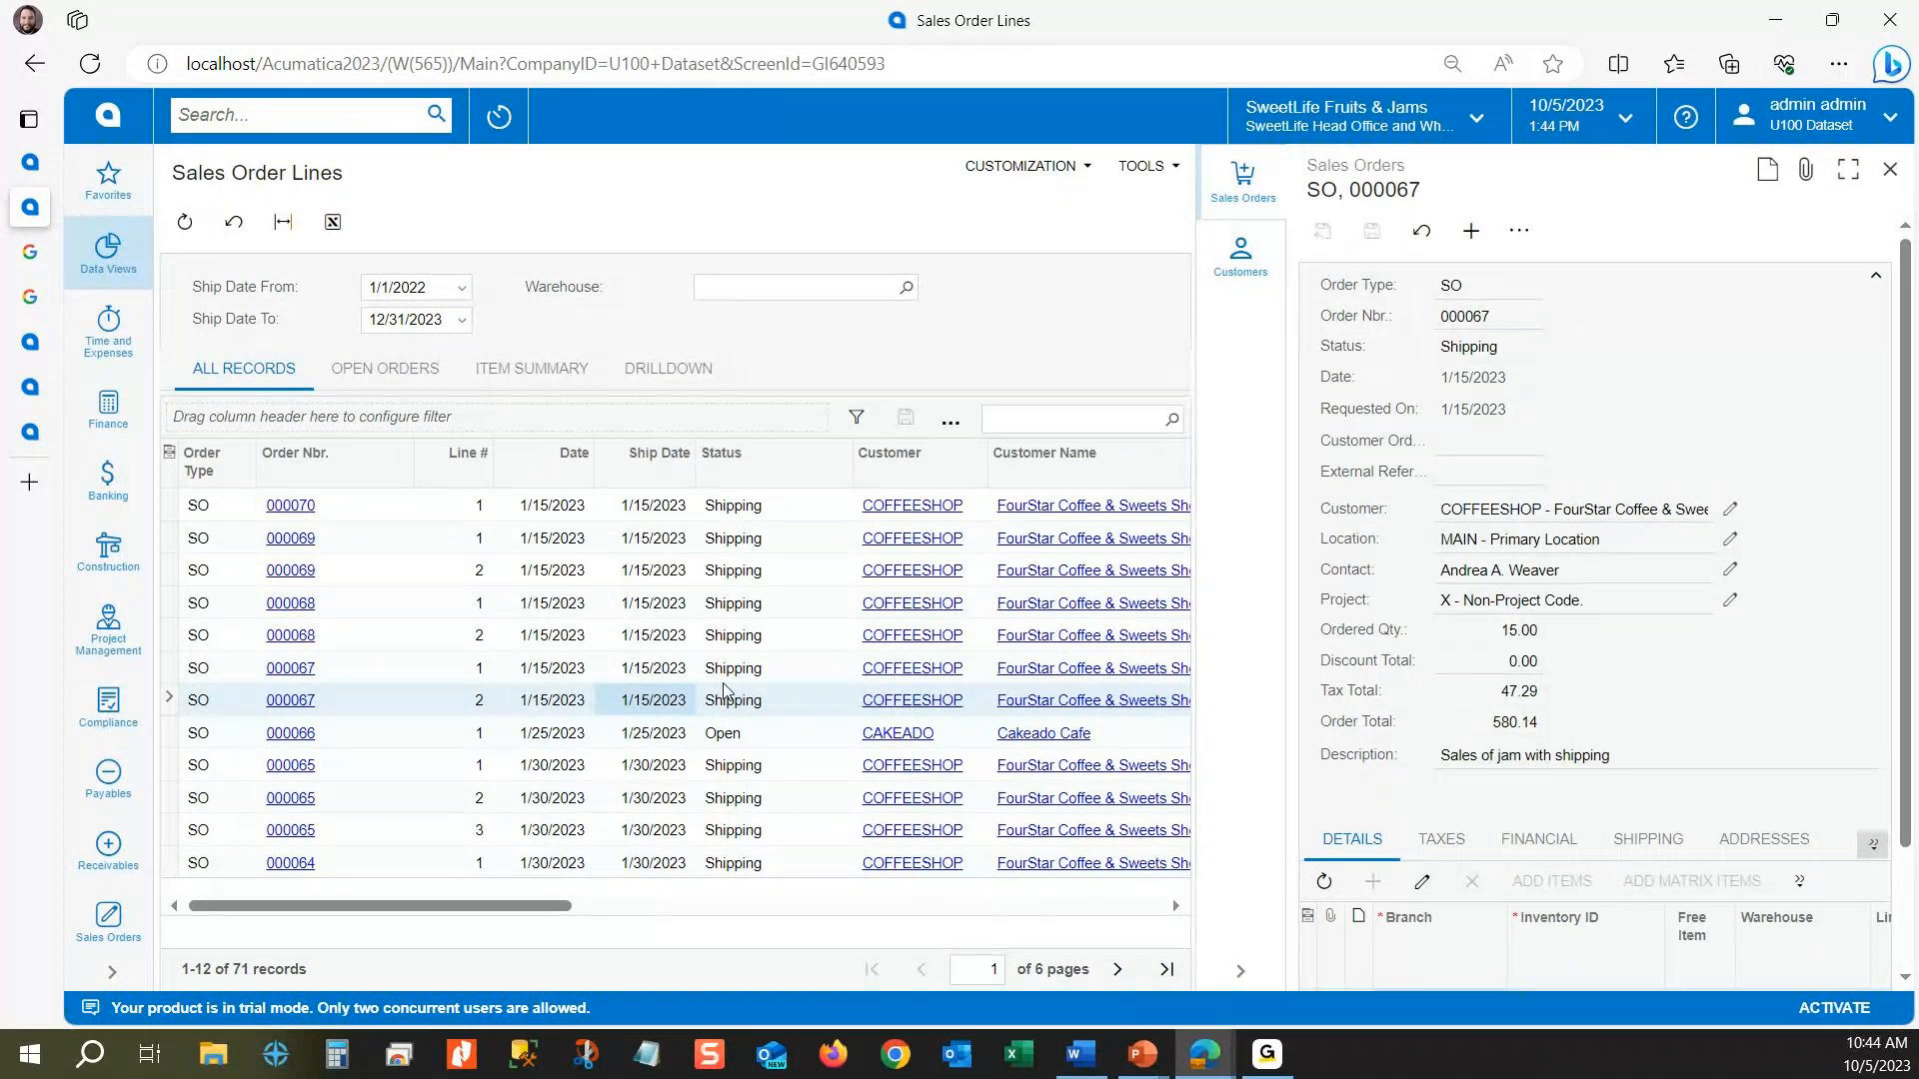
left_click(1890, 169)
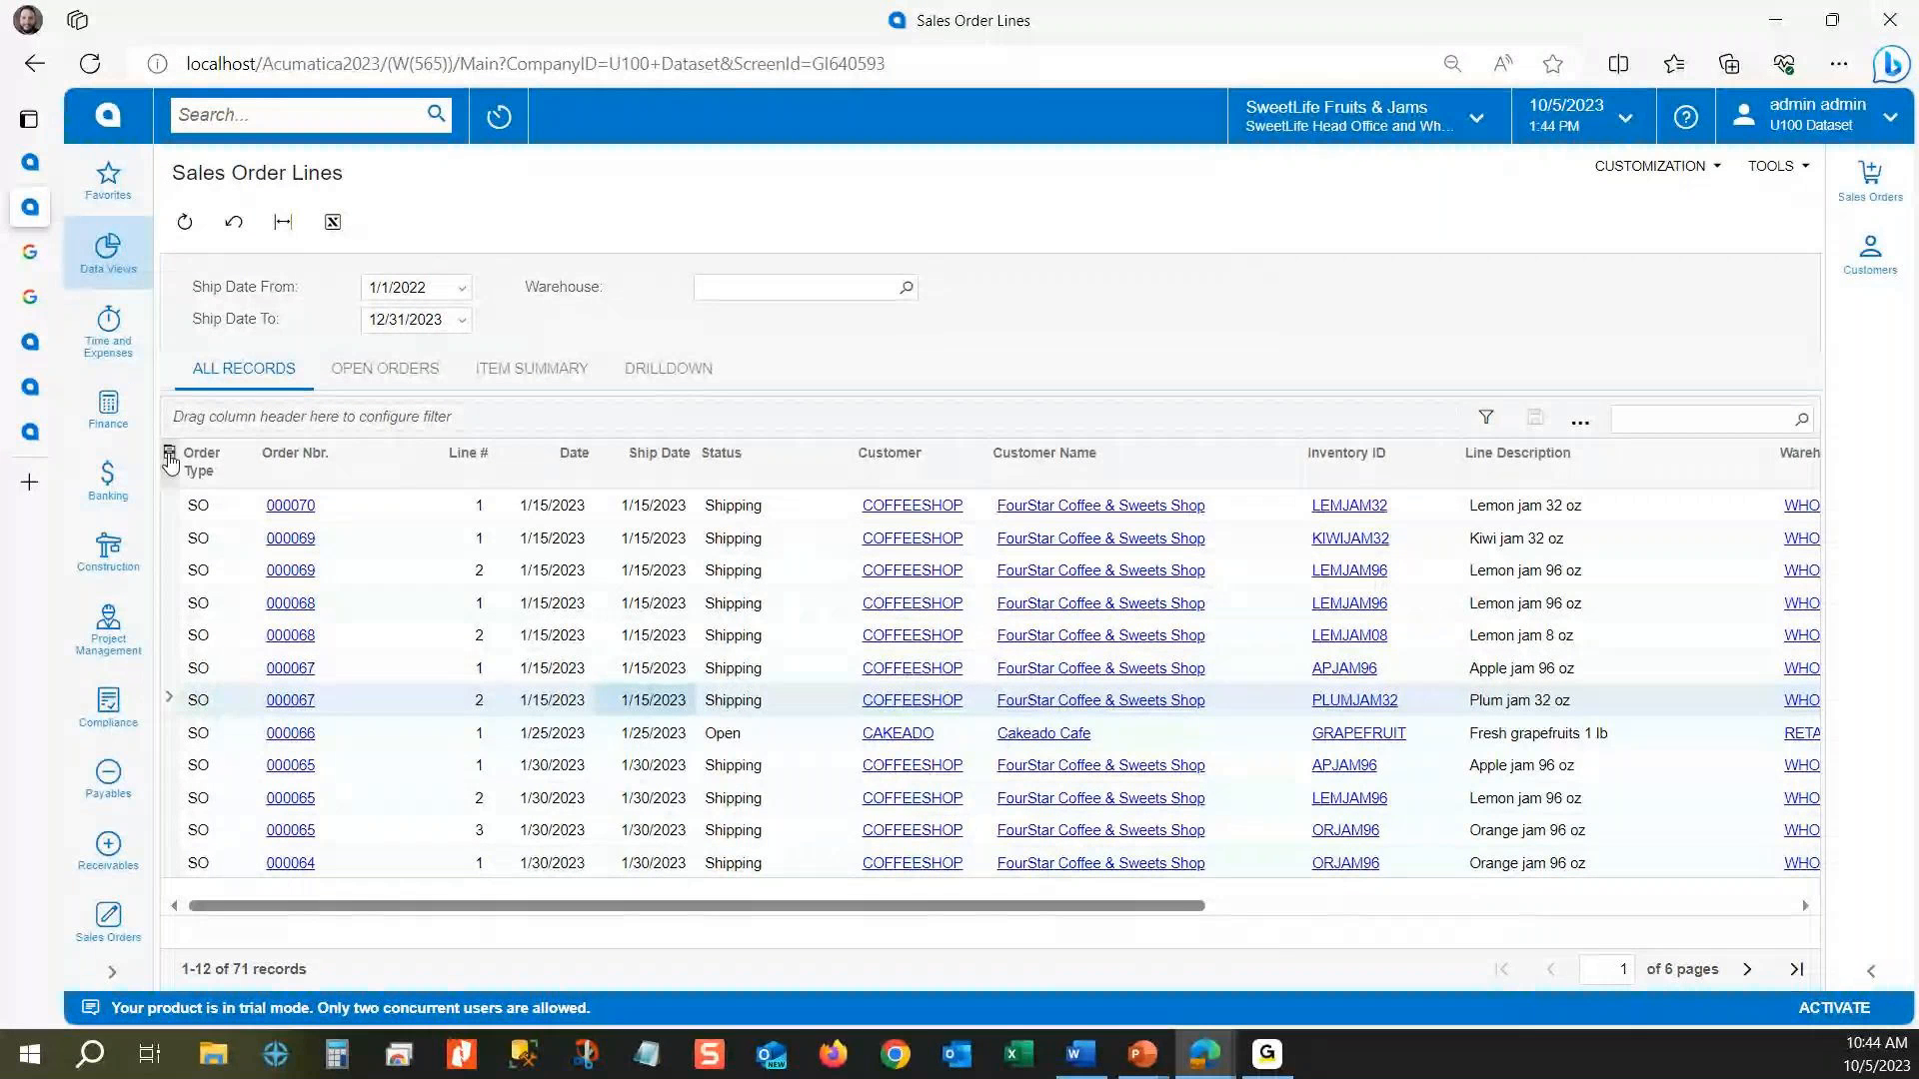
Step: Review the Visible settings in the Generic Inquiry's Results Grid and compare them with the full set of Sales Order Lines columns
mouse_move(1048, 906)
left_mouse_down()
mouse_move(1567, 869)
mouse_move(1045, 884)
left_mouse_up()
left_click(30, 162)
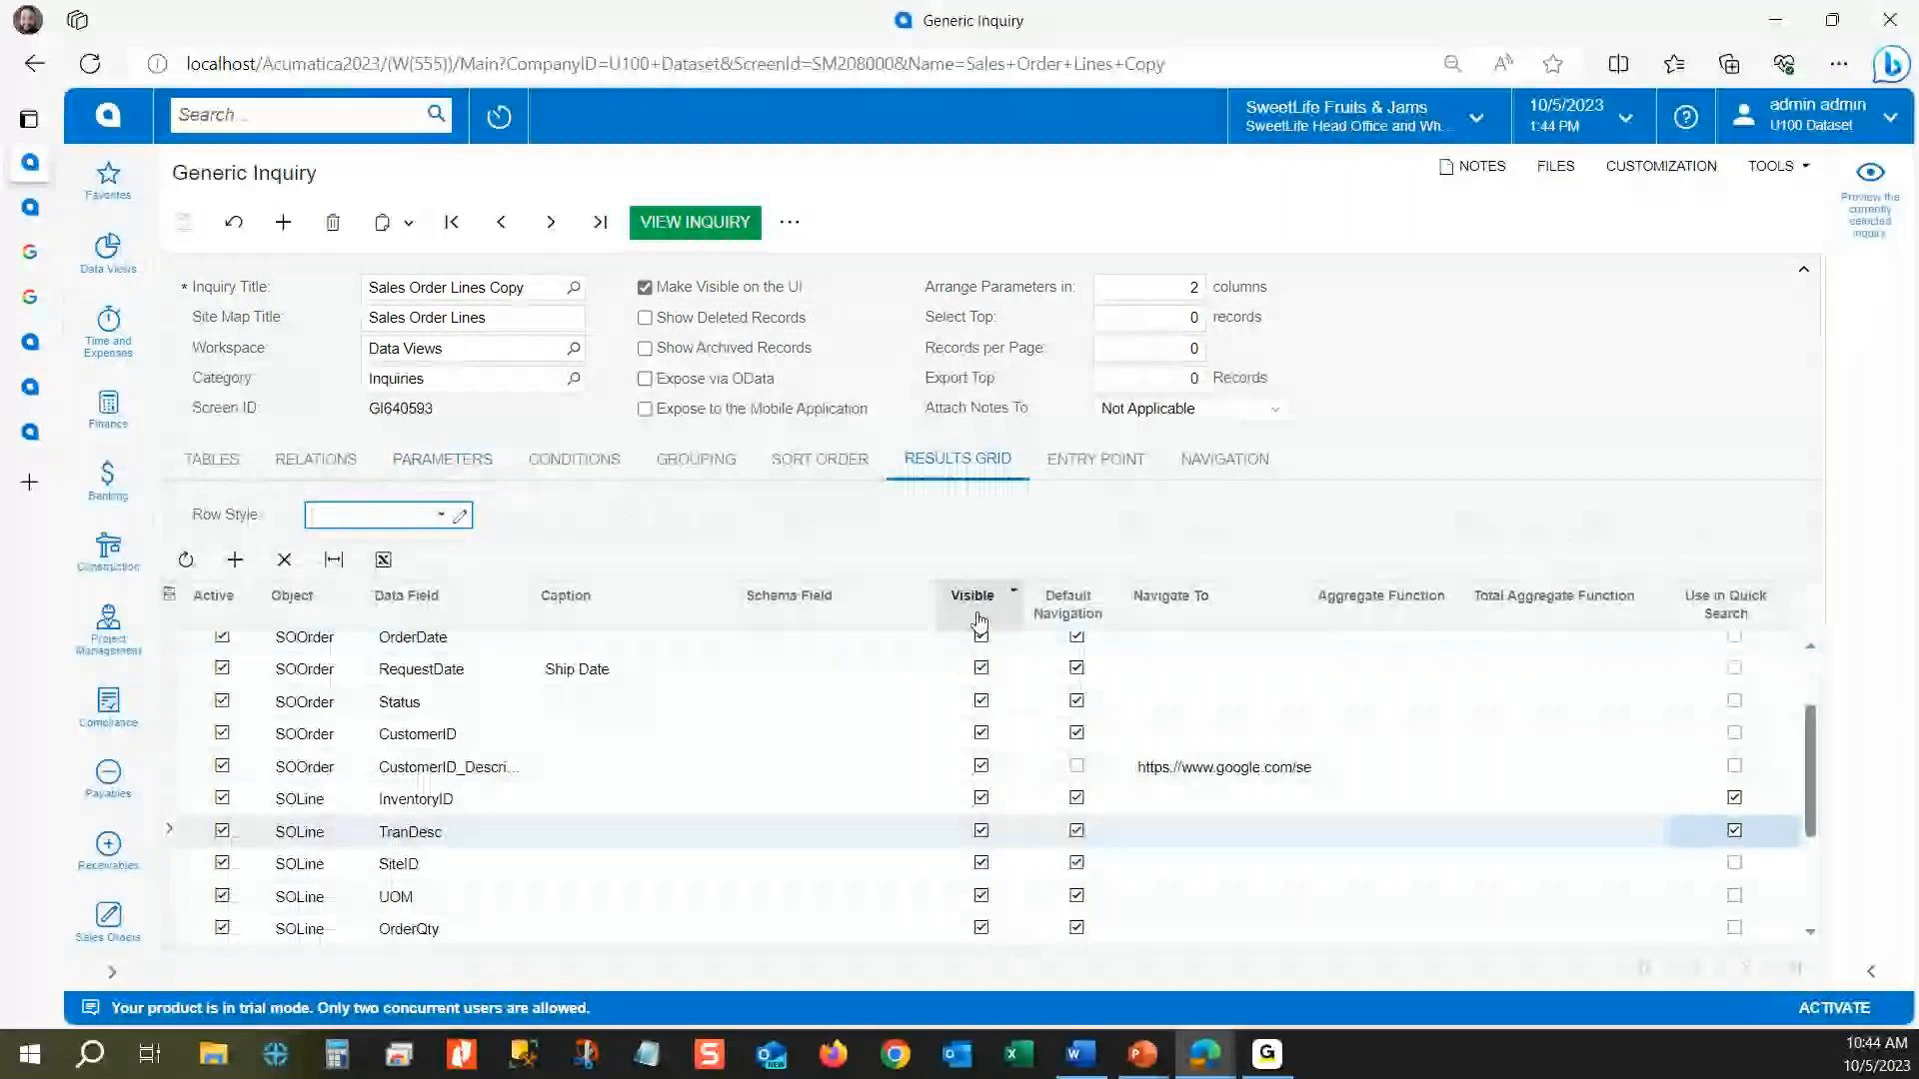
scroll(1016, 800, "down", 3)
scroll(987, 907, "up", 5)
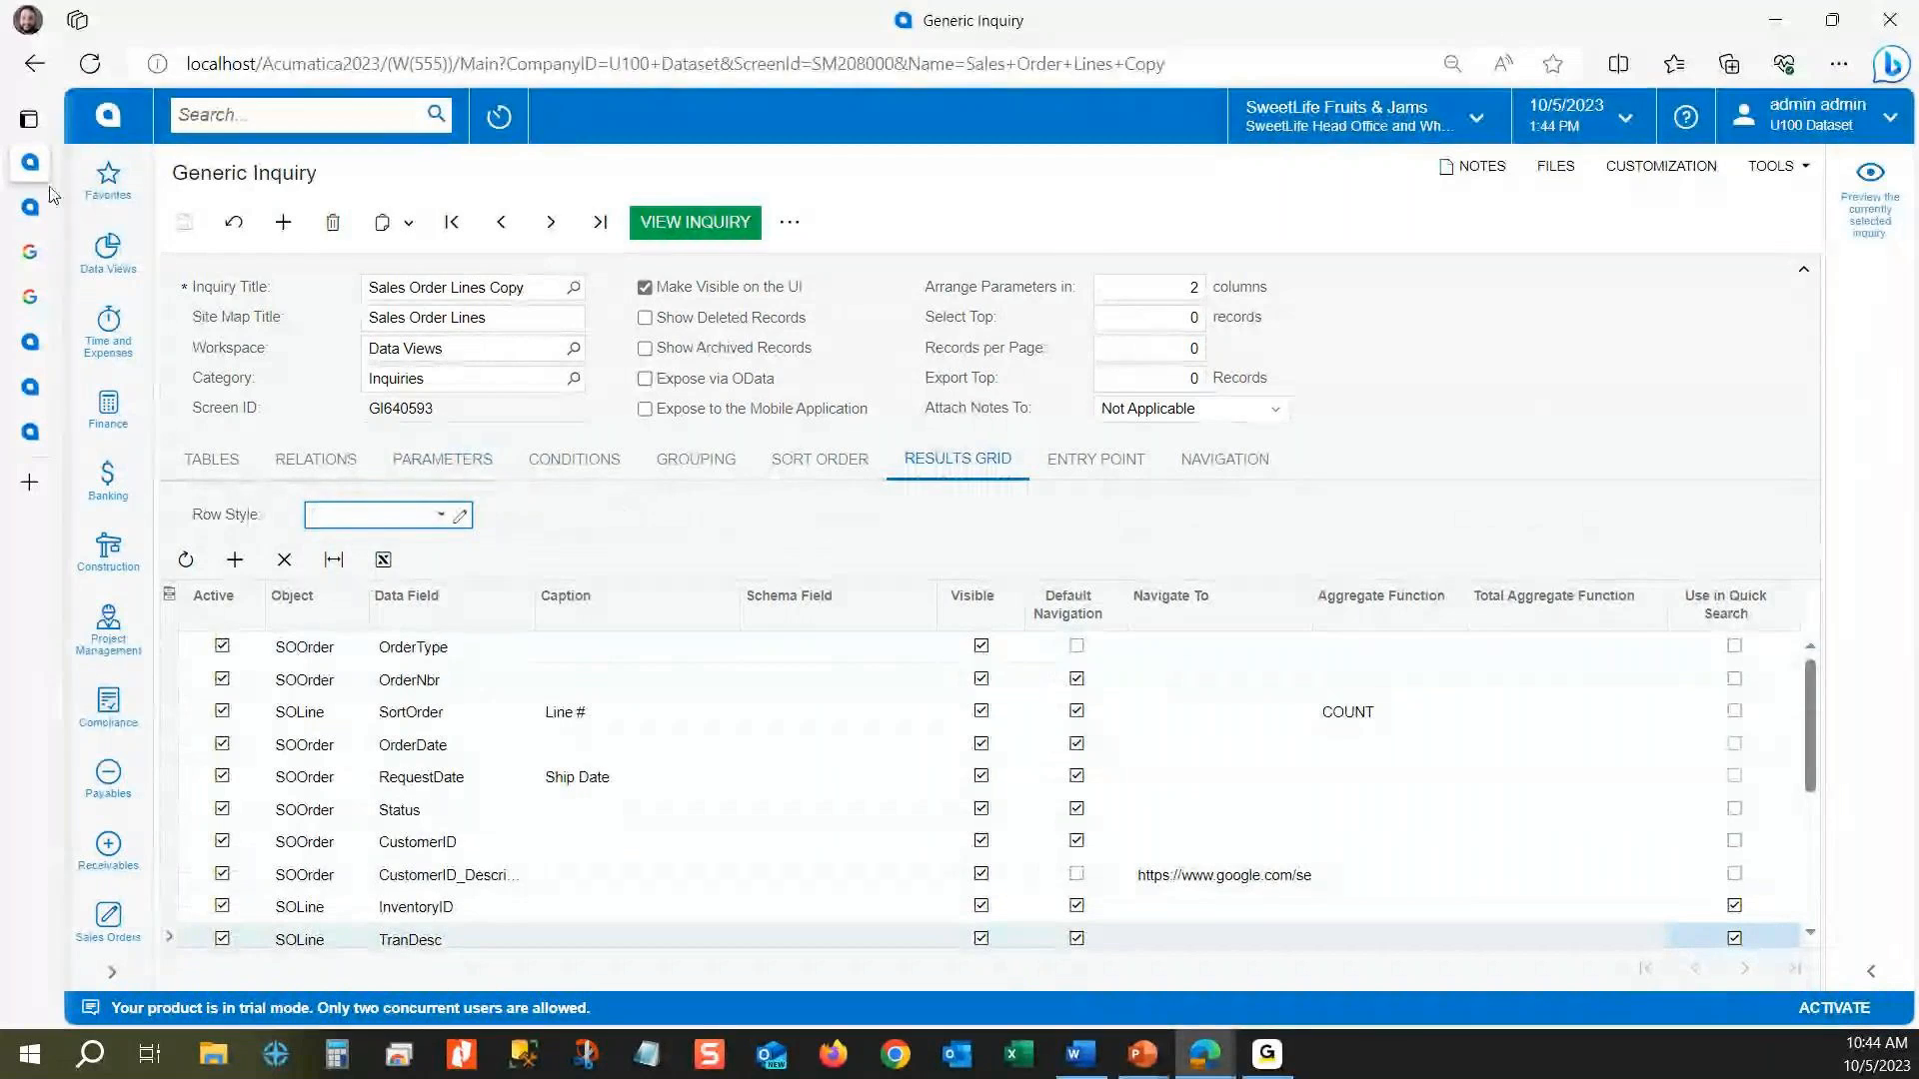
left_click(30, 207)
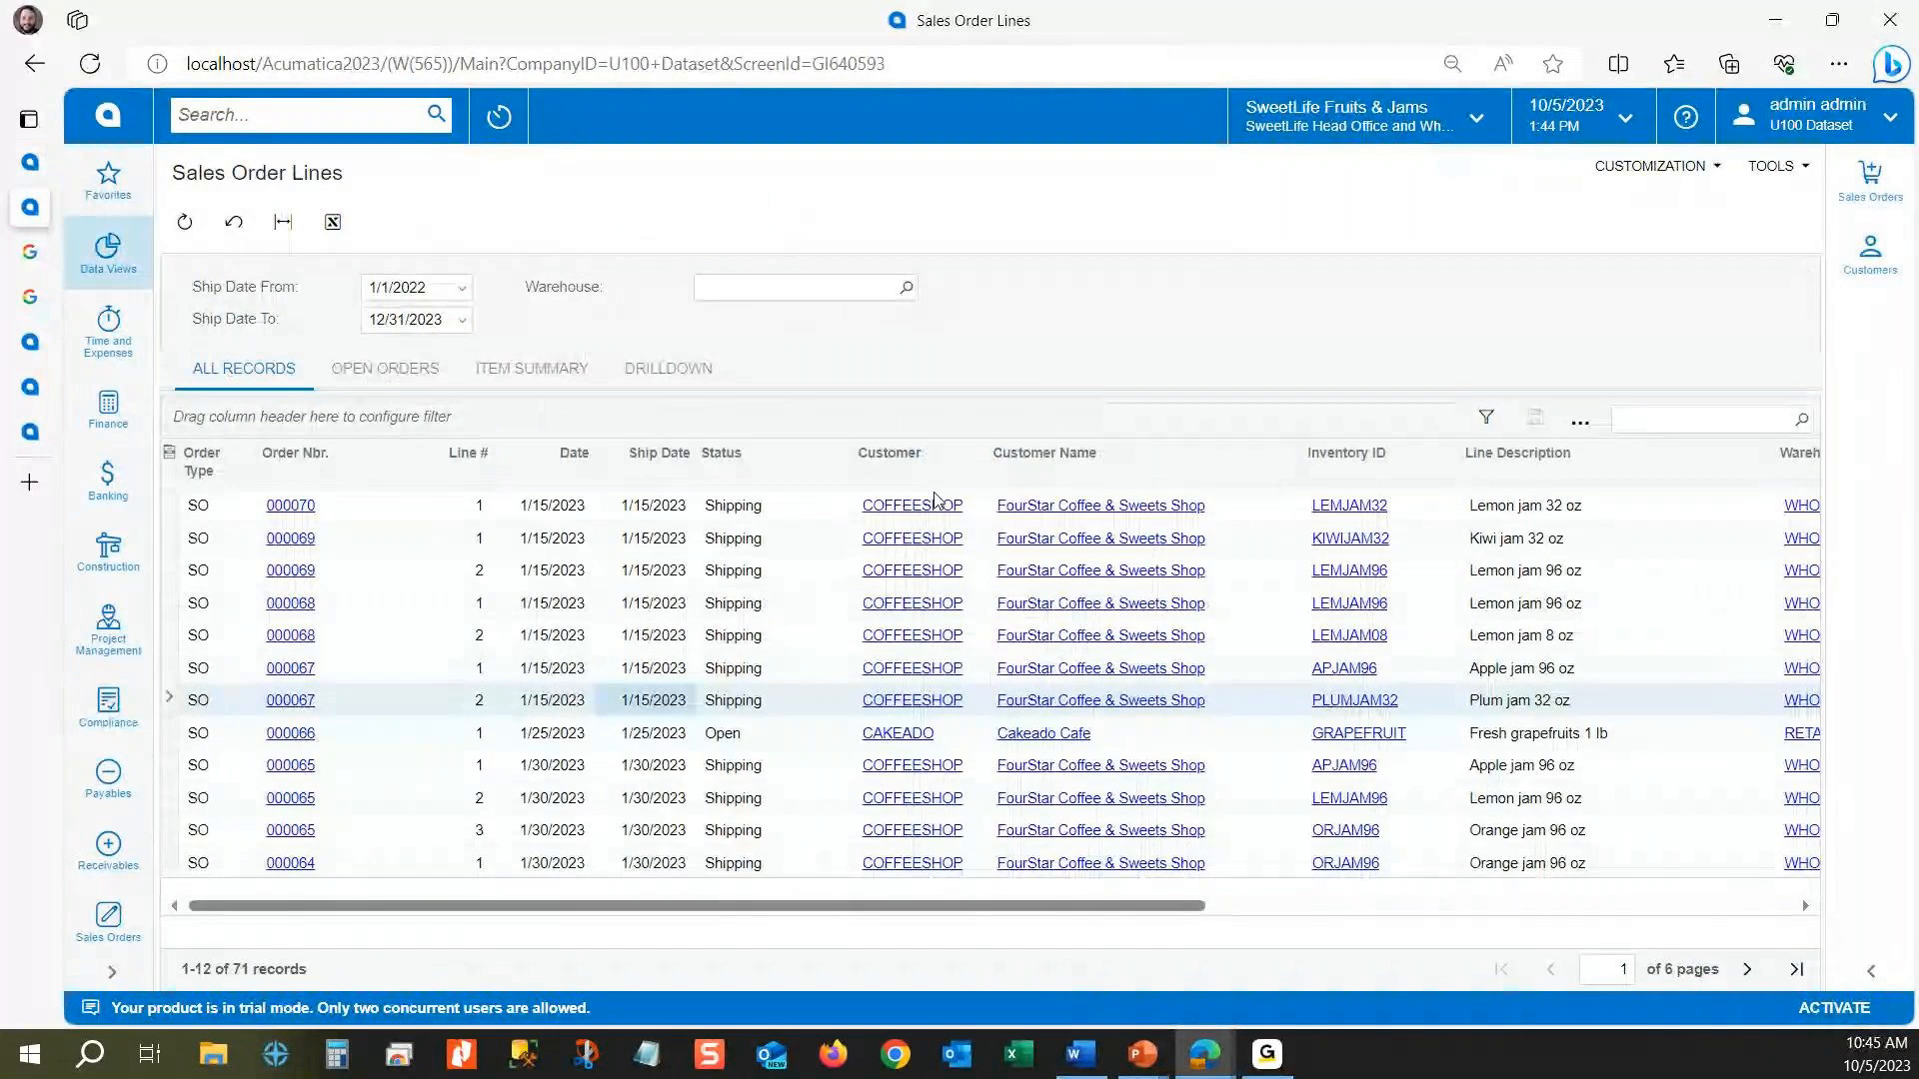
left_click_drag(956, 905, 1543, 888)
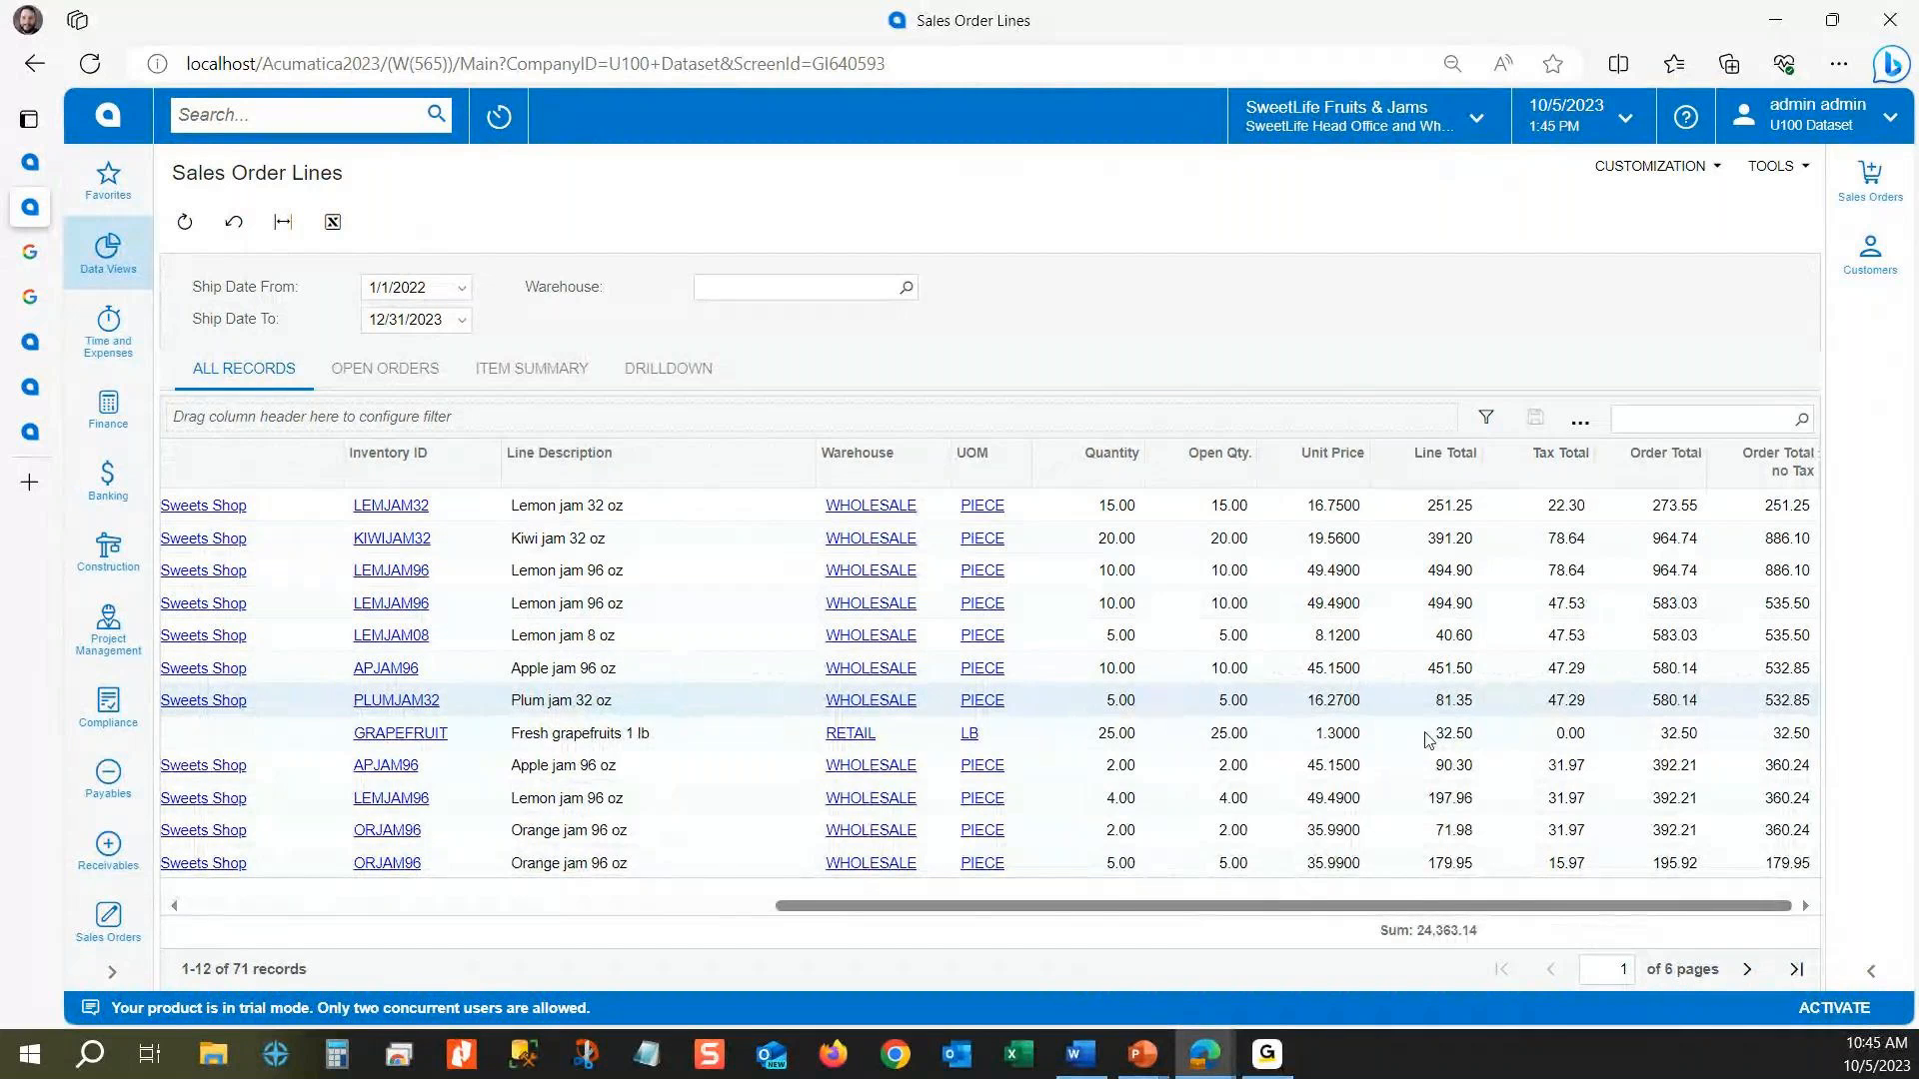
left_click_drag(1449, 909, 862, 910)
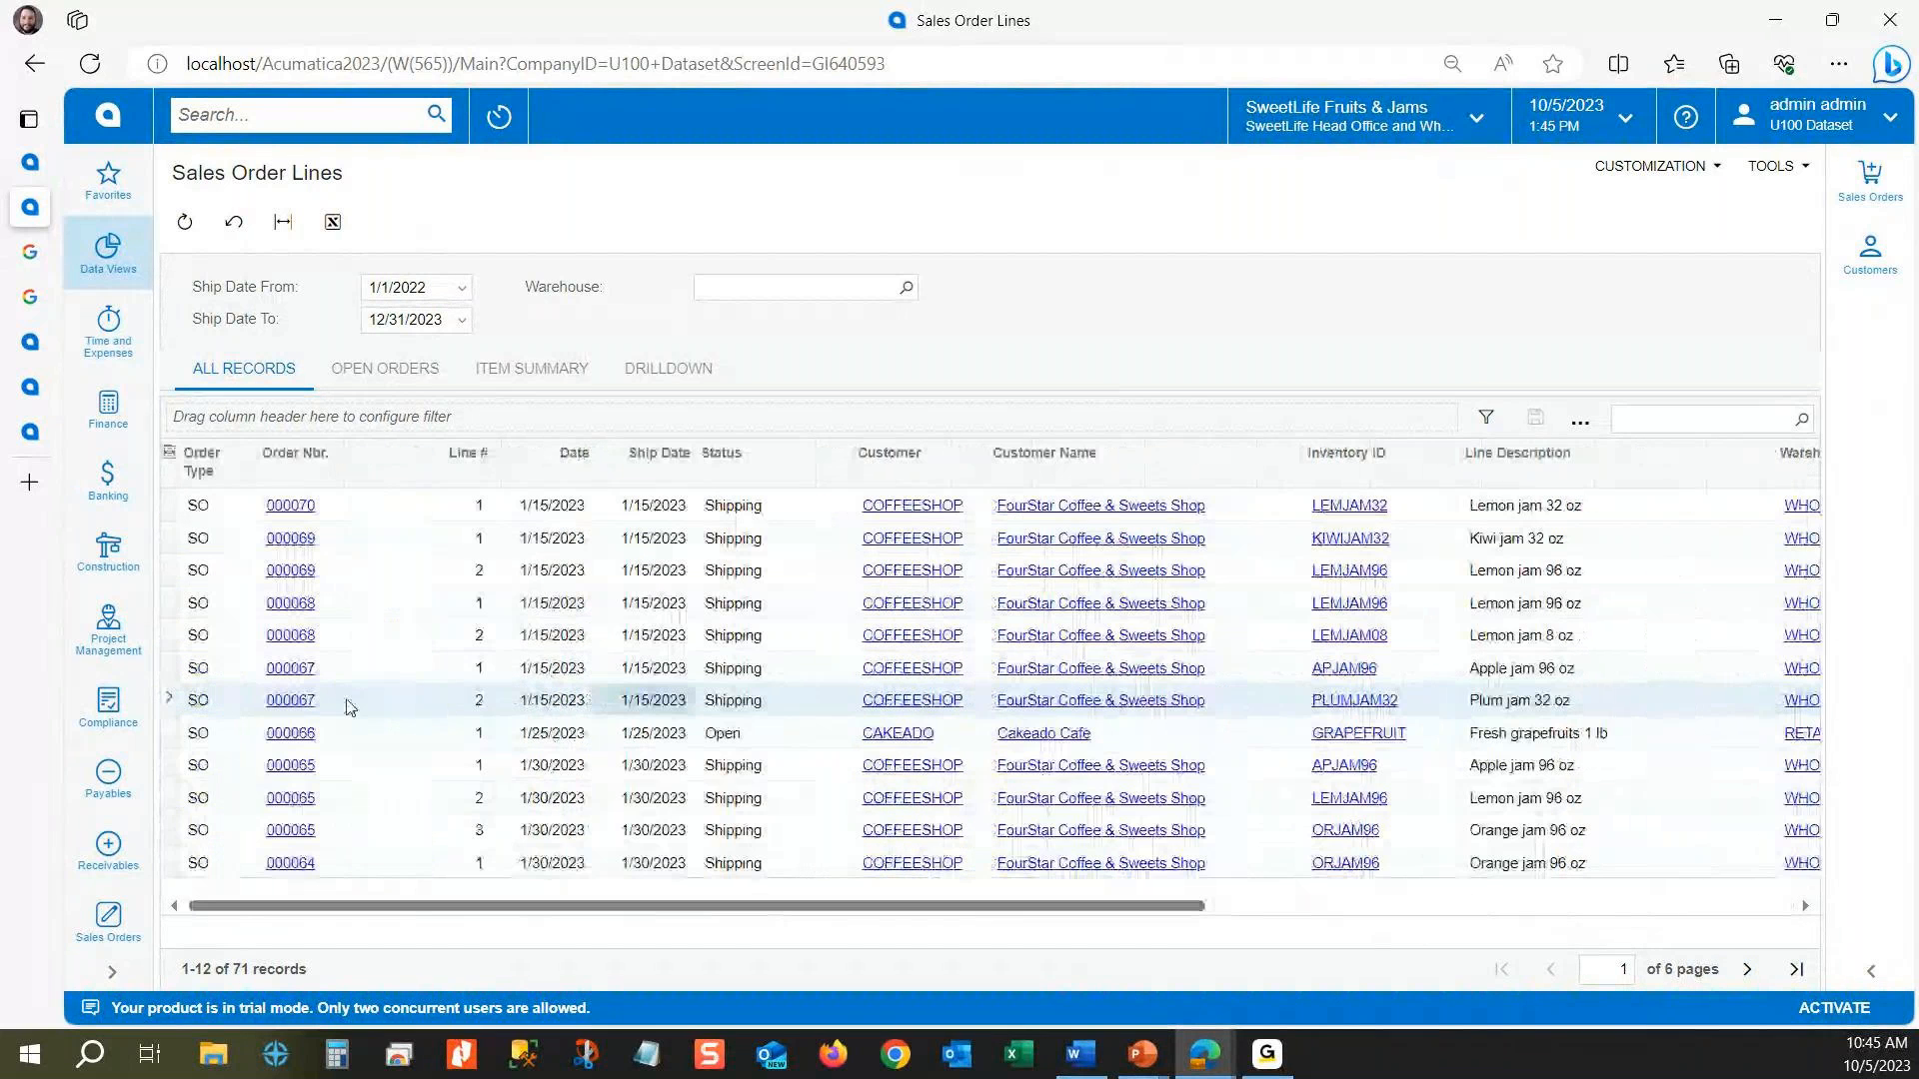
Step: Hide the Order Total no Tax, Order Total, Tax Total and Line Total columns through the results' Column Configuration
left_click(169, 459)
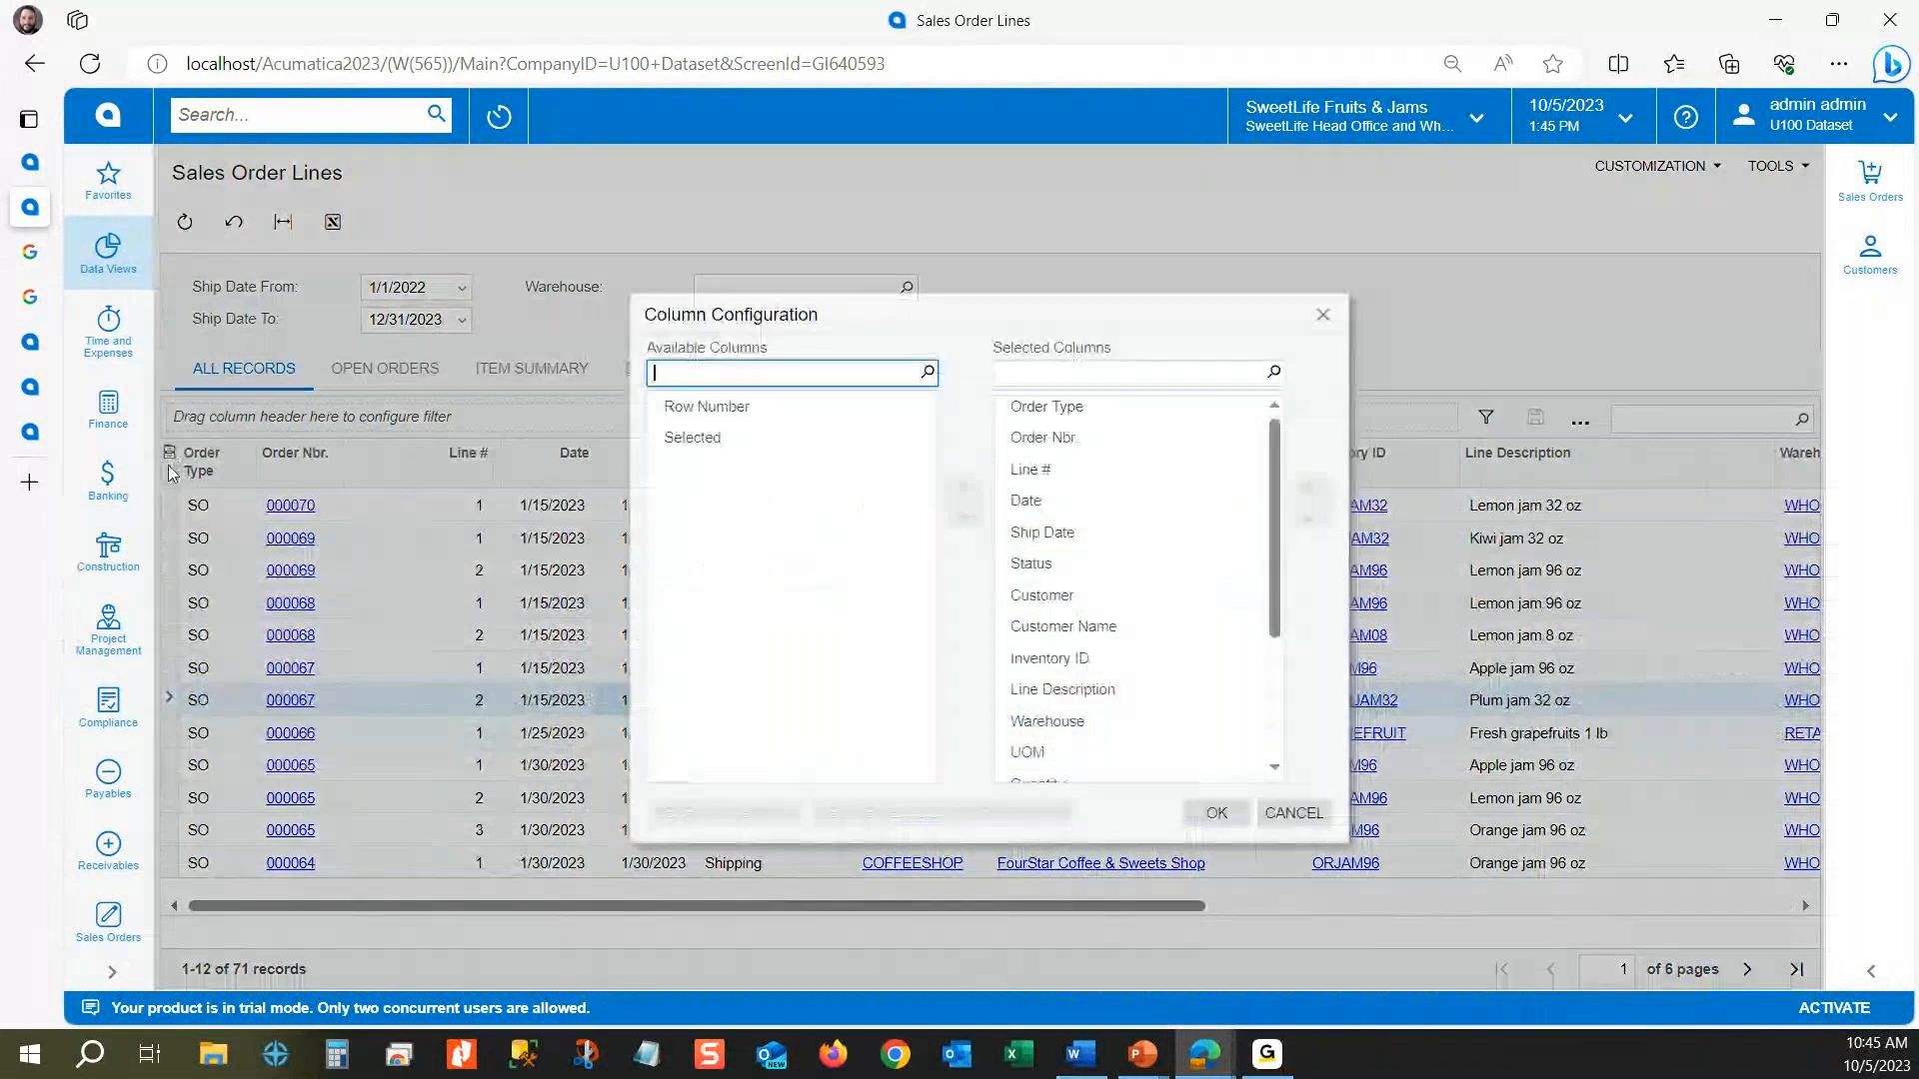
left_click(781, 412)
scroll(1100, 505, "down", 3)
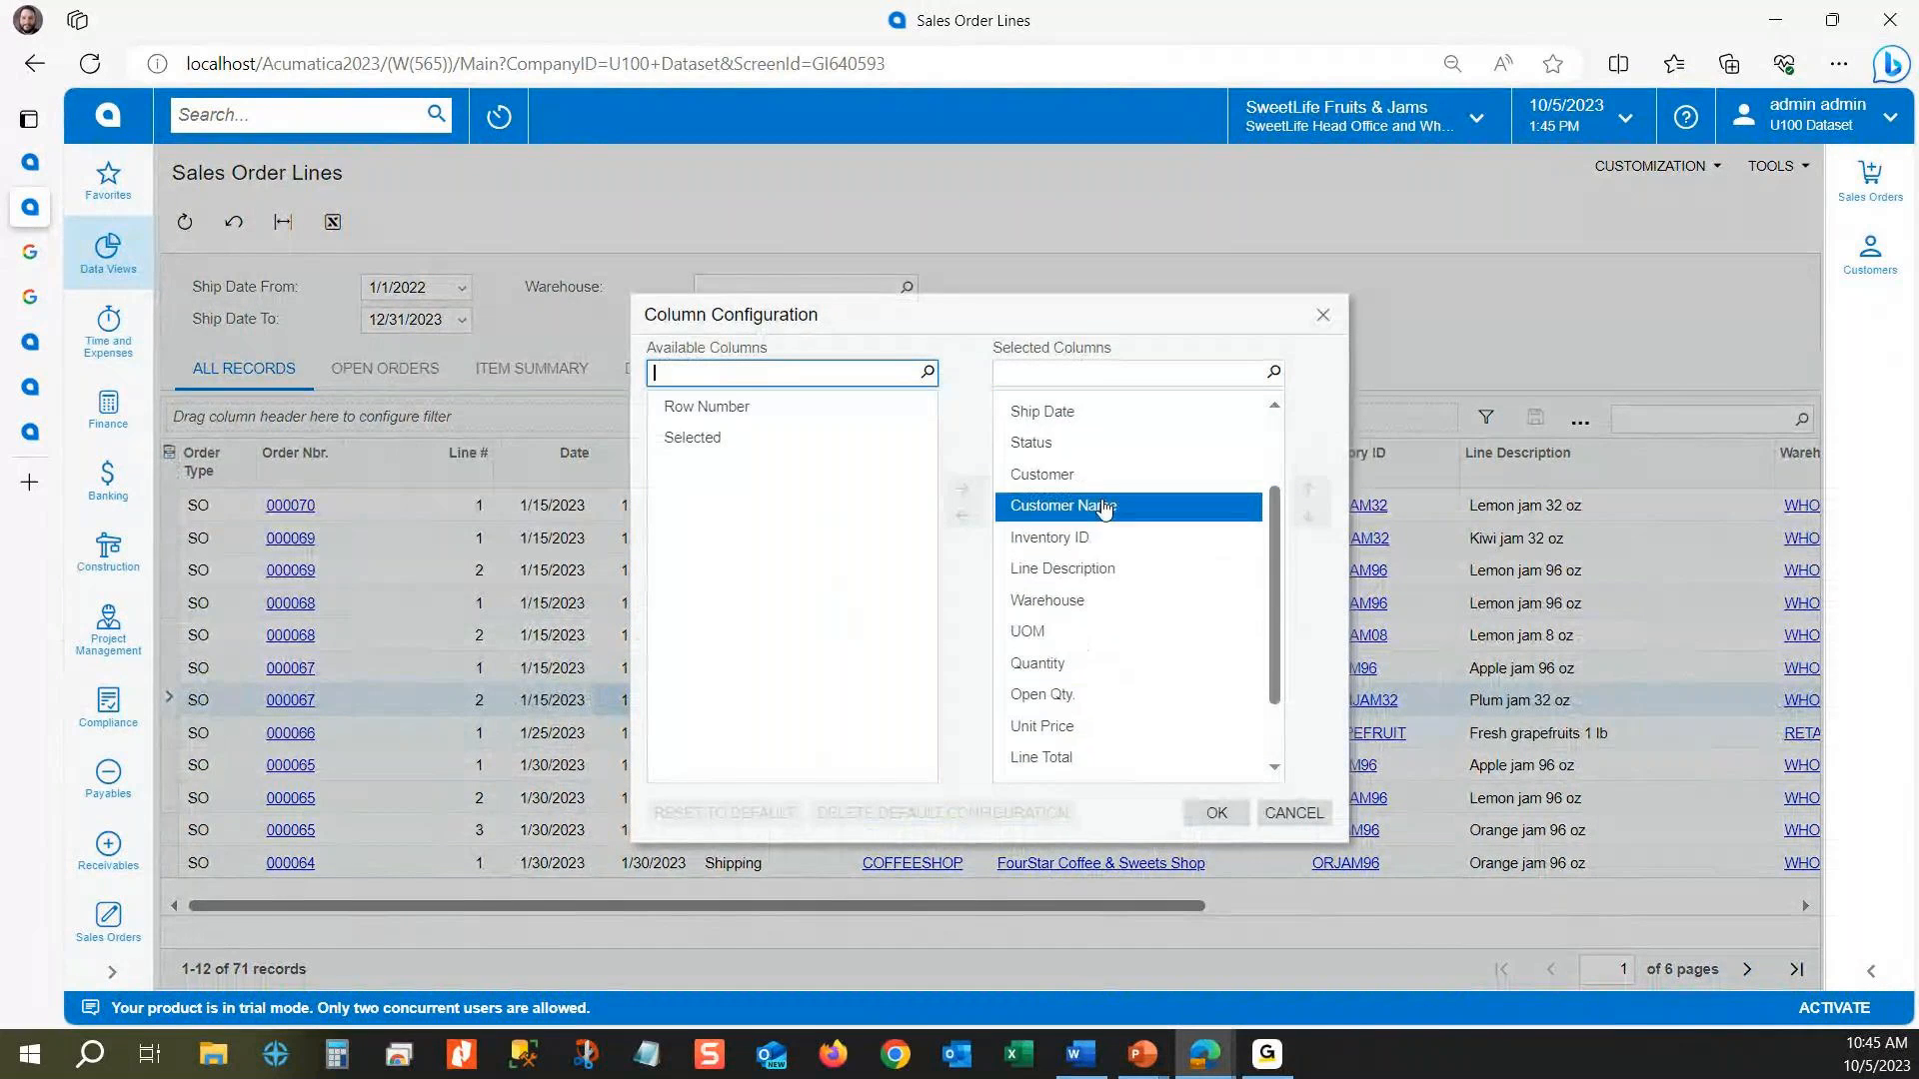
left_click(1081, 766)
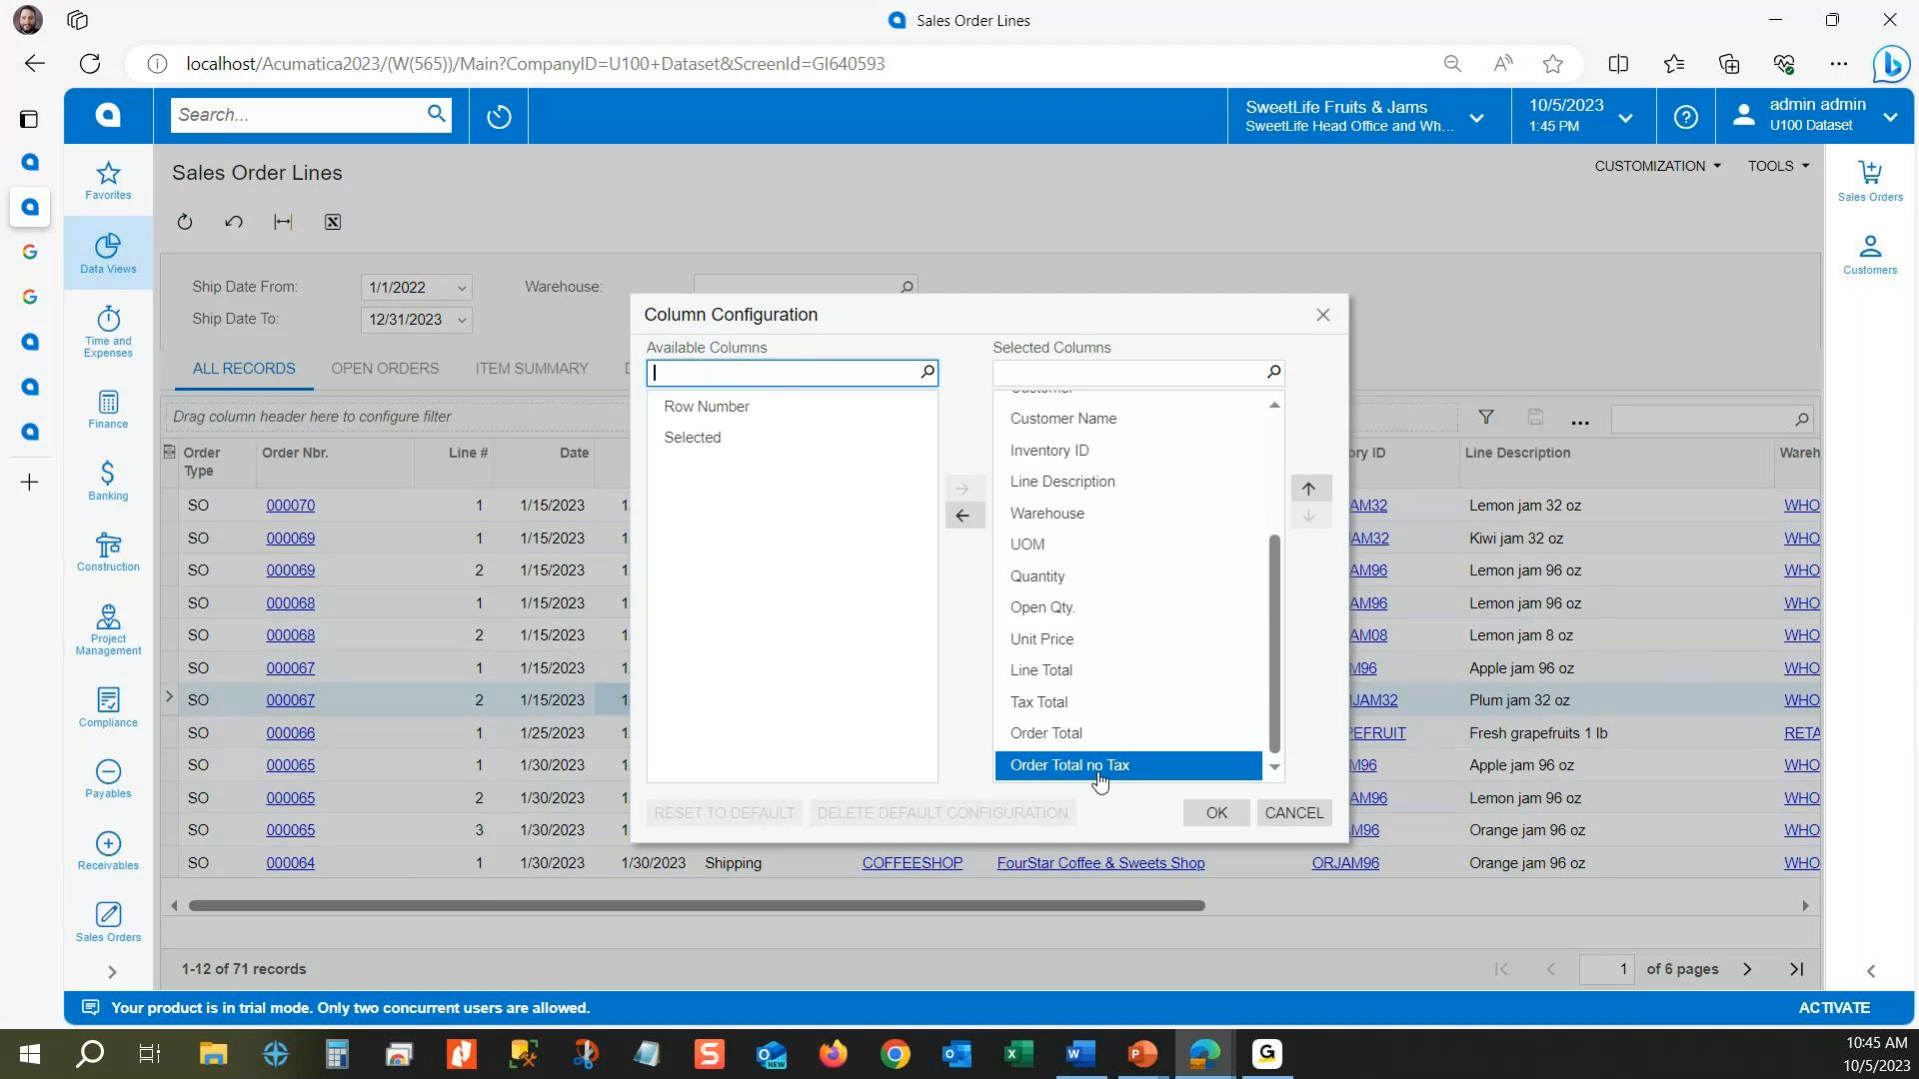
left_click(962, 515)
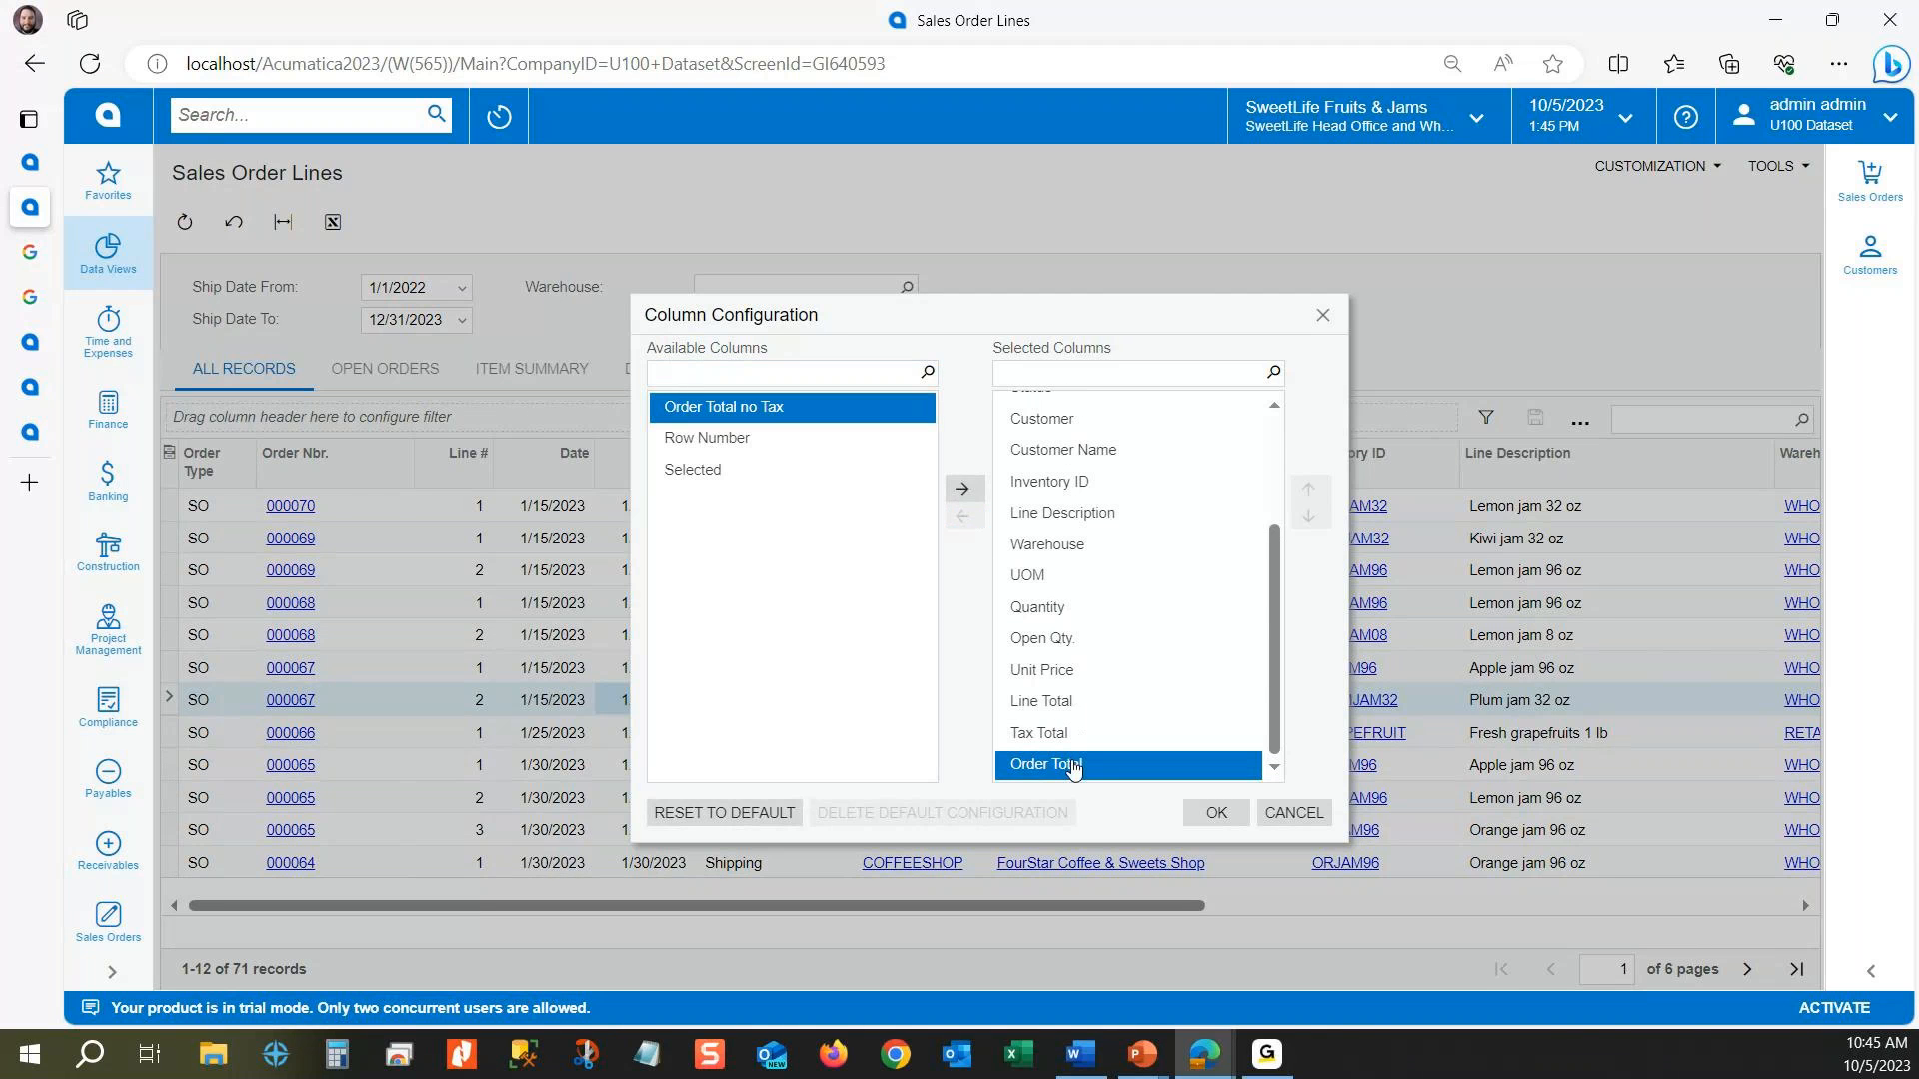
left_click(1005, 612)
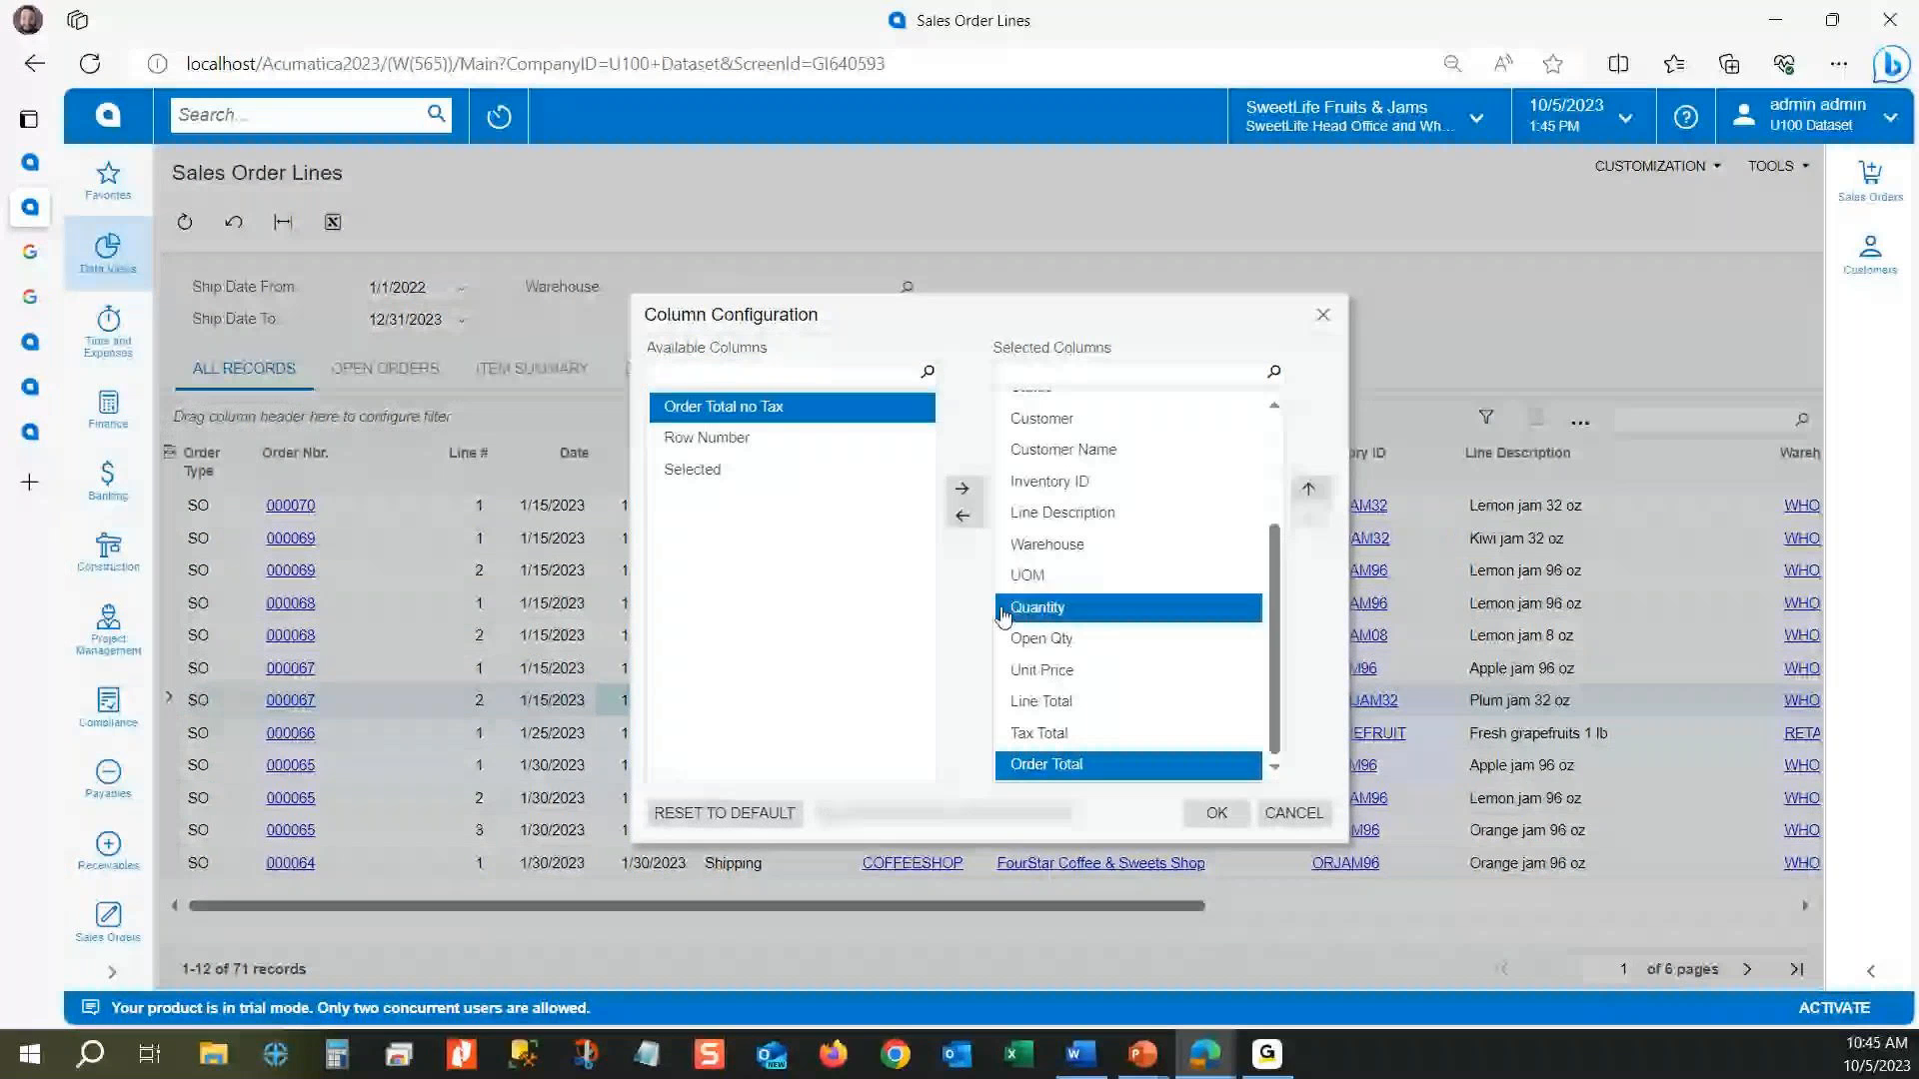
left_click(962, 516)
double_click(1084, 765)
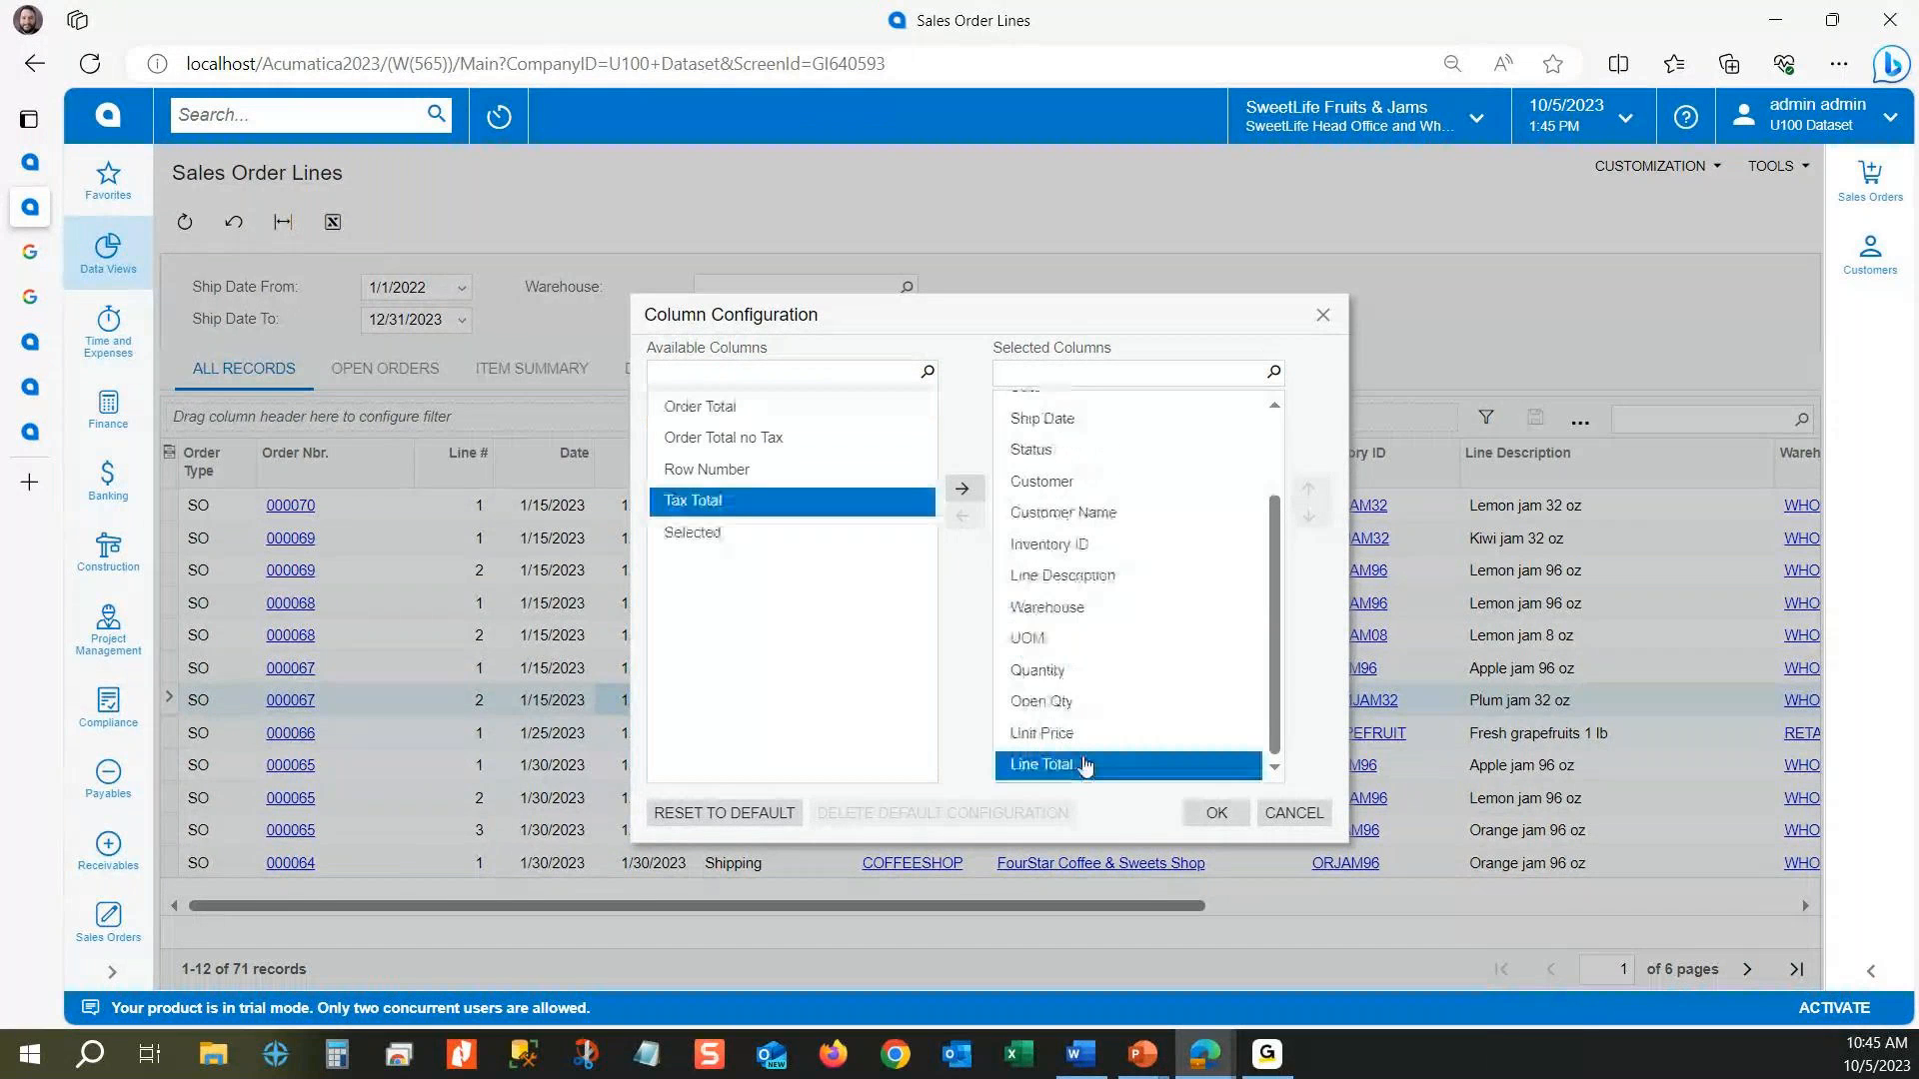
double_click(1084, 765)
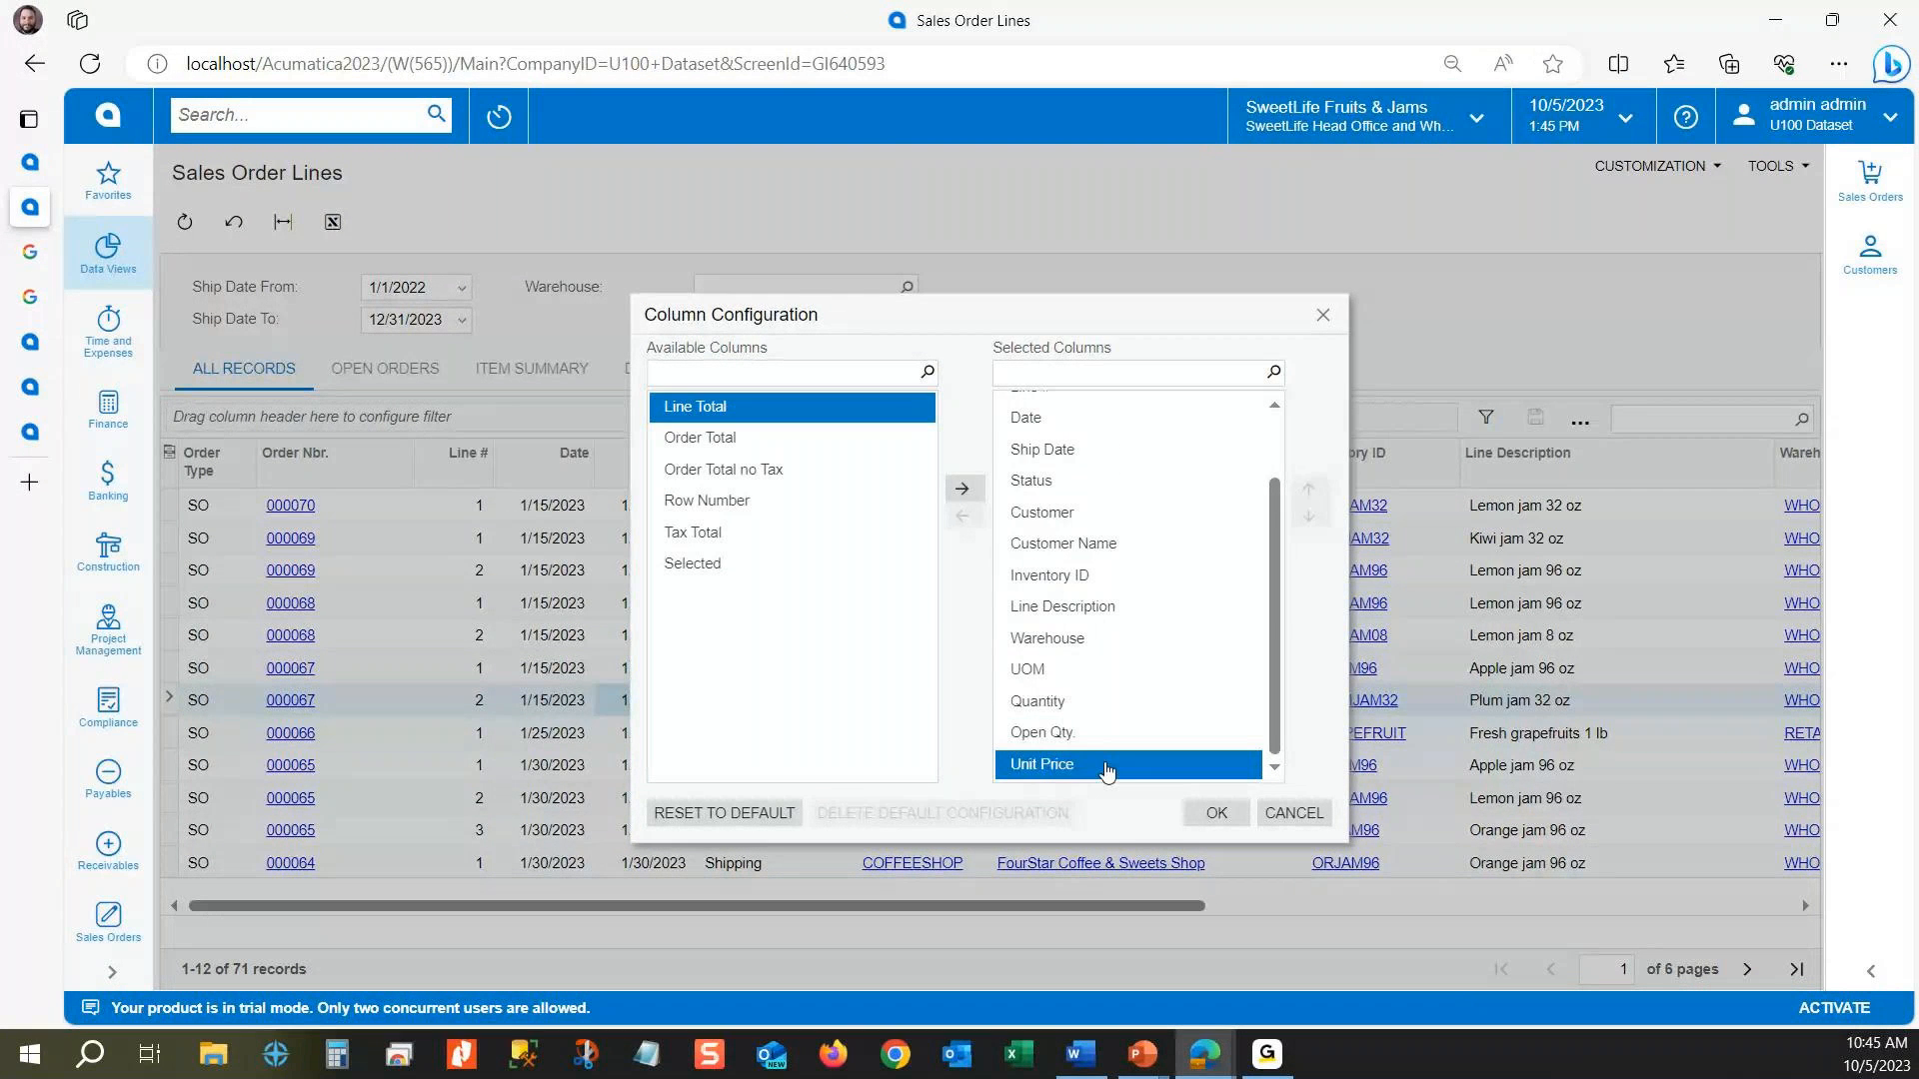
left_click(1216, 813)
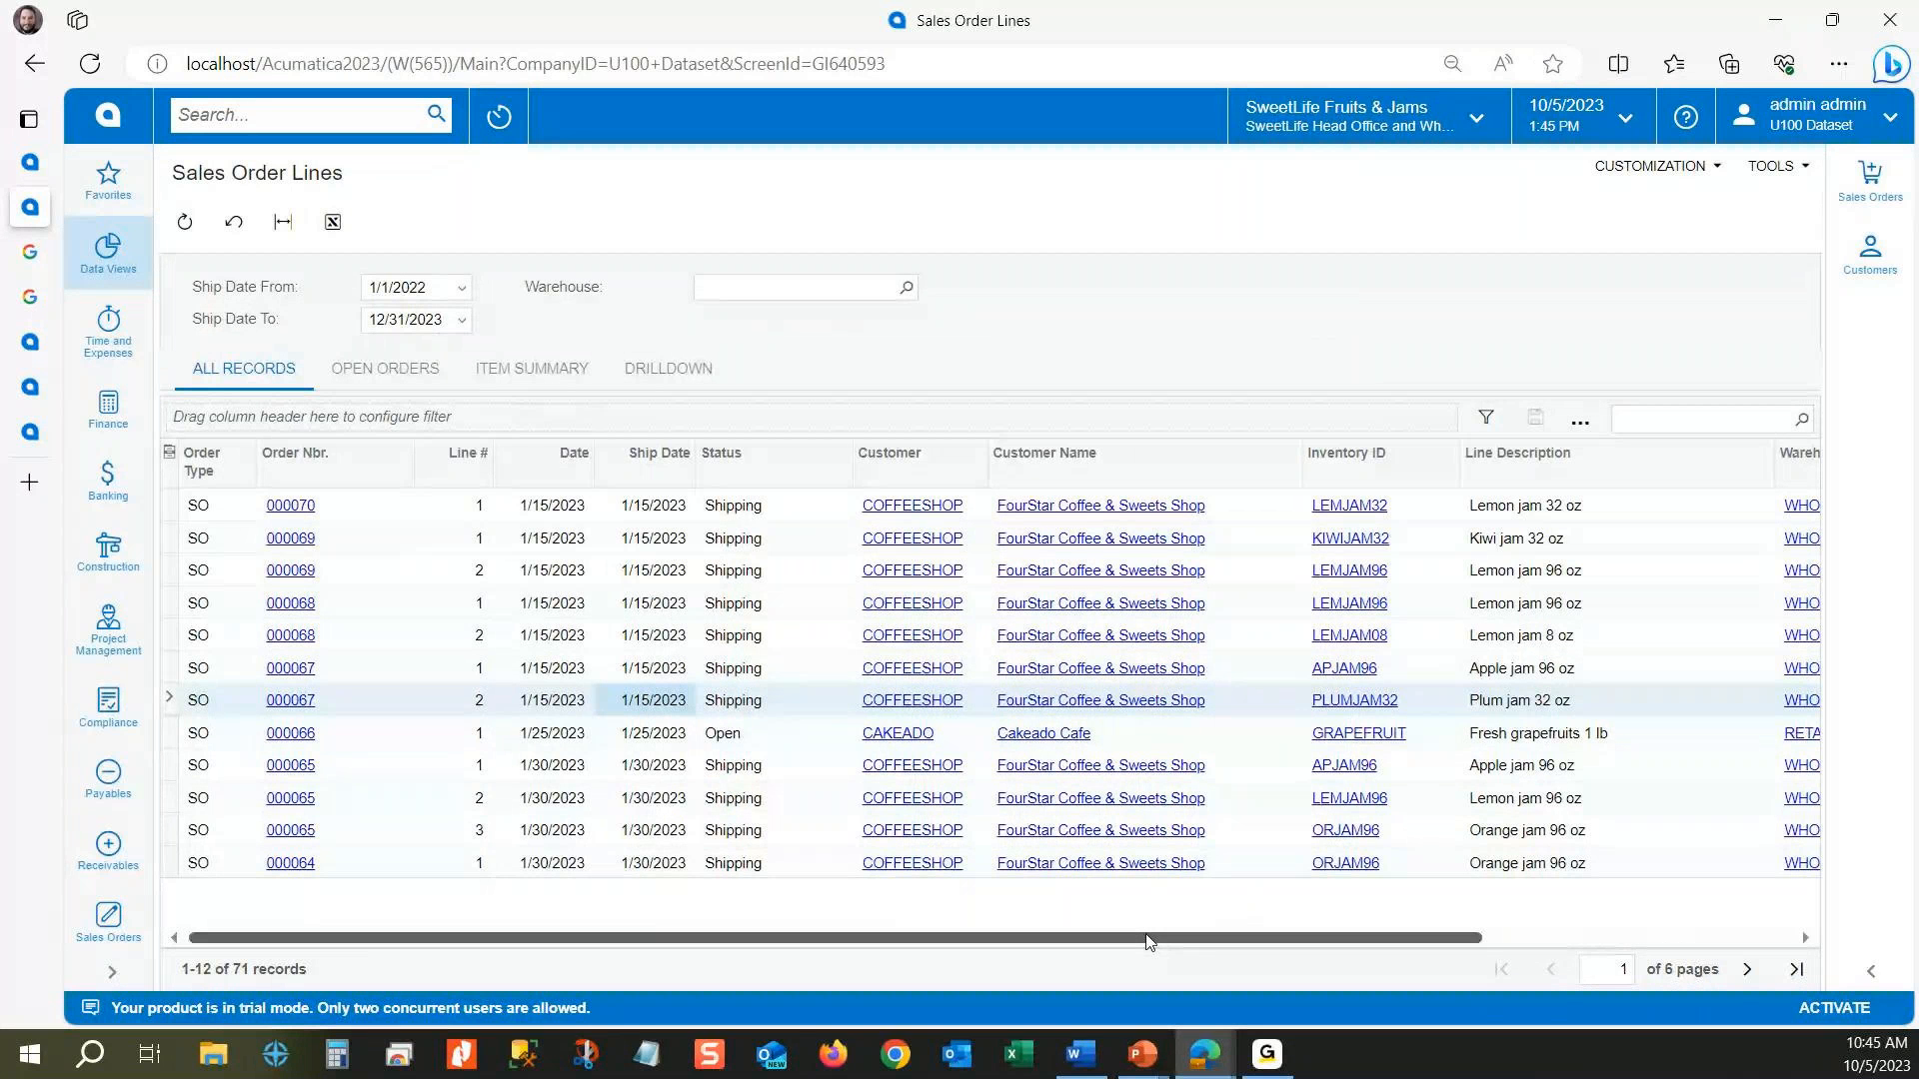
Step: Check the remaining results columns and locate the Share Column Configuration command without running it
left_click_drag(1150, 941, 1004, 966)
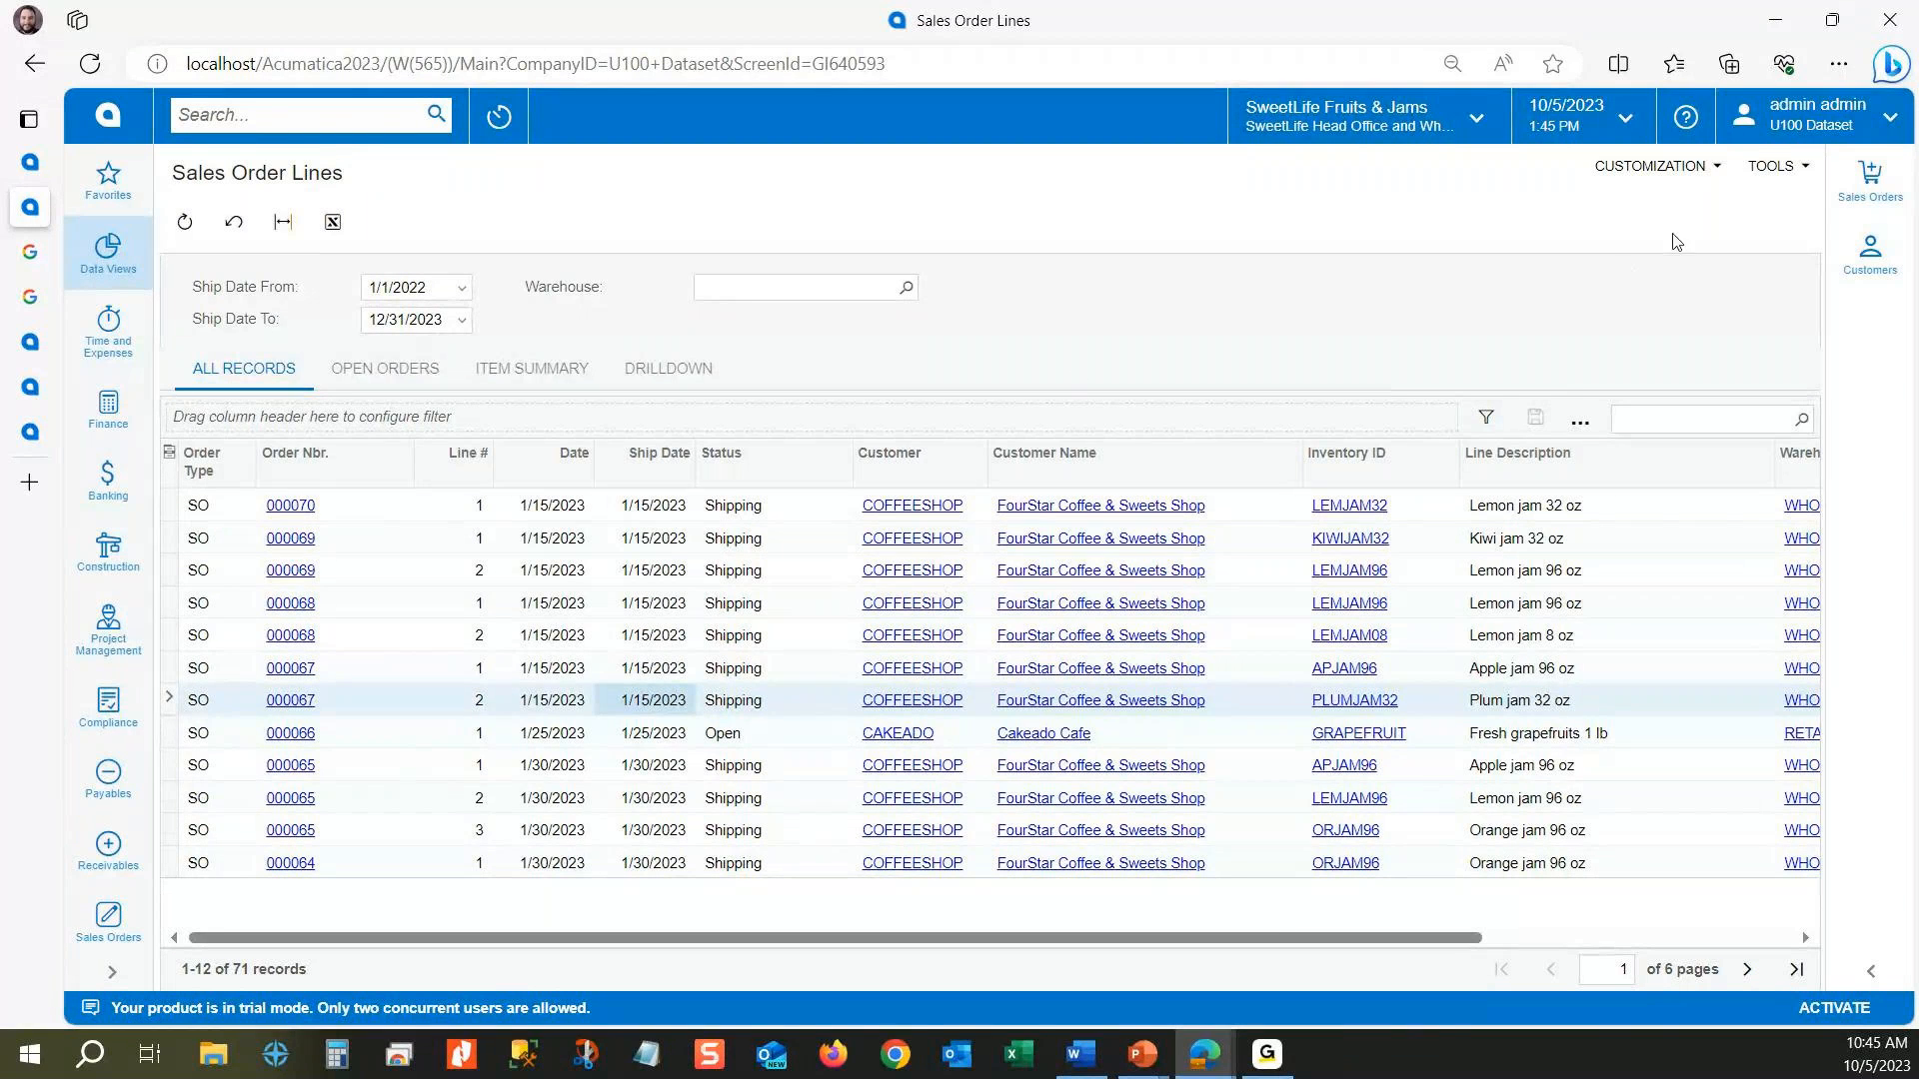
left_click(1775, 167)
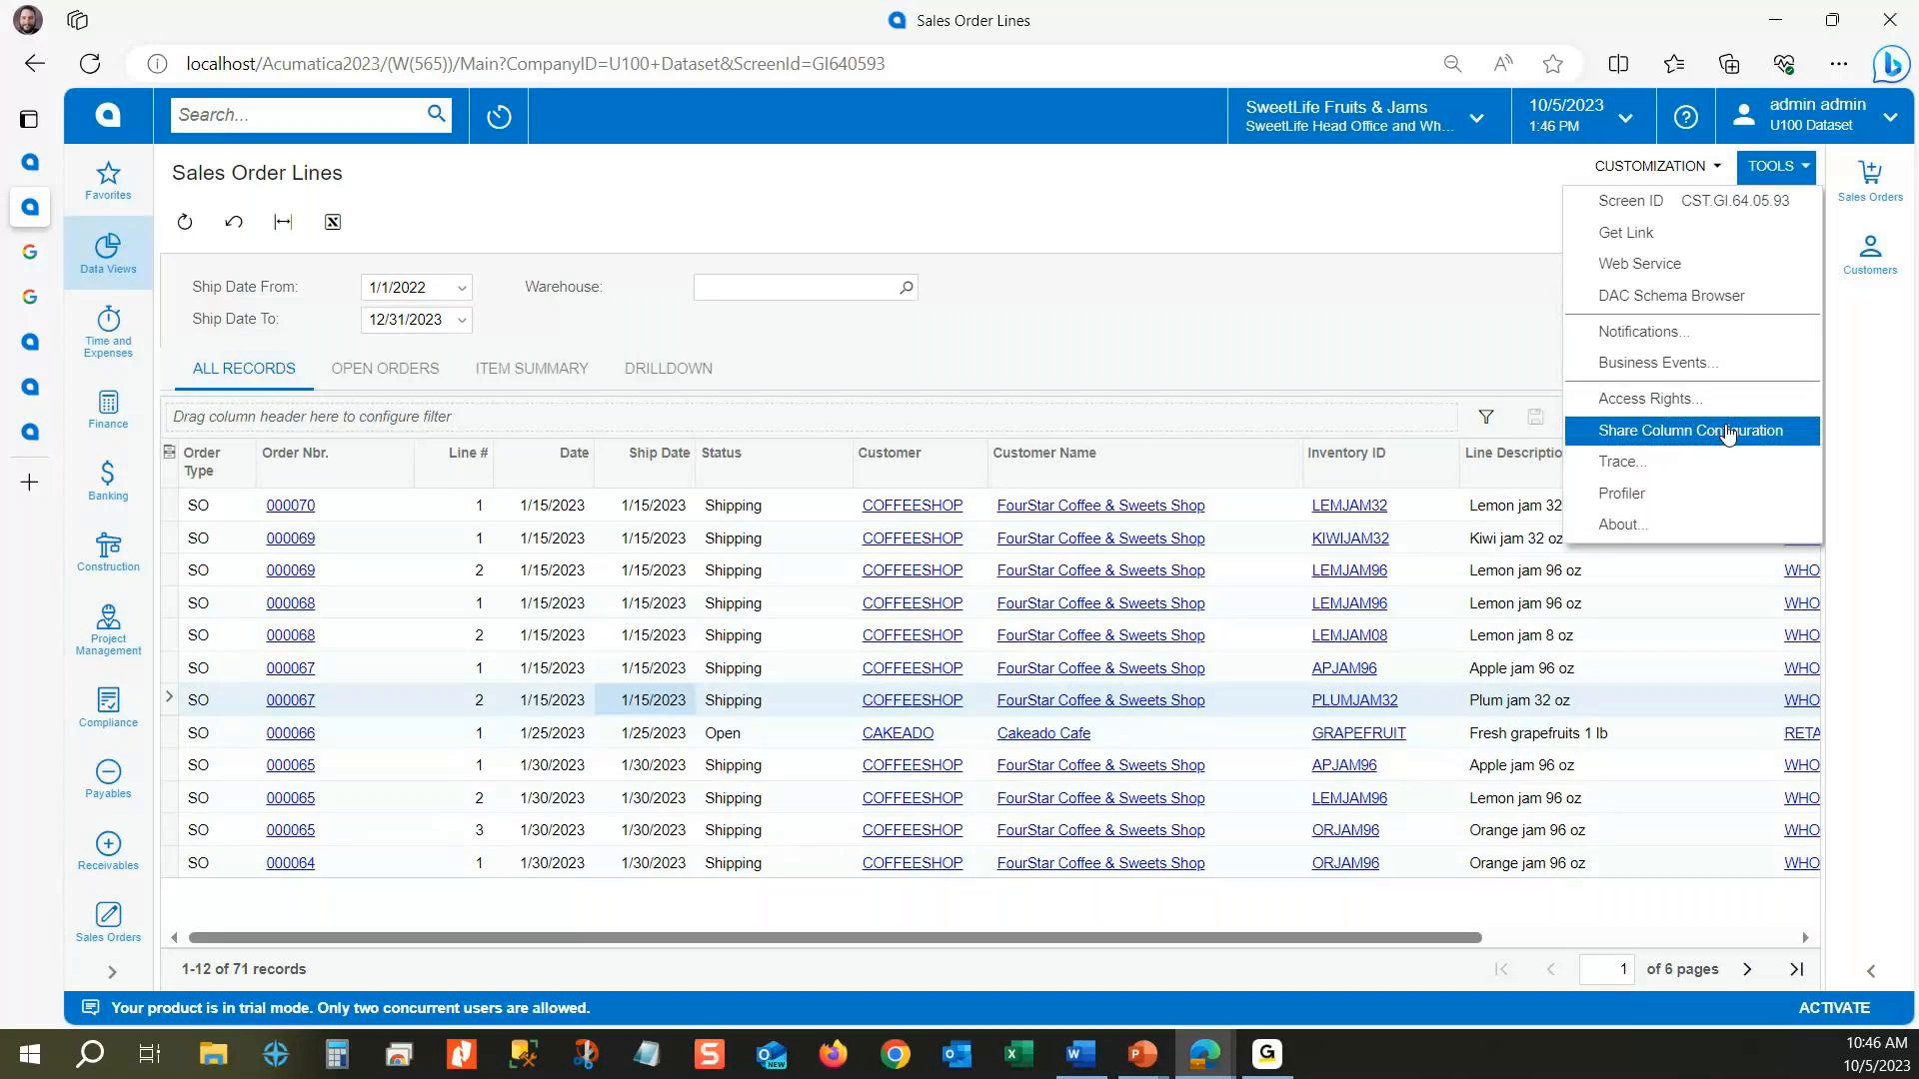
left_click(1315, 350)
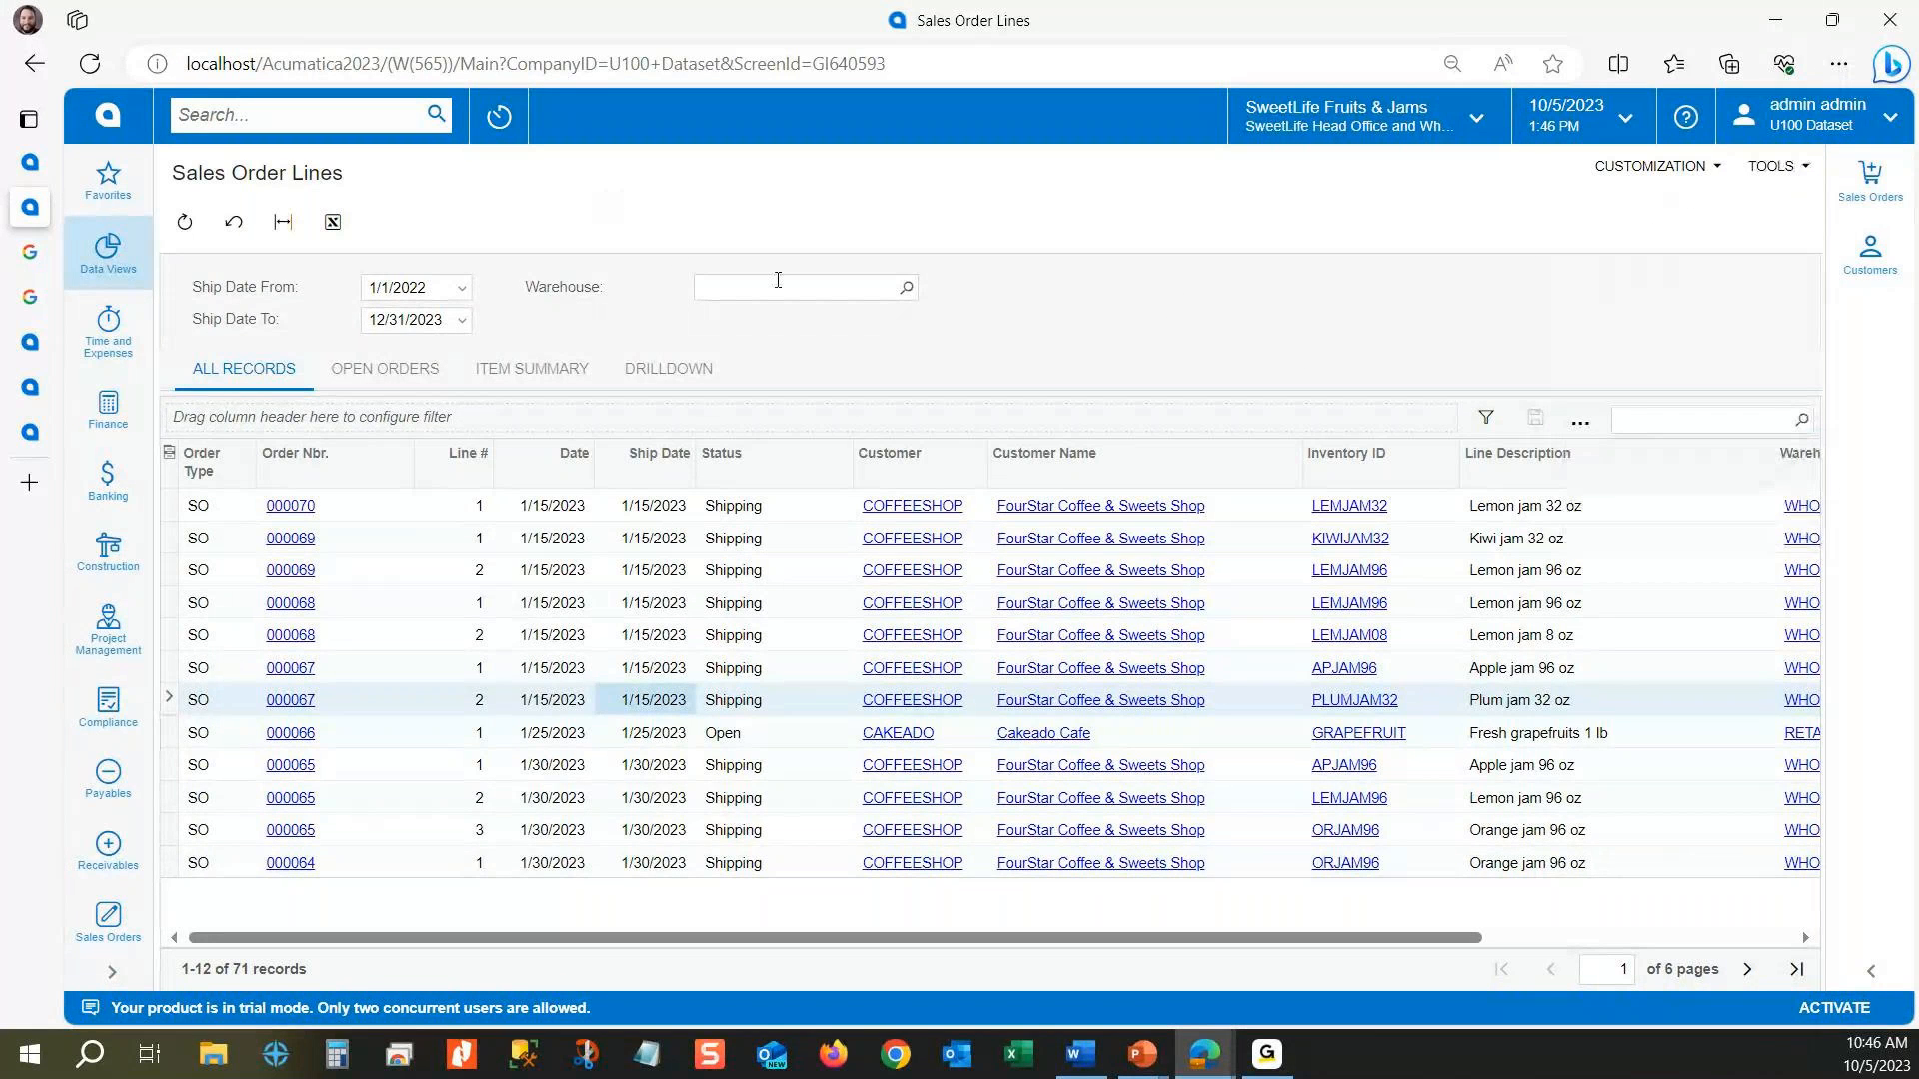
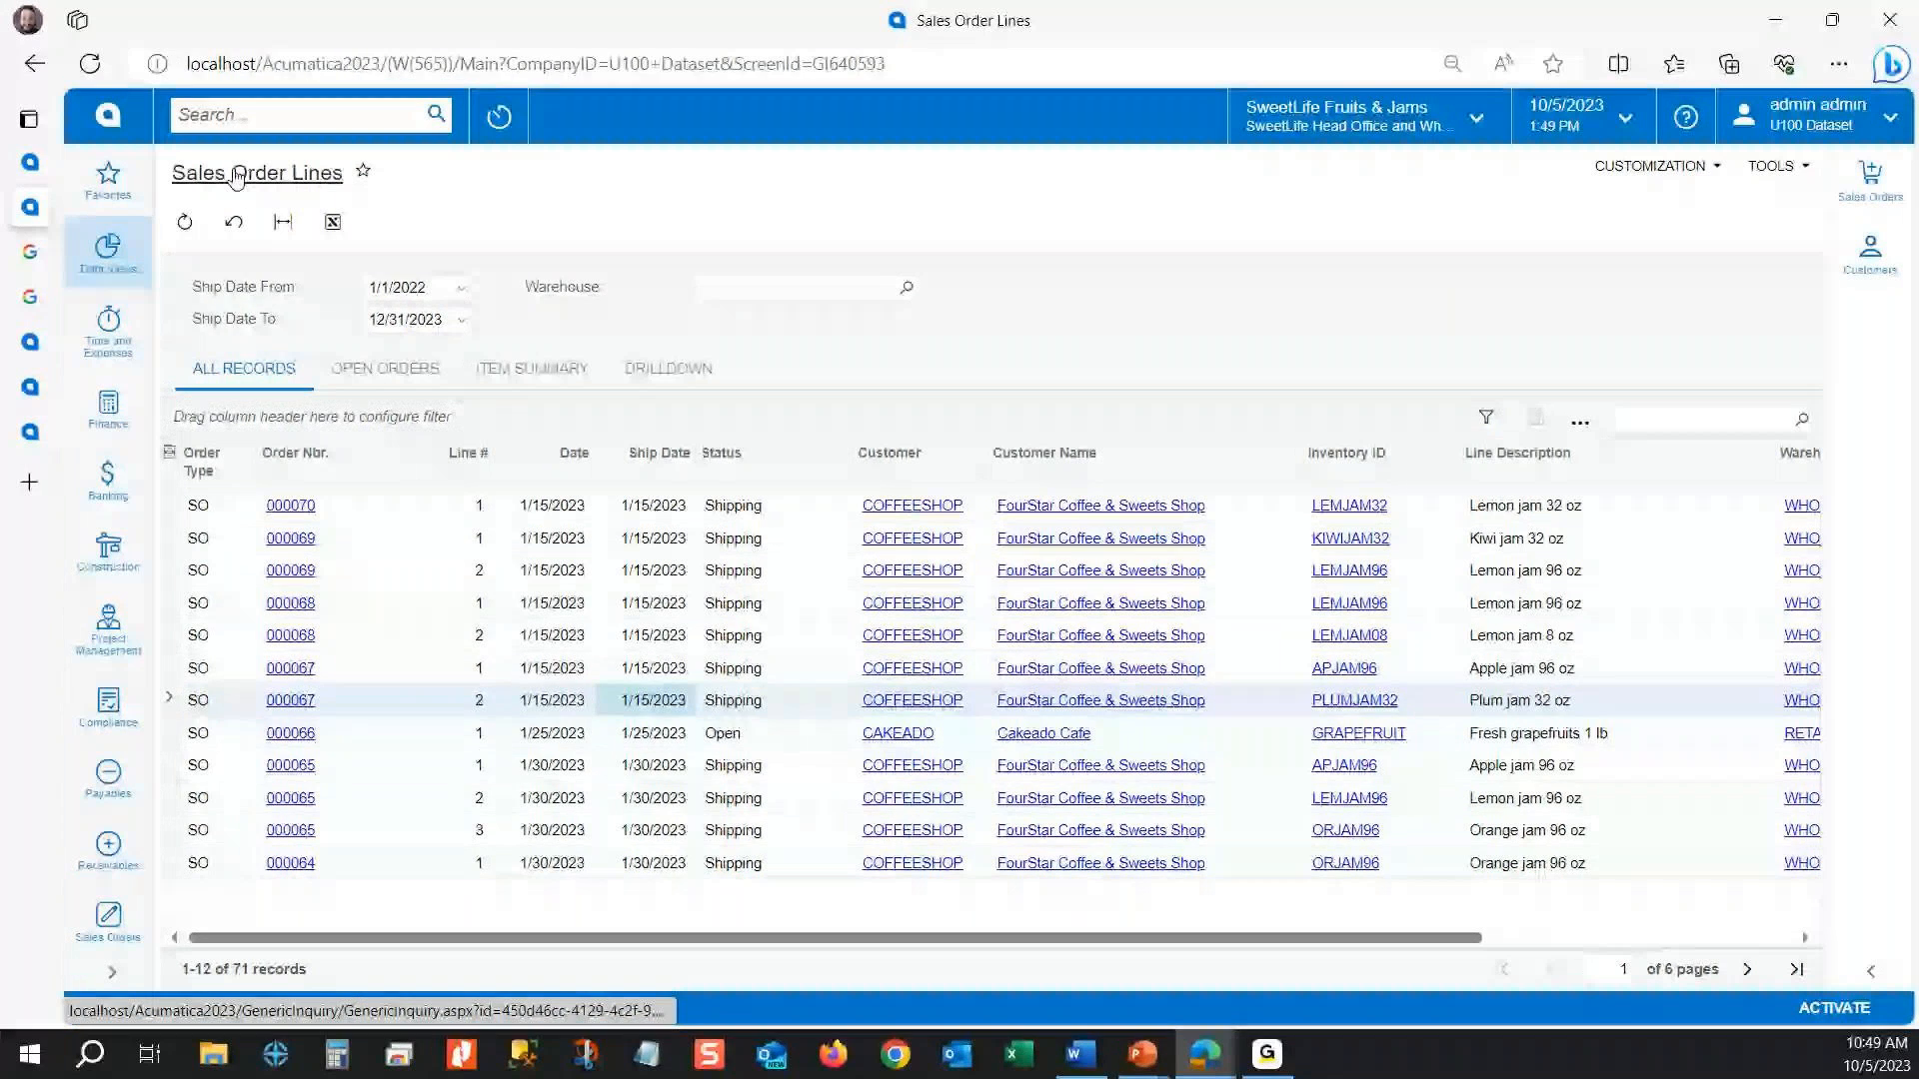
Step: Examine the access rights by role for the Sales Order Lines screen and return to the inquiry results
left_click(1796, 183)
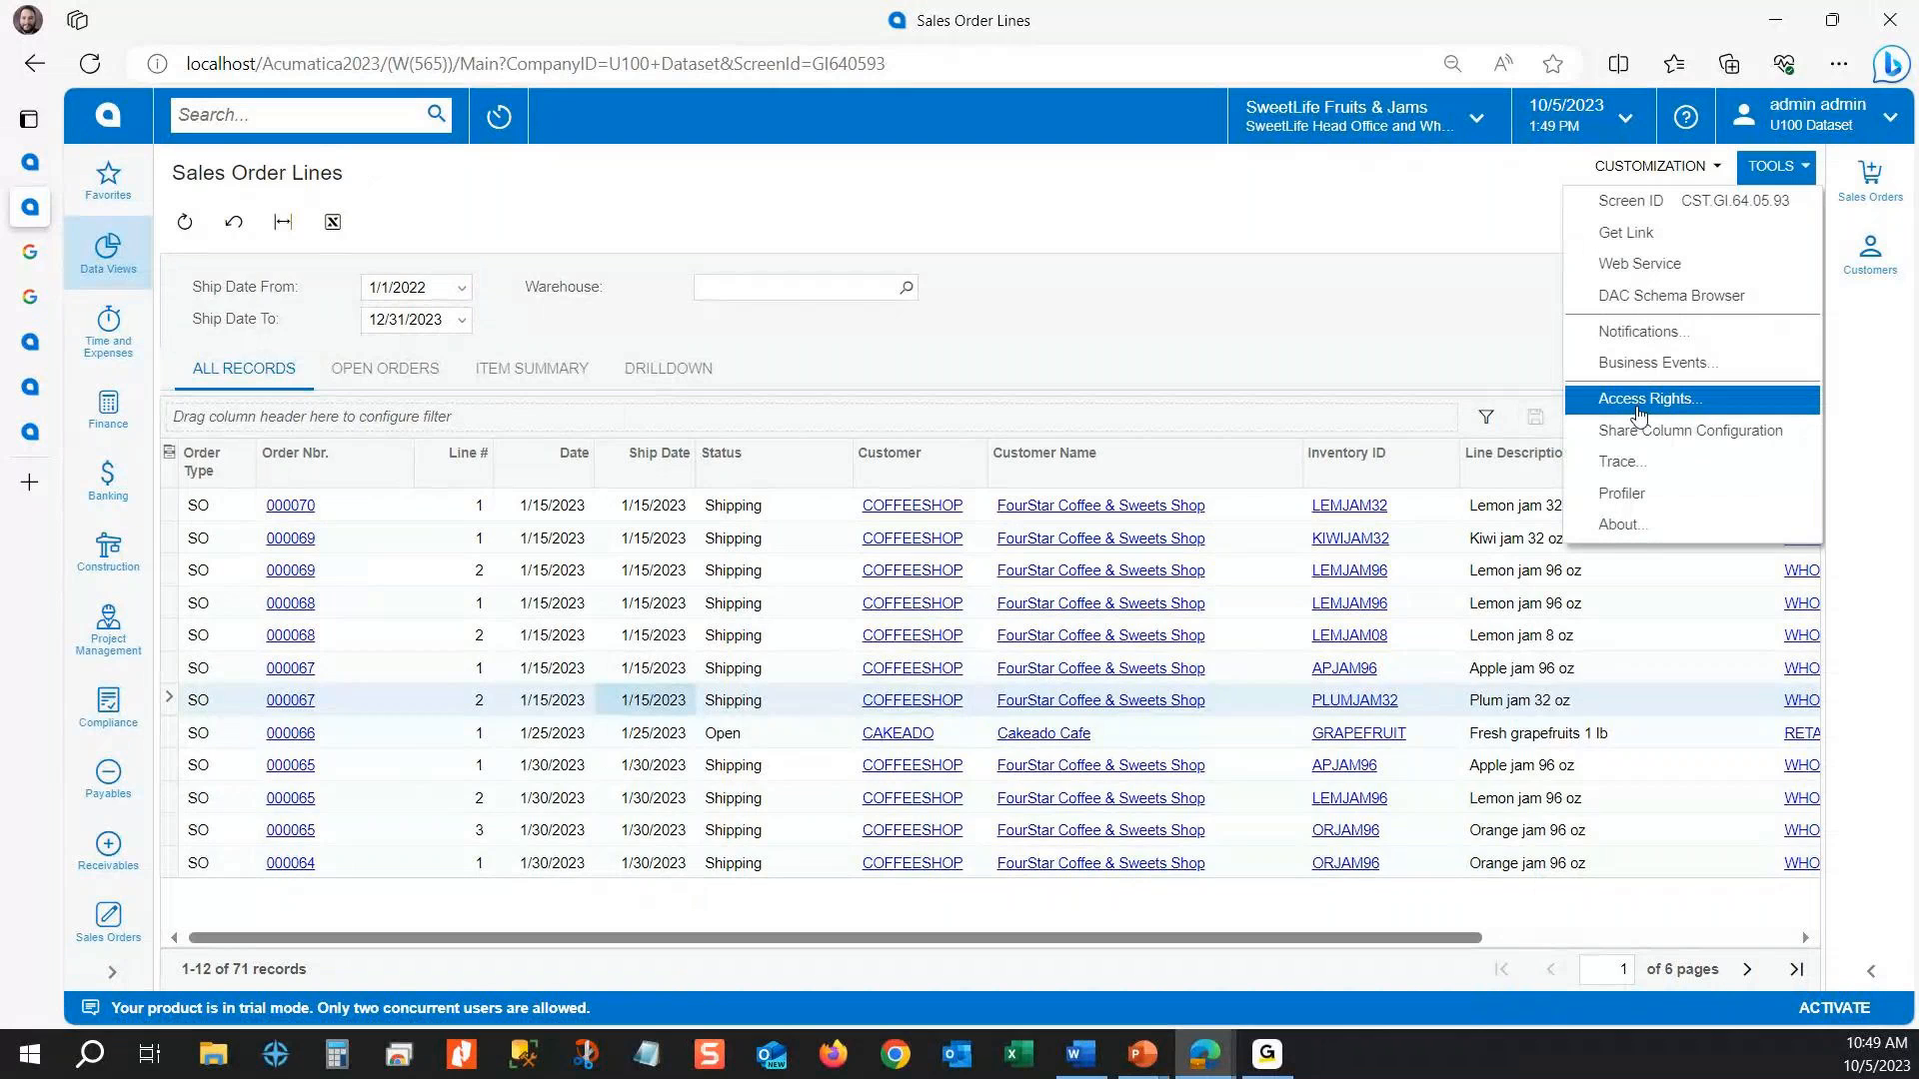
left_click(1639, 410)
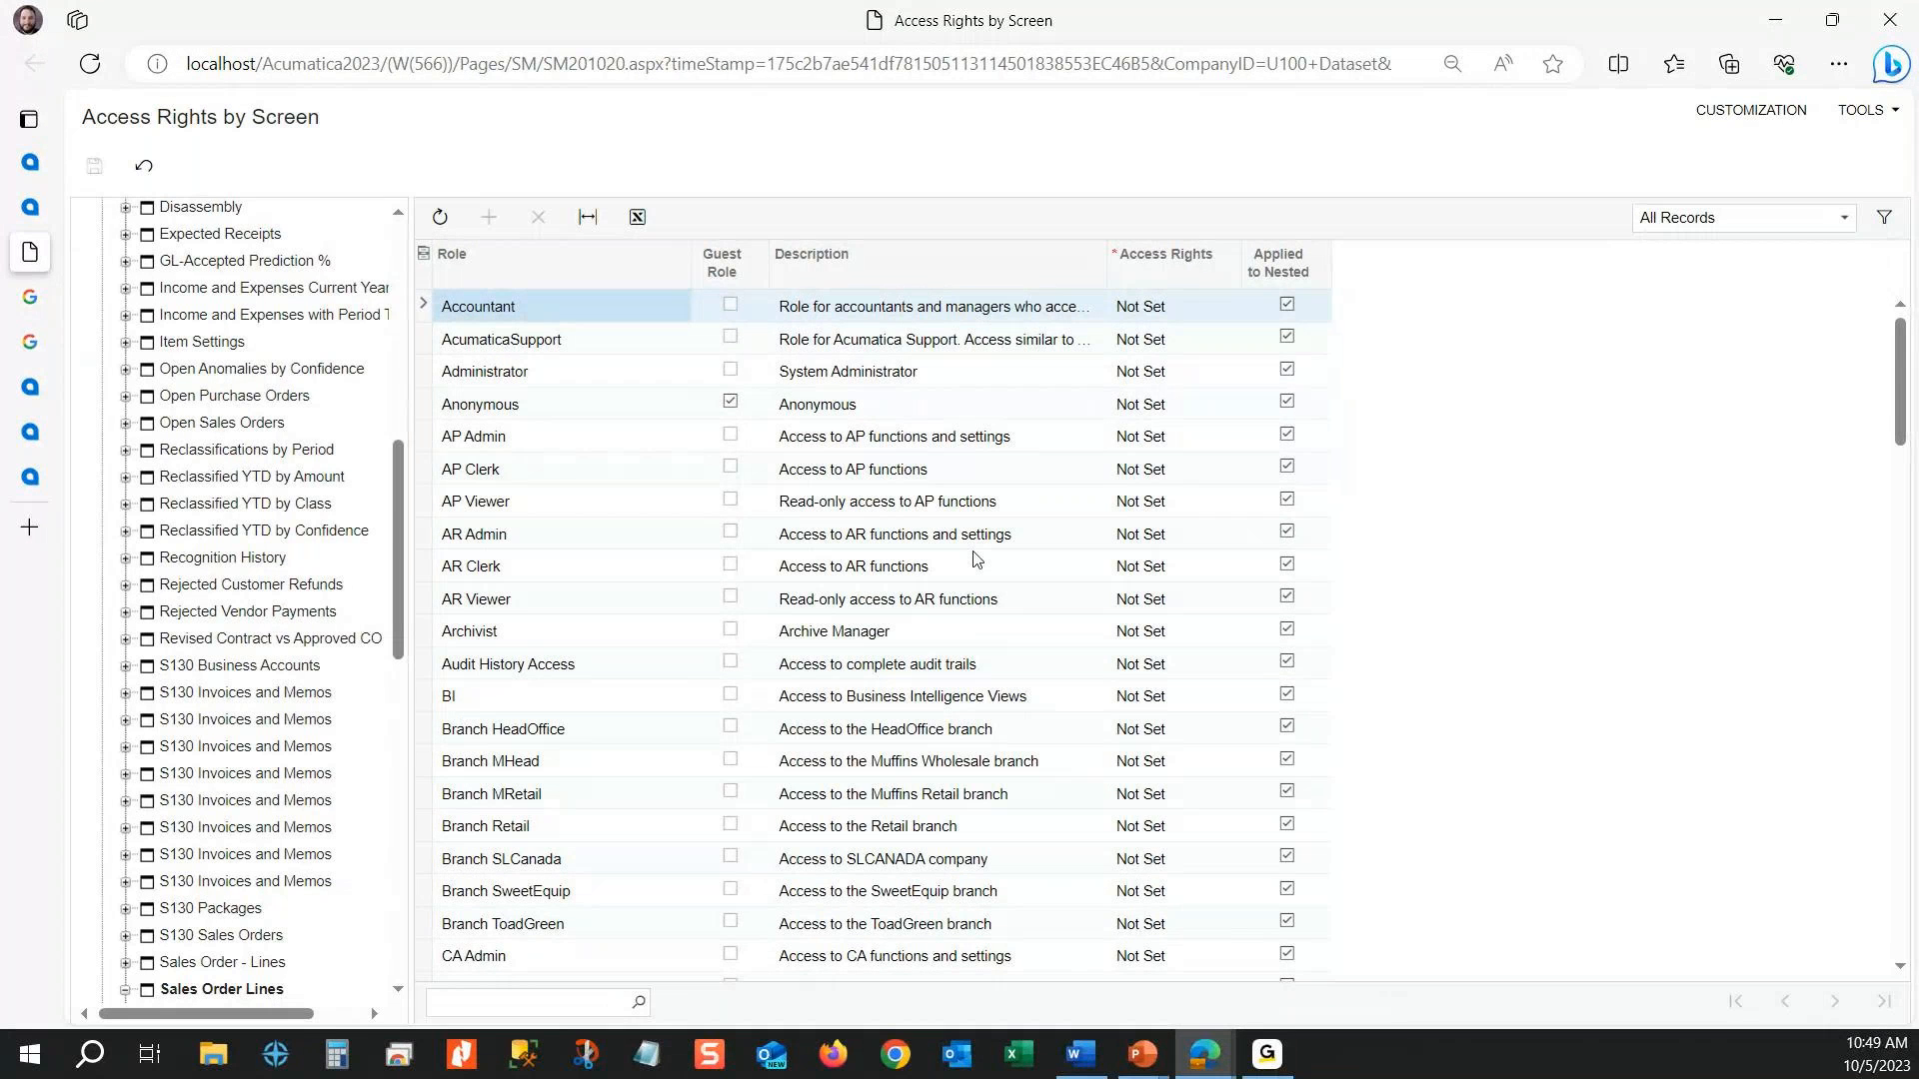
scroll(1168, 503, "down", 10)
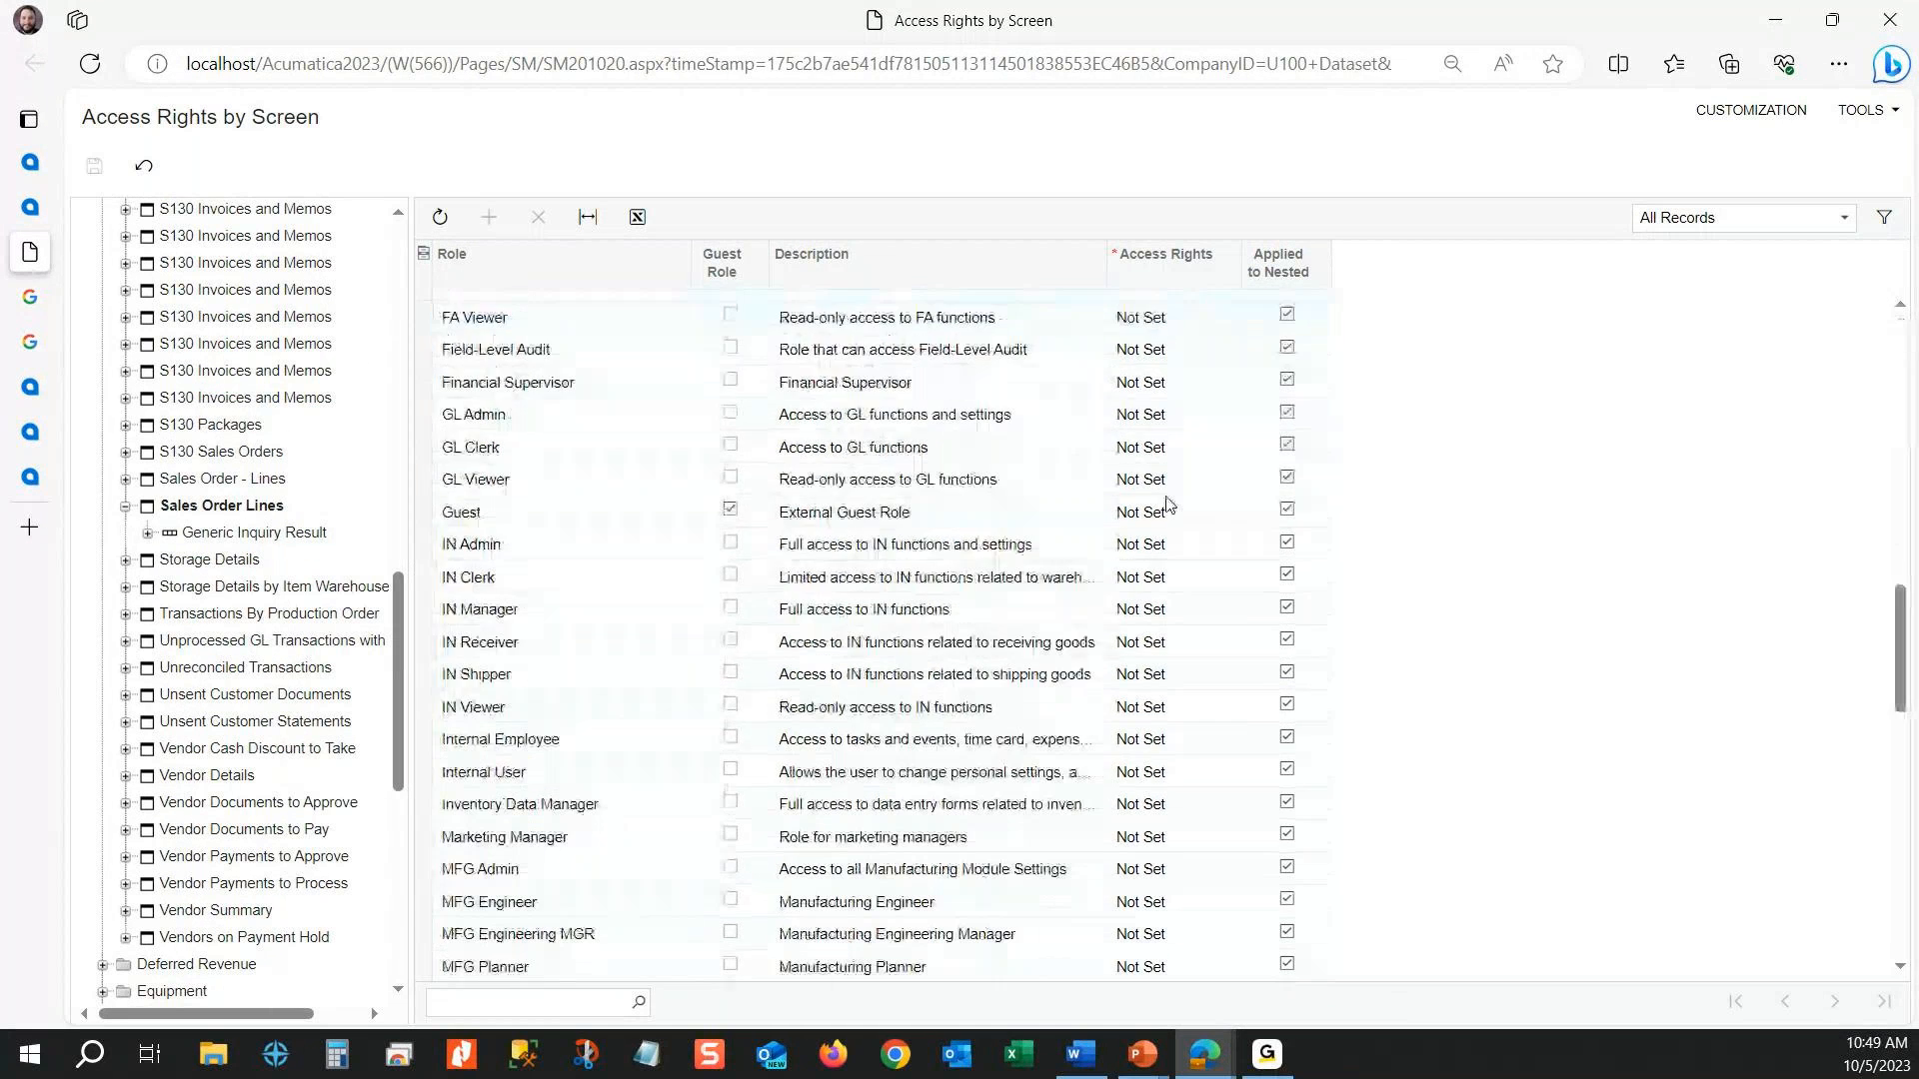
scroll(1167, 503, "down", 7)
scroll(1165, 542, "down", 4)
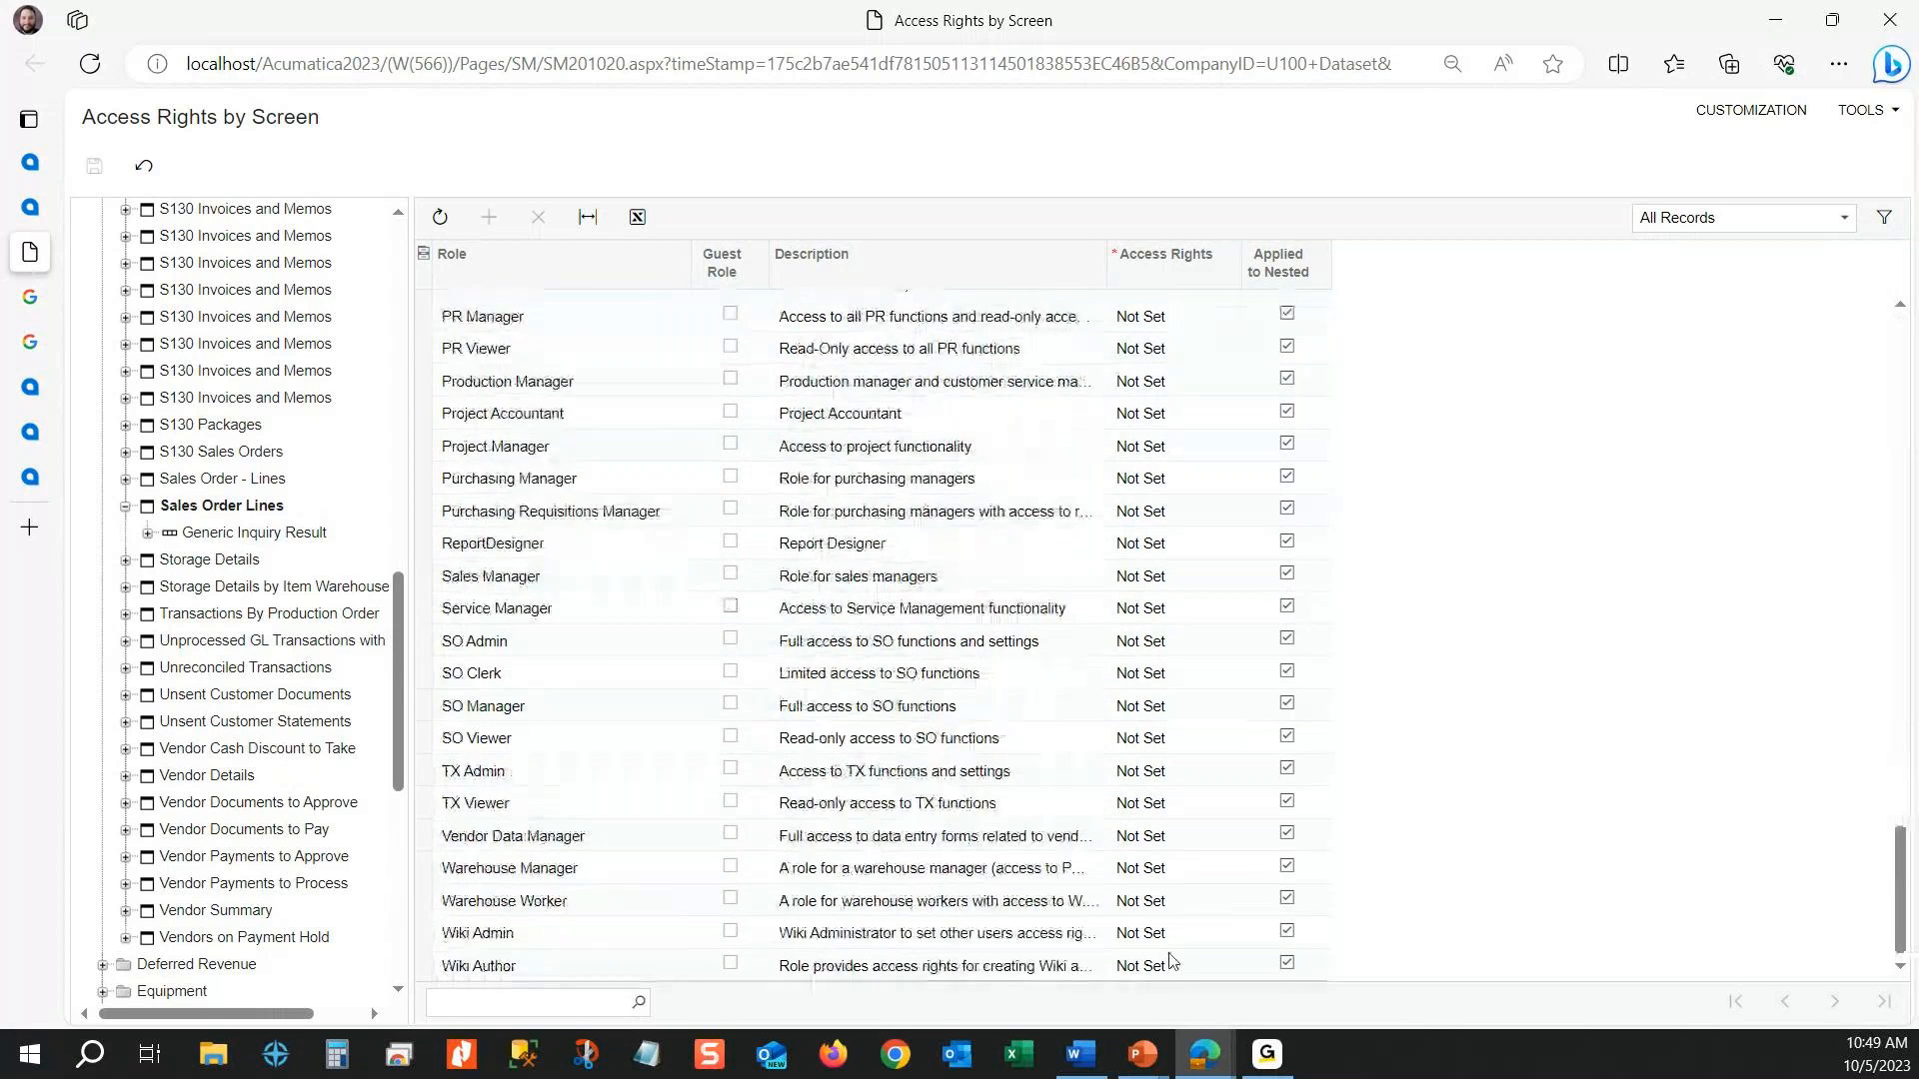
scroll(1165, 840, "up", 20)
scroll(1186, 757, "up", 3)
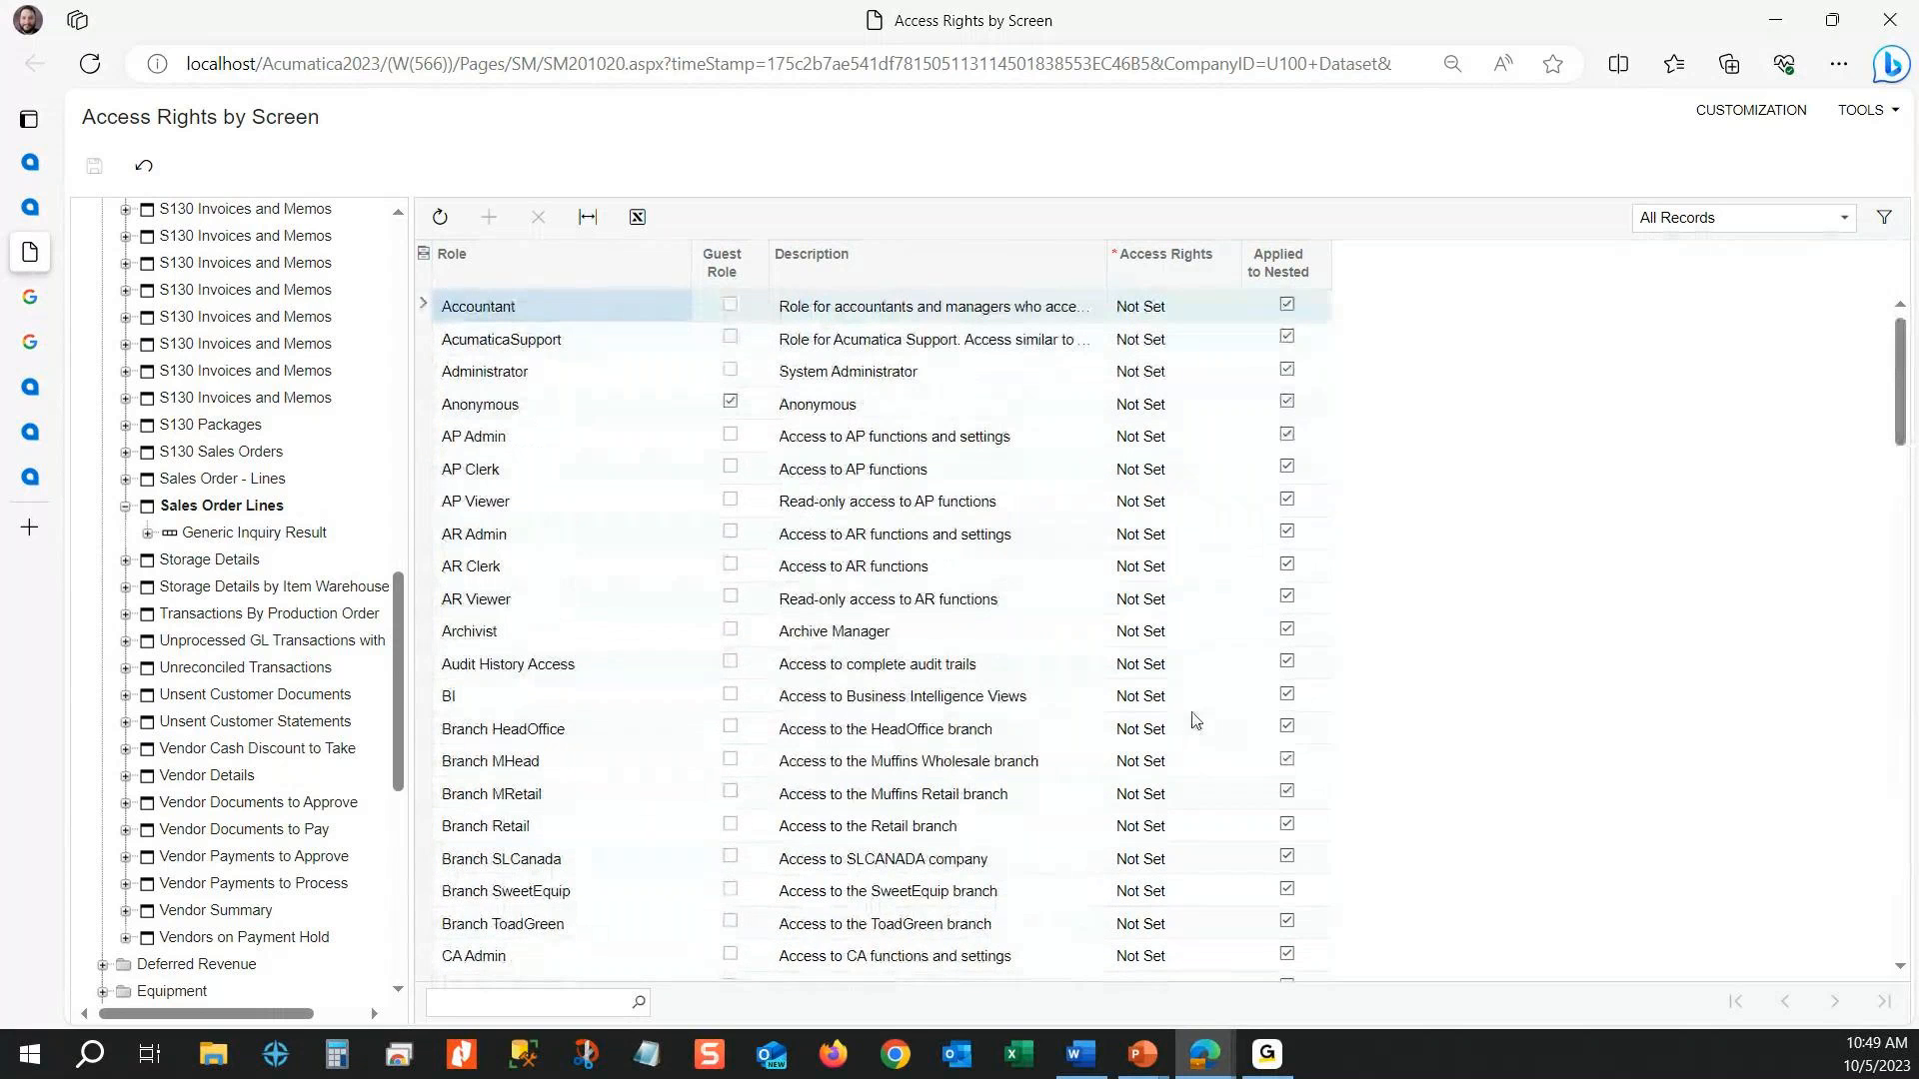
left_click(31, 208)
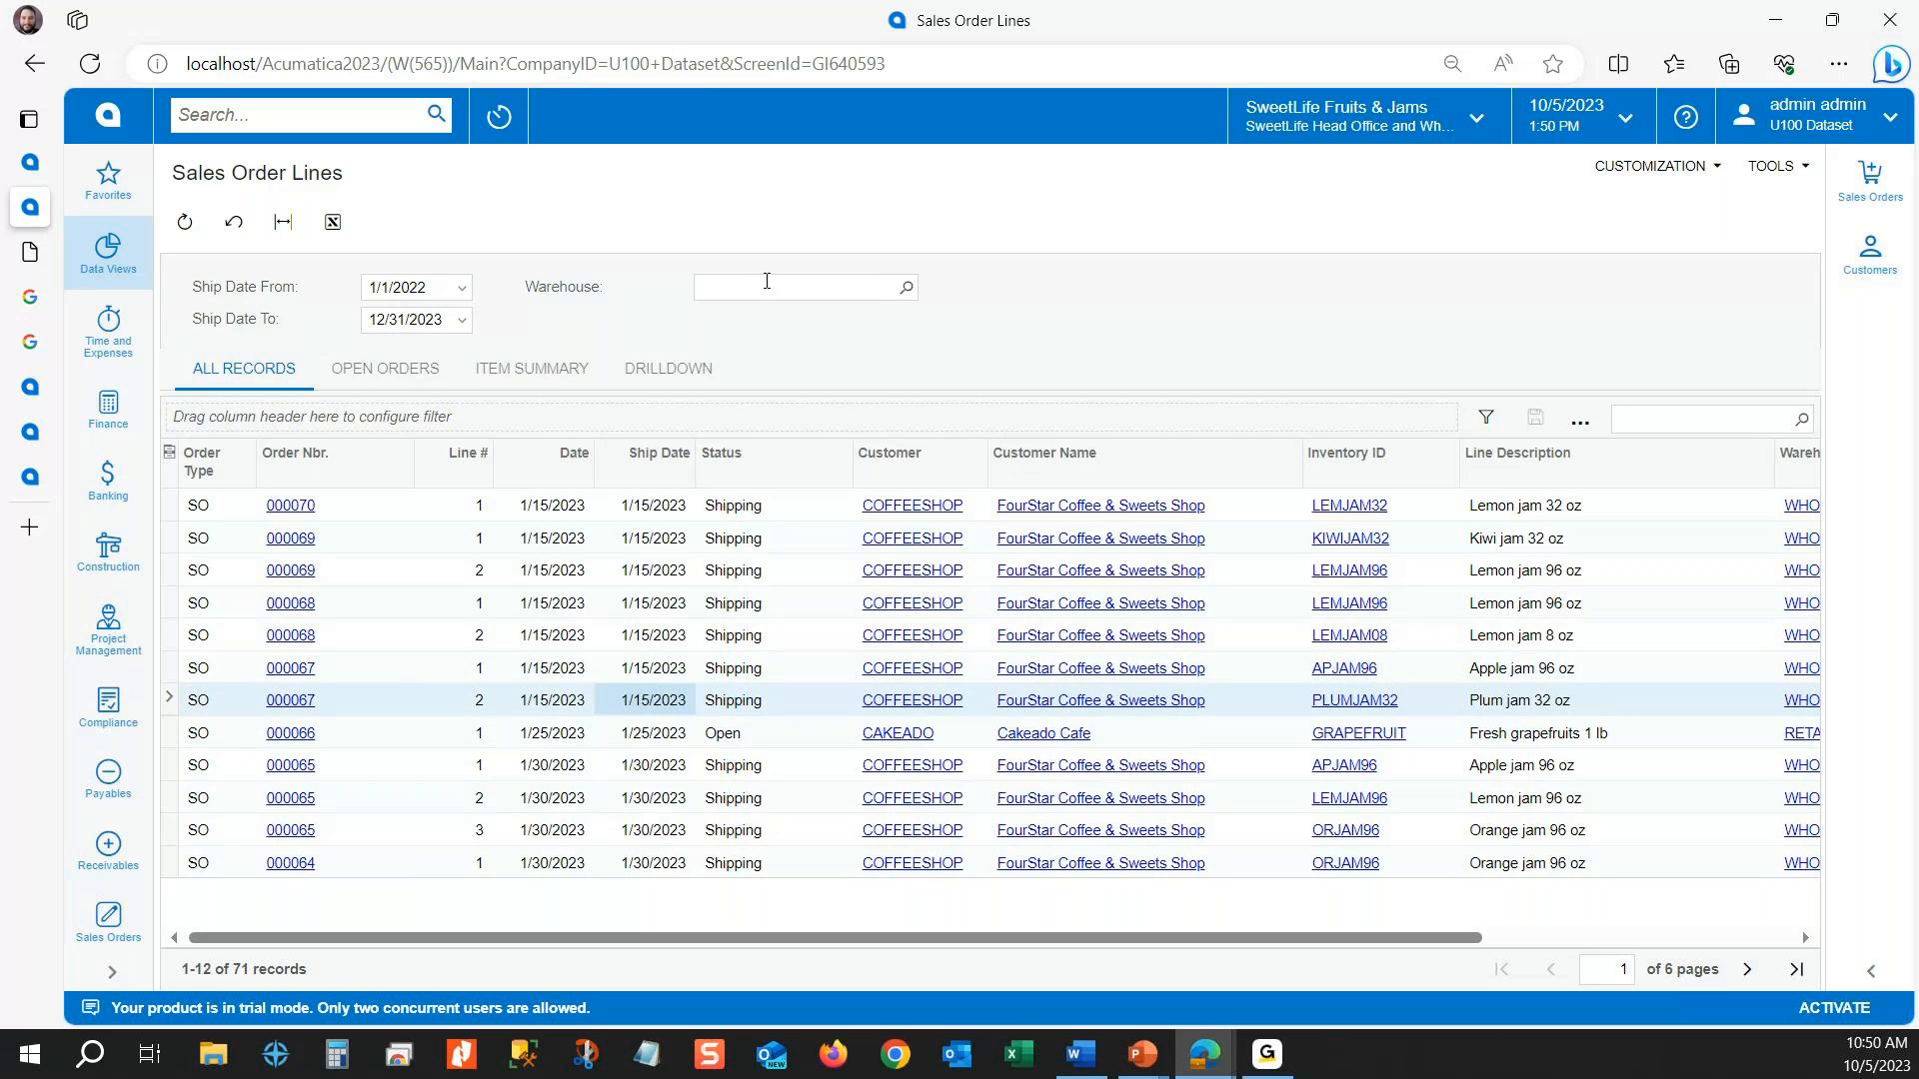
Step: Export the Sales Order Lines results to Excel and filter the inquiry by the RETAIL warehouse
left_click(835, 287)
left_click(991, 281)
left_click(334, 223)
left_click(906, 287)
double_click(794, 511)
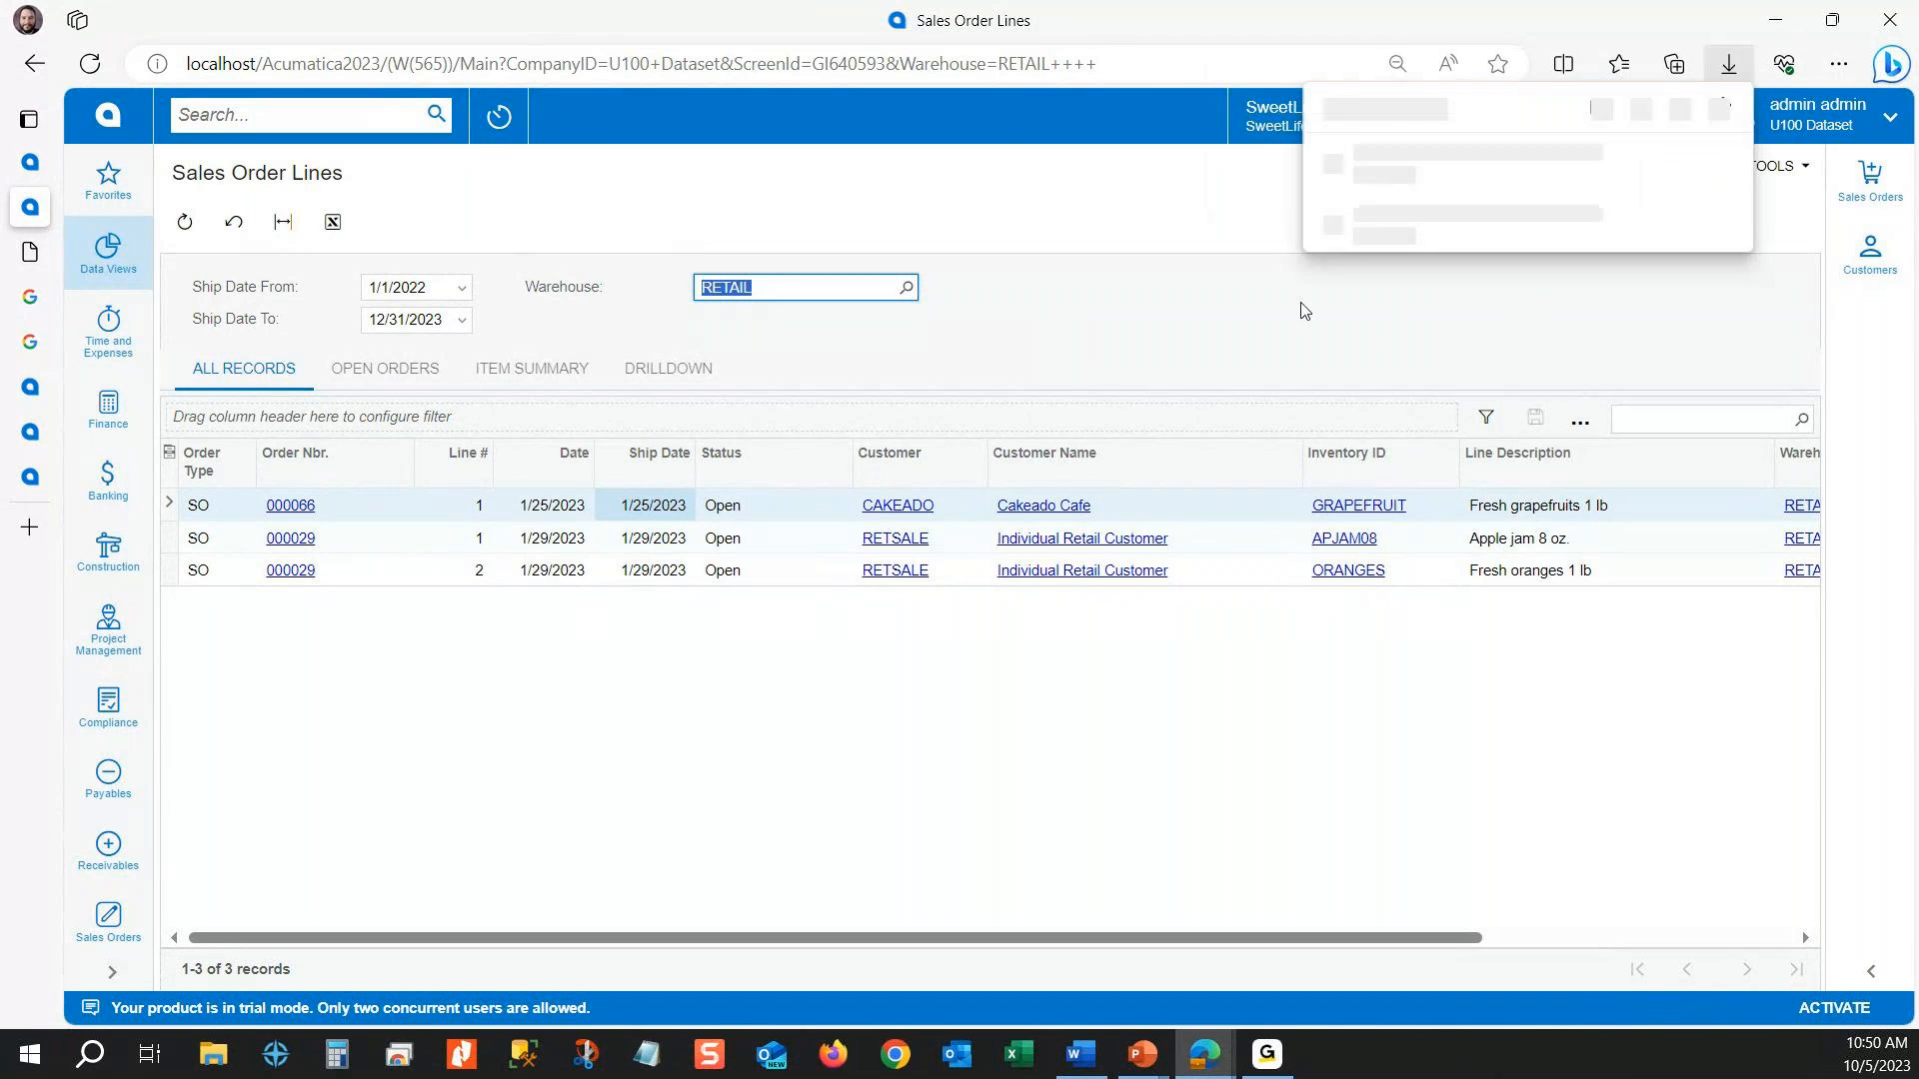
left_click(1359, 336)
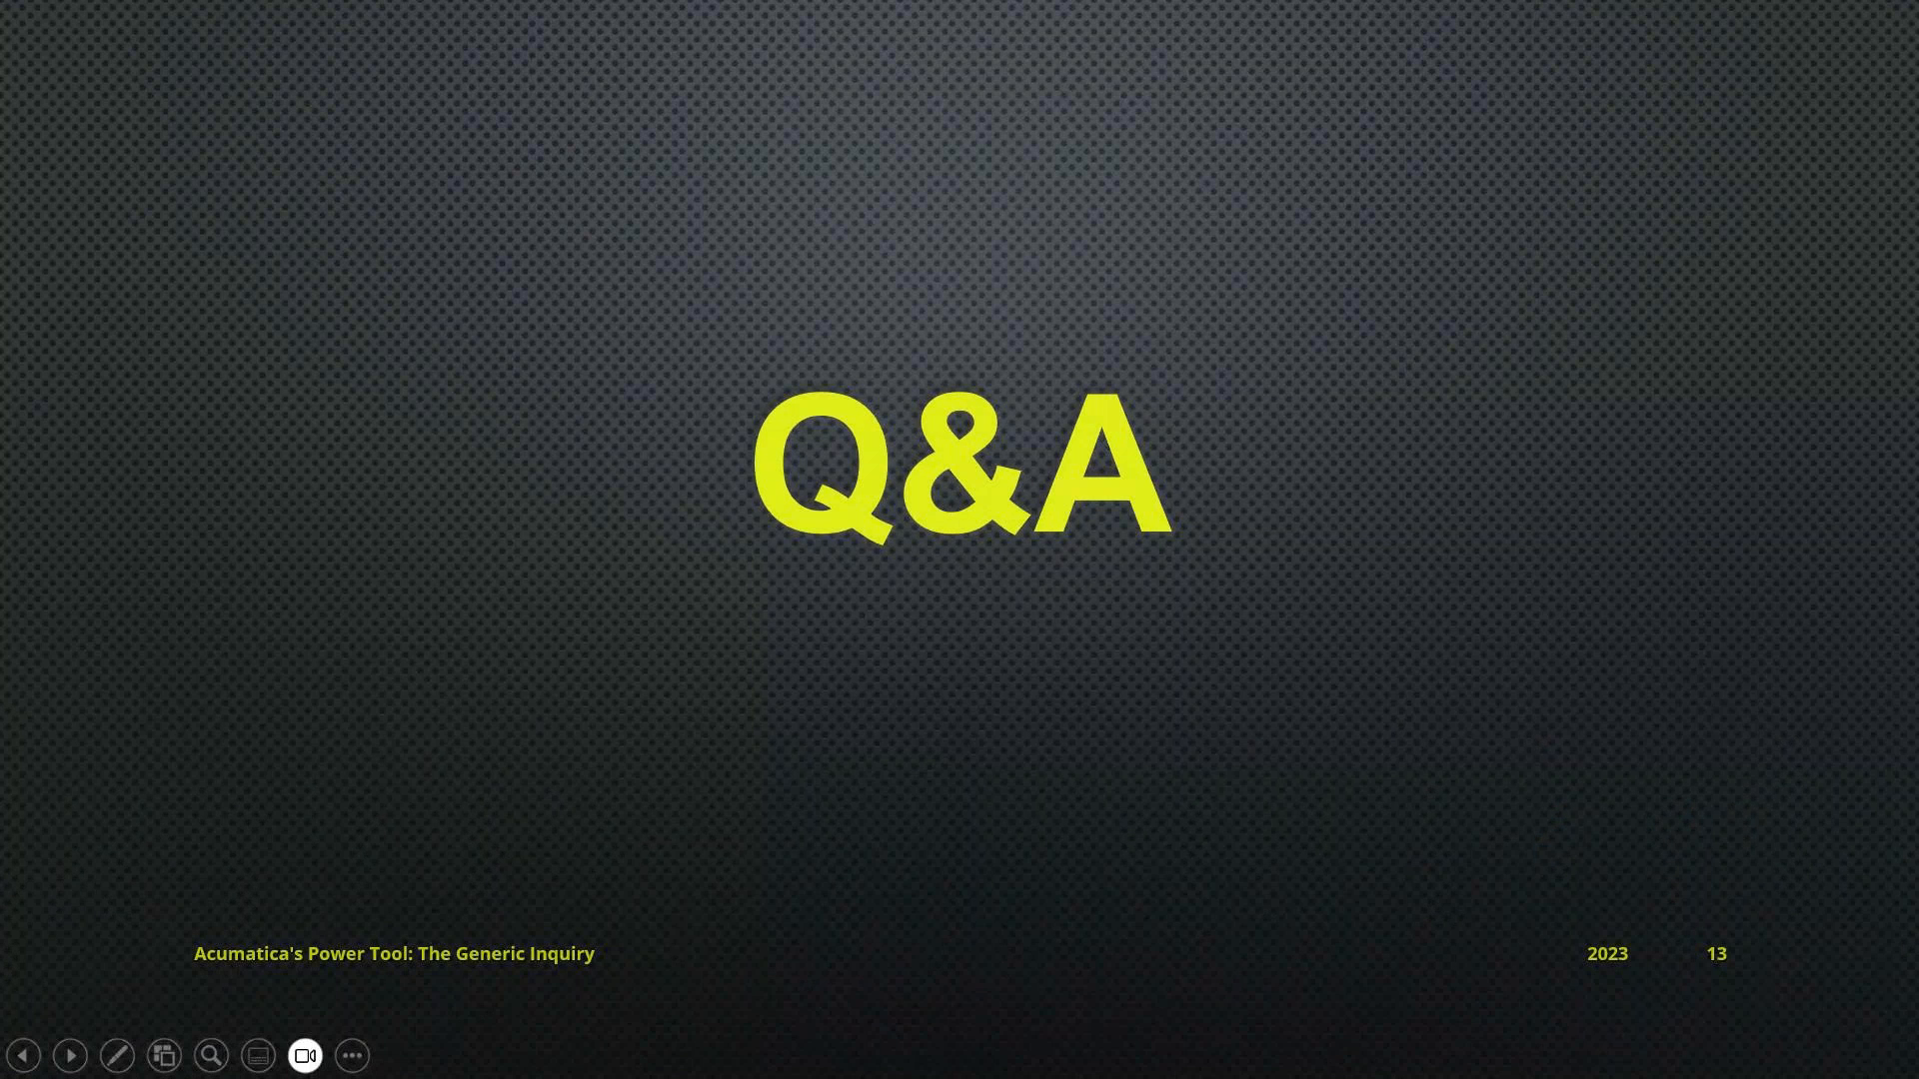
Step: Switch back from the Q&A slide to the Sales Order Lines results and compare the two lines of the Individual Retail Customer's order
key("alt+Tab")
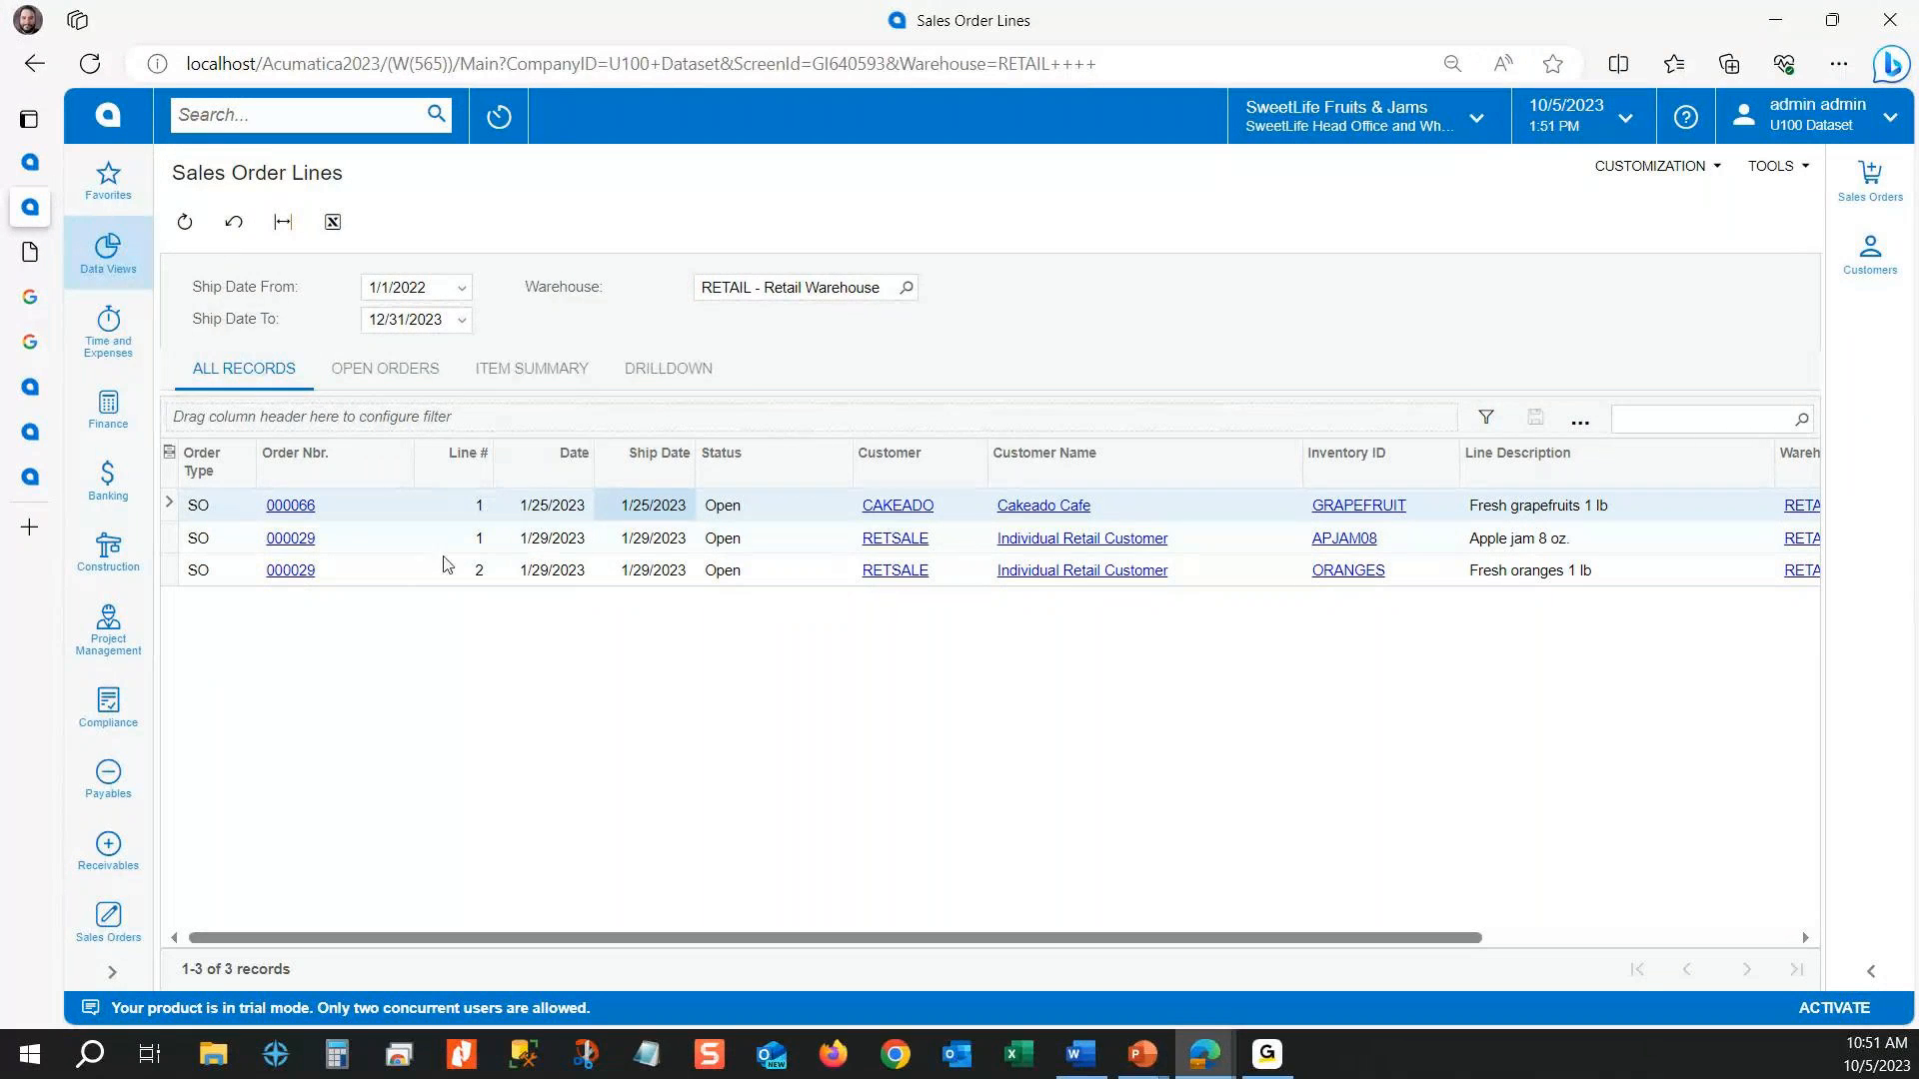
left_click(474, 543)
left_click(474, 575)
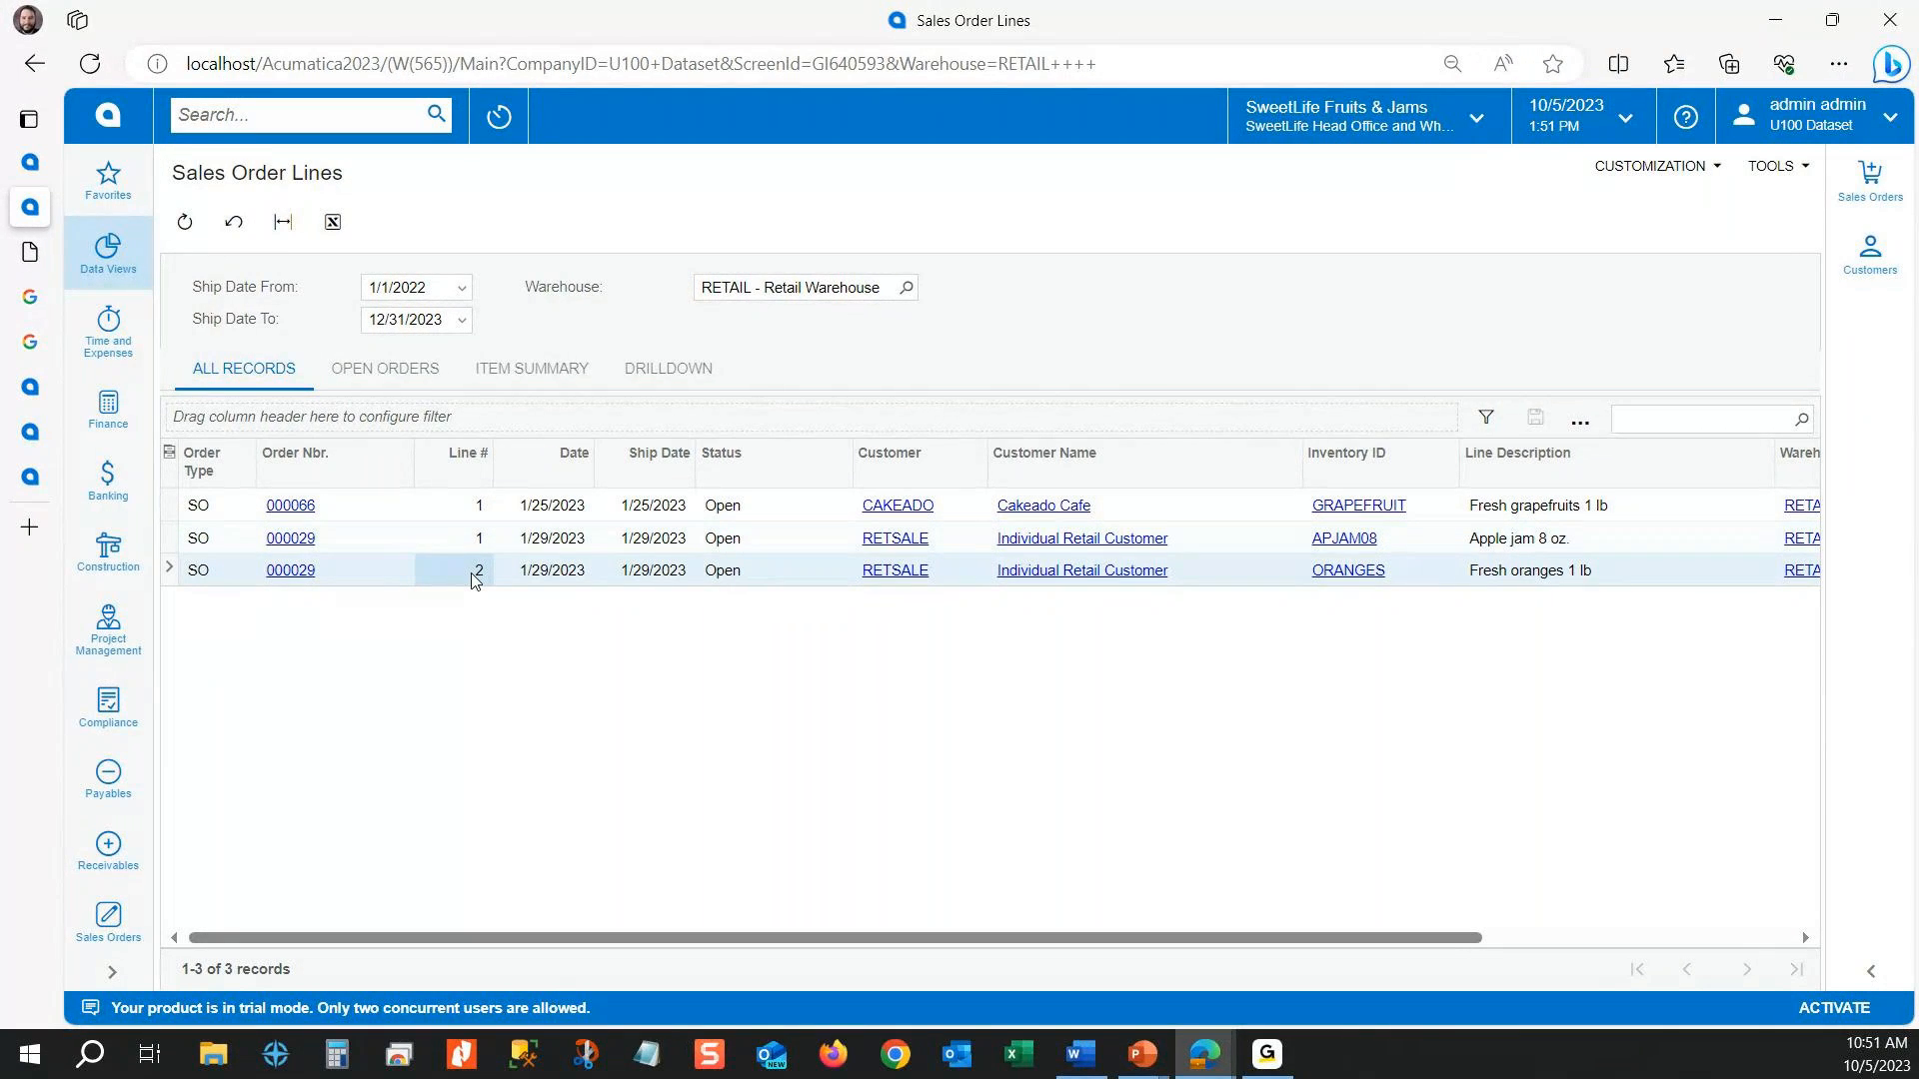
left_click(475, 542)
left_click(471, 575)
left_click(476, 542)
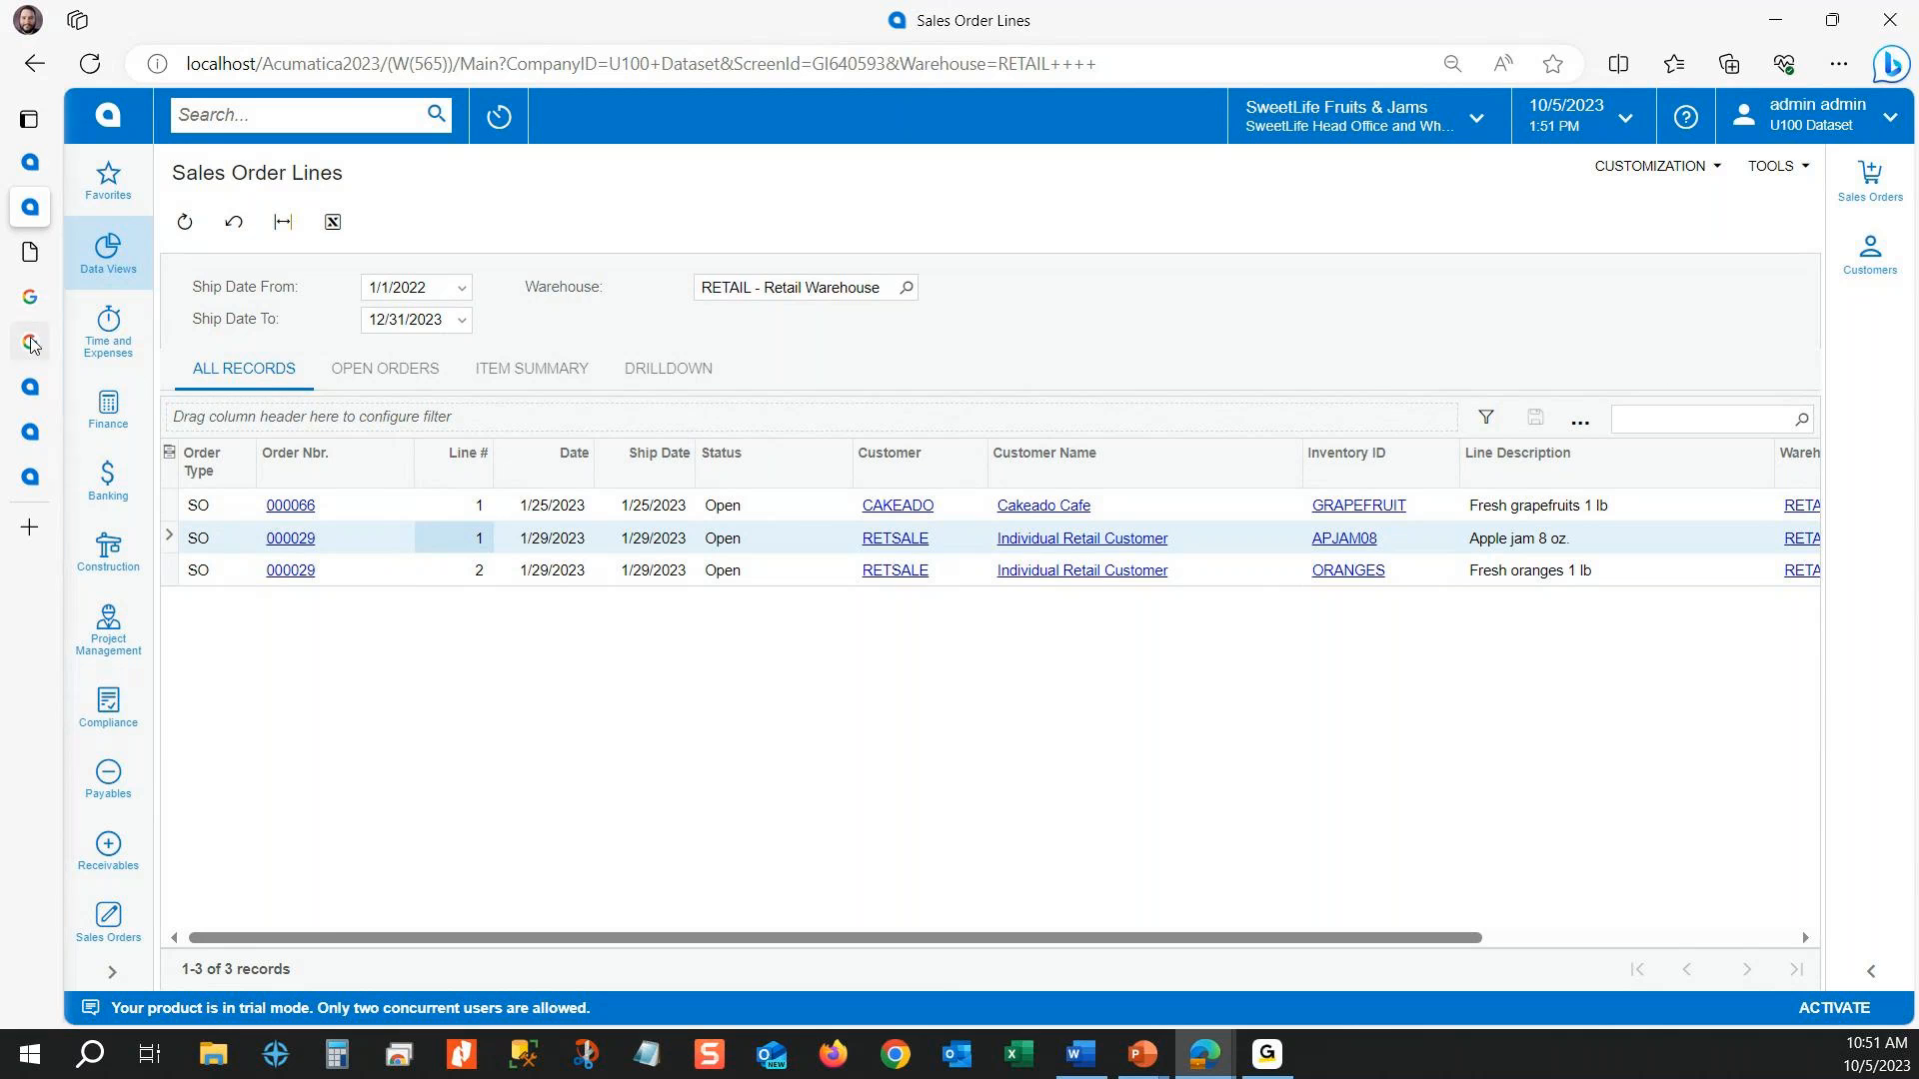
Step: Add a navigation target row to the Sales Order Lines Copy generic inquiry and open the screen lookup for its link
left_click(30, 163)
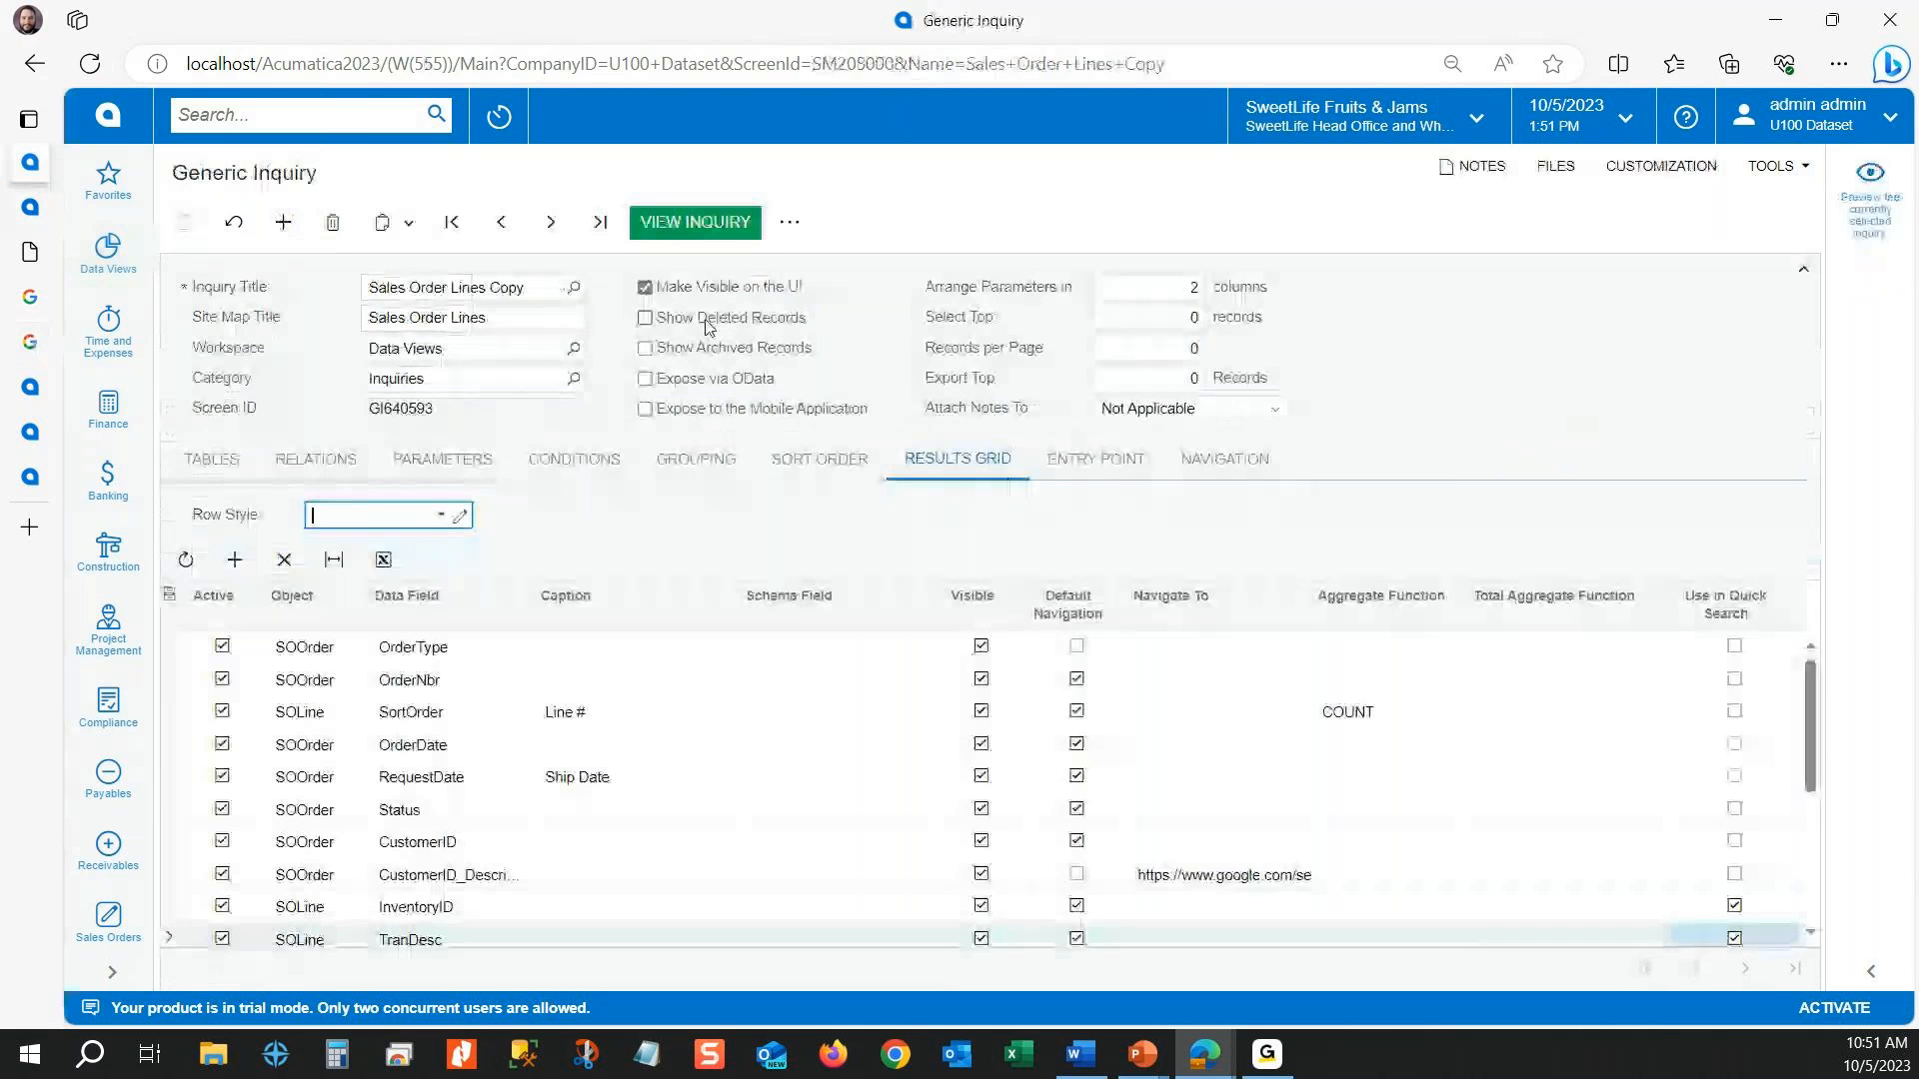
left_click(1225, 458)
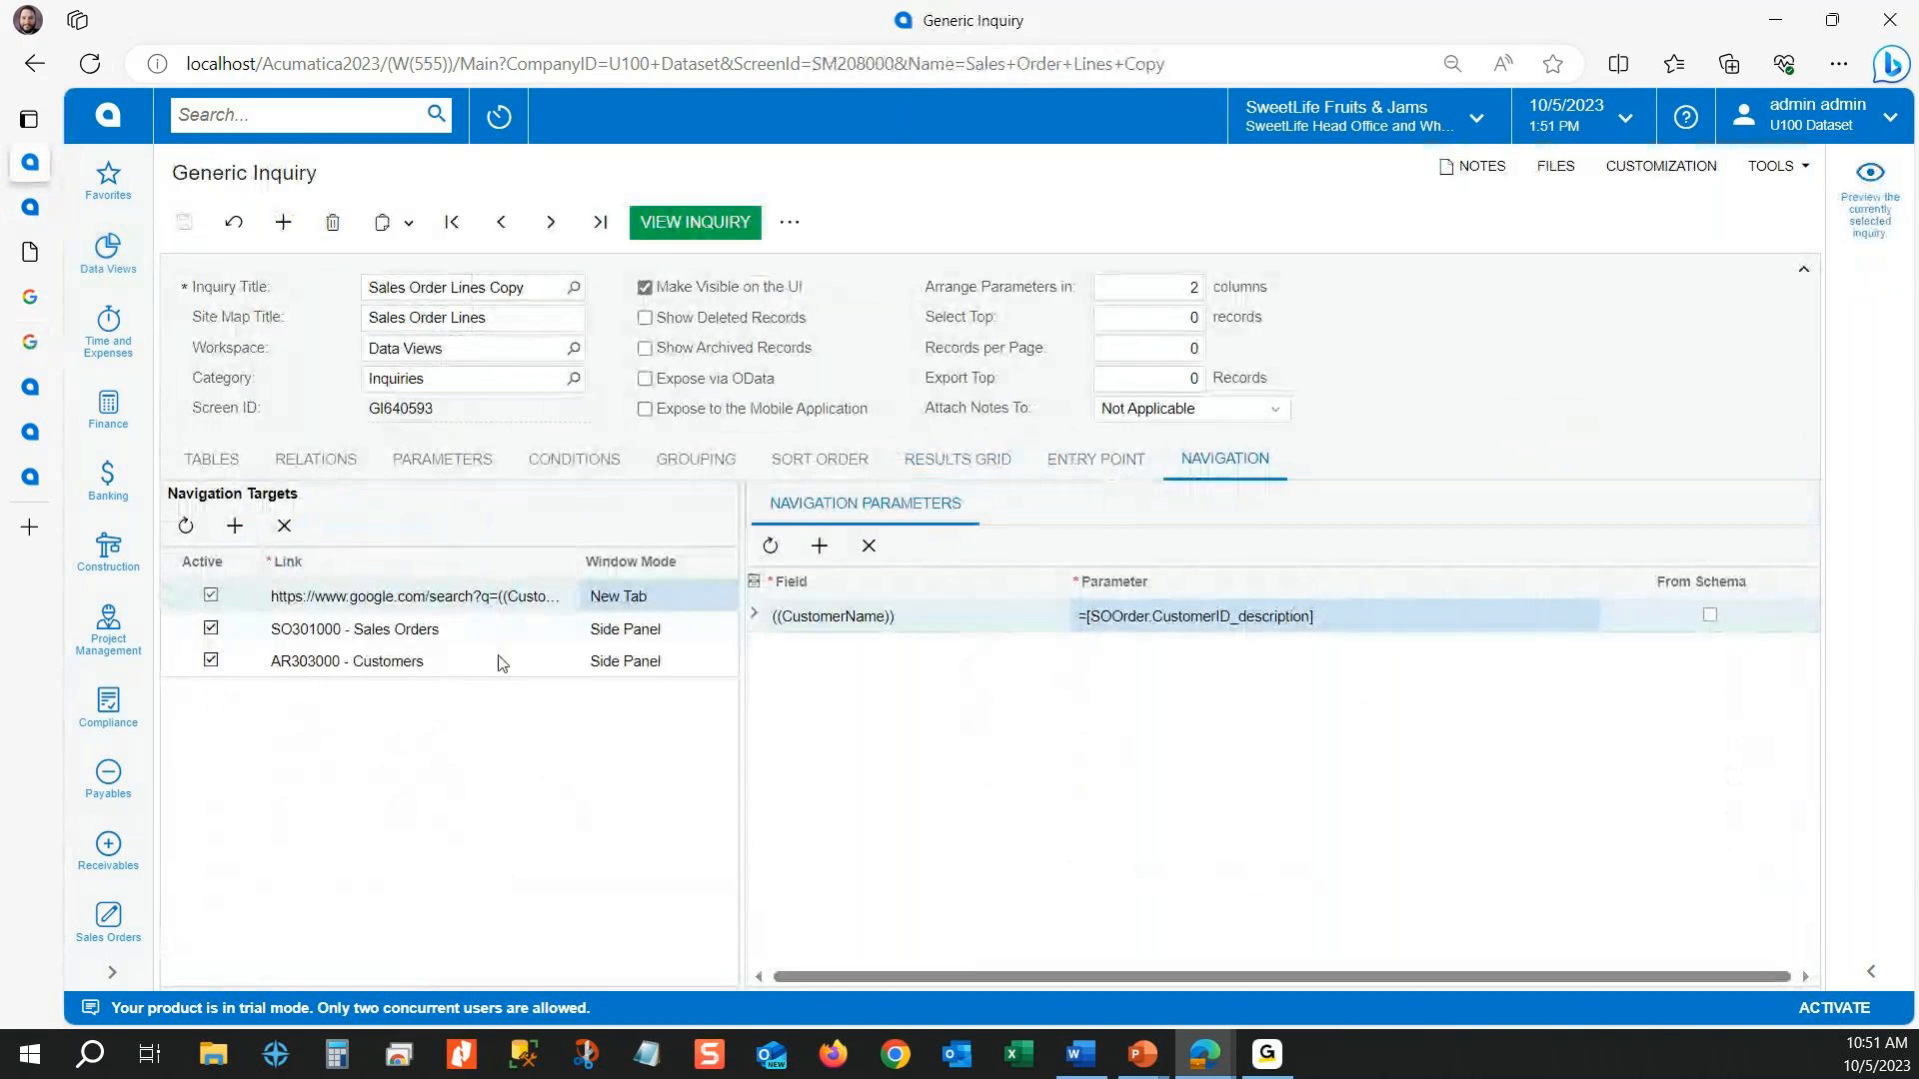
left_click(612, 633)
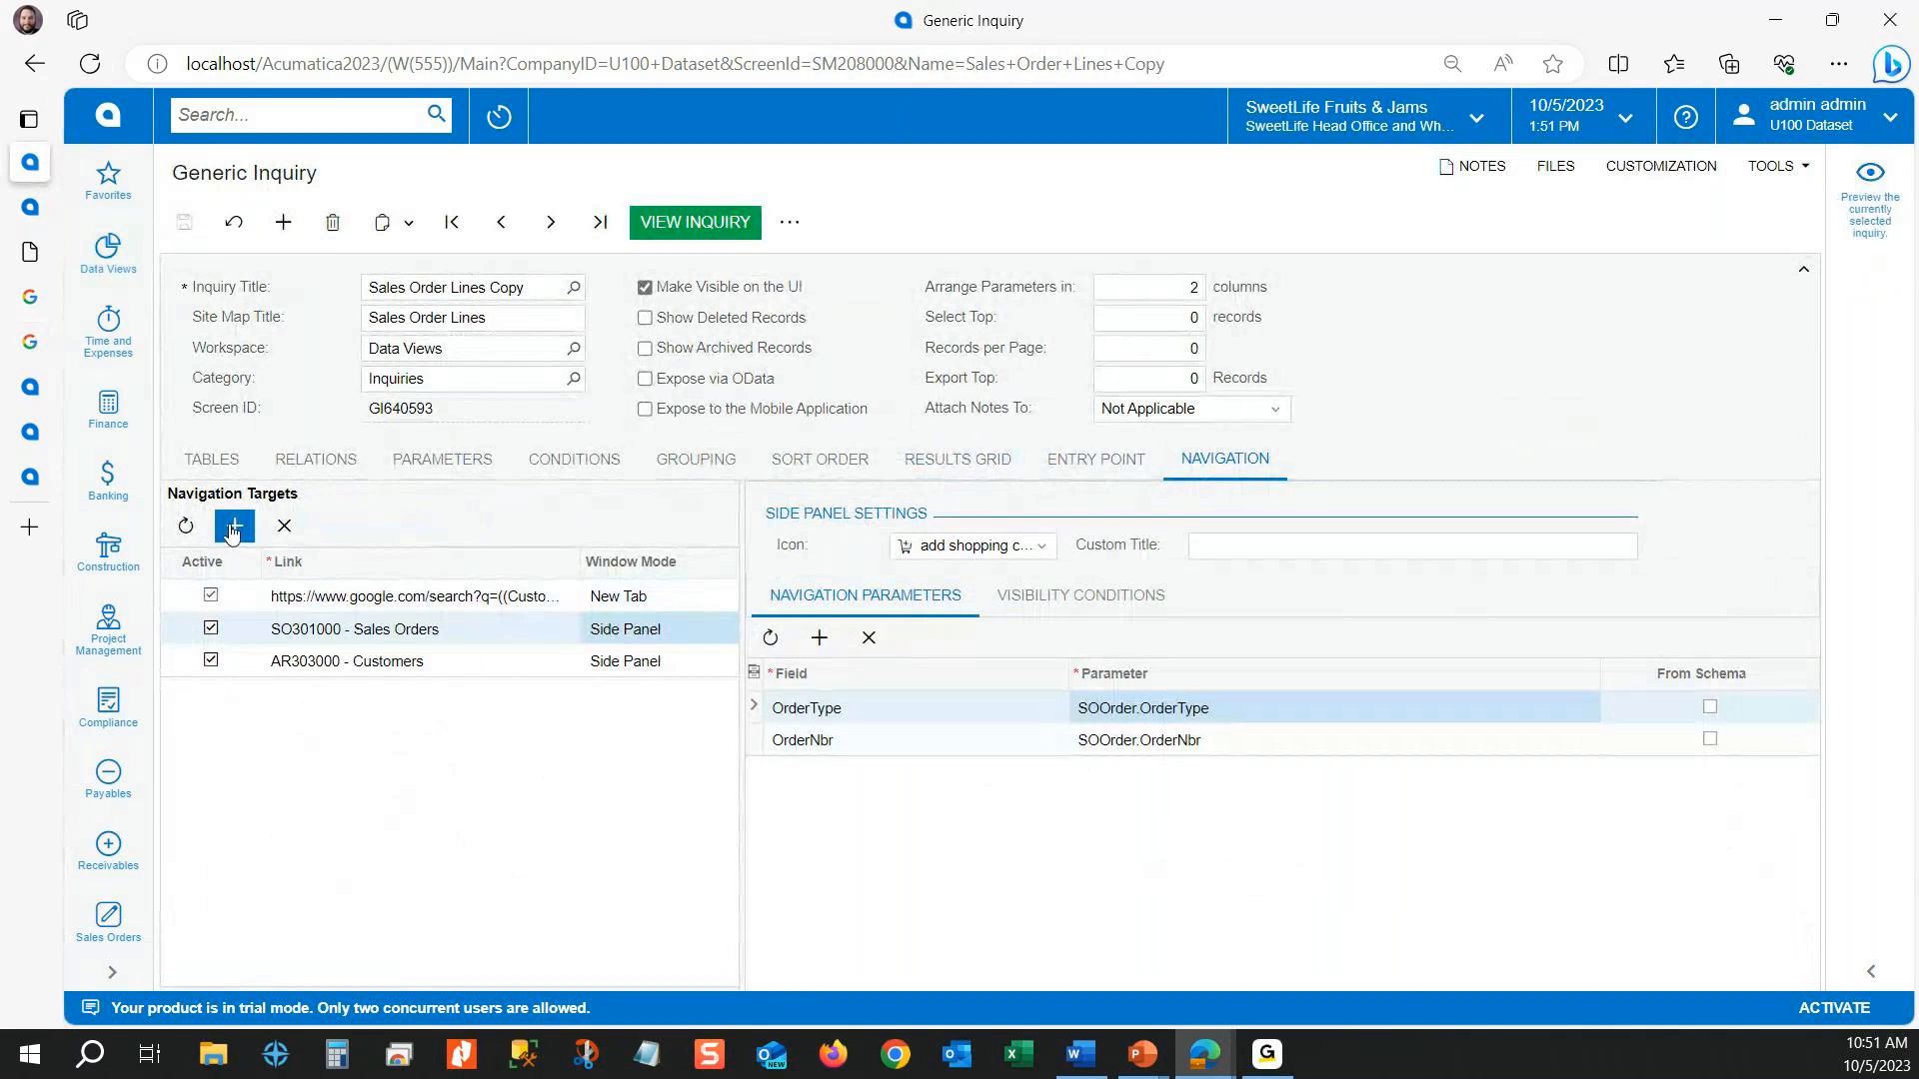
left_click(235, 526)
left_click(358, 697)
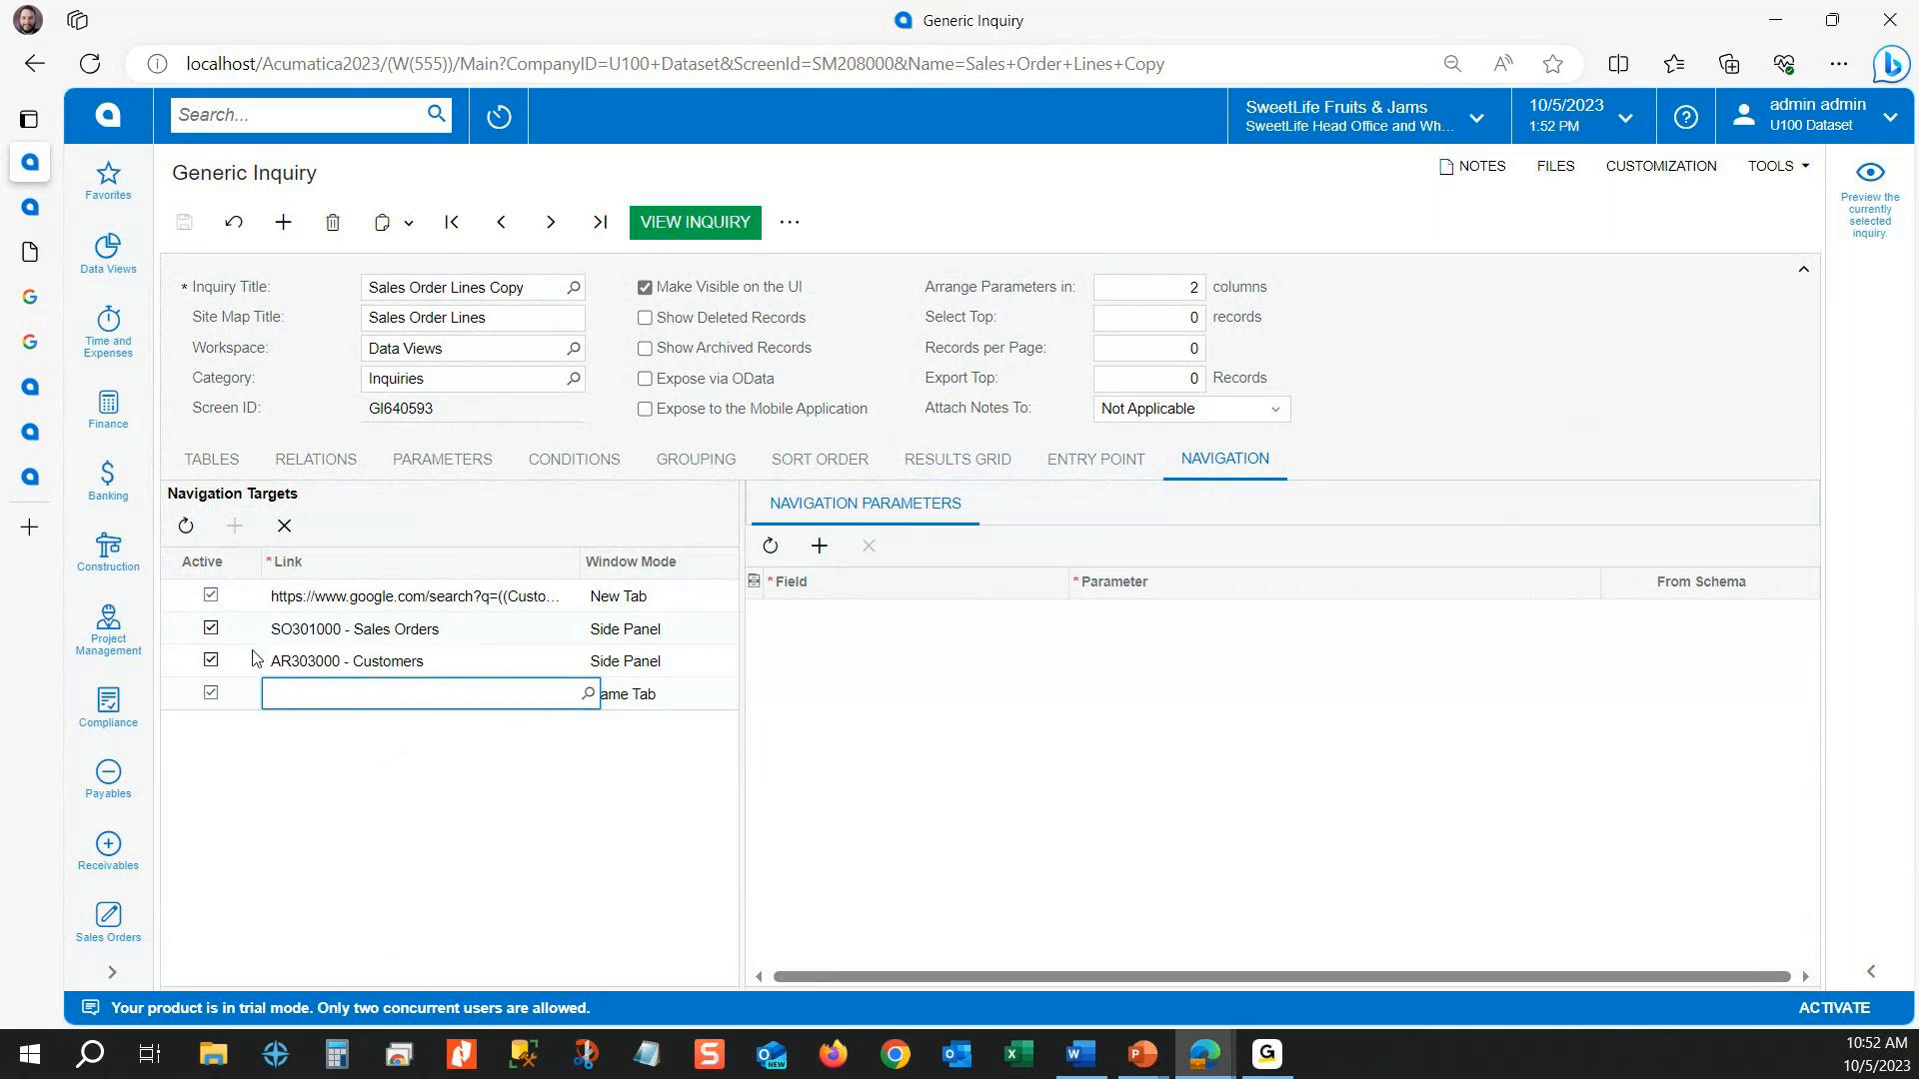
left_click(589, 695)
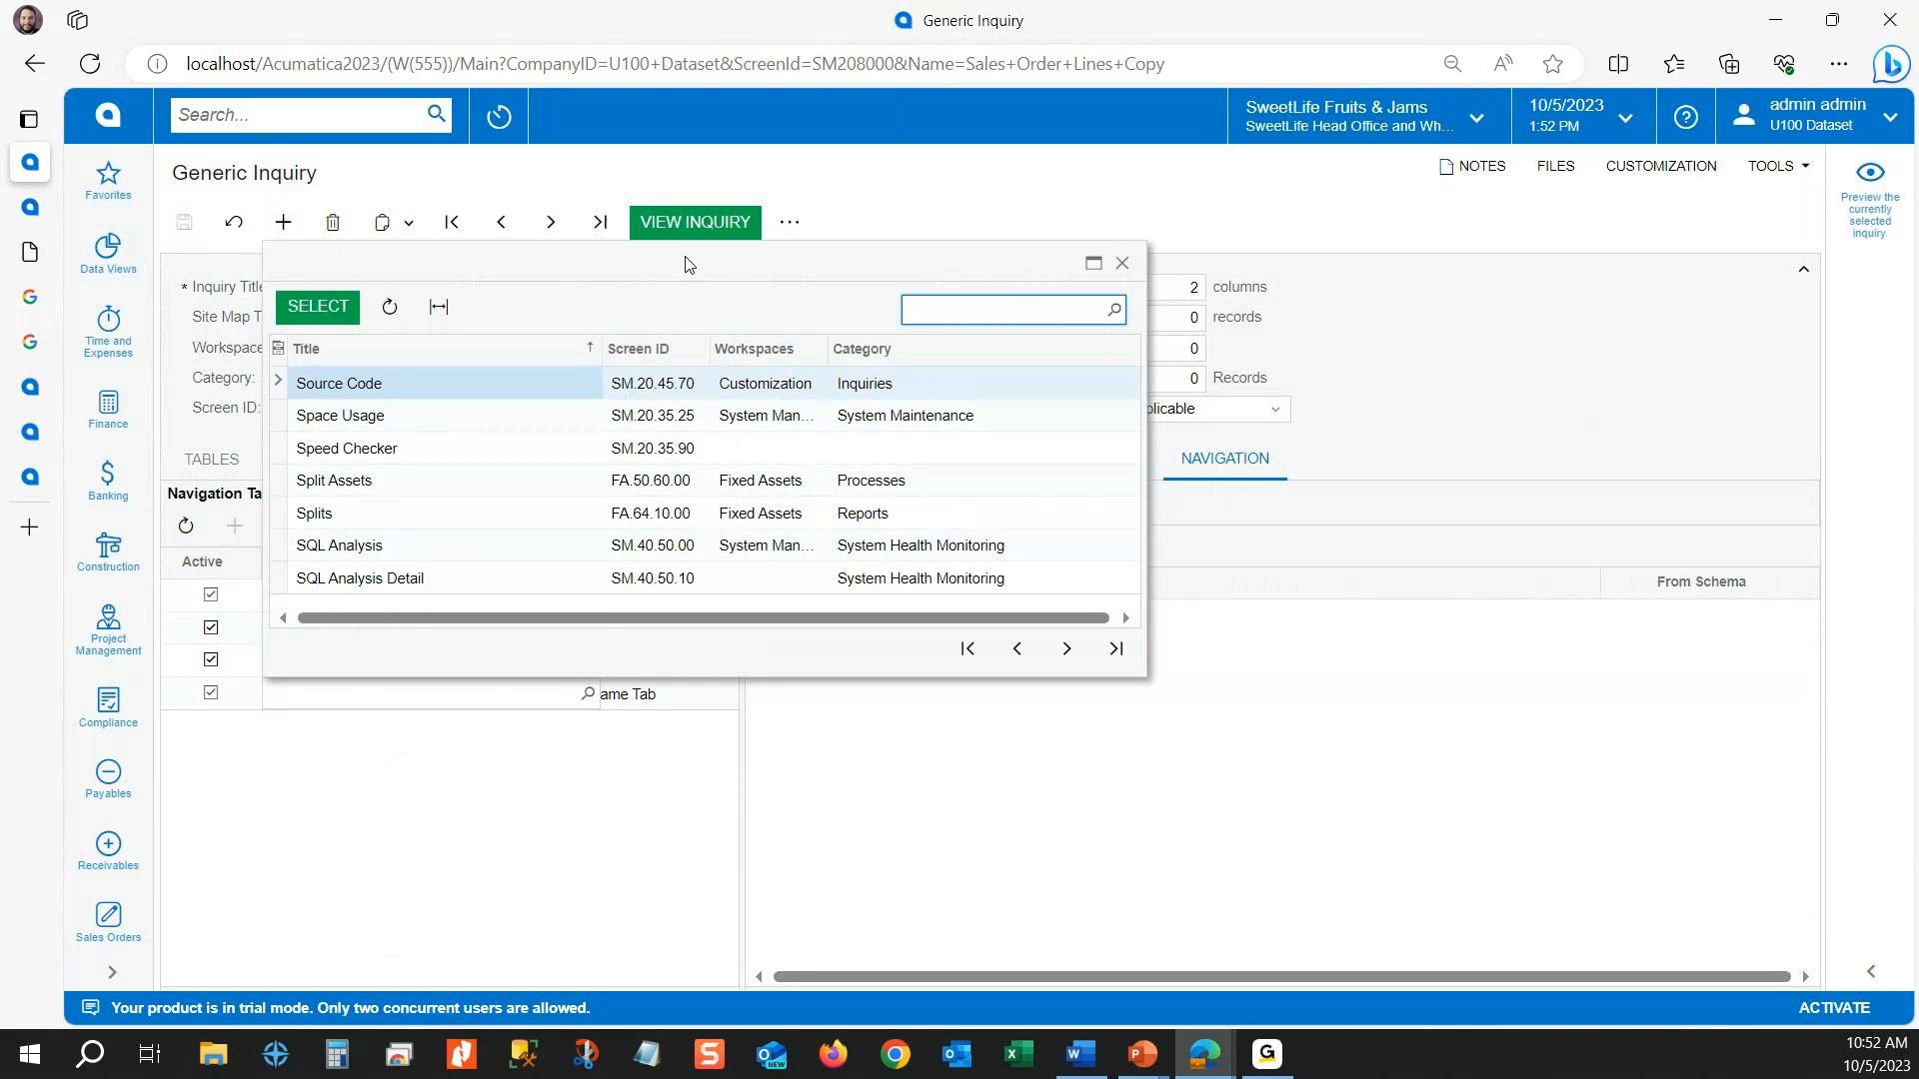
Step: Search the screen lookup for customer, filter Category by containing "profile", and select Customers (AR.30.30.00) as the new target's link
mouse_move(687, 263)
left_mouse_down()
mouse_move(1059, 269)
mouse_move(716, 237)
left_mouse_up()
type("customer")
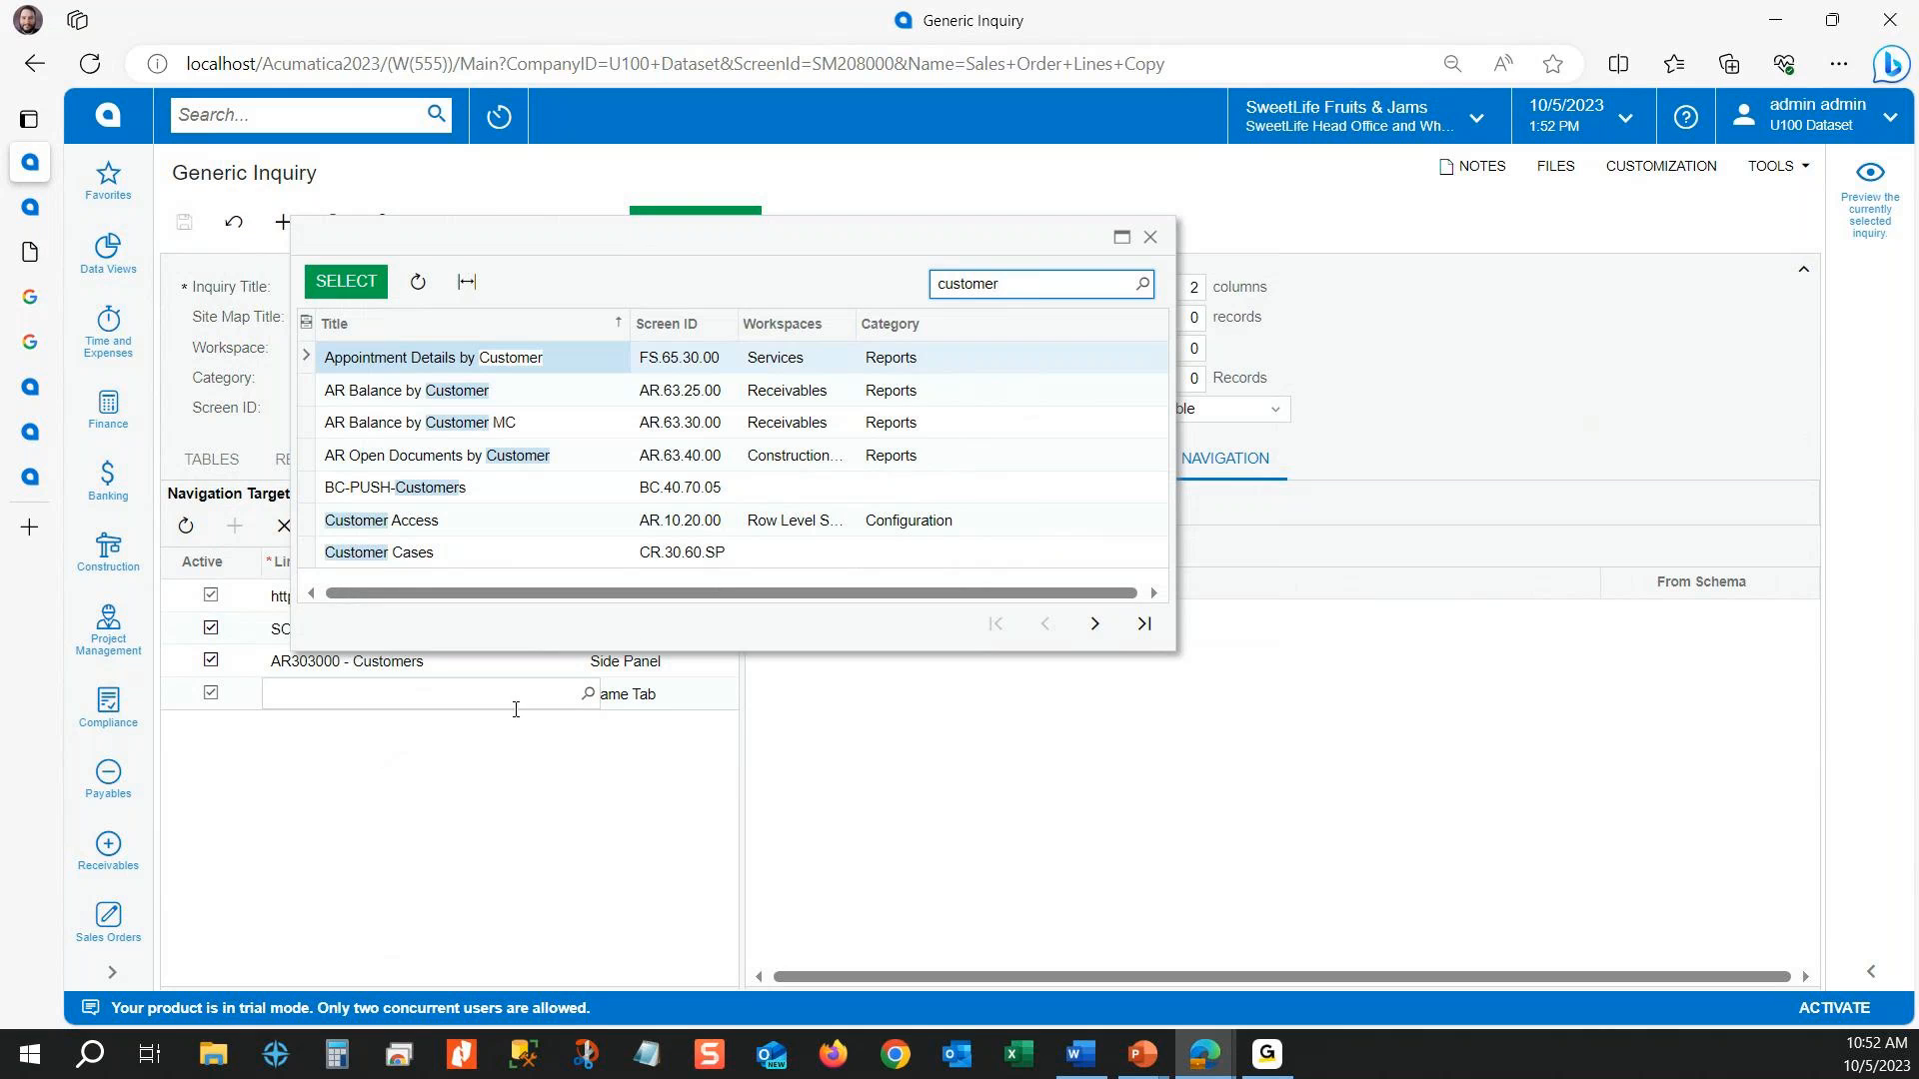
left_click(960, 325)
type("profile")
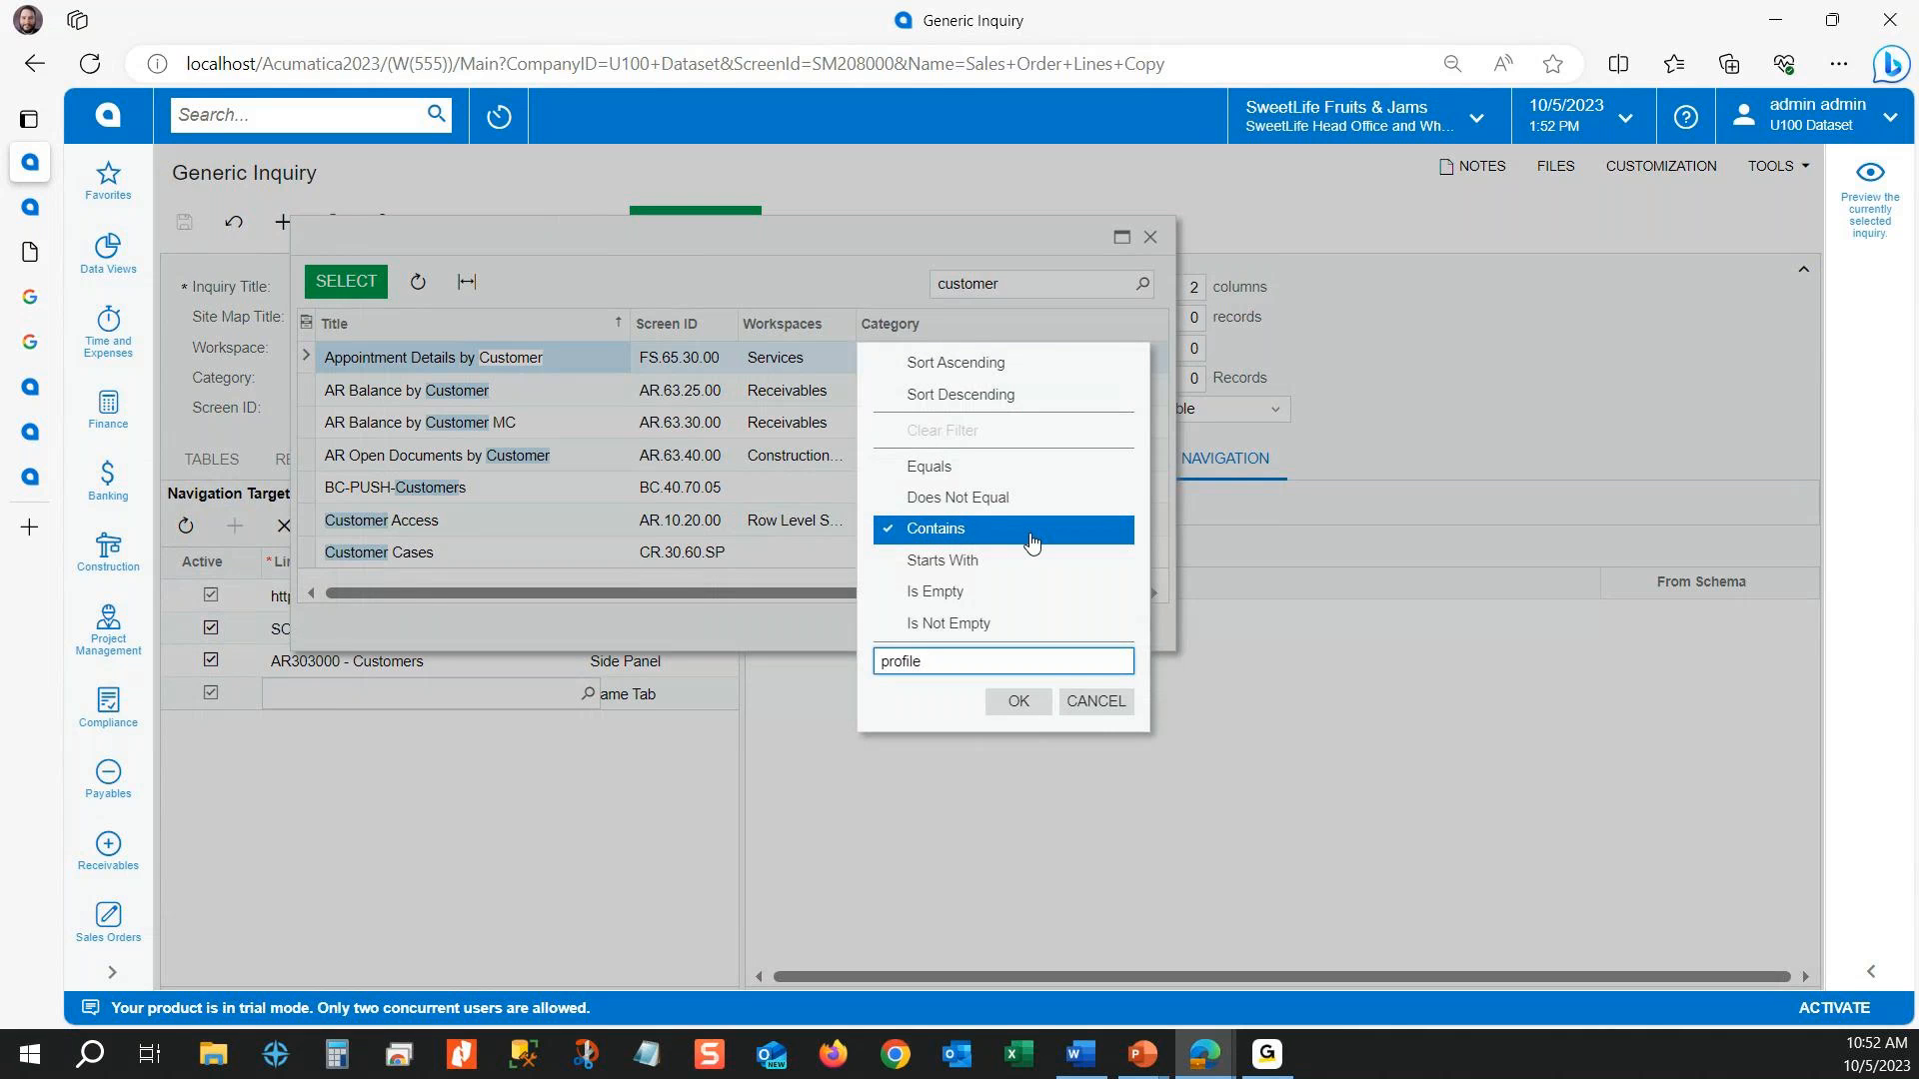
left_click(1018, 700)
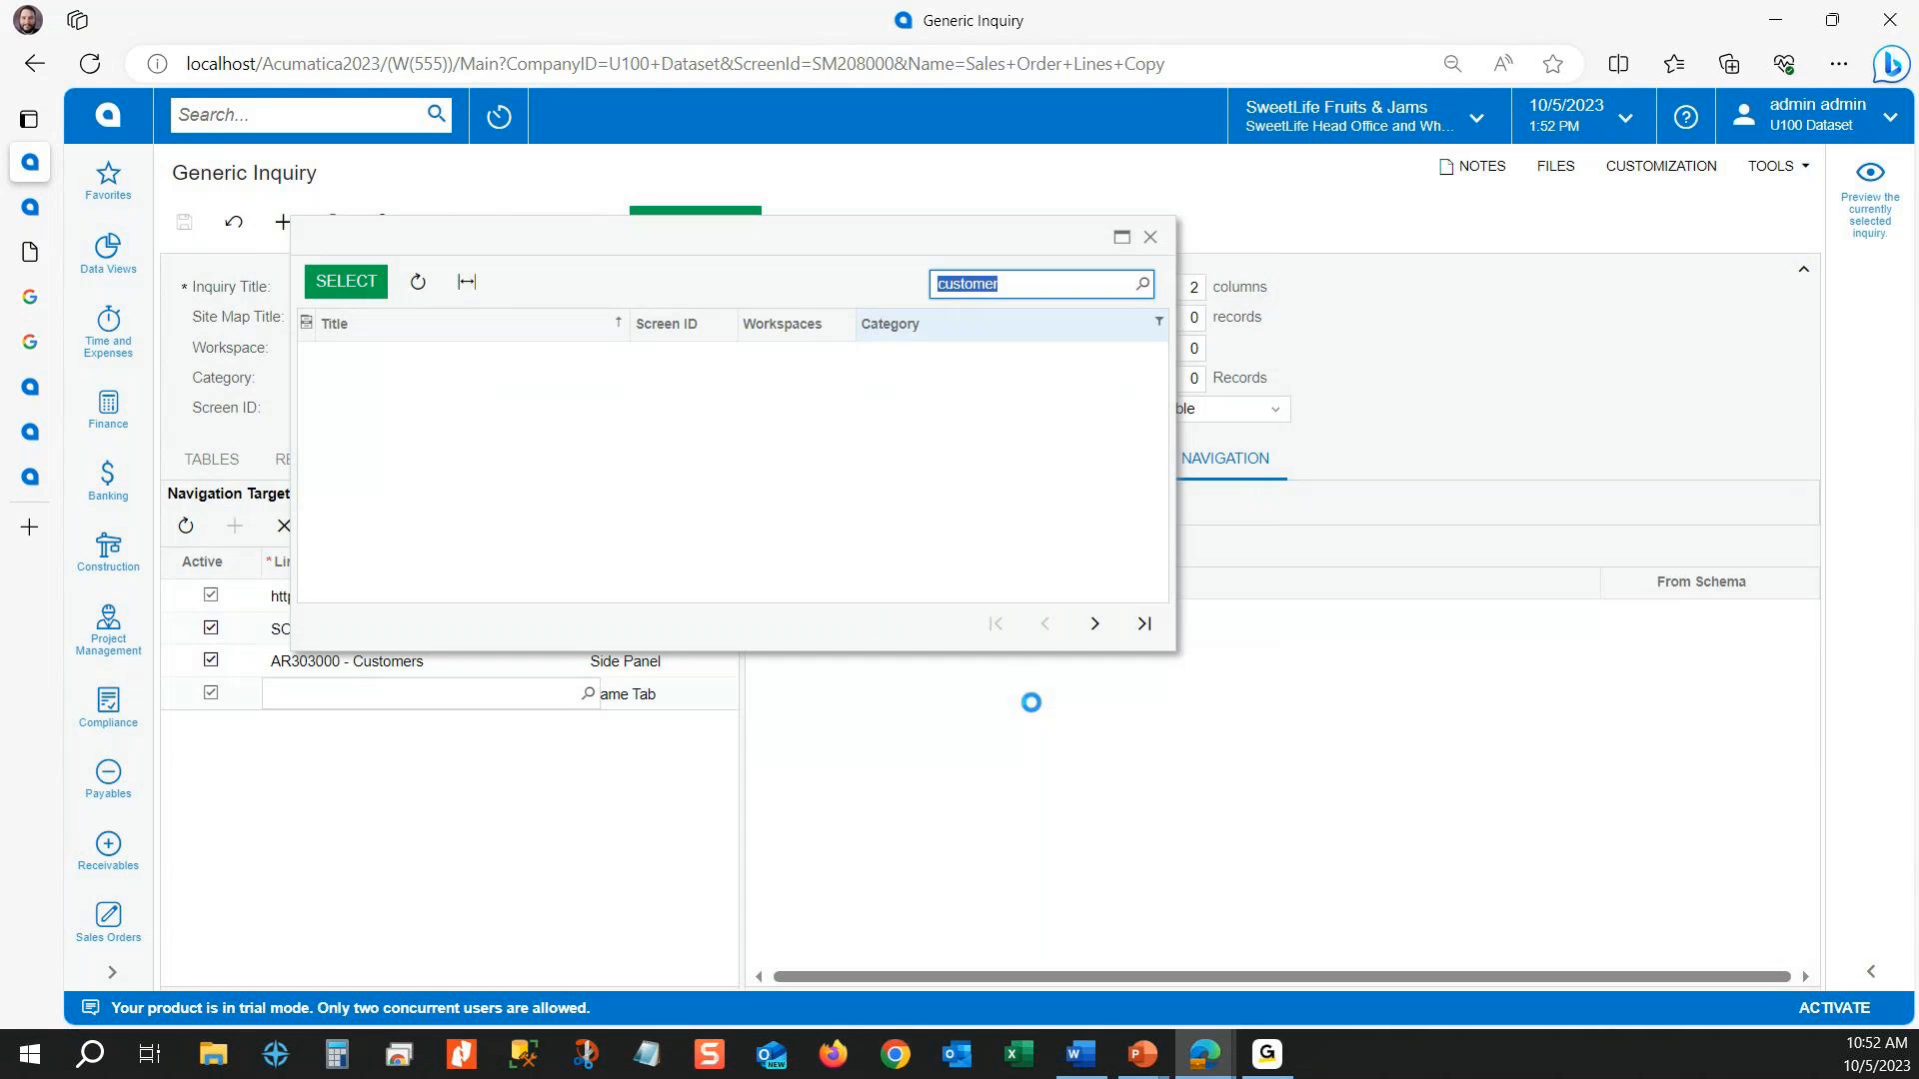
left_click(419, 498)
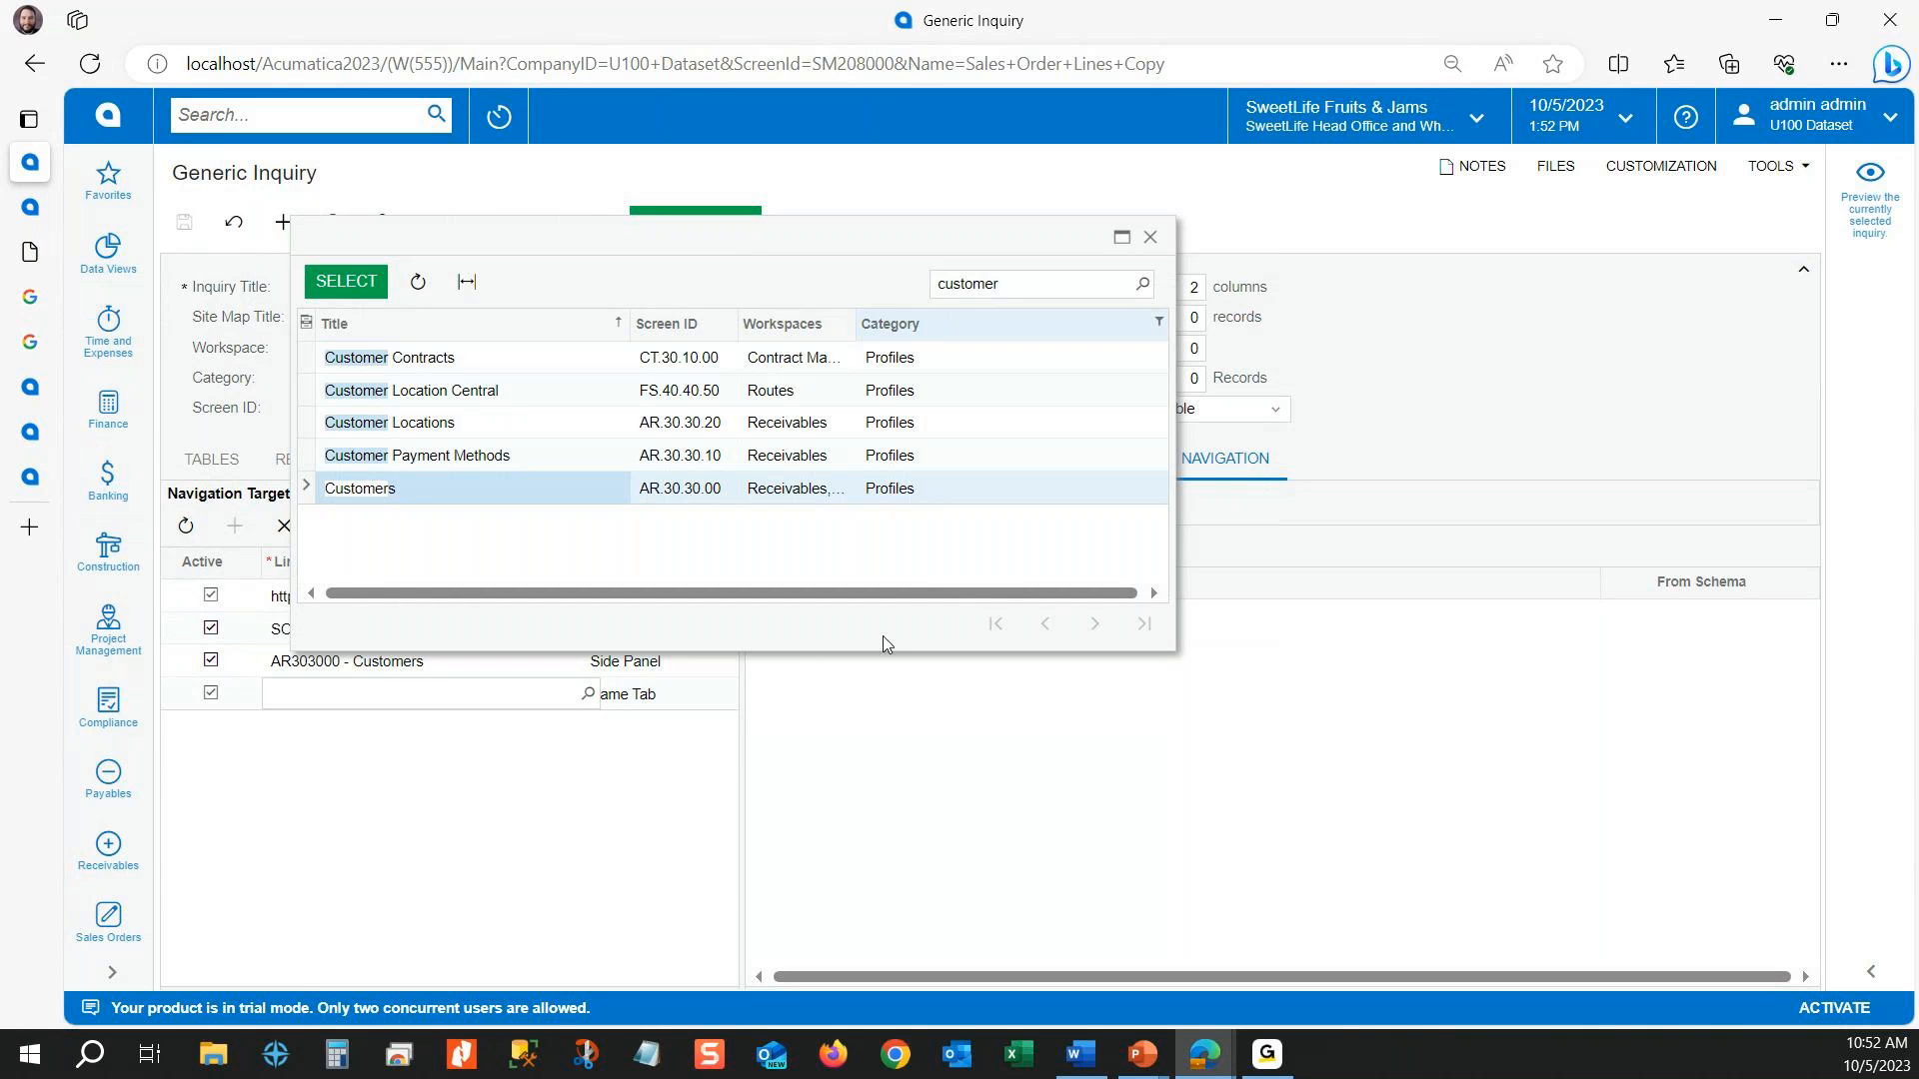
double_click(707, 497)
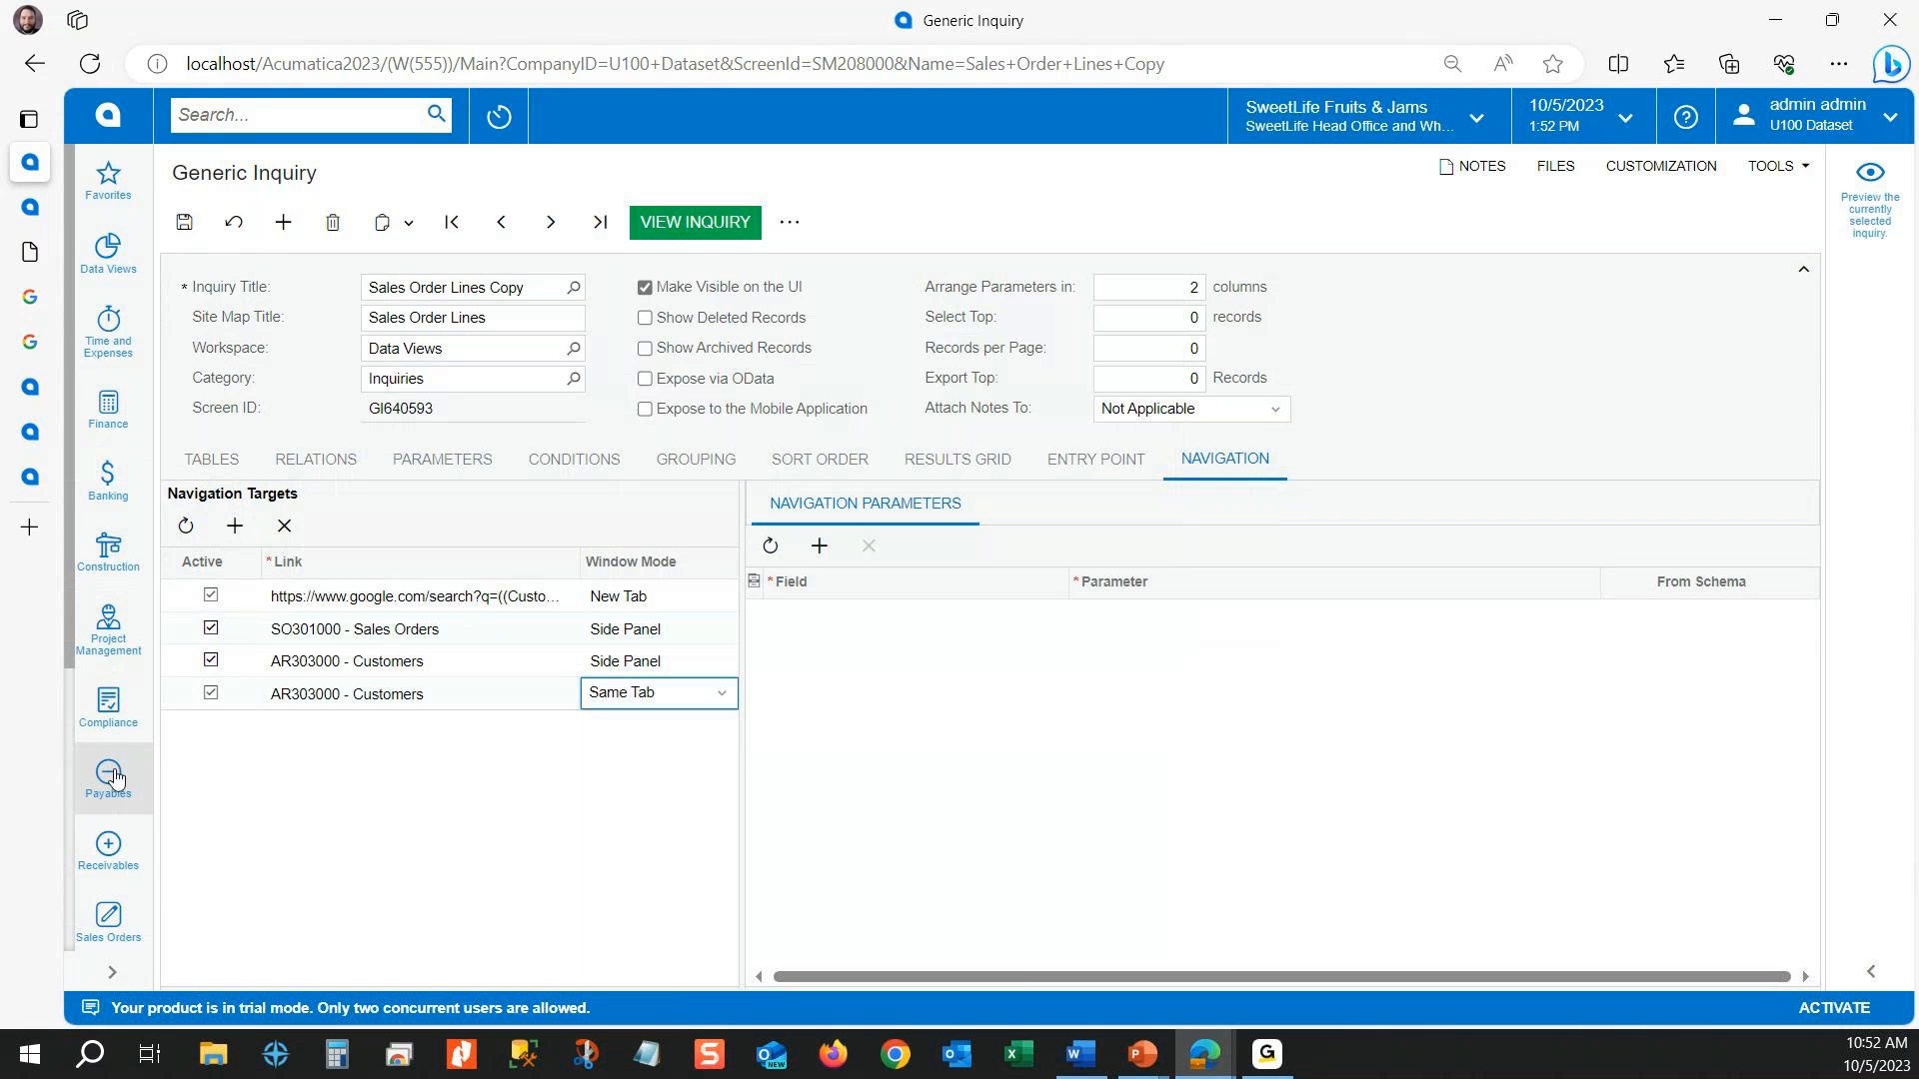
Step: Open the Receivables Customers list in a new tab, examine the first customer's record, and return to the Generic Inquiry
scroll(110, 774, "down", 1)
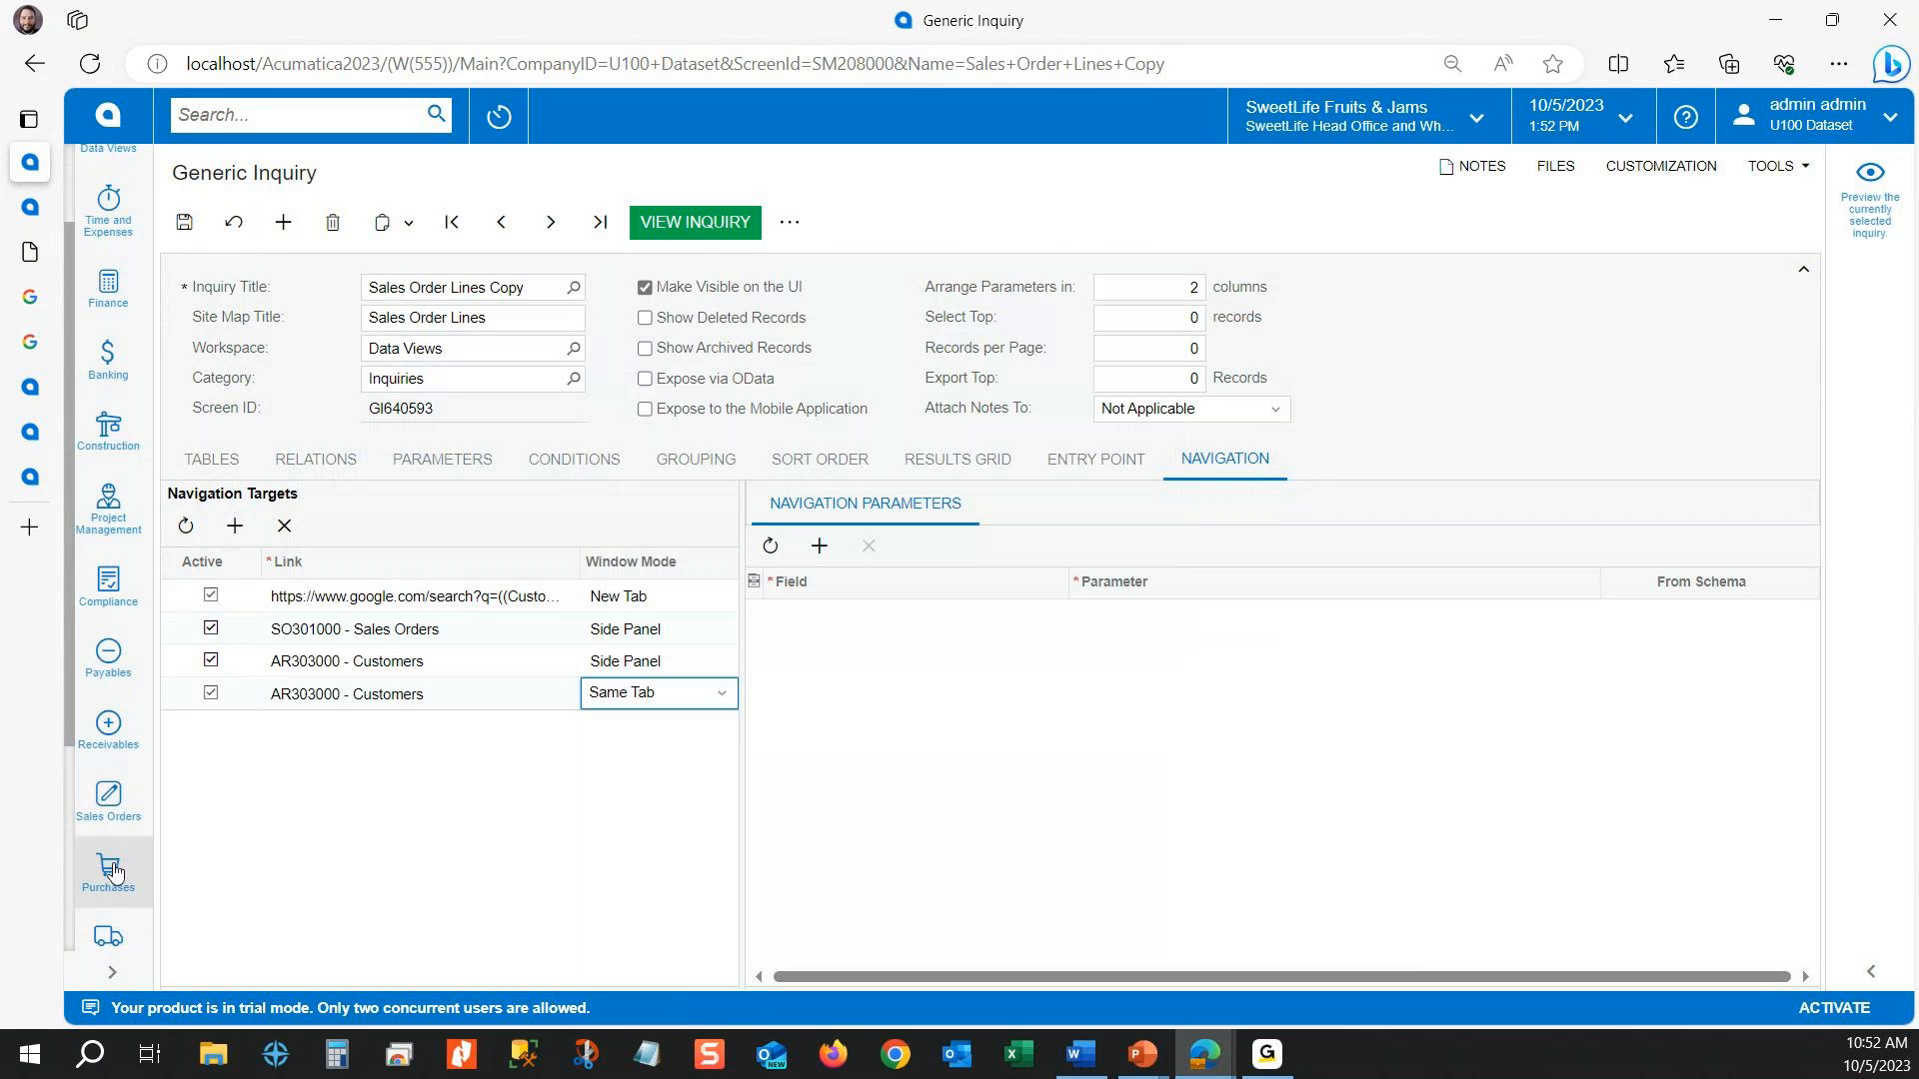
left_click(120, 793)
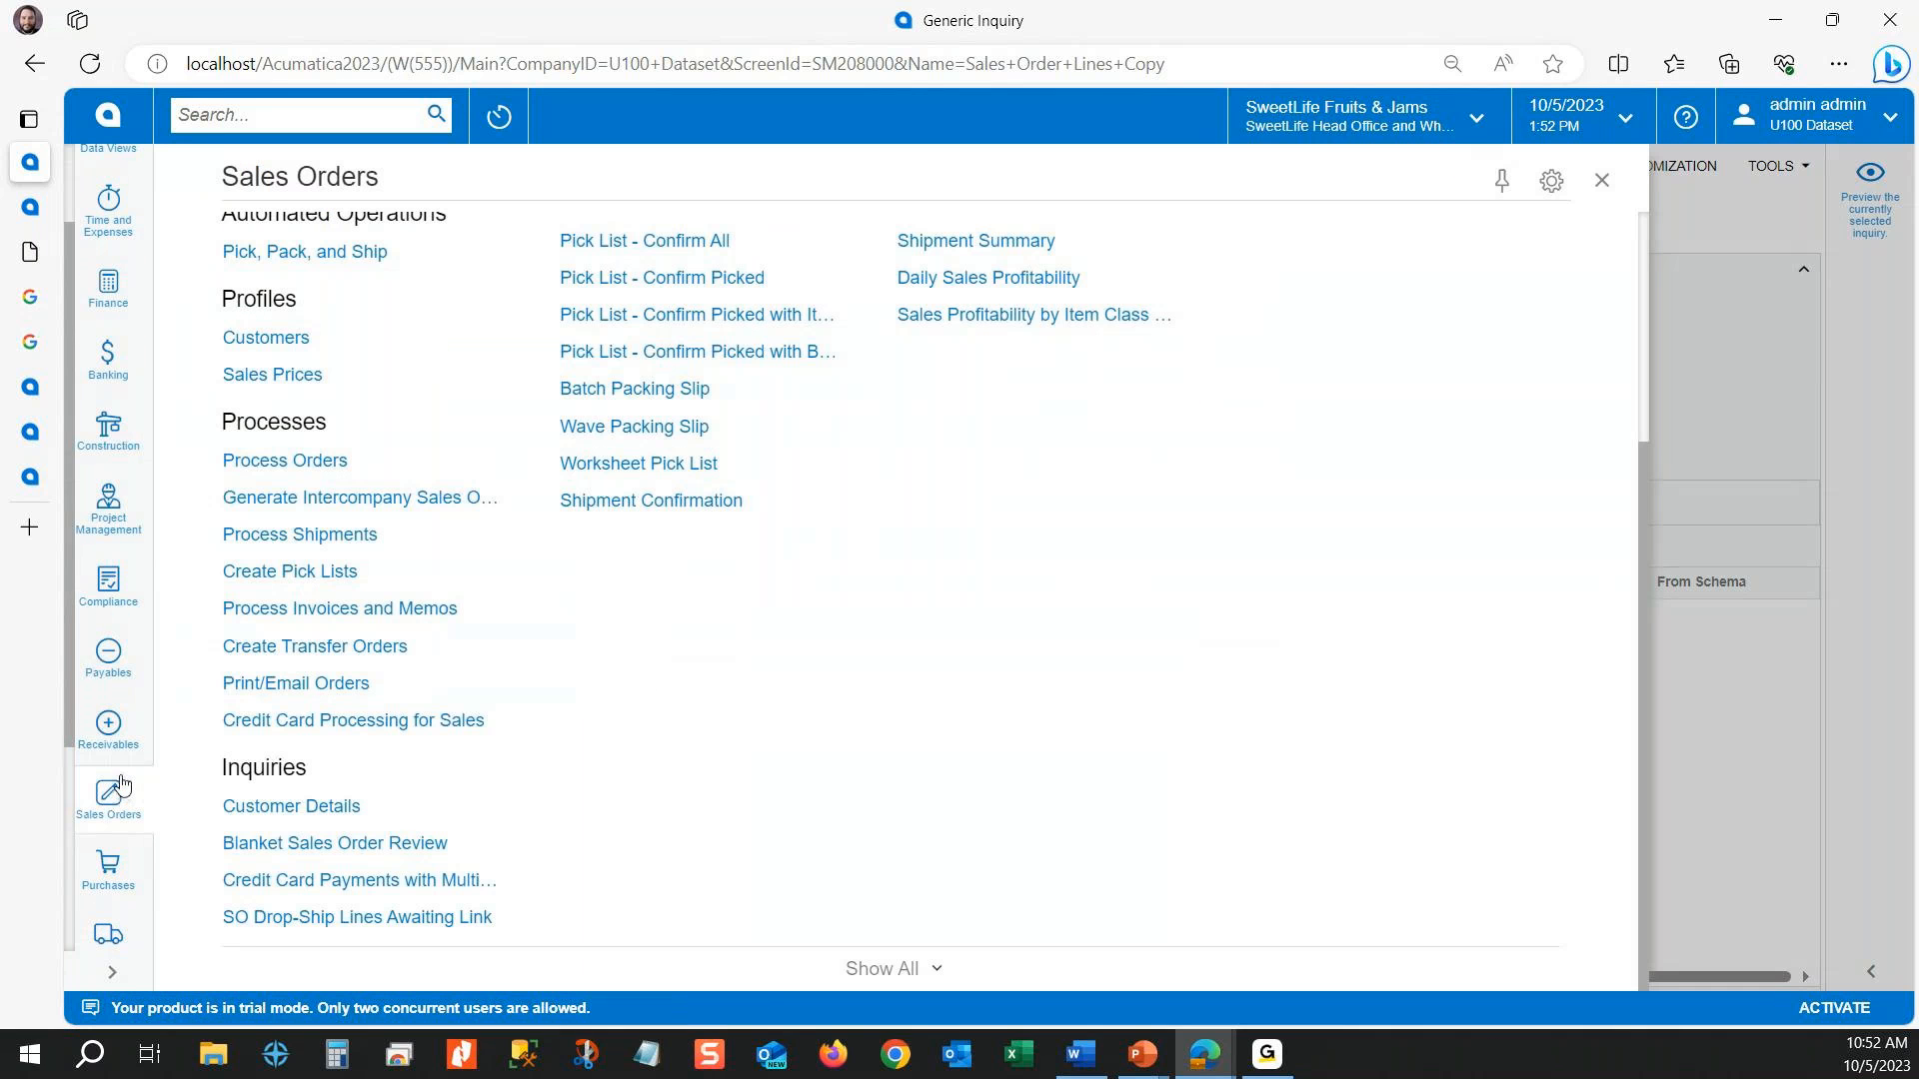
scroll(115, 519, "up", 1)
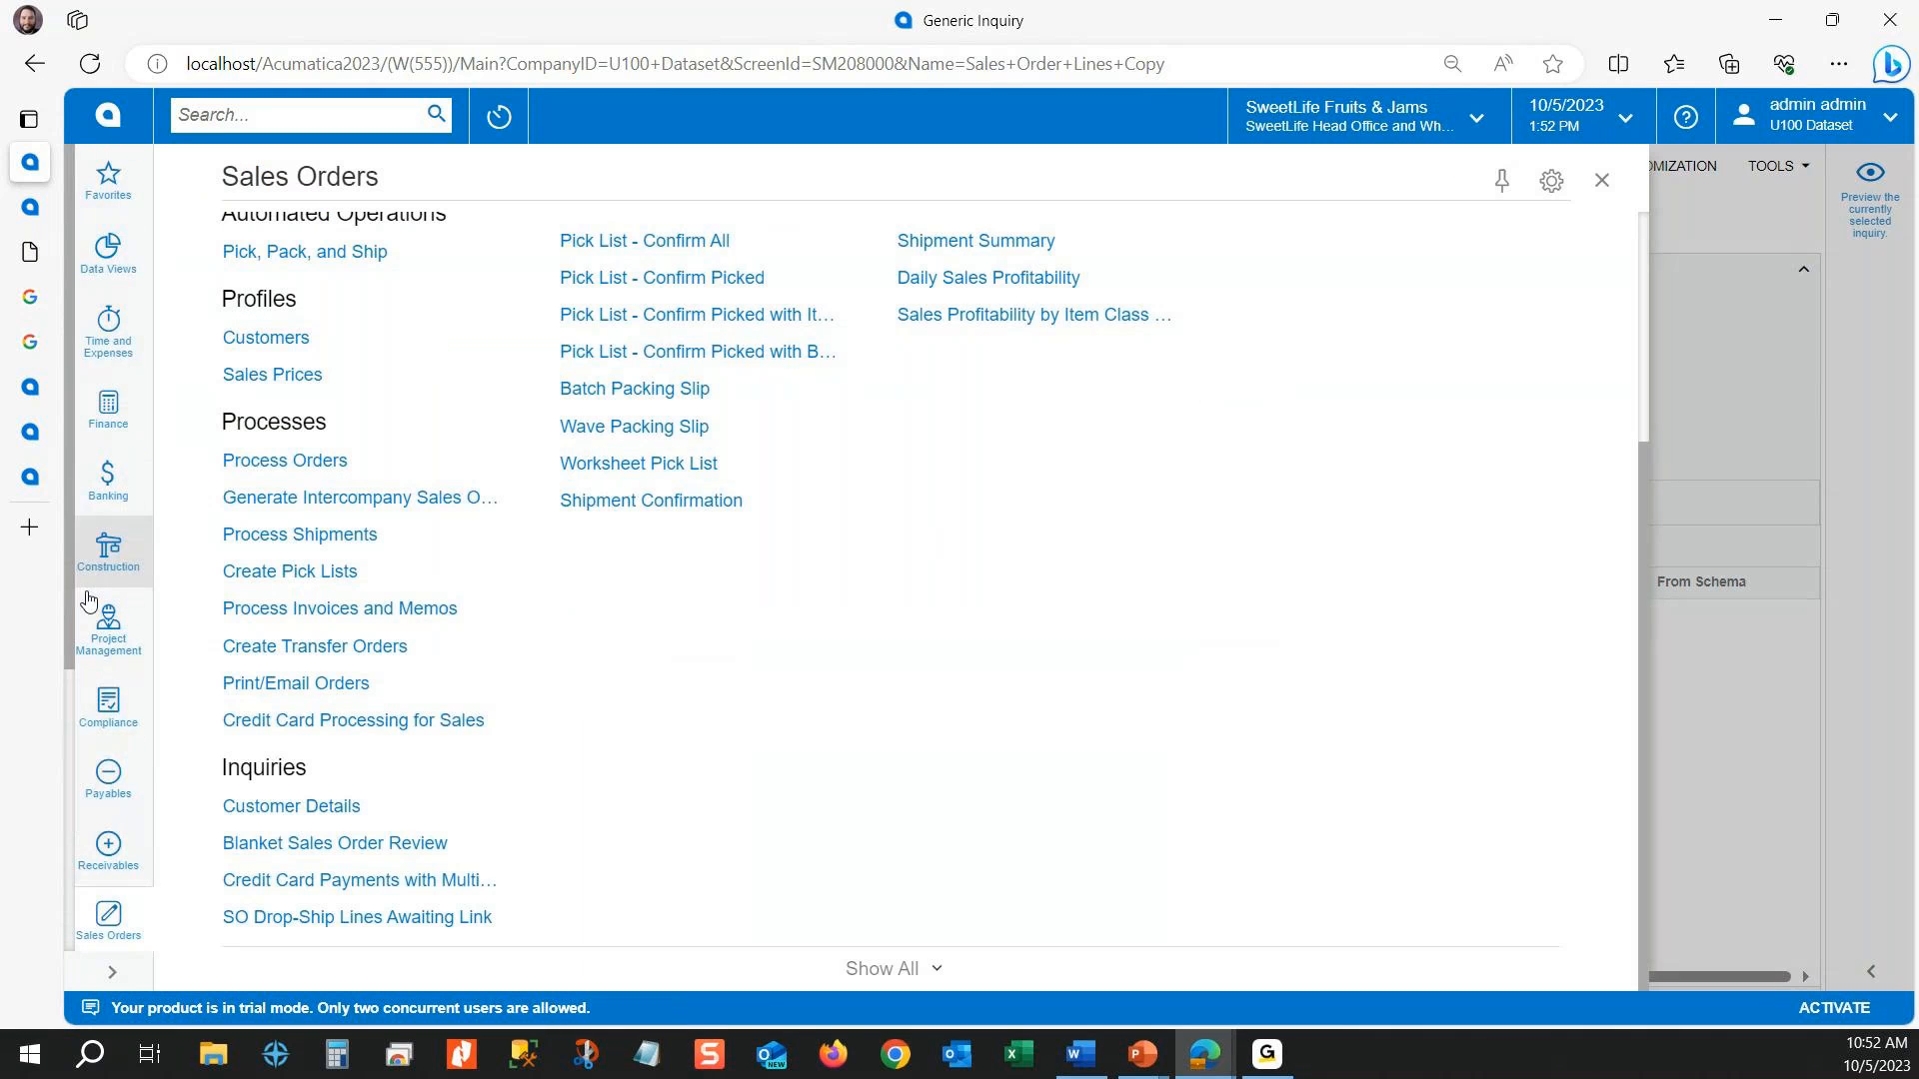
left_click(108, 846)
right_click(271, 508)
left_click(283, 535)
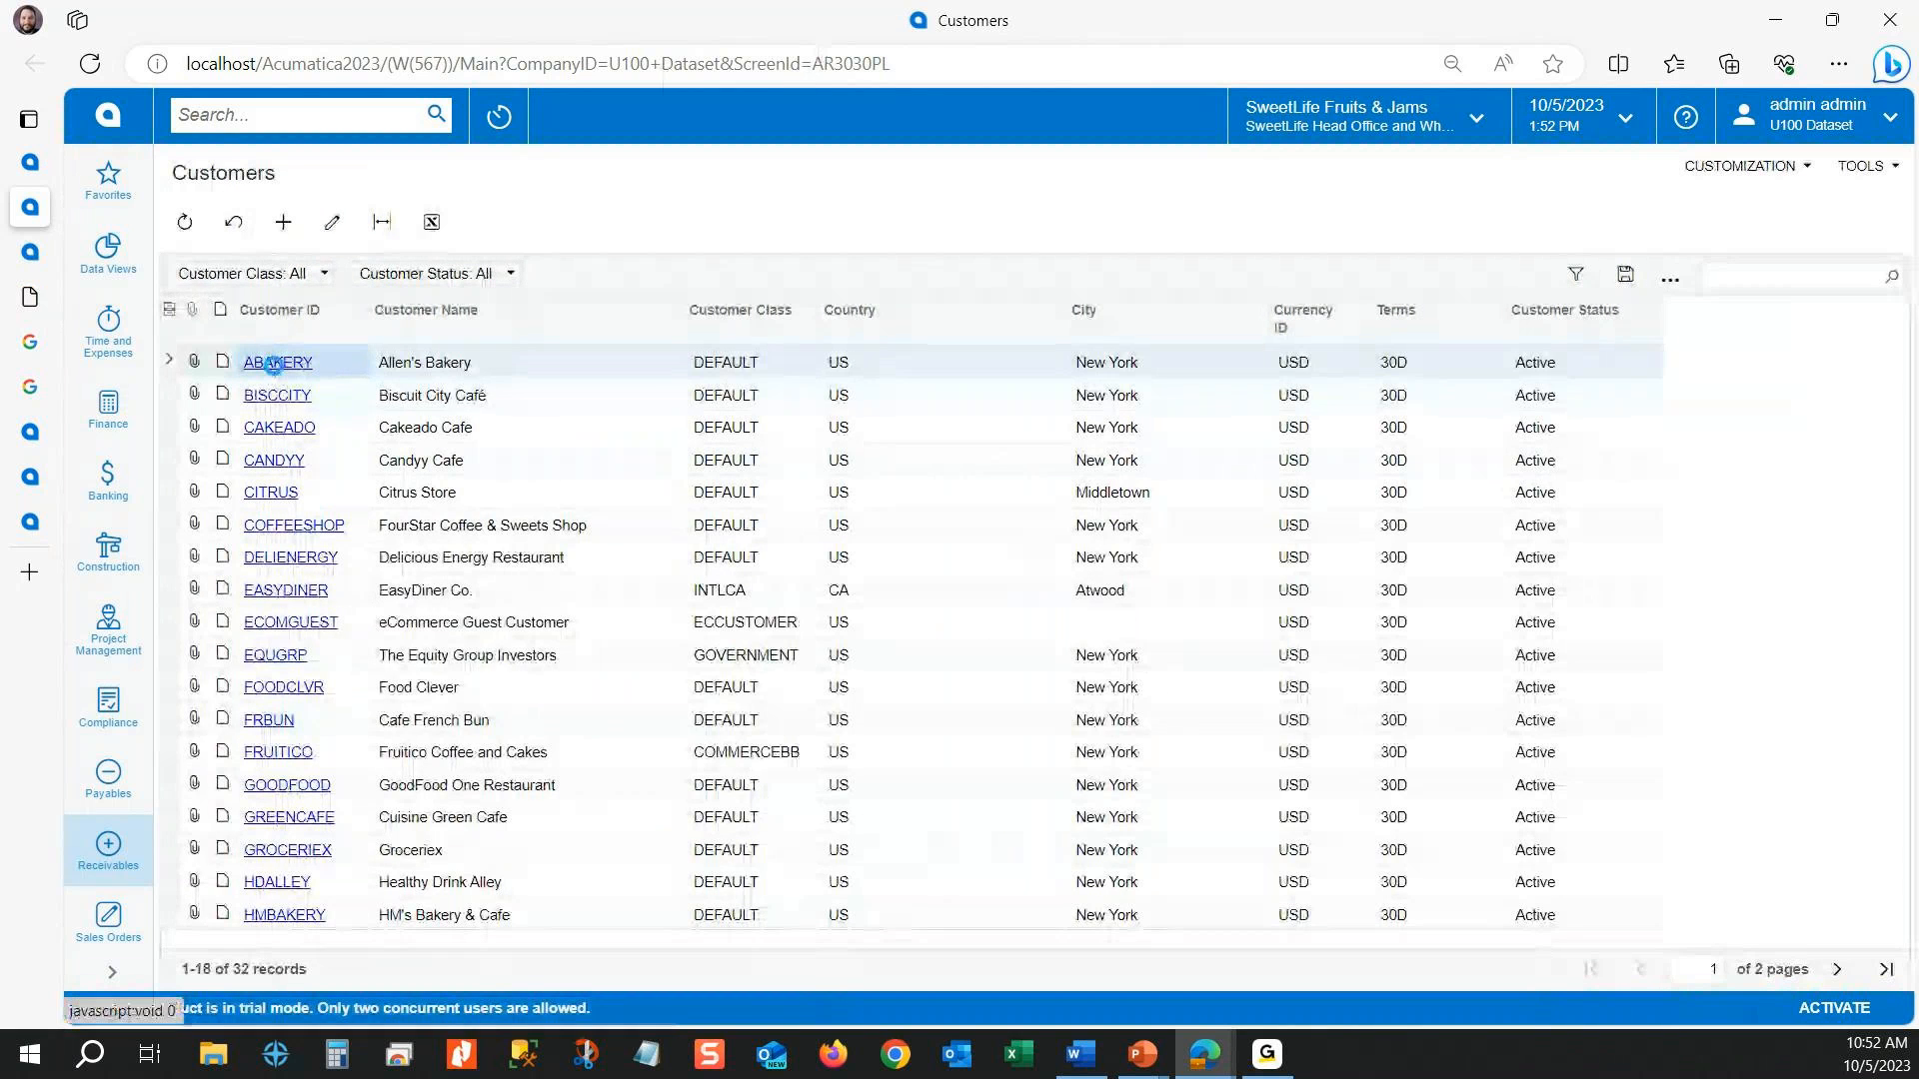
left_click(274, 366)
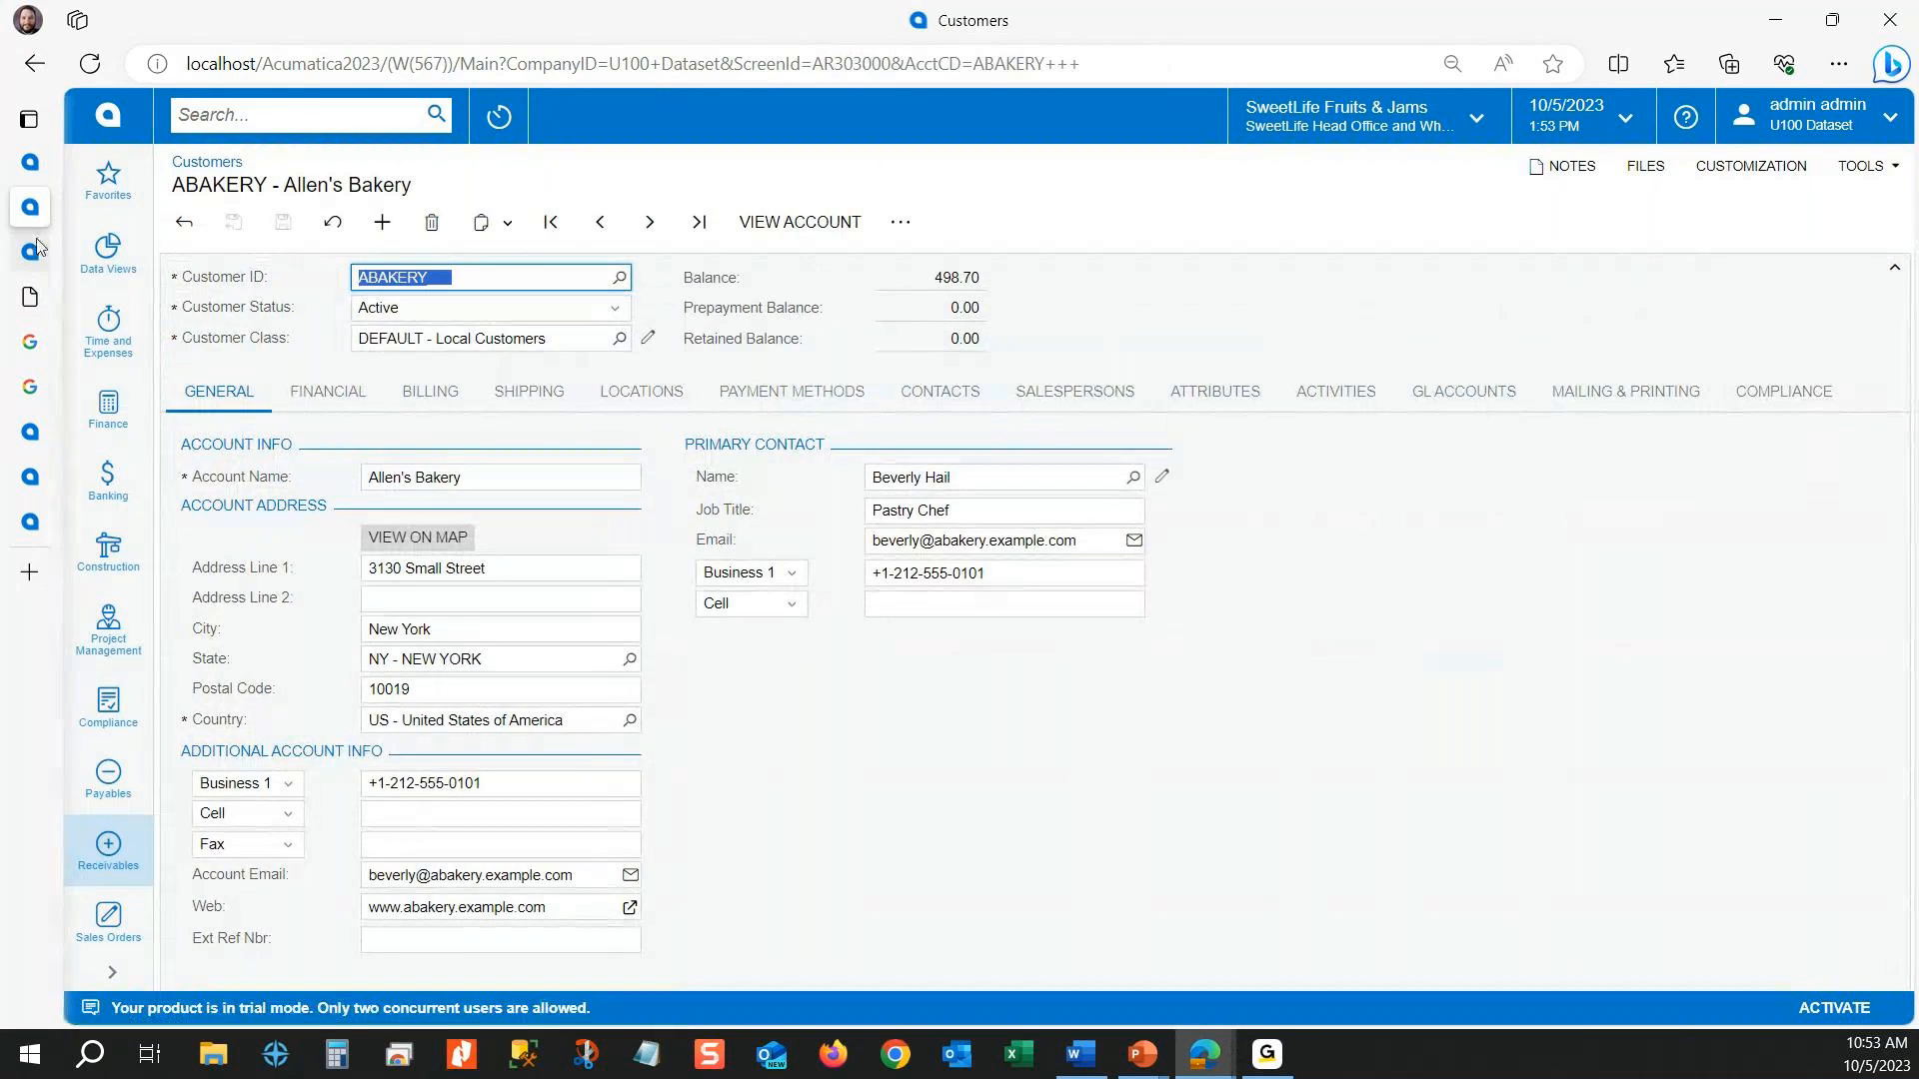
left_click(64, 172)
Step: Set the new Customers target's window mode to Side Panel and check the settings of the existing Customers side panel
left_click(592, 692)
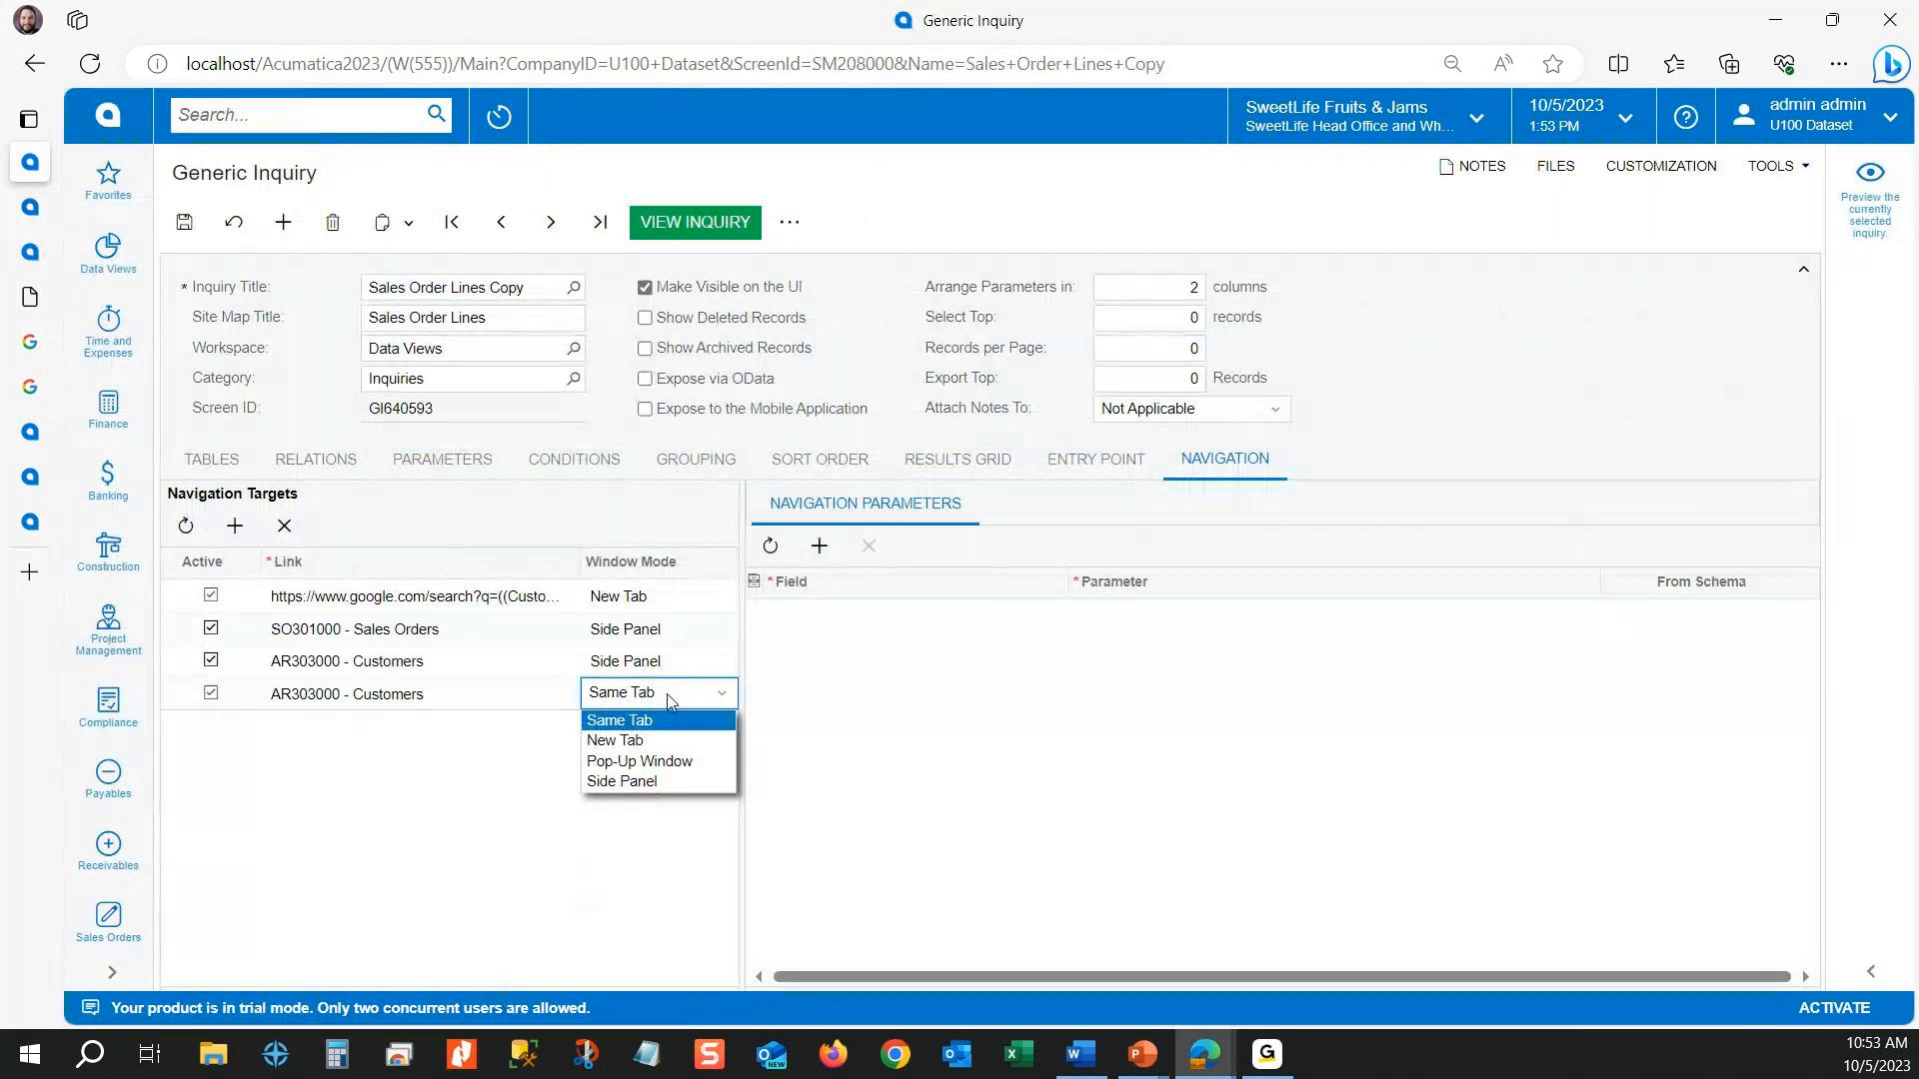
left_click(645, 781)
left_click(960, 684)
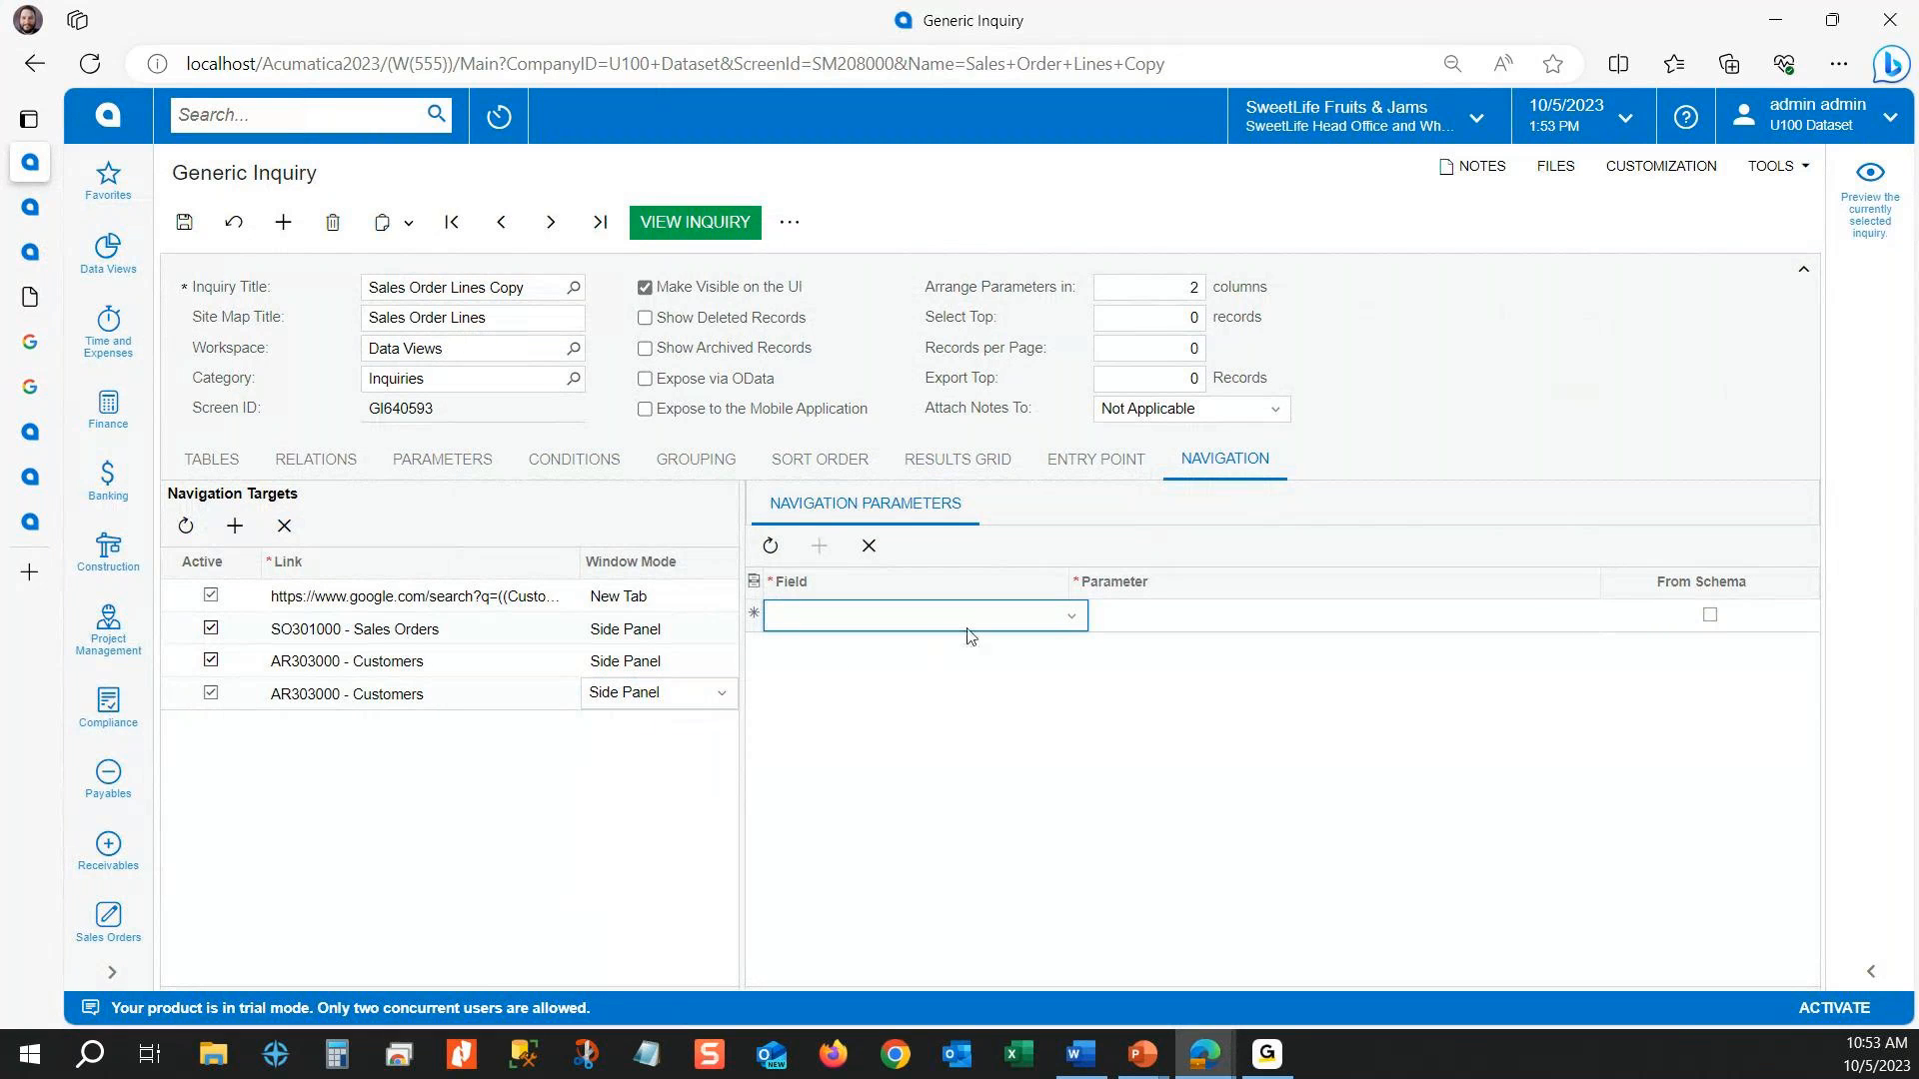
left_click(667, 661)
left_click(673, 697)
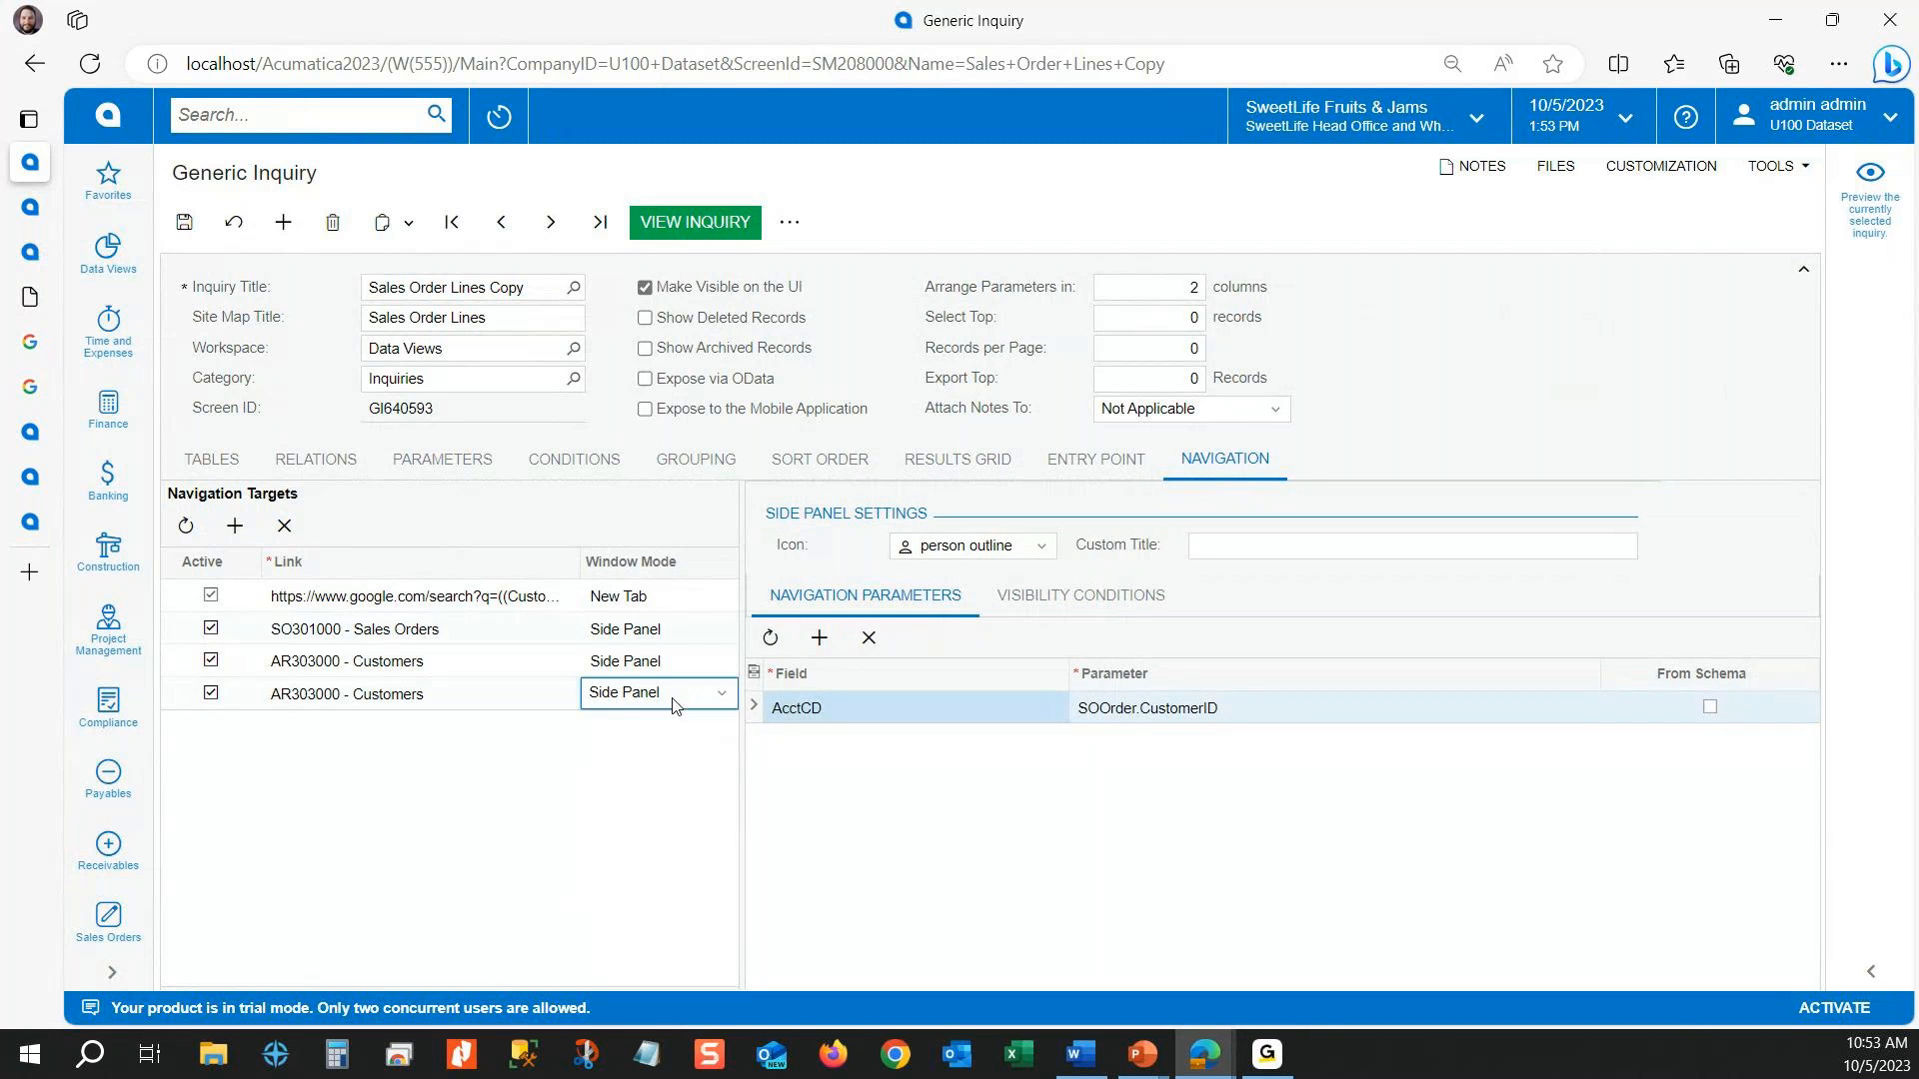
Step: Give the new Customers side panel the "access time" icon and the custom title "customer profile"
left_click(977, 549)
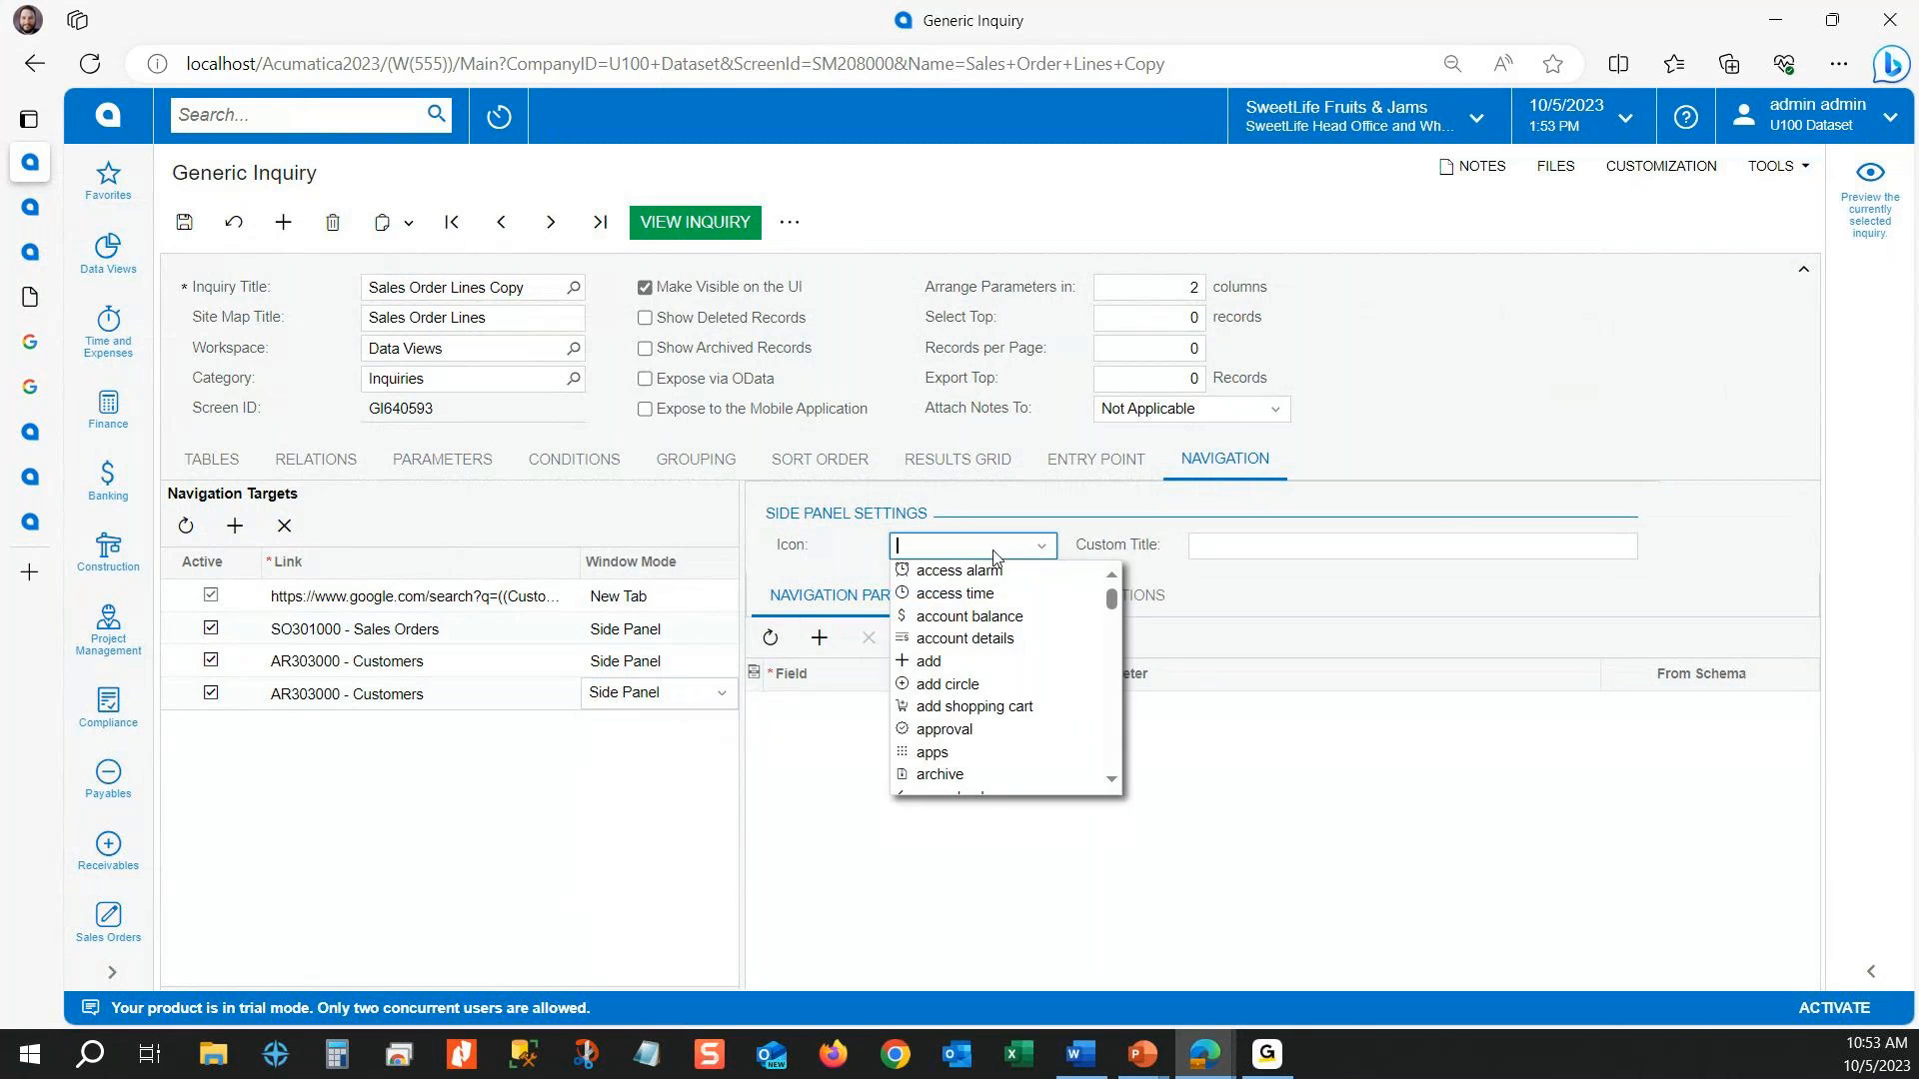
scroll(975, 671, "down", 4)
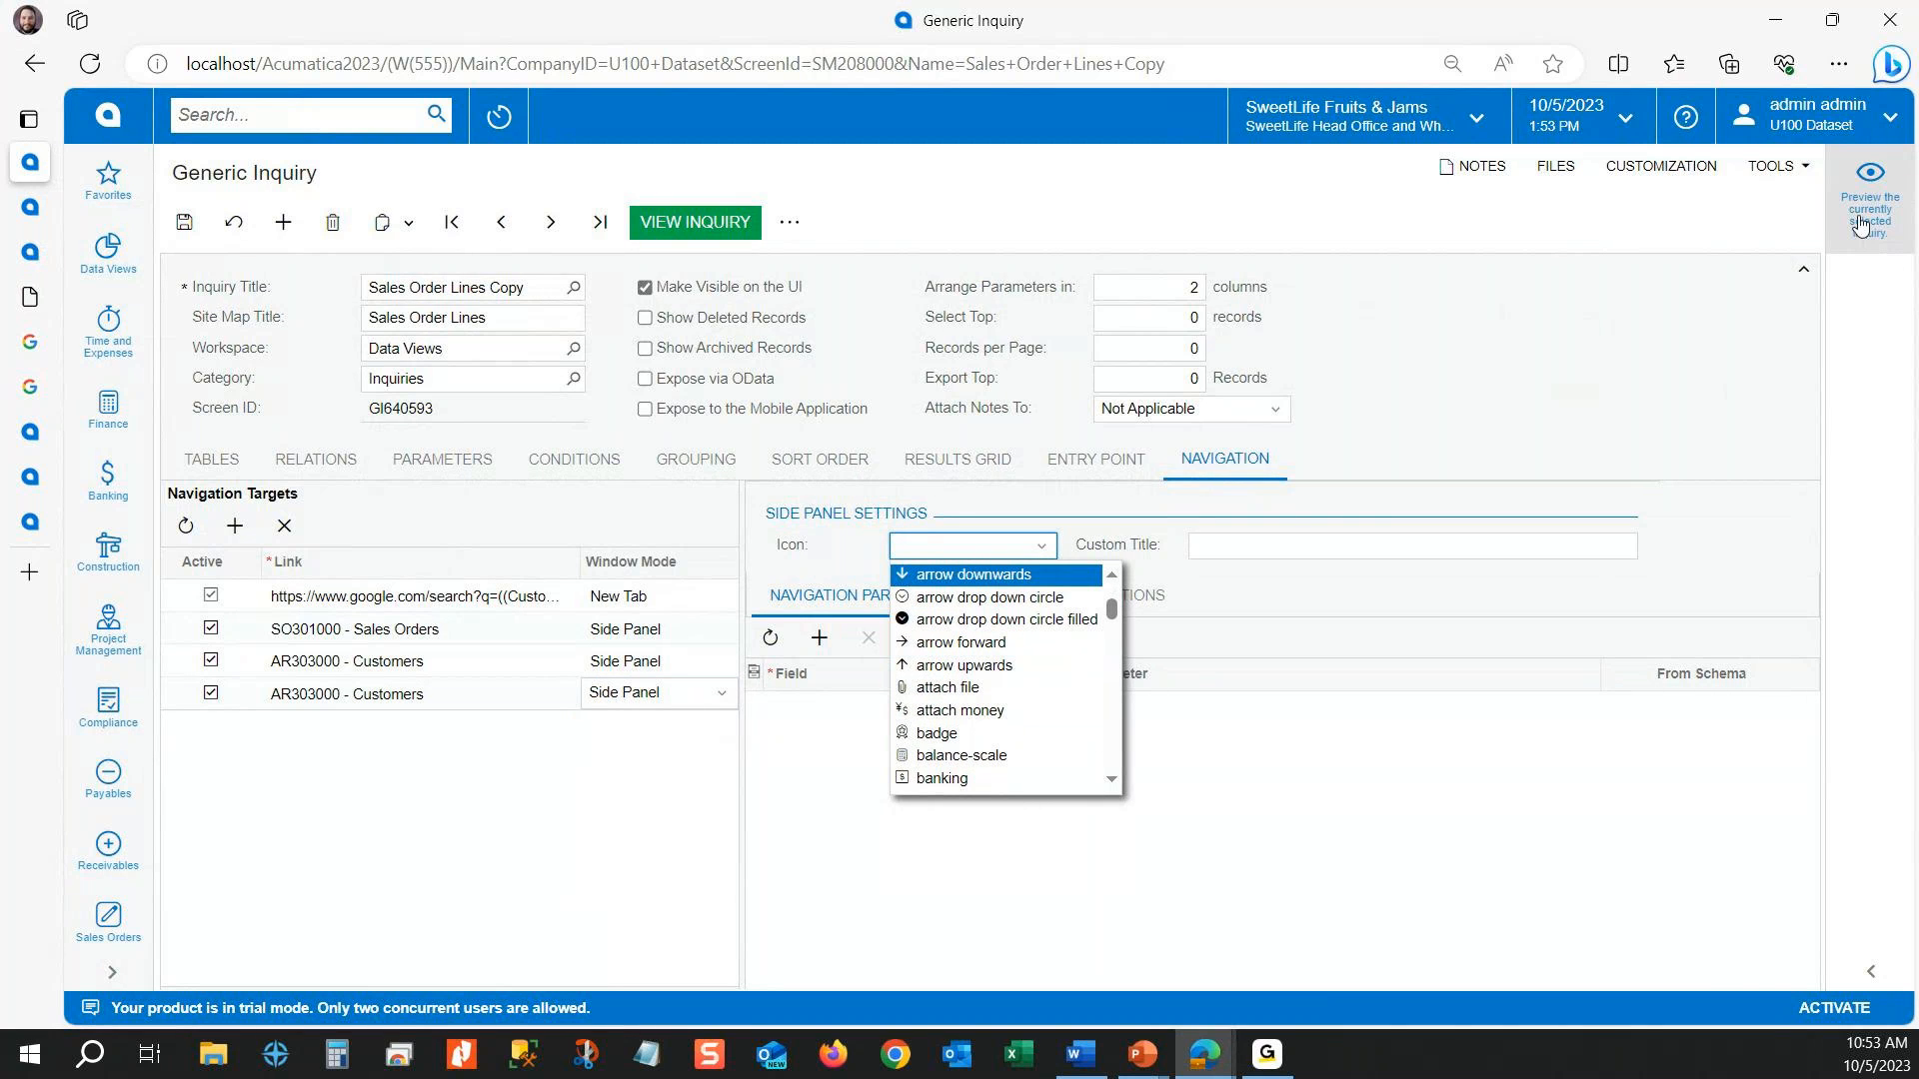
left_click(1272, 543)
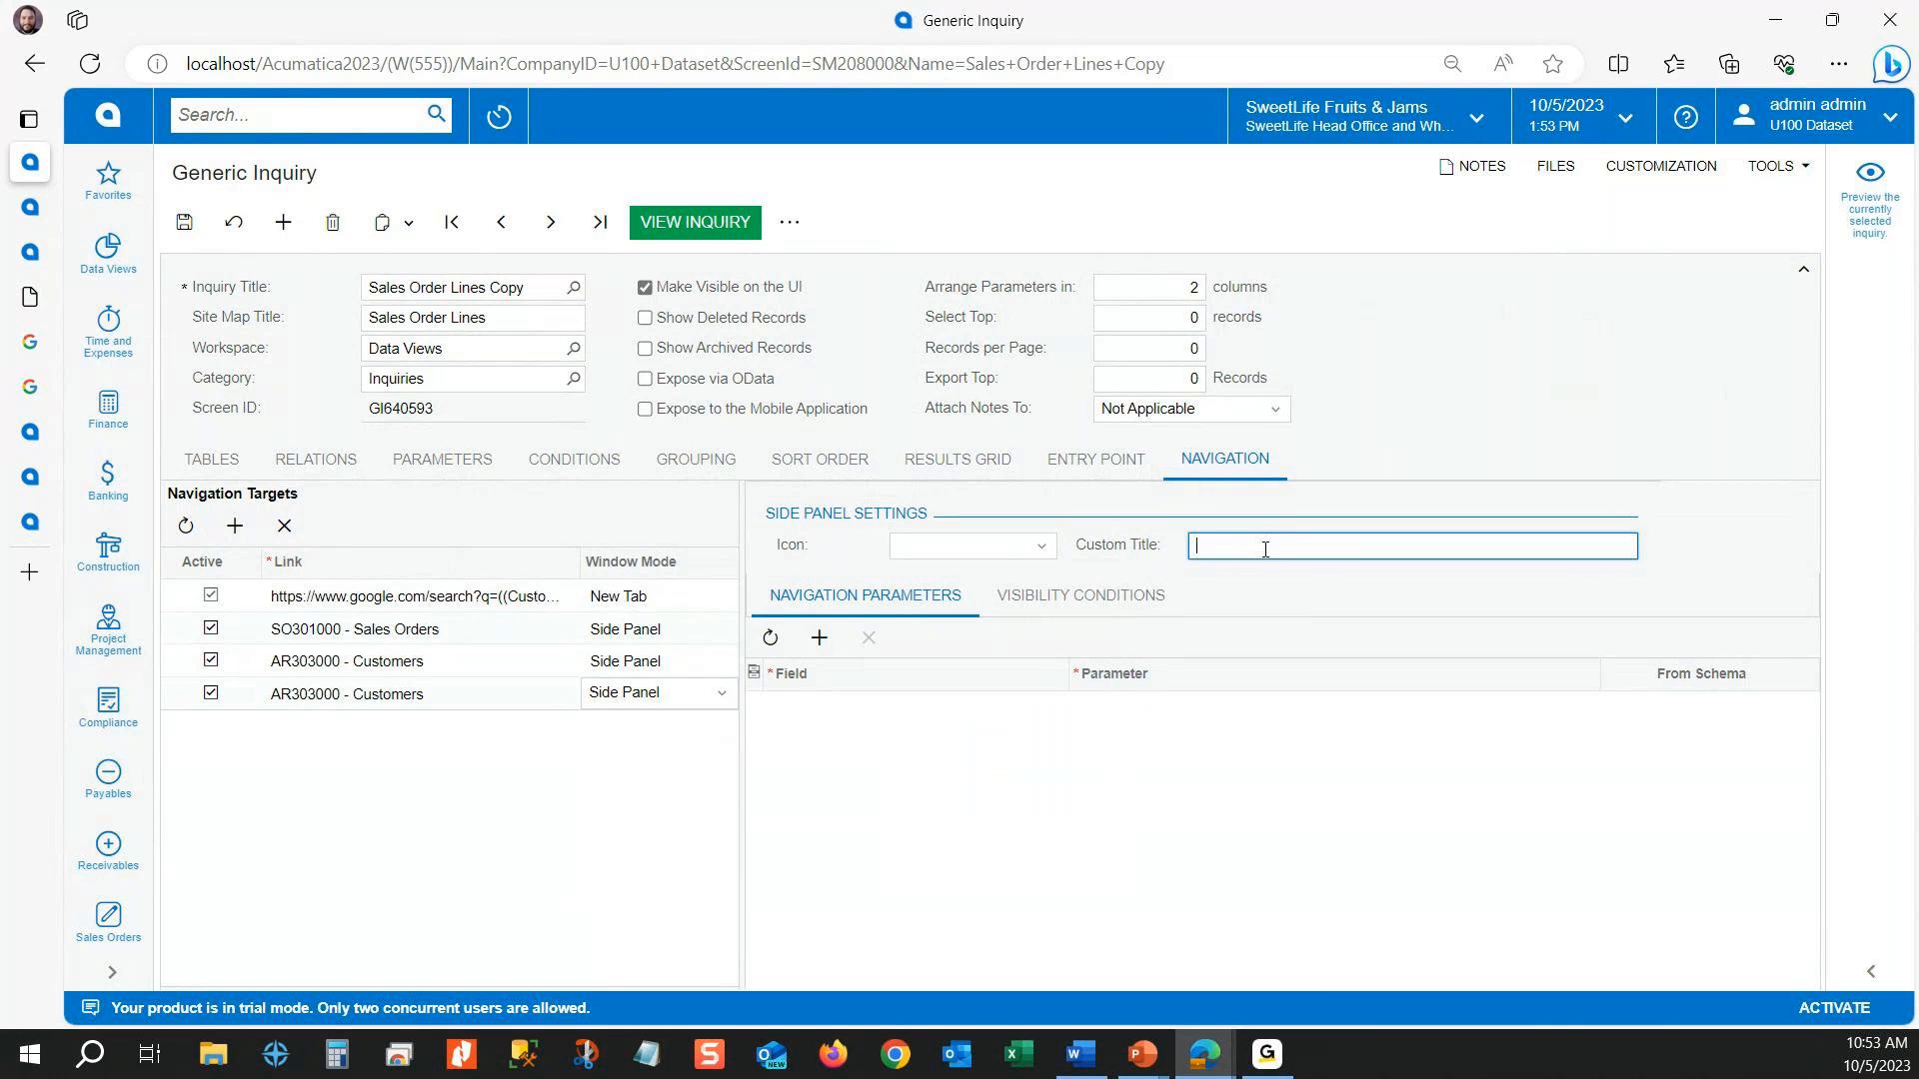
type("customer profile")
left_click(1029, 547)
left_click(1007, 602)
left_click(1028, 548)
left_click(924, 592)
left_click(896, 597)
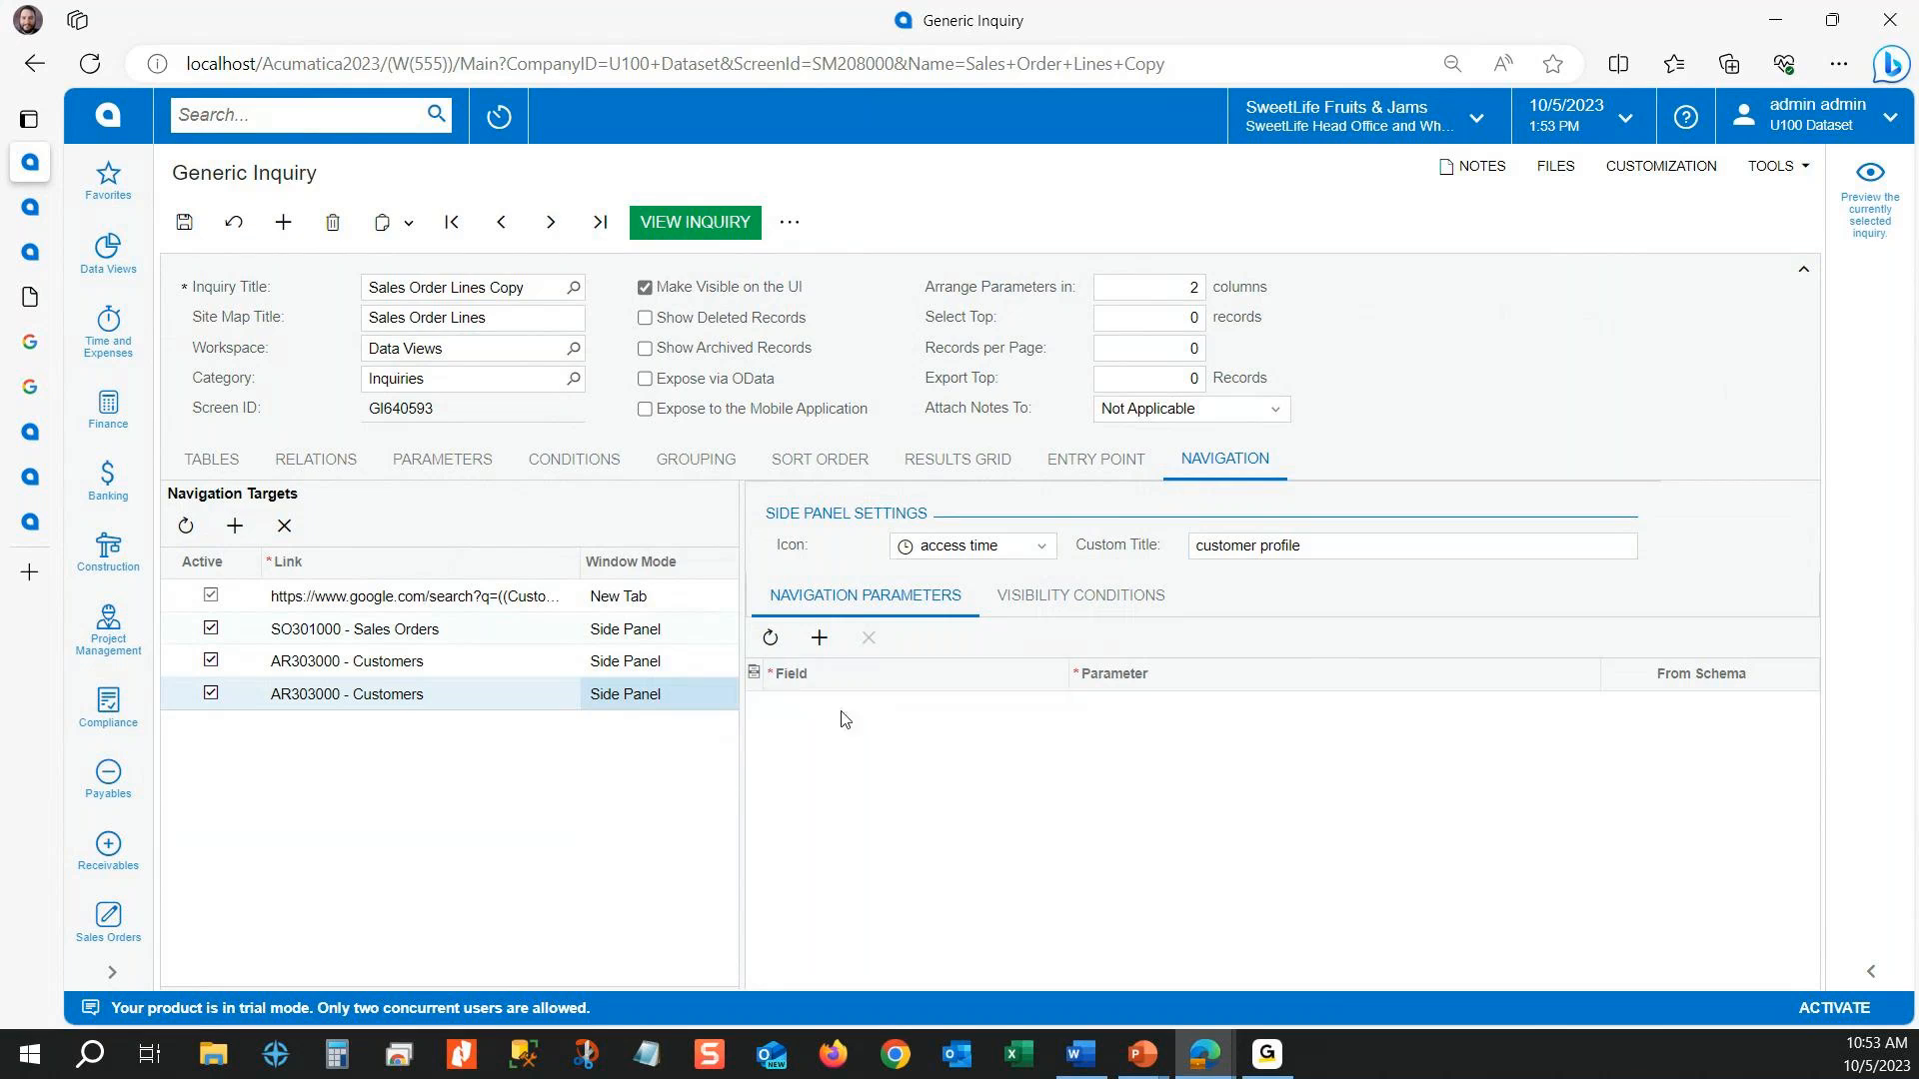
Step: Add a navigation parameter to the customer profile side panel mapping field AcctCD to SOLine.CustomerID, and save the inquiry
left_click(819, 638)
left_click(892, 716)
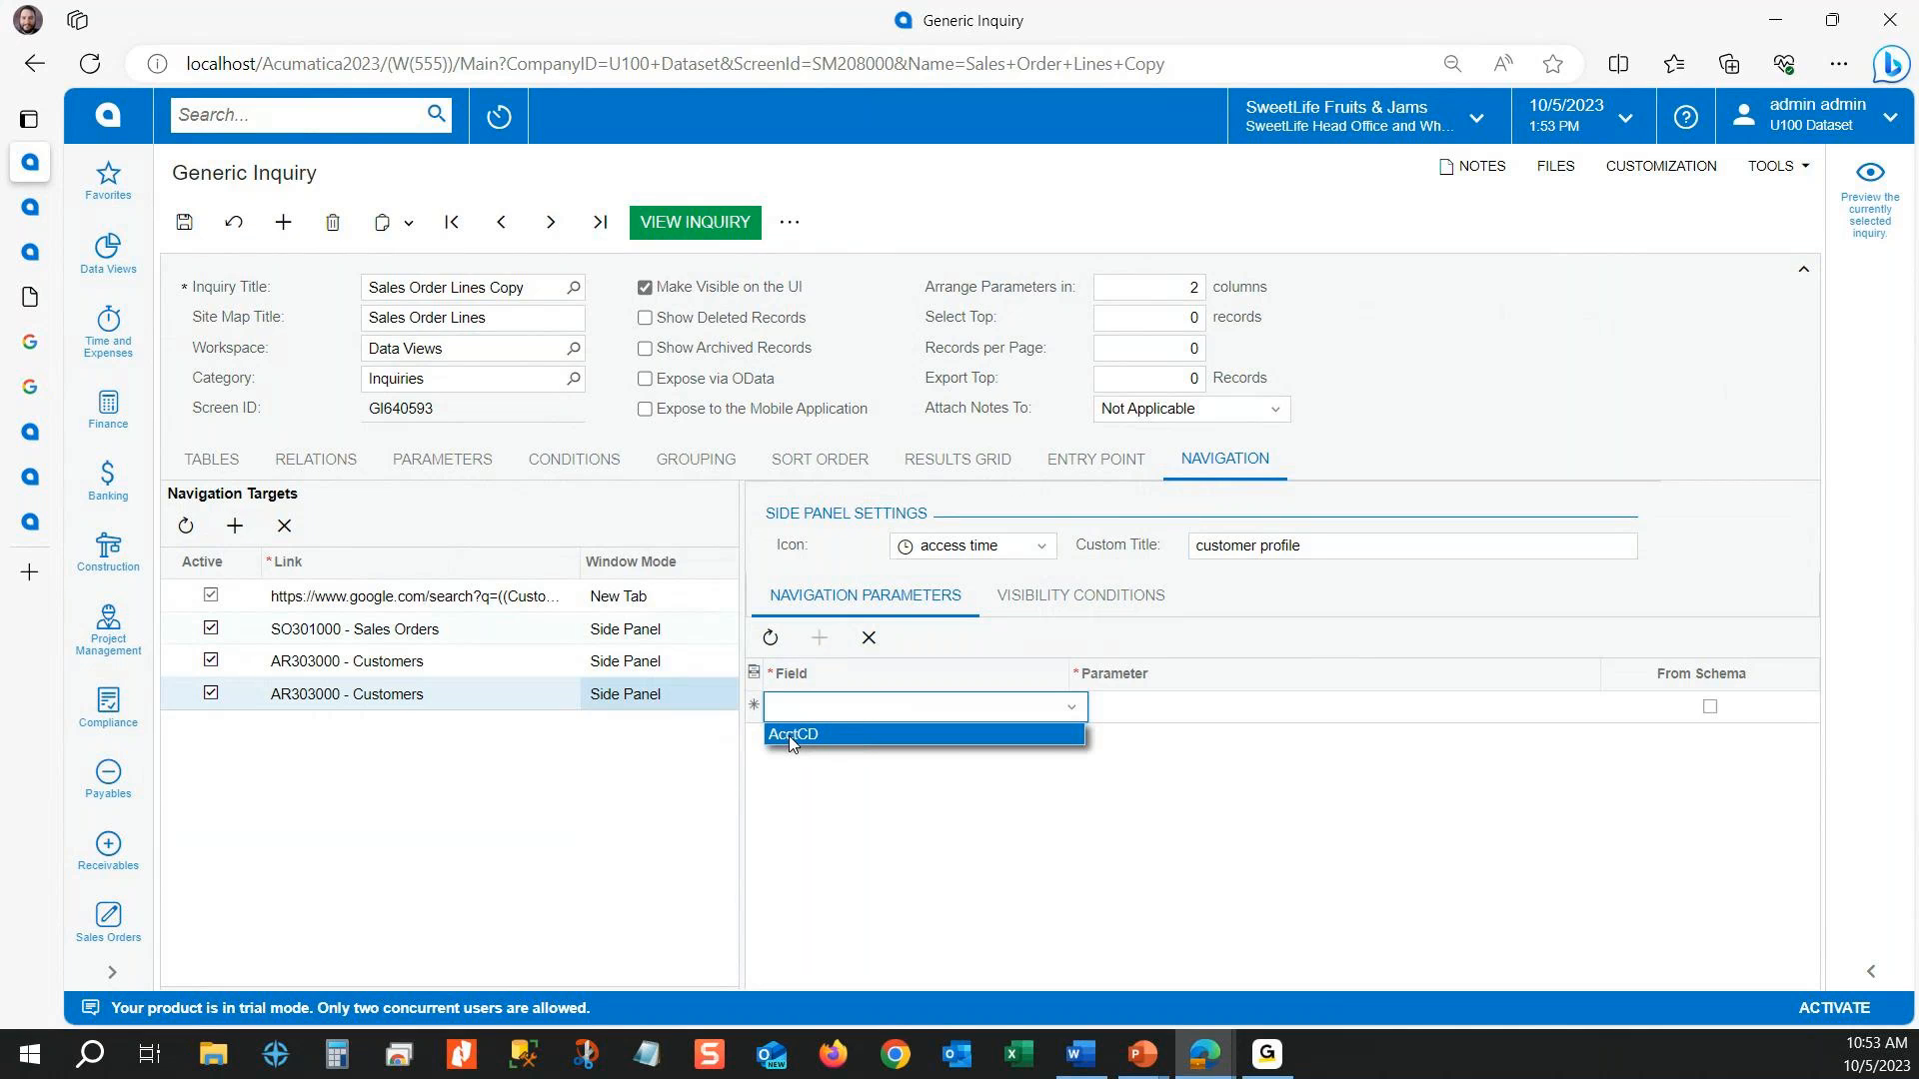
left_click(826, 736)
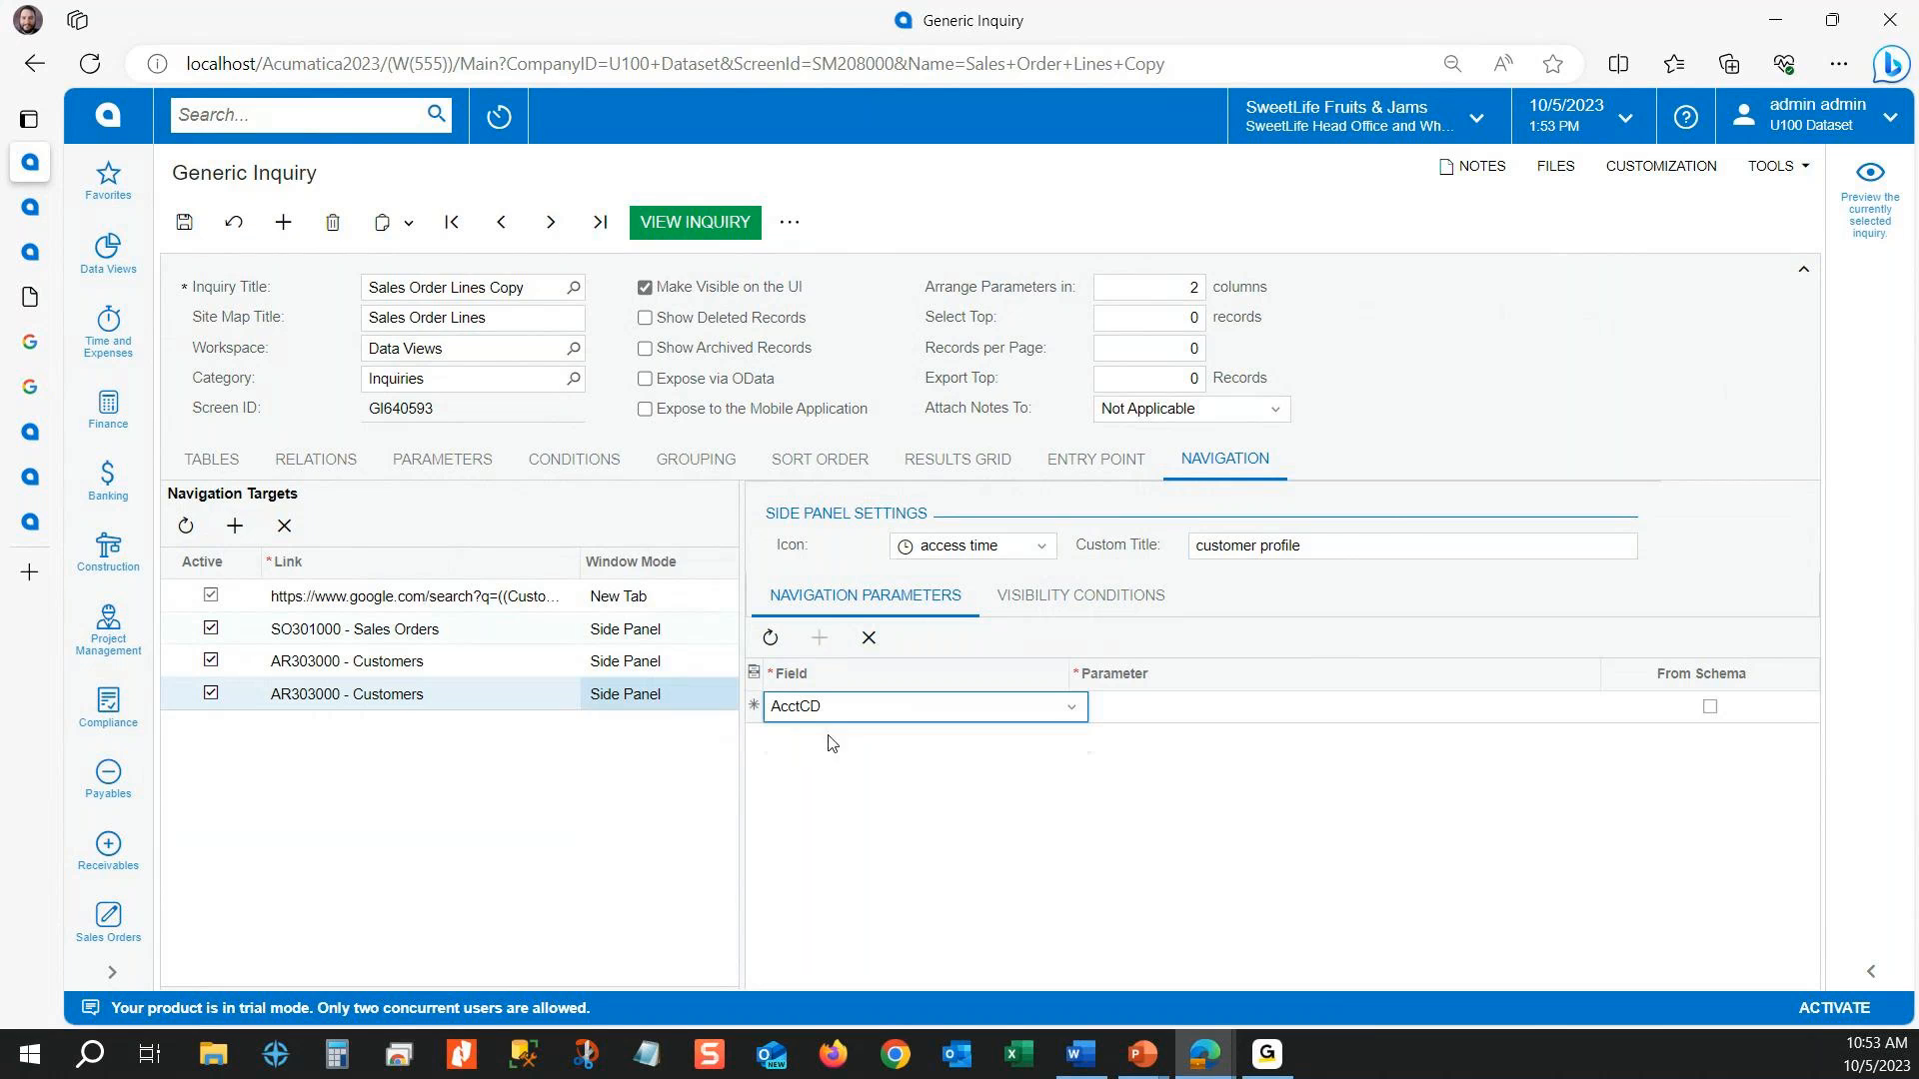
left_click(1407, 700)
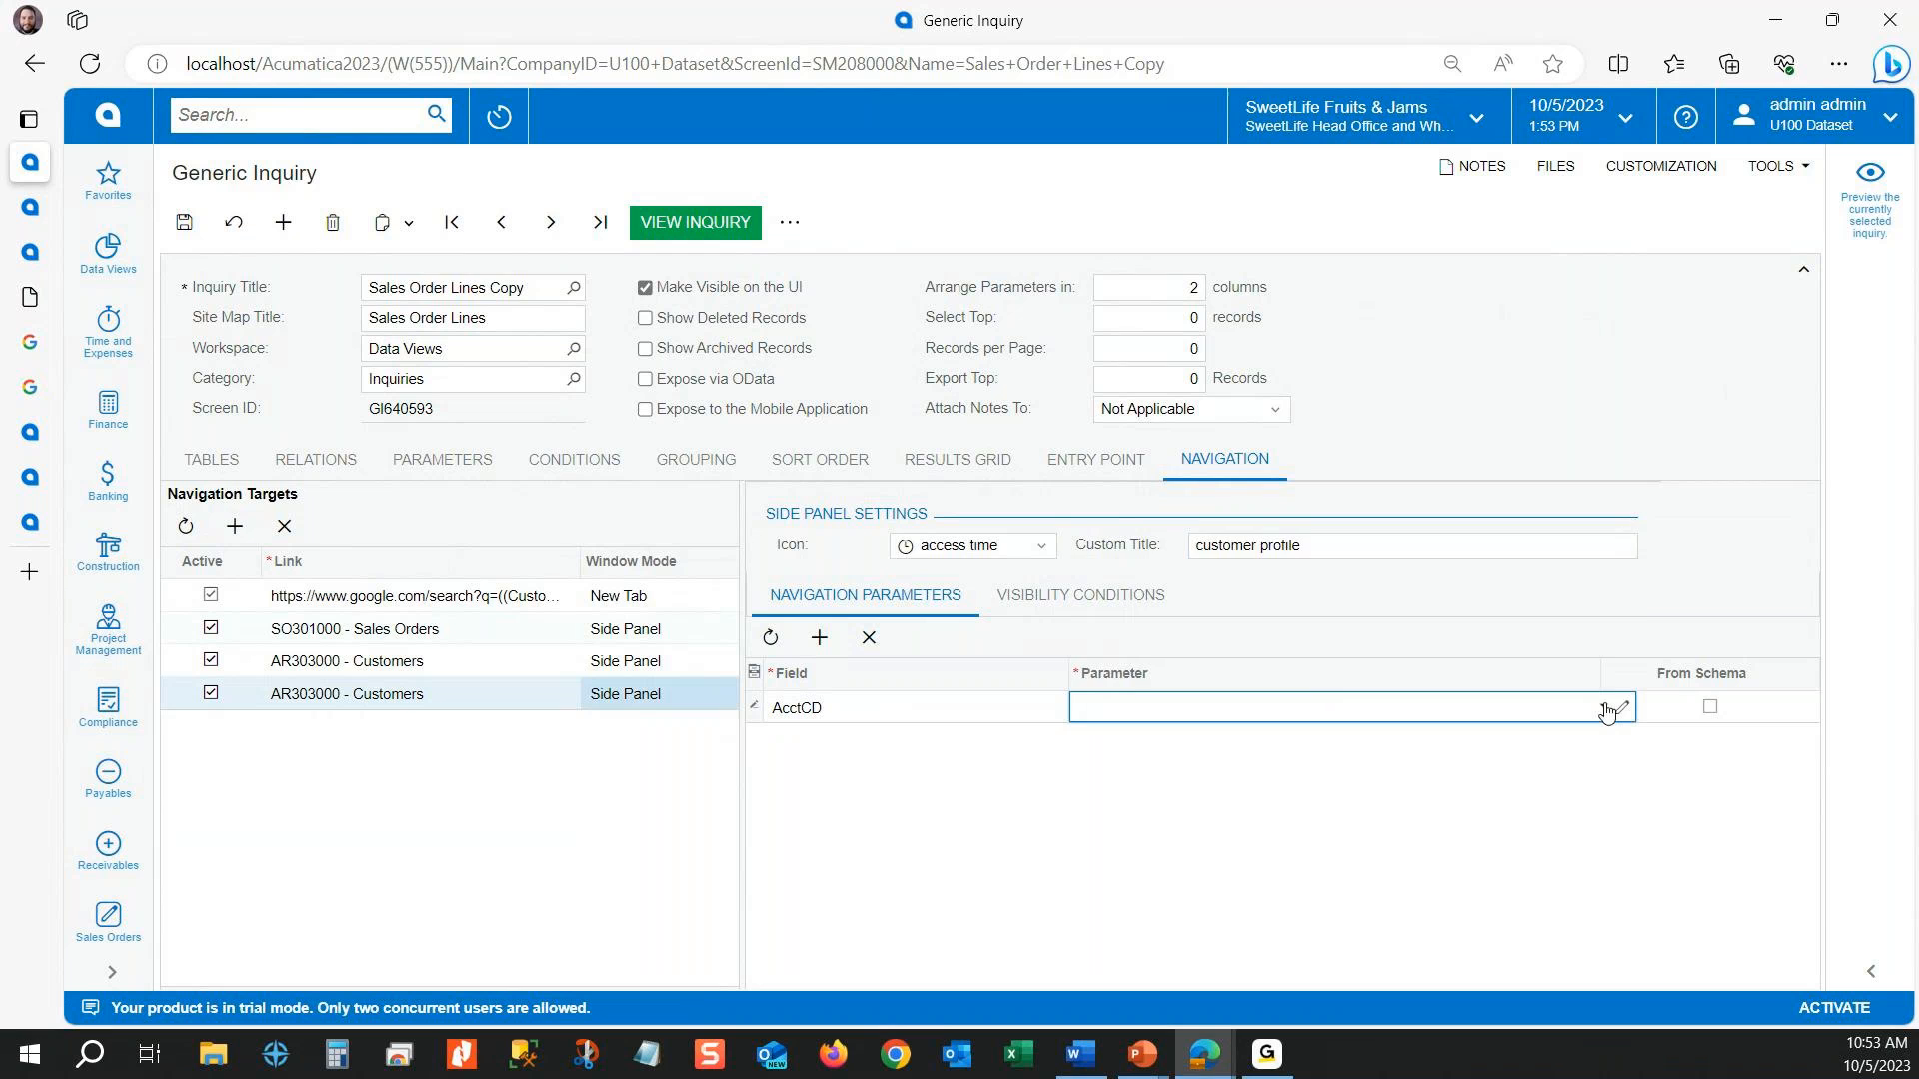
type("customer")
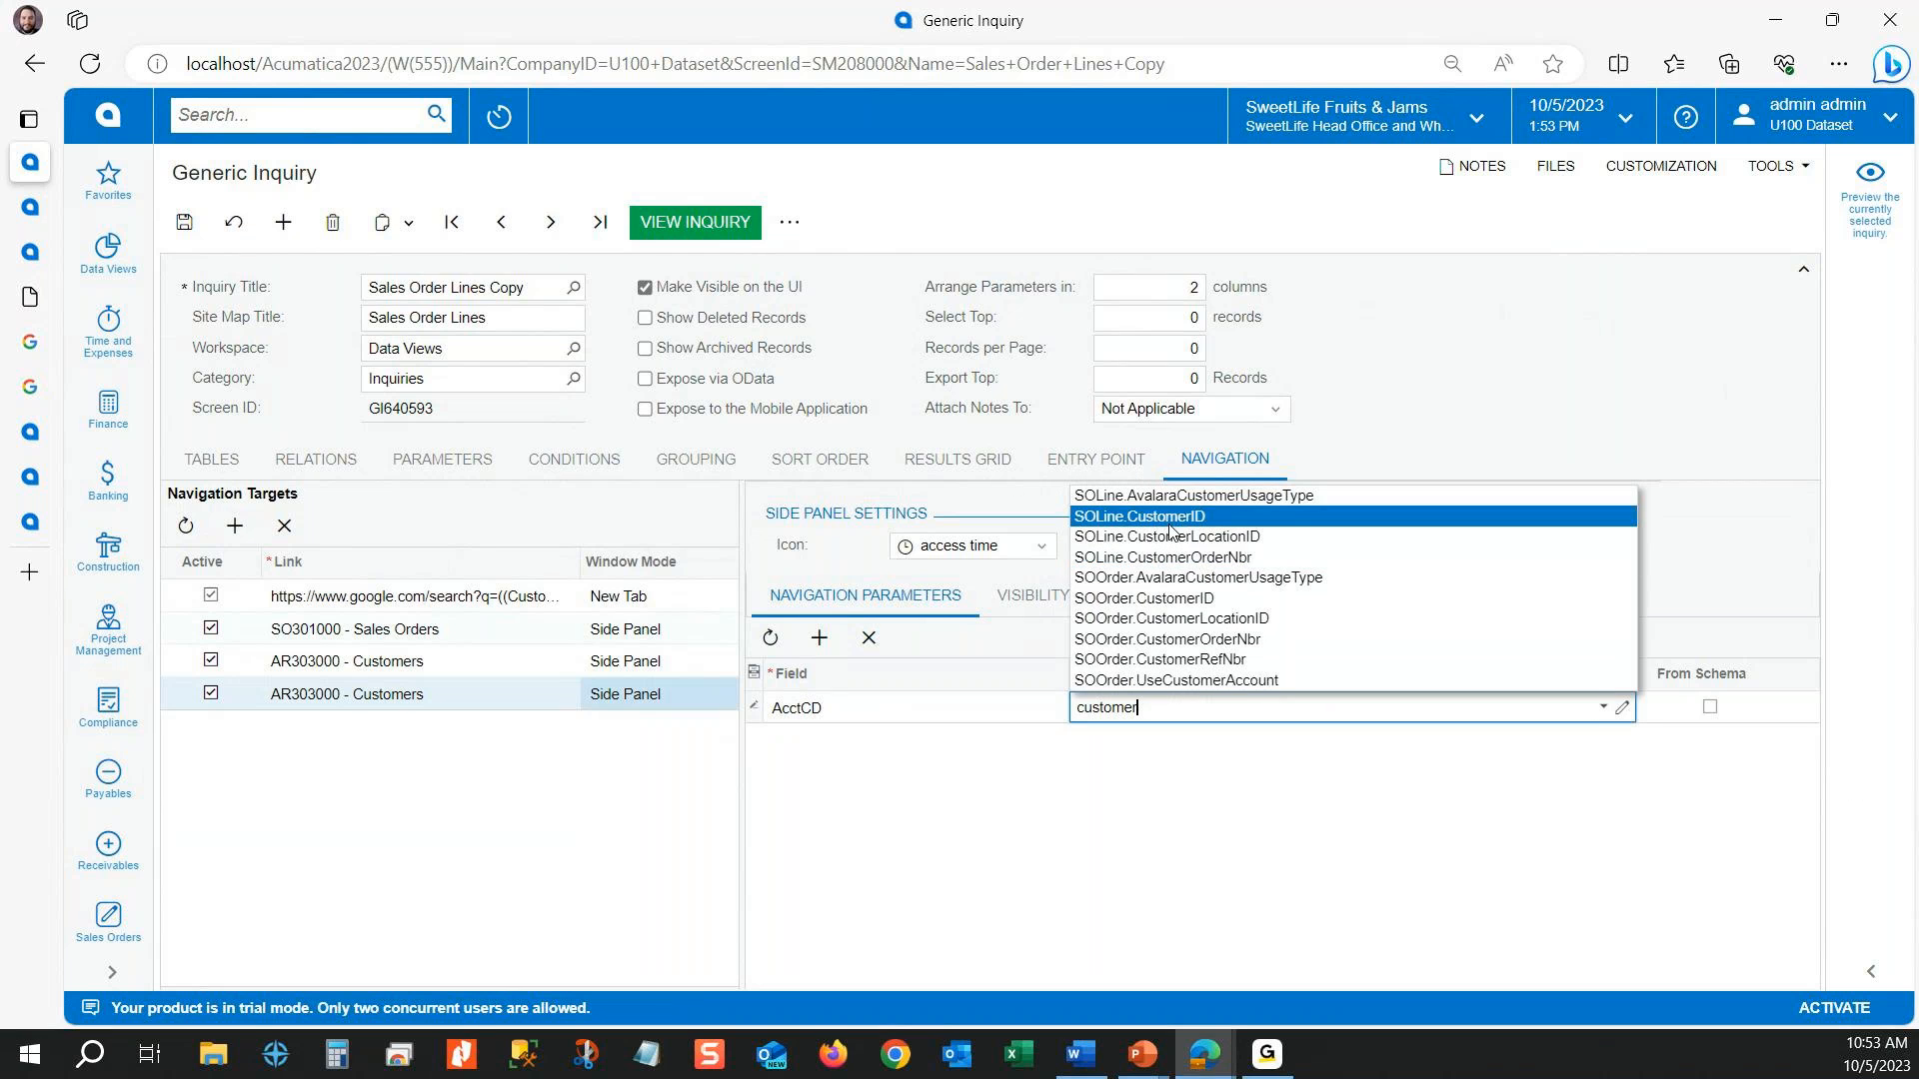
left_click(1171, 526)
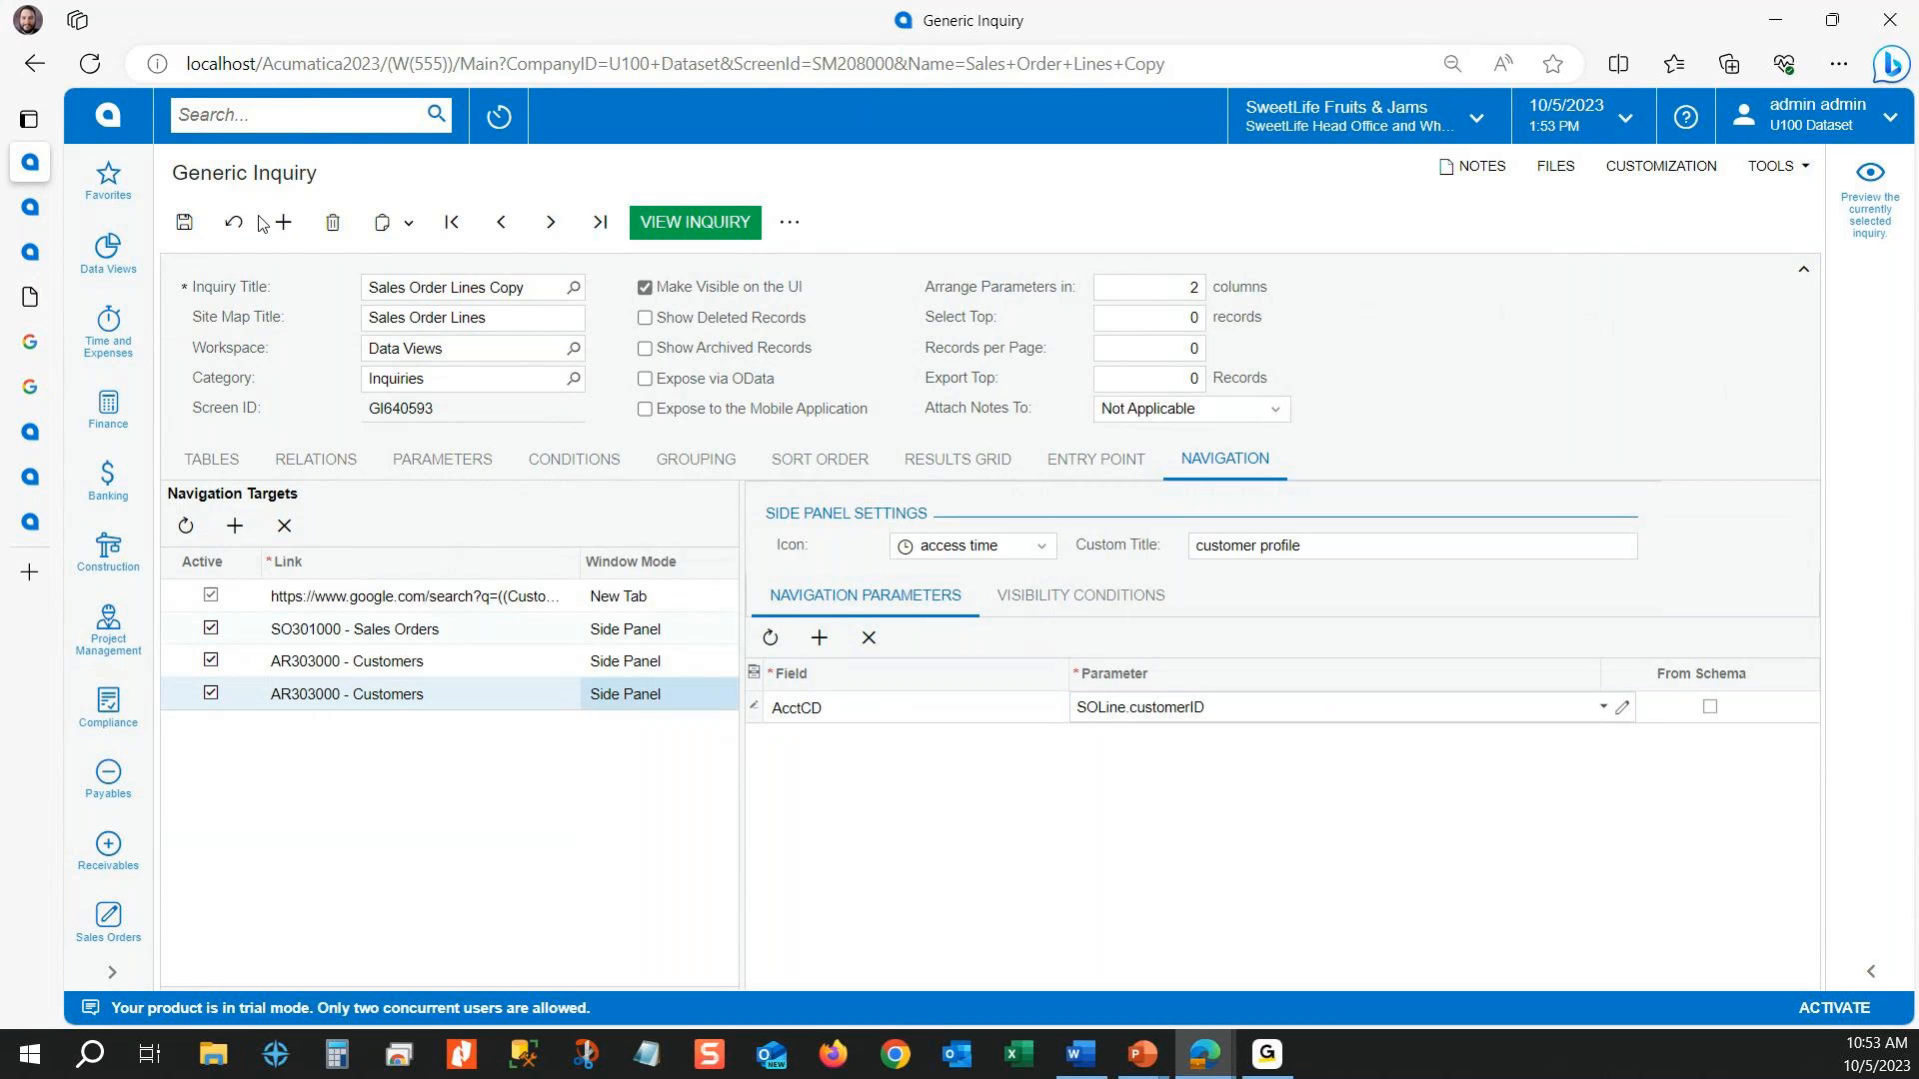
left_click(202, 224)
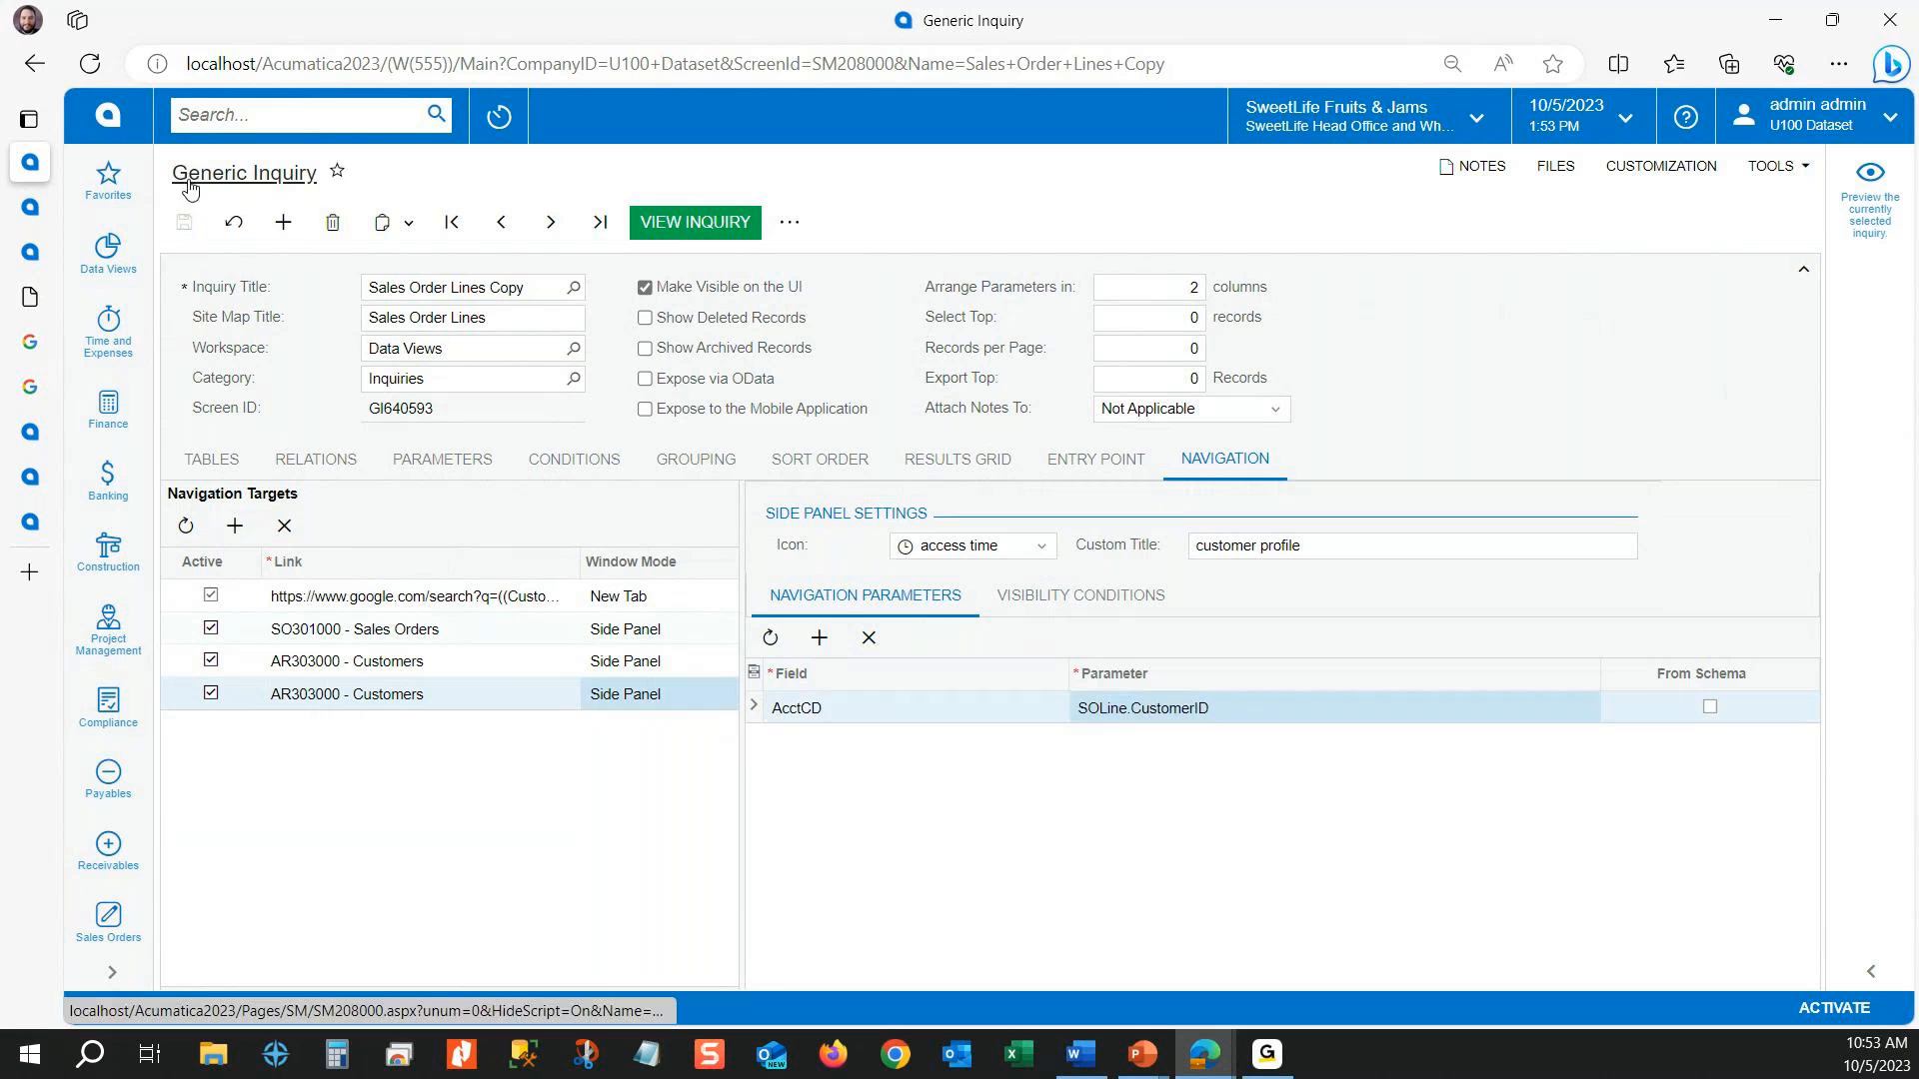
Step: View the Sales Order Lines inquiry, test the customer profile side panel, and dismiss the error message
left_click(50, 213)
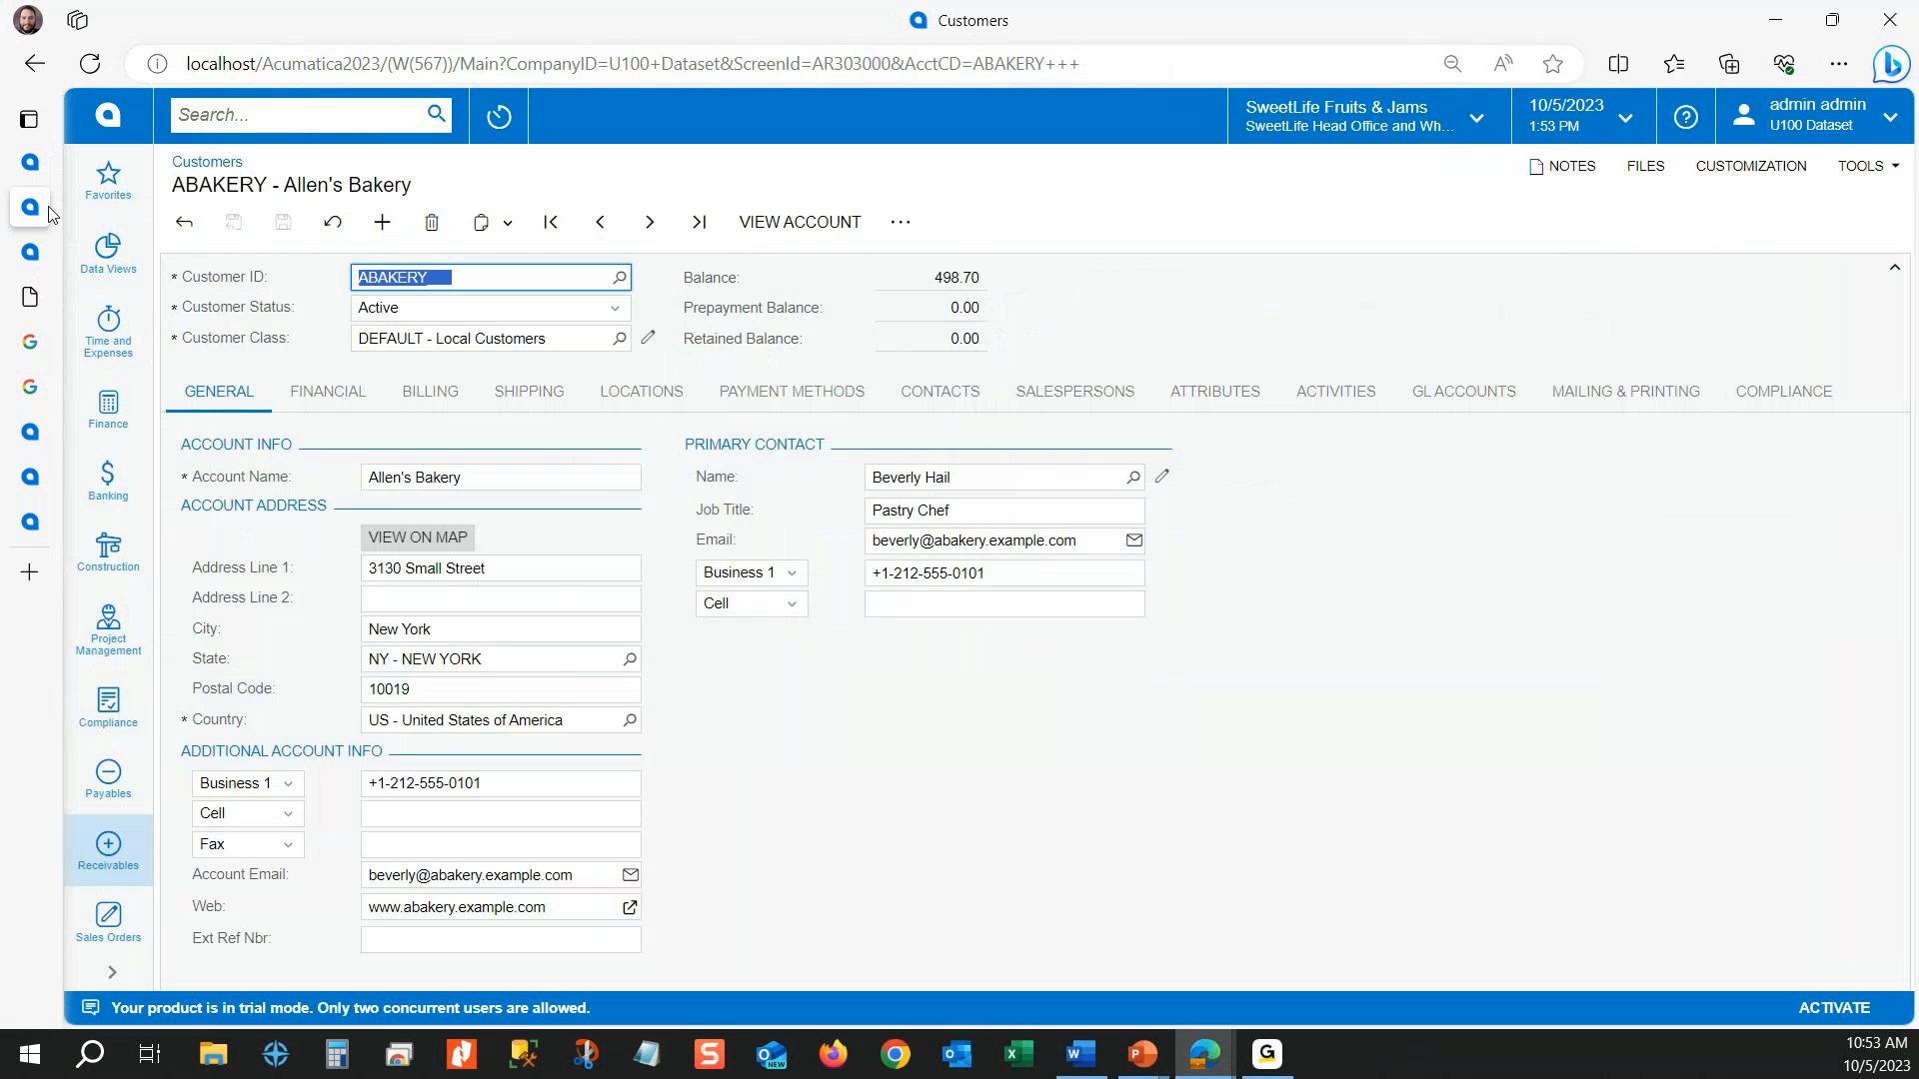
mouse_move(40, 260)
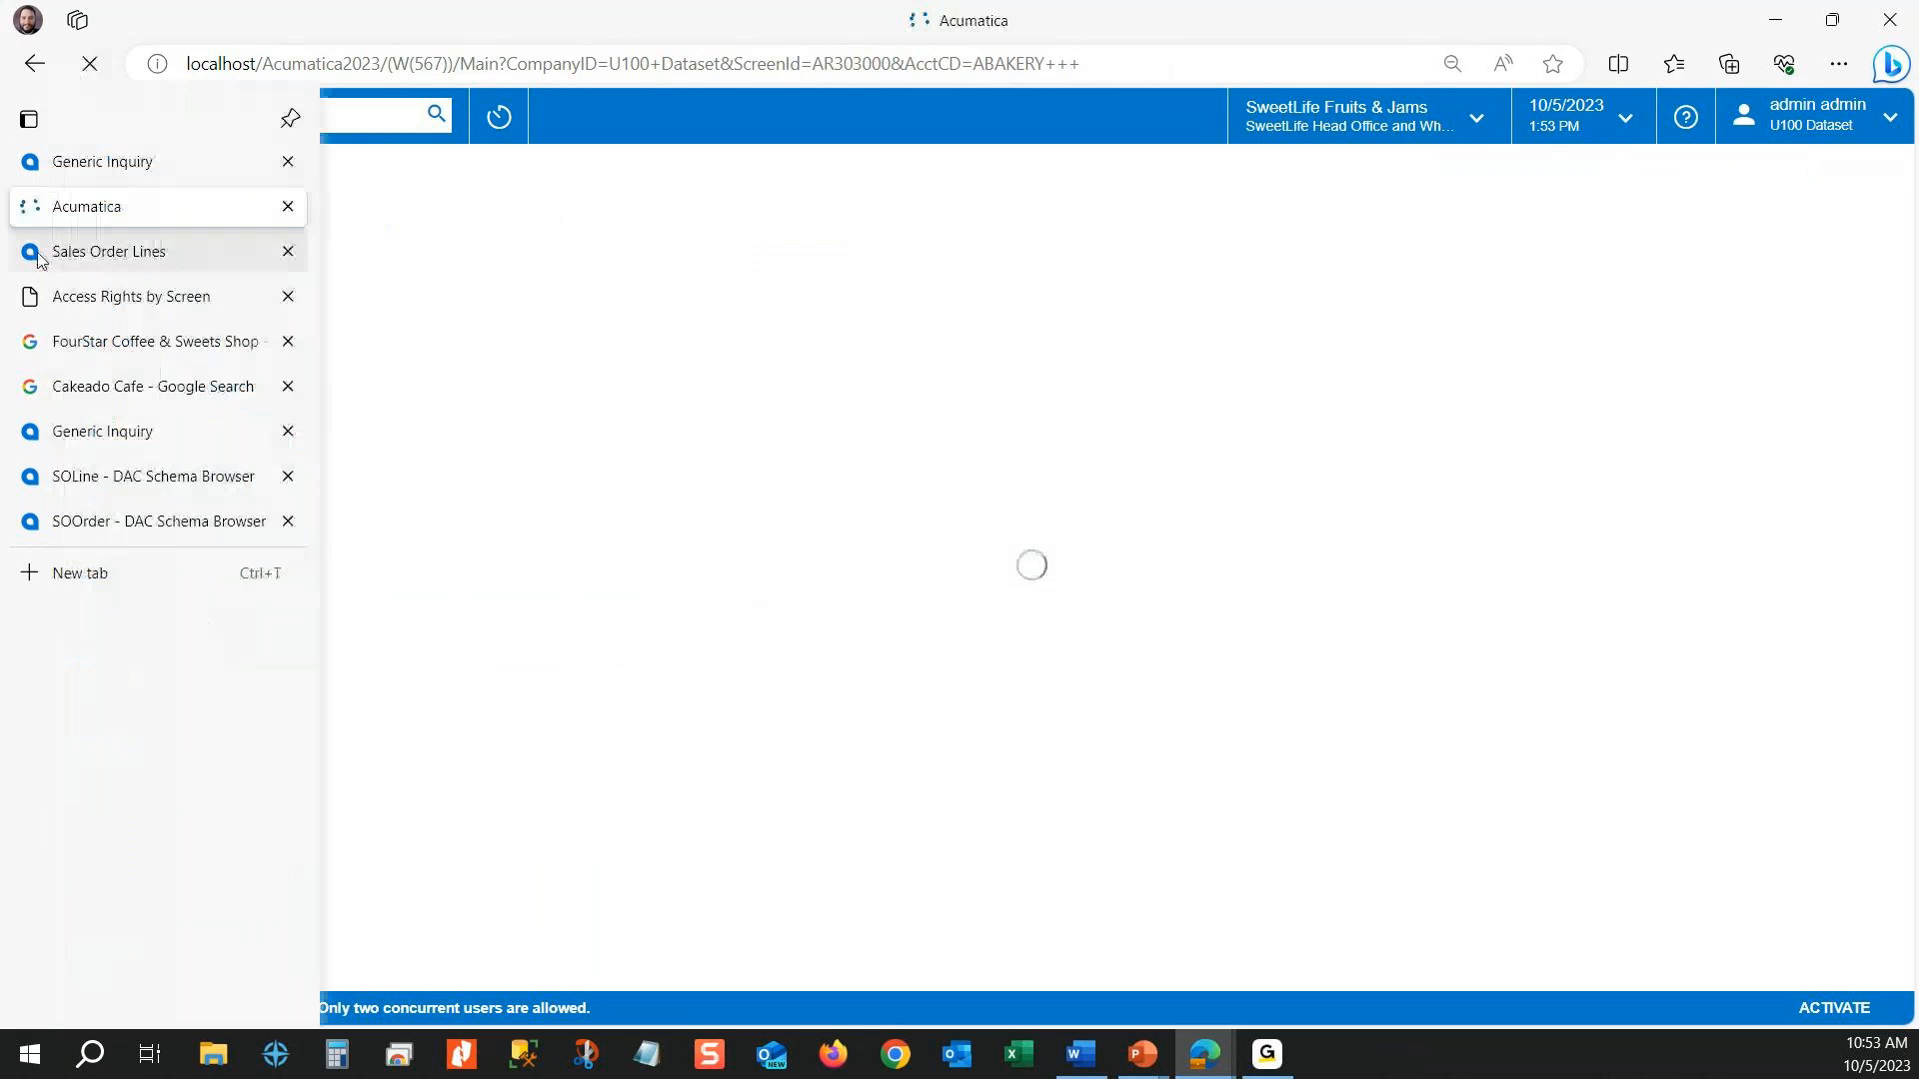
left_click(46, 176)
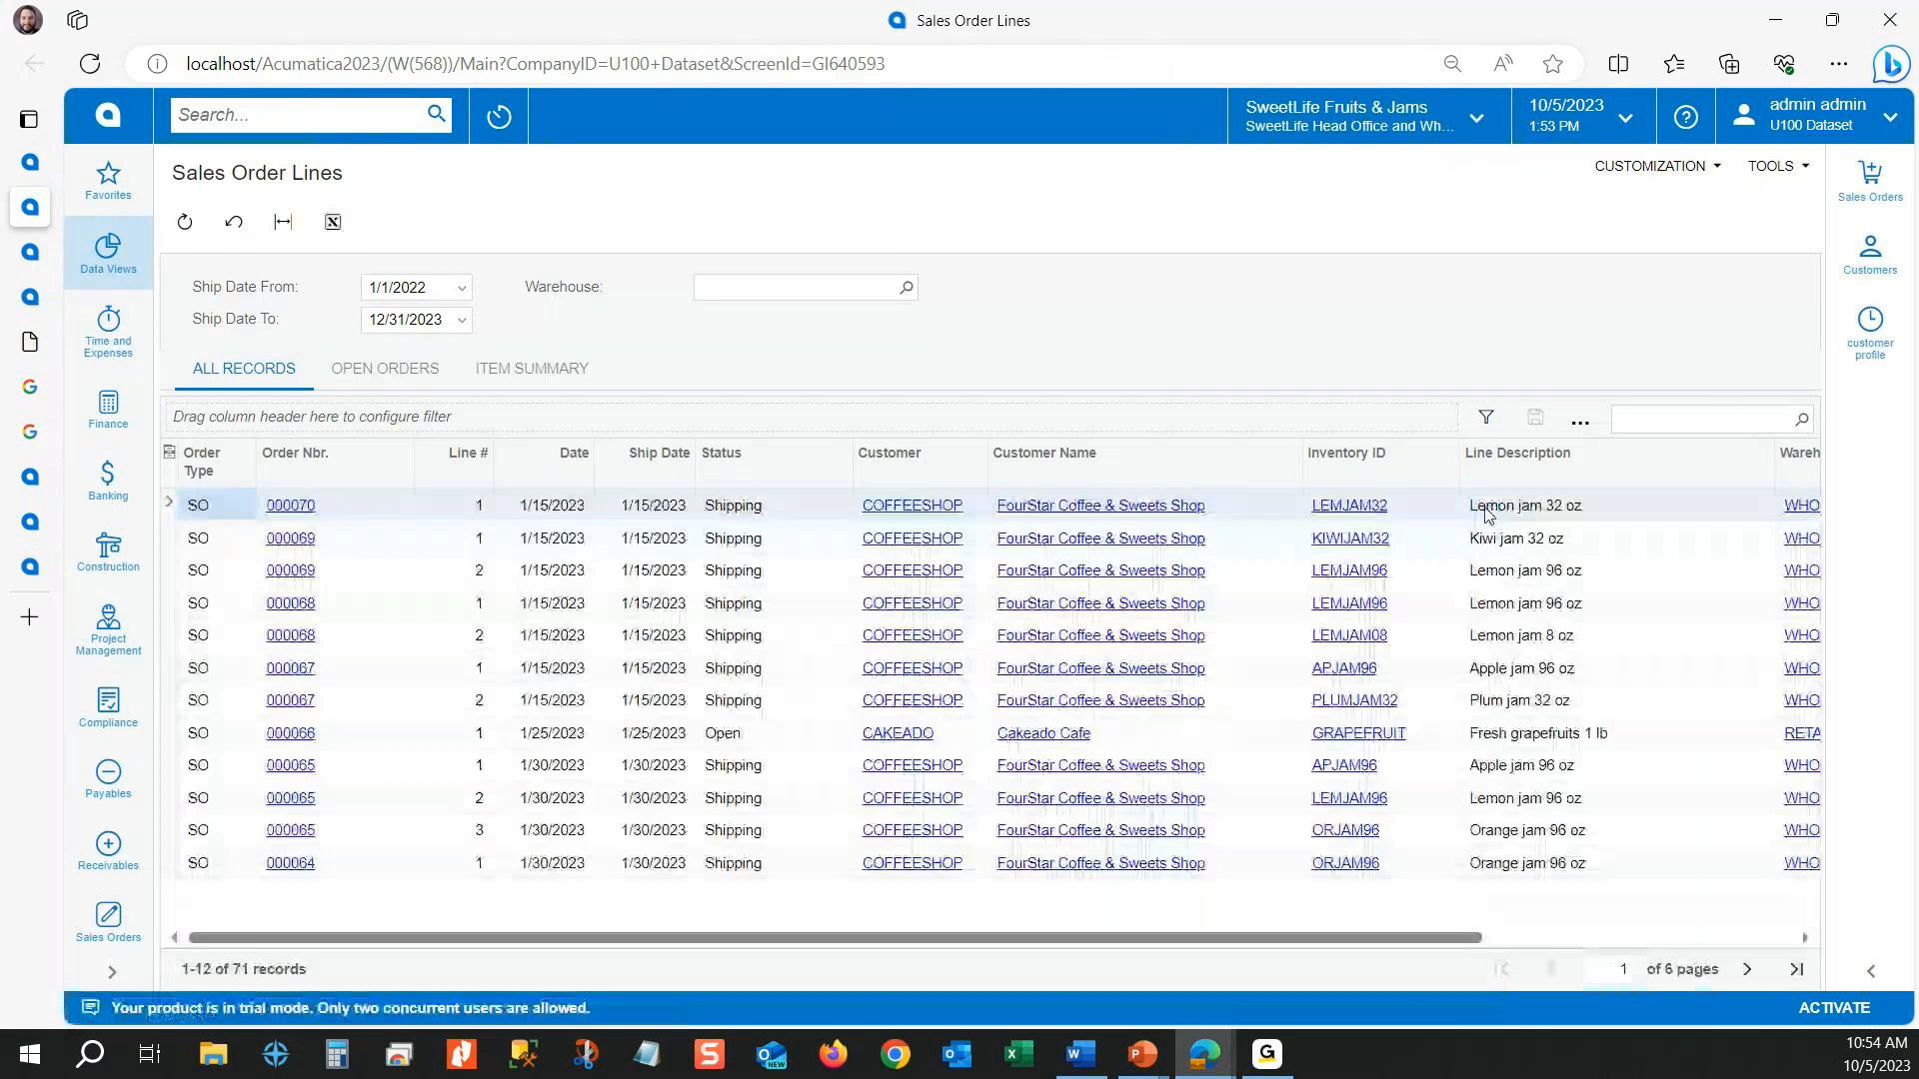
left_click(1865, 346)
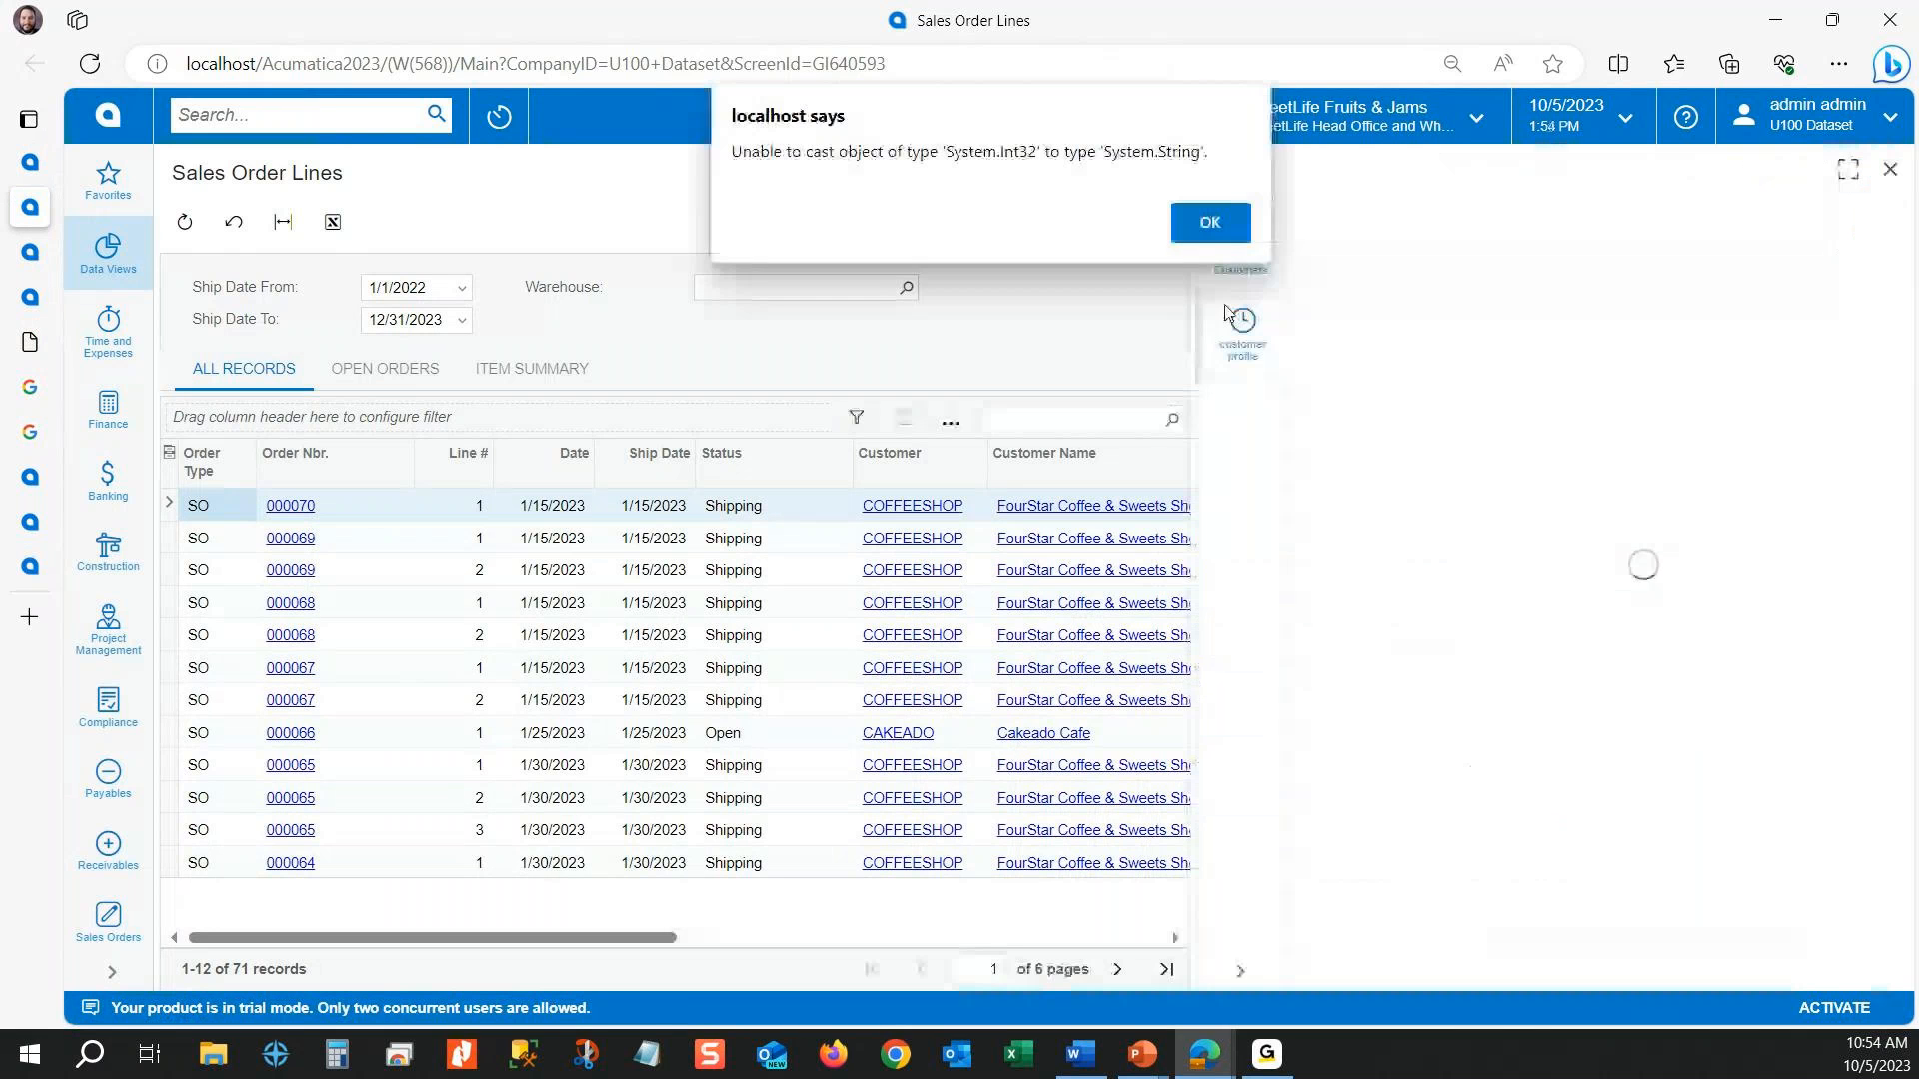
left_click(1245, 236)
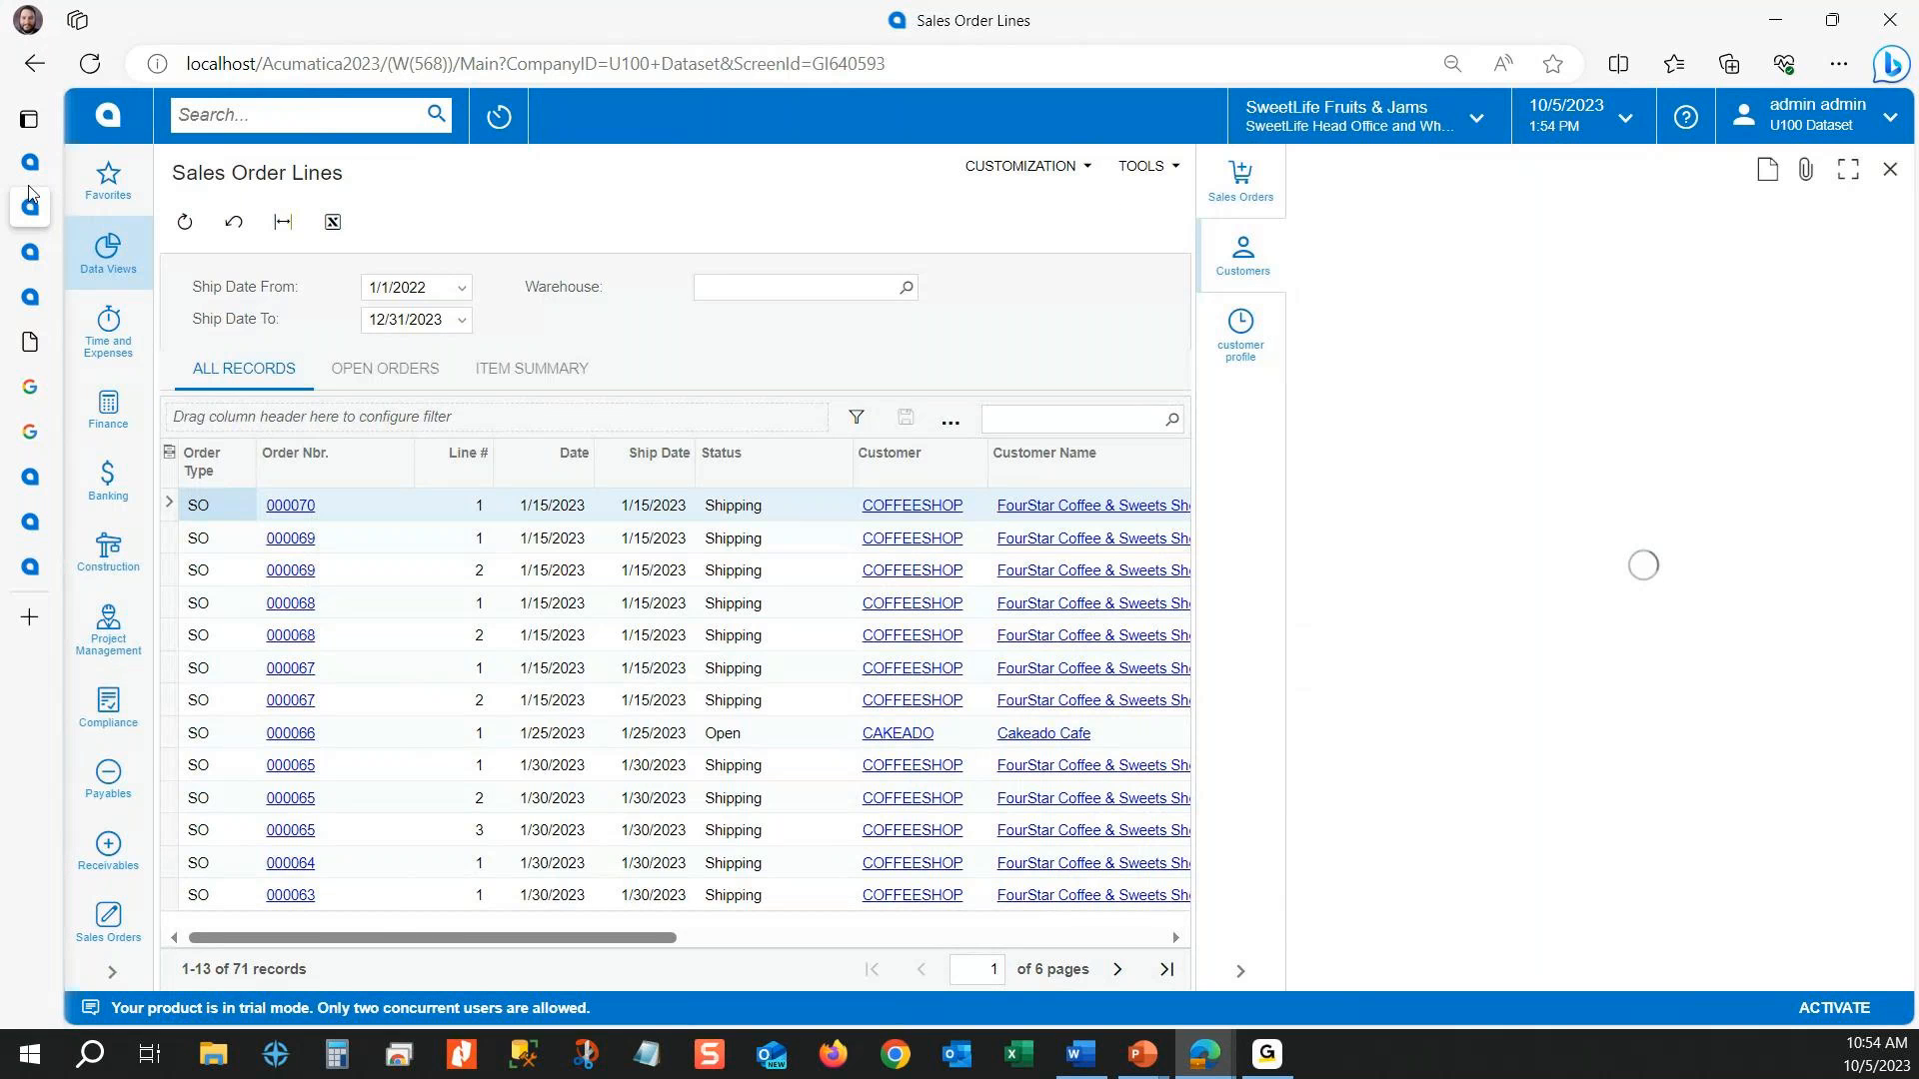
left_click(40, 250)
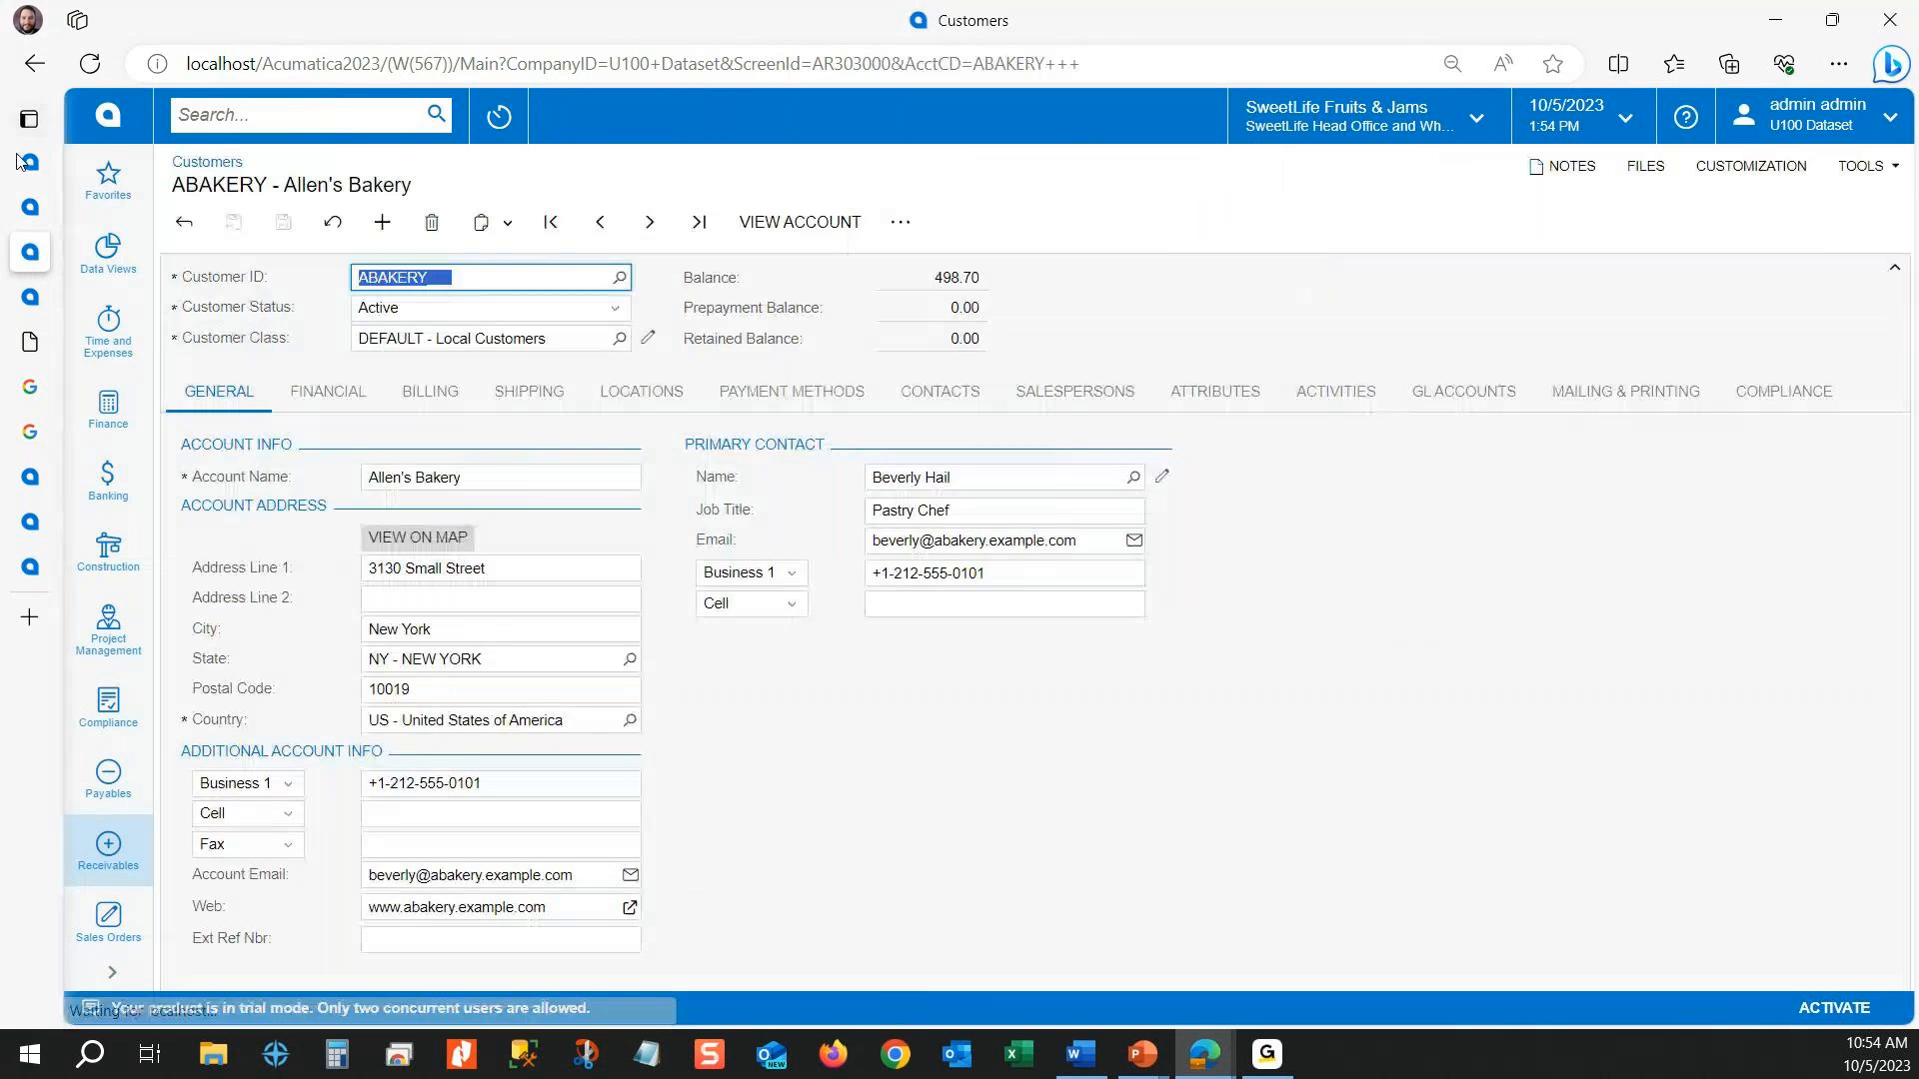
Step: Back in the Generic Inquiry, set the AcctCD navigation parameter to SOOrder.CustomerID and save
left_click(29, 162)
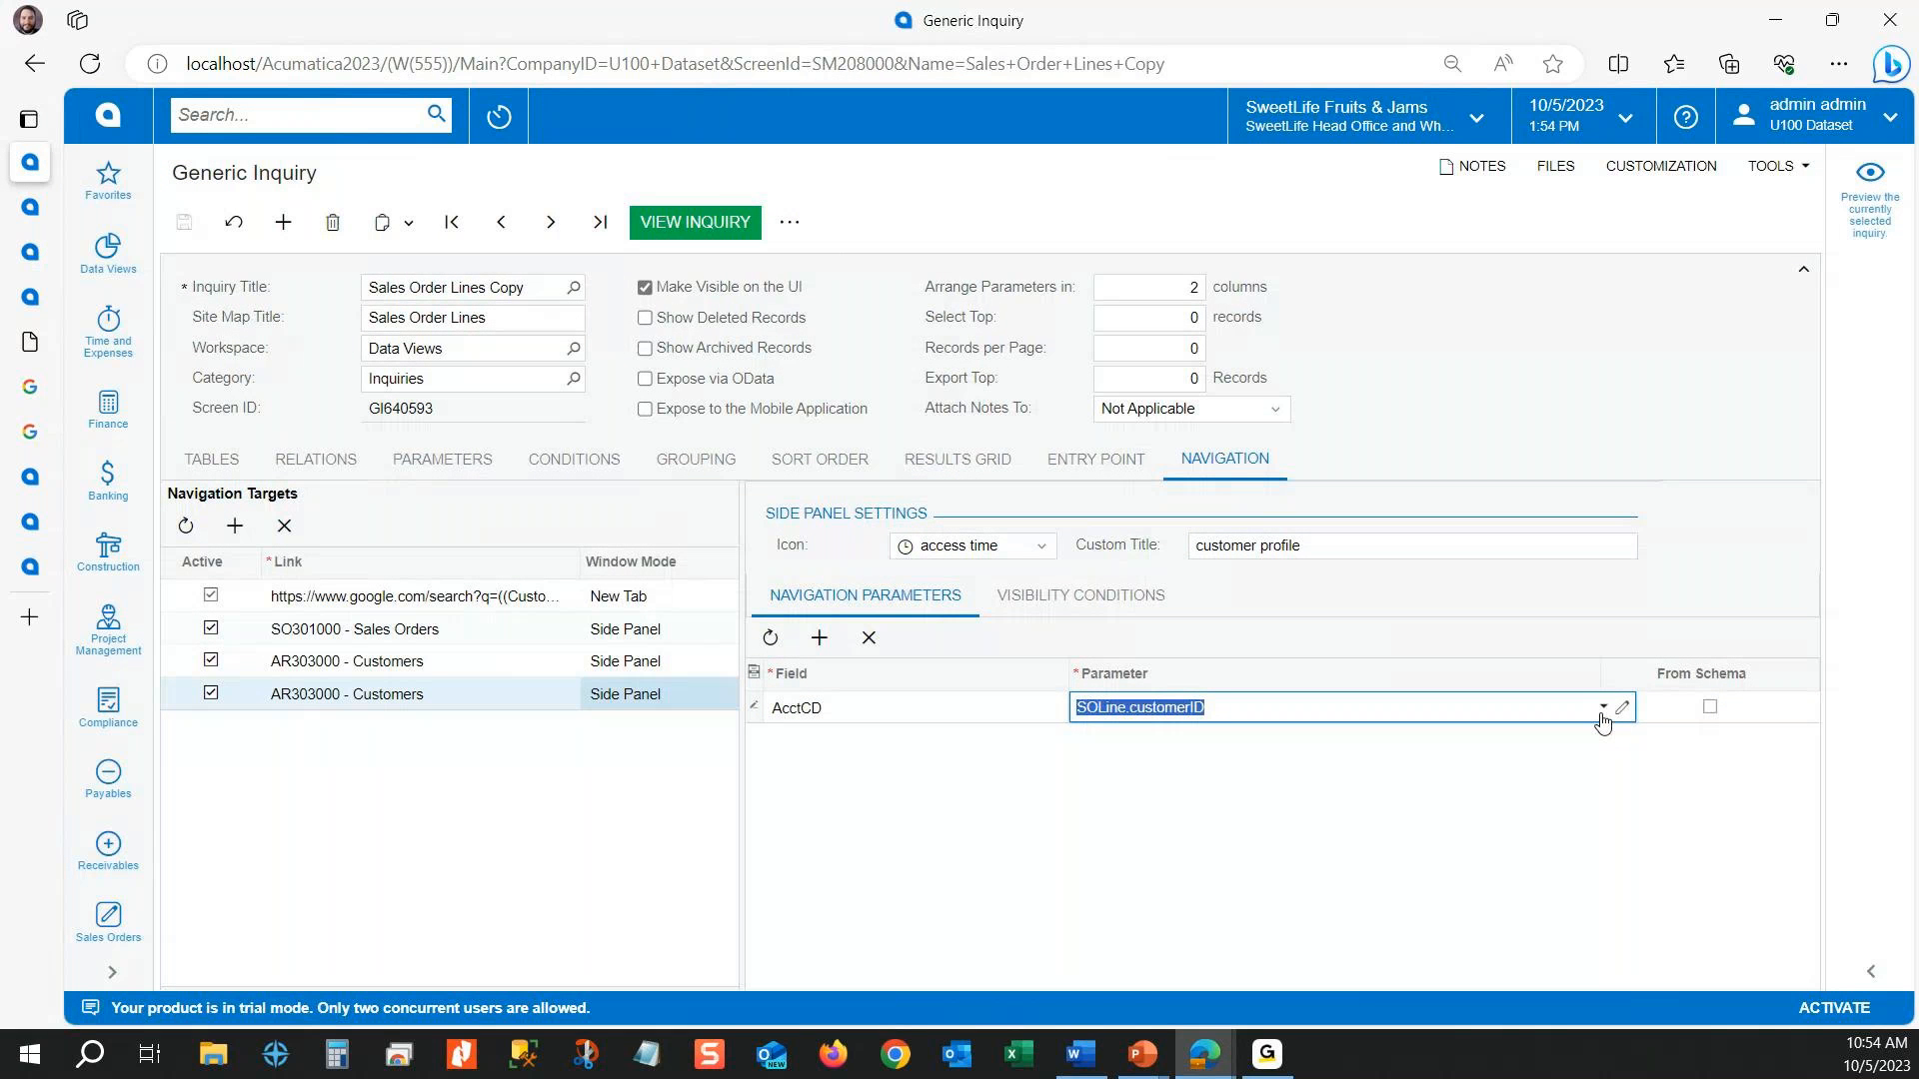
type("customerid")
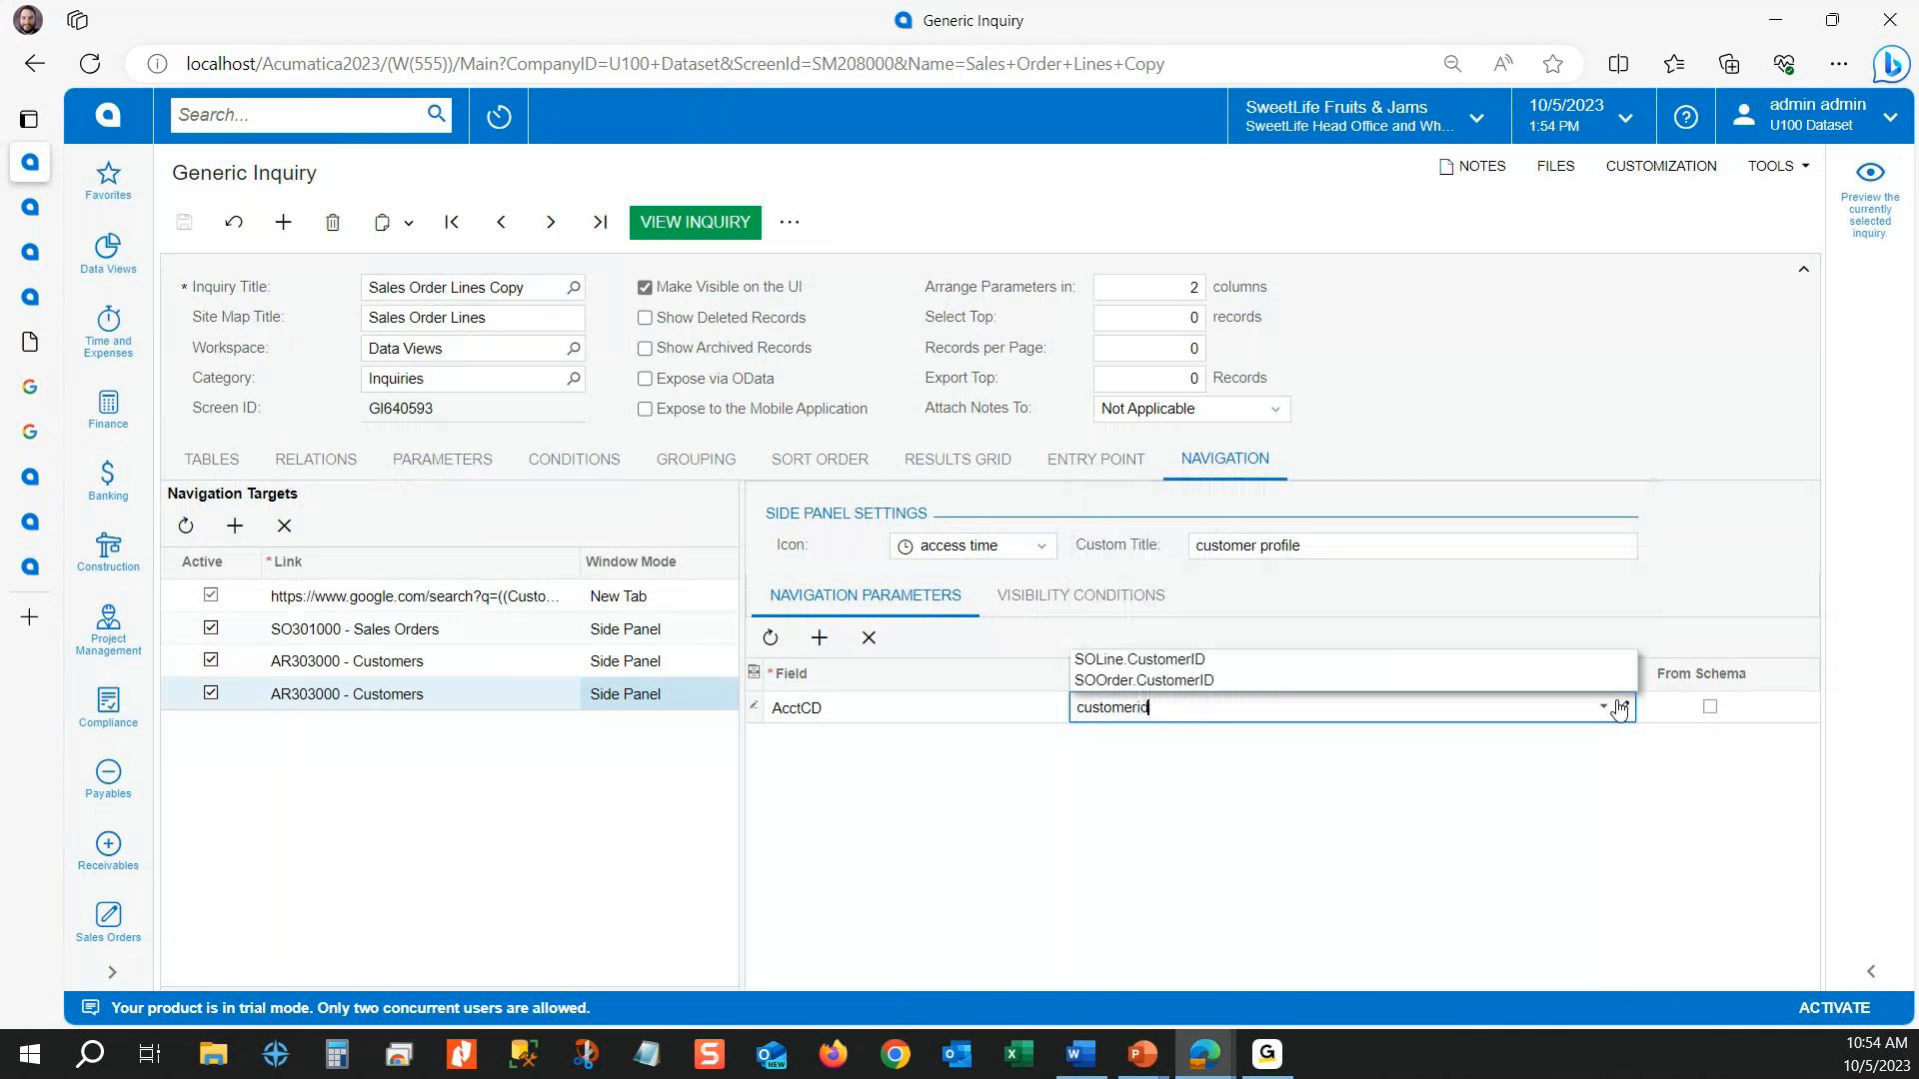
left_click(1159, 681)
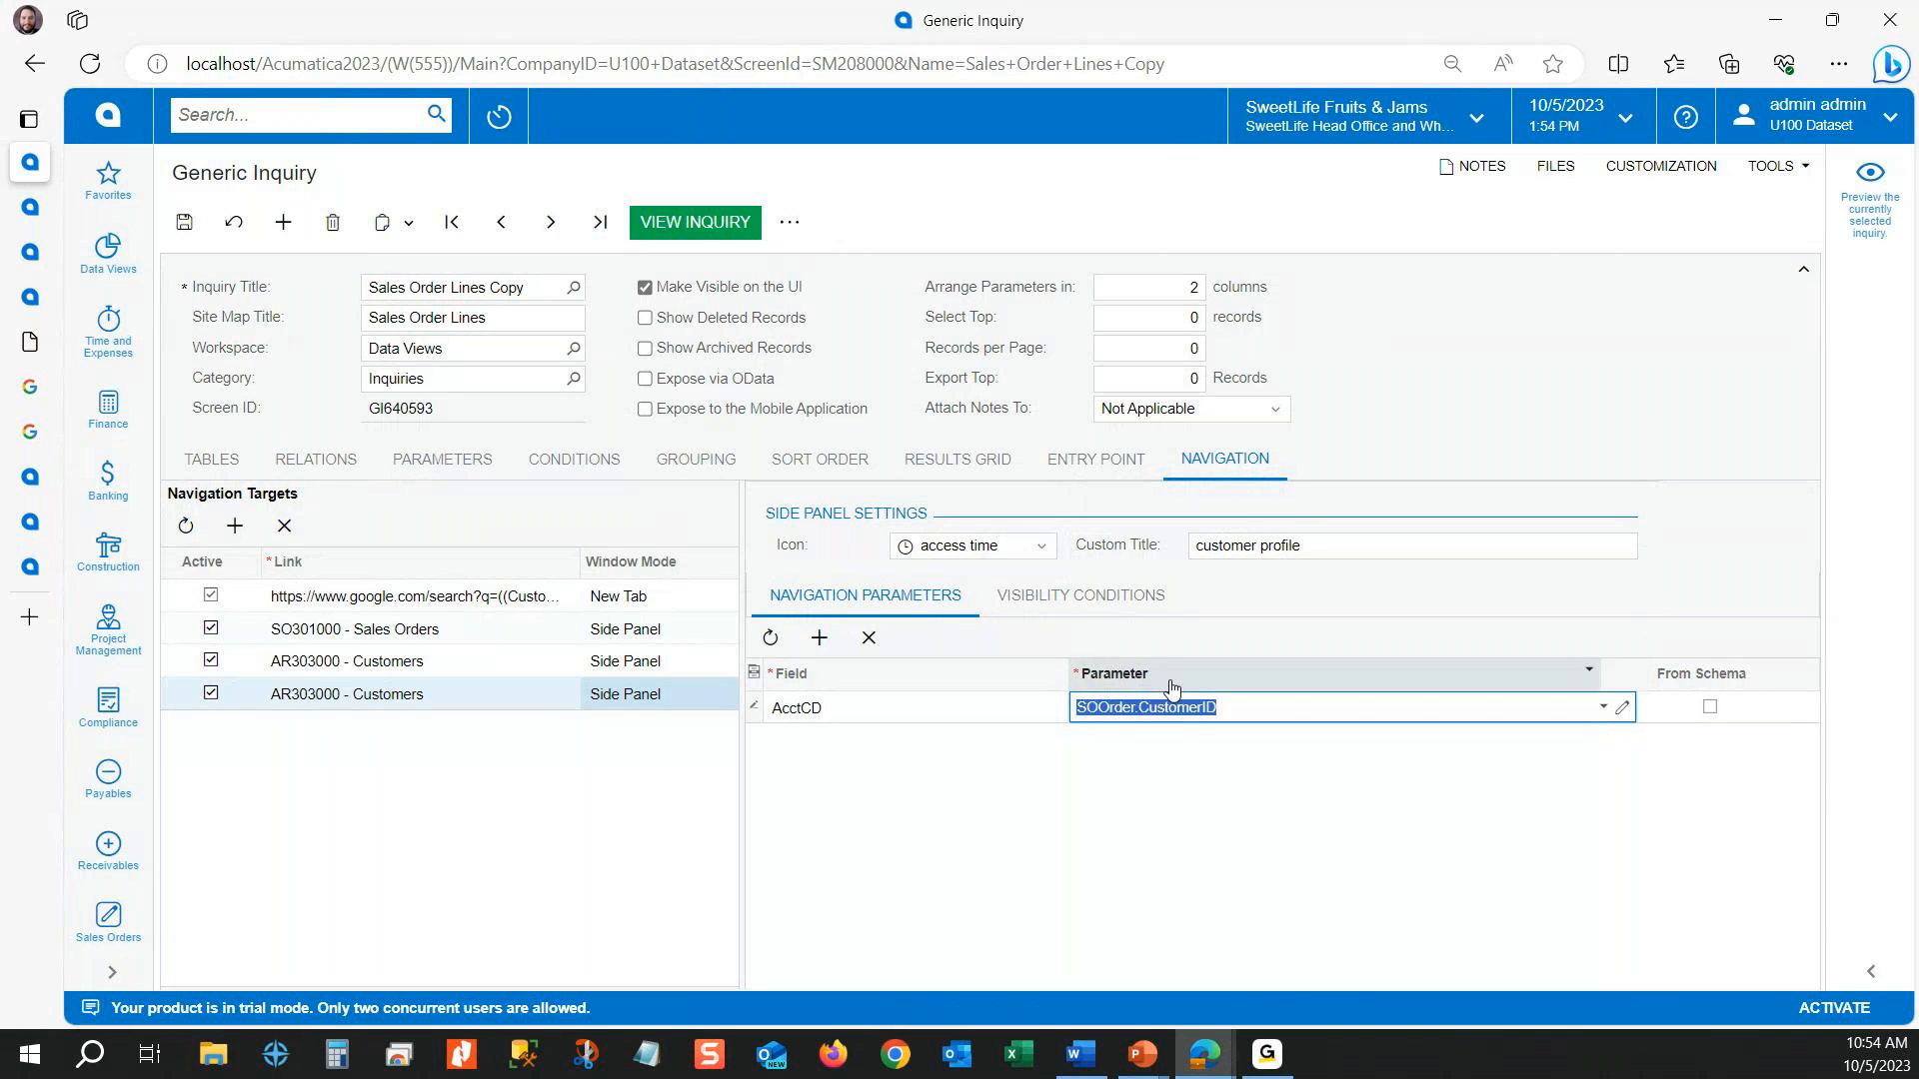
left_click(183, 221)
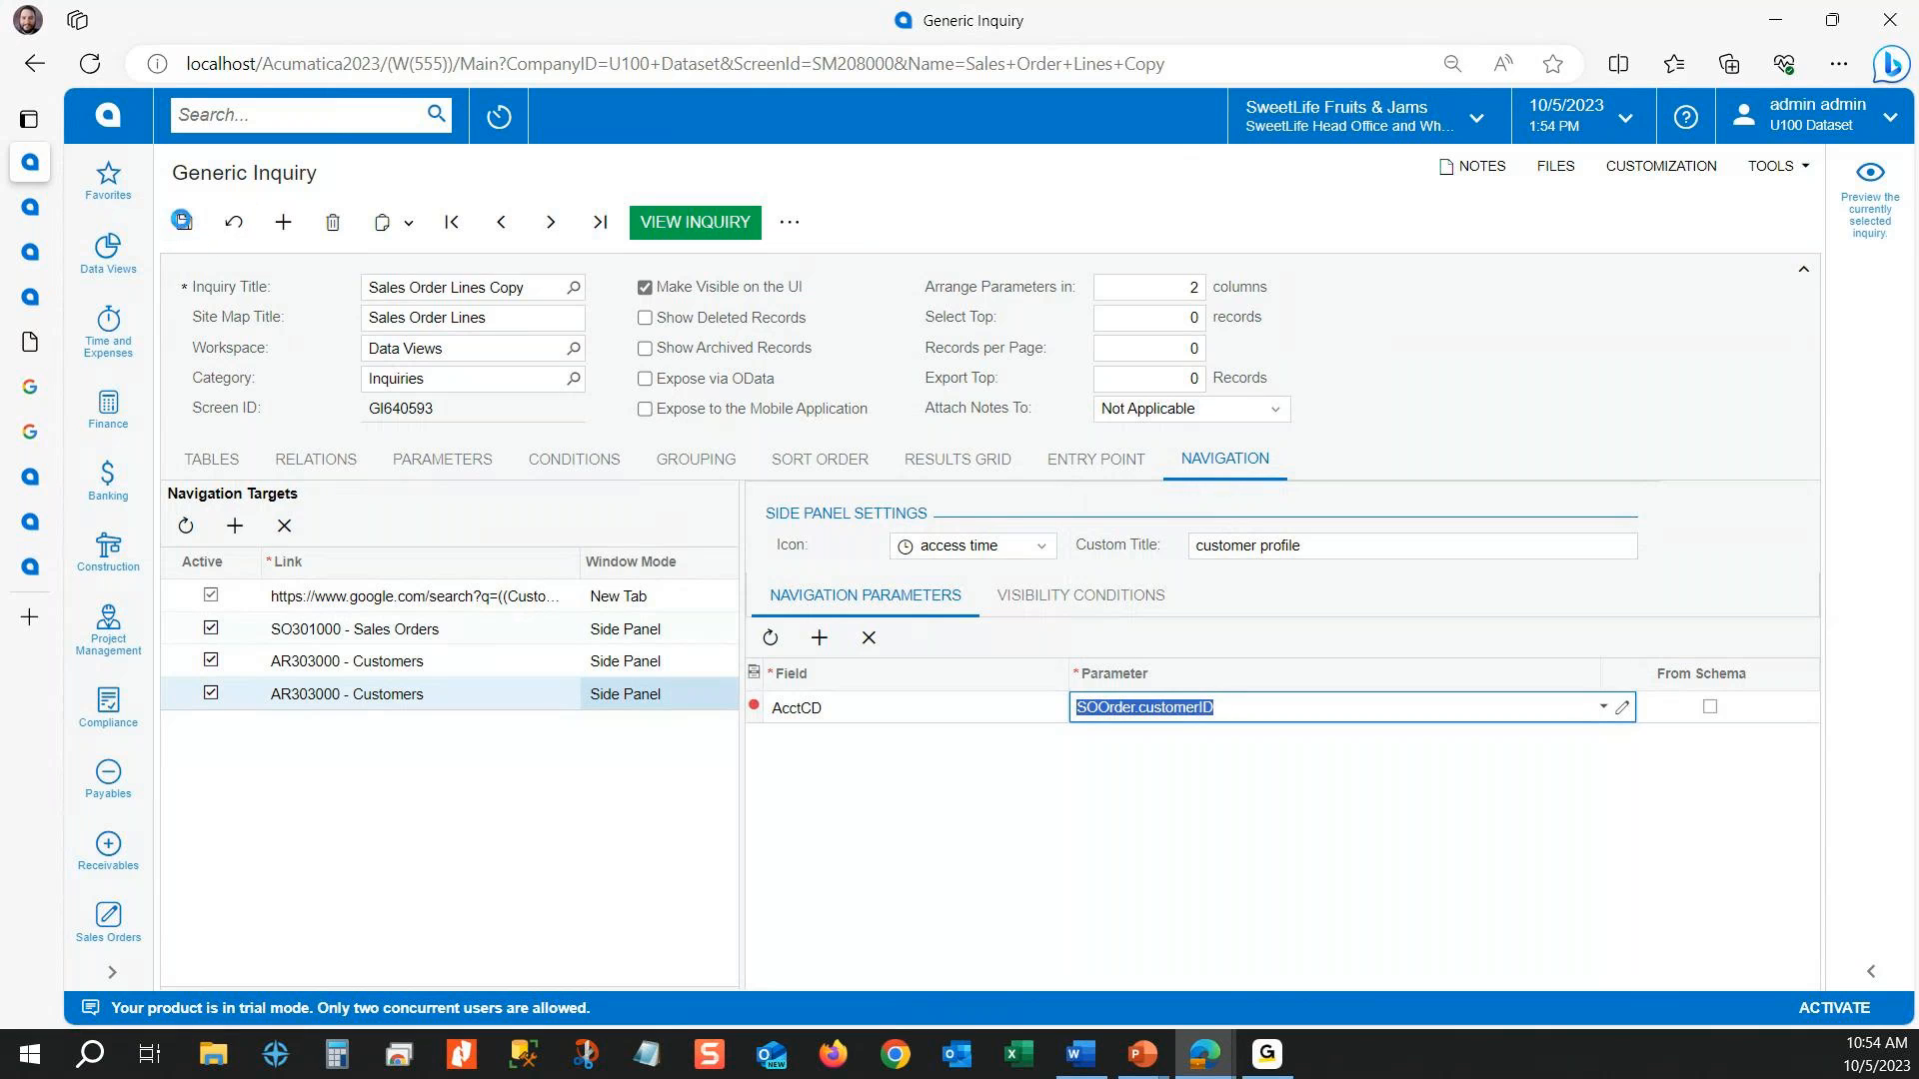
Step: View the inquiry again, check the customer profile side panel for the first order line, and close the panel
left_click(699, 226)
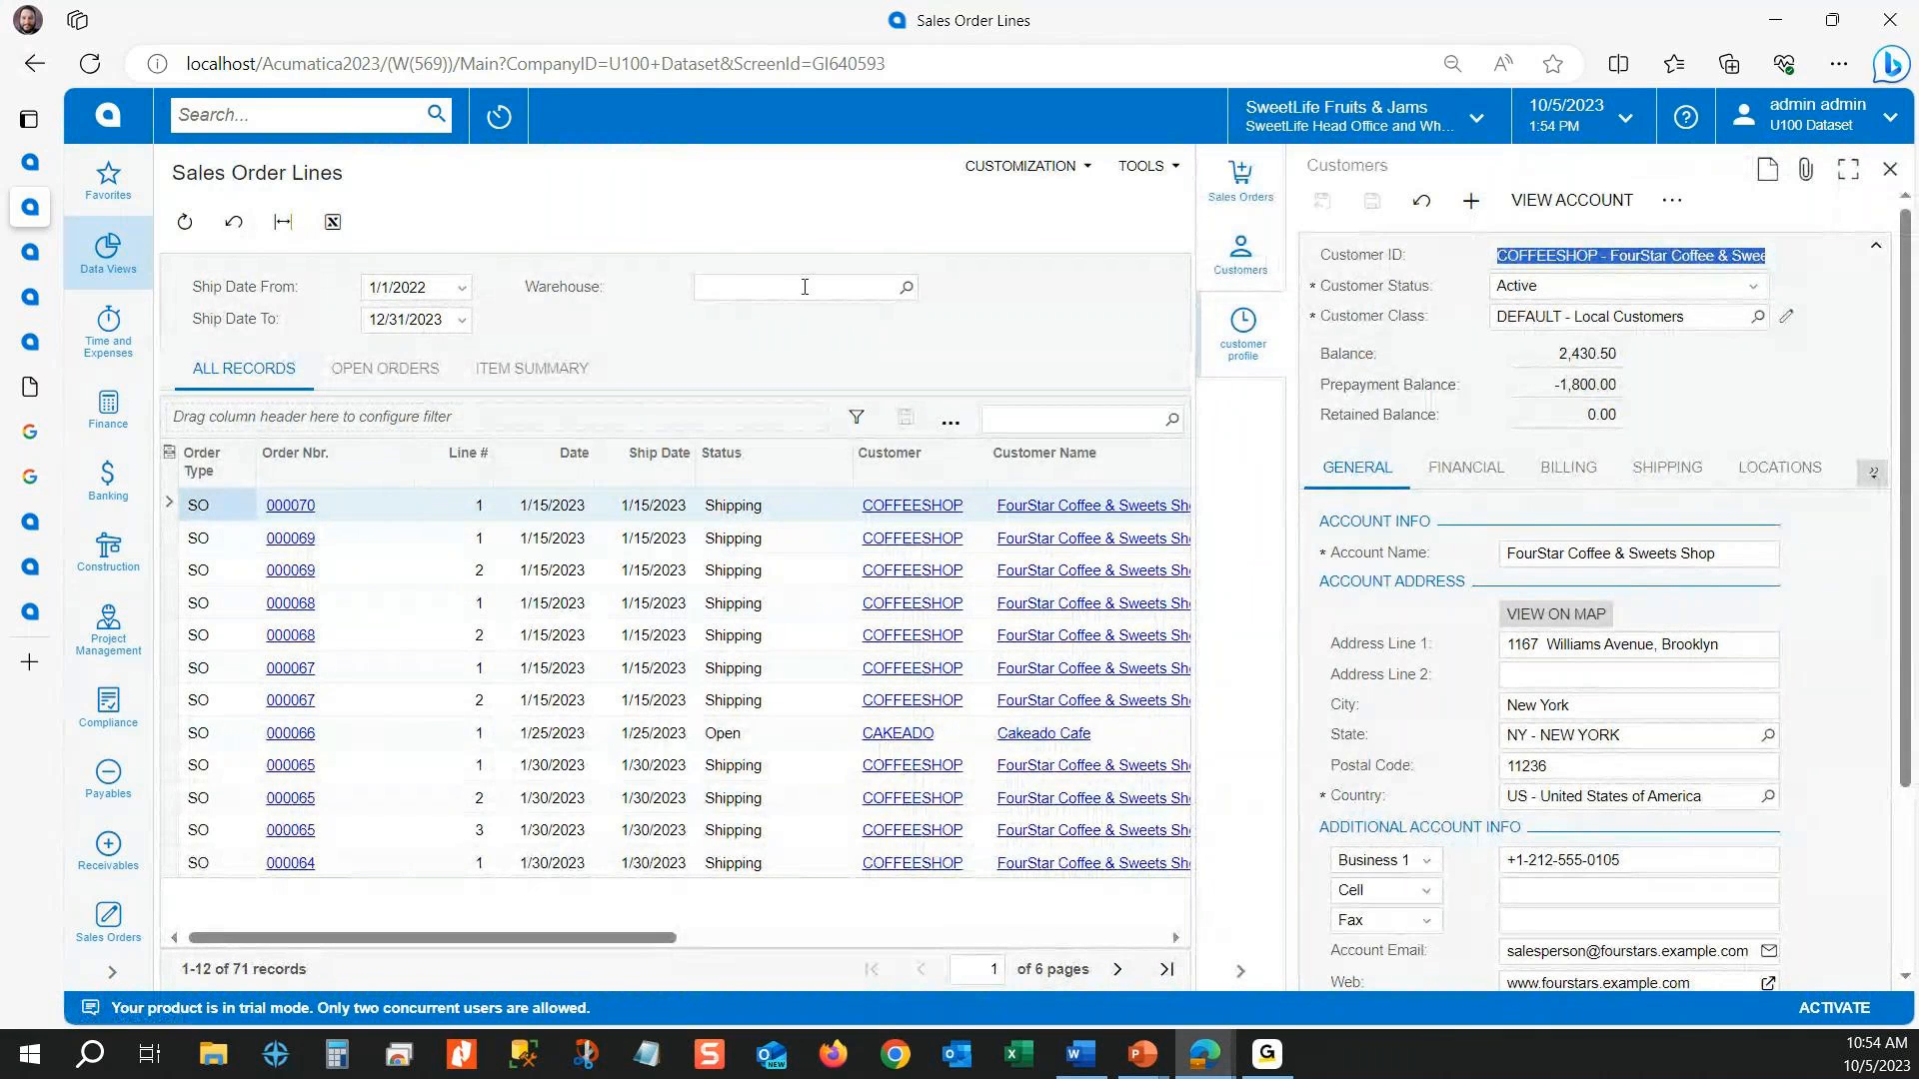
left_click(774, 335)
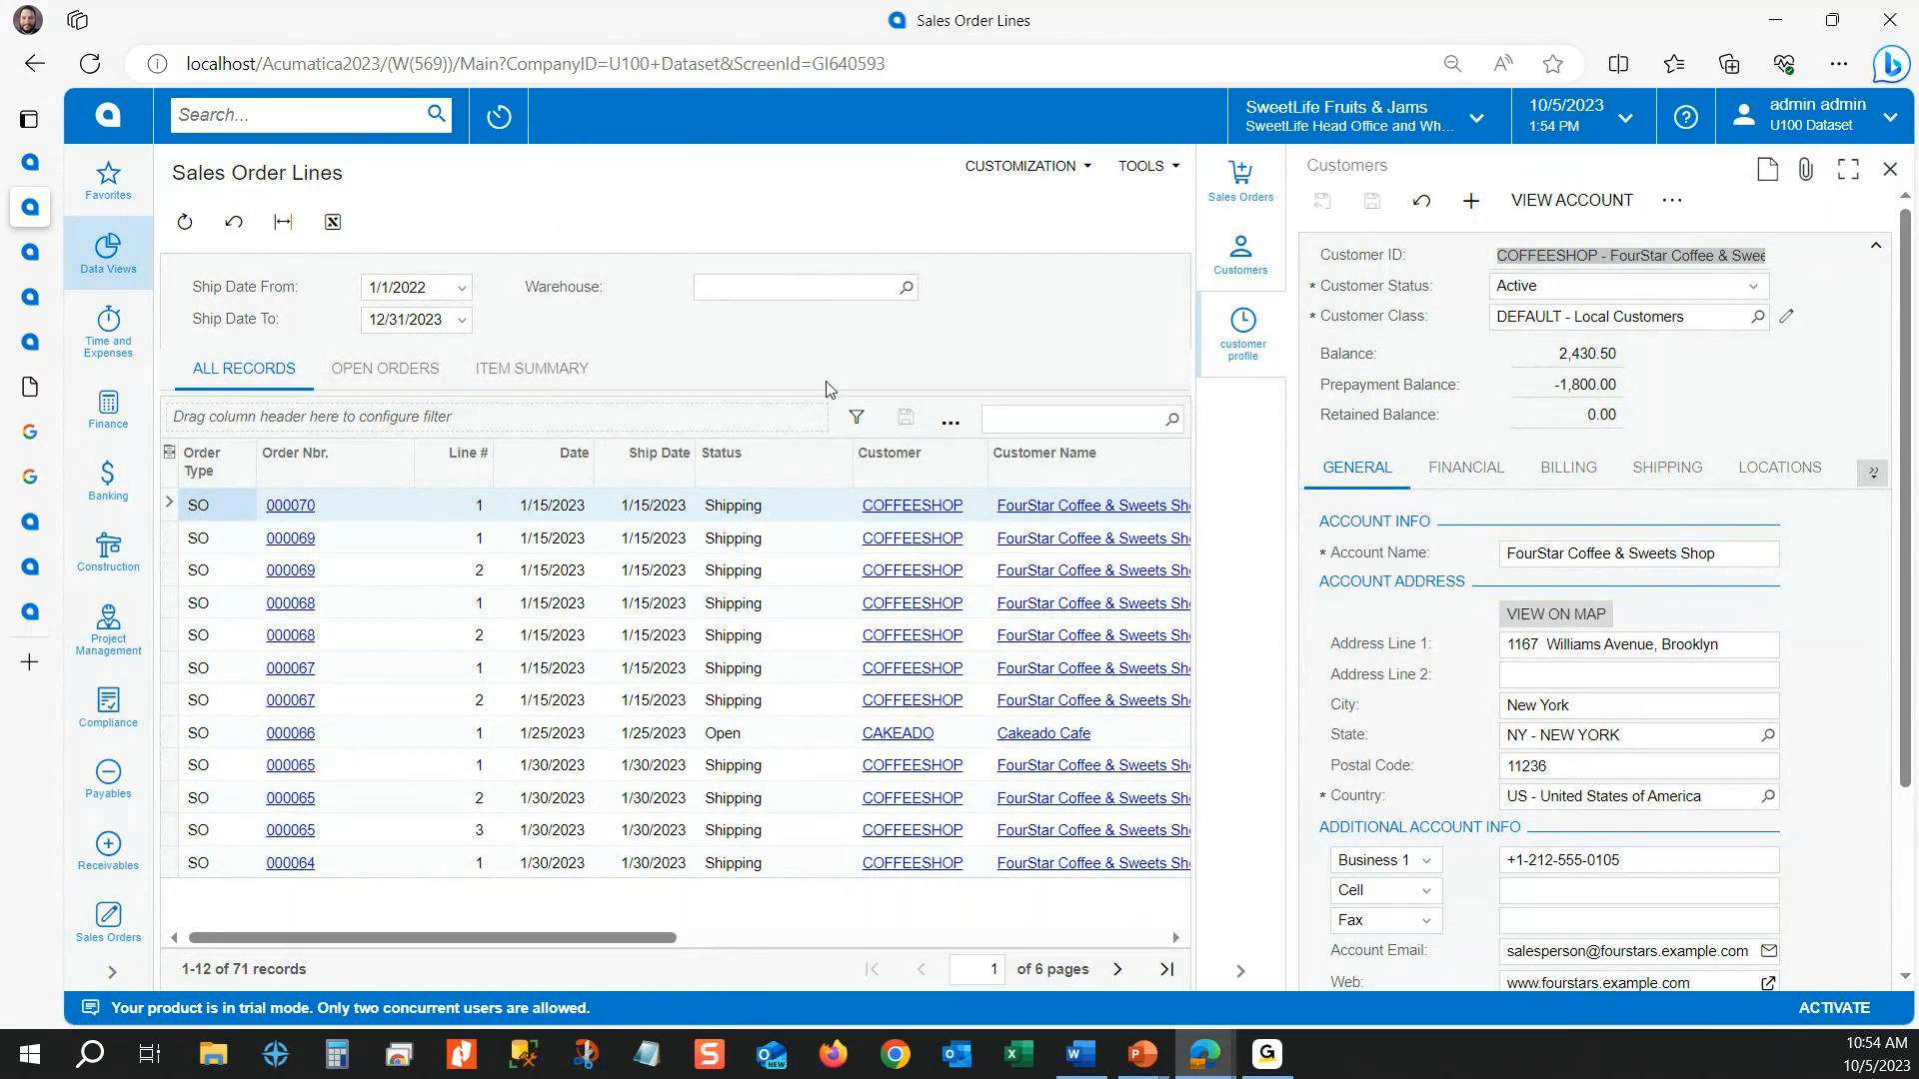
left_click(1890, 170)
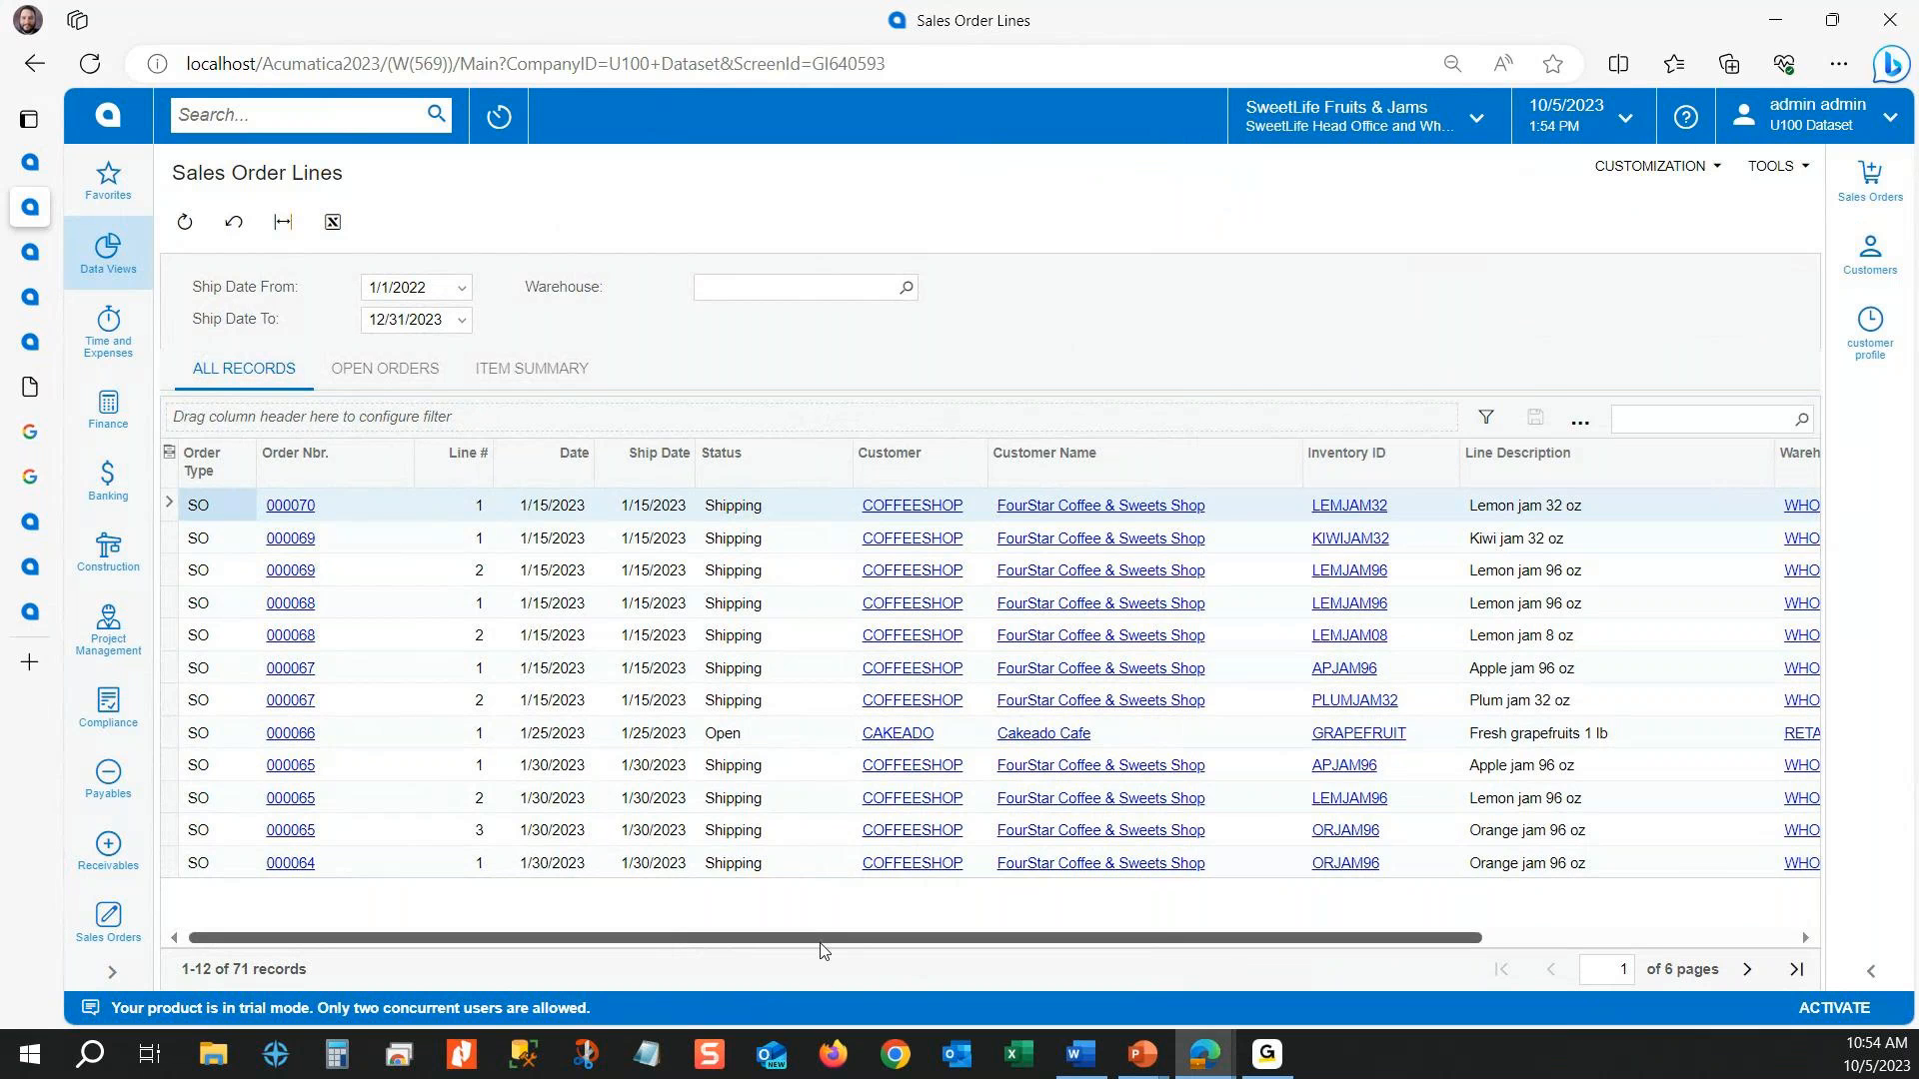
Step: Add the Line Total, Order Total, Order Total no Tax, Tax Total and Unit Price columns to the Sales Order Lines grid
left_click_drag(821, 941, 733, 921)
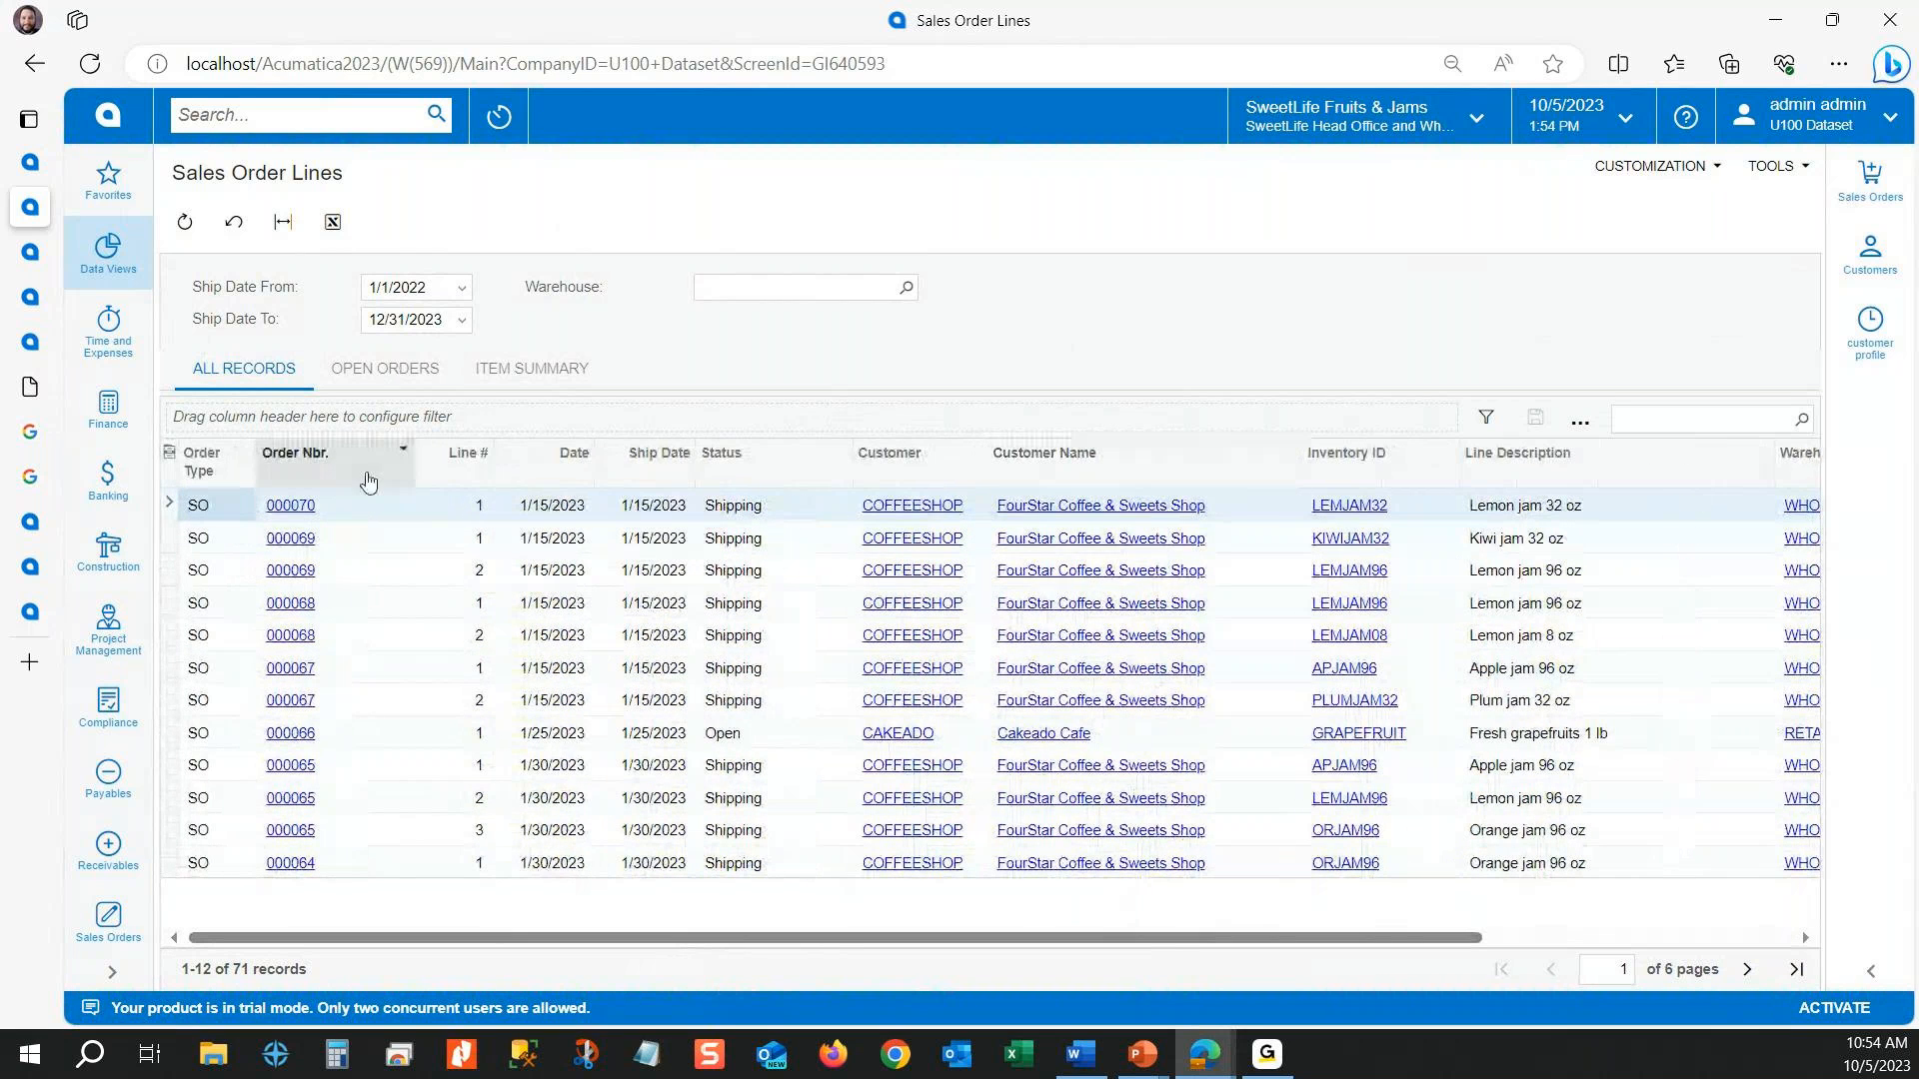
left_click(169, 452)
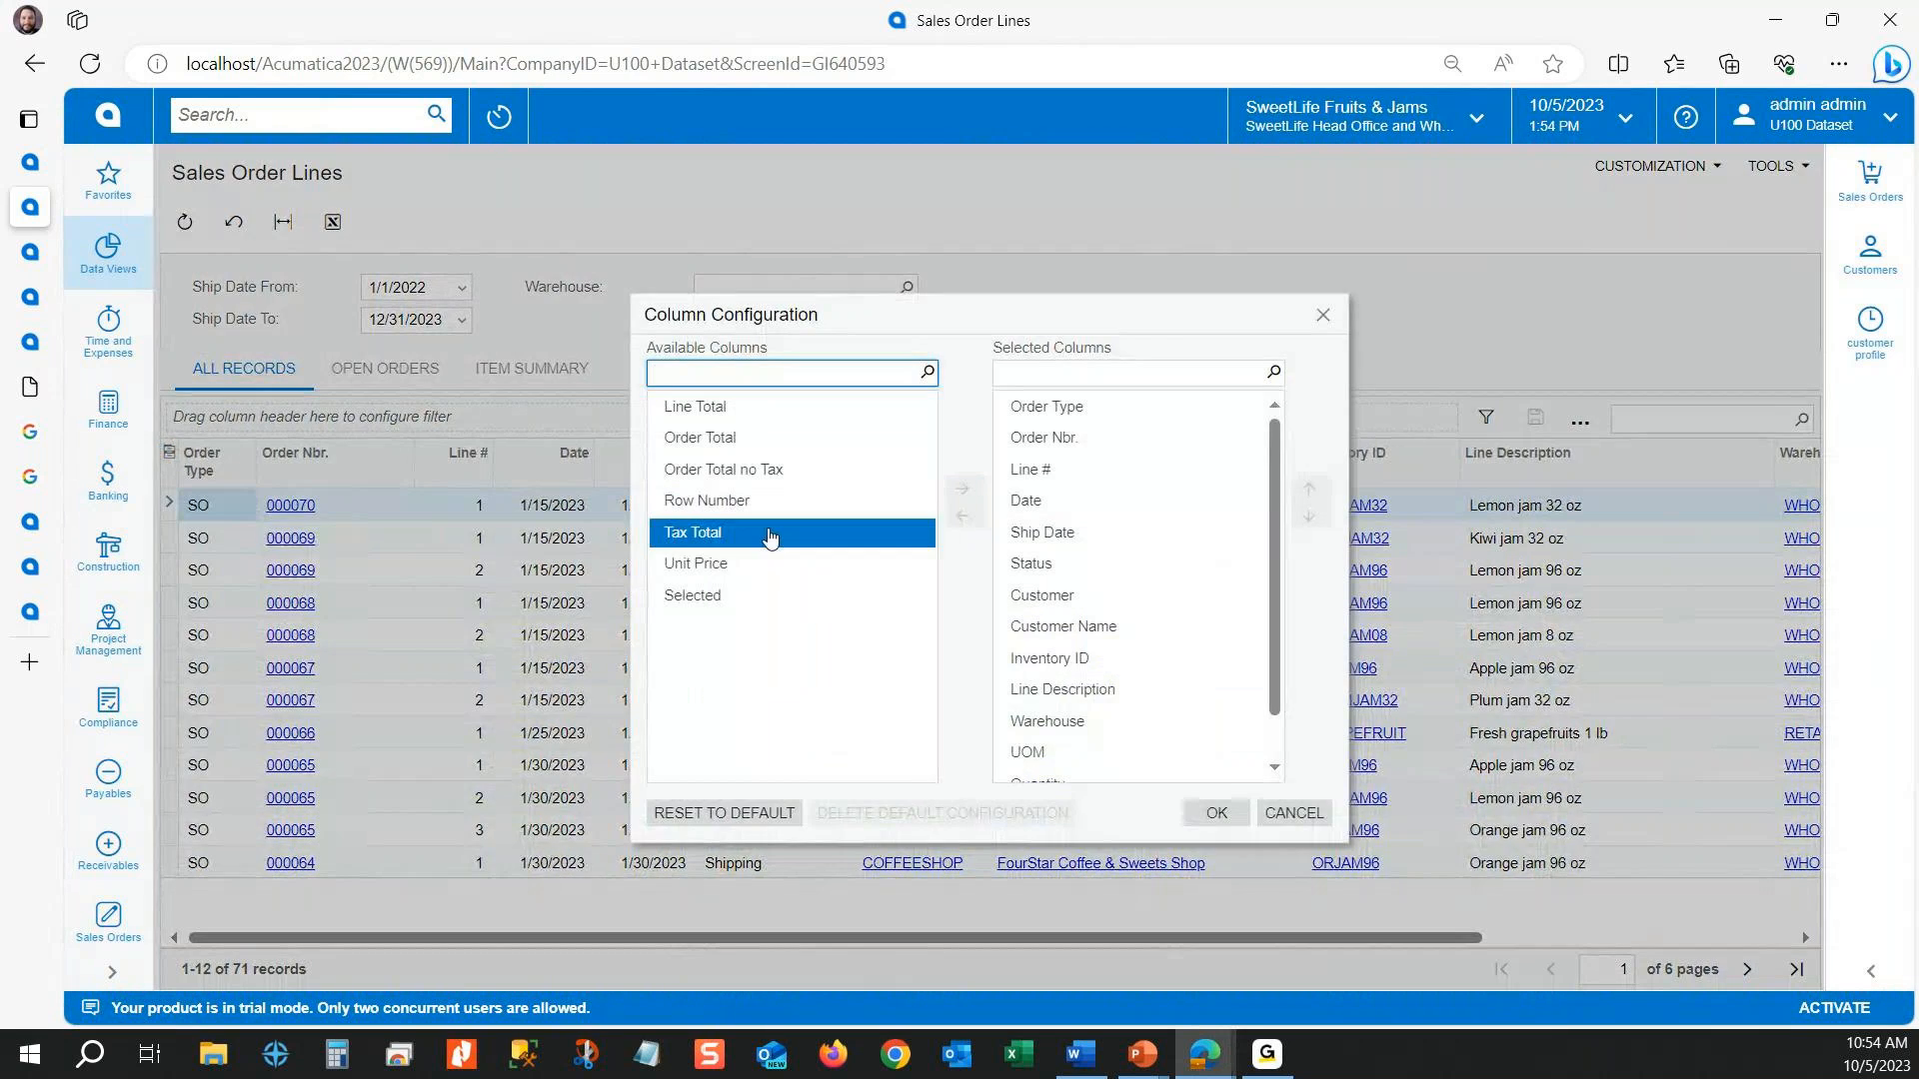
left_click(690, 406)
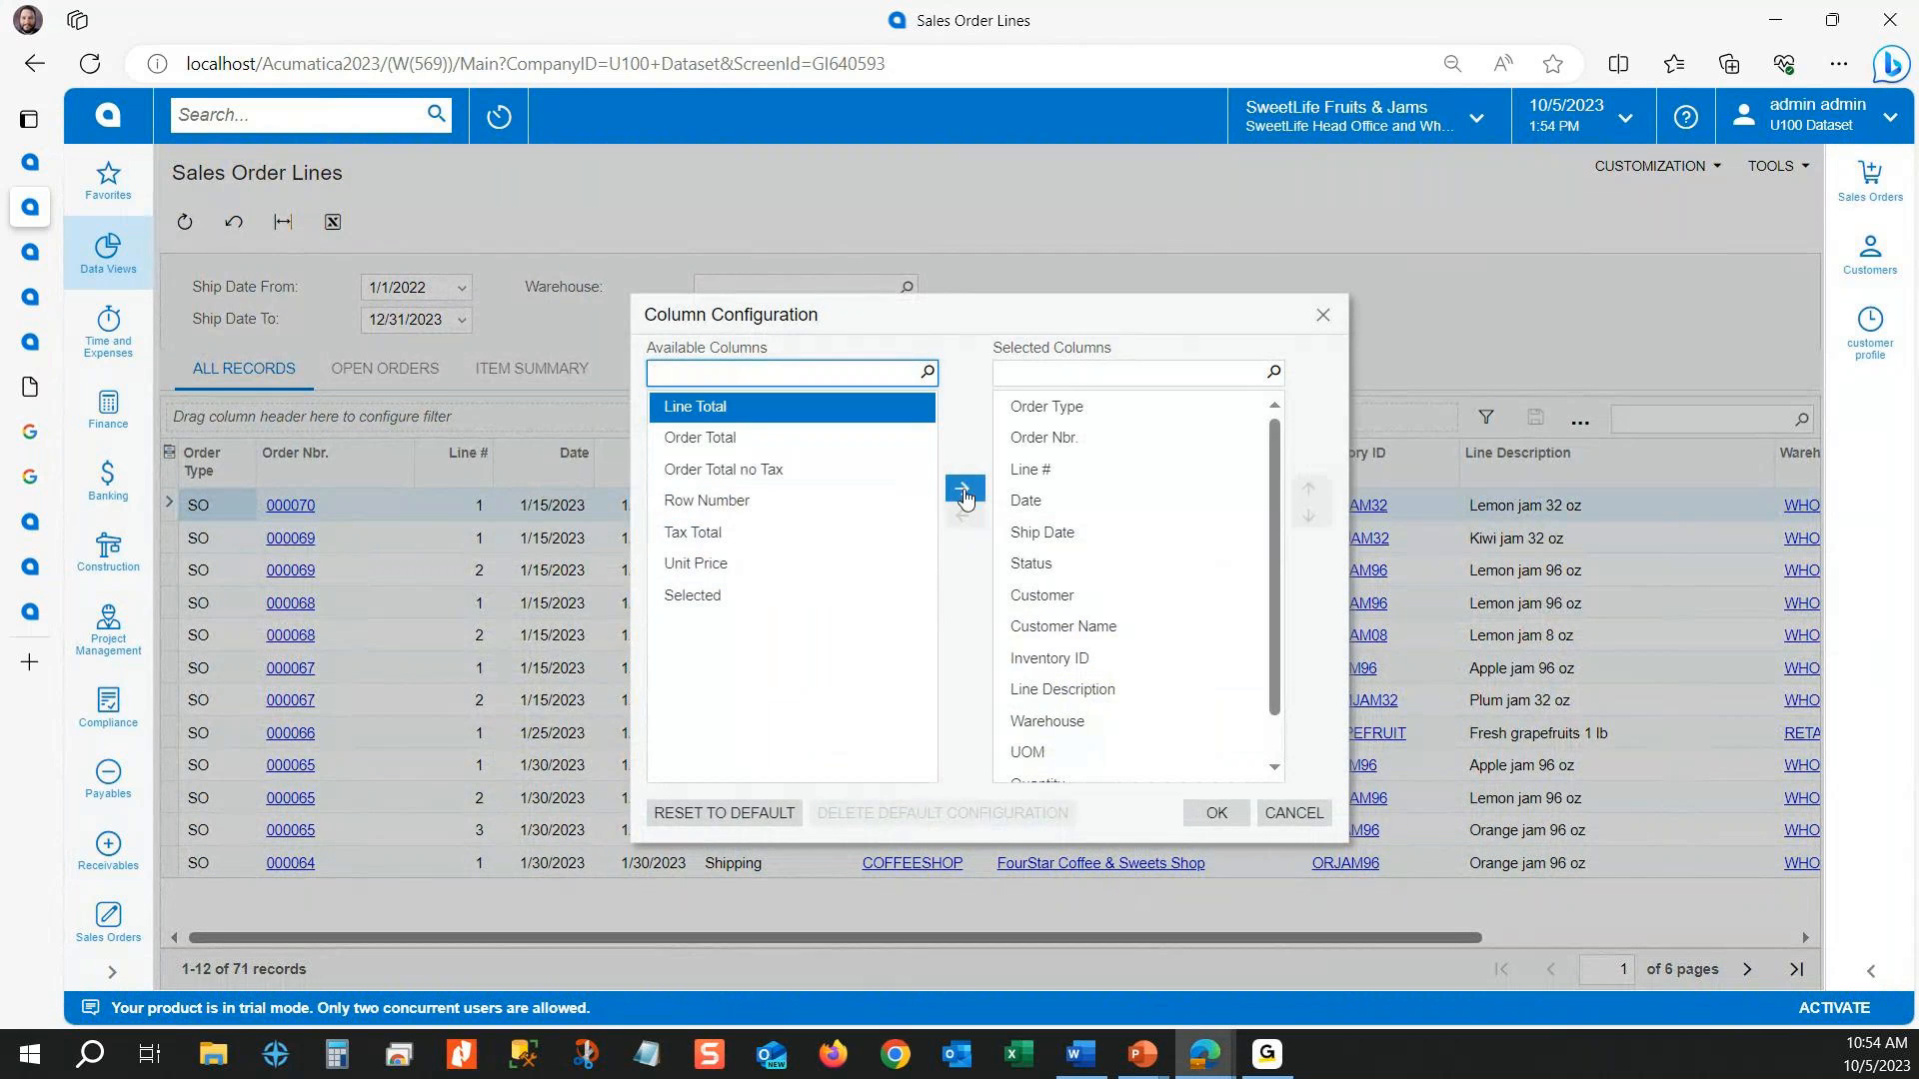
left_click(965, 490)
left_click(860, 408)
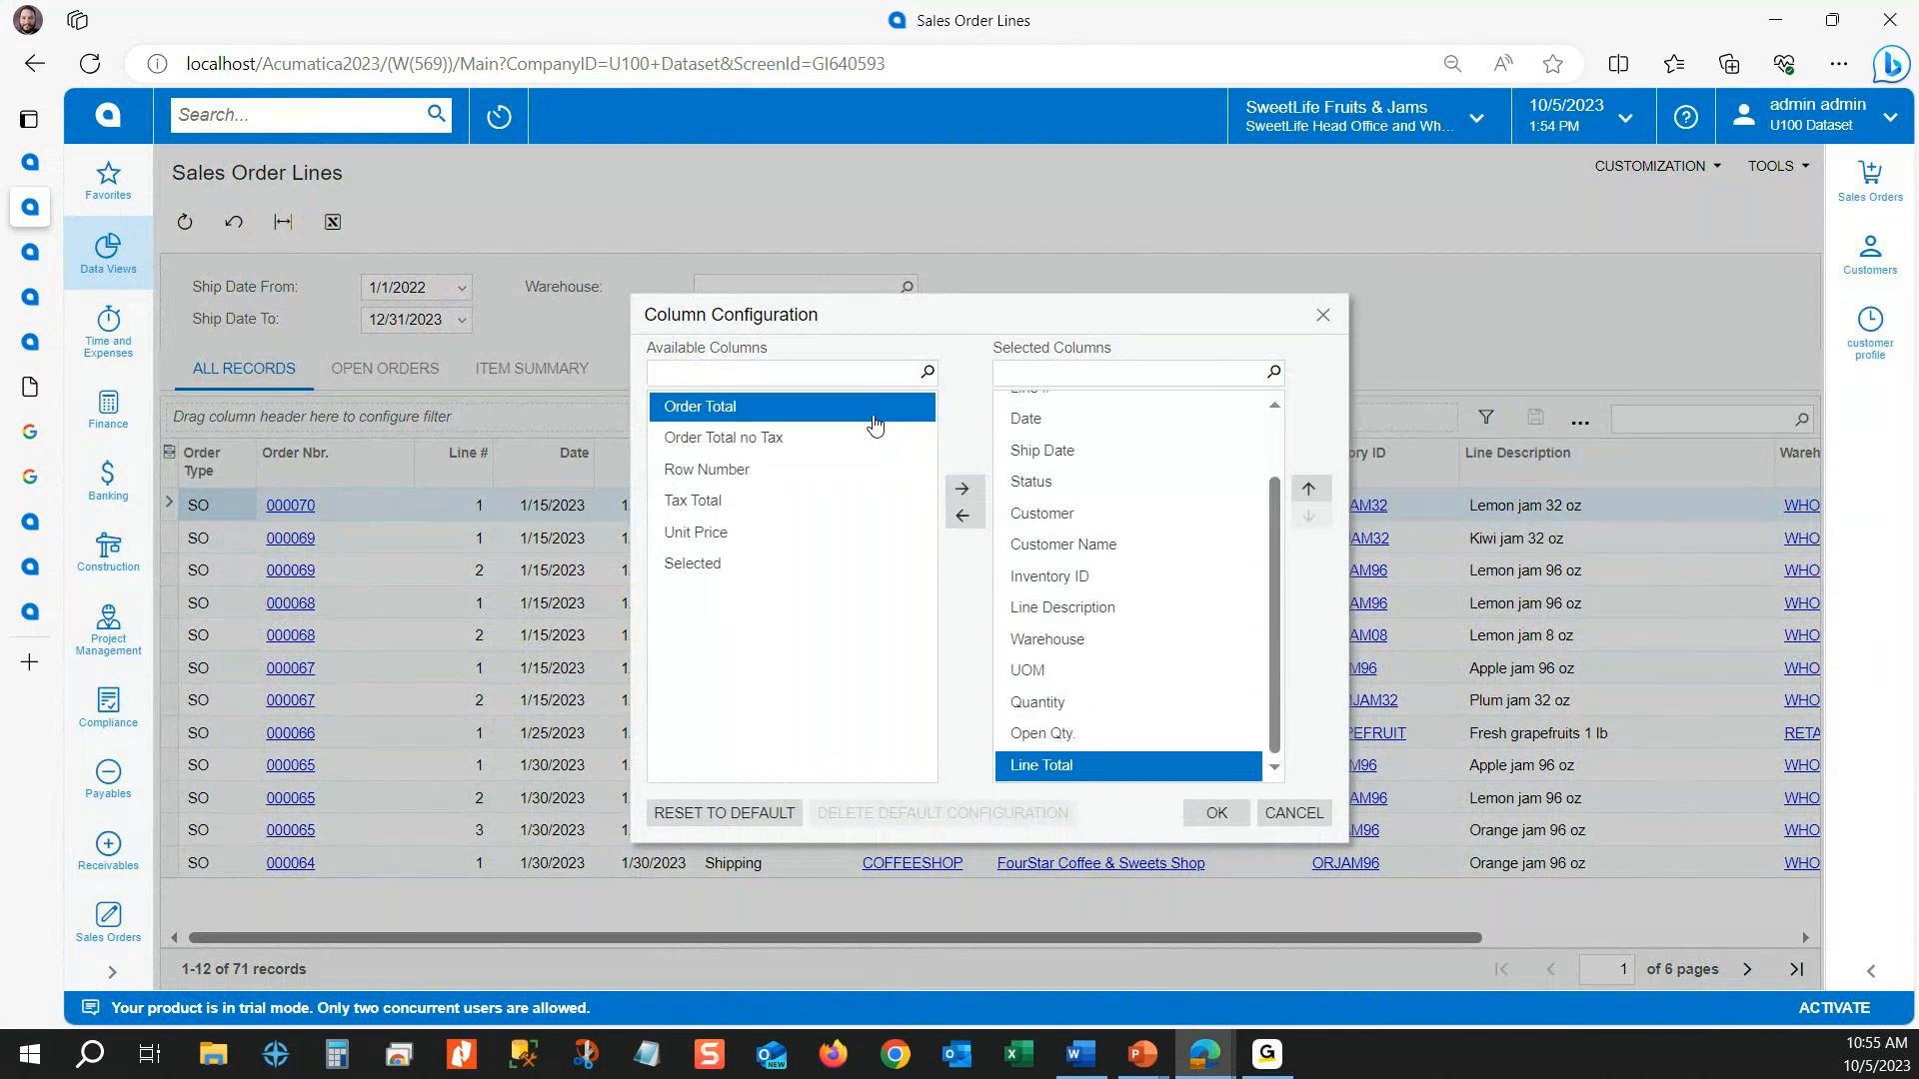
left_click(965, 490)
left_click(961, 489)
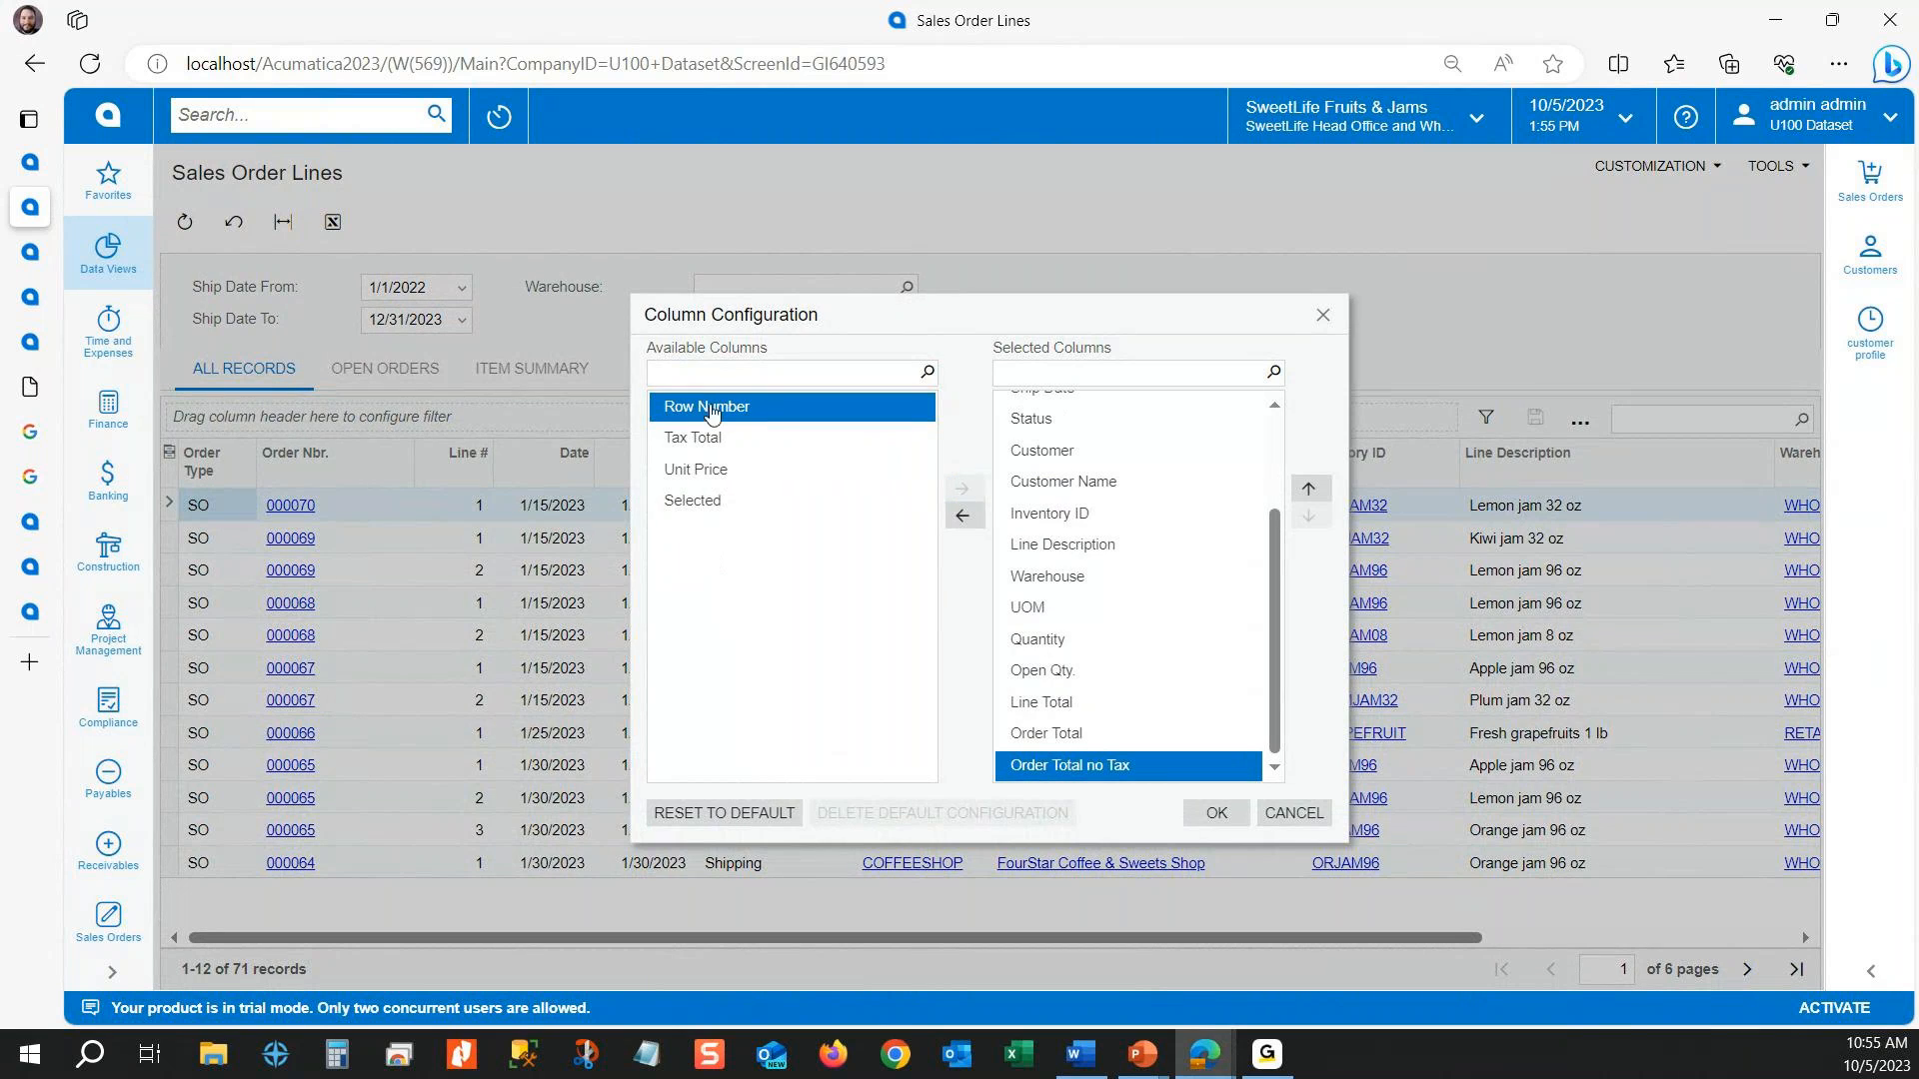
left_click(792, 444)
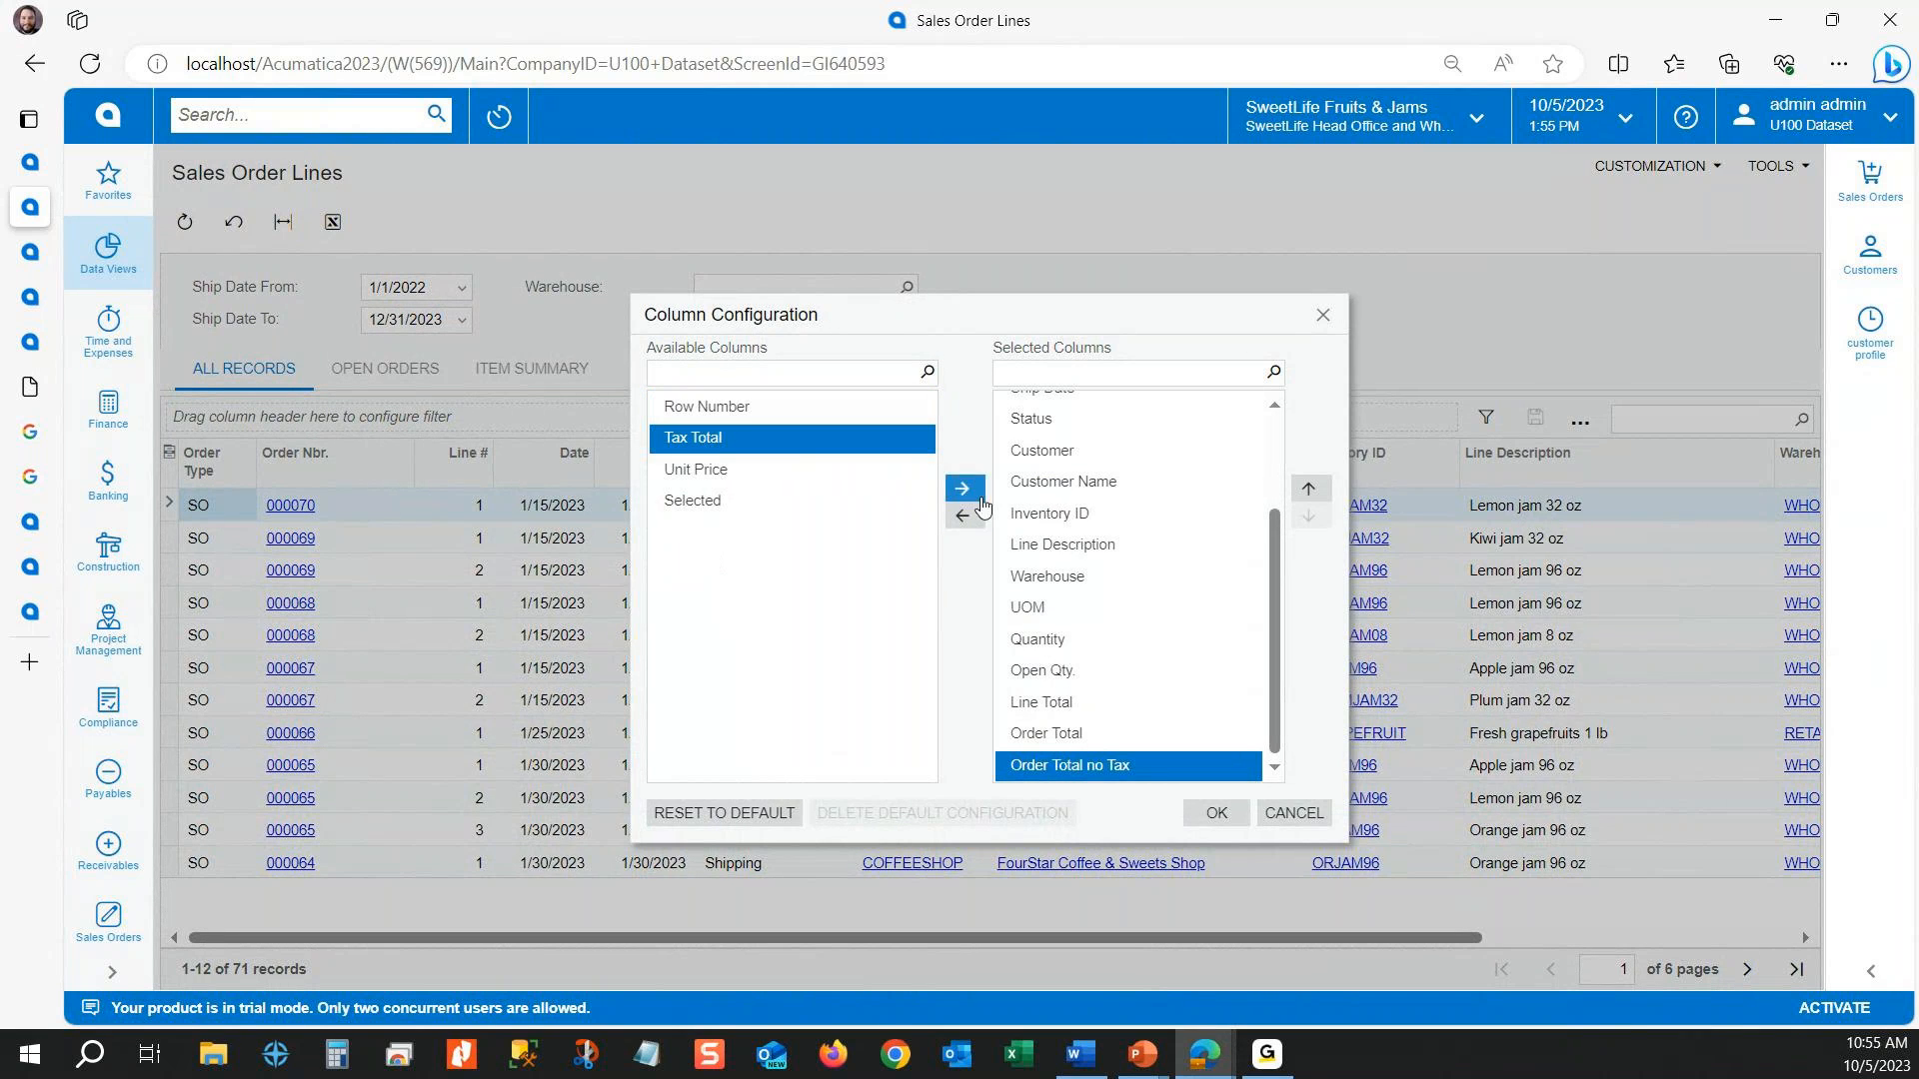
left_click(961, 489)
left_click(961, 489)
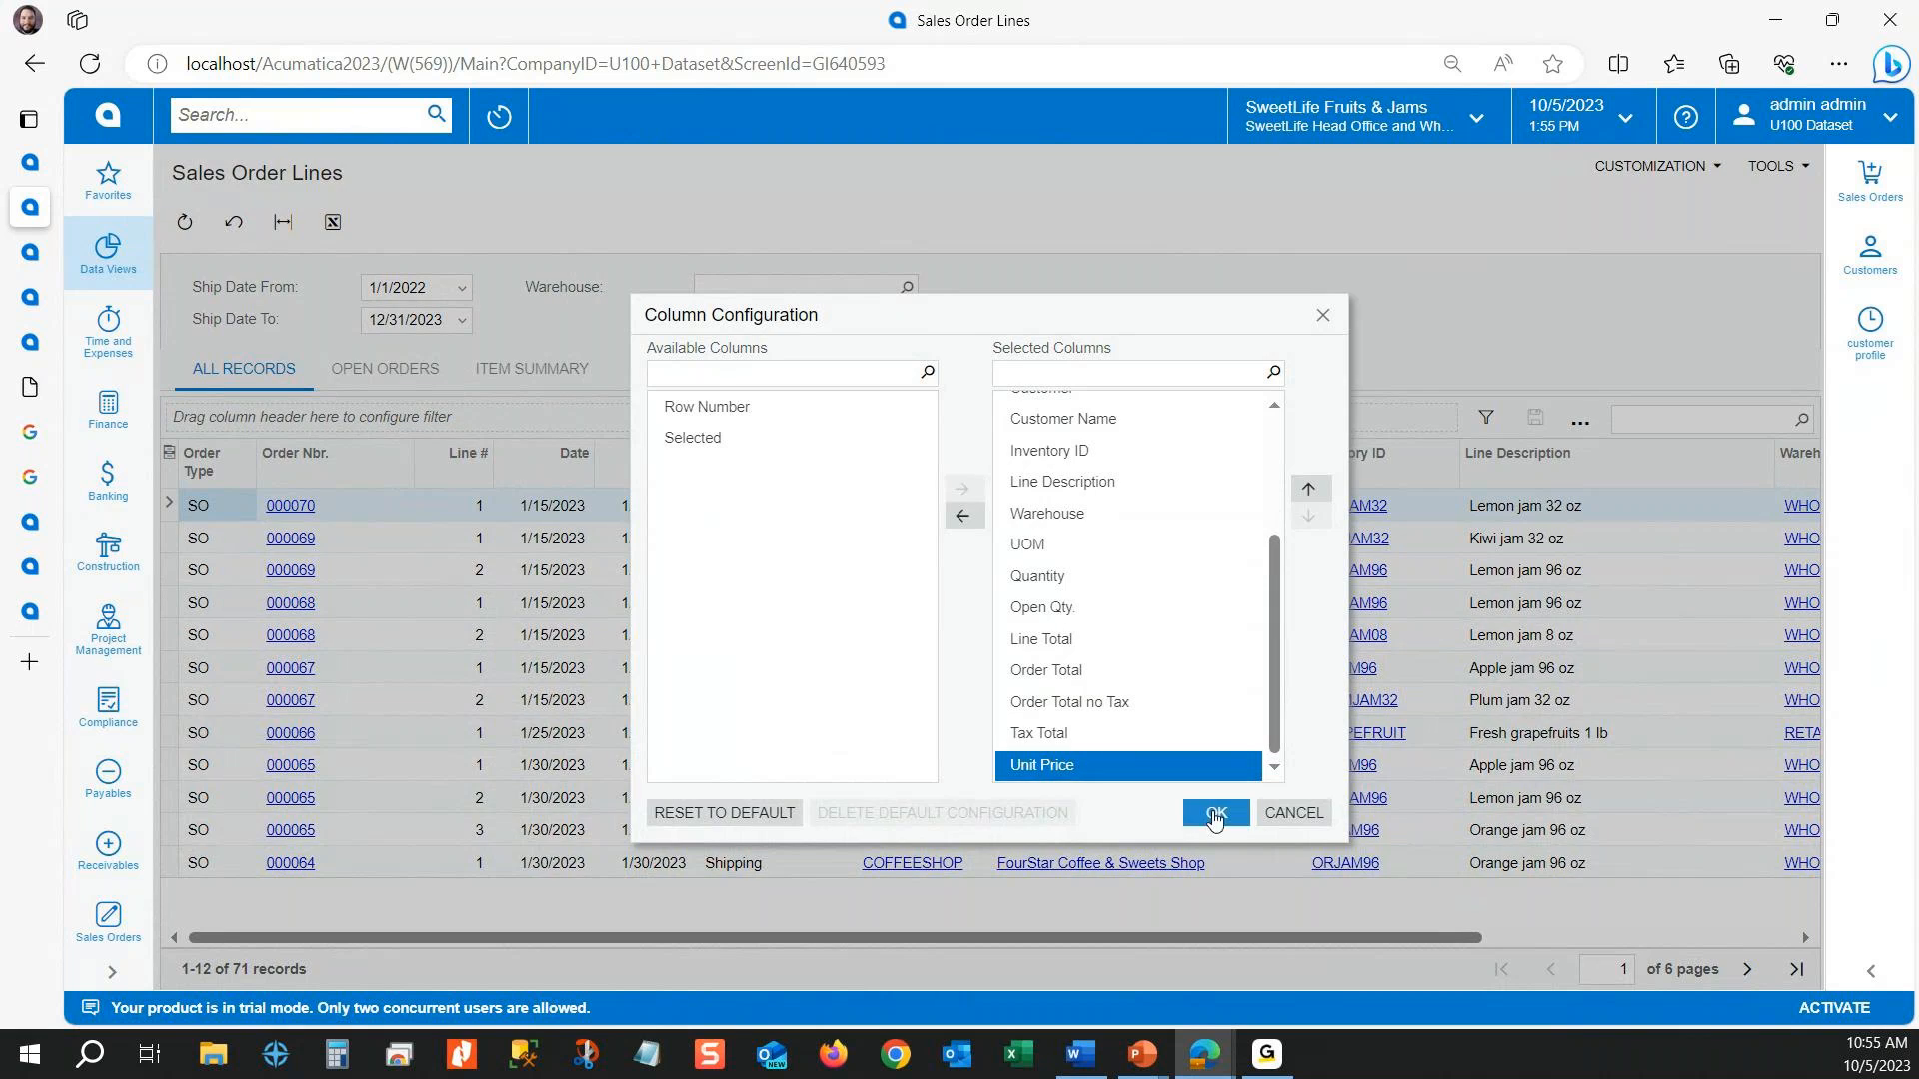
left_click(1216, 812)
left_click_drag(1161, 907, 1822, 928)
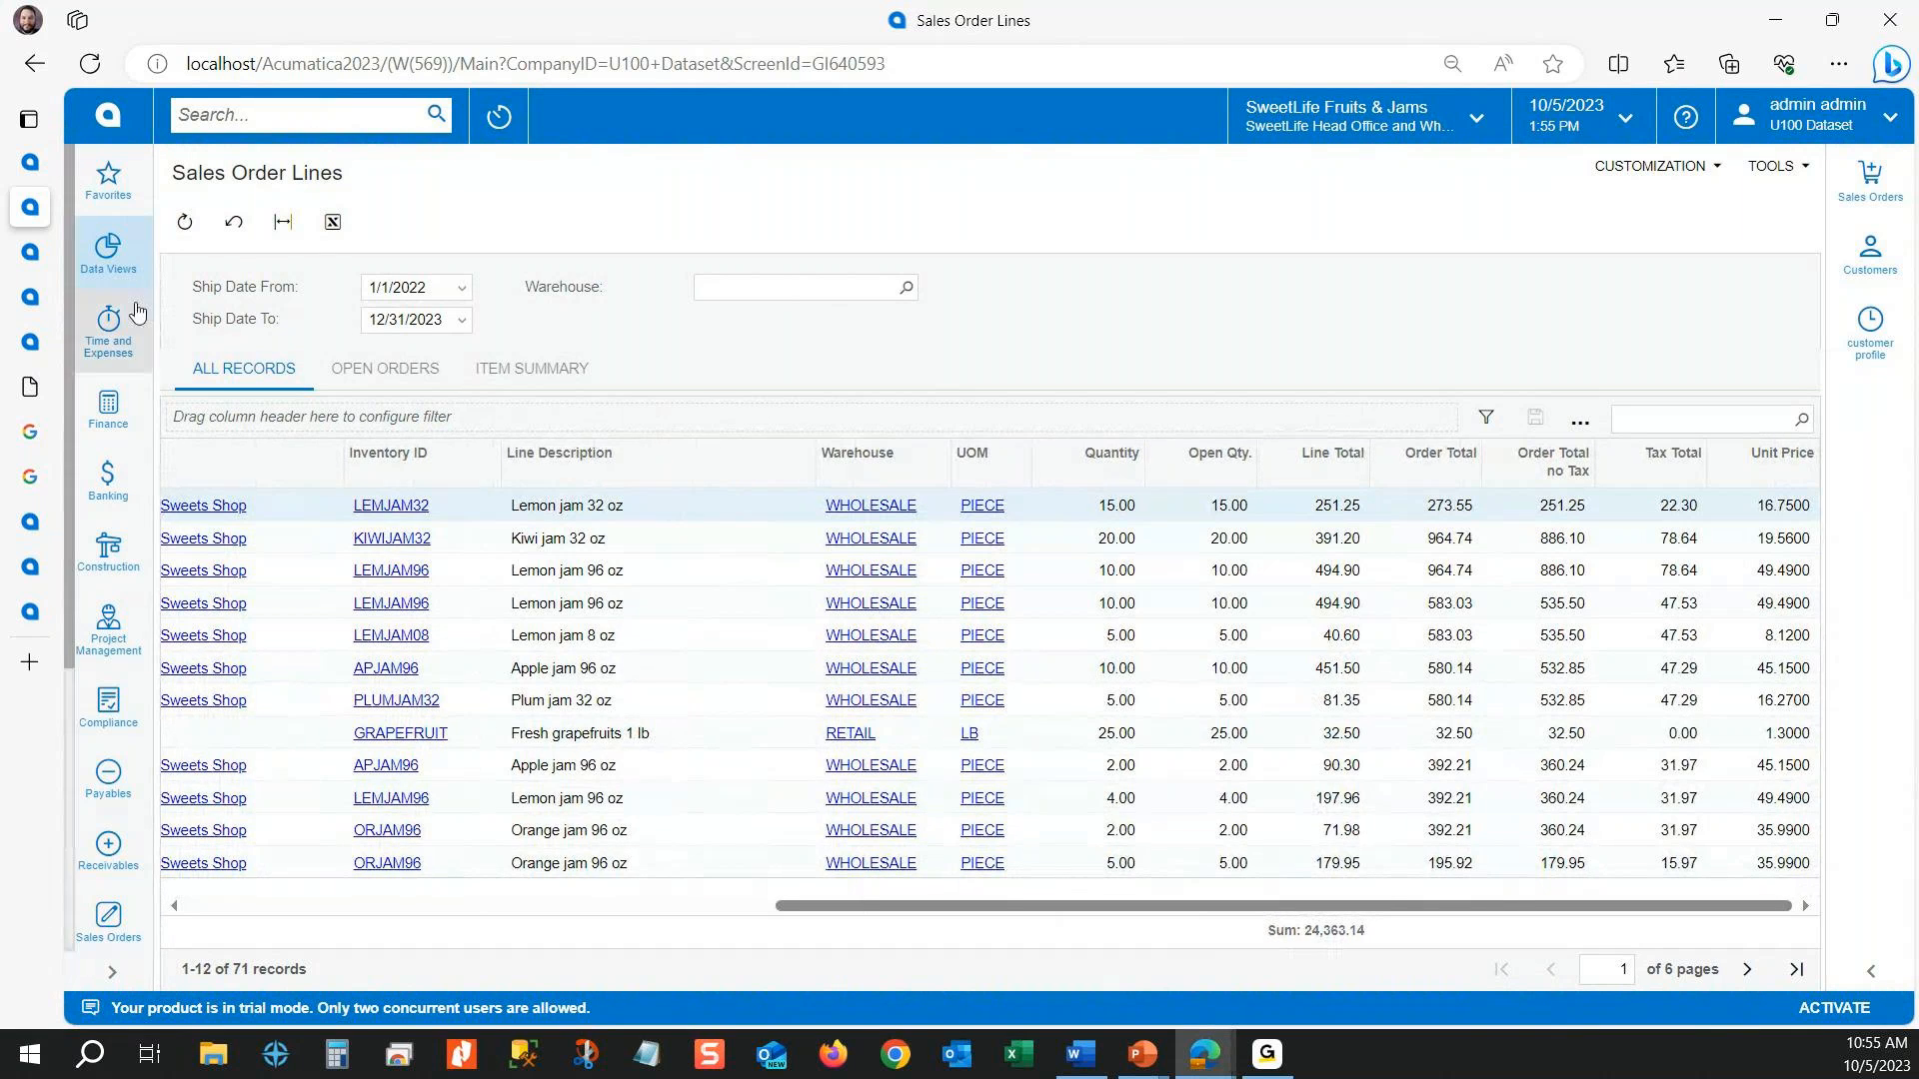
Step: Review the aggregate function settings in the Generic Inquiry's results grid and preview the inquiry's total columns beside them
left_click(30, 165)
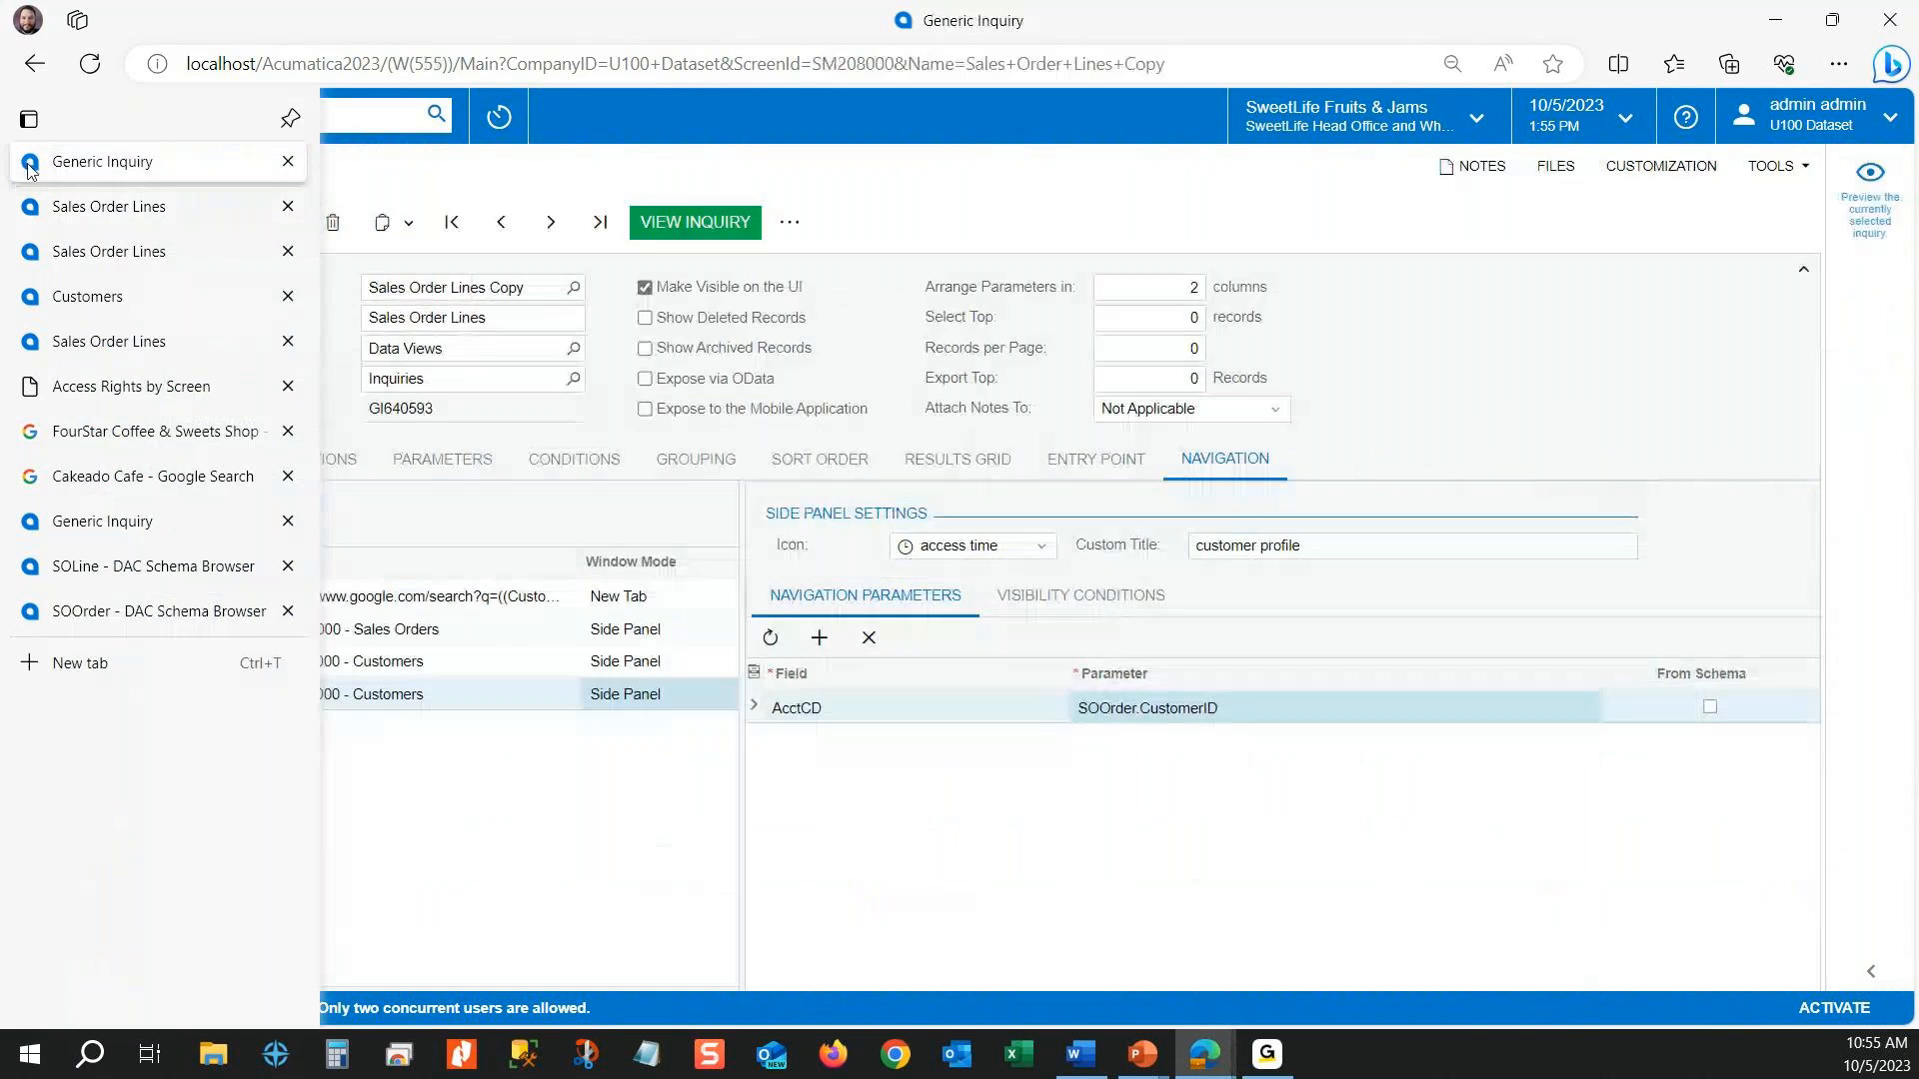
left_click(958, 458)
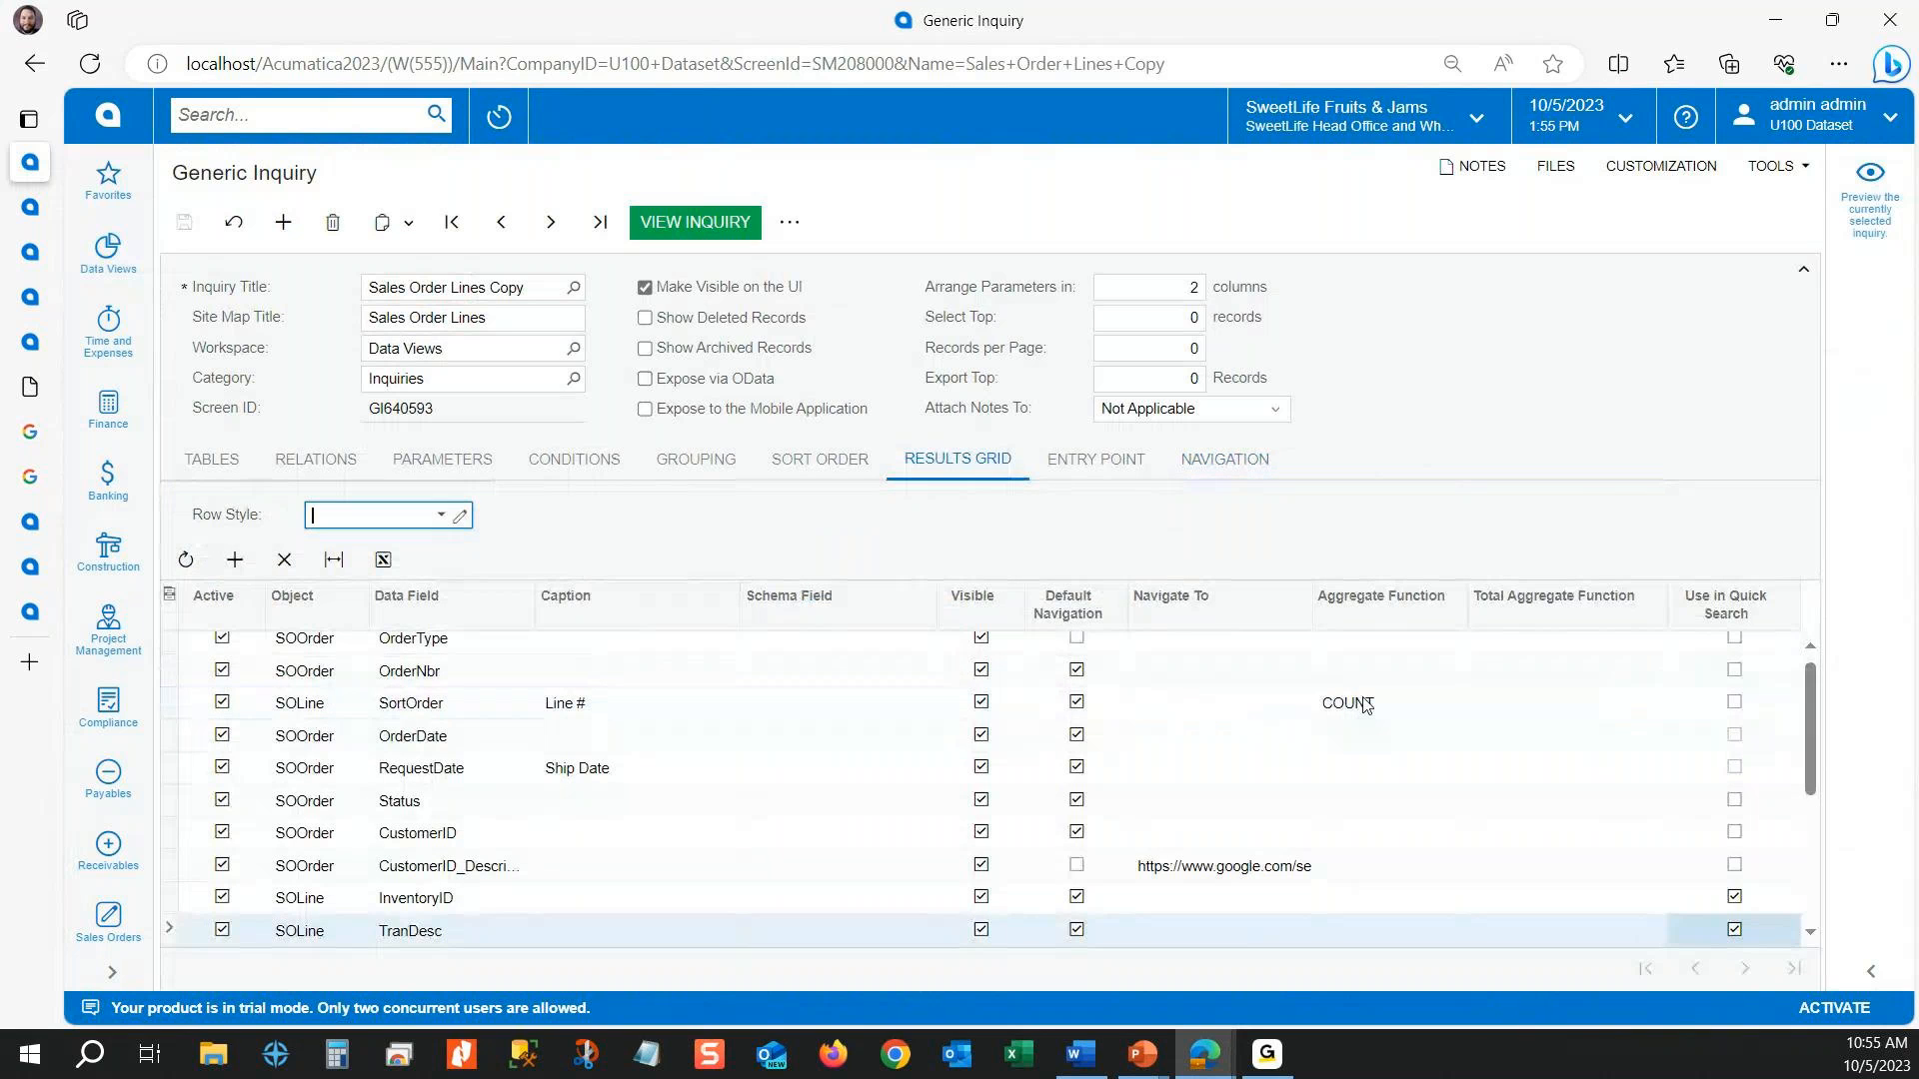
left_click(1412, 717)
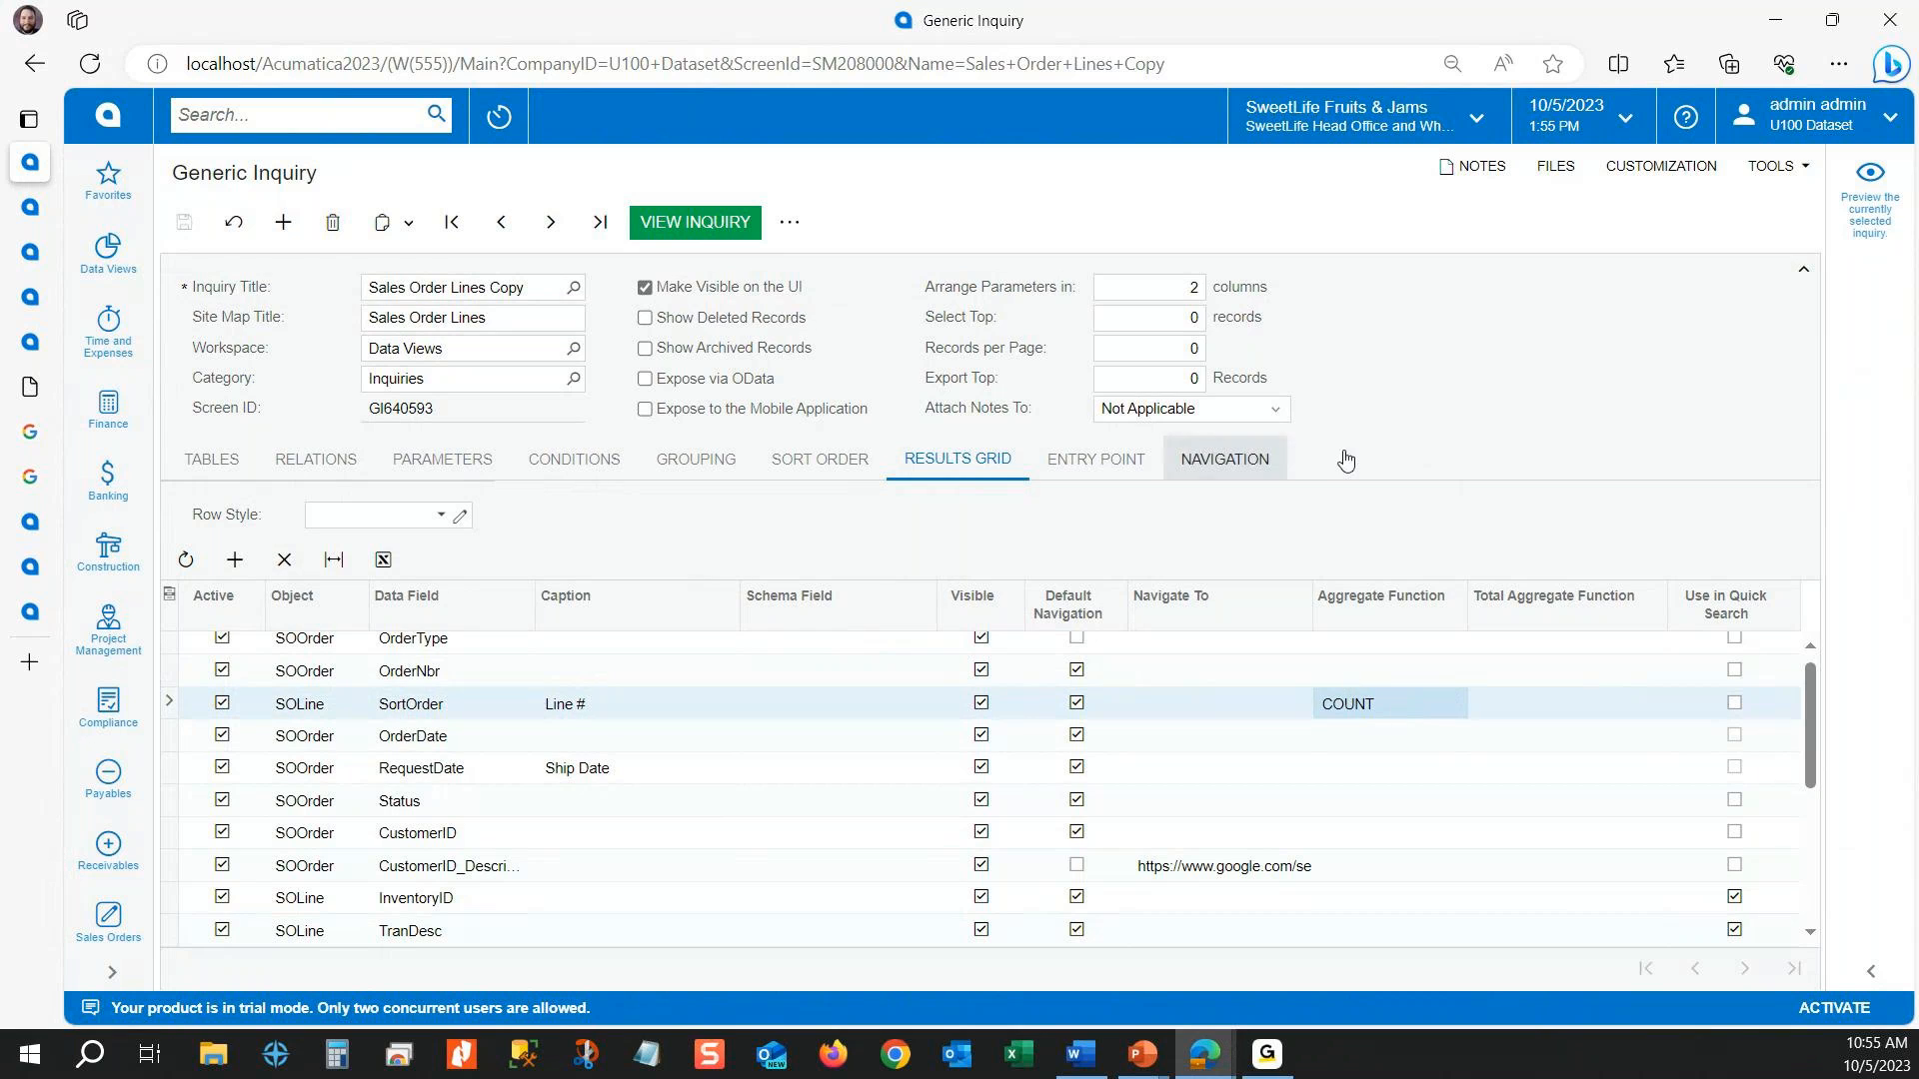
left_click(1865, 185)
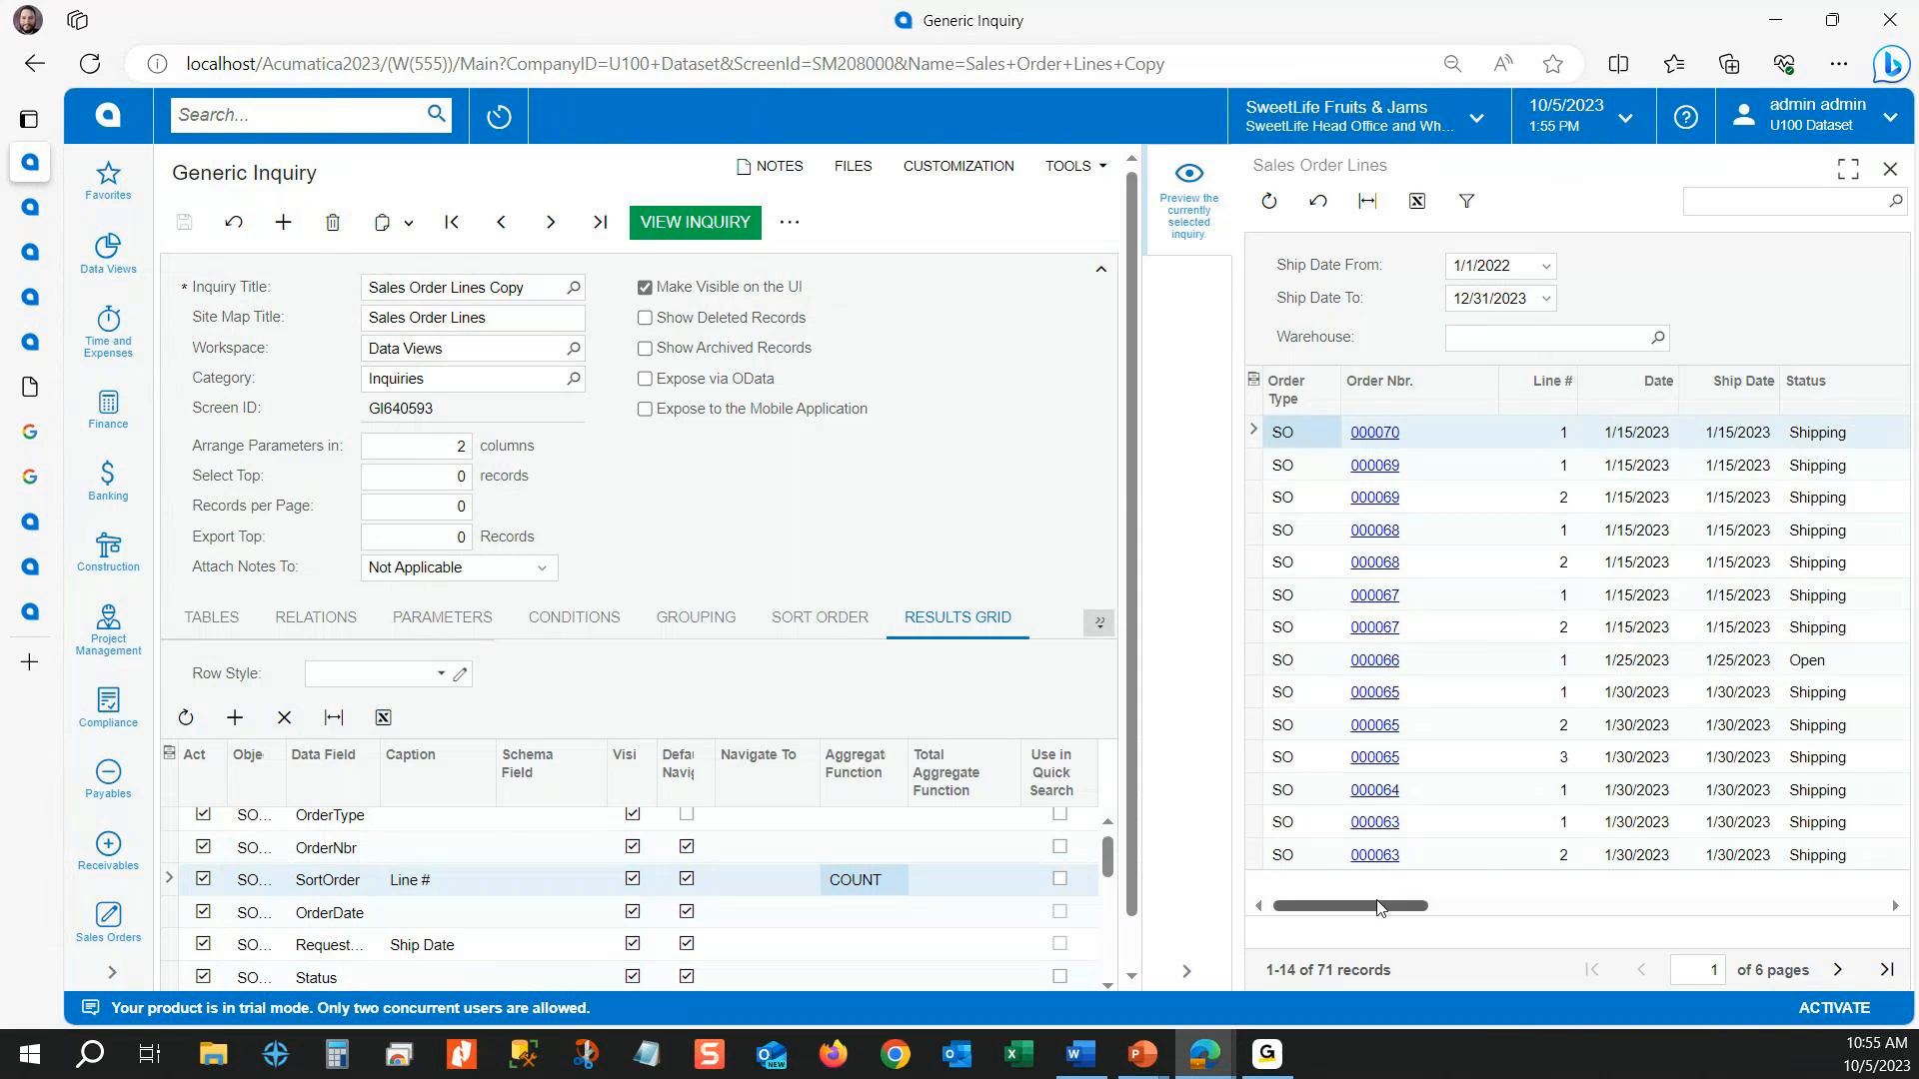
scroll(1385, 887, "right", 10)
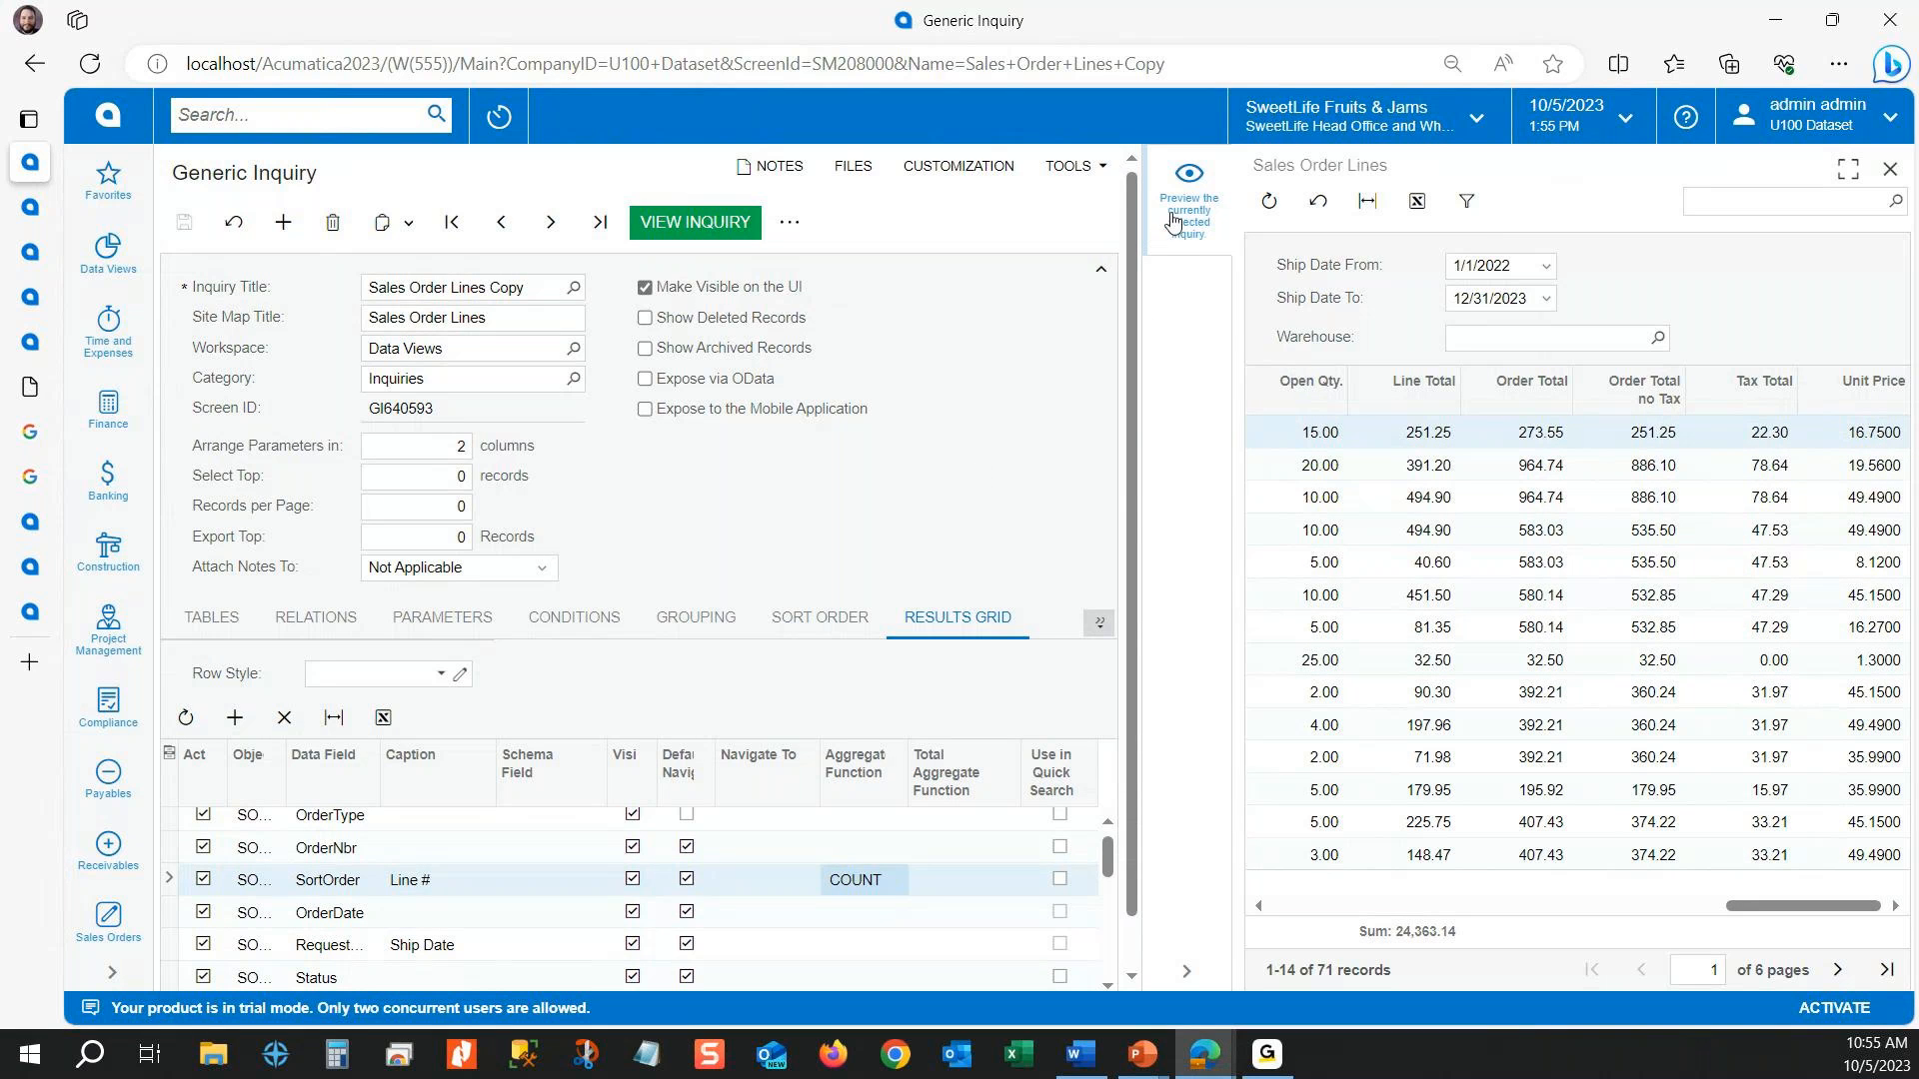
left_click(1189, 967)
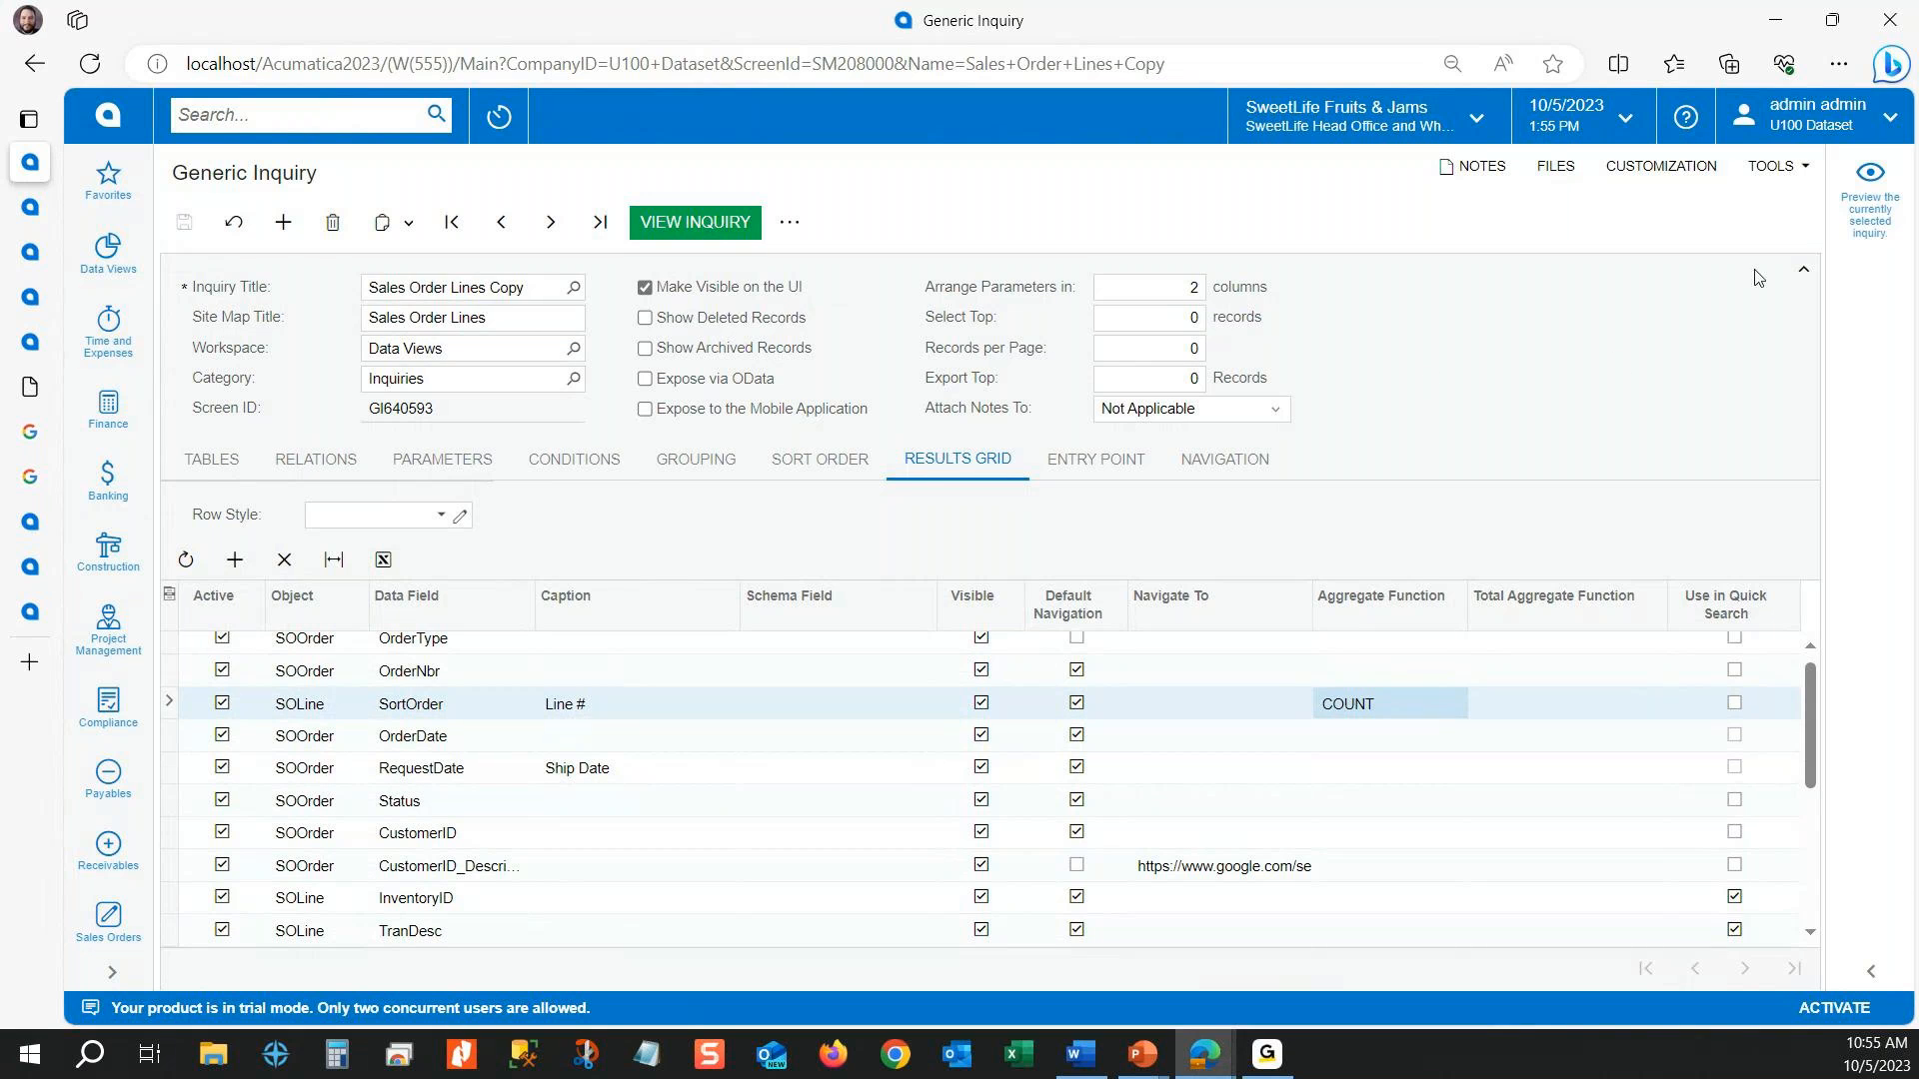
Step: Reopen the inquiry preview, examine the Line Total values row by row against their sum, and close the preview
left_click(1870, 208)
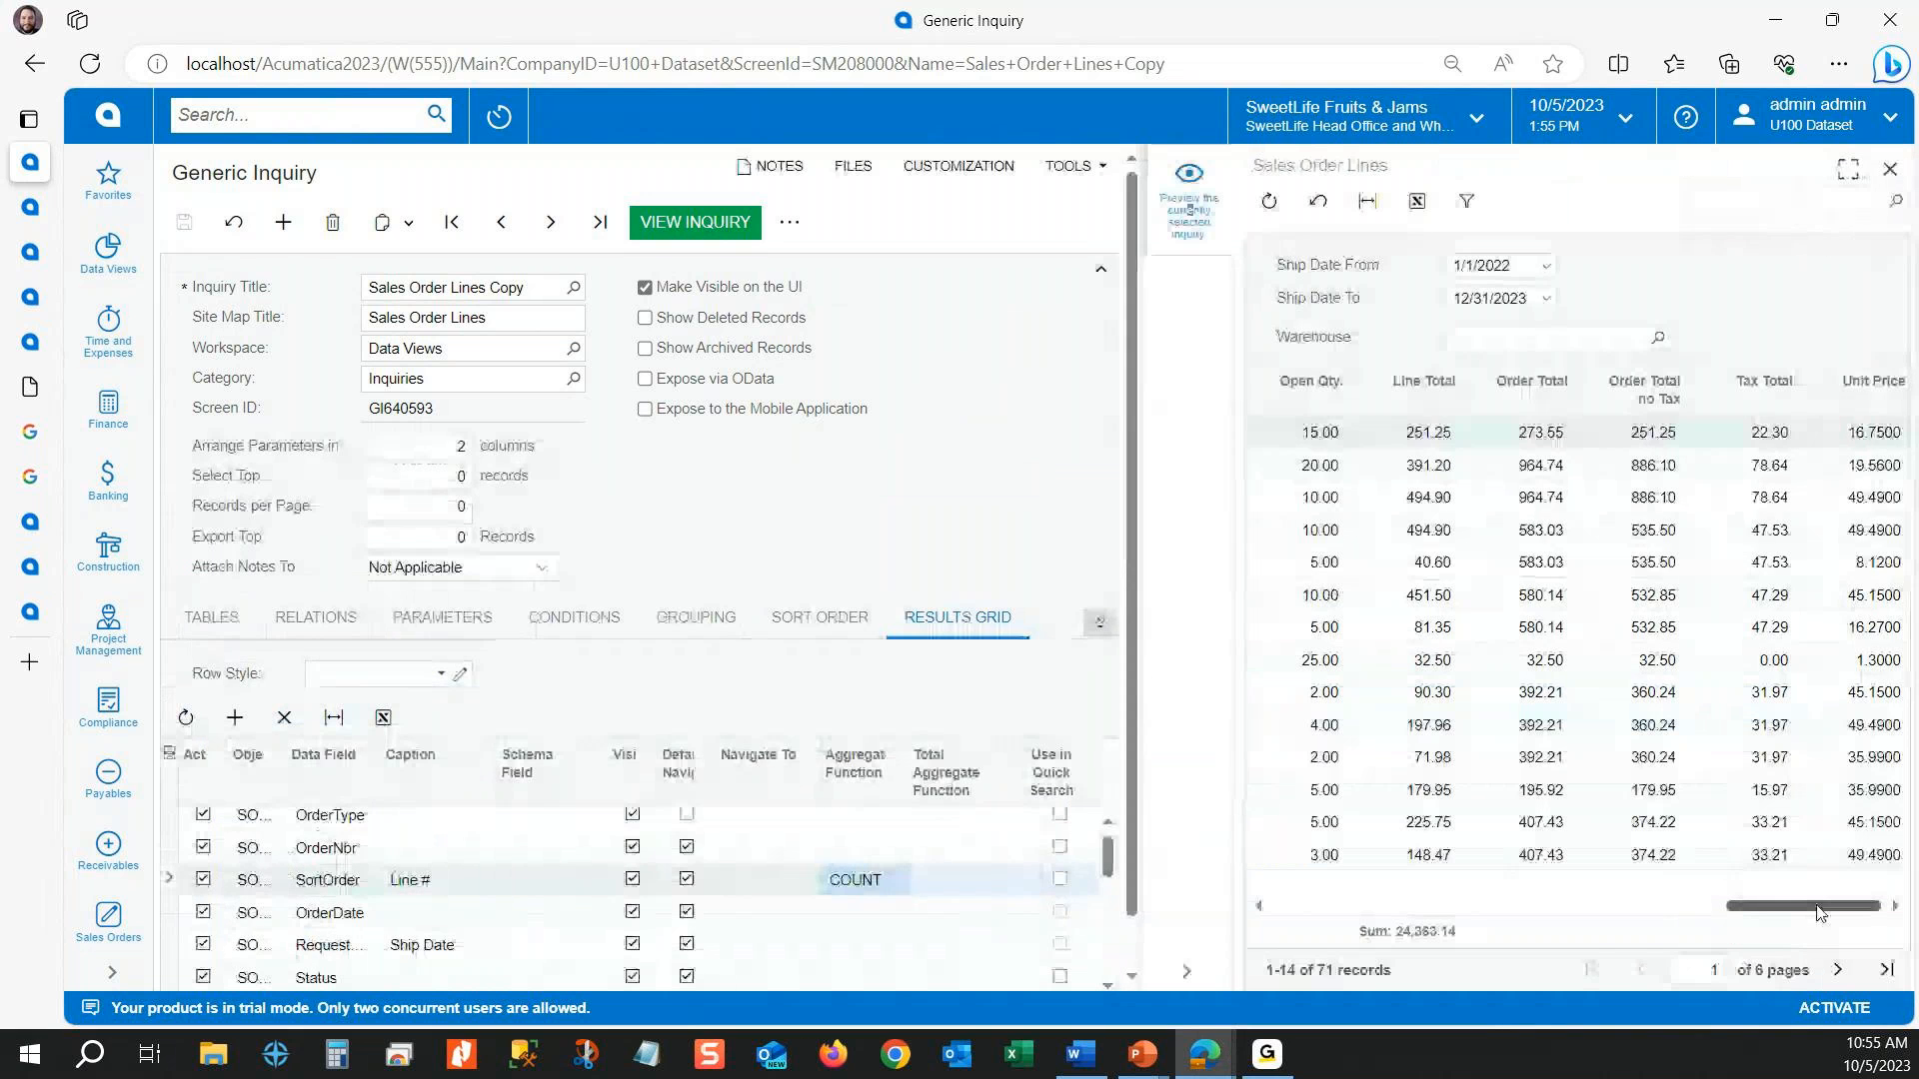
left_click_drag(1819, 913, 1811, 912)
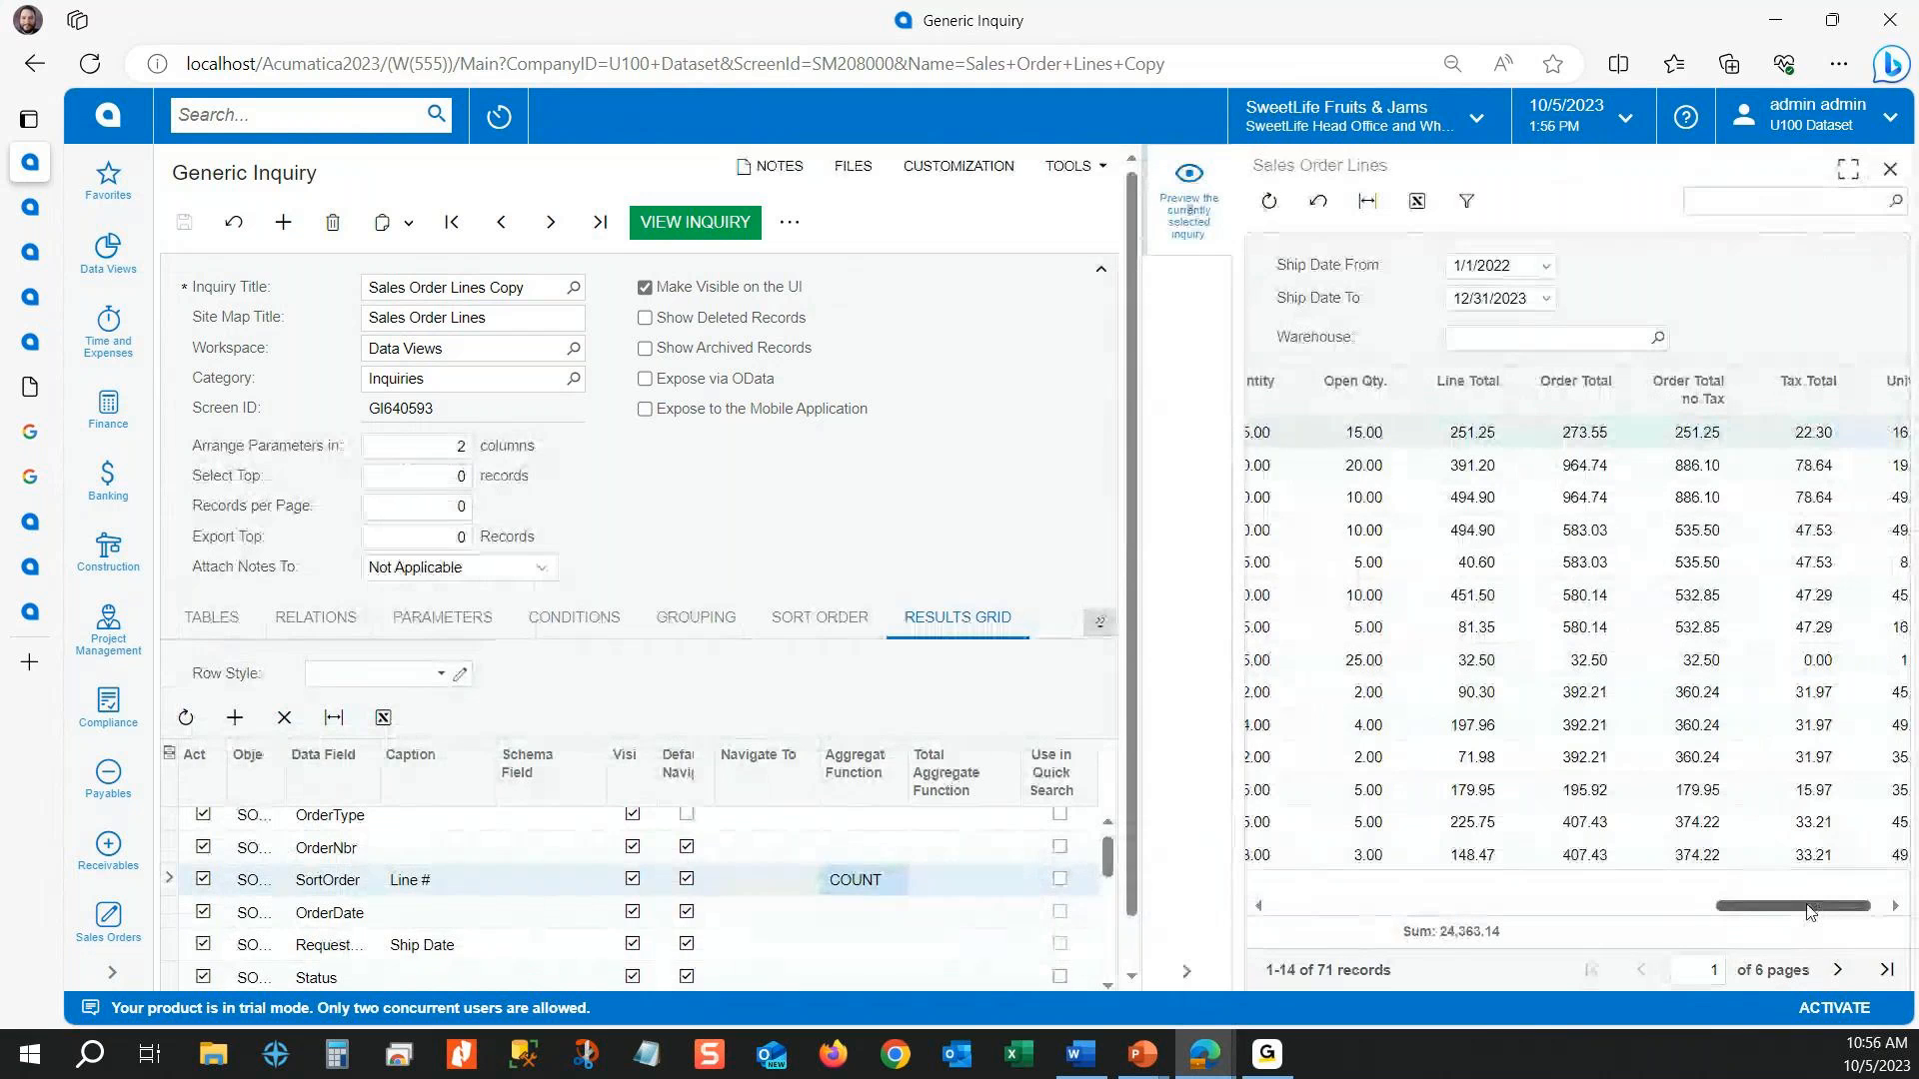
left_click_drag(1811, 912, 1799, 876)
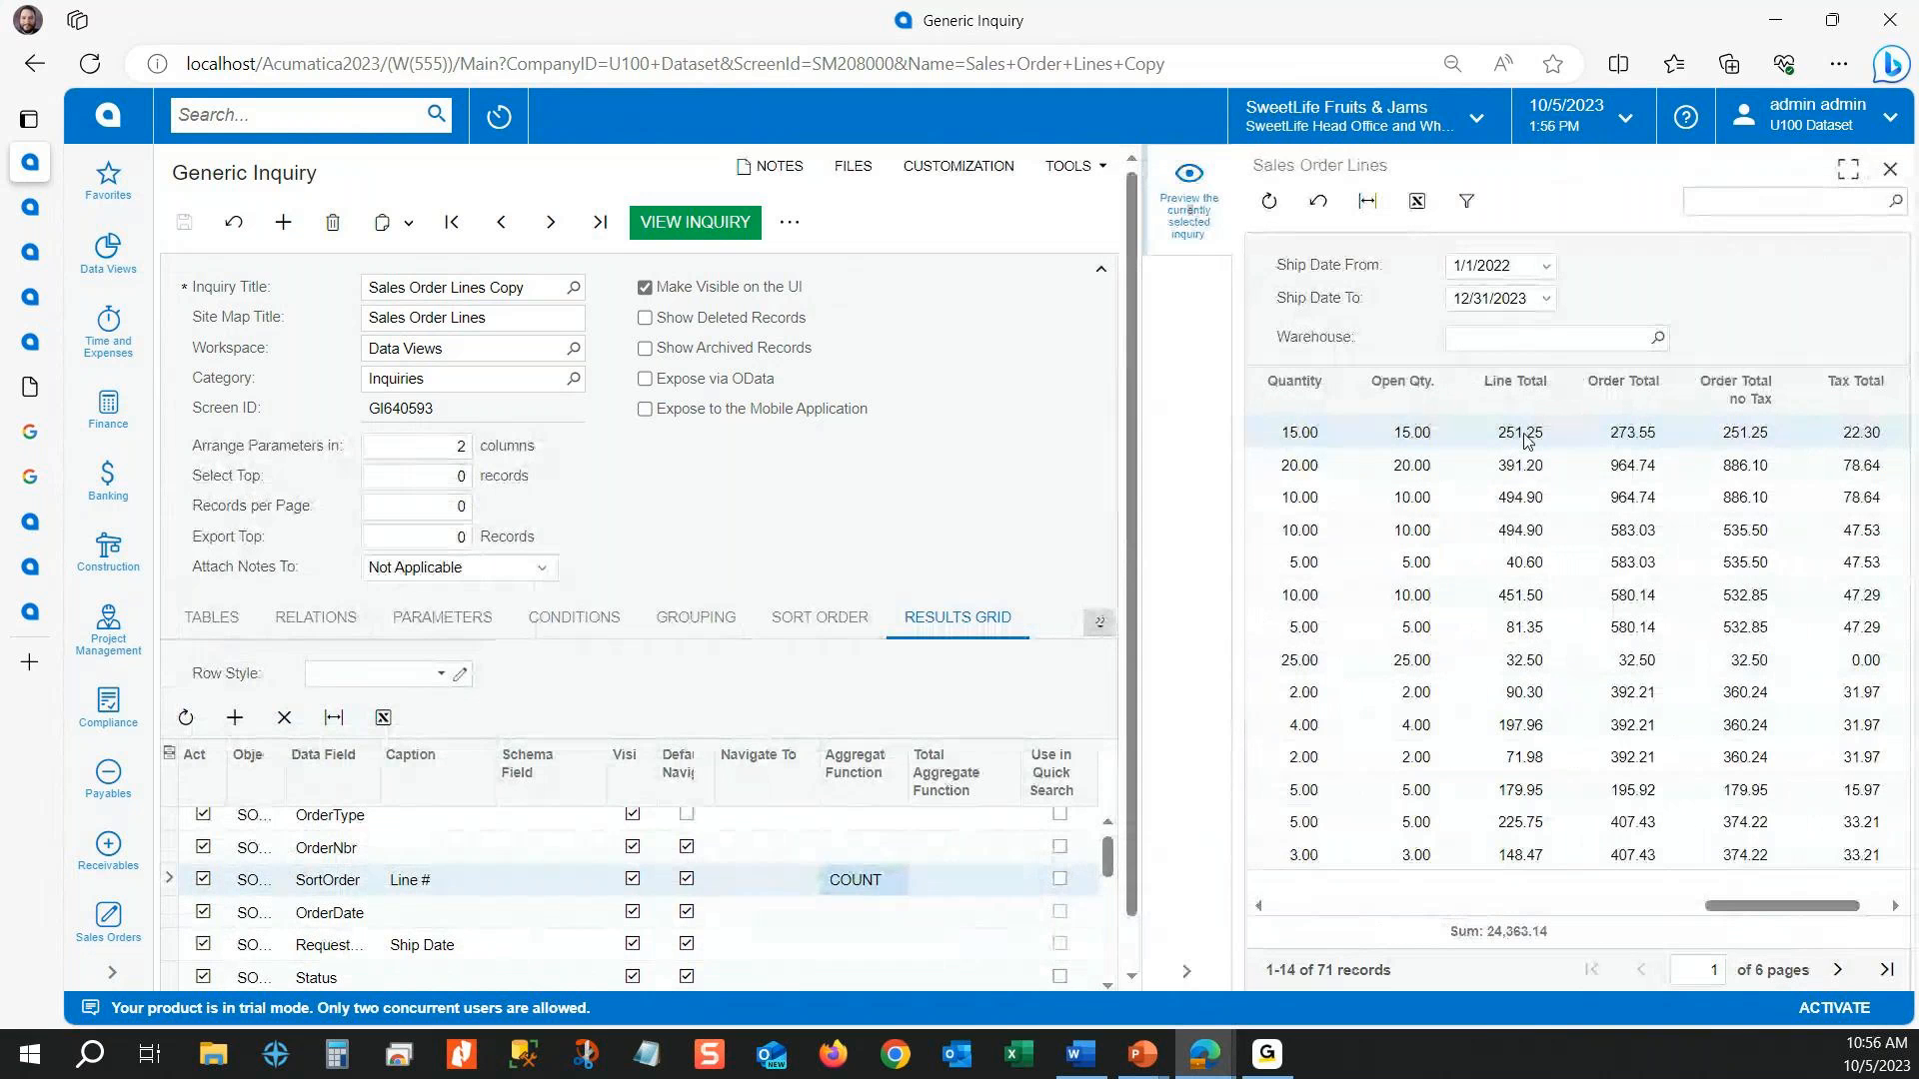
left_click(1514, 594)
left_click(1509, 633)
left_click(1511, 664)
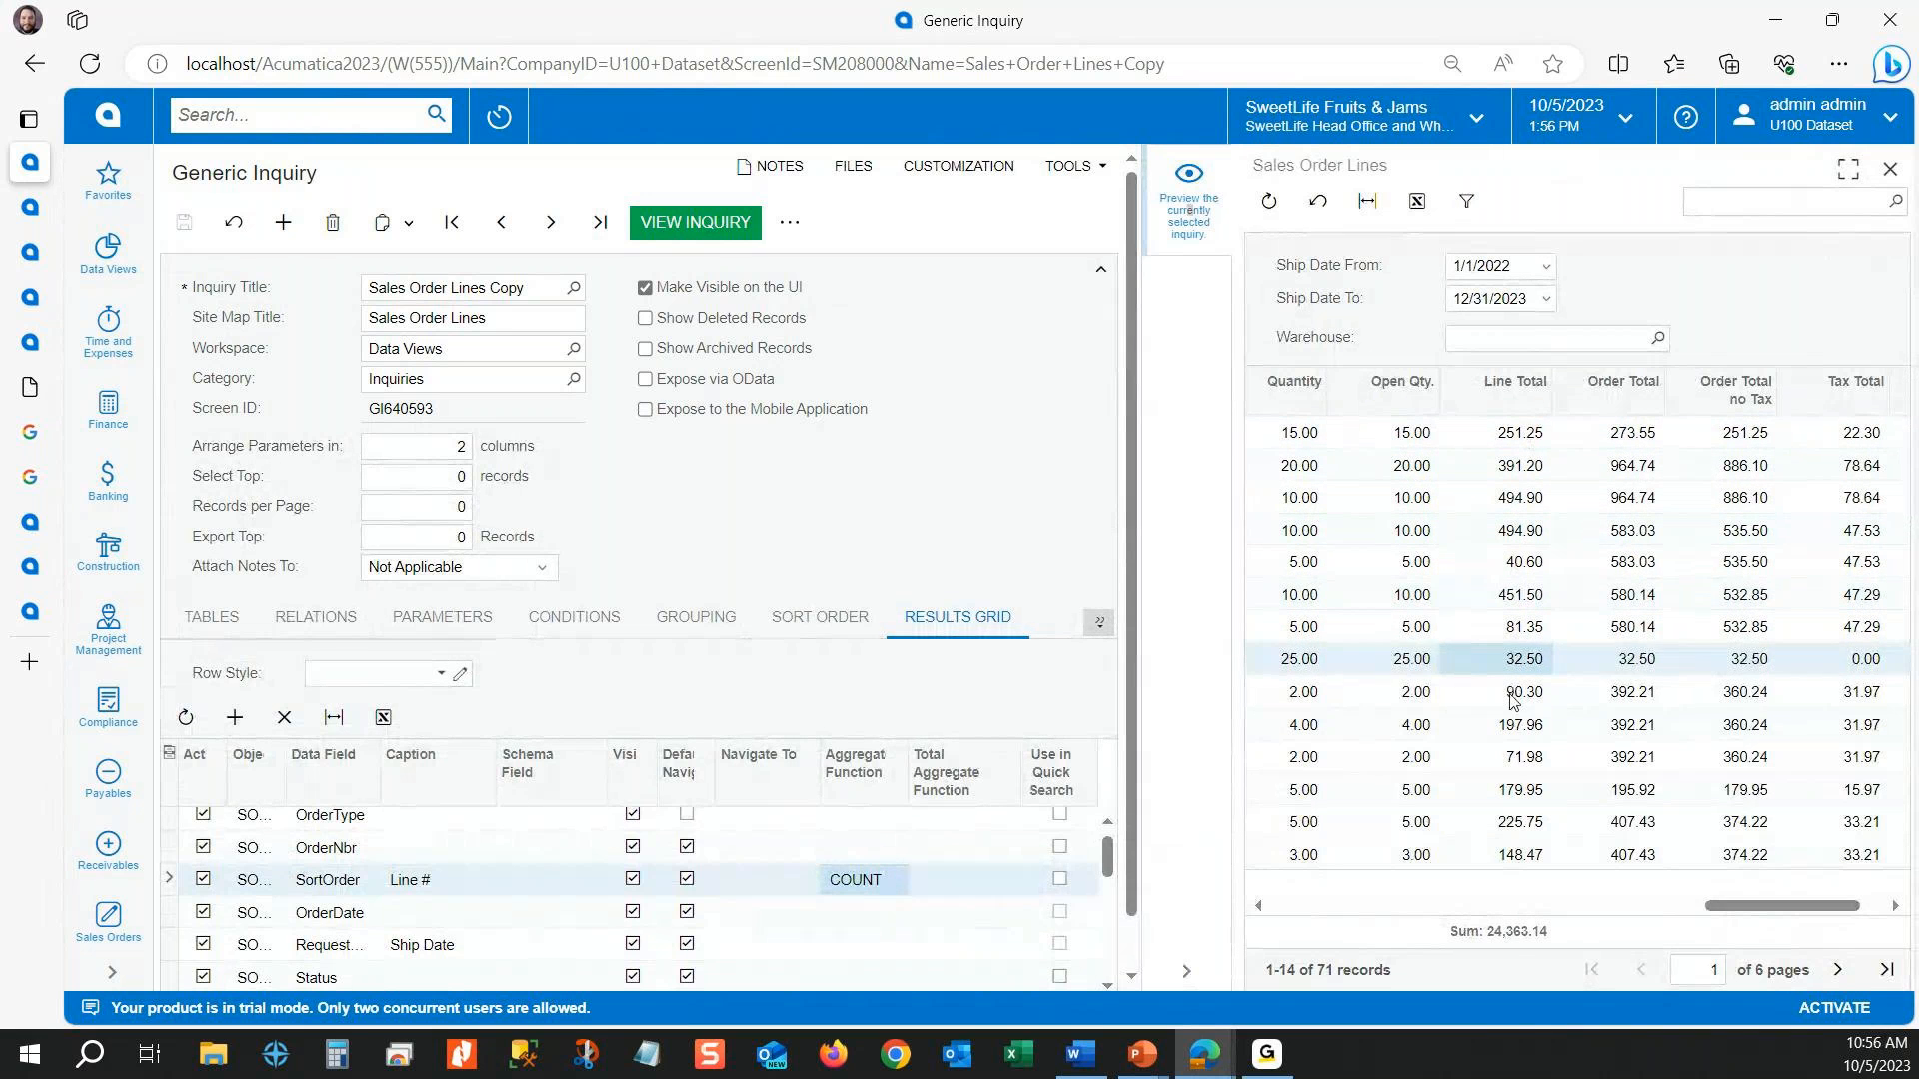
left_click(1511, 694)
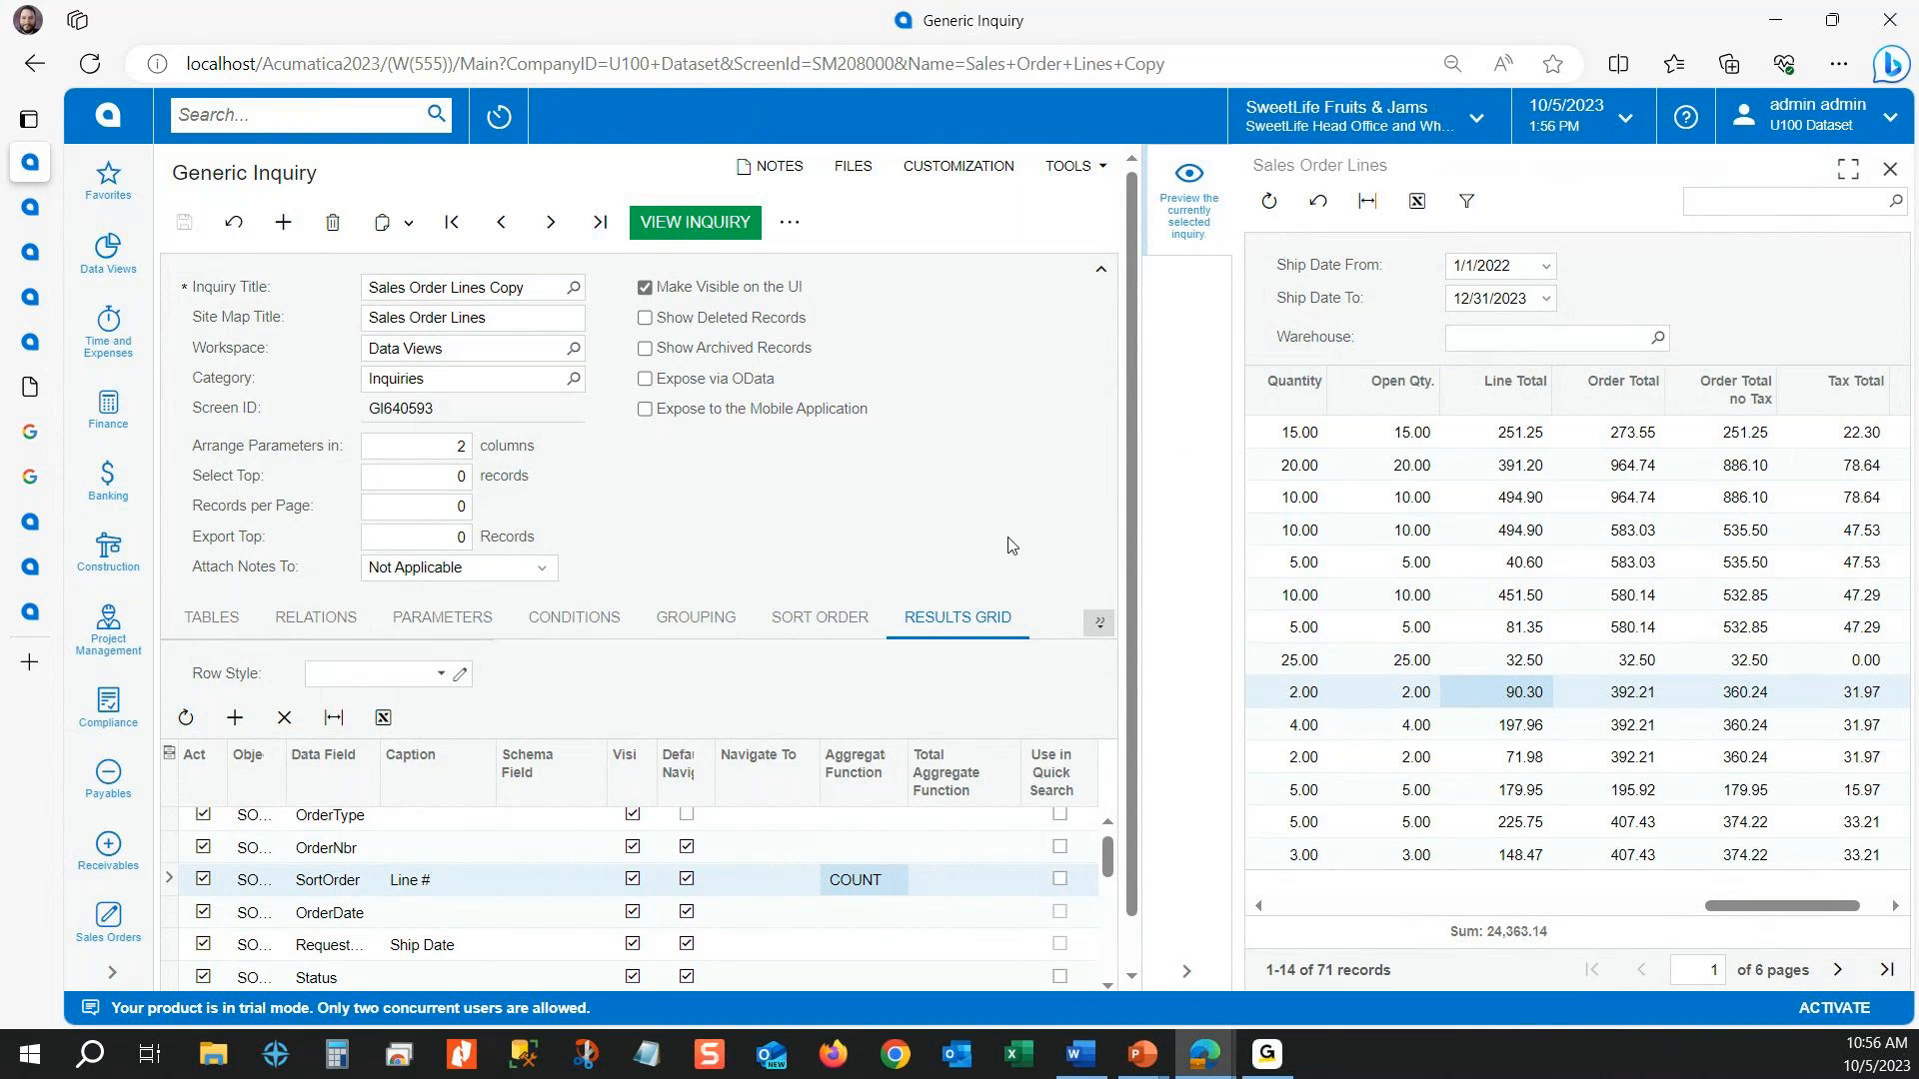
left_click(1890, 172)
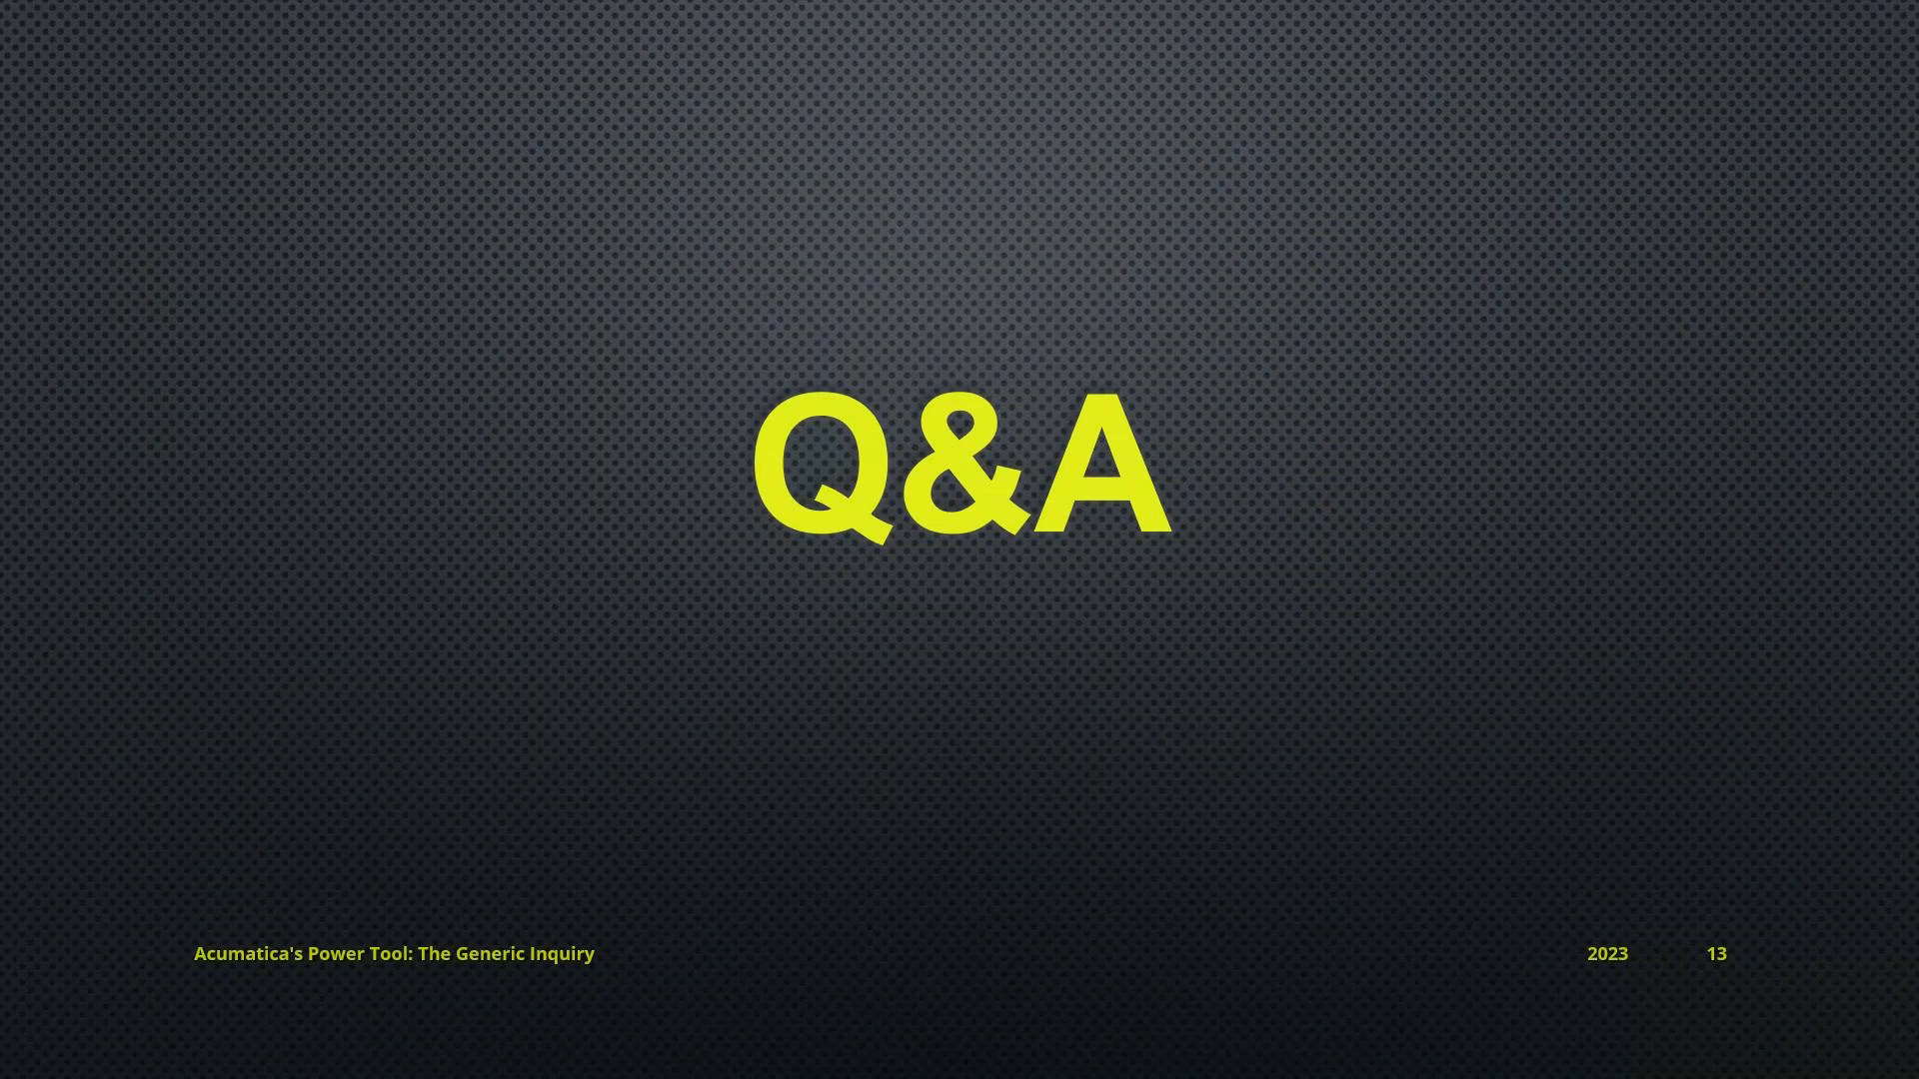
key("Right")
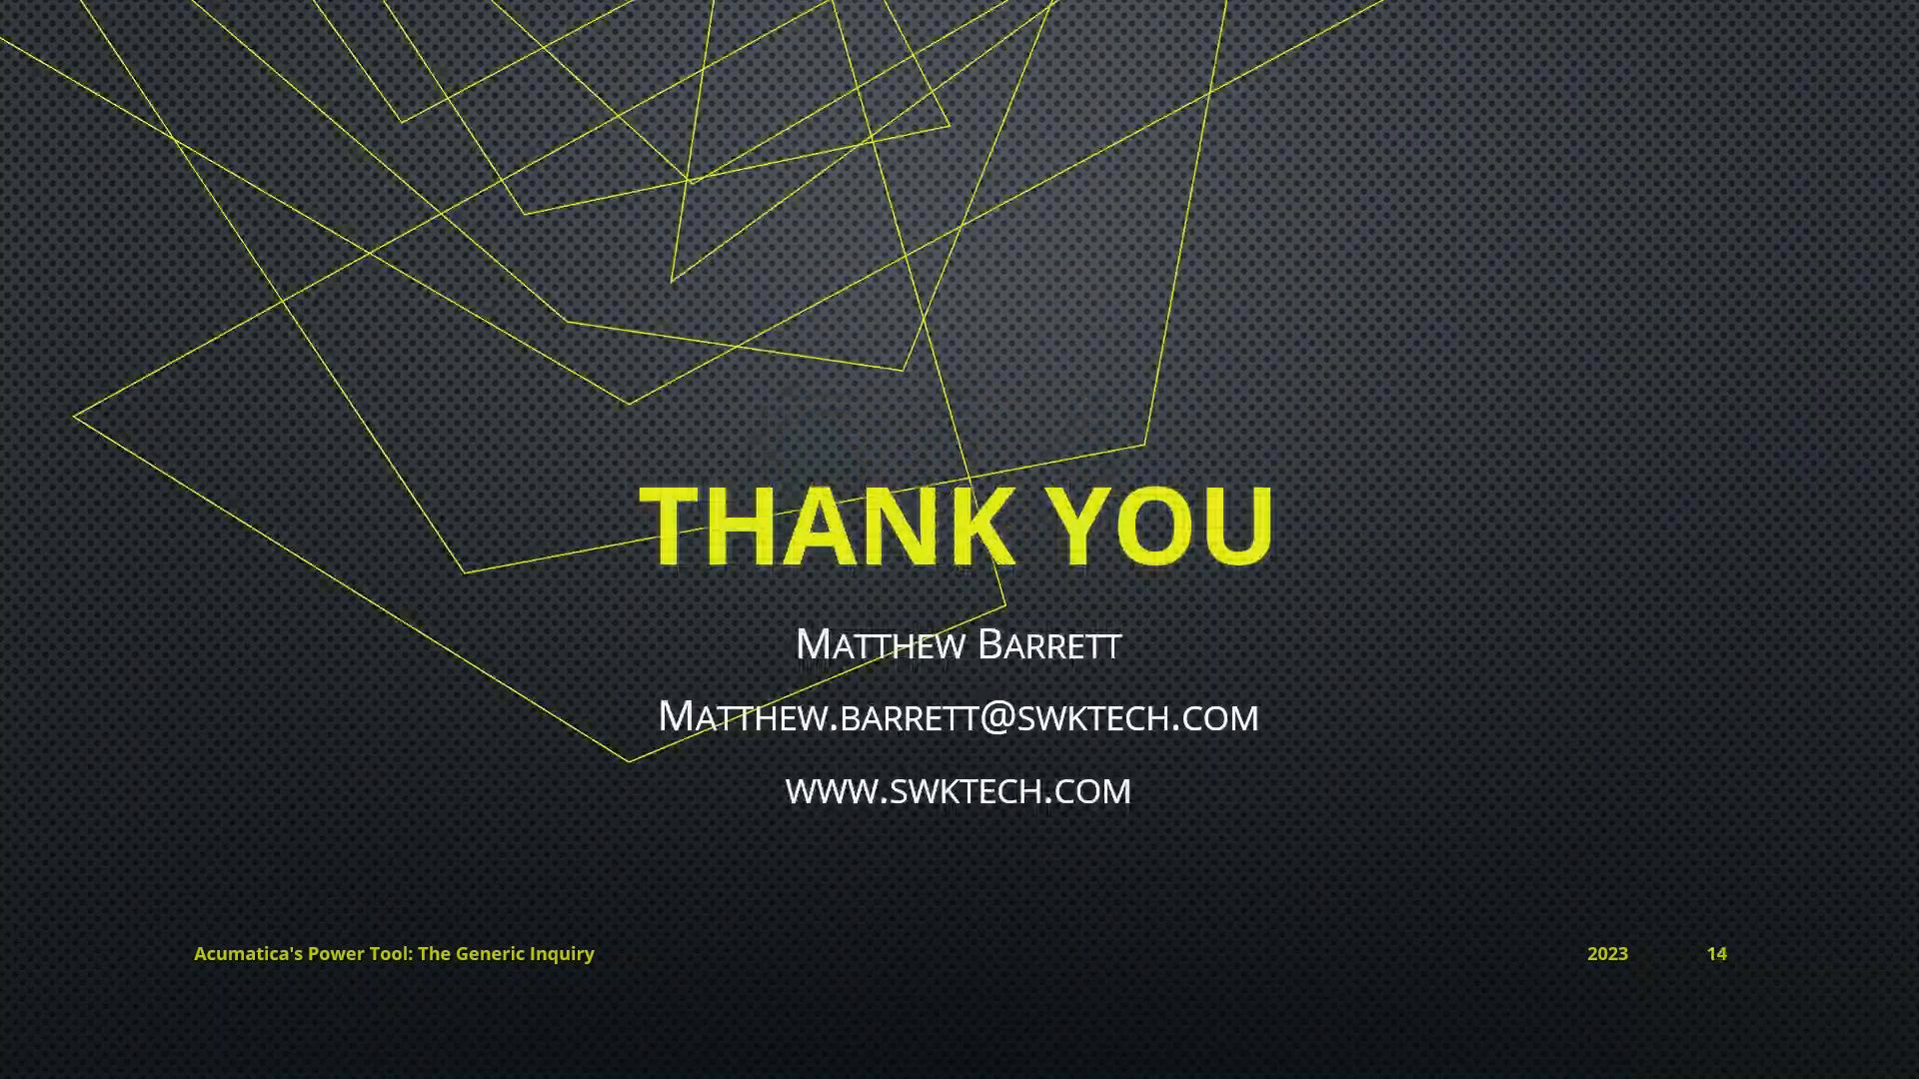